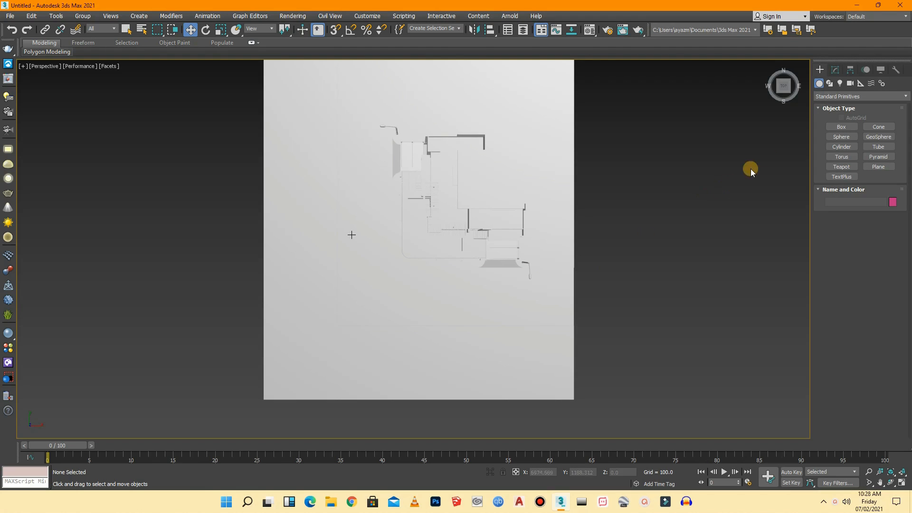
- Create a VRay physical camera near the ground plane's lower-left corner, aimed diagonally at the building, with a target distance of about 665
{"action": "left_click", "coordinate": [824, 84]}
{"action": "left_click", "coordinate": [851, 84]}
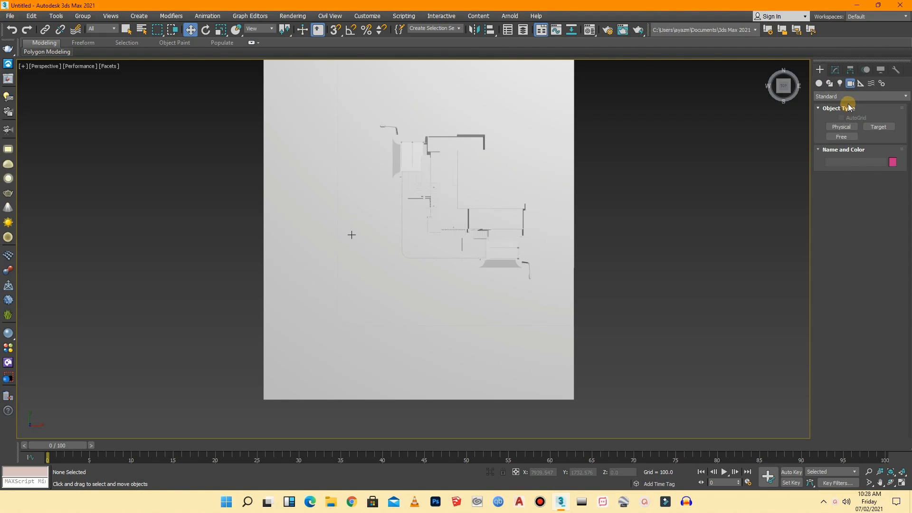
{"action": "left_click", "coordinate": [849, 98]}
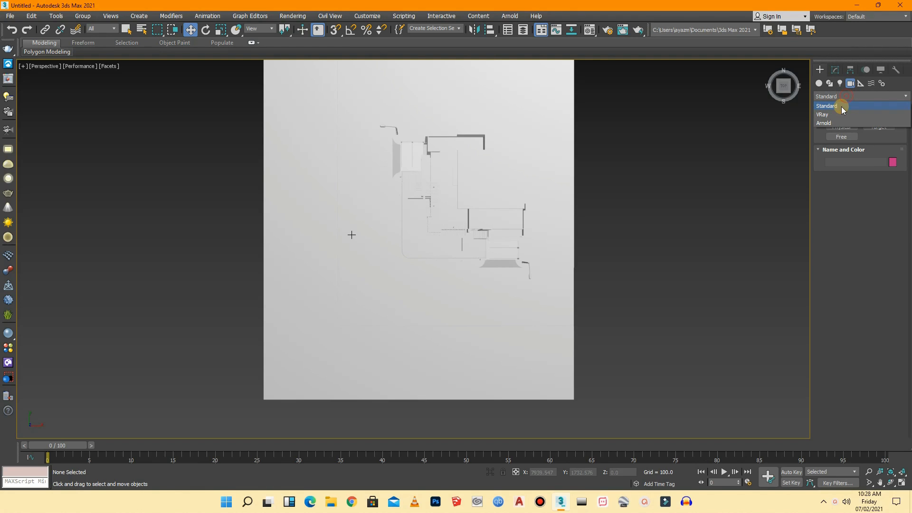
{"action": "left_click", "coordinate": [839, 117]}
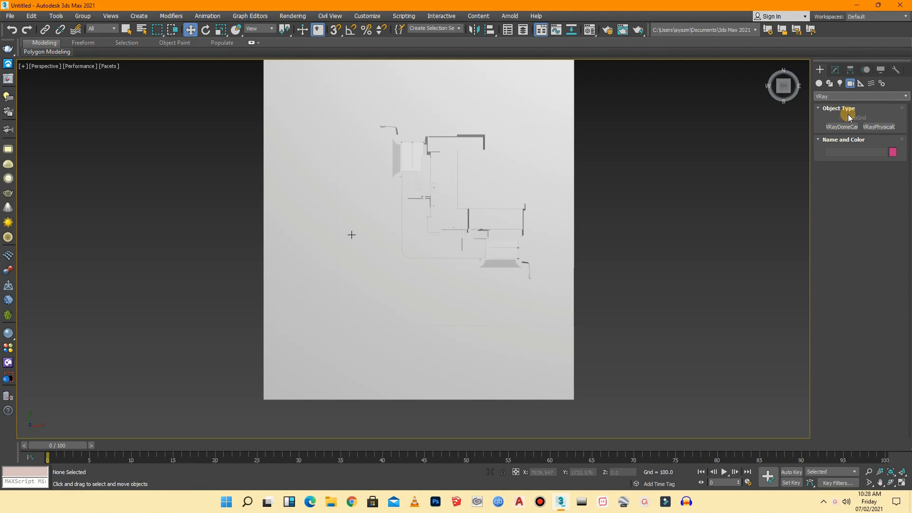
{"action": "left_click", "coordinate": [876, 128]}
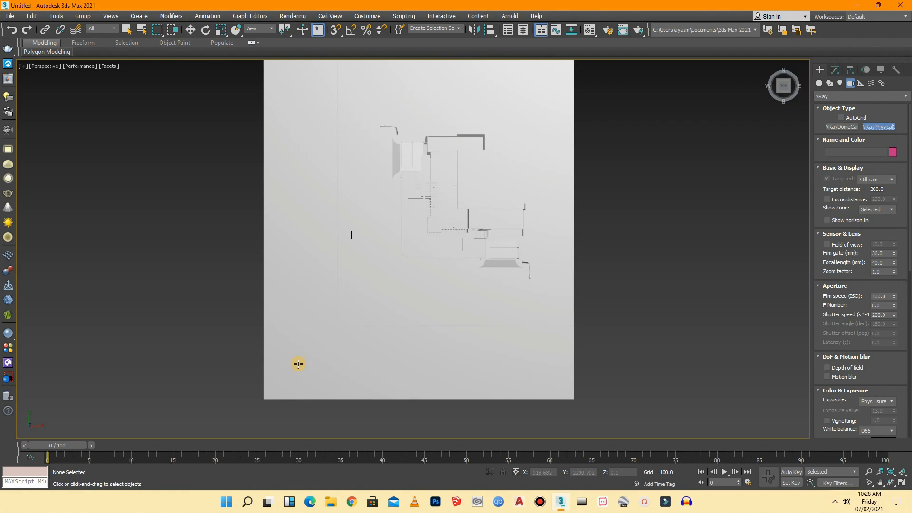
{"action": "left_click_drag", "start_coordinate": [289, 372], "coordinate": [315, 345]}
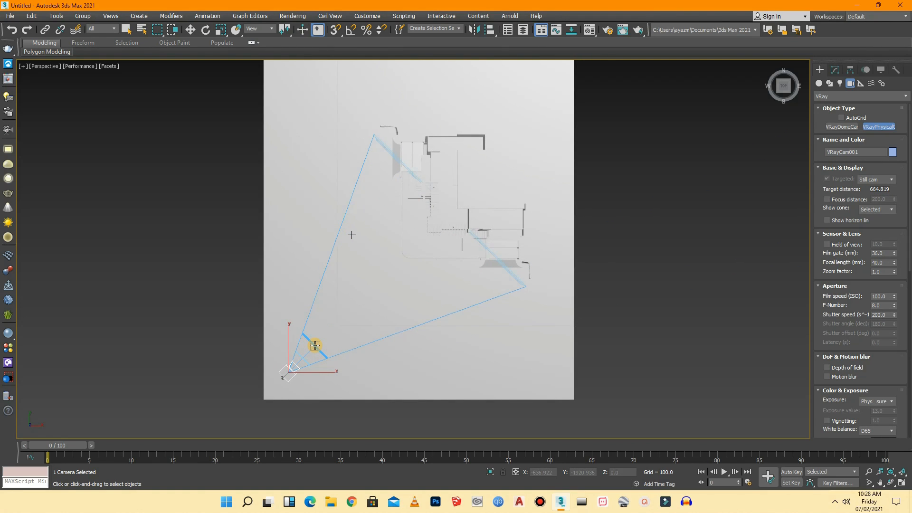
- Raise the camera to a height of about 164 and switch the viewport to the VRayCam001 view
{"action": "left_click_drag", "start_coordinate": [784, 85], "coordinate": [776, 423]}
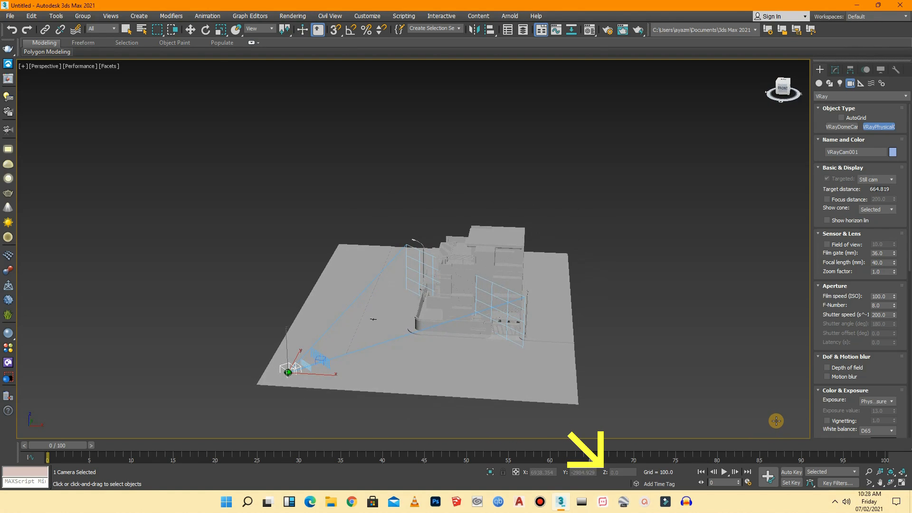
{"action": "scroll", "coordinate": [316, 376], "scroll_direction": "up", "scroll_amount": 5}
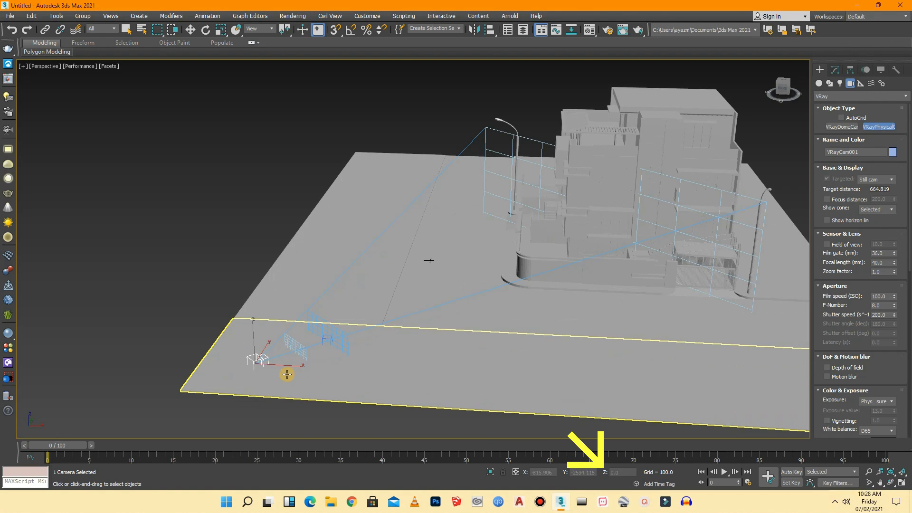
{"action": "left_click", "coordinate": [190, 29]}
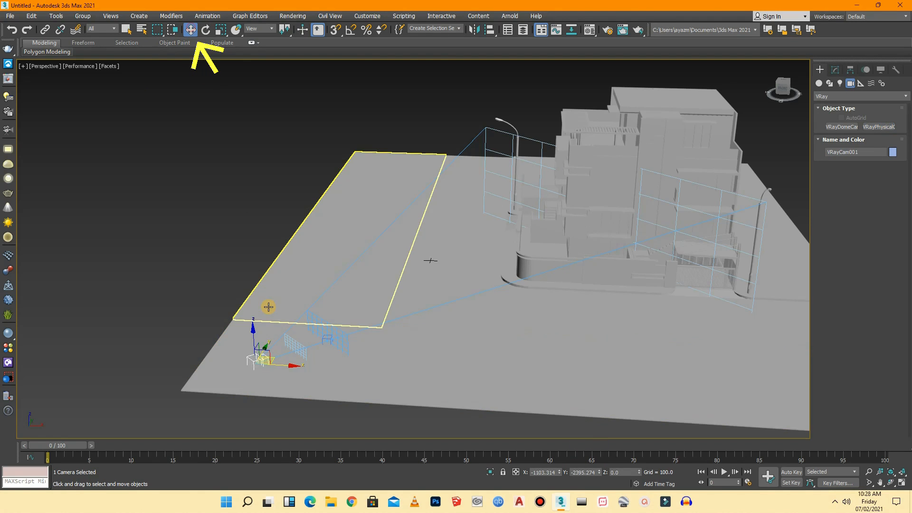
{"action": "left_click_drag", "start_coordinate": [252, 344], "coordinate": [259, 322]}
{"action": "left_click", "coordinate": [46, 66]}
{"action": "mouse_move", "coordinate": [74, 77]}
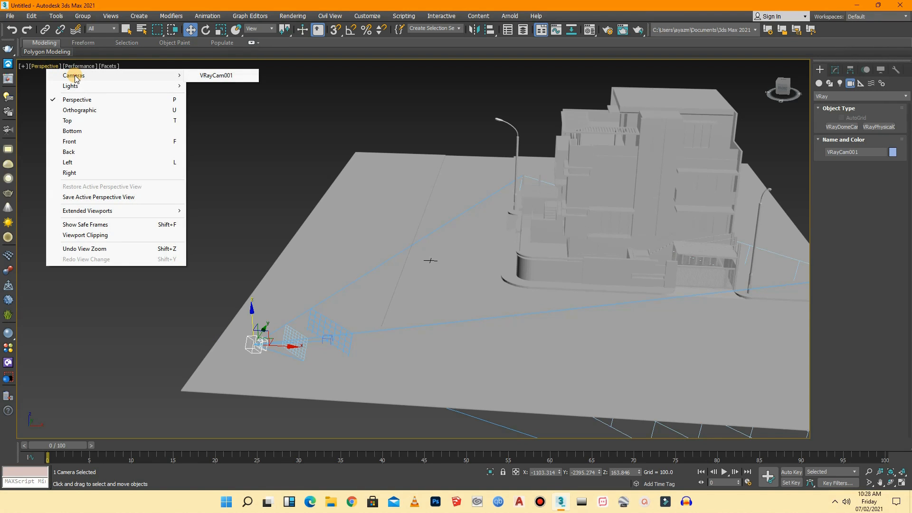
{"action": "left_click", "coordinate": [214, 76]}
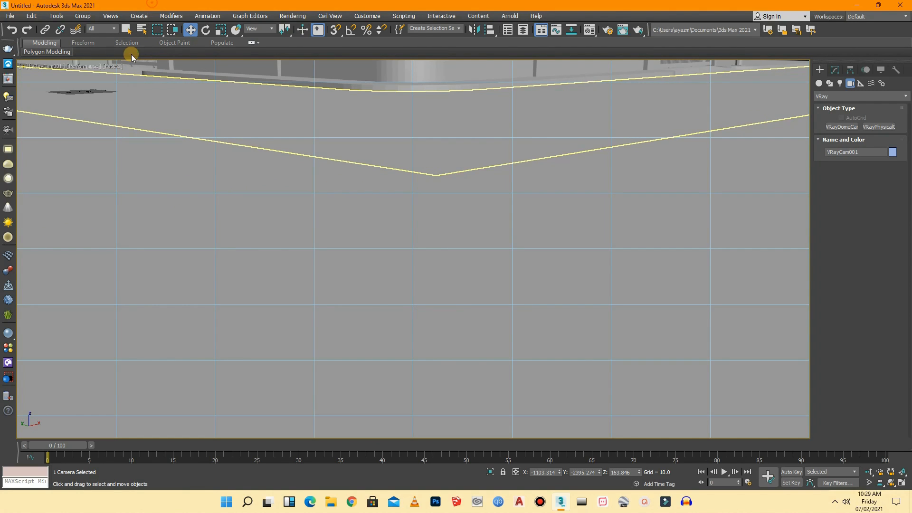
- Select the camera's target and raise it to a height of about 229 to frame the building
{"action": "left_click", "coordinate": [38, 66]}
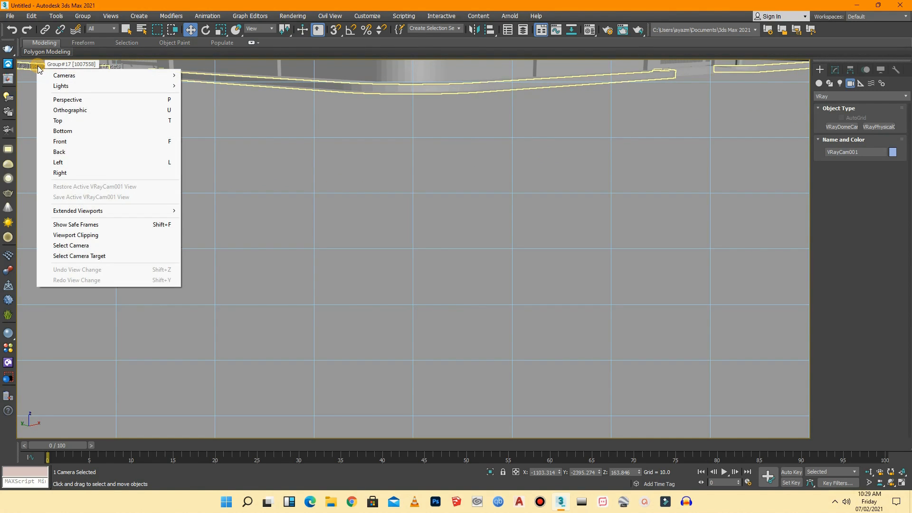
{"action": "left_click", "coordinate": [108, 255]}
{"action": "left_click_drag", "start_coordinate": [412, 212], "coordinate": [423, 190]}
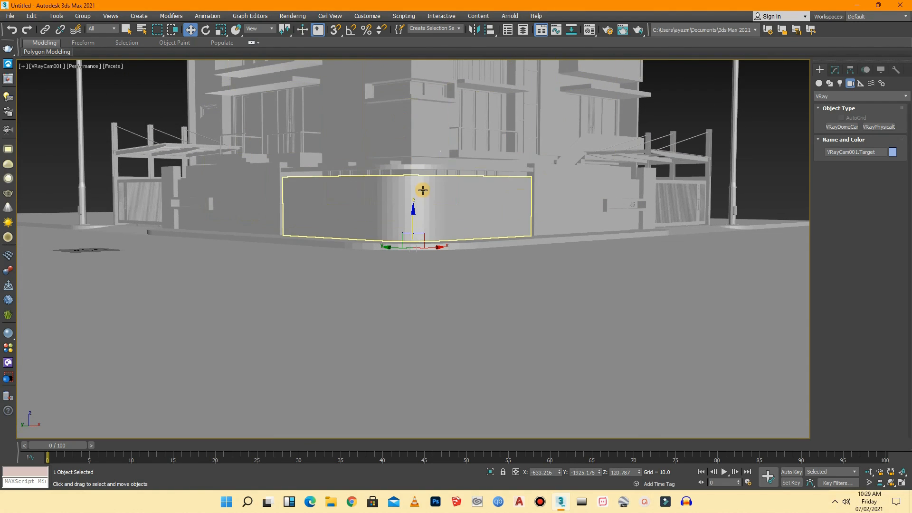
{"action": "left_click_drag", "start_coordinate": [407, 230], "coordinate": [379, 85]}
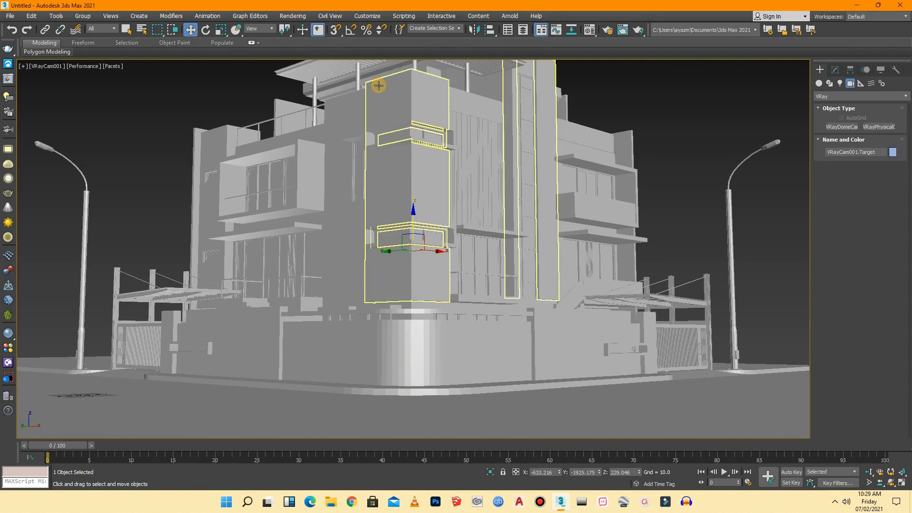
{"action": "left_click", "coordinate": [127, 207]}
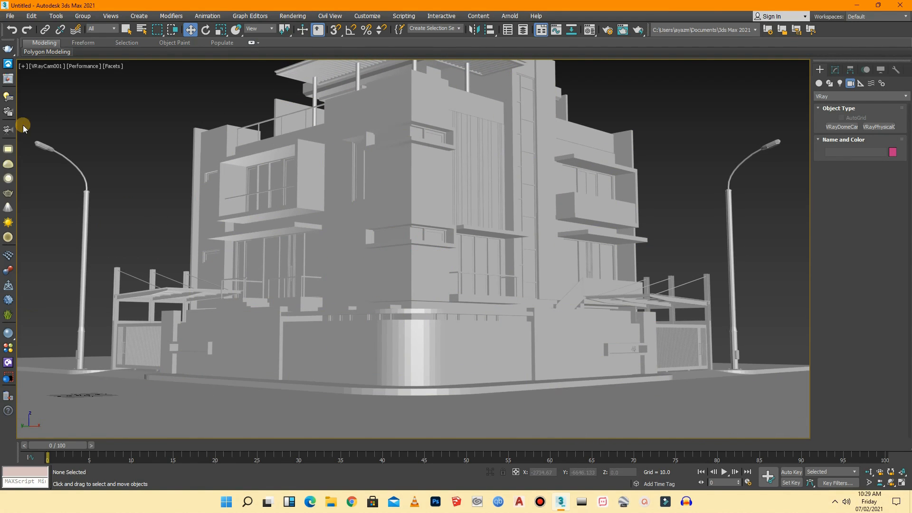
- Show safe frames in the camera view and raise the camera target by about 21 more units
{"action": "left_click", "coordinate": [47, 66]}
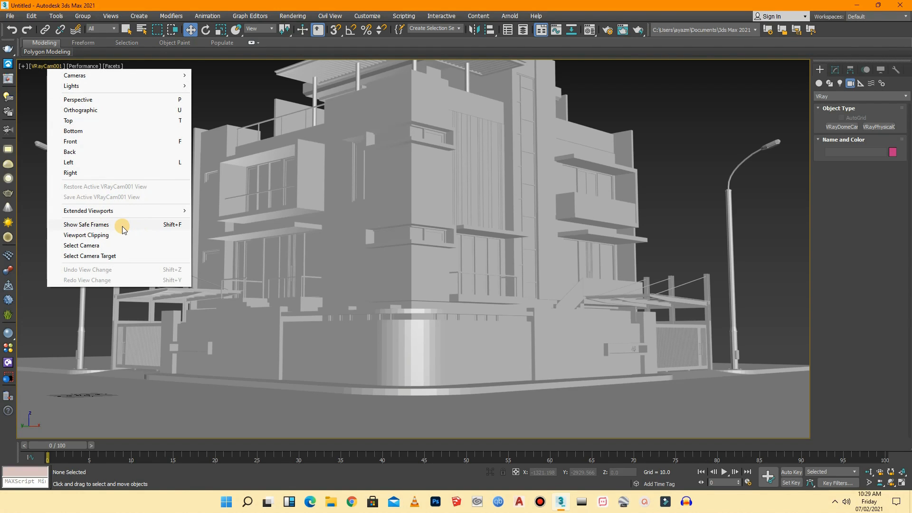
{"action": "left_click", "coordinate": [93, 226]}
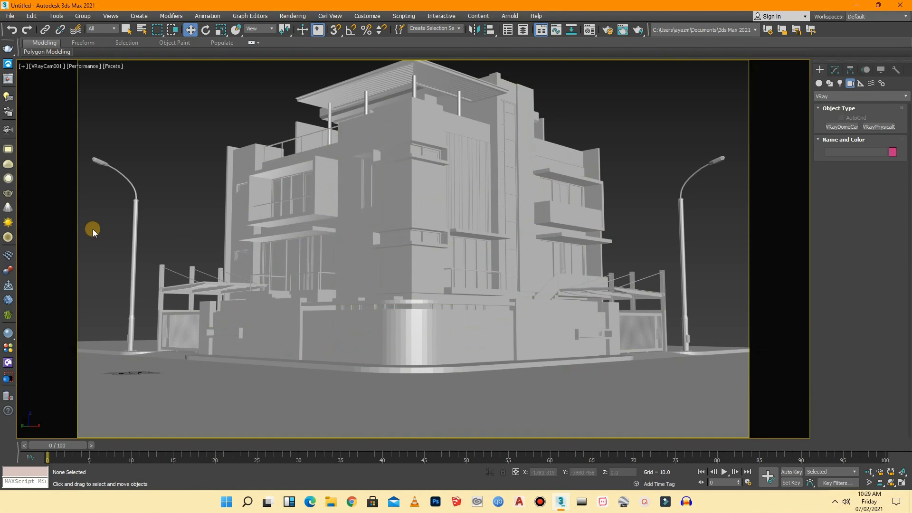
{"action": "left_click", "coordinate": [49, 65]}
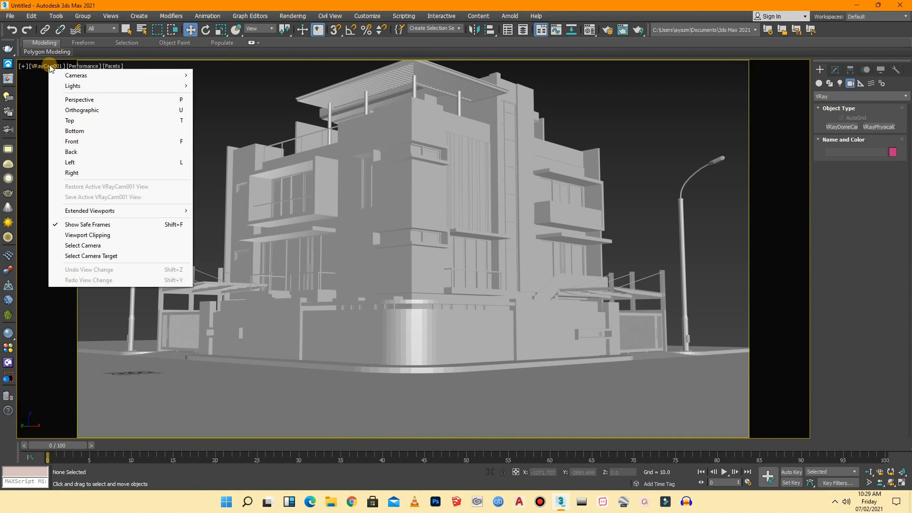
{"action": "left_click", "coordinate": [118, 257]}
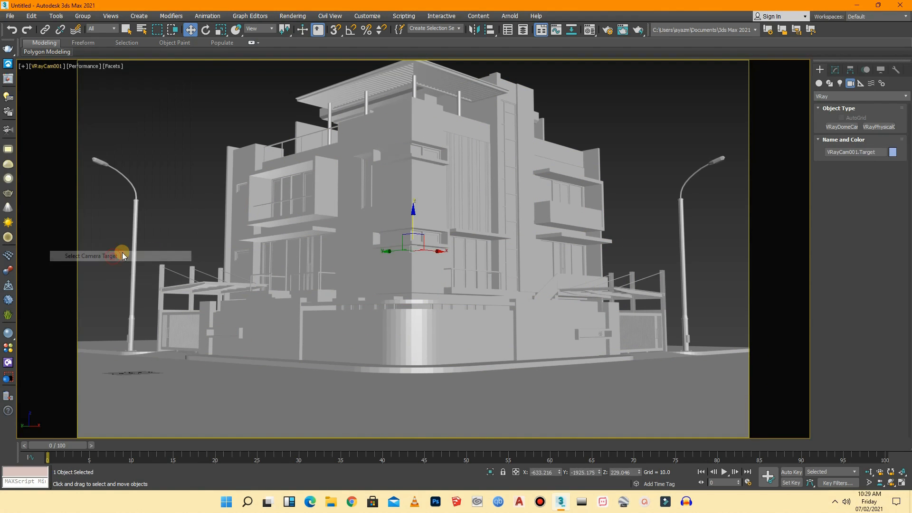
{"action": "left_click_drag", "start_coordinate": [409, 214], "coordinate": [413, 195]}
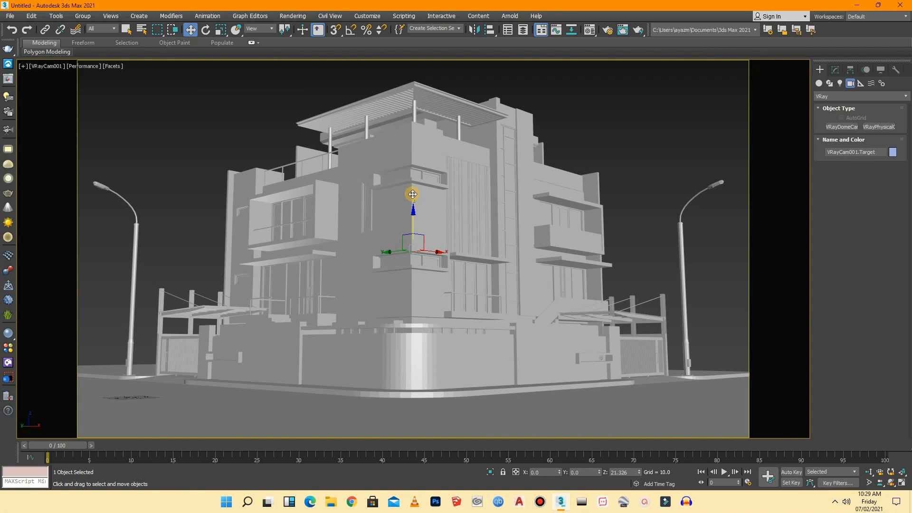
{"action": "left_click", "coordinate": [665, 127]}
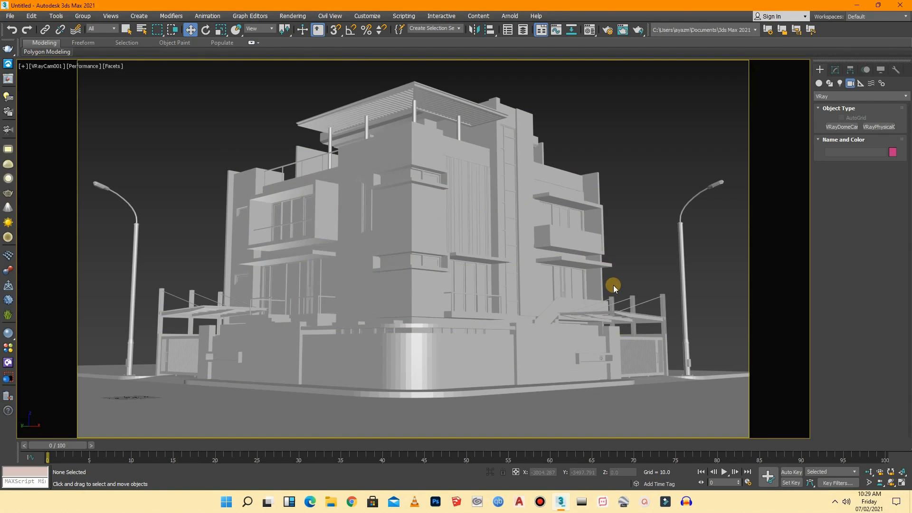
- Select the camera and enable automatic vertical tilt in its Tilt & Shift settings
{"action": "left_click", "coordinate": [49, 69]}
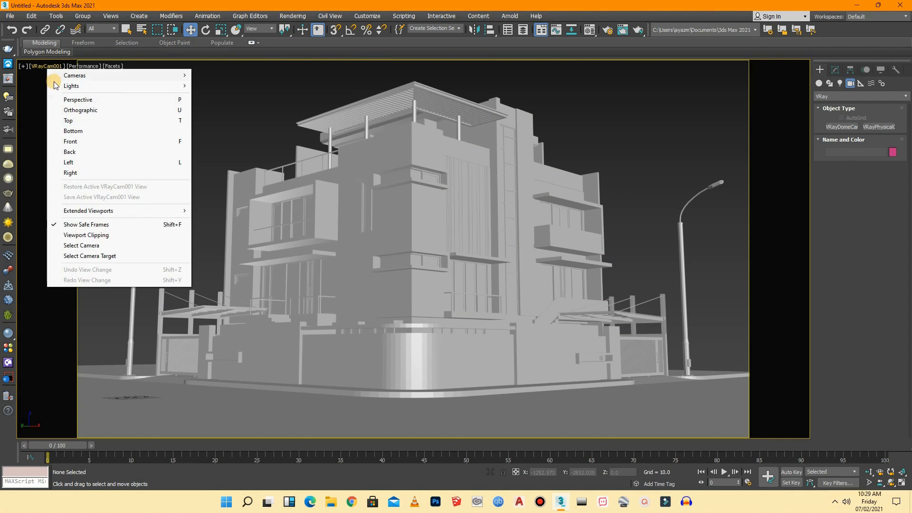
{"action": "left_click", "coordinate": [91, 245]}
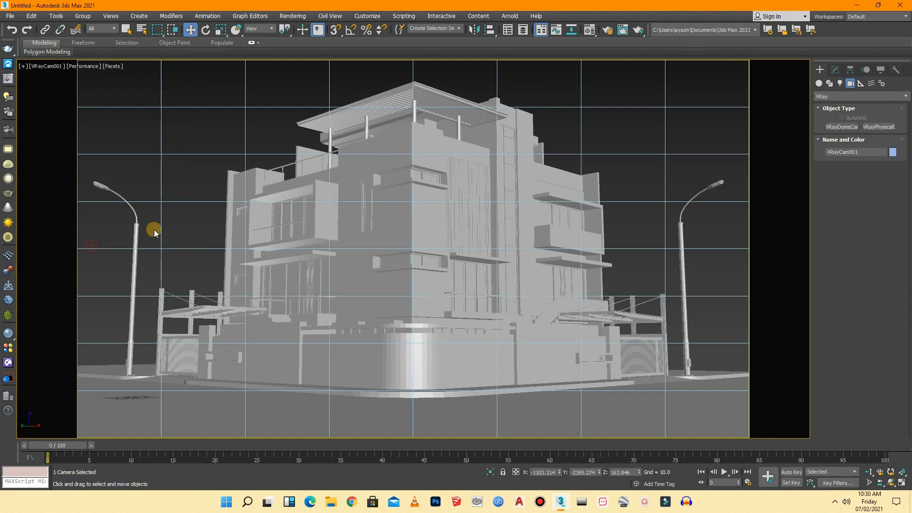
{"action": "left_click", "coordinate": [835, 69]}
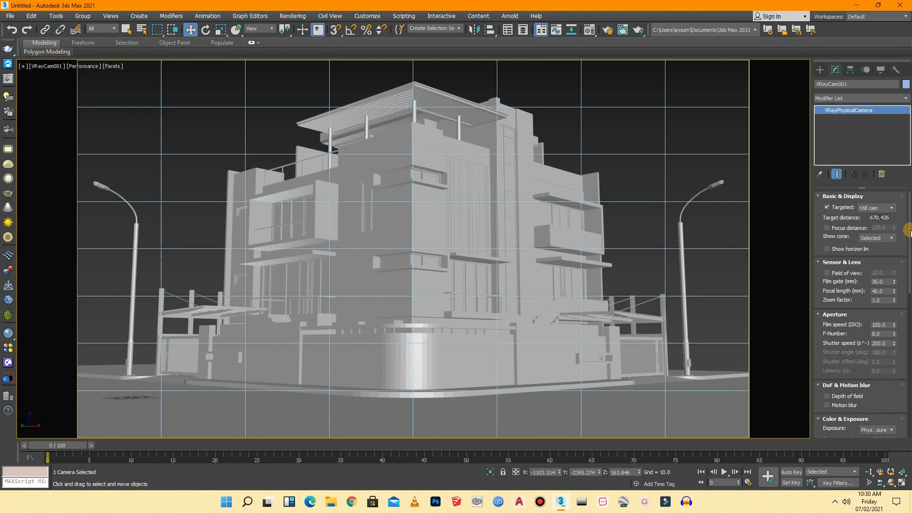
{"action": "left_click_drag", "start_coordinate": [909, 233], "coordinate": [909, 290]}
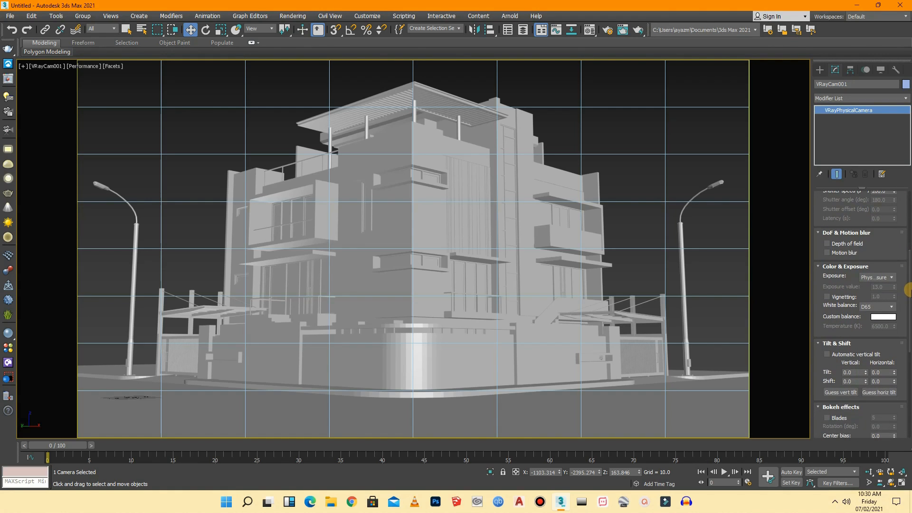
{"action": "left_click", "coordinate": [828, 354]}
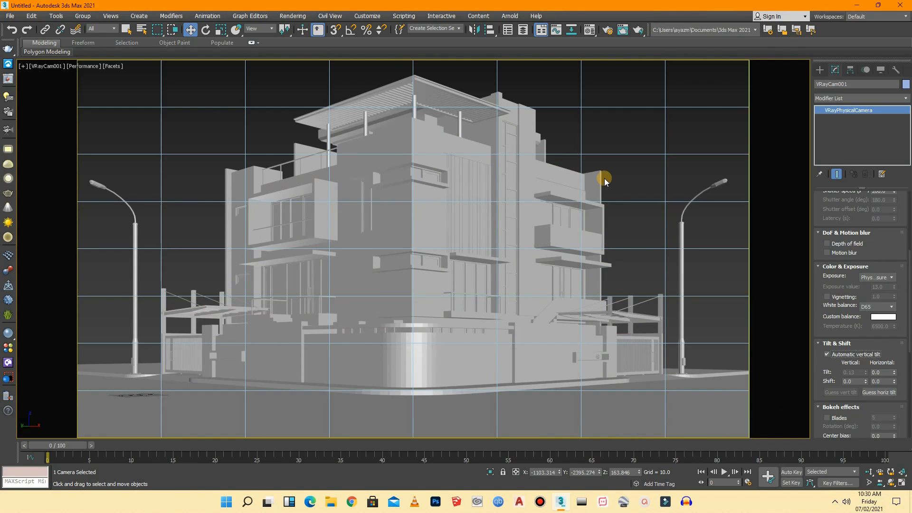
- Set the camera's vertical shift to -0.01 and deselect the camera
{"action": "left_click", "coordinate": [866, 380]}
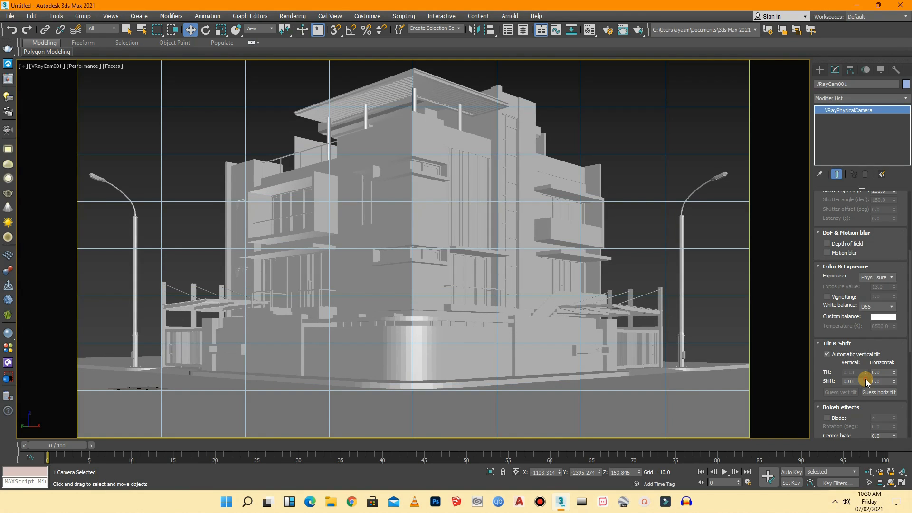
{"action": "left_click", "coordinate": [866, 383]}
{"action": "left_click", "coordinate": [866, 383]}
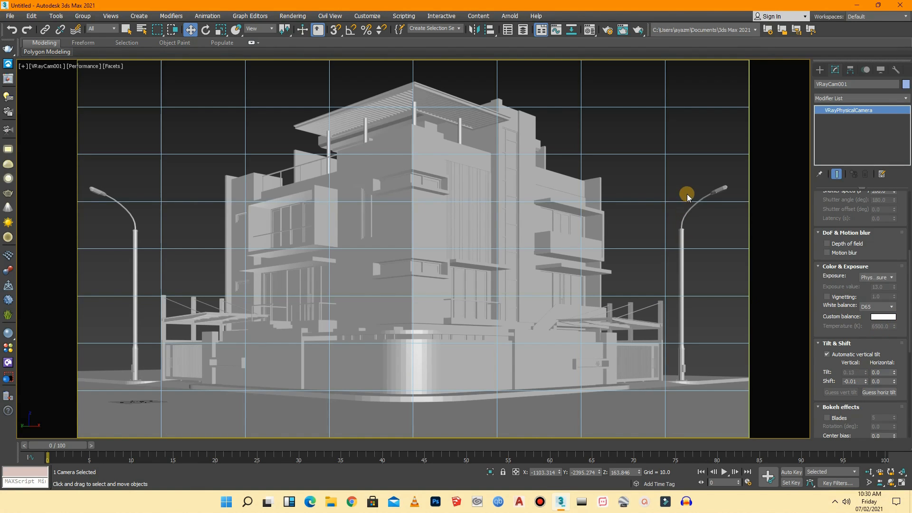
{"action": "left_click", "coordinate": [653, 187]}
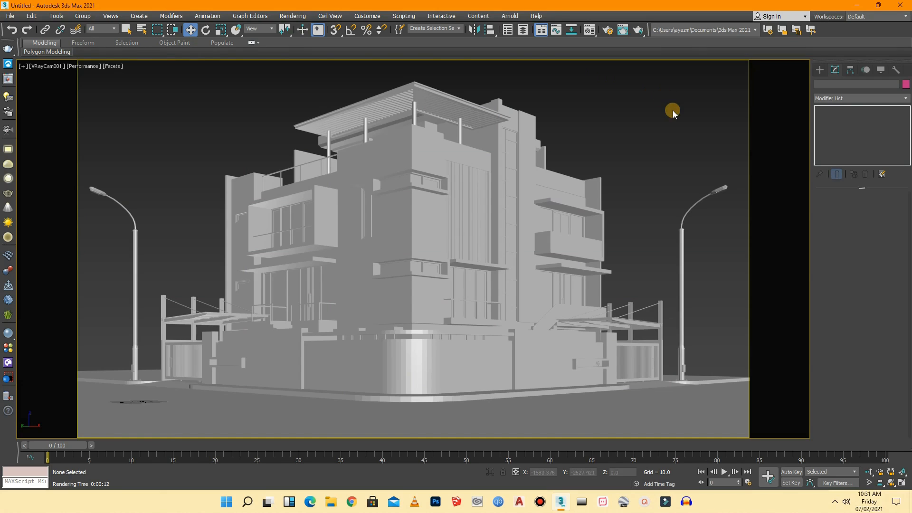
- Place a V-Ray dome light on the ground near the building and set its multiplier to 20
{"action": "left_click", "coordinate": [820, 70]}
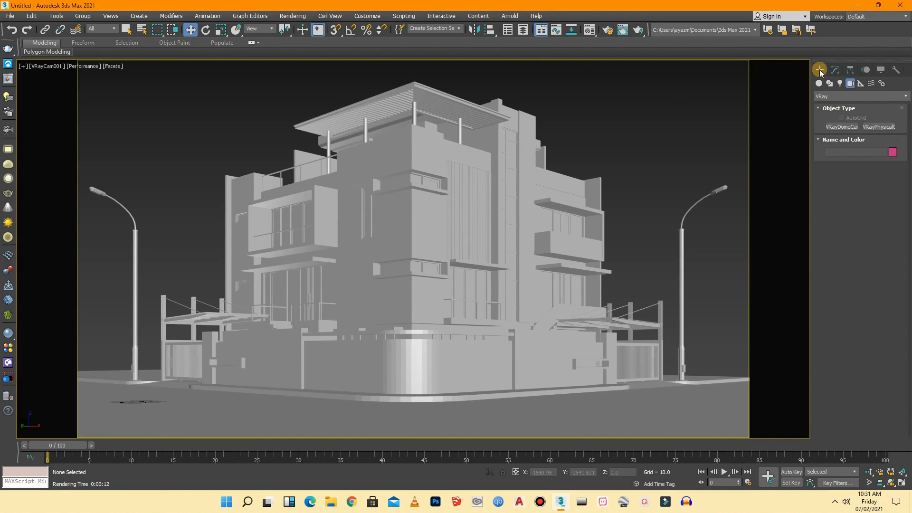
{"action": "left_click", "coordinate": [839, 84]}
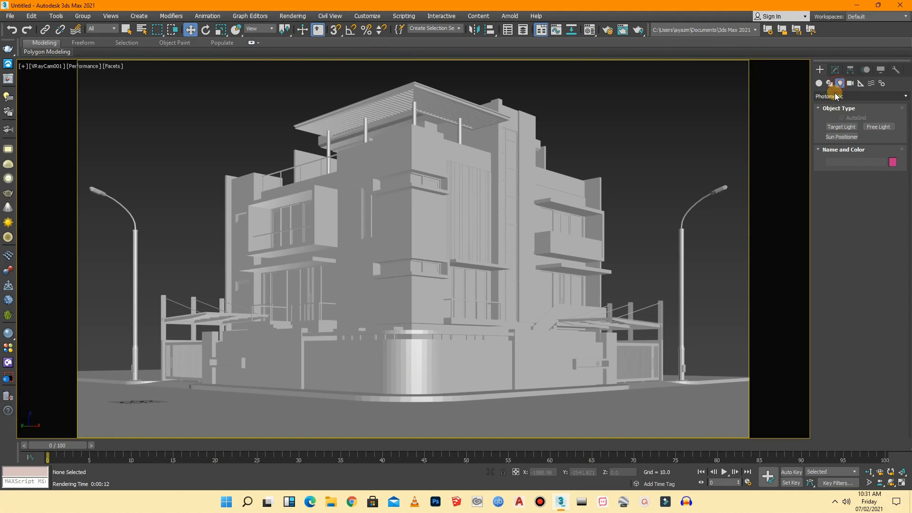
{"action": "left_click", "coordinate": [835, 97]}
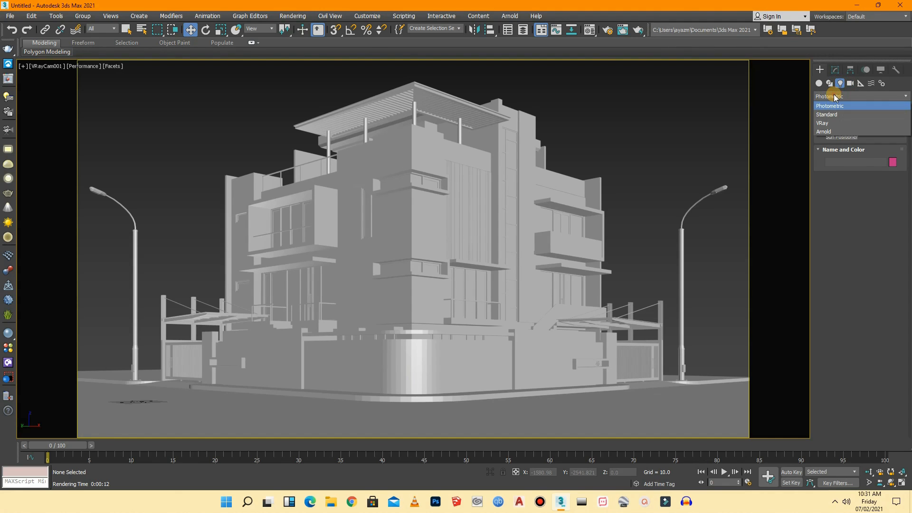
{"action": "left_click", "coordinate": [827, 123]}
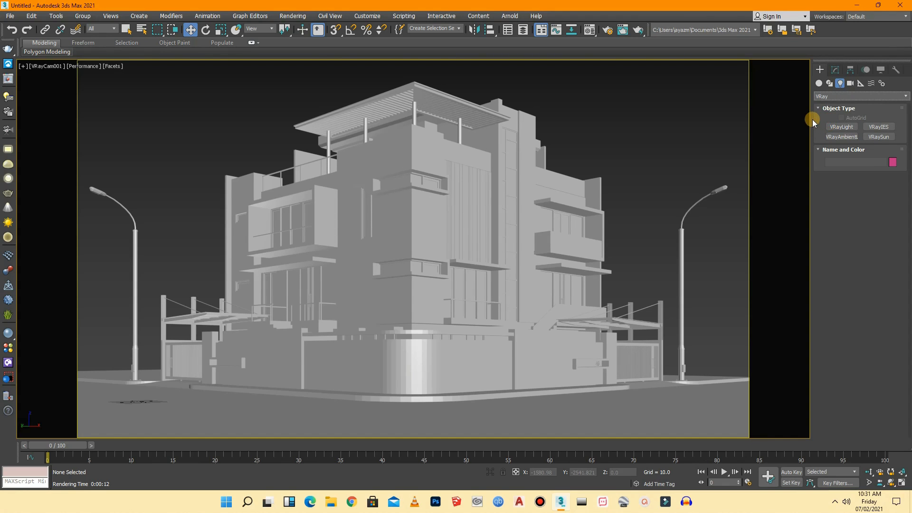
{"action": "left_click", "coordinate": [840, 127]}
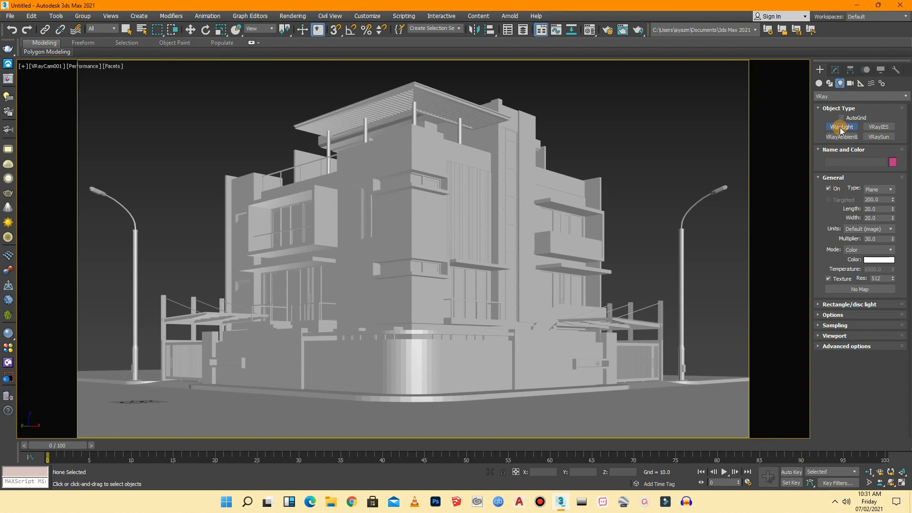
{"action": "left_click", "coordinate": [877, 192]}
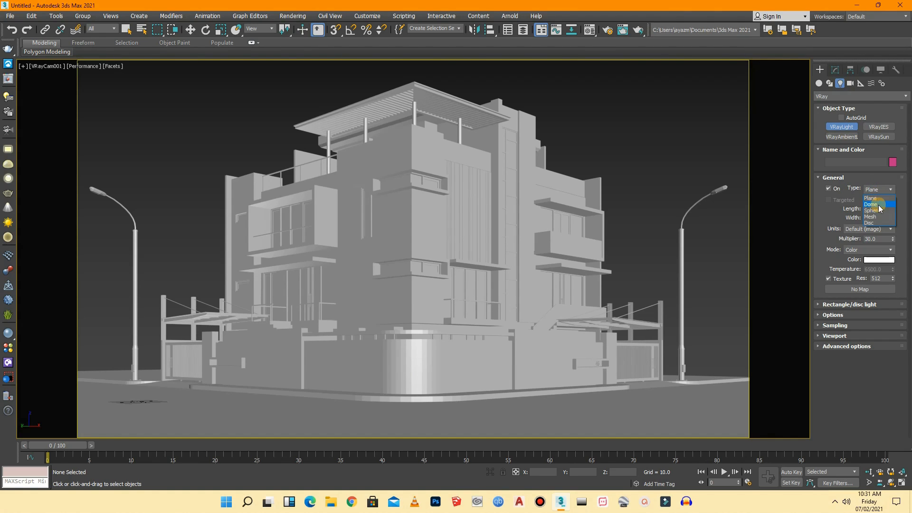
{"action": "left_click", "coordinate": [873, 204]}
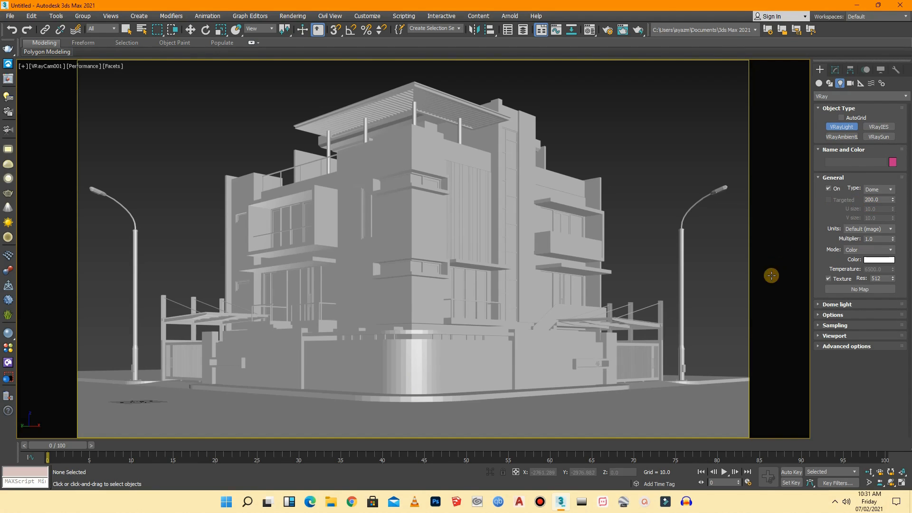
{"action": "left_click", "coordinate": [695, 403]}
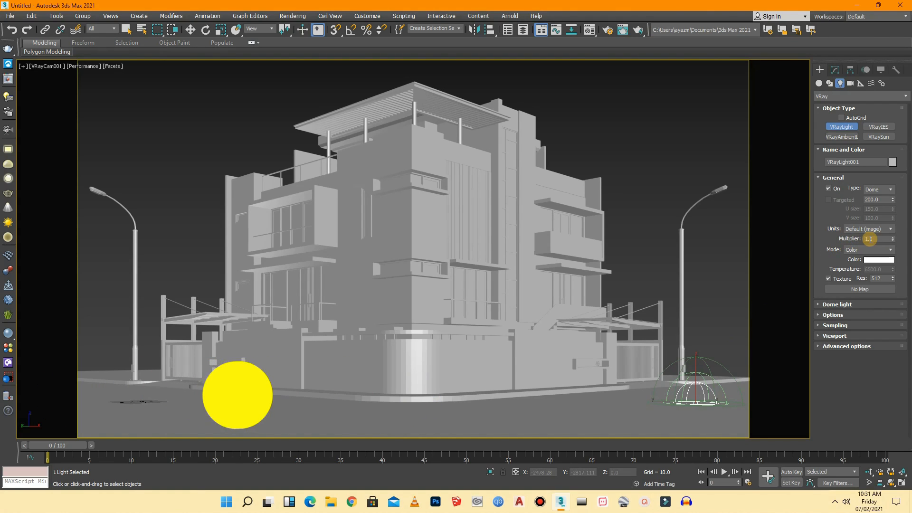
{"action": "double_click", "coordinate": [865, 239]}
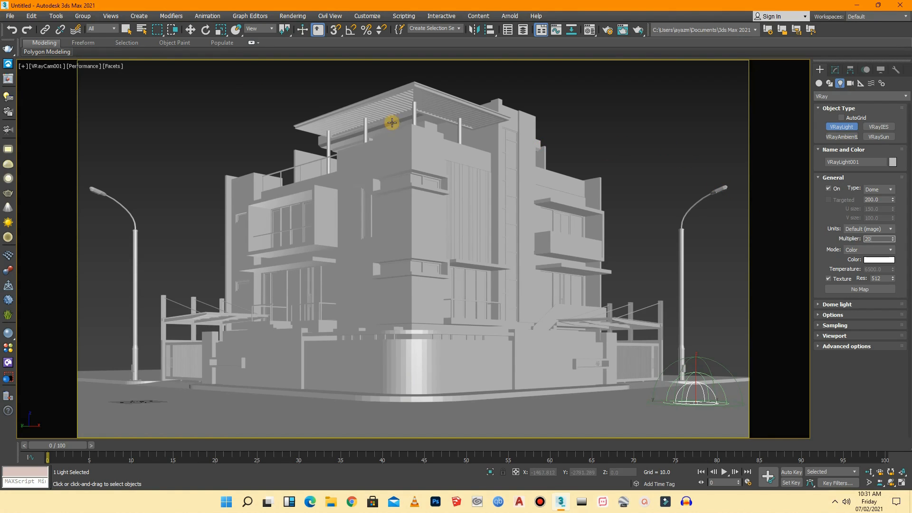
- Test-render the camera view with the dome light, inspect it at 100%, then cancel the render and deselect the light
{"action": "left_click", "coordinate": [291, 16]}
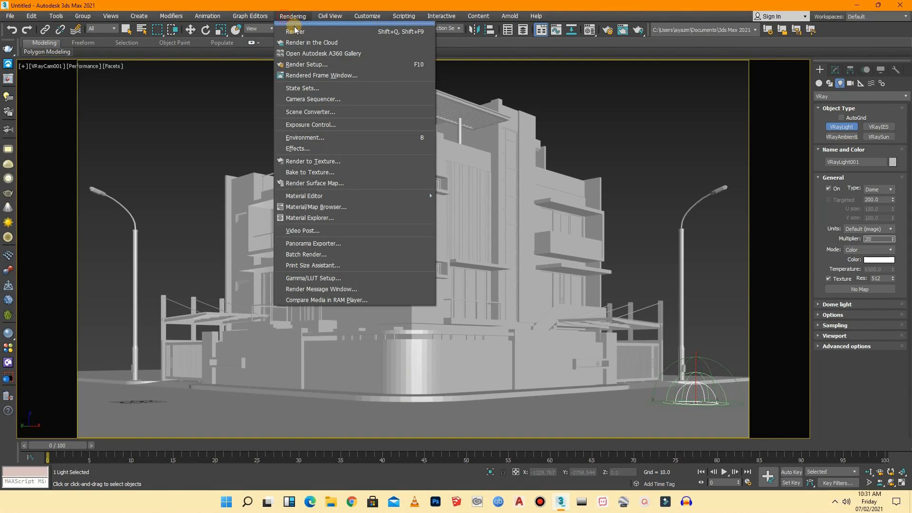
{"action": "left_click", "coordinate": [296, 31]}
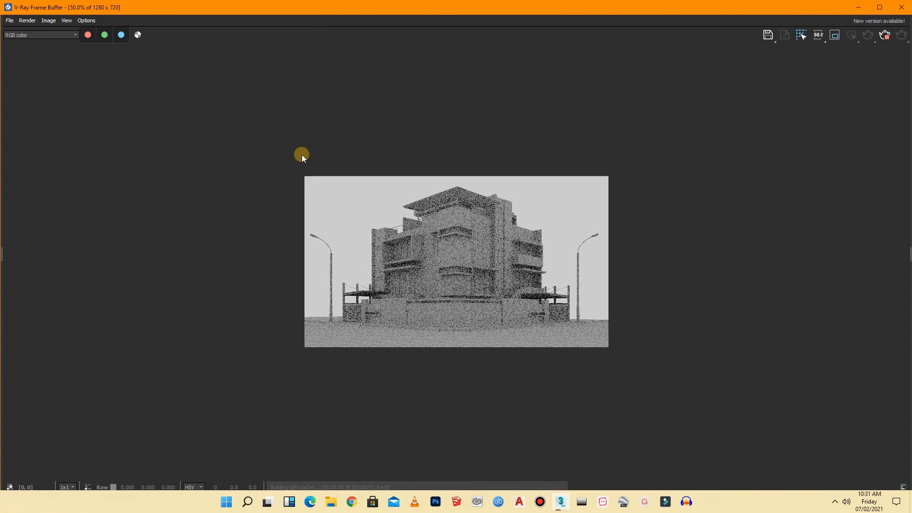
{"action": "double_click", "coordinate": [472, 301]}
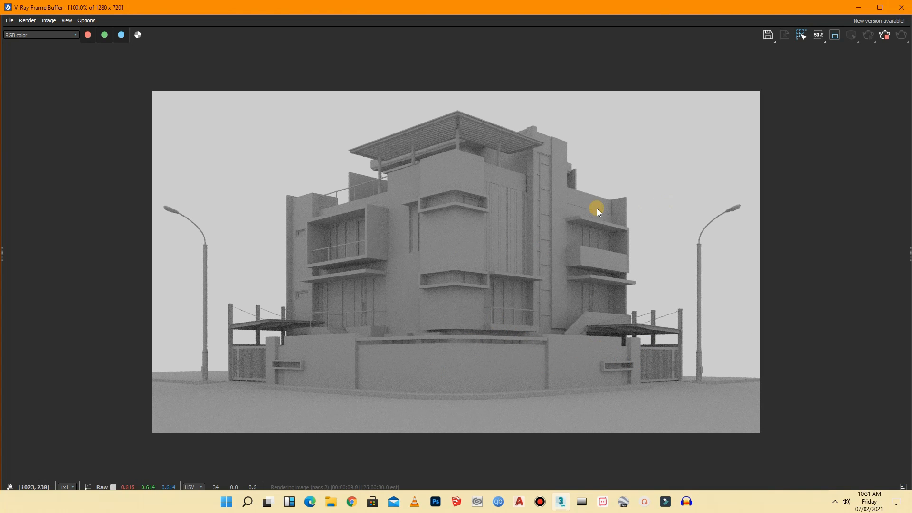
{"action": "left_click", "coordinate": [902, 7]}
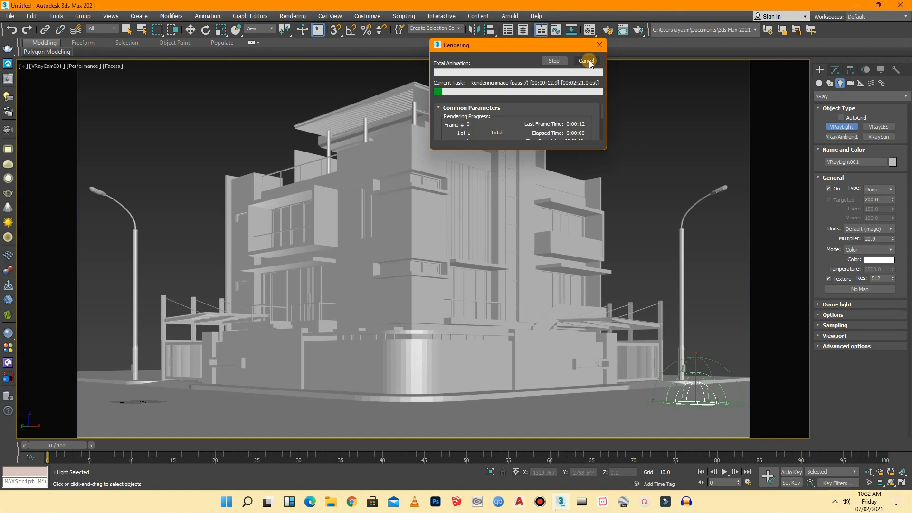
{"action": "key", "text": "w"}
{"action": "left_click", "coordinate": [646, 161]}
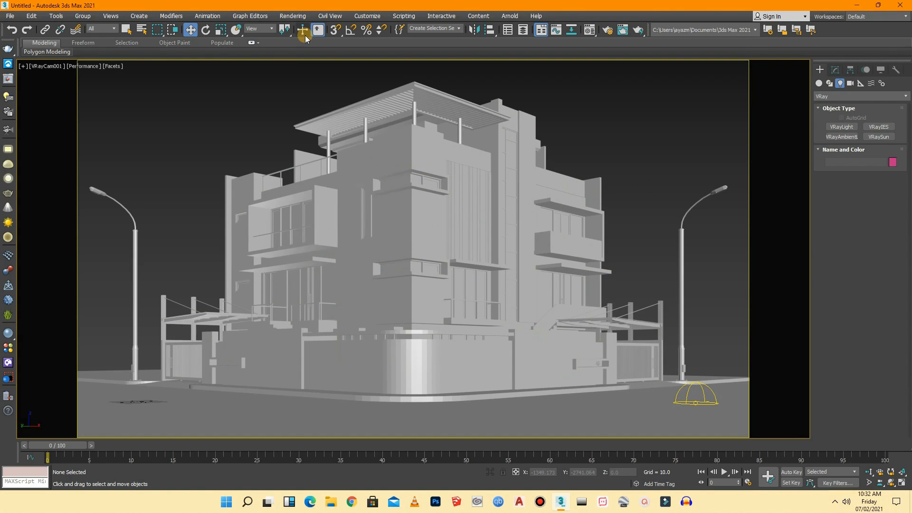
- Open the Compact Material Editor, move it clear of the command panel and select the first sample slot
{"action": "left_click", "coordinate": [292, 16]}
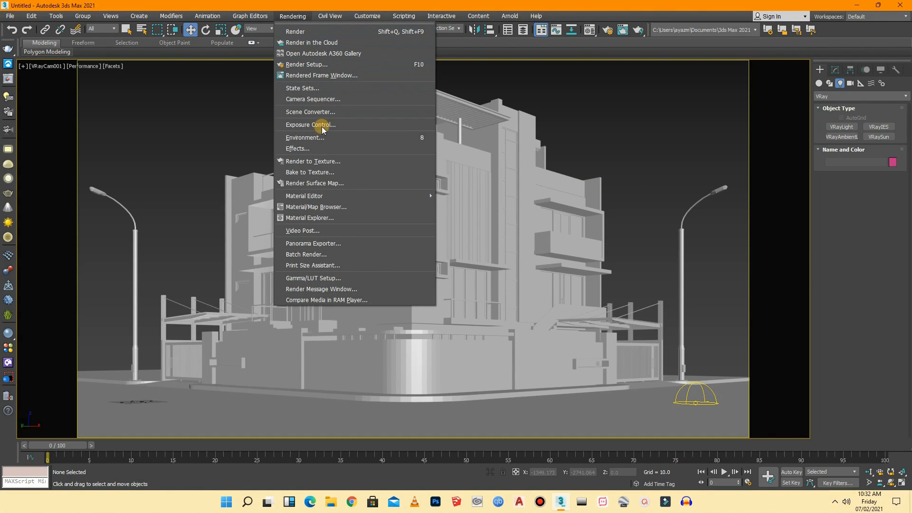
{"action": "mouse_move", "coordinate": [348, 196]}
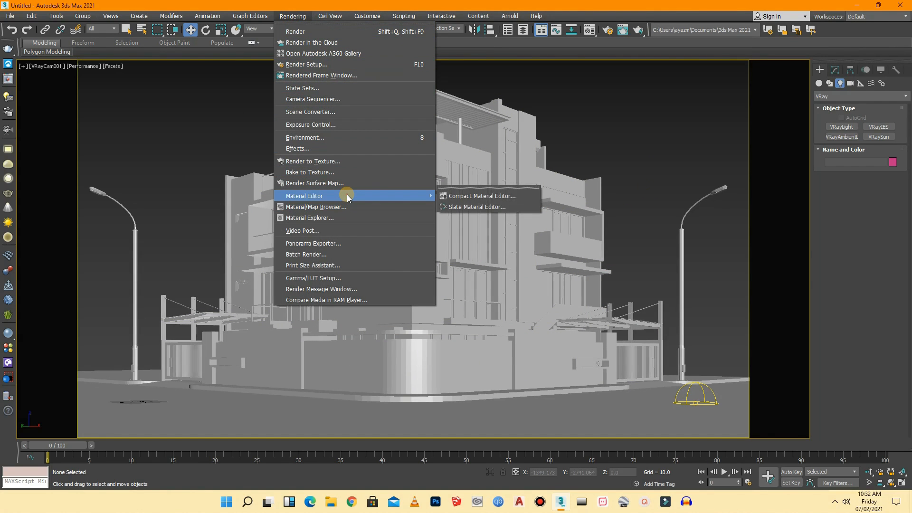
{"action": "left_click", "coordinate": [467, 196]}
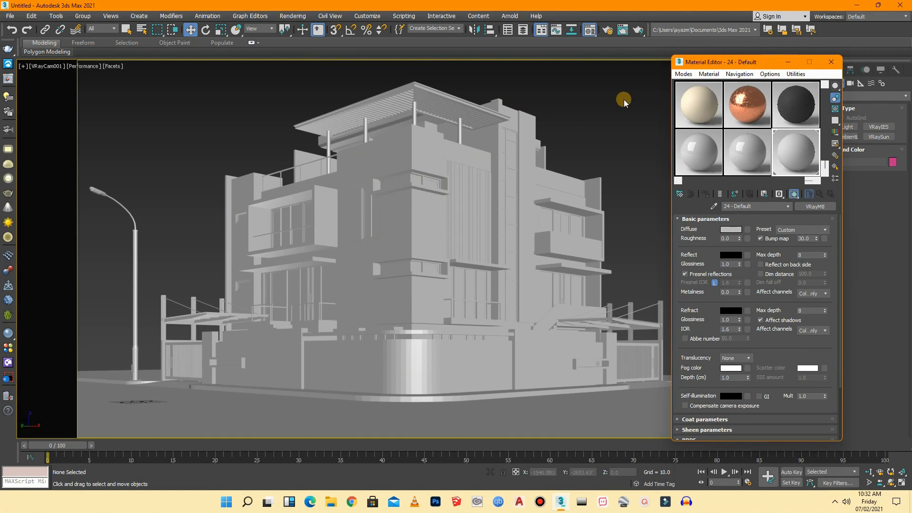
{"action": "left_click_drag", "start_coordinate": [730, 63], "coordinate": [214, 70]}
{"action": "left_click_drag", "start_coordinate": [293, 190], "coordinate": [157, 188]}
{"action": "left_click_drag", "start_coordinate": [309, 172], "coordinate": [267, 103]}
{"action": "left_click", "coordinate": [197, 111]}
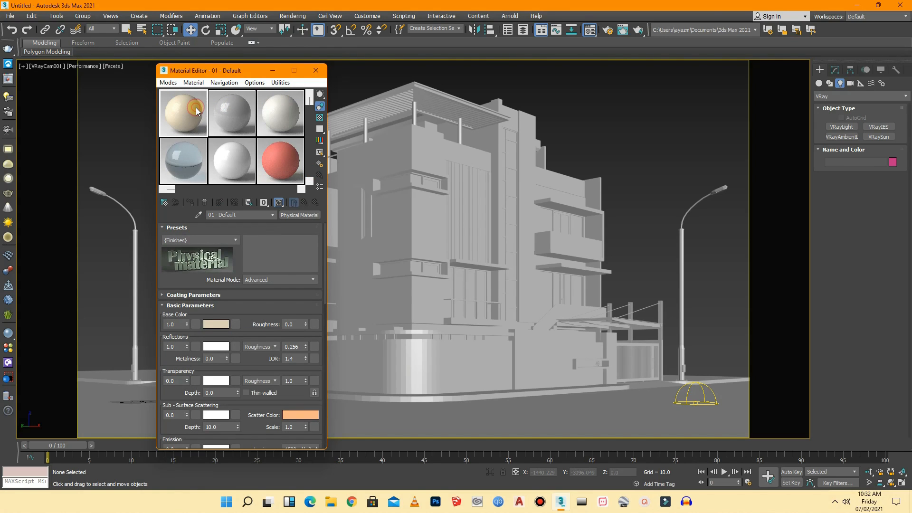
- Replace the material in the first sample slot with a VRayBitmap map from the V-Ray maps
{"action": "left_click", "coordinate": [165, 203]}
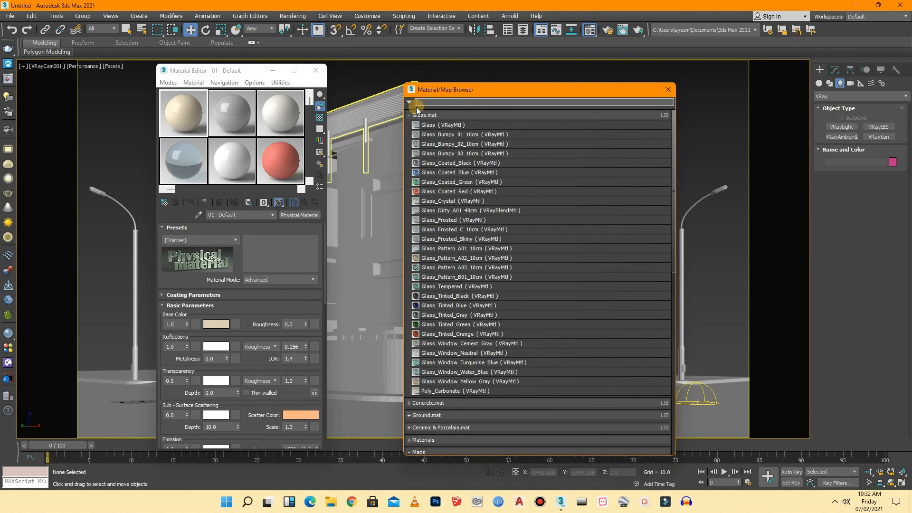
{"action": "left_click", "coordinate": [419, 114]}
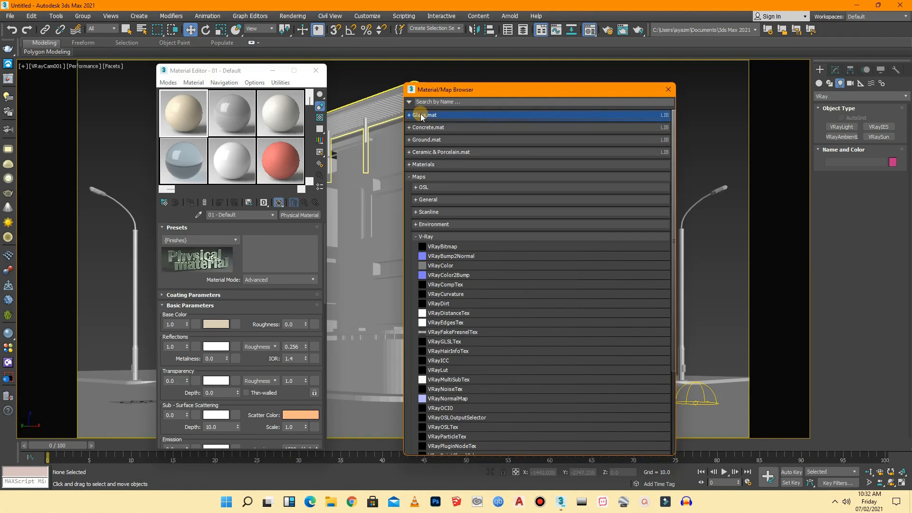
{"action": "left_click", "coordinate": [447, 237]}
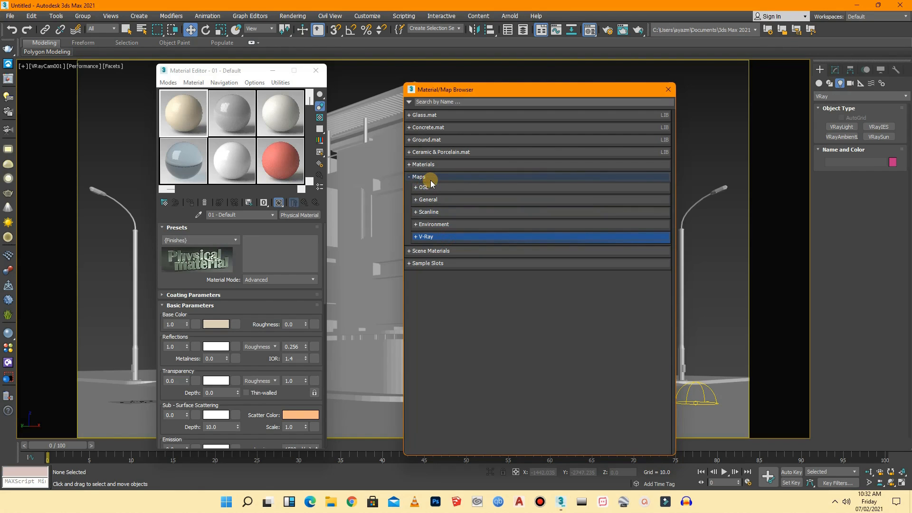
{"action": "left_click", "coordinate": [429, 238]}
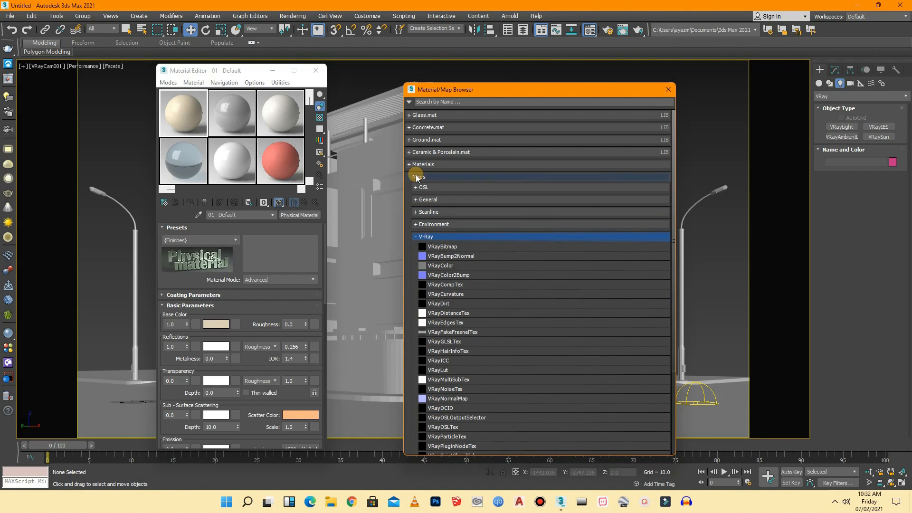
{"action": "scroll", "coordinate": [479, 326], "scroll_direction": "down", "scroll_amount": 3}
{"action": "scroll", "coordinate": [471, 318], "scroll_direction": "down", "scroll_amount": 3}
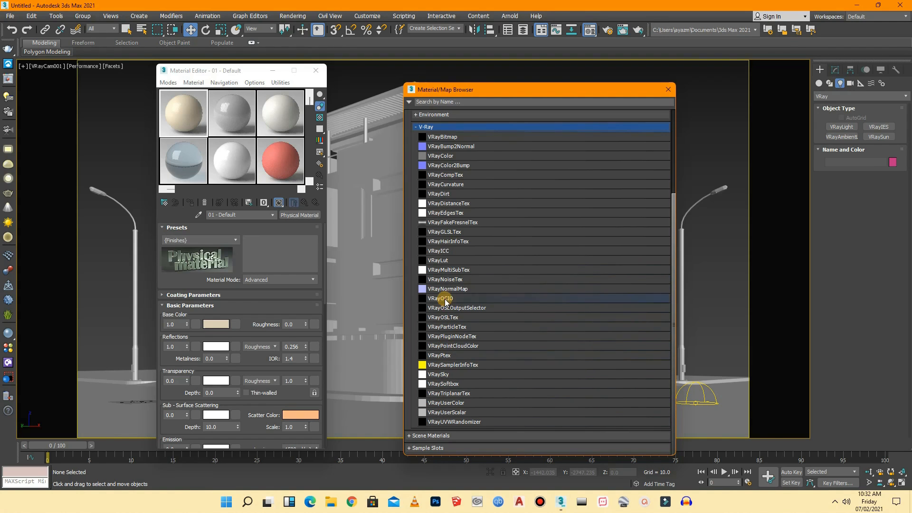
{"action": "scroll", "coordinate": [447, 304], "scroll_direction": "up", "scroll_amount": 2}
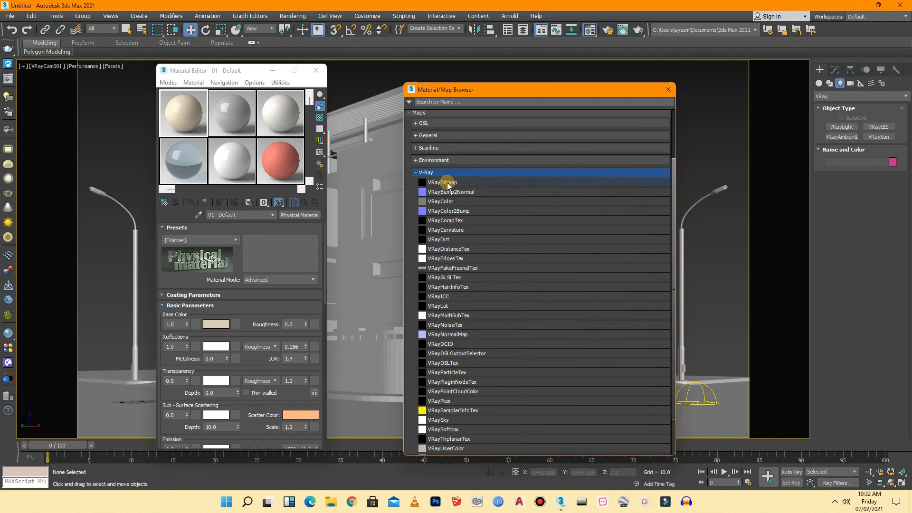
{"action": "left_click", "coordinate": [445, 184]}
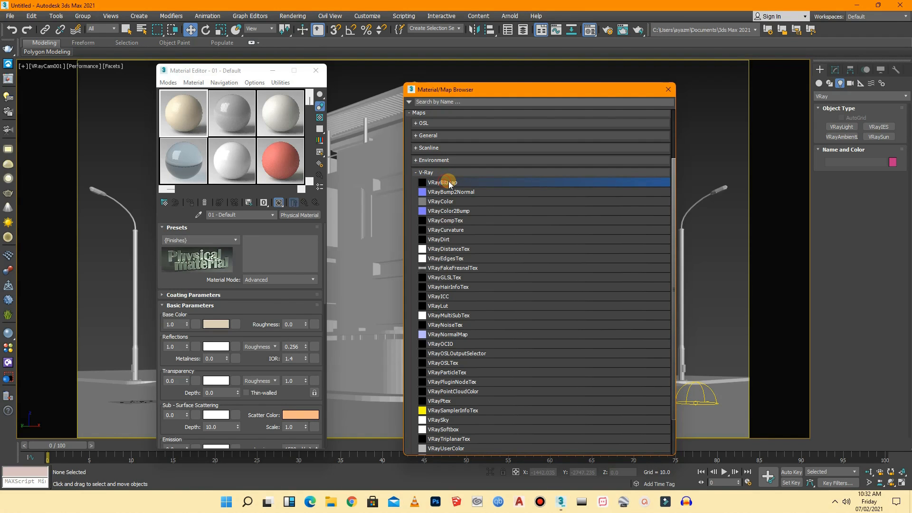
{"action": "double_click", "coordinate": [447, 183]}
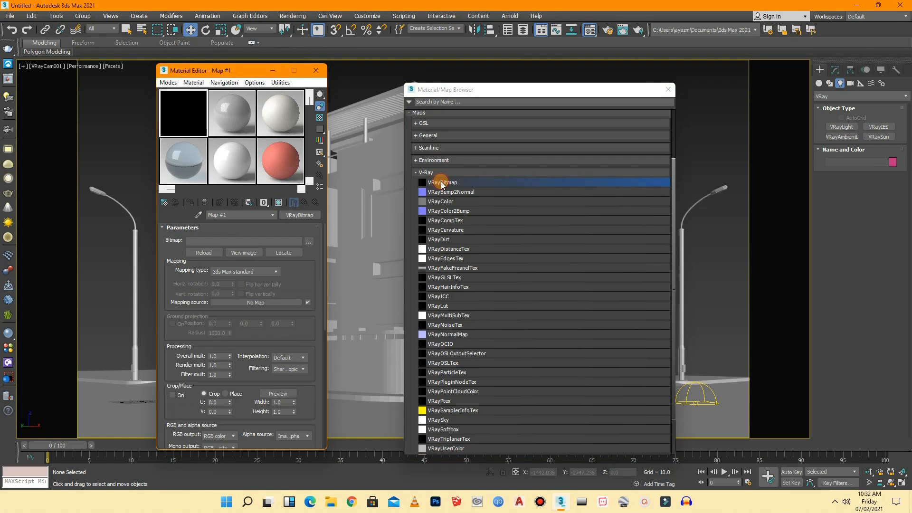
{"action": "left_click", "coordinate": [668, 90]}
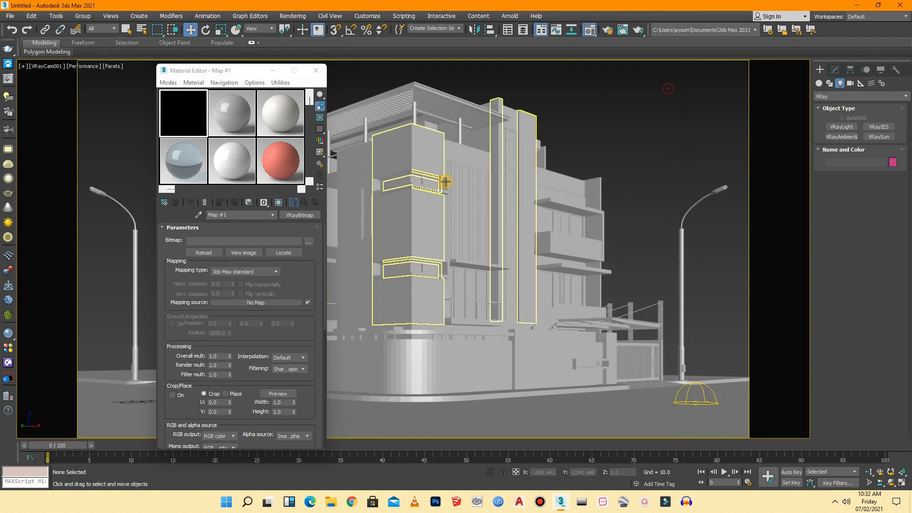
- Load the HDR image 010 from the HDRI sky folder into the VRayBitmap and set its mapping type to Spherical
{"action": "left_click", "coordinate": [203, 241]}
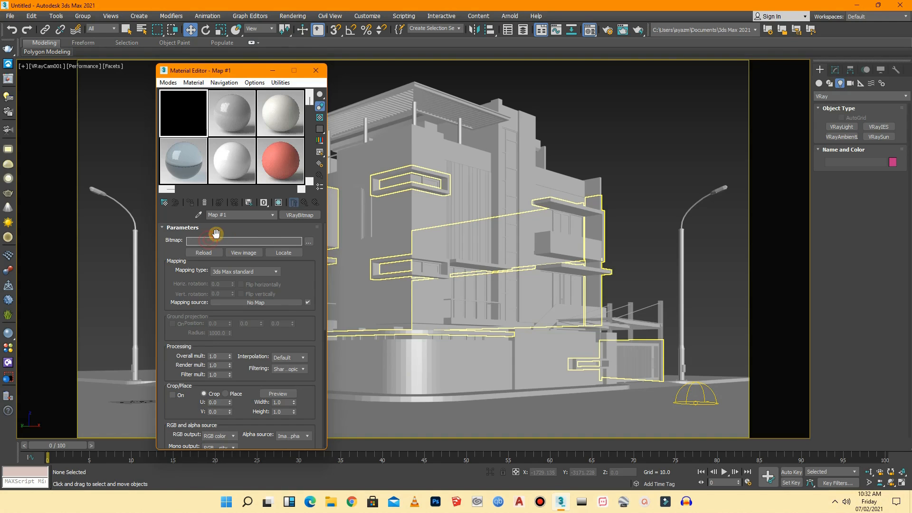
{"action": "left_click", "coordinate": [308, 242]}
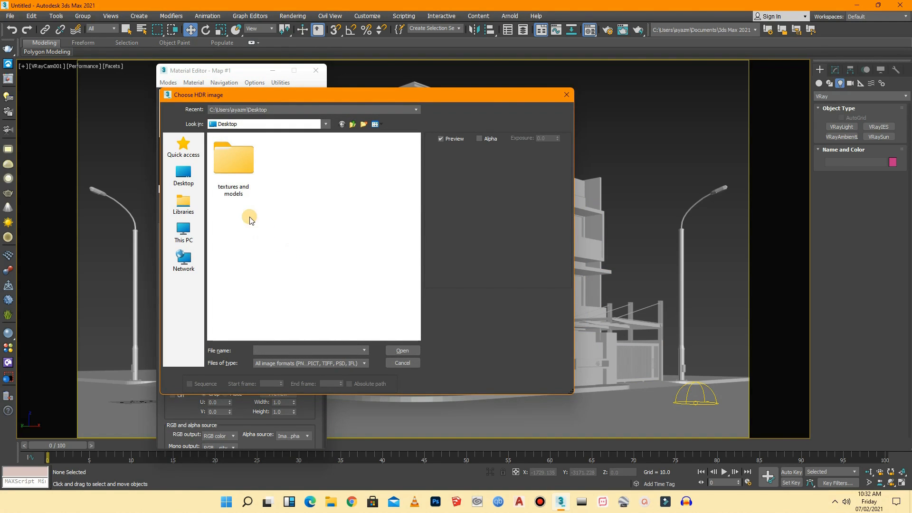
{"action": "double_click", "coordinate": [242, 178]}
{"action": "double_click", "coordinate": [241, 148]}
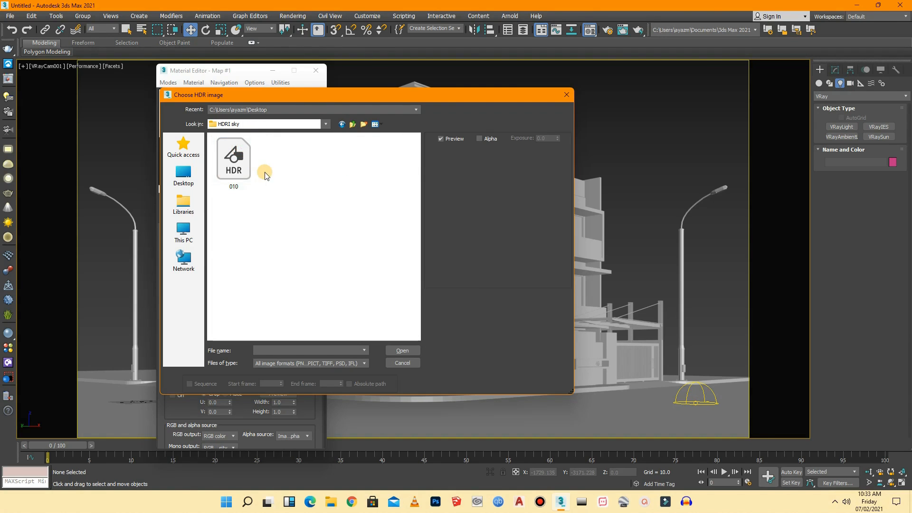
{"action": "left_click", "coordinate": [242, 172]}
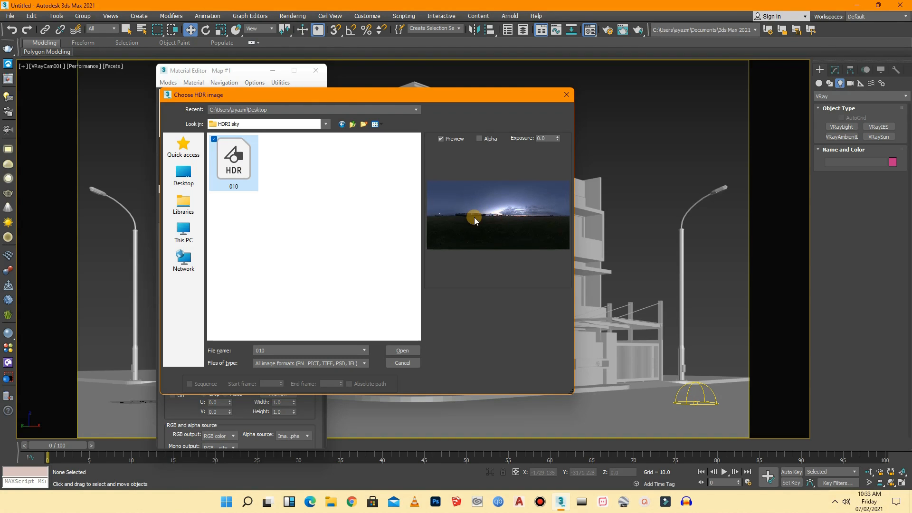
{"action": "left_click", "coordinate": [404, 350]}
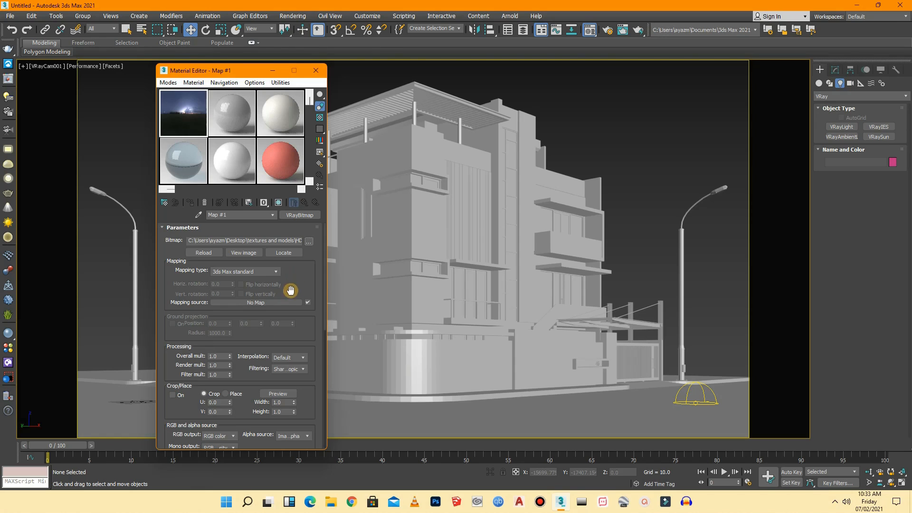
{"action": "left_click", "coordinate": [240, 272]}
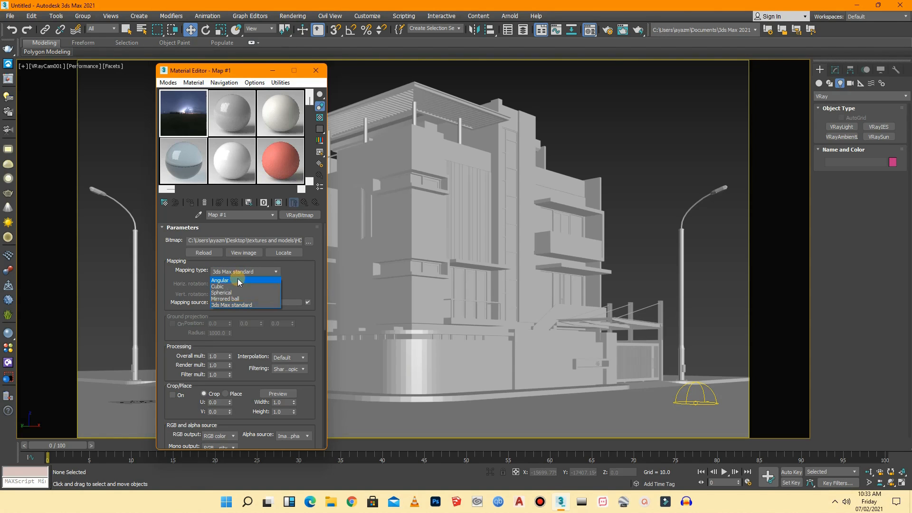
{"action": "left_click", "coordinate": [227, 293]}
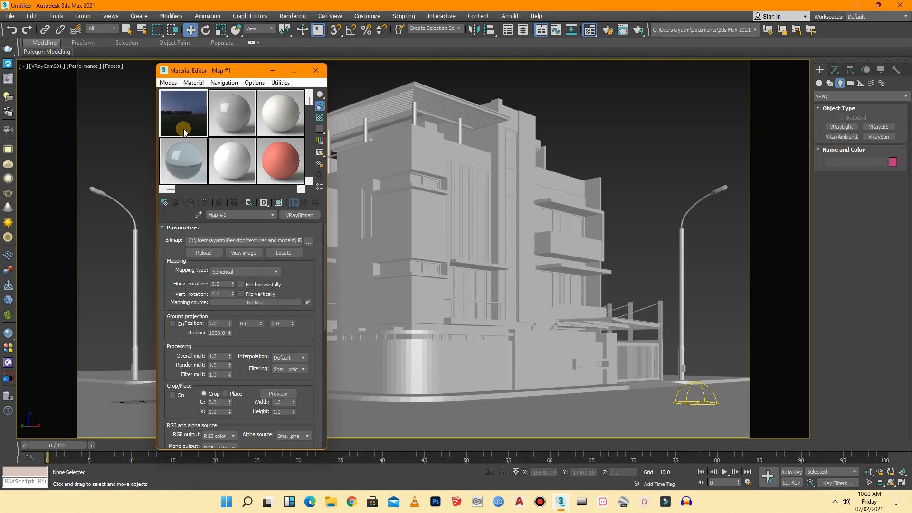
- Assign the HDRI map from the first sample slot to the dome light's texture as an instance
{"action": "left_click", "coordinate": [705, 396]}
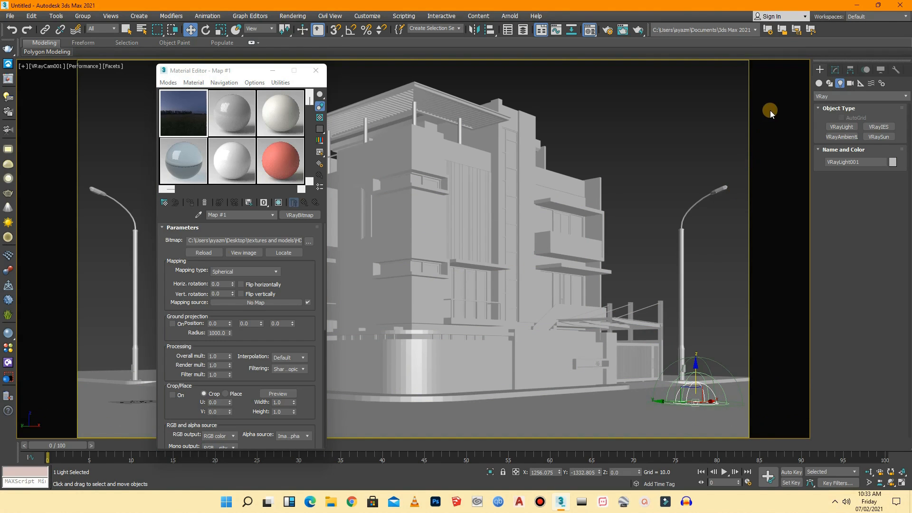
{"action": "left_click", "coordinate": [832, 69]}
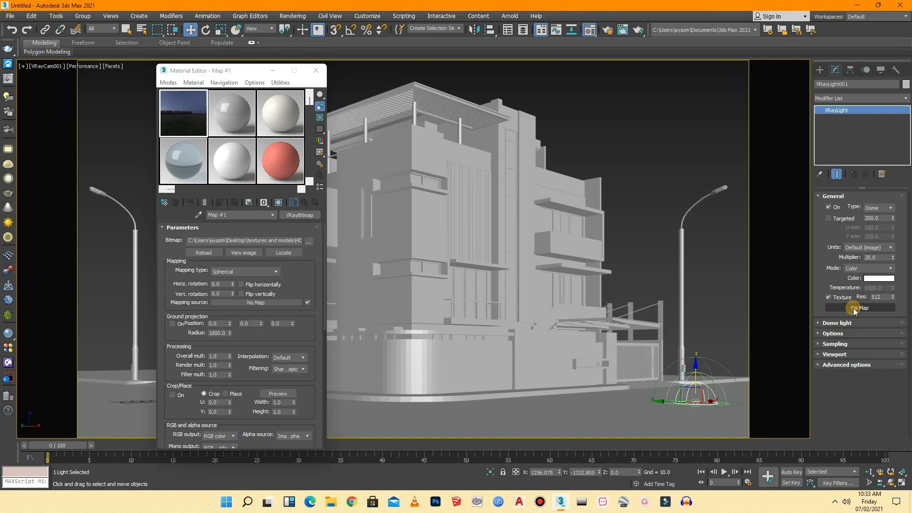
{"action": "left_click_drag", "start_coordinate": [195, 116], "coordinate": [846, 308]}
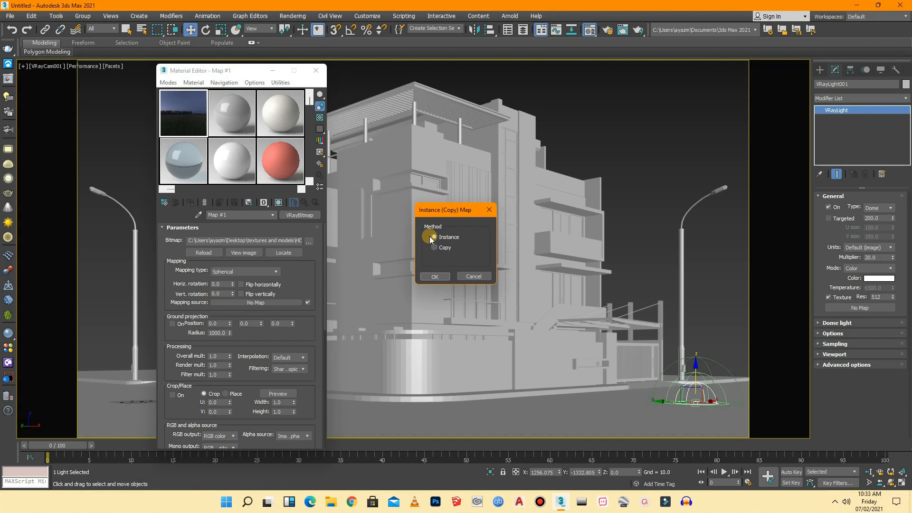
{"action": "left_click", "coordinate": [436, 276]}
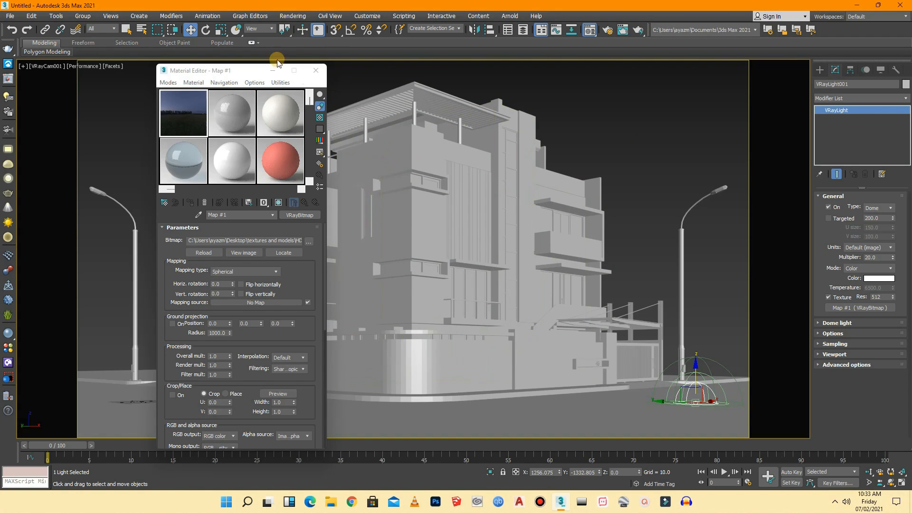
- Assign the HDRI map as an instance to the scene's environment background, then close the environment settings and material editor
{"action": "left_click", "coordinate": [289, 17]}
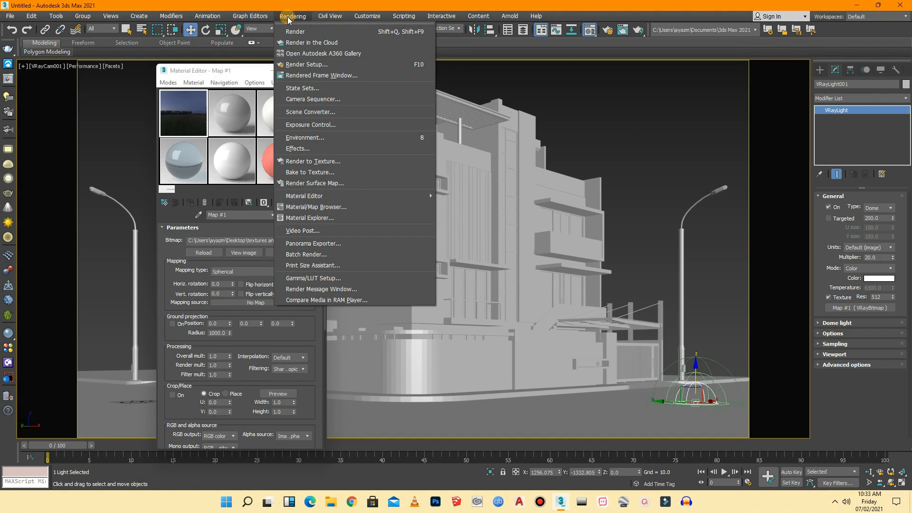
{"action": "left_click", "coordinate": [332, 137]}
{"action": "left_click_drag", "start_coordinate": [317, 91], "coordinate": [578, 102]}
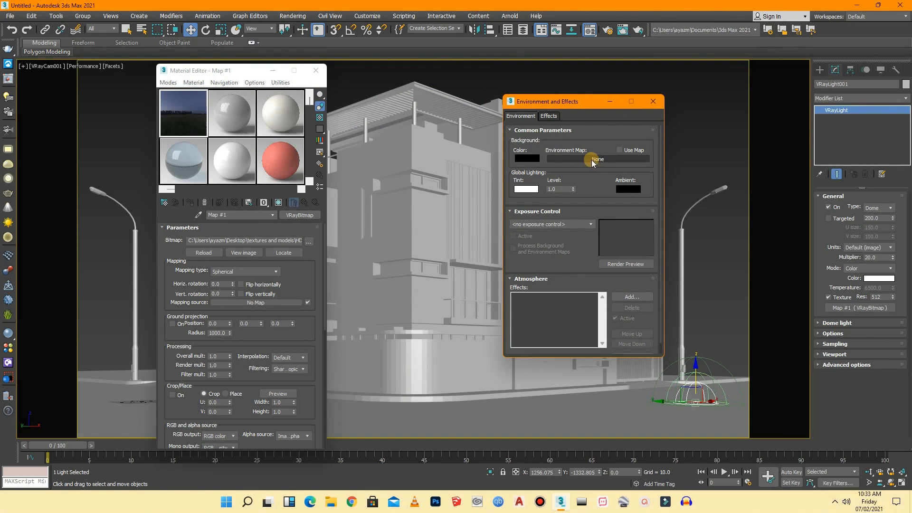
{"action": "left_click_drag", "start_coordinate": [184, 113], "coordinate": [583, 158]}
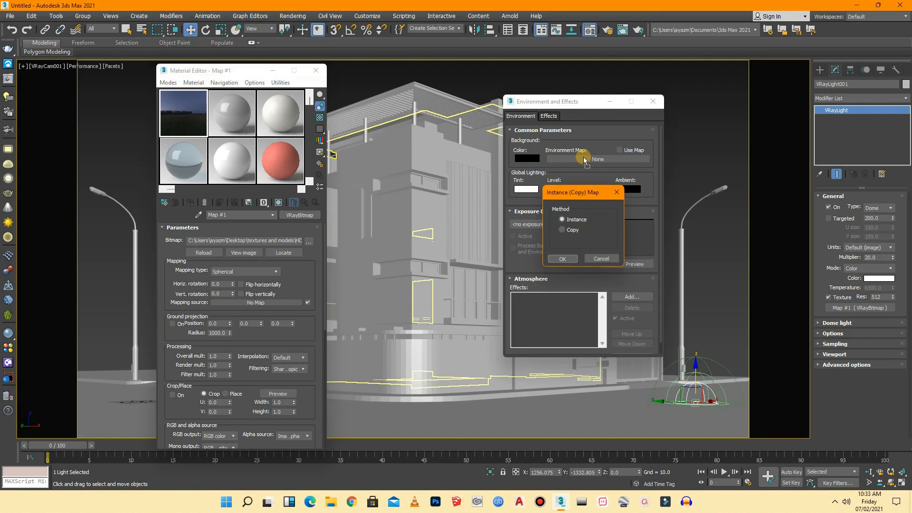
{"action": "left_click", "coordinate": [574, 222]}
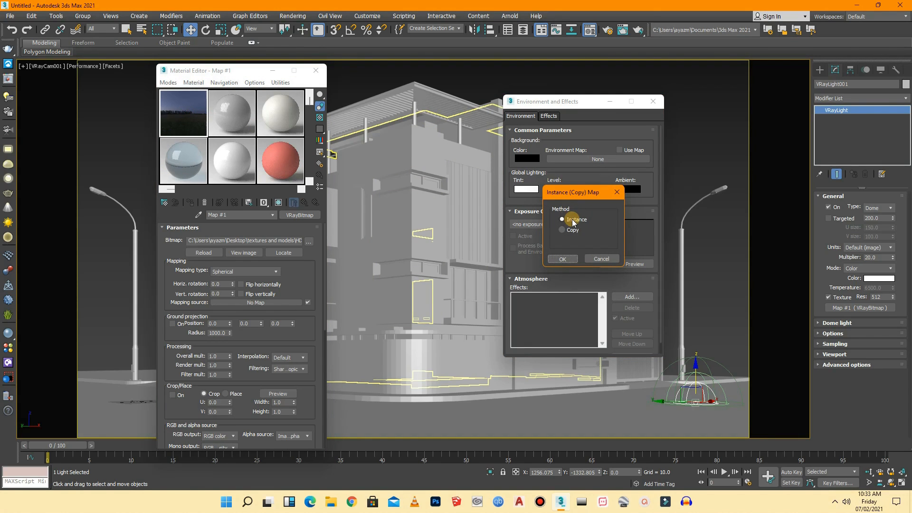
{"action": "left_click", "coordinate": [562, 258]}
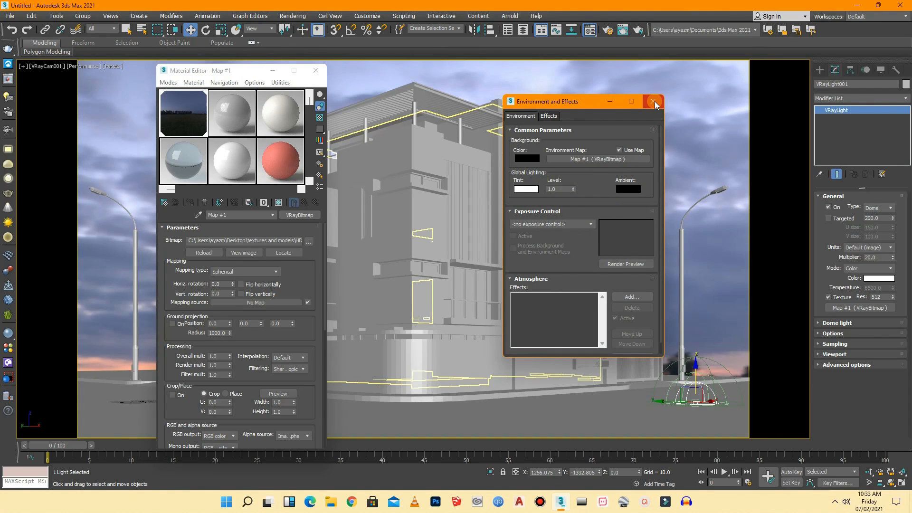
{"action": "left_click", "coordinate": [654, 102]}
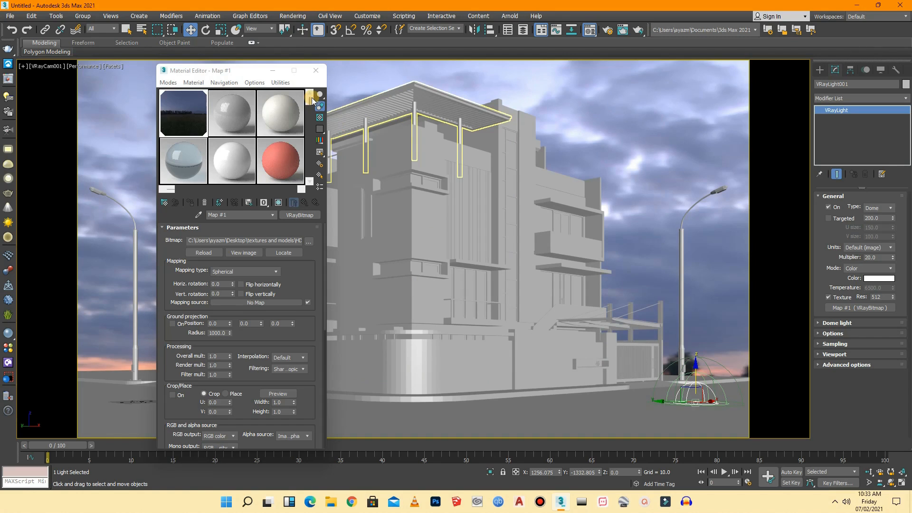
{"action": "left_click", "coordinate": [316, 71]}
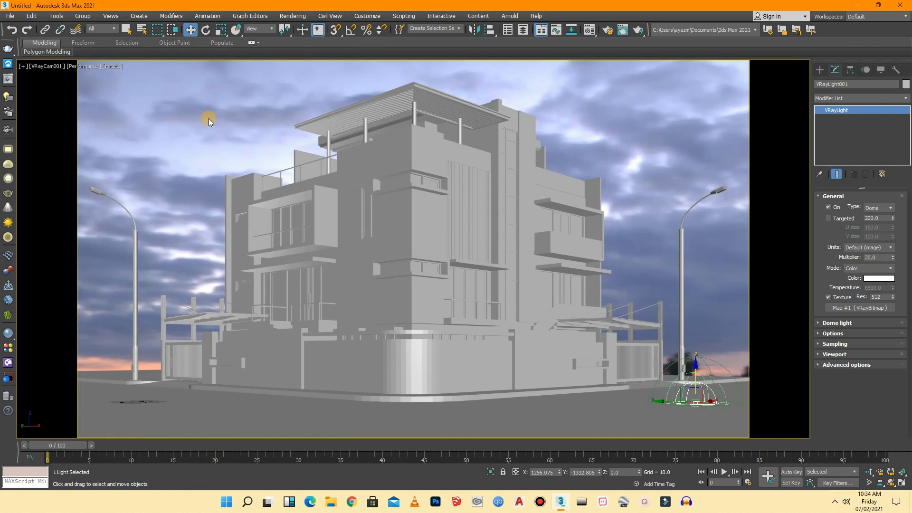
- Check in the viewport configuration that the camera view's background is set to Use Environment Background
{"action": "left_click", "coordinate": [36, 67]}
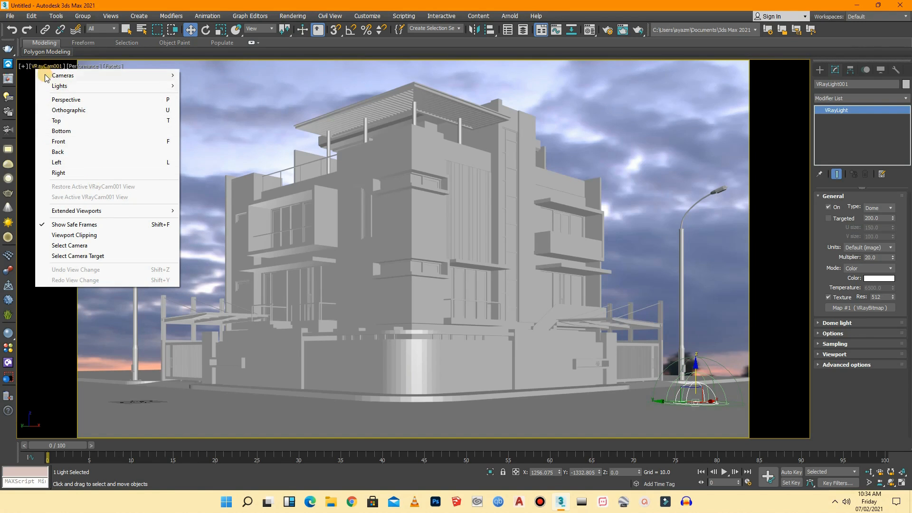
{"action": "left_click", "coordinate": [22, 66]}
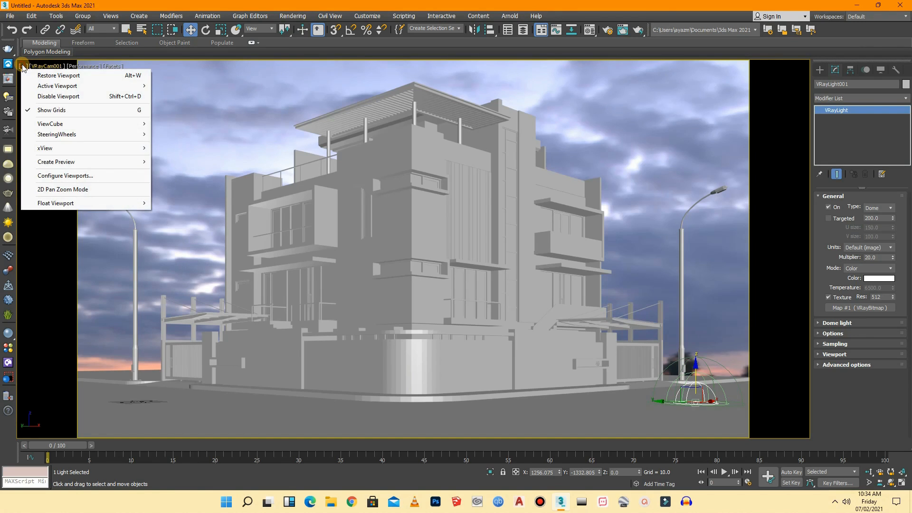
{"action": "left_click", "coordinate": [65, 177]}
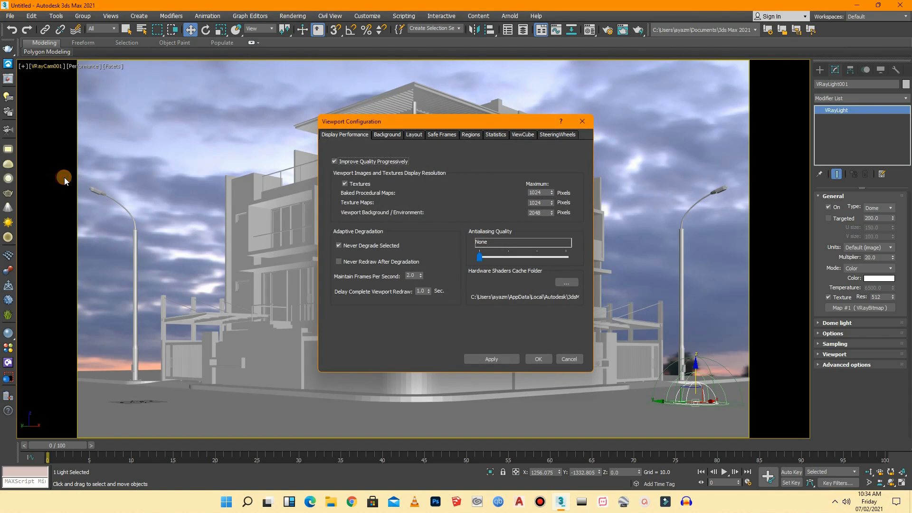
{"action": "left_click", "coordinate": [383, 135]}
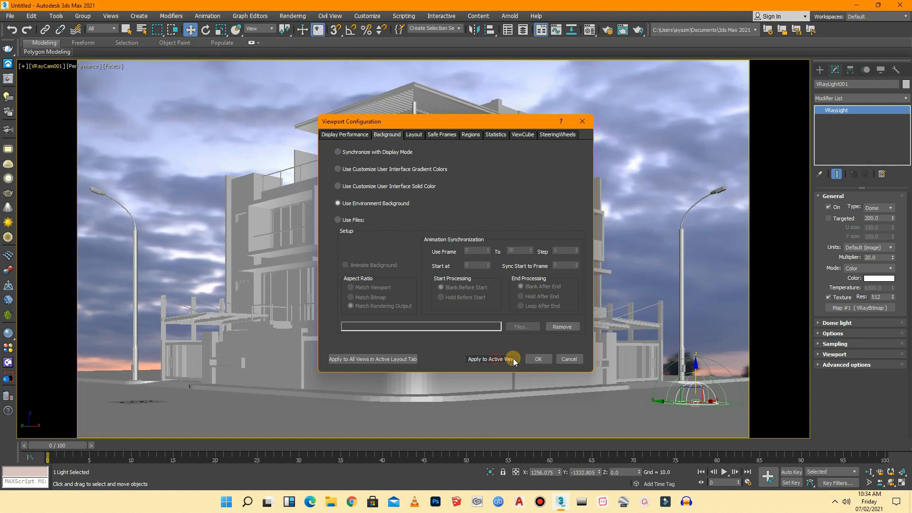
{"action": "left_click", "coordinate": [540, 358]}
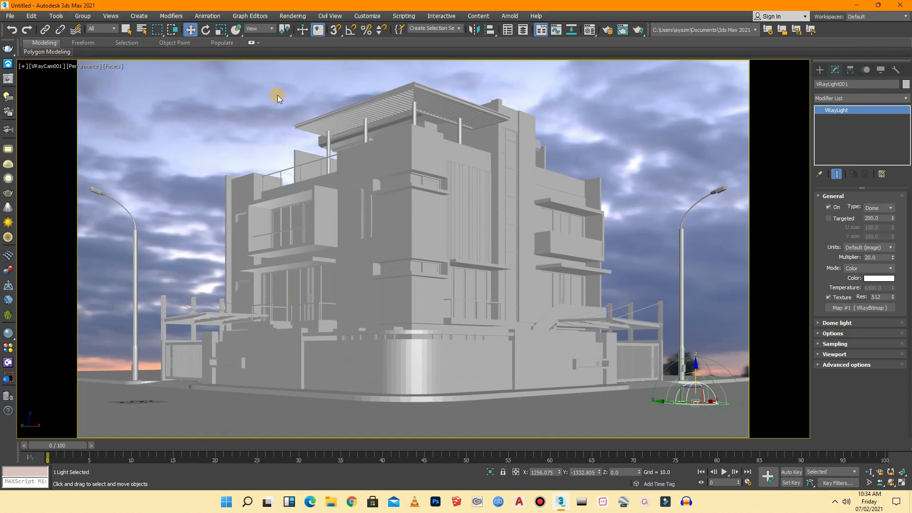
- Test-render the camera view with the HDRI lighting and sky, then close the frame buffer and cancel the render
{"action": "left_click", "coordinate": [291, 16]}
{"action": "left_click", "coordinate": [306, 40]}
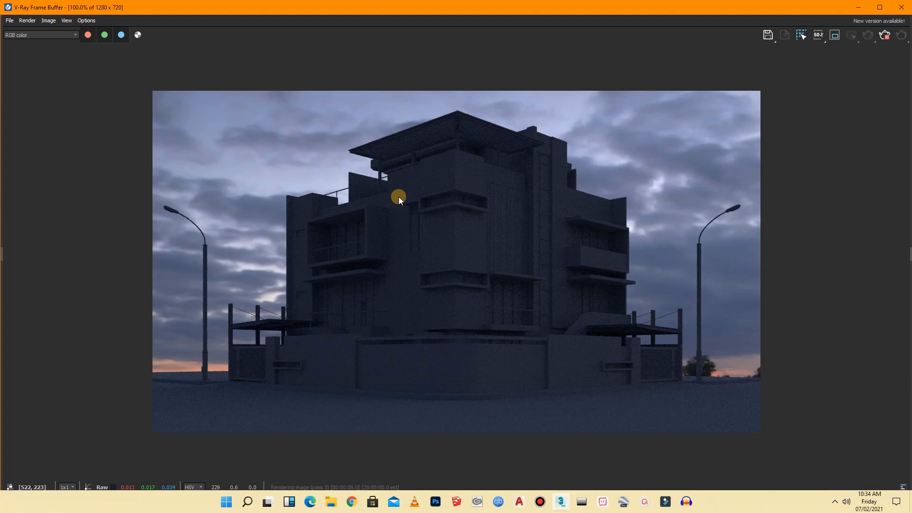
{"action": "left_click", "coordinate": [901, 7]}
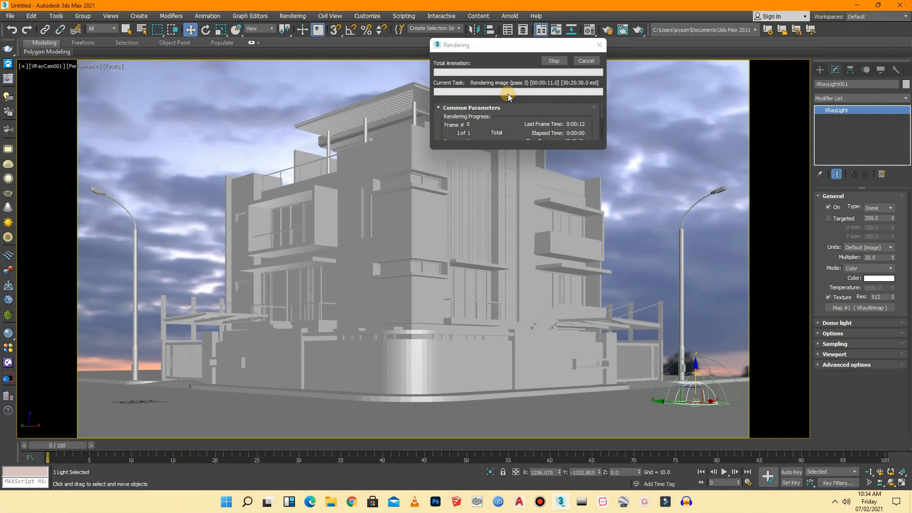
{"action": "left_click", "coordinate": [586, 61]}
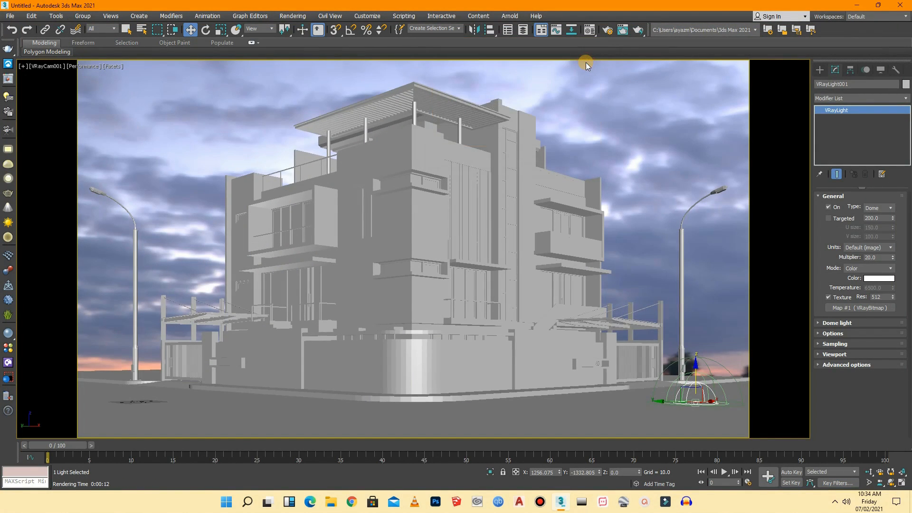
- Set the HDRI map's horizontal rotation to -123 in the Compact Material Editor, then close it and deselect the light
{"action": "left_click", "coordinate": [293, 15]}
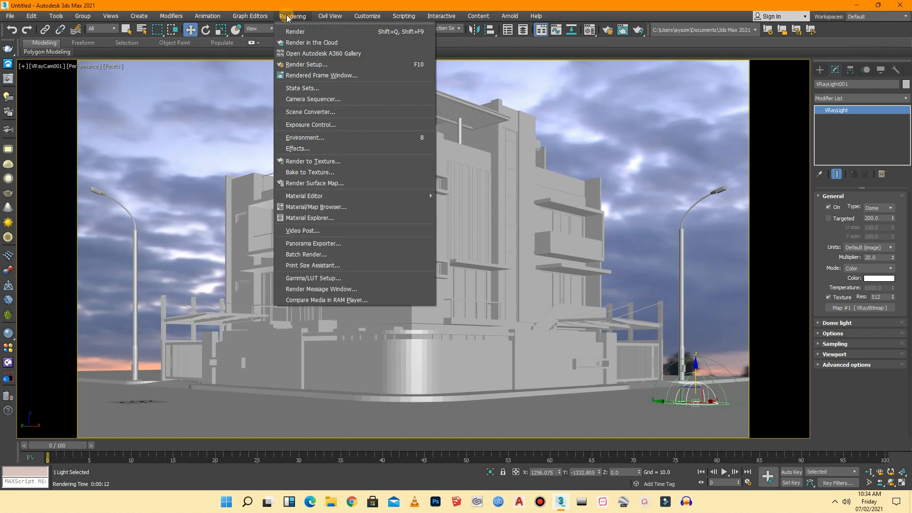
{"action": "mouse_move", "coordinate": [342, 196]}
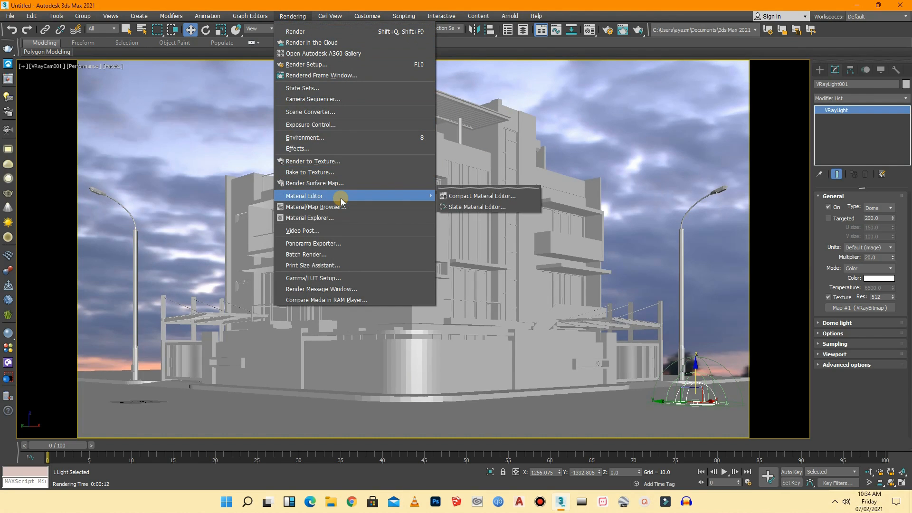
{"action": "left_click", "coordinate": [492, 194]}
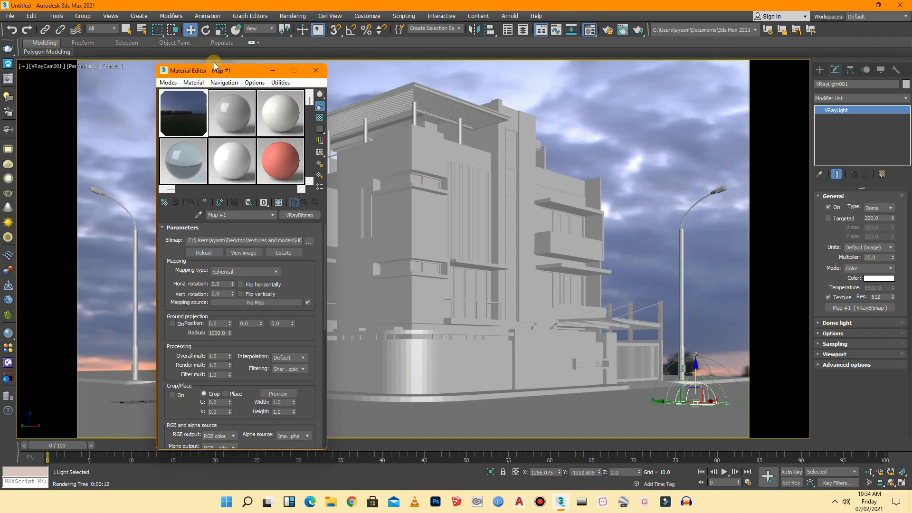
{"action": "left_click_drag", "start_coordinate": [205, 72], "coordinate": [107, 58]}
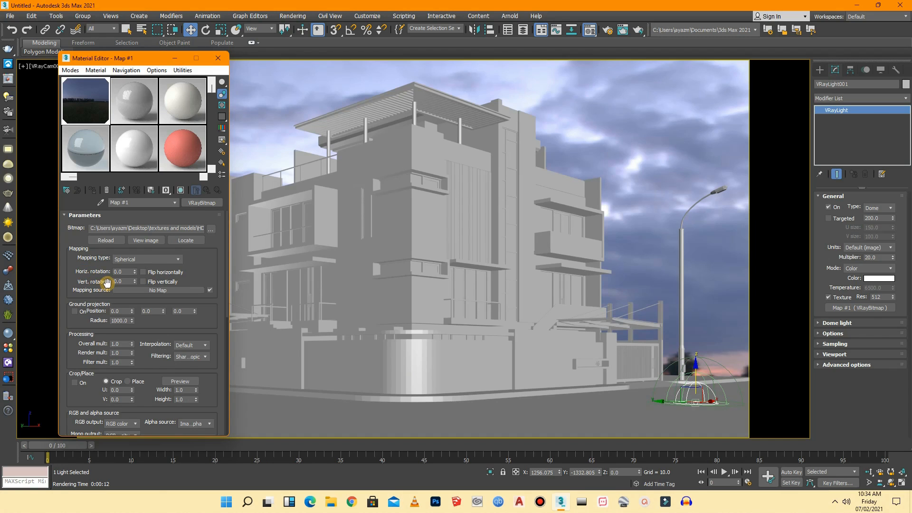
{"action": "left_click_drag", "start_coordinate": [135, 273], "coordinate": [156, 332]}
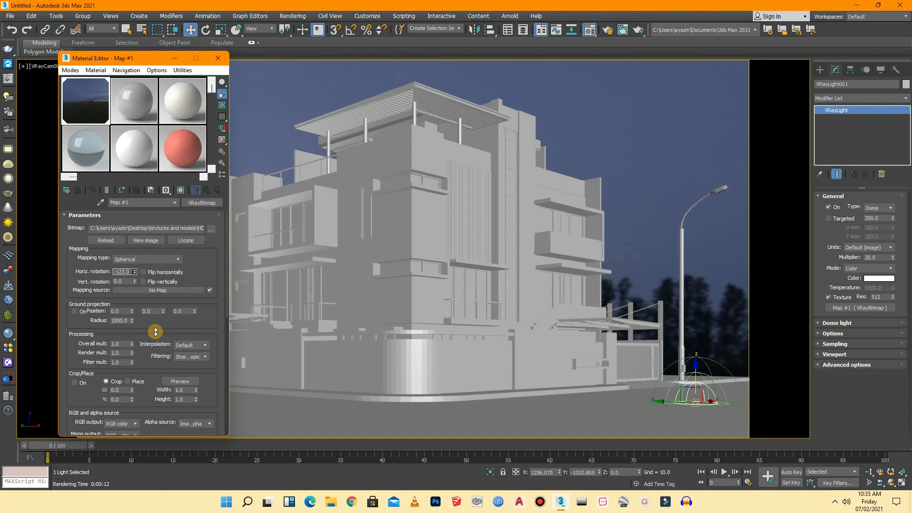
{"action": "left_click_drag", "start_coordinate": [110, 58], "coordinate": [153, 147]}
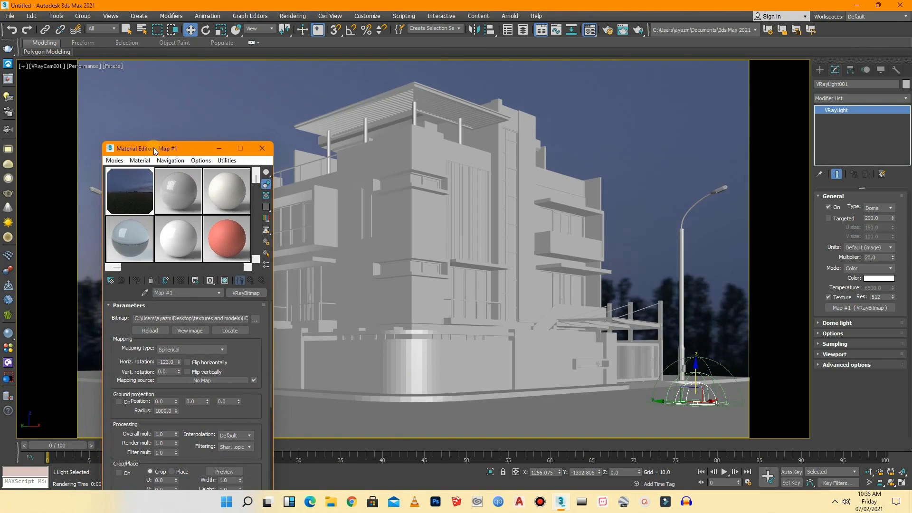
{"action": "left_click", "coordinate": [258, 150]}
{"action": "left_click", "coordinate": [244, 105]}
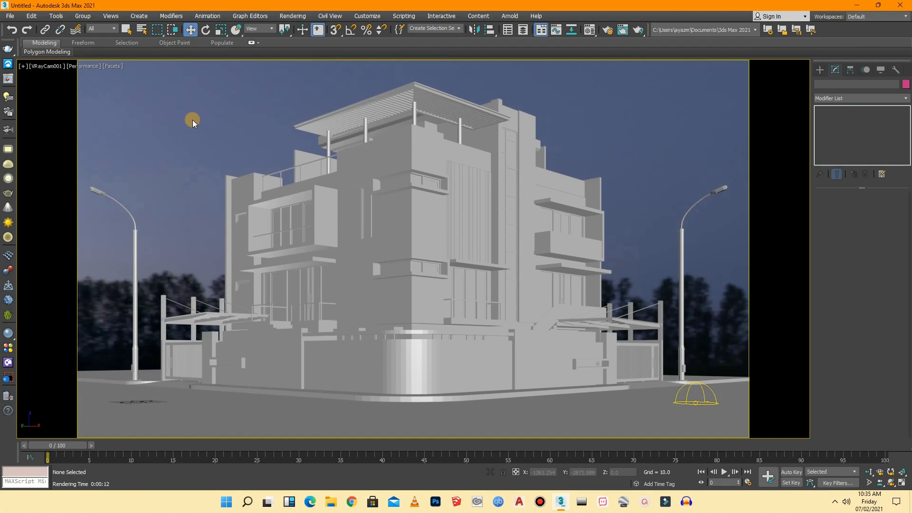
- Switch the viewport to Perspective and select the window glass mesh on the building's facade
{"action": "left_click", "coordinate": [45, 67]}
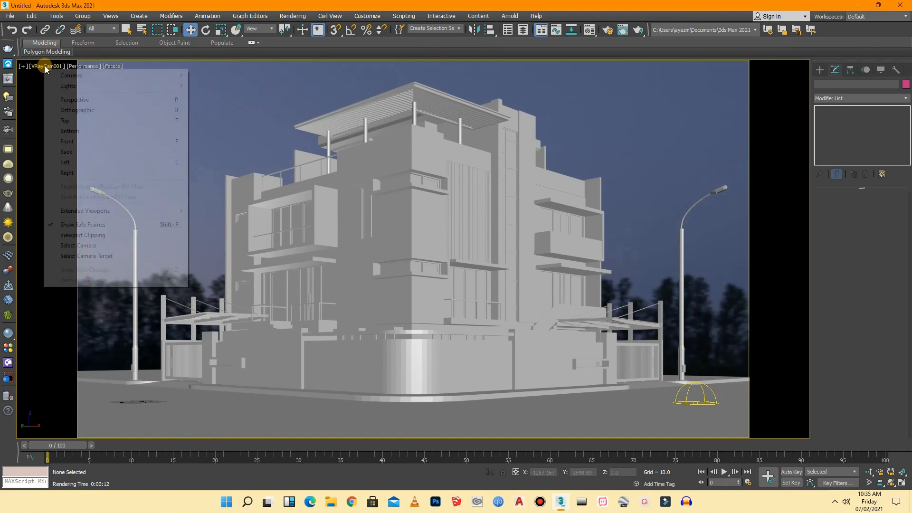
{"action": "left_click", "coordinate": [84, 97]}
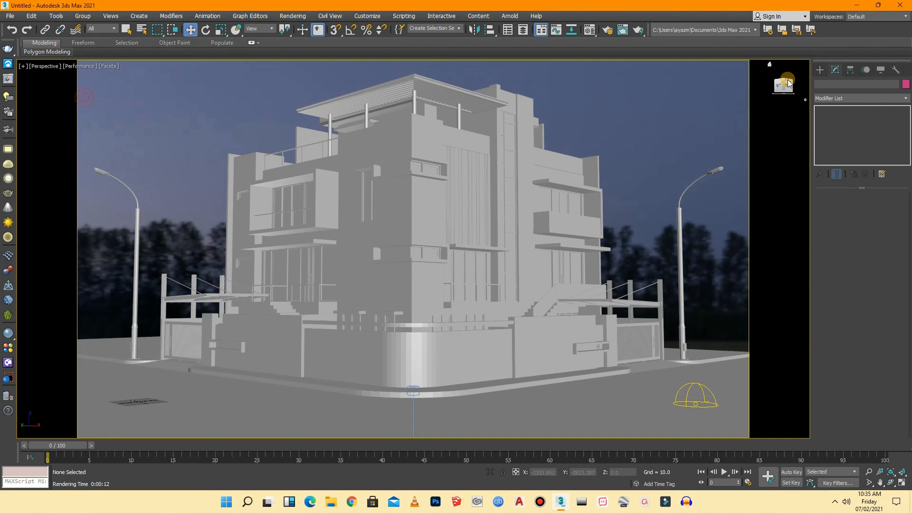
{"action": "left_click_drag", "start_coordinate": [787, 89], "coordinate": [786, 98]}
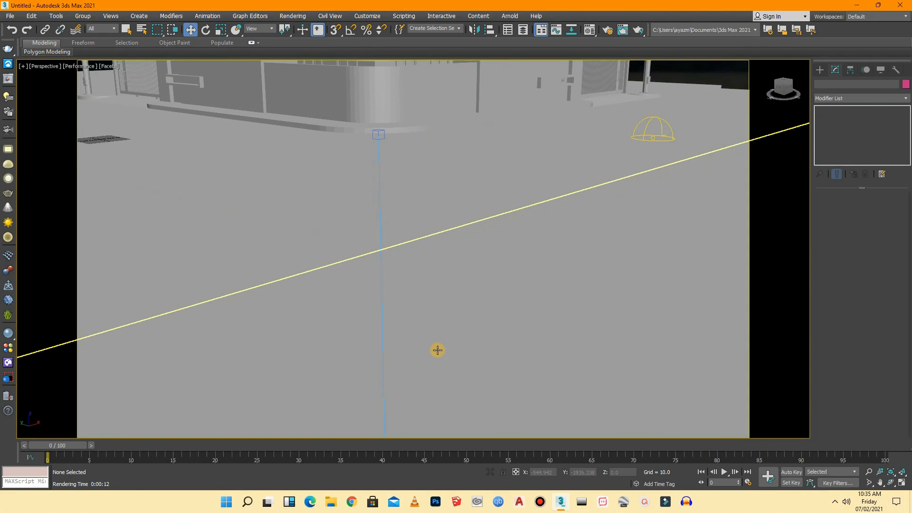
{"action": "scroll", "coordinate": [403, 361], "scroll_direction": "down", "scroll_amount": 4}
{"action": "scroll", "coordinate": [403, 361], "scroll_direction": "down", "scroll_amount": 2}
{"action": "scroll", "coordinate": [378, 157], "scroll_direction": "up", "scroll_amount": 4}
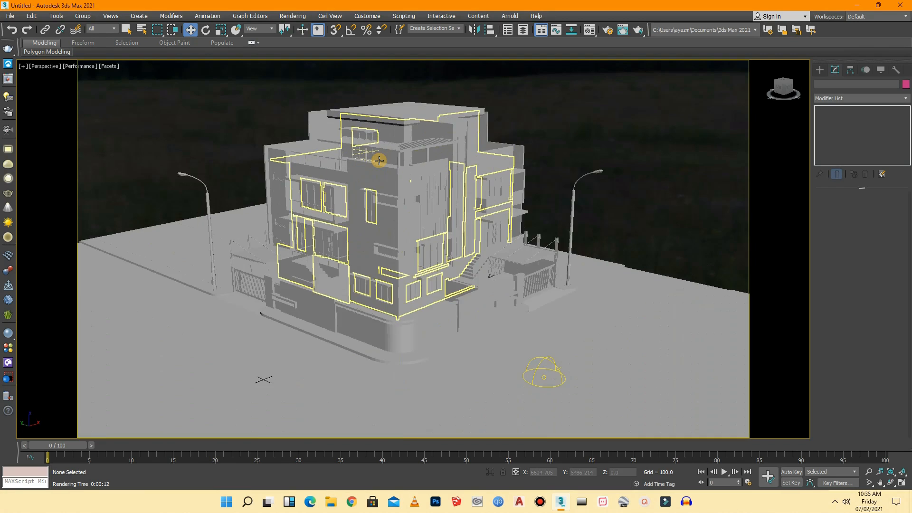
{"action": "scroll", "coordinate": [250, 236], "scroll_direction": "up", "scroll_amount": 5}
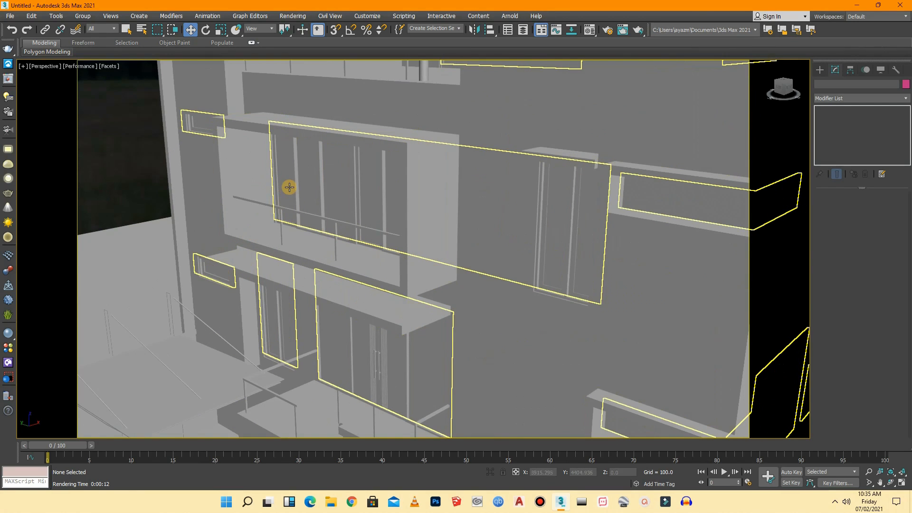
{"action": "left_click", "coordinate": [313, 179]}
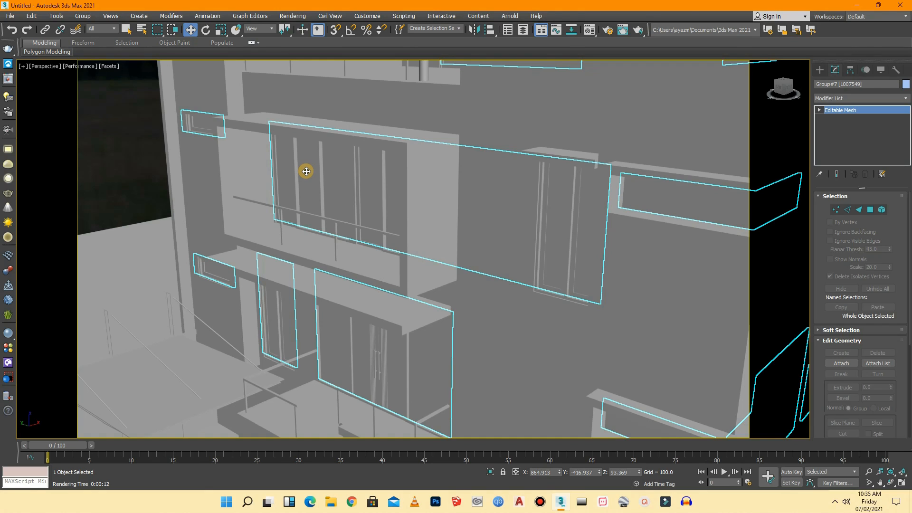
- Import the Glass library from the V-Ray Material Library folder and load Glass_Window_Cement_Gray into the second material slot
{"action": "key", "text": "m"}
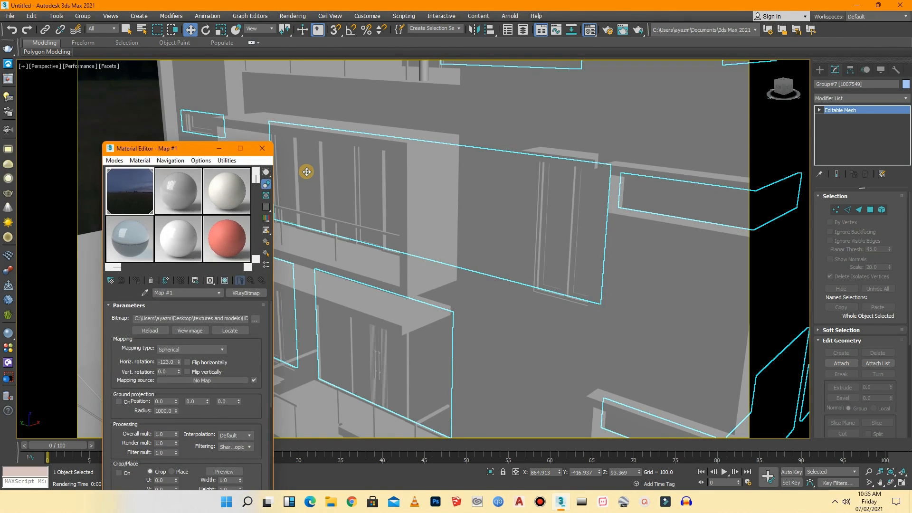
{"action": "left_click", "coordinate": [193, 204]}
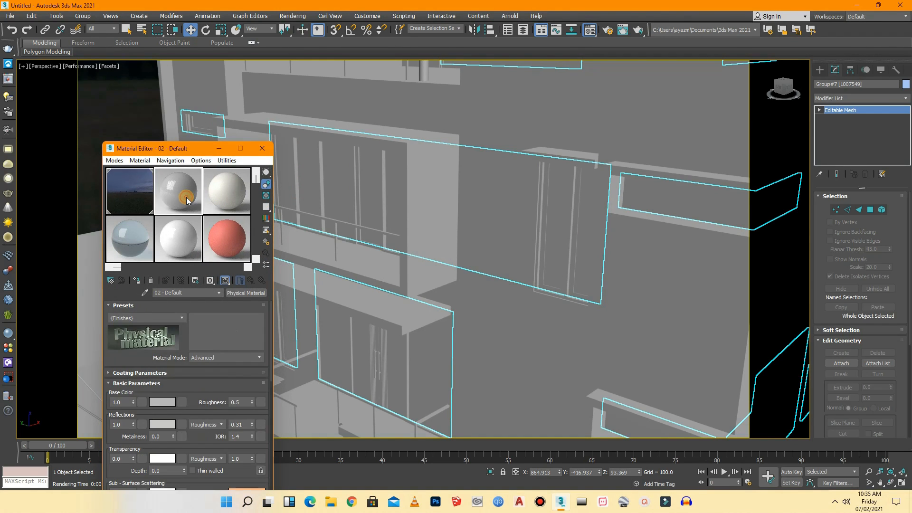
{"action": "left_click", "coordinate": [247, 293]}
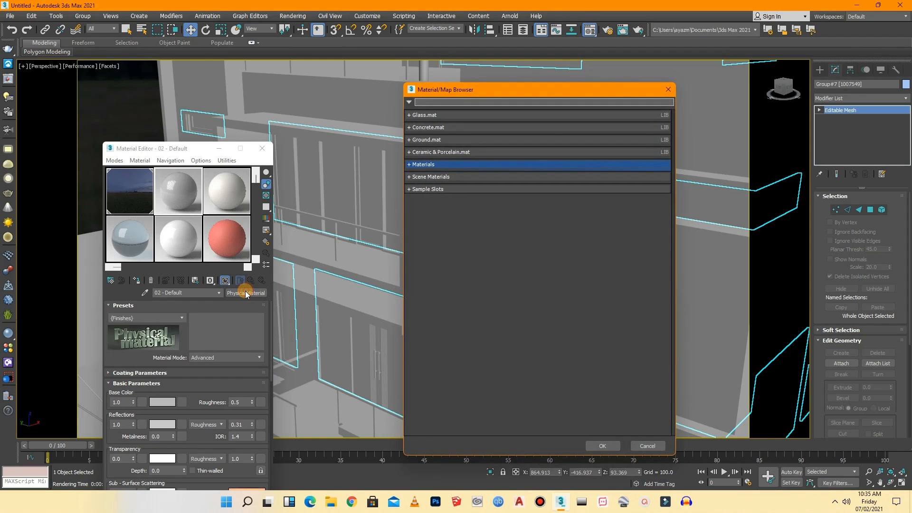
{"action": "left_click", "coordinate": [410, 101]}
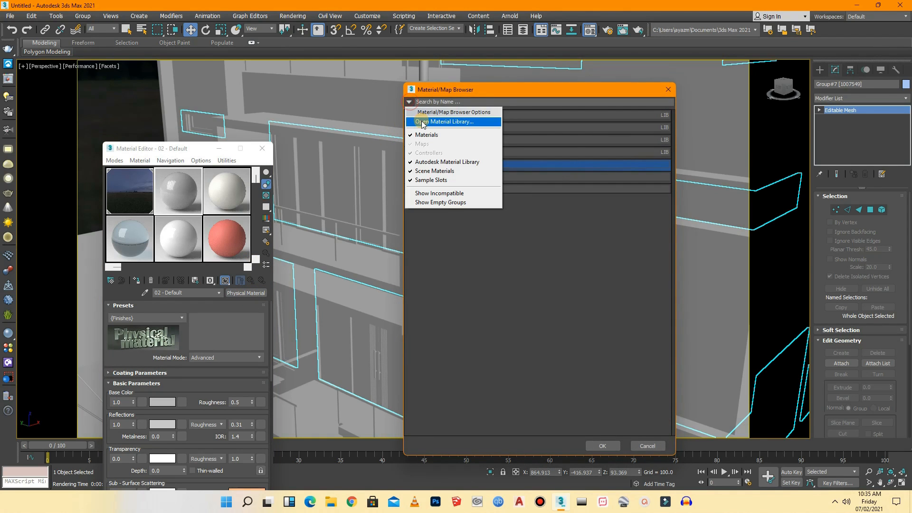
{"action": "left_click", "coordinate": [422, 122]}
{"action": "left_click", "coordinate": [601, 120]}
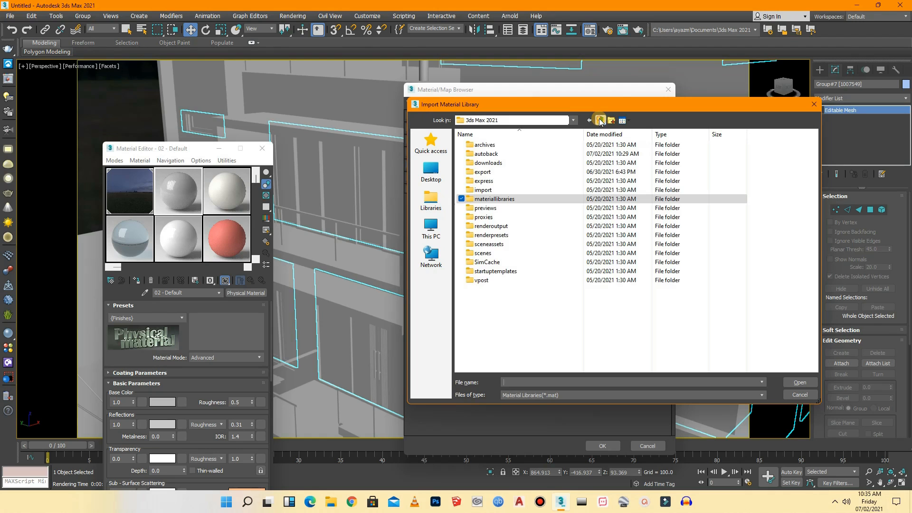
{"action": "left_click", "coordinate": [600, 121]}
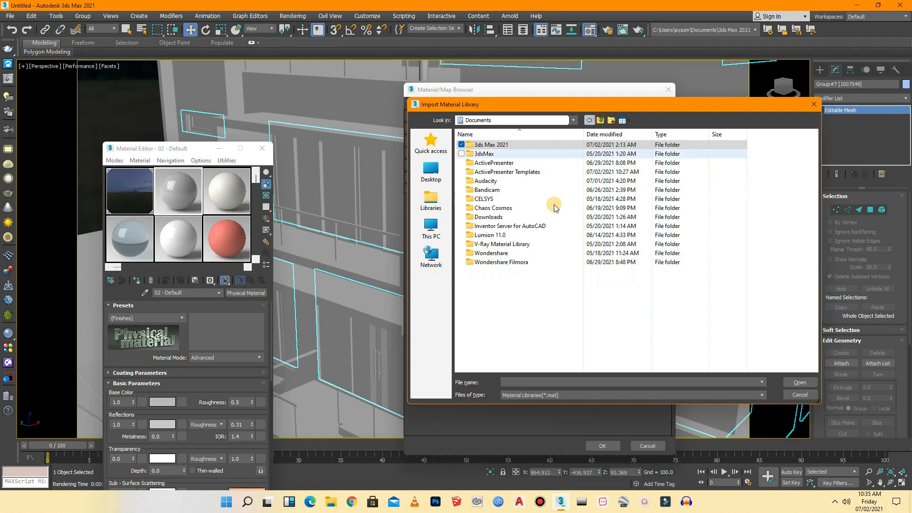
{"action": "double_click", "coordinate": [503, 244]}
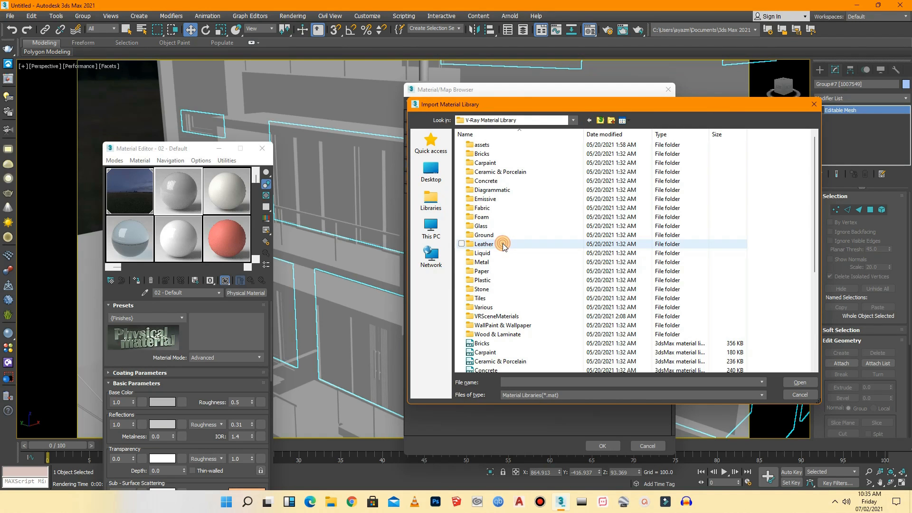
{"action": "scroll", "coordinate": [492, 351], "scroll_direction": "down", "scroll_amount": 2}
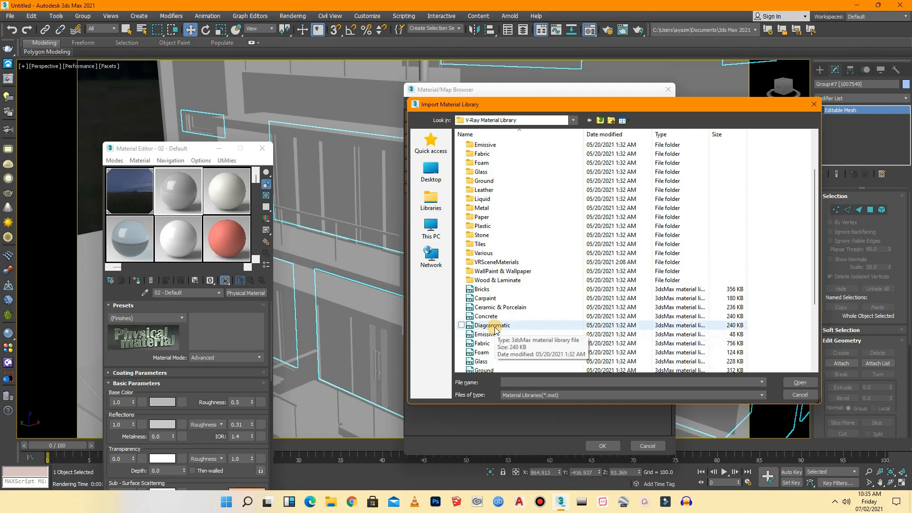
{"action": "double_click", "coordinate": [489, 363]}
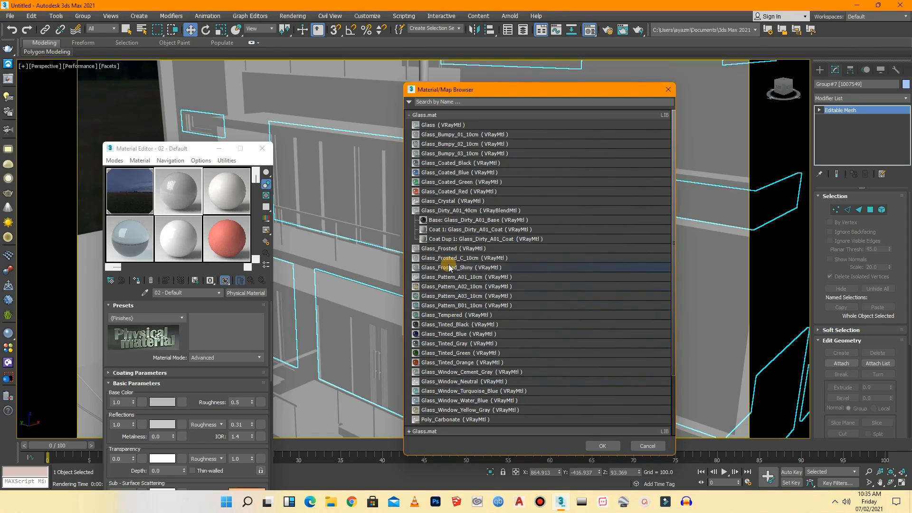
{"action": "double_click", "coordinate": [434, 372]}
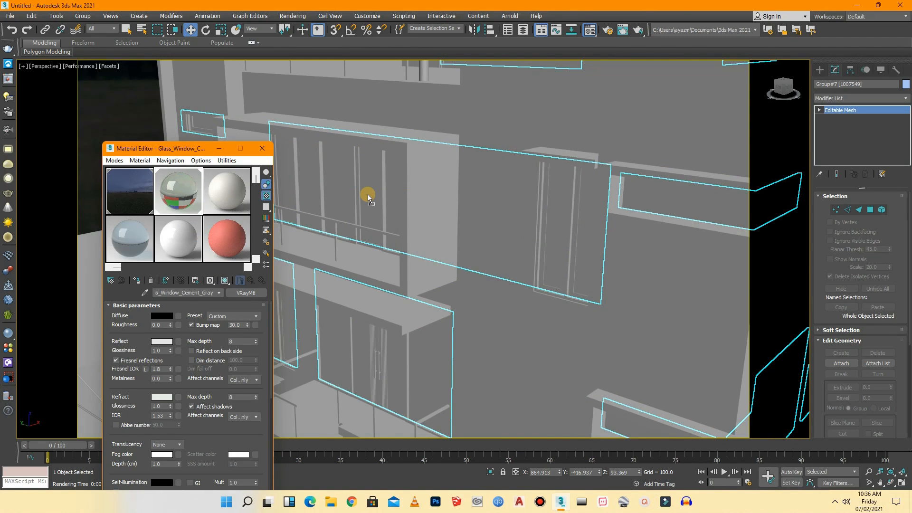
- Assign Glass_Window_Cement_Gray to the selected window glass with its shaded display enabled, checking the windows around the building, and close the Material Editor
{"action": "scroll", "coordinate": [396, 202], "scroll_direction": "down", "scroll_amount": 5}
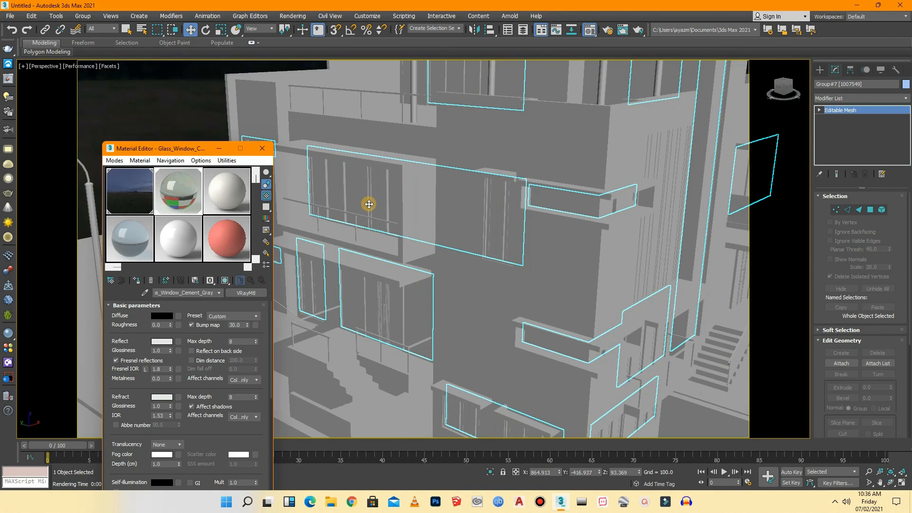
{"action": "scroll", "coordinate": [351, 202], "scroll_direction": "down", "scroll_amount": 2}
{"action": "scroll", "coordinate": [507, 320], "scroll_direction": "up", "scroll_amount": 5}
{"action": "scroll", "coordinate": [507, 320], "scroll_direction": "up", "scroll_amount": 2}
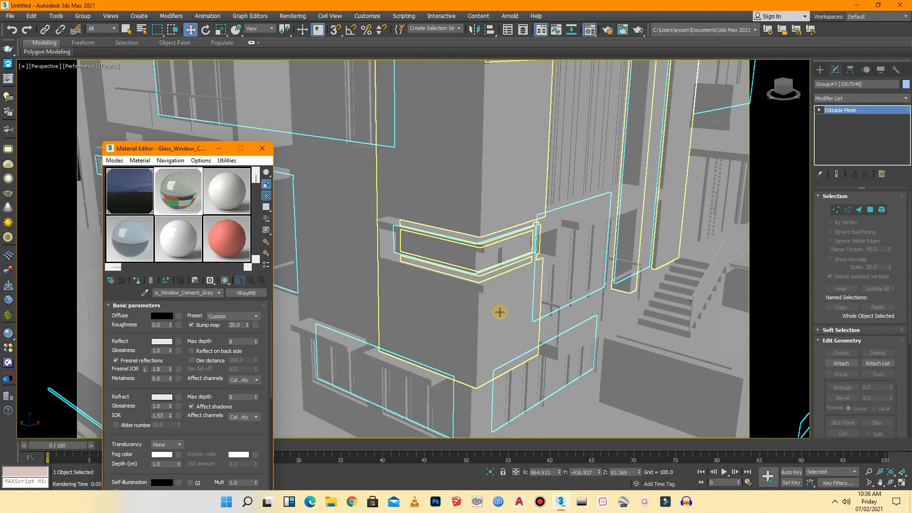
{"action": "scroll", "coordinate": [496, 309], "scroll_direction": "down", "scroll_amount": 2}
{"action": "scroll", "coordinate": [523, 389], "scroll_direction": "up", "scroll_amount": 6}
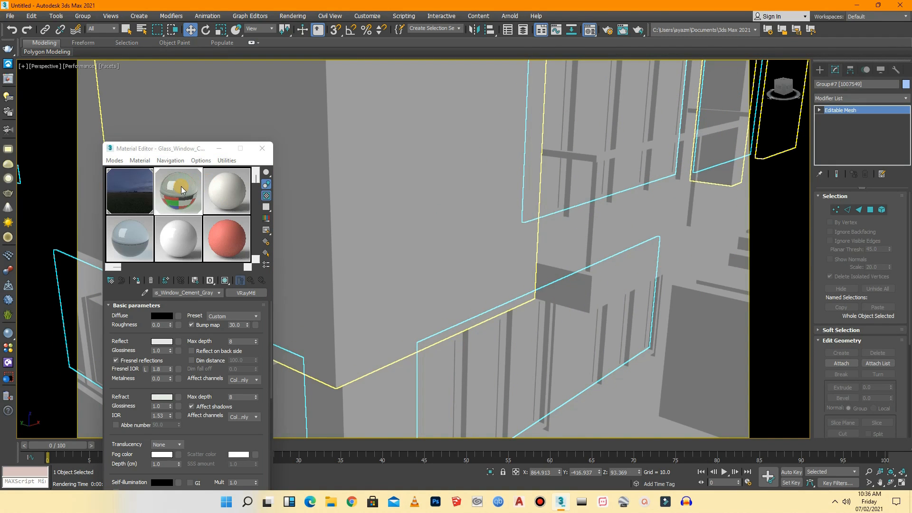
{"action": "scroll", "coordinate": [480, 323], "scroll_direction": "down", "scroll_amount": 3}
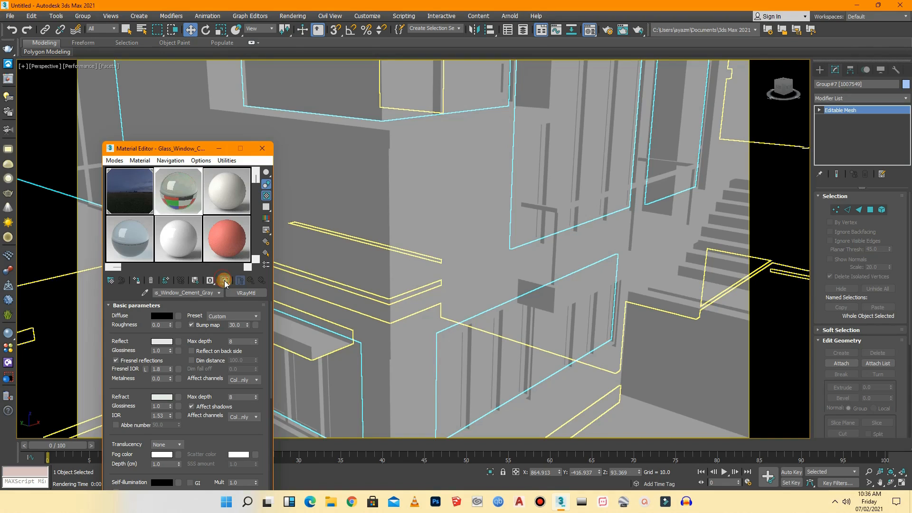
{"action": "scroll", "coordinate": [427, 299], "scroll_direction": "down", "scroll_amount": 4}
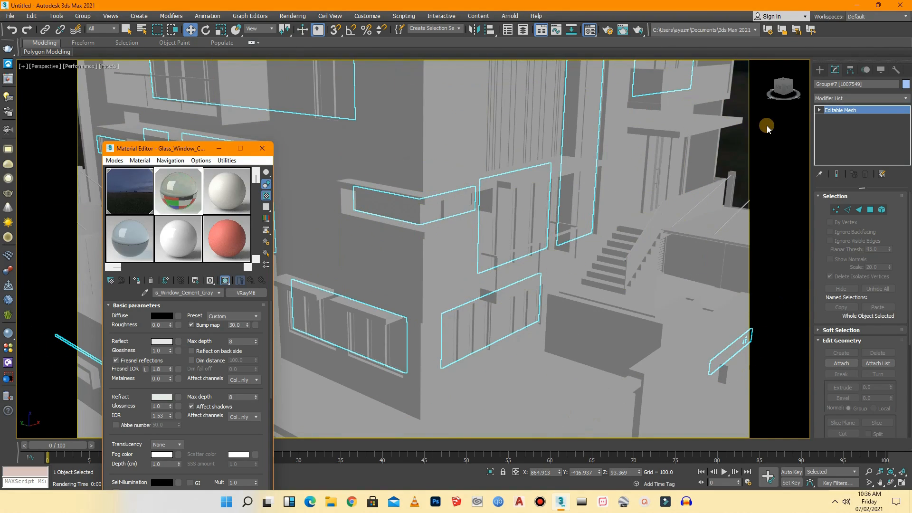
{"action": "left_click_drag", "start_coordinate": [783, 87], "coordinate": [749, 85]}
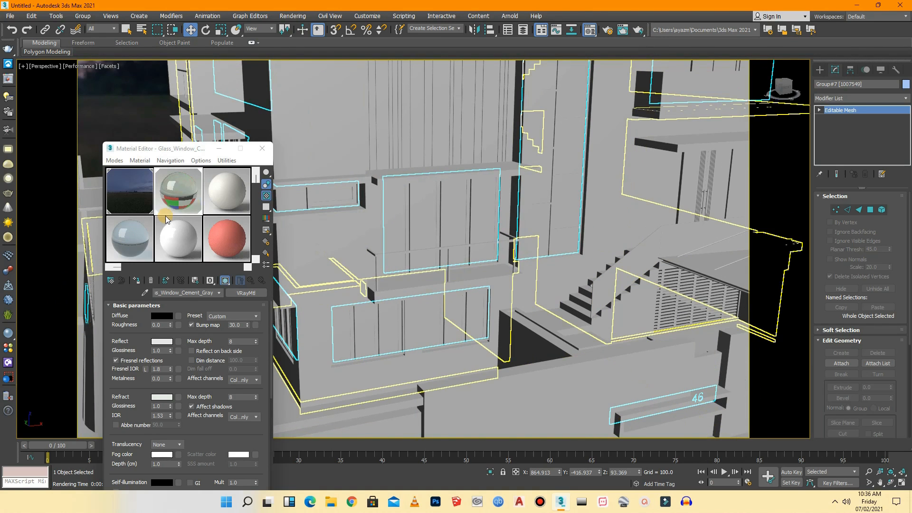
{"action": "left_click", "coordinate": [188, 196]}
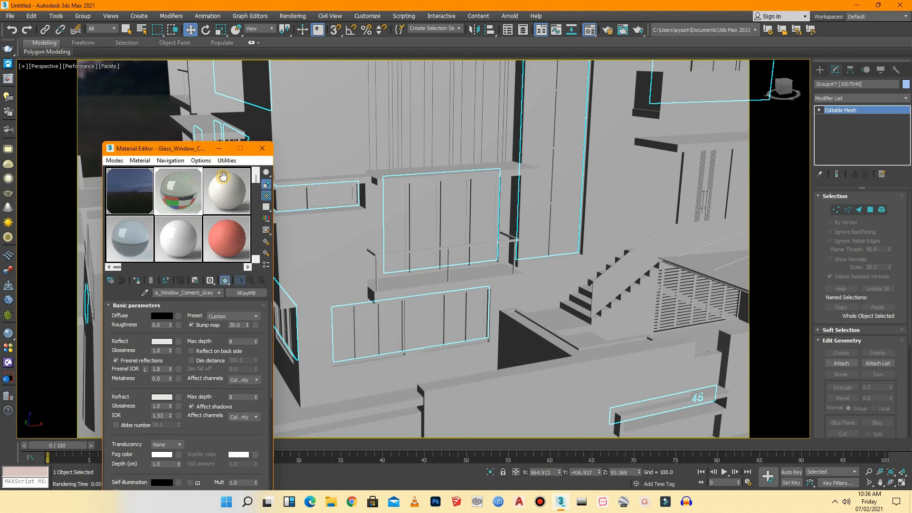
{"action": "left_click", "coordinate": [262, 148]}
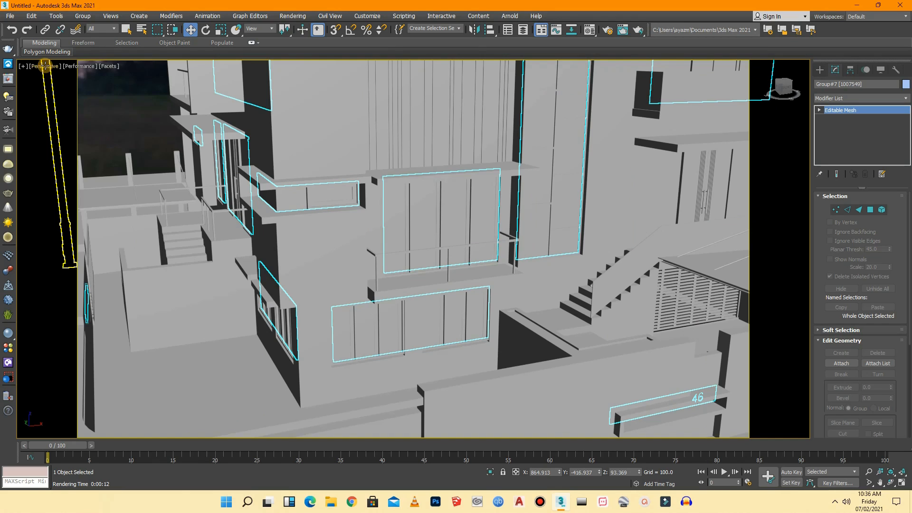
- Switch the viewport back to the VRayCam001 camera view and deselect the window glass
{"action": "left_click", "coordinate": [44, 66]}
{"action": "mouse_move", "coordinate": [70, 76]}
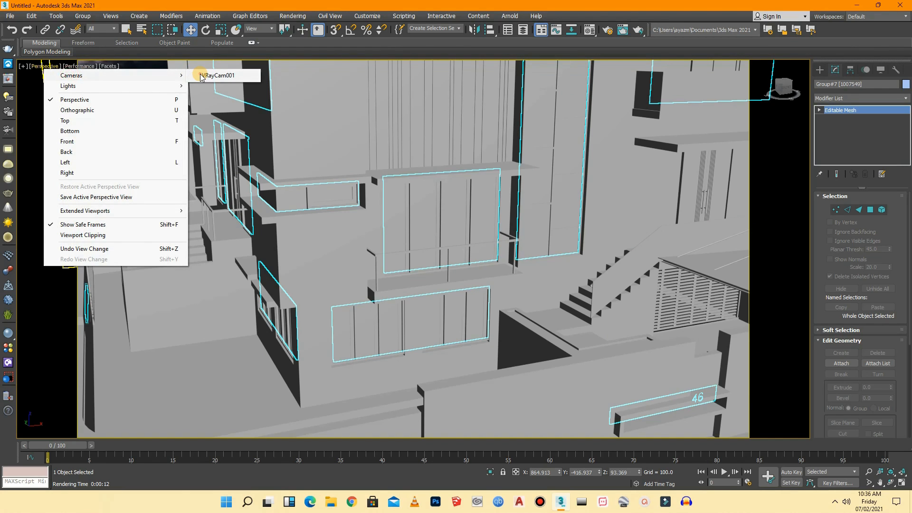
{"action": "left_click", "coordinate": [202, 76]}
{"action": "left_click", "coordinate": [569, 110]}
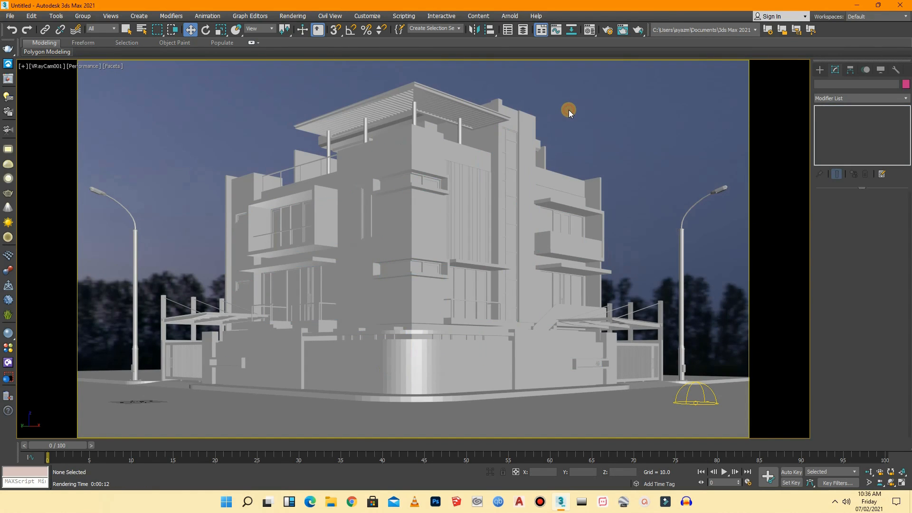
- Test-render the camera view to check the window glass material, then close the frame buffer and stop the render
{"action": "left_click", "coordinate": [291, 17]}
{"action": "left_click", "coordinate": [300, 30]}
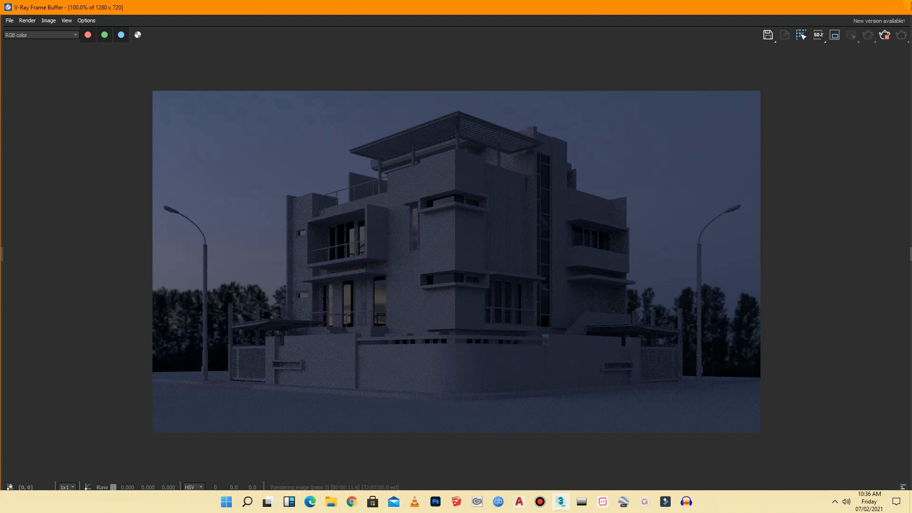
{"action": "left_click", "coordinate": [905, 7]}
{"action": "left_click", "coordinate": [587, 61]}
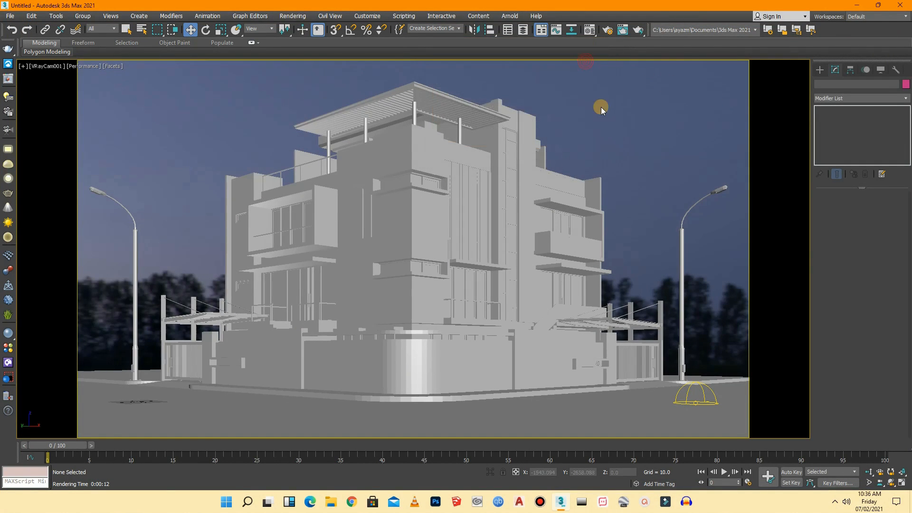
- Change the camera viewport's display quality to Standard
{"action": "left_click", "coordinate": [80, 67]}
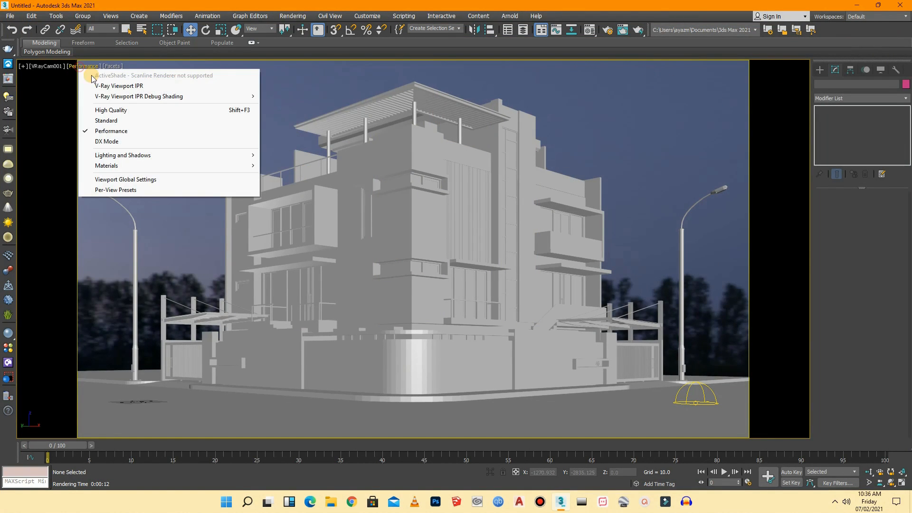
{"action": "left_click", "coordinate": [106, 119]}
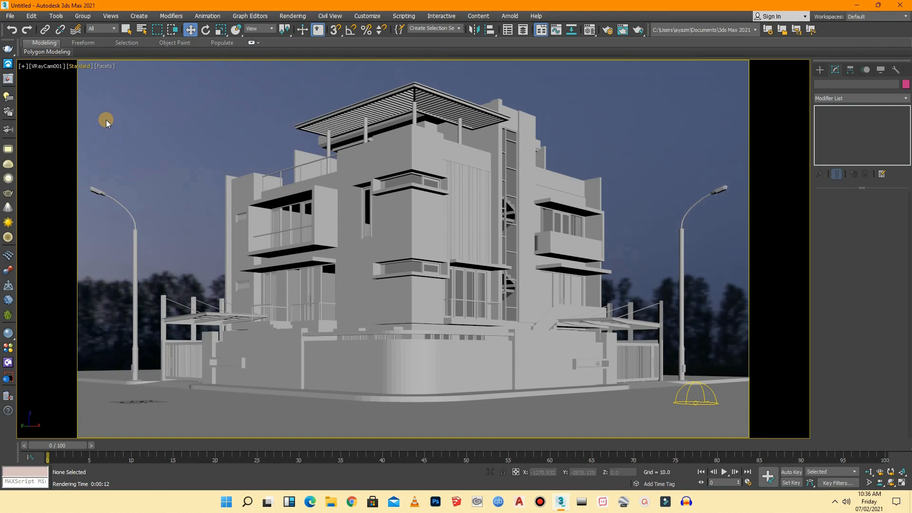
{"action": "left_click", "coordinate": [82, 67]}
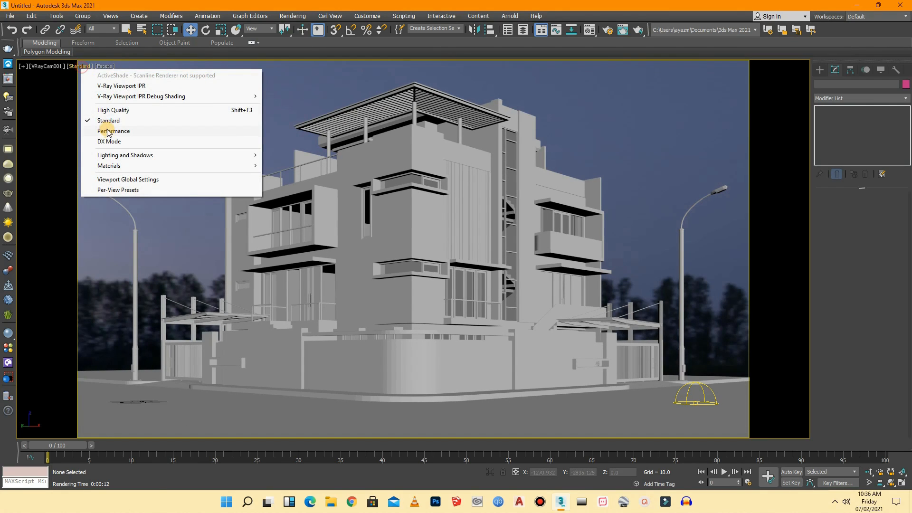
{"action": "left_click", "coordinate": [354, 83]}
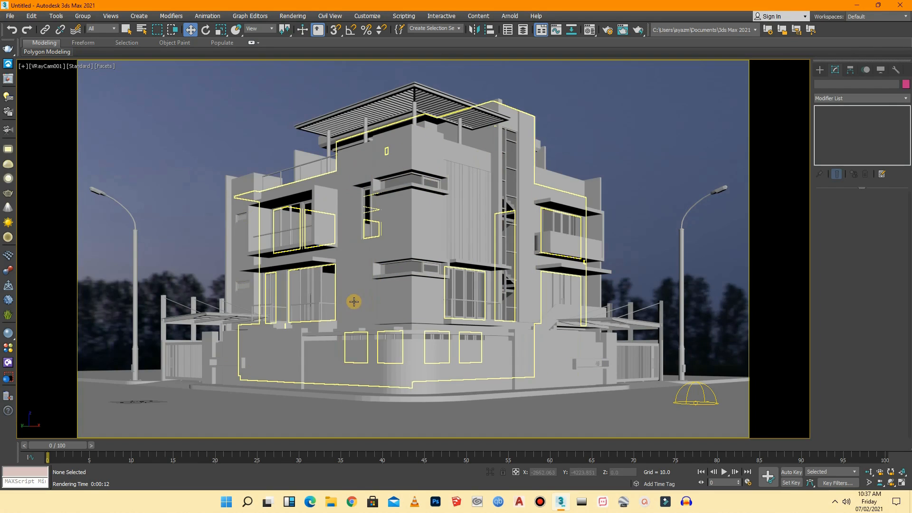
- Select the building's main wall mesh and change the third material slot to a VRayMtl
{"action": "left_click", "coordinate": [346, 238]}
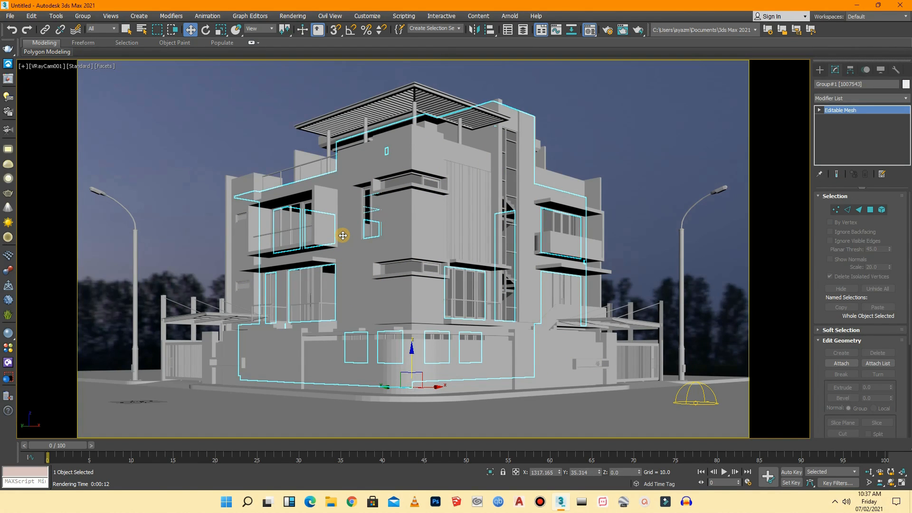
{"action": "key", "text": "m"}
{"action": "left_click", "coordinate": [227, 199]}
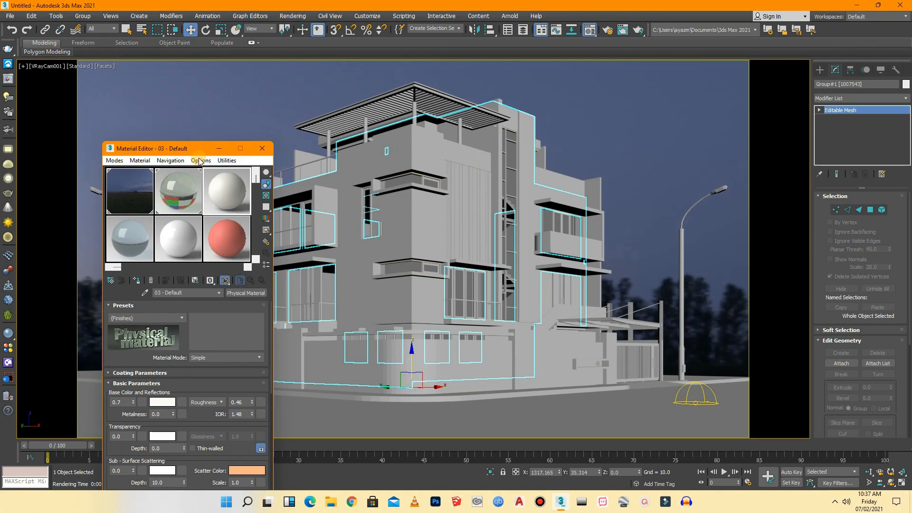
{"action": "left_click_drag", "start_coordinate": [187, 148], "coordinate": [170, 91]}
{"action": "left_click", "coordinate": [219, 237]}
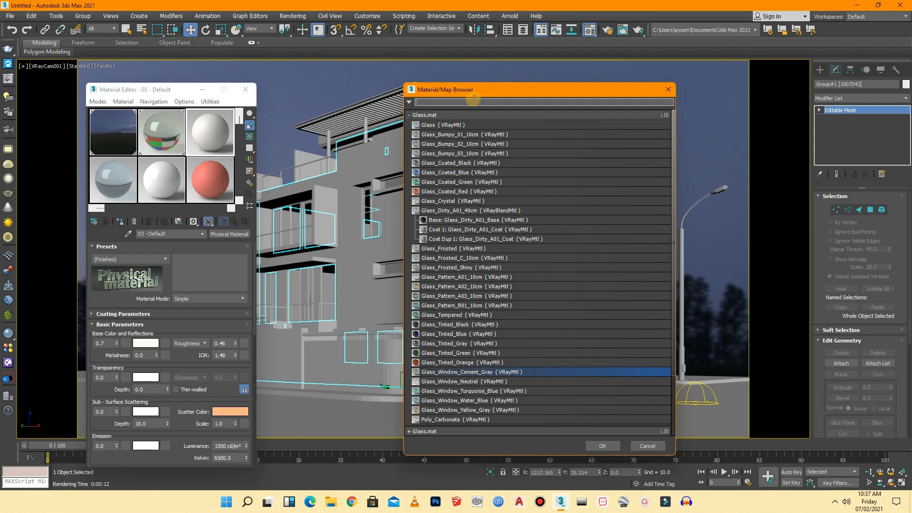
{"action": "left_click", "coordinate": [427, 115]}
{"action": "left_click", "coordinate": [429, 177]}
{"action": "left_click", "coordinate": [435, 316]}
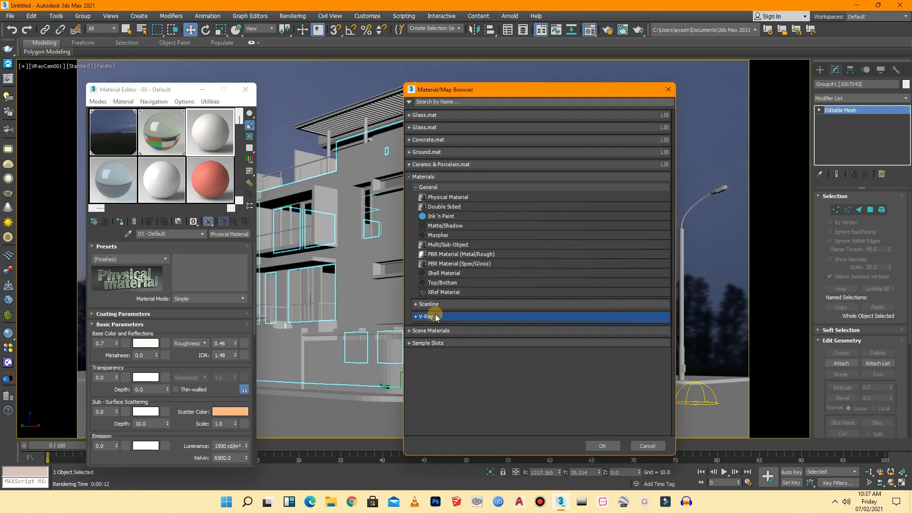
{"action": "left_click", "coordinate": [436, 317]}
{"action": "scroll", "coordinate": [477, 282], "scroll_direction": "down", "scroll_amount": 2}
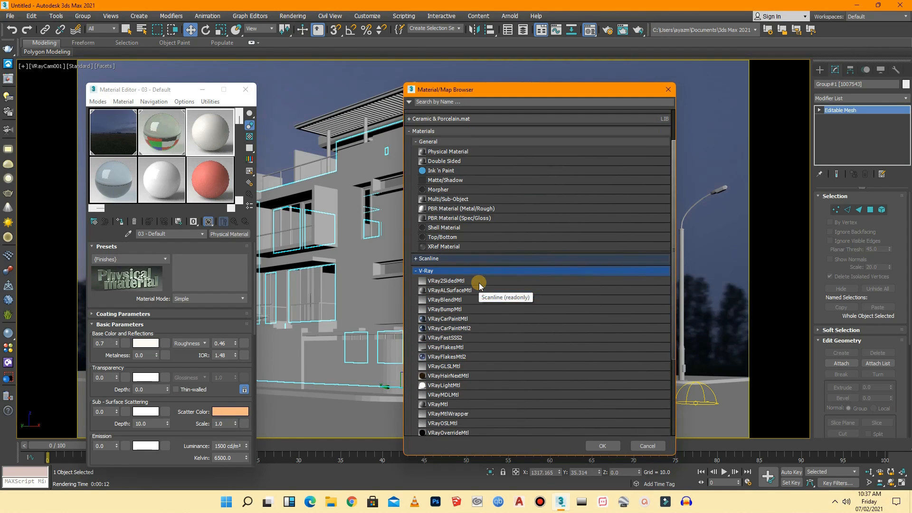
{"action": "left_click", "coordinate": [448, 404]}
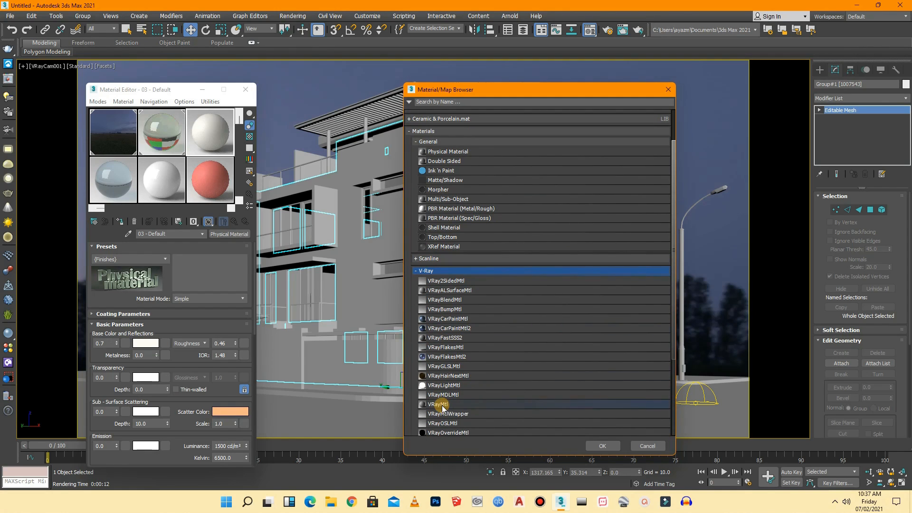
{"action": "double_click", "coordinate": [438, 405]}
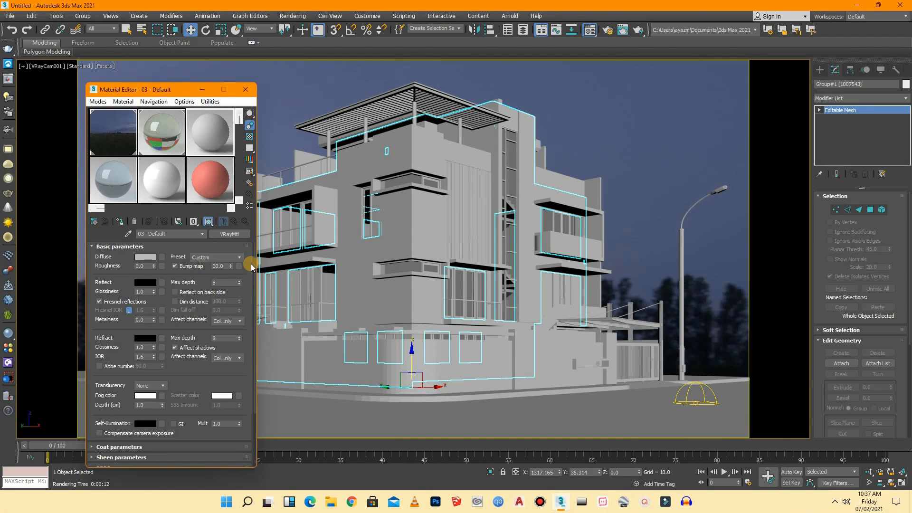
- Show the map slots of the third material and move the Material Editor clear of the building's left side
{"action": "left_click_drag", "start_coordinate": [255, 264], "coordinate": [254, 332]}
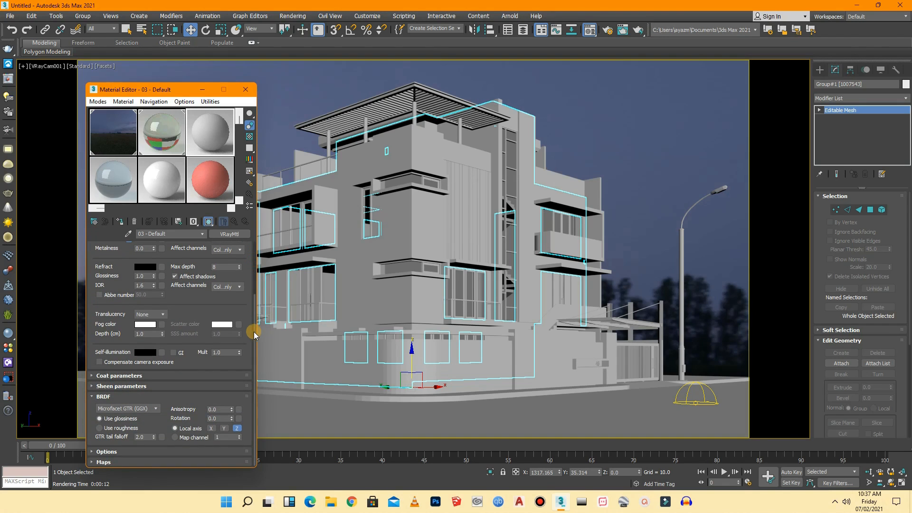
{"action": "left_click", "coordinate": [150, 463]}
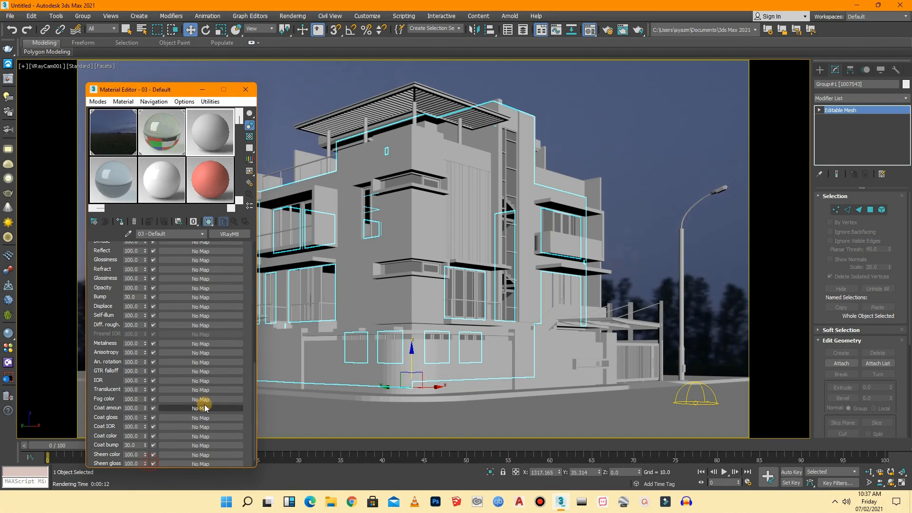
{"action": "left_click_drag", "start_coordinate": [255, 392], "coordinate": [255, 372]}
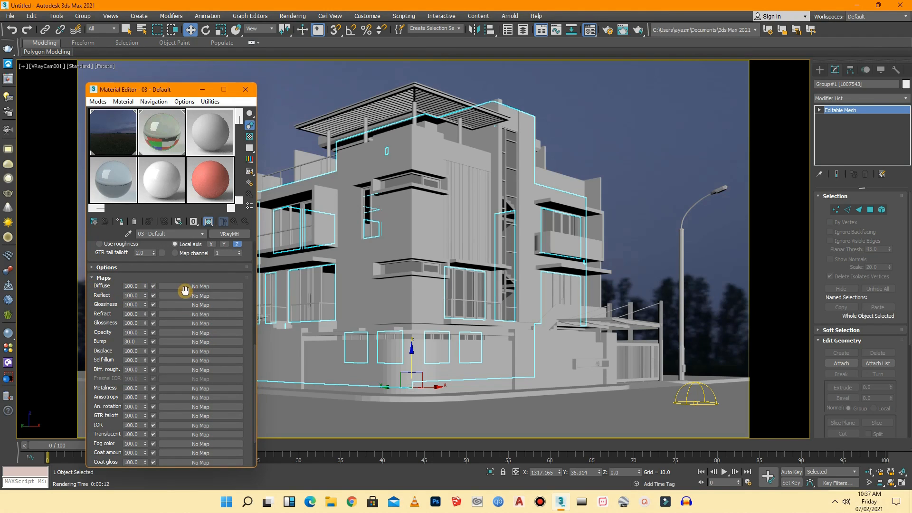
{"action": "left_click_drag", "start_coordinate": [159, 93], "coordinate": [608, 62]}
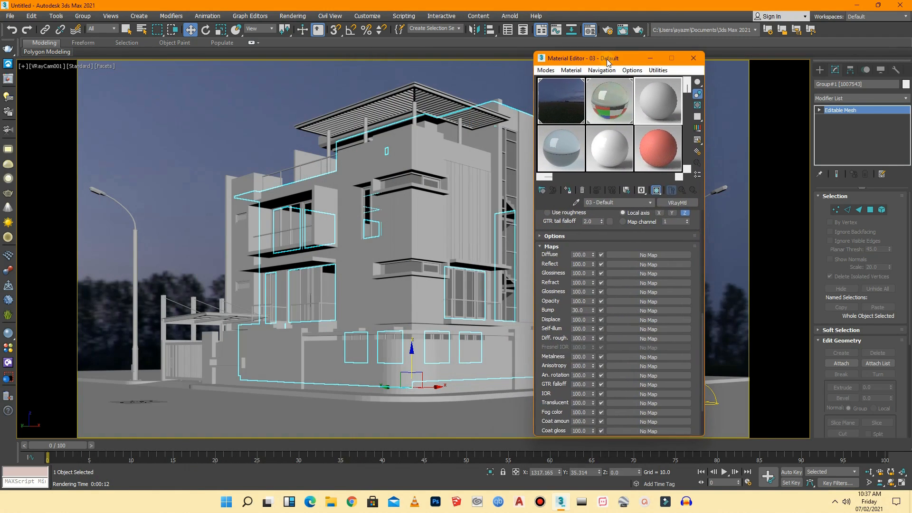
- In File Explorer, open the Plaster folder under textures and models > textures on the Desktop, with the window sized beside the Material Editor
{"action": "left_click", "coordinate": [332, 503]}
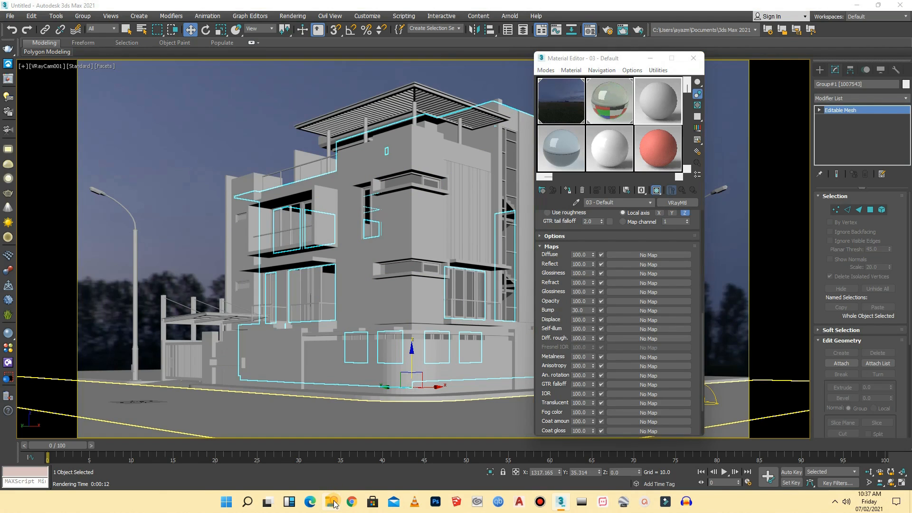
{"action": "left_click", "coordinate": [36, 123]}
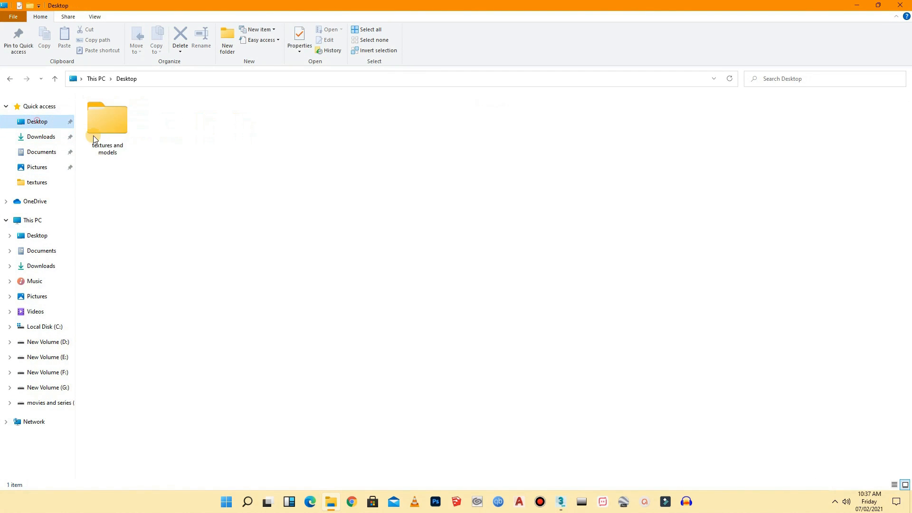
{"action": "double_click", "coordinate": [110, 133]}
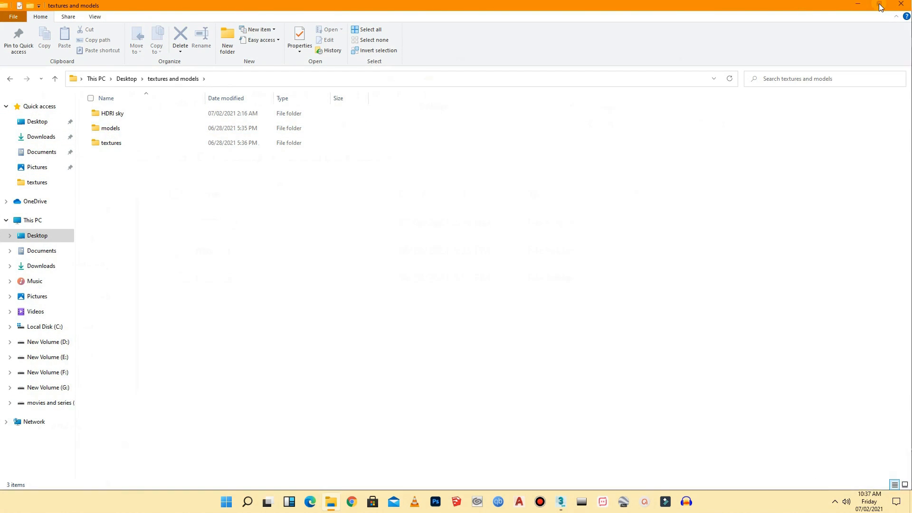
{"action": "left_click", "coordinate": [879, 6]}
{"action": "left_click_drag", "start_coordinate": [709, 107], "coordinate": [336, 98]}
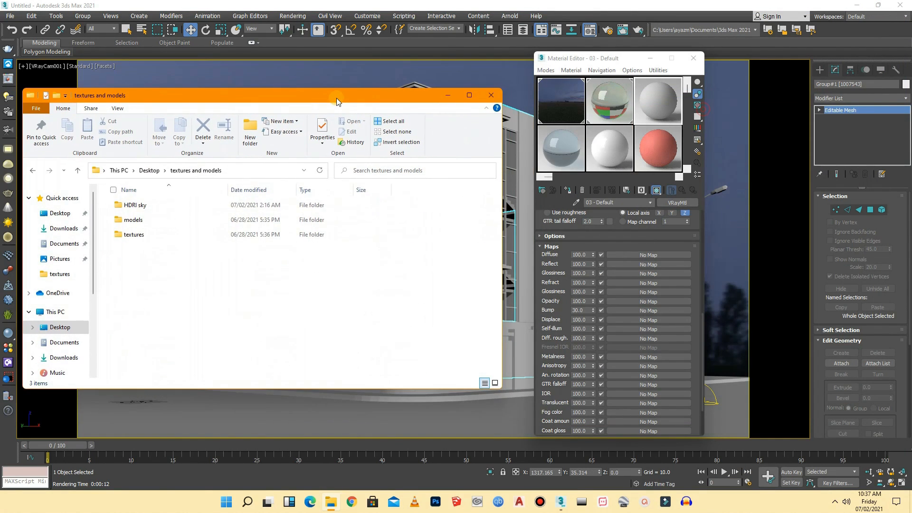
{"action": "double_click", "coordinate": [142, 236]}
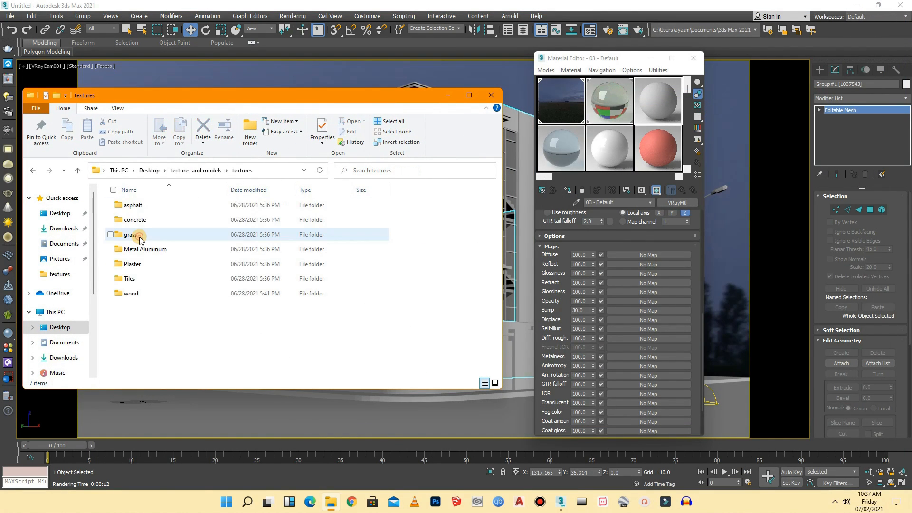
{"action": "double_click", "coordinate": [133, 264]}
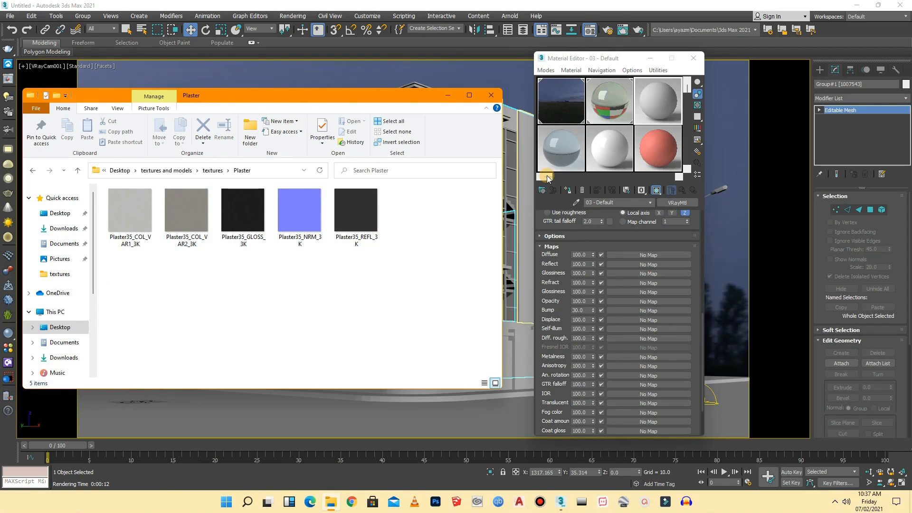
{"action": "left_click_drag", "start_coordinate": [503, 229], "coordinate": [418, 229]}
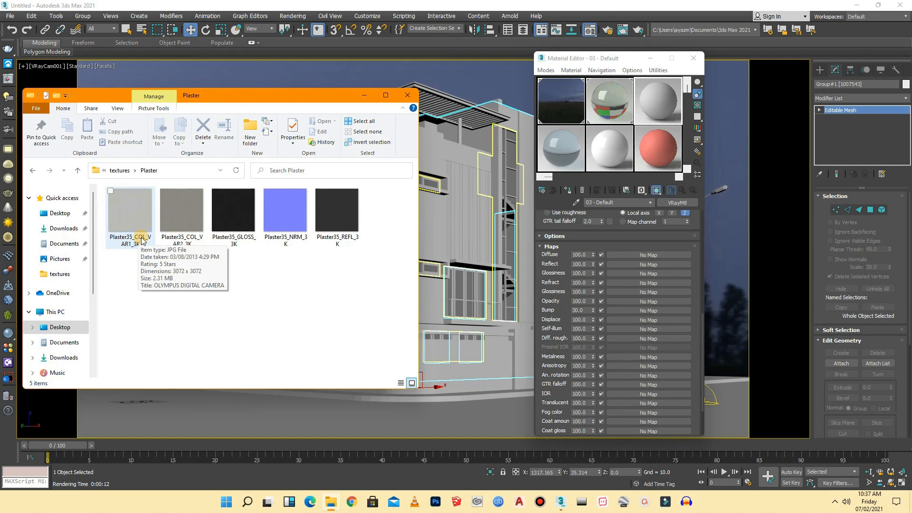
- Load Plaster35_COL_VAR1_3K as the wall material's diffuse map and place an enlarged material preview beside the Material Editor
{"action": "left_click_drag", "start_coordinate": [128, 219], "coordinate": [648, 258]}
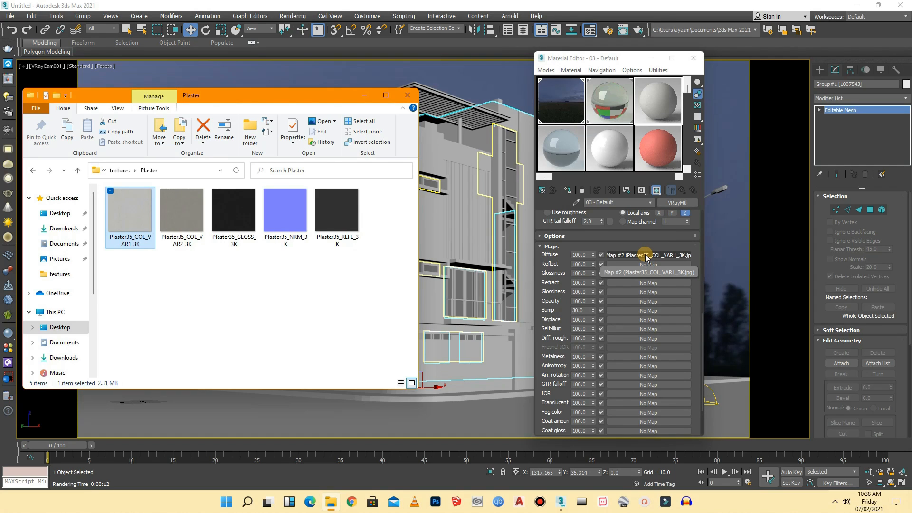
{"action": "double_click", "coordinate": [664, 106]}
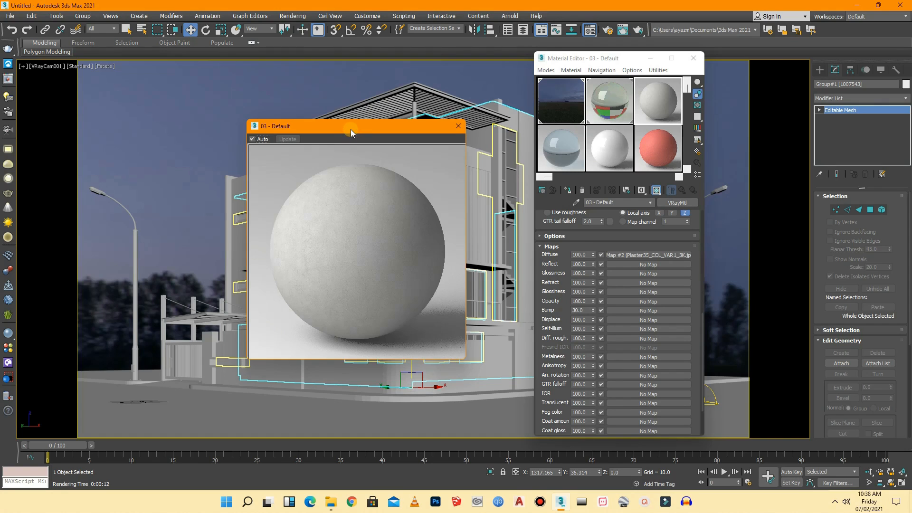
{"action": "left_click_drag", "start_coordinate": [352, 130], "coordinate": [371, 134]}
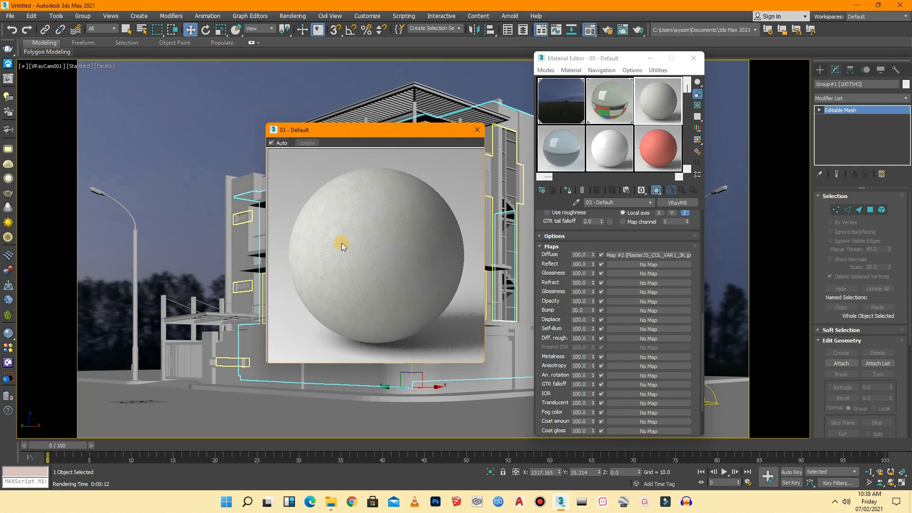
{"action": "left_click_drag", "start_coordinate": [337, 131], "coordinate": [802, 132]}
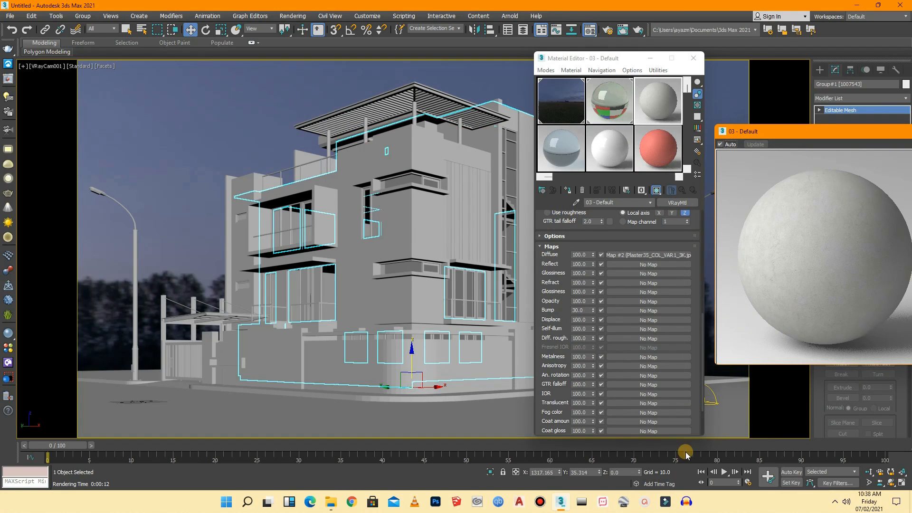
- Load Plaster35_GLOSS_3K as the reflection glossiness map, Plaster35_NRM_3K as the bump map and Plaster35_REFL_3K as the reflect map
{"action": "left_click", "coordinate": [332, 503]}
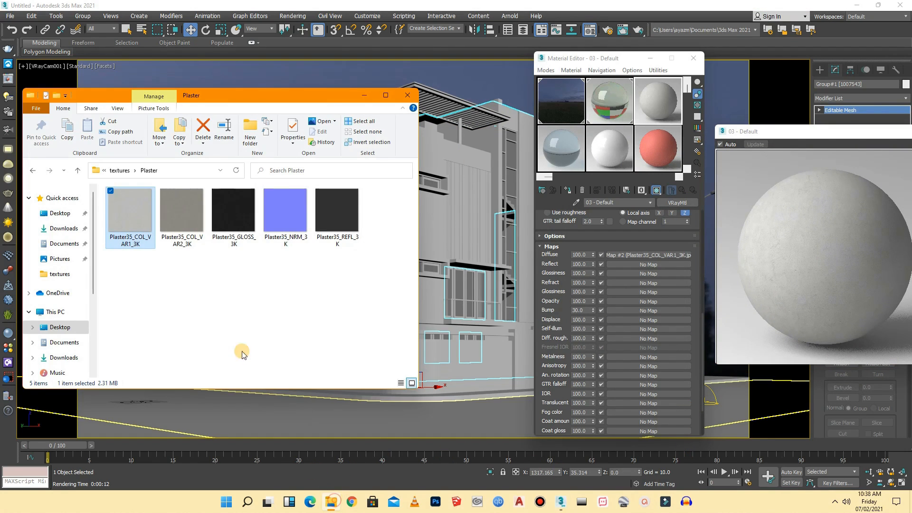
{"action": "left_click", "coordinate": [238, 282]}
{"action": "left_click_drag", "start_coordinate": [244, 221], "coordinate": [634, 275]}
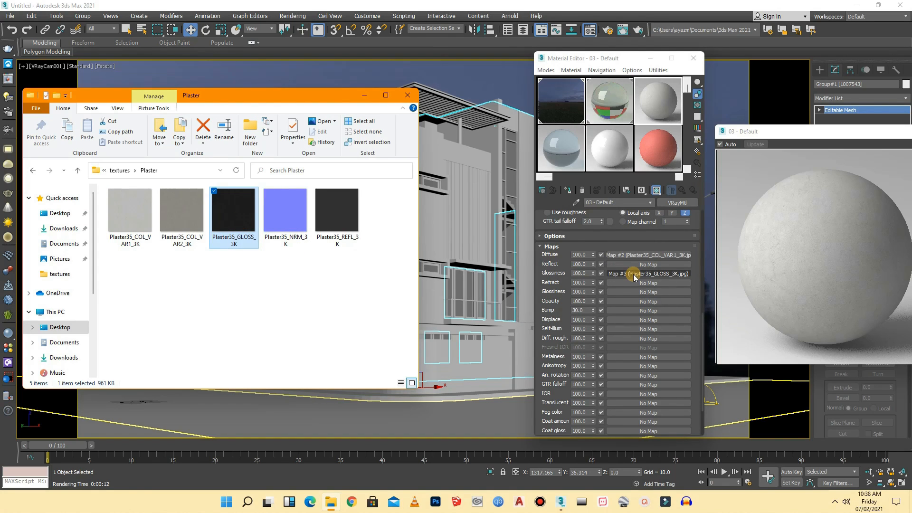
{"action": "left_click_drag", "start_coordinate": [283, 219], "coordinate": [620, 311]}
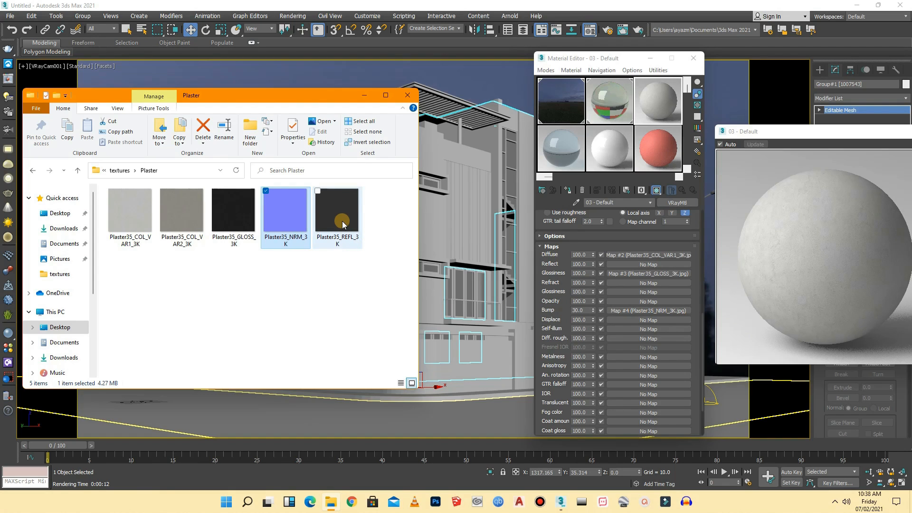
{"action": "left_click_drag", "start_coordinate": [341, 218], "coordinate": [627, 266]}
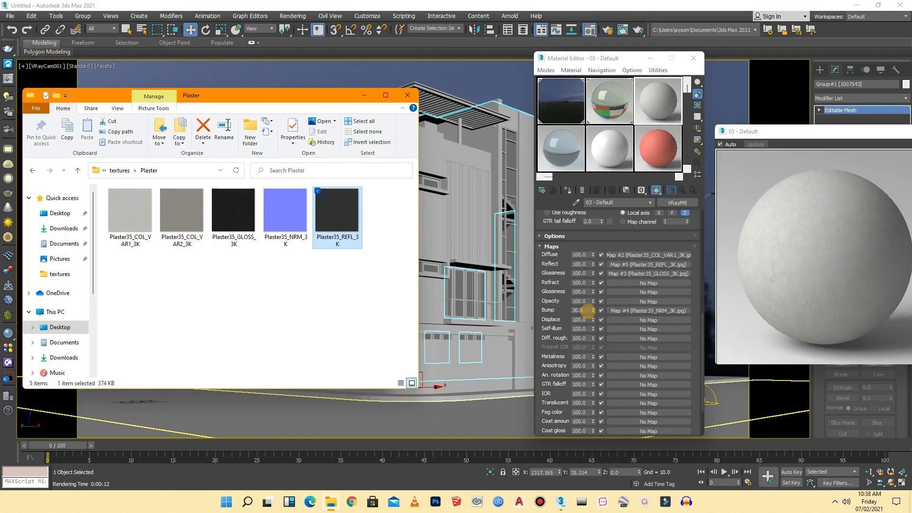
- Set the plaster material's bump amount to 392, check the relief in the enlarged preview and close the preview
{"action": "left_click_drag", "start_coordinate": [592, 313], "coordinate": [592, 308]}
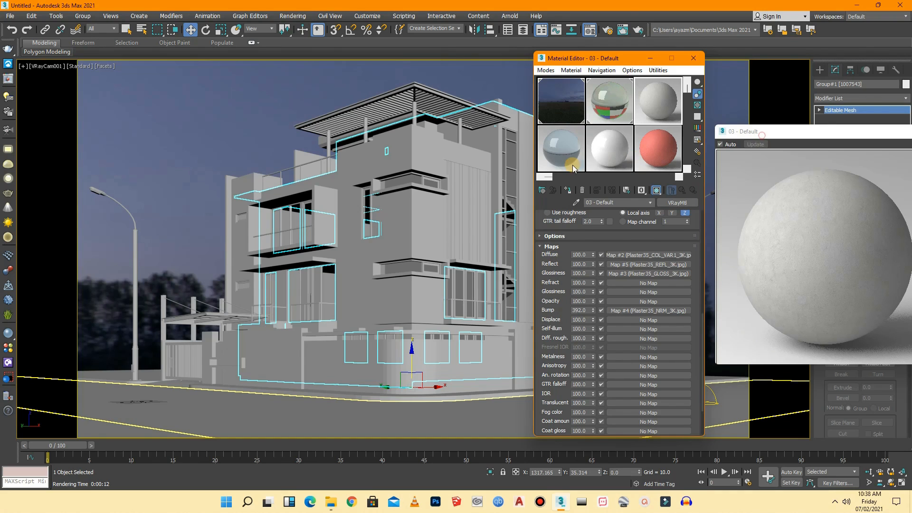
{"action": "left_click", "coordinate": [722, 137]}
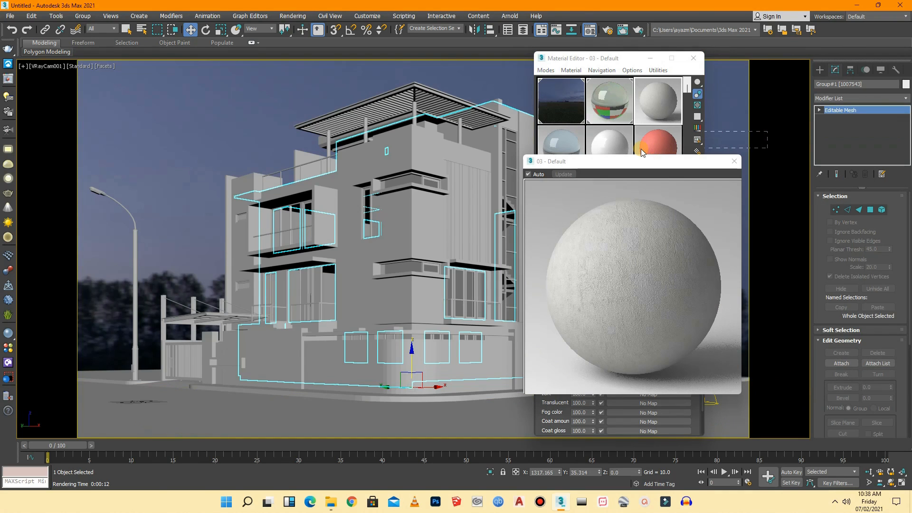
{"action": "left_click_drag", "start_coordinate": [633, 163], "coordinate": [333, 154]}
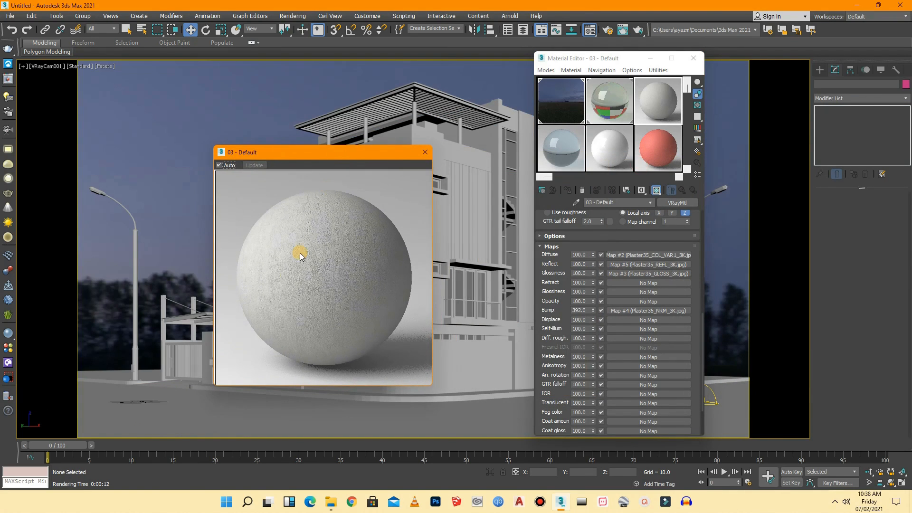
{"action": "left_click", "coordinate": [426, 152]}
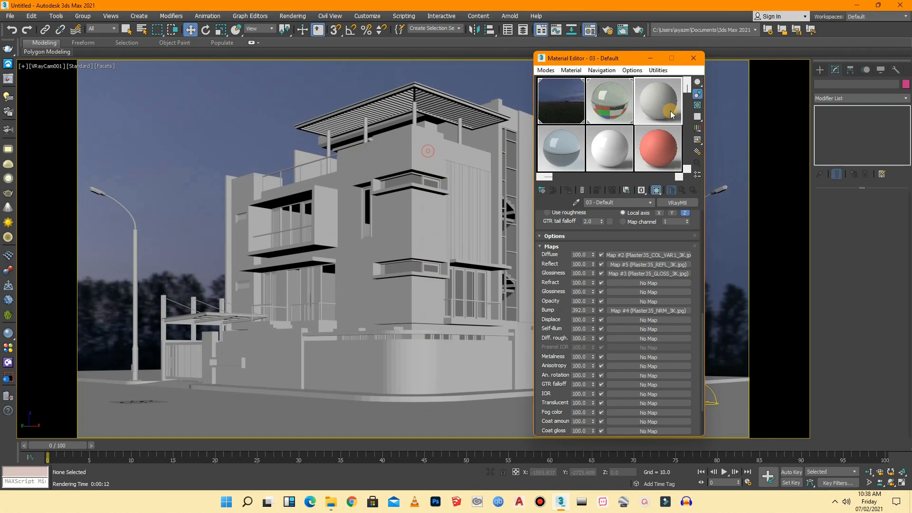
- Assign the plaster material to the building's main wall mesh and show its texture in the viewport
{"action": "left_click", "coordinate": [343, 209]}
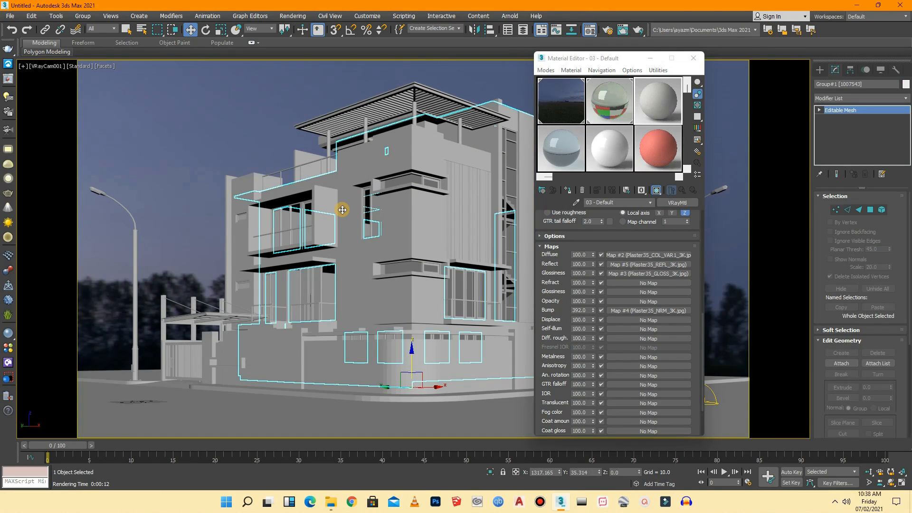
{"action": "left_click_drag", "start_coordinate": [662, 108], "coordinate": [347, 204]}
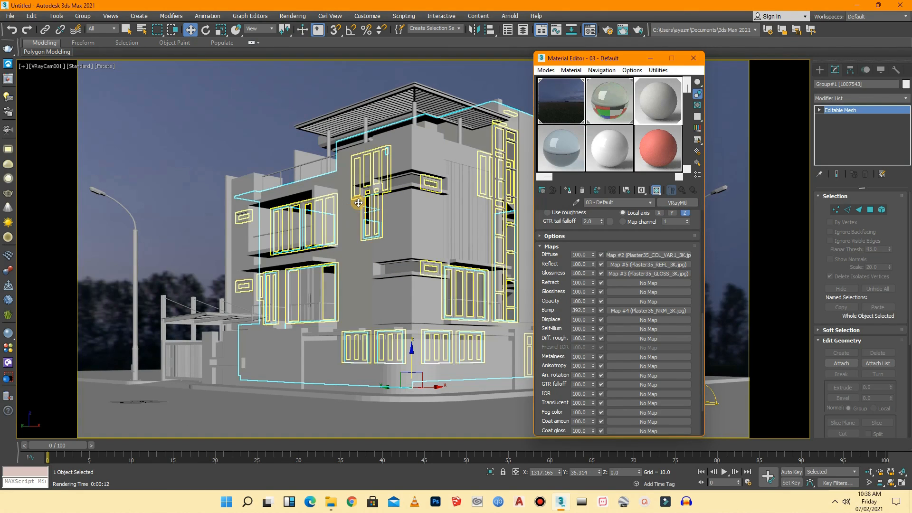
{"action": "left_click", "coordinate": [656, 191]}
{"action": "left_click", "coordinate": [656, 191]}
- Examine the plaster texture on the walls up close in the Perspective view and deselect the wall mesh
{"action": "left_click", "coordinate": [51, 70]}
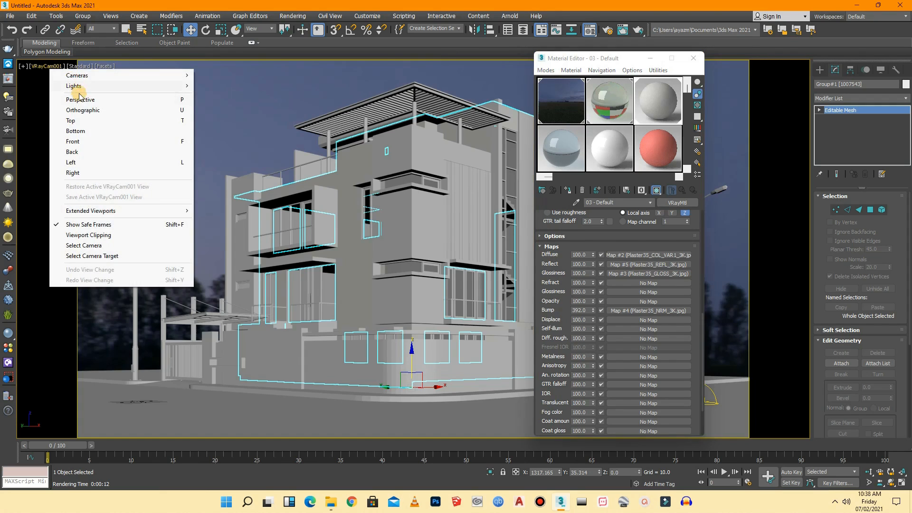
{"action": "left_click", "coordinate": [76, 101]}
{"action": "scroll", "coordinate": [354, 154], "scroll_direction": "up", "scroll_amount": 5}
{"action": "scroll", "coordinate": [353, 154], "scroll_direction": "up", "scroll_amount": 8}
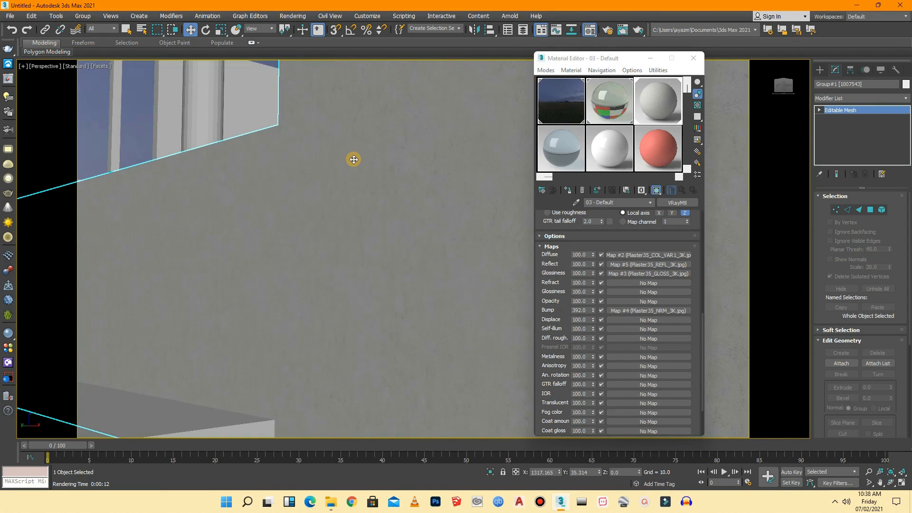
{"action": "scroll", "coordinate": [342, 257], "scroll_direction": "down", "scroll_amount": 6}
{"action": "scroll", "coordinate": [342, 241], "scroll_direction": "down", "scroll_amount": 10}
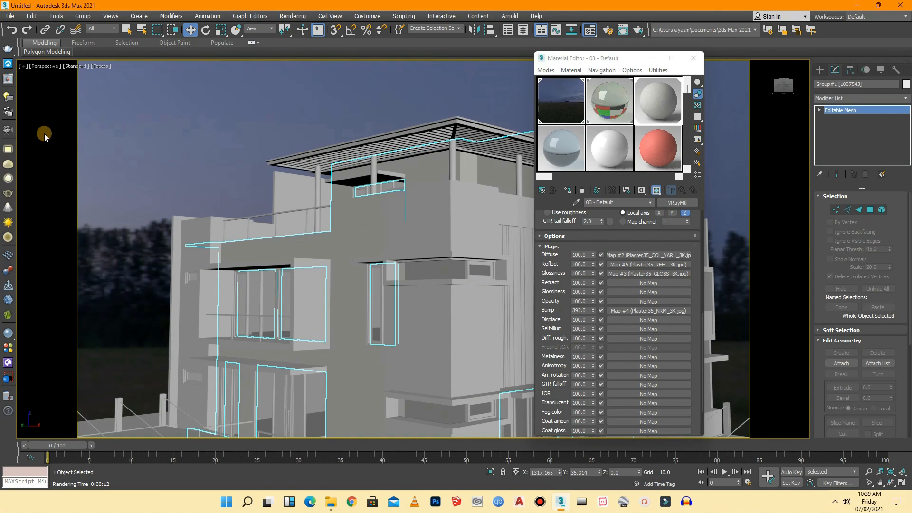
{"action": "left_click", "coordinate": [322, 124]}
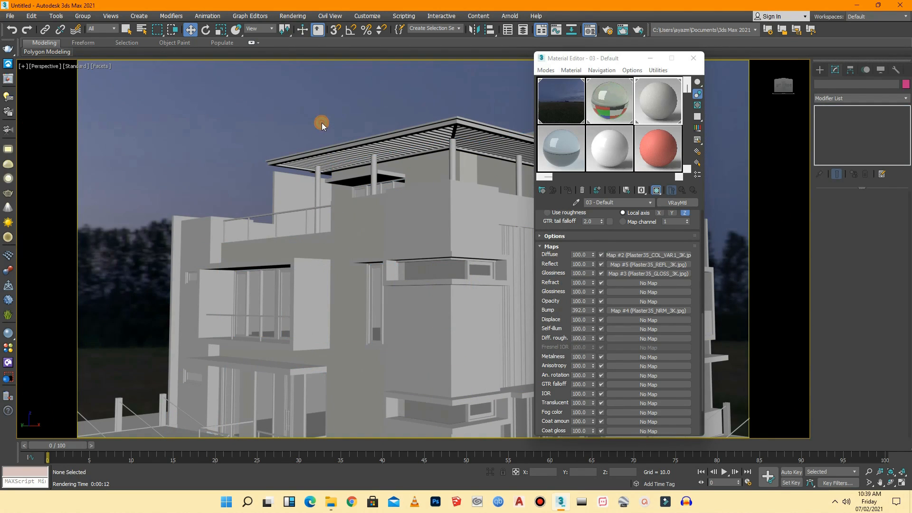
{"action": "scroll", "coordinate": [259, 119], "scroll_direction": "down", "scroll_amount": 5}
{"action": "scroll", "coordinate": [262, 157], "scroll_direction": "up", "scroll_amount": 7}
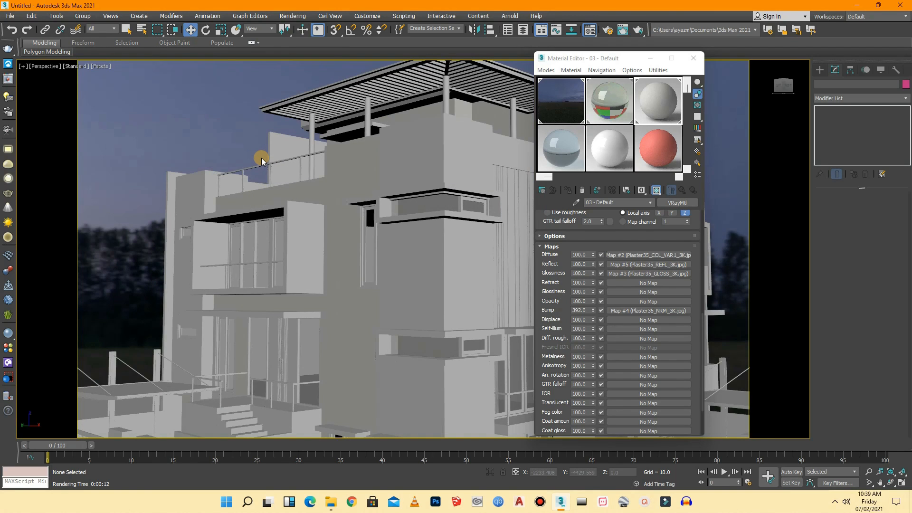
- Change the fourth material slot, Solid Glass, to a VRayMtl and show its map slots
{"action": "left_click", "coordinate": [560, 152]}
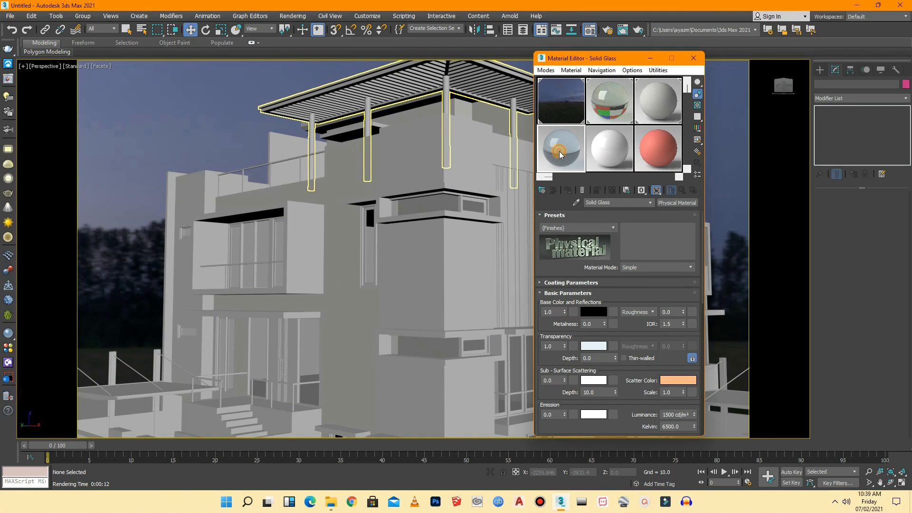
{"action": "left_click", "coordinate": [675, 203]}
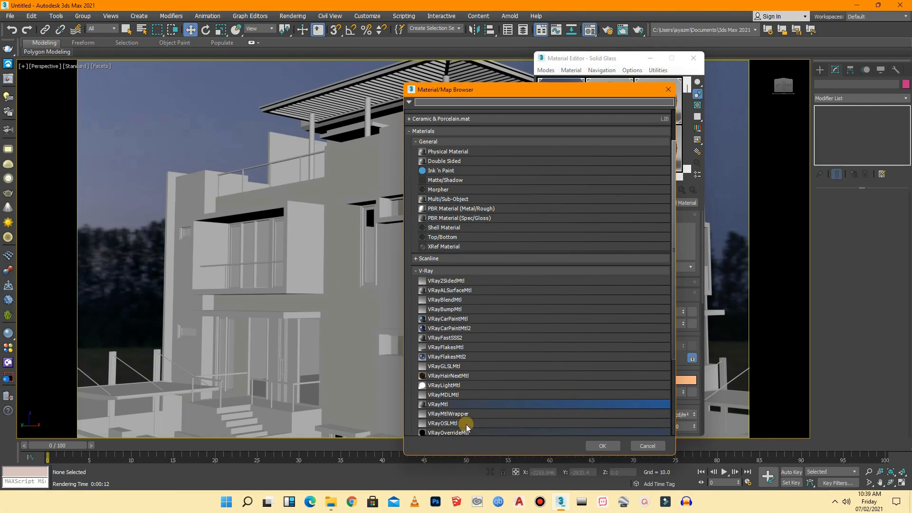
{"action": "double_click", "coordinate": [450, 404]}
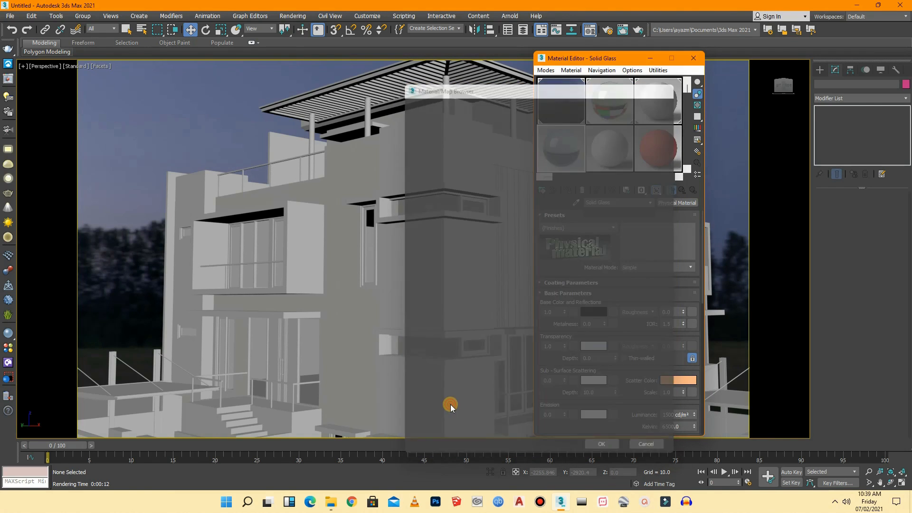
{"action": "left_click_drag", "start_coordinate": [701, 265], "coordinate": [705, 346]}
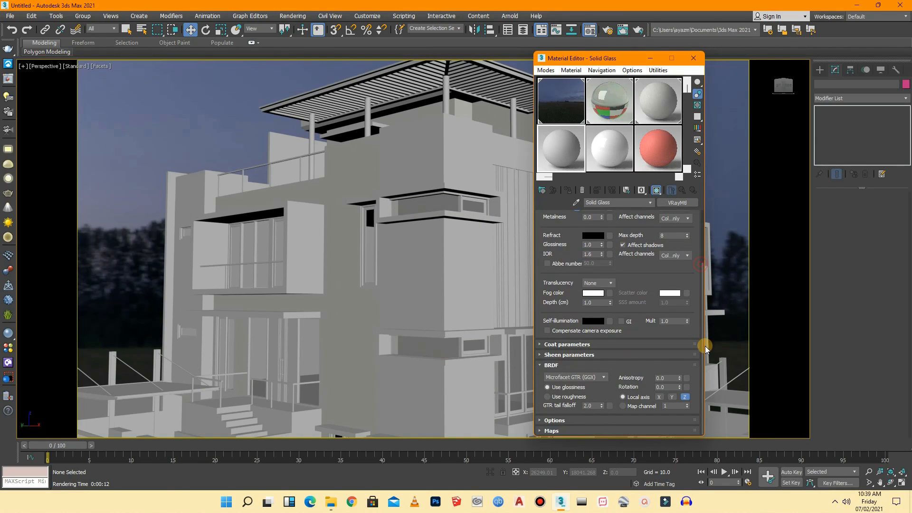
{"action": "left_click", "coordinate": [603, 429]}
{"action": "left_click_drag", "start_coordinate": [700, 355], "coordinate": [701, 343]}
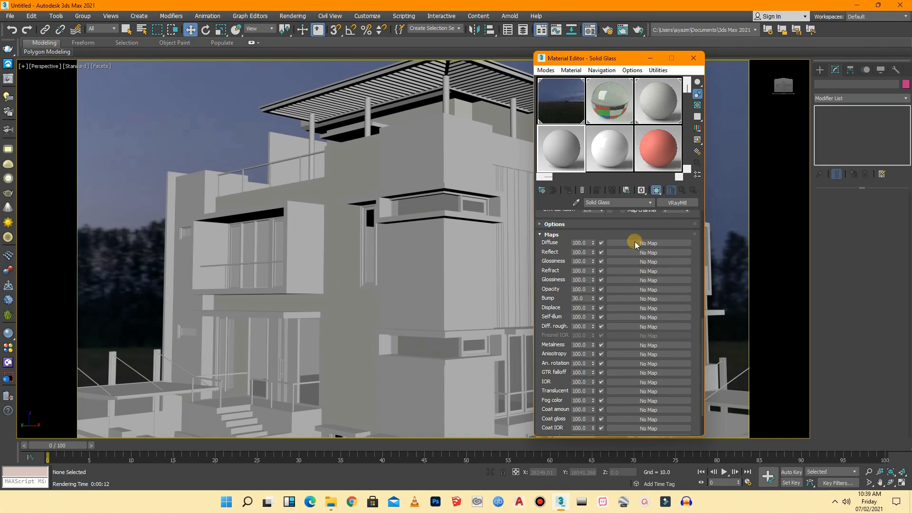
- Switch to File Explorer, open the concrete folder inside textures and pick the ConcretePlates_02 preview image
{"action": "left_click", "coordinate": [339, 503]}
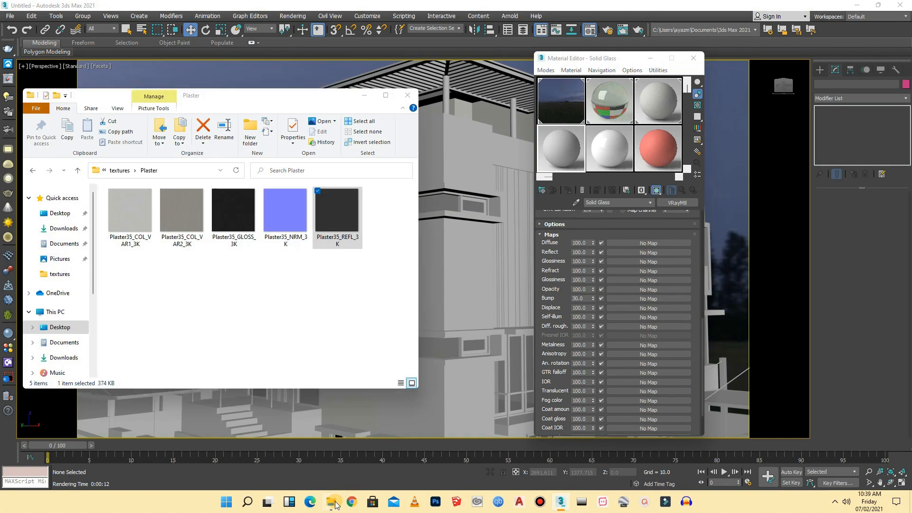
{"action": "left_click", "coordinate": [77, 171]}
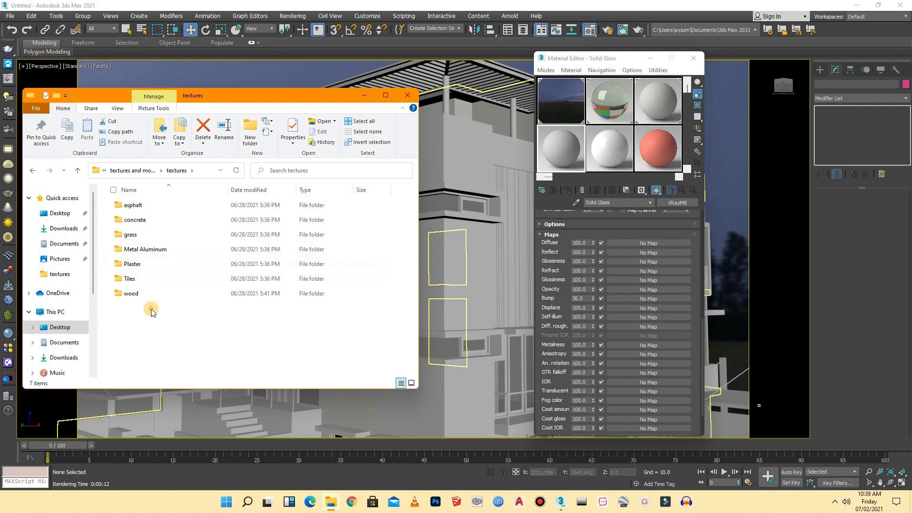
{"action": "double_click", "coordinate": [135, 219]}
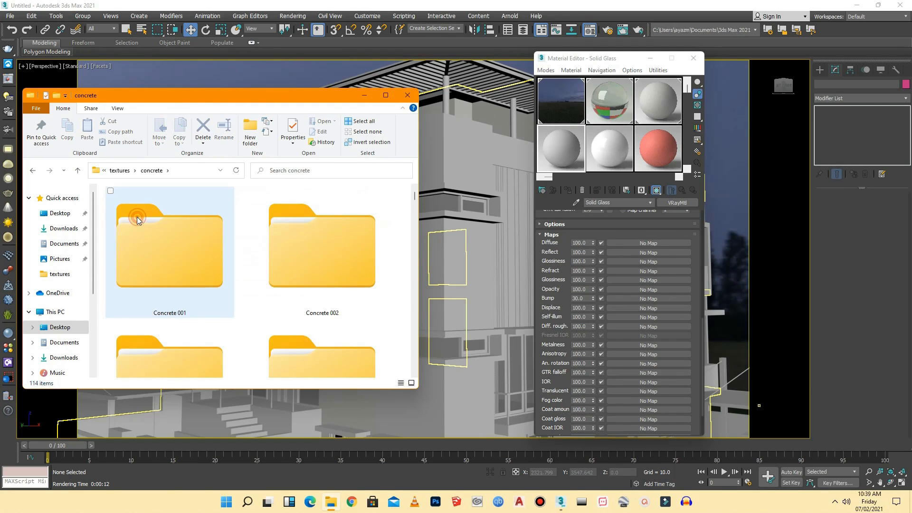
{"action": "scroll", "coordinate": [238, 238], "scroll_direction": "down", "scroll_amount": 10}
{"action": "left_click_drag", "start_coordinate": [415, 213], "coordinate": [419, 321]}
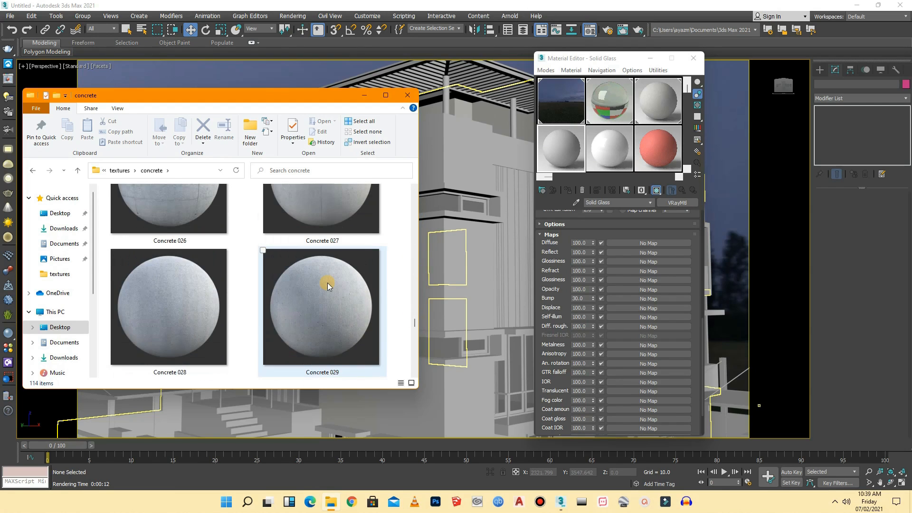
{"action": "scroll", "coordinate": [326, 281], "scroll_direction": "down", "scroll_amount": 6}
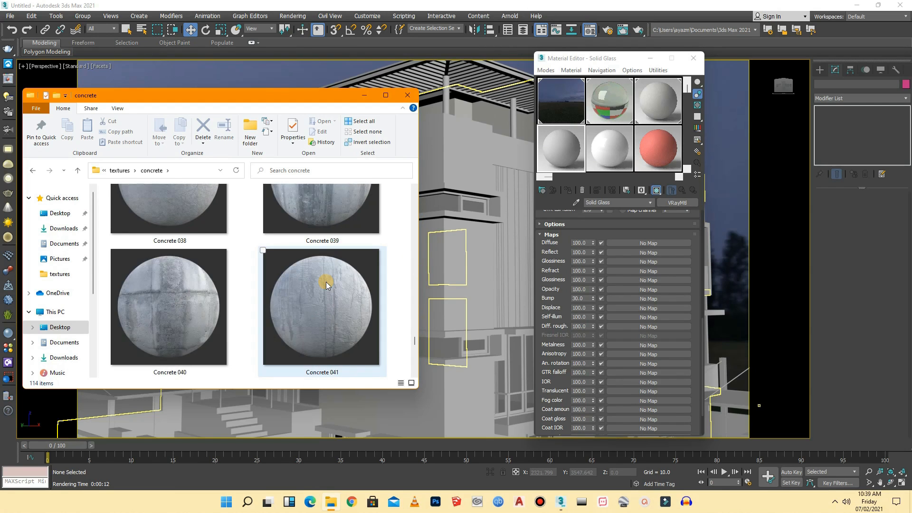
{"action": "scroll", "coordinate": [326, 281], "scroll_direction": "down", "scroll_amount": 2}
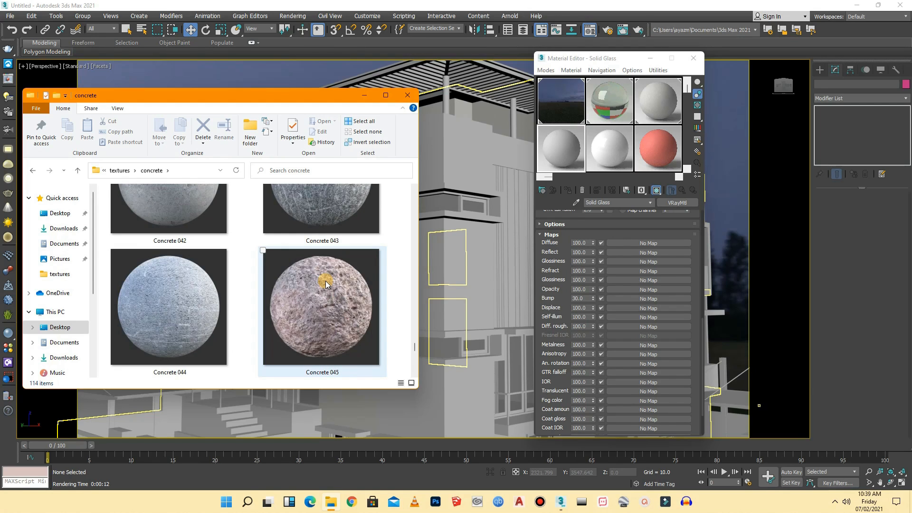
{"action": "scroll", "coordinate": [326, 281], "scroll_direction": "down", "scroll_amount": 2}
{"action": "scroll", "coordinate": [325, 281], "scroll_direction": "up", "scroll_amount": 1}
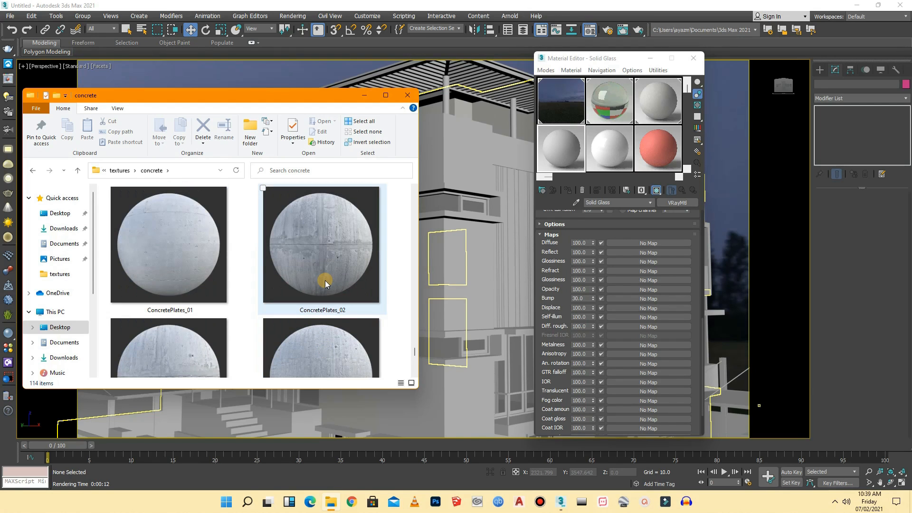
{"action": "scroll", "coordinate": [332, 282], "scroll_direction": "down", "scroll_amount": 1}
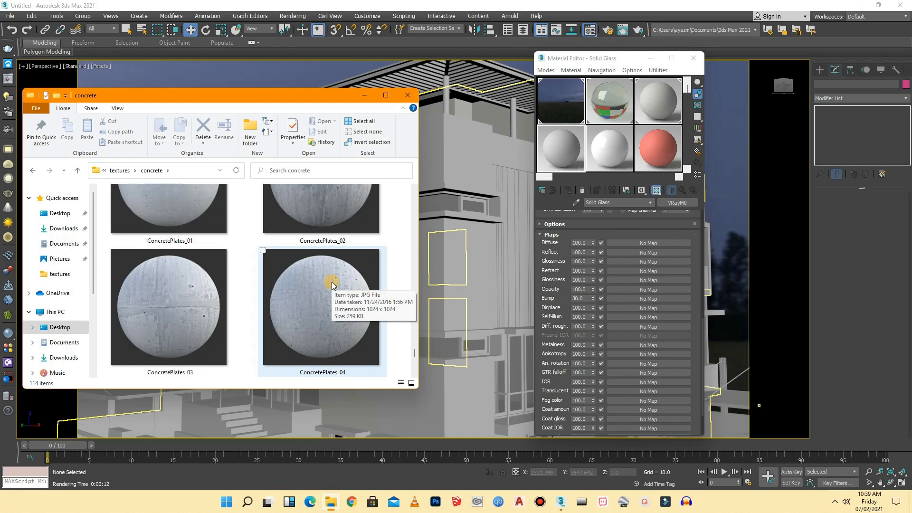
{"action": "scroll", "coordinate": [332, 285], "scroll_direction": "up", "scroll_amount": 1}
{"action": "left_click", "coordinate": [311, 246]}
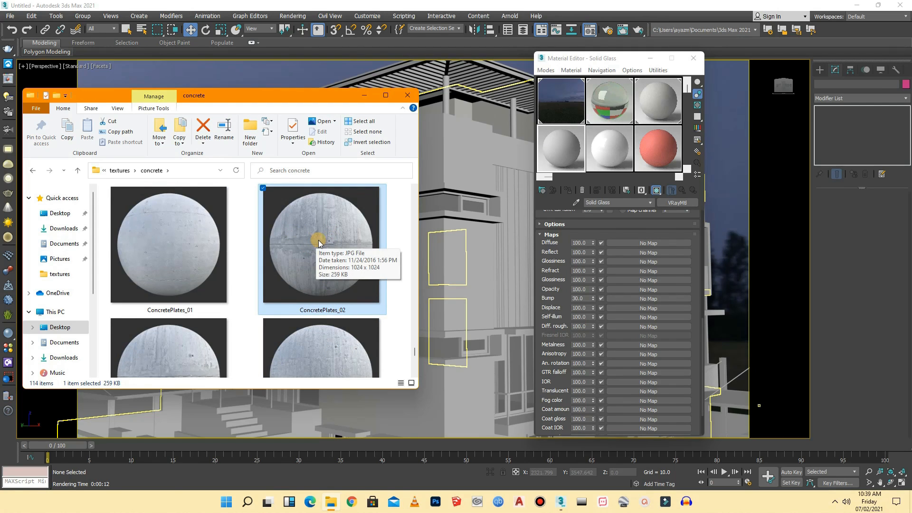
- Compare the other ConcretePlates preview images, up to ConcretePlates_12, with ConcretePlates_02
{"action": "scroll", "coordinate": [321, 244], "scroll_direction": "down", "scroll_amount": 5}
{"action": "scroll", "coordinate": [322, 245], "scroll_direction": "down", "scroll_amount": 4}
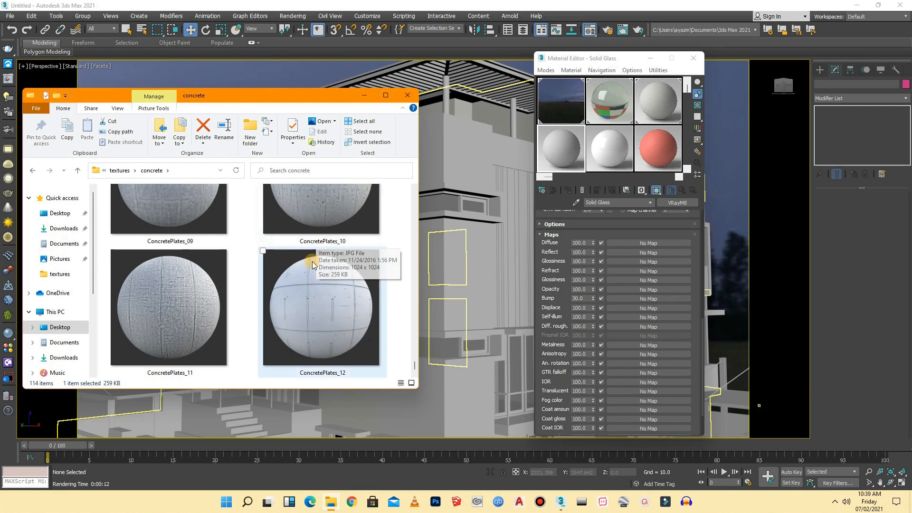
{"action": "scroll", "coordinate": [286, 287], "scroll_direction": "up", "scroll_amount": 1}
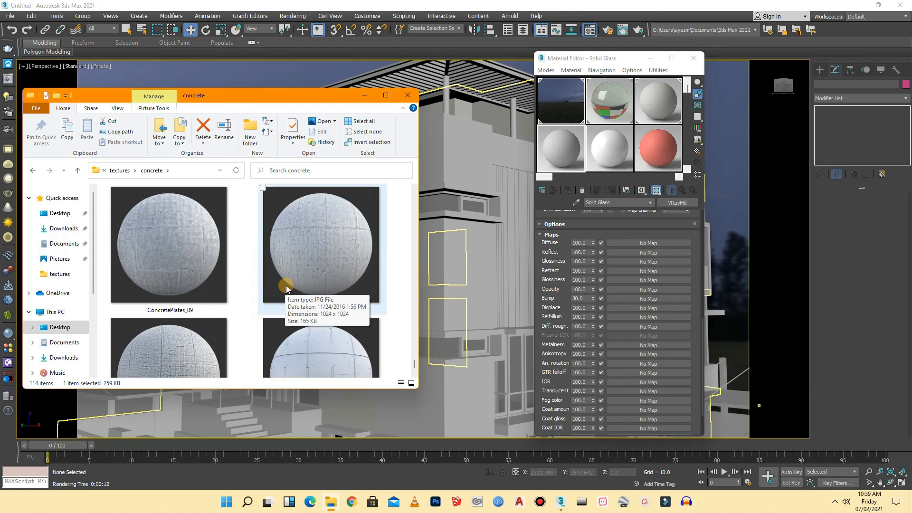
{"action": "scroll", "coordinate": [286, 287], "scroll_direction": "up", "scroll_amount": 4}
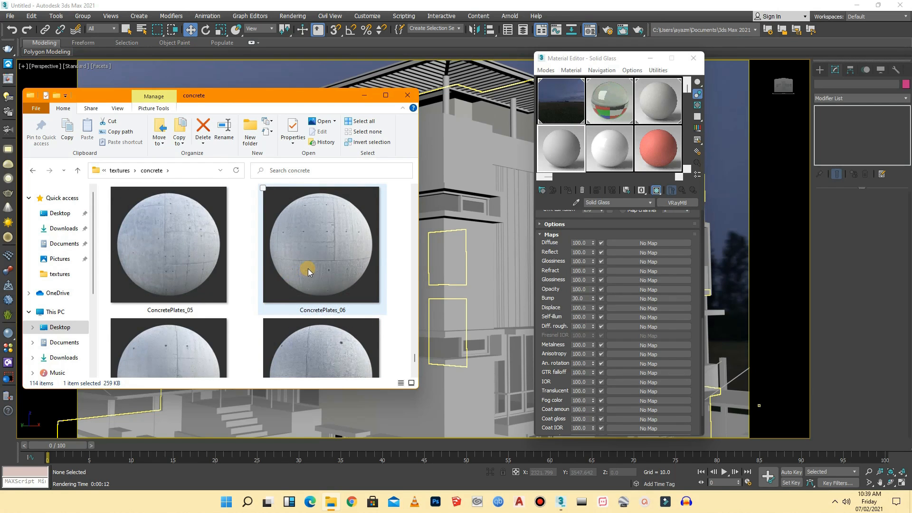
{"action": "scroll", "coordinate": [309, 269], "scroll_direction": "up", "scroll_amount": 4}
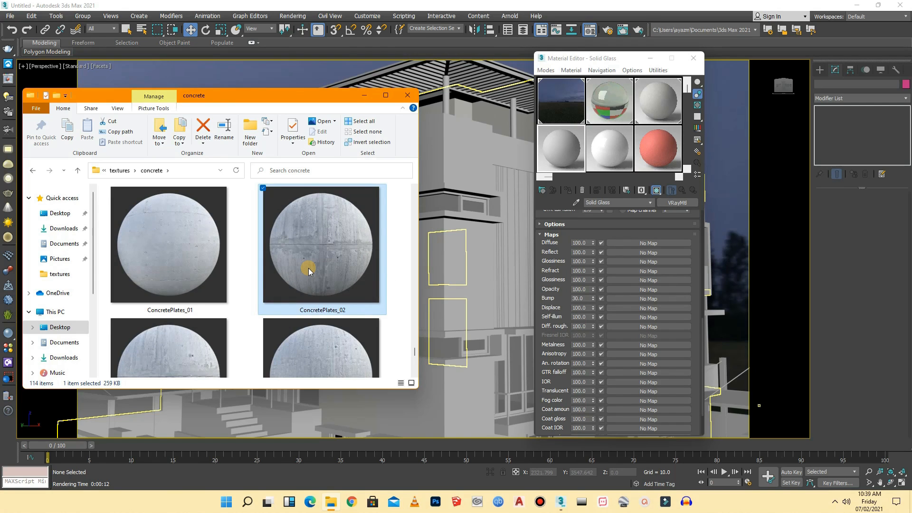
{"action": "scroll", "coordinate": [309, 269], "scroll_direction": "up", "scroll_amount": 2}
{"action": "scroll", "coordinate": [309, 269], "scroll_direction": "down", "scroll_amount": 1}
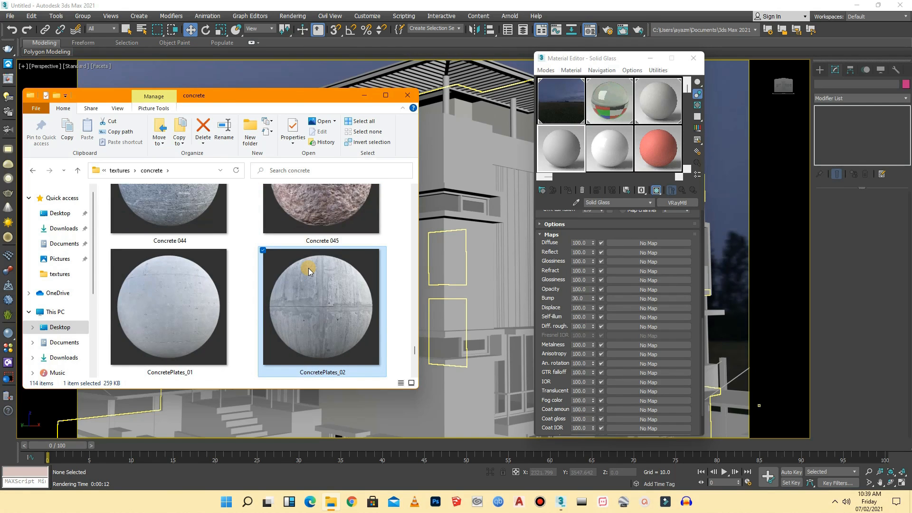
{"action": "scroll", "coordinate": [309, 270], "scroll_direction": "down", "scroll_amount": 2}
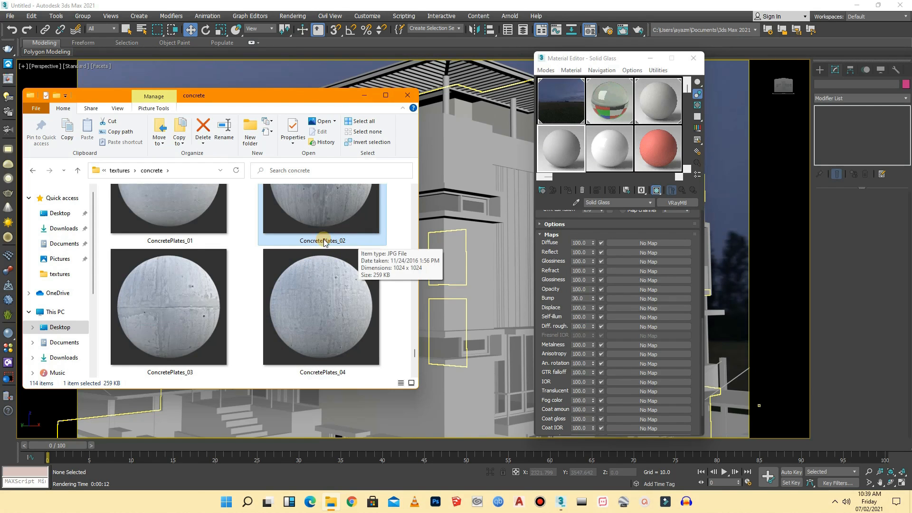
- Open the ConcretePlates 02 texture folder and load ConcretePlates02_COL_VAR1_6K as the Solid Glass material's diffuse map
{"action": "scroll", "coordinate": [335, 266], "scroll_direction": "up", "scroll_amount": 20}
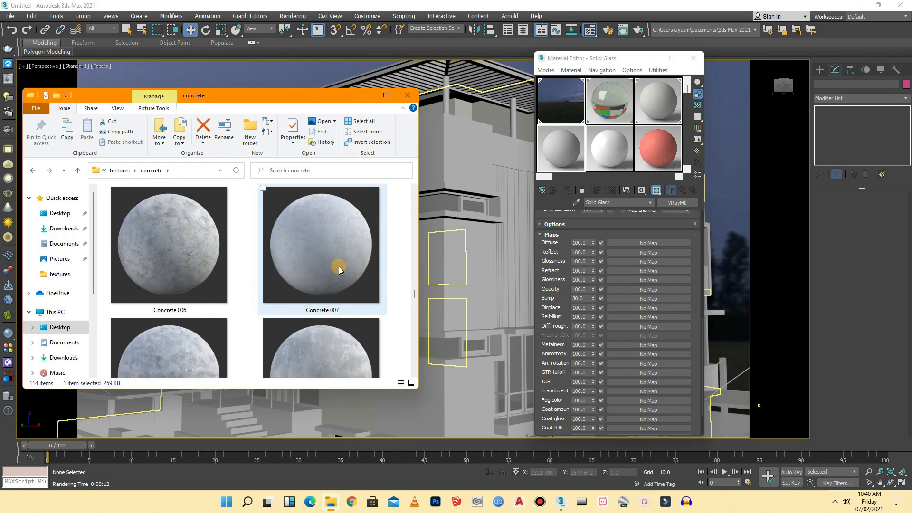
{"action": "scroll", "coordinate": [338, 266], "scroll_direction": "up", "scroll_amount": 10}
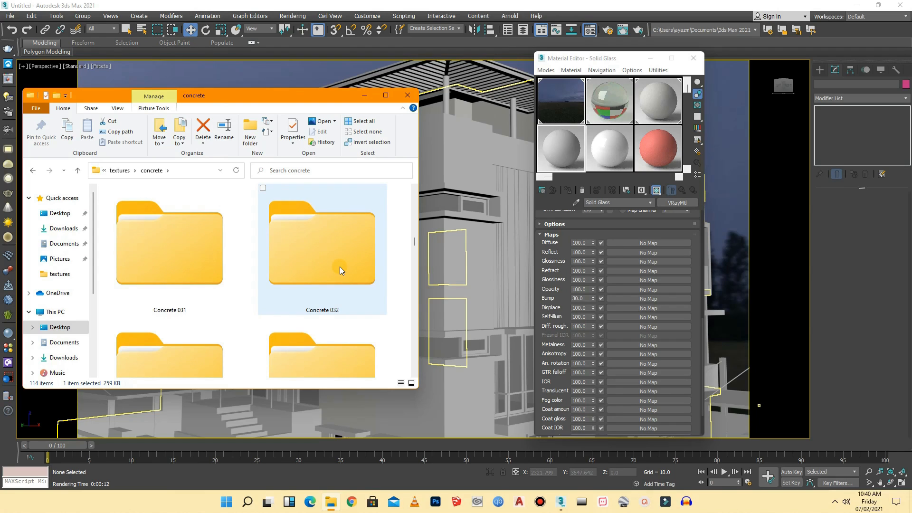
{"action": "scroll", "coordinate": [341, 267], "scroll_direction": "down", "scroll_amount": 5}
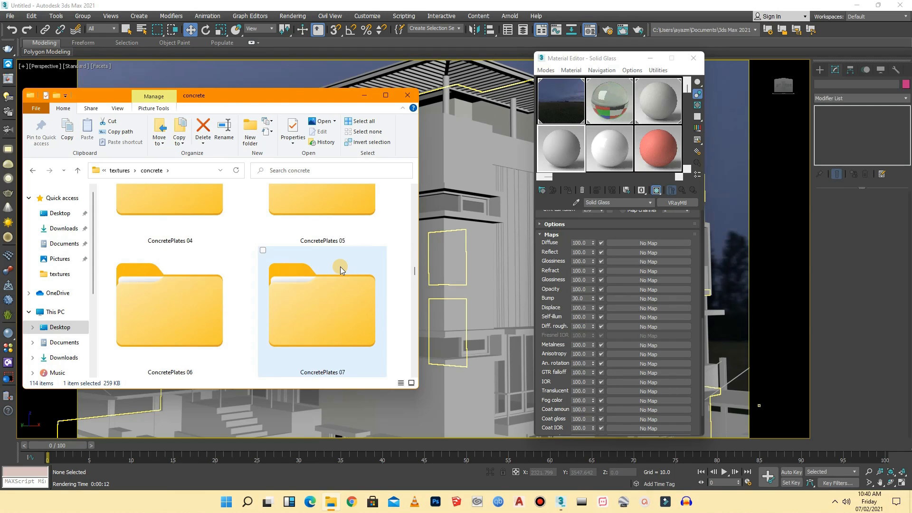
{"action": "scroll", "coordinate": [340, 267], "scroll_direction": "up", "scroll_amount": 3}
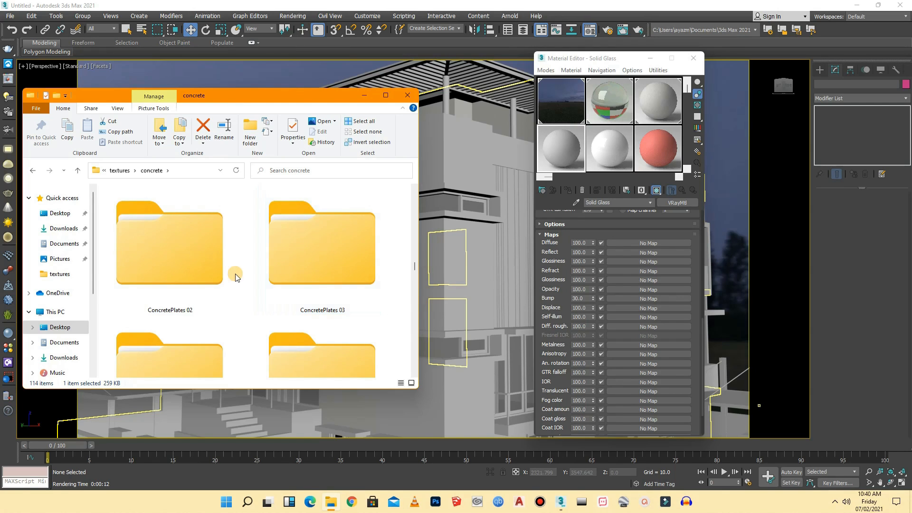
{"action": "double_click", "coordinate": [201, 274]}
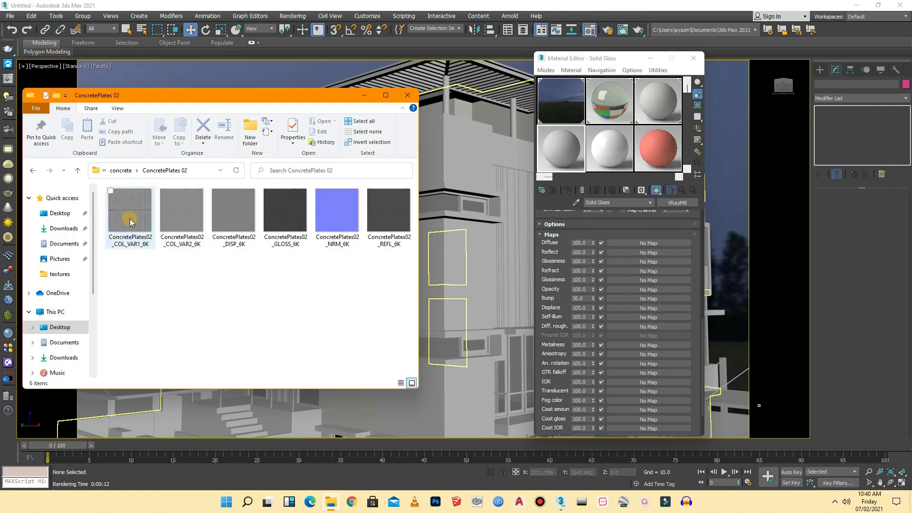
{"action": "left_click_drag", "start_coordinate": [124, 212], "coordinate": [640, 241]}
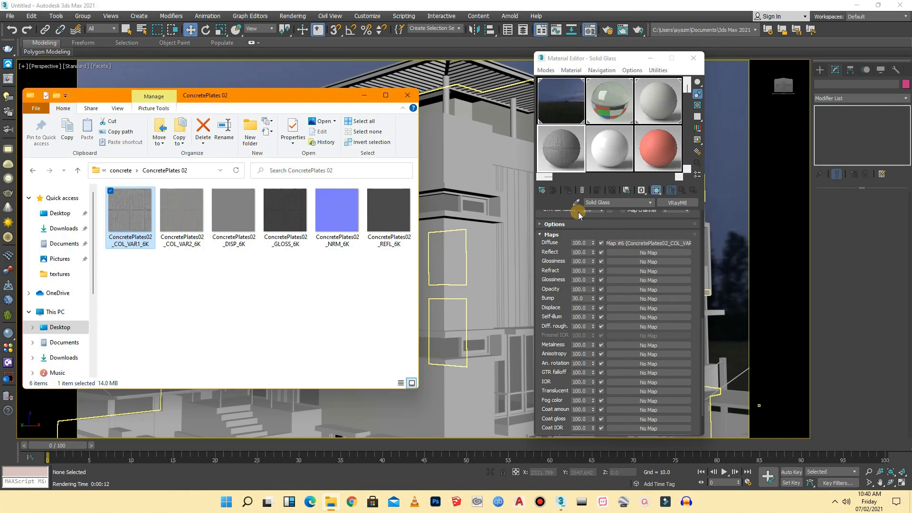
- Open the enlarged preview of the concrete-textured Solid Glass material and place it beside the Material Editor
{"action": "double_click", "coordinate": [565, 148]}
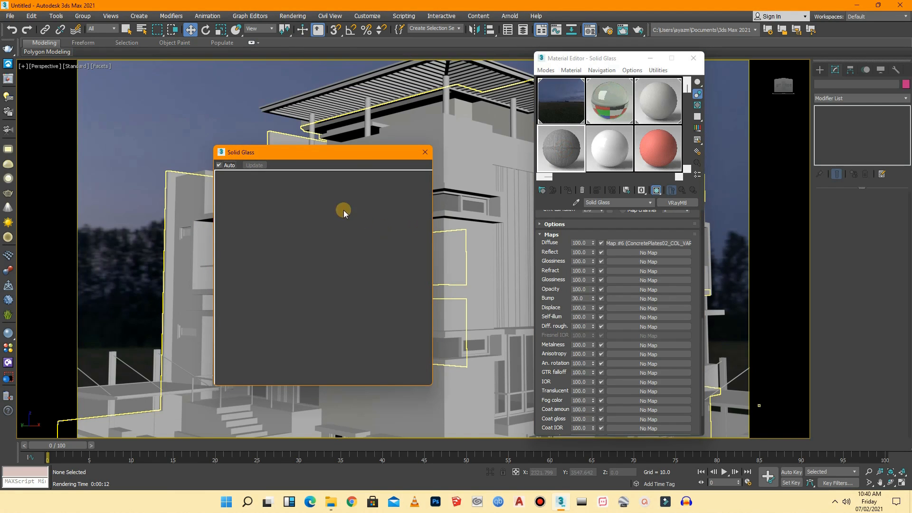
{"action": "left_click_drag", "start_coordinate": [314, 154], "coordinate": [805, 141]}
{"action": "left_click", "coordinate": [600, 57]}
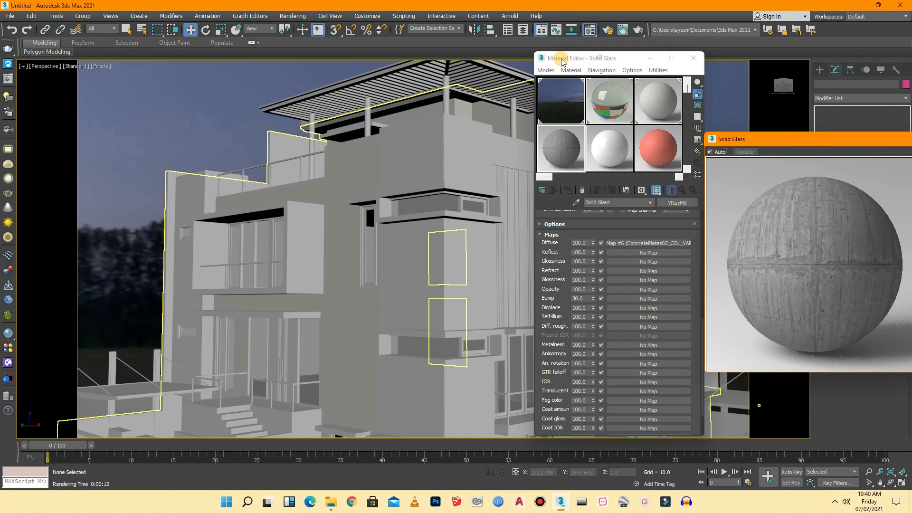
{"action": "left_click_drag", "start_coordinate": [583, 63], "coordinate": [544, 65]}
{"action": "left_click_drag", "start_coordinate": [779, 139], "coordinate": [748, 141]}
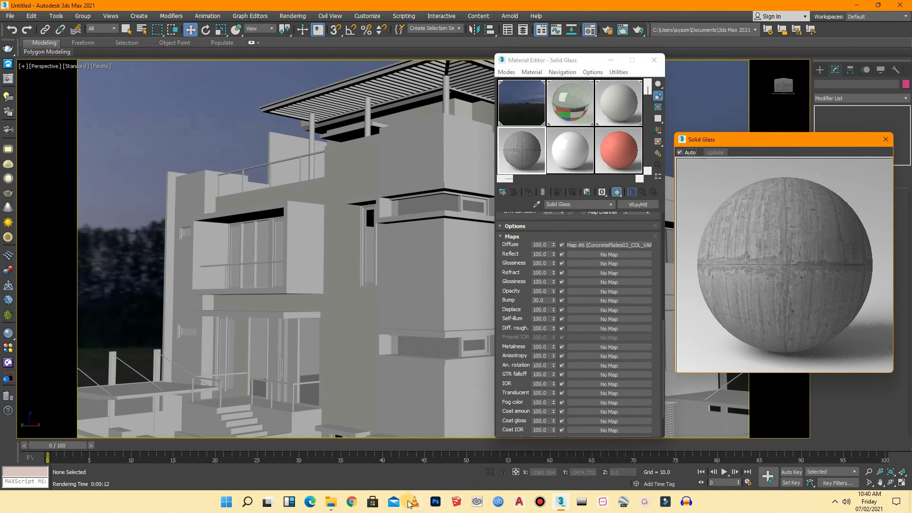
- Load ConcretePlates02_DISP_6K as the material's displacement map and set the displace amount to 0.2
{"action": "left_click", "coordinate": [333, 502]}
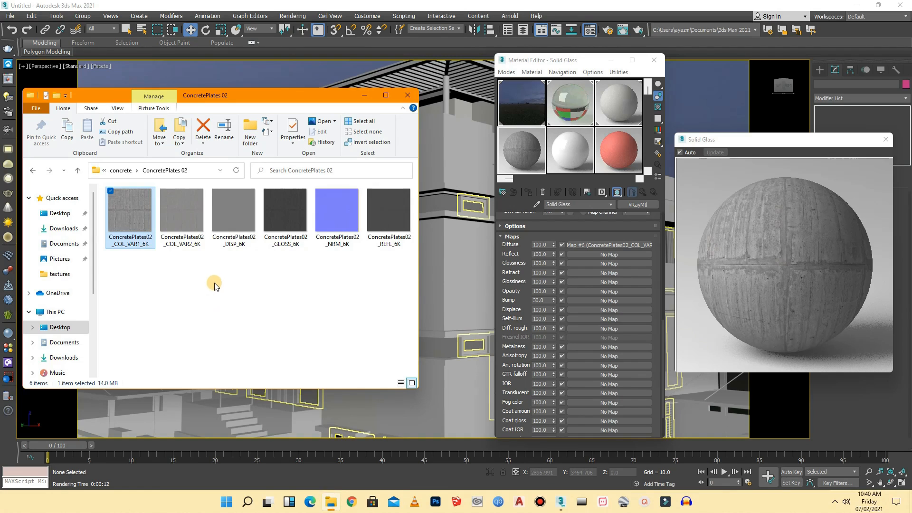
{"action": "left_click", "coordinate": [235, 228]}
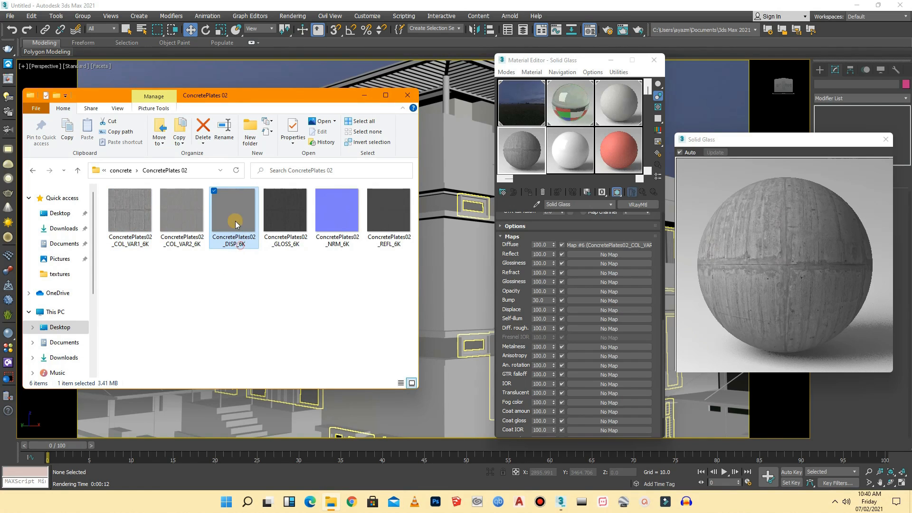
{"action": "left_click_drag", "start_coordinate": [235, 218], "coordinate": [593, 311]}
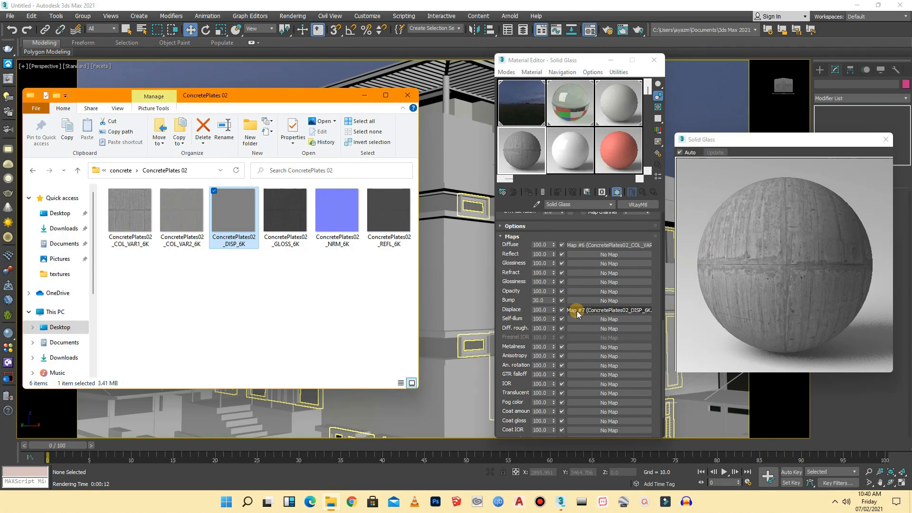
{"action": "left_click", "coordinate": [550, 309]}
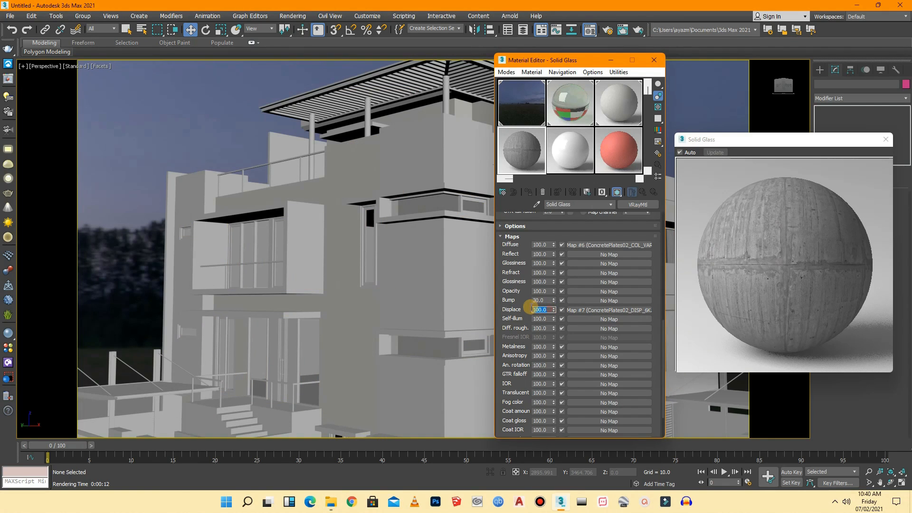
{"action": "double_click", "coordinate": [548, 309]}
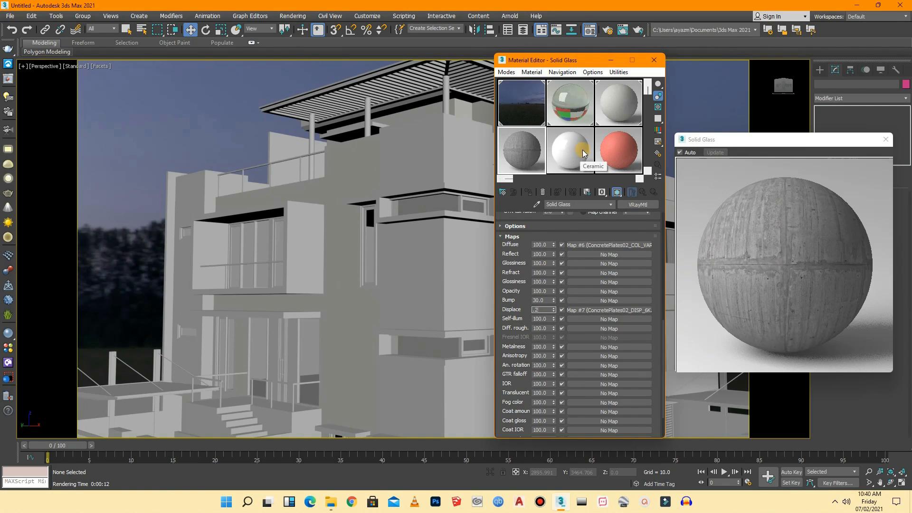
- Load ConcretePlates02_NRM_6K from the texture folder as the material's bump map
{"action": "left_click", "coordinate": [331, 507]}
{"action": "left_click", "coordinate": [341, 227]}
{"action": "left_click_drag", "start_coordinate": [341, 227], "coordinate": [590, 301]}
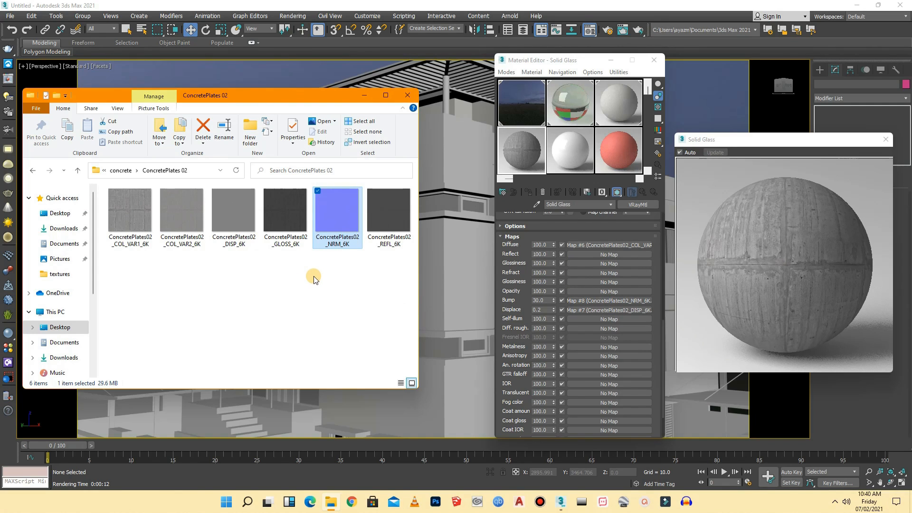
- Load ConcretePlates02_REFL_6K as the reflect map and ConcretePlates02_GLOSS_6K as the reflection glossiness map
{"action": "left_click", "coordinate": [389, 228]}
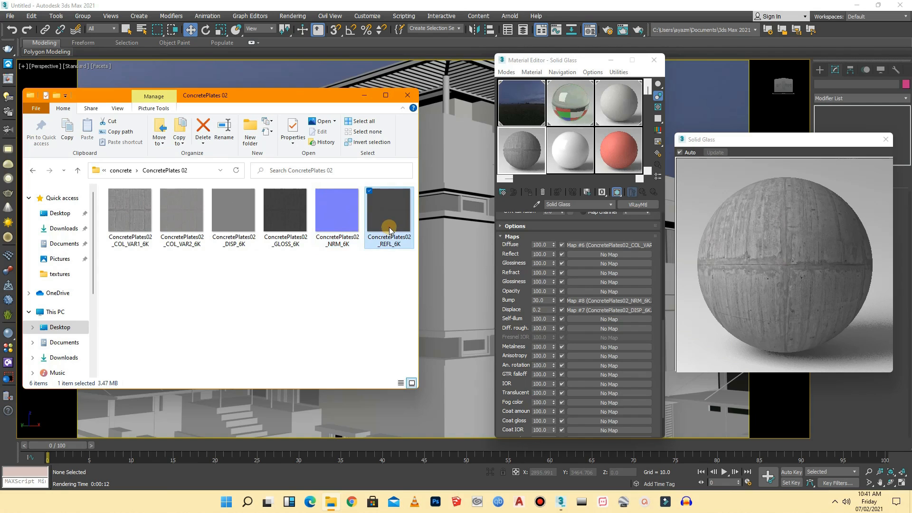
{"action": "left_click_drag", "start_coordinate": [384, 212], "coordinate": [592, 255]}
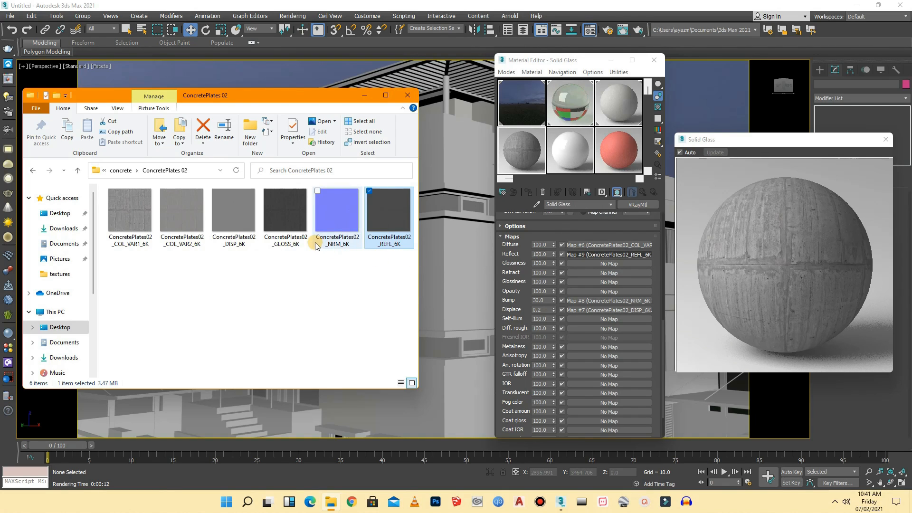
{"action": "left_click_drag", "start_coordinate": [304, 238], "coordinate": [598, 265]}
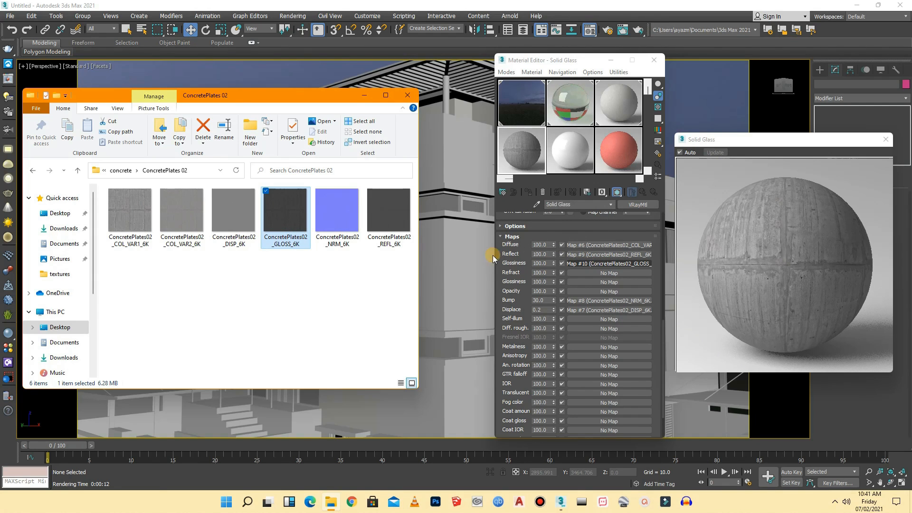
- Close the texture folder and assign the concrete material to the building's projecting balcony frame and window surrounds
{"action": "left_click", "coordinate": [408, 95]}
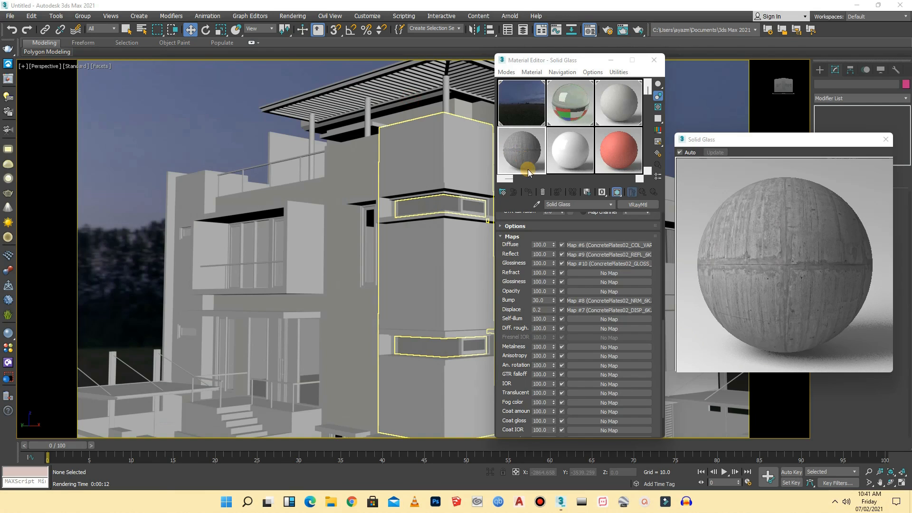
{"action": "left_click_drag", "start_coordinate": [539, 166], "coordinate": [300, 248]}
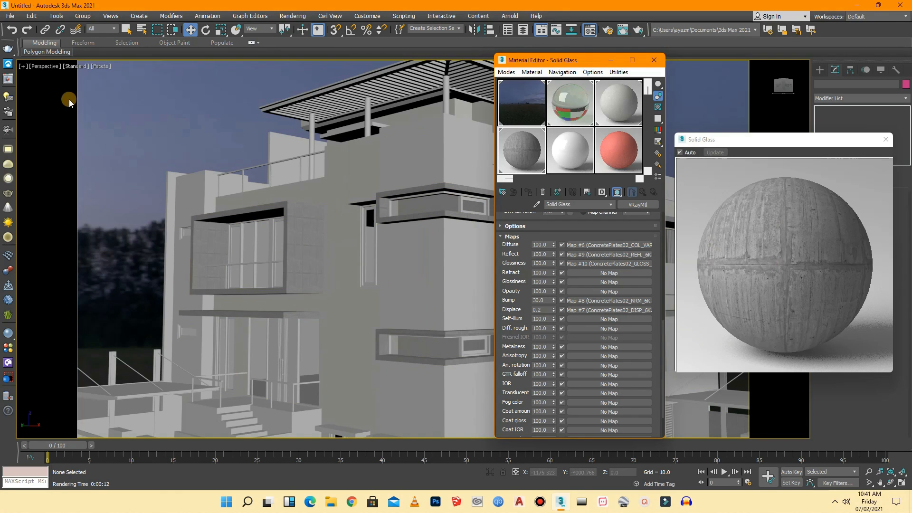
- Switch to the perspective view and examine the concrete texture on the projecting balcony frame and the building's side facade
{"action": "left_click", "coordinate": [45, 66]}
{"action": "left_click", "coordinate": [76, 99]}
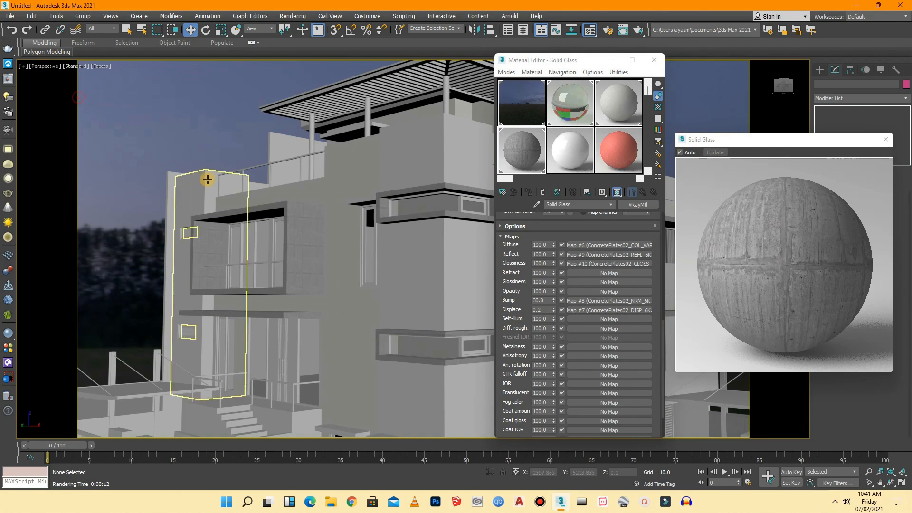
{"action": "scroll", "coordinate": [302, 242], "scroll_direction": "up", "scroll_amount": 6}
{"action": "scroll", "coordinate": [301, 242], "scroll_direction": "up", "scroll_amount": 5}
{"action": "scroll", "coordinate": [314, 252], "scroll_direction": "down", "scroll_amount": 6}
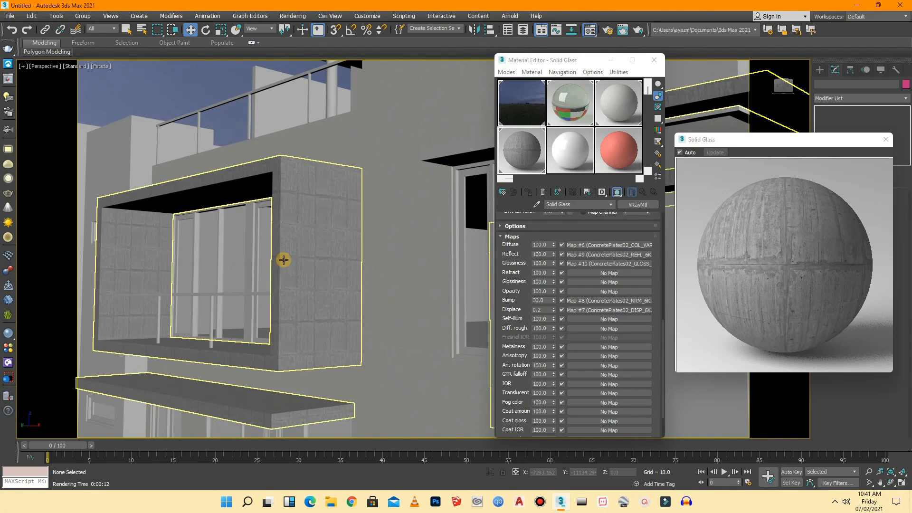
{"action": "scroll", "coordinate": [283, 260], "scroll_direction": "down", "scroll_amount": 5}
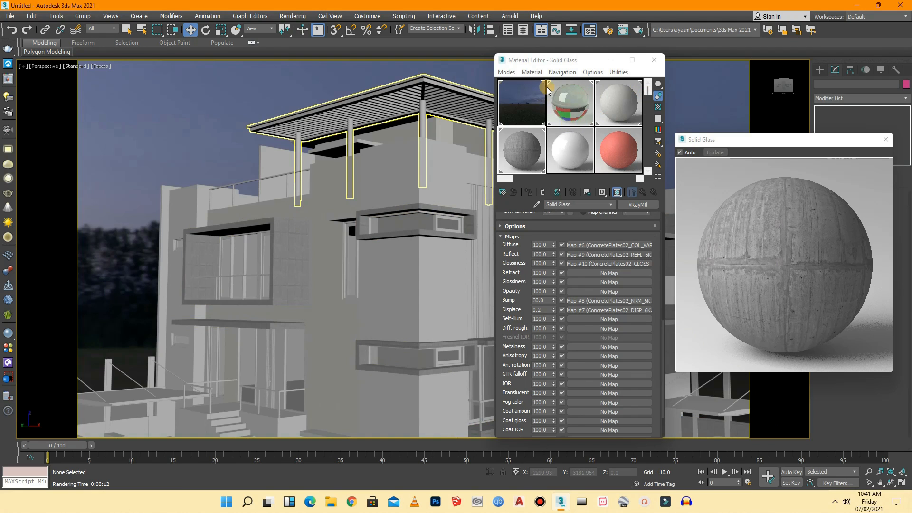
{"action": "left_click_drag", "start_coordinate": [546, 64], "coordinate": [273, 83]}
{"action": "left_click", "coordinate": [777, 95]}
{"action": "left_click_drag", "start_coordinate": [777, 95], "coordinate": [786, 98]}
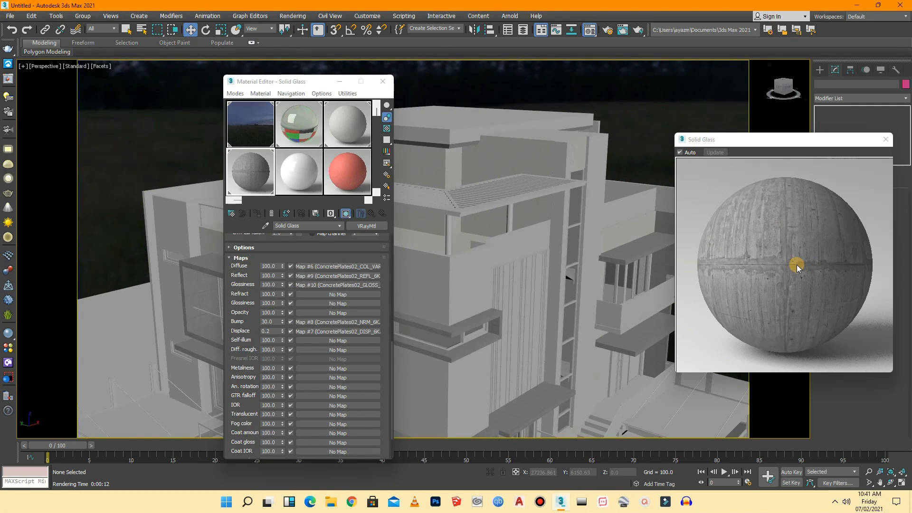
- Give the concrete material a grey reflect color and set its reflection glossiness to 0.91
{"action": "left_click", "coordinate": [331, 214]}
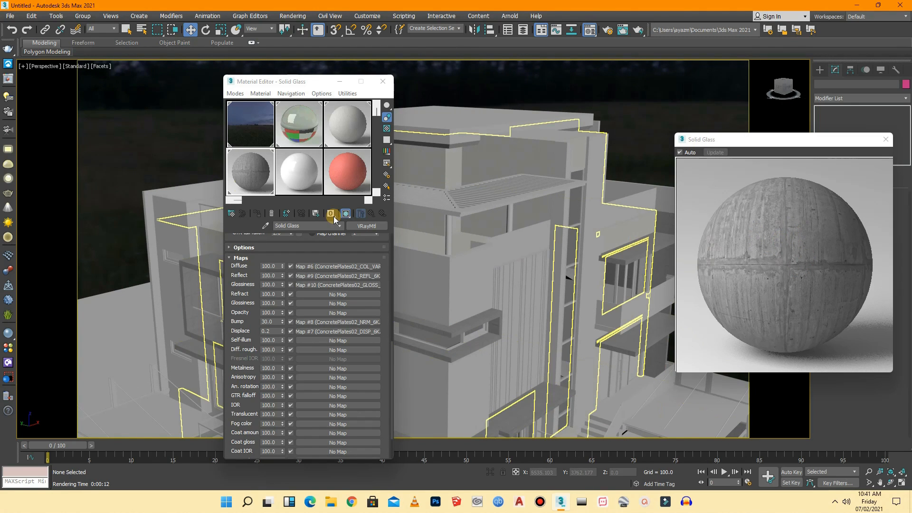
{"action": "left_click", "coordinate": [249, 173]}
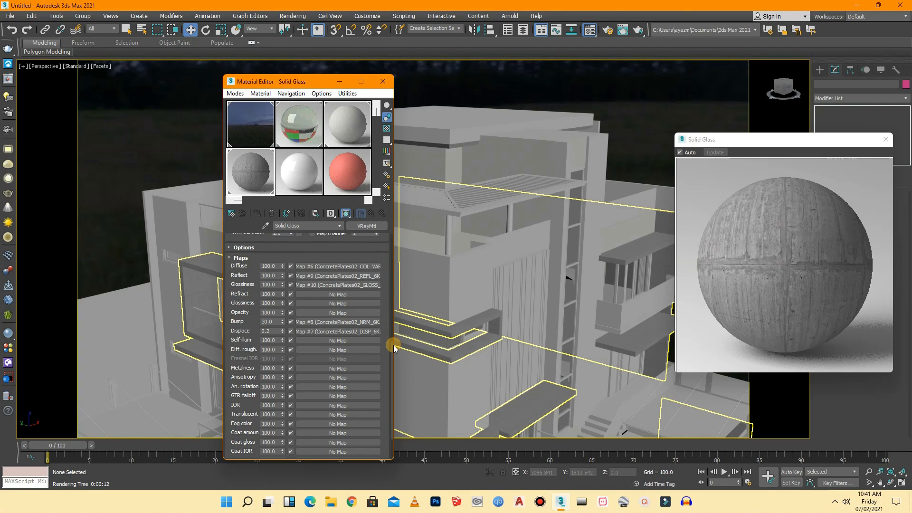
{"action": "left_click_drag", "start_coordinate": [393, 347], "coordinate": [375, 240]}
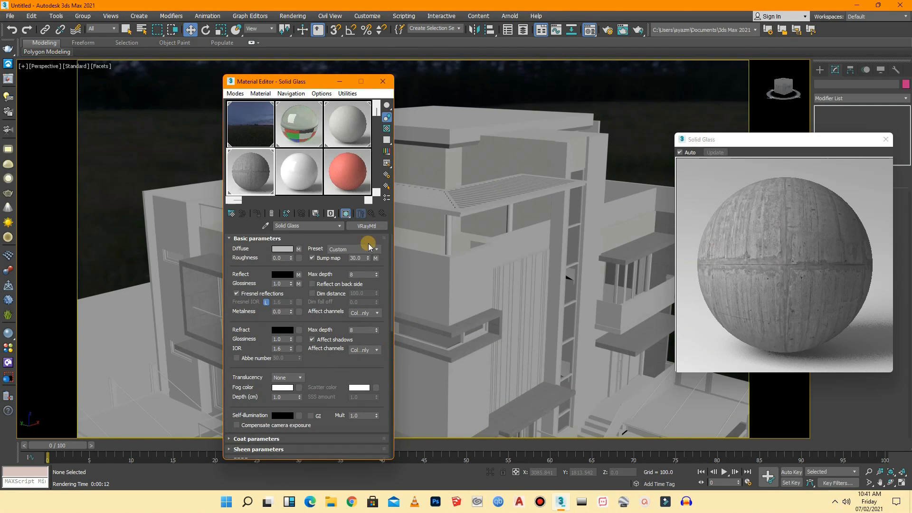
{"action": "left_click", "coordinate": [290, 278]}
{"action": "left_click_drag", "start_coordinate": [279, 38], "coordinate": [533, 77]}
{"action": "left_click", "coordinate": [600, 149]}
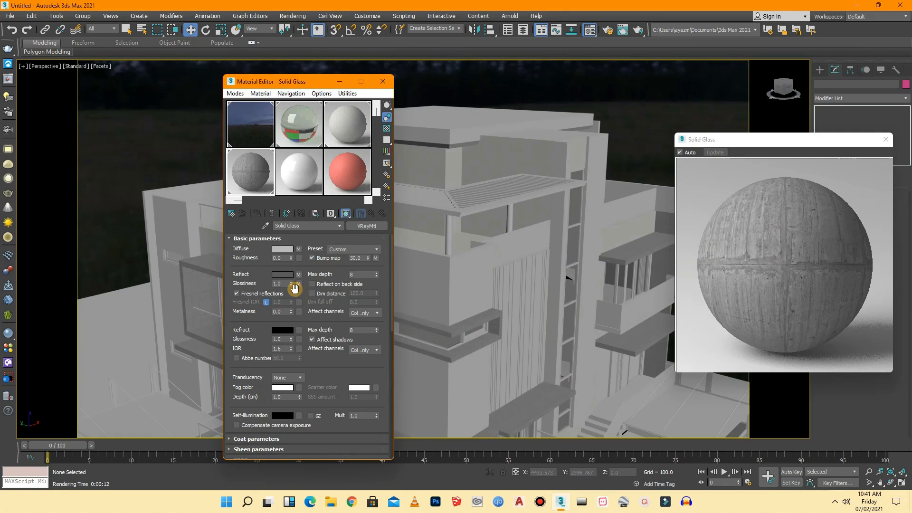
{"action": "left_click", "coordinate": [291, 286]}
- Set the concrete reflect map's output amount to 50 and return to the parent material
{"action": "left_click", "coordinate": [299, 275]}
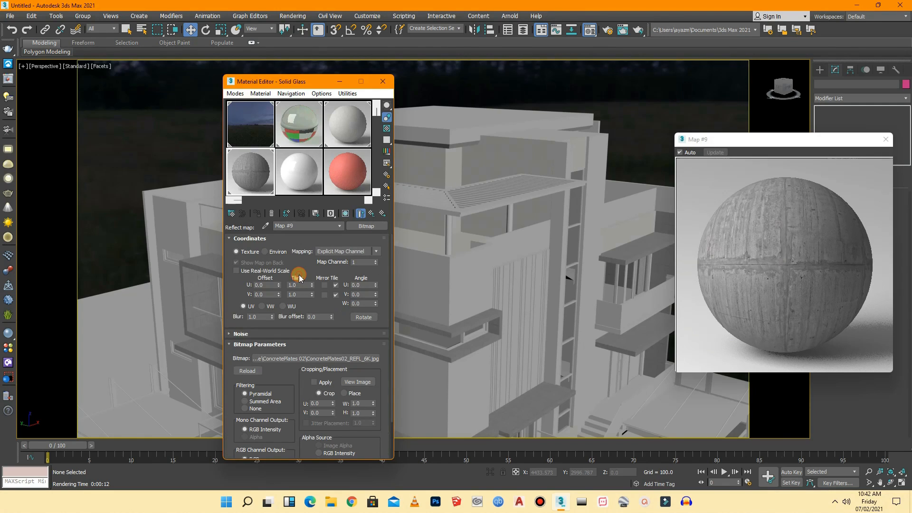
{"action": "left_click_drag", "start_coordinate": [389, 289], "coordinate": [389, 341]}
{"action": "left_click", "coordinate": [301, 453]}
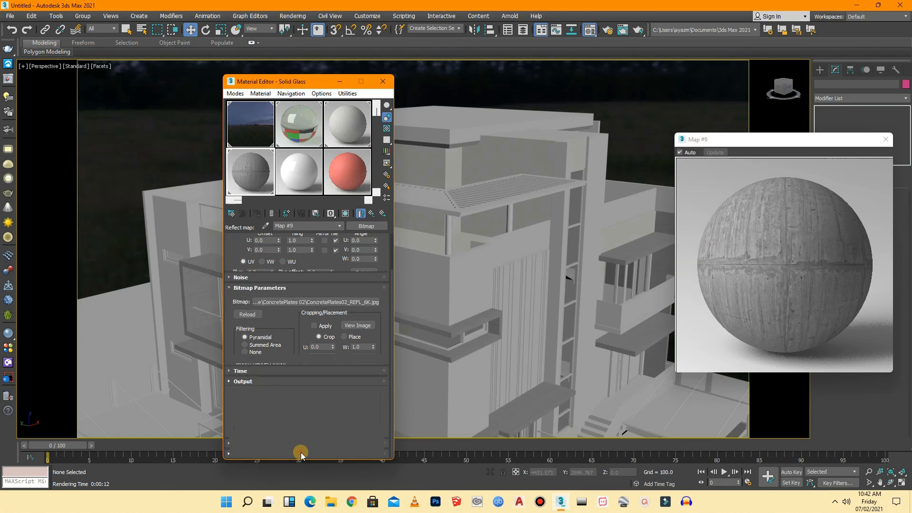
{"action": "double_click", "coordinate": [360, 252]}
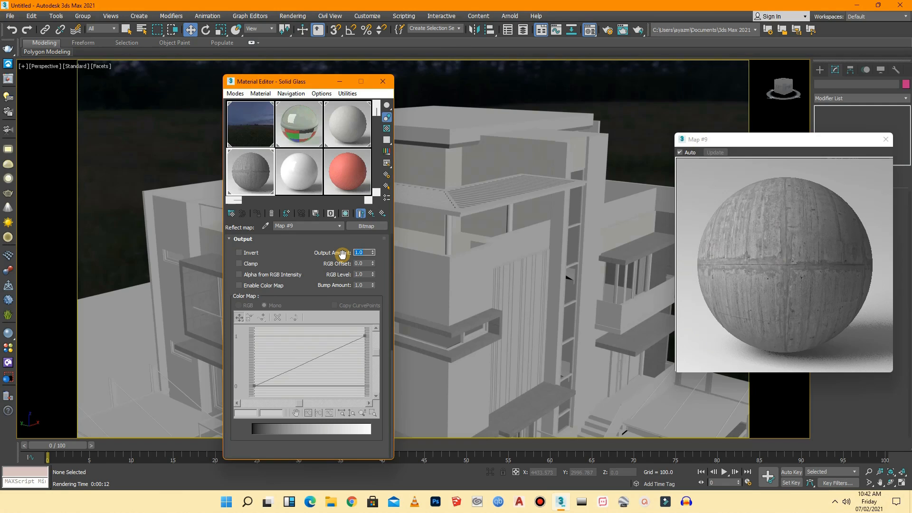
{"action": "type", "text": "50"}
{"action": "left_click", "coordinate": [335, 226]}
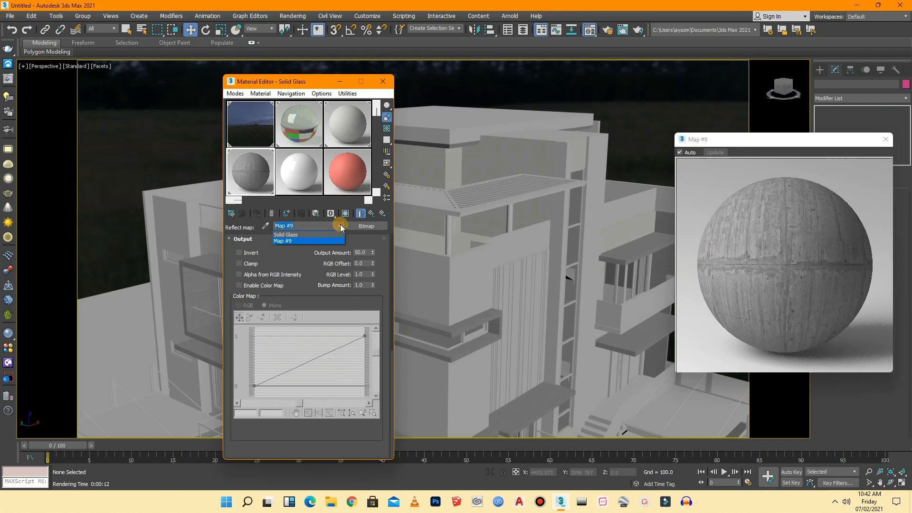
{"action": "left_click", "coordinate": [314, 235]}
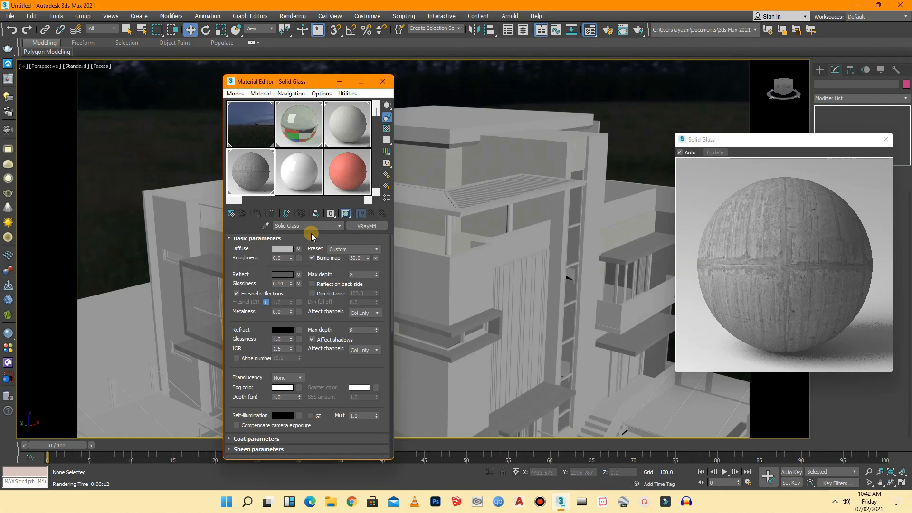
- Set the reflection glossiness map's output amount to 15 and close the enlarged material preview
{"action": "left_click", "coordinate": [299, 284]}
{"action": "scroll", "coordinate": [388, 315], "scroll_direction": "down", "scroll_amount": 5}
{"action": "left_click", "coordinate": [291, 451]}
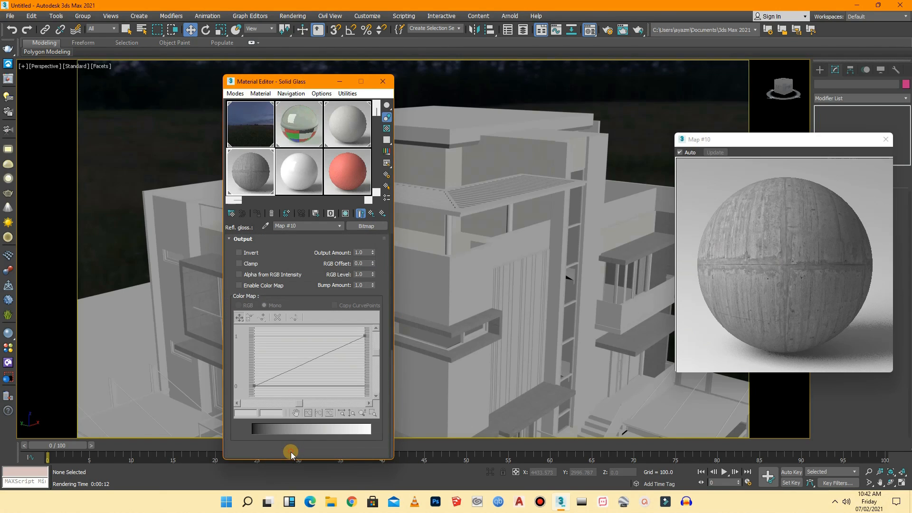
{"action": "left_click_drag", "start_coordinate": [364, 253], "coordinate": [349, 251]}
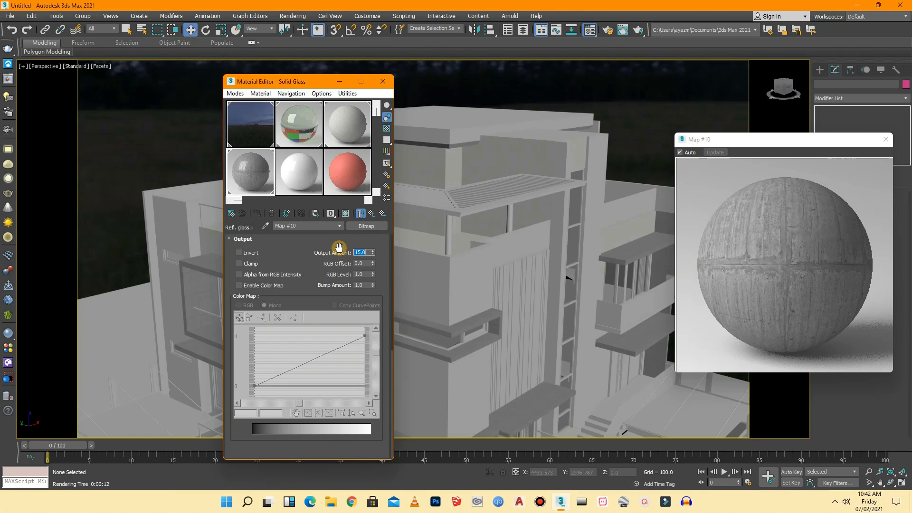
{"action": "left_click_drag", "start_coordinate": [769, 143], "coordinate": [741, 145]}
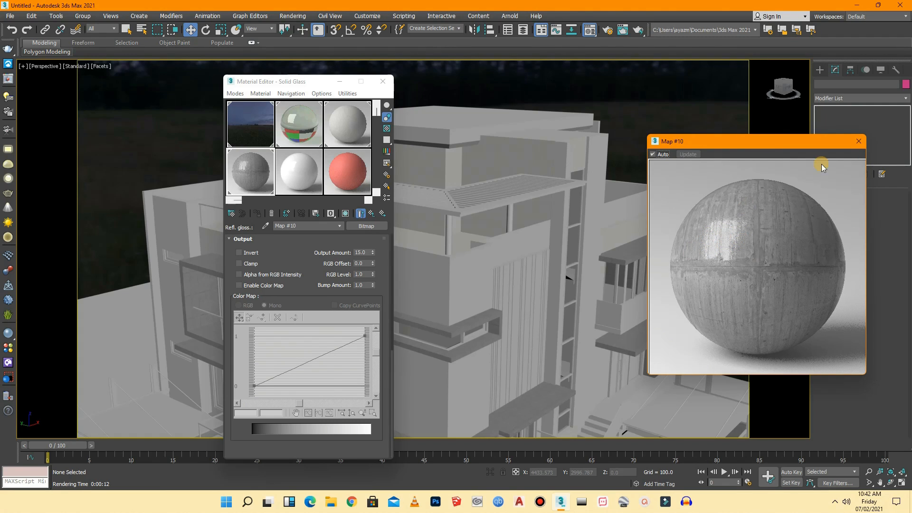
{"action": "left_click", "coordinate": [853, 144]}
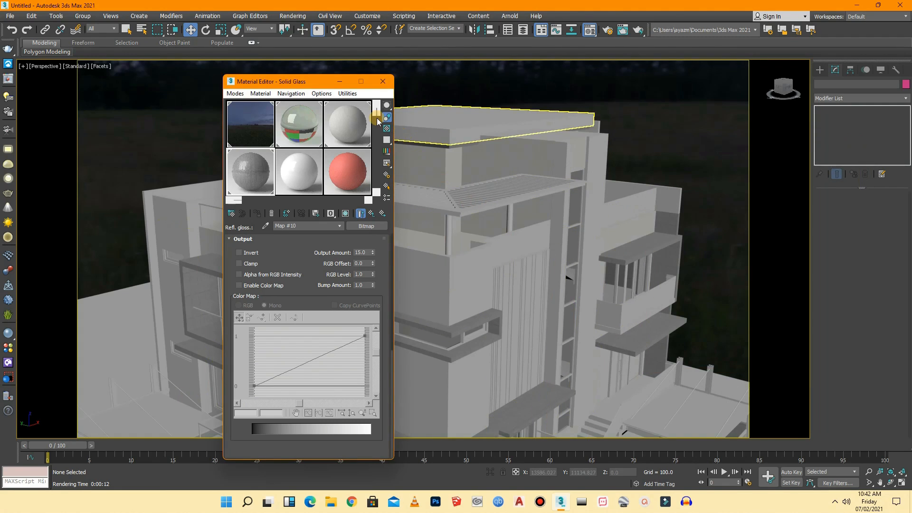
- Minimize the Material Editor, switch to the VRayCam001 view and render the building
{"action": "left_click_drag", "start_coordinate": [306, 85], "coordinate": [626, 75]}
{"action": "scroll", "coordinate": [255, 169], "scroll_direction": "down", "scroll_amount": 5}
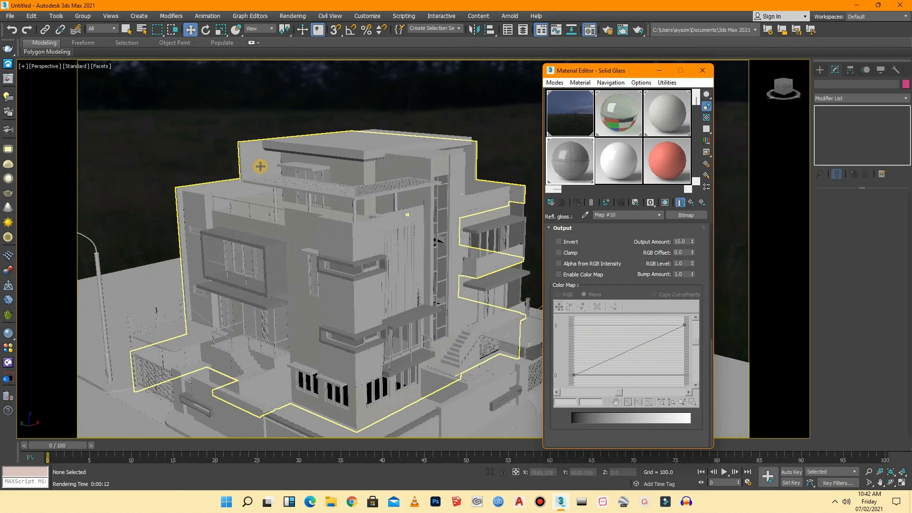
{"action": "left_click", "coordinate": [660, 69]}
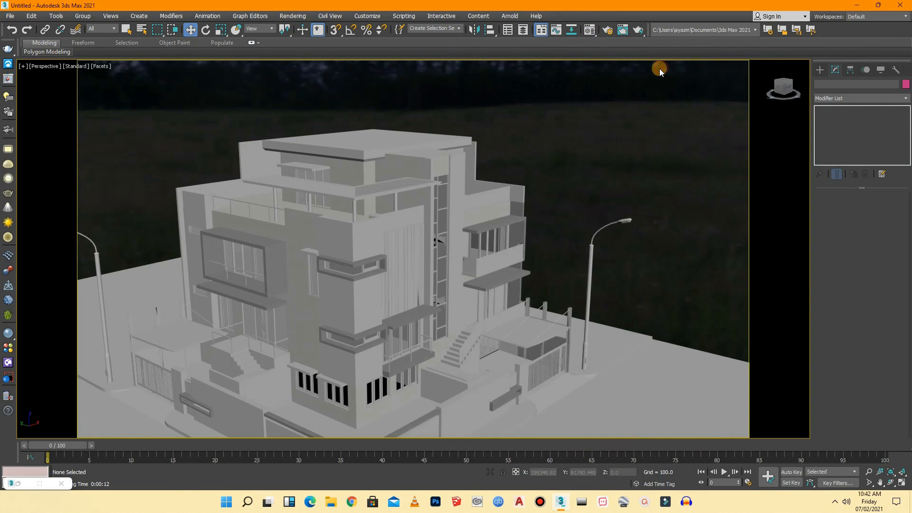
{"action": "left_click", "coordinate": [44, 65]}
{"action": "left_click", "coordinate": [85, 75]}
{"action": "left_click", "coordinate": [196, 80]}
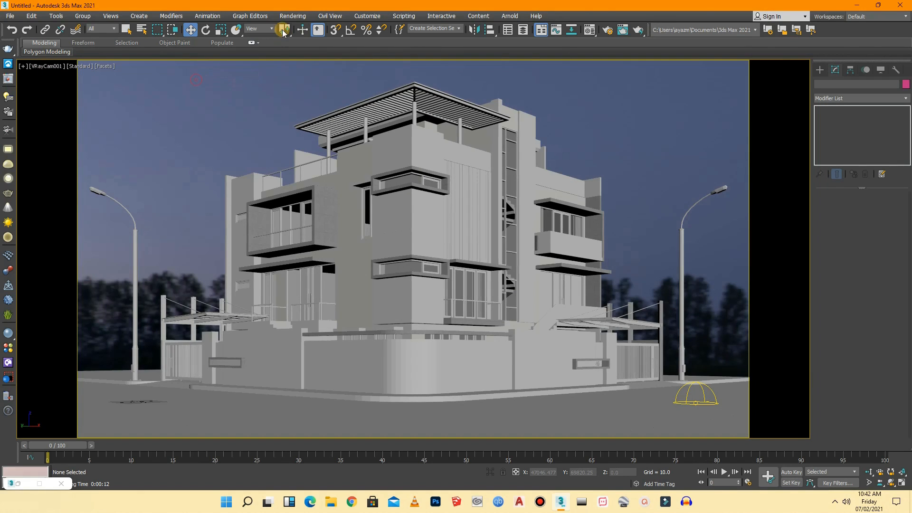
{"action": "left_click", "coordinate": [293, 15]}
{"action": "left_click", "coordinate": [305, 29]}
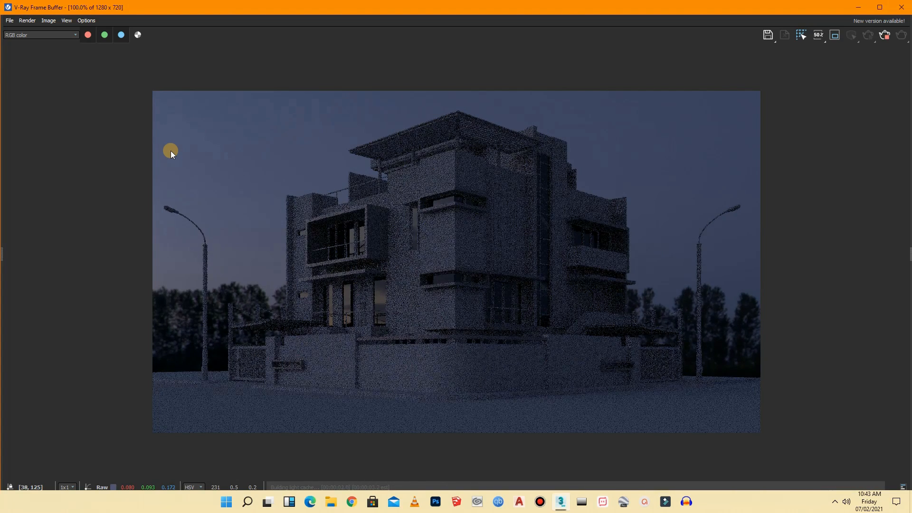
- Inspect the concrete balcony frame in the test render, then close the frame buffer and the rendering progress dialog
{"action": "scroll", "coordinate": [369, 226], "scroll_direction": "up", "scroll_amount": 2}
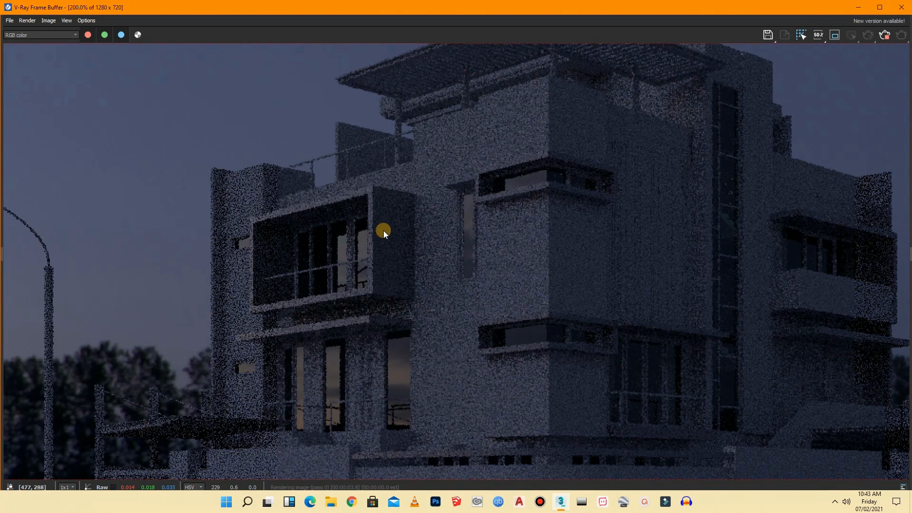
{"action": "scroll", "coordinate": [300, 244], "scroll_direction": "down", "scroll_amount": 2}
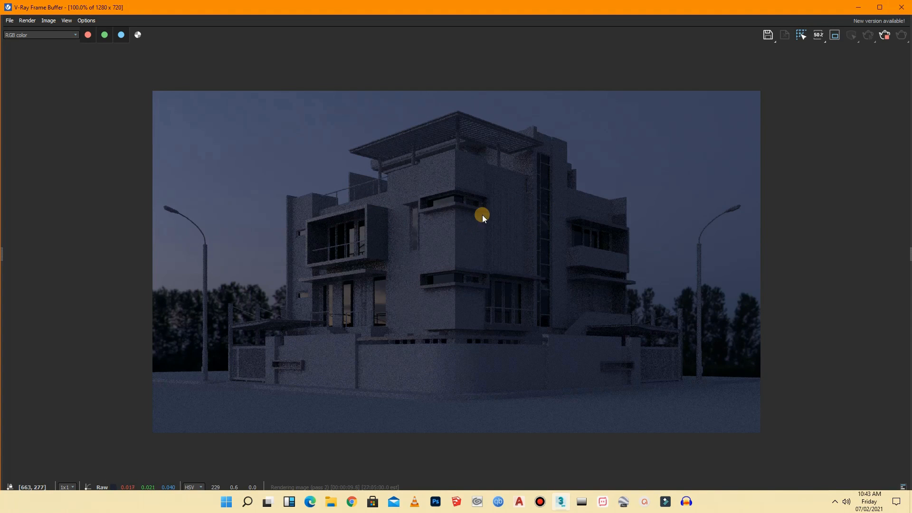
{"action": "left_click", "coordinate": [903, 8]}
{"action": "left_click", "coordinate": [586, 60]}
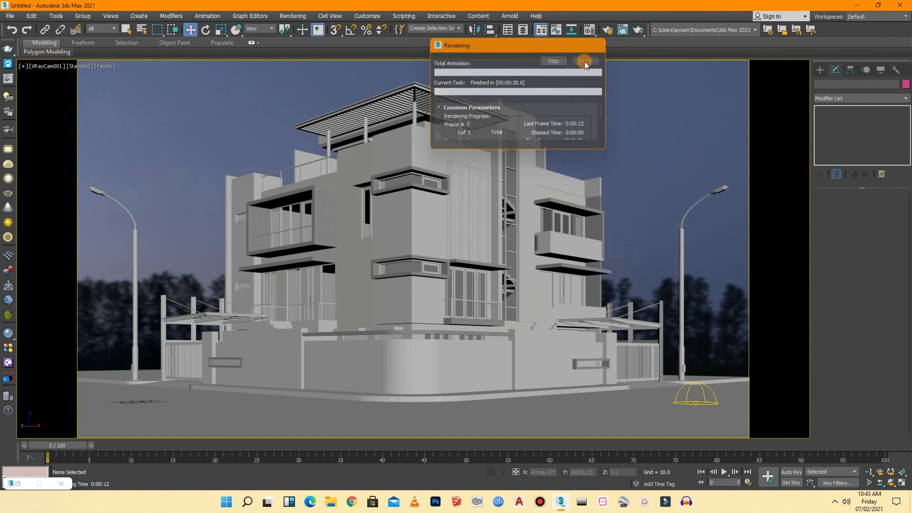
- In the perspective view, assign the glass material to the selected group of balcony railing, stair railing and entrance glazing panels
{"action": "left_click", "coordinate": [51, 66]}
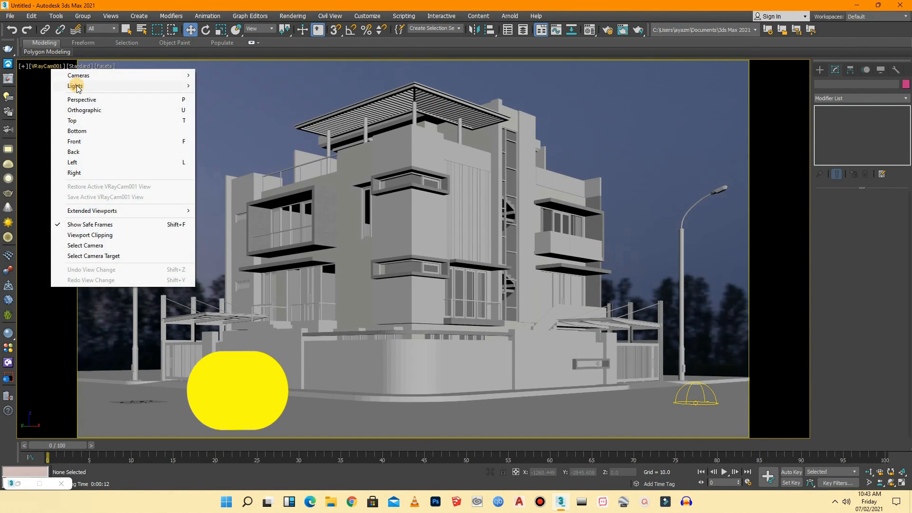
{"action": "left_click", "coordinate": [90, 99]}
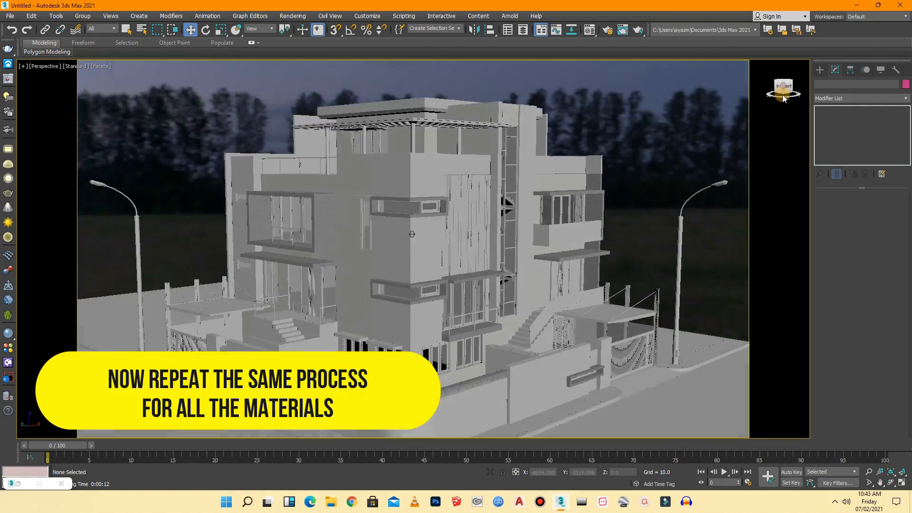
{"action": "left_click_drag", "start_coordinate": [782, 96], "coordinate": [757, 104]}
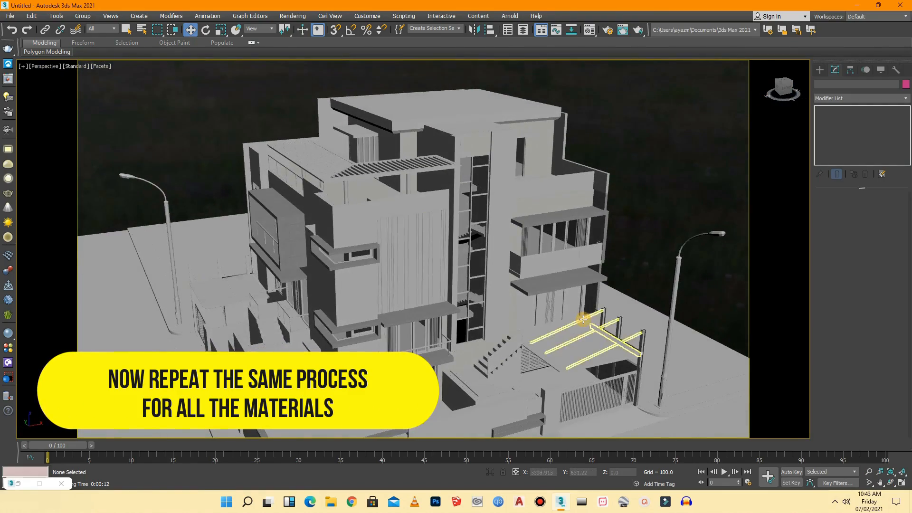
{"action": "scroll", "coordinate": [583, 319], "scroll_direction": "up", "scroll_amount": 10}
{"action": "left_click", "coordinate": [567, 267]}
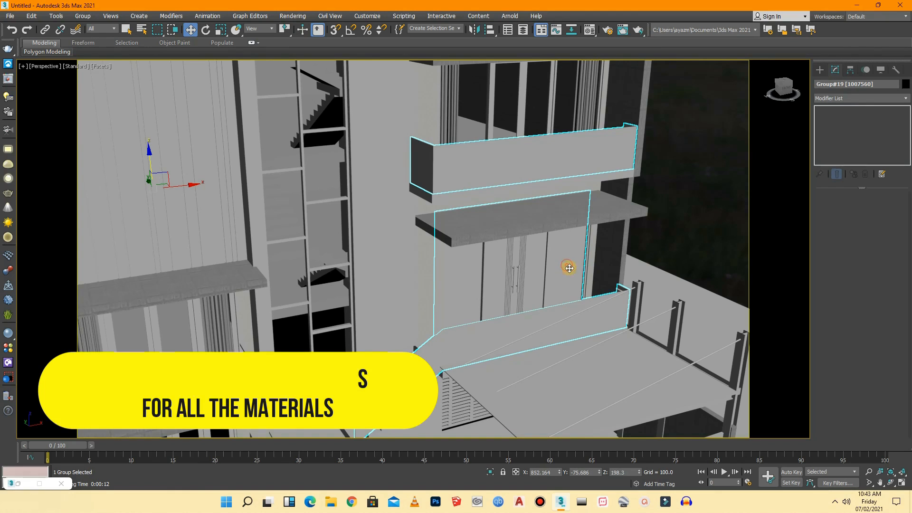
{"action": "key", "text": "m"}
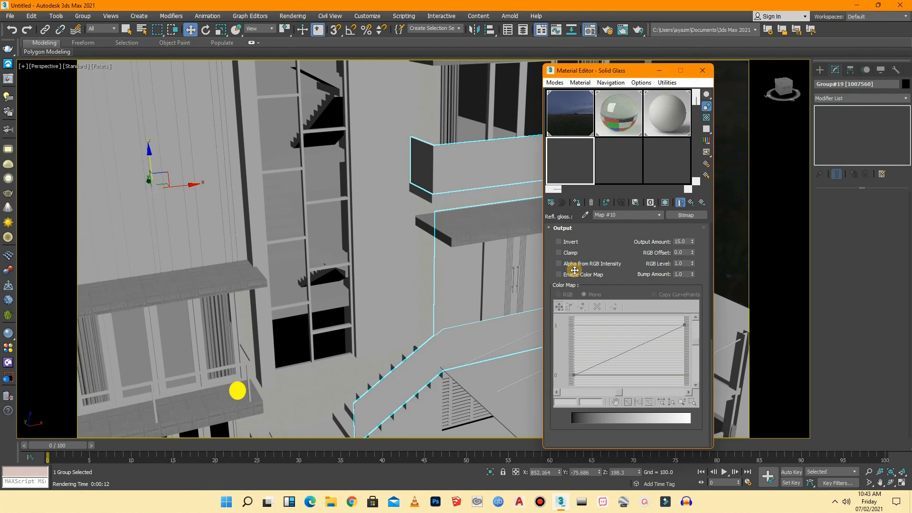
{"action": "left_click_drag", "start_coordinate": [626, 69], "coordinate": [192, 70]}
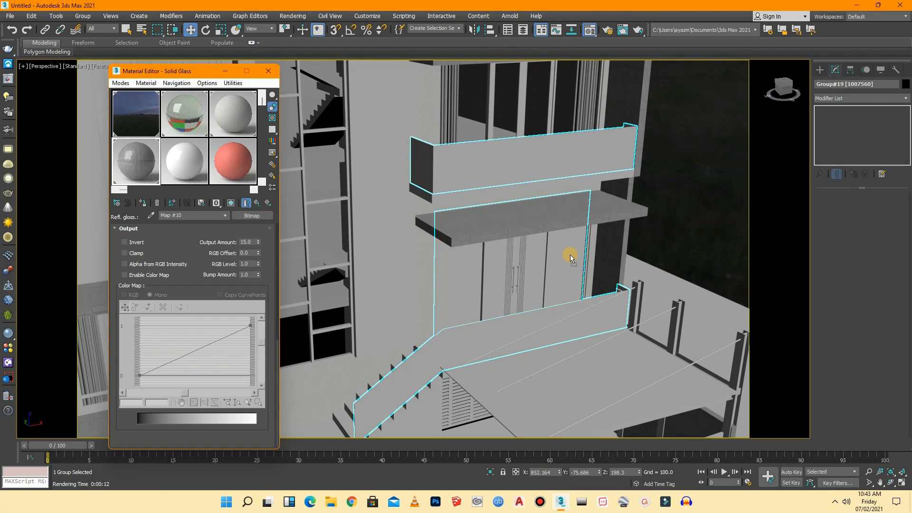
{"action": "left_click_drag", "start_coordinate": [571, 259], "coordinate": [571, 259]}
{"action": "left_click", "coordinate": [434, 269]}
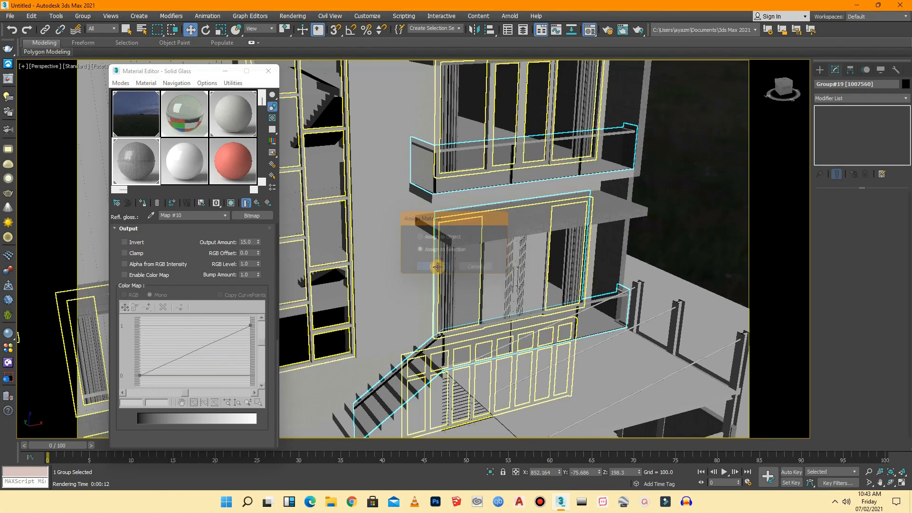
- Examine the window frames and glass panels around the side entrance and the balcony above it
{"action": "left_click", "coordinate": [539, 278]}
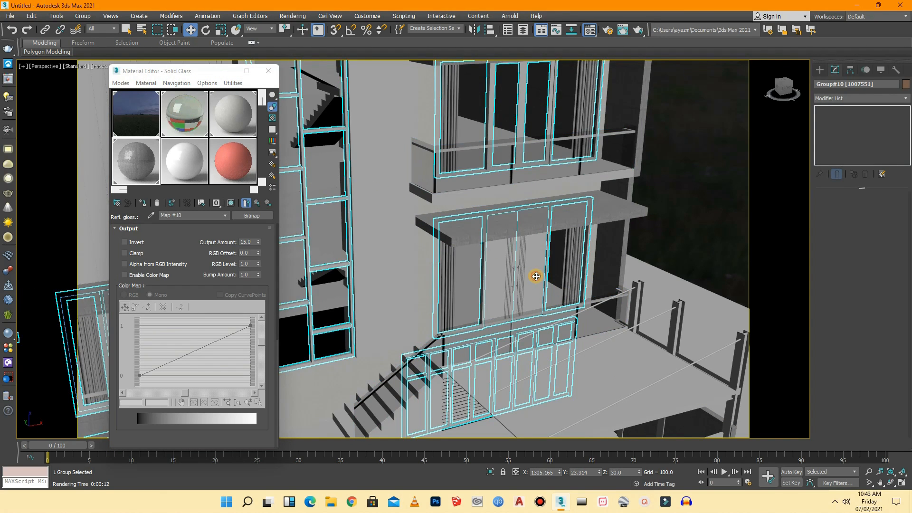
{"action": "left_click", "coordinate": [566, 279]}
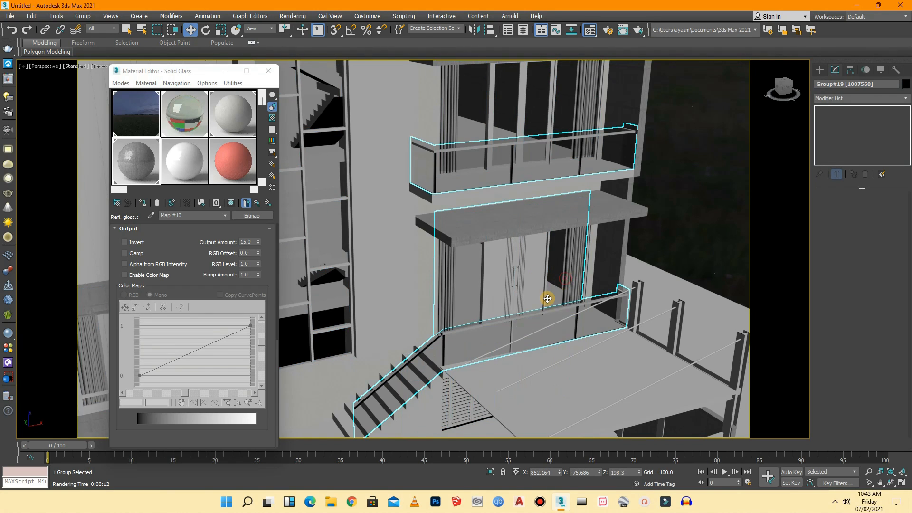
{"action": "scroll", "coordinate": [547, 298], "scroll_direction": "up", "scroll_amount": 5}
{"action": "scroll", "coordinate": [607, 270], "scroll_direction": "down", "scroll_amount": 4}
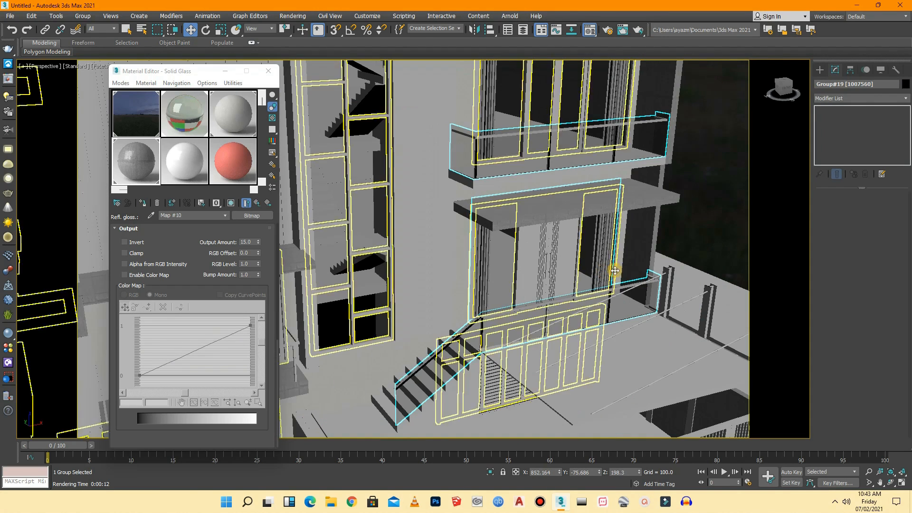
{"action": "scroll", "coordinate": [652, 265], "scroll_direction": "down", "scroll_amount": 2}
{"action": "scroll", "coordinate": [617, 157], "scroll_direction": "up", "scroll_amount": 5}
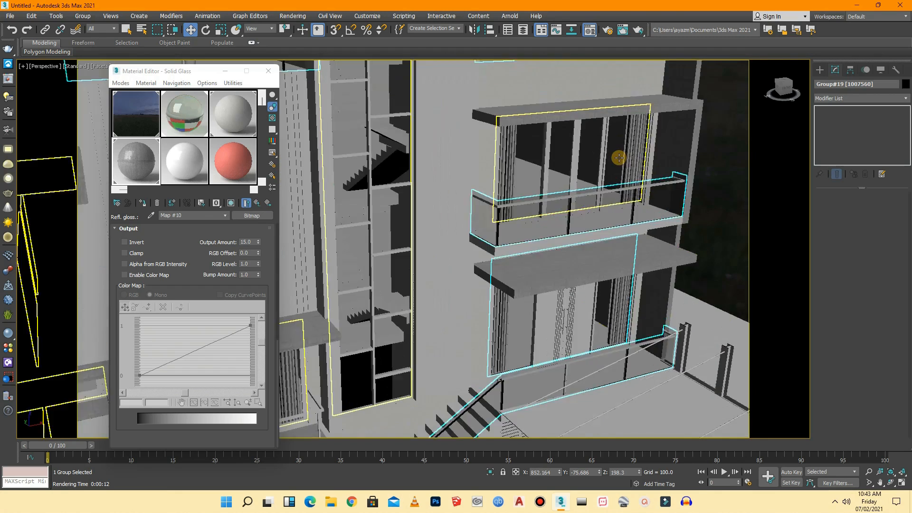
- Assign the Solid Glass material to the flat canopy panels above the side gate, applying it to the whole selection
{"action": "scroll", "coordinate": [468, 208], "scroll_direction": "up", "scroll_amount": 3}
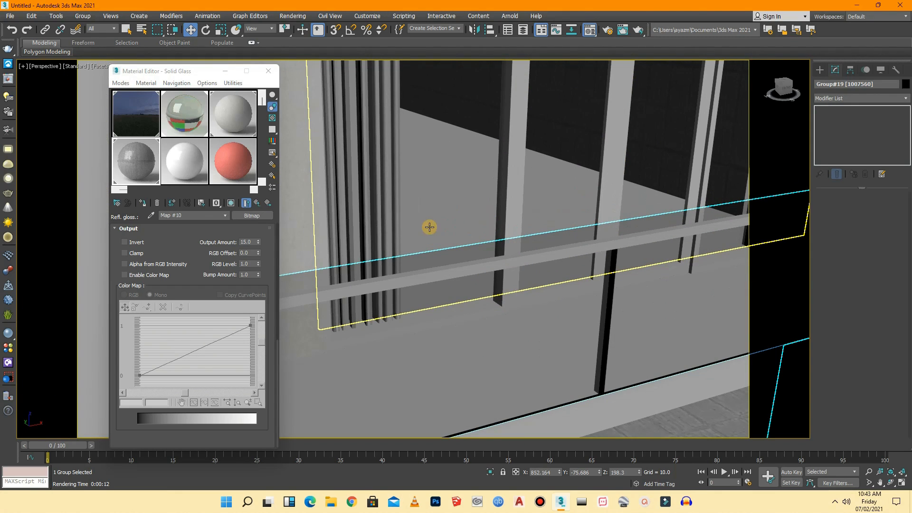
{"action": "scroll", "coordinate": [545, 280], "scroll_direction": "down", "scroll_amount": 6}
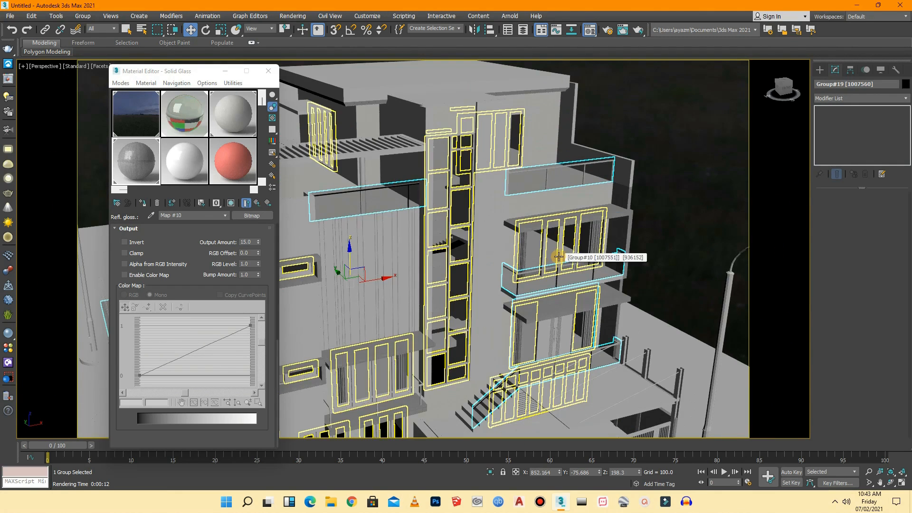
{"action": "left_click", "coordinate": [668, 144]}
{"action": "scroll", "coordinate": [669, 134], "scroll_direction": "down", "scroll_amount": 5}
{"action": "scroll", "coordinate": [627, 257], "scroll_direction": "up", "scroll_amount": 6}
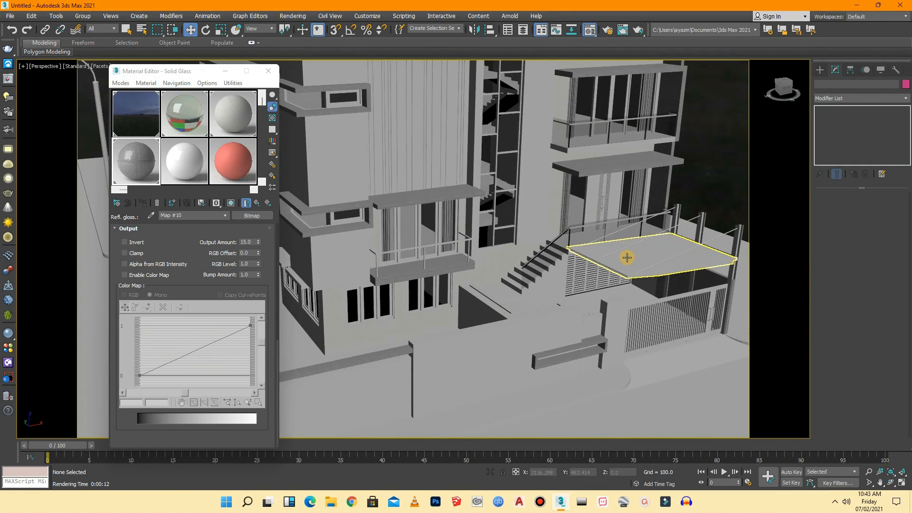
{"action": "left_click", "coordinate": [627, 257]}
{"action": "left_click_drag", "start_coordinate": [192, 115], "coordinate": [635, 261]}
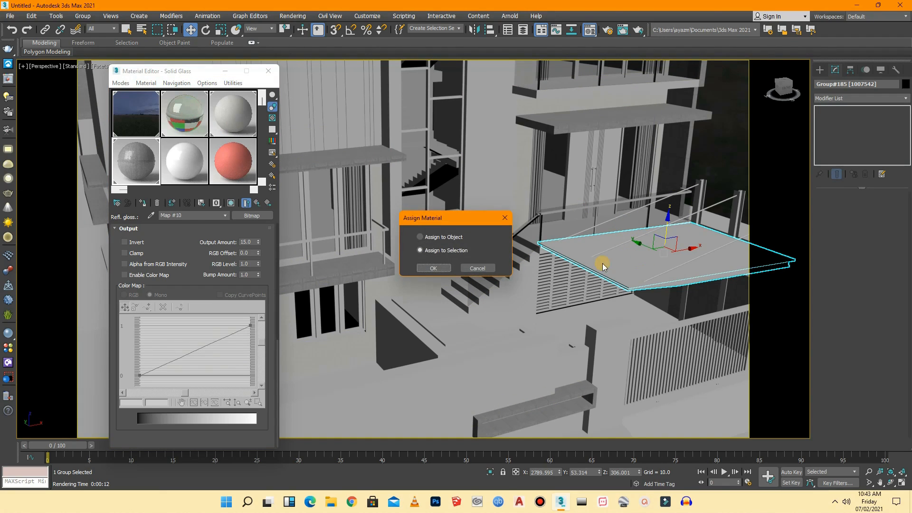
{"action": "left_click", "coordinate": [434, 269]}
{"action": "scroll", "coordinate": [689, 309], "scroll_direction": "down", "scroll_amount": 6}
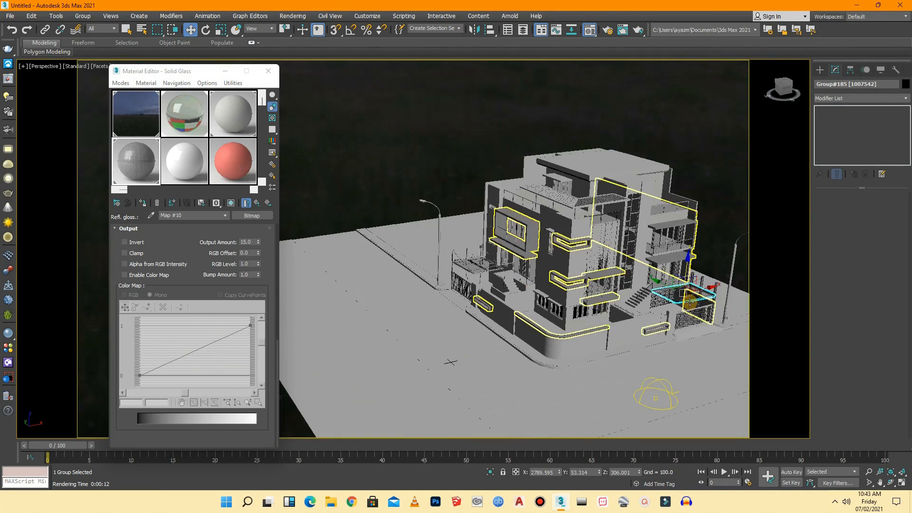
{"action": "scroll", "coordinate": [435, 289], "scroll_direction": "up", "scroll_amount": 5}
{"action": "scroll", "coordinate": [435, 289], "scroll_direction": "up", "scroll_amount": 3}
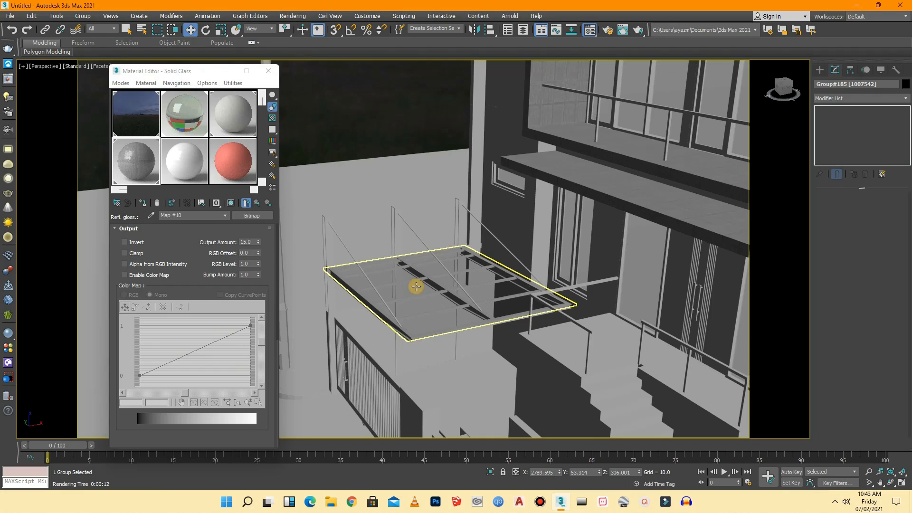
{"action": "scroll", "coordinate": [414, 280], "scroll_direction": "down", "scroll_amount": 4}
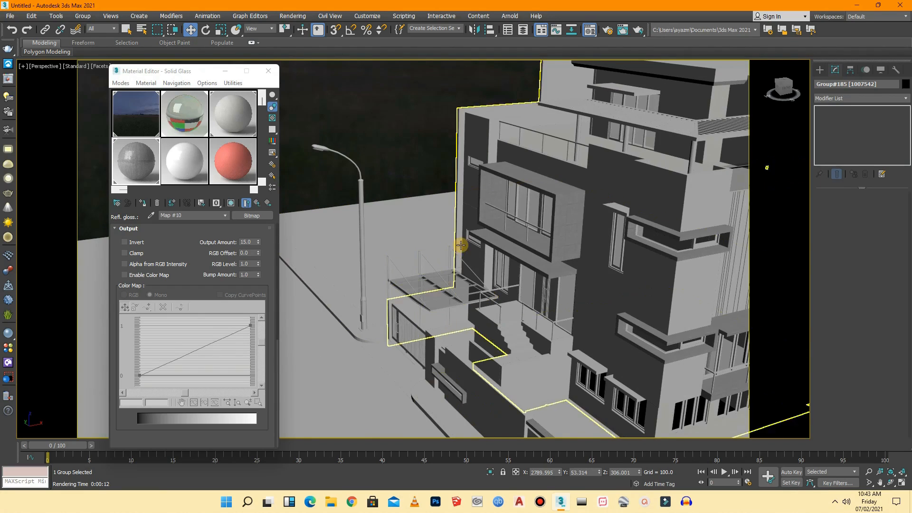
- For the Ceramic sample slot, open the Metal material library from the V-Ray Material Library folder in the material browser
{"action": "left_click_drag", "start_coordinate": [784, 91], "coordinate": [20, 96]}
{"action": "left_click", "coordinate": [179, 164]}
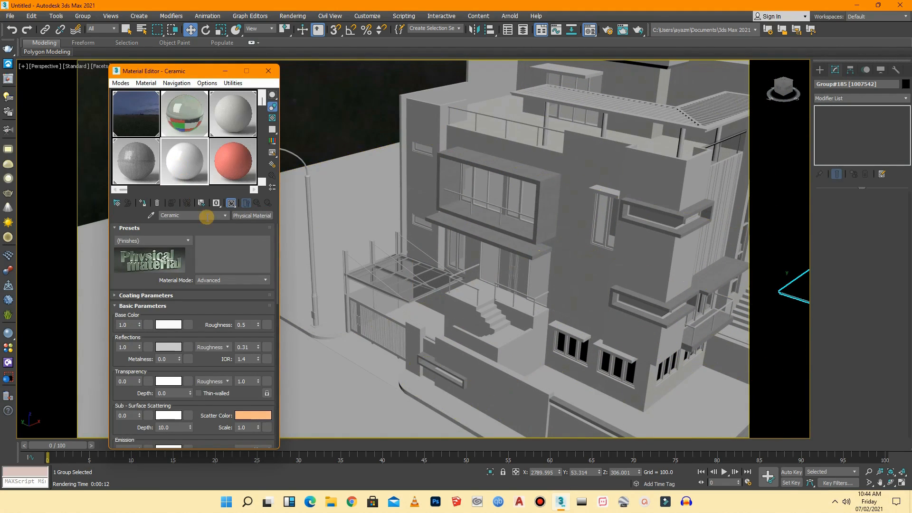
{"action": "left_click", "coordinate": [243, 216]}
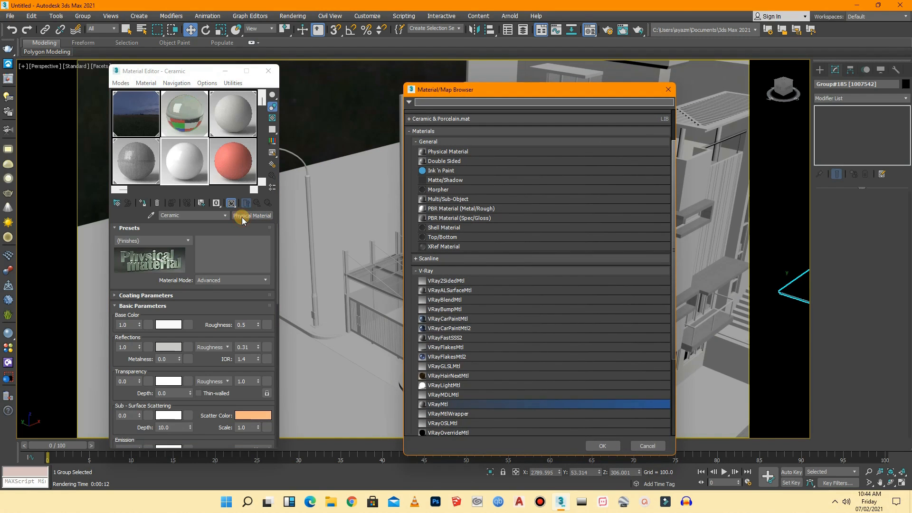
{"action": "left_click", "coordinate": [409, 102]}
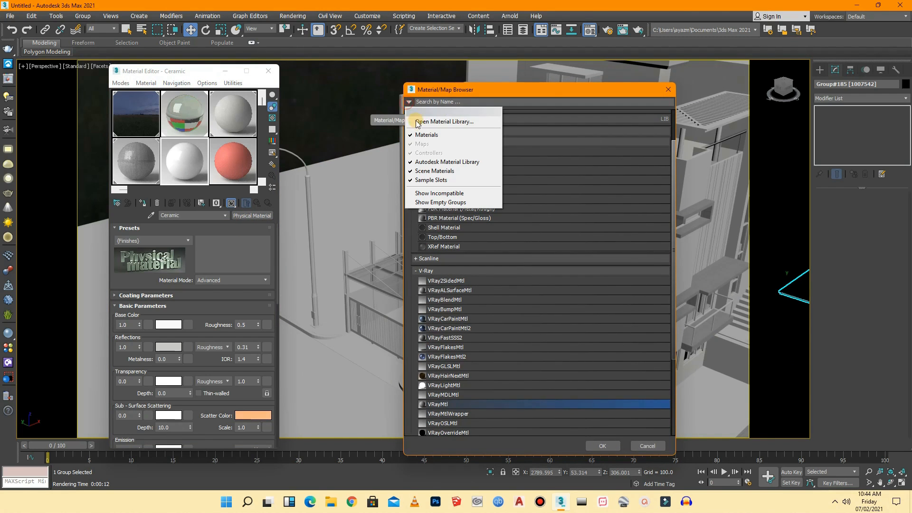
{"action": "left_click", "coordinate": [418, 122]}
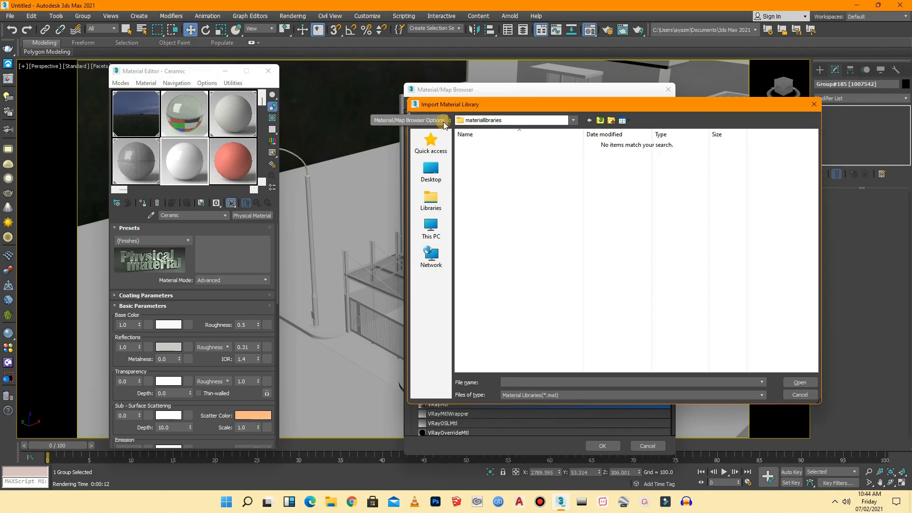
{"action": "left_click", "coordinate": [600, 121]}
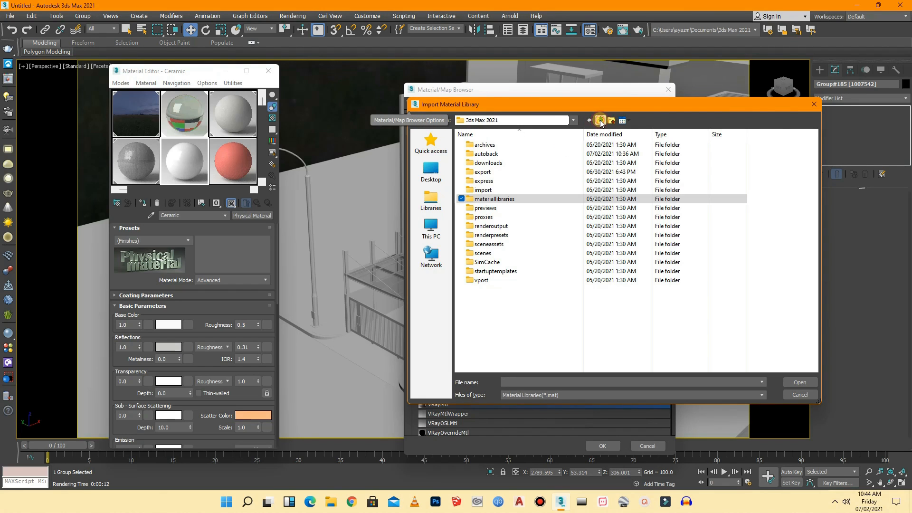
{"action": "left_click", "coordinate": [600, 121]}
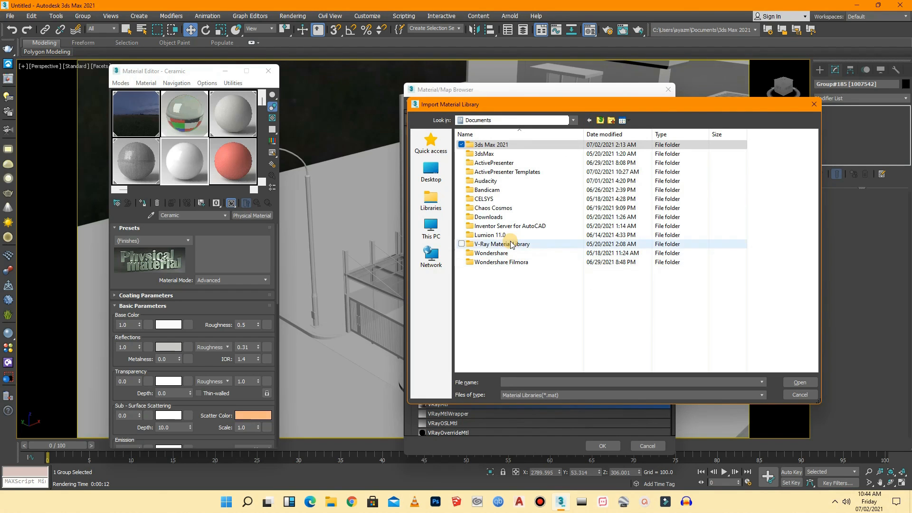
{"action": "left_click", "coordinate": [511, 244]}
{"action": "double_click", "coordinate": [511, 244]}
{"action": "scroll", "coordinate": [509, 243], "scroll_direction": "down", "scroll_amount": 2}
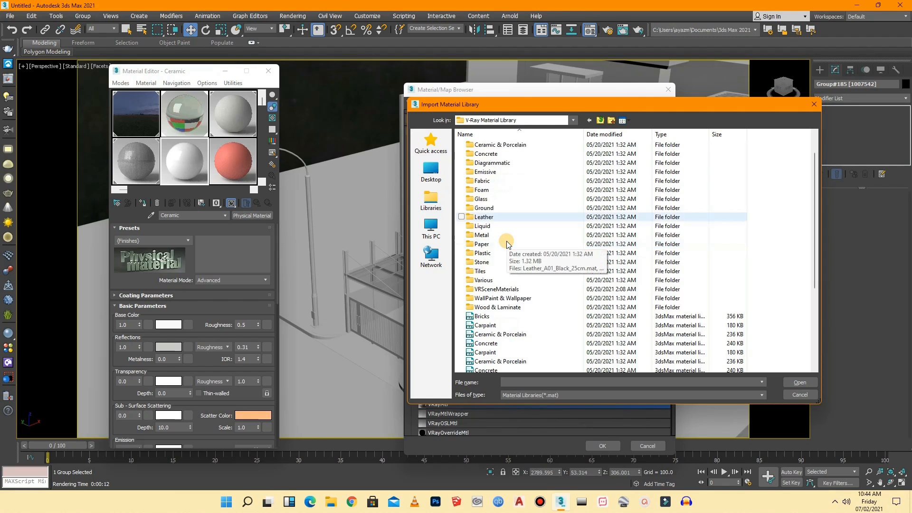
{"action": "scroll", "coordinate": [507, 244], "scroll_direction": "down", "scroll_amount": 2}
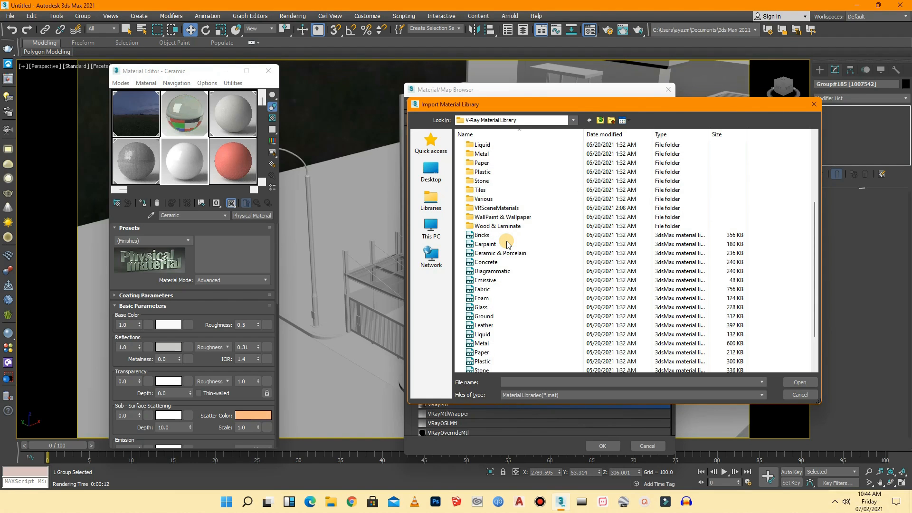
{"action": "scroll", "coordinate": [497, 335], "scroll_direction": "down", "scroll_amount": 2}
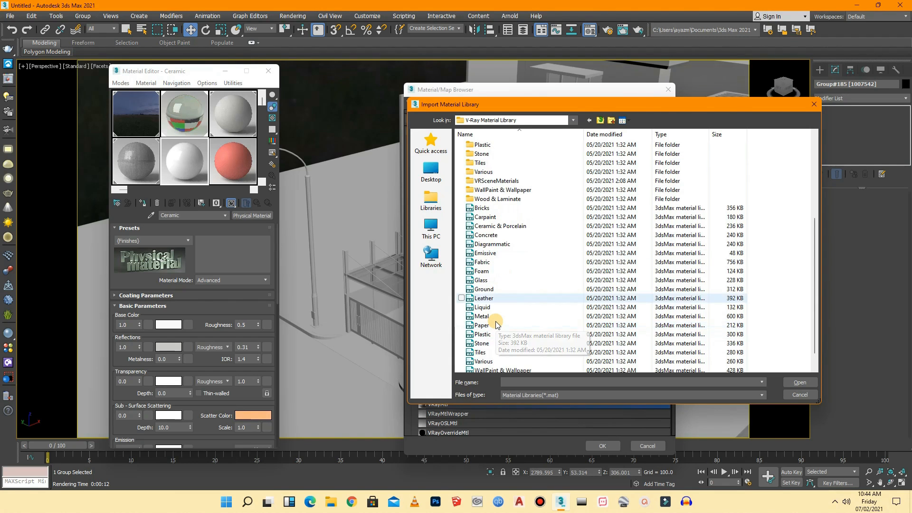
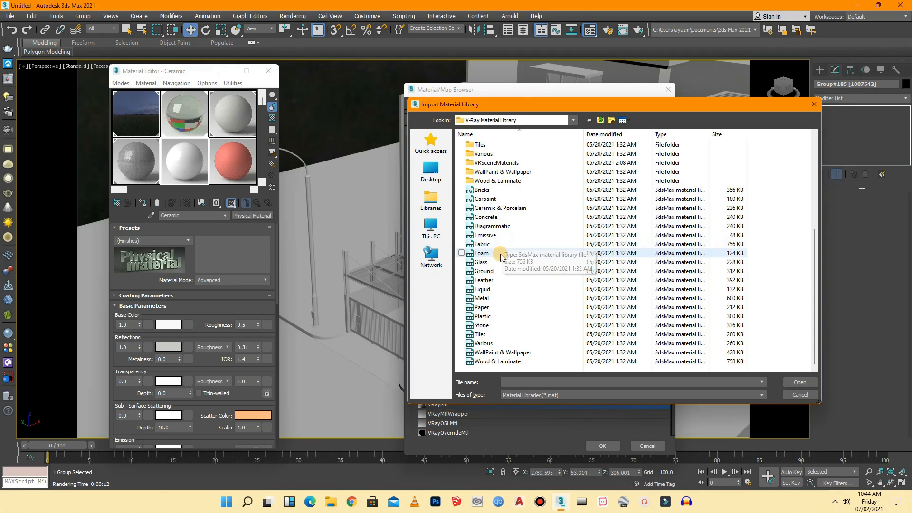
{"action": "double_click", "coordinate": [493, 300]}
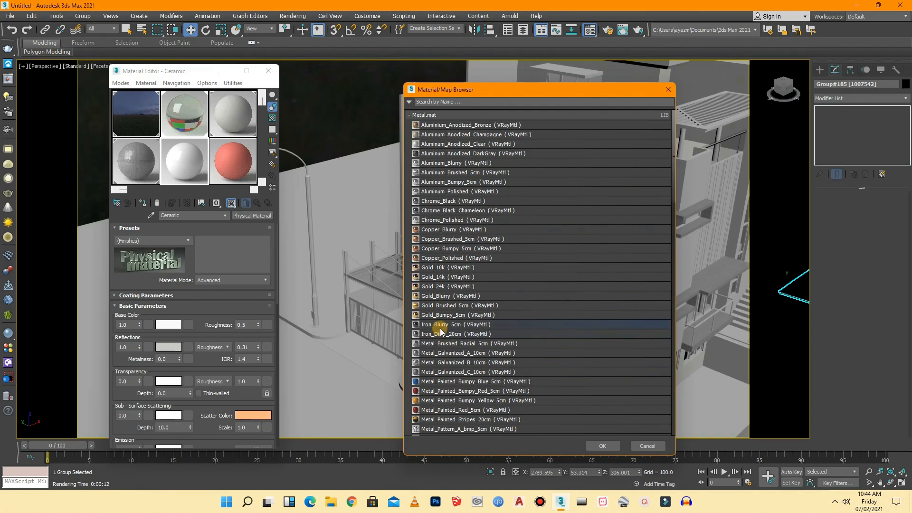
- Replace the Ceramic material with Metal_Brushed_Radial_5cm from the Metal library
{"action": "scroll", "coordinate": [447, 376], "scroll_direction": "down", "scroll_amount": 1}
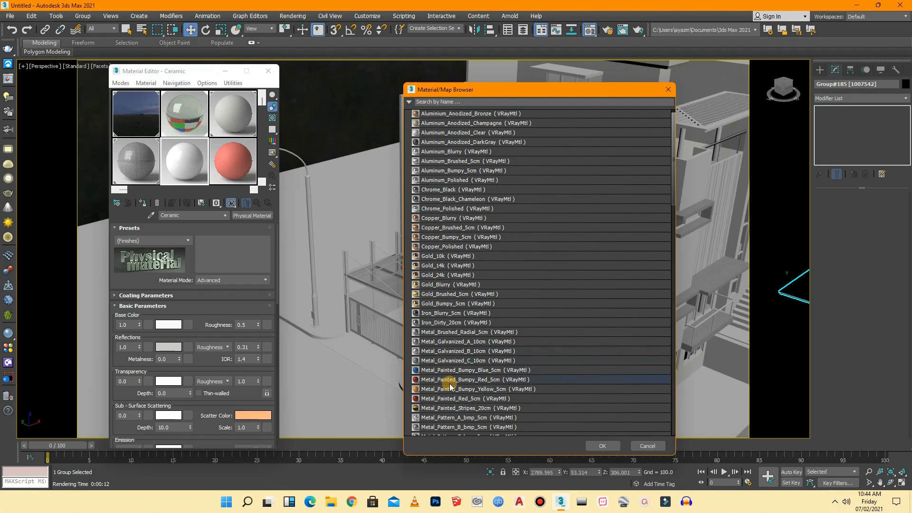
{"action": "scroll", "coordinate": [448, 370], "scroll_direction": "down", "scroll_amount": 4}
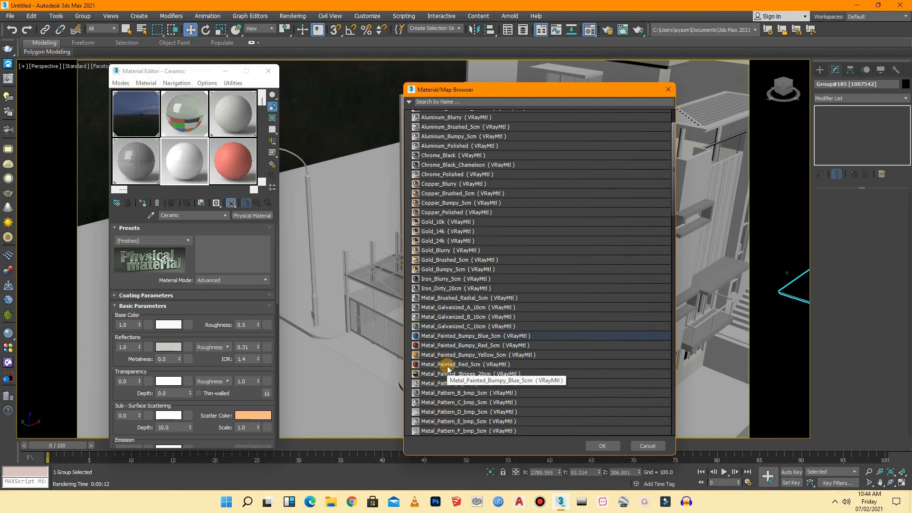
{"action": "scroll", "coordinate": [449, 370], "scroll_direction": "down", "scroll_amount": 1}
{"action": "scroll", "coordinate": [448, 371], "scroll_direction": "down", "scroll_amount": 7}
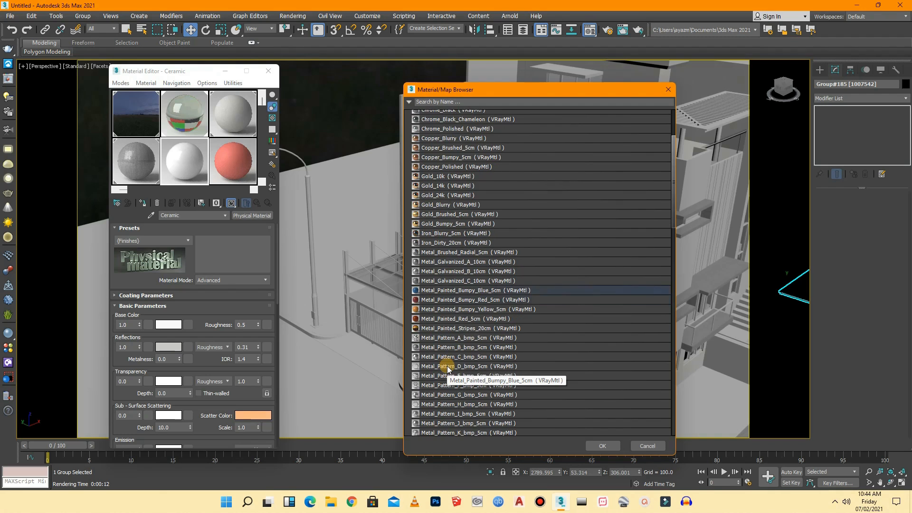
{"action": "scroll", "coordinate": [448, 370], "scroll_direction": "down", "scroll_amount": 8}
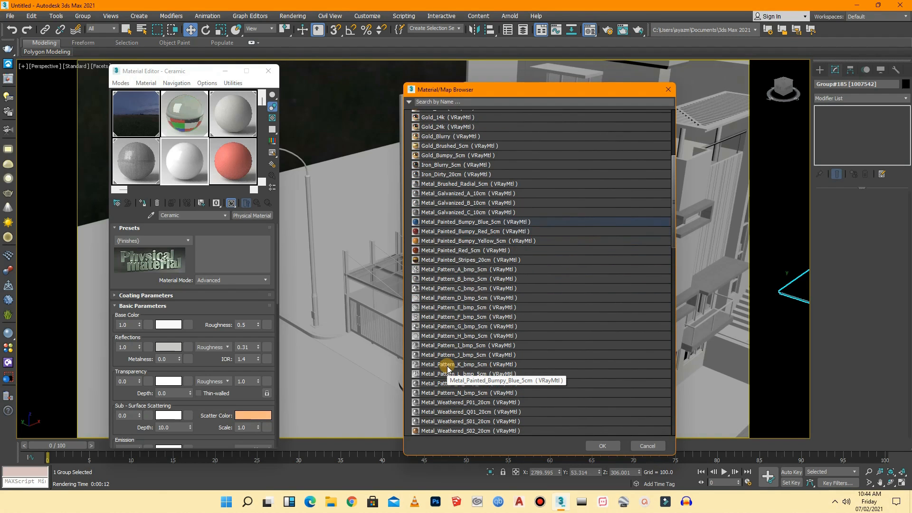
{"action": "scroll", "coordinate": [448, 371], "scroll_direction": "down", "scroll_amount": 14}
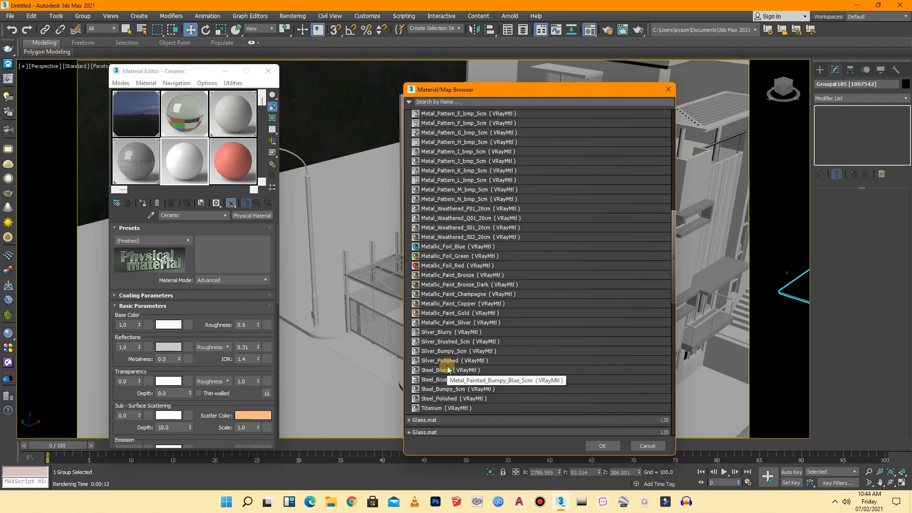
{"action": "left_click", "coordinate": [436, 407]}
{"action": "scroll", "coordinate": [436, 378], "scroll_direction": "up", "scroll_amount": 2}
{"action": "scroll", "coordinate": [437, 380], "scroll_direction": "up", "scroll_amount": 5}
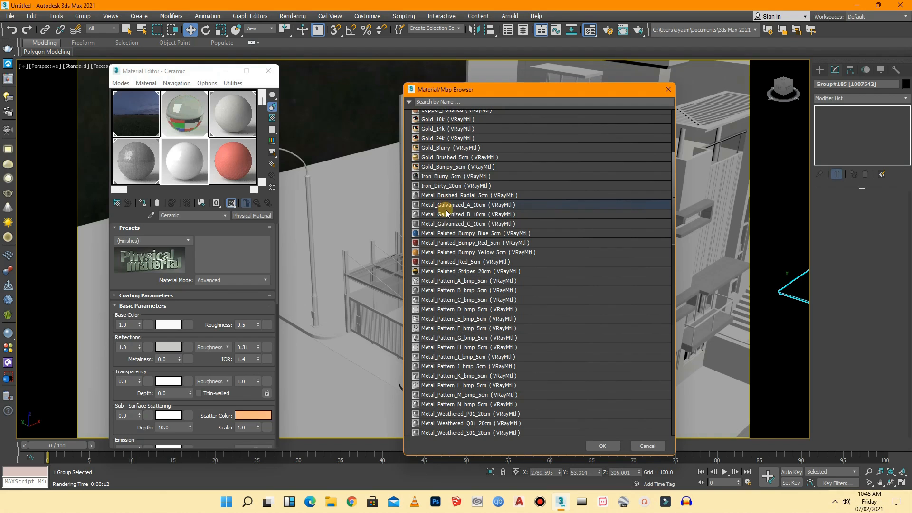
{"action": "double_click", "coordinate": [432, 195]}
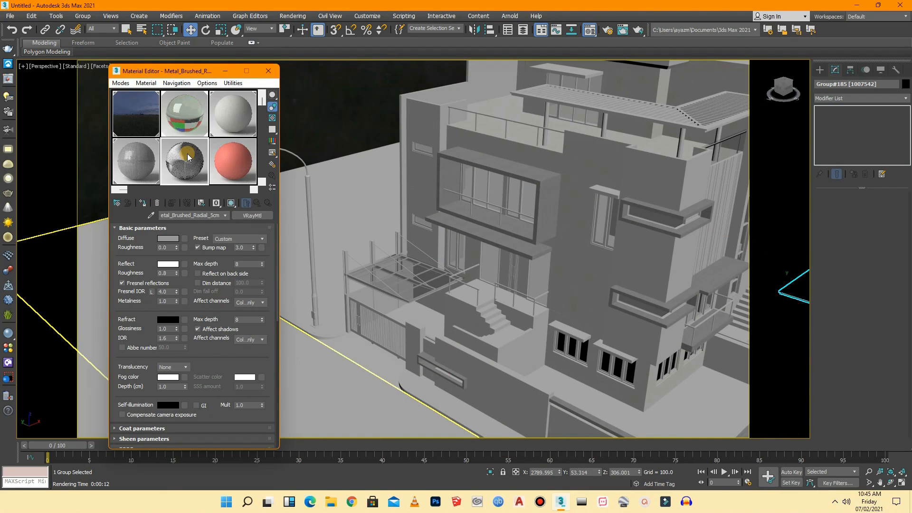
- Assign the brushed radial metal to the selected group of balcony railings, gates and canopy supports, and toggle its shaded display in the viewport
{"action": "scroll", "coordinate": [489, 204], "scroll_direction": "up", "scroll_amount": 10}
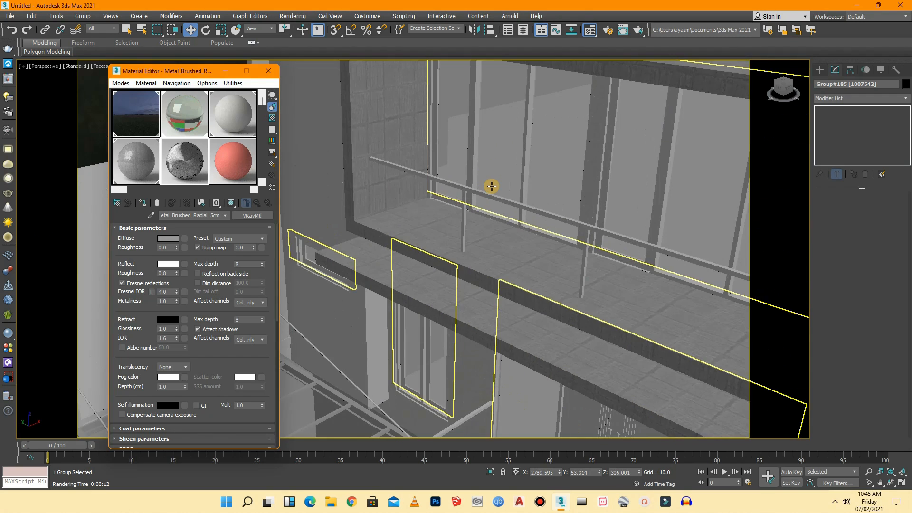
{"action": "left_click", "coordinate": [485, 201]}
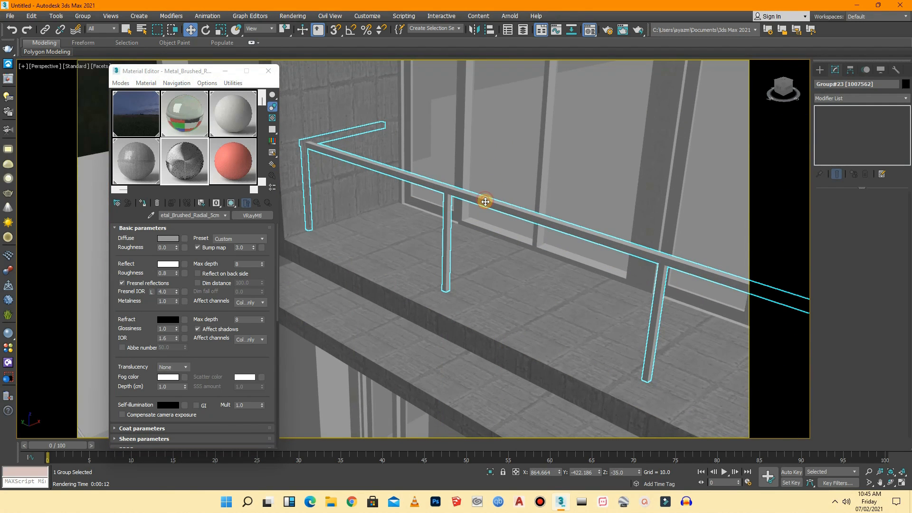
{"action": "left_click_drag", "start_coordinate": [199, 163], "coordinate": [455, 192]}
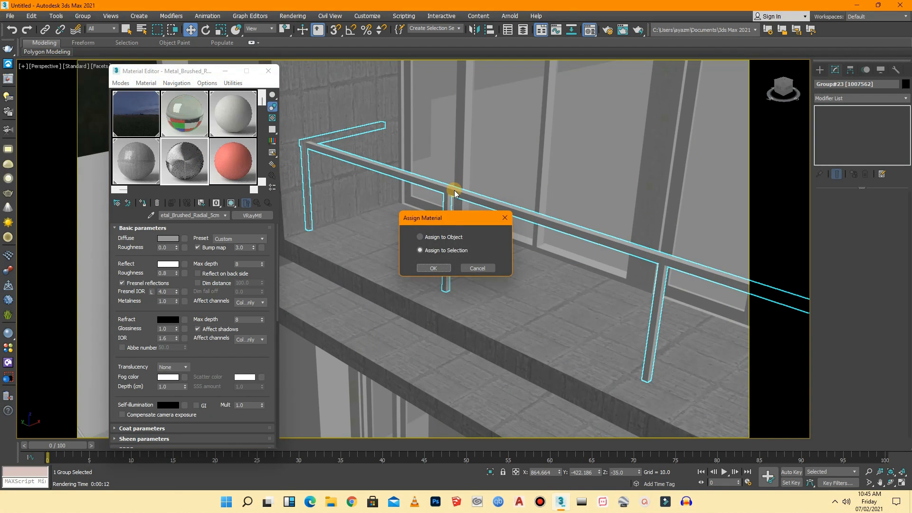
{"action": "left_click", "coordinate": [438, 269]}
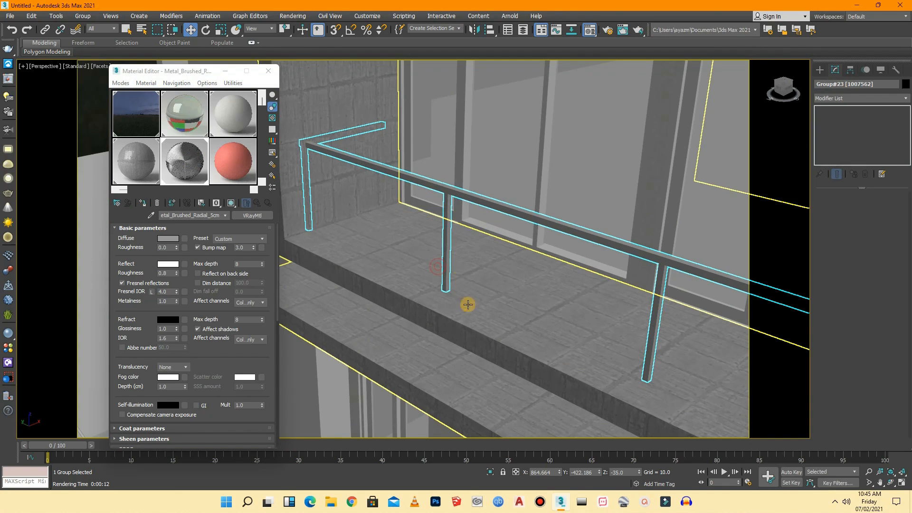
{"action": "left_click", "coordinate": [232, 203]}
{"action": "scroll", "coordinate": [411, 225], "scroll_direction": "down", "scroll_amount": 10}
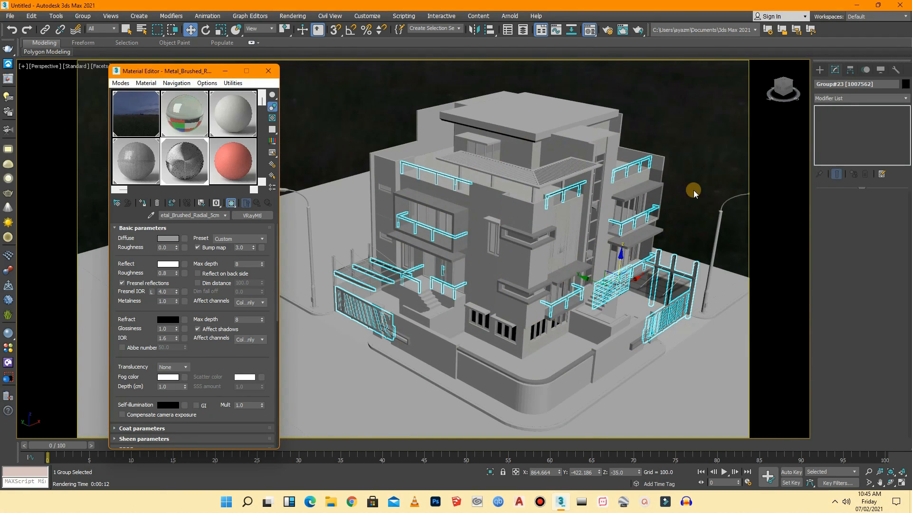
- Examine the window frame group and the rooftop pergola around the building, leaving nothing selected
{"action": "left_click", "coordinate": [689, 153]}
{"action": "scroll", "coordinate": [618, 205], "scroll_direction": "up", "scroll_amount": 5}
{"action": "scroll", "coordinate": [619, 204], "scroll_direction": "up", "scroll_amount": 6}
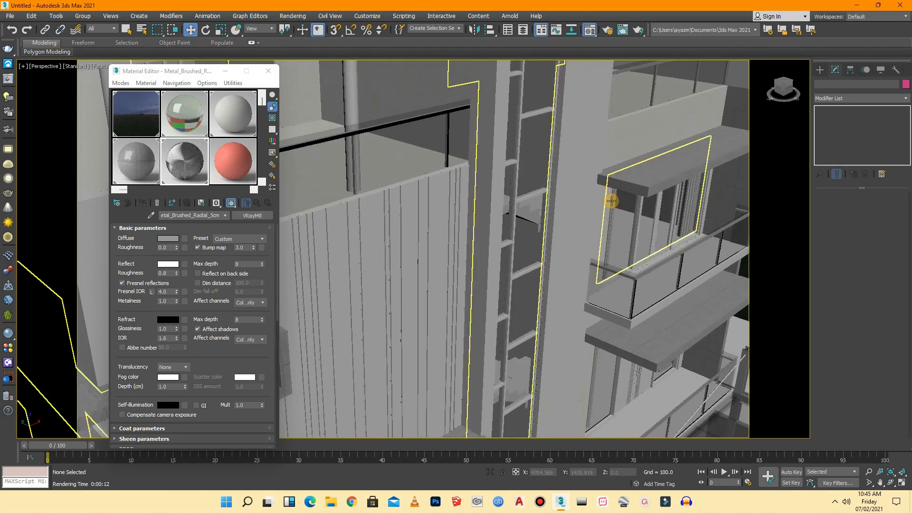
{"action": "scroll", "coordinate": [482, 189], "scroll_direction": "down", "scroll_amount": 2}
{"action": "left_click", "coordinate": [482, 190]}
{"action": "scroll", "coordinate": [548, 137], "scroll_direction": "down", "scroll_amount": 2}
{"action": "scroll", "coordinate": [548, 137], "scroll_direction": "down", "scroll_amount": 4}
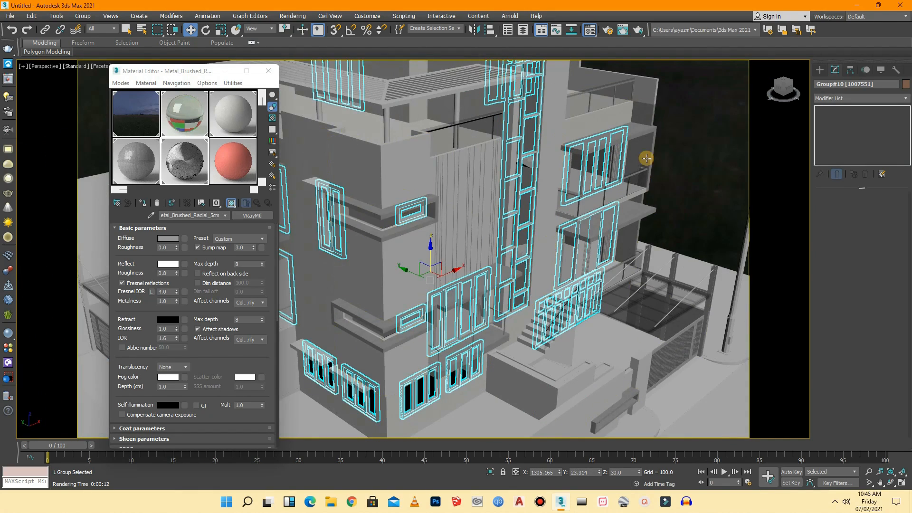
{"action": "left_click", "coordinate": [720, 168]}
{"action": "scroll", "coordinate": [658, 274], "scroll_direction": "down", "scroll_amount": 4}
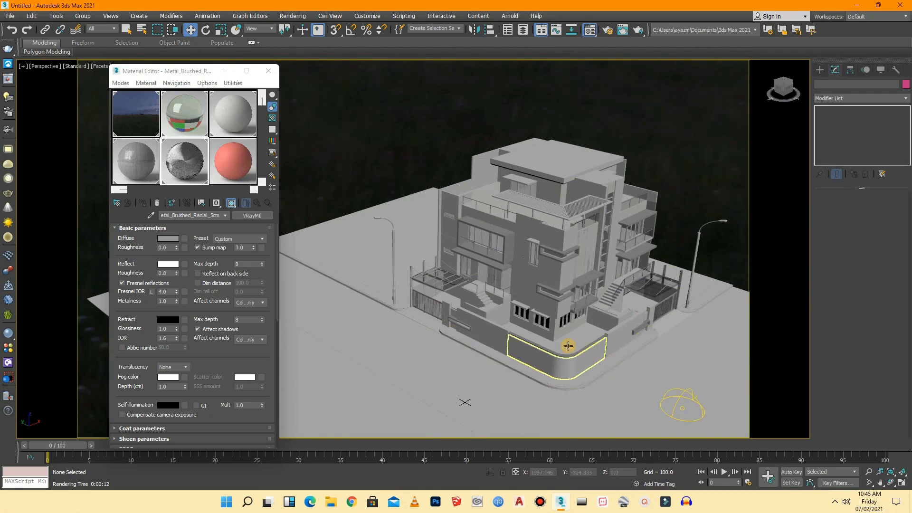
{"action": "scroll", "coordinate": [546, 200], "scroll_direction": "up", "scroll_amount": 6}
{"action": "scroll", "coordinate": [556, 193], "scroll_direction": "up", "scroll_amount": 3}
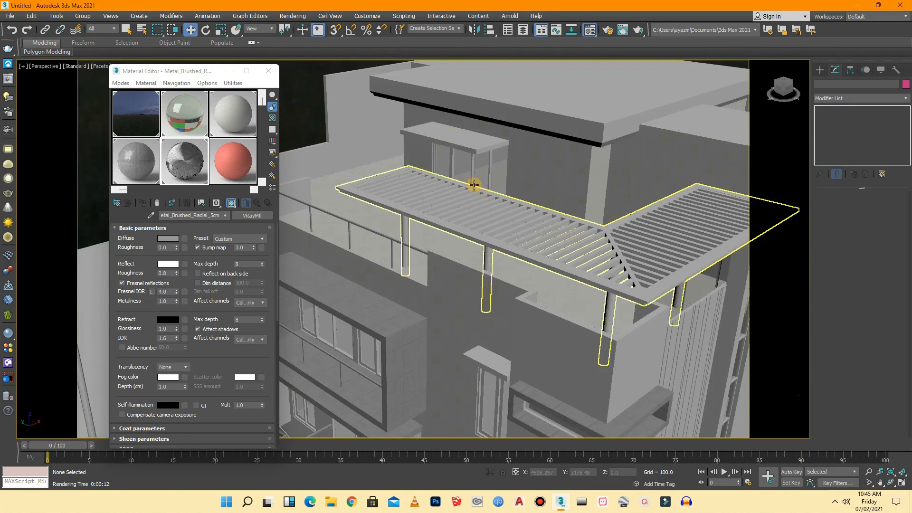
{"action": "scroll", "coordinate": [480, 195], "scroll_direction": "down", "scroll_amount": 4}
{"action": "scroll", "coordinate": [466, 139], "scroll_direction": "down", "scroll_amount": 3}
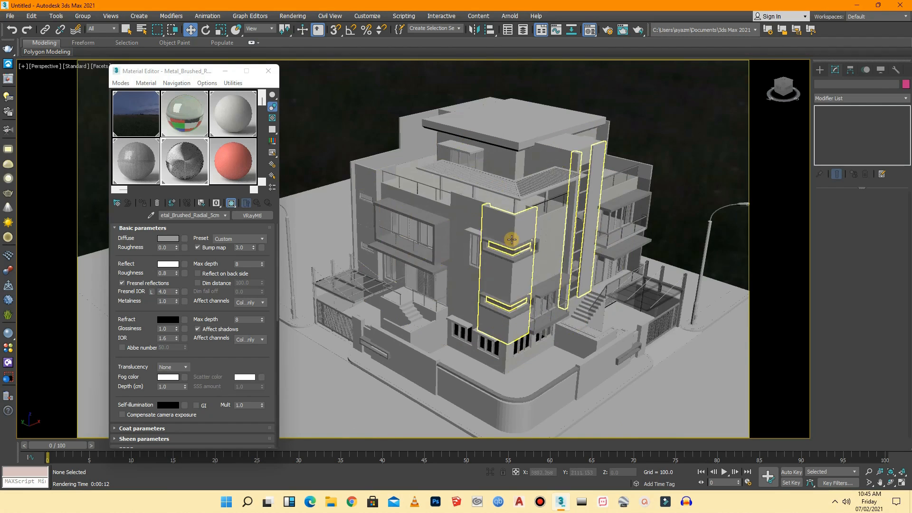
- Change the Wall Paint sample slot from a Physical Material to a VRayMtl
{"action": "left_click", "coordinate": [235, 161]}
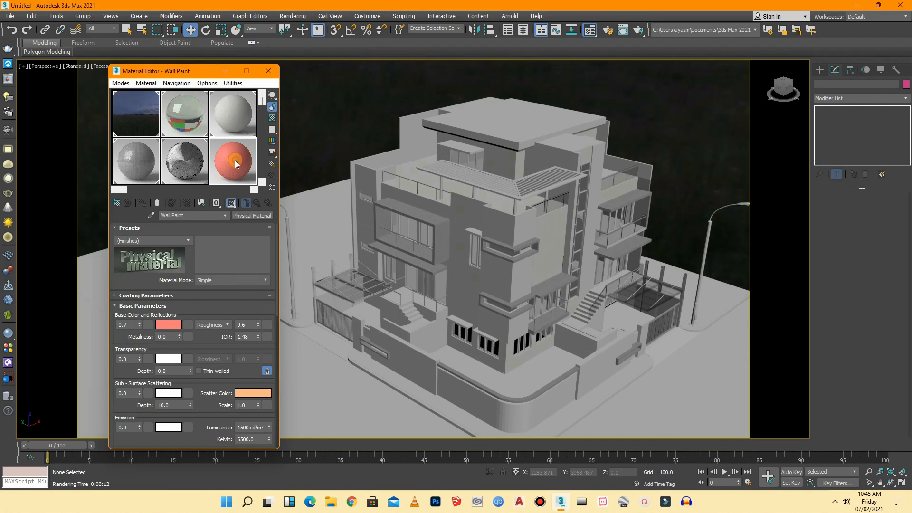
{"action": "left_click", "coordinate": [256, 216]}
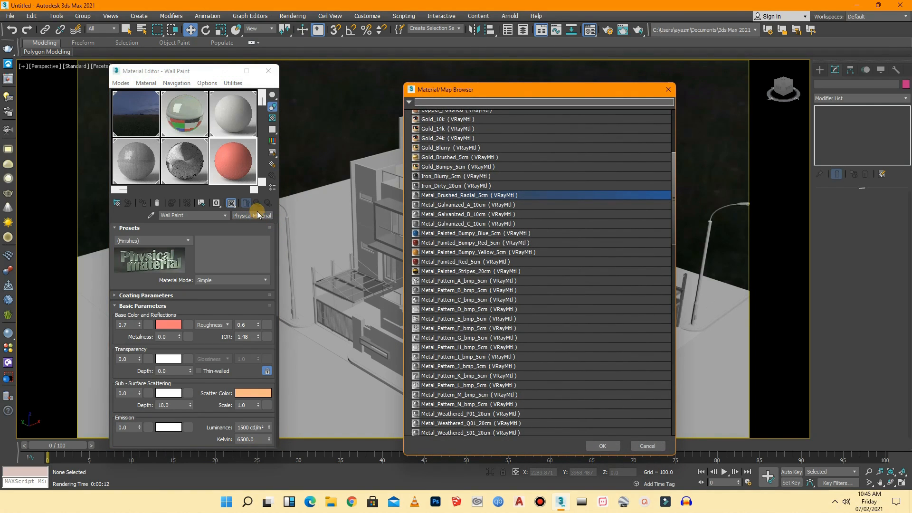
{"action": "scroll", "coordinate": [469, 142], "scroll_direction": "up", "scroll_amount": 5}
{"action": "left_click", "coordinate": [469, 115]}
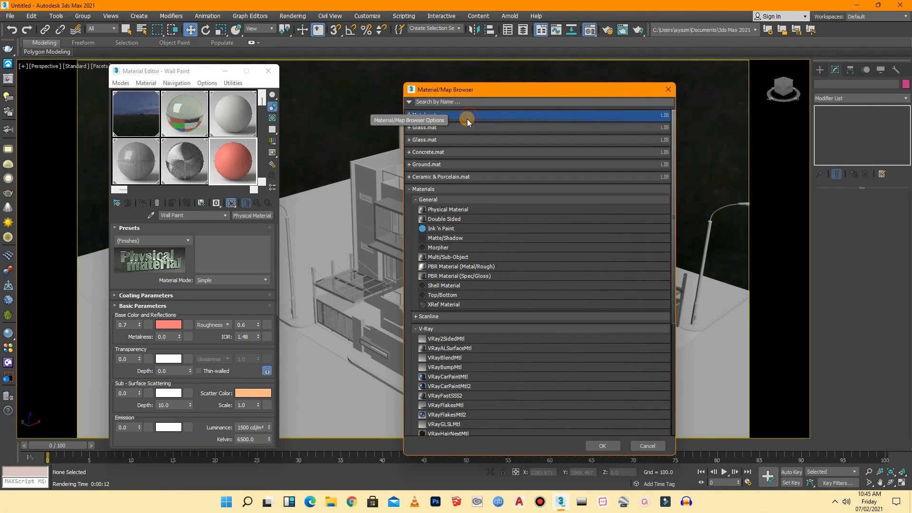
{"action": "scroll", "coordinate": [480, 366], "scroll_direction": "down", "scroll_amount": 2}
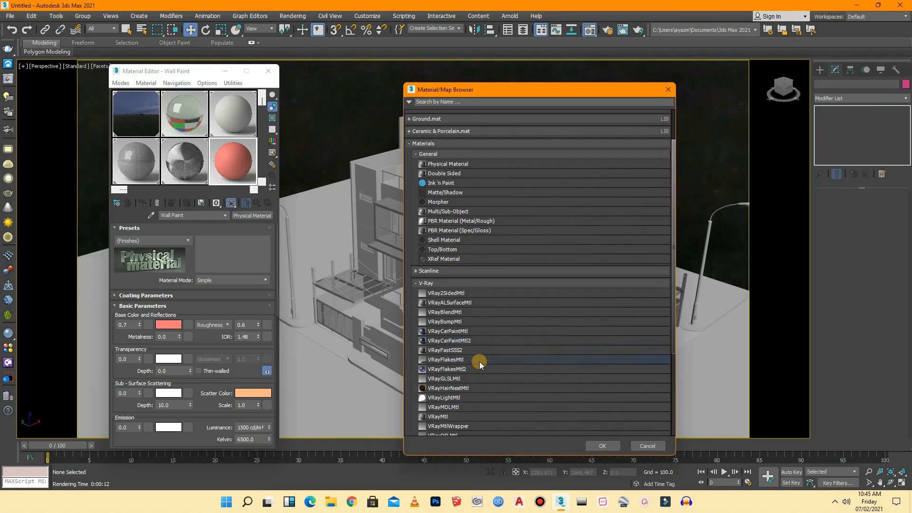
{"action": "scroll", "coordinate": [479, 362], "scroll_direction": "down", "scroll_amount": 2}
{"action": "double_click", "coordinate": [443, 405]}
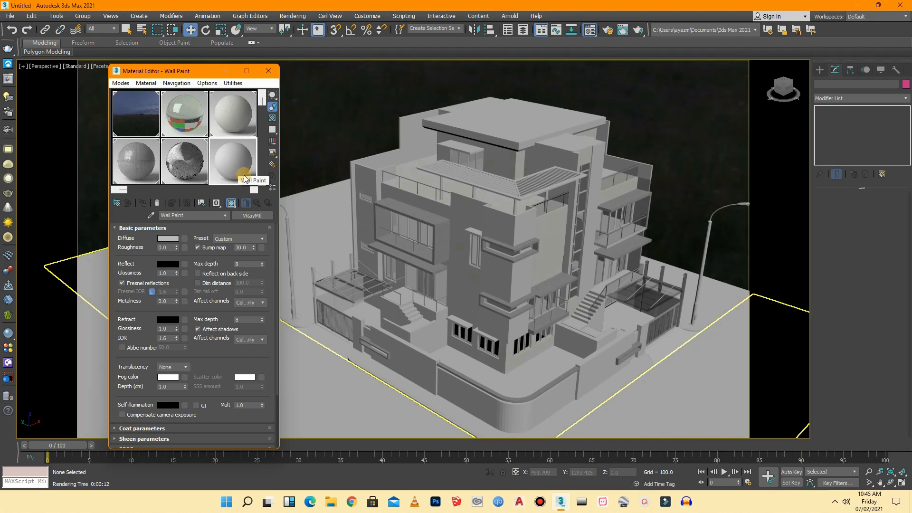
- Show the Wall Paint material's map slots and open the wood folder inside the textures folder in File Explorer
{"action": "left_click", "coordinate": [275, 250]}
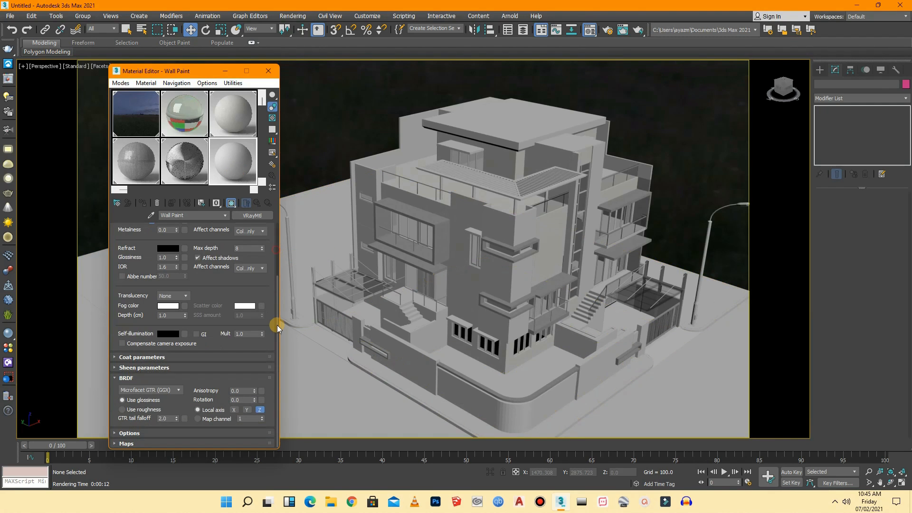
{"action": "left_click", "coordinate": [193, 444]}
{"action": "scroll", "coordinate": [217, 359], "scroll_direction": "up", "scroll_amount": 1}
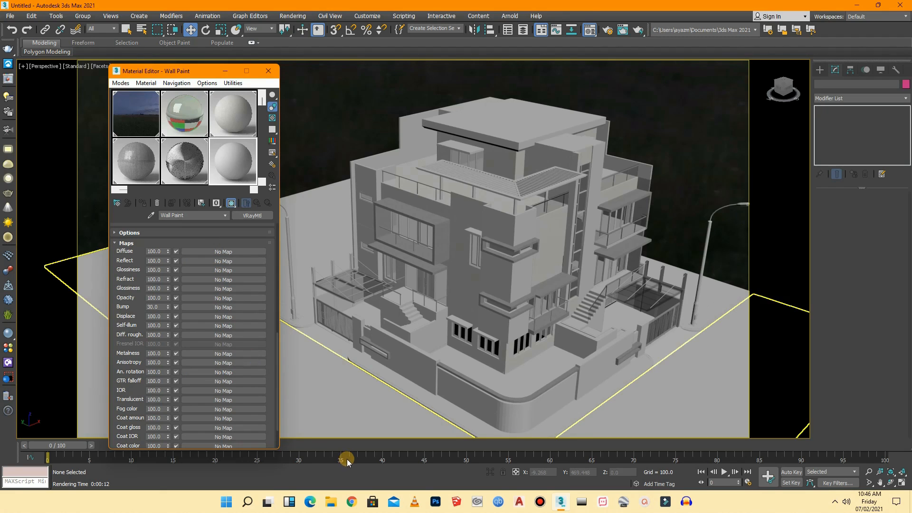
{"action": "left_click", "coordinate": [330, 503]}
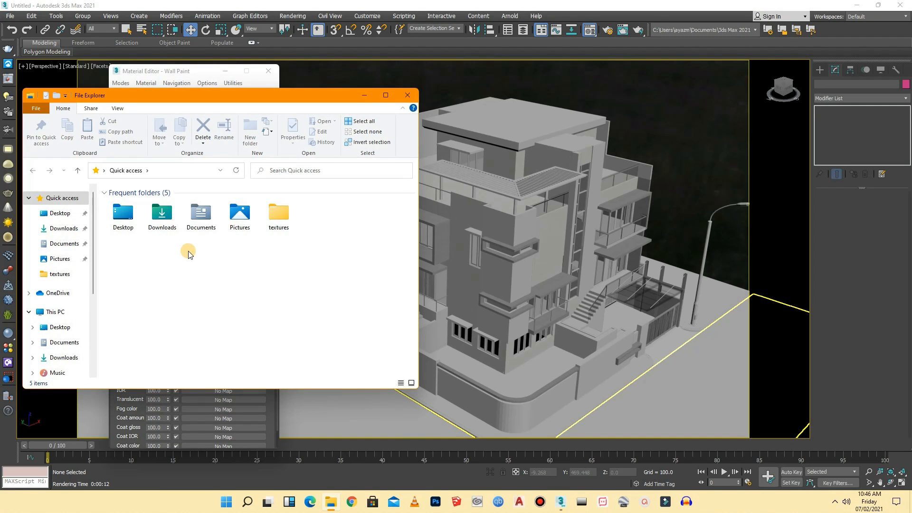
{"action": "double_click", "coordinate": [280, 219]}
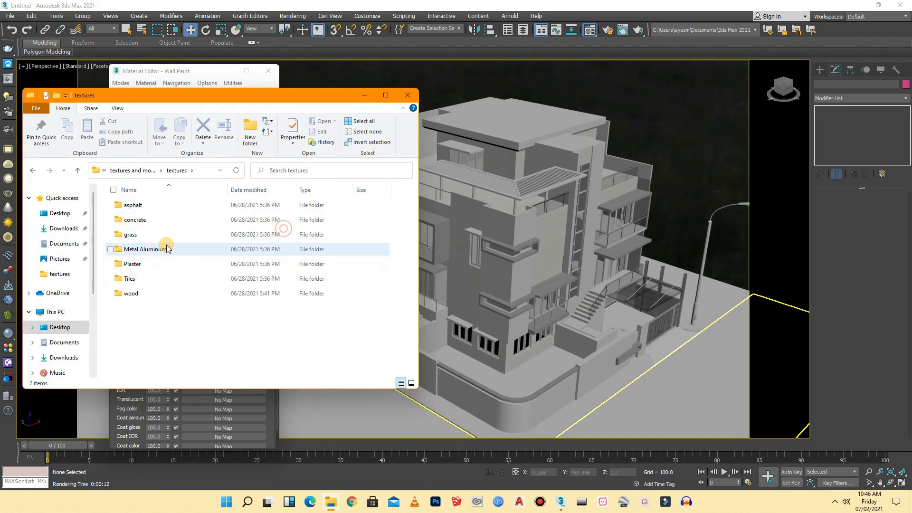
{"action": "left_click_drag", "start_coordinate": [192, 99], "coordinate": [596, 93]}
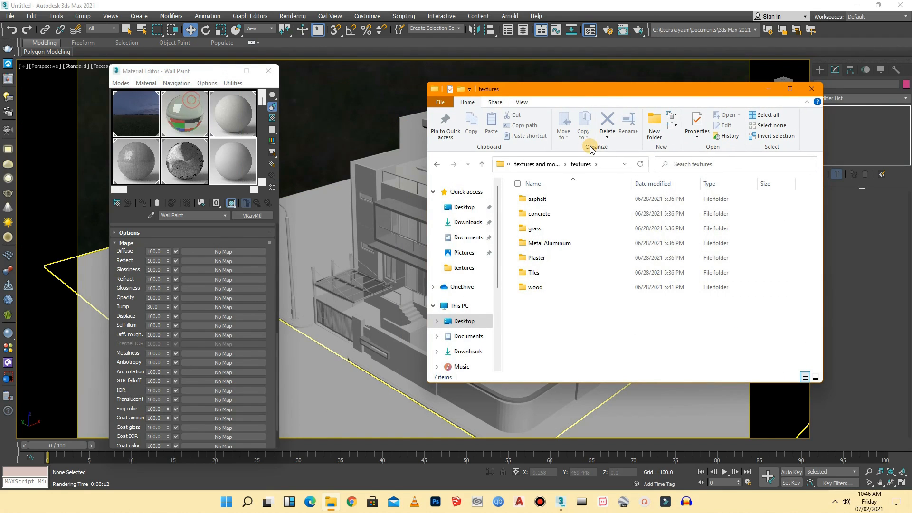
{"action": "left_click", "coordinate": [550, 287]}
{"action": "double_click", "coordinate": [551, 287]}
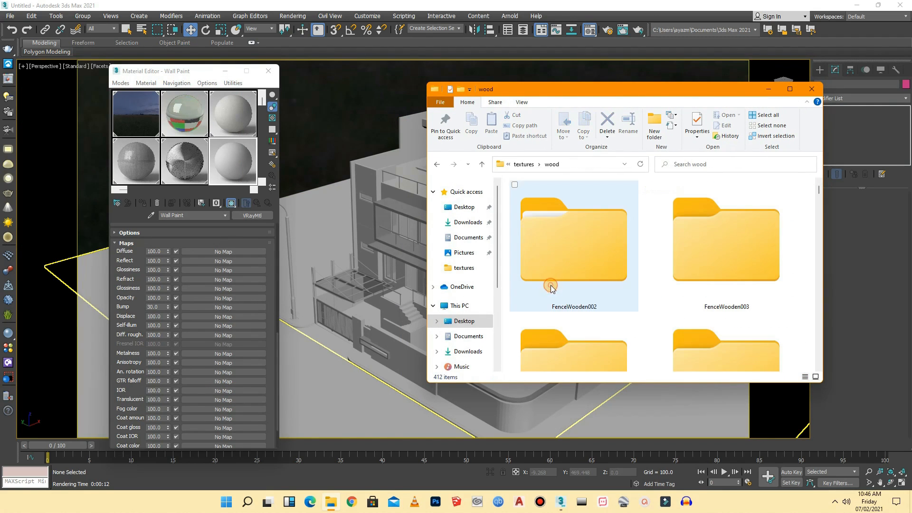
- Load WoodFineDark001_COL_4K from the WoodFineDark001 folder as the Wall Paint material's Diffuse map
{"action": "scroll", "coordinate": [552, 269], "scroll_direction": "down", "scroll_amount": 10}
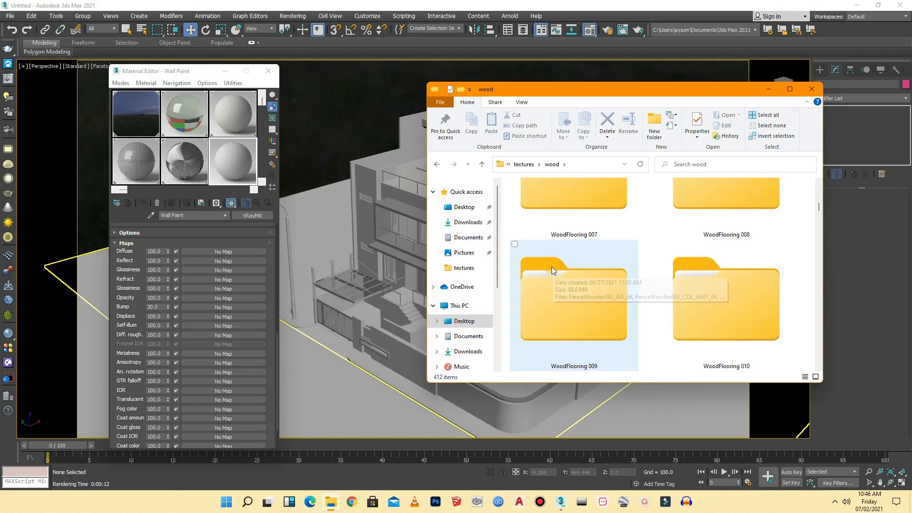
{"action": "scroll", "coordinate": [757, 256], "scroll_direction": "up", "scroll_amount": 2}
{"action": "left_click", "coordinate": [757, 256]}
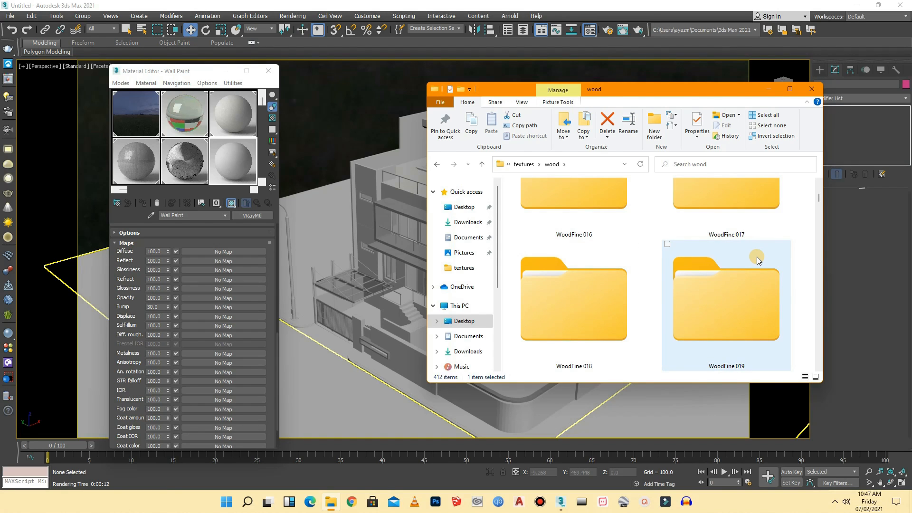
{"action": "scroll", "coordinate": [757, 257], "scroll_direction": "down", "scroll_amount": 1}
{"action": "double_click", "coordinate": [712, 332]}
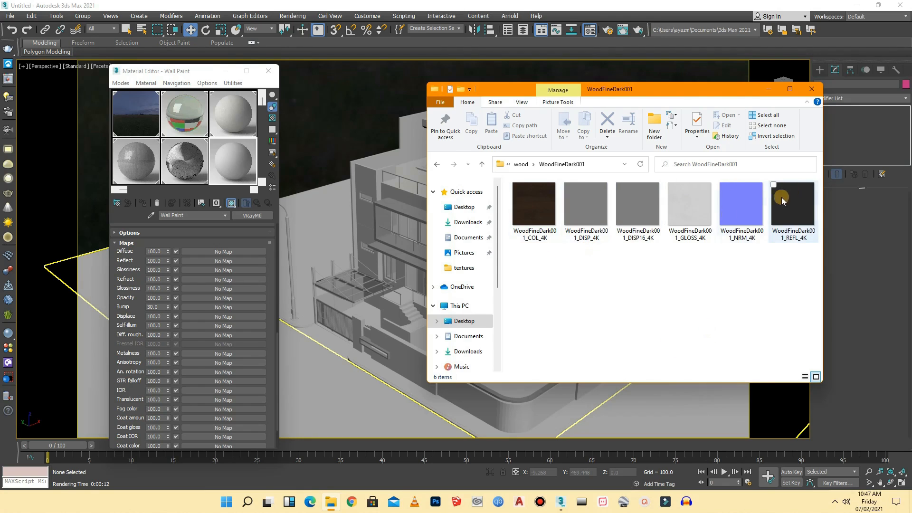
{"action": "left_click_drag", "start_coordinate": [536, 212], "coordinate": [219, 251]}
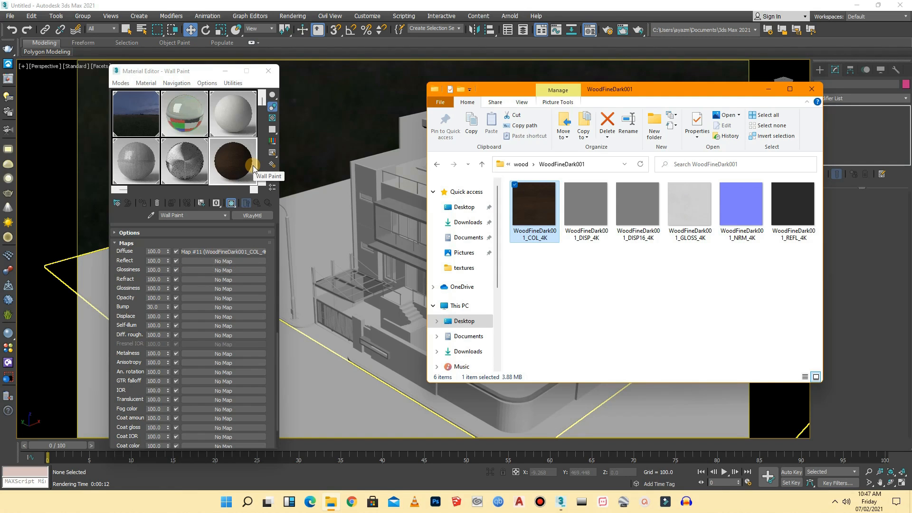
- Open an enlarged preview of the Wall Paint sample and arrange it beside the texture folder window
{"action": "double_click", "coordinate": [233, 161]}
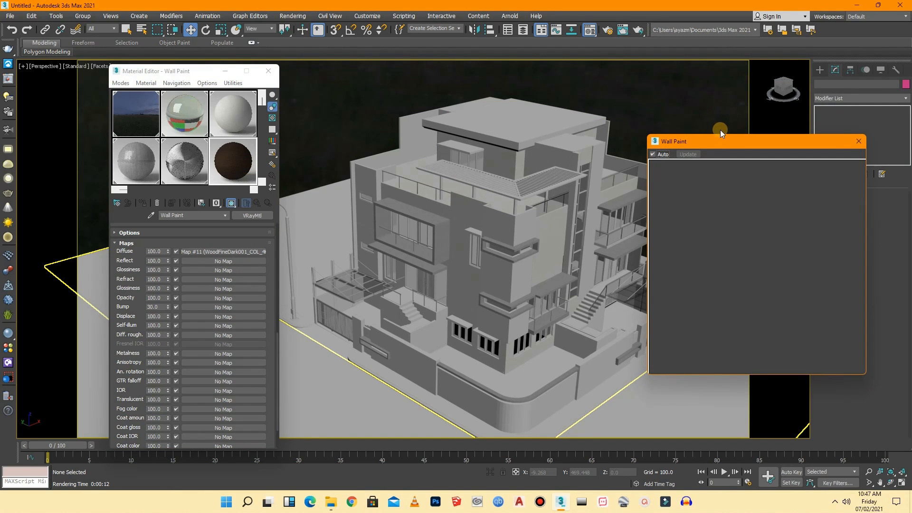
{"action": "mouse_move", "coordinate": [731, 139]}
{"action": "left_mouse_down"}
{"action": "mouse_move", "coordinate": [575, 160]}
{"action": "mouse_move", "coordinate": [380, 168]}
{"action": "left_mouse_up"}
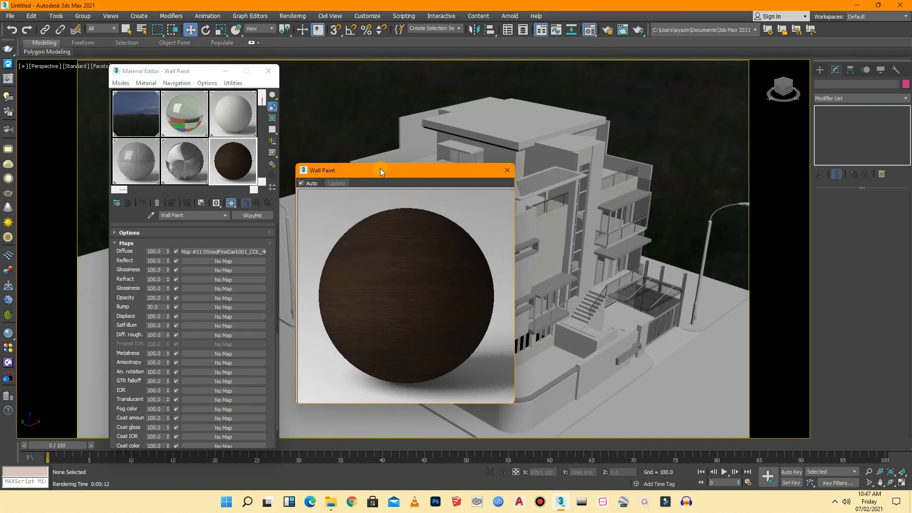
{"action": "left_click", "coordinate": [332, 501]}
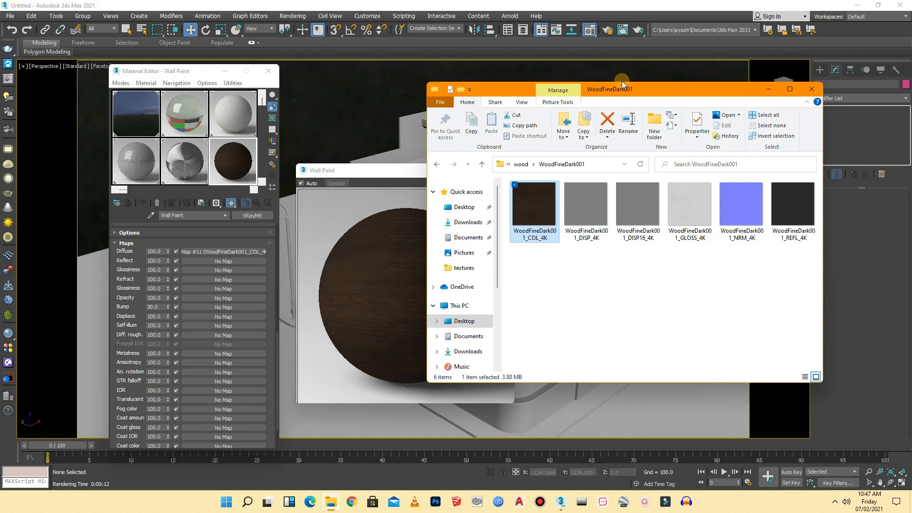
{"action": "left_click_drag", "start_coordinate": [629, 91], "coordinate": [747, 105]}
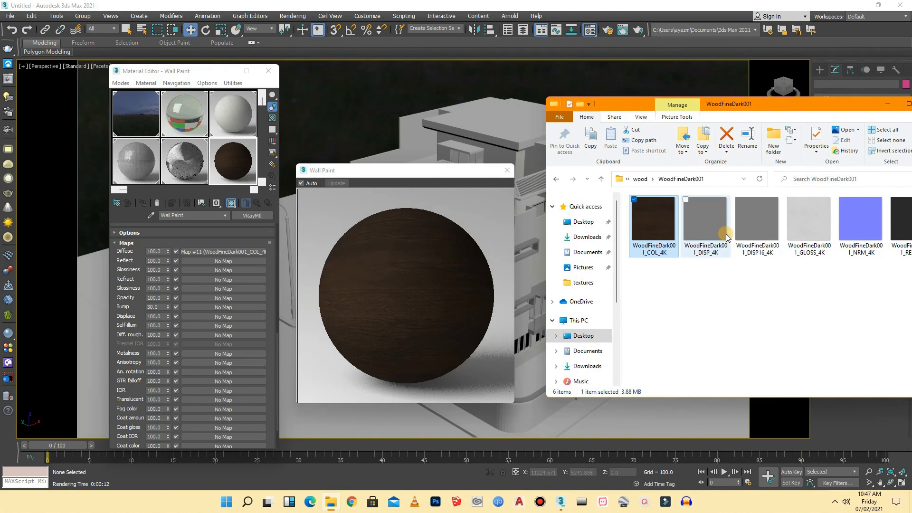
- Load WoodFineDark001_DISP_4K as the Displace map with an amount of 0.2, and WoodFineDark001_NRM_4K as the Bump map
{"action": "left_click_drag", "start_coordinate": [711, 225], "coordinate": [199, 319]}
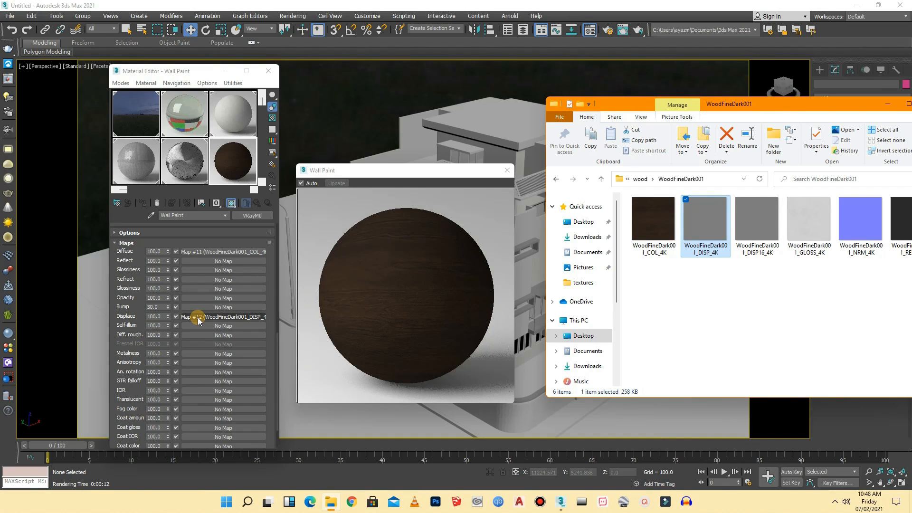
{"action": "left_click", "coordinate": [155, 316]}
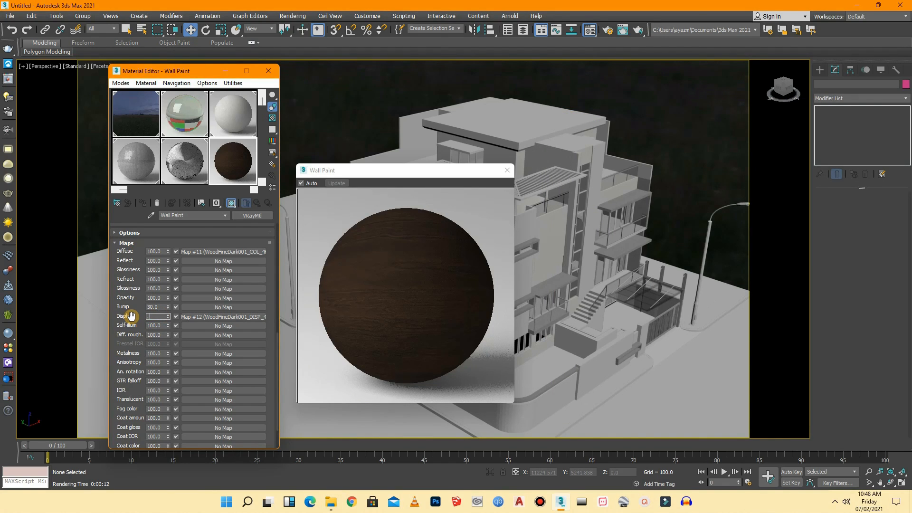
{"action": "left_click", "coordinate": [197, 232]}
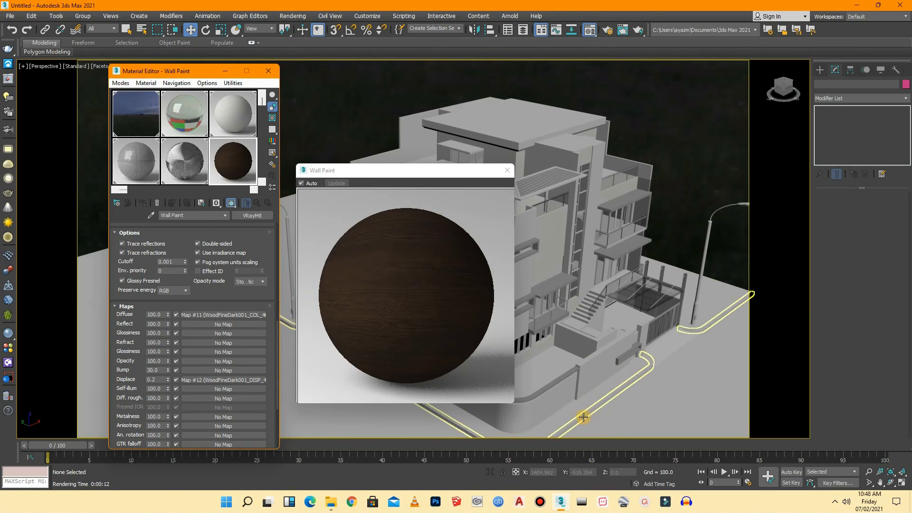
{"action": "left_click", "coordinate": [331, 502]}
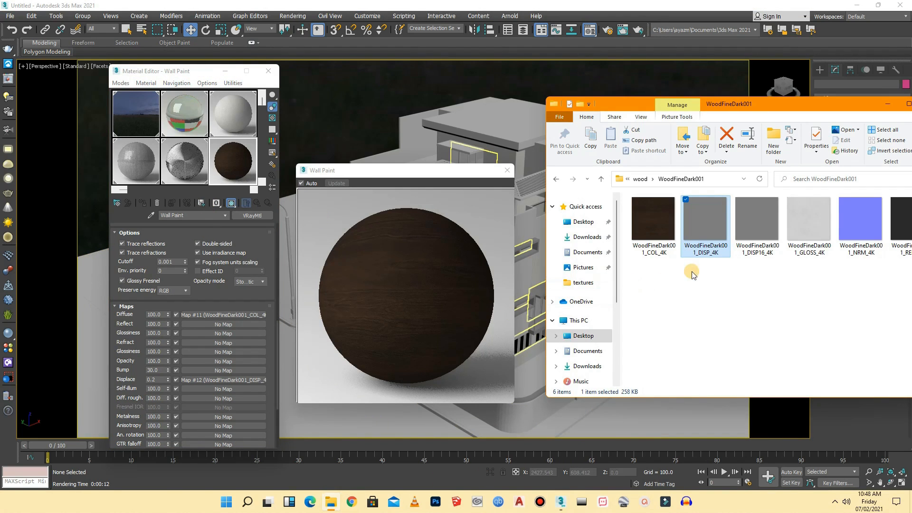
{"action": "left_click_drag", "start_coordinate": [865, 233], "coordinate": [201, 370]}
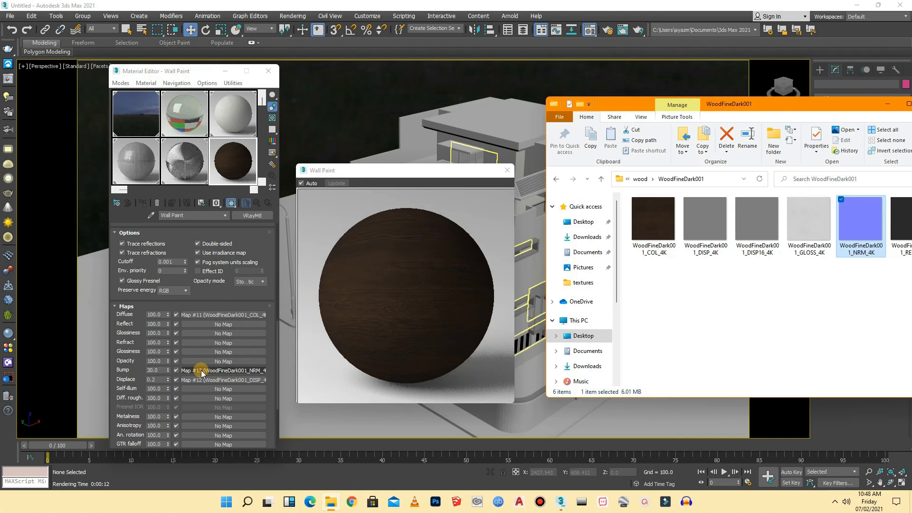
- Load WoodFineDark001_GLOSS_4K as the reflection Glossiness map and WoodFineDark001_REFL_4K as the Reflect map, and close the enlarged preview
{"action": "left_click_drag", "start_coordinate": [721, 104], "coordinate": [668, 104]}
{"action": "left_click", "coordinate": [851, 231]}
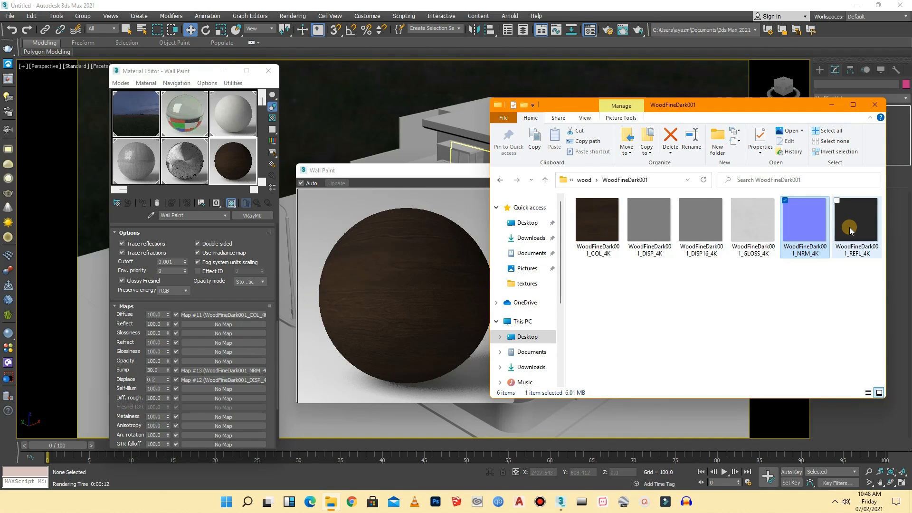
{"action": "left_click_drag", "start_coordinate": [760, 235], "coordinate": [213, 334]}
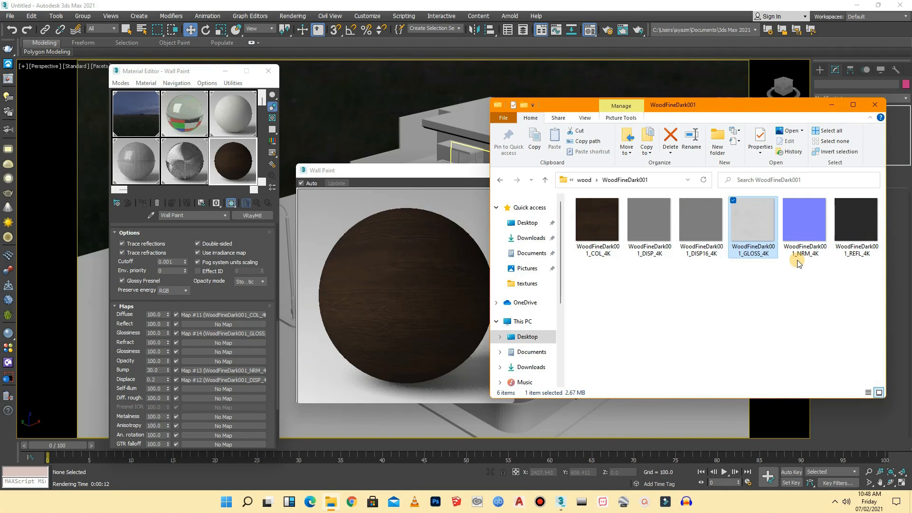
{"action": "mouse_move", "coordinate": [856, 238]}
{"action": "left_mouse_down"}
{"action": "mouse_move", "coordinate": [464, 381]}
{"action": "mouse_move", "coordinate": [271, 376]}
{"action": "mouse_move", "coordinate": [228, 327]}
{"action": "left_mouse_up"}
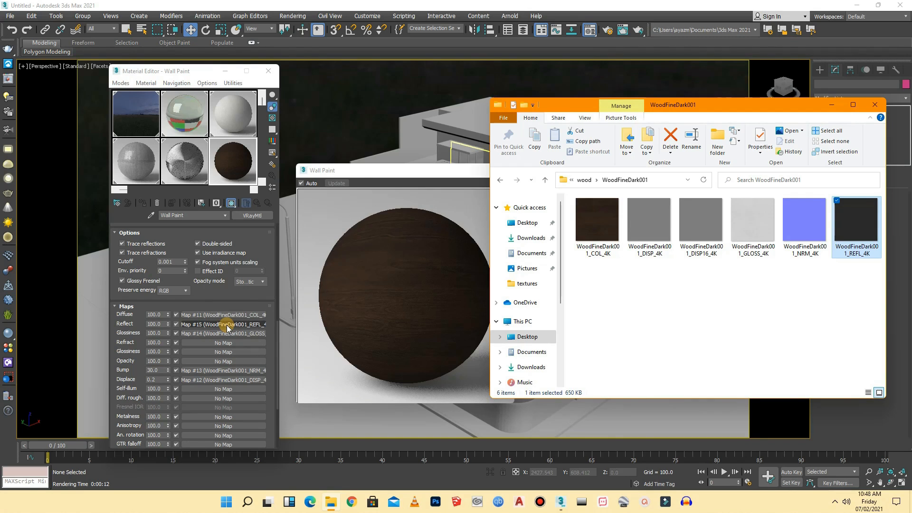
{"action": "left_click_drag", "start_coordinate": [400, 169], "coordinate": [372, 177]}
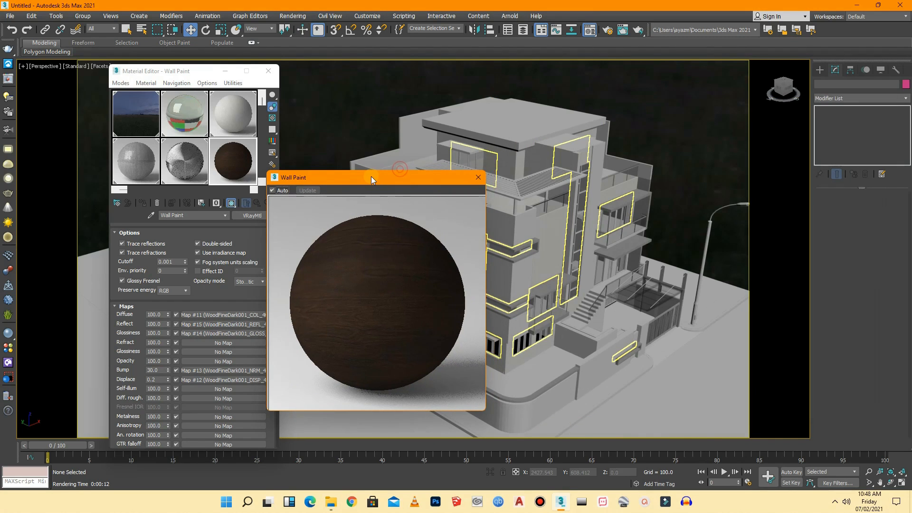
{"action": "left_click", "coordinate": [479, 179]}
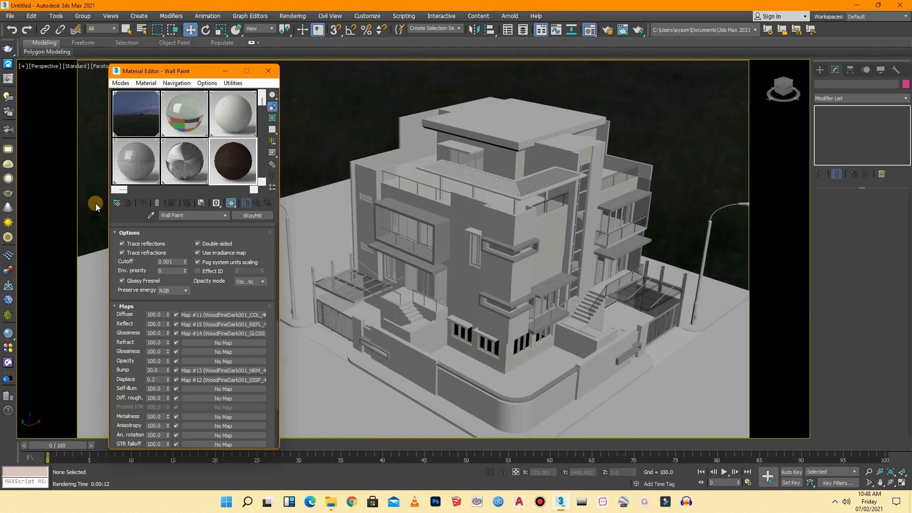
- Set the Wall Paint material's reflection colour to a dark grey of about 22 and its reflection glossiness to 0.87
{"action": "left_click", "coordinate": [223, 216]}
{"action": "left_click_drag", "start_coordinate": [275, 348], "coordinate": [266, 235]}
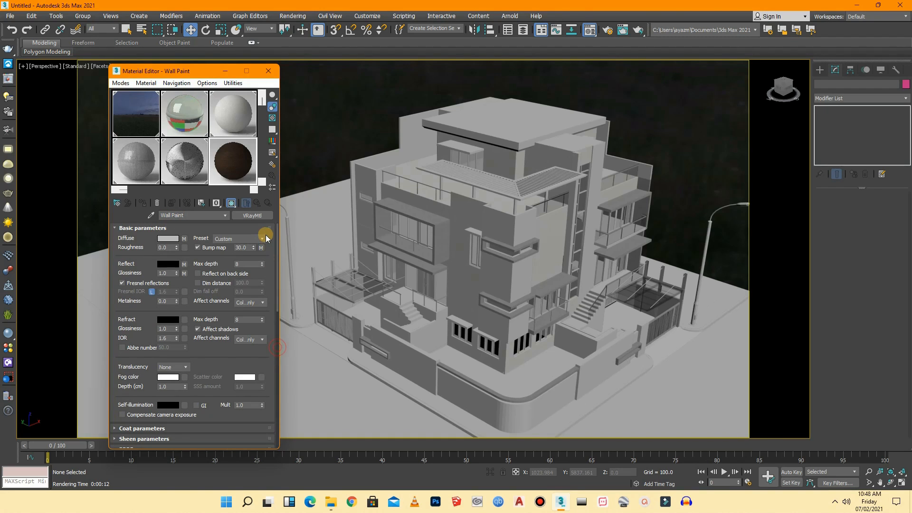
{"action": "left_click", "coordinate": [168, 264]}
{"action": "left_click_drag", "start_coordinate": [525, 76], "coordinate": [526, 81]}
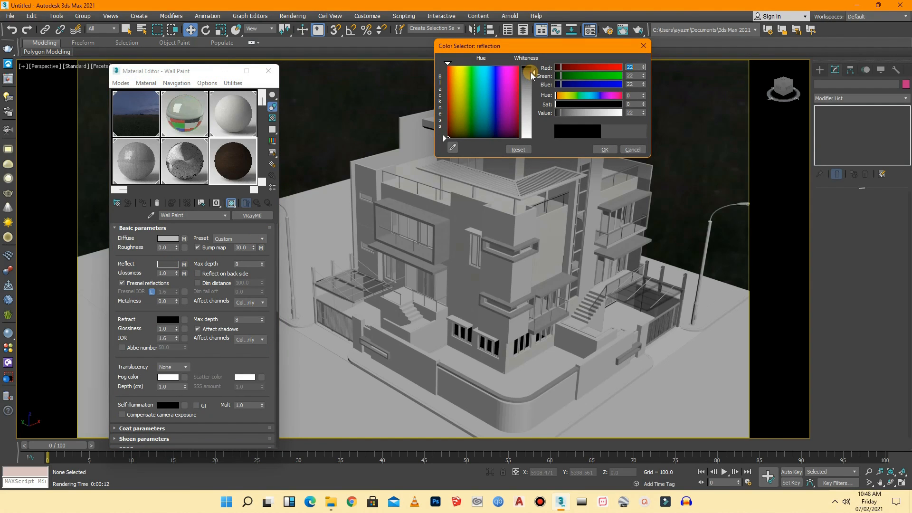
{"action": "left_click", "coordinate": [605, 149]}
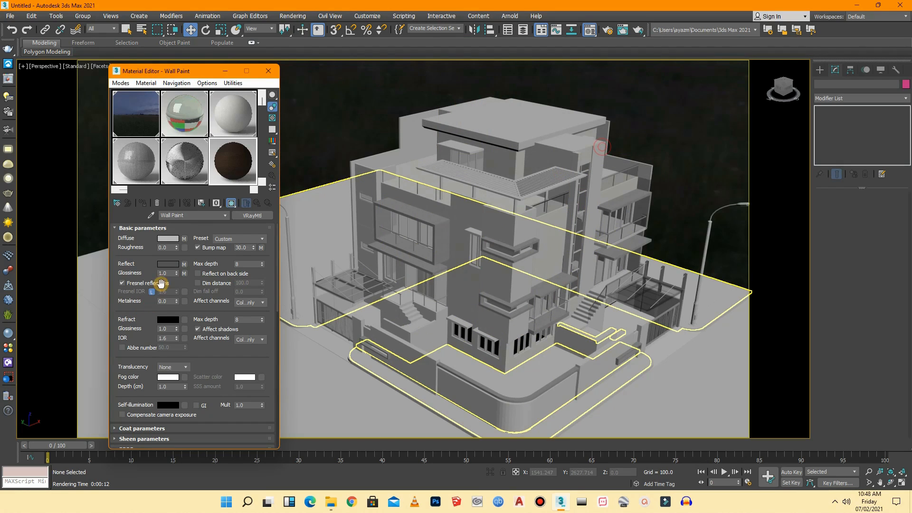
{"action": "left_click", "coordinate": [177, 275]}
{"action": "left_click", "coordinate": [177, 275]}
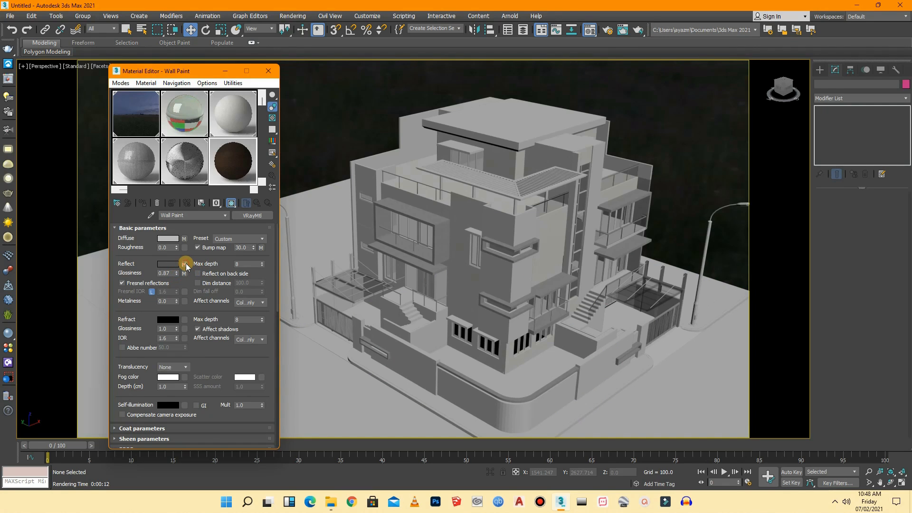
- Try an output amount of 50 on the Wall Paint material's Reflect map and return to the parent material
{"action": "left_click", "coordinate": [184, 265]}
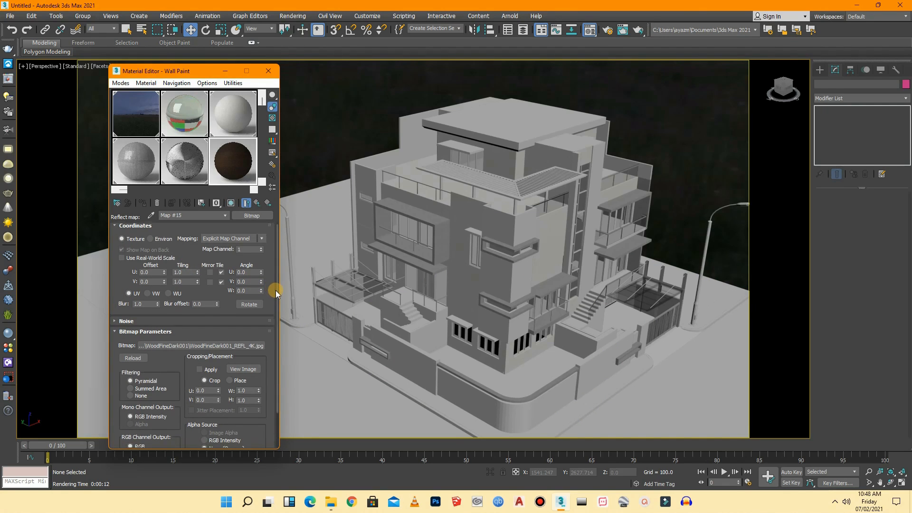
{"action": "left_click_drag", "start_coordinate": [277, 291], "coordinate": [274, 364]}
{"action": "left_click", "coordinate": [182, 441]}
{"action": "double_click", "coordinate": [245, 242]}
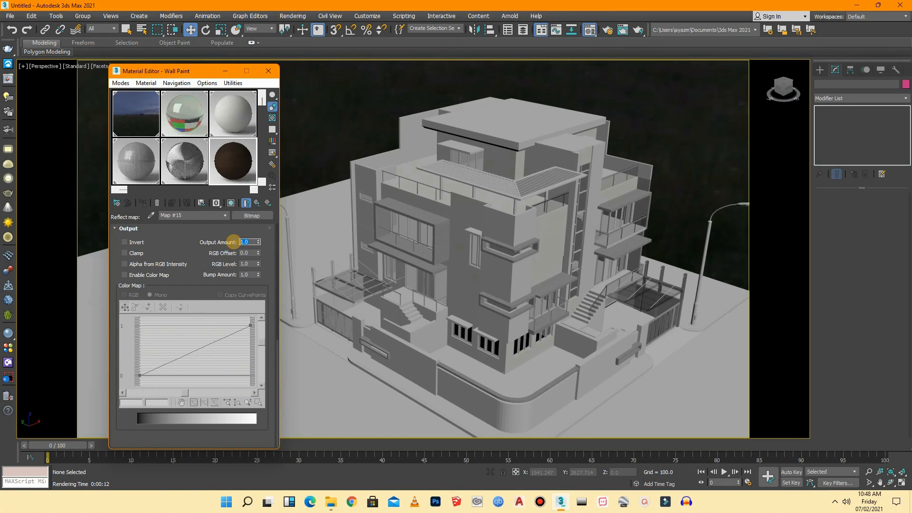
{"action": "left_click", "coordinate": [220, 216]}
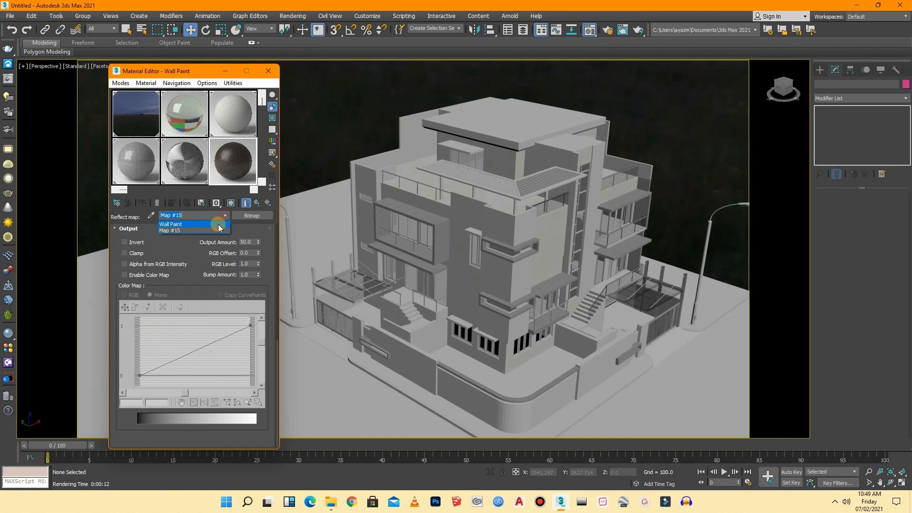
{"action": "left_click", "coordinate": [170, 224]}
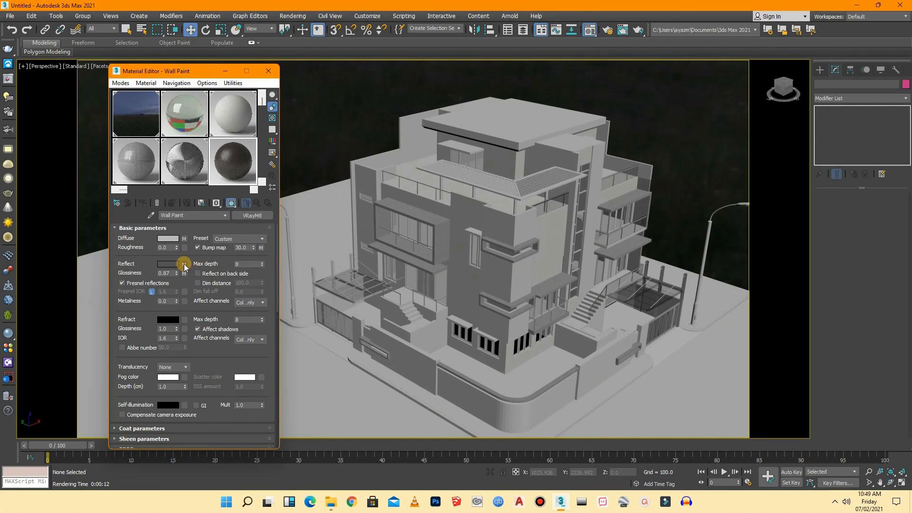
- Set the Wall Paint material's Reflect map output amount to 20 and go back to the material's basic parameters
{"action": "left_click", "coordinate": [184, 264]}
{"action": "left_click_drag", "start_coordinate": [277, 279], "coordinate": [279, 365]}
{"action": "left_click_drag", "start_coordinate": [251, 312], "coordinate": [236, 311]}
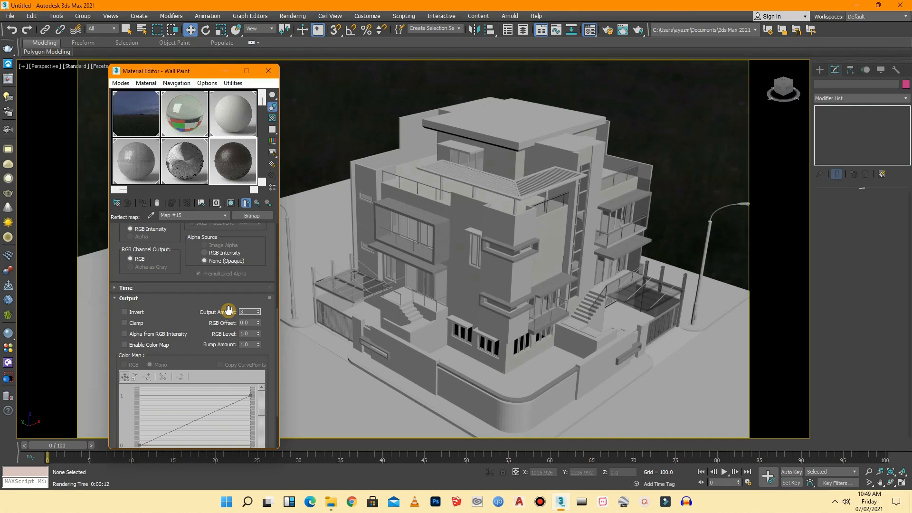
{"action": "left_click", "coordinate": [245, 311]}
{"action": "left_click_drag", "start_coordinate": [253, 312], "coordinate": [235, 311]}
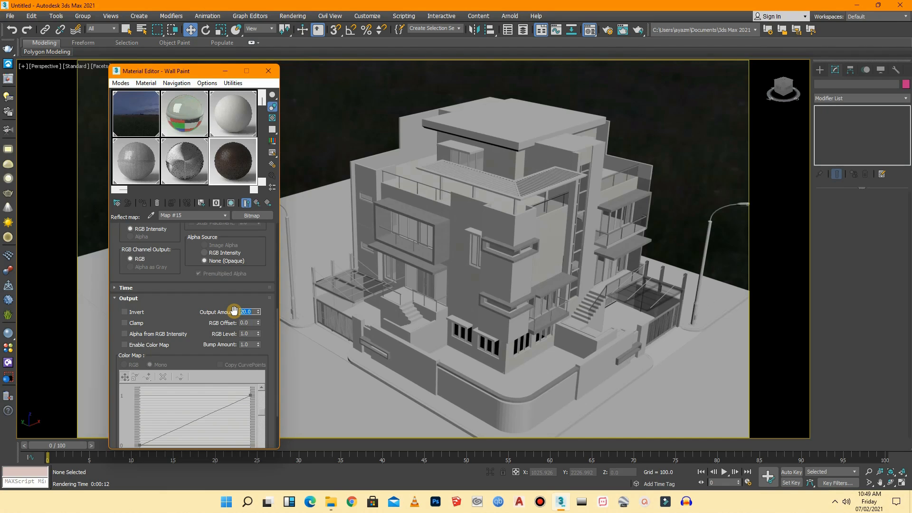
{"action": "left_click", "coordinate": [226, 216]}
{"action": "left_click", "coordinate": [215, 224]}
{"action": "left_click_drag", "start_coordinate": [279, 273], "coordinate": [269, 253]}
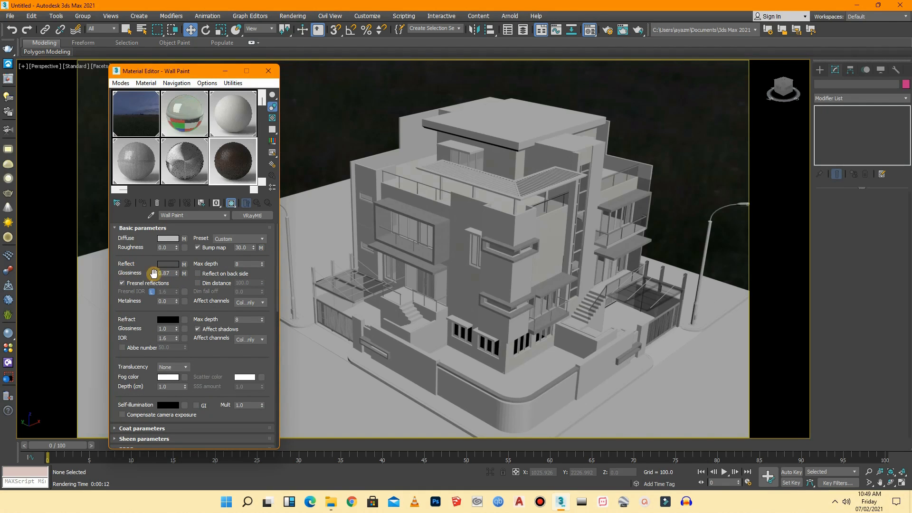
- Set the reflection Glossiness map's output amount to 3.0 and check the result in an enlarged sample preview
{"action": "left_click", "coordinate": [185, 274]}
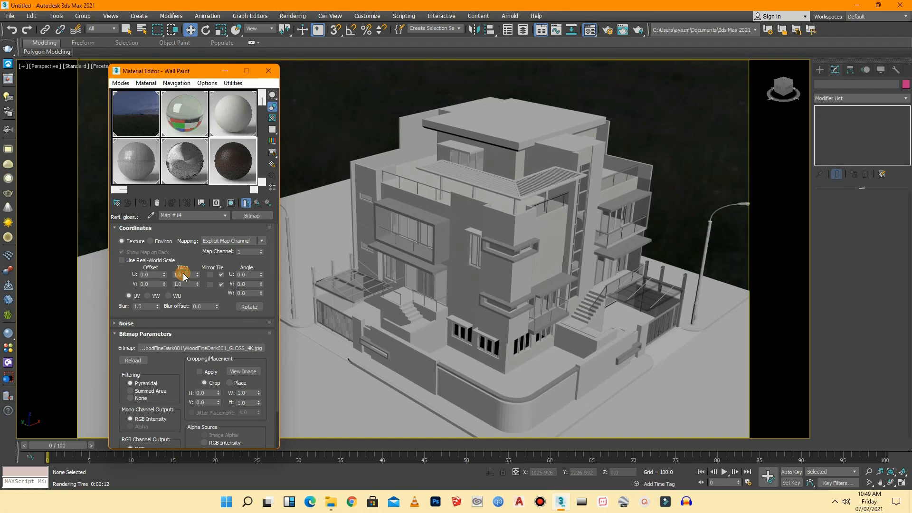
{"action": "left_click_drag", "start_coordinate": [275, 283], "coordinate": [278, 366]}
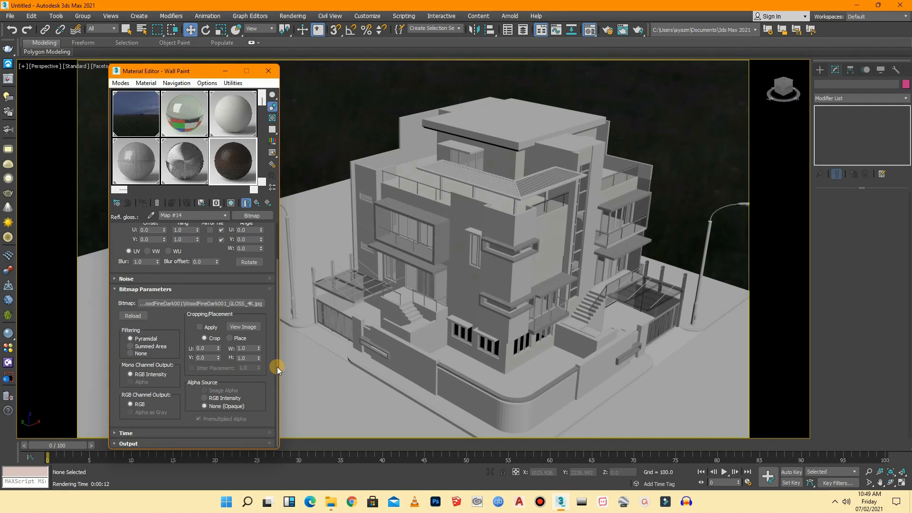
{"action": "left_click", "coordinate": [230, 443]}
{"action": "double_click", "coordinate": [247, 242]}
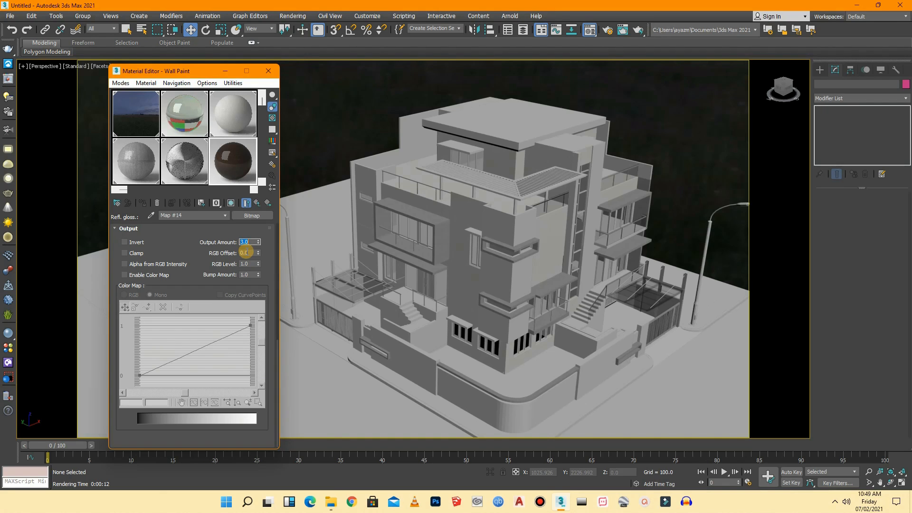
{"action": "double_click", "coordinate": [231, 170]}
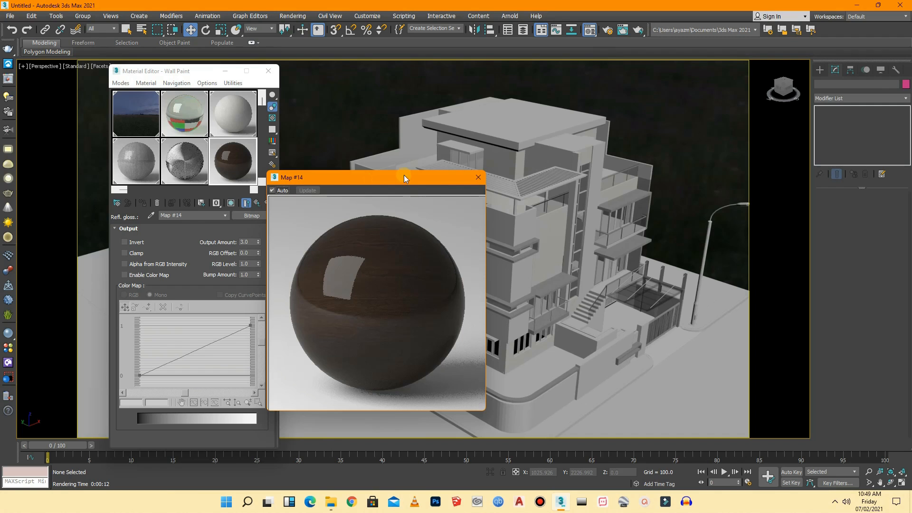
{"action": "left_click", "coordinate": [479, 177]}
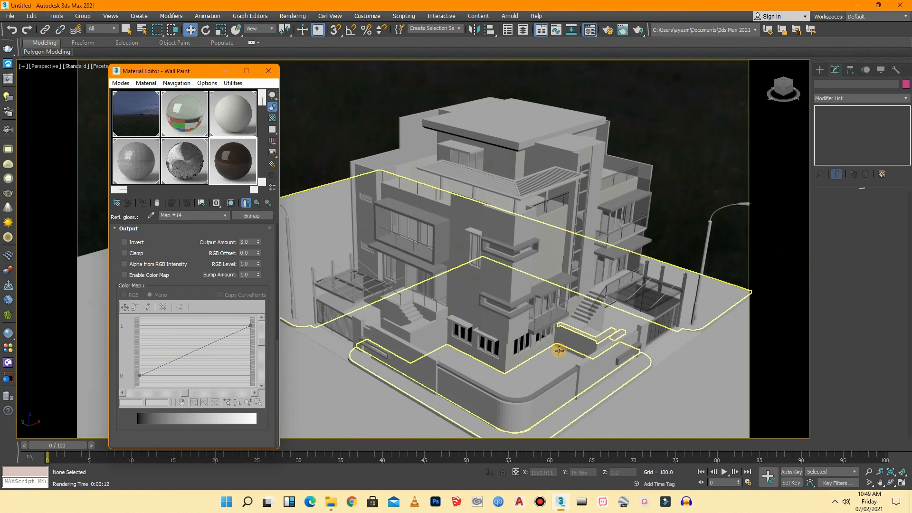
- Assign the dark wood Wall Paint material to the group of window and door frames above the balcony
{"action": "scroll", "coordinate": [544, 300], "scroll_direction": "up", "scroll_amount": 5}
{"action": "scroll", "coordinate": [544, 300], "scroll_direction": "up", "scroll_amount": 6}
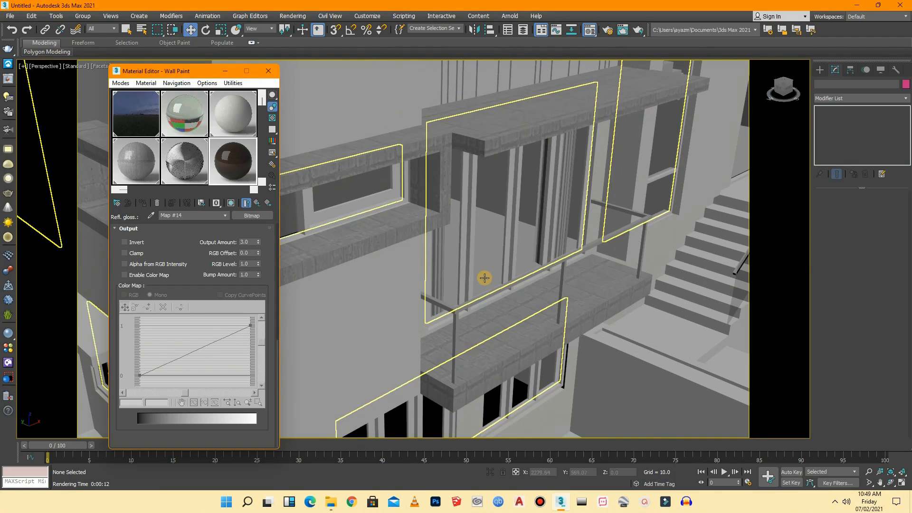
{"action": "left_click", "coordinate": [472, 280]}
{"action": "scroll", "coordinate": [472, 280], "scroll_direction": "up", "scroll_amount": 4}
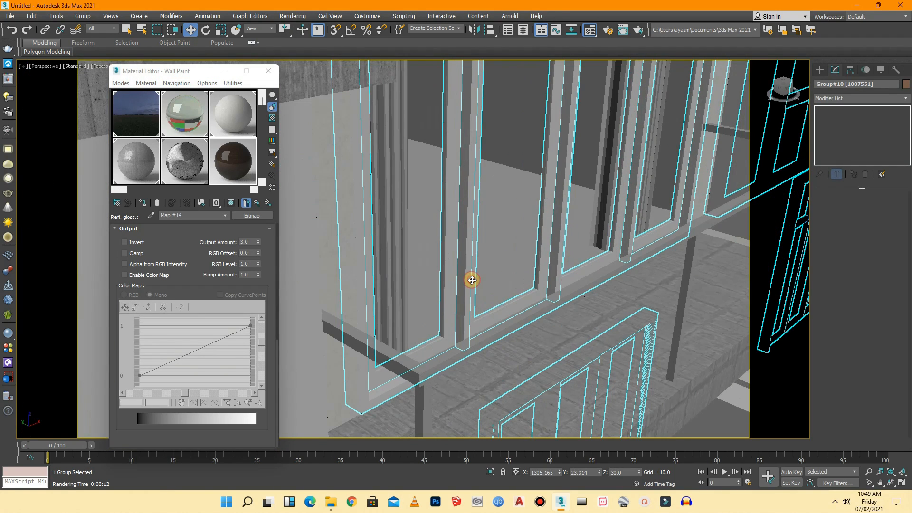
{"action": "scroll", "coordinate": [472, 280], "scroll_direction": "up", "scroll_amount": 2}
{"action": "left_click_drag", "start_coordinate": [233, 164], "coordinate": [436, 251]}
{"action": "left_click", "coordinate": [419, 250]}
{"action": "left_click", "coordinate": [438, 265]}
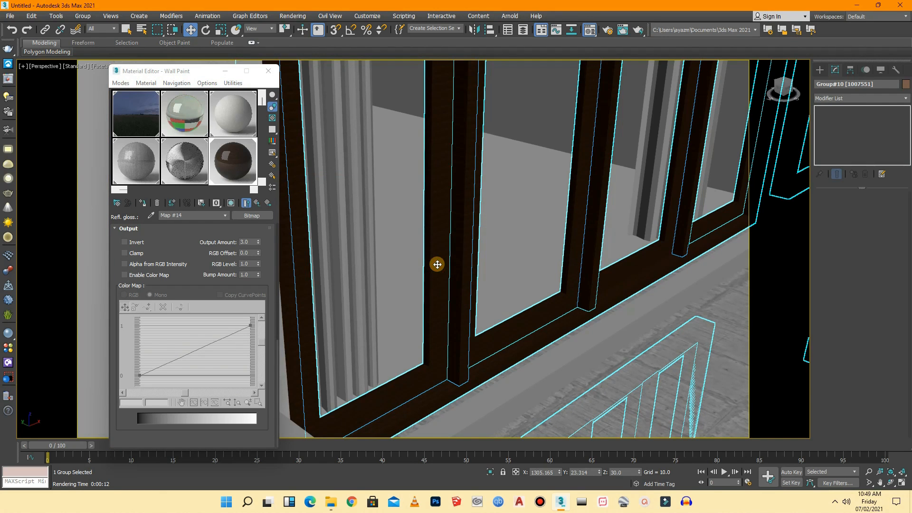
- Rotate the Diffuse wood map on the frames by setting its W angle to 90, and return to the parent material
{"action": "left_click_drag", "start_coordinate": [784, 90], "coordinate": [763, 93]}
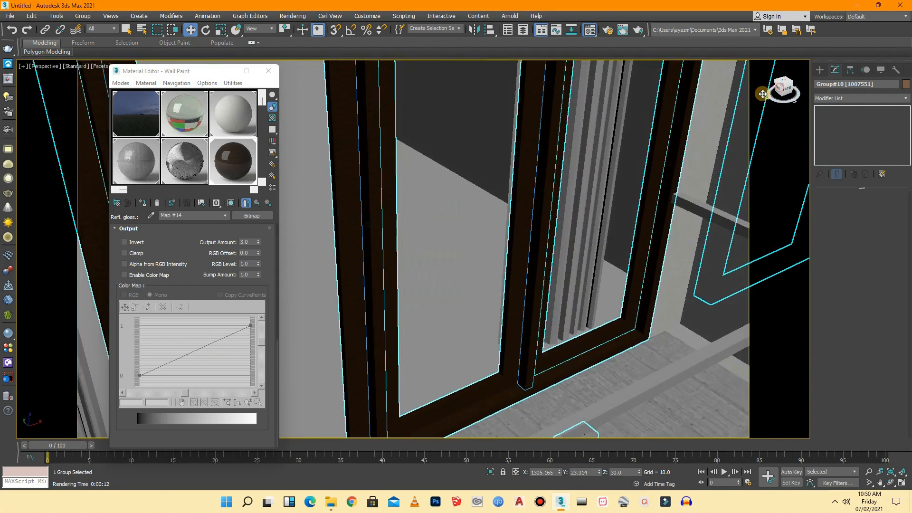
{"action": "scroll", "coordinate": [369, 224], "scroll_direction": "up", "scroll_amount": 3}
{"action": "scroll", "coordinate": [428, 278], "scroll_direction": "up", "scroll_amount": 2}
{"action": "scroll", "coordinate": [413, 267], "scroll_direction": "up", "scroll_amount": 2}
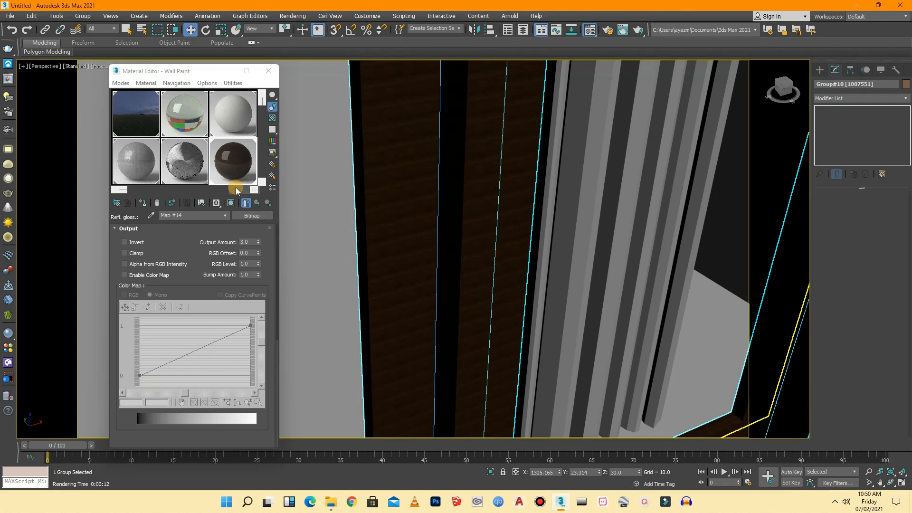
{"action": "left_click", "coordinate": [226, 216]}
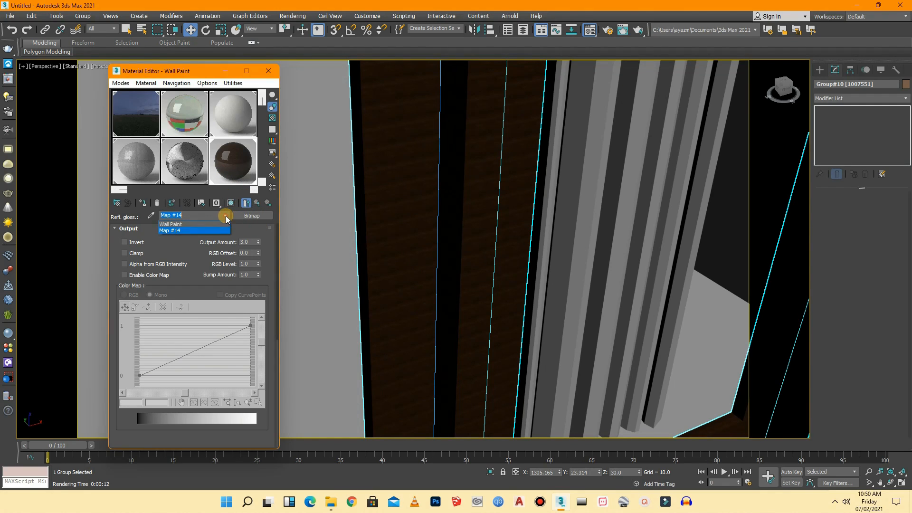
{"action": "left_click", "coordinate": [208, 222]}
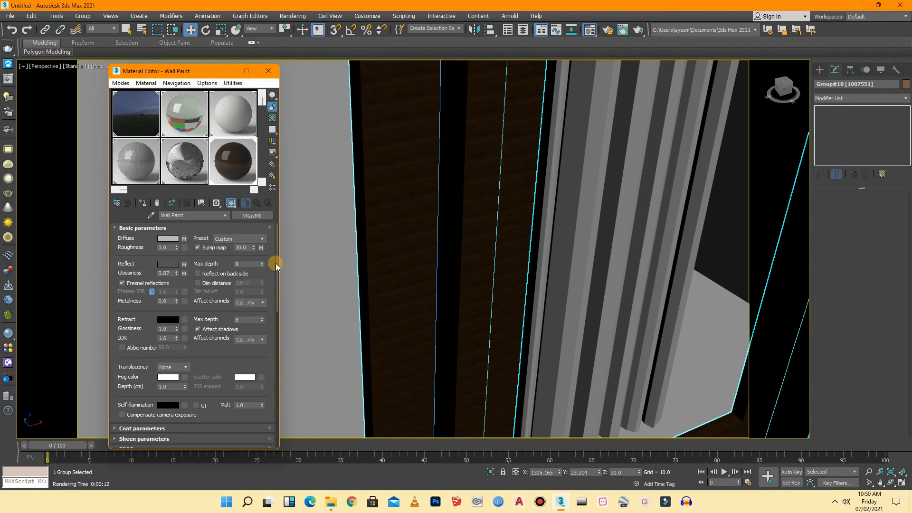
{"action": "left_click_drag", "start_coordinate": [276, 263], "coordinate": [276, 367]}
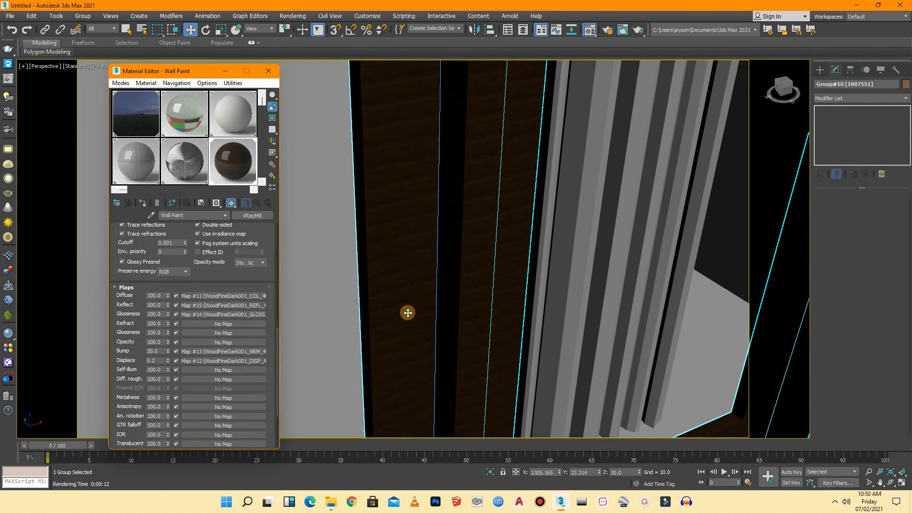
{"action": "left_click", "coordinate": [221, 296]}
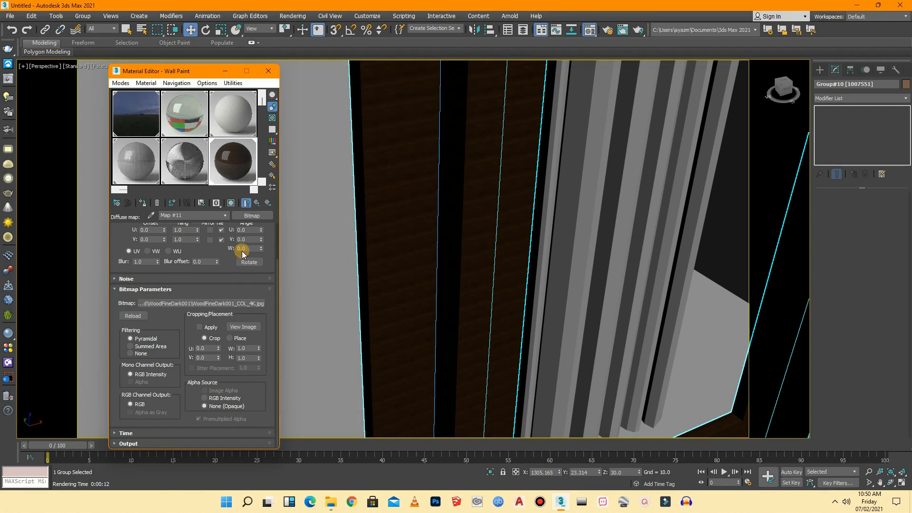
{"action": "left_click_drag", "start_coordinate": [276, 299], "coordinate": [277, 282]}
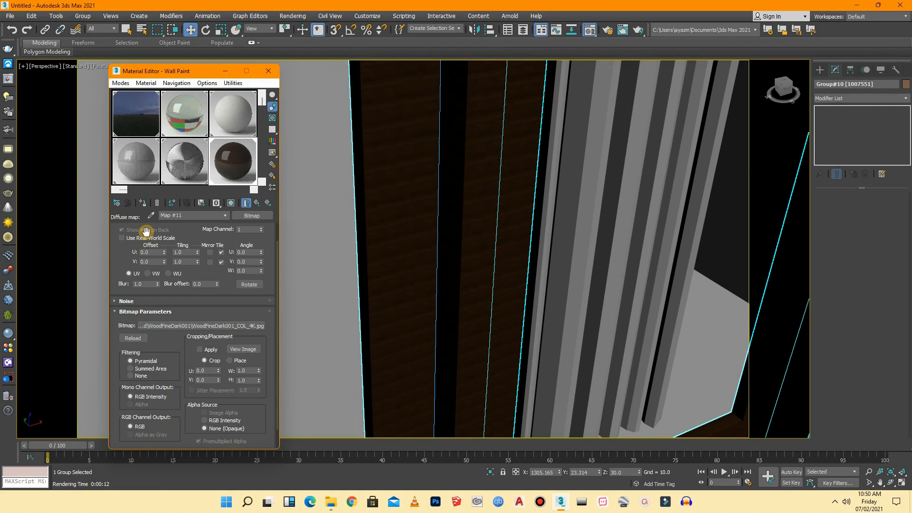
{"action": "left_click", "coordinate": [244, 270]}
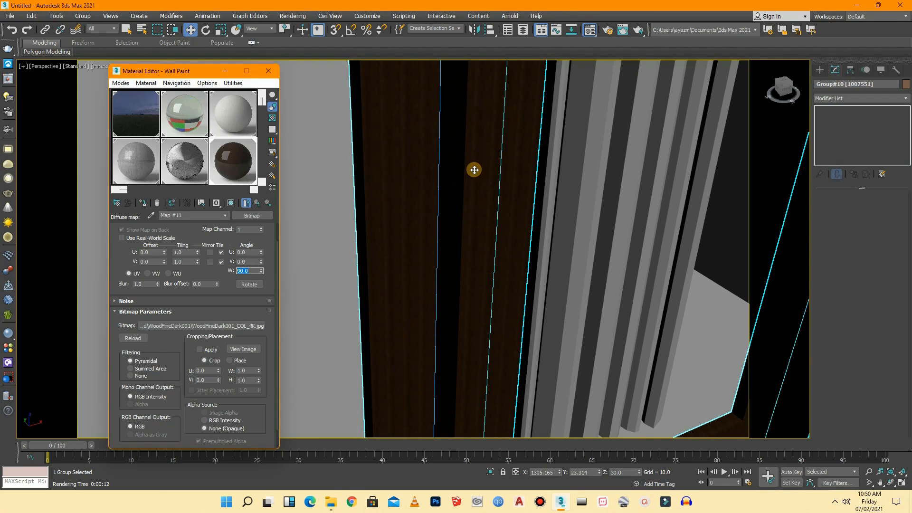
{"action": "left_click", "coordinate": [226, 217]}
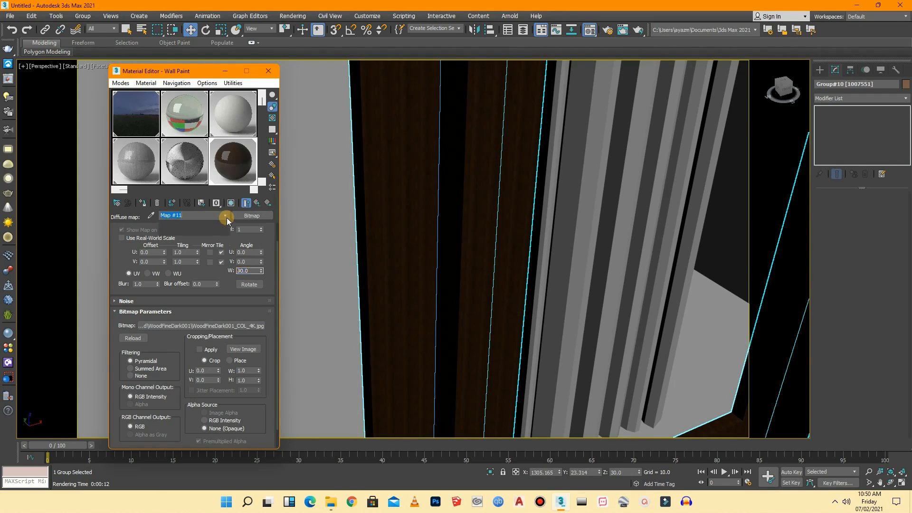
{"action": "left_click", "coordinate": [216, 223]}
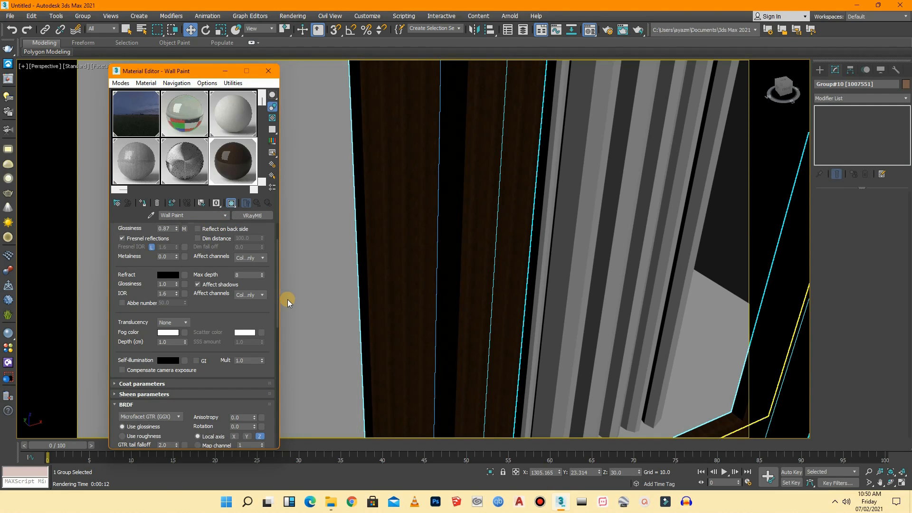
- Set the Reflect map's W angle to 90 and return to the Wall Paint material
{"action": "left_click_drag", "start_coordinate": [278, 296], "coordinate": [278, 358]}
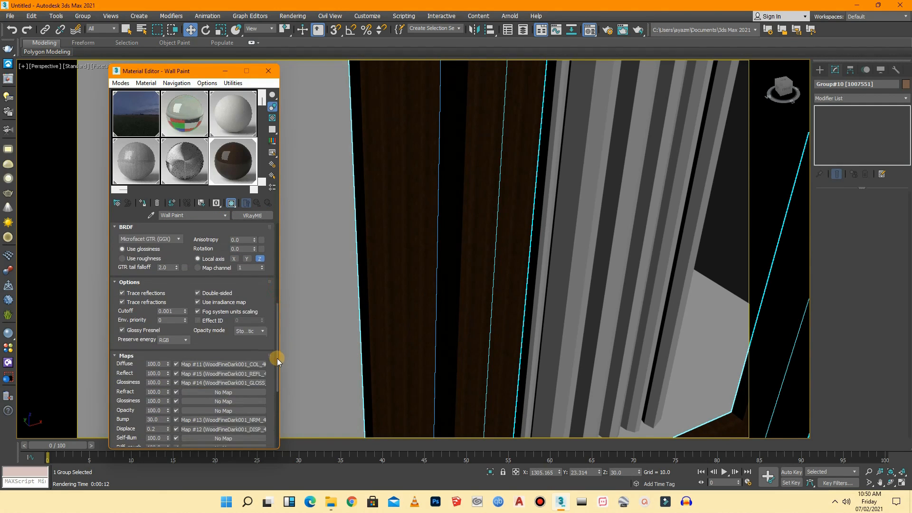
{"action": "left_click", "coordinate": [234, 374]}
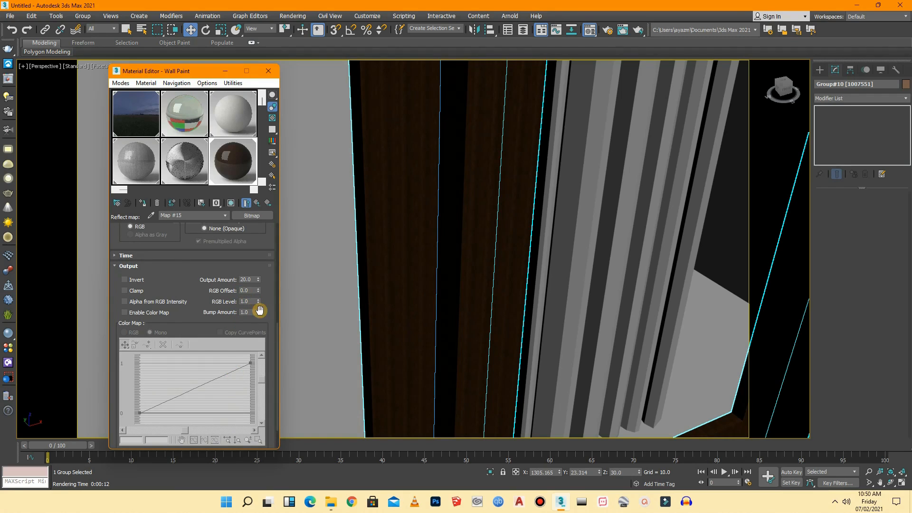
{"action": "left_click_drag", "start_coordinate": [277, 332], "coordinate": [276, 224]}
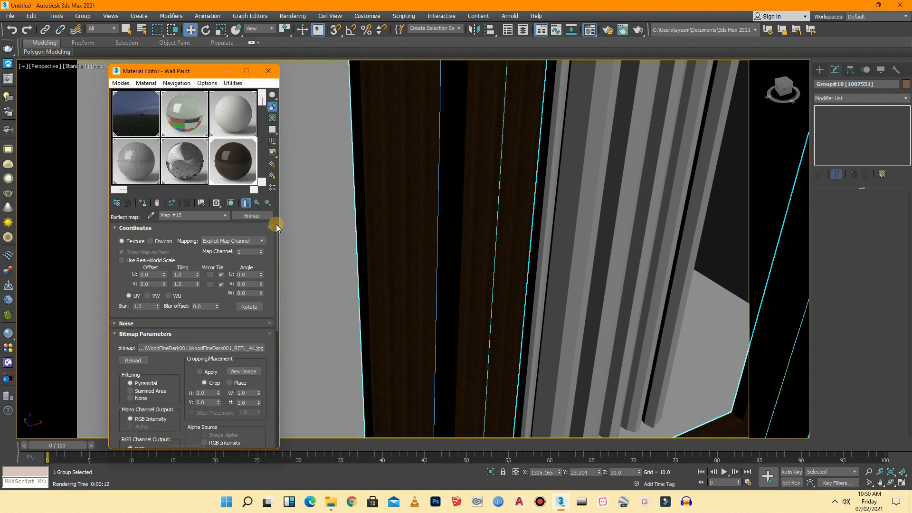
{"action": "left_click", "coordinate": [242, 293]}
{"action": "left_click", "coordinate": [225, 215]}
{"action": "left_click", "coordinate": [216, 223]}
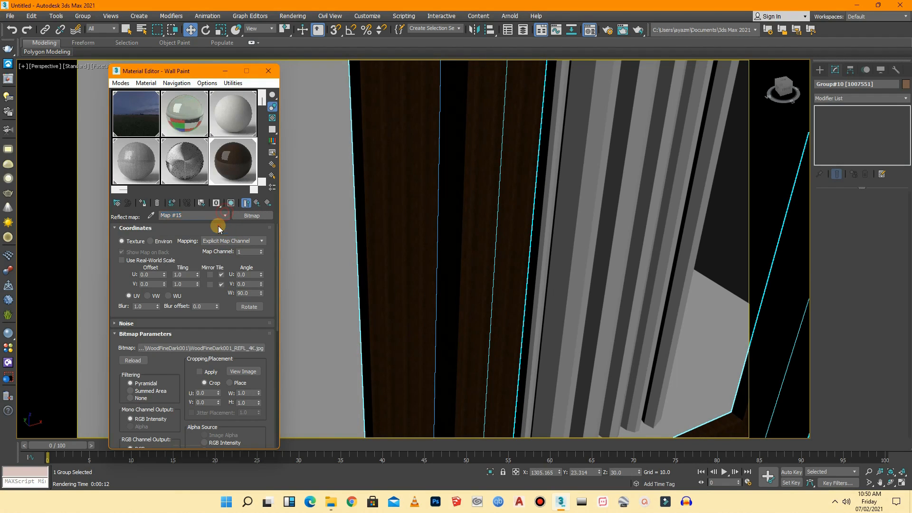
- Set the reflection Glossiness map's W angle to 90 and return to the Wall Paint material
{"action": "left_click", "coordinate": [278, 249]}
{"action": "left_click_drag", "start_coordinate": [278, 259], "coordinate": [274, 357]}
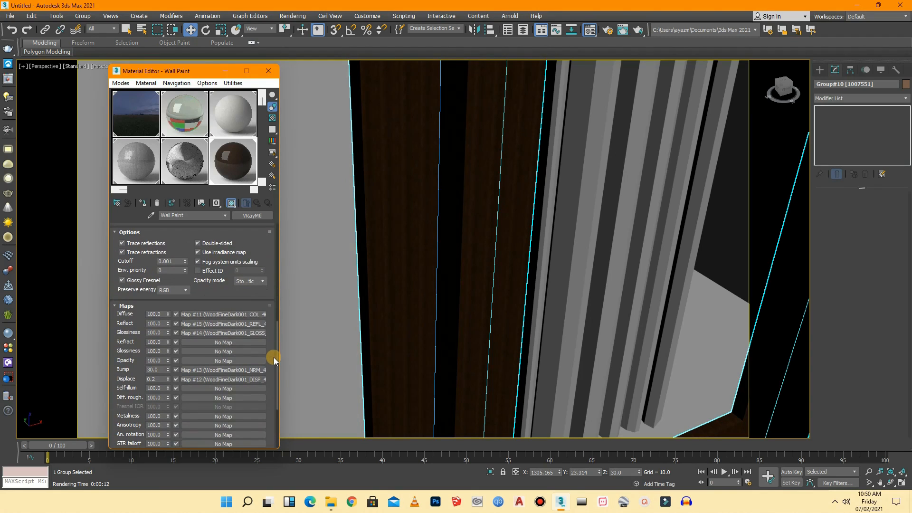
{"action": "left_click", "coordinate": [246, 334]}
{"action": "left_click_drag", "start_coordinate": [279, 350], "coordinate": [262, 254]}
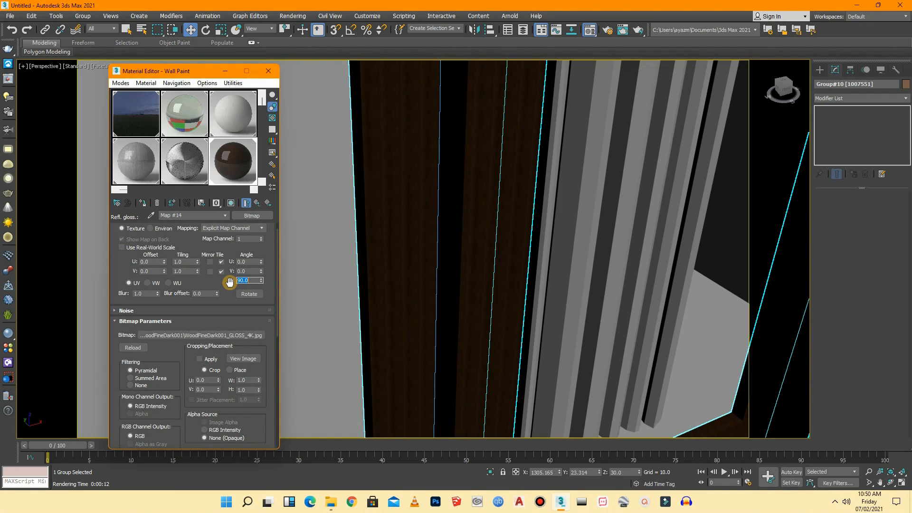
{"action": "left_click", "coordinate": [217, 215]}
{"action": "left_click", "coordinate": [208, 226]}
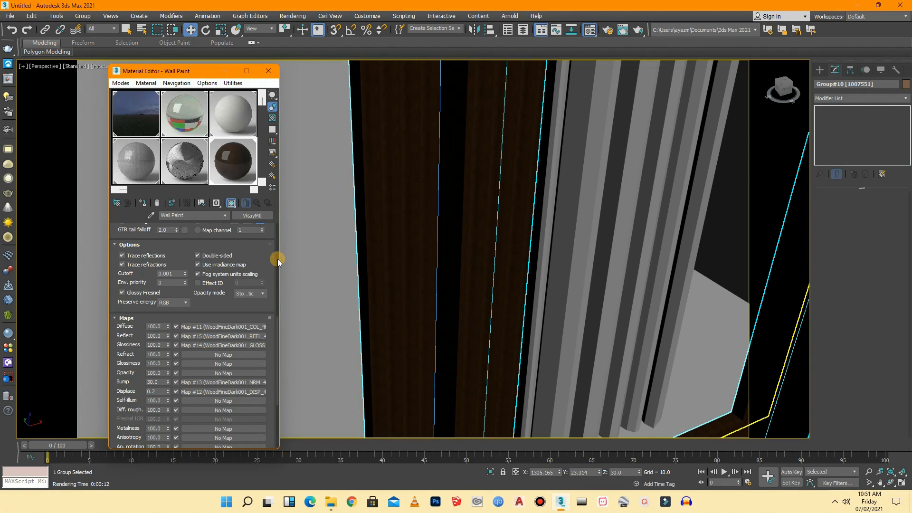
- Set the Bump map's W angle to match the other rotated wood maps and return to the Wall Paint material
{"action": "left_click", "coordinate": [278, 259]}
{"action": "left_click_drag", "start_coordinate": [278, 260], "coordinate": [271, 361]}
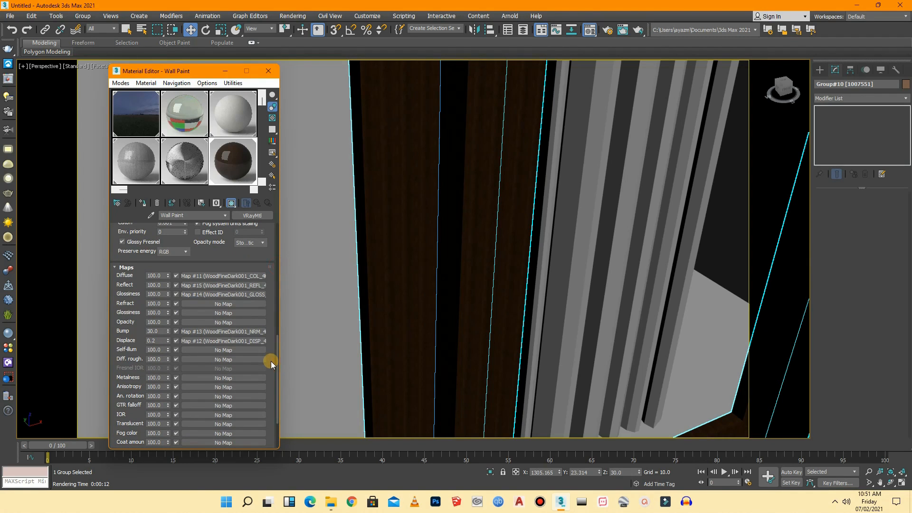
{"action": "left_click", "coordinate": [241, 332]}
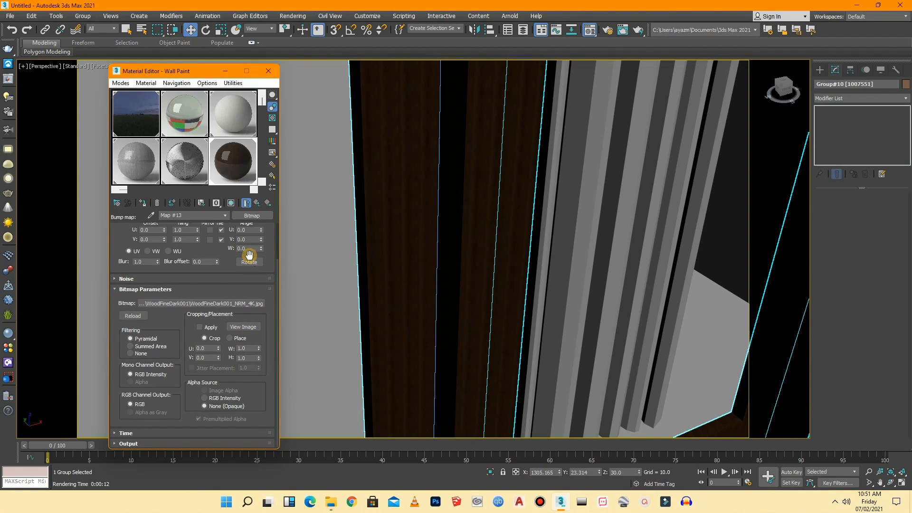
{"action": "left_click_drag", "start_coordinate": [248, 248], "coordinate": [226, 250]}
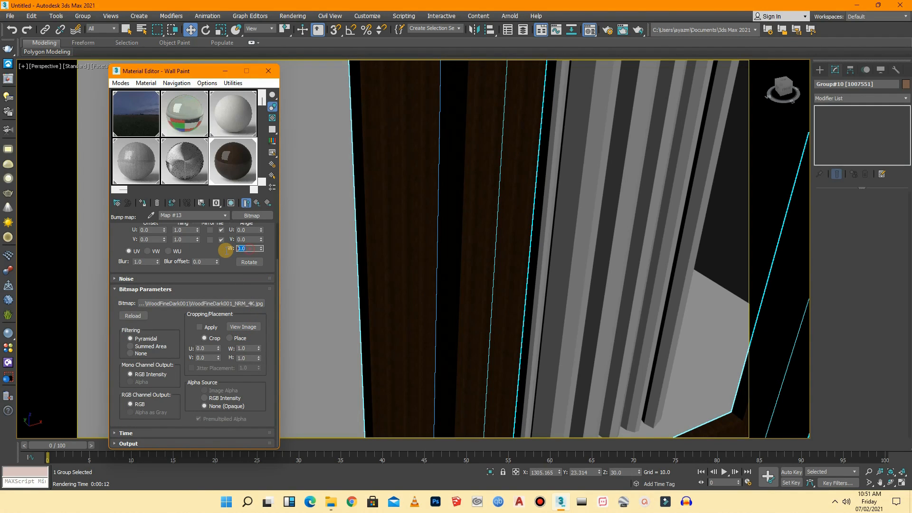
{"action": "left_click", "coordinate": [225, 217]}
{"action": "left_click", "coordinate": [212, 223]}
- Set the Displace map's W angle to 90 and close the Material Editor
{"action": "left_click_drag", "start_coordinate": [278, 267], "coordinate": [282, 346]}
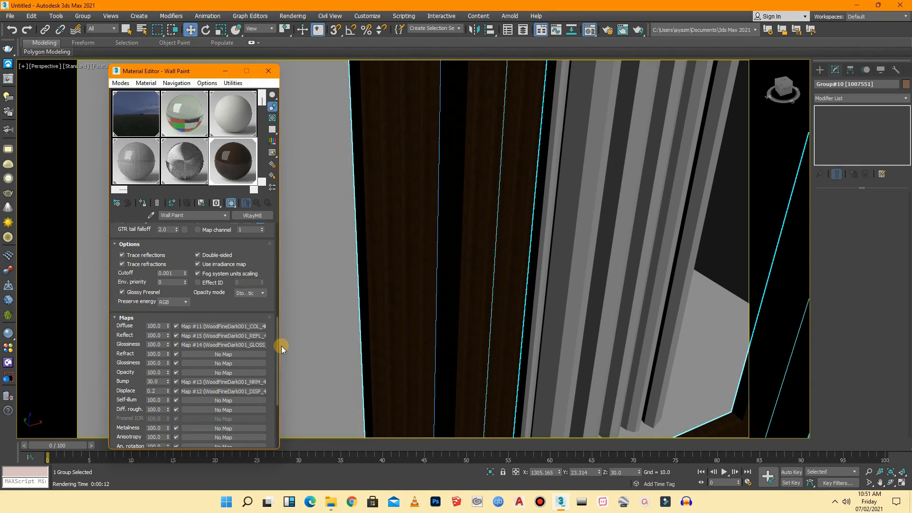
{"action": "left_click", "coordinate": [245, 391]}
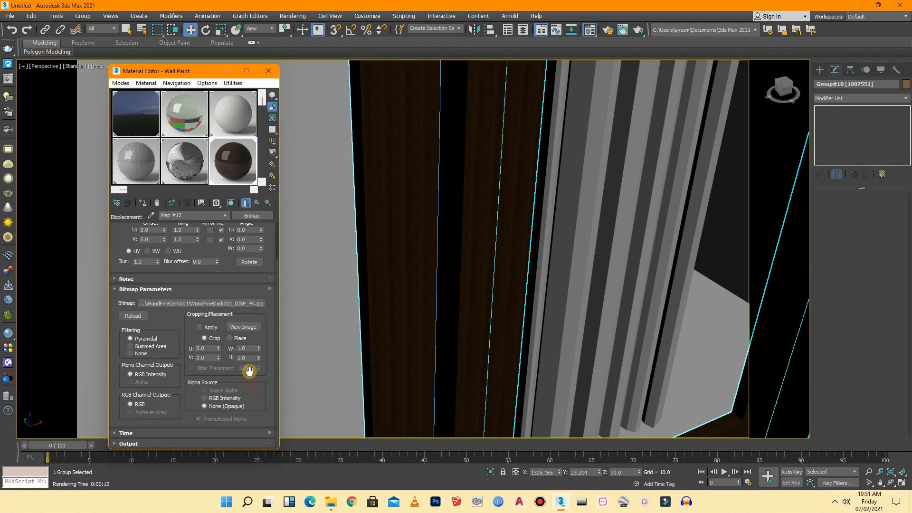
{"action": "double_click", "coordinate": [248, 248]}
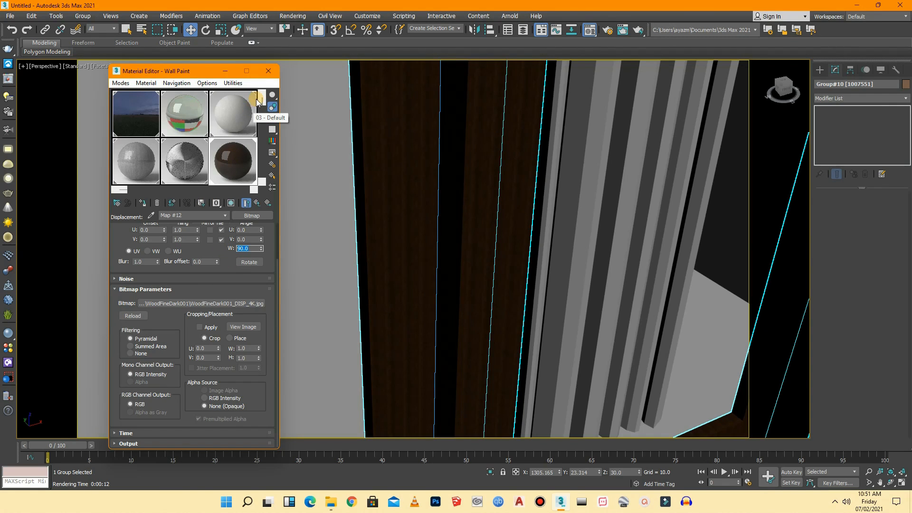
{"action": "left_click", "coordinate": [269, 71]}
- Switch the viewport to the VRayCam001 camera and start a test render of the building
{"action": "left_click", "coordinate": [45, 66]}
{"action": "mouse_move", "coordinate": [70, 76]}
{"action": "left_click", "coordinate": [199, 76]}
{"action": "left_click", "coordinate": [292, 15]}
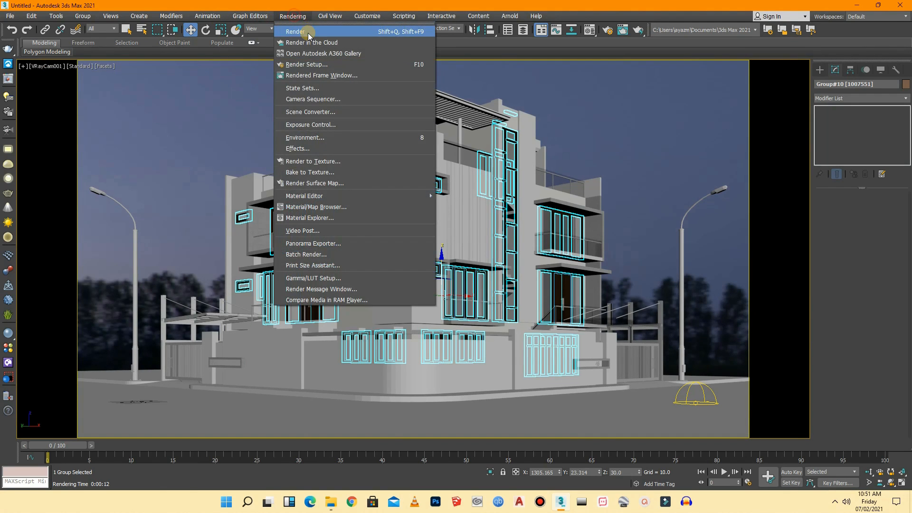
{"action": "left_click", "coordinate": [308, 33]}
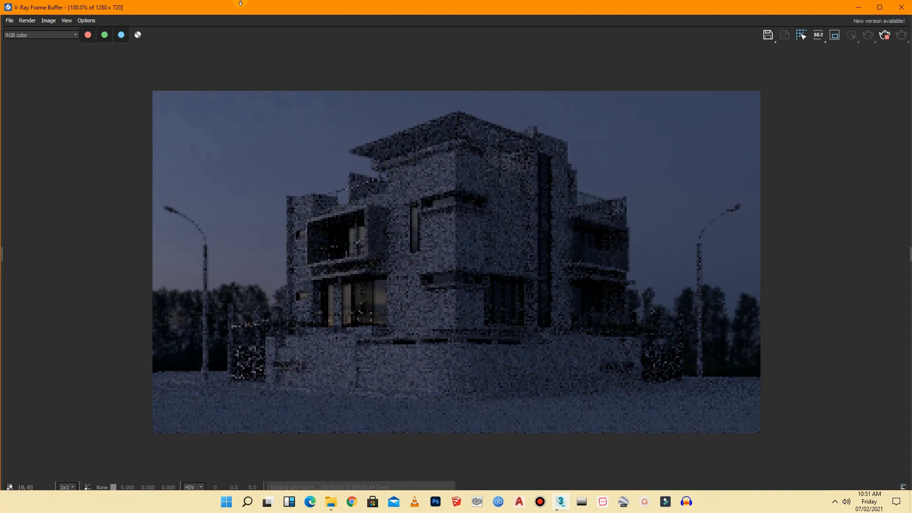
- Examine the window frames, balconies and walls in the test render, close the frame buffer and cancel the rendering
{"action": "scroll", "coordinate": [497, 328], "scroll_direction": "up", "scroll_amount": 2}
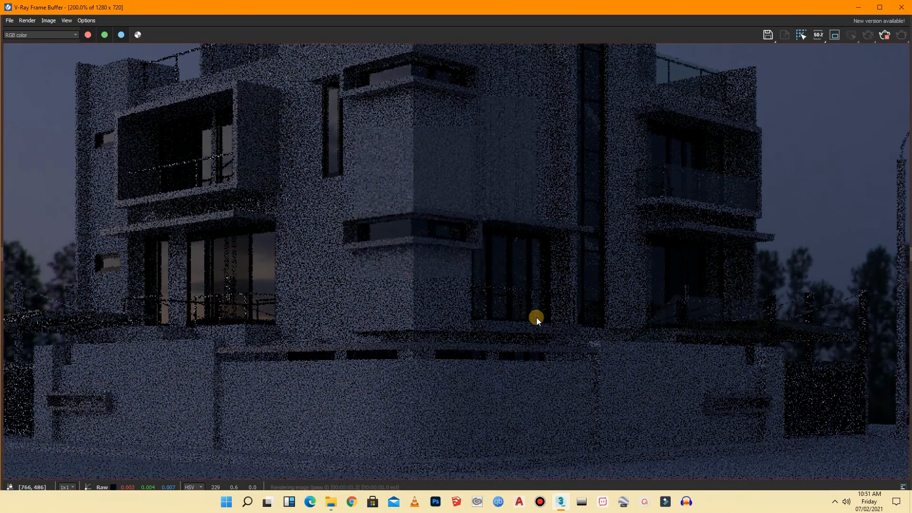
{"action": "scroll", "coordinate": [380, 344], "scroll_direction": "down", "scroll_amount": 2}
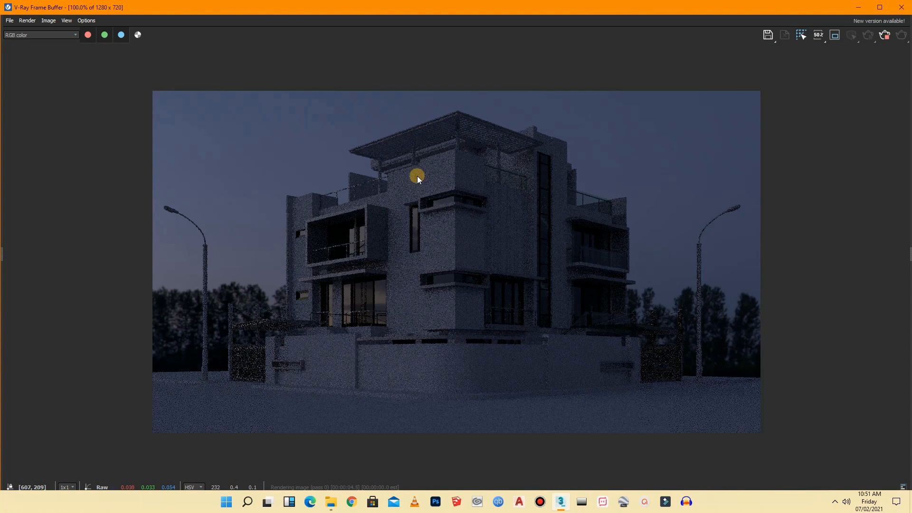
{"action": "scroll", "coordinate": [370, 248], "scroll_direction": "up", "scroll_amount": 2}
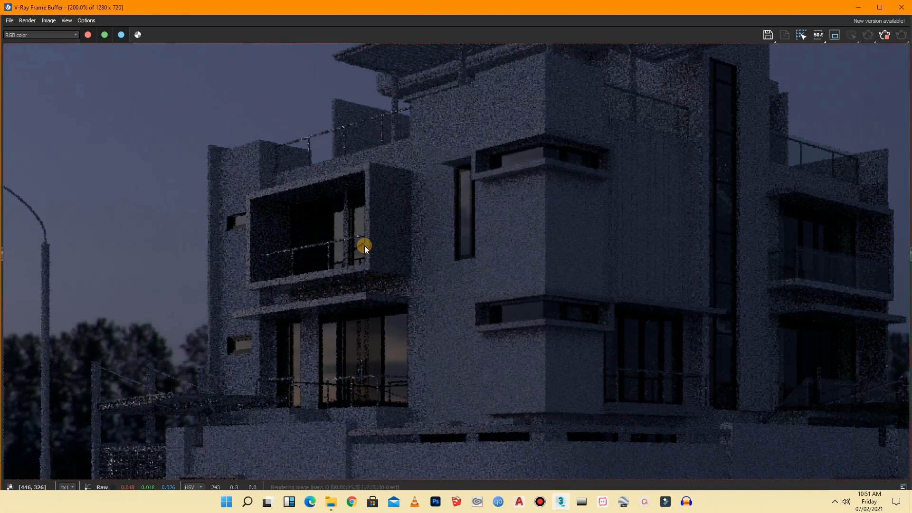
{"action": "scroll", "coordinate": [329, 242], "scroll_direction": "up", "scroll_amount": 2}
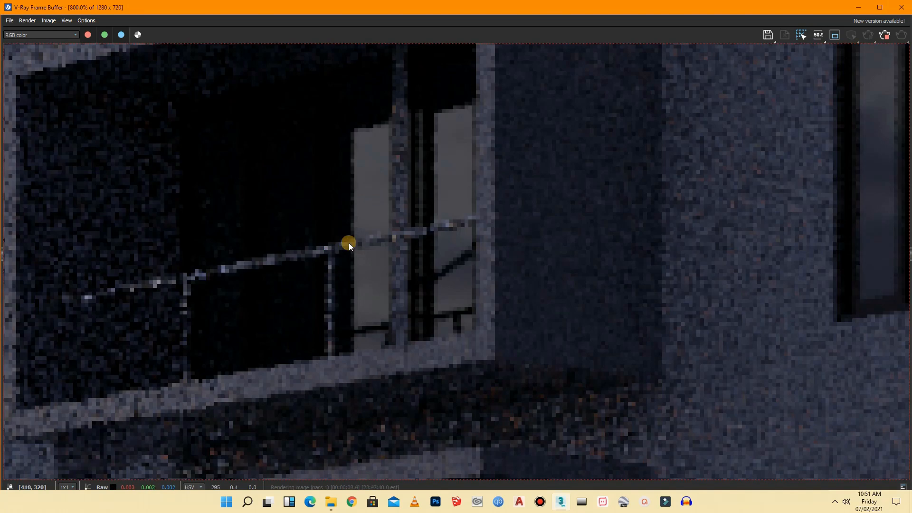
{"action": "scroll", "coordinate": [329, 248], "scroll_direction": "down", "scroll_amount": 2}
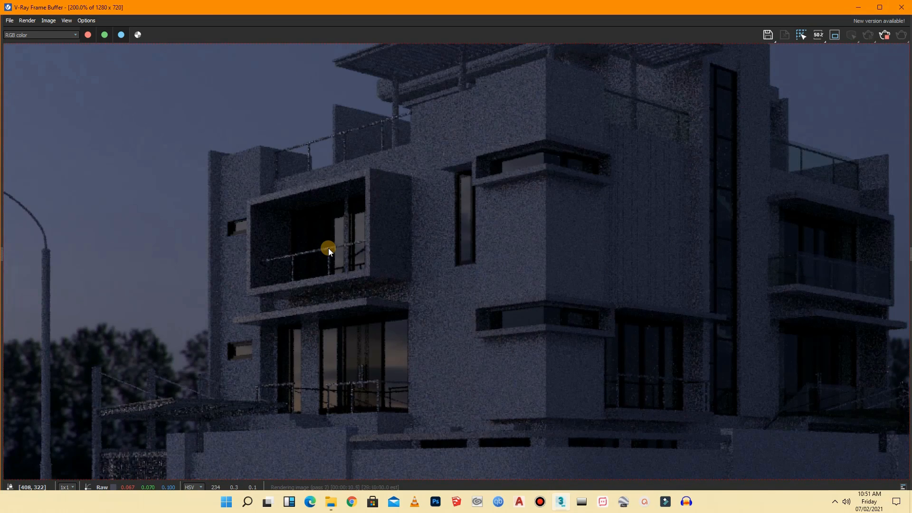
{"action": "scroll", "coordinate": [329, 248], "scroll_direction": "down", "scroll_amount": 1}
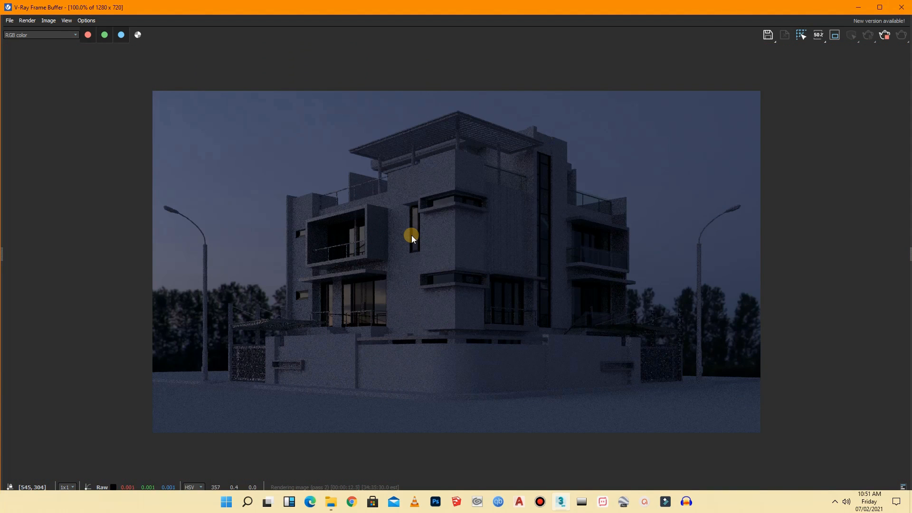
{"action": "left_click", "coordinate": [903, 8]}
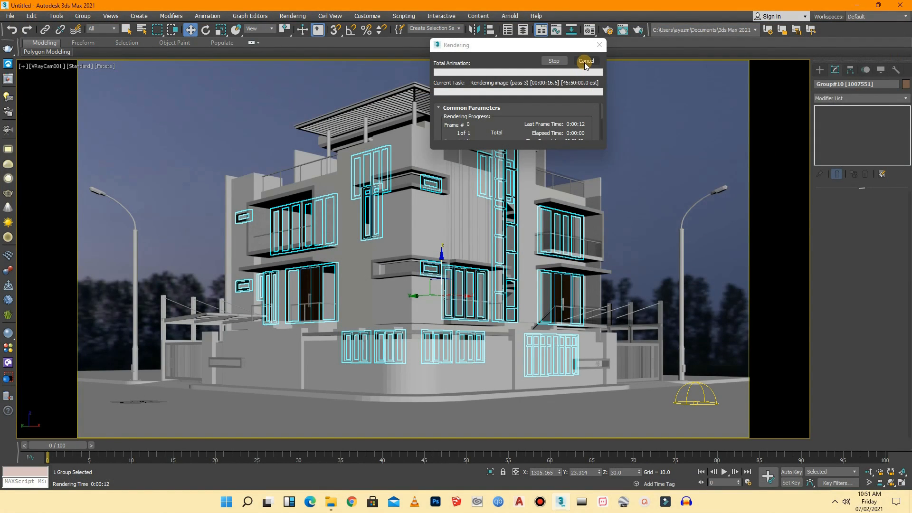
{"action": "left_click", "coordinate": [586, 61]}
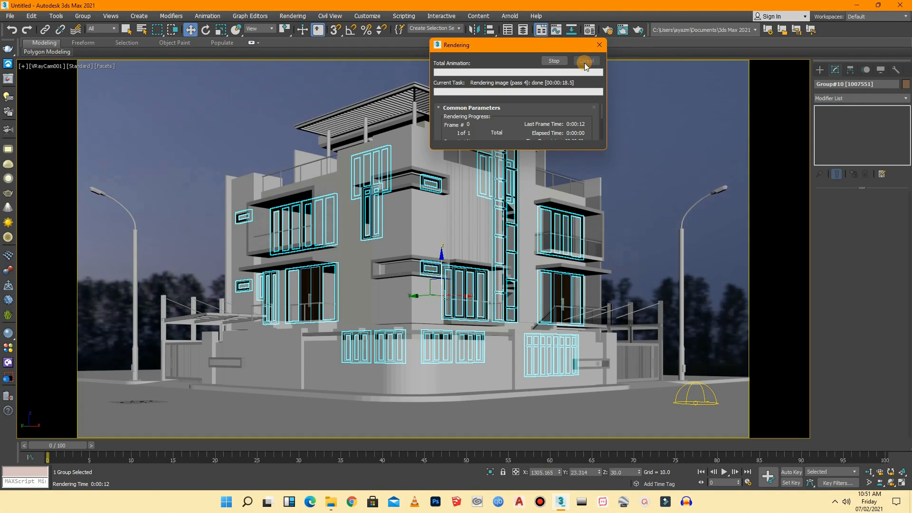
- Assign the dark wood Wall Paint material to the slatted rooftop pergola group and clear the selection
{"action": "left_click", "coordinate": [602, 107]}
{"action": "key", "text": "m"}
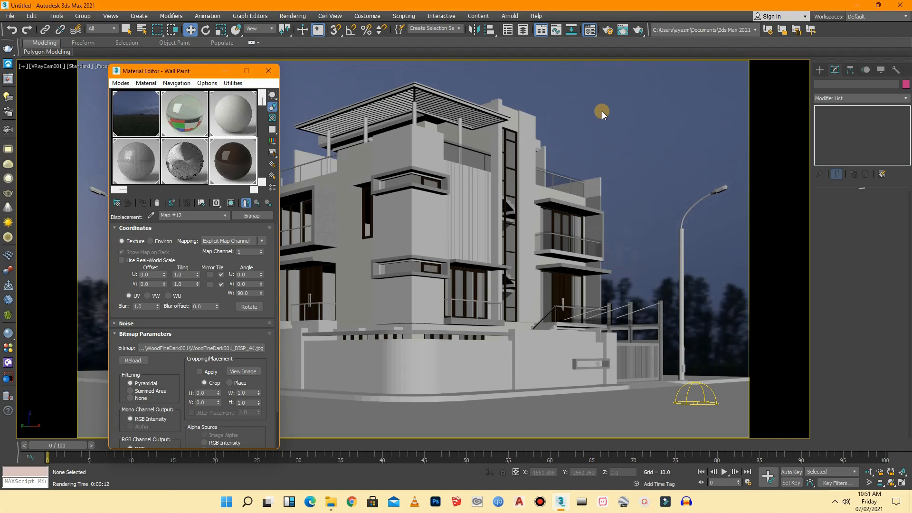
{"action": "left_click_drag", "start_coordinate": [264, 103], "coordinate": [262, 145]}
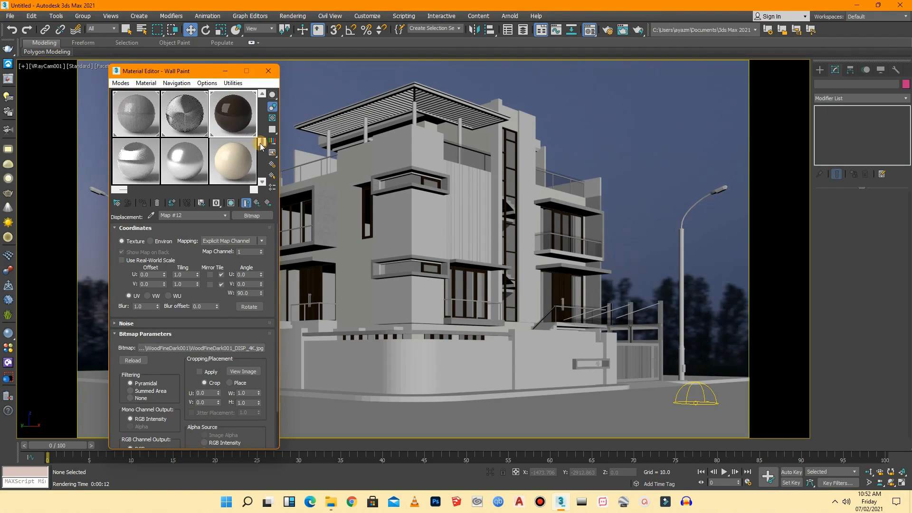
{"action": "left_click", "coordinate": [141, 168]}
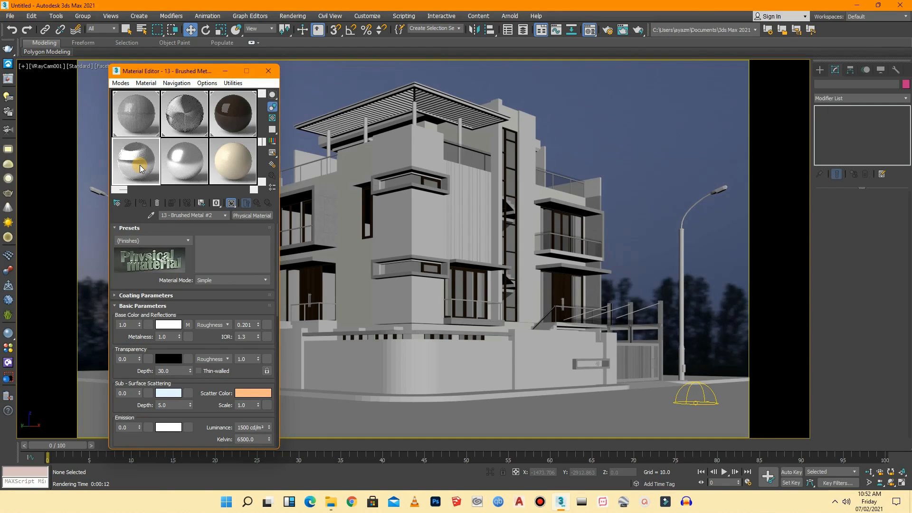
{"action": "left_click", "coordinate": [240, 118]}
{"action": "left_click_drag", "start_coordinate": [234, 118], "coordinate": [433, 105]}
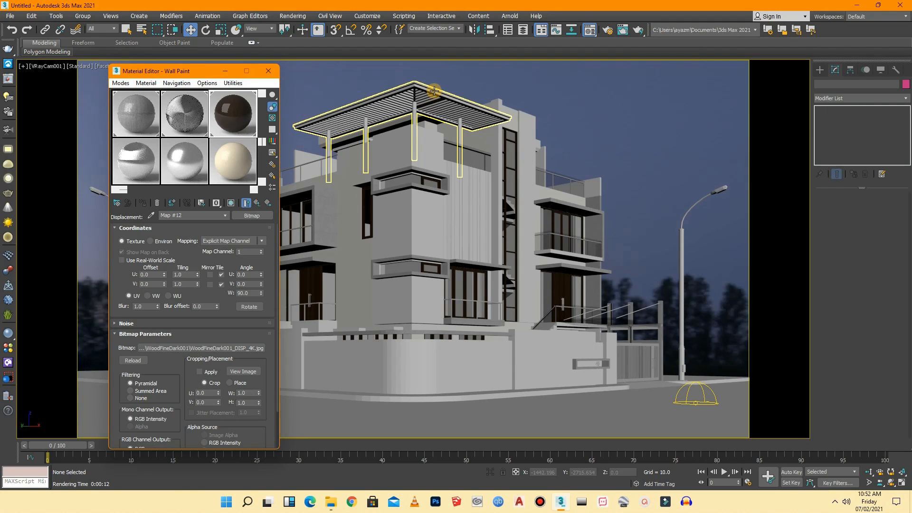
{"action": "left_click", "coordinate": [434, 90]}
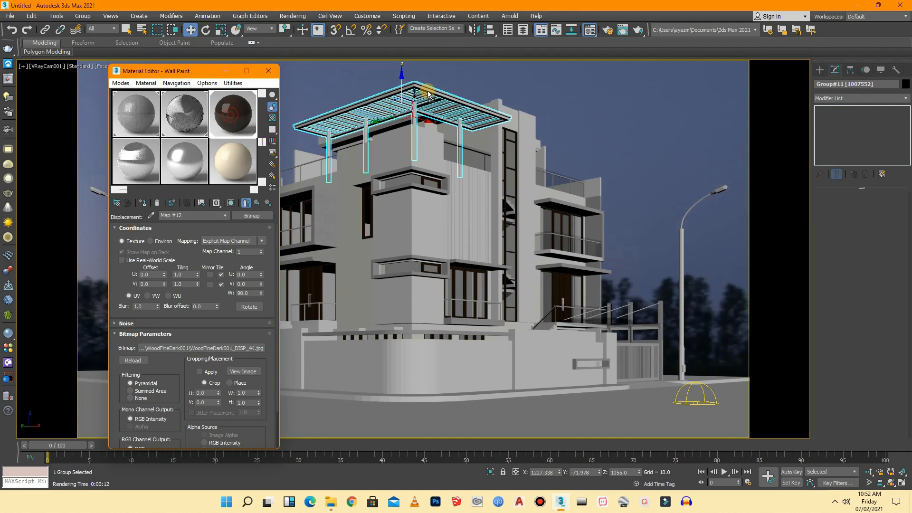
{"action": "left_click_drag", "start_coordinate": [429, 94], "coordinate": [429, 94]}
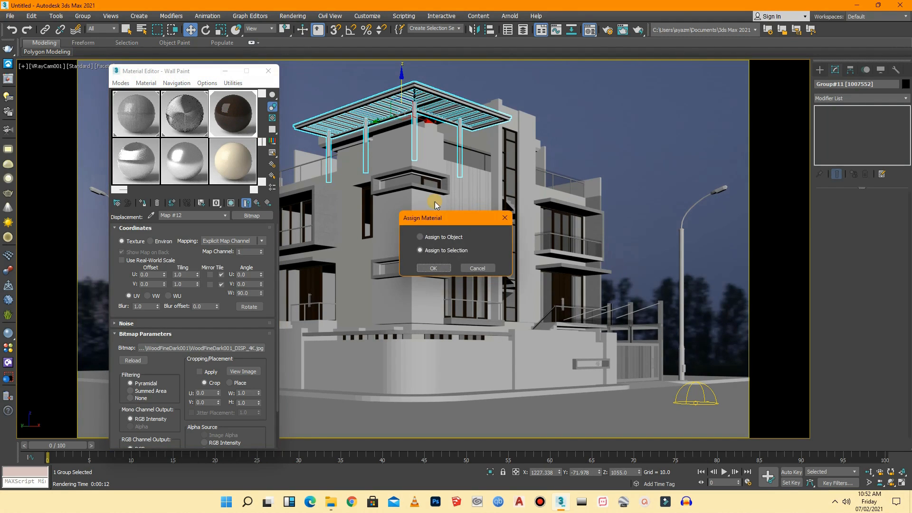
{"action": "left_click", "coordinate": [435, 269]}
{"action": "left_click", "coordinate": [588, 138]}
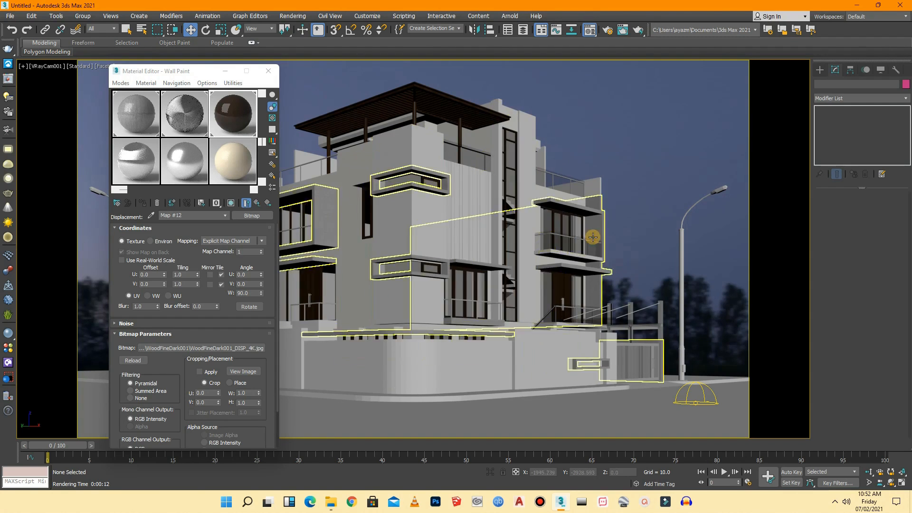
- Change the 13 - Brushed Metal #2 material from a Physical Material to a VRayMtl
{"action": "left_click_drag", "start_coordinate": [175, 78], "coordinate": [529, 82]}
{"action": "left_click", "coordinate": [497, 170]}
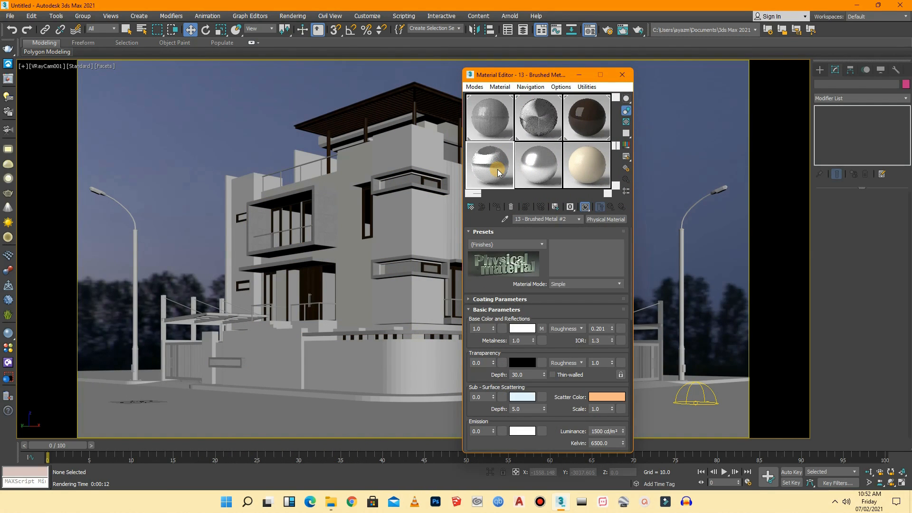
{"action": "left_click_drag", "start_coordinate": [509, 80], "coordinate": [171, 77]}
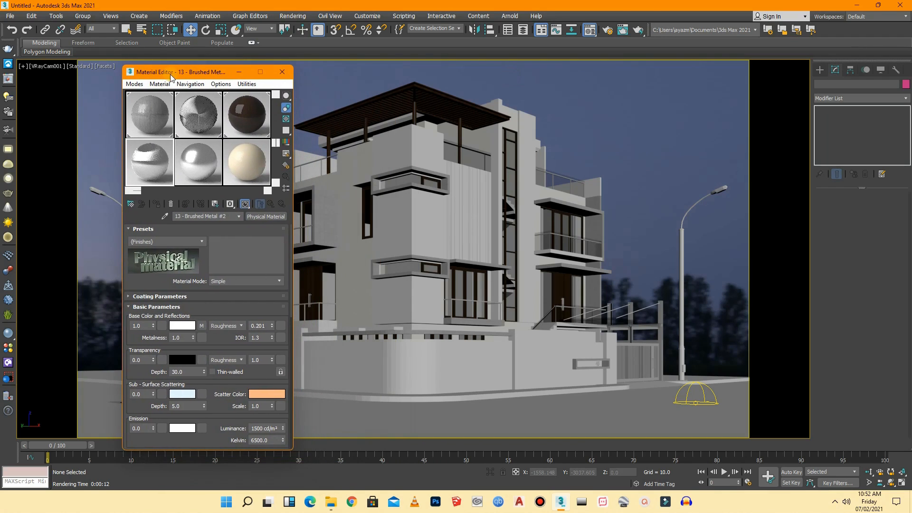
{"action": "left_click", "coordinate": [273, 217]}
{"action": "double_click", "coordinate": [454, 406]}
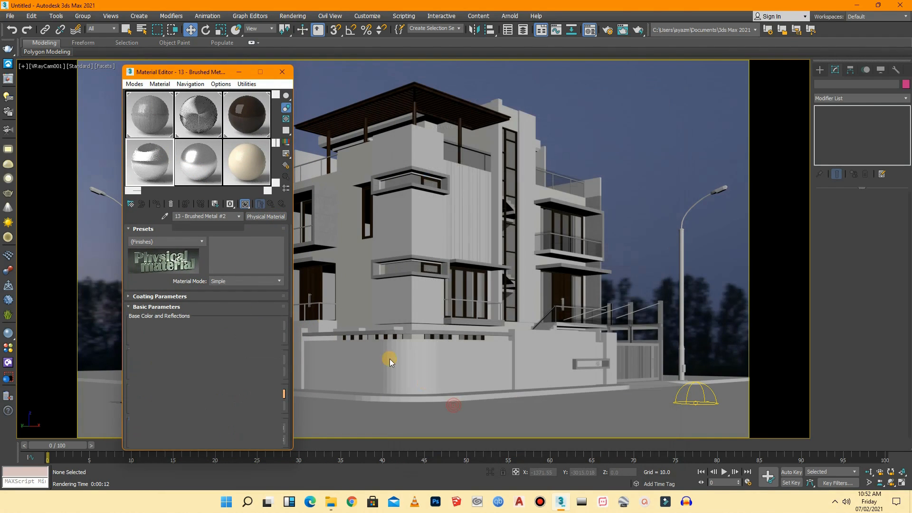
- Browse the WoodPlanks preview images in the textures' wood folder in File Explorer and select WoodPlanks_012
{"action": "left_click", "coordinate": [331, 501]}
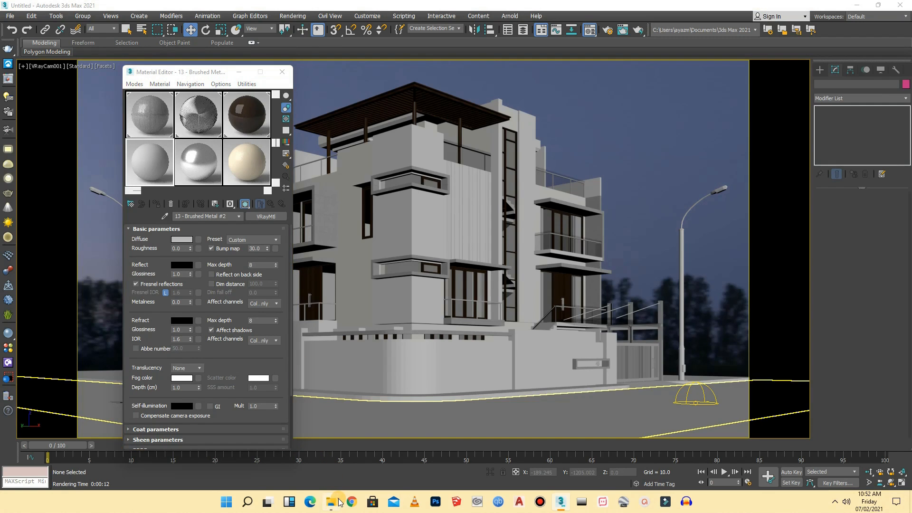
{"action": "left_click", "coordinate": [546, 181]}
{"action": "scroll", "coordinate": [706, 287], "scroll_direction": "down", "scroll_amount": 3}
{"action": "left_click_drag", "start_coordinate": [881, 223], "coordinate": [878, 352]}
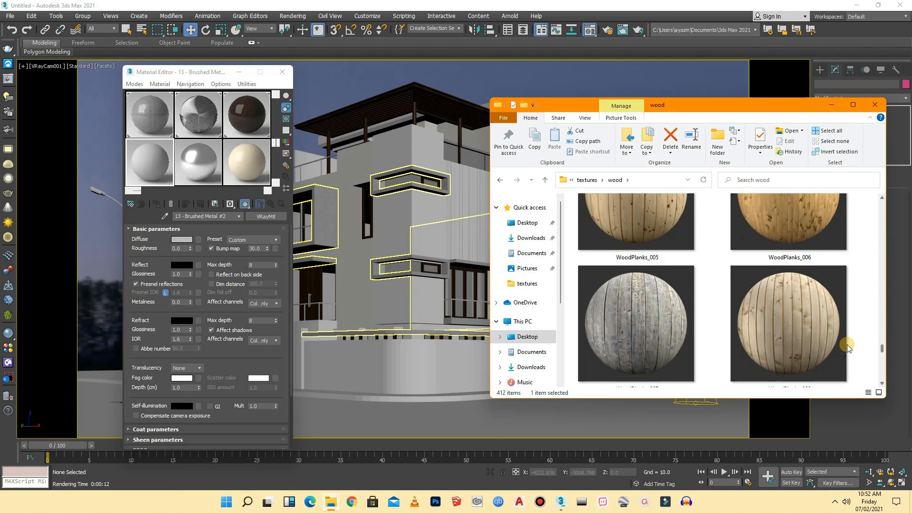
{"action": "left_click", "coordinate": [756, 320]}
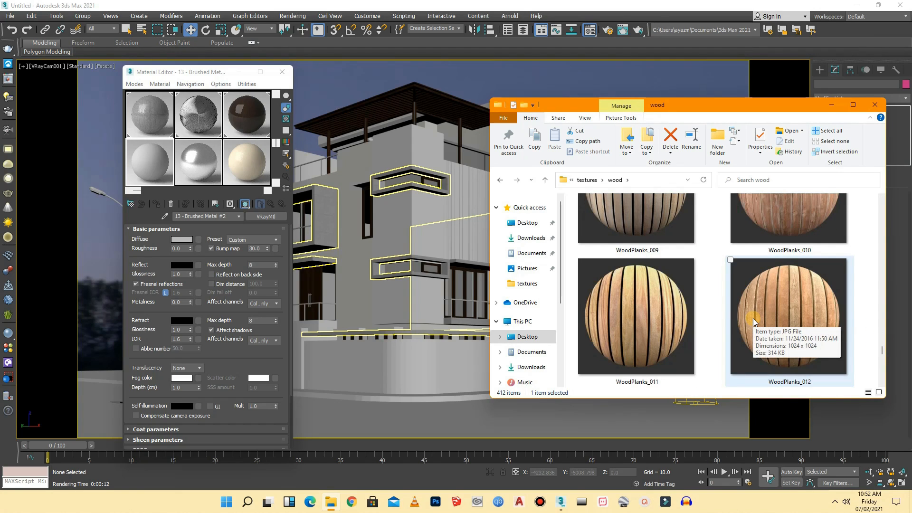
{"action": "scroll", "coordinate": [618, 329], "scroll_direction": "up", "scroll_amount": 1}
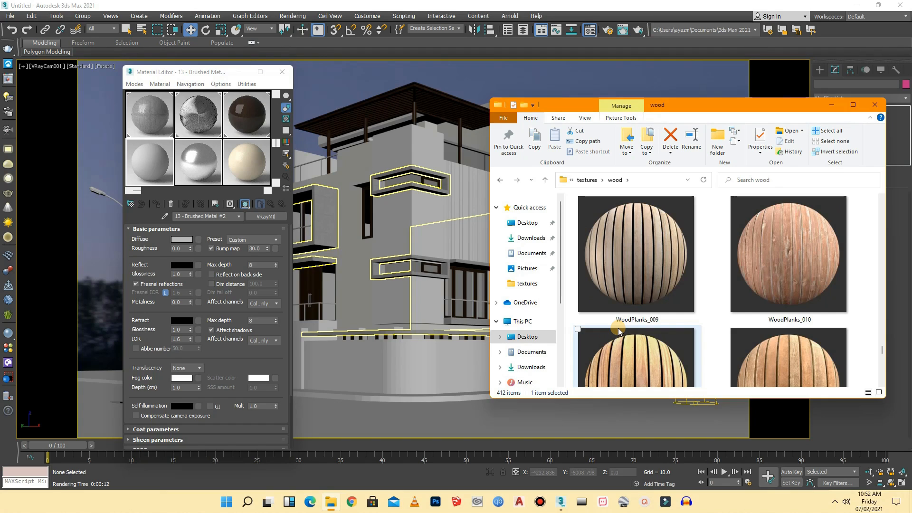
{"action": "scroll", "coordinate": [619, 331], "scroll_direction": "down", "scroll_amount": 3}
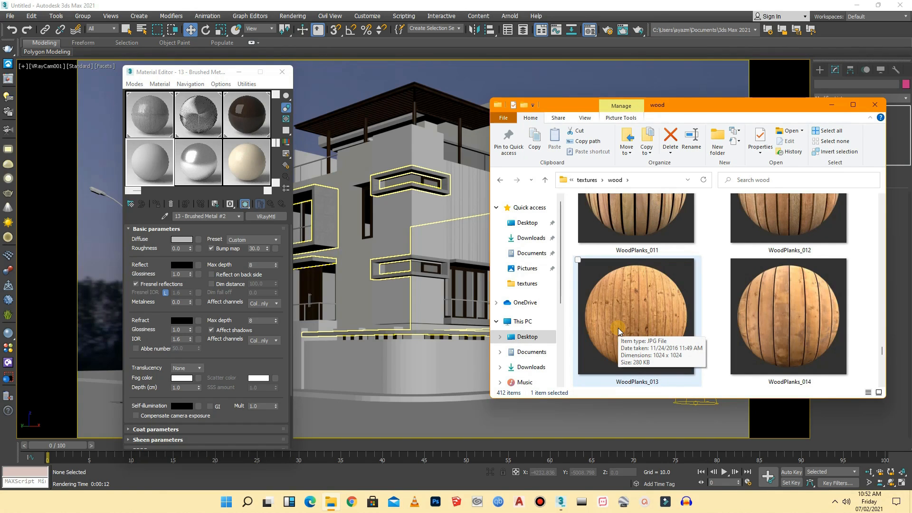
{"action": "scroll", "coordinate": [665, 328], "scroll_direction": "up", "scroll_amount": 1}
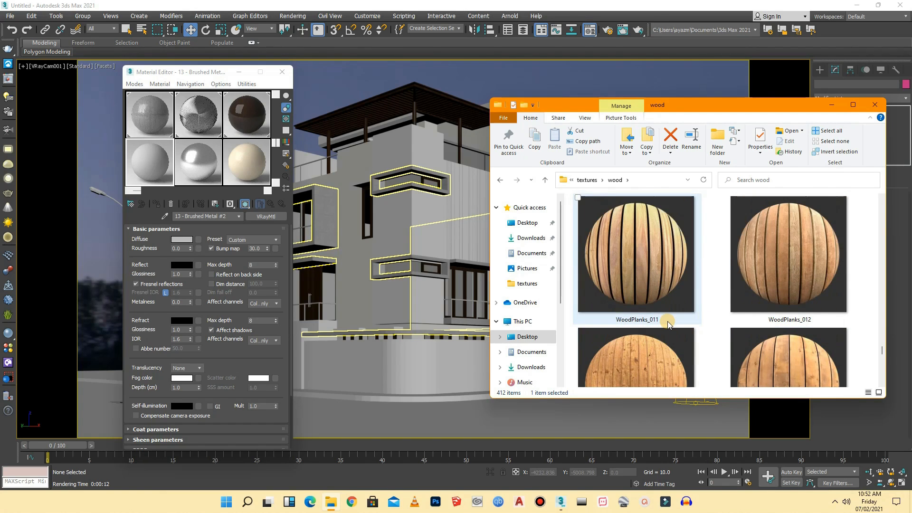
{"action": "left_click", "coordinate": [769, 279]}
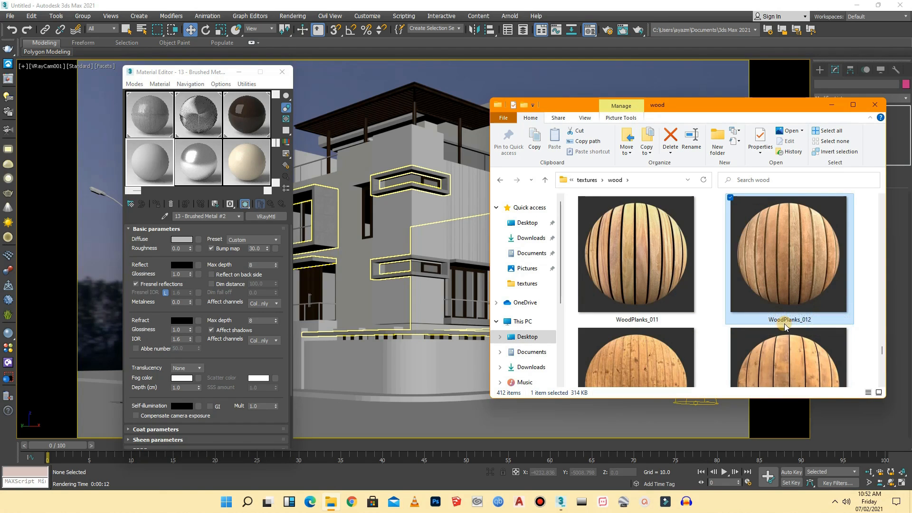
- Find the WoodPlanks 012 subfolder within the wood textures folder and open it
{"action": "scroll", "coordinate": [785, 311], "scroll_direction": "up", "scroll_amount": 20}
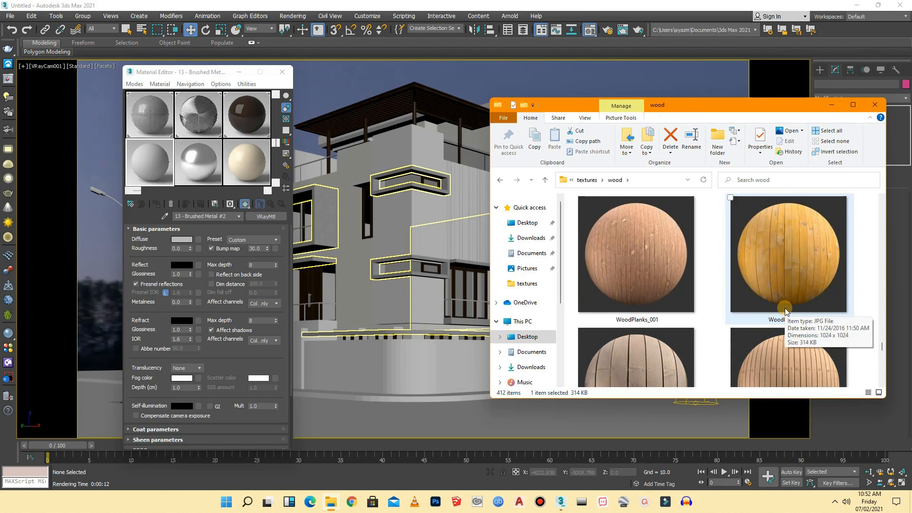
{"action": "scroll", "coordinate": [785, 311], "scroll_direction": "up", "scroll_amount": 15}
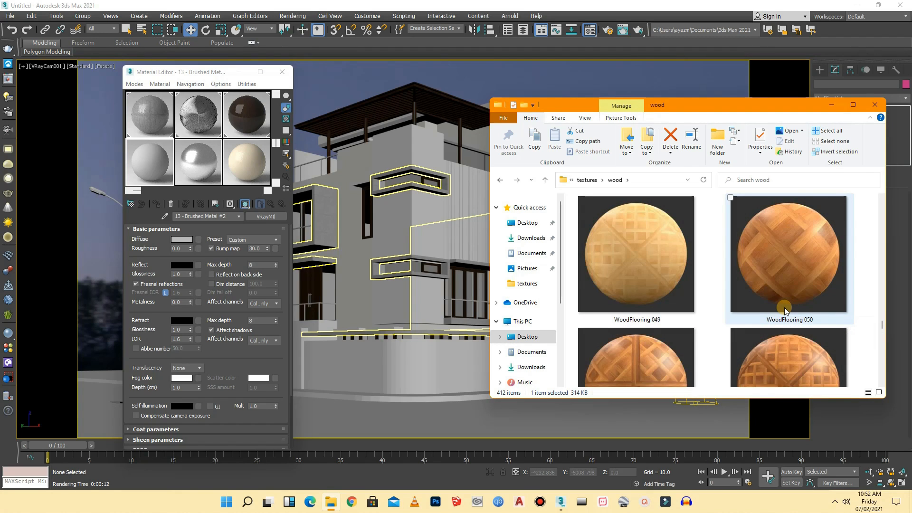
{"action": "left_click_drag", "start_coordinate": [883, 322], "coordinate": [879, 272]}
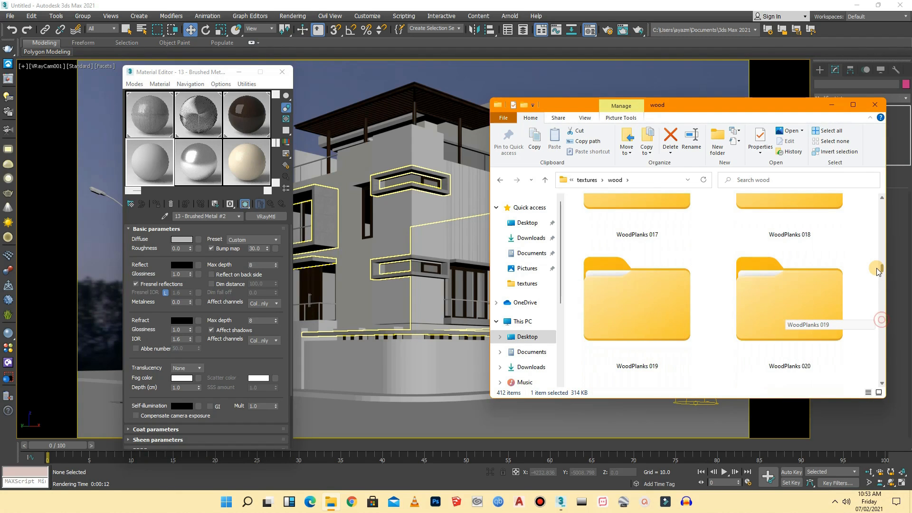
{"action": "scroll", "coordinate": [669, 283], "scroll_direction": "up", "scroll_amount": 2}
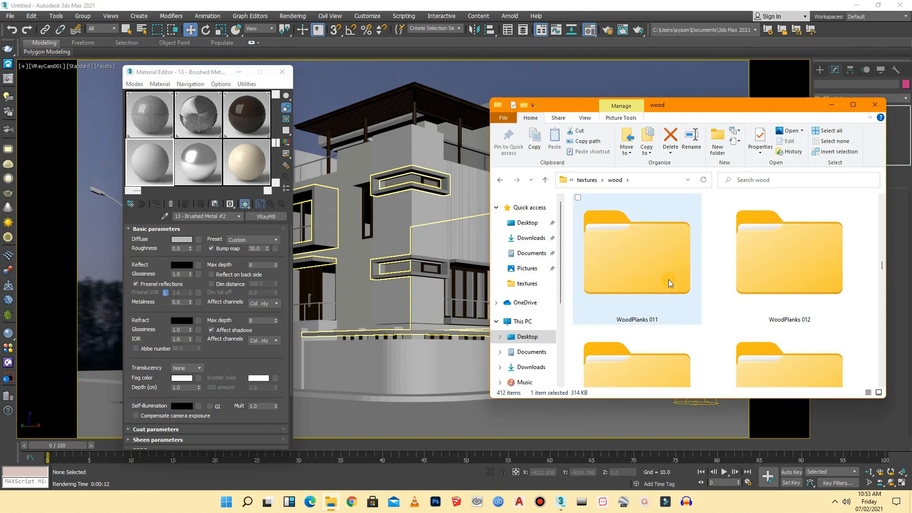
{"action": "double_click", "coordinate": [802, 298]}
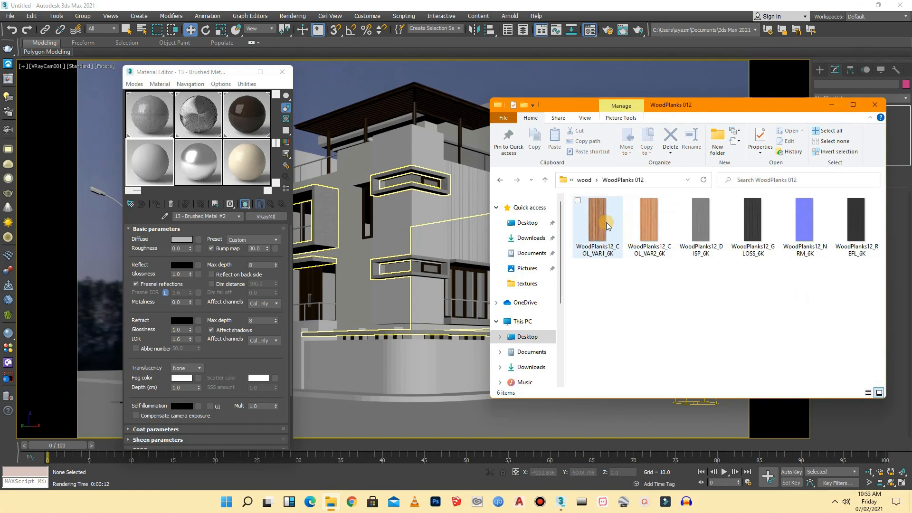
- Load WoodPlanks12_COL_VAR1_6K as the Diffuse map of the 13 - Brushed Metal #2 material and open its enlarged sample preview
{"action": "mouse_move", "coordinate": [600, 223]}
{"action": "left_mouse_down"}
{"action": "mouse_move", "coordinate": [614, 240]}
{"action": "mouse_move", "coordinate": [596, 225]}
{"action": "left_mouse_up"}
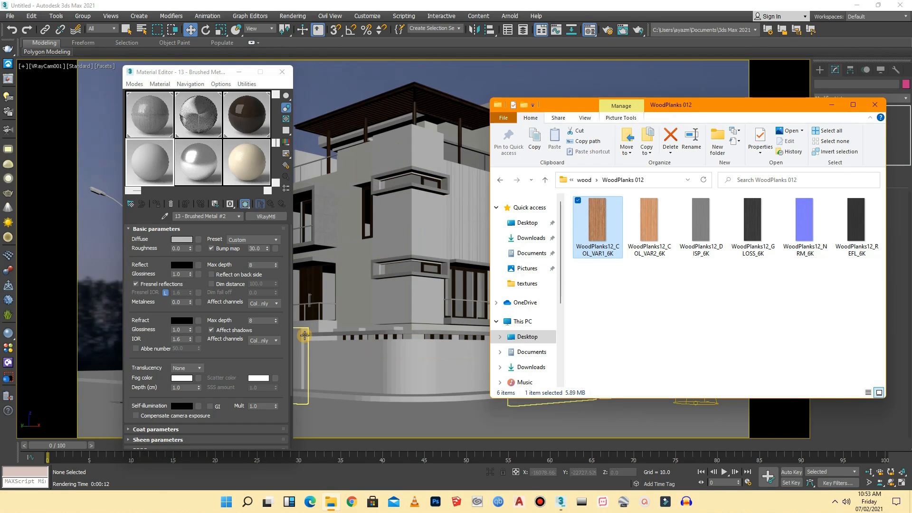
{"action": "left_click_drag", "start_coordinate": [290, 313], "coordinate": [289, 384]}
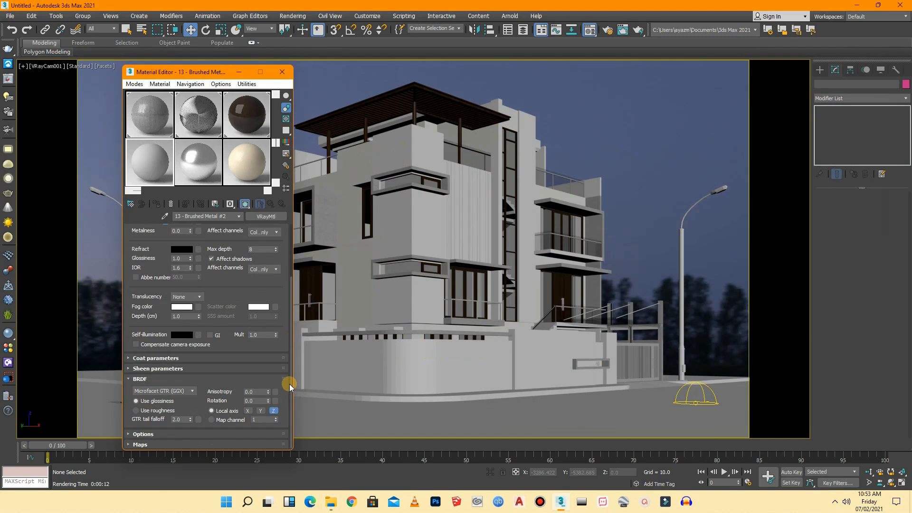
{"action": "left_click", "coordinate": [181, 441]}
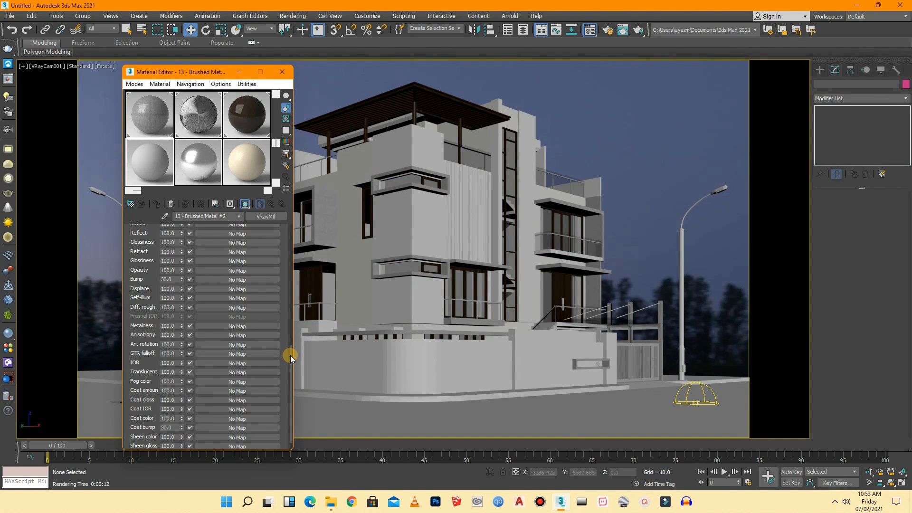
{"action": "left_click_drag", "start_coordinate": [290, 356], "coordinate": [287, 338]}
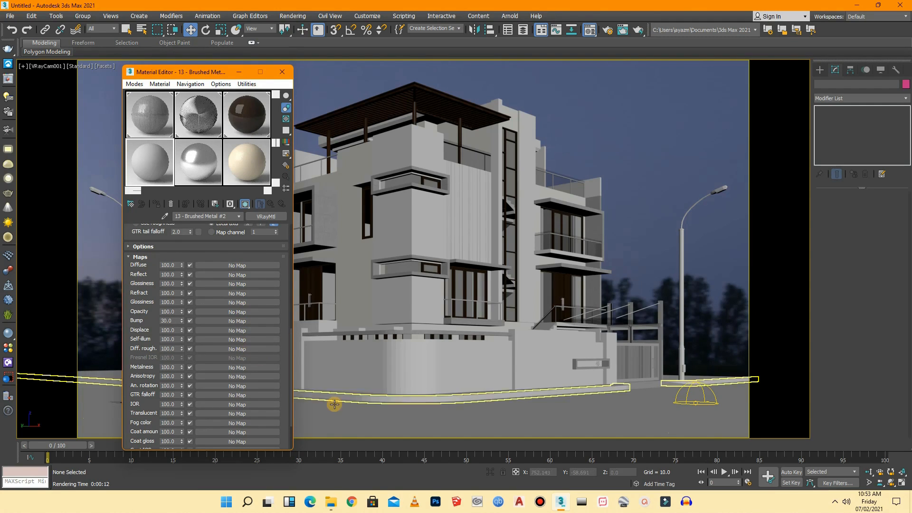
{"action": "left_click", "coordinate": [331, 502]}
{"action": "left_click_drag", "start_coordinate": [595, 228], "coordinate": [244, 265]}
{"action": "left_click", "coordinate": [144, 166]}
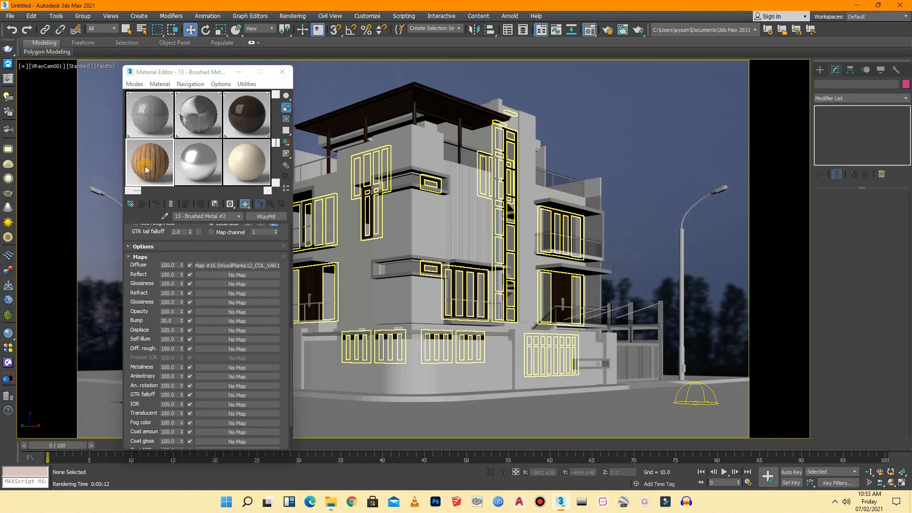
{"action": "double_click", "coordinate": [145, 166]}
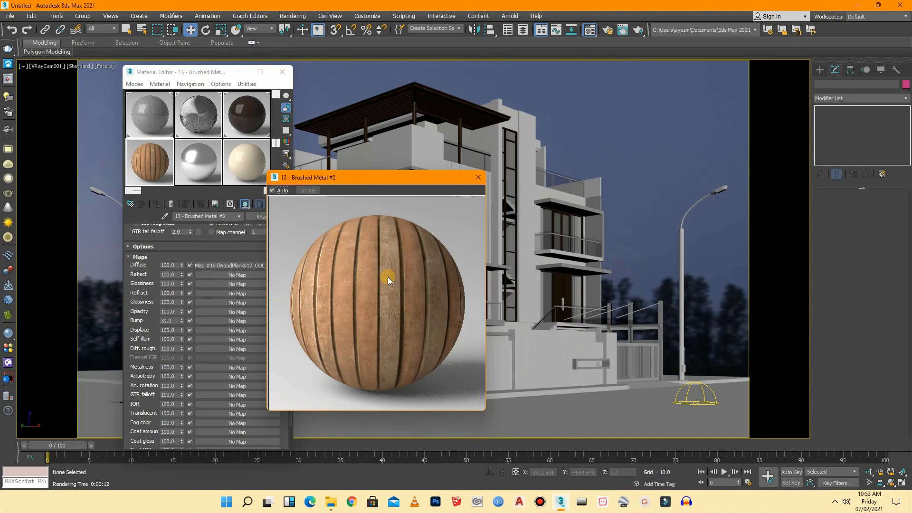
- Assign the WoodPlanks12_DISP_6K texture to the wood material's Displace map and set its amount to 0.5
{"action": "left_click", "coordinate": [478, 177]}
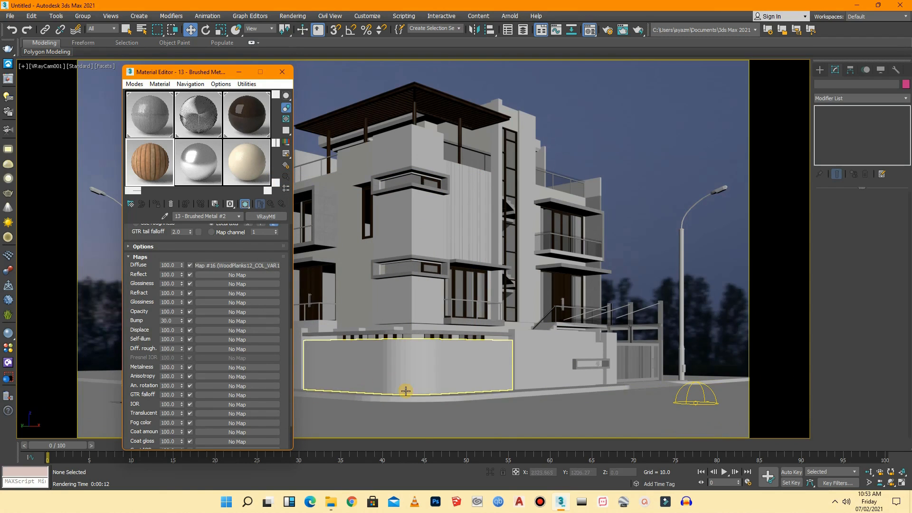
{"action": "left_click", "coordinate": [330, 501]}
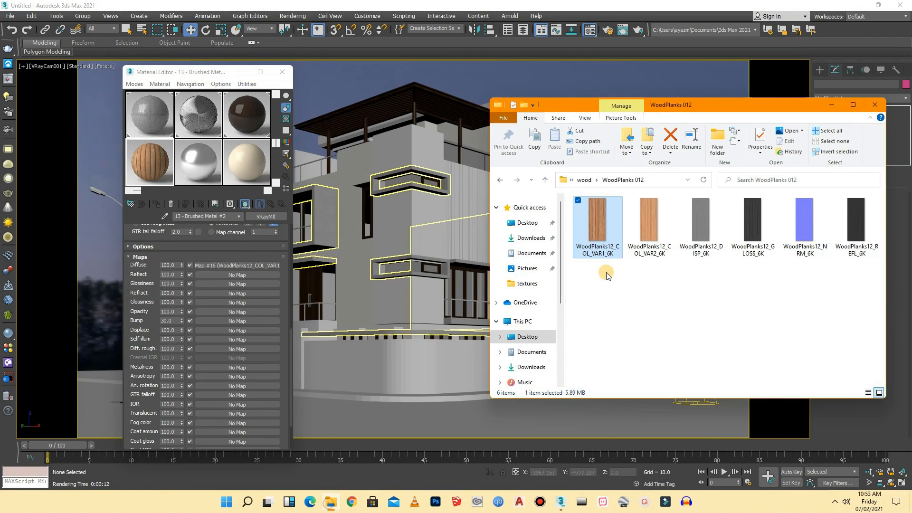
{"action": "left_click", "coordinate": [662, 270]}
{"action": "left_click_drag", "start_coordinate": [707, 243], "coordinate": [220, 330]}
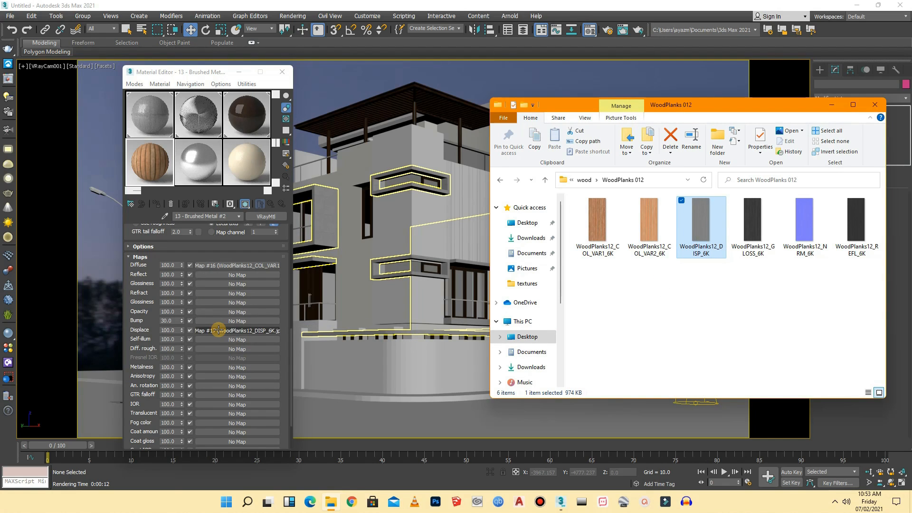
{"action": "left_click", "coordinate": [175, 329]}
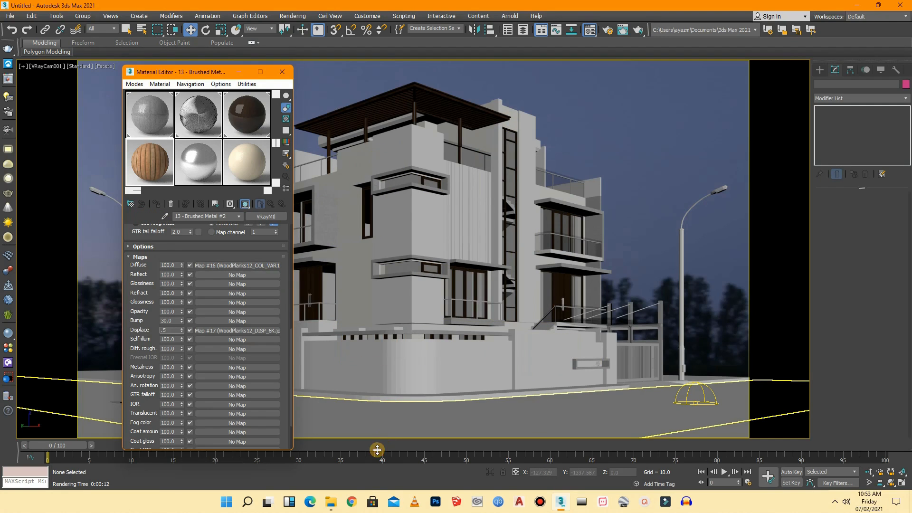
- Assign the WoodPlanks12 GLOSS, NRM and REFL textures to the material's reflection Glossiness, Bump and Reflect maps respectively
{"action": "left_click", "coordinate": [331, 502]}
{"action": "left_click", "coordinate": [642, 348]}
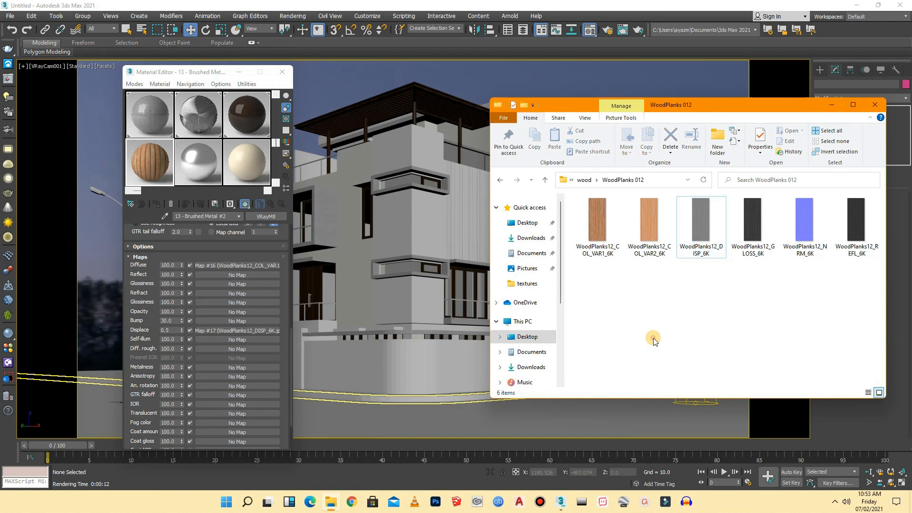
{"action": "left_click_drag", "start_coordinate": [755, 256], "coordinate": [220, 284]}
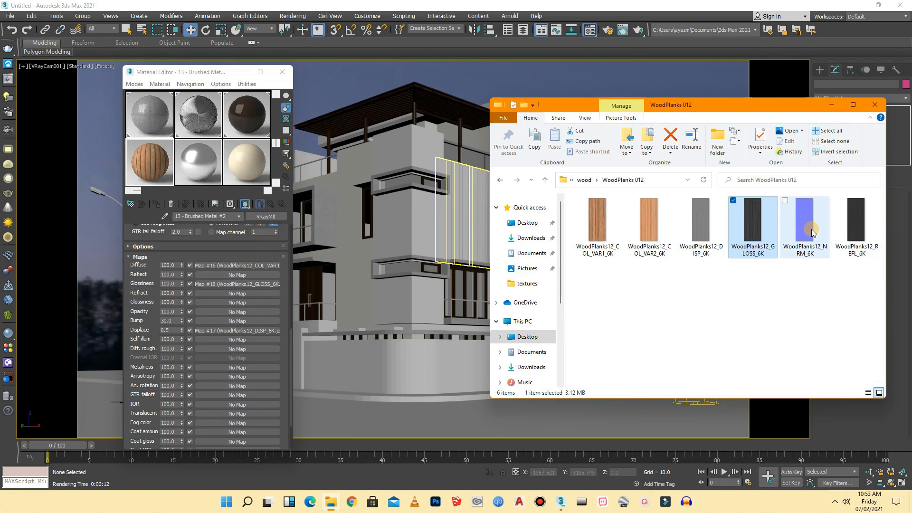
{"action": "left_click_drag", "start_coordinate": [813, 233], "coordinate": [211, 319]}
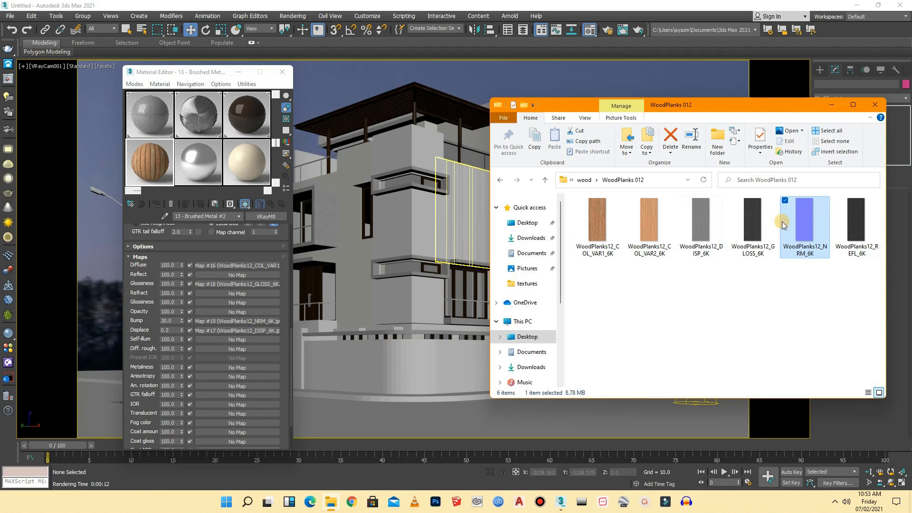
{"action": "left_click_drag", "start_coordinate": [861, 225], "coordinate": [218, 274]}
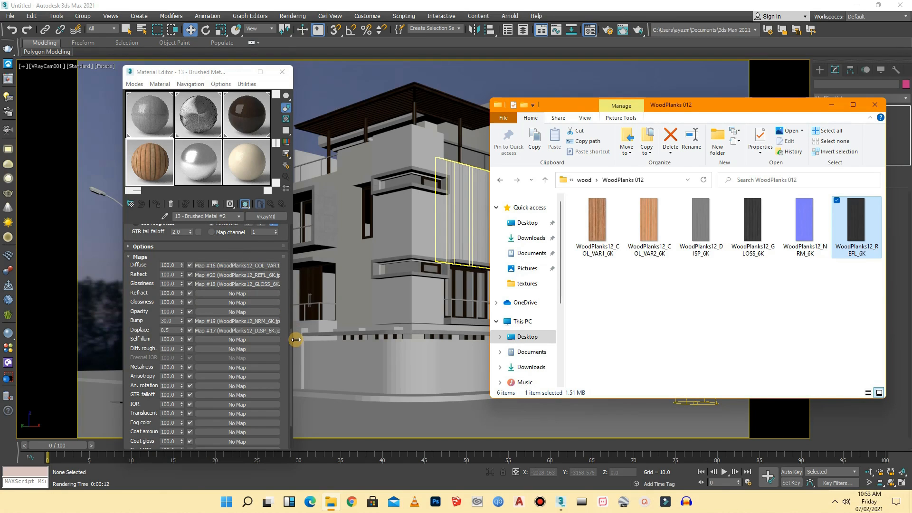
- Change the wood material's Reflect color to dark gray and set its reflection glossiness to 0.9
{"action": "left_click_drag", "start_coordinate": [290, 349], "coordinate": [284, 232]}
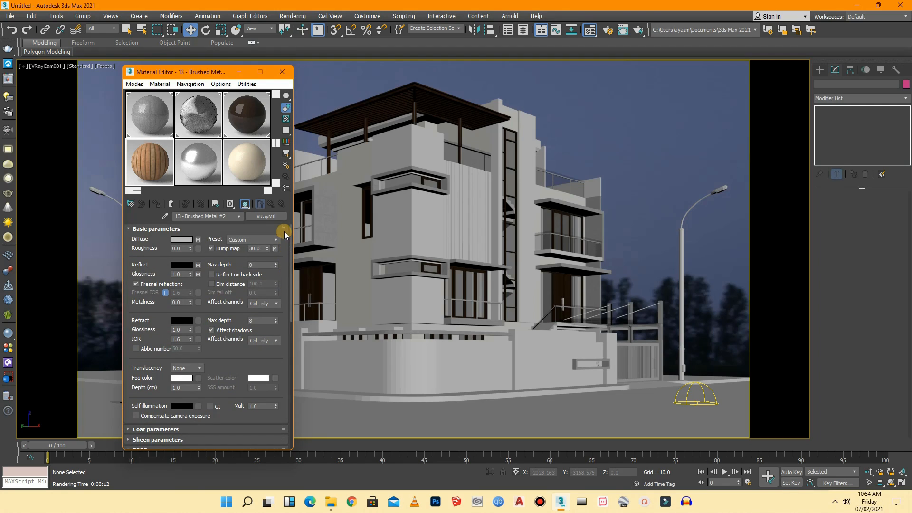
{"action": "left_click", "coordinate": [181, 265]}
{"action": "left_click_drag", "start_coordinate": [531, 67], "coordinate": [533, 74]}
{"action": "left_click", "coordinate": [608, 149]}
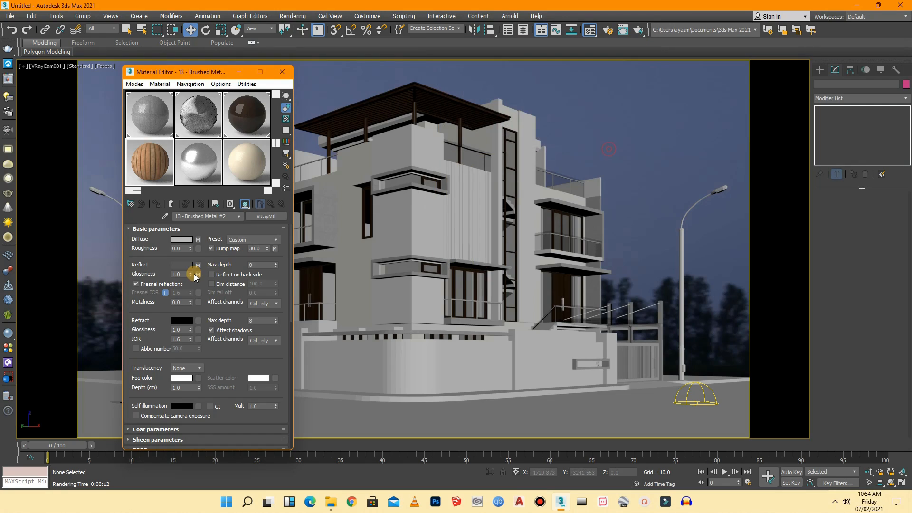
{"action": "left_click", "coordinate": [190, 276]}
{"action": "left_click", "coordinate": [191, 276]}
- Set the output amount of the Reflect map's WoodPlanks12_REFL_6K bitmap to 50
{"action": "left_click", "coordinate": [198, 265]}
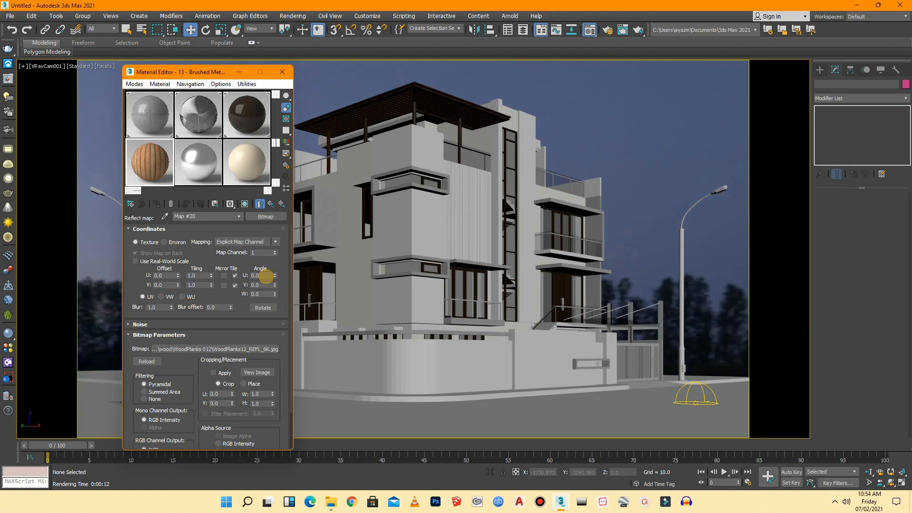
{"action": "scroll", "coordinate": [290, 288], "scroll_direction": "down", "scroll_amount": 2}
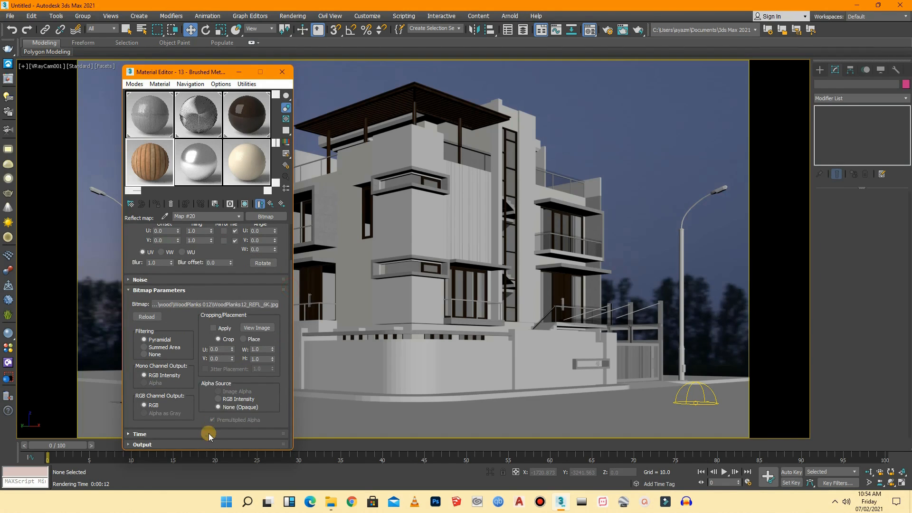
{"action": "left_click", "coordinate": [213, 444]}
{"action": "left_click", "coordinate": [261, 243]}
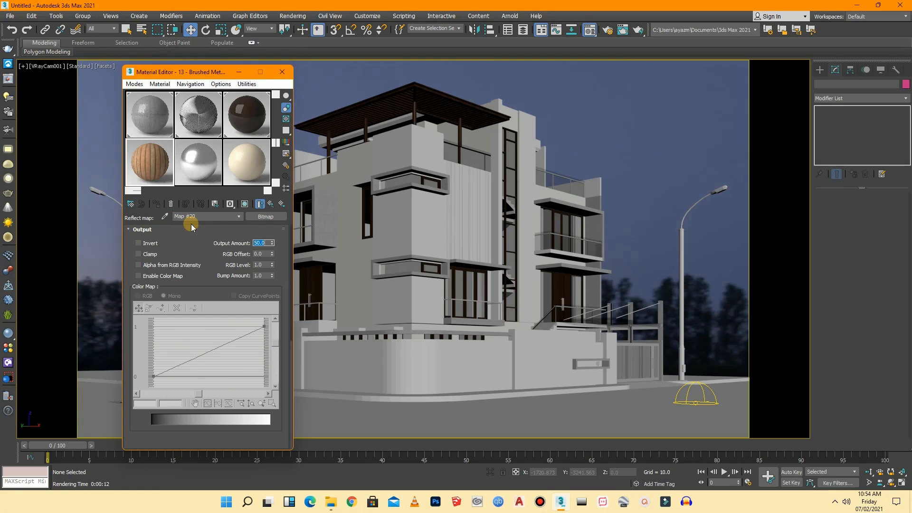
- Set the output amount of the reflection Glossiness map's WoodPlanks12_GLOSS_6K bitmap to 15
{"action": "left_click", "coordinate": [239, 217]}
{"action": "left_click", "coordinate": [225, 226]}
{"action": "mouse_move", "coordinate": [290, 309]}
{"action": "left_mouse_down"}
{"action": "mouse_move", "coordinate": [287, 365]}
{"action": "mouse_move", "coordinate": [289, 295]}
{"action": "left_mouse_up"}
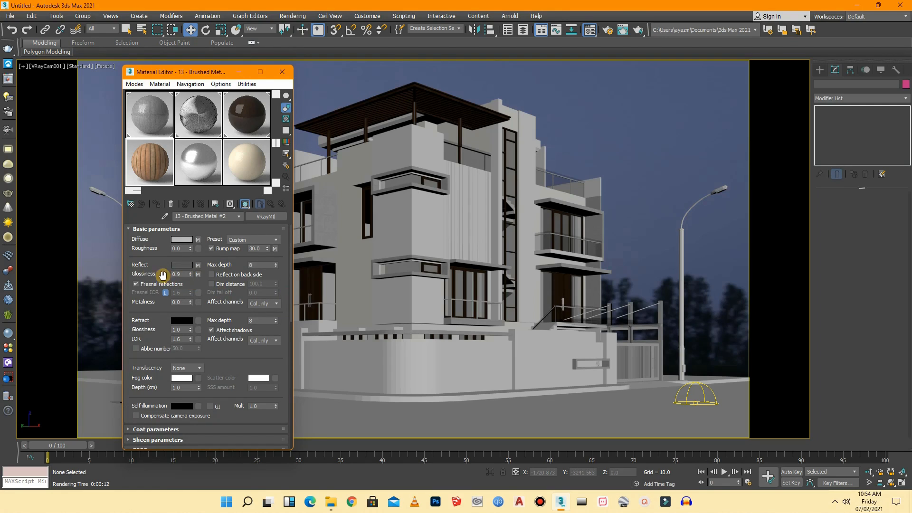
{"action": "left_click", "coordinate": [198, 274]}
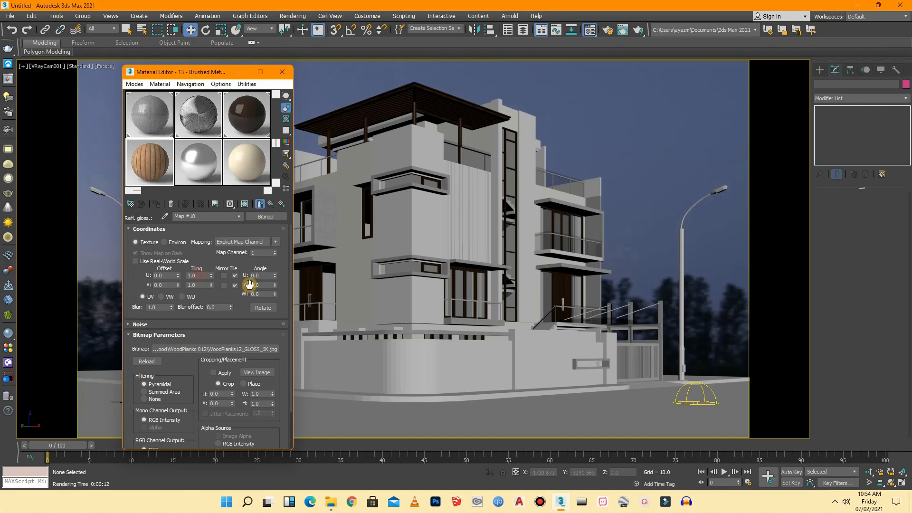
{"action": "left_click_drag", "start_coordinate": [289, 287], "coordinate": [289, 326]}
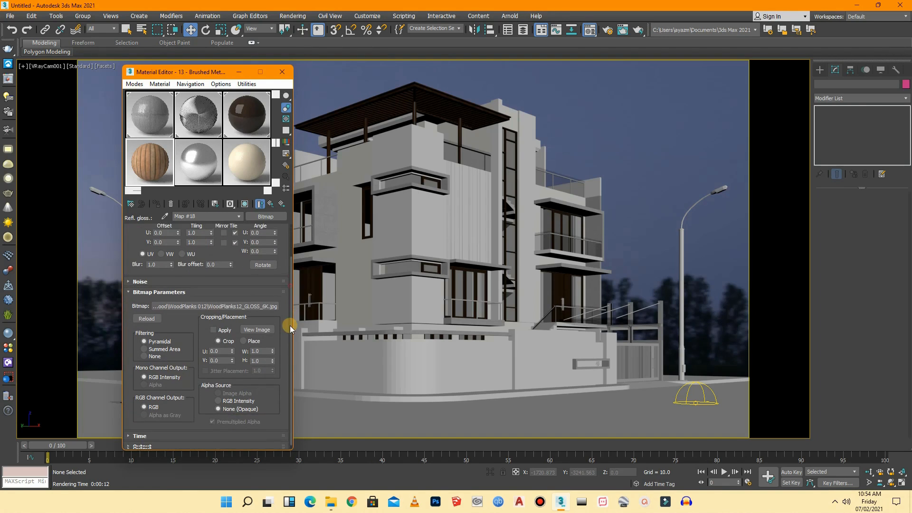
{"action": "left_click", "coordinate": [217, 442]}
{"action": "left_click", "coordinate": [260, 243]}
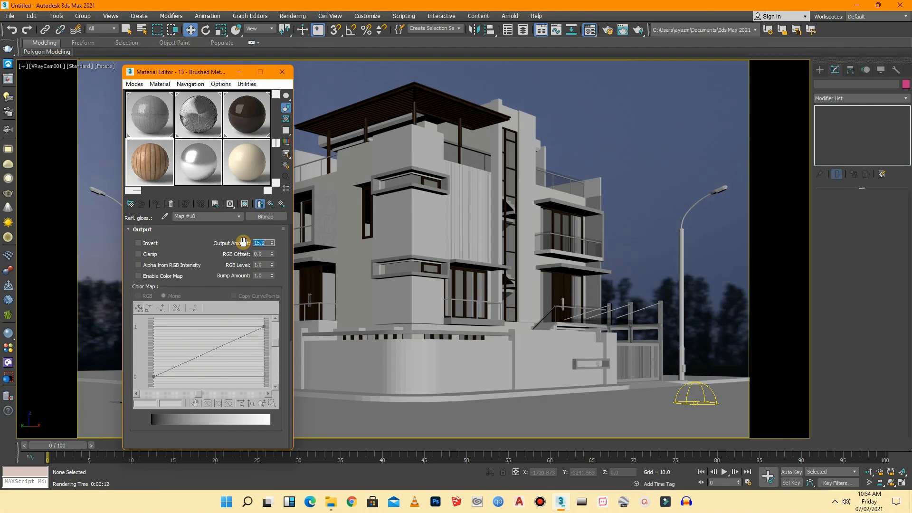
- Preview the wood plank material enlarged, and assign it to the house's corner tower walls
{"action": "double_click", "coordinate": [153, 169]}
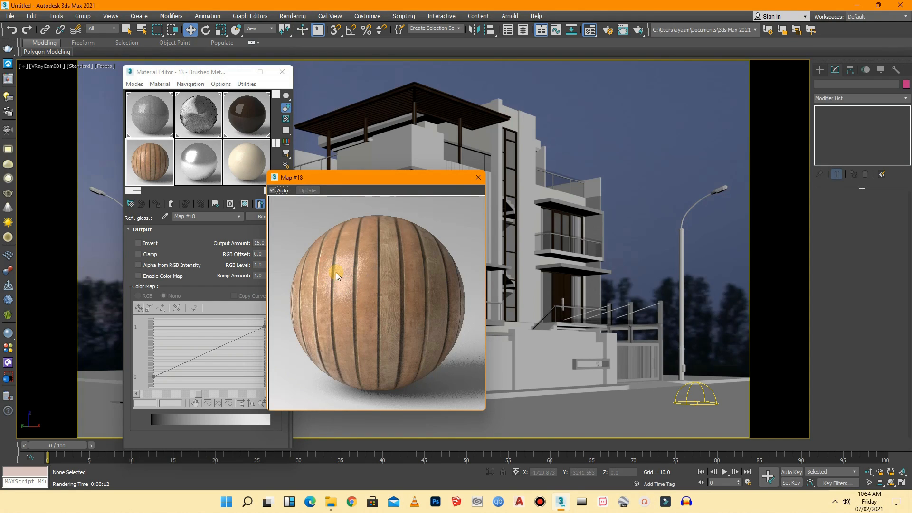
{"action": "left_click", "coordinate": [479, 178]}
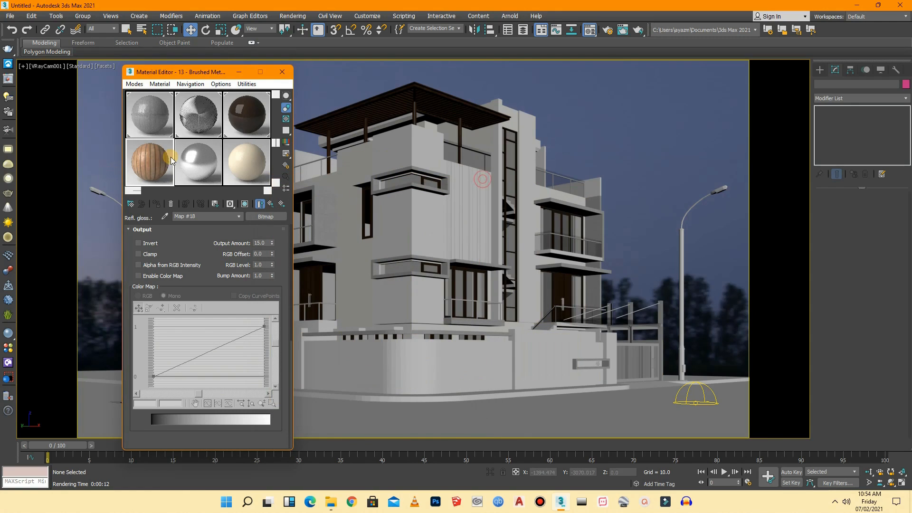
{"action": "left_click_drag", "start_coordinate": [171, 161], "coordinate": [400, 214]}
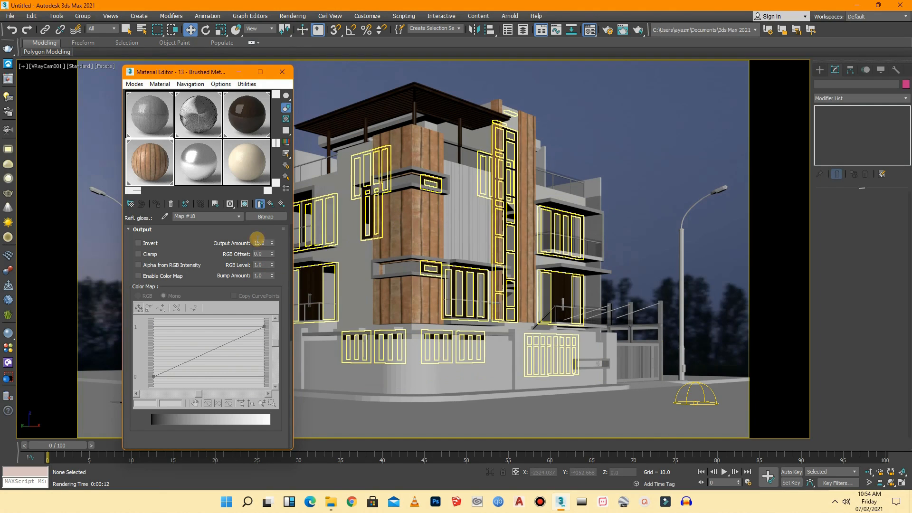
- Rotate the wood material's Diffuse map by setting its W angle to 90
{"action": "left_click", "coordinate": [239, 216]}
{"action": "left_click", "coordinate": [229, 224]}
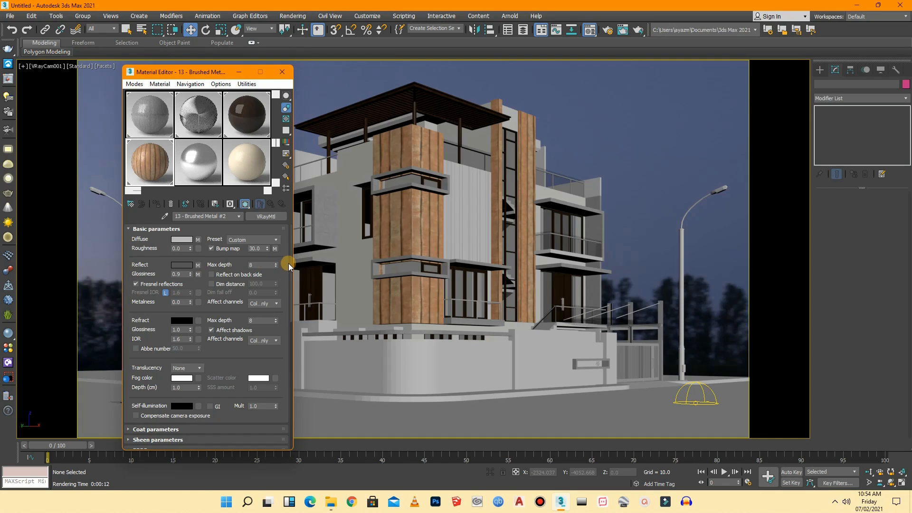
{"action": "left_click_drag", "start_coordinate": [291, 263], "coordinate": [298, 336]}
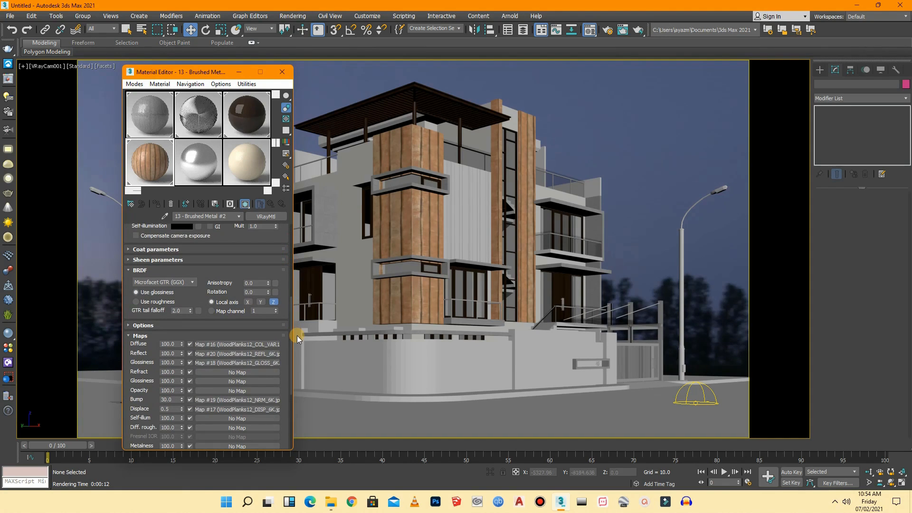
{"action": "left_click", "coordinate": [254, 344]}
{"action": "left_click", "coordinate": [259, 249]}
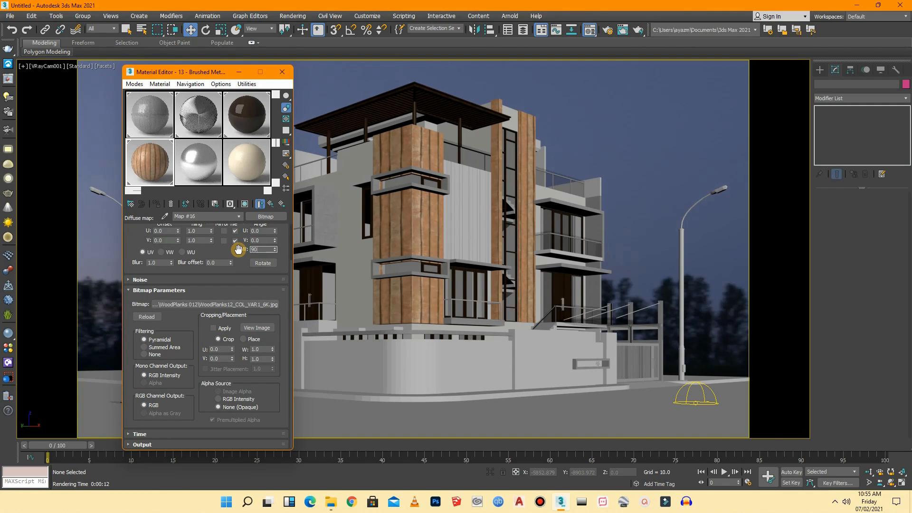
{"action": "type", "text": "90"}
{"action": "key", "text": "Return"}
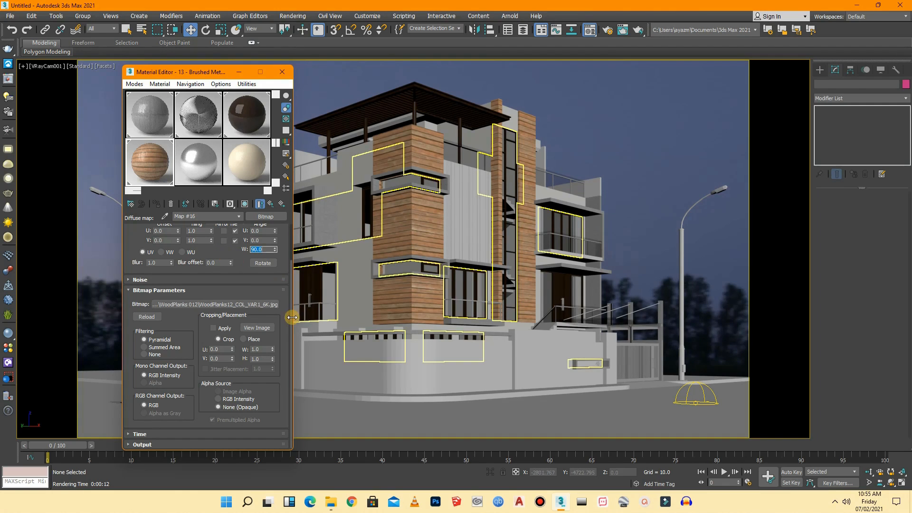
- Set the Diffuse map's U and V tiling to 2
{"action": "scroll", "coordinate": [289, 340], "scroll_direction": "up", "scroll_amount": 1}
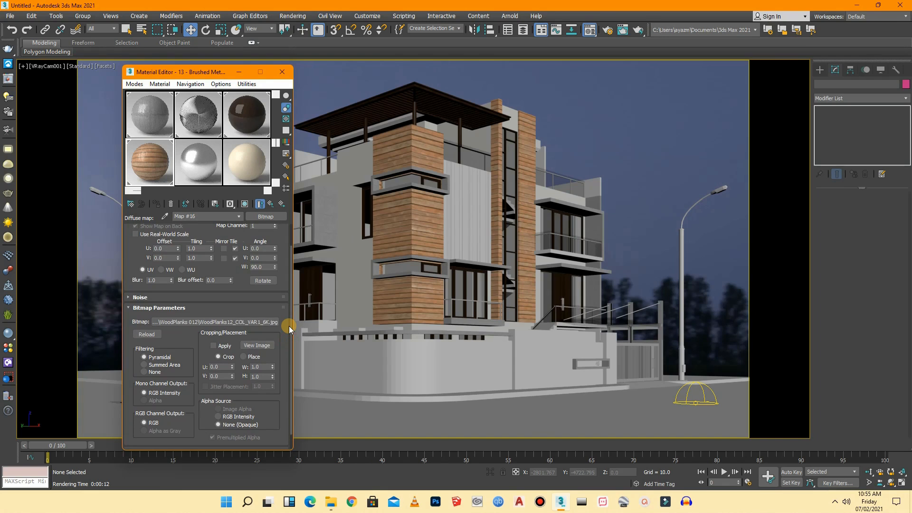
{"action": "left_click_drag", "start_coordinate": [199, 249], "coordinate": [179, 259]}
{"action": "type", "text": "22"}
{"action": "key", "text": "Return"}
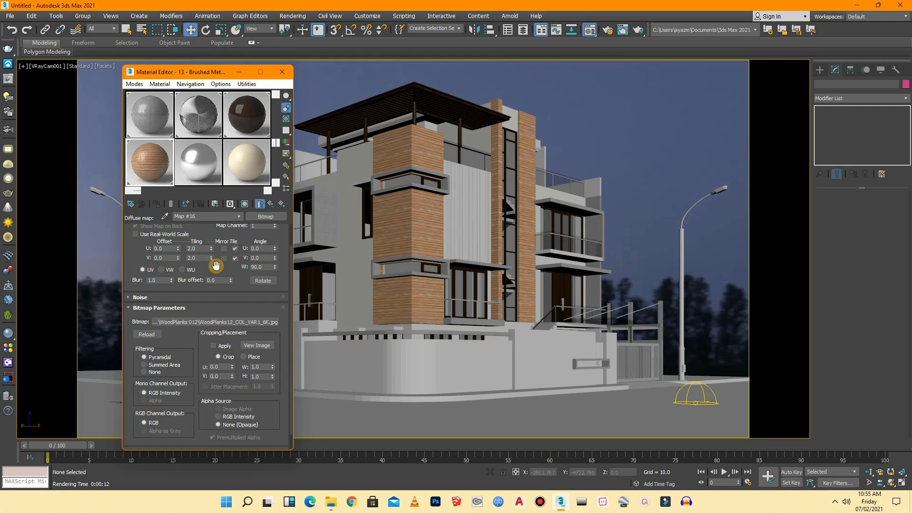
- Set the W angle of the wood material's Reflect map to 90
{"action": "left_click", "coordinate": [238, 216]}
{"action": "left_click", "coordinate": [229, 229]}
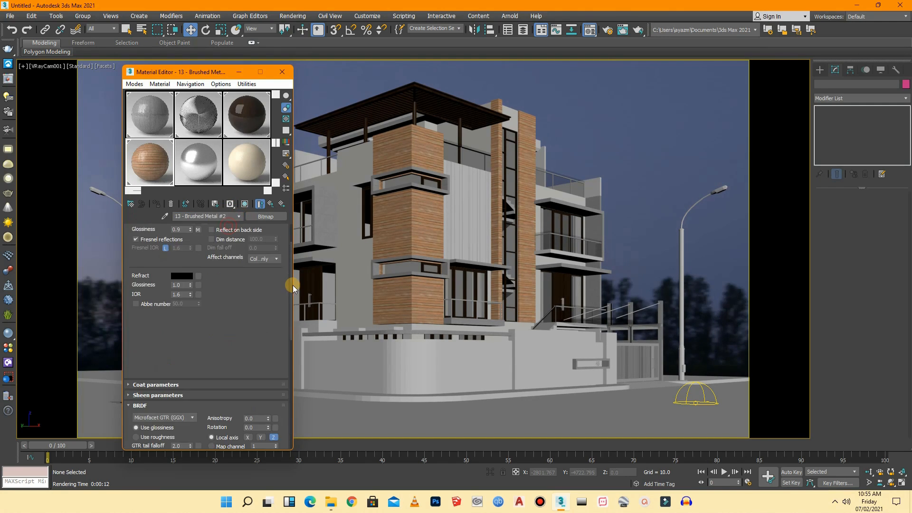
{"action": "left_click_drag", "start_coordinate": [292, 278], "coordinate": [290, 320]}
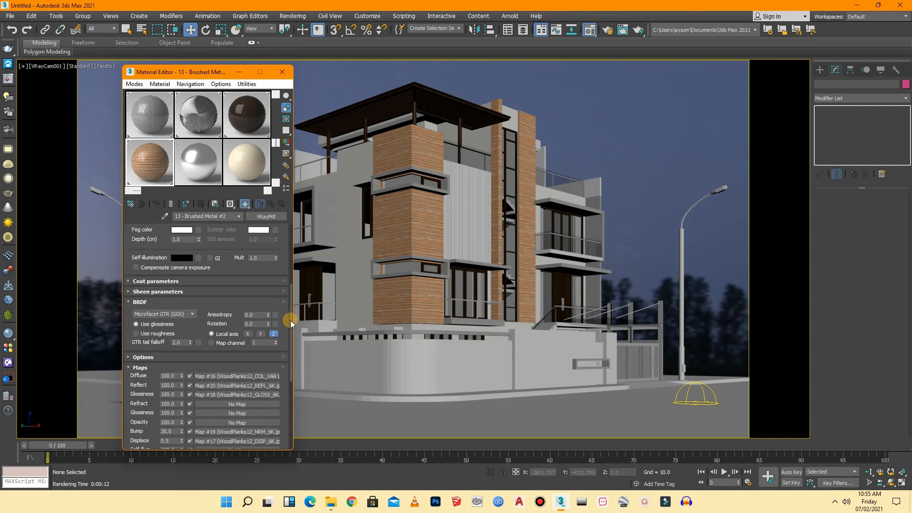
{"action": "left_click", "coordinate": [232, 386]}
{"action": "left_click_drag", "start_coordinate": [291, 304], "coordinate": [279, 261]}
{"action": "double_click", "coordinate": [259, 275]}
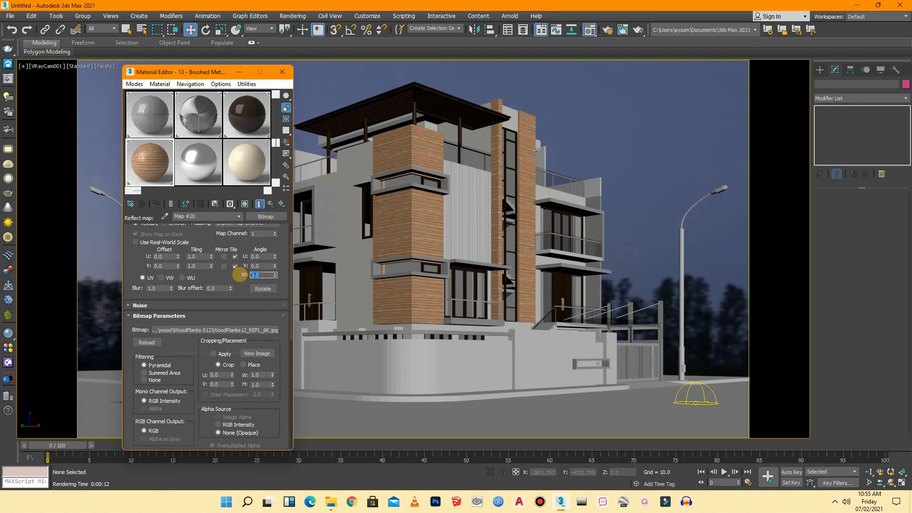
{"action": "type", "text": "90"}
- Set the Reflect map's U and V tiling to 2
{"action": "double_click", "coordinate": [190, 257]}
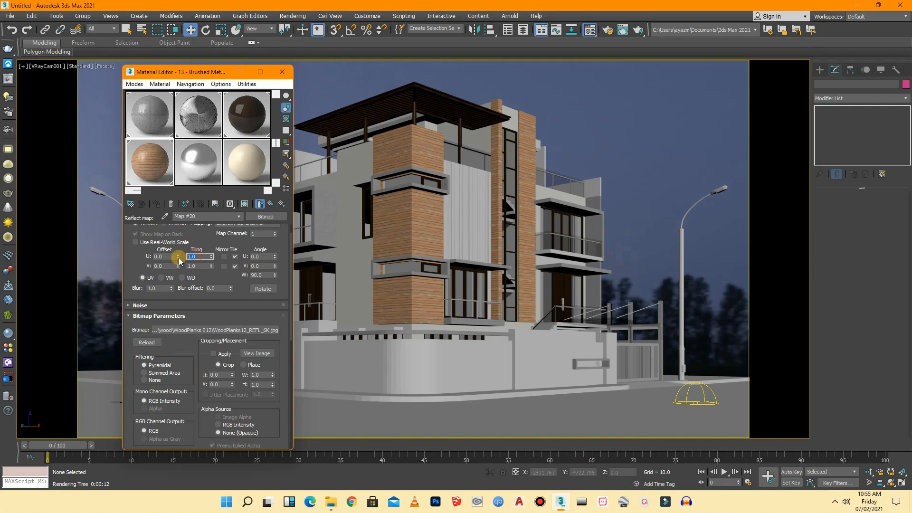
{"action": "type", "text": "2"}
{"action": "double_click", "coordinate": [199, 266]}
{"action": "type", "text": "2"}
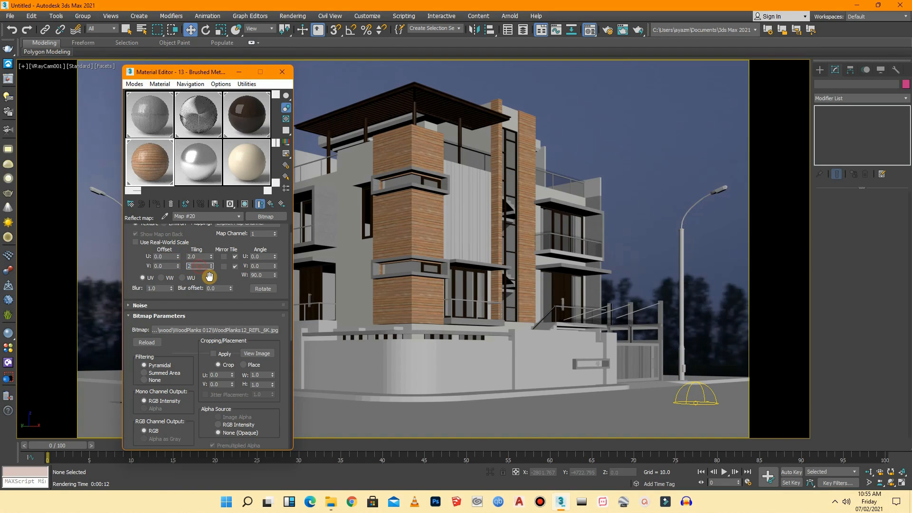
- Set the W angle of the wood material's reflection Glossiness map to 90
{"action": "left_click", "coordinate": [241, 215]}
{"action": "left_click", "coordinate": [227, 225]}
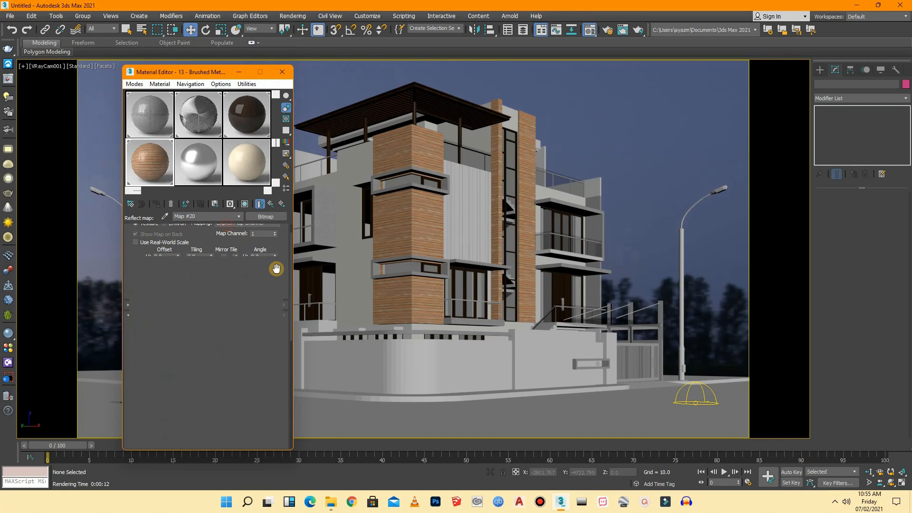
{"action": "scroll", "coordinate": [285, 283], "scroll_direction": "down", "scroll_amount": 15}
{"action": "left_click", "coordinate": [251, 384]}
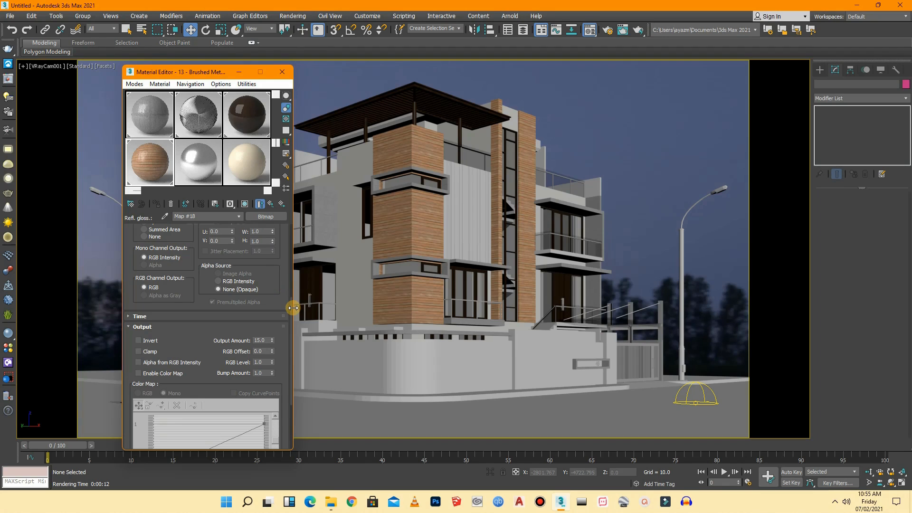
{"action": "scroll", "coordinate": [288, 281], "scroll_direction": "up", "scroll_amount": 8}
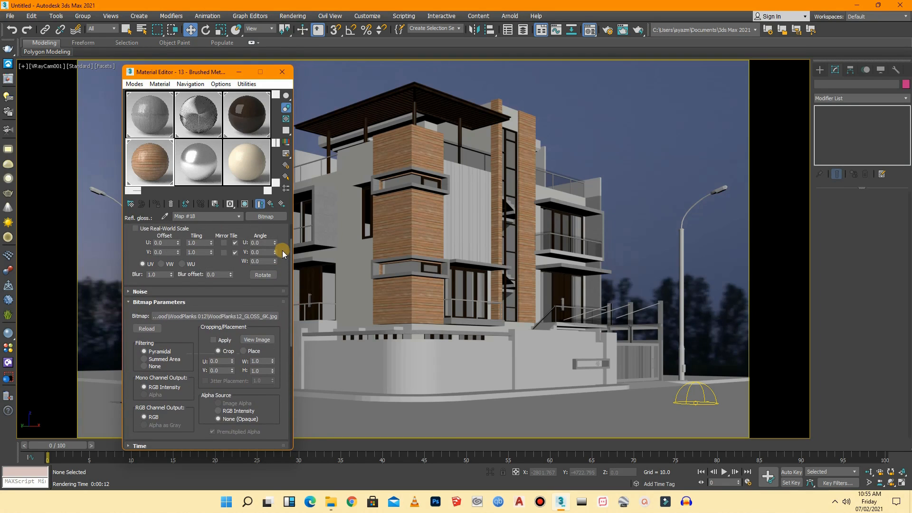
{"action": "left_click", "coordinate": [255, 267]}
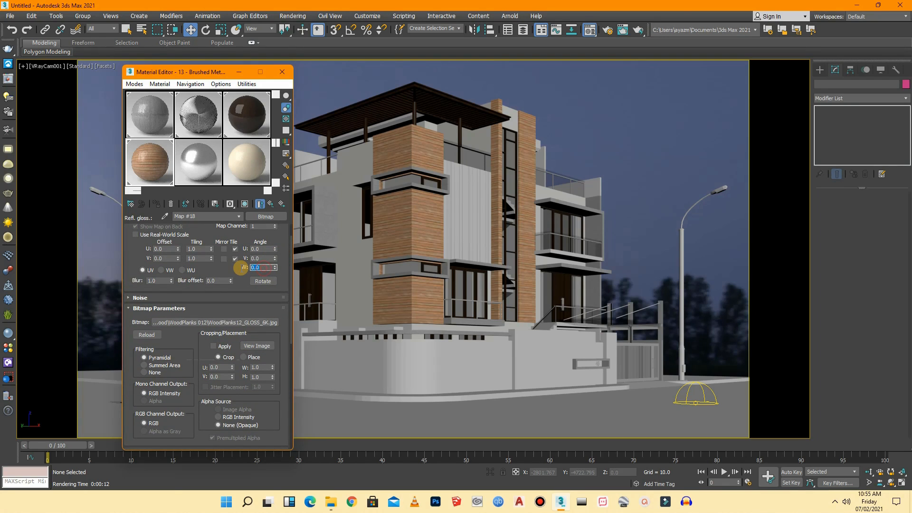
{"action": "type", "text": "90"}
- Set the reflection Glossiness map's U and V tiling to 2
{"action": "left_click", "coordinate": [184, 249]}
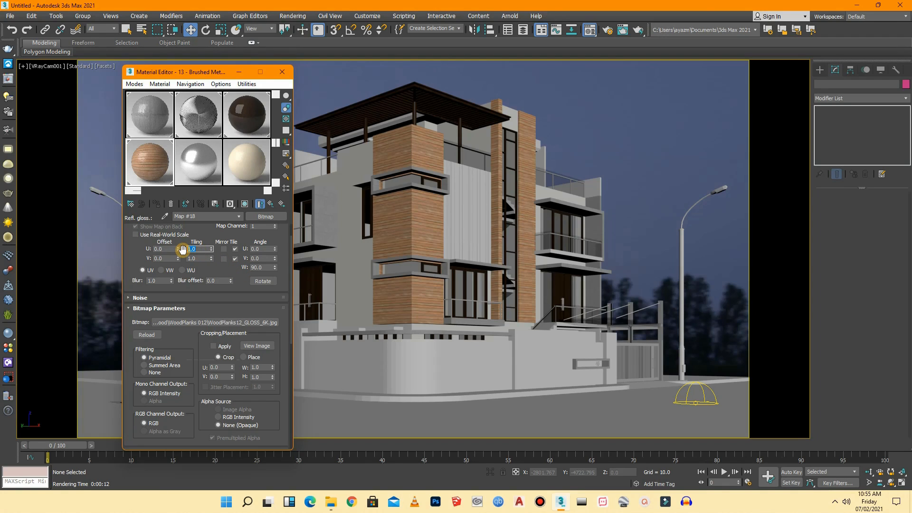
{"action": "type", "text": "2"}
{"action": "left_click_drag", "start_coordinate": [198, 259], "coordinate": [183, 259]}
{"action": "type", "text": "2"}
{"action": "key", "text": "Return"}
{"action": "left_click", "coordinate": [210, 272]}
- Set the W angle of the wood material's Bump map to 90
{"action": "left_click", "coordinate": [240, 217]}
{"action": "left_click", "coordinate": [211, 224]}
{"action": "left_click_drag", "start_coordinate": [291, 292], "coordinate": [293, 327]}
{"action": "left_click", "coordinate": [254, 337]}
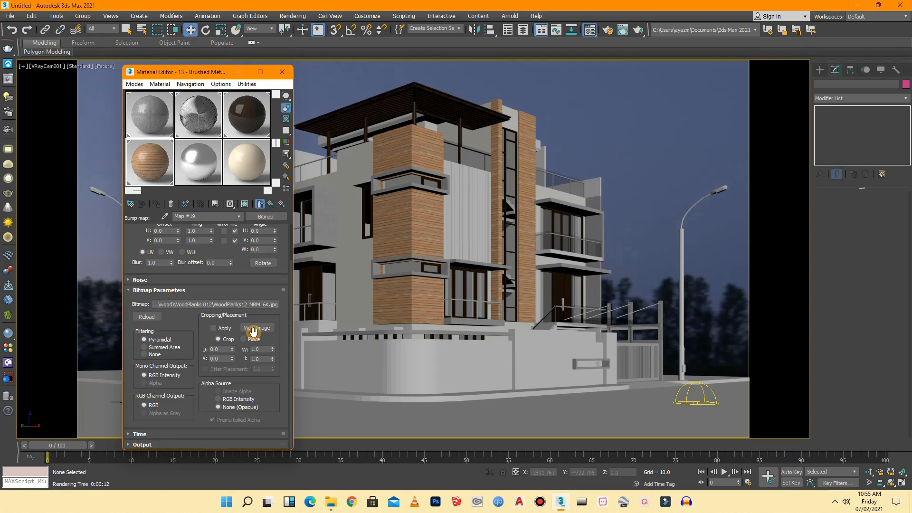
{"action": "left_click_drag", "start_coordinate": [291, 314], "coordinate": [288, 283]}
{"action": "left_click", "coordinate": [265, 291]}
{"action": "type", "text": "90"}
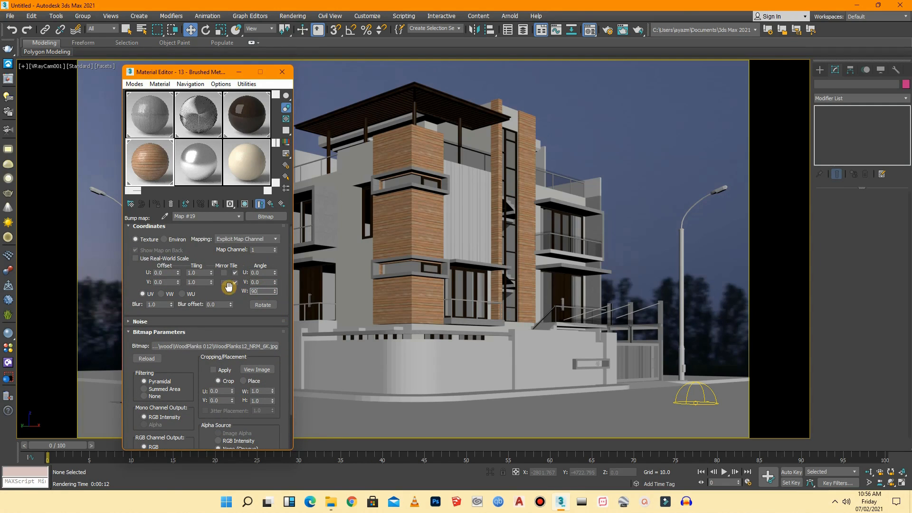
- Set the Bump map's U and V tiling to 2
{"action": "left_click", "coordinate": [199, 273]}
{"action": "type", "text": "2"}
{"action": "left_click", "coordinate": [196, 282]}
{"action": "type", "text": "2"}
{"action": "key", "text": "Return"}
- Set the wood material's Displace map to a W angle of 90 with U and V tiling of 2
{"action": "left_click", "coordinate": [238, 217]}
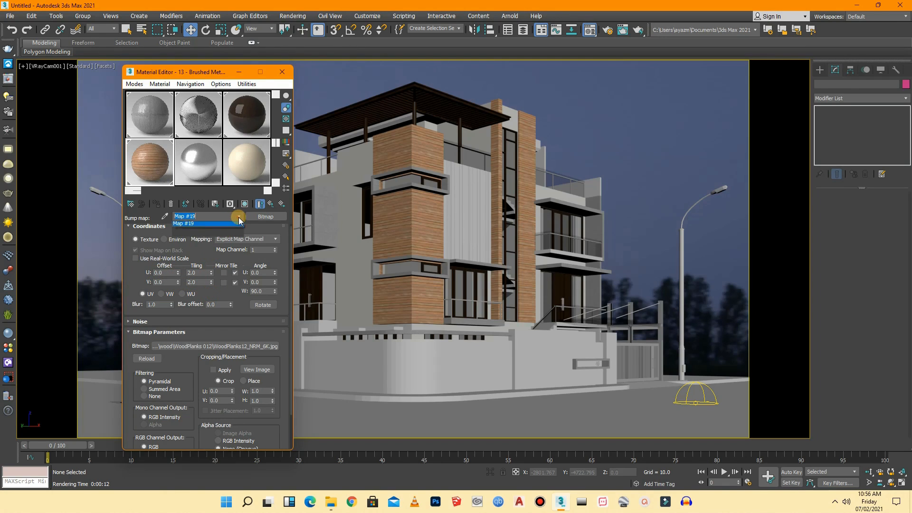
{"action": "left_click", "coordinate": [233, 228]}
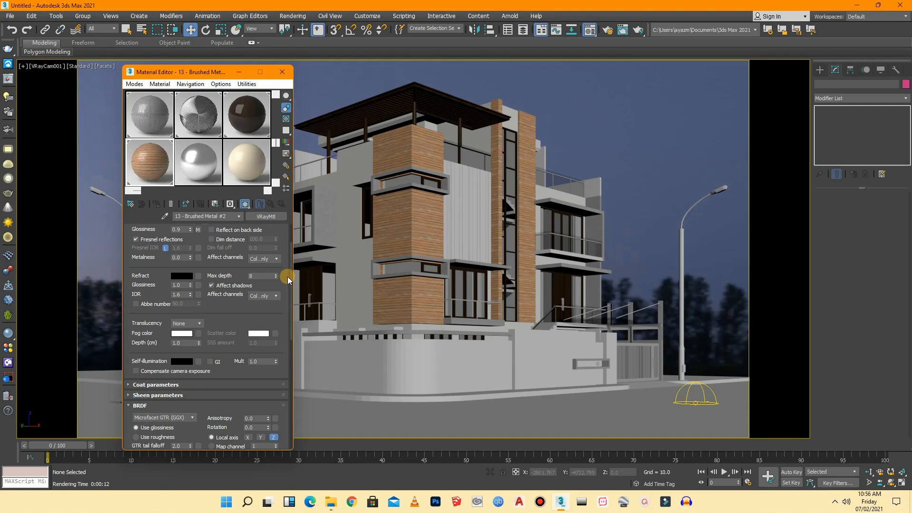
{"action": "left_click_drag", "start_coordinate": [290, 277], "coordinate": [293, 358]}
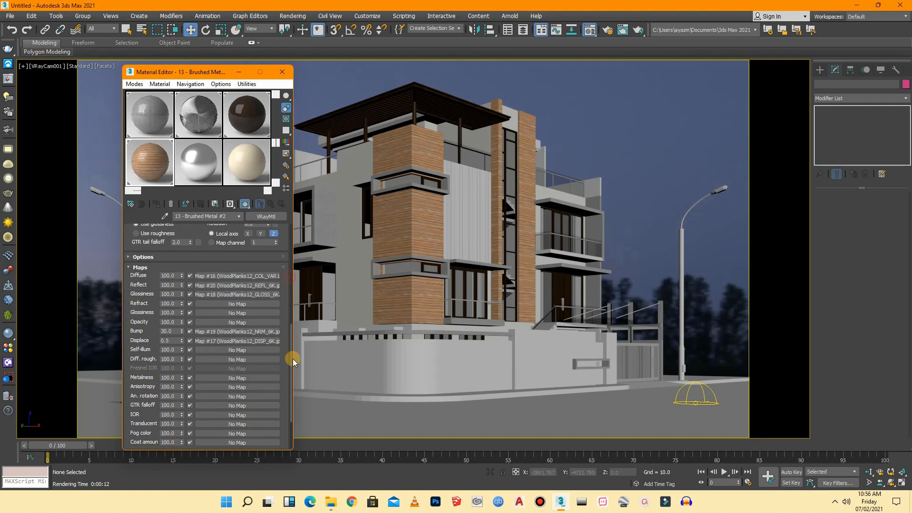
{"action": "left_click", "coordinate": [261, 341]}
{"action": "left_click", "coordinate": [260, 250]}
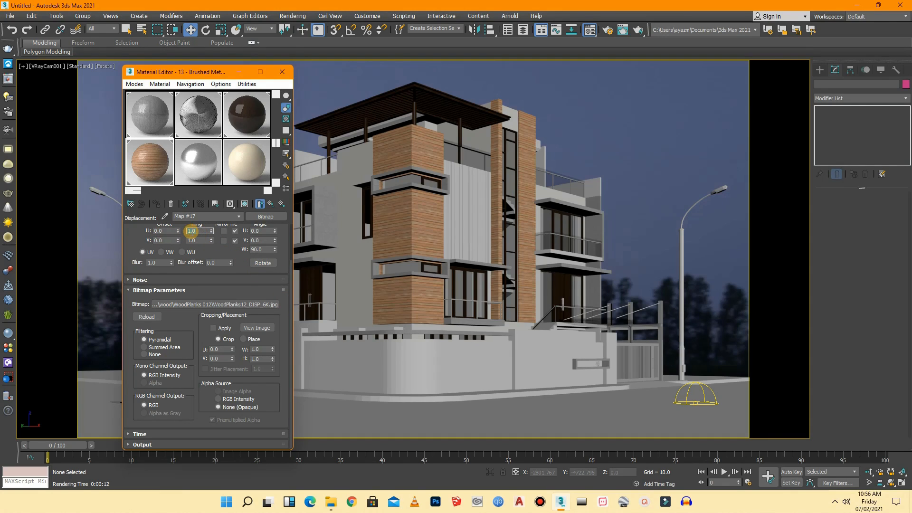
{"action": "left_click", "coordinate": [199, 239]}
{"action": "type", "text": "2"}
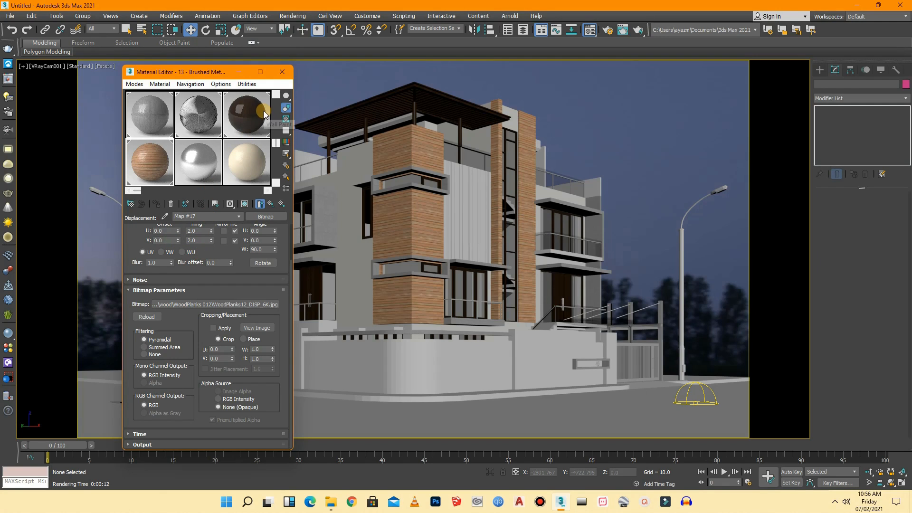
- Apply the wood plank material to the tower wall with small windows at the house's far left corner, and close the Material Editor
{"action": "left_click_drag", "start_coordinate": [182, 71], "coordinate": [454, 58]}
{"action": "left_click", "coordinate": [226, 208]}
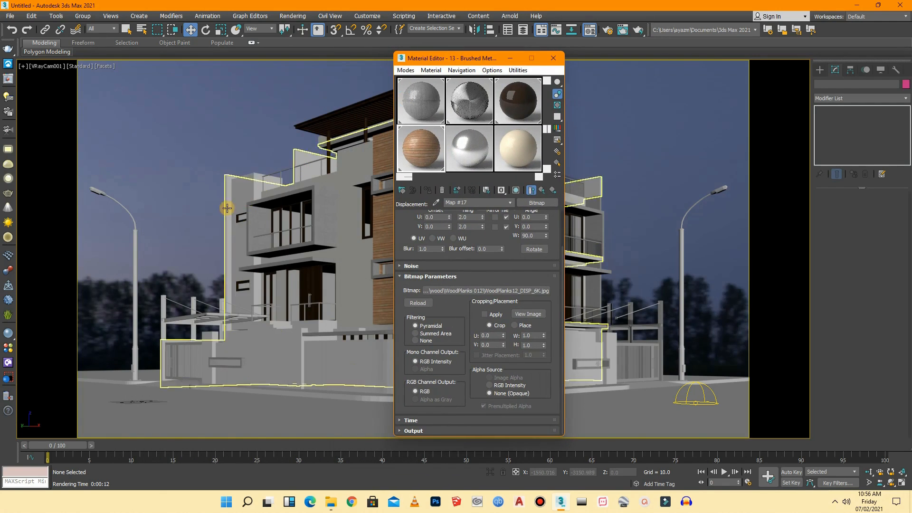
{"action": "left_click", "coordinate": [241, 188]}
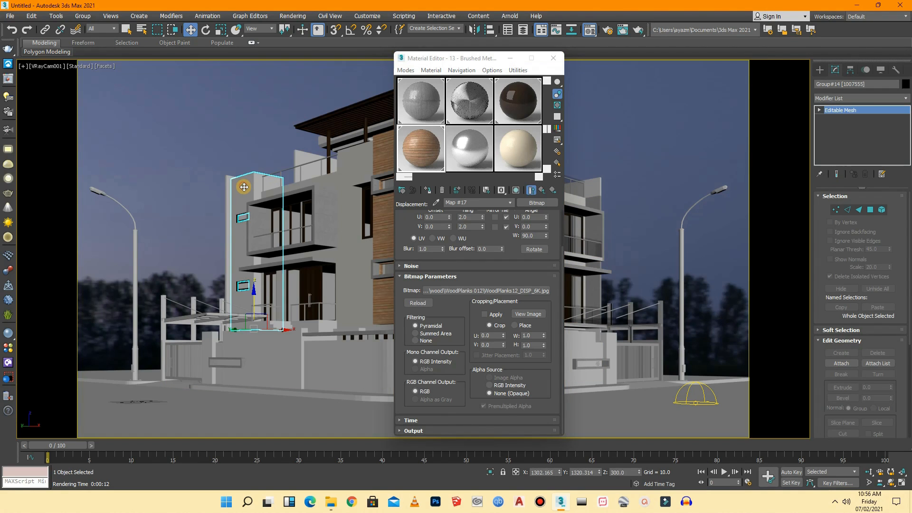
{"action": "left_click", "coordinate": [420, 158]}
{"action": "left_click_drag", "start_coordinate": [249, 184], "coordinate": [249, 184]}
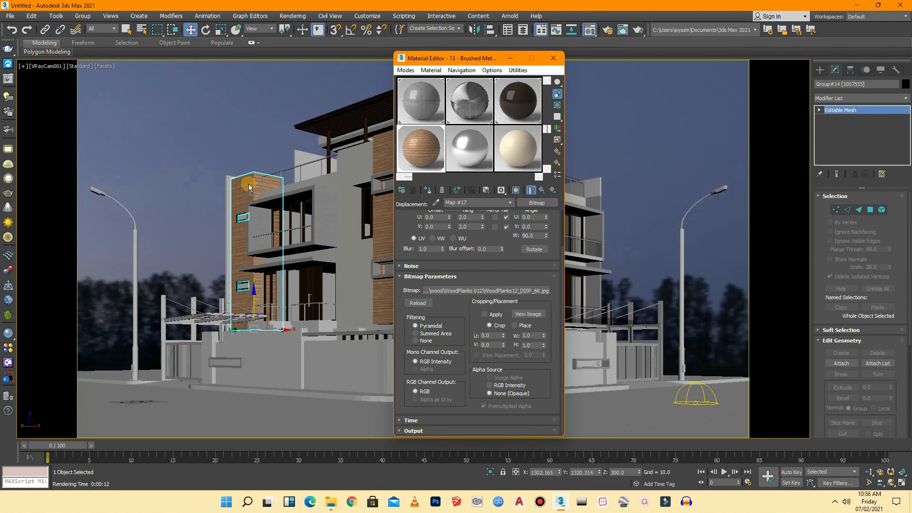
{"action": "left_click_drag", "start_coordinate": [444, 66], "coordinate": [77, 112]}
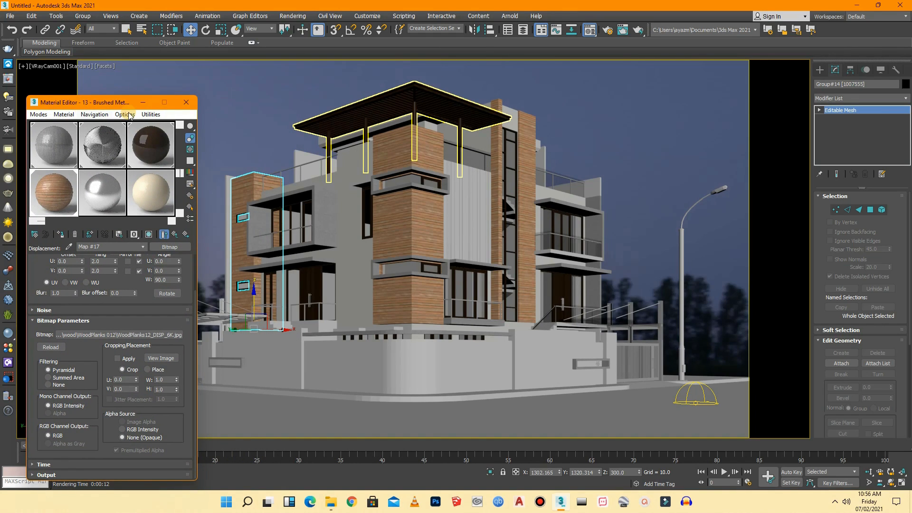
{"action": "left_click", "coordinate": [186, 102]}
- Test-render the camera view, examine the wood cladding up close in the frame buffer, and cancel the render
{"action": "left_click", "coordinate": [215, 109]}
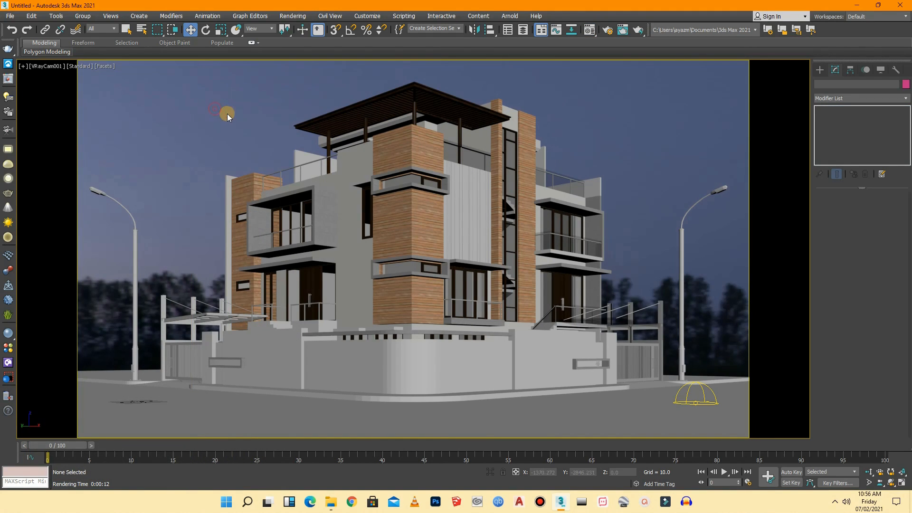
{"action": "left_click", "coordinate": [285, 15]}
{"action": "left_click", "coordinate": [293, 29]}
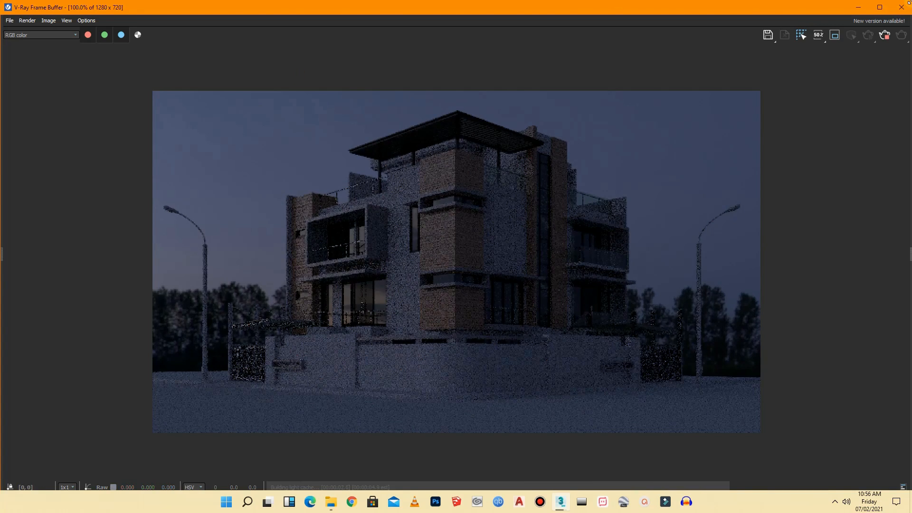
{"action": "scroll", "coordinate": [450, 240], "scroll_direction": "up", "scroll_amount": 1}
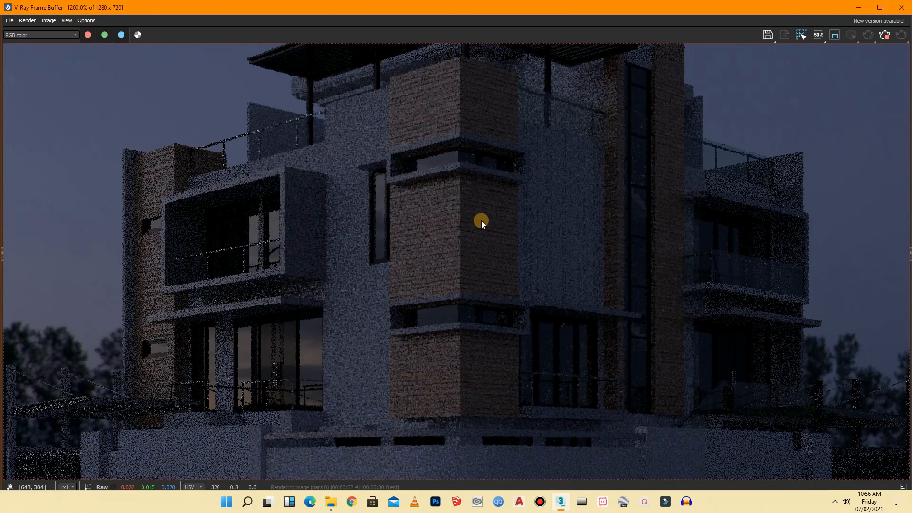
{"action": "scroll", "coordinate": [415, 264], "scroll_direction": "down", "scroll_amount": 1}
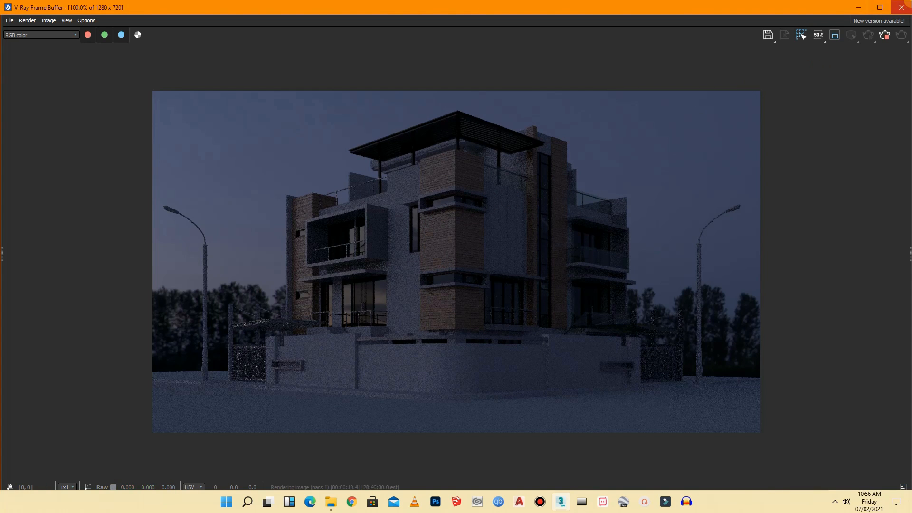
{"action": "left_click", "coordinate": [902, 7]}
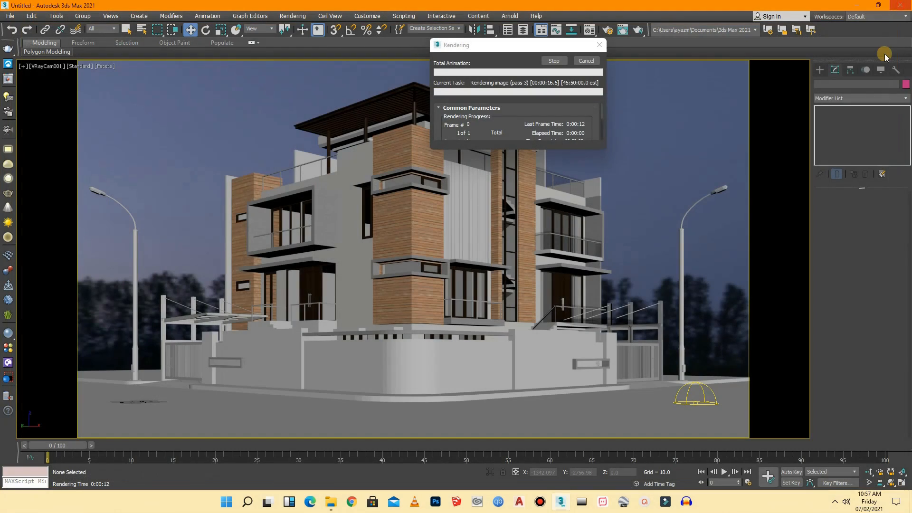
{"action": "left_click", "coordinate": [587, 62]}
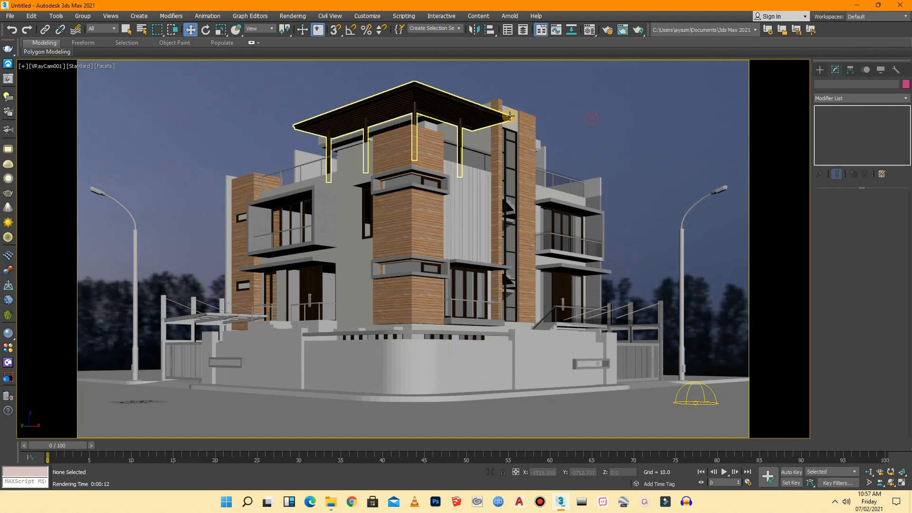
- Assign the ConcretePlates02 material to the selected outer side wall group, working in the Perspective view
{"action": "left_click", "coordinate": [598, 190]}
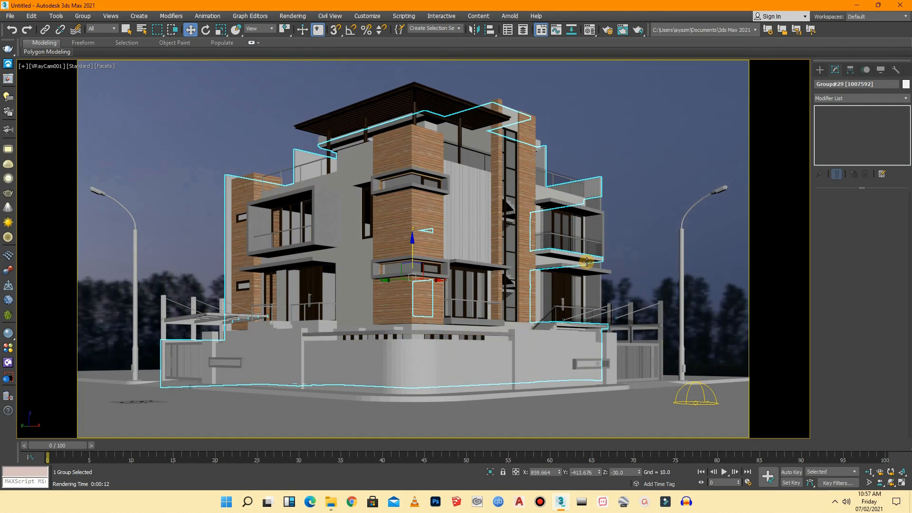
{"action": "left_click", "coordinate": [46, 66]}
{"action": "left_click", "coordinate": [84, 97]}
{"action": "middle_click_drag", "start_coordinate": [720, 104], "coordinate": [648, 104], "text": "alt"}
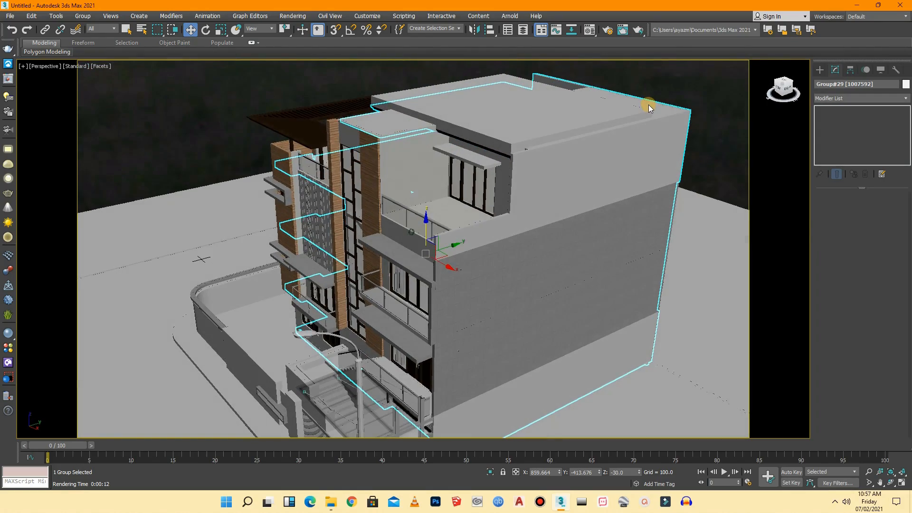
{"action": "left_click", "coordinate": [589, 29]}
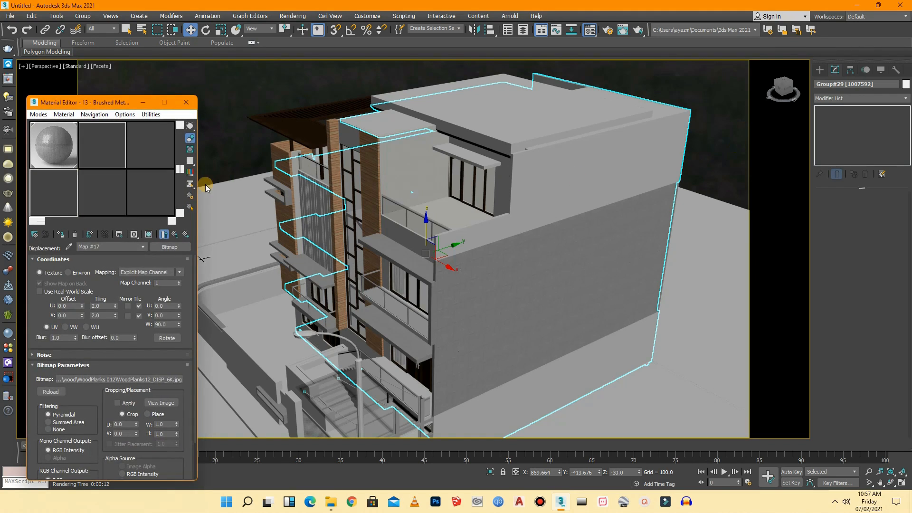
{"action": "left_click_drag", "start_coordinate": [52, 139], "coordinate": [442, 170]}
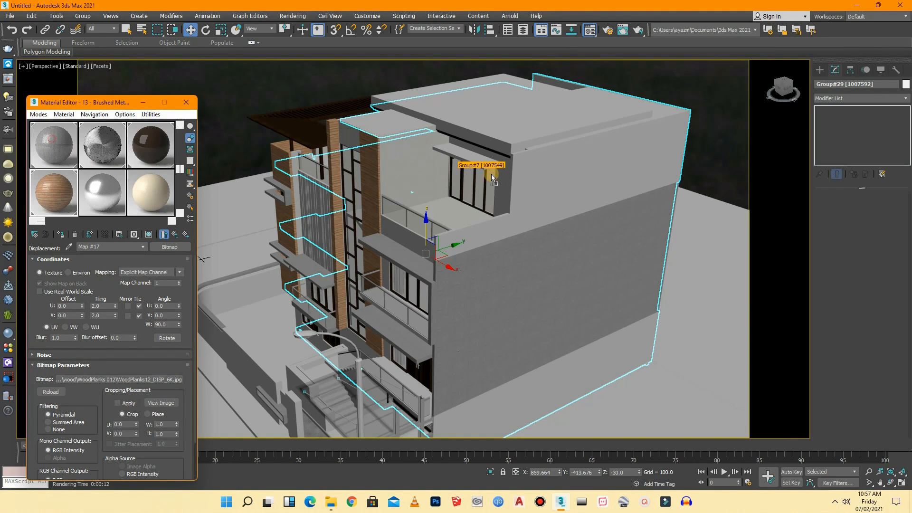
{"action": "left_click_drag", "start_coordinate": [577, 175], "coordinate": [577, 175]}
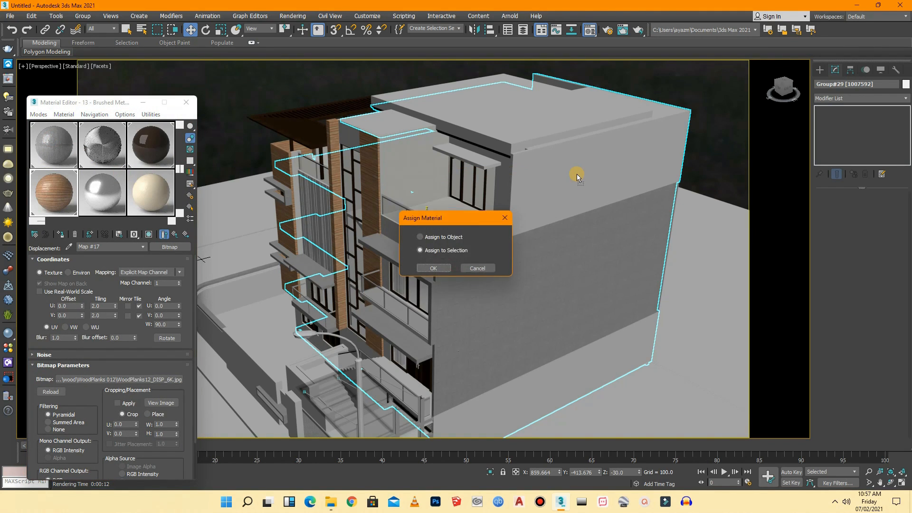
{"action": "left_click", "coordinate": [436, 267]}
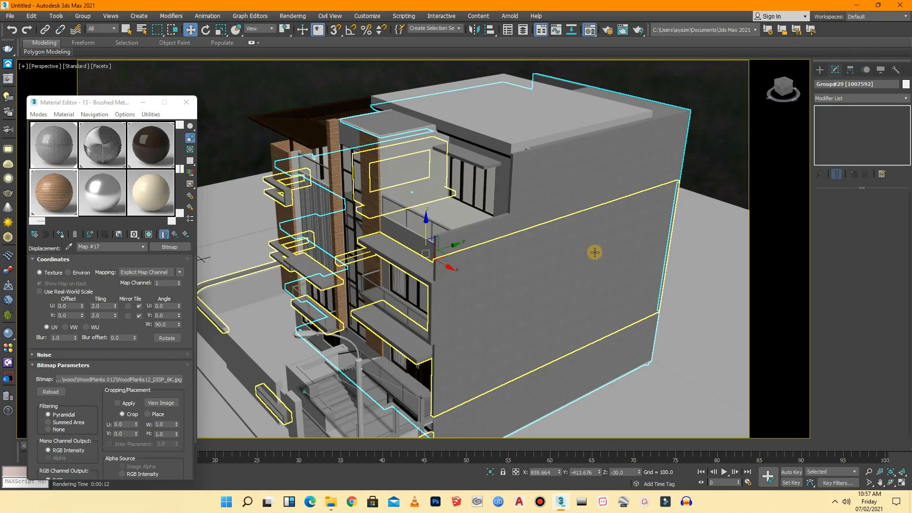
- Select the main building mesh that includes the roof terrace floor, and make the ConcretePlates02 material active
{"action": "left_click", "coordinate": [780, 90]}
{"action": "middle_click_drag", "start_coordinate": [59, 91], "coordinate": [126, 97], "text": "alt"}
{"action": "left_click", "coordinate": [328, 179]}
{"action": "left_click", "coordinate": [296, 140]}
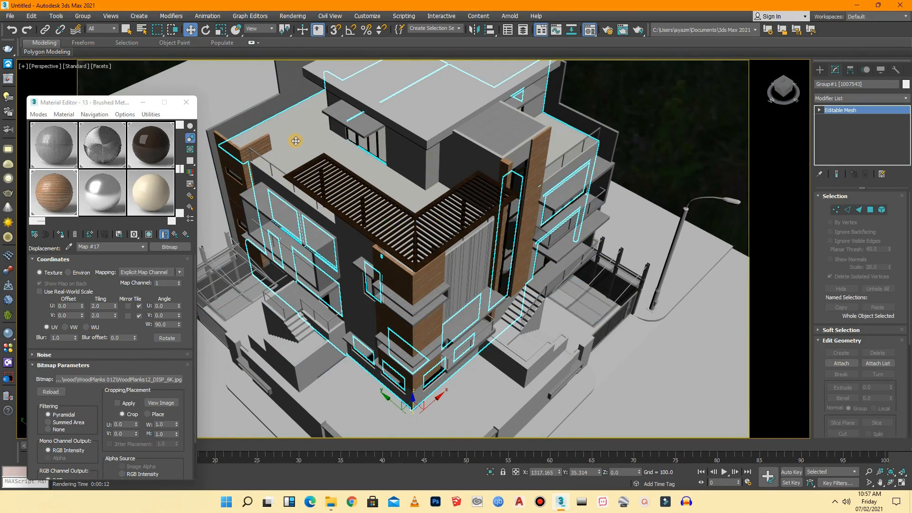
{"action": "left_click", "coordinate": [55, 151]}
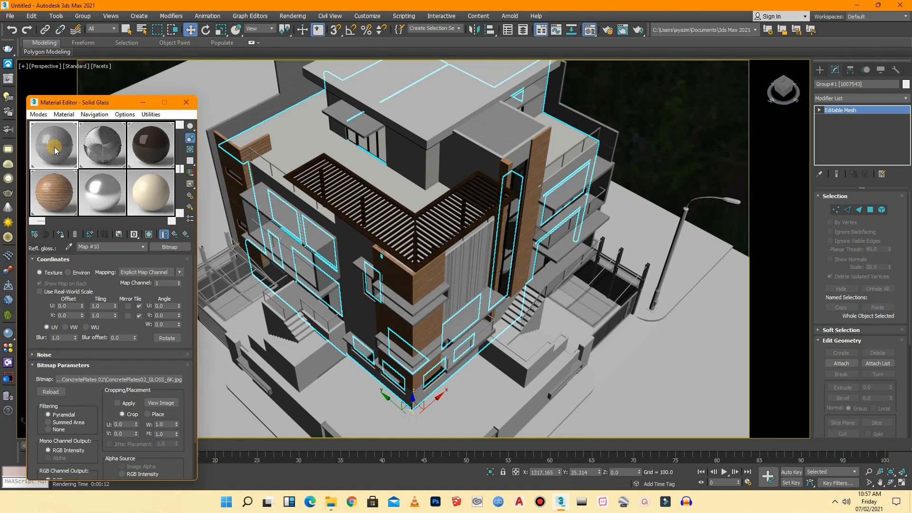
- Assign the plain white material to the top roof slab, and select the main building mesh at the terrace floor
{"action": "left_click", "coordinate": [389, 83]}
{"action": "scroll", "coordinate": [313, 236], "scroll_direction": "down", "scroll_amount": 3}
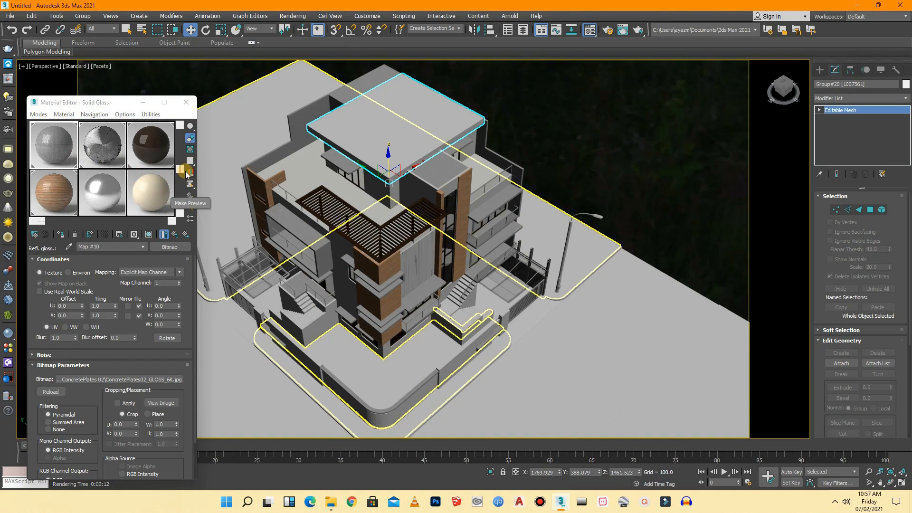
{"action": "left_click_drag", "start_coordinate": [181, 169], "coordinate": [184, 133]}
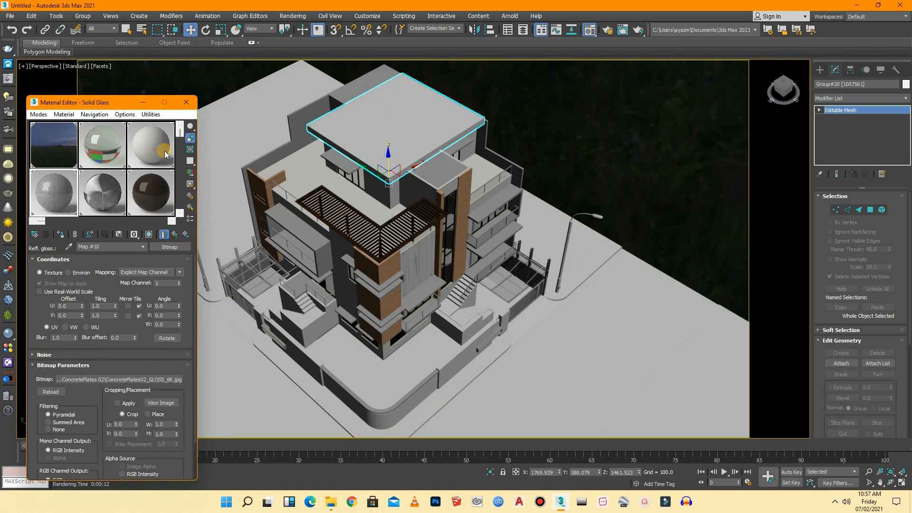
{"action": "scroll", "coordinate": [376, 129], "scroll_direction": "up", "scroll_amount": 2}
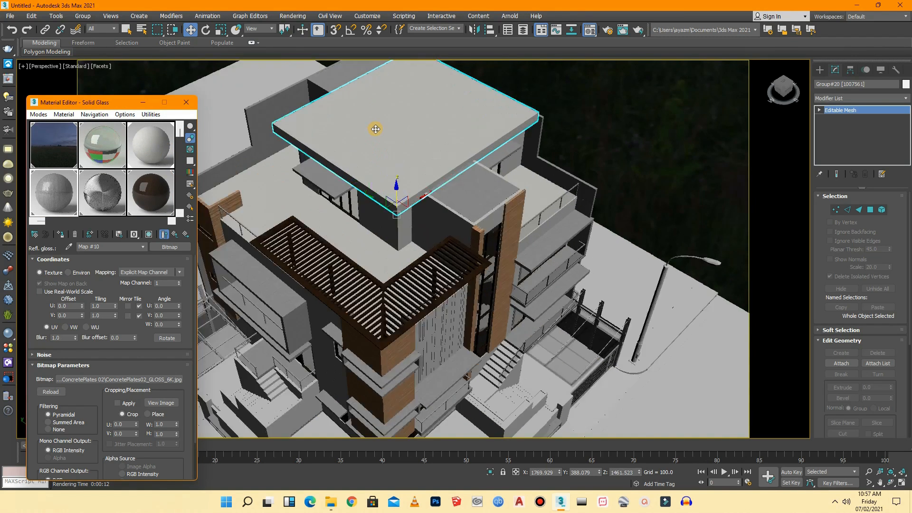
{"action": "scroll", "coordinate": [379, 148], "scroll_direction": "up", "scroll_amount": 4}
{"action": "scroll", "coordinate": [456, 161], "scroll_direction": "down", "scroll_amount": 3}
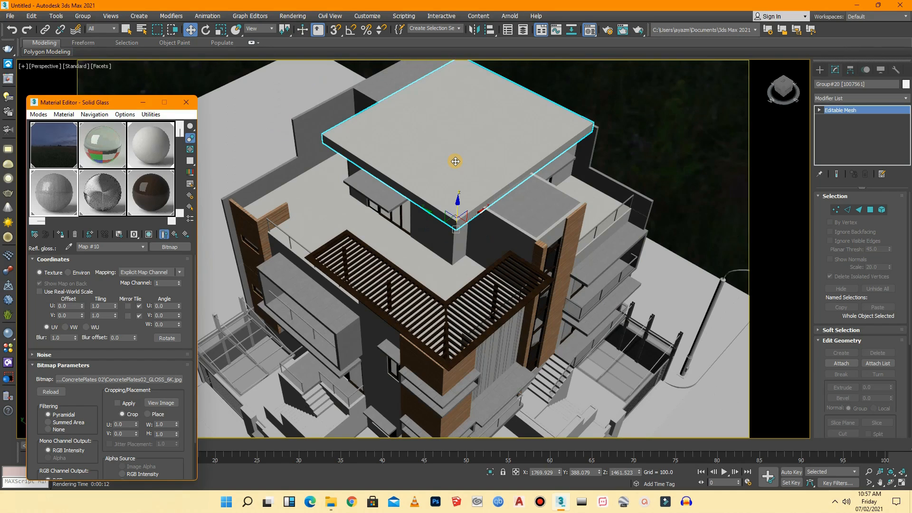
{"action": "left_click", "coordinate": [305, 207]}
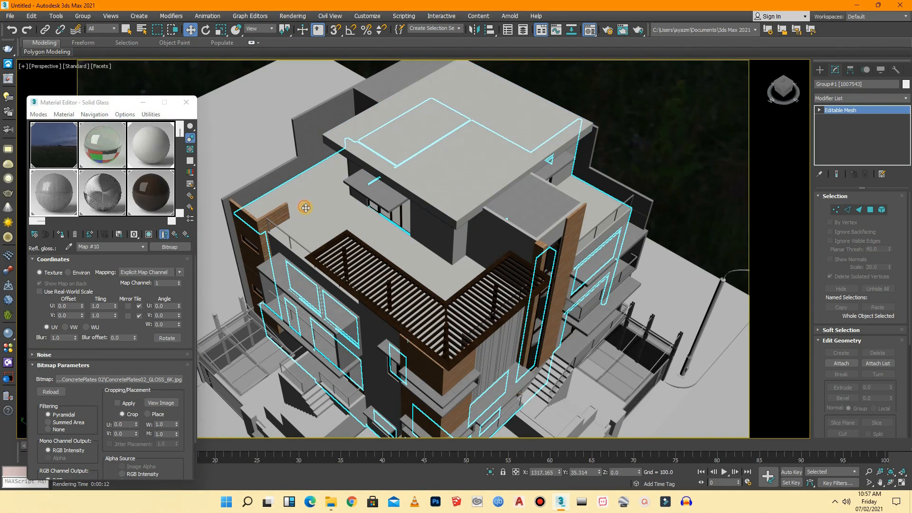
- Convert the 14 - Polished Aluminum material to a VRayMtl and expand its list of map slots
{"action": "left_click_drag", "start_coordinate": [180, 137], "coordinate": [181, 184]}
{"action": "left_click", "coordinate": [95, 183]}
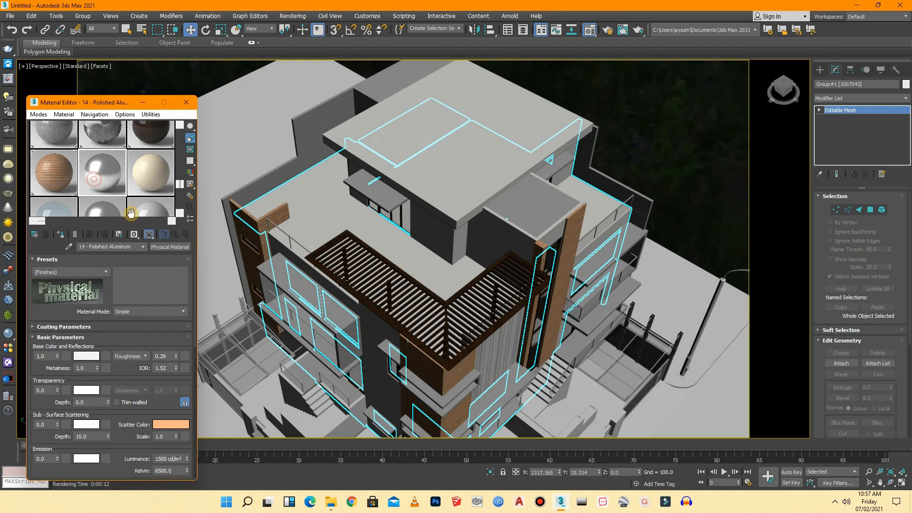
{"action": "left_click", "coordinate": [167, 249]}
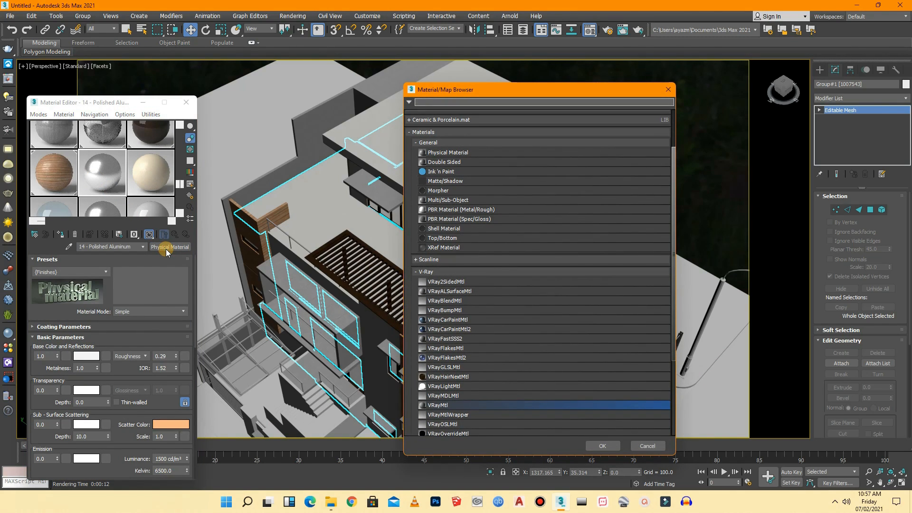
{"action": "double_click", "coordinate": [433, 406]}
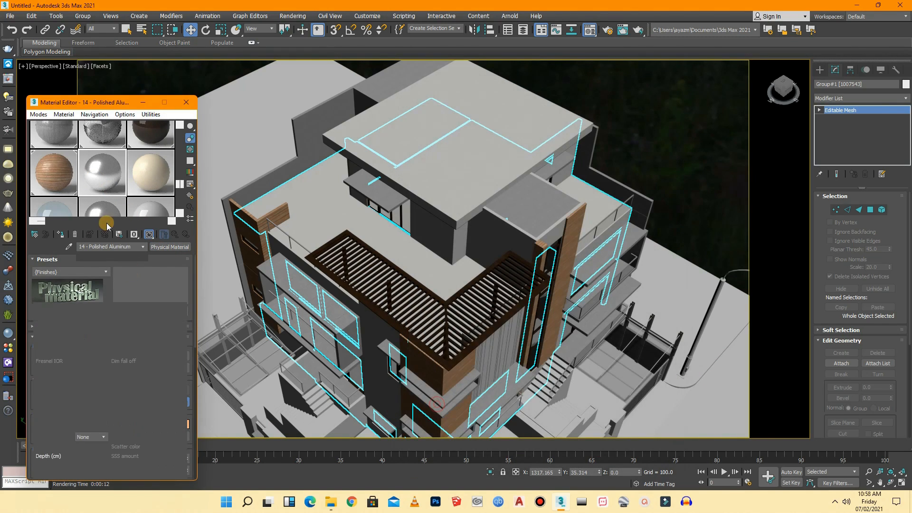
{"action": "left_click_drag", "start_coordinate": [195, 300], "coordinate": [193, 384]}
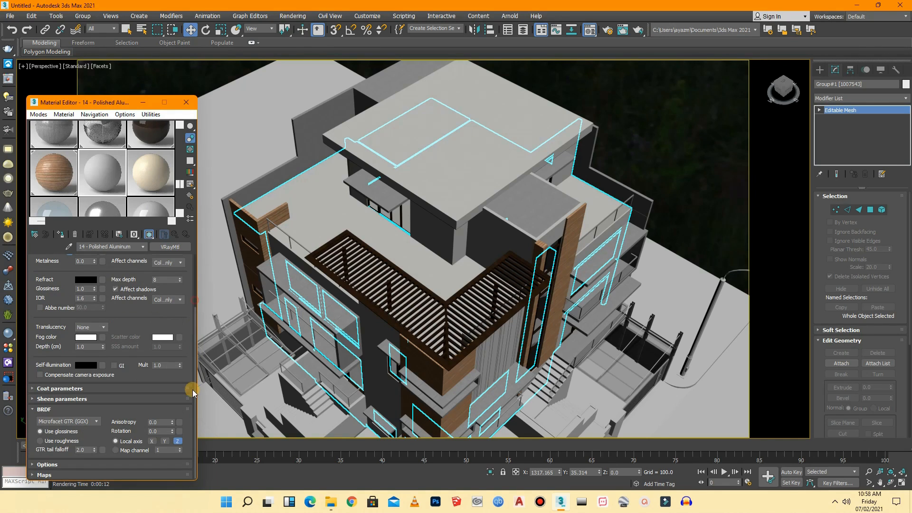
{"action": "left_click", "coordinate": [43, 474]}
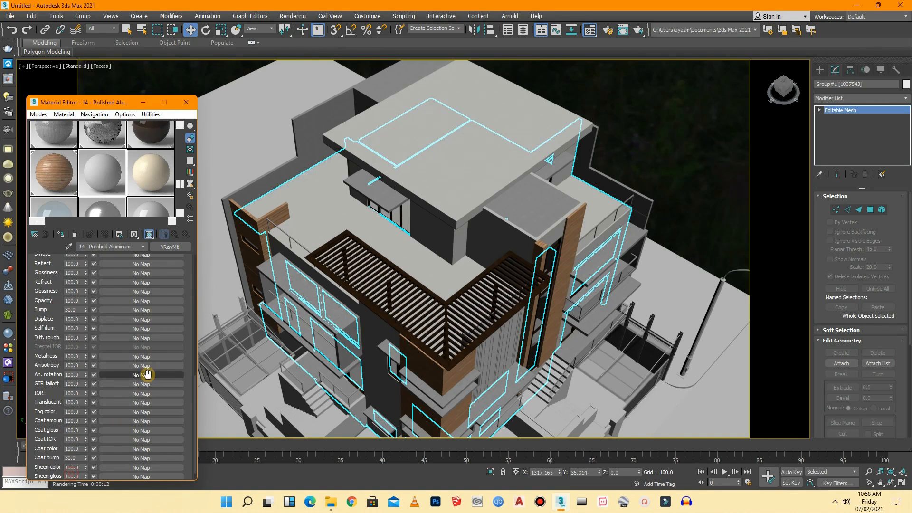
{"action": "left_click_drag", "start_coordinate": [194, 398], "coordinate": [195, 380]}
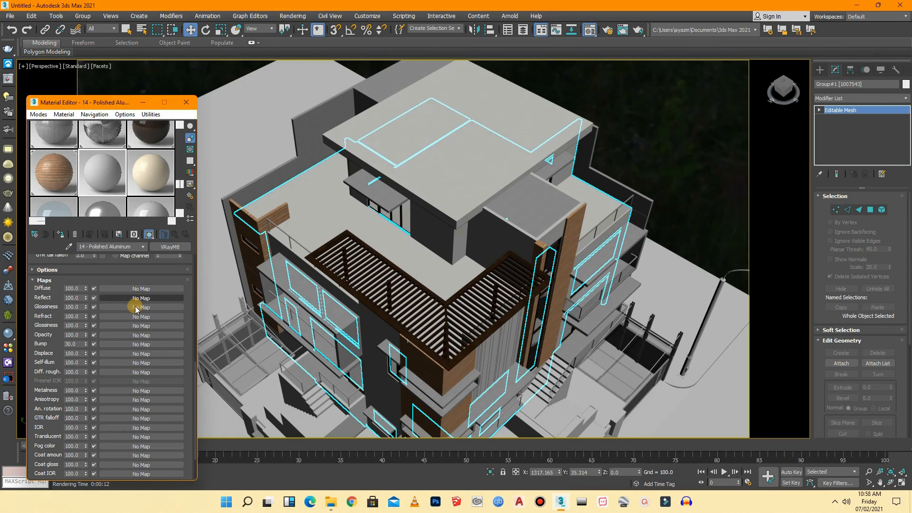
- Switch to File Explorer, look through the Tiles 004 texture set, and return to the textures folder
{"action": "mouse_move", "coordinate": [559, 505]}
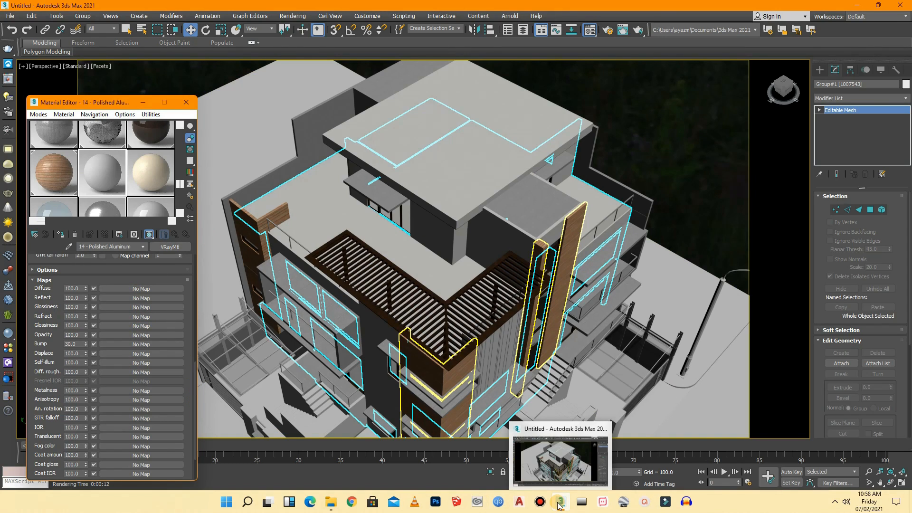
{"action": "left_click", "coordinate": [331, 502]}
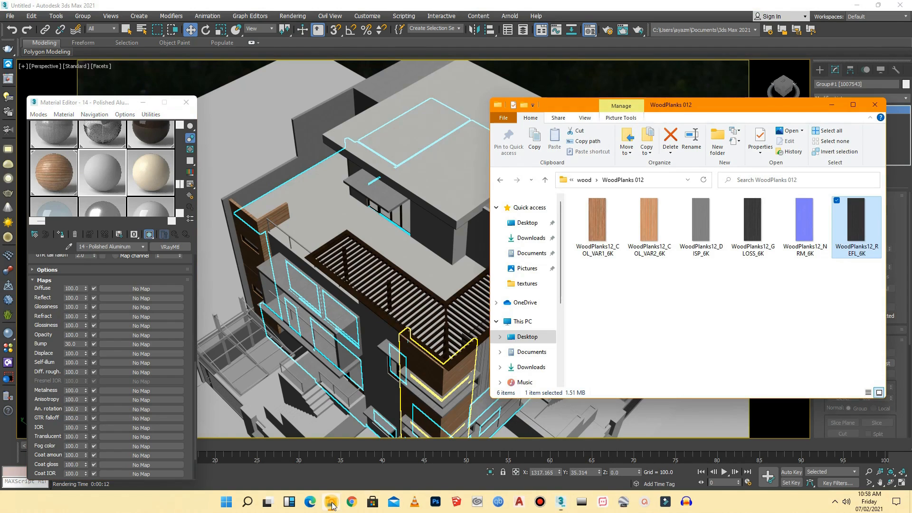
{"action": "left_click", "coordinate": [545, 181]}
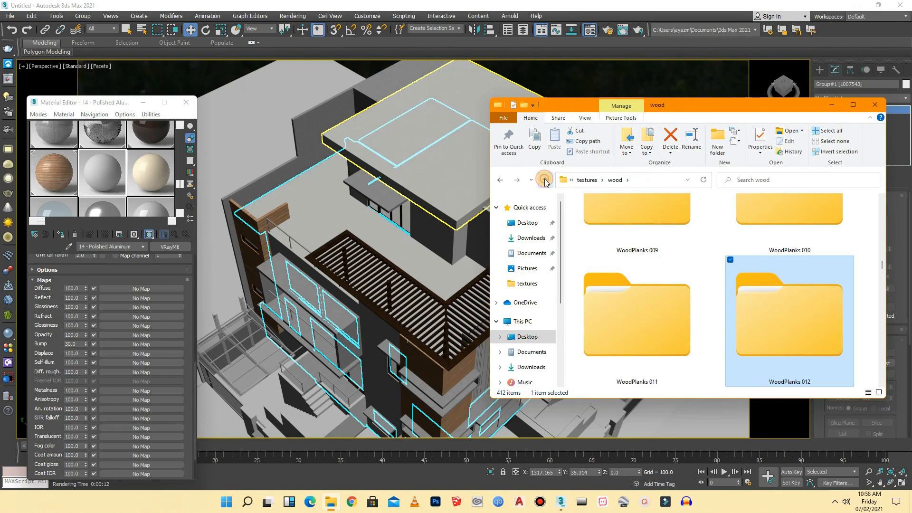
{"action": "left_click", "coordinate": [545, 181]}
{"action": "double_click", "coordinate": [606, 288]}
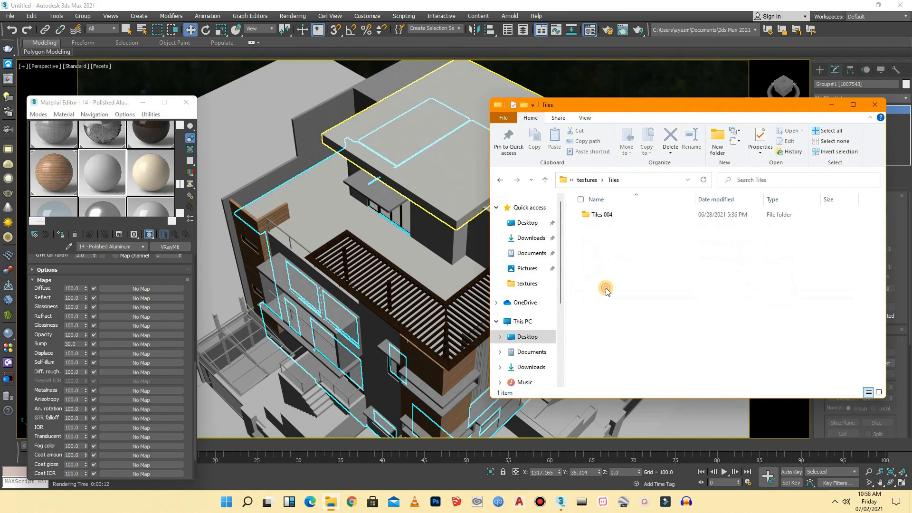
{"action": "double_click", "coordinate": [606, 216]}
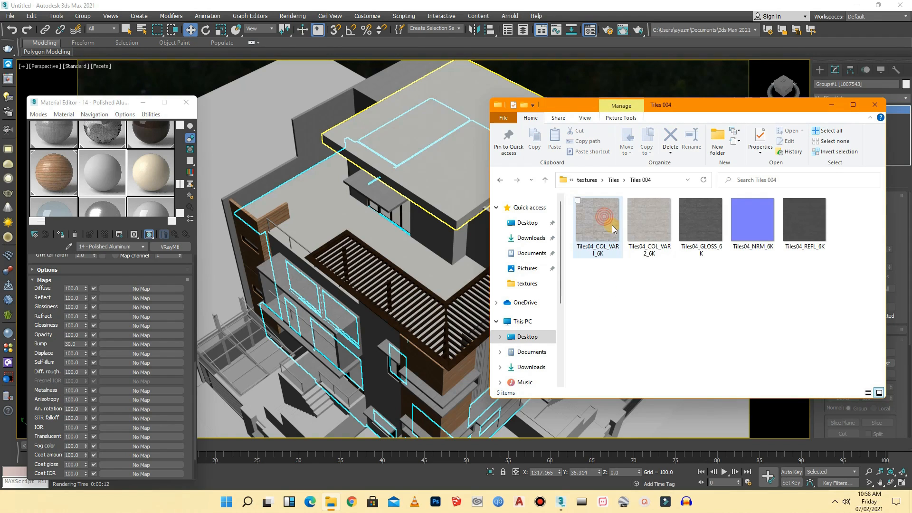
{"action": "left_click", "coordinate": [545, 180]}
{"action": "left_click", "coordinate": [544, 181]}
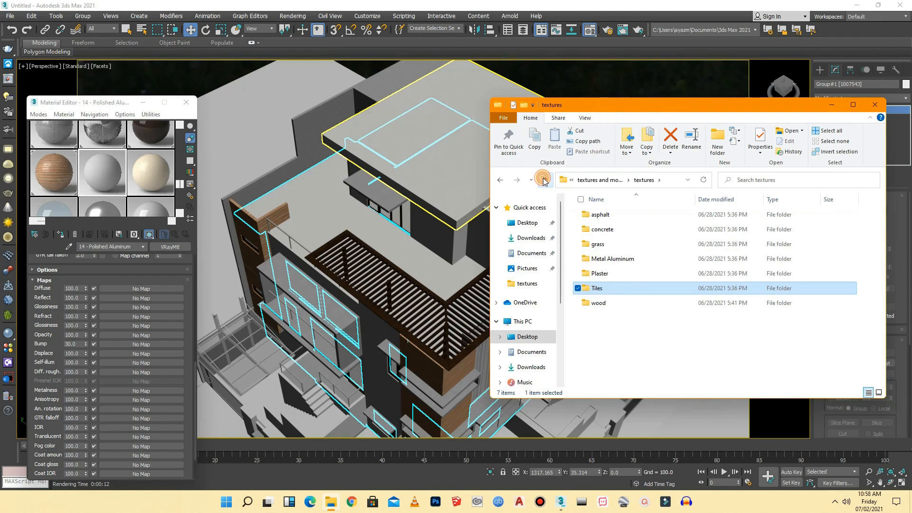
- Browse the preview images in the concrete texture folder for a suitable plain concrete
{"action": "double_click", "coordinate": [600, 230]}
{"action": "scroll", "coordinate": [629, 263], "scroll_direction": "down", "scroll_amount": 5}
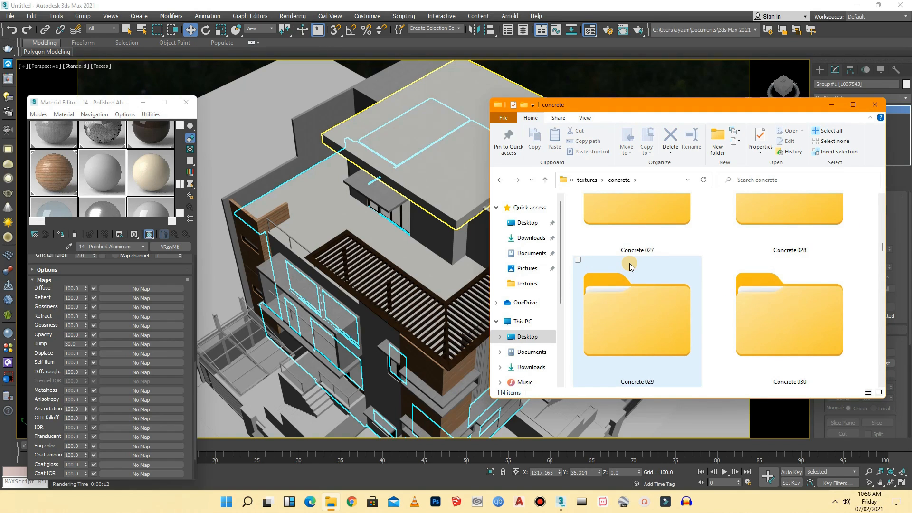
{"action": "scroll", "coordinate": [630, 263], "scroll_direction": "down", "scroll_amount": 5}
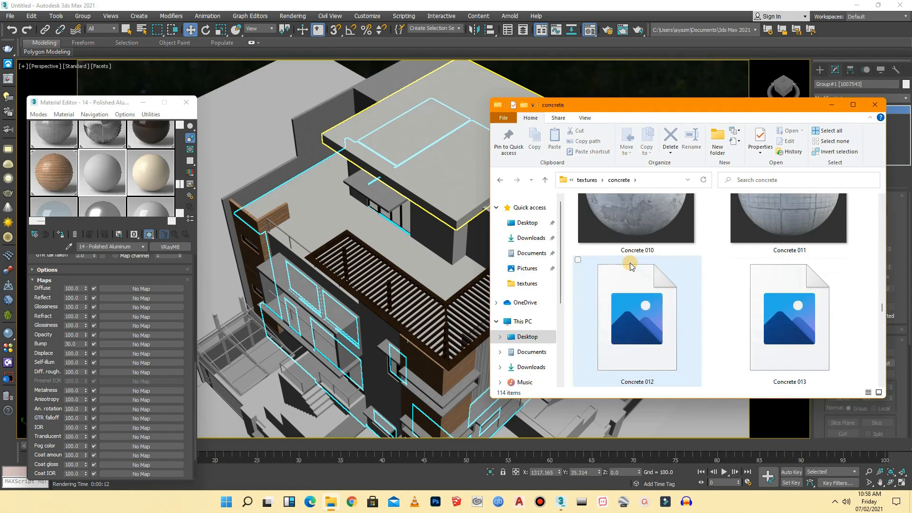
{"action": "scroll", "coordinate": [630, 262], "scroll_direction": "down", "scroll_amount": 2}
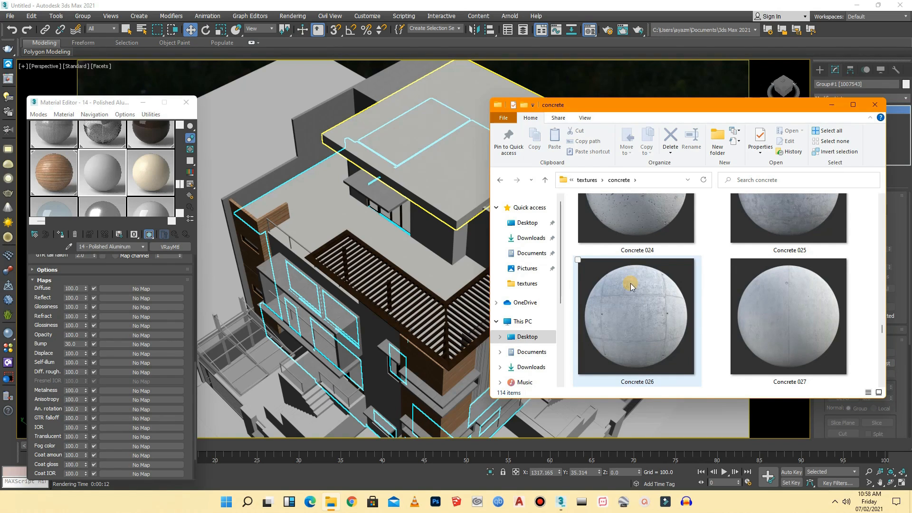
{"action": "left_click", "coordinate": [634, 322]}
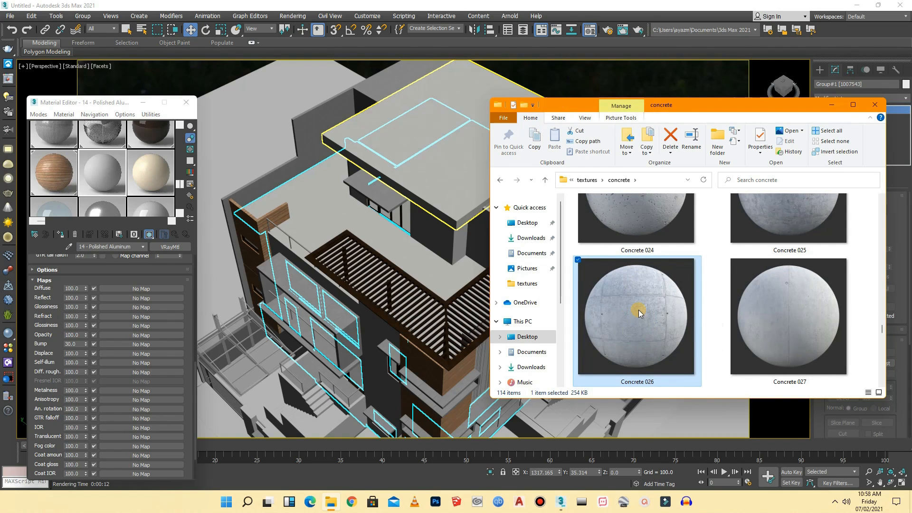
{"action": "scroll", "coordinate": [639, 314], "scroll_direction": "down", "scroll_amount": 2}
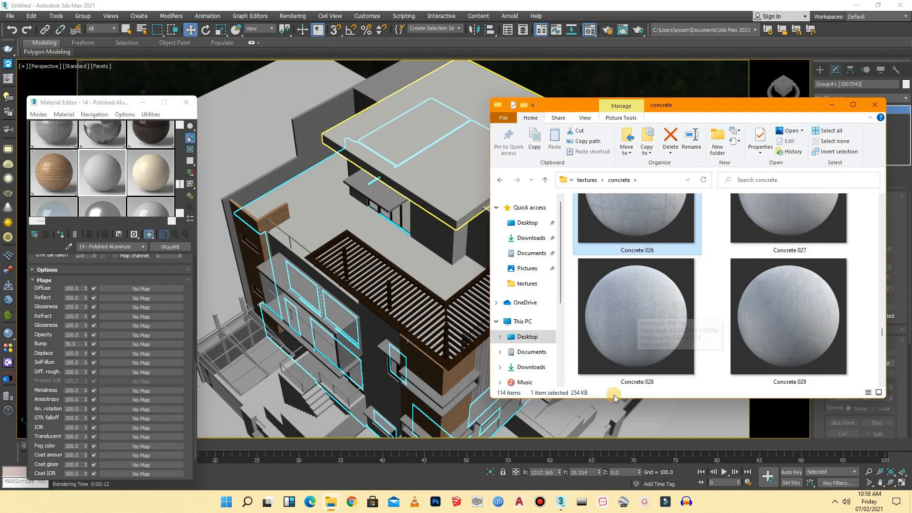
{"action": "left_click", "coordinate": [651, 360]}
{"action": "scroll", "coordinate": [649, 352], "scroll_direction": "down", "scroll_amount": 6}
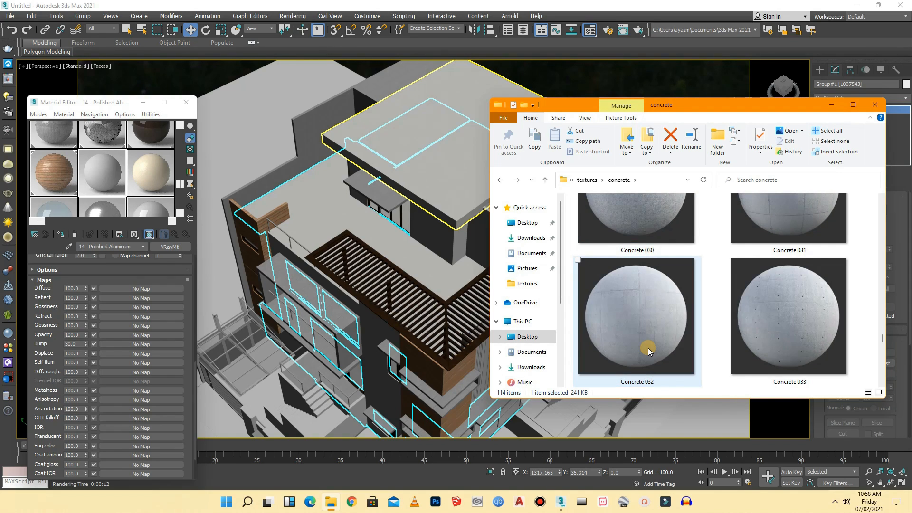
{"action": "scroll", "coordinate": [649, 351], "scroll_direction": "down", "scroll_amount": 5}
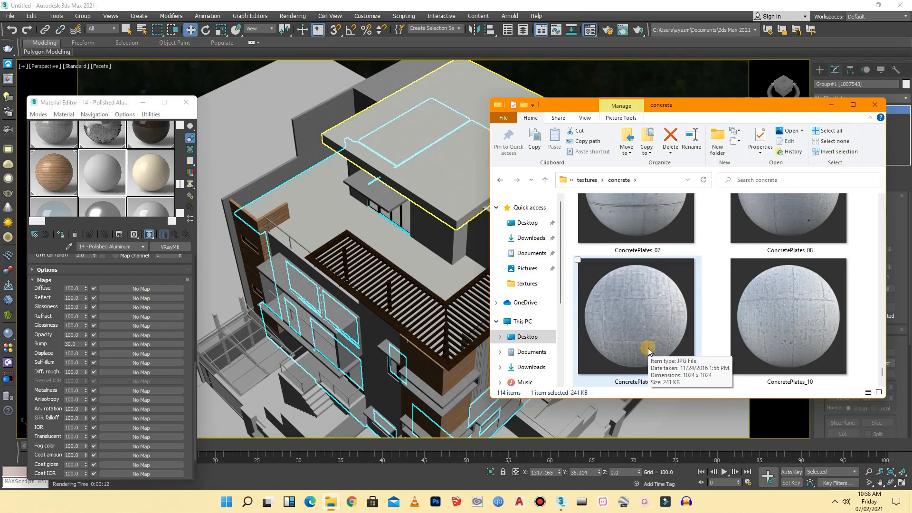
{"action": "scroll", "coordinate": [648, 348], "scroll_direction": "up", "scroll_amount": 5}
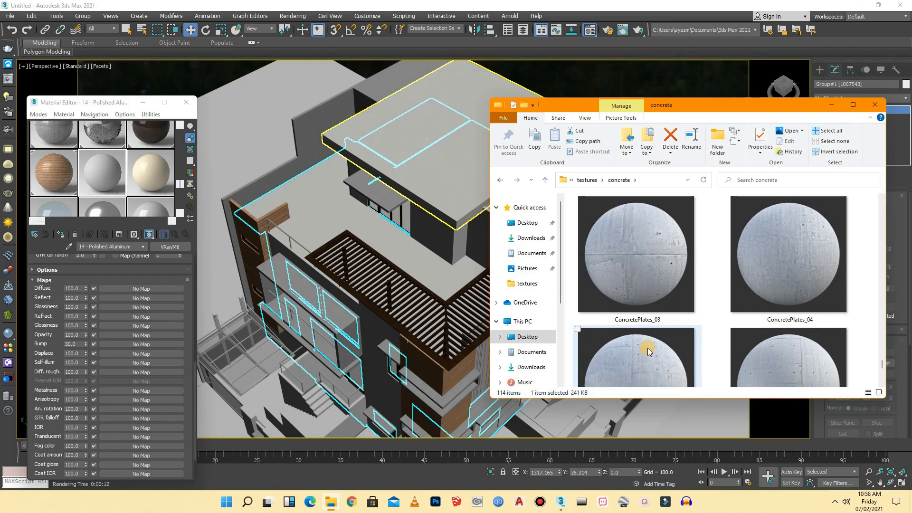
- Load the Concrete 038 preview image into the material's Diffuse map slot and move the Material Editor aside
{"action": "left_click", "coordinate": [629, 295]}
{"action": "left_click_drag", "start_coordinate": [634, 272], "coordinate": [135, 291]}
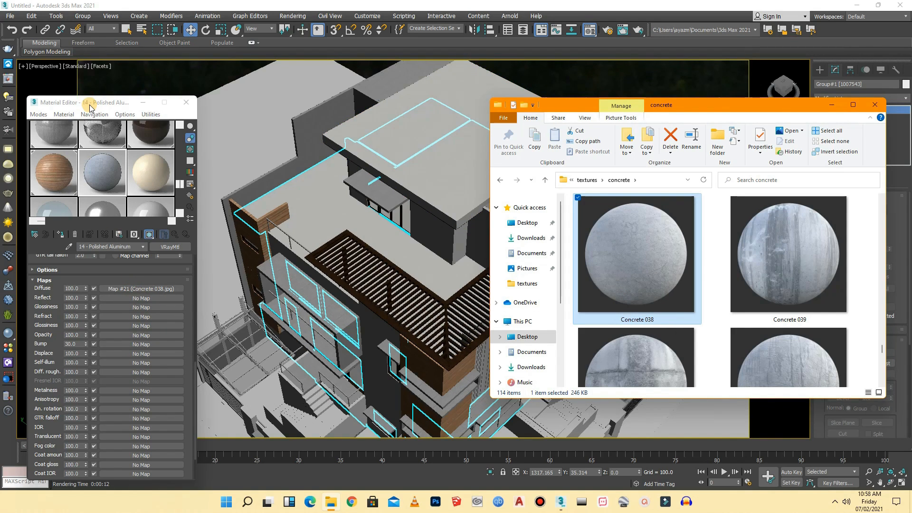
{"action": "left_click_drag", "start_coordinate": [90, 107], "coordinate": [136, 105]}
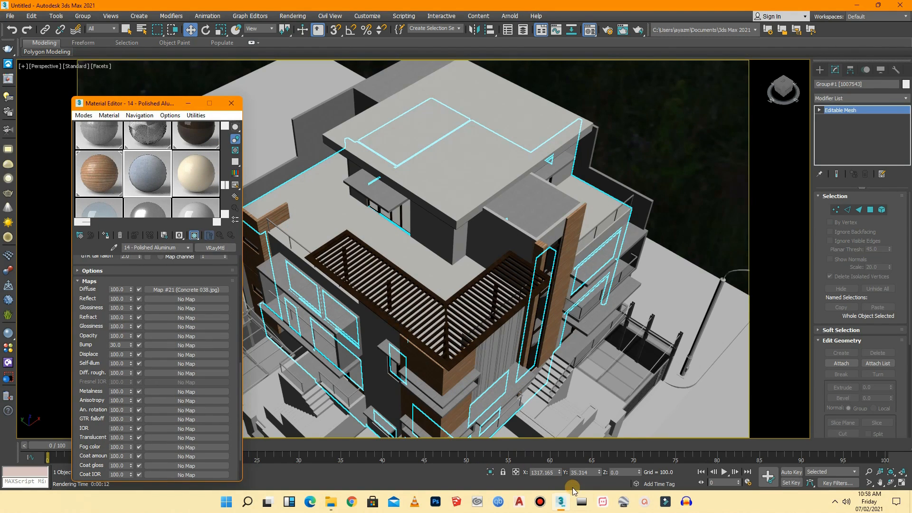
- Check the concrete texture folders again and clear the Concrete 038 preview image from the Diffuse map slot
{"action": "mouse_move", "coordinate": [564, 505]}
{"action": "left_click", "coordinate": [331, 502]}
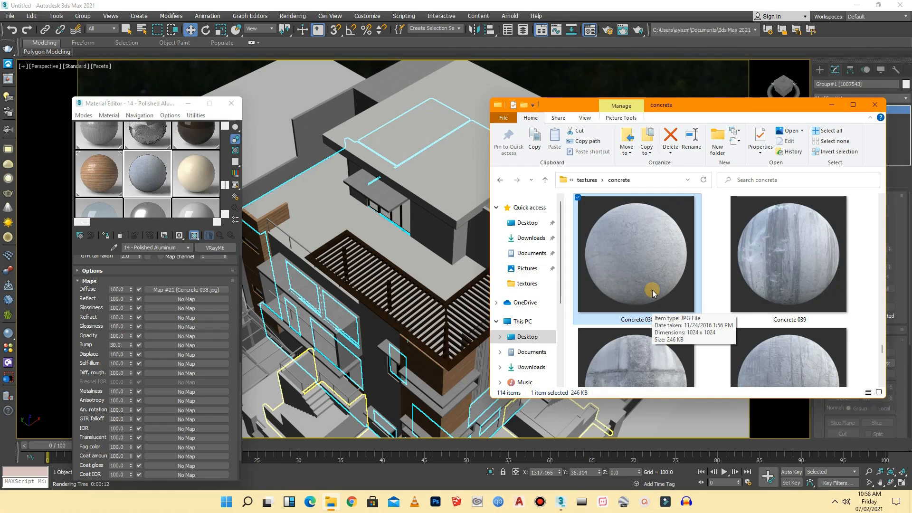
{"action": "scroll", "coordinate": [654, 294], "scroll_direction": "up", "scroll_amount": 5}
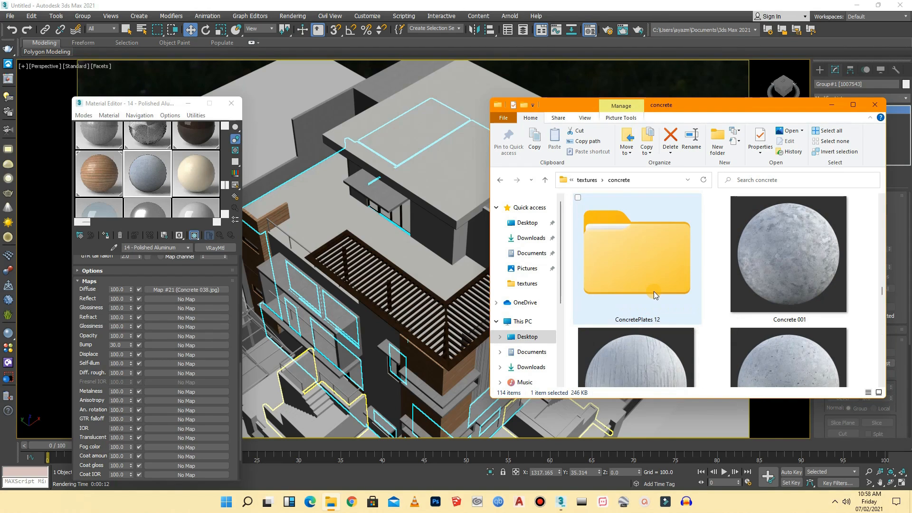
{"action": "scroll", "coordinate": [654, 293], "scroll_direction": "up", "scroll_amount": 2}
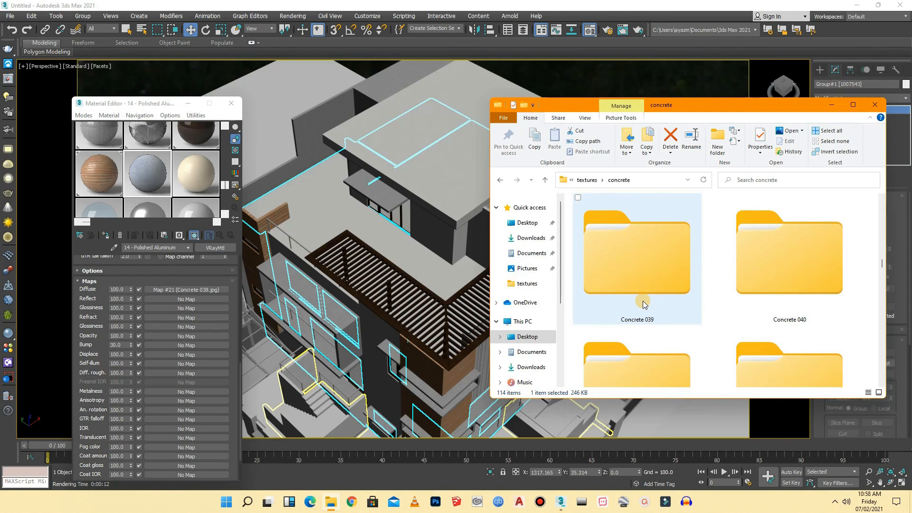
{"action": "right_click", "coordinate": [199, 293]}
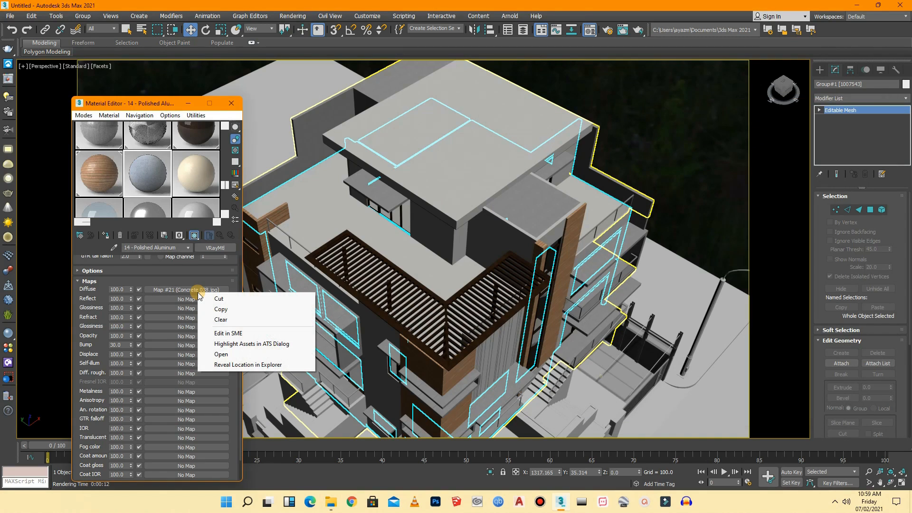
{"action": "left_click", "coordinate": [222, 320]}
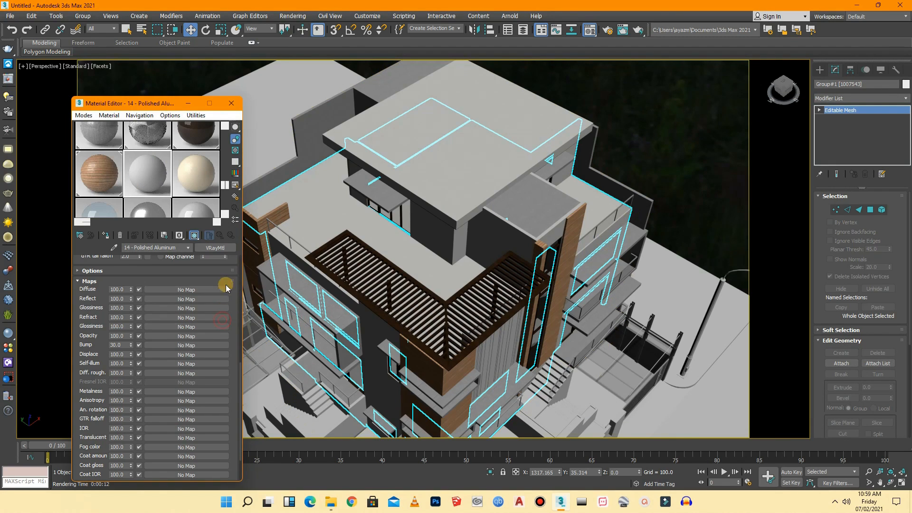
- Compare the concrete preview images around Concrete 030 to Concrete 039 in the concrete folder
{"action": "left_click", "coordinate": [331, 504]}
{"action": "left_click", "coordinate": [663, 336]}
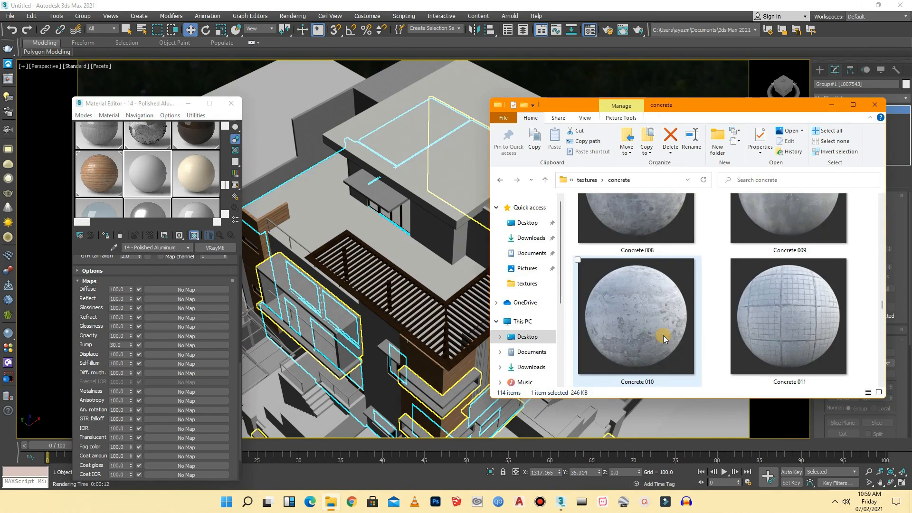
{"action": "scroll", "coordinate": [663, 336], "scroll_direction": "down", "scroll_amount": 3}
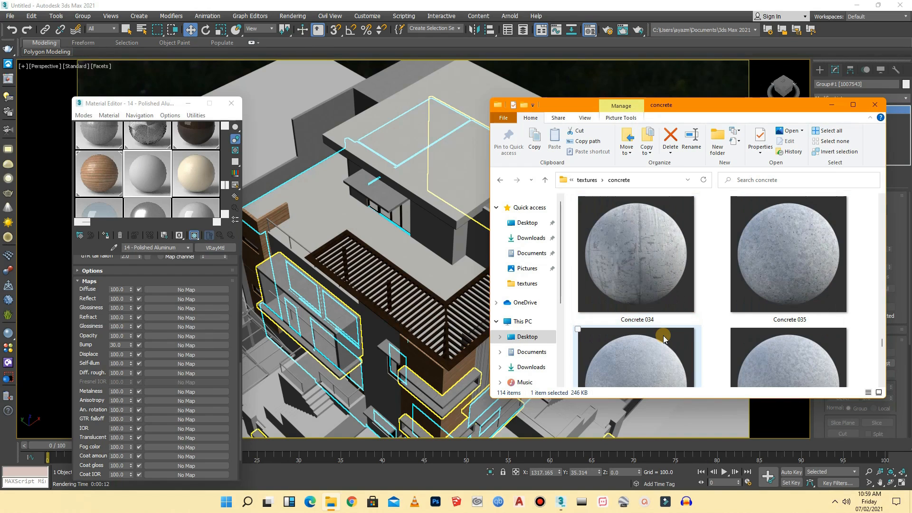
{"action": "scroll", "coordinate": [664, 338], "scroll_direction": "up", "scroll_amount": 4}
{"action": "scroll", "coordinate": [663, 337], "scroll_direction": "down", "scroll_amount": 1}
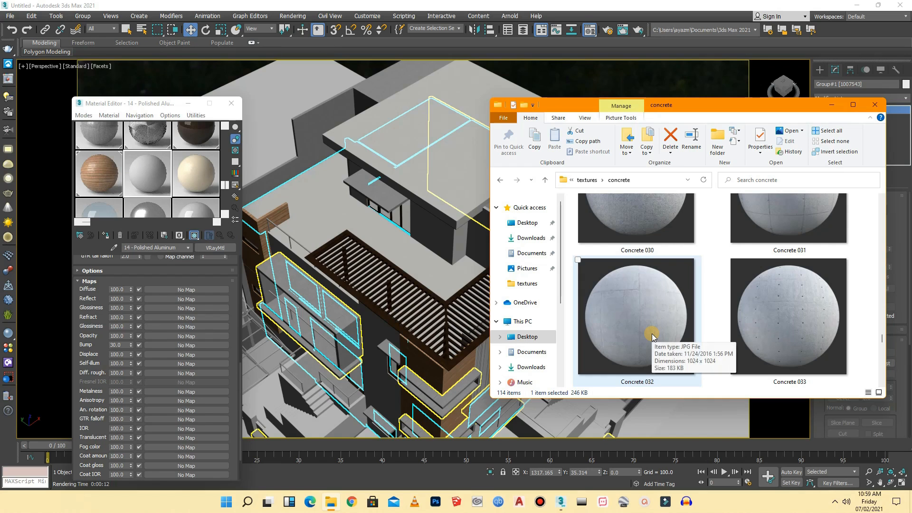
{"action": "scroll", "coordinate": [652, 335], "scroll_direction": "down", "scroll_amount": 4}
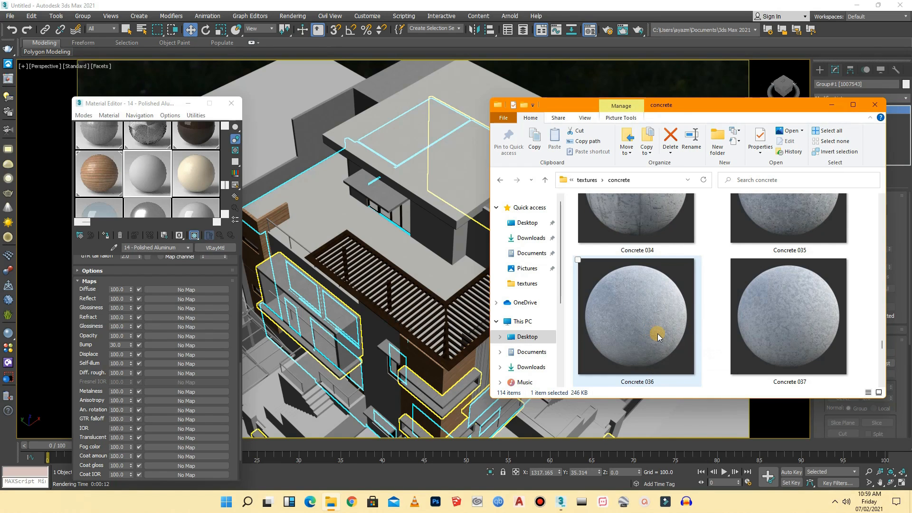
{"action": "scroll", "coordinate": [658, 334], "scroll_direction": "down", "scroll_amount": 2}
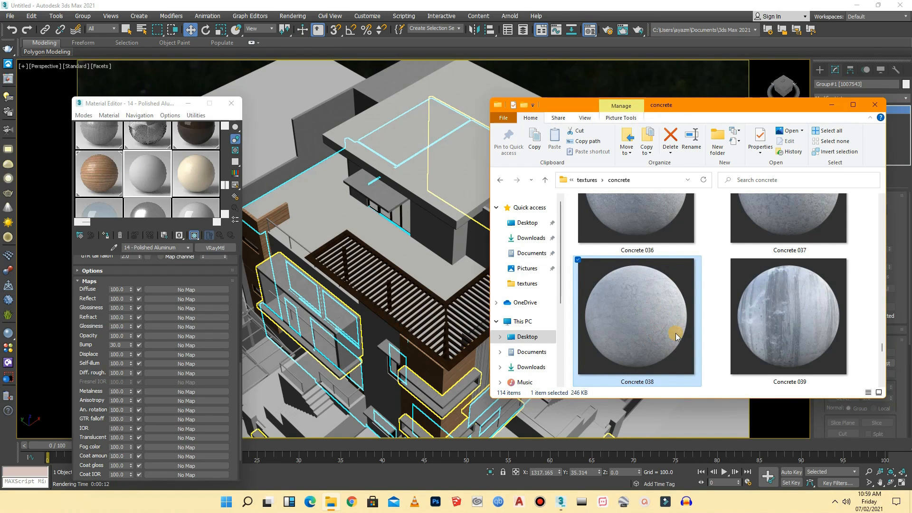
- Open the Concrete 038 texture folder and load Concrete38_COL_VAR1_3K as the material's Diffuse map
{"action": "scroll", "coordinate": [653, 335], "scroll_direction": "up", "scroll_amount": 20}
{"action": "scroll", "coordinate": [652, 334], "scroll_direction": "up", "scroll_amount": 10}
{"action": "scroll", "coordinate": [652, 331], "scroll_direction": "down", "scroll_amount": 8}
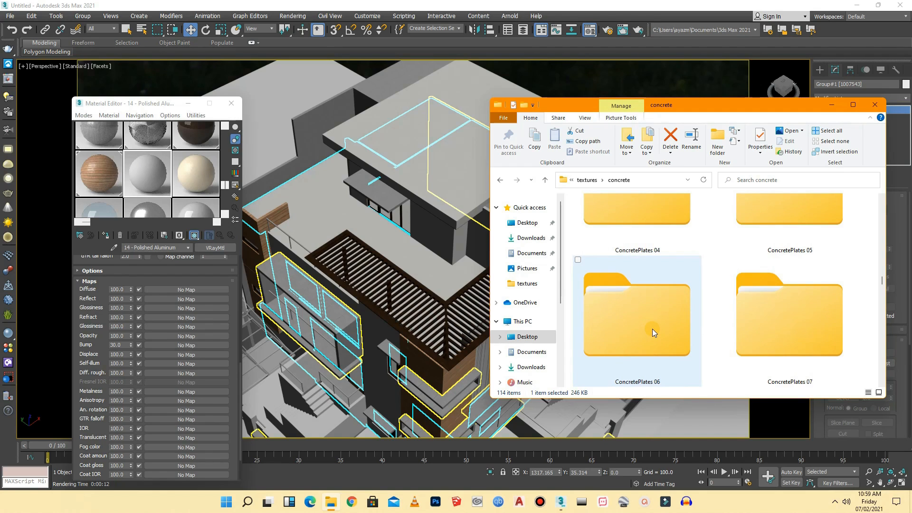
{"action": "scroll", "coordinate": [653, 332], "scroll_direction": "up", "scroll_amount": 5}
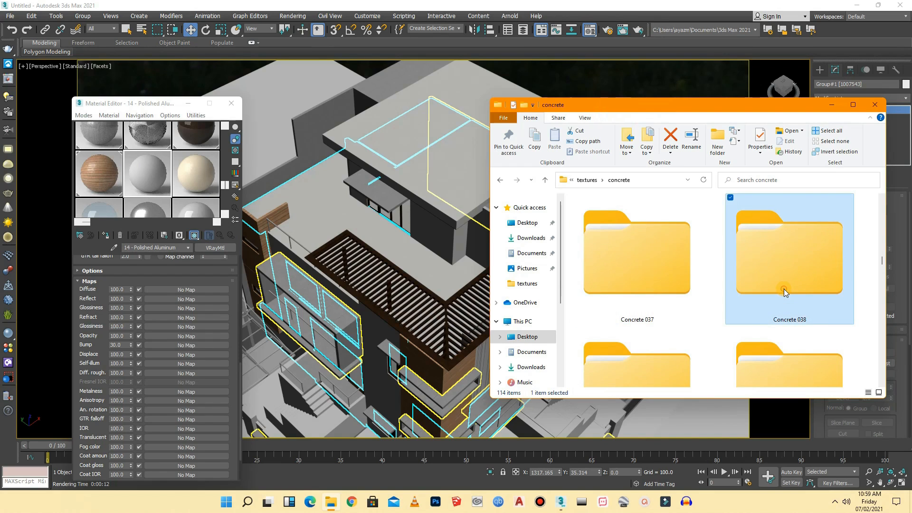
{"action": "double_click", "coordinate": [784, 289]}
{"action": "left_click_drag", "start_coordinate": [592, 230], "coordinate": [176, 292]}
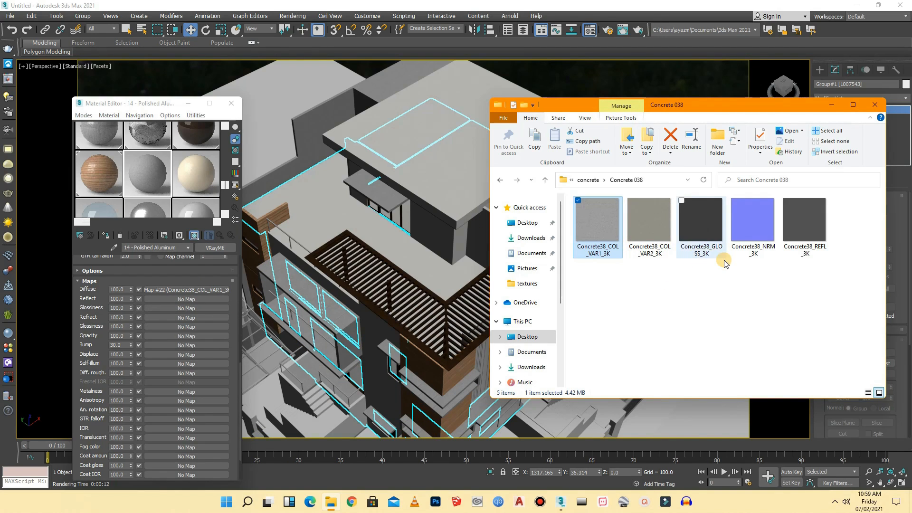
- Load Concrete38_GLOSS_3K as the Glossiness map, Concrete38_NRM_3K as Bump and Concrete38_REFL_3K as Reflect, and close the texture folder
{"action": "left_click_drag", "start_coordinate": [703, 228], "coordinate": [172, 309]}
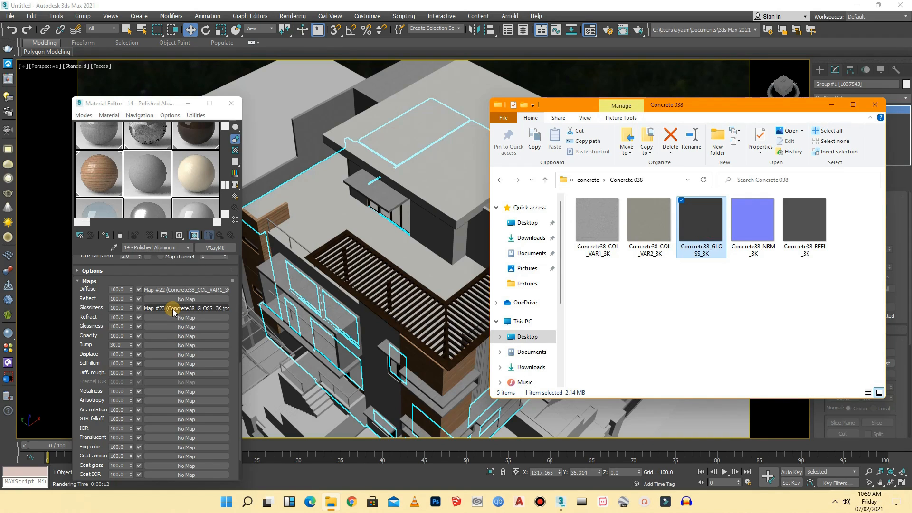
{"action": "left_click_drag", "start_coordinate": [753, 233], "coordinate": [163, 344]}
{"action": "left_click_drag", "start_coordinate": [805, 242], "coordinate": [165, 301]}
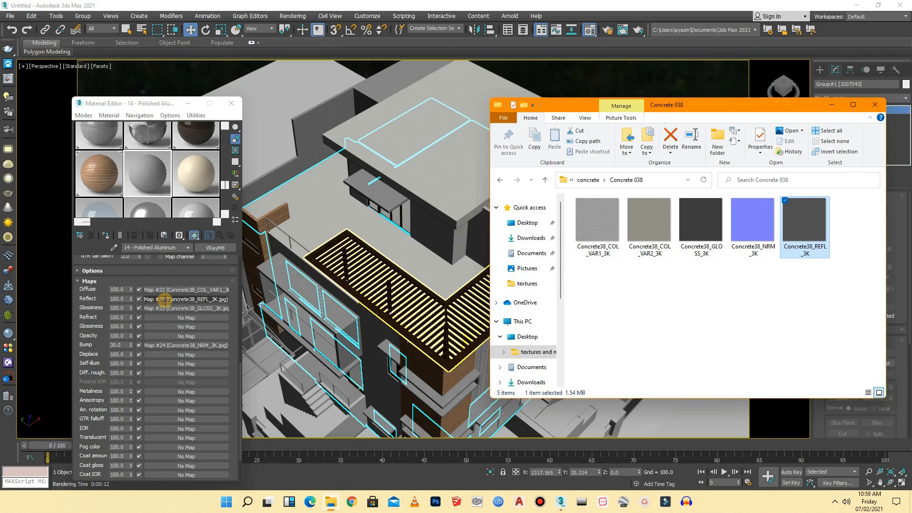
{"action": "left_click", "coordinate": [874, 108]}
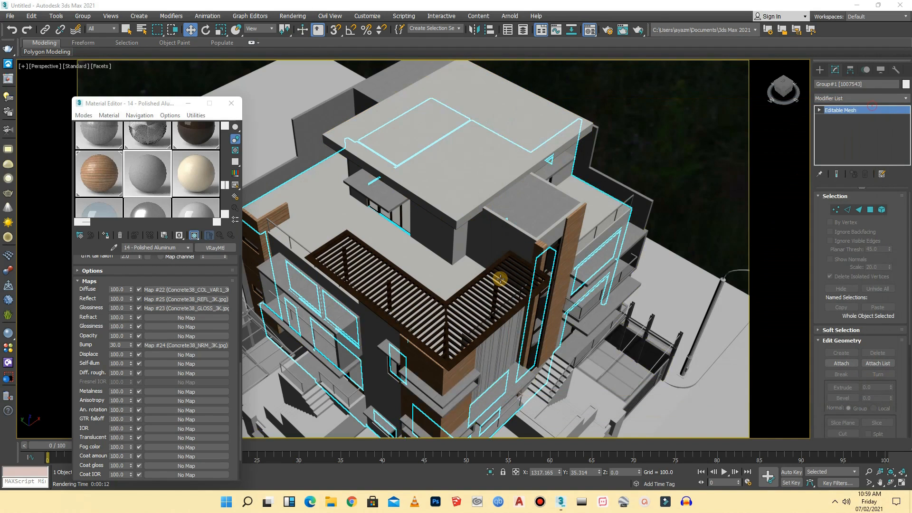
- Assign the finished concrete material to the main building mesh and check its texture up close on the roof terrace
{"action": "left_click", "coordinate": [151, 180]}
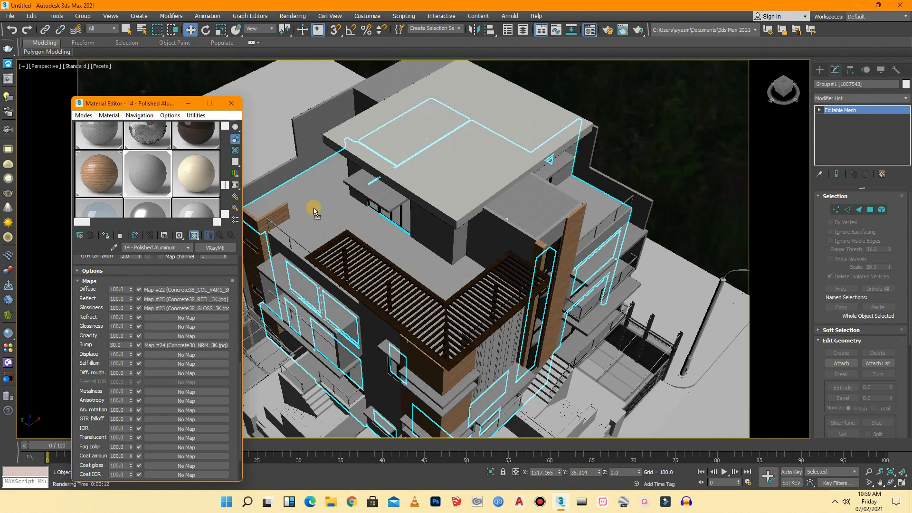
{"action": "scroll", "coordinate": [315, 209], "scroll_direction": "up", "scroll_amount": 10}
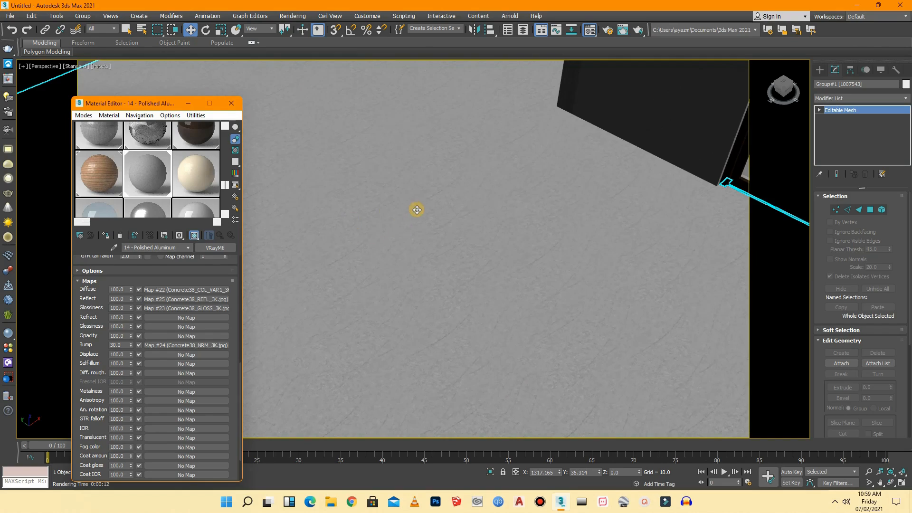
{"action": "scroll", "coordinate": [417, 210], "scroll_direction": "down", "scroll_amount": 10}
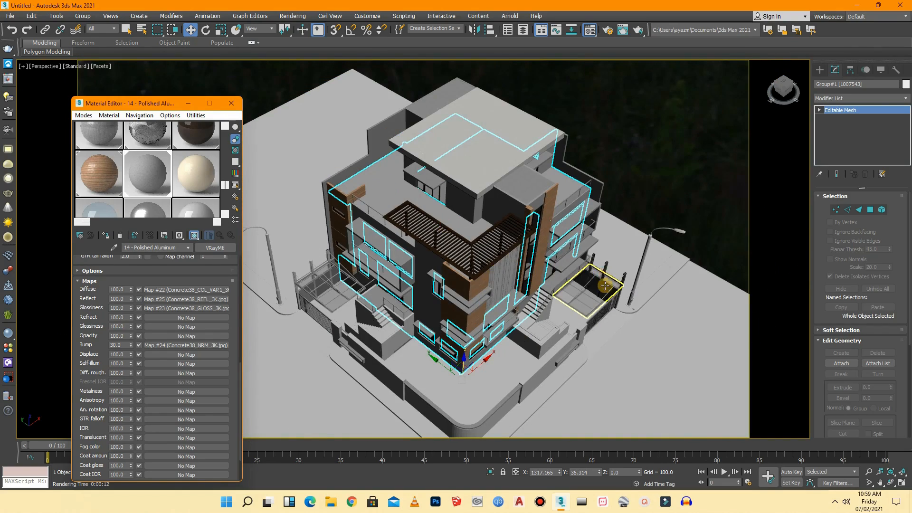
- Assign the concrete material to the entrance staircase mesh
{"action": "scroll", "coordinate": [605, 286], "scroll_direction": "up", "scroll_amount": 10}
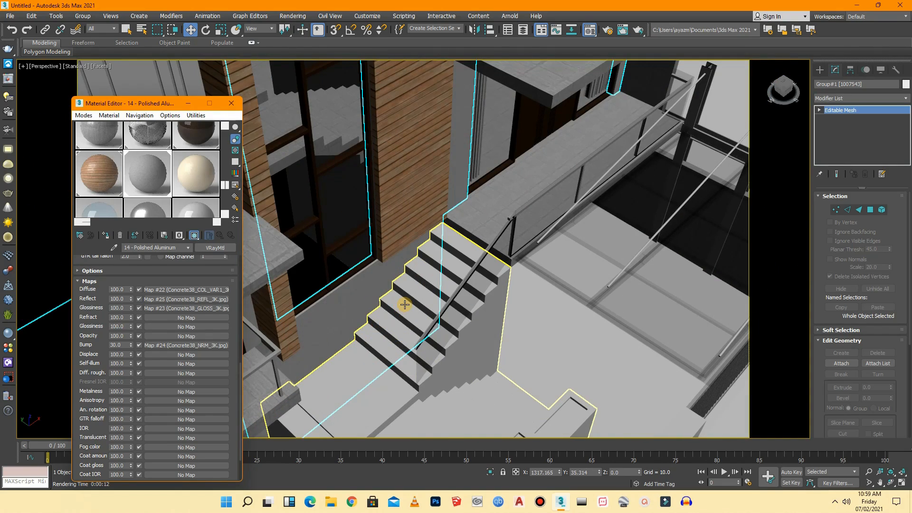
{"action": "left_click", "coordinate": [405, 305]}
{"action": "left_click_drag", "start_coordinate": [144, 170], "coordinate": [420, 284]}
- Examine the concrete on both entrance staircases, the landings and the surrounding building from several distances
{"action": "scroll", "coordinate": [508, 190], "scroll_direction": "down", "scroll_amount": 3}
{"action": "scroll", "coordinate": [508, 191], "scroll_direction": "down", "scroll_amount": 3}
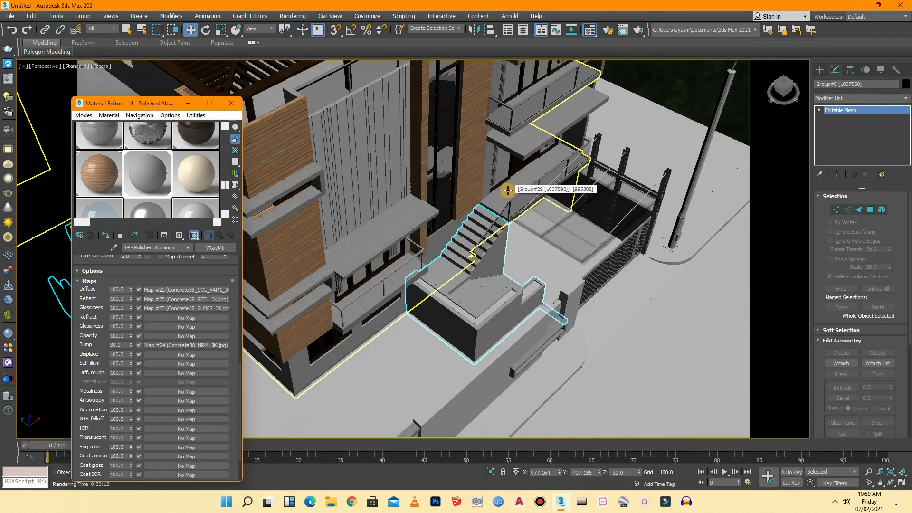
{"action": "scroll", "coordinate": [537, 275], "scroll_direction": "down", "scroll_amount": 3}
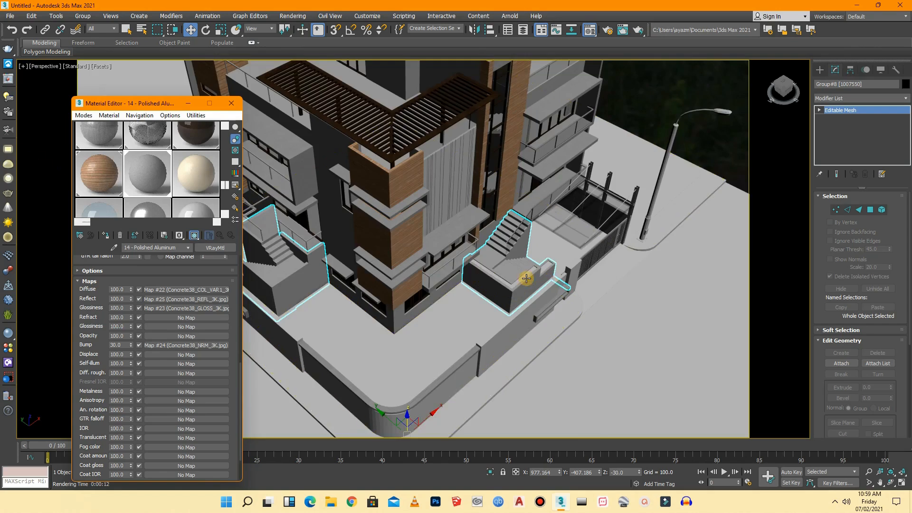
{"action": "scroll", "coordinate": [527, 279], "scroll_direction": "down", "scroll_amount": 2}
{"action": "scroll", "coordinate": [361, 253], "scroll_direction": "up", "scroll_amount": 8}
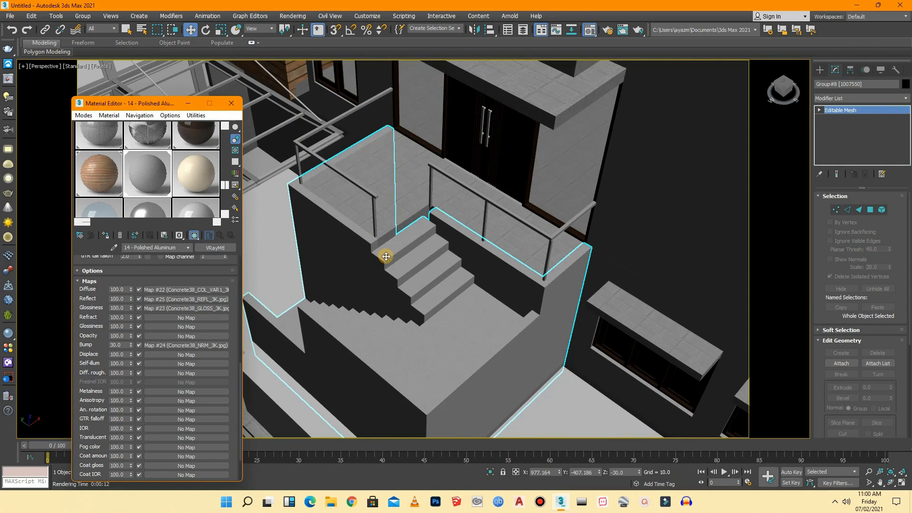
{"action": "scroll", "coordinate": [419, 271], "scroll_direction": "down", "scroll_amount": 1}
{"action": "scroll", "coordinate": [400, 233], "scroll_direction": "up", "scroll_amount": 3}
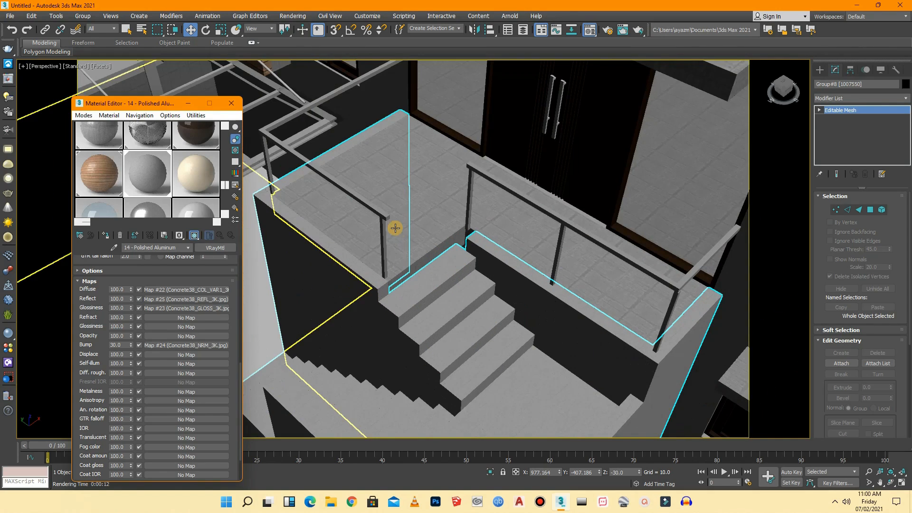
{"action": "scroll", "coordinate": [432, 227], "scroll_direction": "down", "scroll_amount": 3}
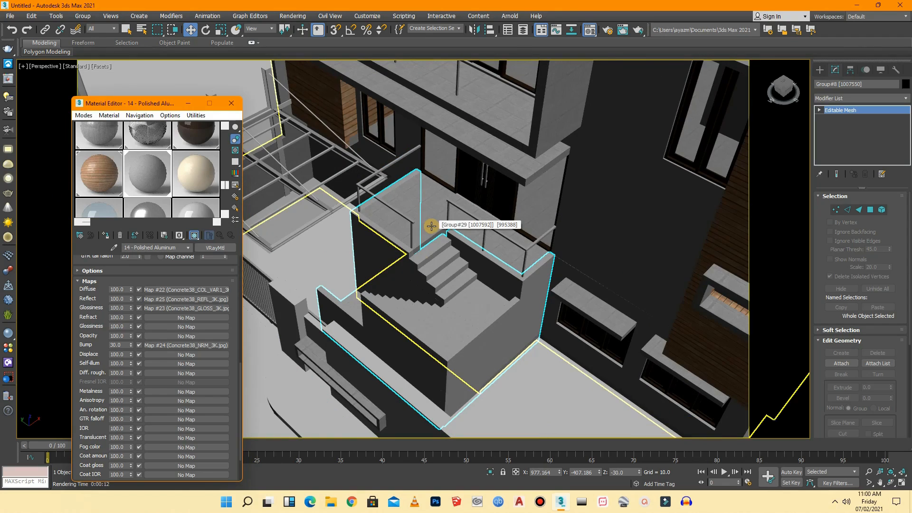
{"action": "scroll", "coordinate": [433, 281], "scroll_direction": "up", "scroll_amount": 1}
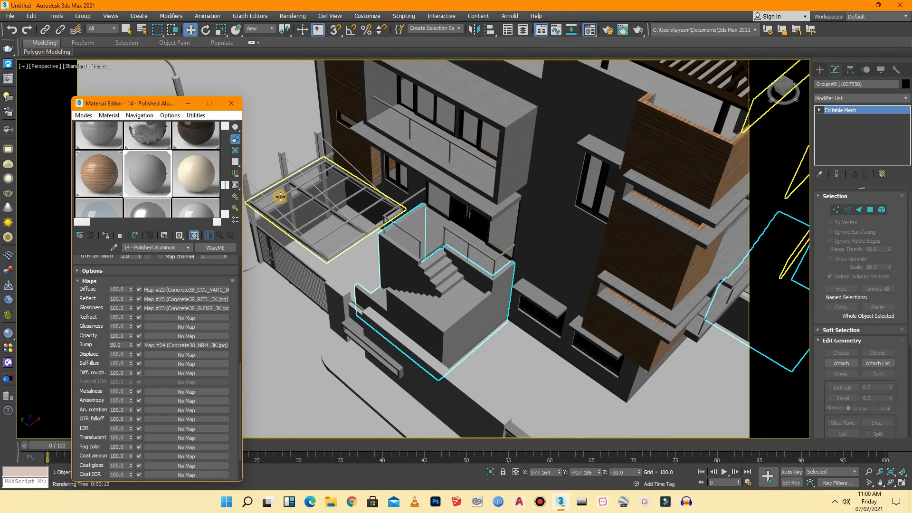
{"action": "scroll", "coordinate": [280, 195], "scroll_direction": "up", "scroll_amount": 2}
{"action": "scroll", "coordinate": [349, 216], "scroll_direction": "down", "scroll_amount": 3}
{"action": "scroll", "coordinate": [349, 215], "scroll_direction": "down", "scroll_amount": 3}
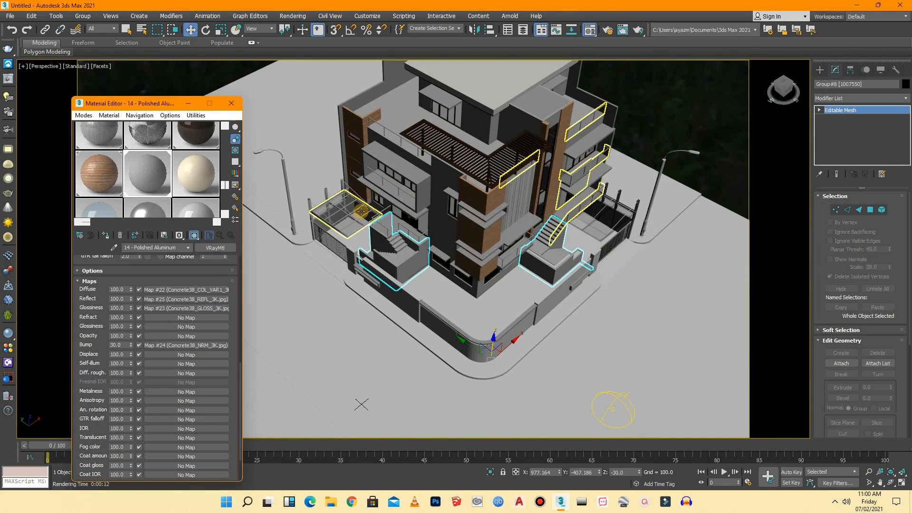
- Switch the viewport to the VRayCam001 camera view and deselect the staircase mesh
{"action": "left_click", "coordinate": [47, 67]}
{"action": "mouse_move", "coordinate": [69, 75]}
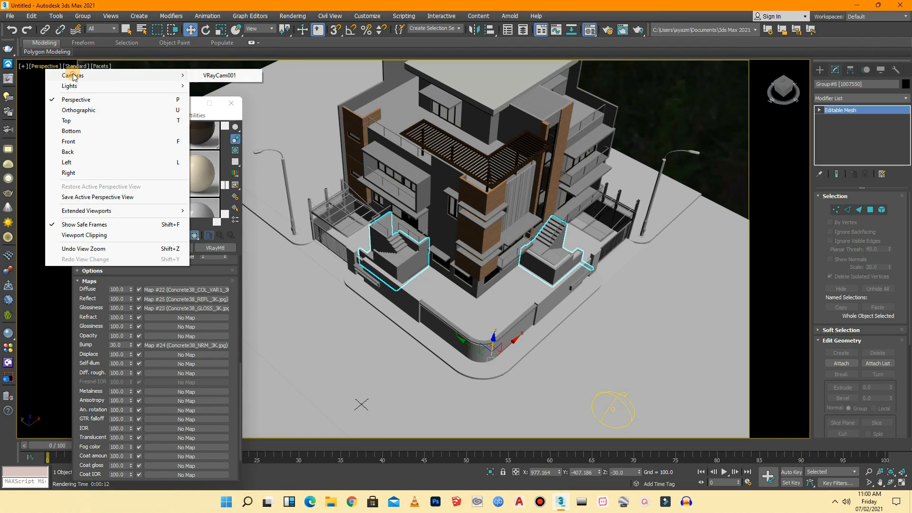
{"action": "left_click", "coordinate": [220, 74]}
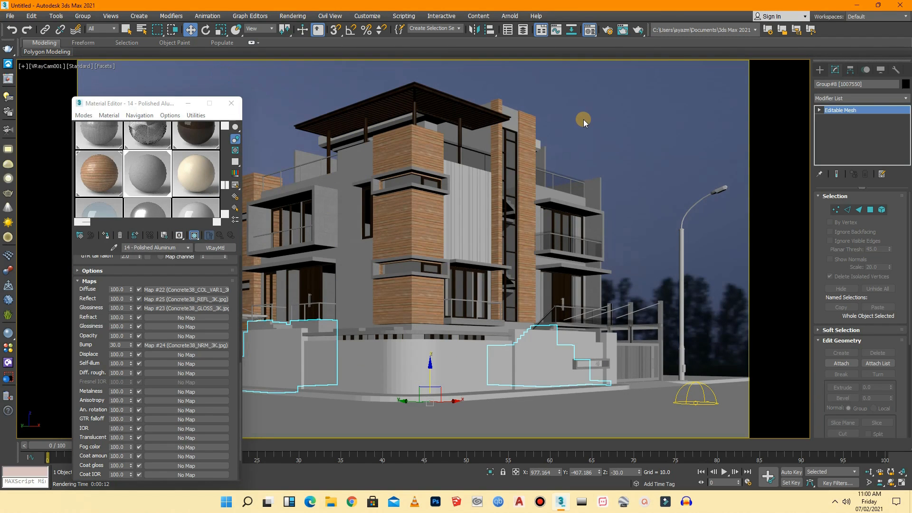
{"action": "left_click", "coordinate": [583, 119]}
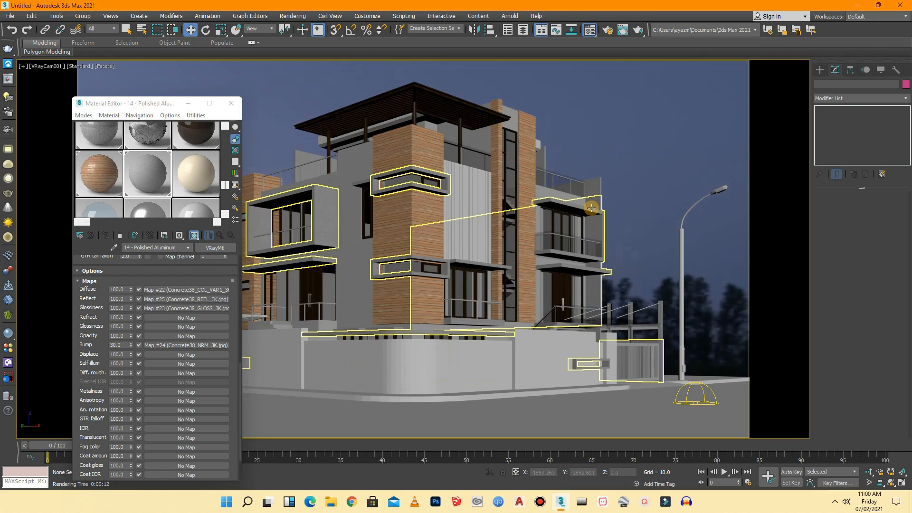
- Select the ribbed facade panel beside the wood tower, change the Glossy Plastic material to VRayMtl and expand its Maps settings
{"action": "left_click", "coordinate": [470, 213]}
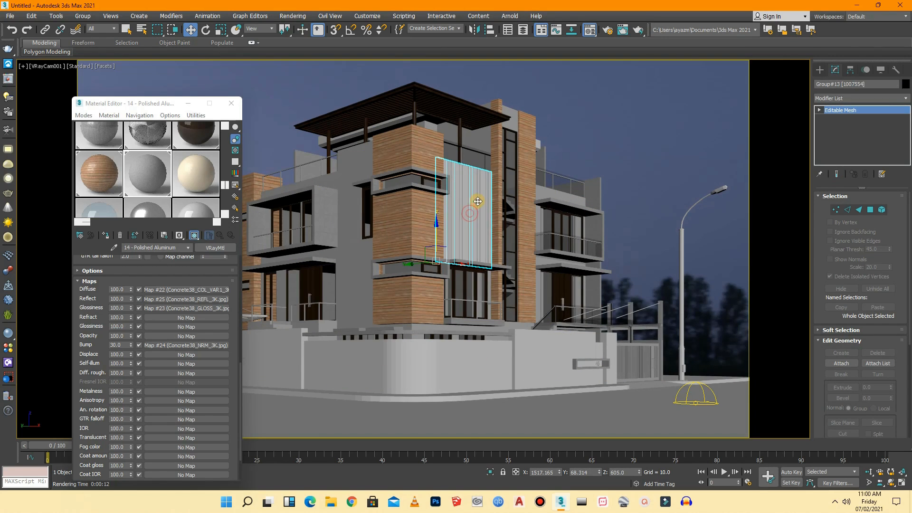
{"action": "left_click", "coordinate": [195, 182]}
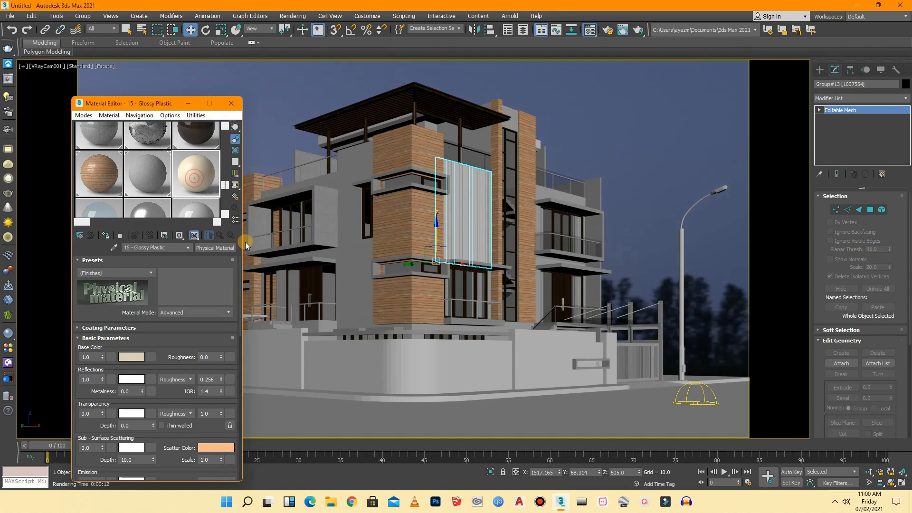
{"action": "left_click", "coordinate": [217, 248]}
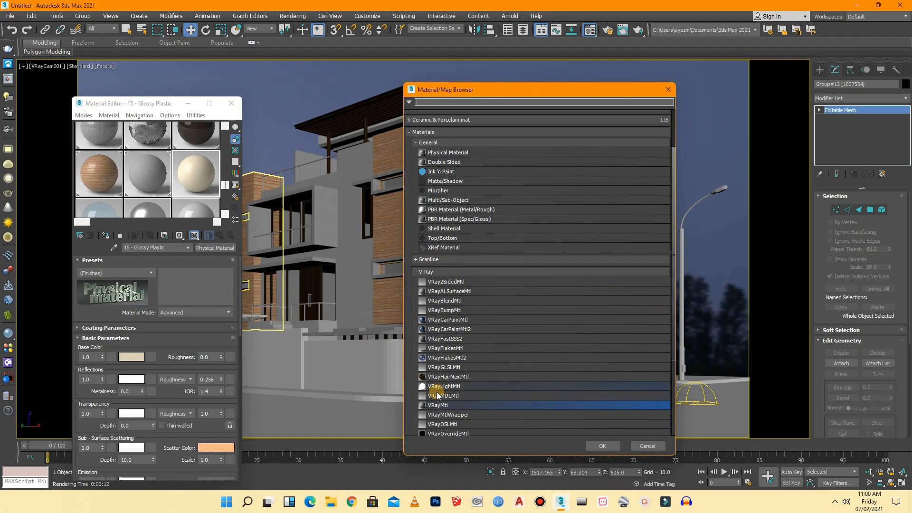
{"action": "double_click", "coordinate": [436, 405]}
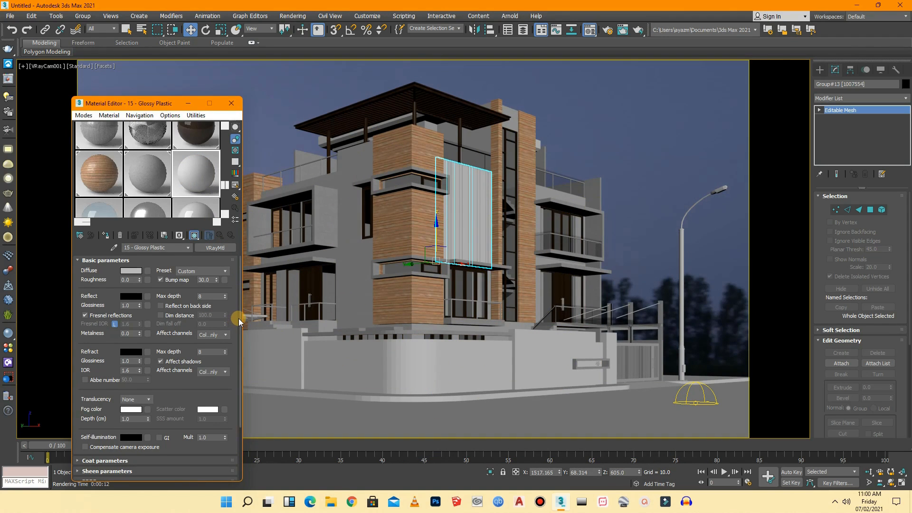
{"action": "left_click_drag", "start_coordinate": [238, 318], "coordinate": [236, 414]}
{"action": "left_click", "coordinate": [162, 475]}
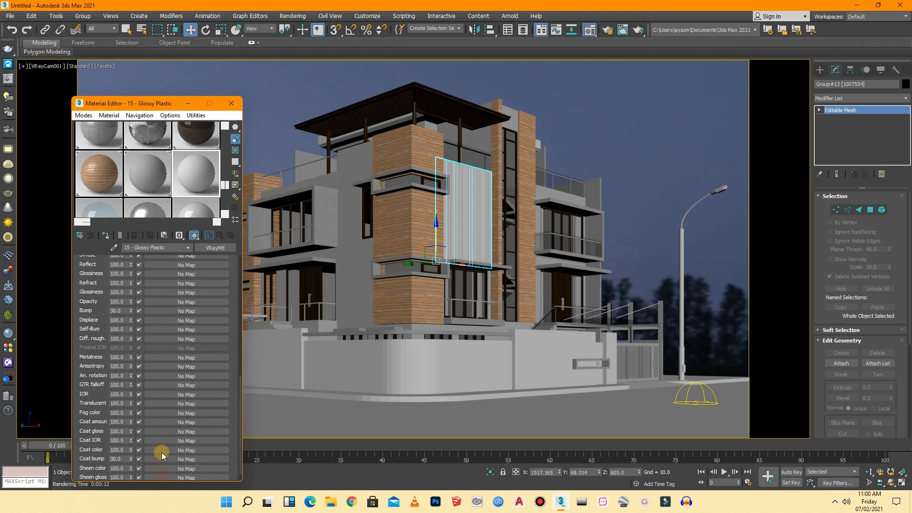
{"action": "left_click_drag", "start_coordinate": [238, 400], "coordinate": [240, 384]}
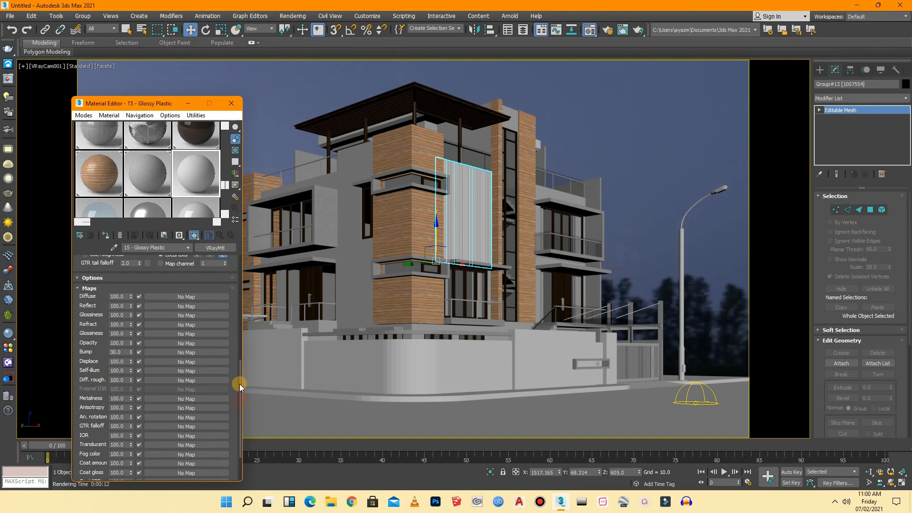
- Open the wood texture folder, compare the WoodPlanks and WoodPlanksWorn preview images, and select WoodPlanksWorn_023
{"action": "left_click", "coordinate": [331, 503]}
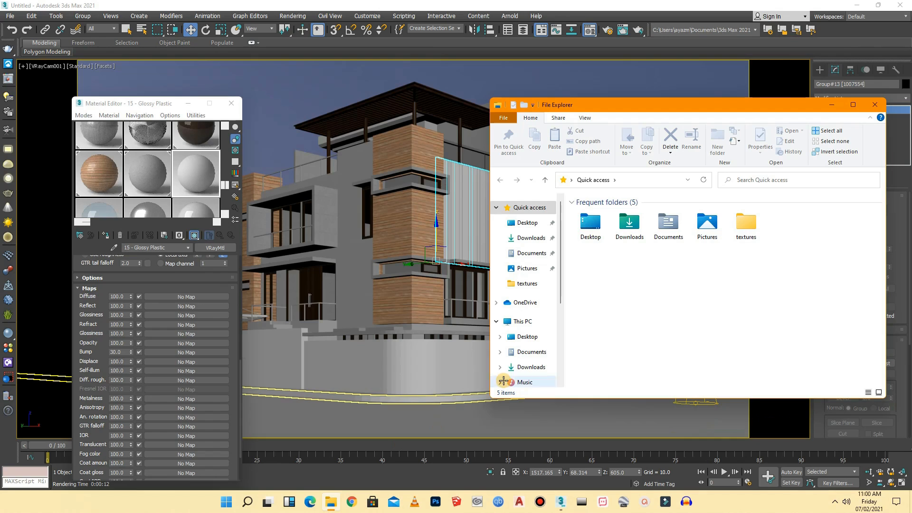
{"action": "double_click", "coordinate": [751, 237]}
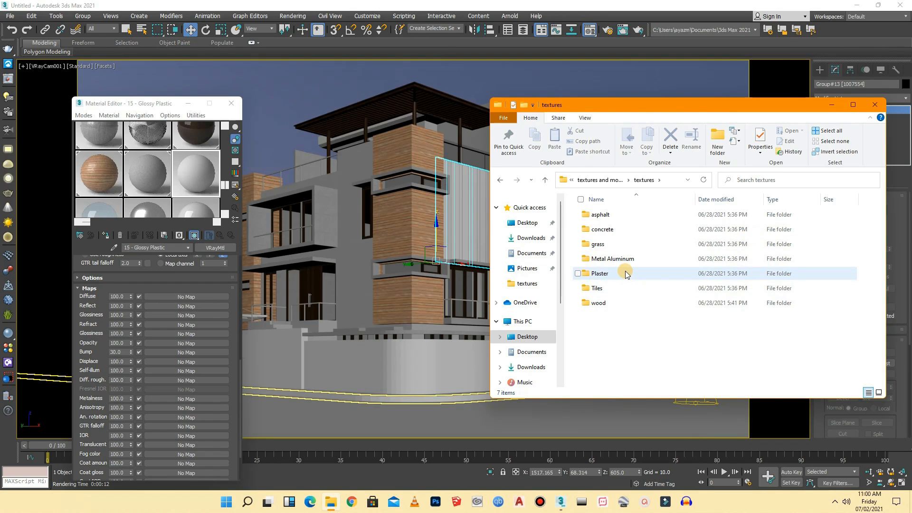
{"action": "double_click", "coordinate": [599, 303]}
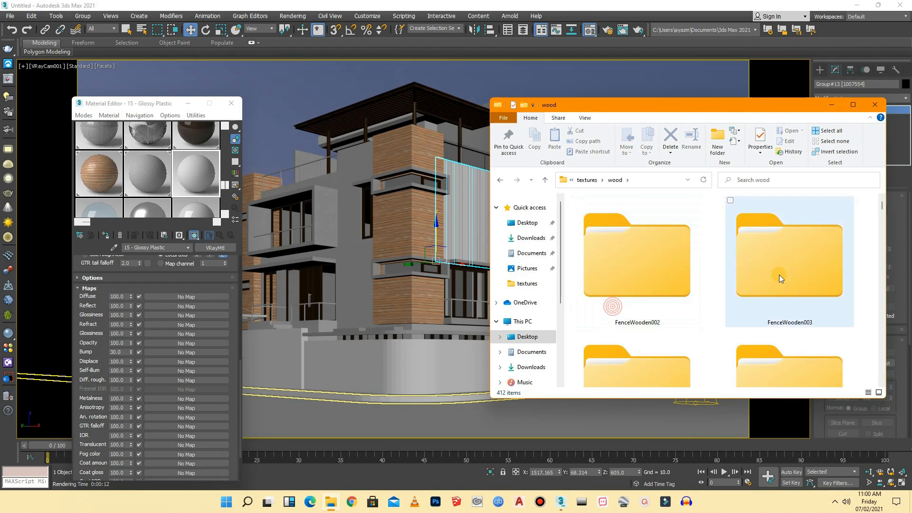
{"action": "scroll", "coordinate": [779, 274], "scroll_direction": "down", "scroll_amount": 5}
{"action": "left_click_drag", "start_coordinate": [880, 219], "coordinate": [879, 358]}
{"action": "scroll", "coordinate": [794, 292], "scroll_direction": "down", "scroll_amount": 7}
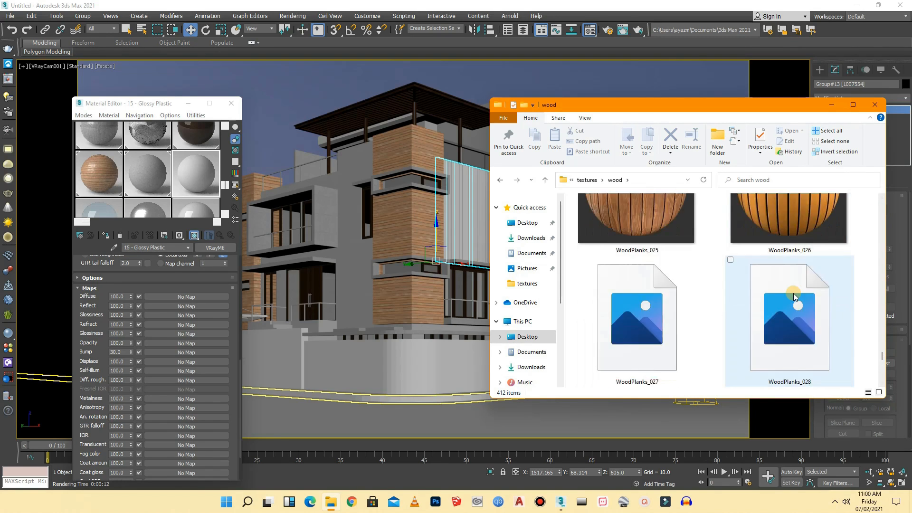
{"action": "scroll", "coordinate": [793, 293], "scroll_direction": "down", "scroll_amount": 5}
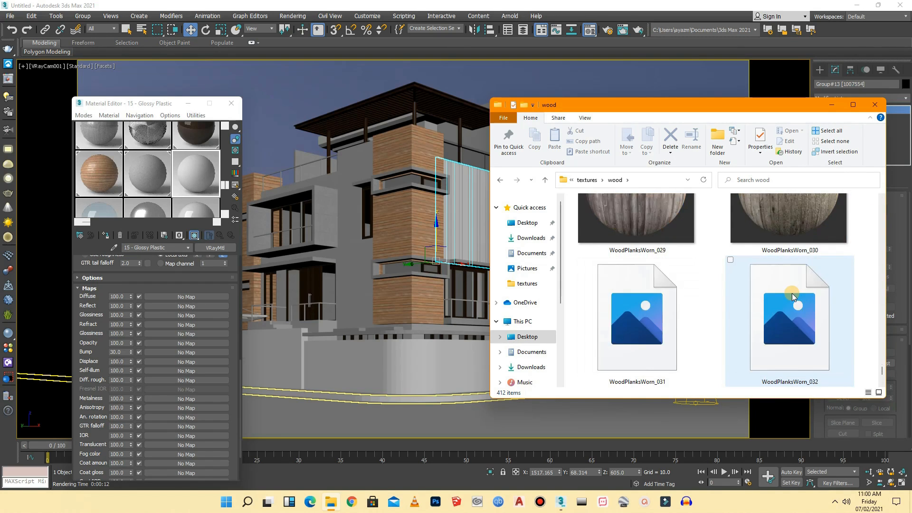
{"action": "scroll", "coordinate": [792, 293], "scroll_direction": "up", "scroll_amount": 3}
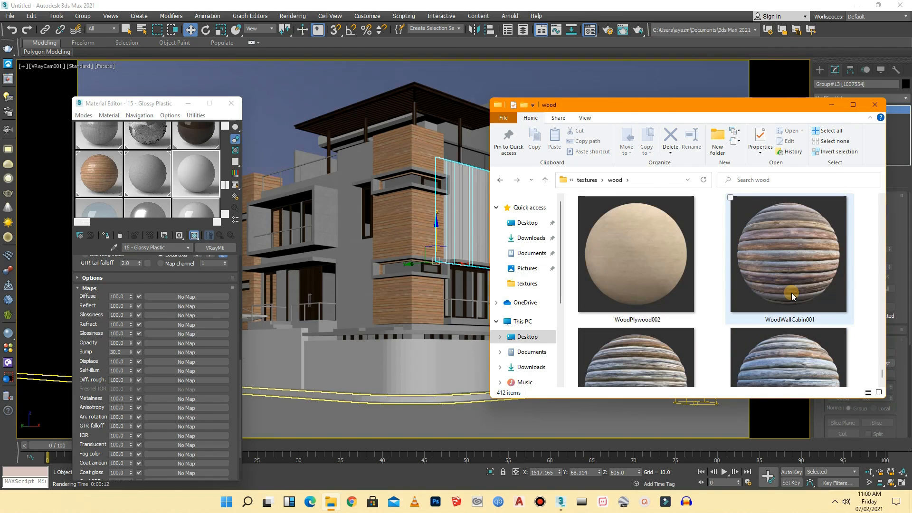
{"action": "scroll", "coordinate": [791, 291], "scroll_direction": "up", "scroll_amount": 1}
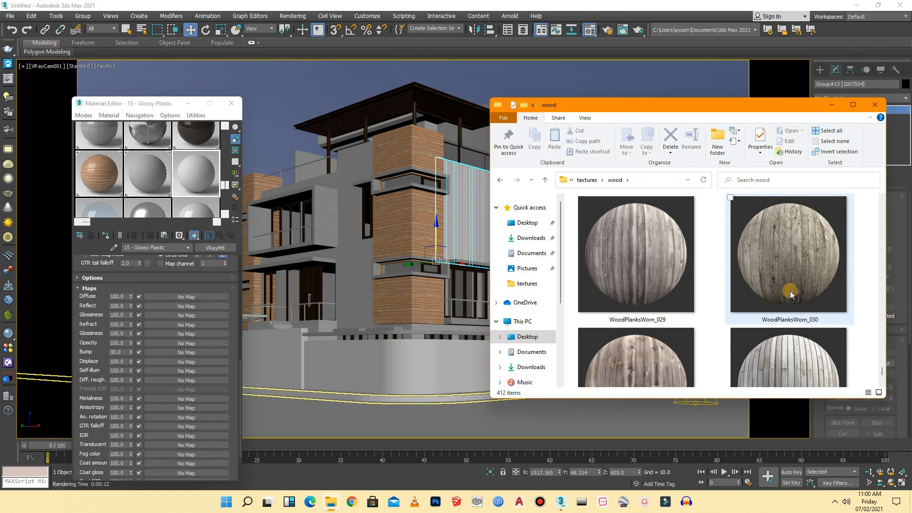
{"action": "scroll", "coordinate": [800, 278], "scroll_direction": "up", "scroll_amount": 3}
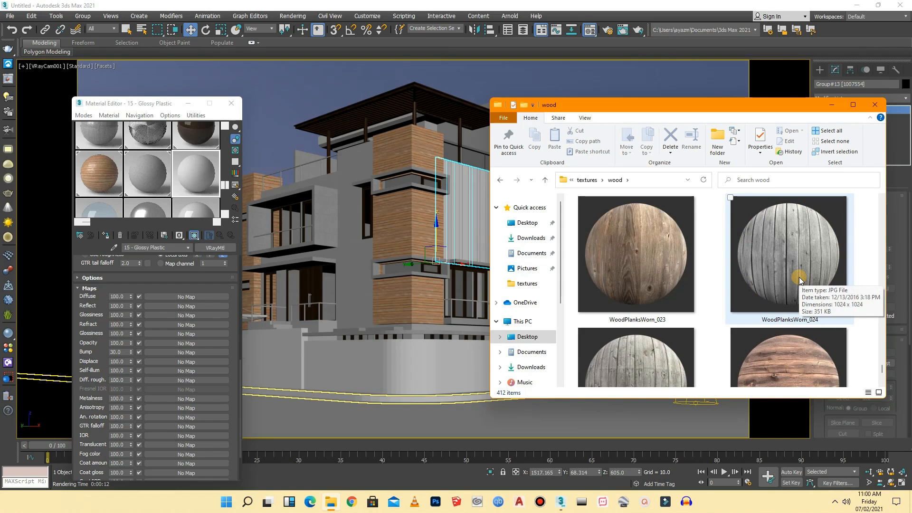
{"action": "scroll", "coordinate": [799, 278], "scroll_direction": "up", "scroll_amount": 1}
{"action": "scroll", "coordinate": [799, 278], "scroll_direction": "down", "scroll_amount": 1}
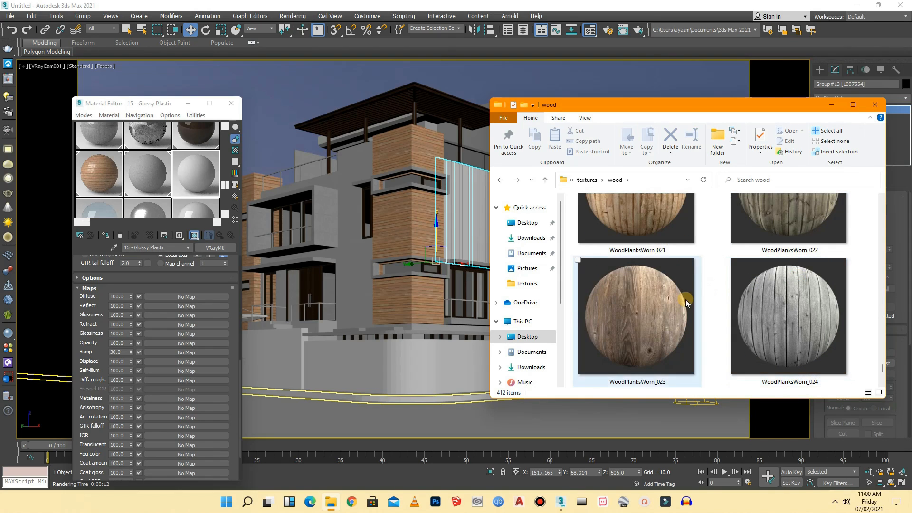
{"action": "left_click", "coordinate": [623, 363]}
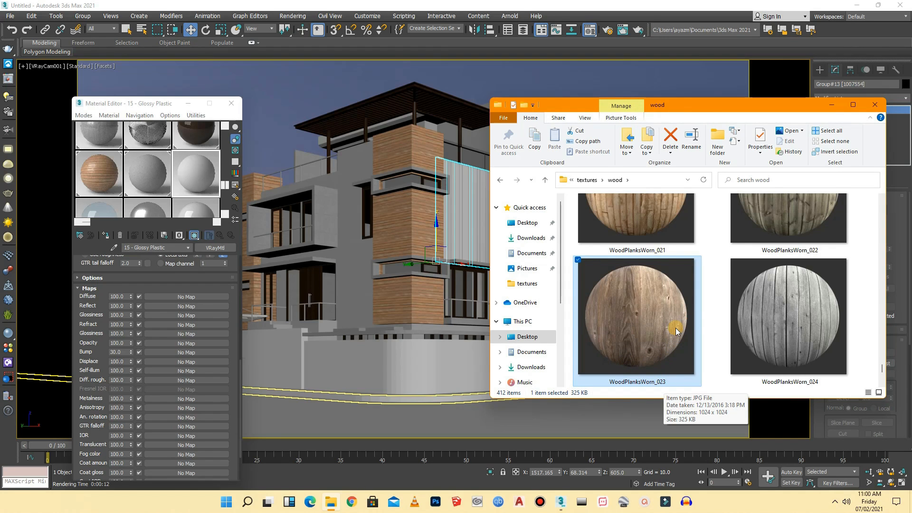
- Find the WoodPlanksWorn 023 texture folder inside the wood textures and open it
{"action": "scroll", "coordinate": [674, 329], "scroll_direction": "up", "scroll_amount": 10}
{"action": "scroll", "coordinate": [675, 329], "scroll_direction": "up", "scroll_amount": 10}
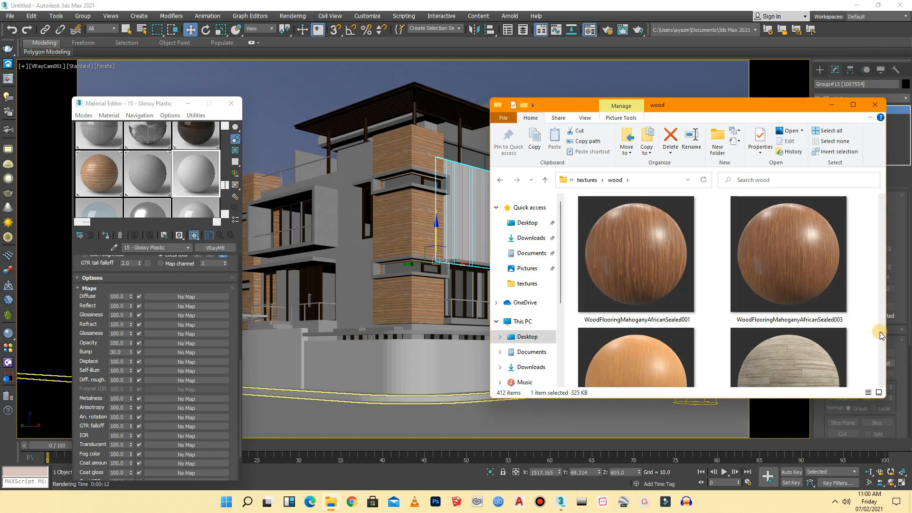
{"action": "left_click_drag", "start_coordinate": [882, 335], "coordinate": [871, 276]}
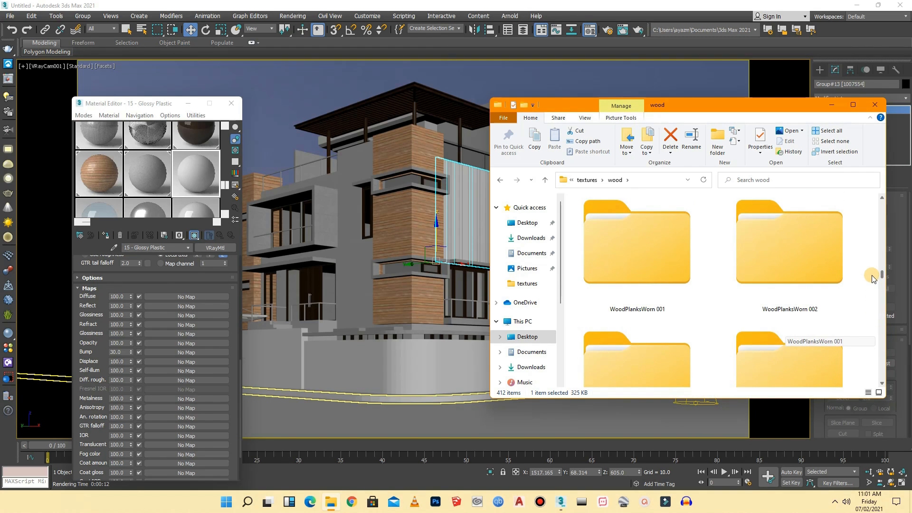
{"action": "scroll", "coordinate": [807, 300], "scroll_direction": "down", "scroll_amount": 3}
{"action": "scroll", "coordinate": [807, 301], "scroll_direction": "down", "scroll_amount": 9}
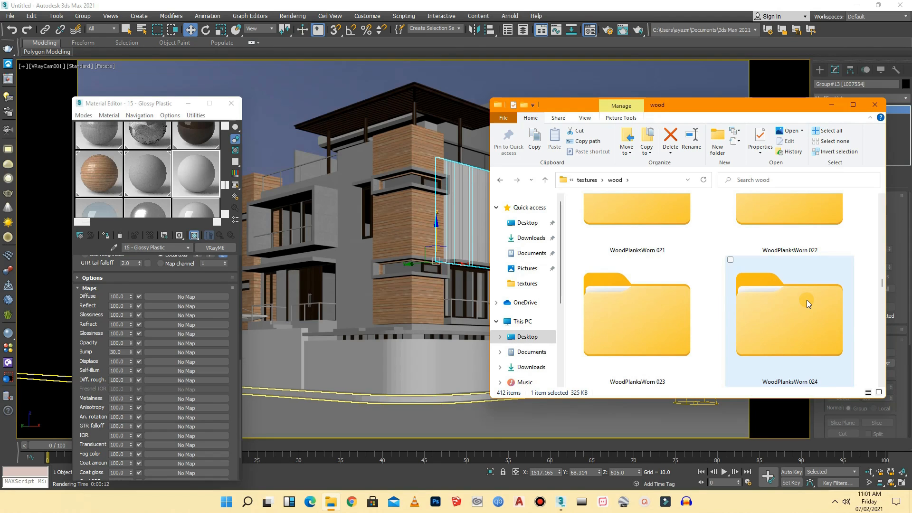
{"action": "double_click", "coordinate": [651, 330]}
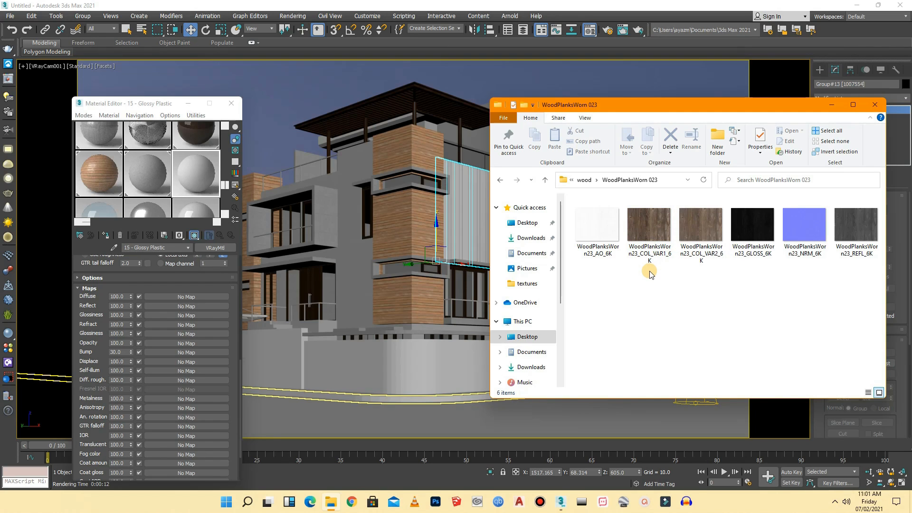
- Assign the WoodPlanksWorn23 COL_VAR1, GLOSS, NRM and REFL 6K images to the Diffuse, reflection Glossiness, Bump and Reflect maps respectively
{"action": "left_click_drag", "start_coordinate": [649, 227], "coordinate": [175, 296]}
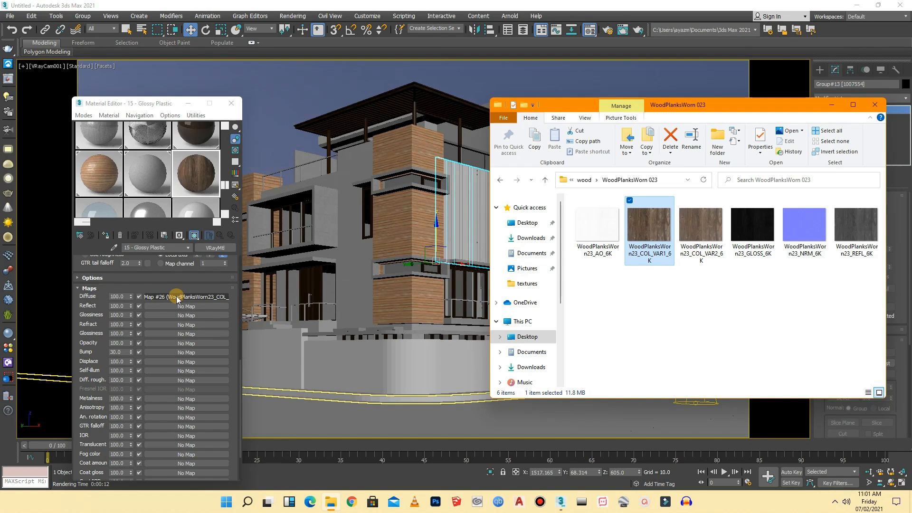
{"action": "left_click_drag", "start_coordinate": [751, 245], "coordinate": [182, 315]}
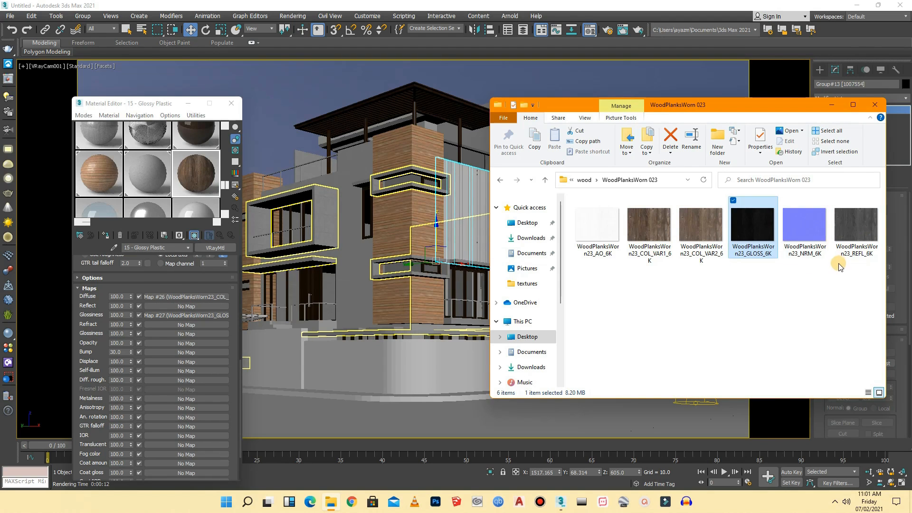
{"action": "left_click_drag", "start_coordinate": [803, 228], "coordinate": [173, 352]}
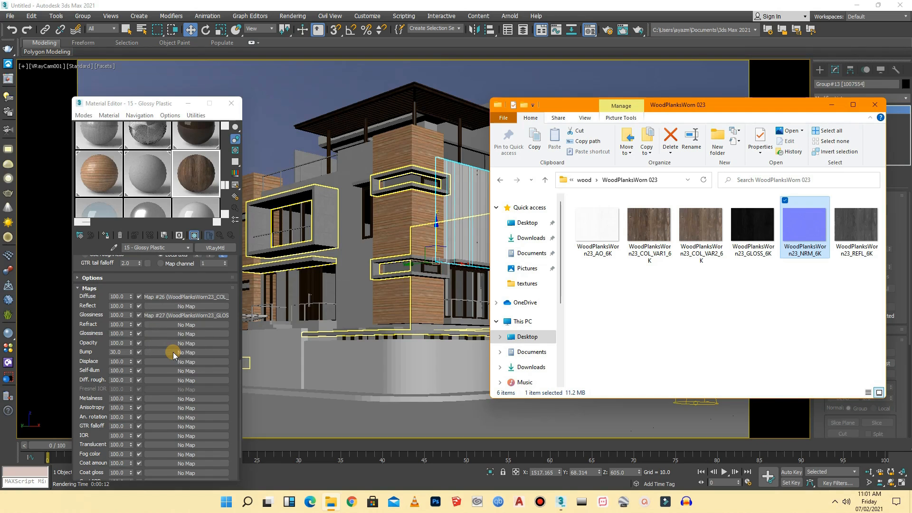
{"action": "left_click_drag", "start_coordinate": [855, 227], "coordinate": [172, 307]}
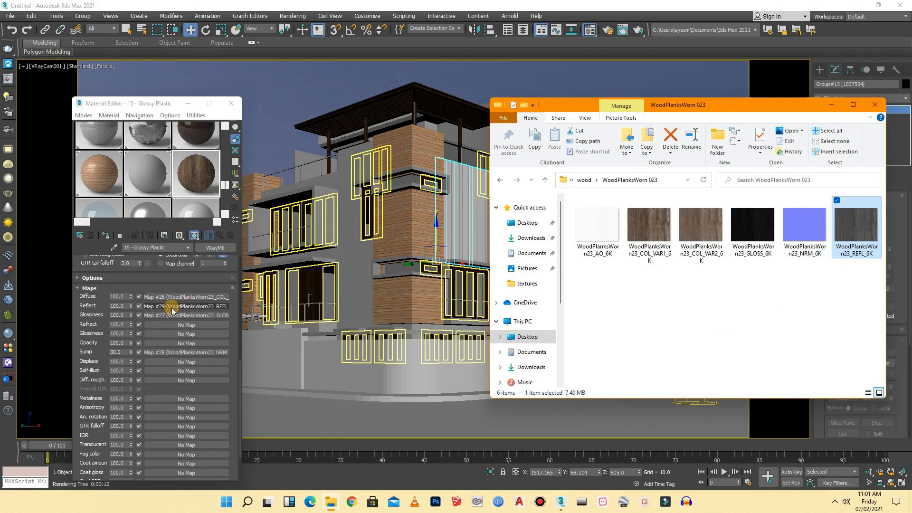
- Set the material's reflection color to a dark grey with value 23 and its reflection glossiness to 0.91
{"action": "left_click_drag", "start_coordinate": [240, 378], "coordinate": [235, 273]}
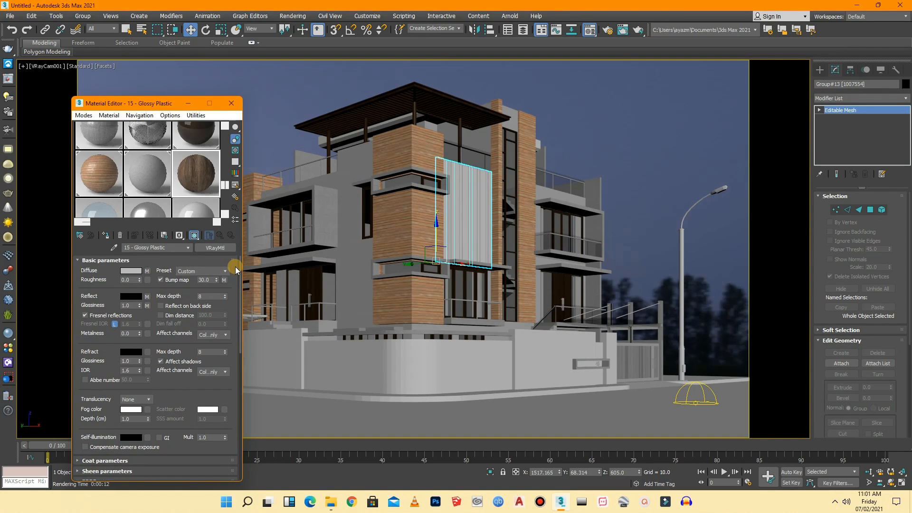
{"action": "left_click", "coordinate": [139, 295]}
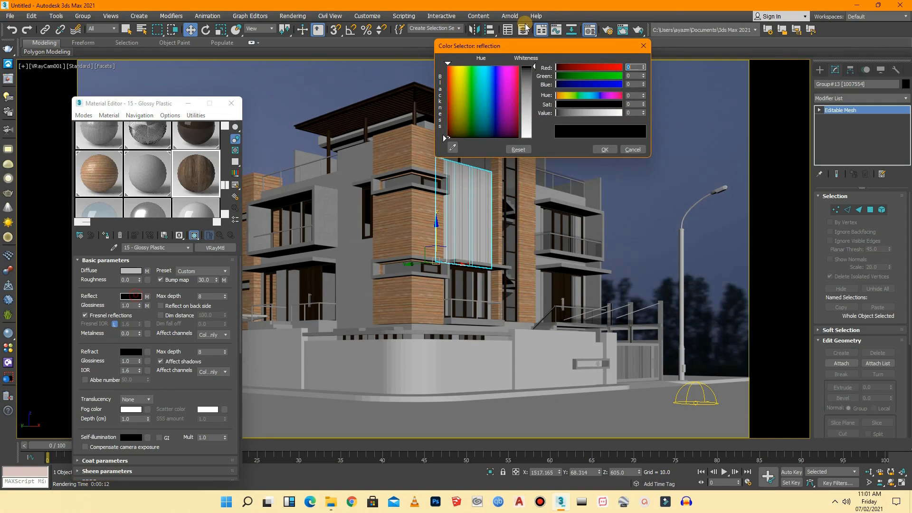
{"action": "left_click", "coordinate": [531, 72]}
{"action": "left_click", "coordinate": [530, 74]}
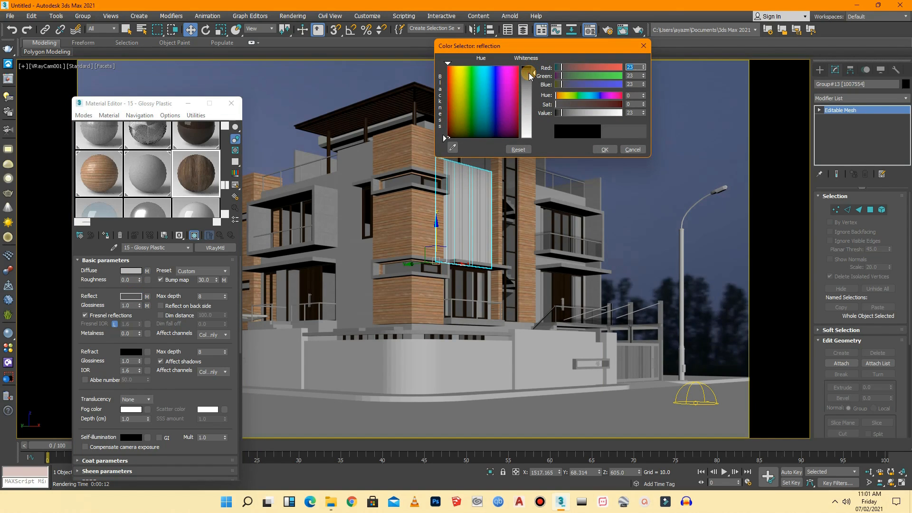
{"action": "left_click", "coordinate": [604, 150]}
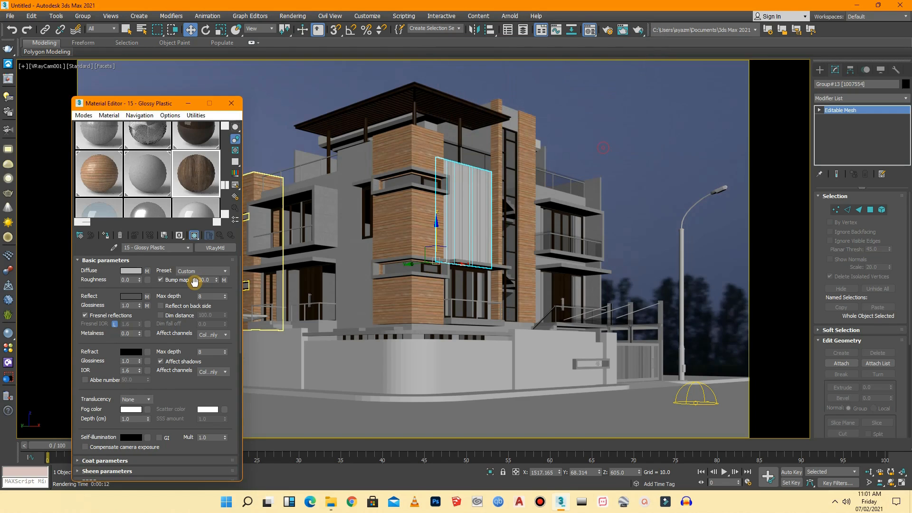
{"action": "left_click", "coordinate": [139, 308]}
- Set the Output Amount of the Reflect bitmap to 50 and return to the parent material
{"action": "left_click", "coordinate": [147, 297]}
{"action": "left_click_drag", "start_coordinate": [243, 367], "coordinate": [238, 436]}
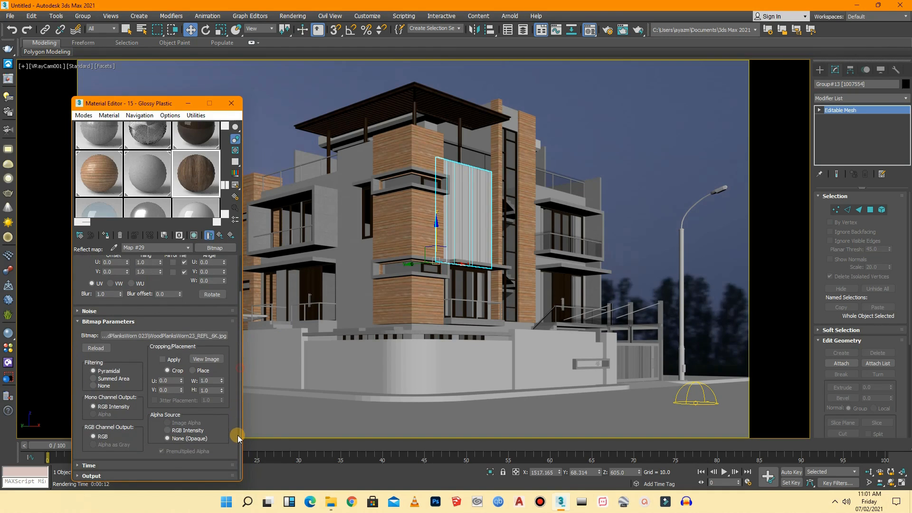
{"action": "left_click", "coordinate": [171, 475]}
{"action": "double_click", "coordinate": [212, 274]}
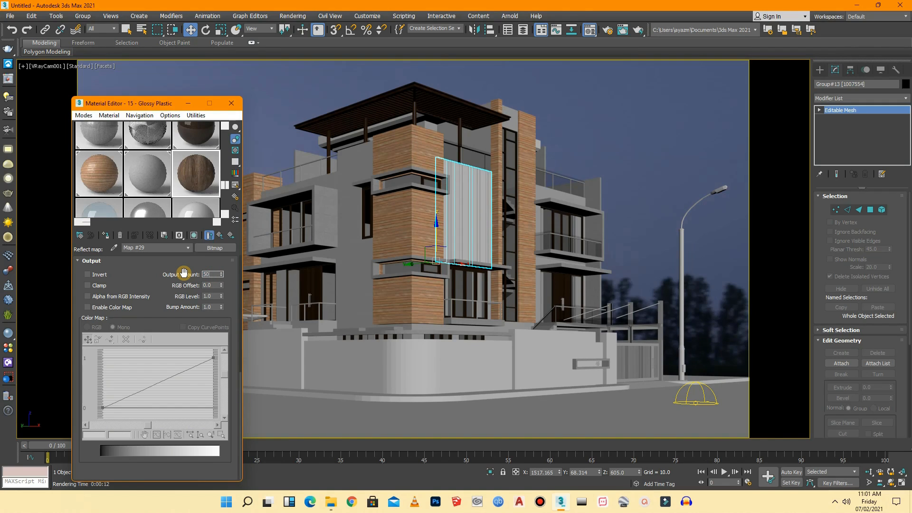
{"action": "left_click", "coordinate": [188, 249]}
{"action": "left_click", "coordinate": [175, 256]}
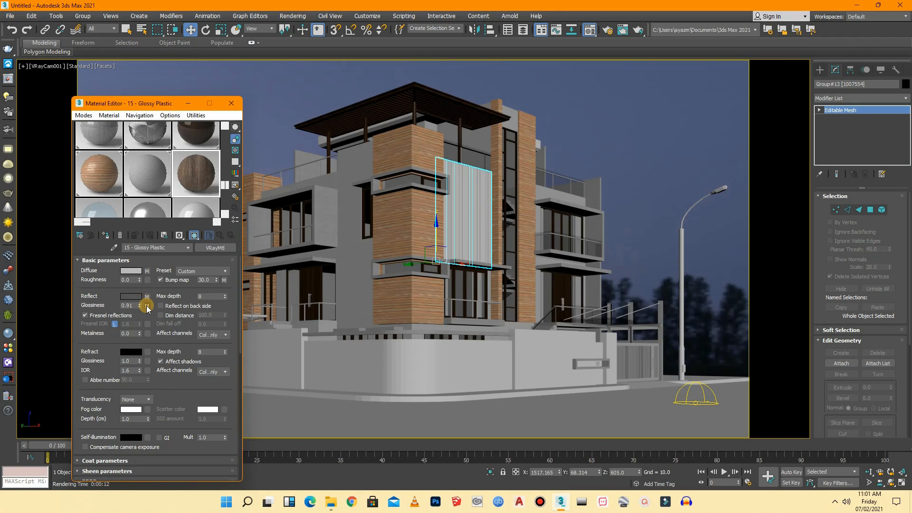
- Set the Output Amount of the reflection Glossiness bitmap to 15 and open an enlarged preview of the wood sample
{"action": "left_click", "coordinate": [146, 307]}
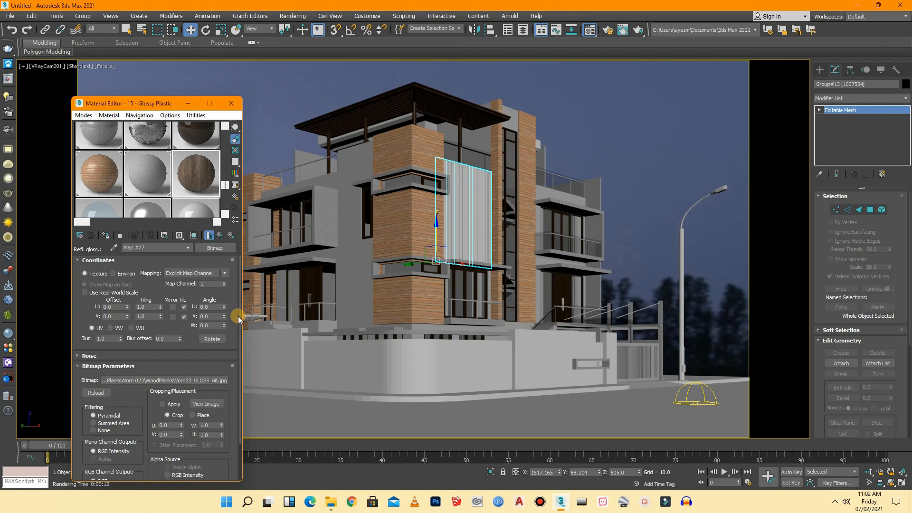
{"action": "left_click_drag", "start_coordinate": [239, 316], "coordinate": [238, 377]}
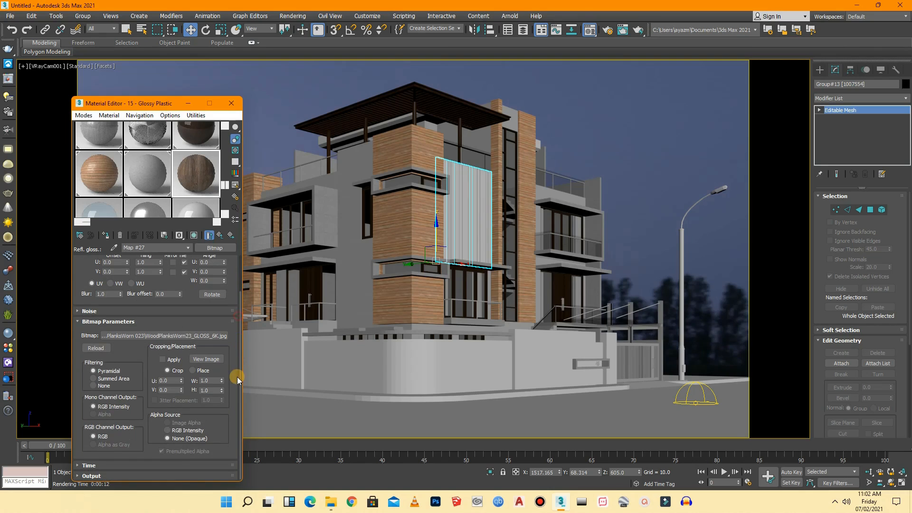
{"action": "left_click", "coordinate": [180, 474]}
{"action": "left_click", "coordinate": [209, 274]}
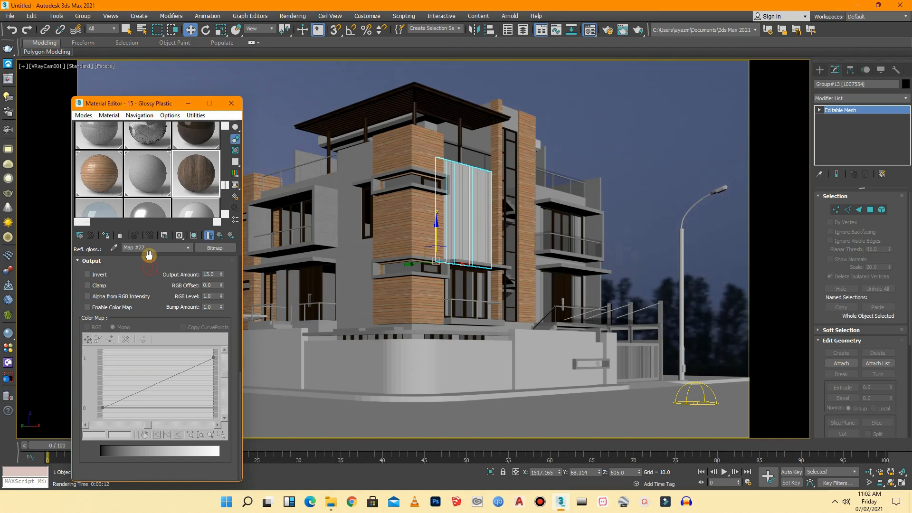
{"action": "double_click", "coordinate": [195, 175]}
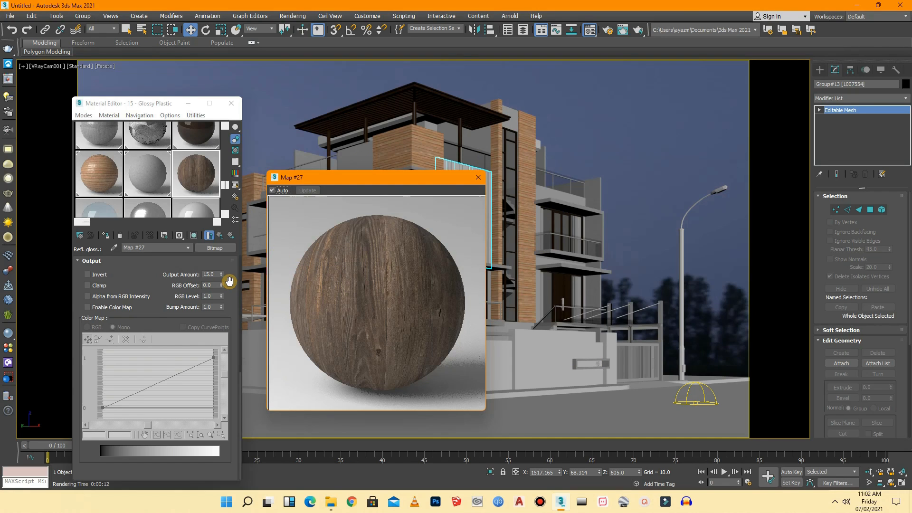
- Raise the Glossiness bitmap's Output Amount to 25 and return to the parent material
{"action": "mouse_move", "coordinate": [221, 276]}
{"action": "left_mouse_down"}
{"action": "mouse_move", "coordinate": [213, 191]}
{"action": "mouse_move", "coordinate": [221, 278]}
{"action": "left_mouse_up"}
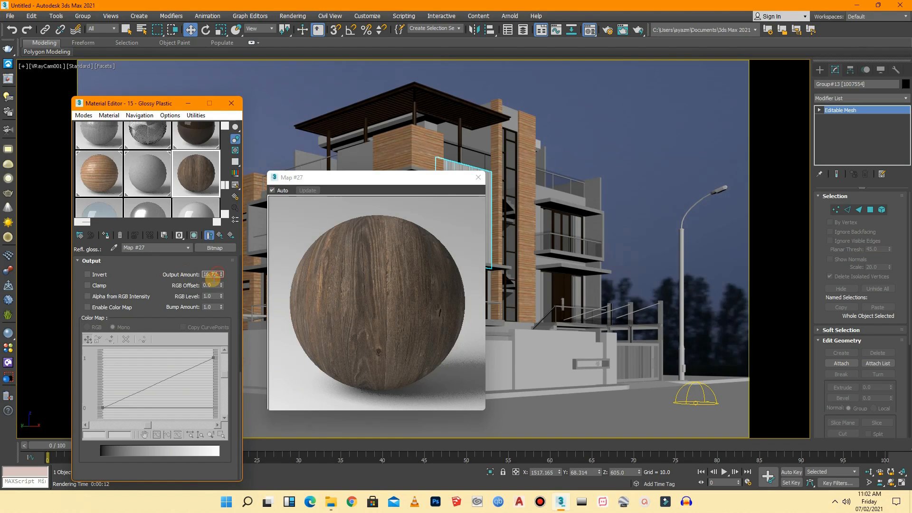
{"action": "double_click", "coordinate": [213, 274]}
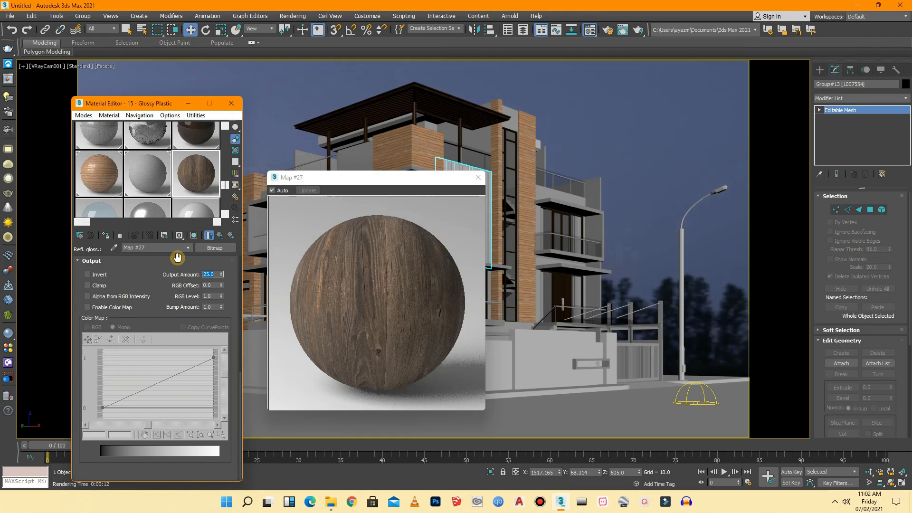
{"action": "left_click", "coordinate": [189, 248]}
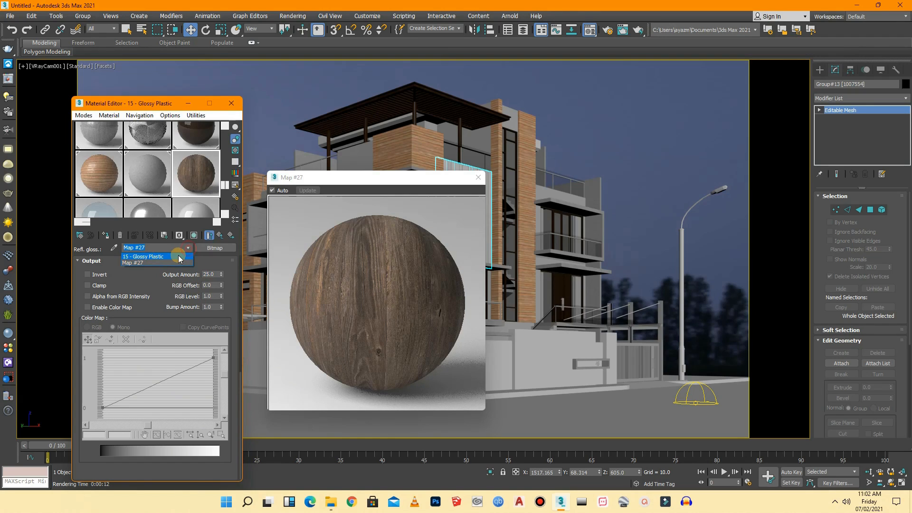
{"action": "left_click", "coordinate": [178, 255]}
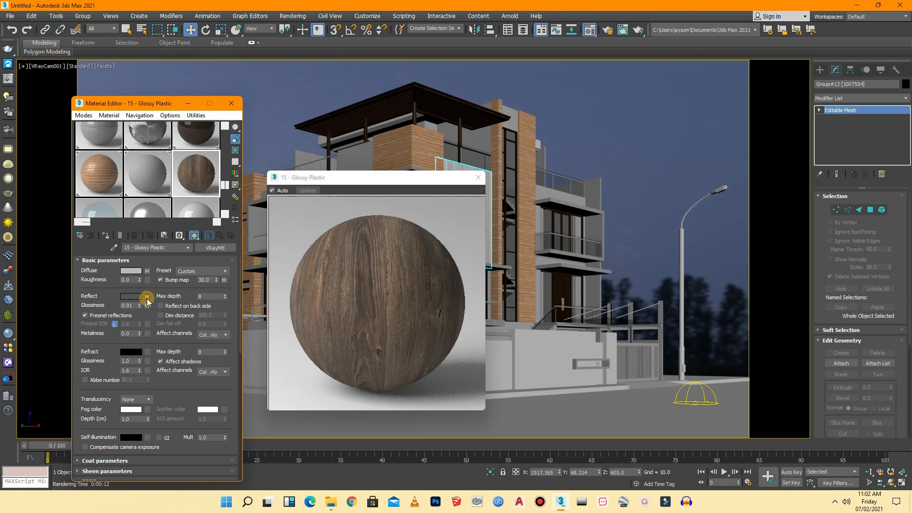
- Set the Reflect bitmap's Output Amount to 70 and move the enlarged sample preview away from the Material Editor
{"action": "left_click", "coordinate": [147, 297]}
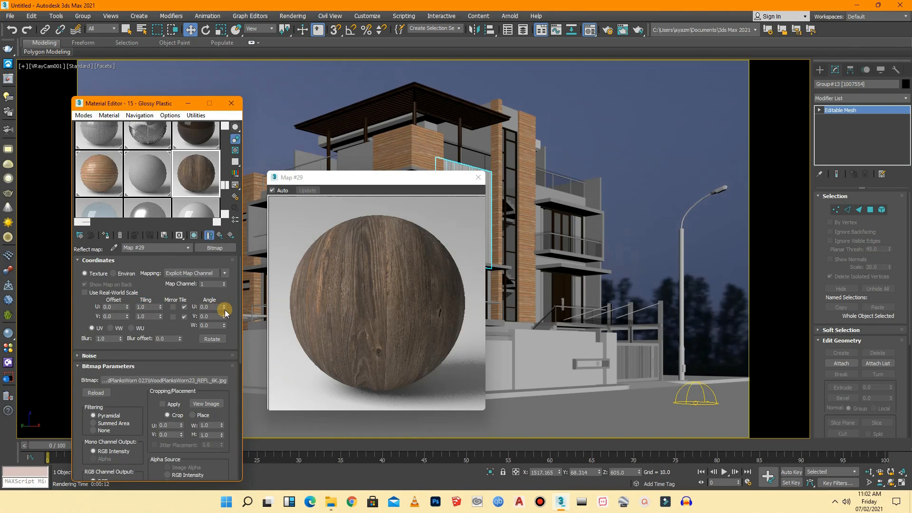
{"action": "left_click_drag", "start_coordinate": [241, 319], "coordinate": [236, 451]}
{"action": "double_click", "coordinate": [209, 310]}
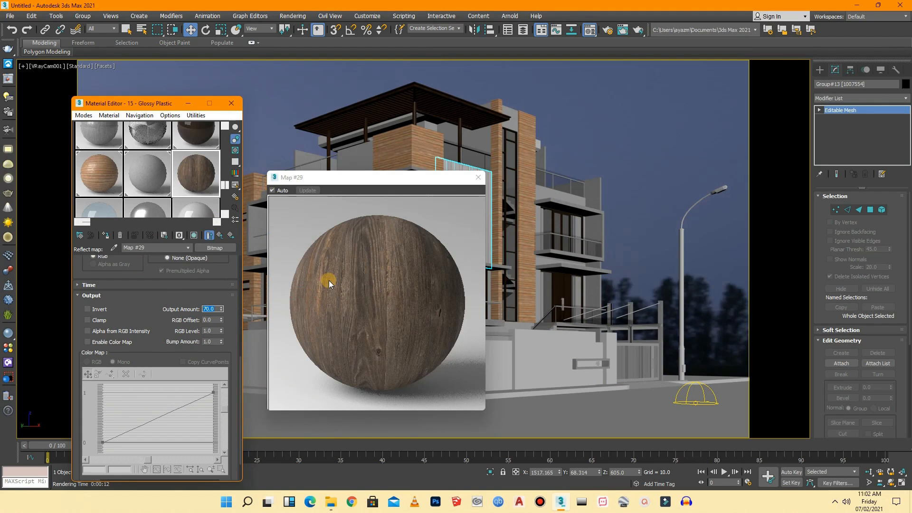
{"action": "left_click_drag", "start_coordinate": [333, 182], "coordinate": [398, 168]}
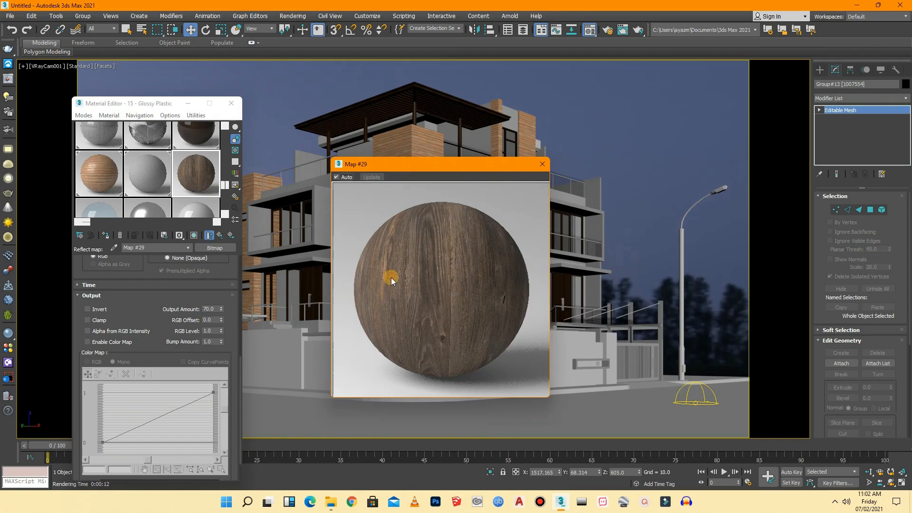
- Raise the Reflect bitmap's Output Amount to 90, then close the sample preview and return to the parent material
{"action": "left_click", "coordinate": [220, 308]}
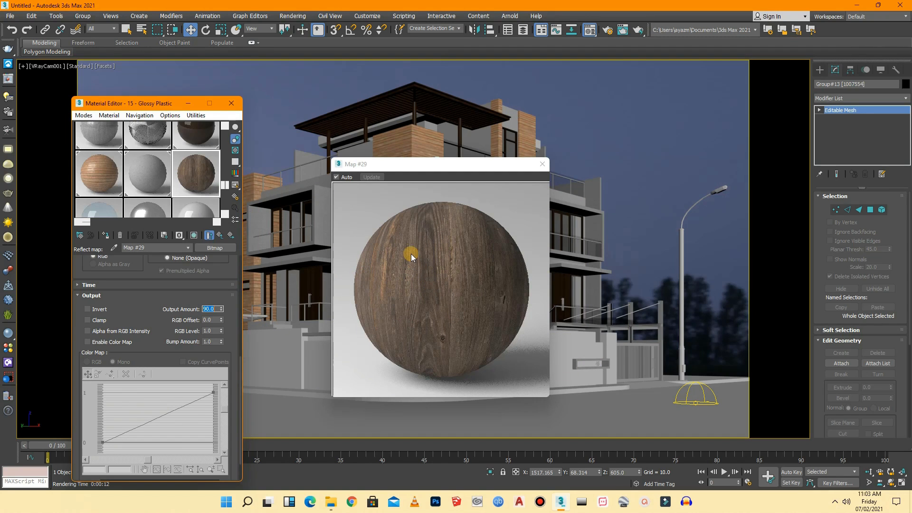
{"action": "left_click", "coordinate": [543, 164]}
{"action": "left_click", "coordinate": [188, 248]}
{"action": "left_click", "coordinate": [178, 256]}
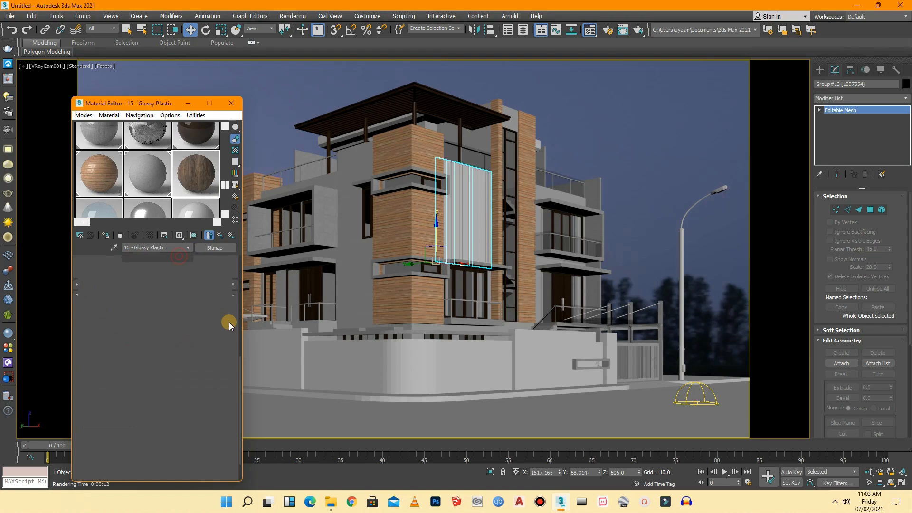
- Apply the worn wood plank material to the ribbed facade panel beside the wood tower and deselect the panel
{"action": "left_click_drag", "start_coordinate": [240, 335], "coordinate": [234, 411]}
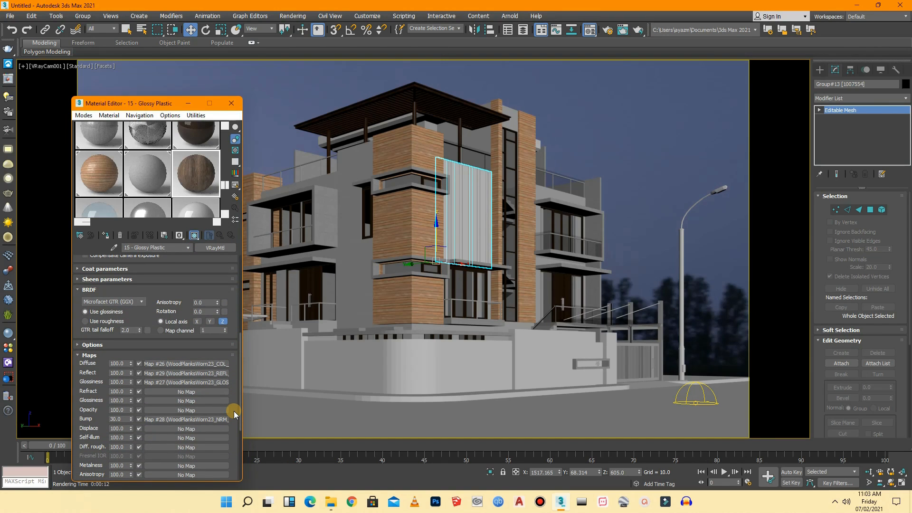
{"action": "left_click_drag", "start_coordinate": [234, 411], "coordinate": [234, 378]}
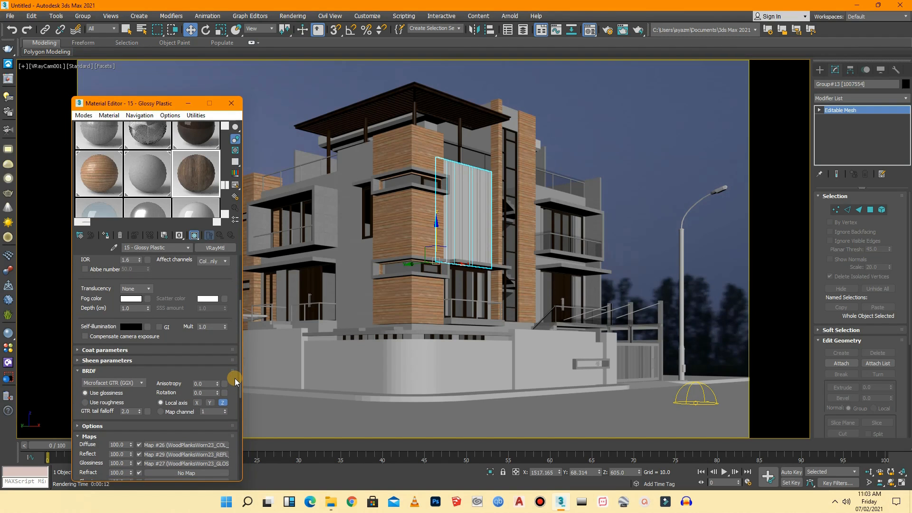
{"action": "left_click_drag", "start_coordinate": [199, 172], "coordinate": [464, 229]}
{"action": "left_click", "coordinate": [636, 148]}
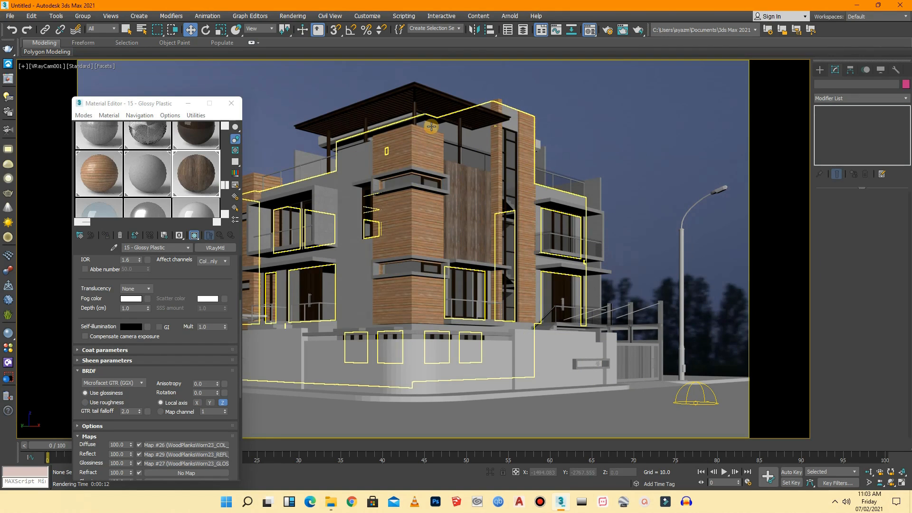
- Move the Material Editor clear of the house and switch the camera viewport to a raised Perspective view
{"action": "left_click_drag", "start_coordinate": [157, 109], "coordinate": [680, 70]}
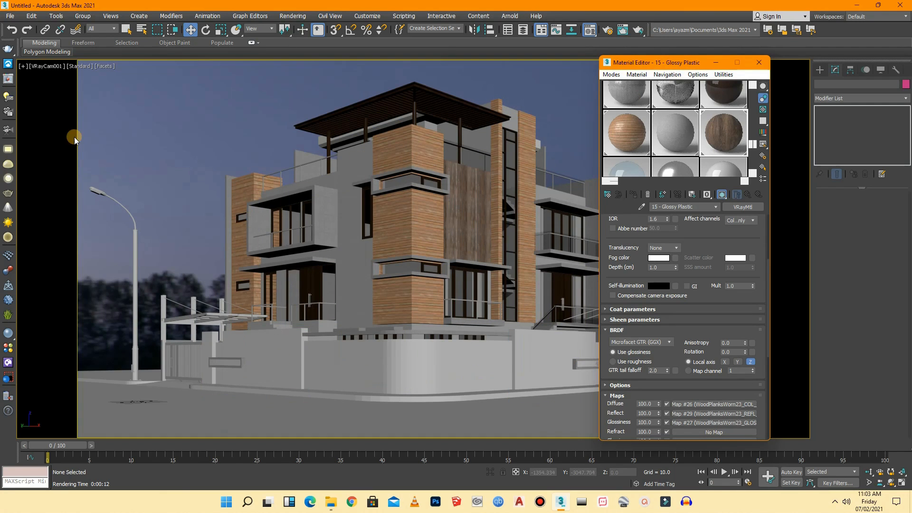
{"action": "left_click", "coordinate": [56, 67]}
{"action": "left_click", "coordinate": [95, 99]}
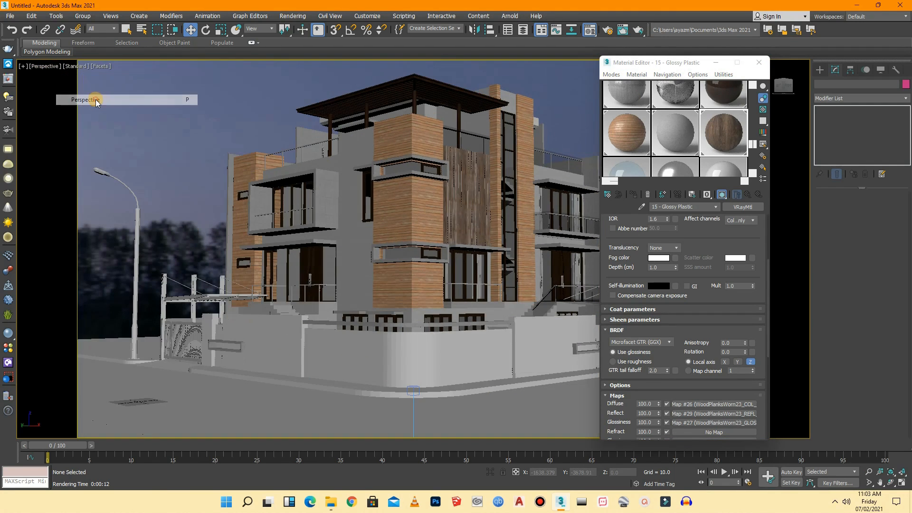
{"action": "left_click_drag", "start_coordinate": [785, 87], "coordinate": [796, 112]}
{"action": "scroll", "coordinate": [233, 145], "scroll_direction": "down", "scroll_amount": 5}
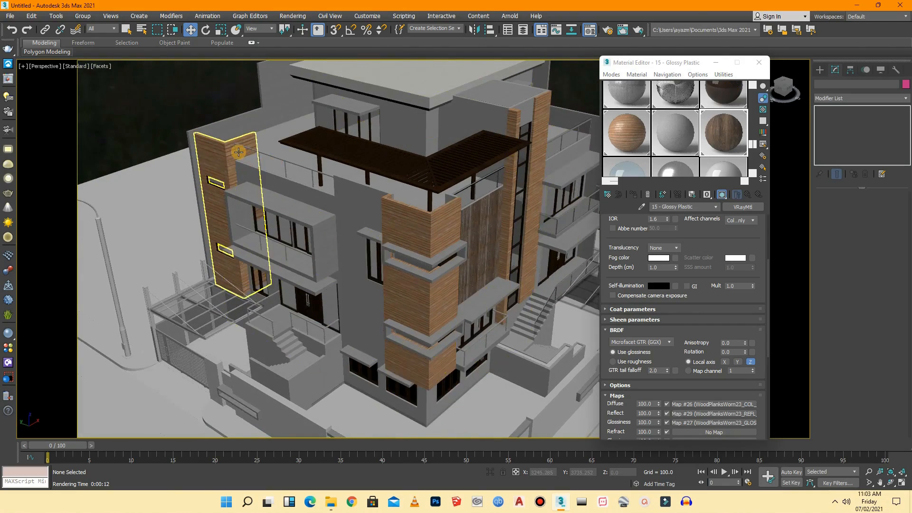
- Apply the existing gray concrete material to the front boundary wall beside the gate
{"action": "scroll", "coordinate": [273, 347], "scroll_direction": "up", "scroll_amount": 5}
{"action": "scroll", "coordinate": [274, 347], "scroll_direction": "up", "scroll_amount": 3}
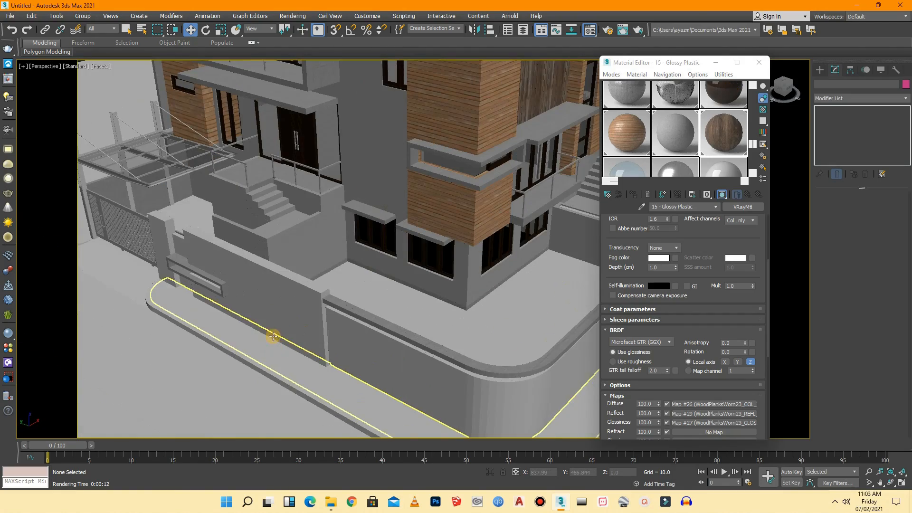
{"action": "left_click", "coordinate": [272, 296]}
{"action": "scroll", "coordinate": [269, 300], "scroll_direction": "up", "scroll_amount": 5}
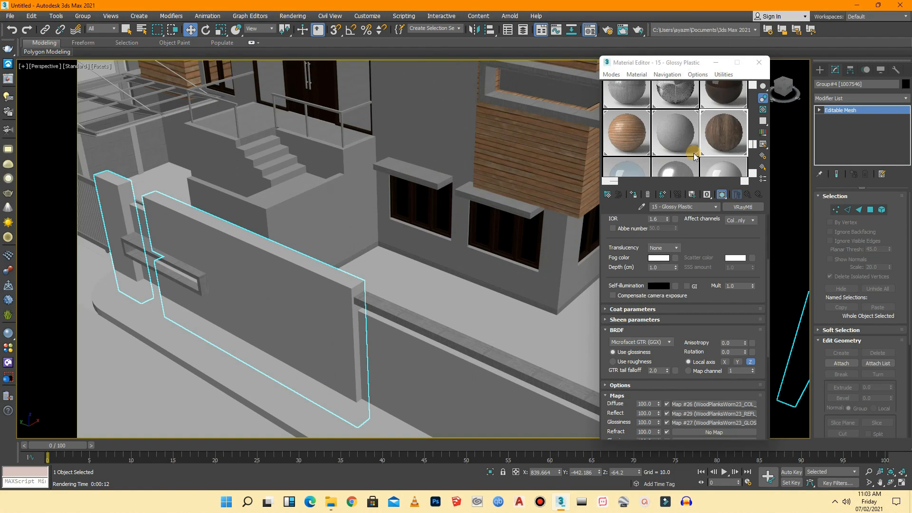
{"action": "left_click_drag", "start_coordinate": [754, 150], "coordinate": [754, 134]}
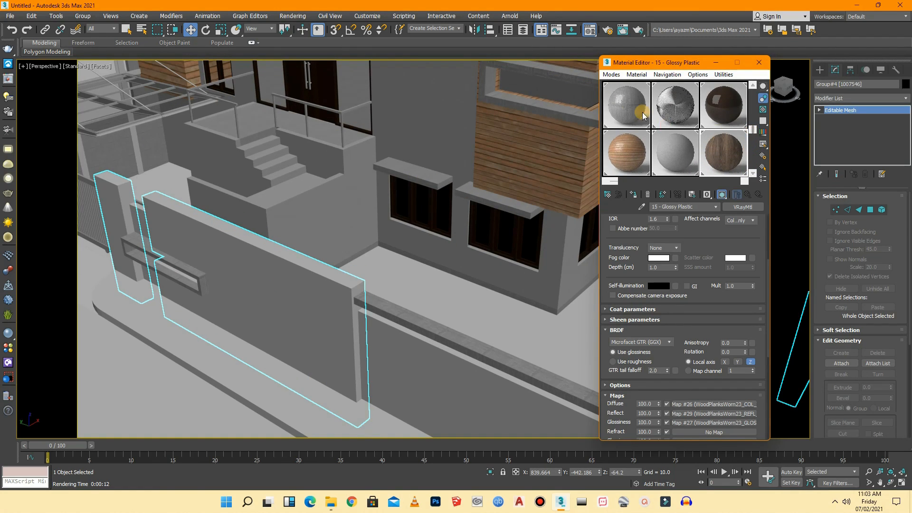
{"action": "left_click_drag", "start_coordinate": [528, 210], "coordinate": [315, 310]}
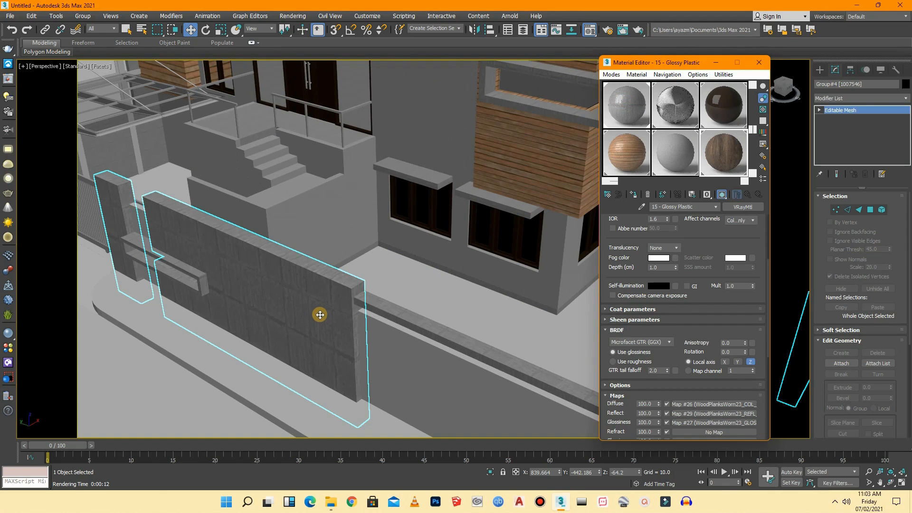
- Examine the concrete texture on the boundary wall and check which parts belong to its projecting ledge object
{"action": "scroll", "coordinate": [181, 268], "scroll_direction": "up", "scroll_amount": 6}
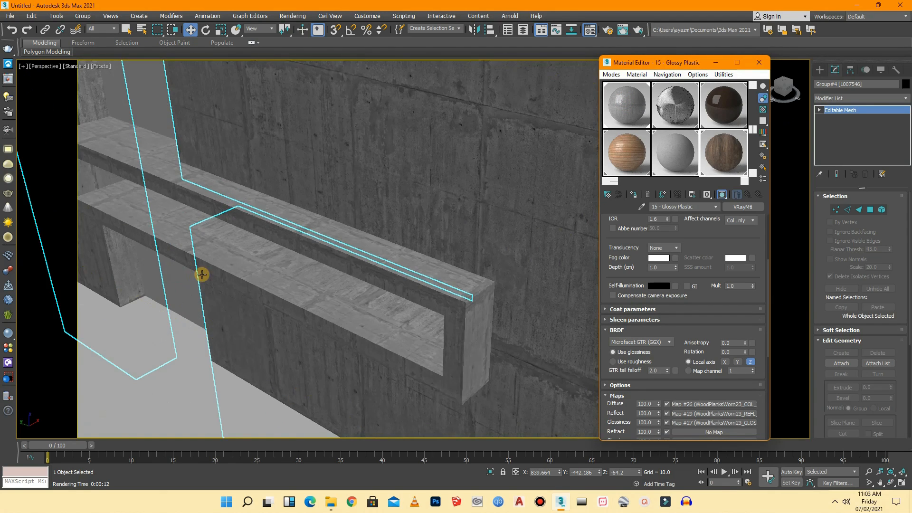
{"action": "scroll", "coordinate": [221, 274], "scroll_direction": "down", "scroll_amount": 3}
{"action": "left_click", "coordinate": [304, 277]}
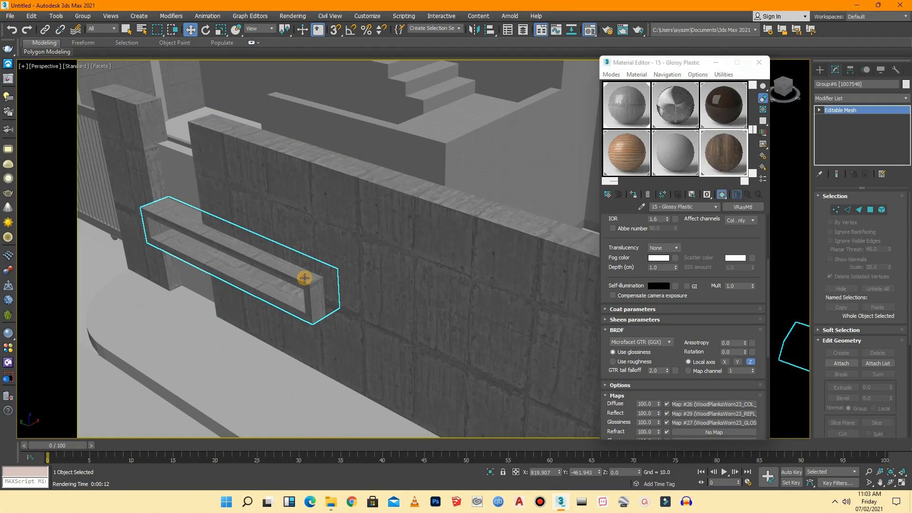
{"action": "scroll", "coordinate": [221, 262], "scroll_direction": "down", "scroll_amount": 8}
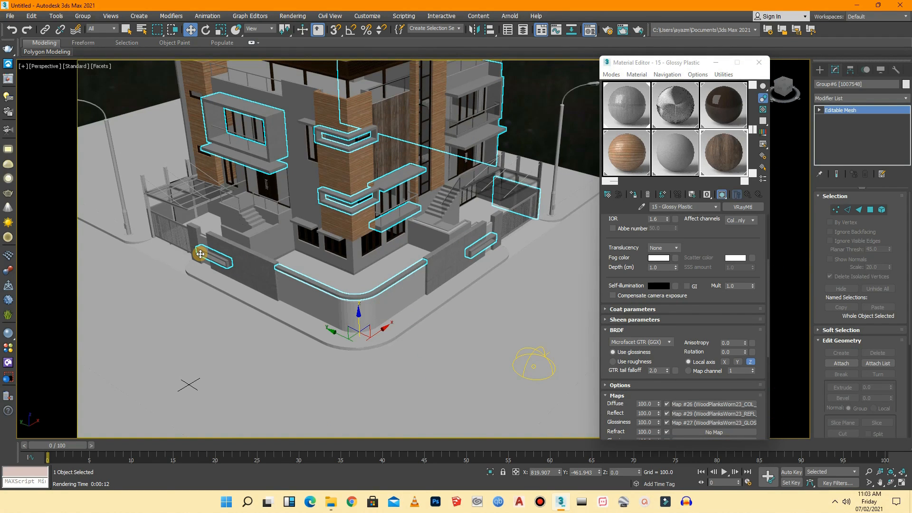
{"action": "scroll", "coordinate": [247, 273], "scroll_direction": "up", "scroll_amount": 4}
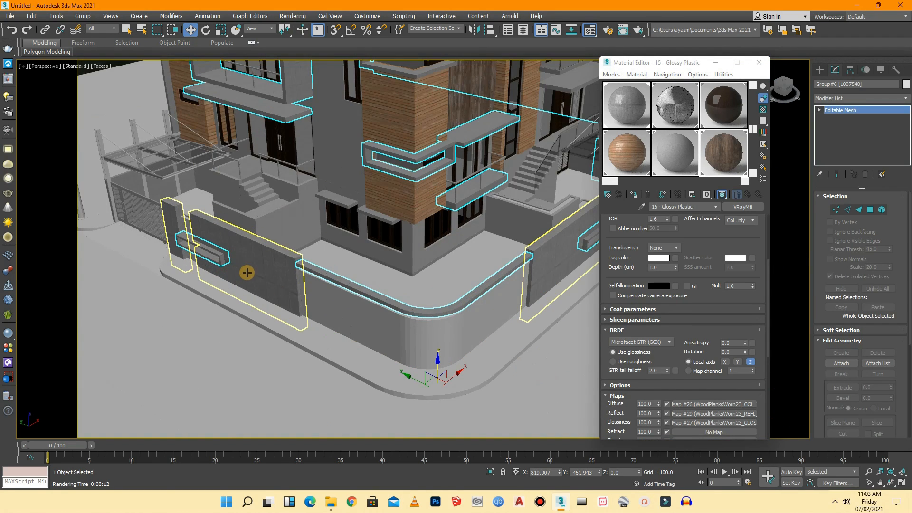
- Reselect the boundary wall, convert the 19 - Glass (Thin wall) sample to a VRayMtl and expand its Maps
{"action": "left_click", "coordinate": [262, 272]}
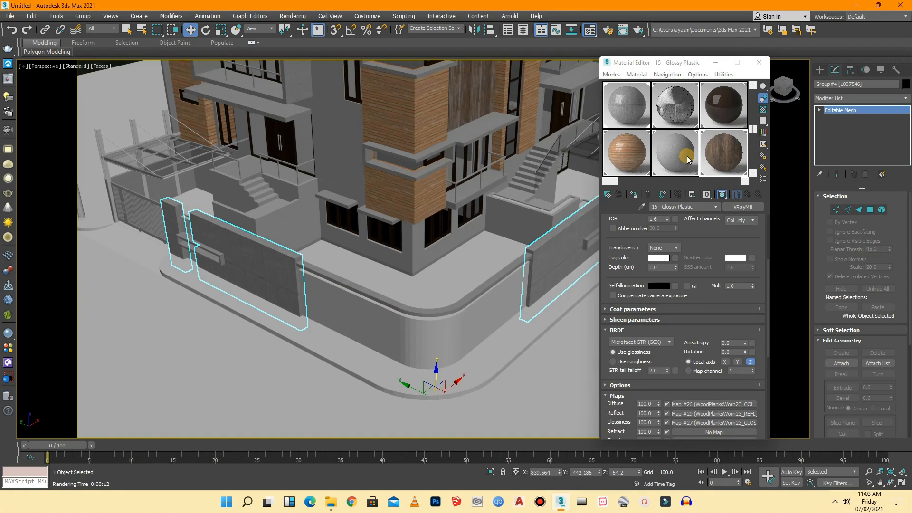
{"action": "left_click_drag", "start_coordinate": [755, 130], "coordinate": [755, 167]}
{"action": "left_click", "coordinate": [612, 162]}
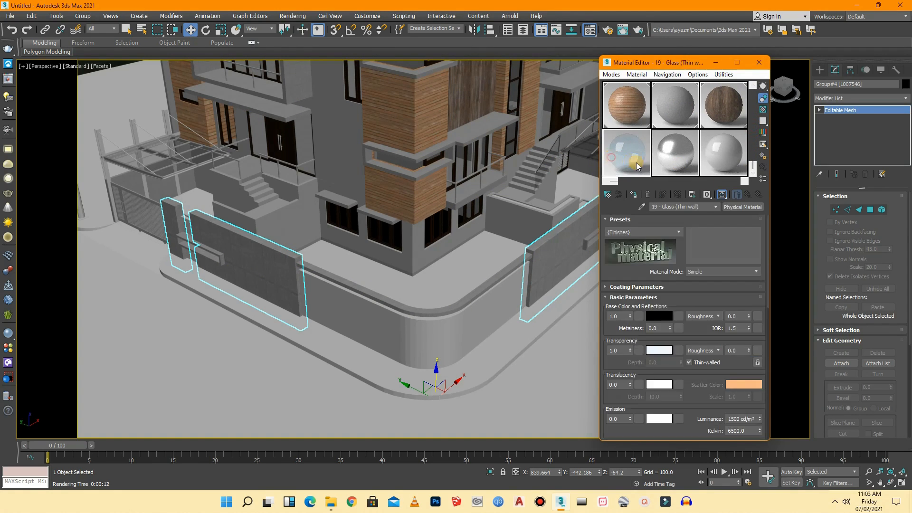
{"action": "left_click", "coordinate": [743, 208]}
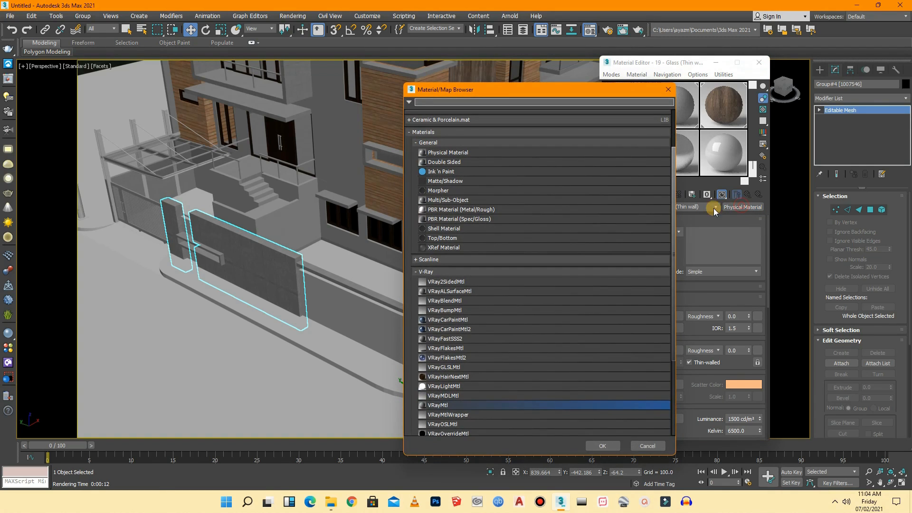
{"action": "double_click", "coordinate": [440, 405]}
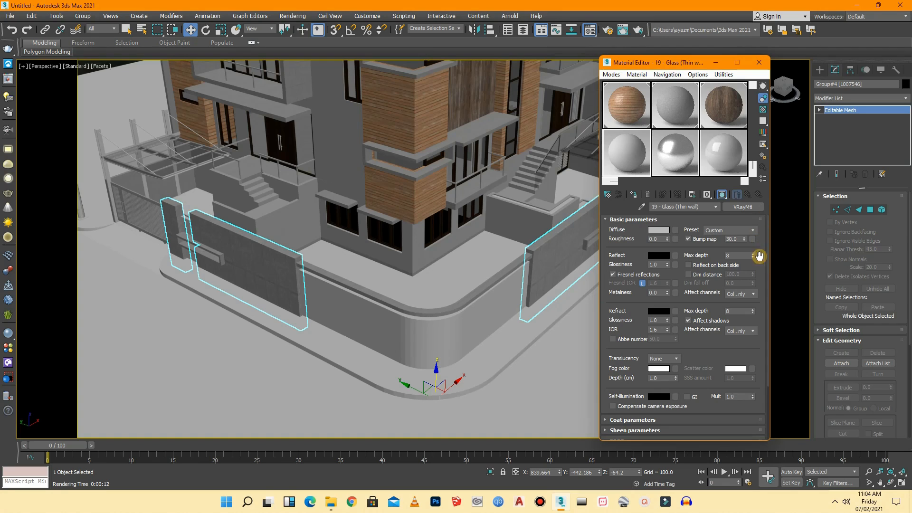
{"action": "left_click_drag", "start_coordinate": [769, 320], "coordinate": [766, 377]}
{"action": "left_click", "coordinate": [617, 436]}
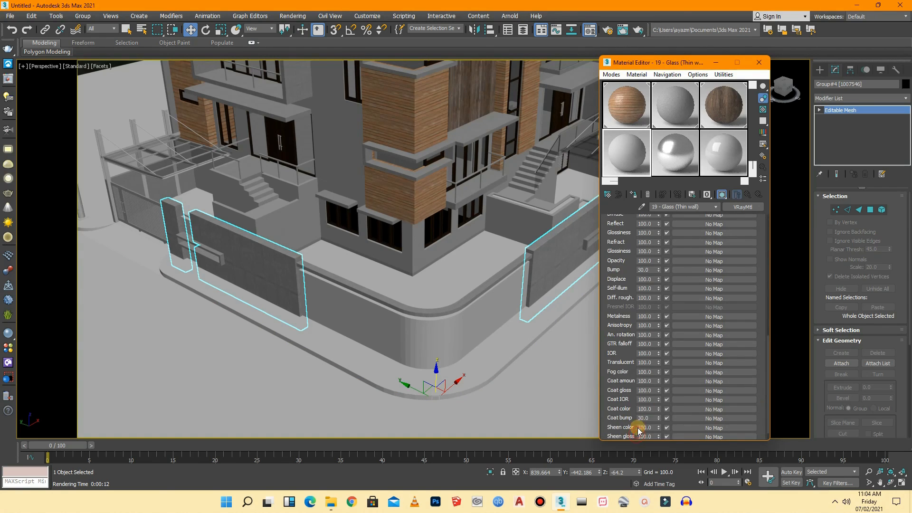
{"action": "left_click_drag", "start_coordinate": [769, 358], "coordinate": [768, 347]}
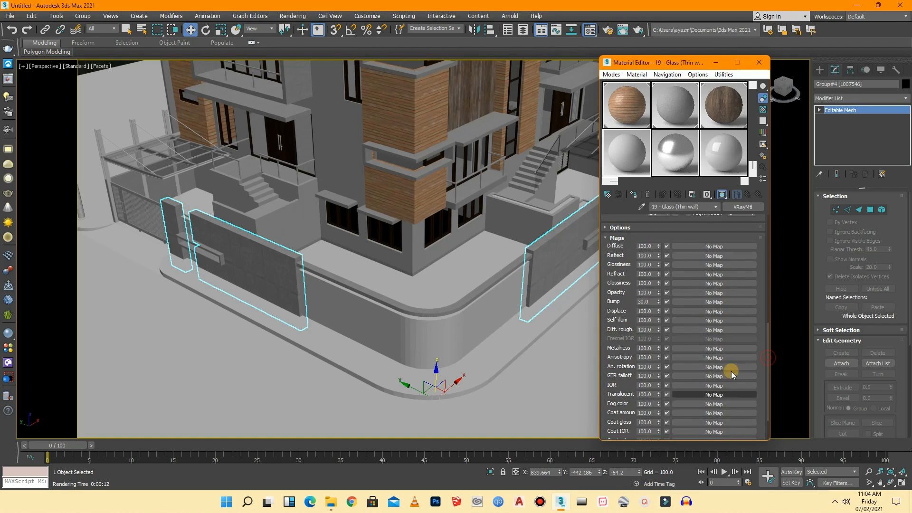
- Browse the sphere previews in the textures library's concrete folder and pick the Concrete 045 preview
{"action": "left_click", "coordinate": [331, 501]}
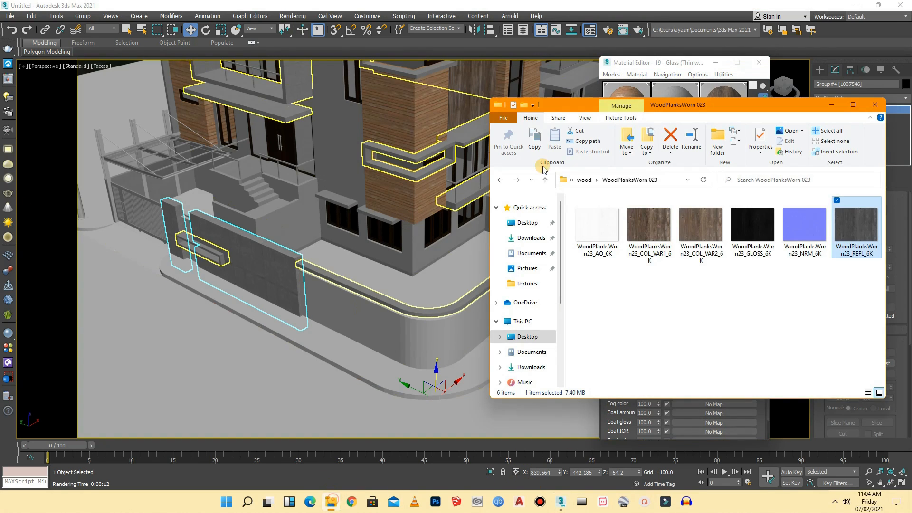
{"action": "left_click", "coordinate": [547, 181]}
{"action": "left_click", "coordinate": [546, 180]}
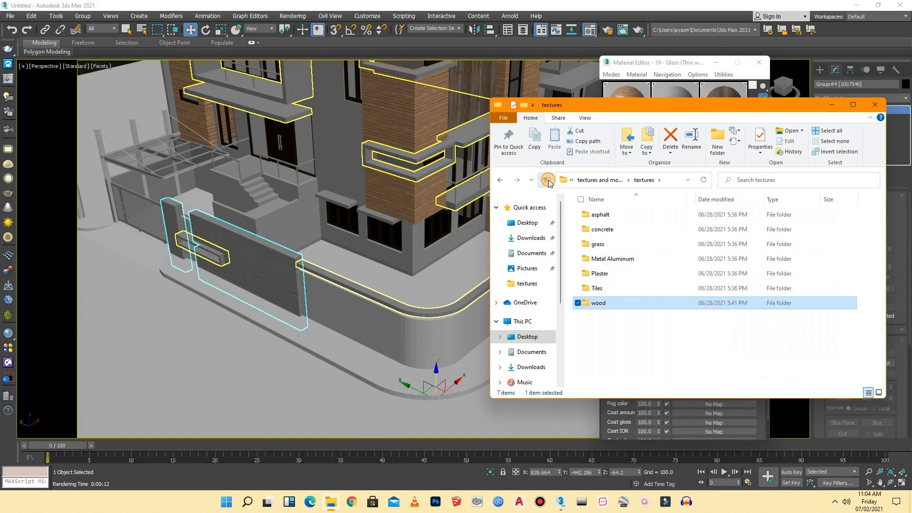
{"action": "double_click", "coordinate": [604, 230]}
{"action": "scroll", "coordinate": [643, 276], "scroll_direction": "down", "scroll_amount": 3}
{"action": "scroll", "coordinate": [647, 288], "scroll_direction": "down", "scroll_amount": 10}
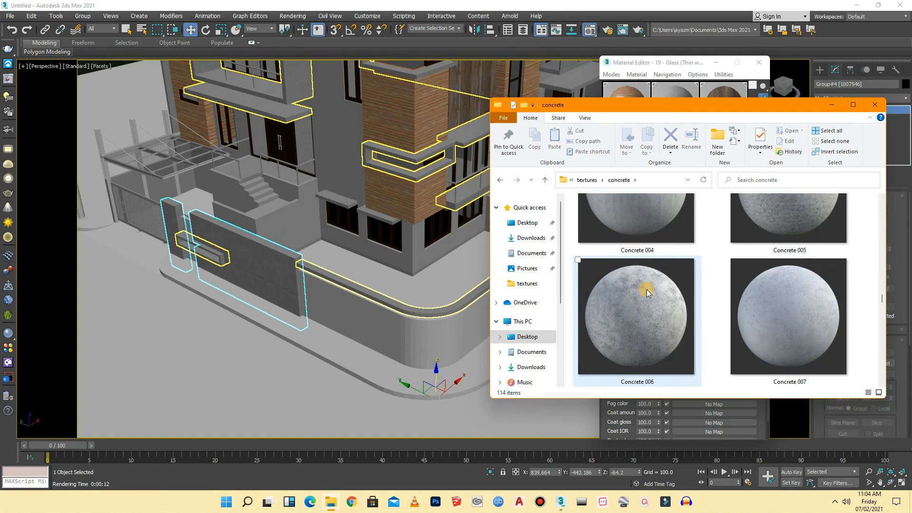
{"action": "scroll", "coordinate": [646, 289], "scroll_direction": "down", "scroll_amount": 6}
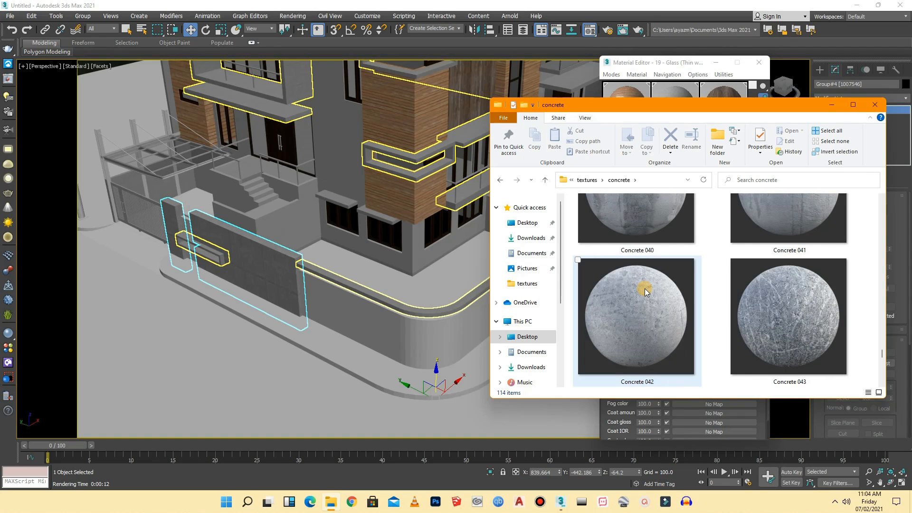
{"action": "scroll", "coordinate": [646, 291], "scroll_direction": "down", "scroll_amount": 5}
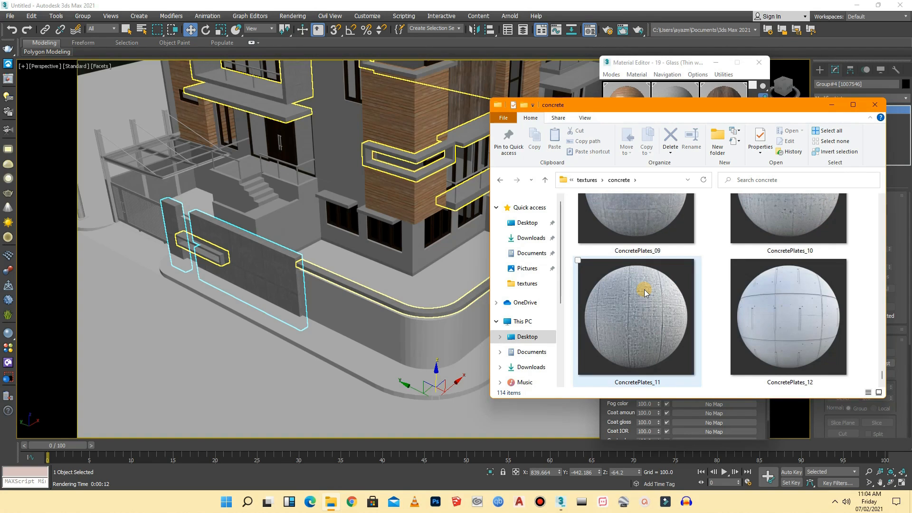
{"action": "scroll", "coordinate": [639, 318], "scroll_direction": "up", "scroll_amount": 4}
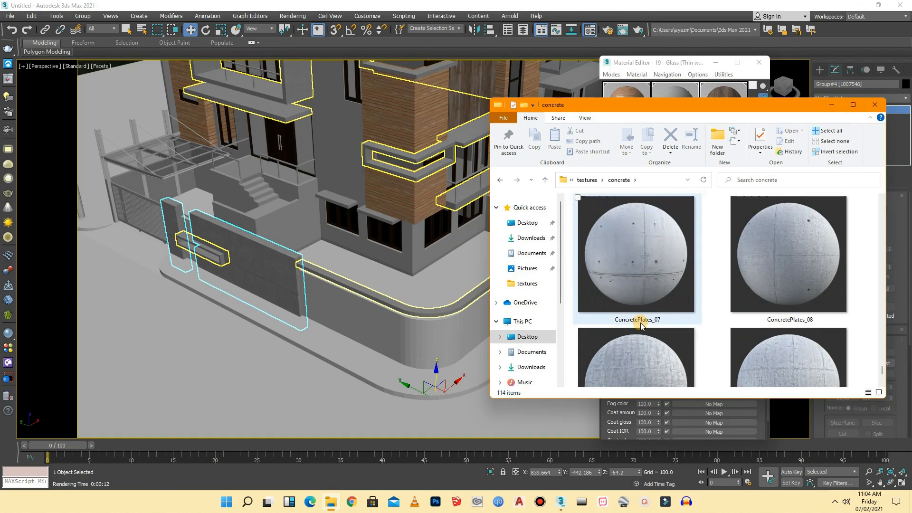
{"action": "scroll", "coordinate": [641, 325], "scroll_direction": "up", "scroll_amount": 2}
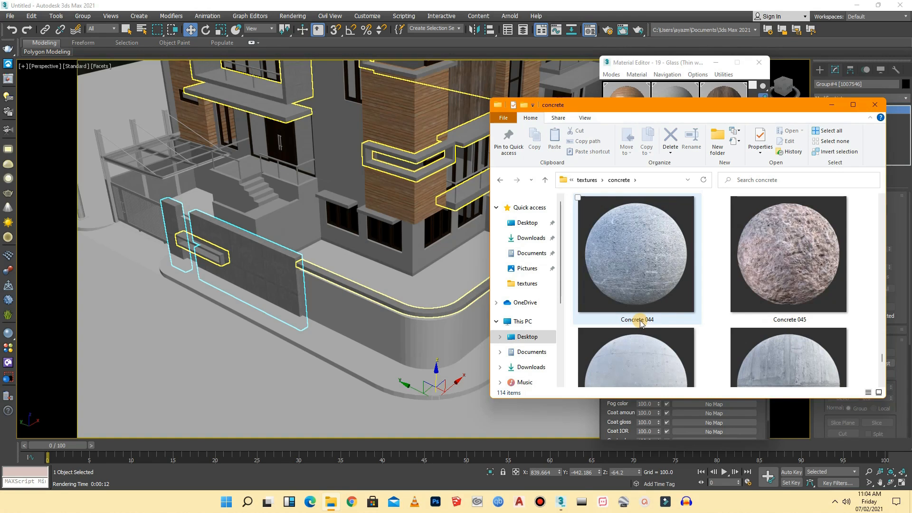
{"action": "left_click", "coordinate": [764, 297]}
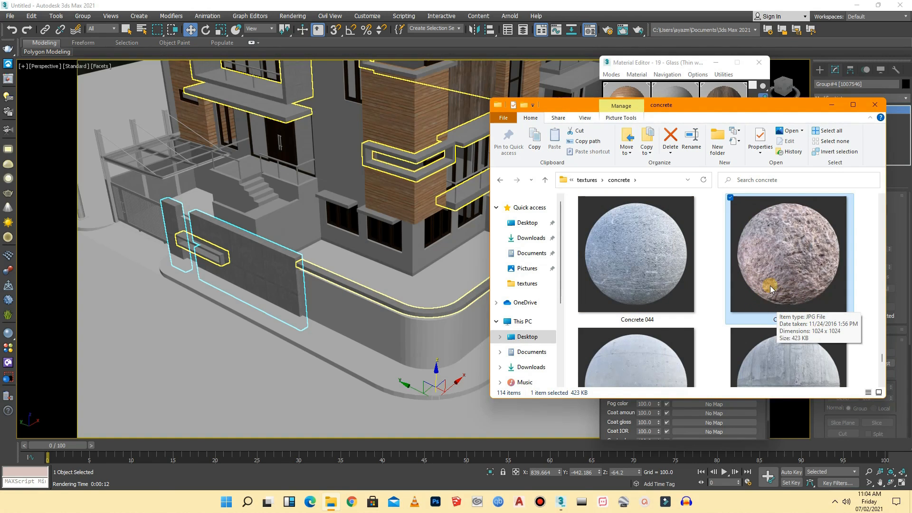
- Find and open the Concrete 045 texture folder
{"action": "scroll", "coordinate": [670, 285], "scroll_direction": "up", "scroll_amount": 10}
{"action": "scroll", "coordinate": [669, 282], "scroll_direction": "up", "scroll_amount": 5}
{"action": "scroll", "coordinate": [668, 282], "scroll_direction": "up", "scroll_amount": 3}
{"action": "scroll", "coordinate": [669, 282], "scroll_direction": "down", "scroll_amount": 3}
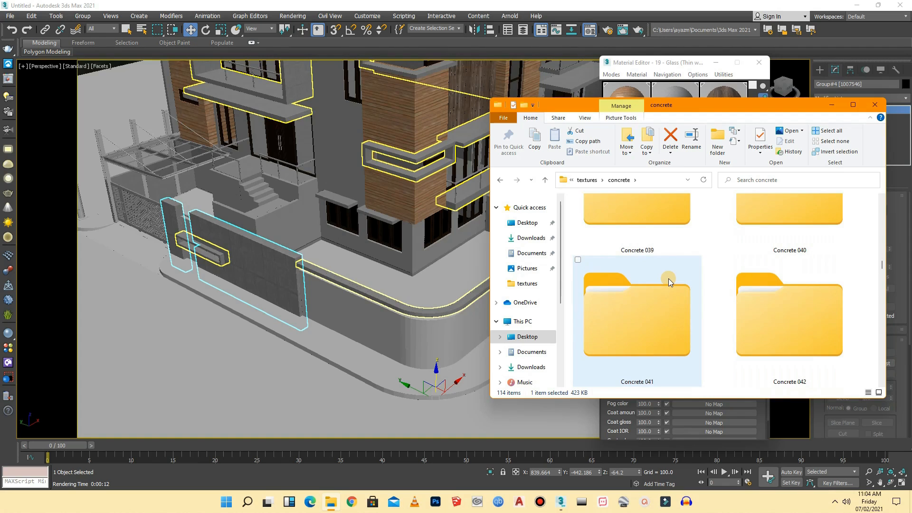
{"action": "scroll", "coordinate": [668, 278], "scroll_direction": "down", "scroll_amount": 2}
{"action": "double_click", "coordinate": [657, 317]}
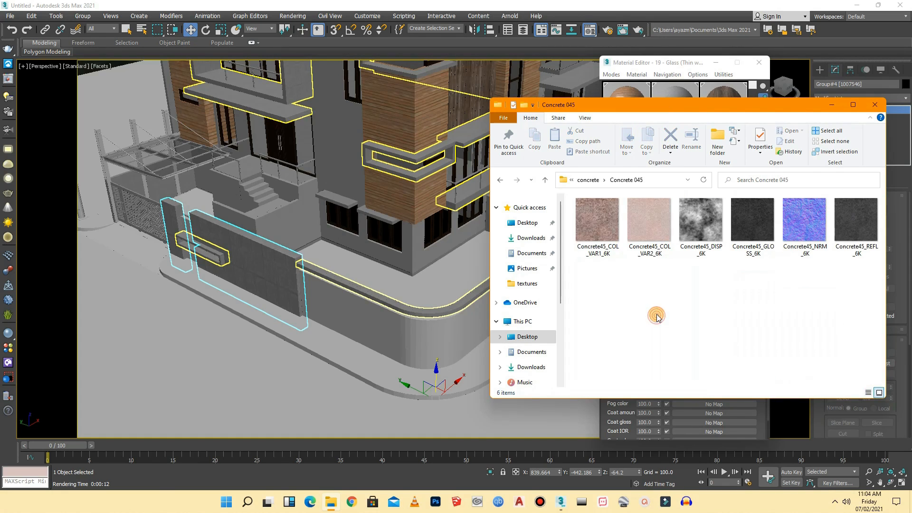
- Assign Concrete45_COL_VAR1_6K to Diffuse and Concrete45_DISP_6K to Displace, with a Displace amount of 0.2
{"action": "left_click_drag", "start_coordinate": [611, 105], "coordinate": [303, 128]}
{"action": "left_click_drag", "start_coordinate": [290, 240], "coordinate": [697, 248]}
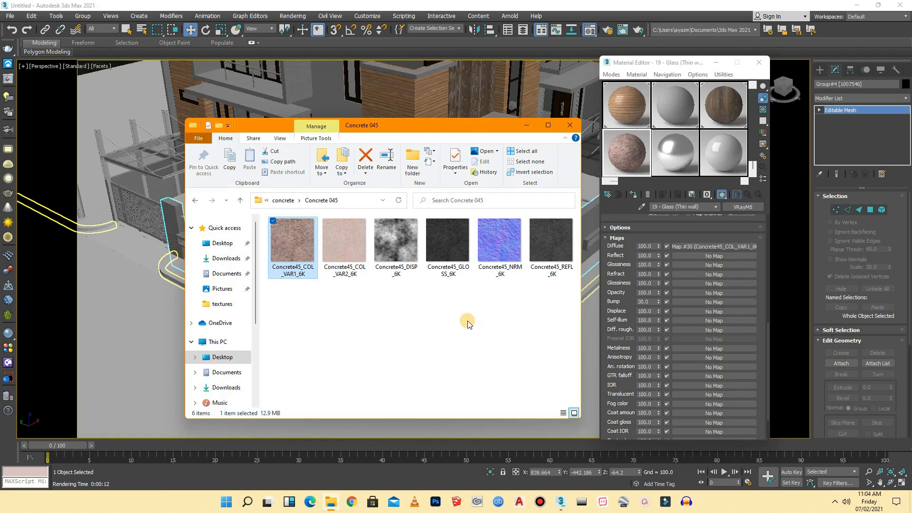
{"action": "left_click_drag", "start_coordinate": [394, 250], "coordinate": [699, 317]}
{"action": "left_click", "coordinate": [647, 312]}
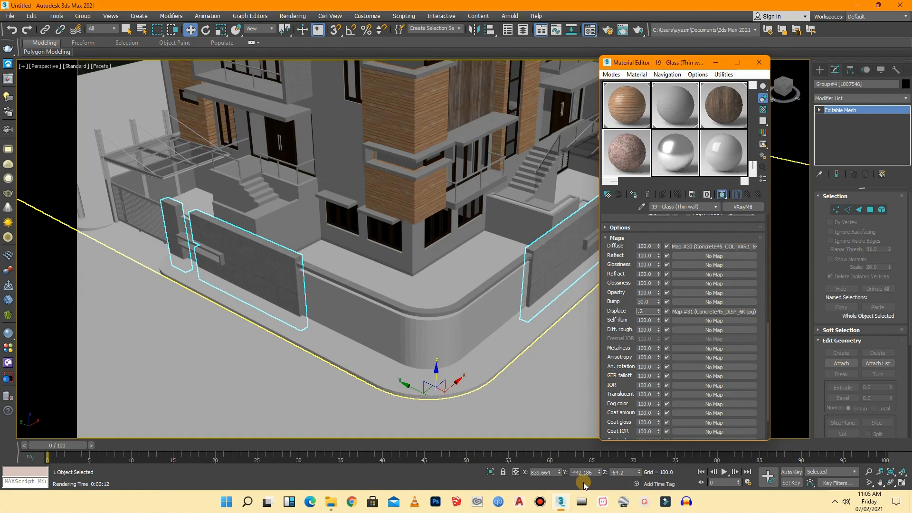
- Assign Concrete45_GLOSS_6K to the reflection Glossiness and Concrete45_NRM_6K to Bump, with a Bump amount of 56
{"action": "left_click", "coordinate": [329, 502]}
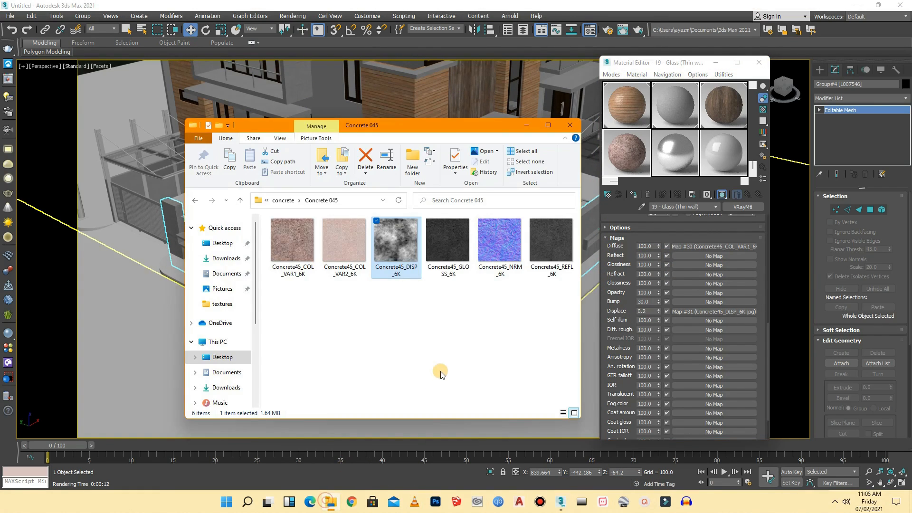
{"action": "left_click_drag", "start_coordinate": [447, 256], "coordinate": [697, 265]}
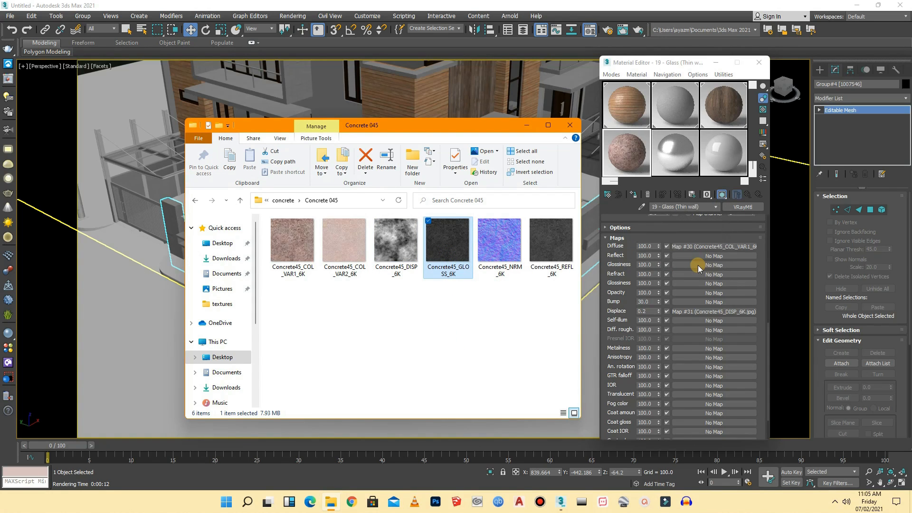
{"action": "left_click_drag", "start_coordinate": [500, 249], "coordinate": [700, 303]}
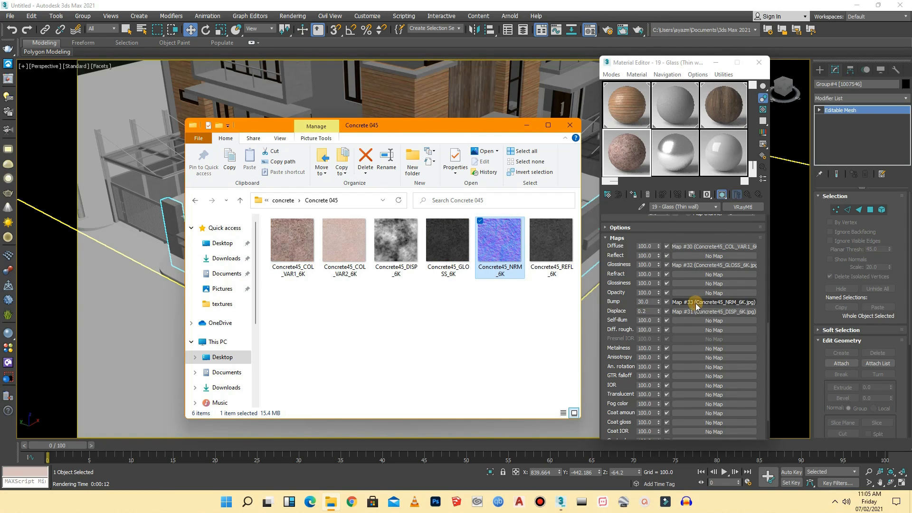
{"action": "left_click_drag", "start_coordinate": [658, 303], "coordinate": [657, 296]}
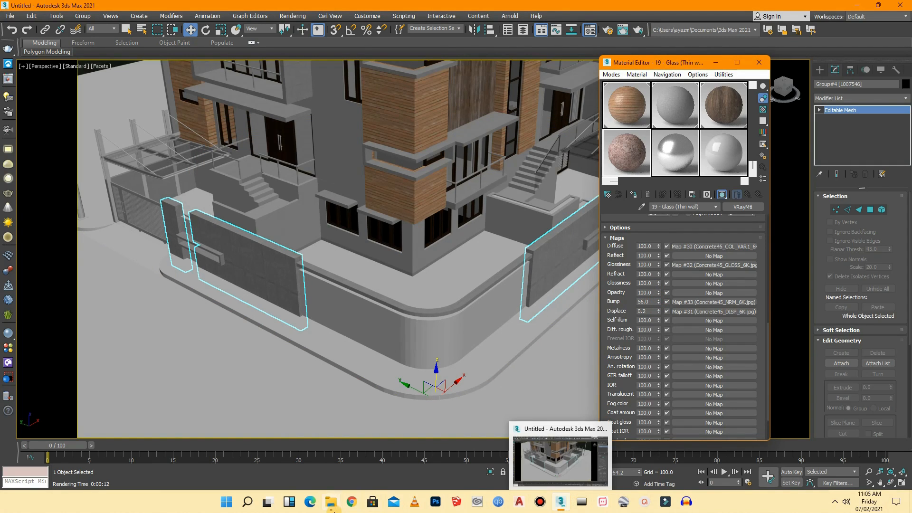
- Assign the Concrete45_REFL_6K texture to the material's Reflect map
{"action": "left_click", "coordinate": [332, 507]}
{"action": "left_click", "coordinate": [549, 269]}
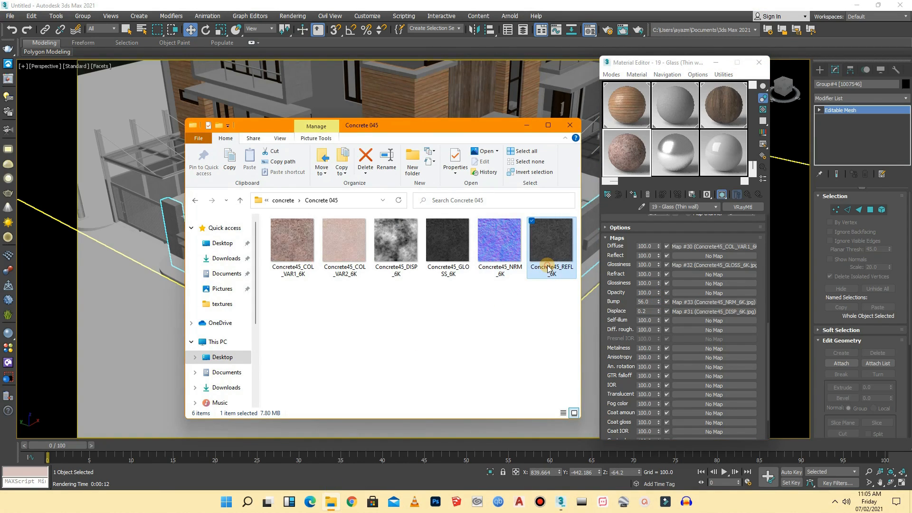
{"action": "left_click_drag", "start_coordinate": [547, 260], "coordinate": [714, 260]}
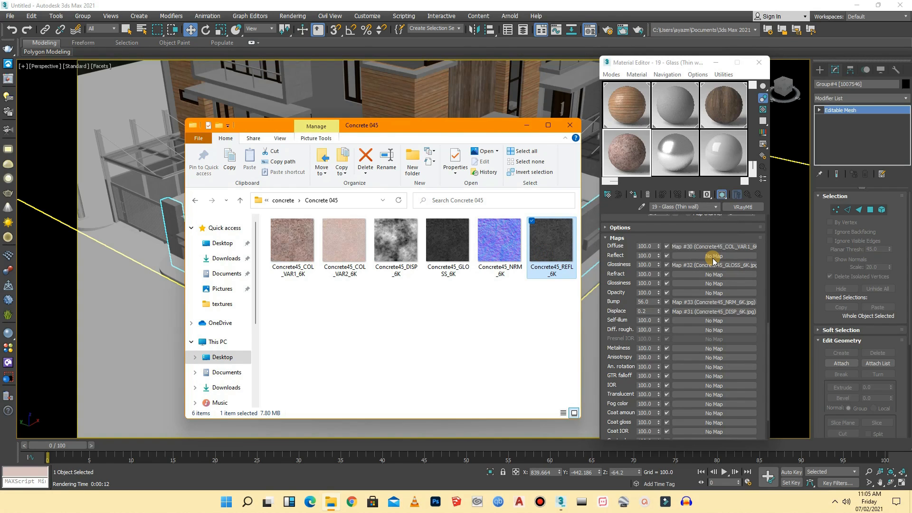
- Apply the rough Concrete 045 material to the front boundary wall panels and check the texture up close
{"action": "left_click", "coordinate": [570, 125]}
{"action": "left_click_drag", "start_coordinate": [624, 182], "coordinate": [256, 287]}
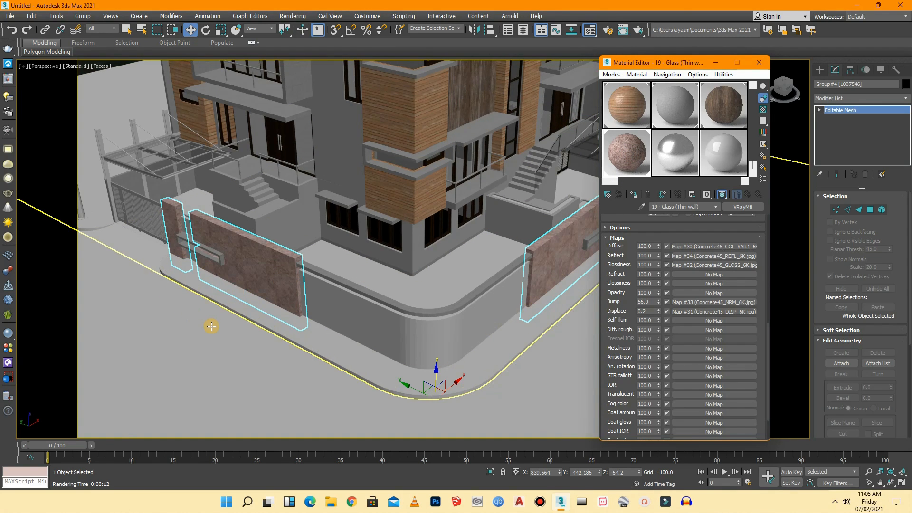
{"action": "scroll", "coordinate": [214, 326], "scroll_direction": "down", "scroll_amount": 4}
{"action": "left_click", "coordinate": [222, 339]}
{"action": "scroll", "coordinate": [222, 339], "scroll_direction": "up", "scroll_amount": 10}
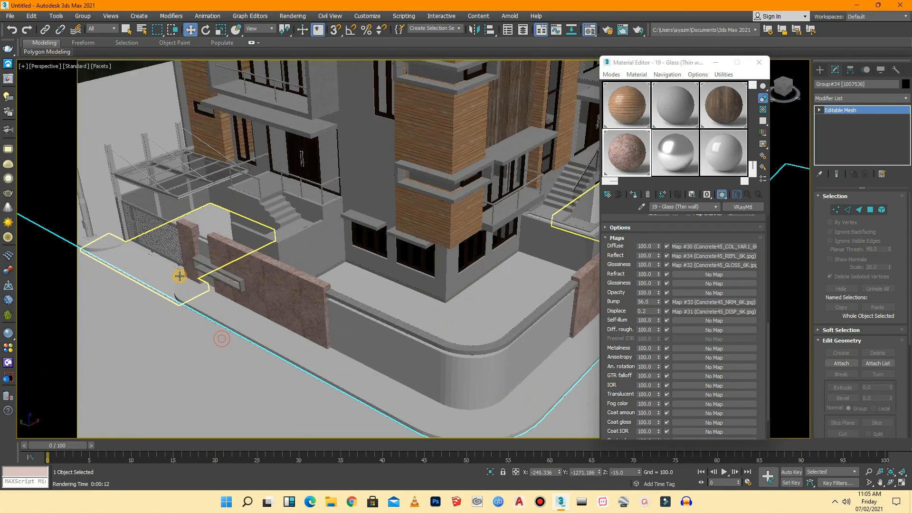
{"action": "scroll", "coordinate": [387, 261], "scroll_direction": "down", "scroll_amount": 4}
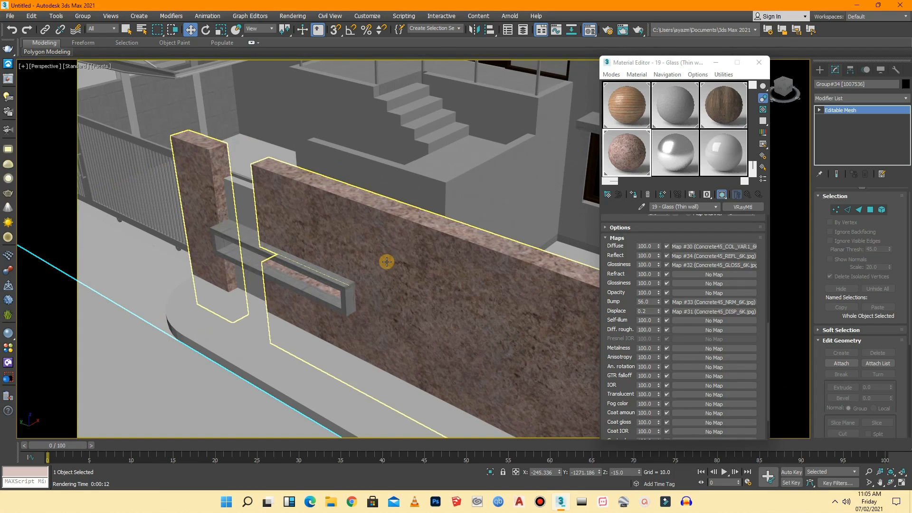
- Apply the existing grey concrete material to the thin band beneath the coping of the curved corner wall
{"action": "scroll", "coordinate": [221, 327], "scroll_direction": "down", "scroll_amount": 3}
{"action": "scroll", "coordinate": [221, 327], "scroll_direction": "down", "scroll_amount": 3}
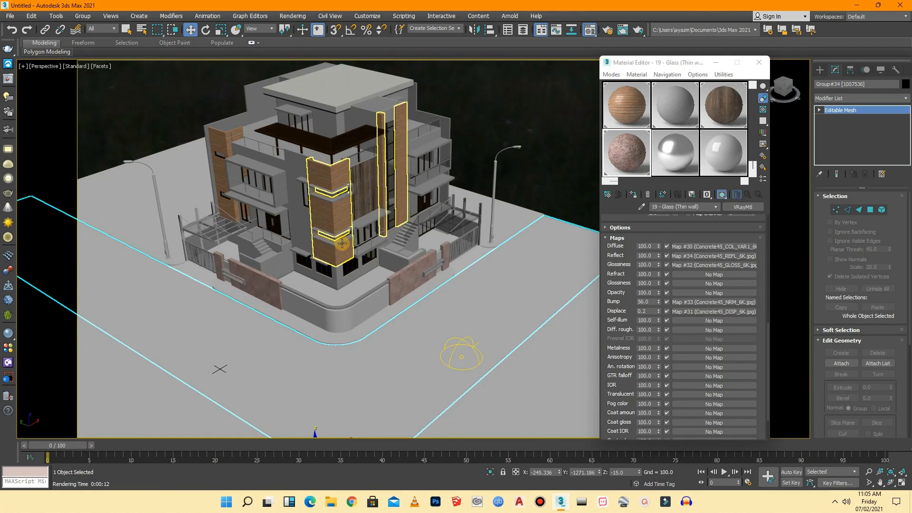
{"action": "scroll", "coordinate": [318, 325], "scroll_direction": "up", "scroll_amount": 7}
{"action": "scroll", "coordinate": [351, 228], "scroll_direction": "up", "scroll_amount": 4}
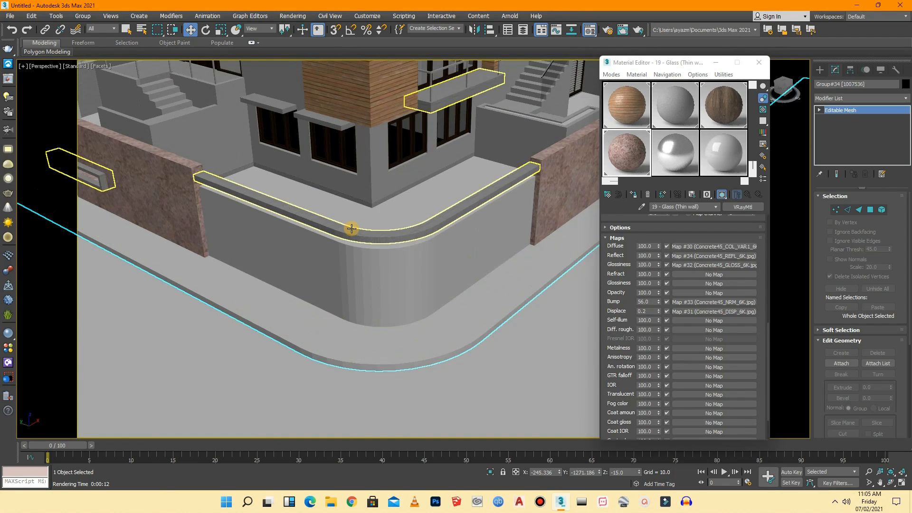
{"action": "scroll", "coordinate": [375, 257], "scroll_direction": "up", "scroll_amount": 2}
{"action": "scroll", "coordinate": [378, 251], "scroll_direction": "up", "scroll_amount": 2}
{"action": "left_click", "coordinate": [381, 246]}
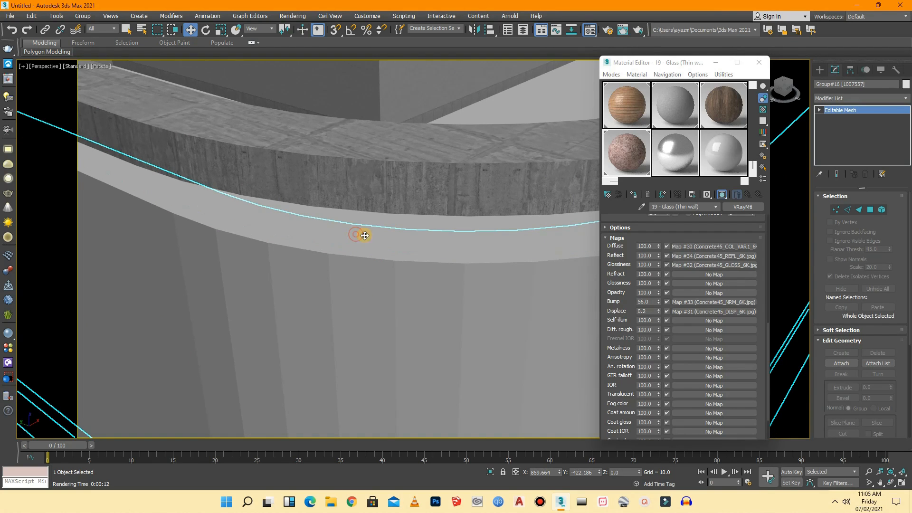
{"action": "left_click_drag", "start_coordinate": [675, 111], "coordinate": [444, 238]}
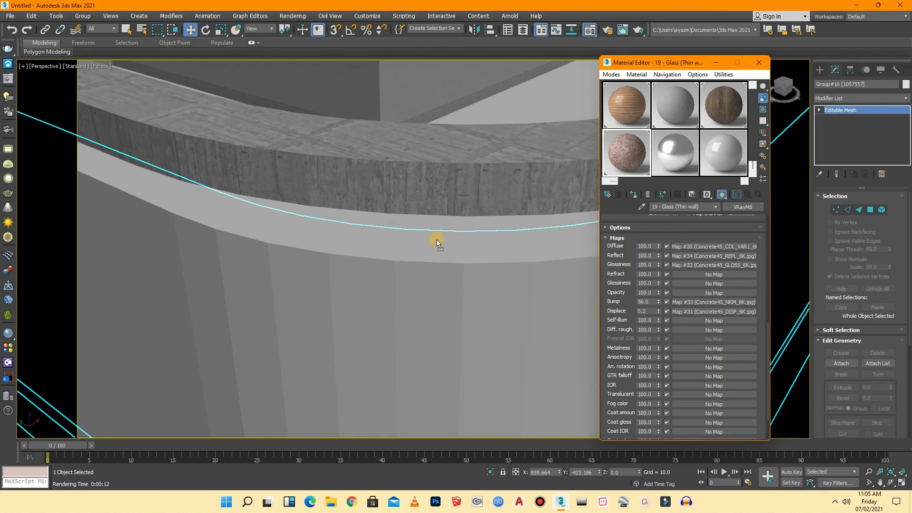
{"action": "scroll", "coordinate": [369, 244], "scroll_direction": "down", "scroll_amount": 2}
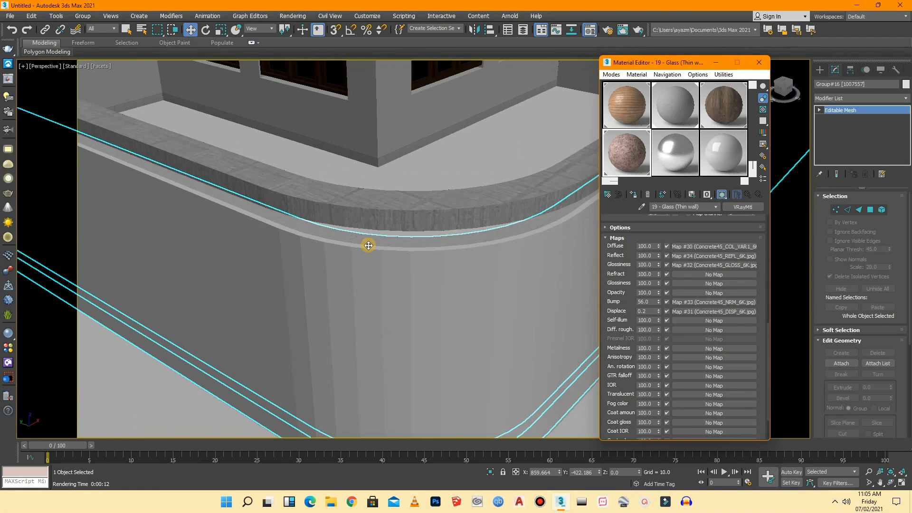
- Select the curved corner boundary wall, convert the 20 - Polished Aluminum material to VRayMtl, and expand its map slots
{"action": "left_click", "coordinate": [358, 287]}
{"action": "scroll", "coordinate": [316, 285], "scroll_direction": "down", "scroll_amount": 3}
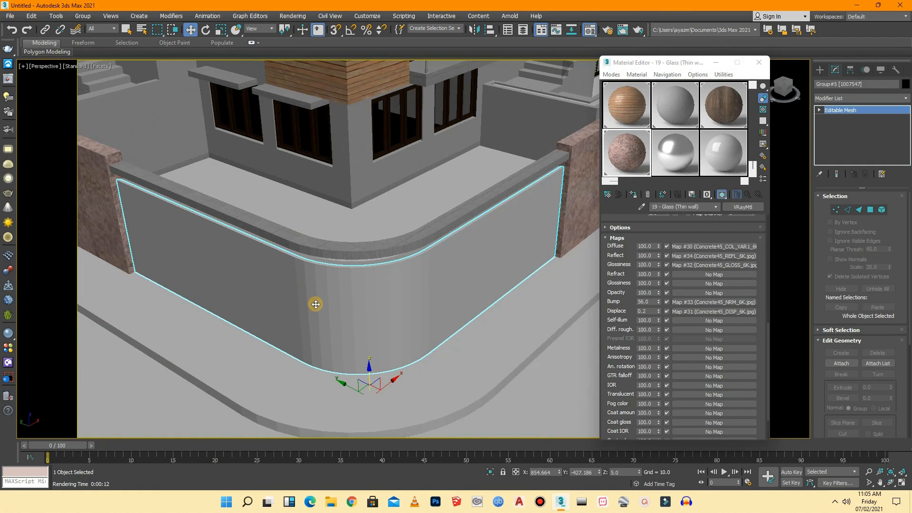
{"action": "scroll", "coordinate": [368, 268], "scroll_direction": "down", "scroll_amount": 2}
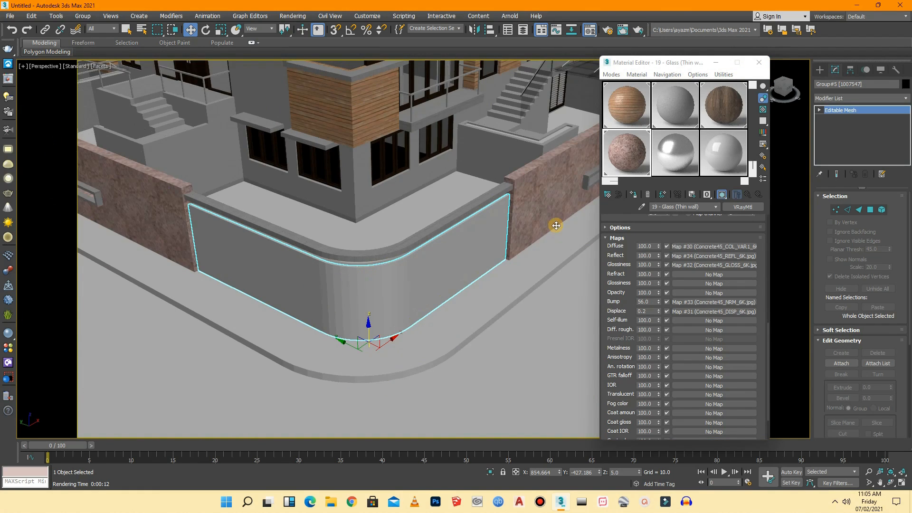
{"action": "left_click", "coordinate": [672, 163]}
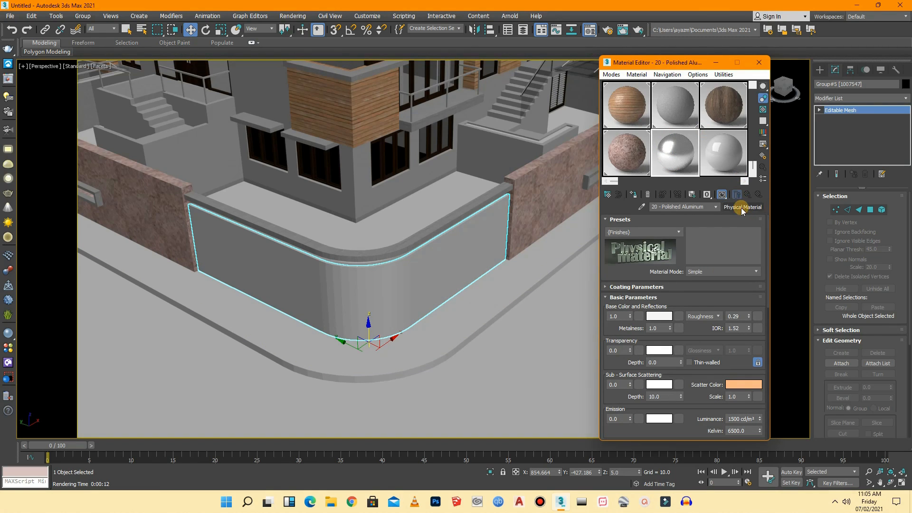
{"action": "left_click", "coordinate": [742, 207]}
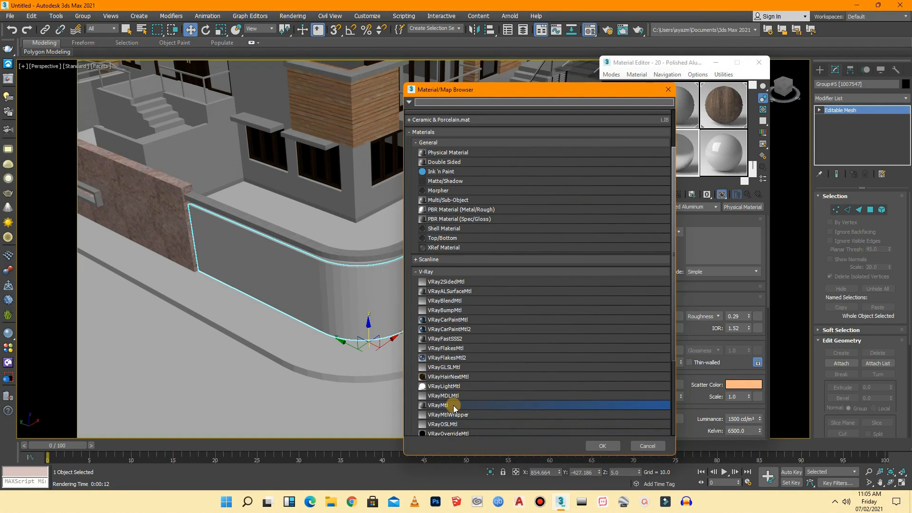
{"action": "double_click", "coordinate": [454, 405]}
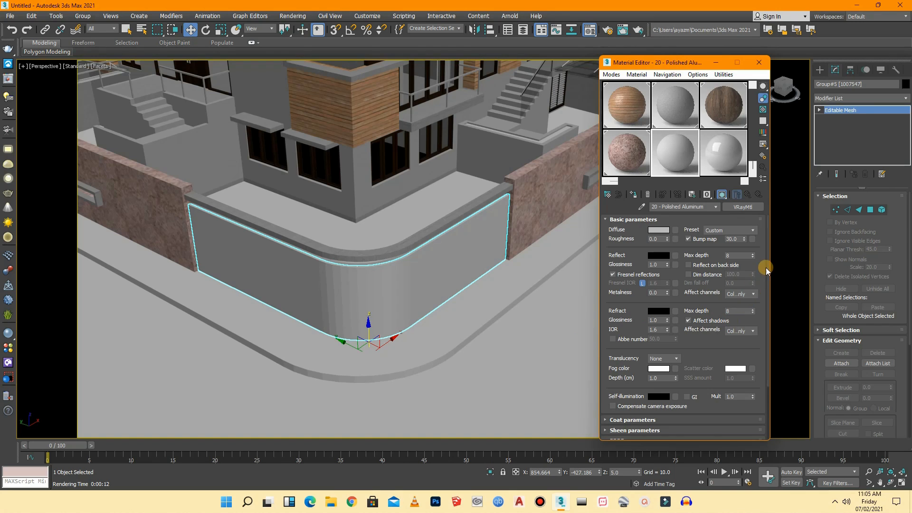
{"action": "scroll", "coordinate": [756, 323], "scroll_direction": "down", "scroll_amount": 2}
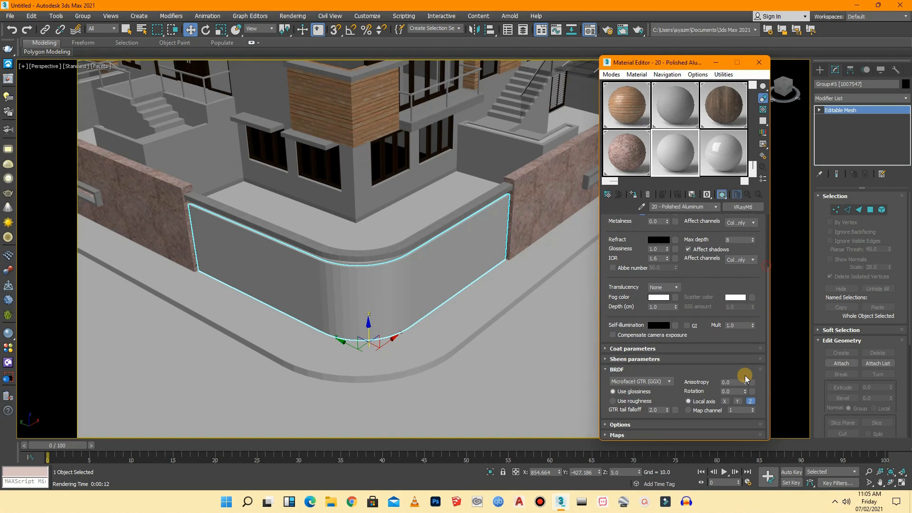
{"action": "left_click", "coordinate": [651, 436]}
{"action": "scroll", "coordinate": [766, 378], "scroll_direction": "up", "scroll_amount": 1}
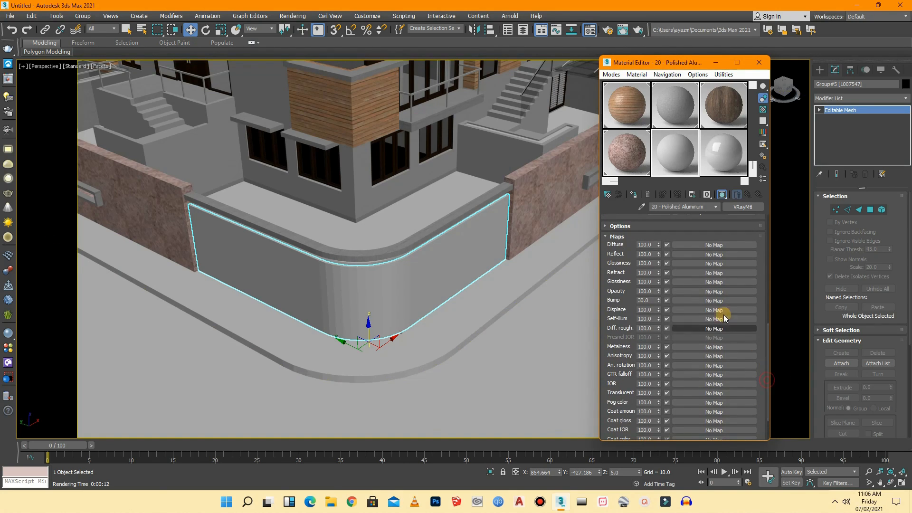
- Open the wood folder of the texture library and select the WoodPlanks_009 preview image
{"action": "left_click", "coordinate": [331, 503]}
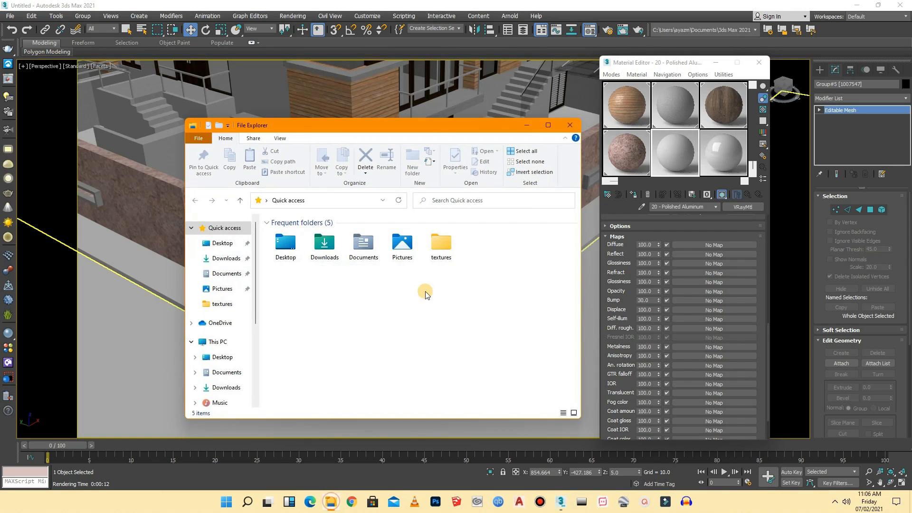
{"action": "double_click", "coordinate": [316, 323]}
{"action": "scroll", "coordinate": [561, 287], "scroll_direction": "down", "scroll_amount": 10}
{"action": "left_click_drag", "start_coordinate": [577, 233], "coordinate": [567, 344]}
{"action": "scroll", "coordinate": [569, 333], "scroll_direction": "down", "scroll_amount": 10}
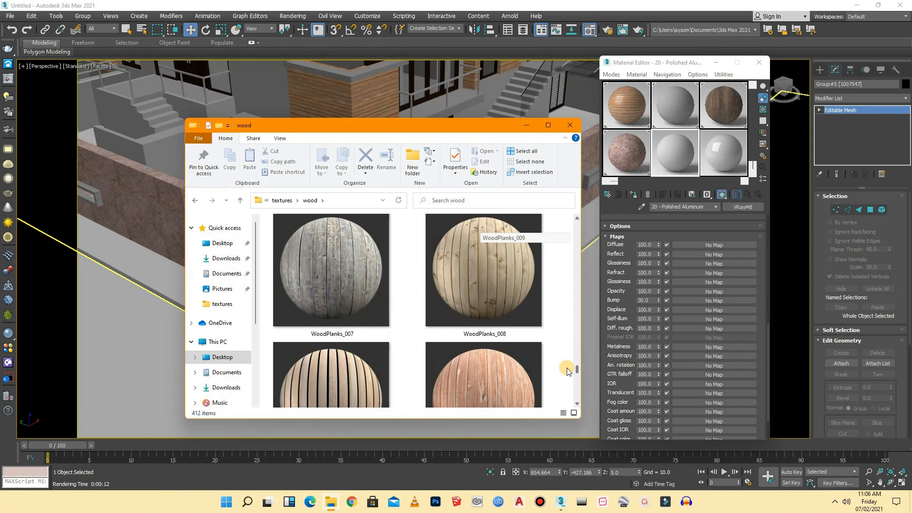
{"action": "scroll", "coordinate": [458, 307], "scroll_direction": "up", "scroll_amount": 6}
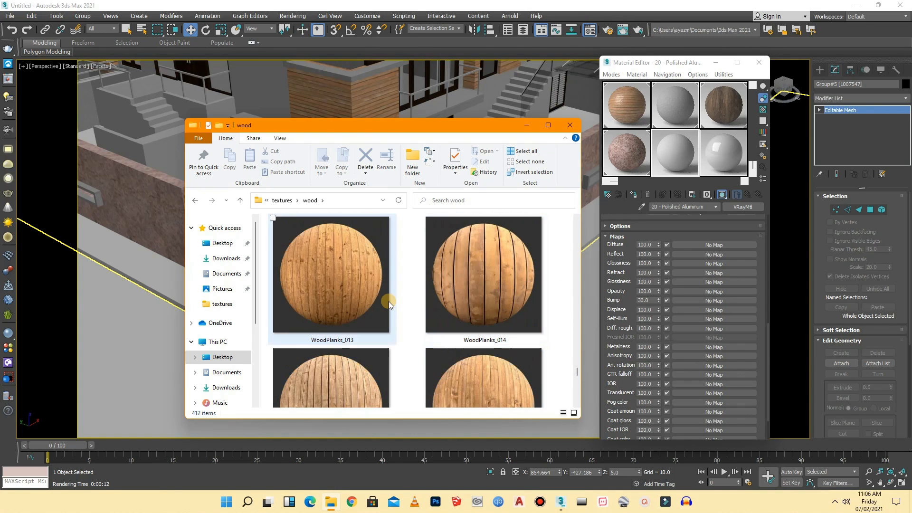
{"action": "left_click", "coordinate": [349, 294]}
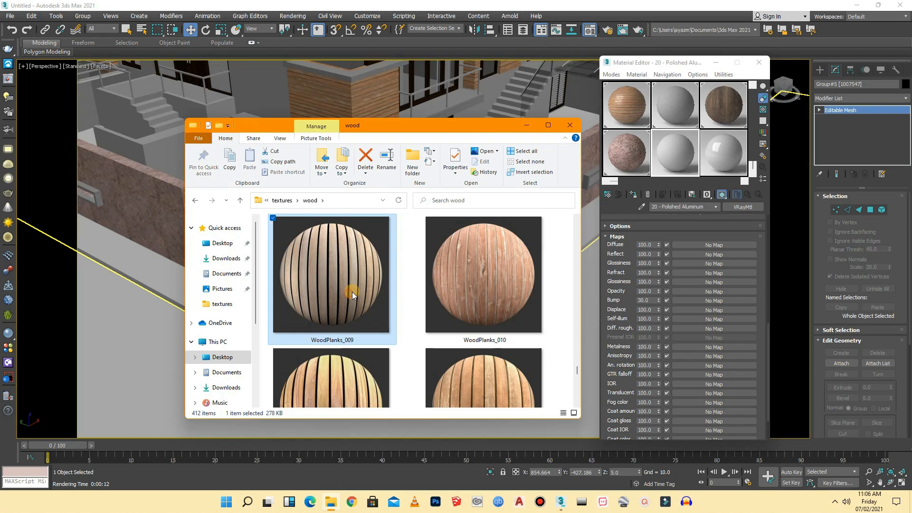
- Examine the other WoodPlanks, WoodPlanksWorn and WoodFlooringNatural previews for an alternative wall finish
{"action": "scroll", "coordinate": [353, 291], "scroll_direction": "up", "scroll_amount": 3}
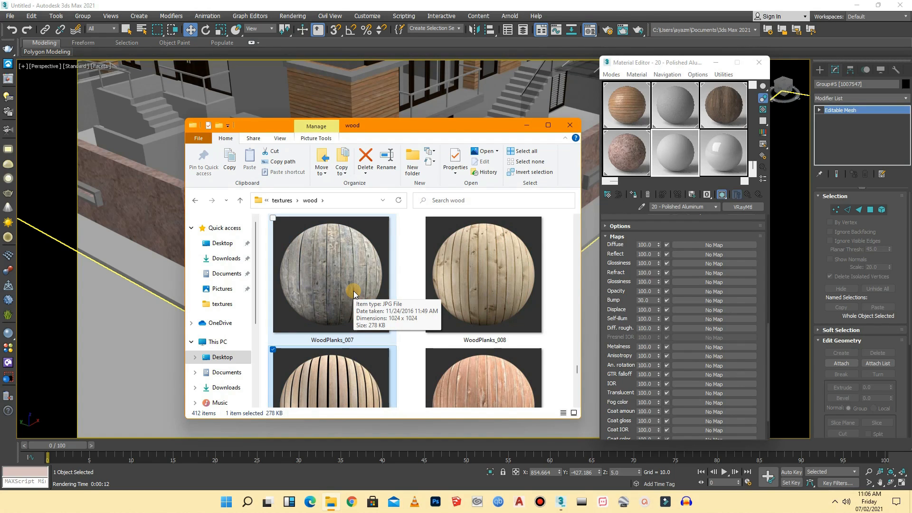
{"action": "scroll", "coordinate": [353, 294], "scroll_direction": "down", "scroll_amount": 2}
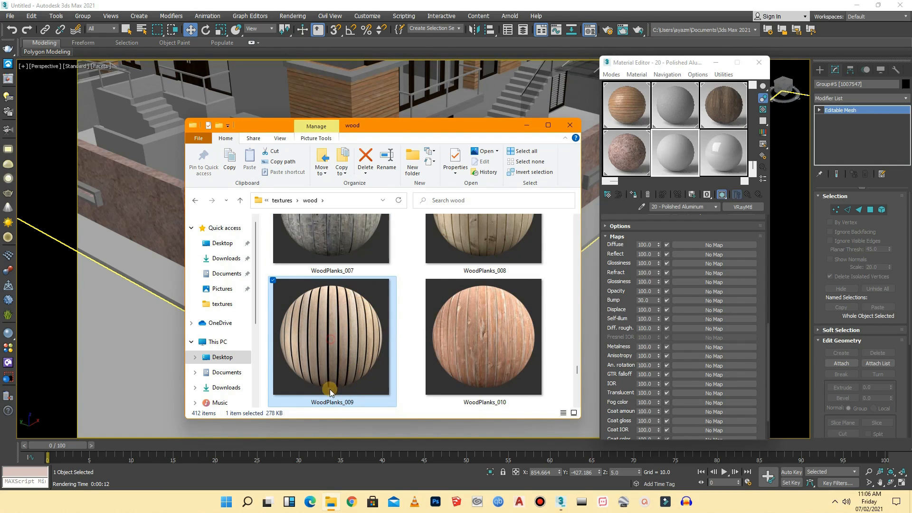
{"action": "scroll", "coordinate": [348, 353], "scroll_direction": "down", "scroll_amount": 10}
{"action": "scroll", "coordinate": [349, 352], "scroll_direction": "down", "scroll_amount": 10}
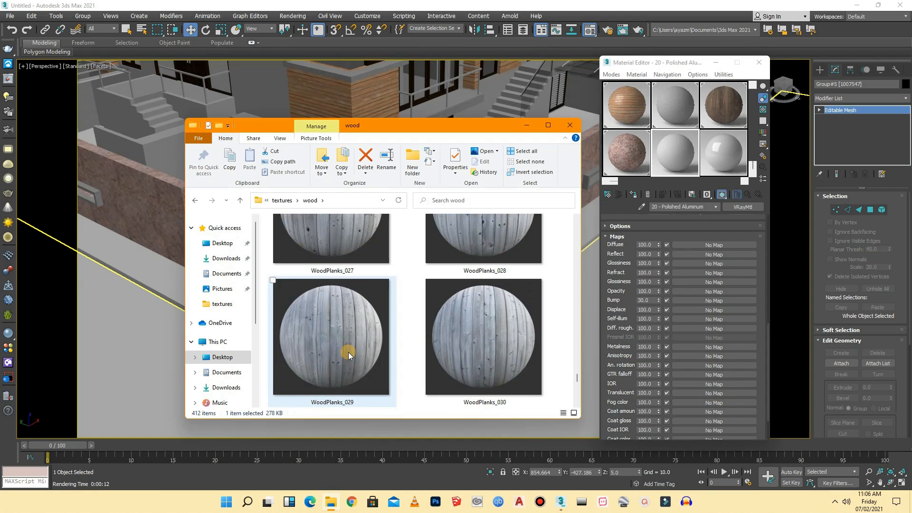
{"action": "scroll", "coordinate": [349, 352], "scroll_direction": "down", "scroll_amount": 8}
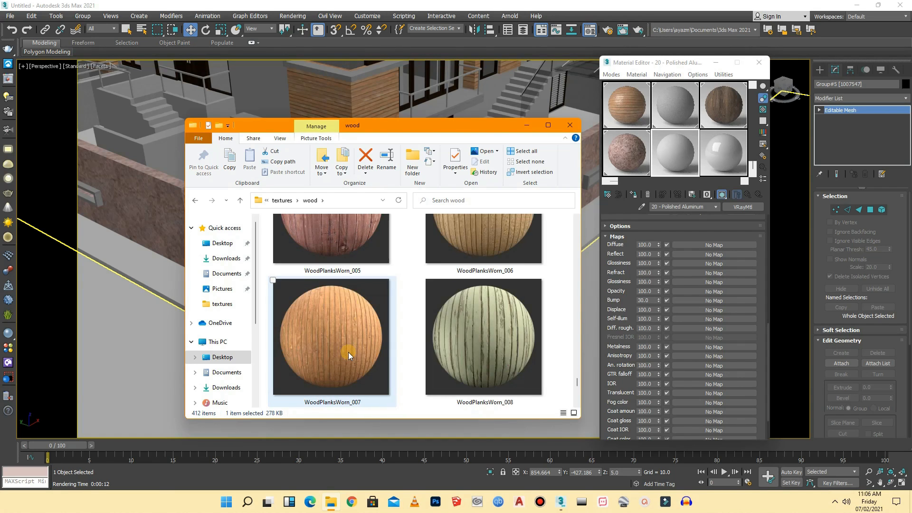
{"action": "scroll", "coordinate": [349, 352], "scroll_direction": "up", "scroll_amount": 15}
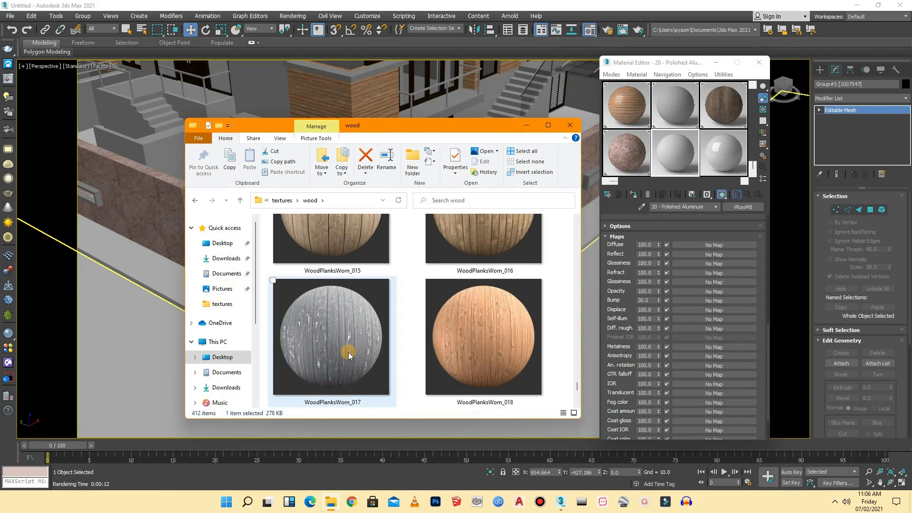
{"action": "scroll", "coordinate": [349, 355], "scroll_direction": "up", "scroll_amount": 12}
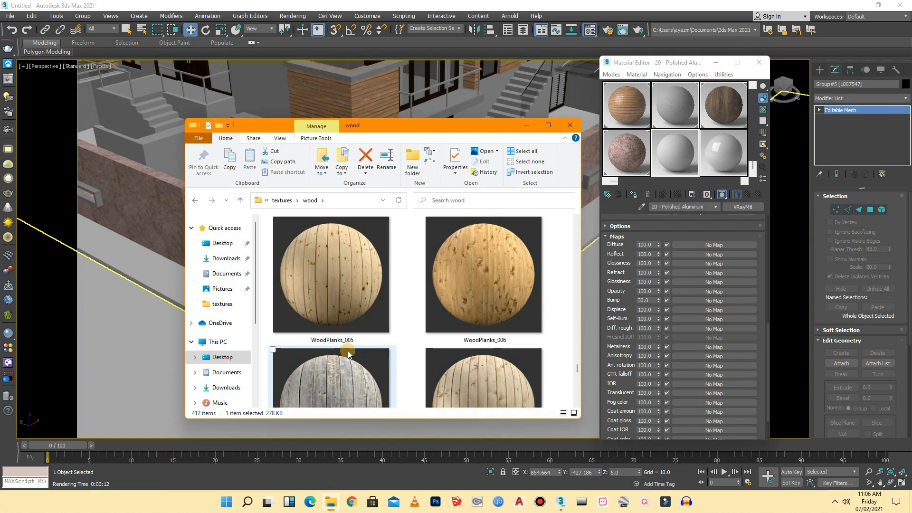
{"action": "scroll", "coordinate": [349, 355], "scroll_direction": "up", "scroll_amount": 12}
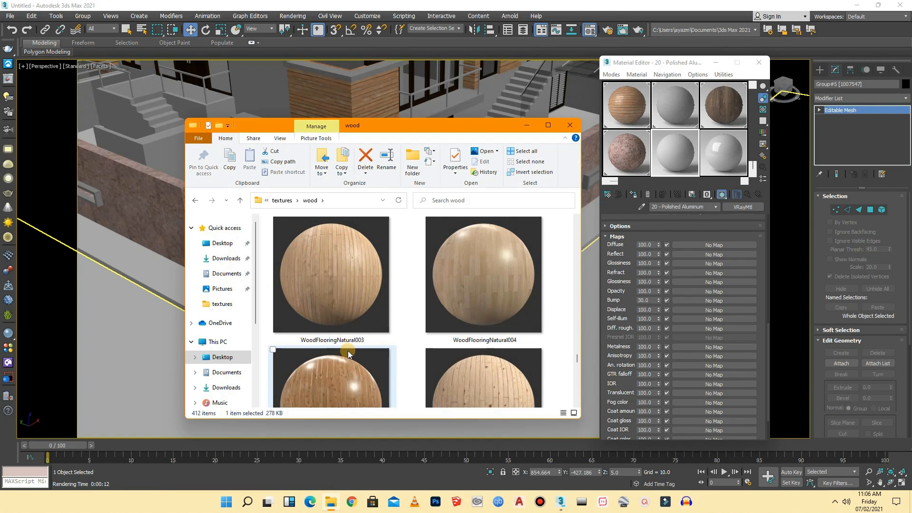
- Find and open the WoodPlanks 009 texture folder
{"action": "scroll", "coordinate": [348, 355], "scroll_direction": "up", "scroll_amount": 3}
{"action": "left_click_drag", "start_coordinate": [577, 349], "coordinate": [577, 277]}
{"action": "scroll", "coordinate": [449, 305], "scroll_direction": "down", "scroll_amount": 5}
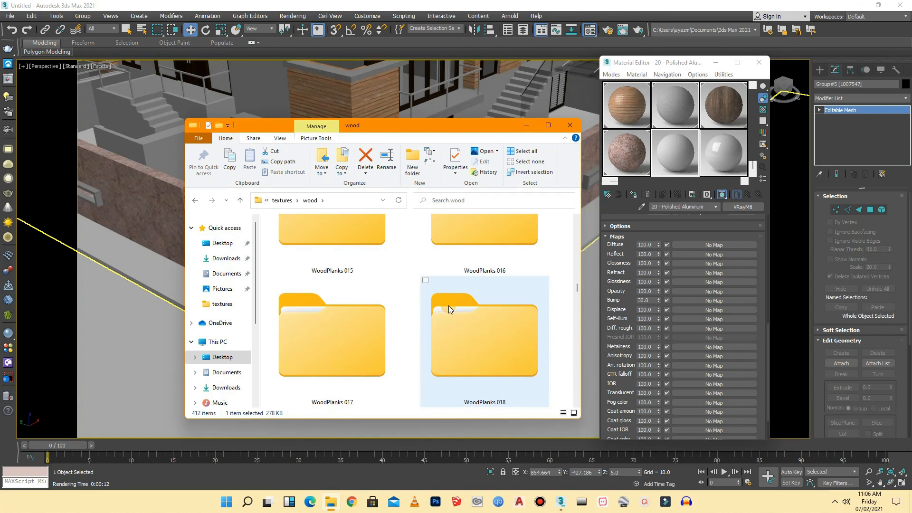
{"action": "scroll", "coordinate": [448, 309], "scroll_direction": "up", "scroll_amount": 3}
{"action": "scroll", "coordinate": [448, 306], "scroll_direction": "up", "scroll_amount": 2}
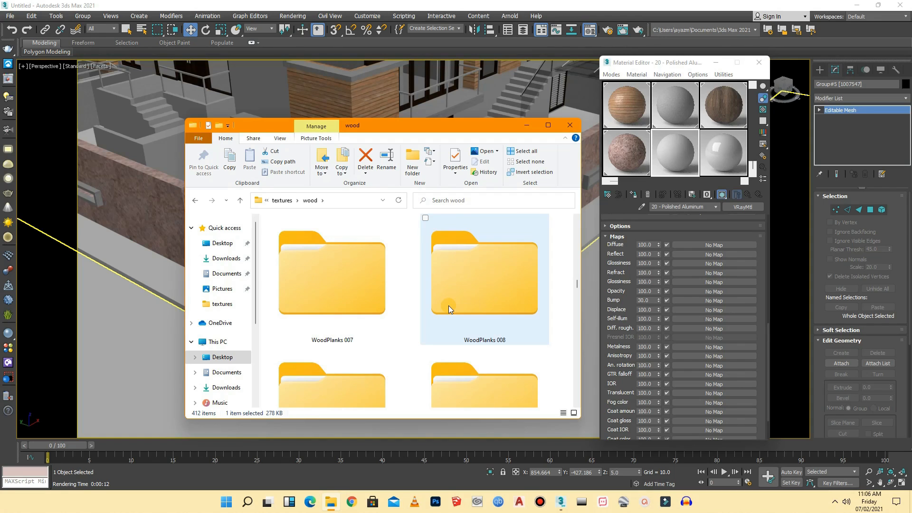
{"action": "double_click", "coordinate": [313, 392]}
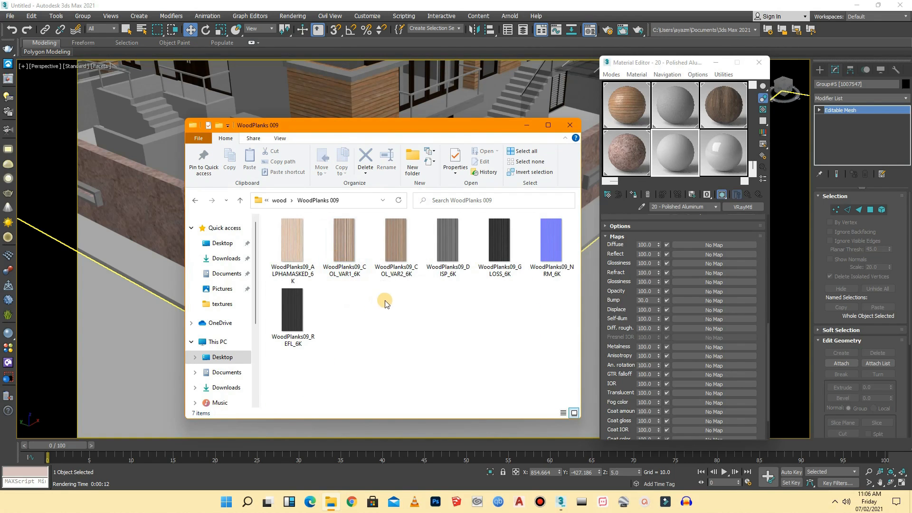
- Try WoodPlanks09_COL_VAR2_6K and WoodPlanks09_COL_VAR1_6K as the Diffuse map, checking the second in an enlarged material preview
{"action": "left_click", "coordinate": [392, 258]}
{"action": "left_click_drag", "start_coordinate": [399, 248], "coordinate": [701, 245]}
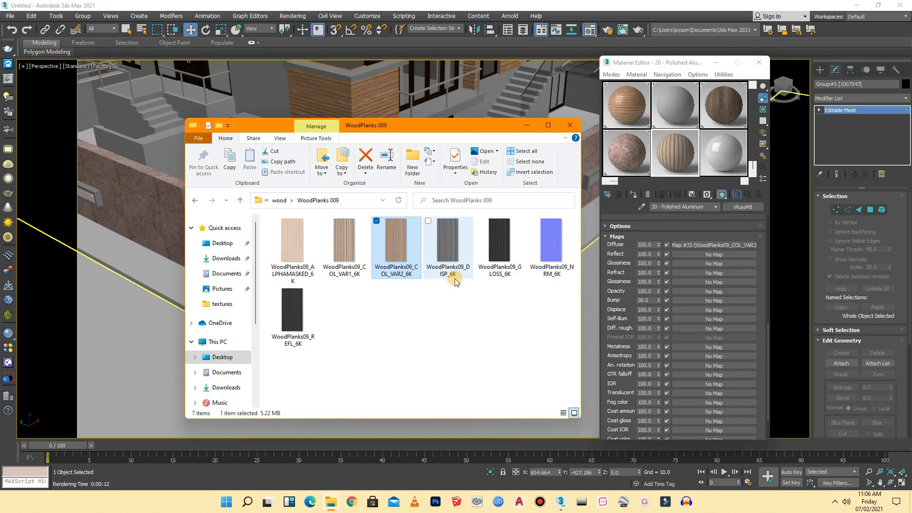
{"action": "left_click_drag", "start_coordinate": [335, 248], "coordinate": [698, 245]}
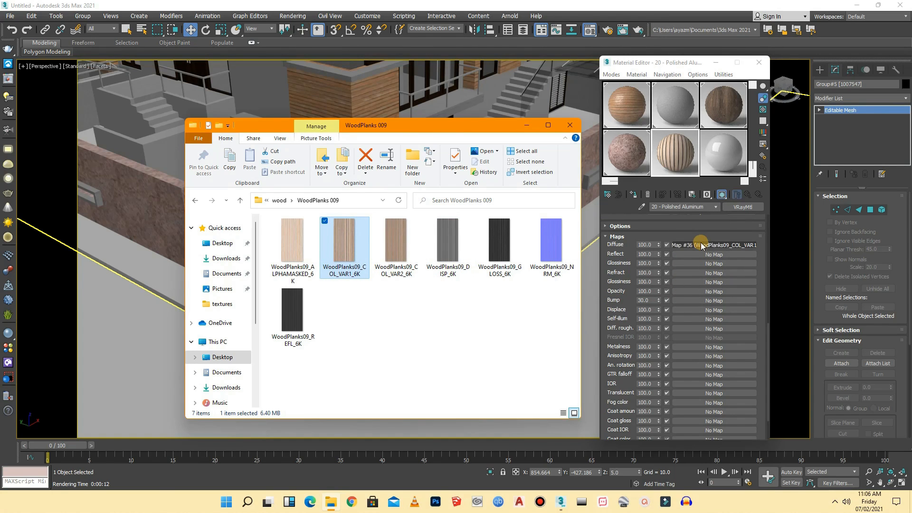
{"action": "left_click", "coordinate": [679, 162]}
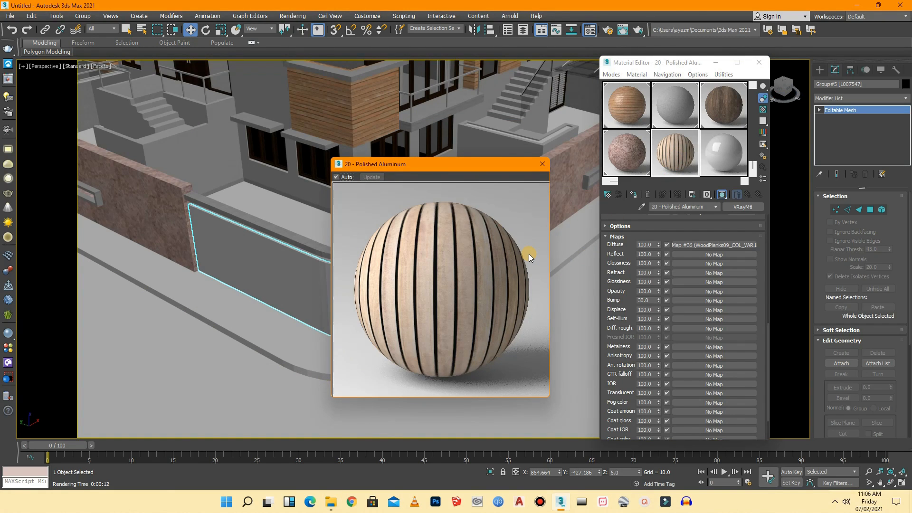
{"action": "left_click", "coordinate": [543, 164]}
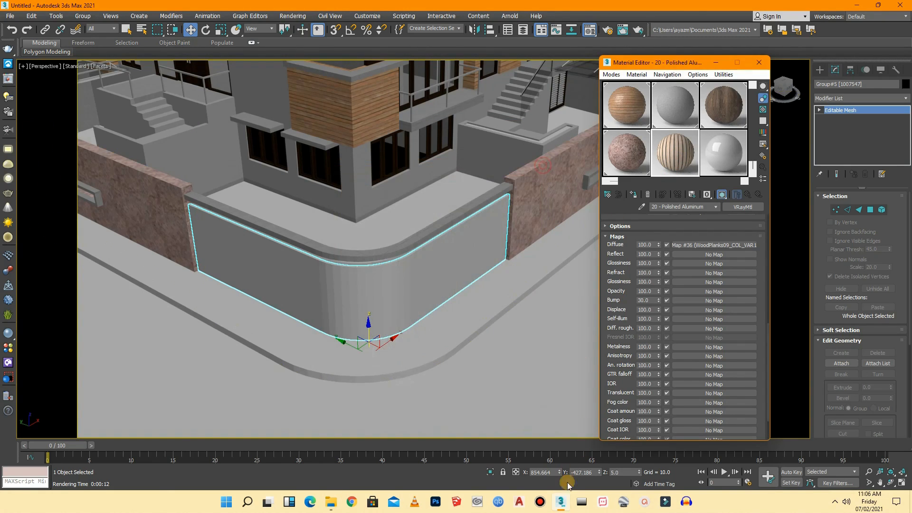
- Assign WoodPlanks09_COL_VAR2_6K to the Diffuse map and examine the enlarged material preview
{"action": "left_click", "coordinate": [329, 503]}
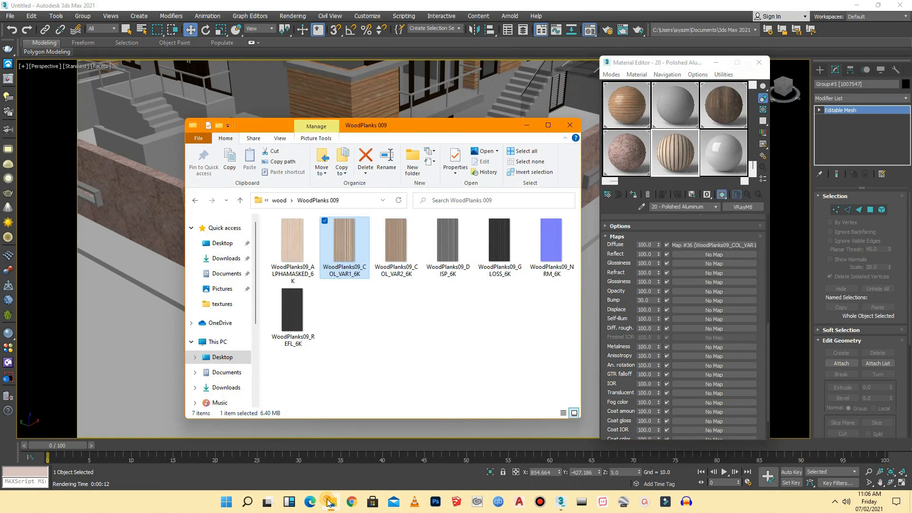
{"action": "left_click", "coordinate": [403, 259]}
{"action": "left_click_drag", "start_coordinate": [403, 259], "coordinate": [726, 246]}
{"action": "double_click", "coordinate": [677, 159]}
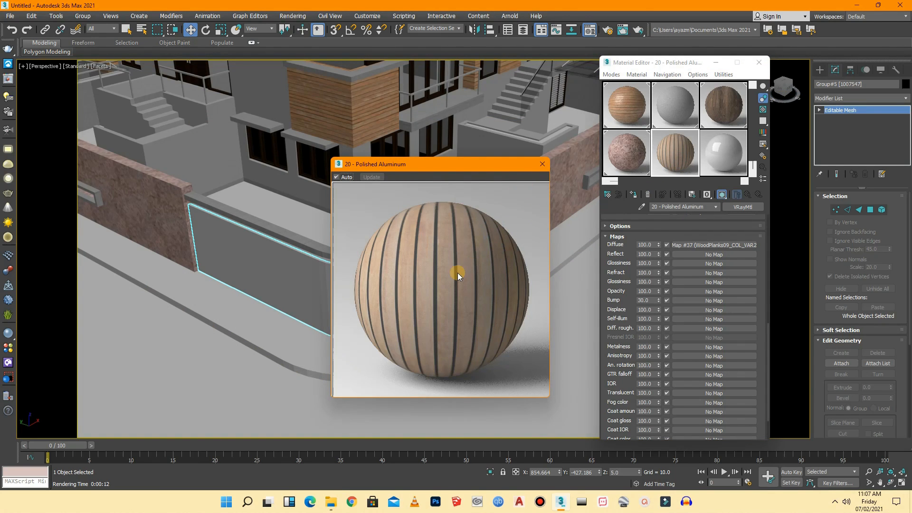
- Replace the Diffuse map with WoodPlanks09_COL_VAR1_6K and assign WoodPlanks09_DISP_6K to Displace with an amount of 0.5
{"action": "left_click", "coordinate": [542, 164]}
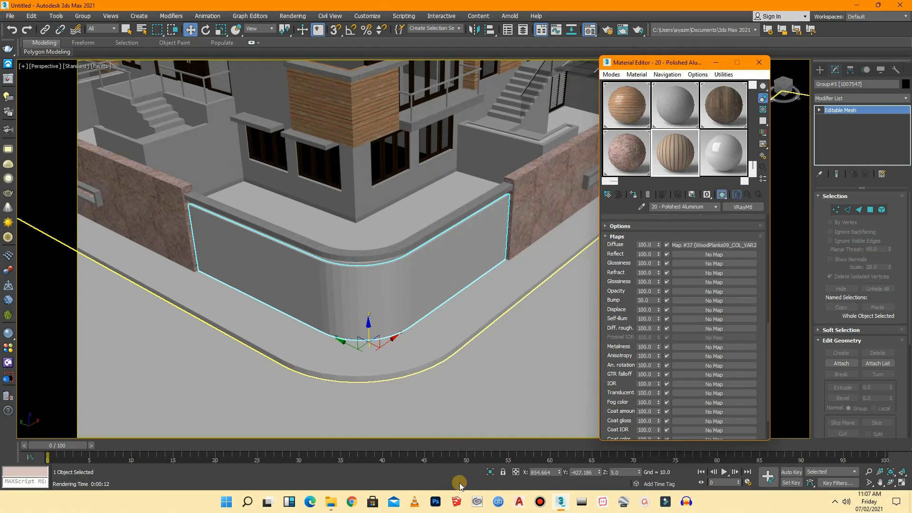
{"action": "left_click", "coordinate": [331, 501]}
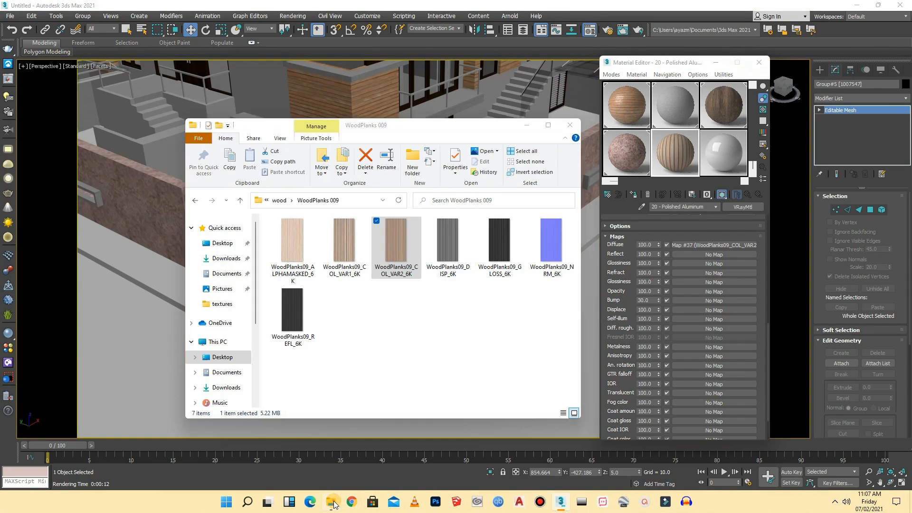
{"action": "left_click", "coordinate": [411, 334]}
{"action": "left_click_drag", "start_coordinate": [345, 240], "coordinate": [707, 246]}
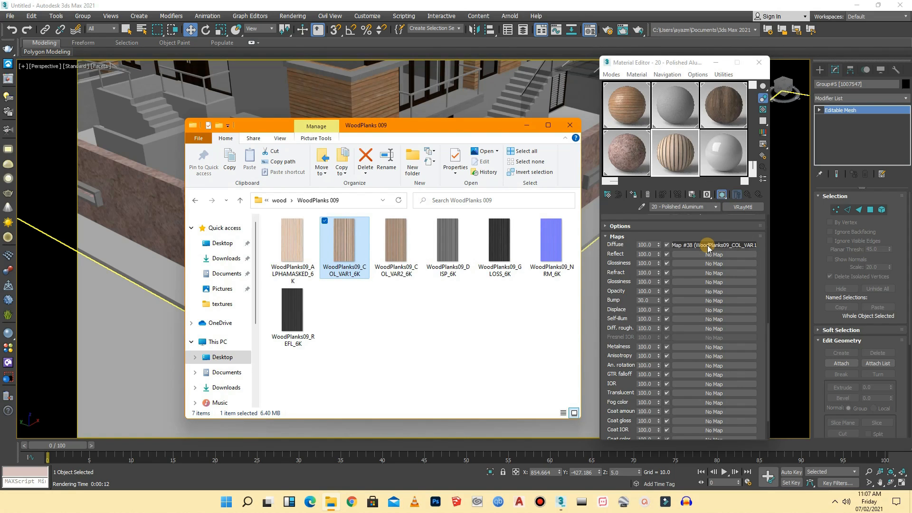
{"action": "left_click_drag", "start_coordinate": [449, 257], "coordinate": [694, 310]}
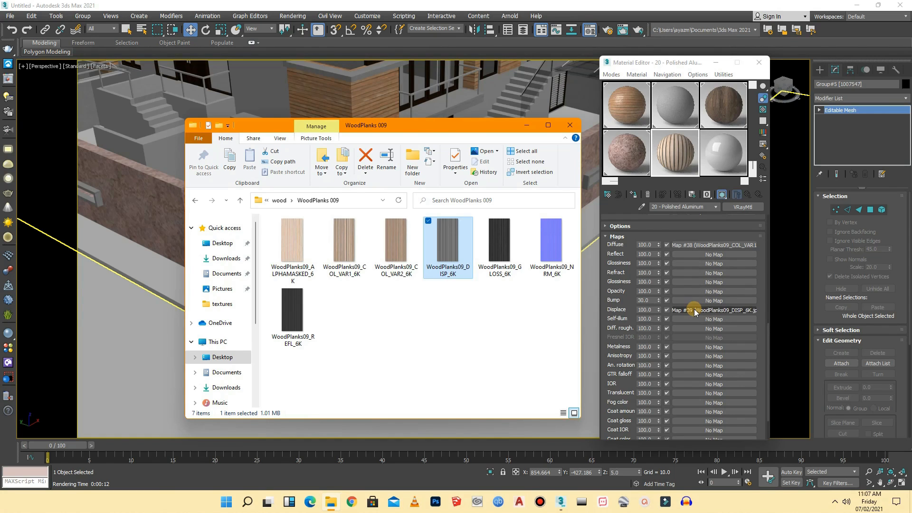
{"action": "left_click", "coordinate": [652, 310]}
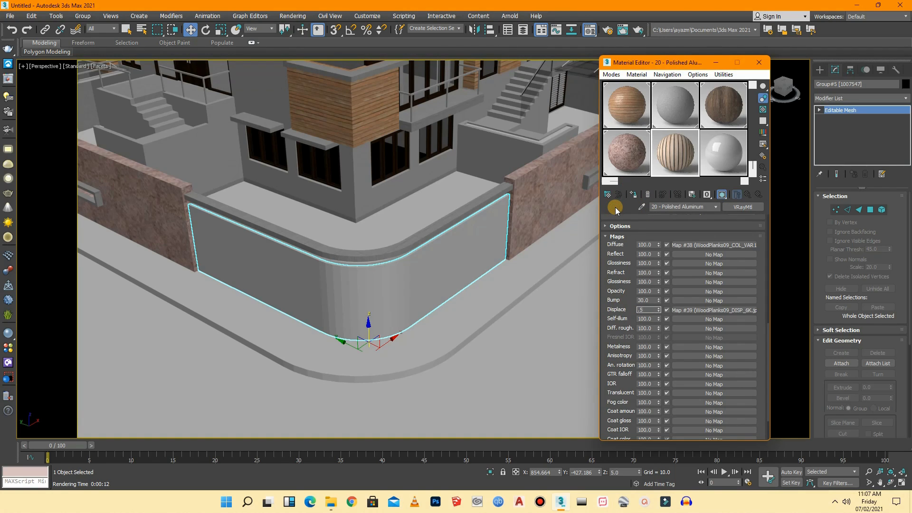
- Assign WoodPlanks09_GLOSS_6K to the reflection Glossiness map, WoodPlanks09_NRM_6K to Bump and WoodPlanks09_REFL_6K to Reflect
{"action": "left_click", "coordinate": [333, 502]}
{"action": "left_click", "coordinate": [485, 326]}
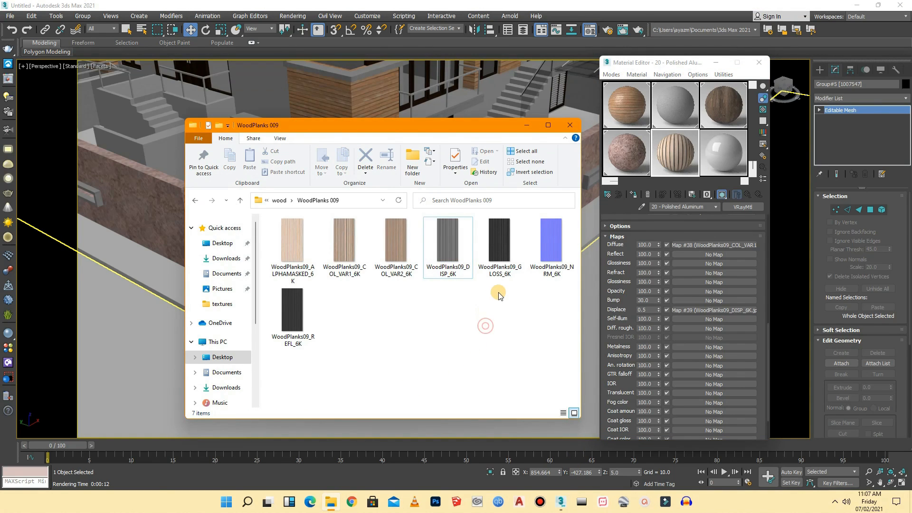
{"action": "left_click_drag", "start_coordinate": [500, 252], "coordinate": [694, 264]}
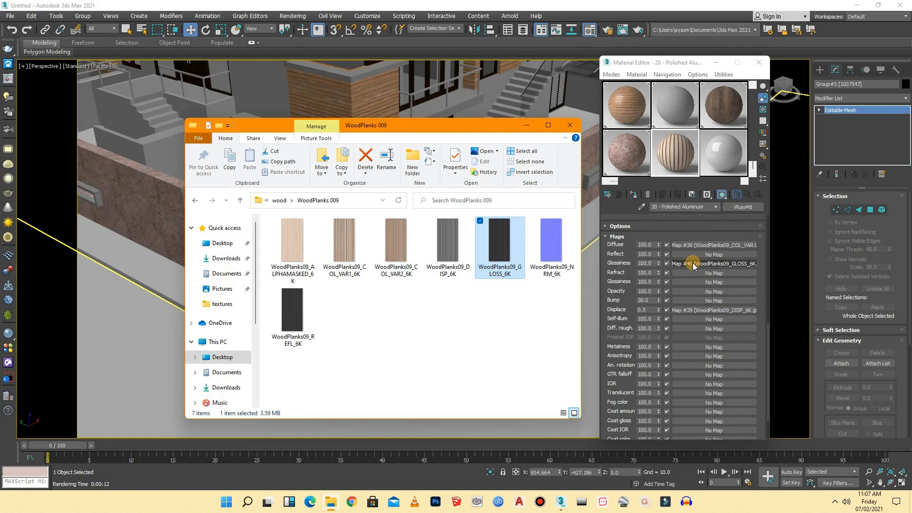
{"action": "left_click_drag", "start_coordinate": [557, 261], "coordinate": [703, 302]}
{"action": "left_click_drag", "start_coordinate": [293, 325], "coordinate": [697, 253]}
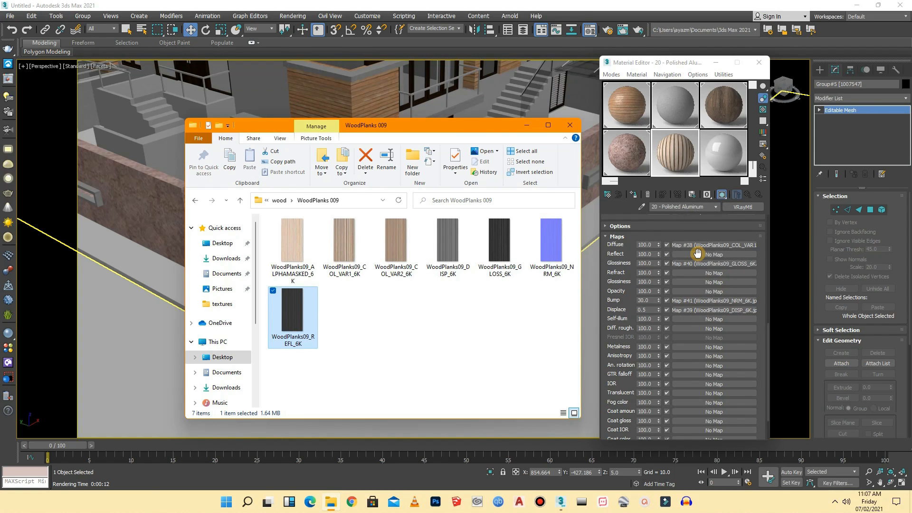
{"action": "left_click", "coordinate": [570, 125]}
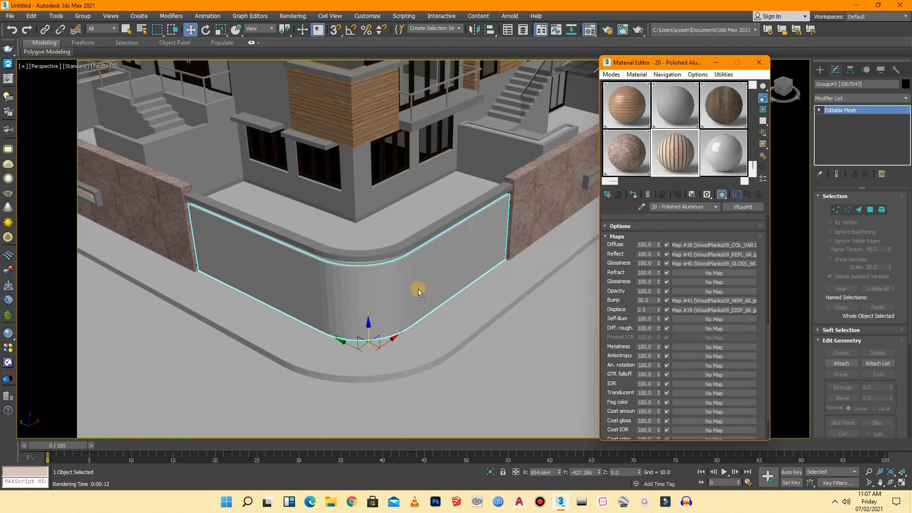
- Apply the WoodPlanks 009 material to the curved corner boundary wall and check it against the whole house
{"action": "scroll", "coordinate": [340, 320], "scroll_direction": "up", "scroll_amount": 5}
{"action": "scroll", "coordinate": [342, 320], "scroll_direction": "down", "scroll_amount": 6}
{"action": "left_click", "coordinate": [523, 391]}
{"action": "scroll", "coordinate": [368, 382], "scroll_direction": "down", "scroll_amount": 5}
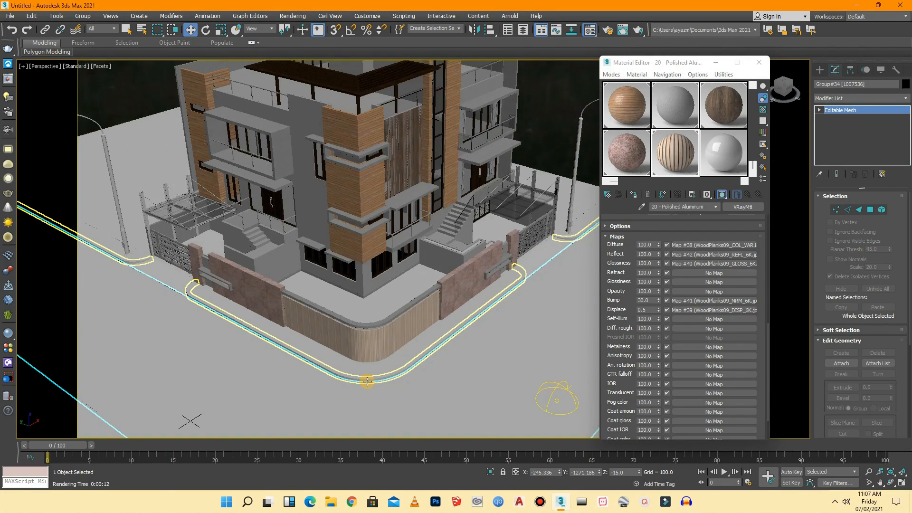
- Select the group of posts, braces and slats that forms the carport frame beside the entrance stairs
{"action": "scroll", "coordinate": [365, 379], "scroll_direction": "down", "scroll_amount": 3}
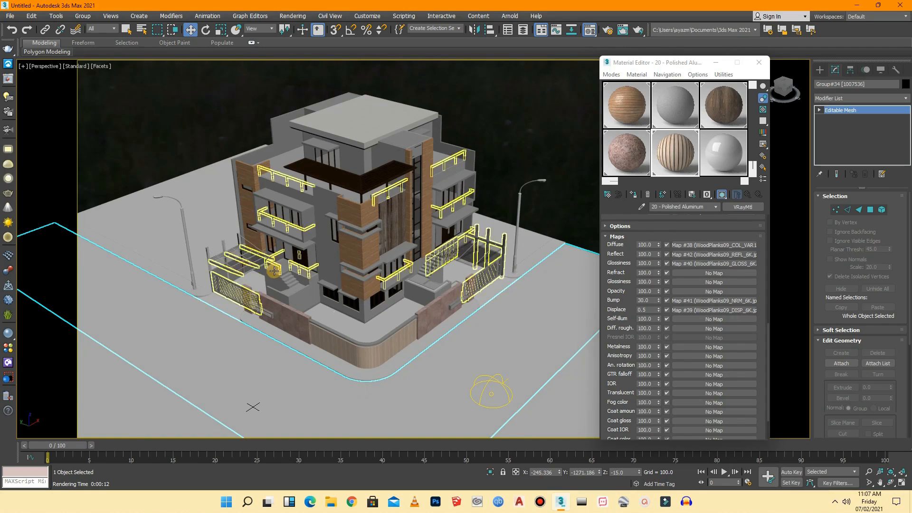
{"action": "scroll", "coordinate": [266, 267], "scroll_direction": "up", "scroll_amount": 10}
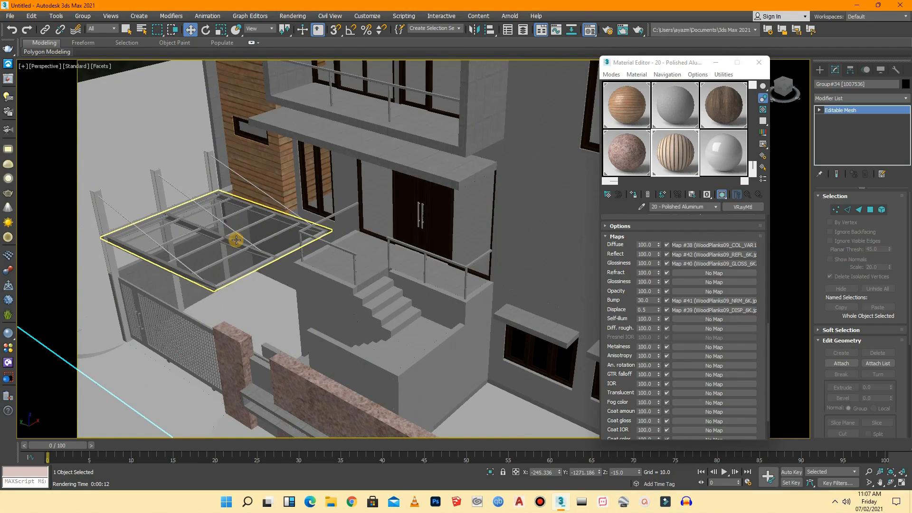
{"action": "scroll", "coordinate": [238, 251], "scroll_direction": "up", "scroll_amount": 5}
{"action": "scroll", "coordinate": [403, 273], "scroll_direction": "down", "scroll_amount": 3}
{"action": "scroll", "coordinate": [233, 223], "scroll_direction": "down", "scroll_amount": 3}
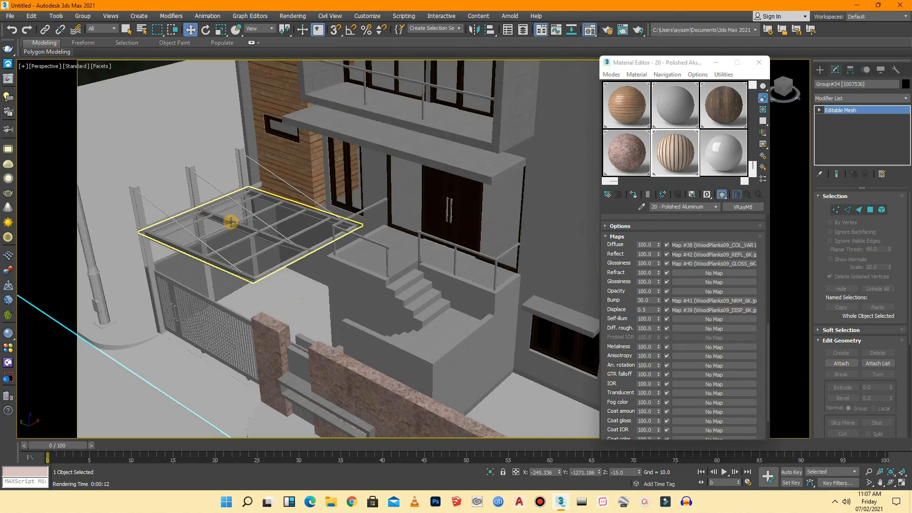
{"action": "scroll", "coordinate": [231, 221], "scroll_direction": "down", "scroll_amount": 3}
{"action": "scroll", "coordinate": [274, 234], "scroll_direction": "down", "scroll_amount": 2}
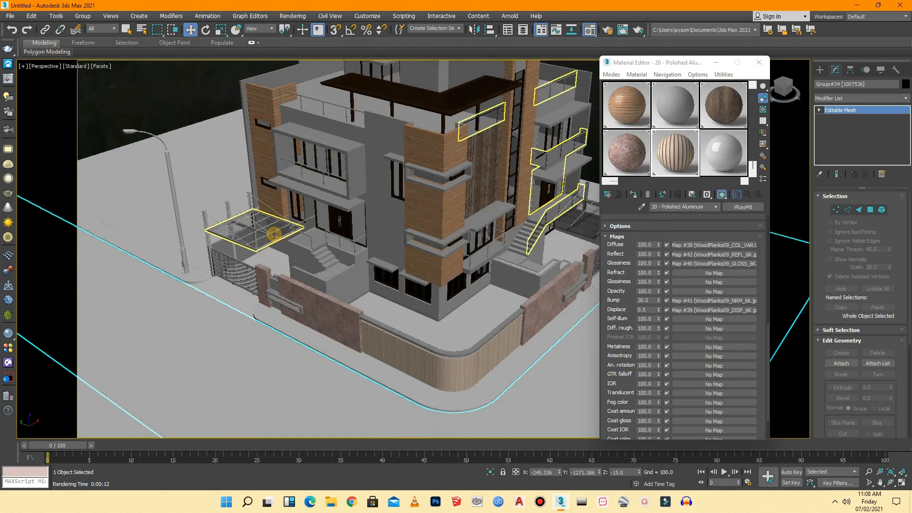
{"action": "scroll", "coordinate": [386, 290], "scroll_direction": "up", "scroll_amount": 3}
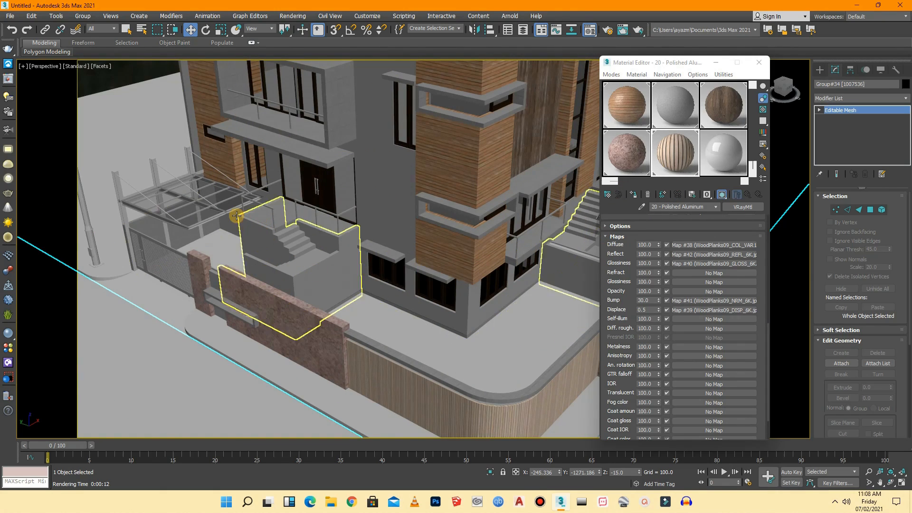
{"action": "left_click", "coordinate": [123, 203]}
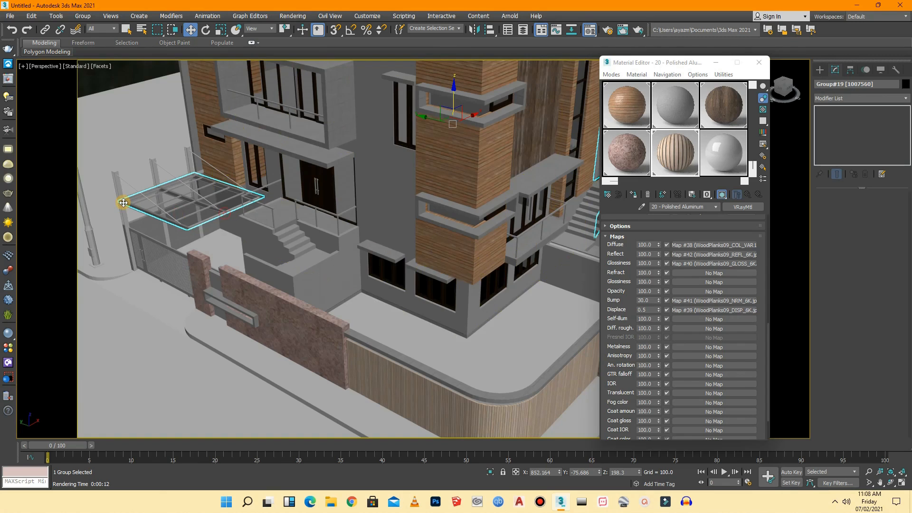
{"action": "scroll", "coordinate": [125, 202], "scroll_direction": "up", "scroll_amount": 3}
{"action": "scroll", "coordinate": [163, 220], "scroll_direction": "up", "scroll_amount": 3}
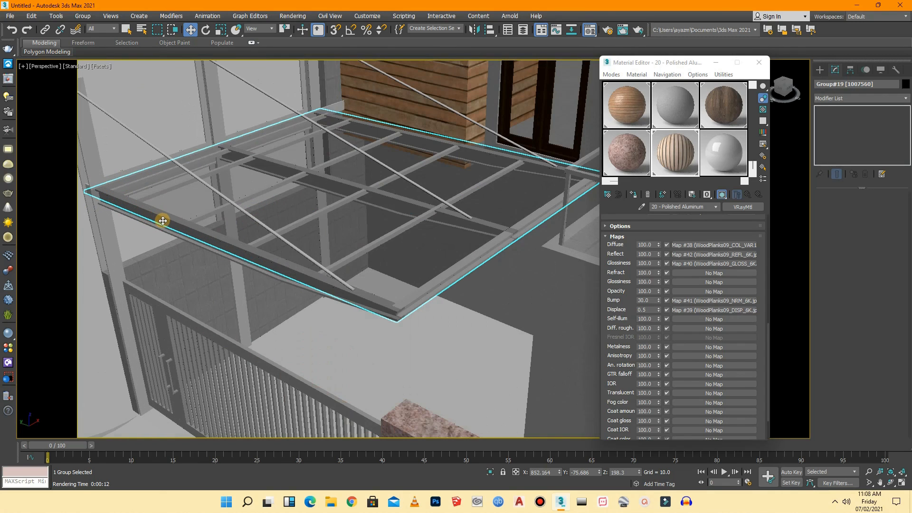
{"action": "left_click", "coordinate": [223, 196]}
{"action": "key", "text": "z"}
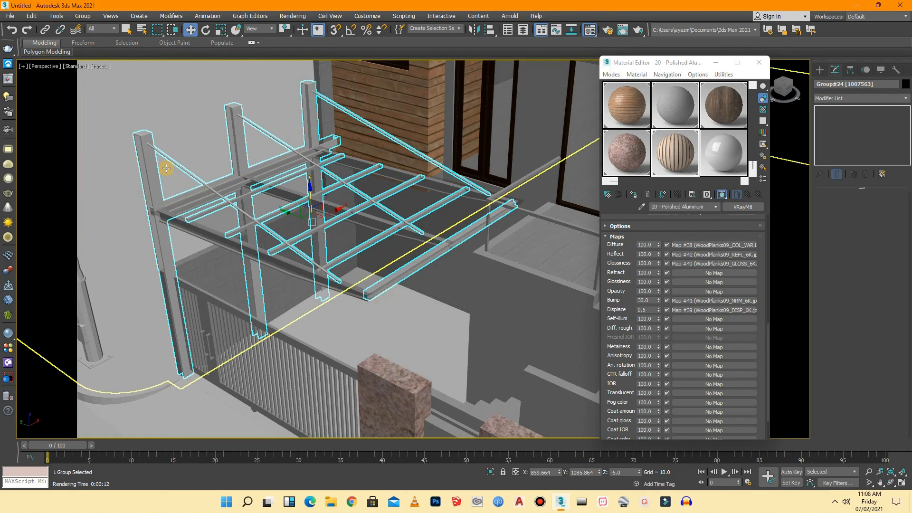
- Load Iron_Dirty_20cm from the Metal.mat library into the unused material slot and assign it to the selected carport frame
{"action": "left_click", "coordinate": [712, 157]}
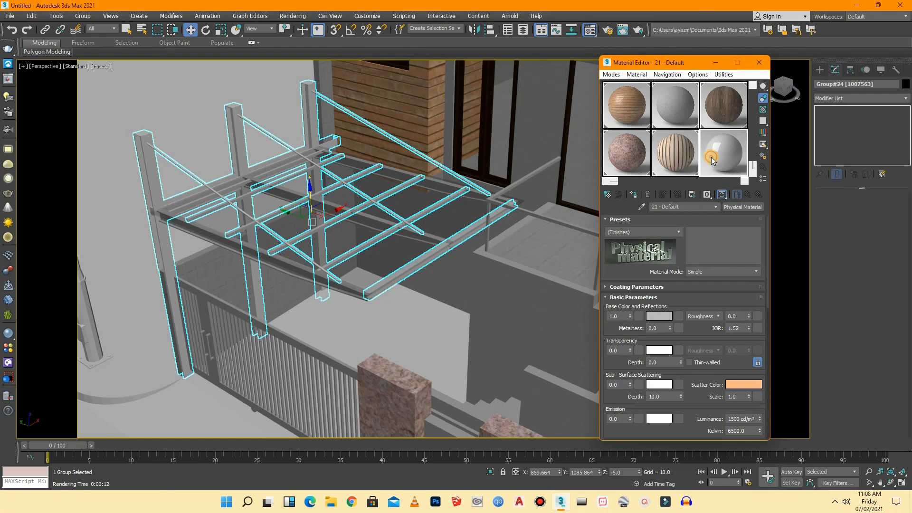
{"action": "left_click", "coordinate": [742, 208]}
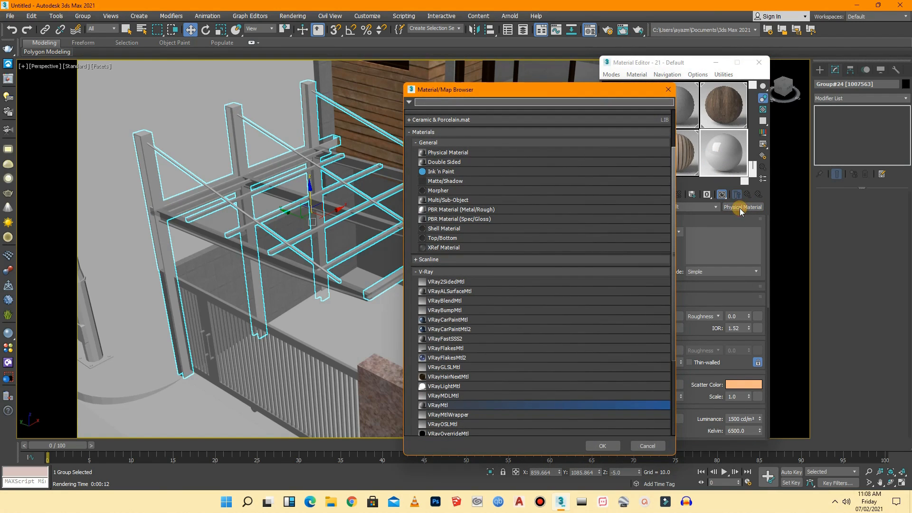
{"action": "left_click", "coordinate": [421, 133]}
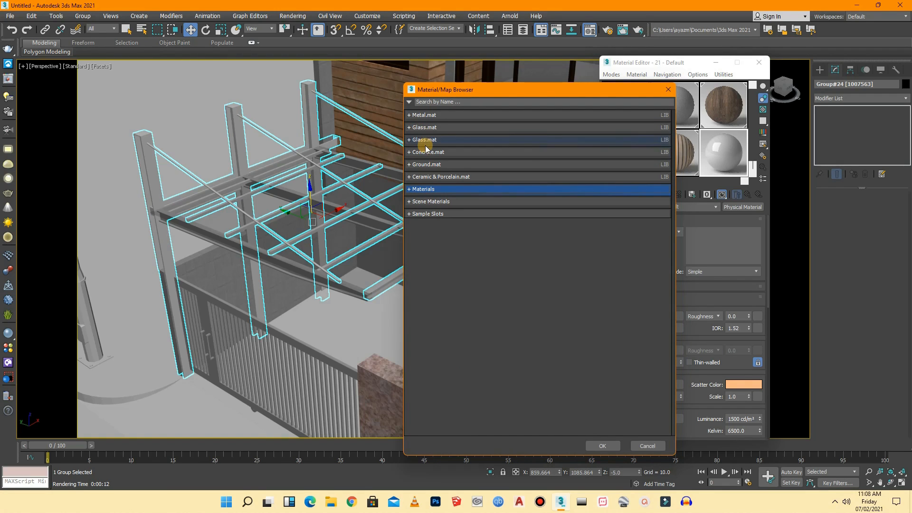
{"action": "left_click", "coordinate": [428, 190]}
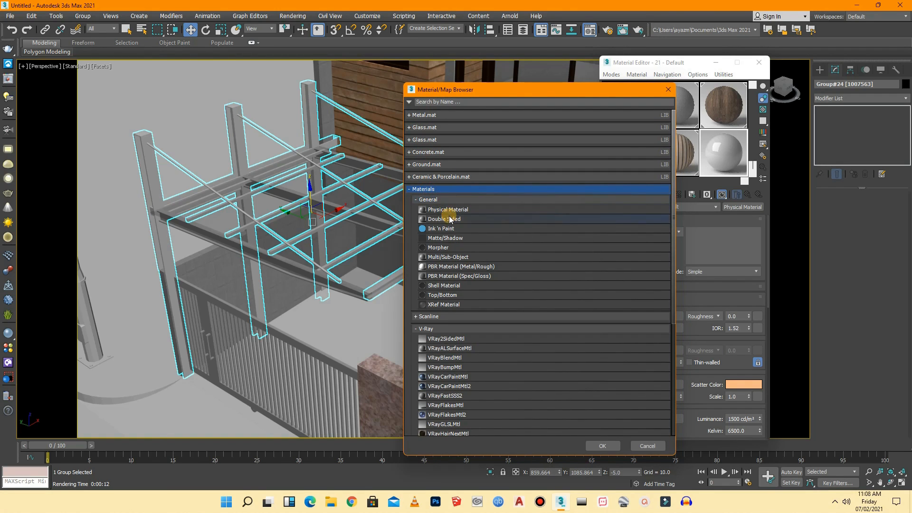
{"action": "scroll", "coordinate": [463, 247], "scroll_direction": "down", "scroll_amount": 3}
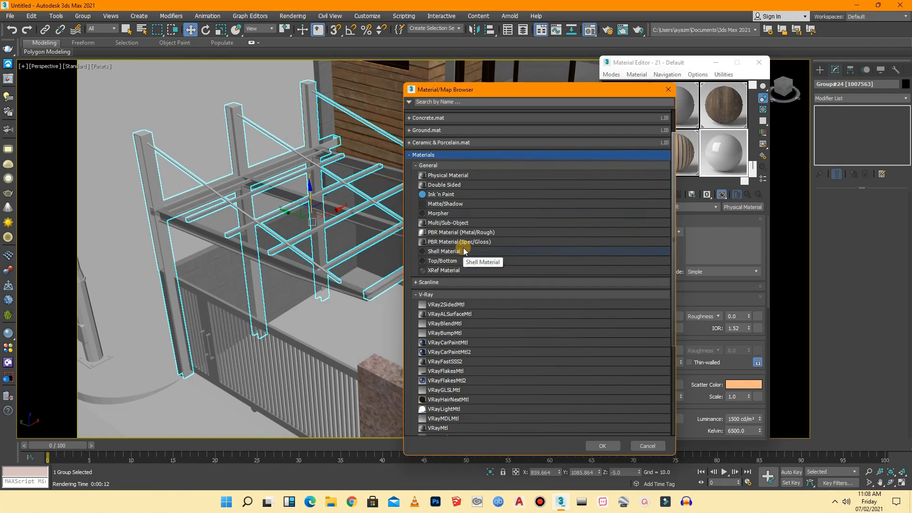
{"action": "scroll", "coordinate": [463, 248], "scroll_direction": "up", "scroll_amount": 3}
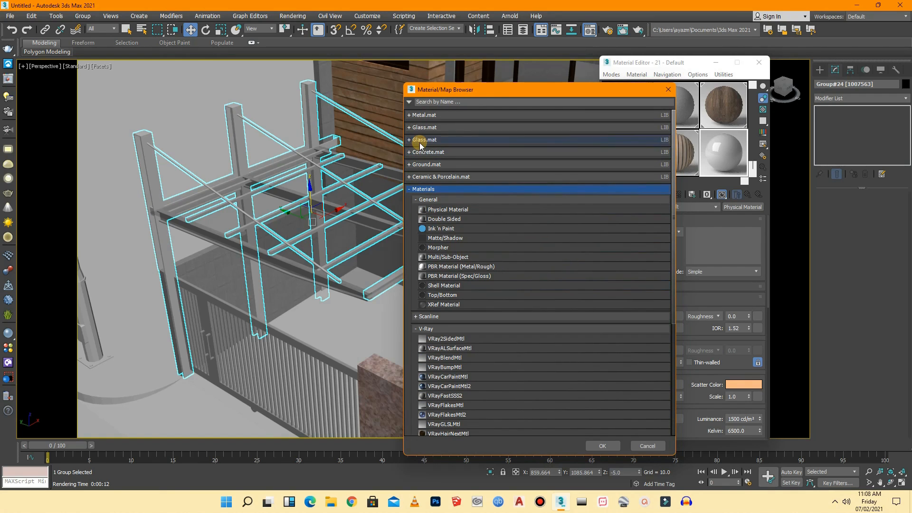
{"action": "left_click", "coordinate": [426, 116]}
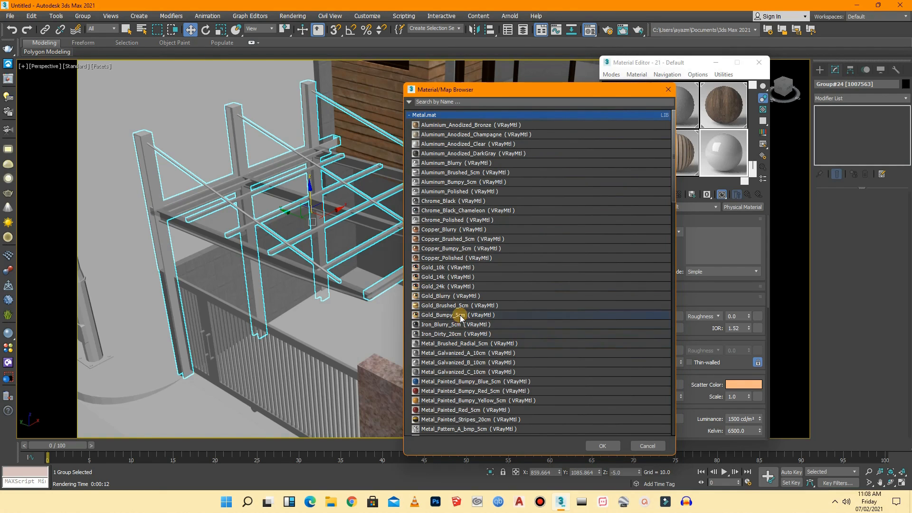
{"action": "double_click", "coordinate": [427, 334]}
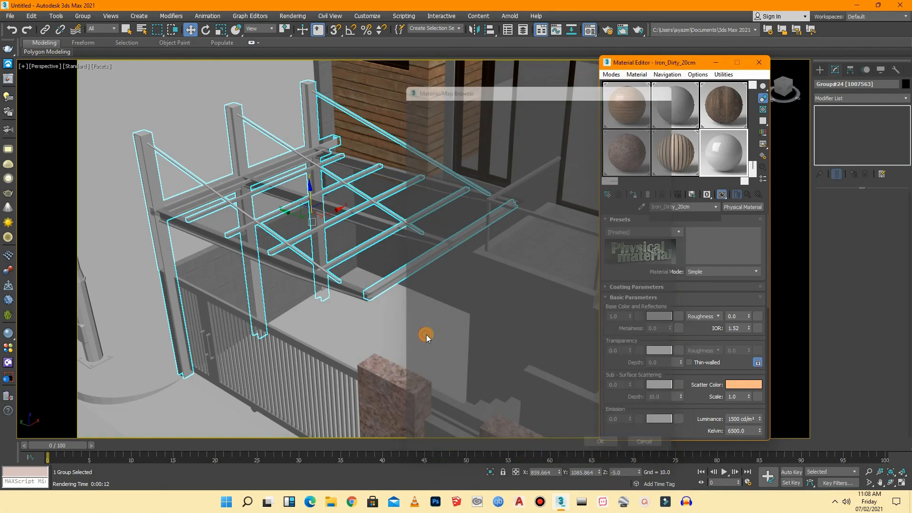
{"action": "left_click_drag", "start_coordinate": [726, 169], "coordinate": [157, 181]}
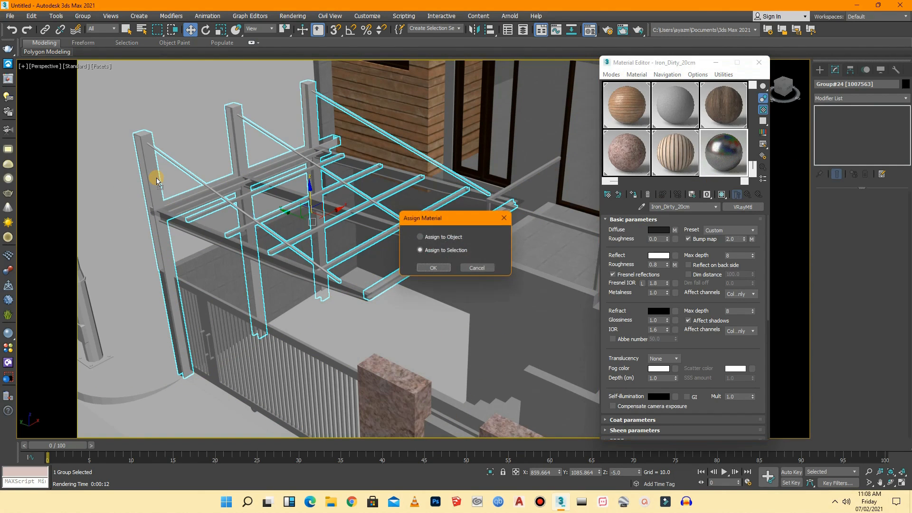
{"action": "left_click", "coordinate": [434, 267]}
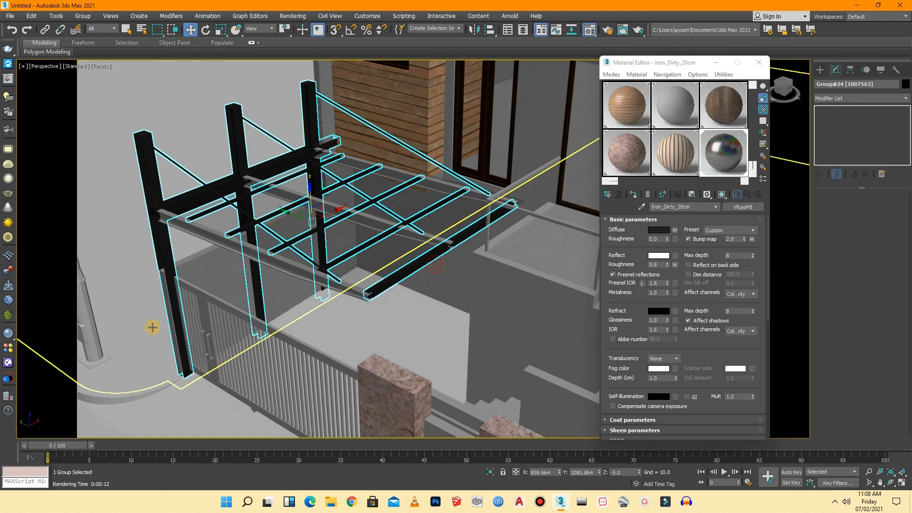
- Assign Iron_Dirty_20cm to the group containing the carport's I-beams, the gates and the balcony railings
{"action": "left_click", "coordinate": [162, 217]}
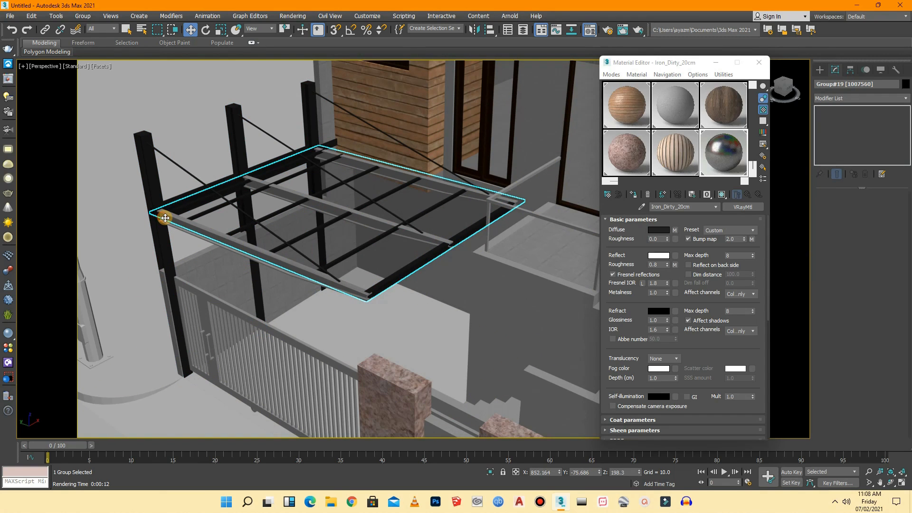
{"action": "scroll", "coordinate": [170, 215], "scroll_direction": "up", "scroll_amount": 4}
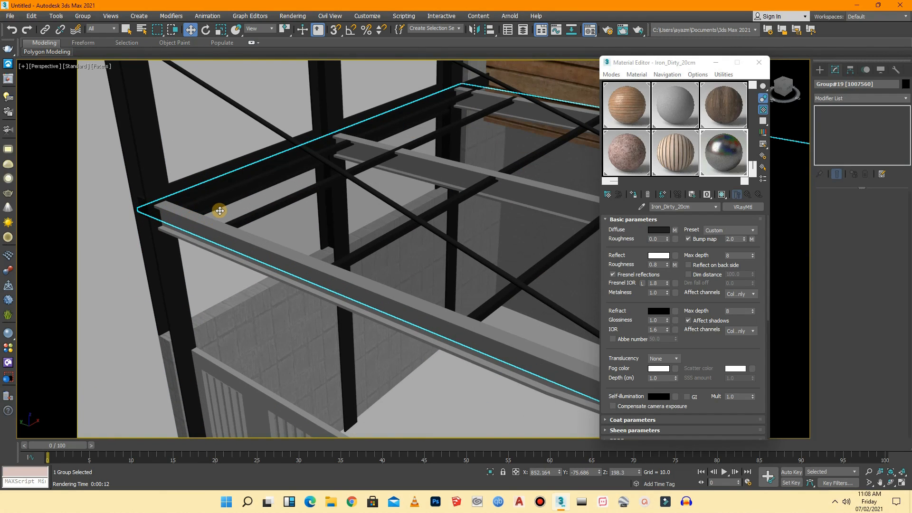
{"action": "left_click", "coordinate": [295, 310]}
{"action": "scroll", "coordinate": [155, 224], "scroll_direction": "down", "scroll_amount": 3}
{"action": "left_click", "coordinate": [161, 223]}
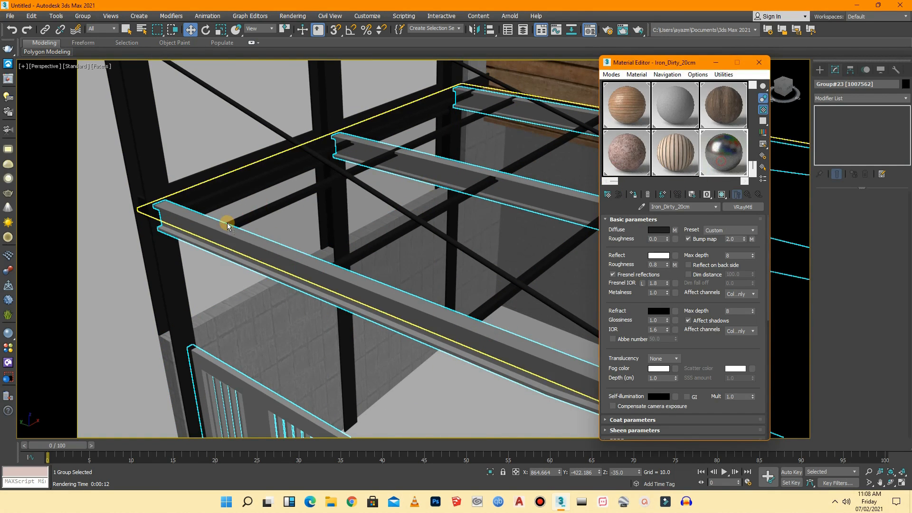
{"action": "left_click_drag", "start_coordinate": [168, 222], "coordinate": [166, 226]}
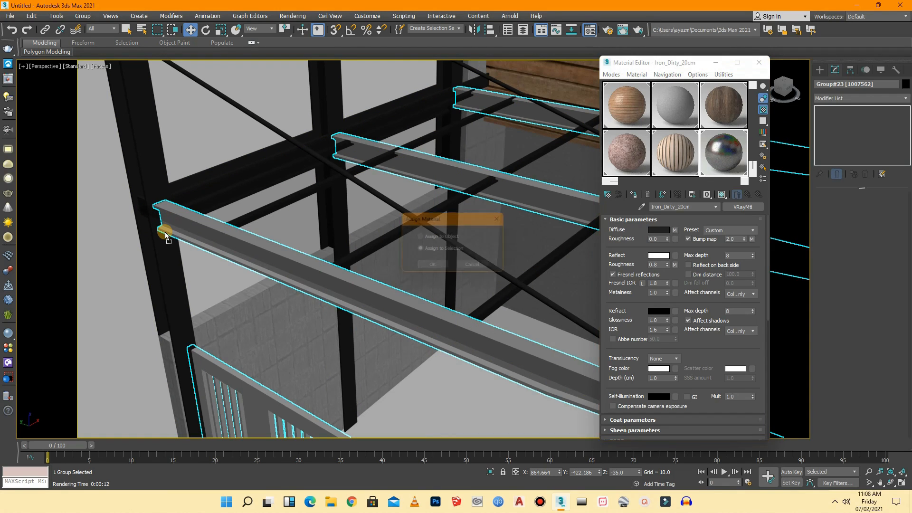
{"action": "left_click", "coordinate": [434, 268]}
- Select the street lamp beside the right-hand carport gate and ungroup it
{"action": "scroll", "coordinate": [178, 299], "scroll_direction": "down", "scroll_amount": 10}
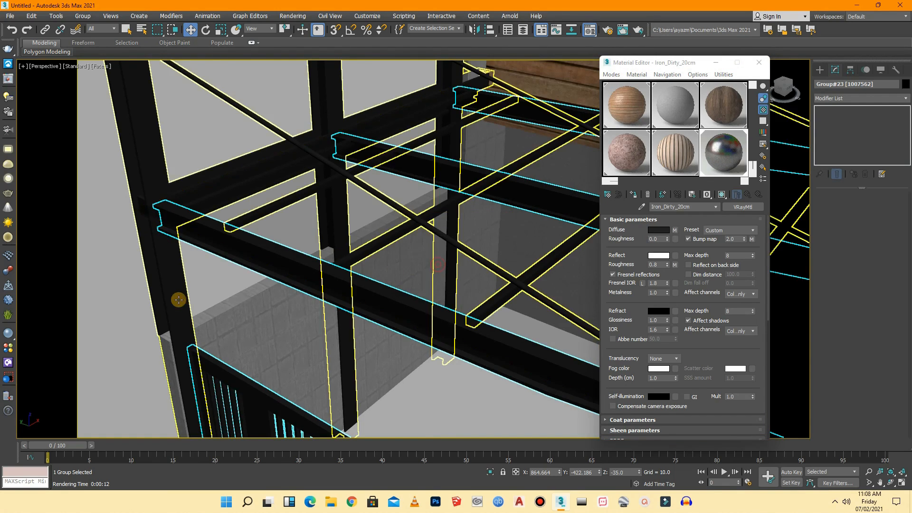
{"action": "scroll", "coordinate": [150, 263], "scroll_direction": "down", "scroll_amount": 5}
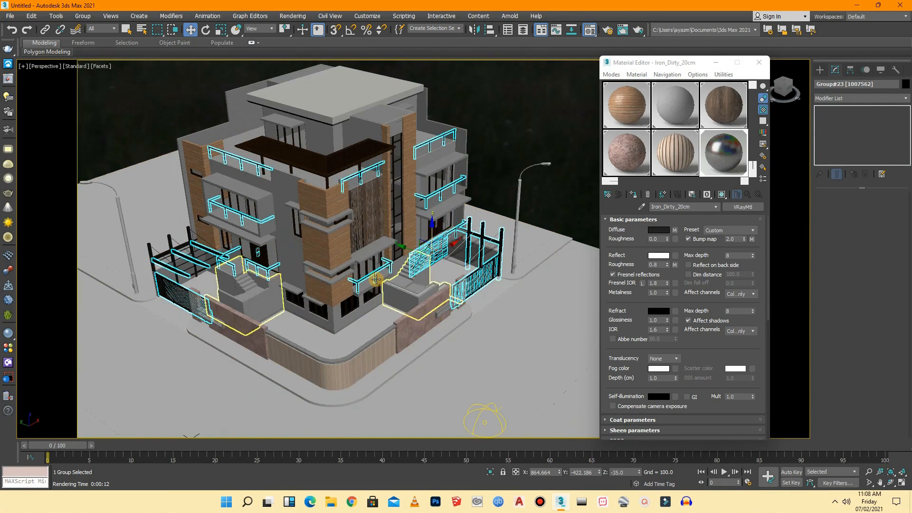
{"action": "left_click", "coordinate": [563, 197]}
{"action": "scroll", "coordinate": [563, 197], "scroll_direction": "up", "scroll_amount": 10}
{"action": "left_click", "coordinate": [470, 187]}
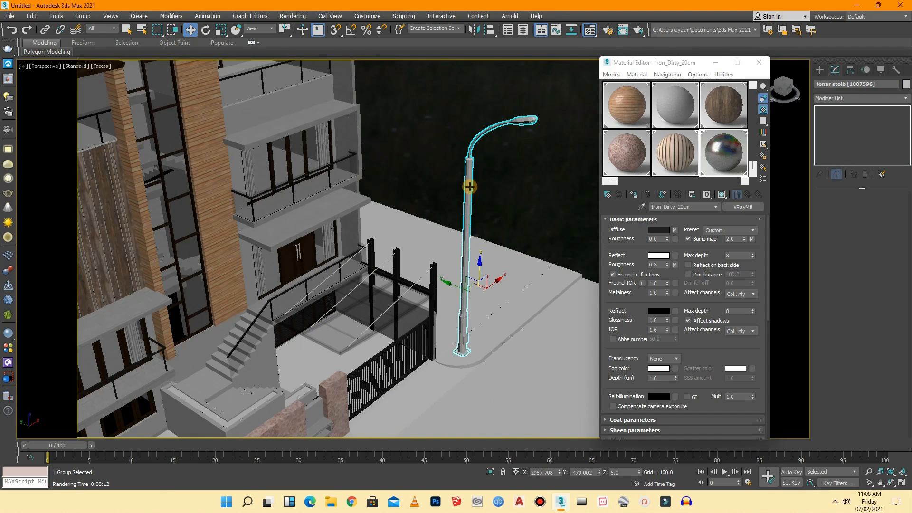
{"action": "left_click", "coordinate": [83, 16]}
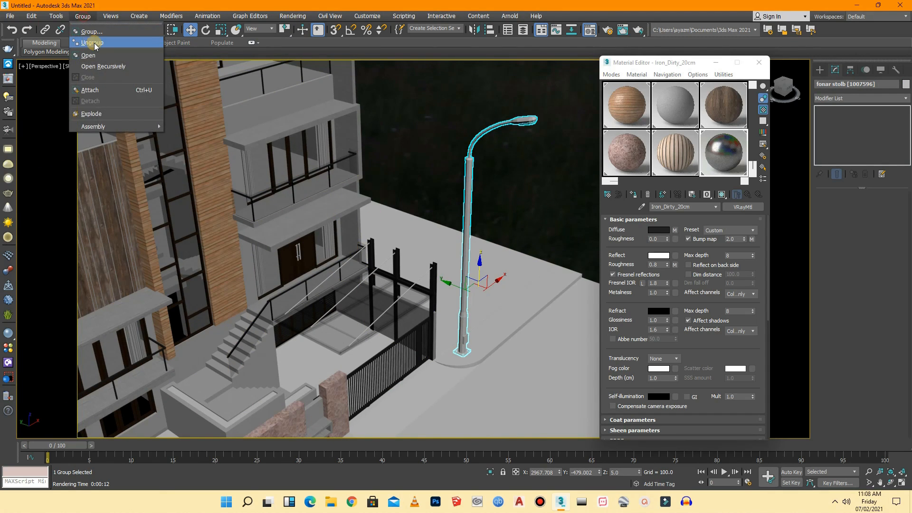
{"action": "left_click", "coordinate": [94, 43]}
- Assign Iron_Dirty_20cm to the pole mesh of the ungrouped street lamp
{"action": "left_click", "coordinate": [520, 163]}
{"action": "left_click_drag", "start_coordinate": [783, 88], "coordinate": [772, 75]}
{"action": "scroll", "coordinate": [476, 195], "scroll_direction": "up", "scroll_amount": 5}
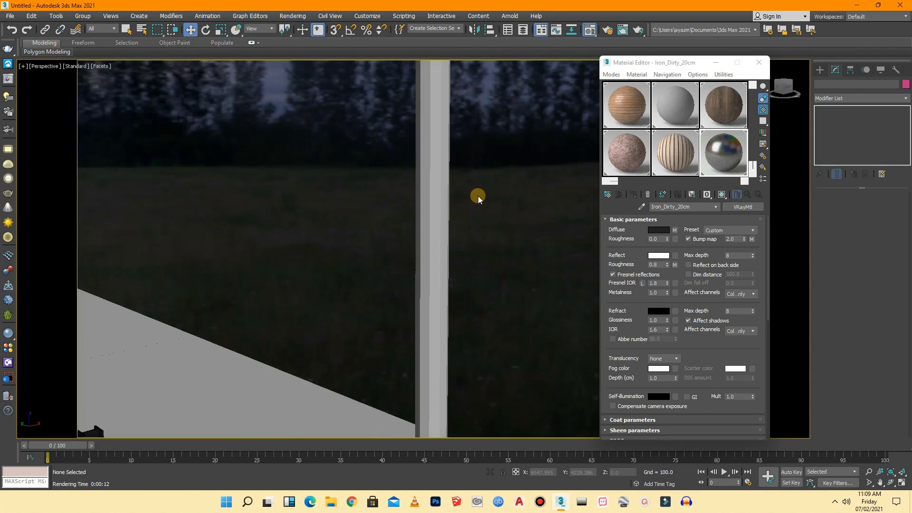
{"action": "scroll", "coordinate": [416, 238], "scroll_direction": "down", "scroll_amount": 4}
{"action": "left_click", "coordinate": [417, 246]}
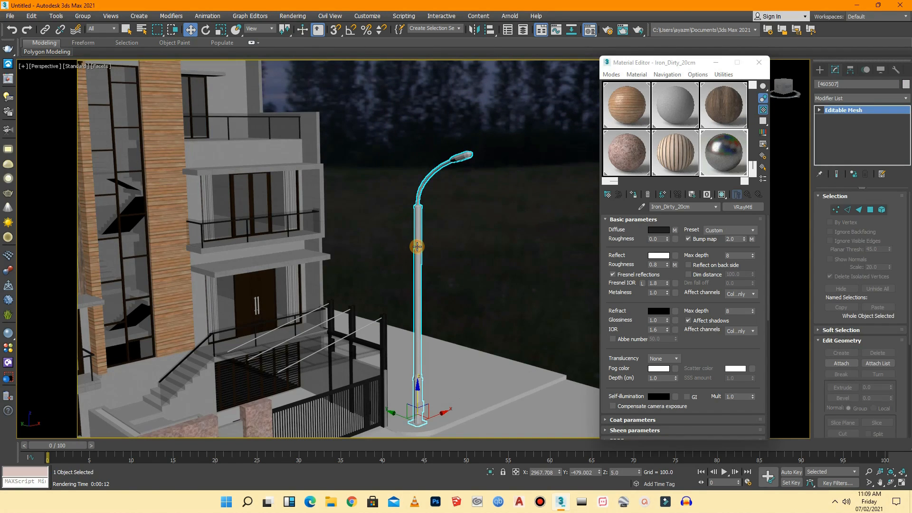
{"action": "left_click_drag", "start_coordinate": [709, 170], "coordinate": [420, 260]}
{"action": "left_click", "coordinate": [475, 255]}
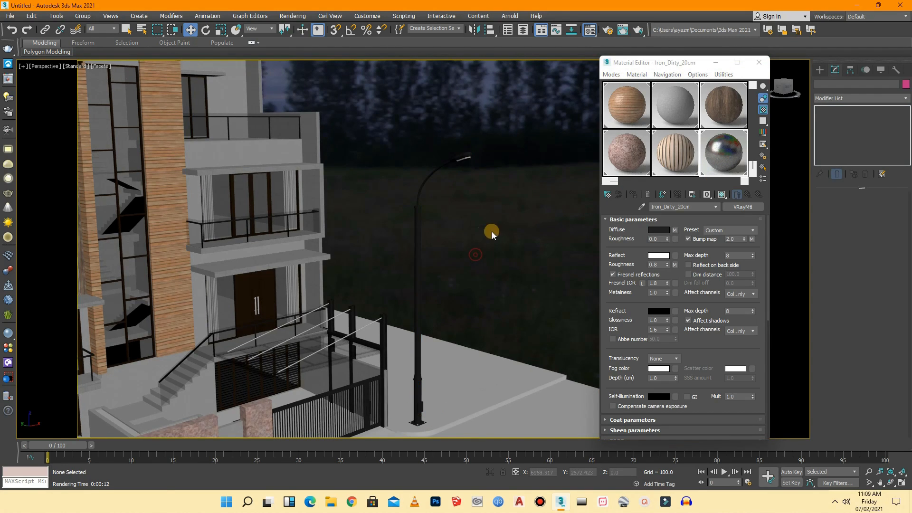
{"action": "scroll", "coordinate": [529, 251], "scroll_direction": "down", "scroll_amount": 5}
{"action": "scroll", "coordinate": [527, 253], "scroll_direction": "down", "scroll_amount": 3}
{"action": "scroll", "coordinate": [267, 259], "scroll_direction": "up", "scroll_amount": 8}
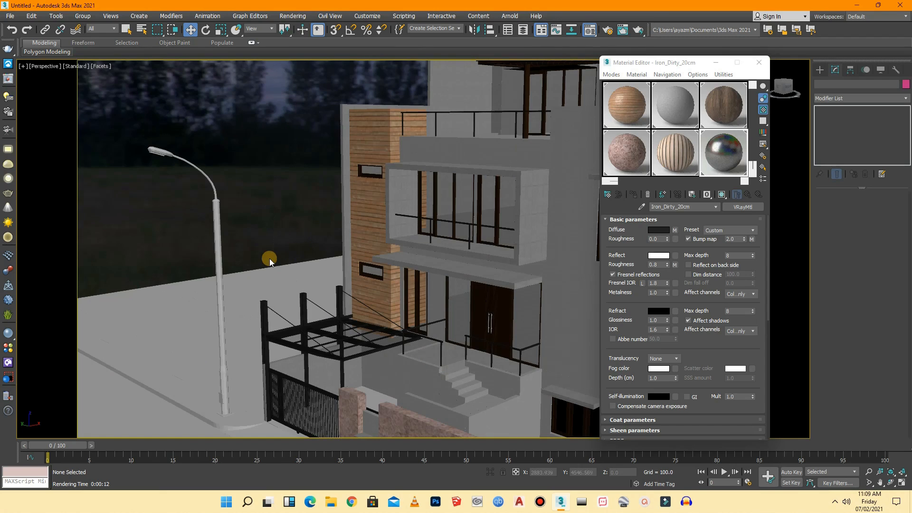
{"action": "left_click", "coordinate": [220, 266]}
{"action": "left_click_drag", "start_coordinate": [719, 154], "coordinate": [221, 248]}
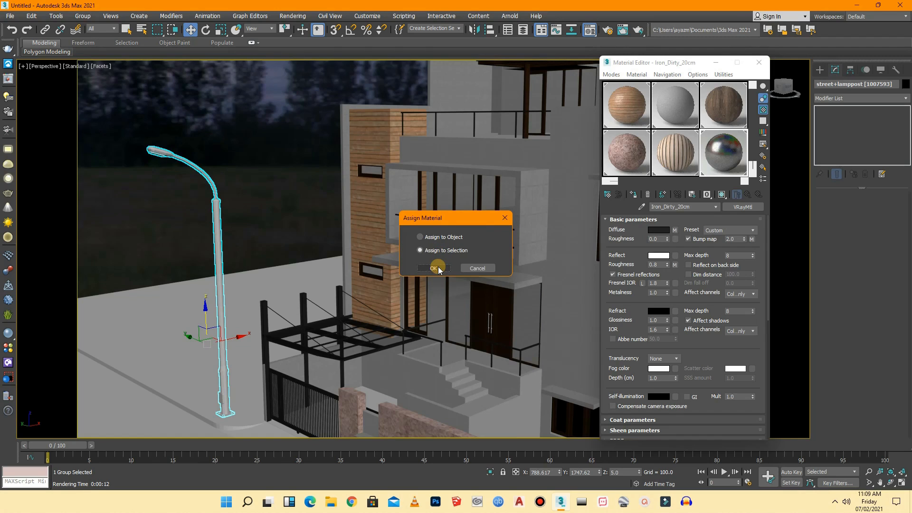
{"action": "left_click", "coordinate": [468, 268]}
{"action": "left_click", "coordinate": [249, 208]}
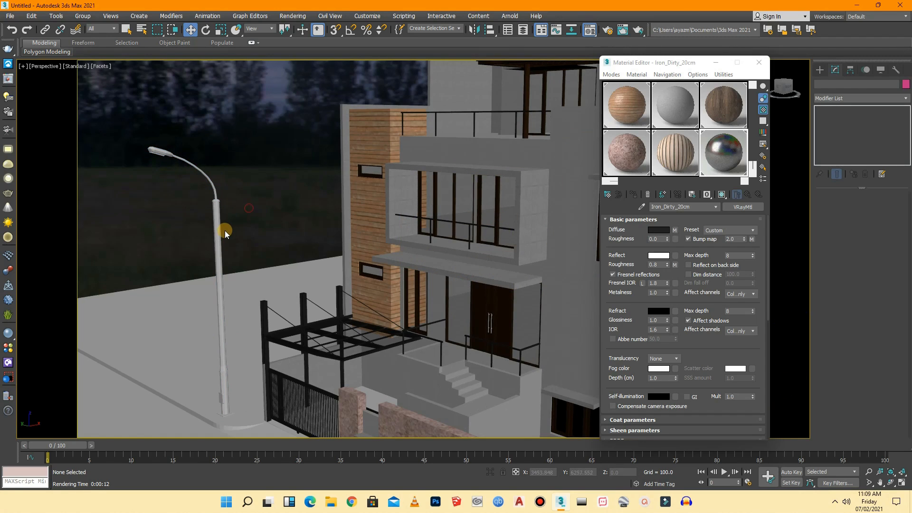
- Ungroup the second street lamp, on the opposite side of the house, and assign Iron_Dirty_20cm to its pole
{"action": "left_click", "coordinate": [221, 236]}
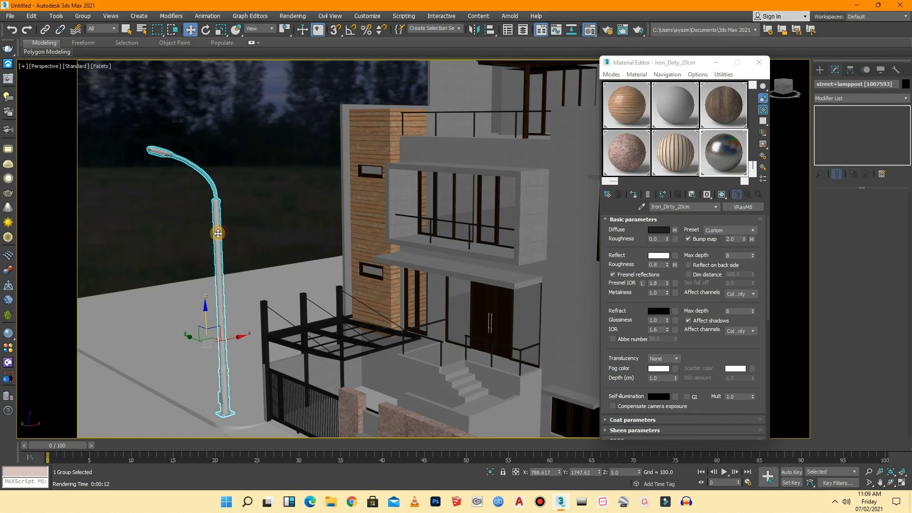
{"action": "left_click", "coordinate": [74, 18]}
{"action": "left_click", "coordinate": [92, 42]}
{"action": "left_click", "coordinate": [204, 142]}
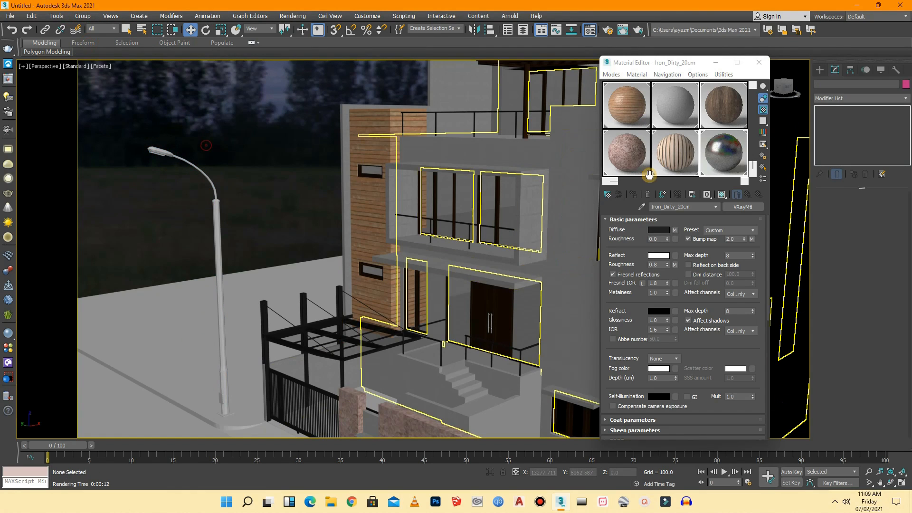
{"action": "left_click_drag", "start_coordinate": [720, 166], "coordinate": [221, 240]}
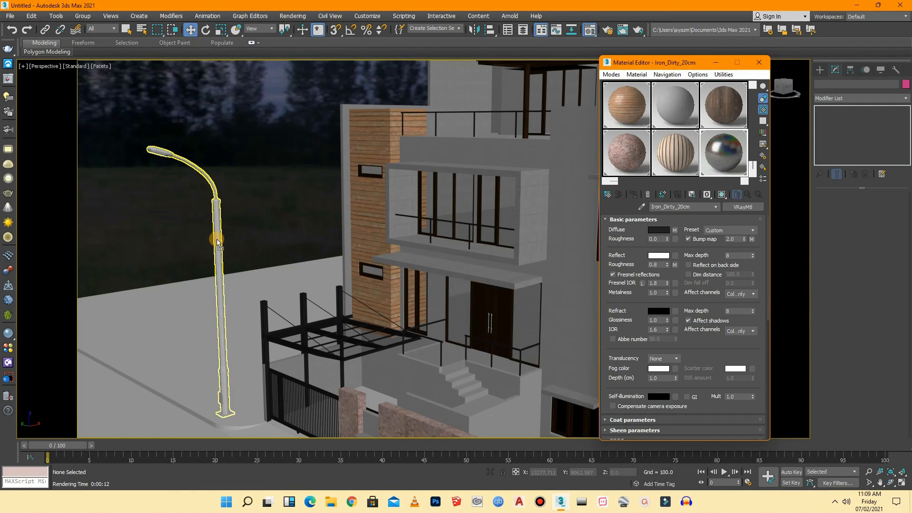
{"action": "left_click", "coordinate": [280, 218]}
{"action": "scroll", "coordinate": [272, 208], "scroll_direction": "down", "scroll_amount": 5}
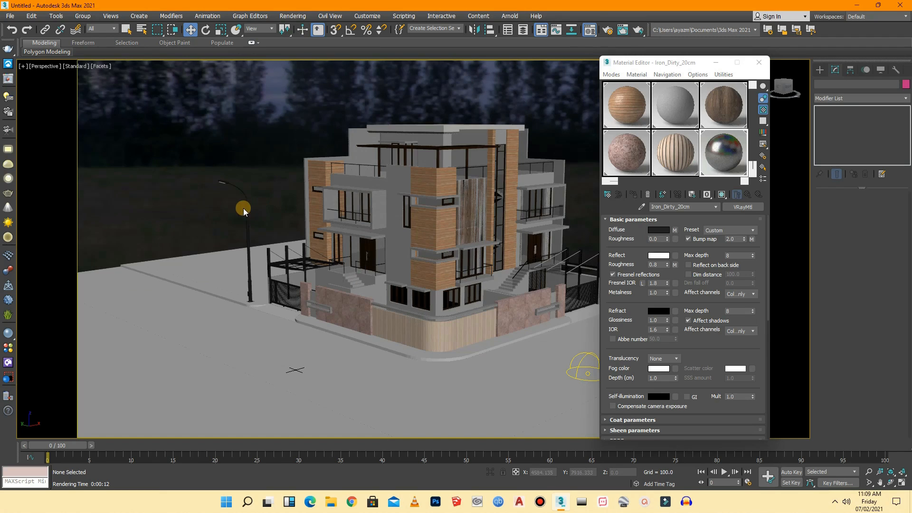
- Change the unused 04 - Default material slot to a VRayLightMtl for the street lamp's light strip
{"action": "left_click", "coordinate": [763, 108]}
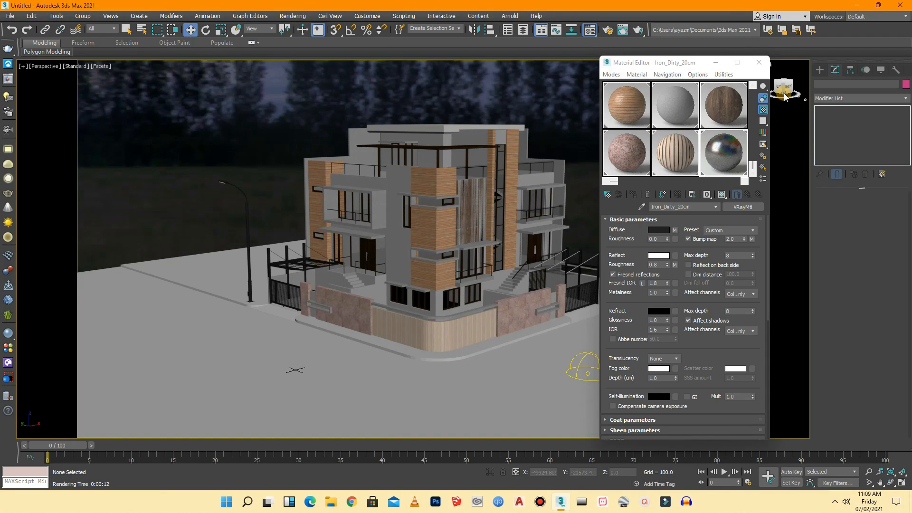
{"action": "left_click_drag", "start_coordinate": [785, 88], "coordinate": [789, 78]}
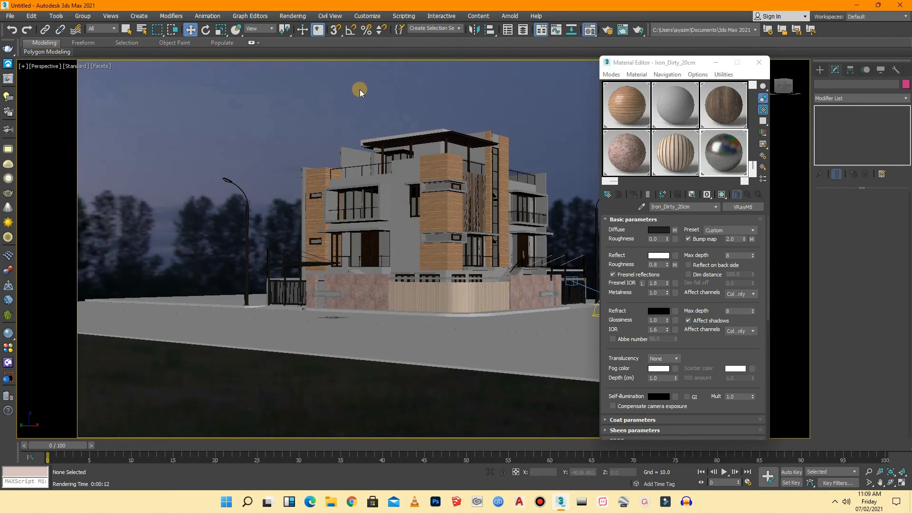
{"action": "scroll", "coordinate": [218, 183], "scroll_direction": "up", "scroll_amount": 3}
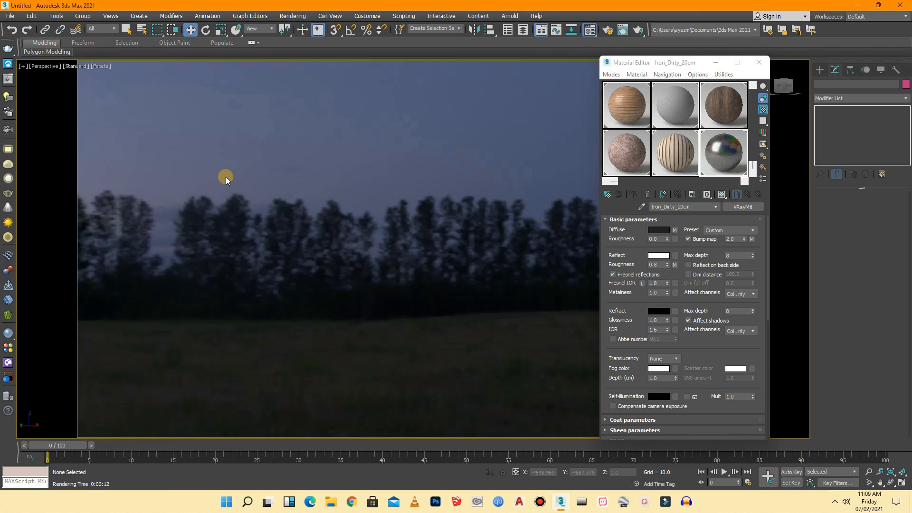
{"action": "scroll", "coordinate": [226, 176], "scroll_direction": "down", "scroll_amount": 2}
{"action": "scroll", "coordinate": [235, 165], "scroll_direction": "up", "scroll_amount": 5}
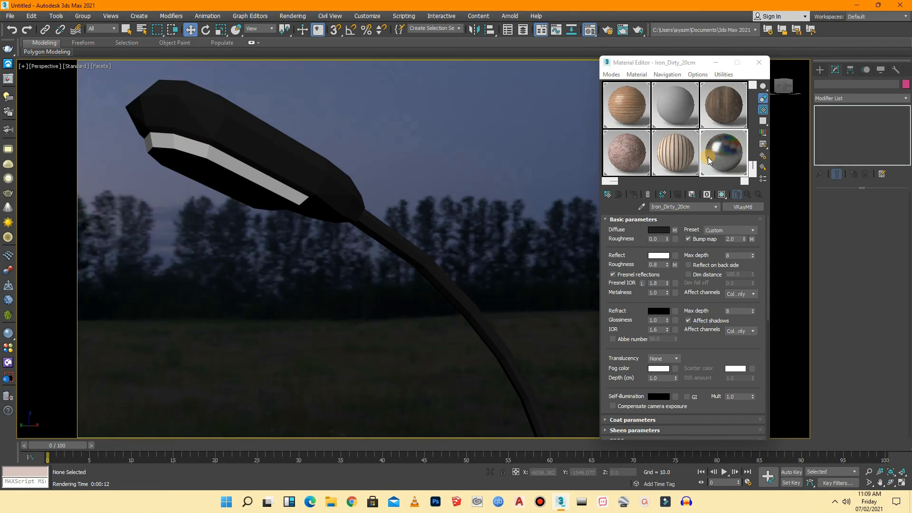
{"action": "left_click", "coordinate": [752, 169]}
{"action": "left_click_drag", "start_coordinate": [617, 183], "coordinate": [752, 95]}
{"action": "left_click", "coordinate": [632, 110]}
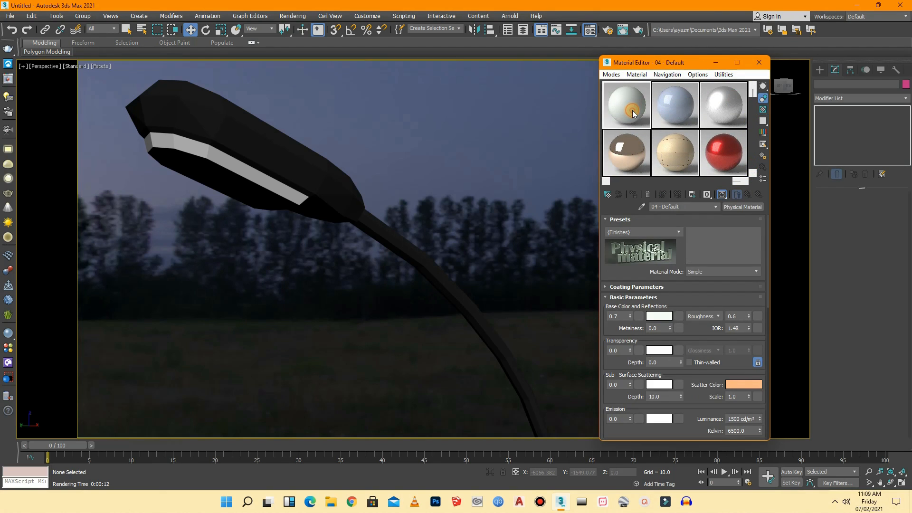
{"action": "left_click", "coordinate": [740, 207]}
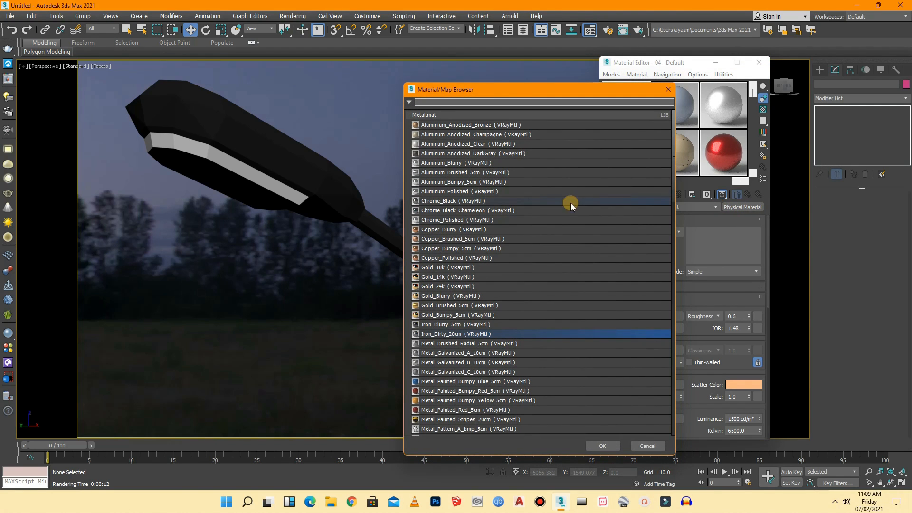
{"action": "left_click", "coordinate": [424, 115]}
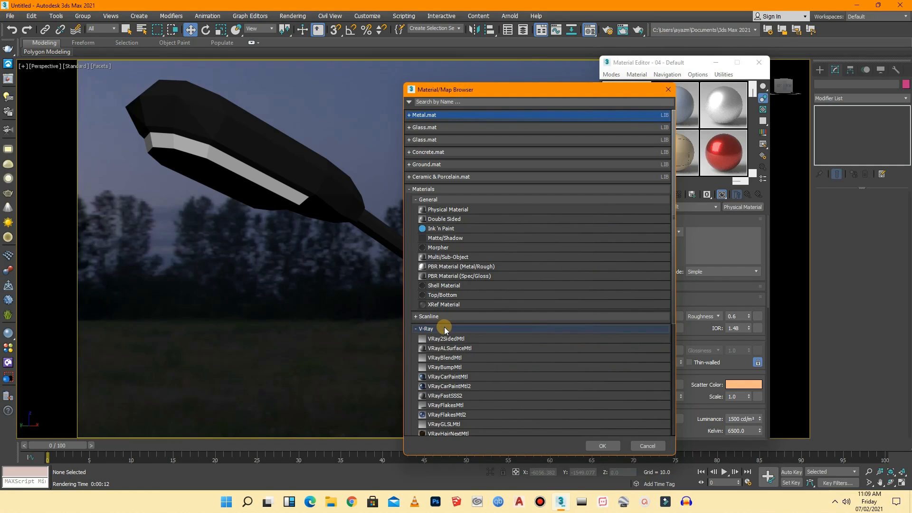
{"action": "scroll", "coordinate": [466, 354], "scroll_direction": "down", "scroll_amount": 3}
{"action": "double_click", "coordinate": [447, 409]}
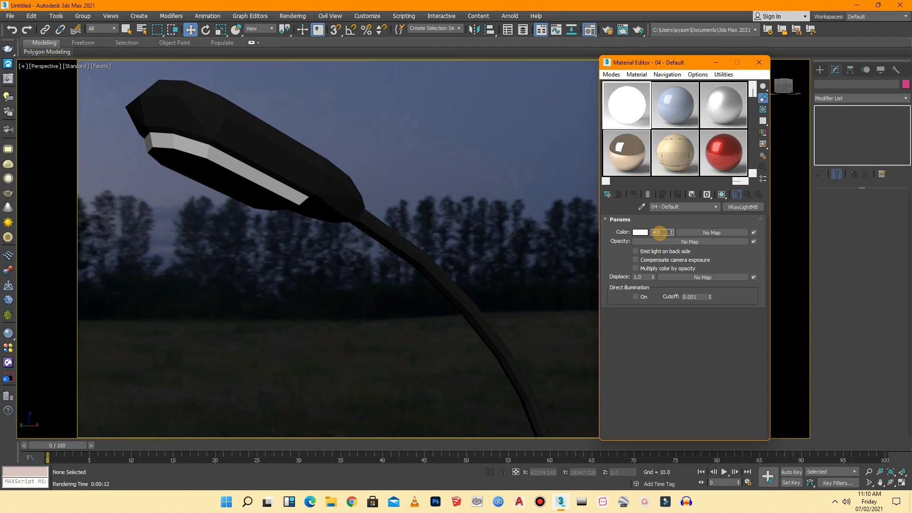
- Set the light material's intensity to 400 and its color to a light orange, about RGB 244, 158, 100
{"action": "key", "text": "Return"}
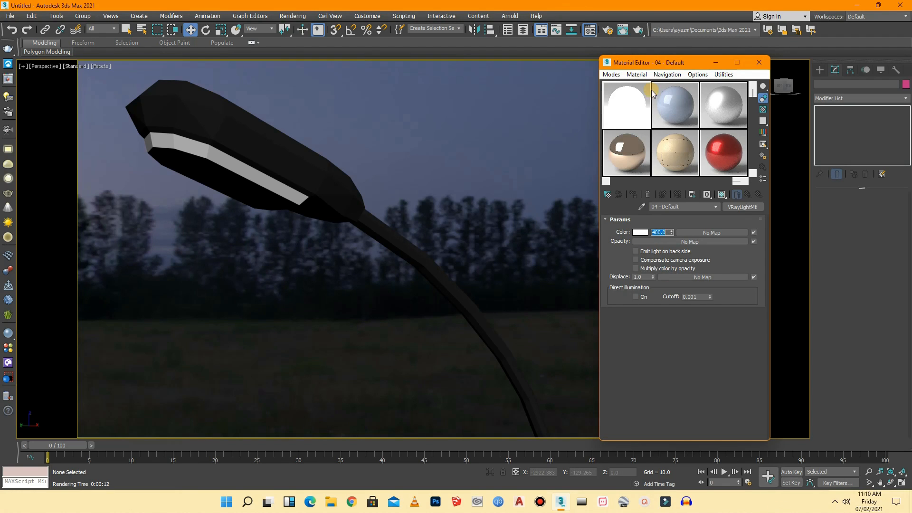
{"action": "left_click", "coordinate": [640, 232]}
{"action": "left_click", "coordinate": [452, 72]}
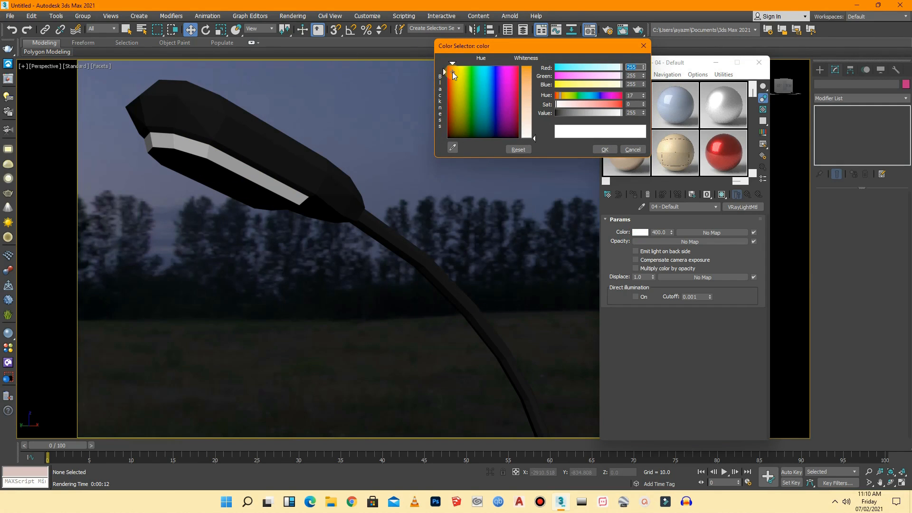
{"action": "left_click", "coordinate": [529, 104]}
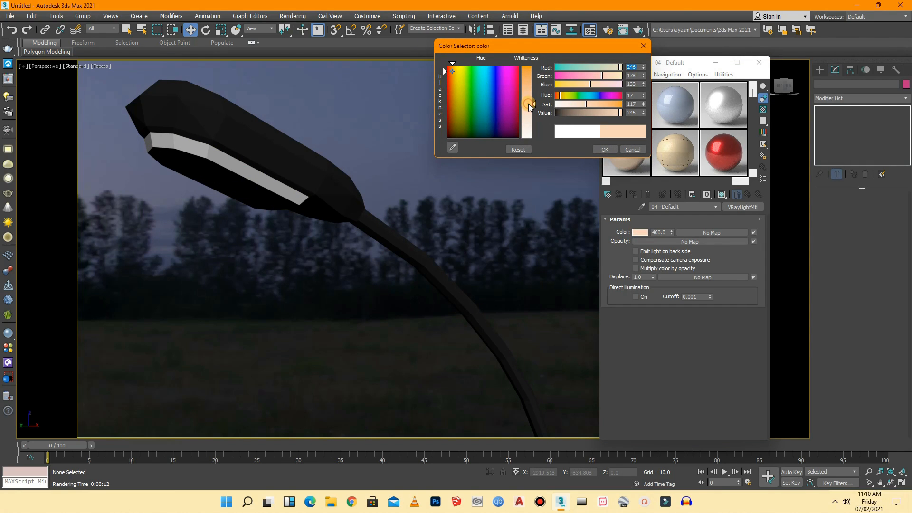
{"action": "left_click_drag", "start_coordinate": [528, 103], "coordinate": [528, 95]}
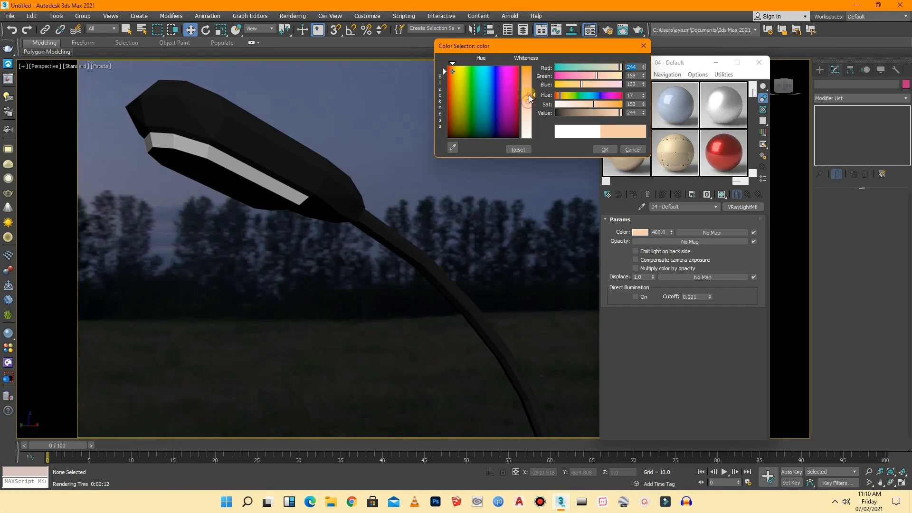
{"action": "left_click", "coordinate": [604, 149]}
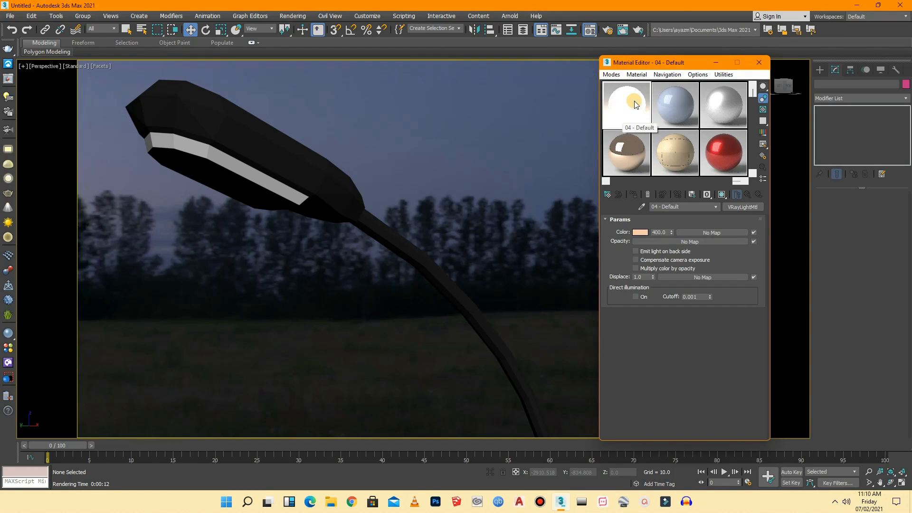
- Assign the 04 - Default light material to the light strips under both street lamp heads
{"action": "left_click_drag", "start_coordinate": [631, 103], "coordinate": [247, 183]}
{"action": "scroll", "coordinate": [177, 204], "scroll_direction": "down", "scroll_amount": 10}
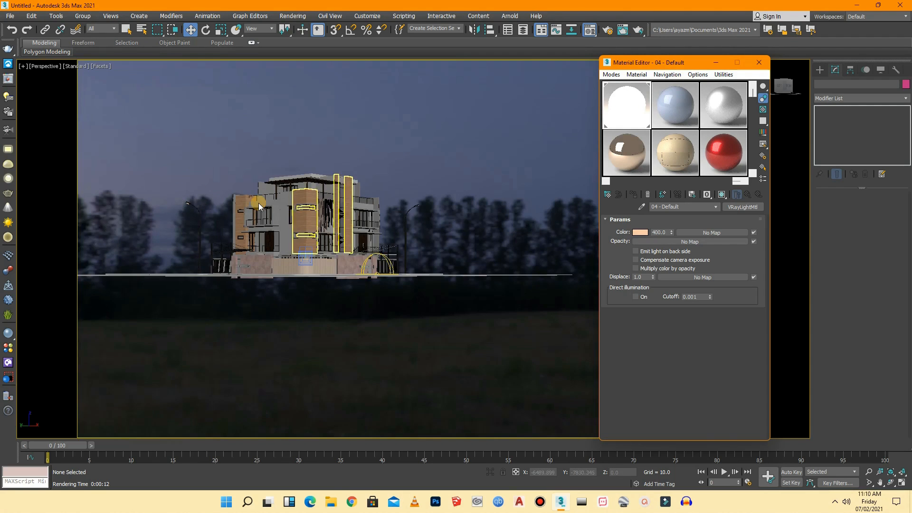
{"action": "scroll", "coordinate": [423, 208], "scroll_direction": "up", "scroll_amount": 12}
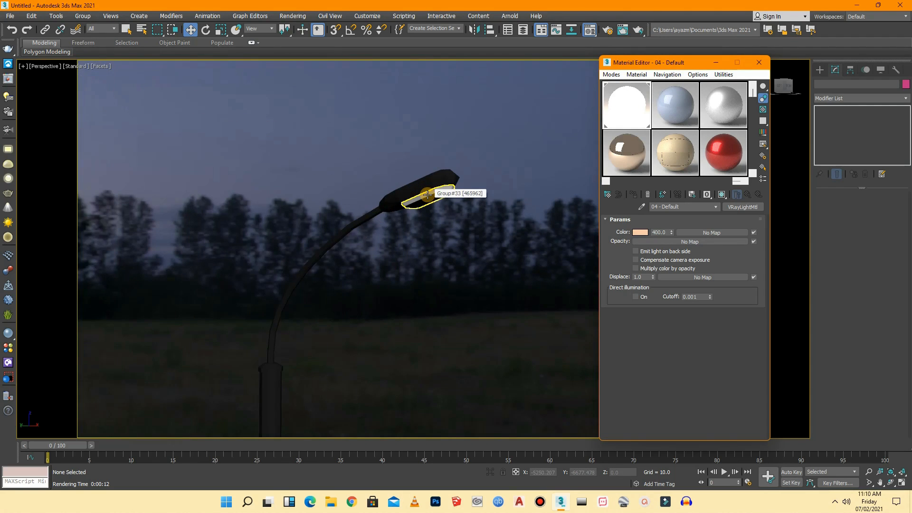
{"action": "scroll", "coordinate": [427, 194], "scroll_direction": "up", "scroll_amount": 2}
{"action": "left_click_drag", "start_coordinate": [642, 113], "coordinate": [440, 192]}
{"action": "scroll", "coordinate": [508, 184], "scroll_direction": "down", "scroll_amount": 8}
{"action": "scroll", "coordinate": [508, 184], "scroll_direction": "down", "scroll_amount": 8}
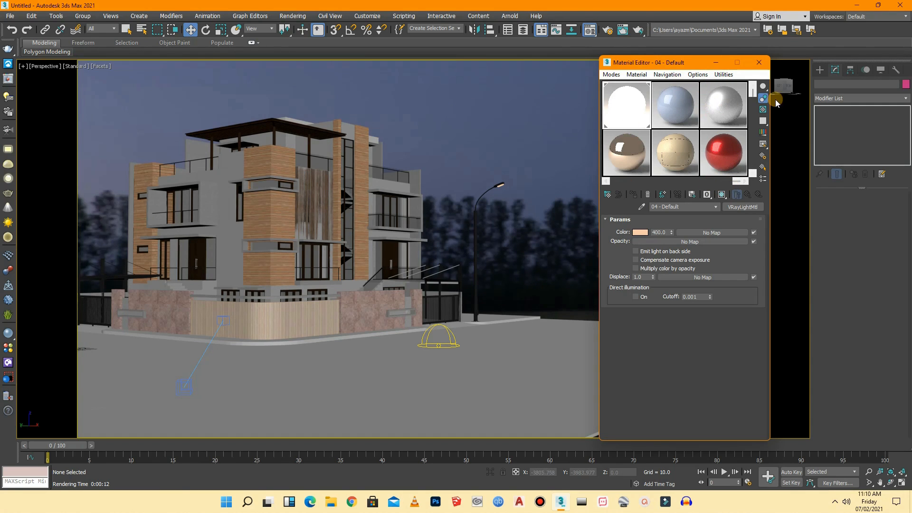
- Select the lawn ground mesh around the house and change the unused 05 - Default material slot to a VRayMtl
{"action": "left_click_drag", "start_coordinate": [787, 89], "coordinate": [782, 102]}
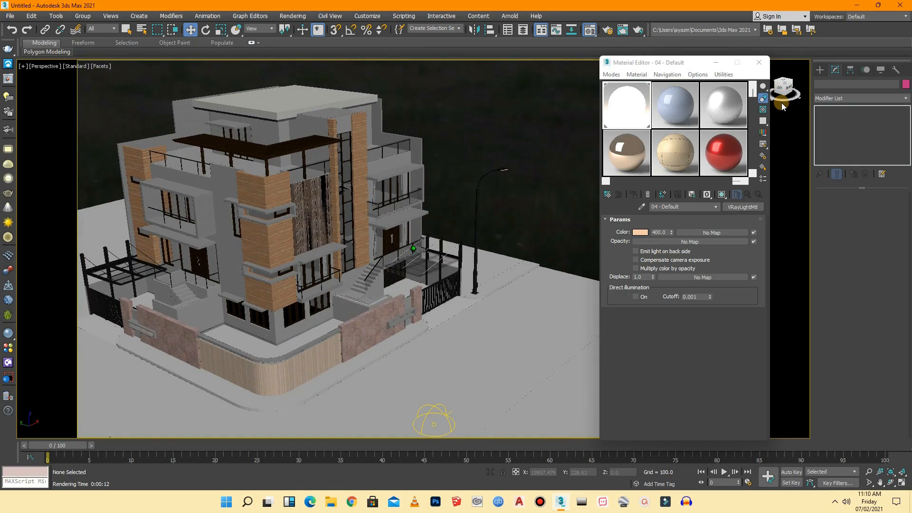
{"action": "scroll", "coordinate": [296, 402], "scroll_direction": "up", "scroll_amount": 4}
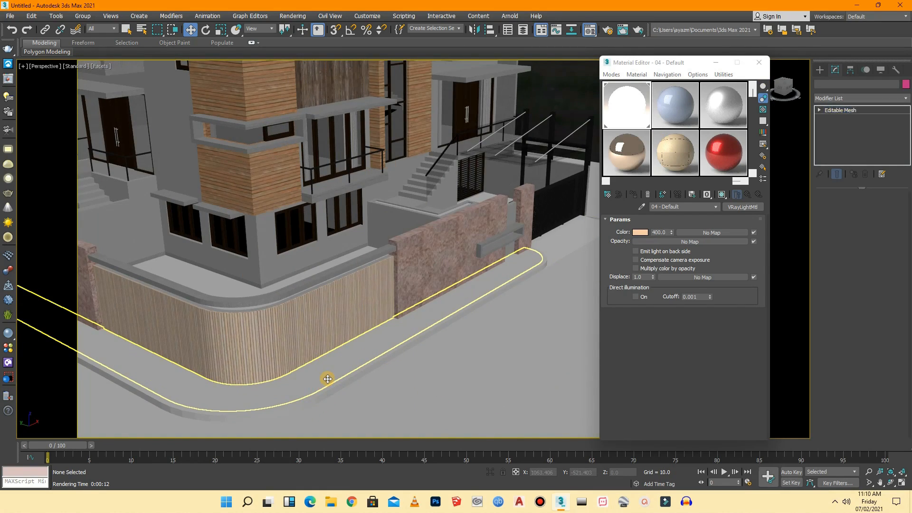
{"action": "left_click", "coordinate": [330, 379]}
{"action": "scroll", "coordinate": [408, 351], "scroll_direction": "down", "scroll_amount": 5}
{"action": "left_click", "coordinate": [163, 223]}
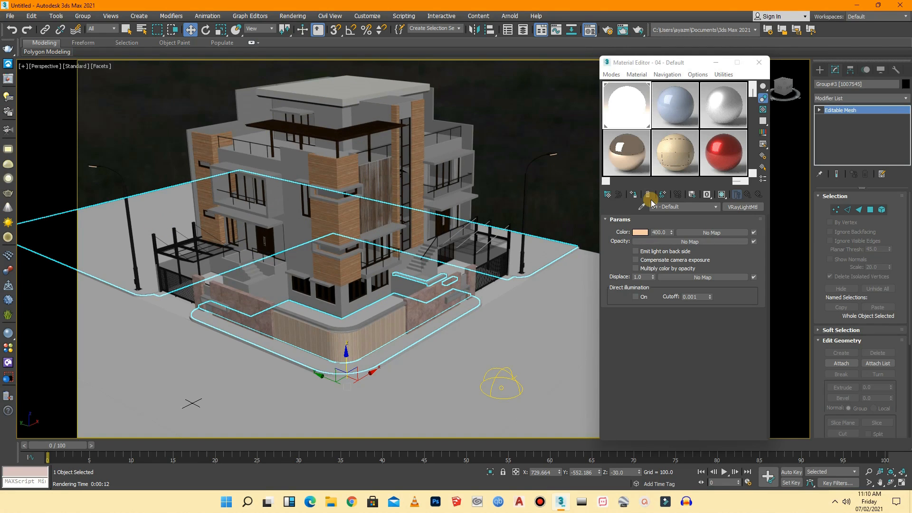
{"action": "left_click", "coordinate": [683, 105]}
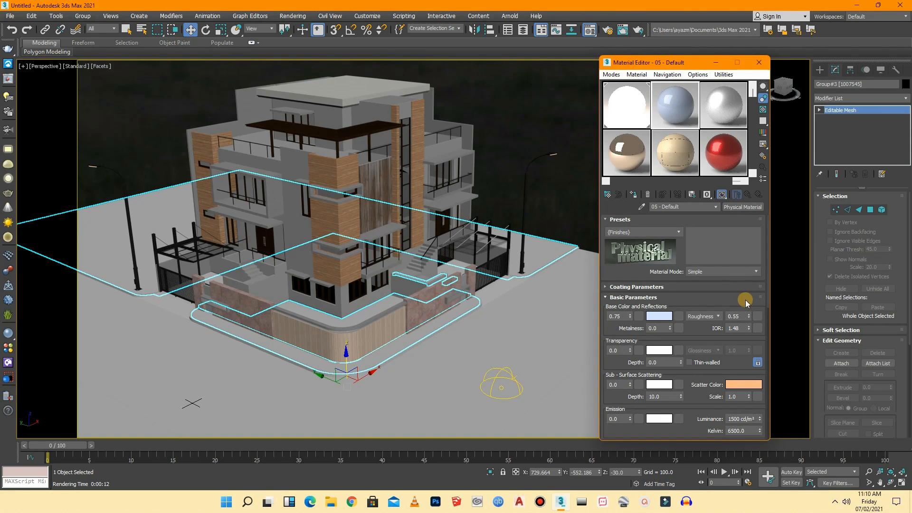
{"action": "left_click", "coordinate": [735, 209]}
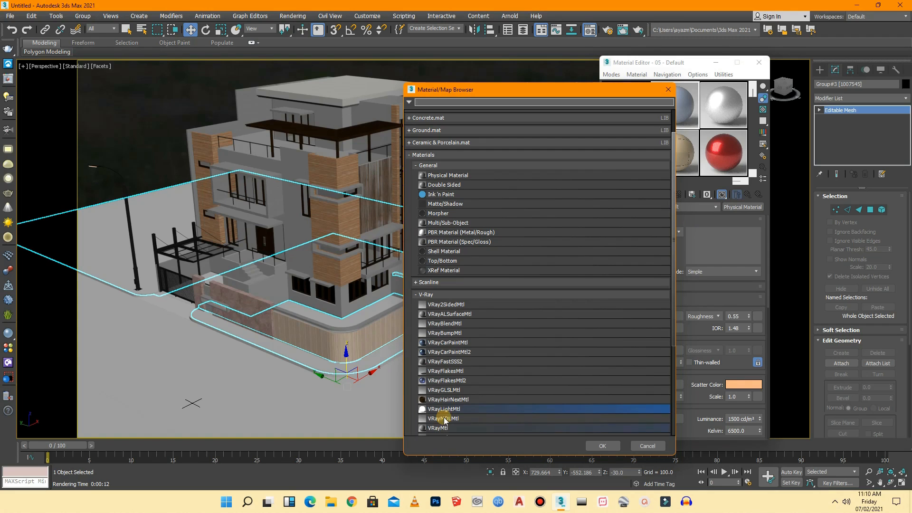
{"action": "scroll", "coordinate": [444, 421], "scroll_direction": "down", "scroll_amount": 2}
{"action": "left_click", "coordinate": [443, 406]}
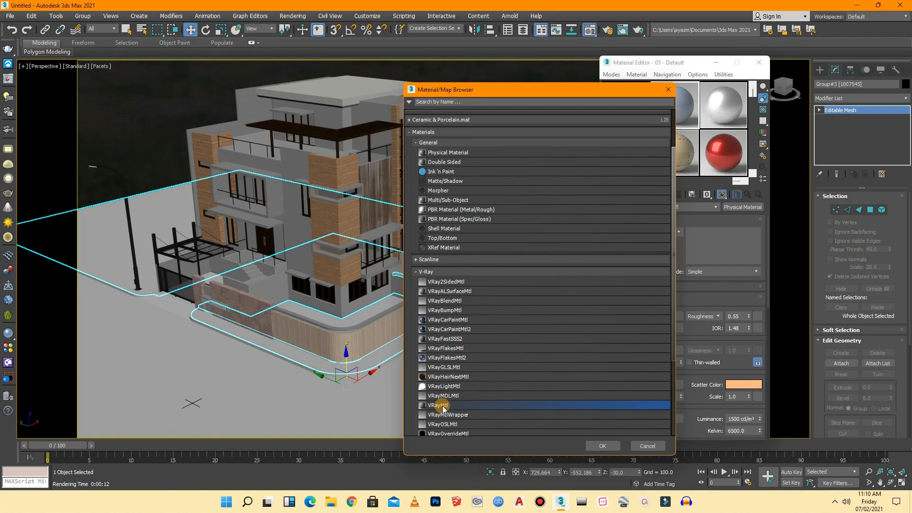
{"action": "double_click", "coordinate": [442, 407]}
- From the grass textures folder, load GroundGrassGreen005_COL_4K as diffuse map and GroundGrassGreen005_DISP_4K as displacement map, with the displacement amount at 5
{"action": "left_click_drag", "start_coordinate": [768, 252], "coordinate": [766, 309]}
{"action": "left_click", "coordinate": [670, 434]}
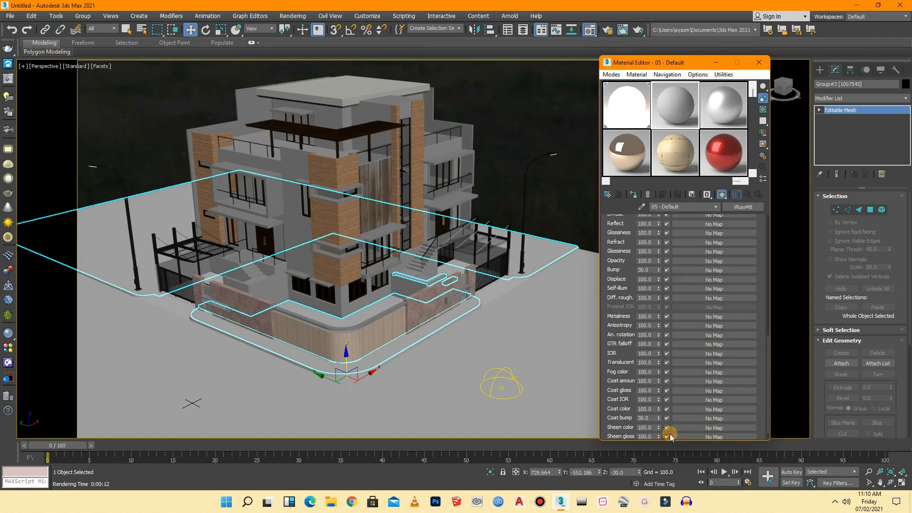
{"action": "left_click_drag", "start_coordinate": [769, 381], "coordinate": [769, 372]}
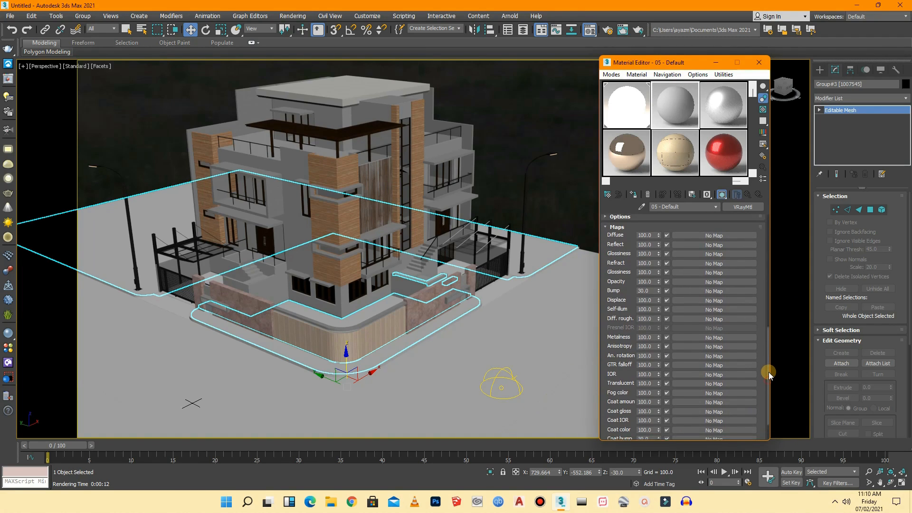
{"action": "left_click", "coordinate": [333, 501]}
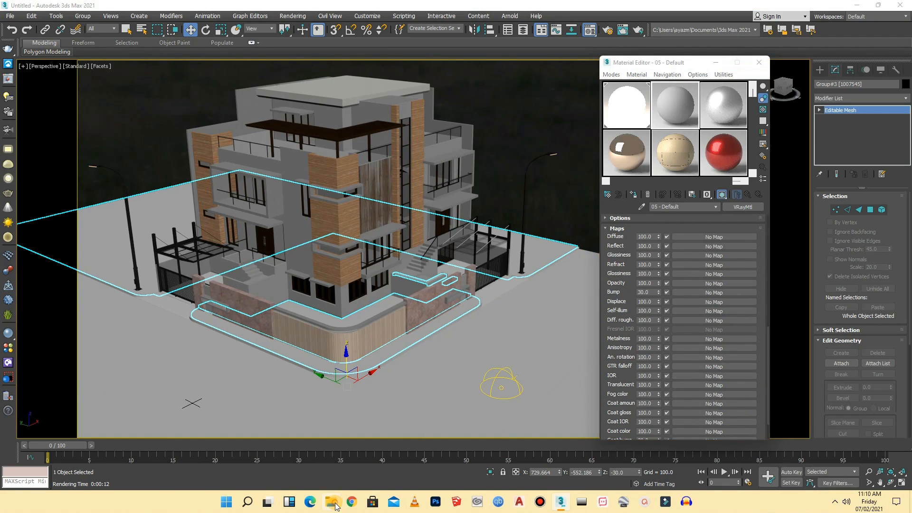
{"action": "double_click", "coordinate": [443, 253]}
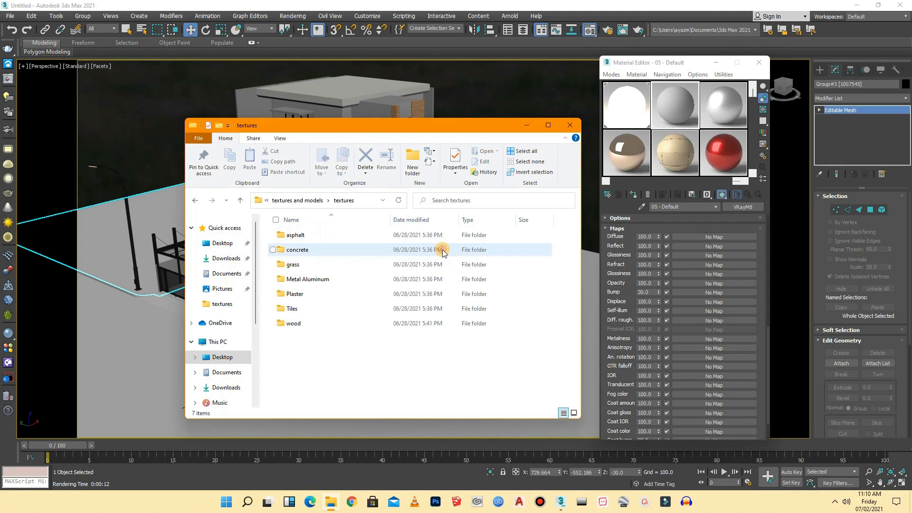
{"action": "double_click", "coordinate": [286, 264]}
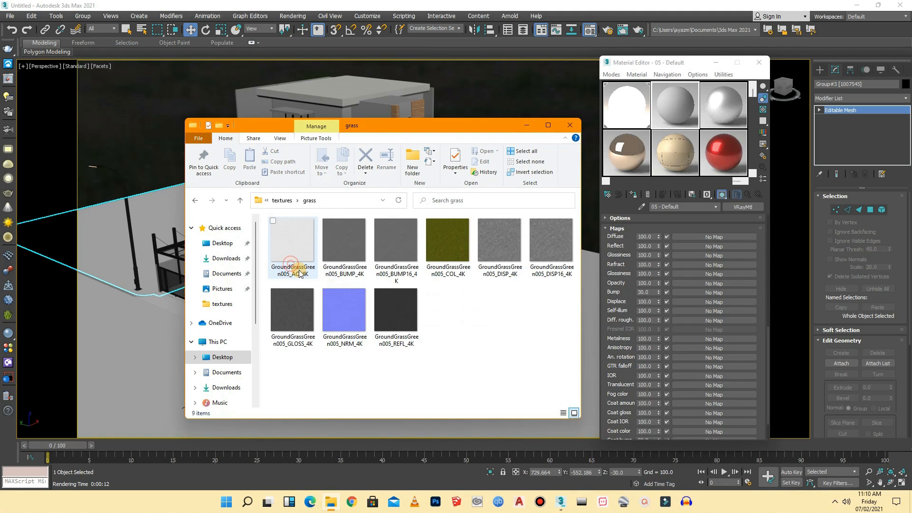
{"action": "left_click_drag", "start_coordinate": [366, 126], "coordinate": [232, 120]}
{"action": "left_click_drag", "start_coordinate": [313, 245], "coordinate": [694, 235]}
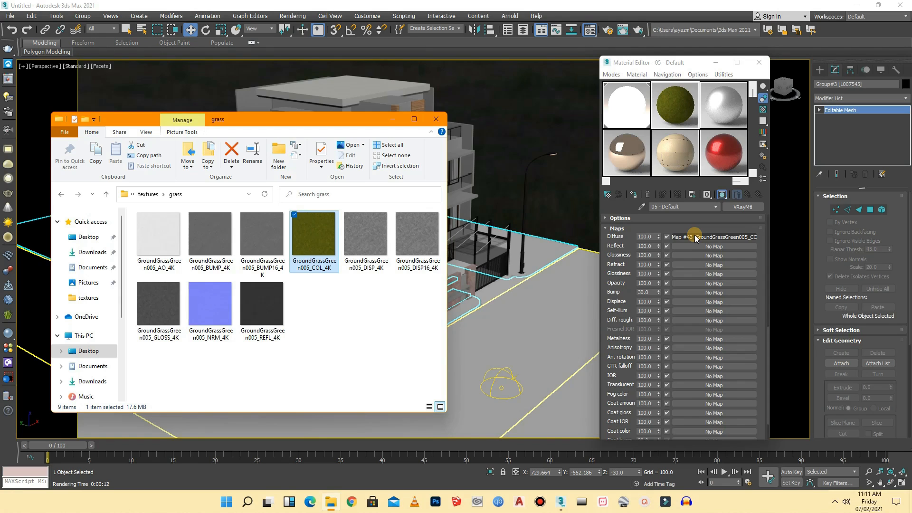
{"action": "left_click_drag", "start_coordinate": [370, 247], "coordinate": [701, 302]}
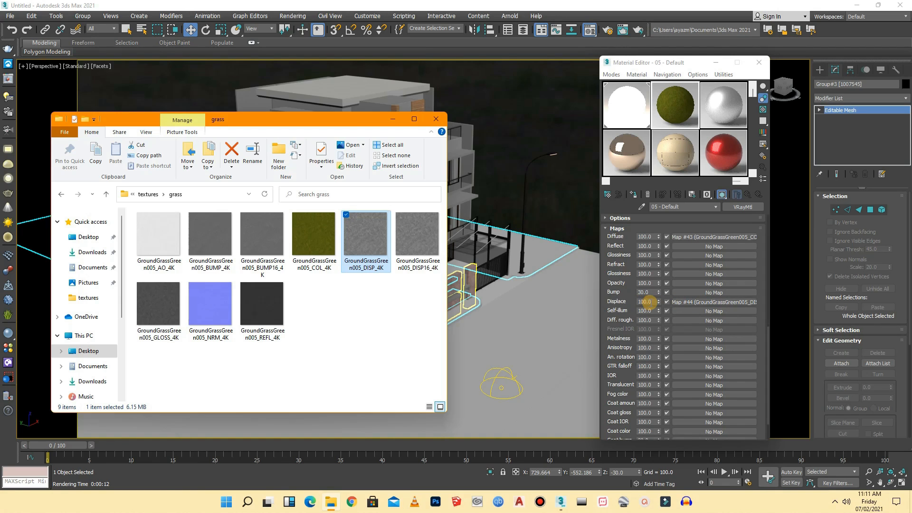
{"action": "left_click", "coordinate": [647, 302]}
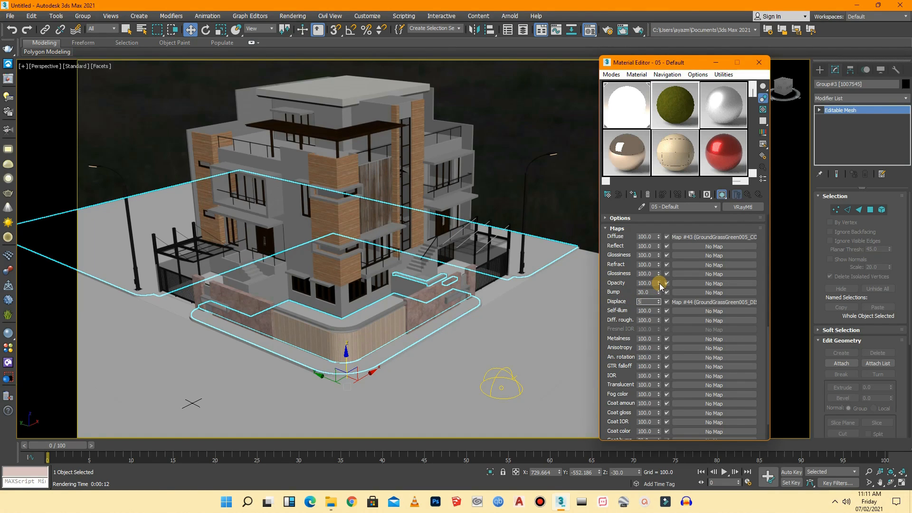
- Load the GroundGrassGreen005 GLOSS, NRM and REFL textures as the material's reflection glossiness, bump and reflect maps
{"action": "left_click", "coordinate": [325, 504]}
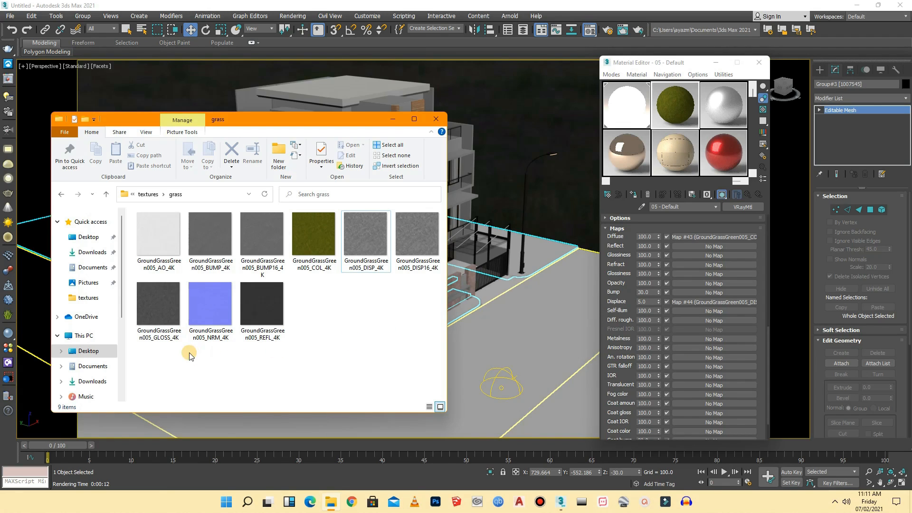
{"action": "left_click_drag", "start_coordinate": [164, 304], "coordinate": [695, 256]}
{"action": "left_click_drag", "start_coordinate": [205, 320], "coordinate": [715, 294]}
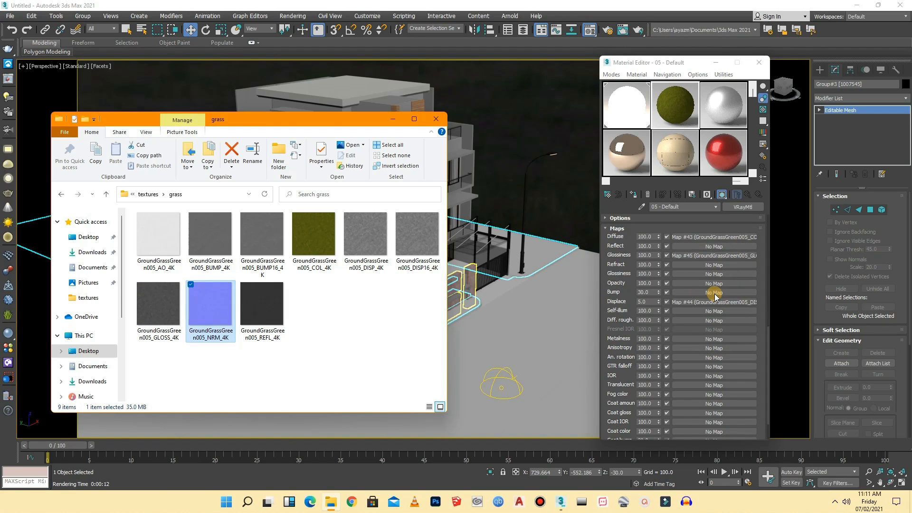
{"action": "left_click_drag", "start_coordinate": [252, 339], "coordinate": [696, 246]}
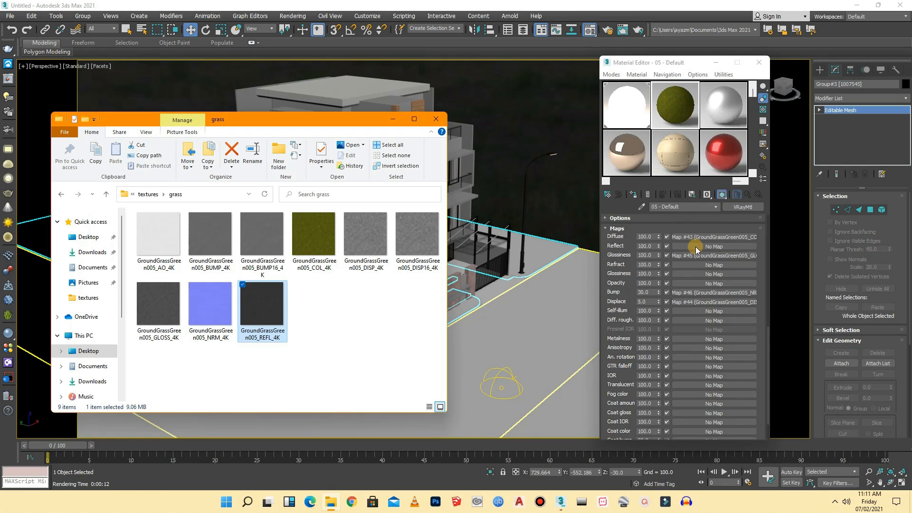
{"action": "left_click", "coordinate": [435, 120]}
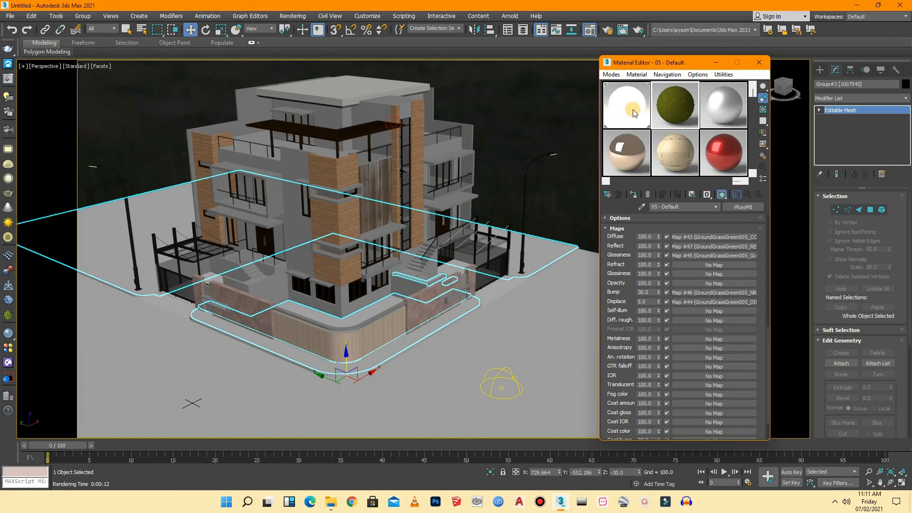
- Preview the 05 - Default grass material enlarged and assign it to the lawn ground mesh inside the fence and behind the house
{"action": "double_click", "coordinate": [664, 112]}
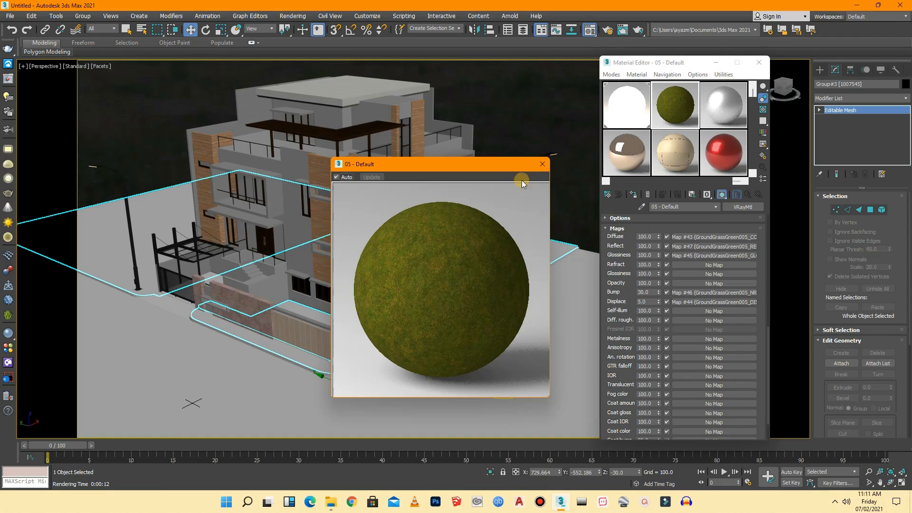
{"action": "left_click", "coordinate": [542, 166]}
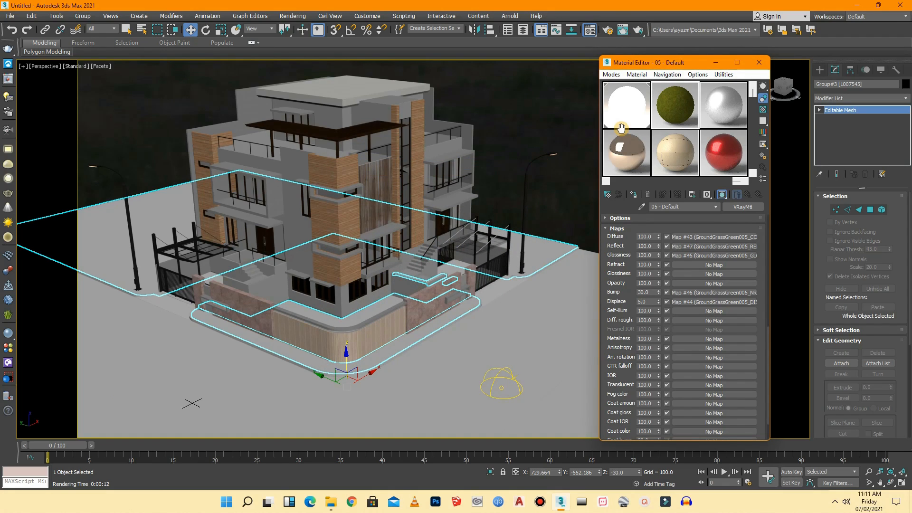
{"action": "left_click_drag", "start_coordinate": [785, 95], "coordinate": [782, 89]}
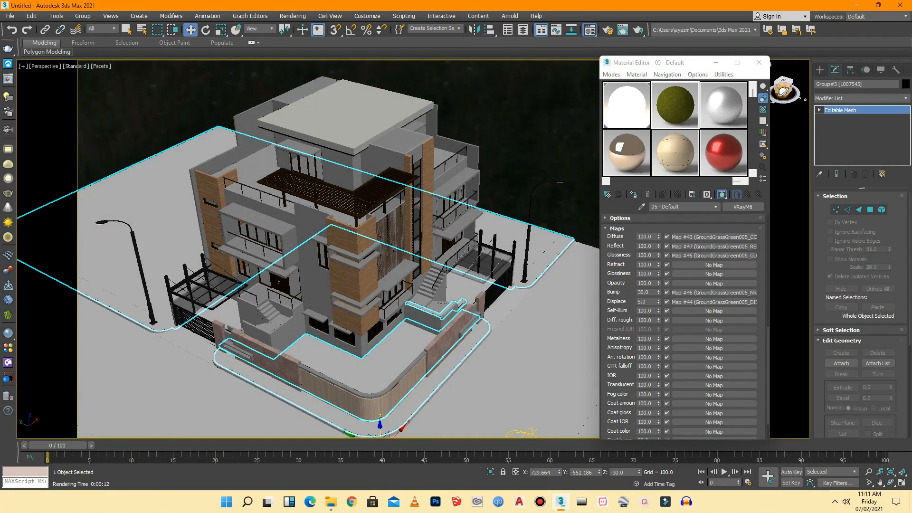
{"action": "scroll", "coordinate": [423, 392], "scroll_direction": "up", "scroll_amount": 5}
{"action": "left_click_drag", "start_coordinate": [670, 101], "coordinate": [584, 197]}
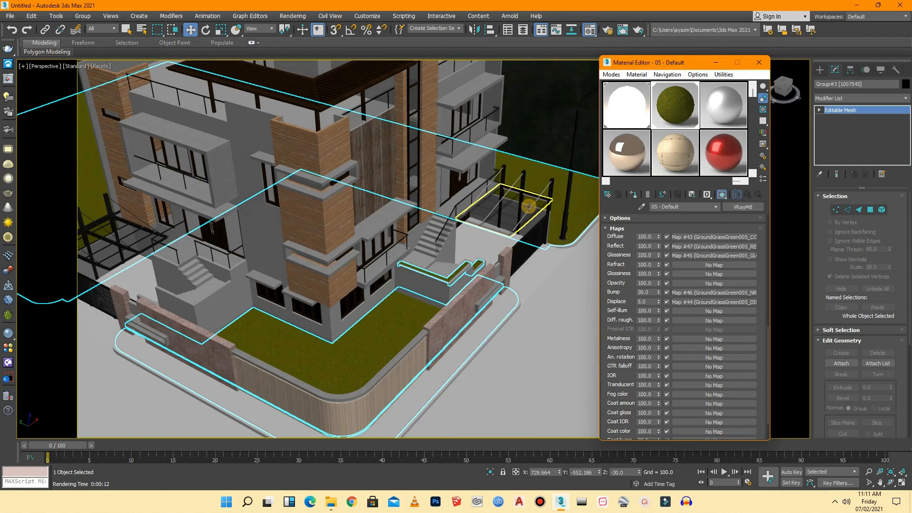
{"action": "scroll", "coordinate": [584, 199], "scroll_direction": "down", "scroll_amount": 5}
{"action": "scroll", "coordinate": [304, 301], "scroll_direction": "down", "scroll_amount": 4}
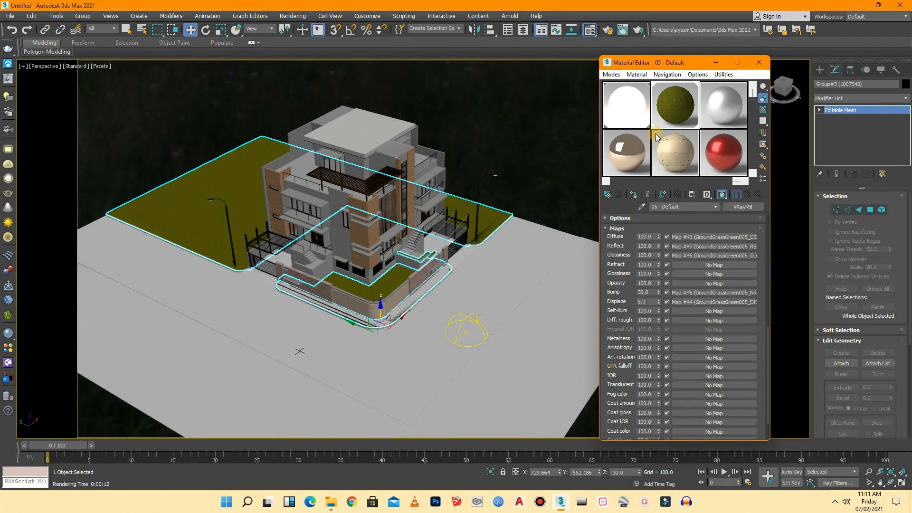
- Assign the 05 - Default grass material to the ground areas on the far side of both roads
{"action": "left_click_drag", "start_coordinate": [537, 199], "coordinate": [236, 378]}
{"action": "scroll", "coordinate": [235, 365], "scroll_direction": "down", "scroll_amount": 3}
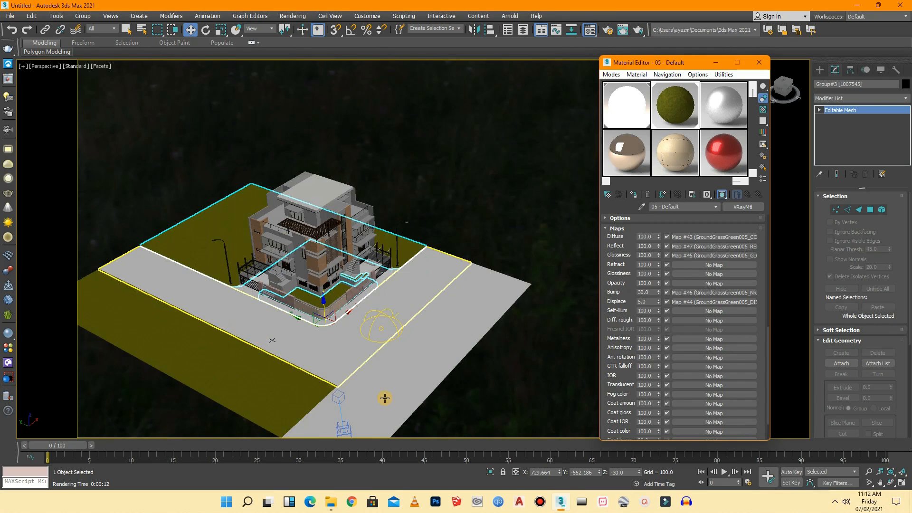
{"action": "scroll", "coordinate": [465, 332], "scroll_direction": "up", "scroll_amount": 2}
{"action": "left_click_drag", "start_coordinate": [677, 113], "coordinate": [428, 346]}
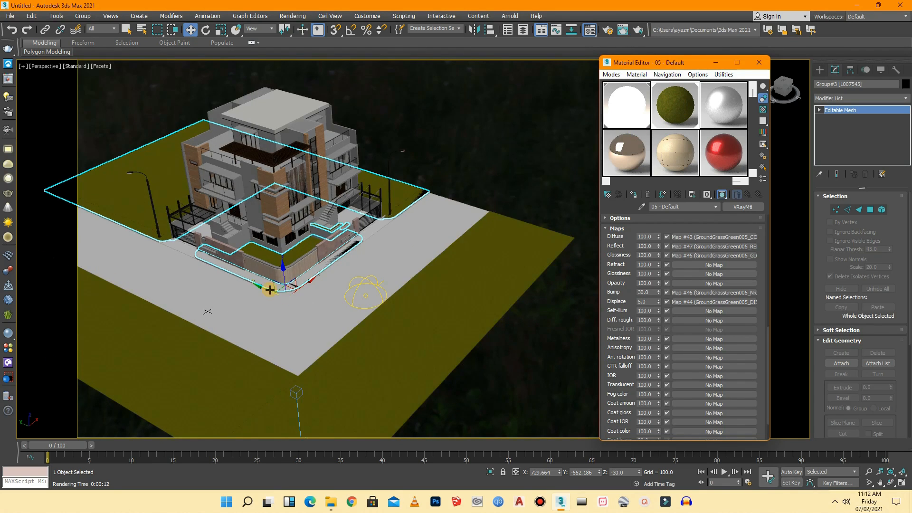
- Assign the 05 - Default grass material to the planting strip between the curb and the outside of the fence, and clear the selection
{"action": "scroll", "coordinate": [255, 276], "scroll_direction": "up", "scroll_amount": 5}
{"action": "scroll", "coordinate": [255, 276], "scroll_direction": "up", "scroll_amount": 3}
{"action": "left_click", "coordinate": [280, 299]}
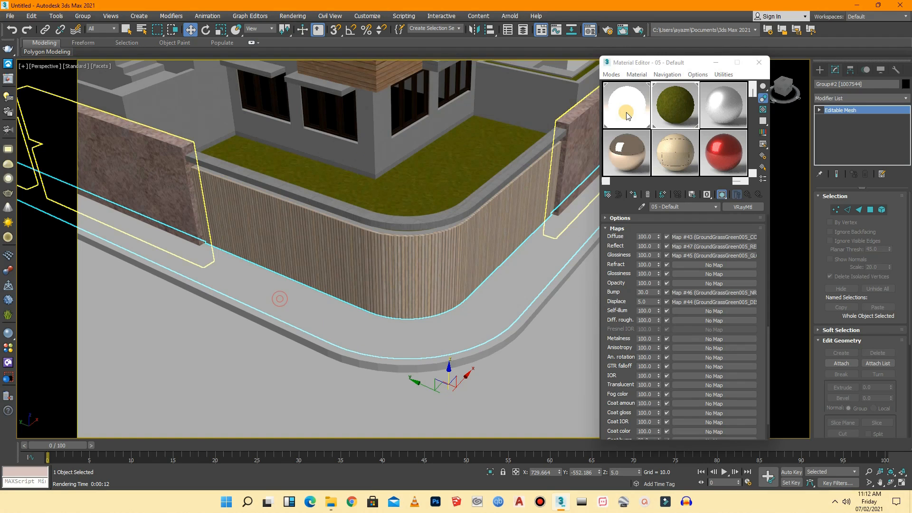
{"action": "left_click_drag", "start_coordinate": [672, 113], "coordinate": [371, 329]}
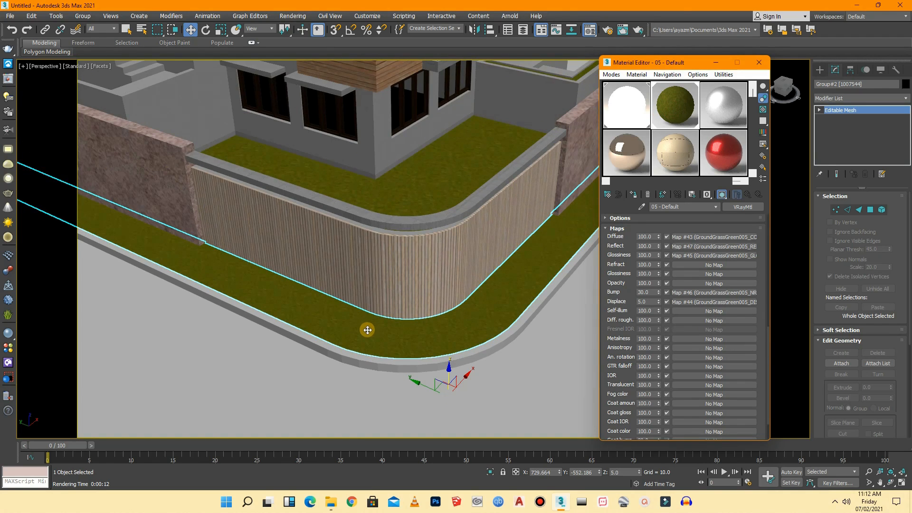
{"action": "scroll", "coordinate": [340, 327], "scroll_direction": "down", "scroll_amount": 3}
{"action": "scroll", "coordinate": [341, 327], "scroll_direction": "down", "scroll_amount": 5}
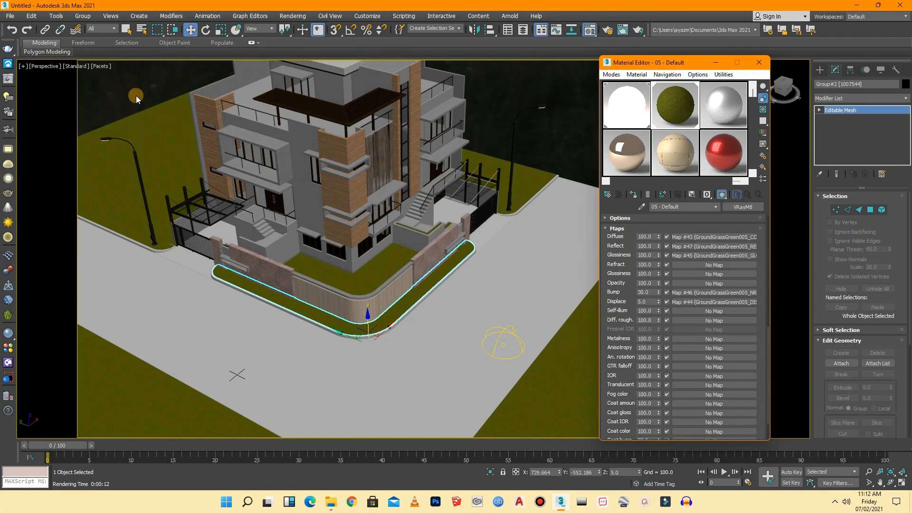
{"action": "left_click", "coordinate": [130, 93]}
- Select the curb around the planting strip, assign the existing gray concrete-look sample material to it, and clear the selection
{"action": "scroll", "coordinate": [167, 241], "scroll_direction": "up", "scroll_amount": 3}
{"action": "scroll", "coordinate": [282, 329], "scroll_direction": "up", "scroll_amount": 4}
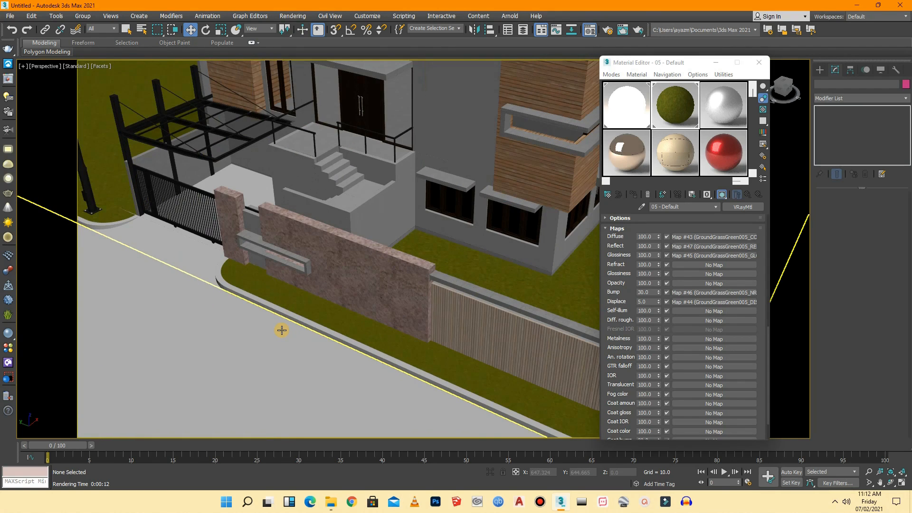
{"action": "left_click", "coordinate": [274, 308]}
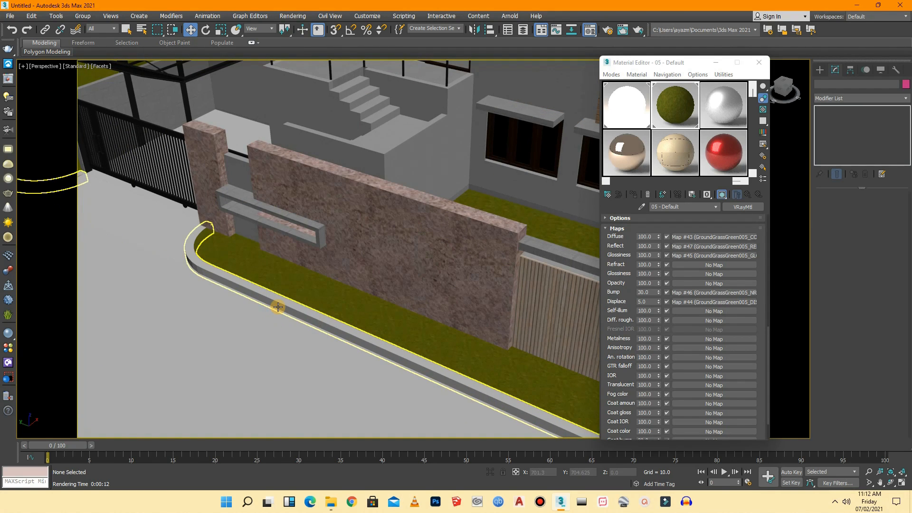
{"action": "scroll", "coordinate": [274, 306], "scroll_direction": "up", "scroll_amount": 3}
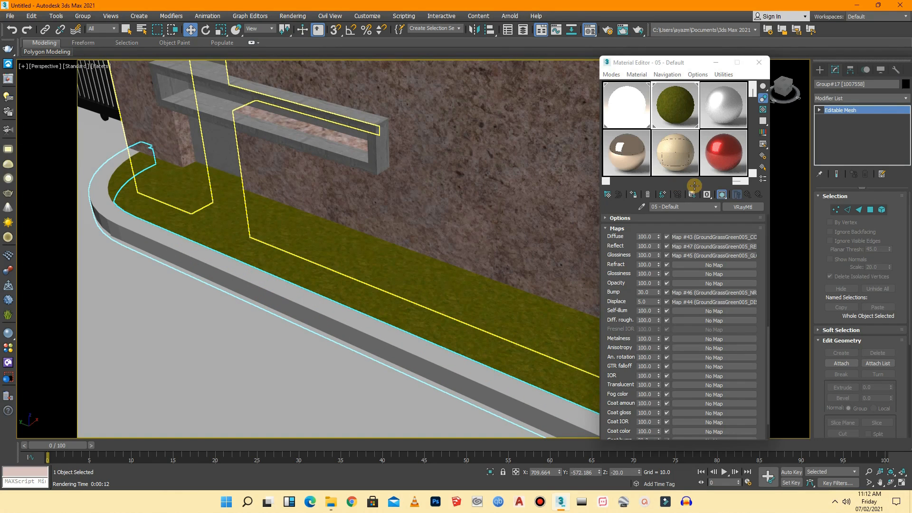
{"action": "left_click_drag", "start_coordinate": [736, 181], "coordinate": [618, 193]}
{"action": "left_click_drag", "start_coordinate": [628, 159], "coordinate": [329, 322]}
{"action": "scroll", "coordinate": [160, 275], "scroll_direction": "down", "scroll_amount": 10}
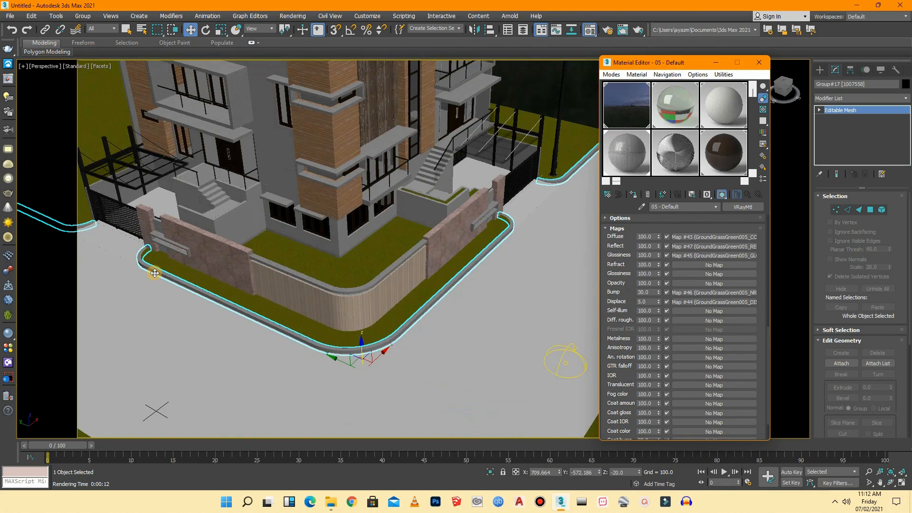
{"action": "left_click", "coordinate": [545, 138]}
- Close the Material Editor and switch the viewport to the VRayCam001 camera
{"action": "left_click", "coordinate": [492, 218]}
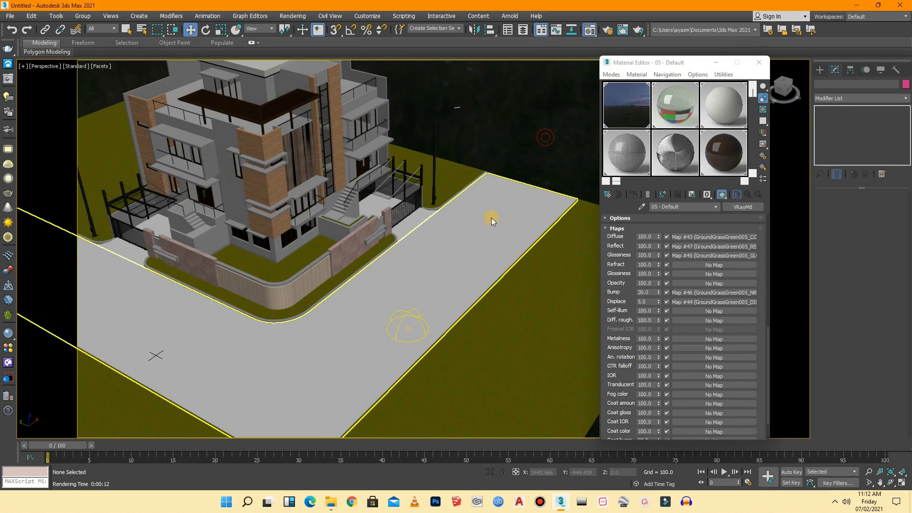
{"action": "middle_click_drag", "start_coordinate": [492, 217], "coordinate": [460, 286], "text": "alt"}
{"action": "scroll", "coordinate": [361, 274], "scroll_direction": "up", "scroll_amount": 6}
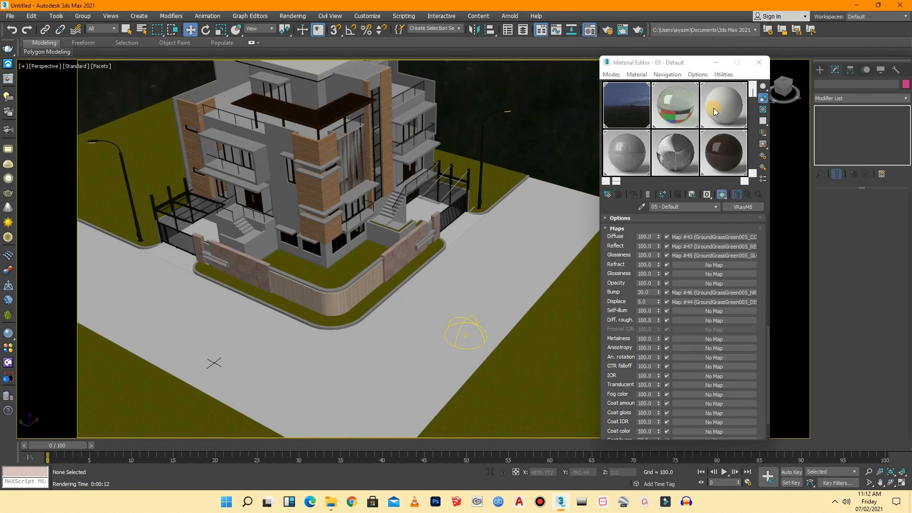
{"action": "key", "text": "m"}
{"action": "left_click", "coordinate": [48, 66]}
{"action": "left_click", "coordinate": [91, 77]}
{"action": "left_click", "coordinate": [232, 75]}
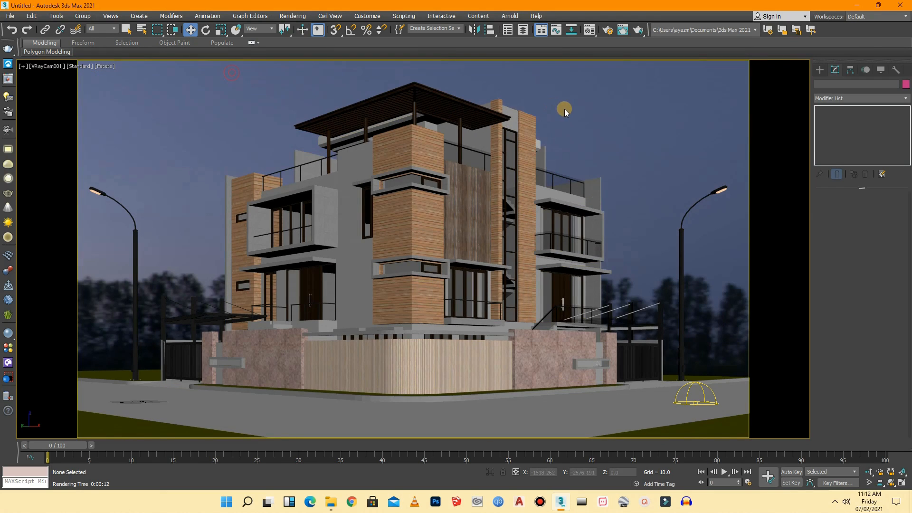
- Run a test render of the VRayCam001 view and close the frame buffer
{"action": "left_click", "coordinate": [293, 16]}
{"action": "left_click", "coordinate": [280, 30]}
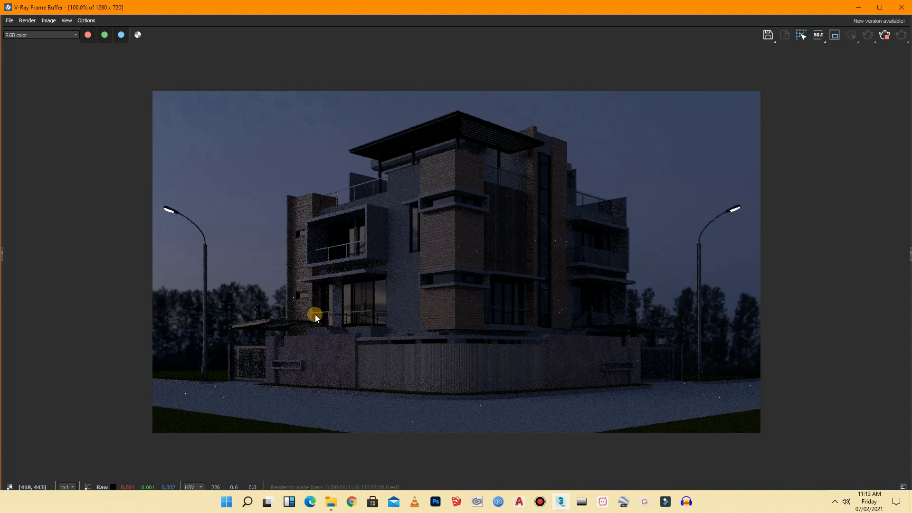
{"action": "left_click", "coordinate": [903, 7]}
{"action": "left_click", "coordinate": [587, 61]}
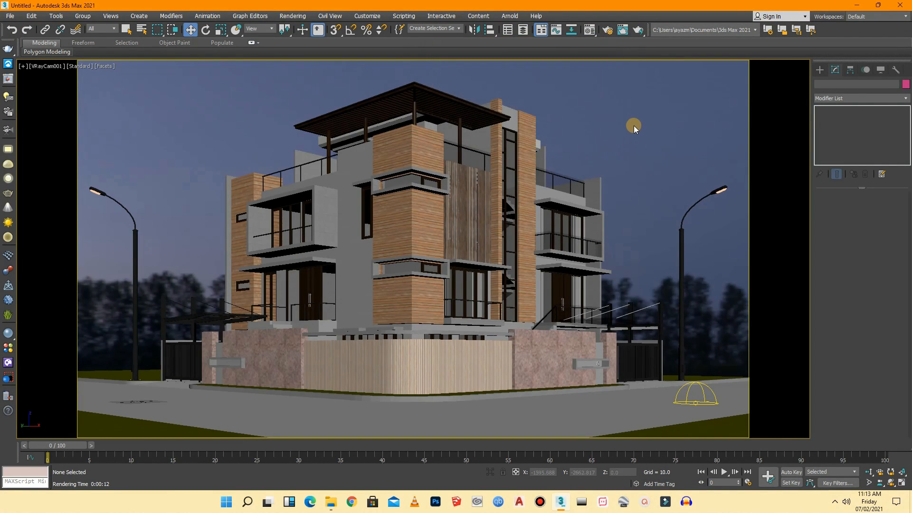
- Switch the viewport to Perspective and orbit to a raised view of the front fence and yard
{"action": "right_click", "coordinate": [42, 69]}
{"action": "left_click", "coordinate": [38, 96]}
{"action": "left_click", "coordinate": [41, 67]}
{"action": "left_click", "coordinate": [66, 99]}
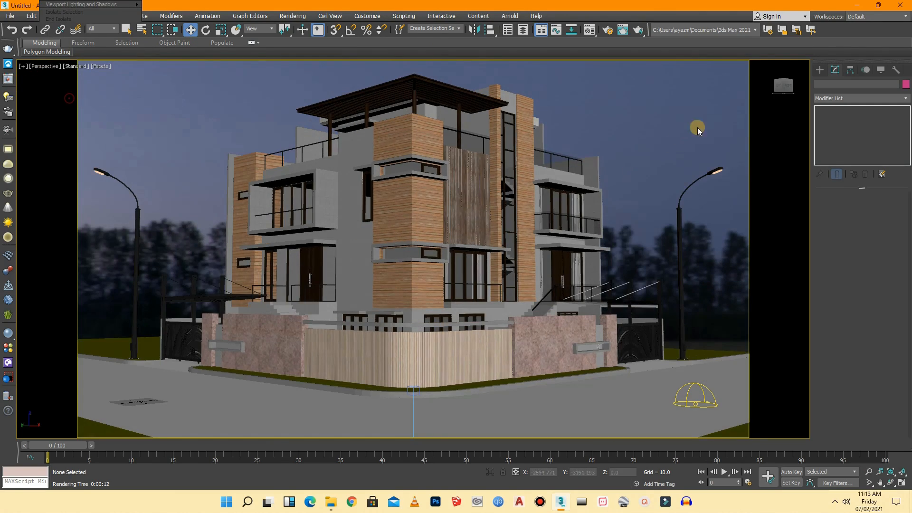
{"action": "left_click", "coordinate": [783, 100]}
{"action": "left_click_drag", "start_coordinate": [783, 99], "coordinate": [783, 115]}
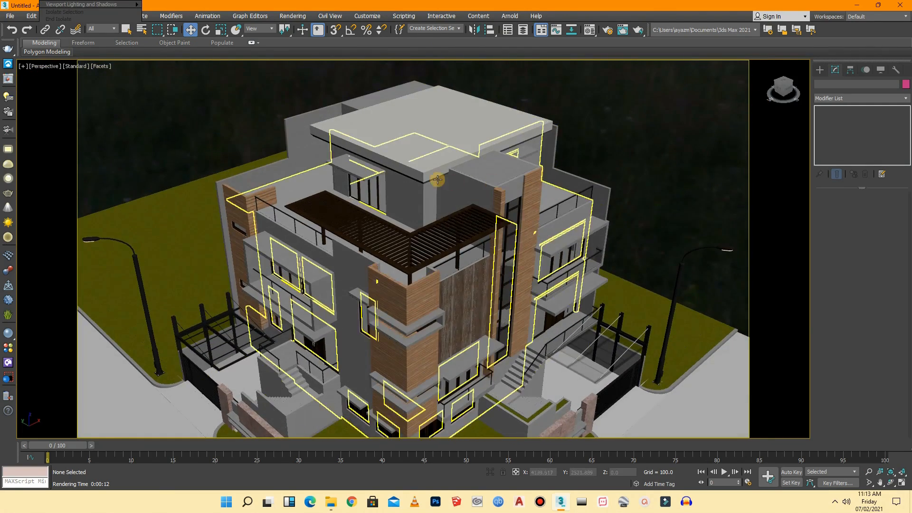
{"action": "scroll", "coordinate": [434, 175], "scroll_direction": "down", "scroll_amount": 3}
{"action": "scroll", "coordinate": [481, 420], "scroll_direction": "up", "scroll_amount": 3}
{"action": "scroll", "coordinate": [481, 420], "scroll_direction": "up", "scroll_amount": 2}
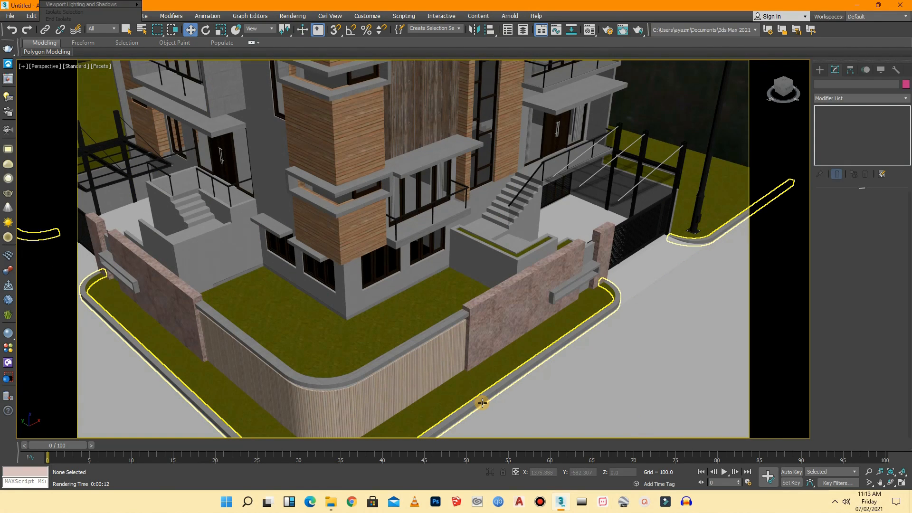
- Open the Material Editor and select the 19 - Glass (Thin wall) material used on the pinkish stone fence walls
{"action": "key", "text": "m"}
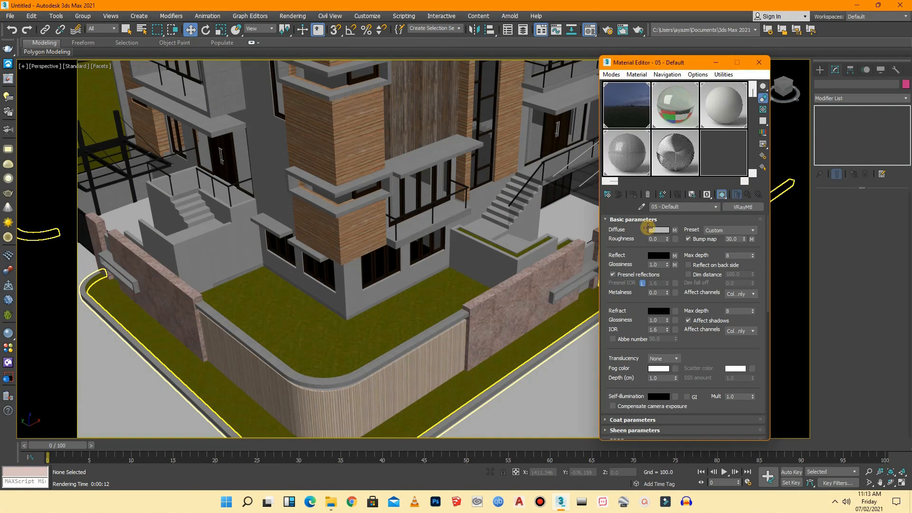
{"action": "left_click_drag", "start_coordinate": [754, 97], "coordinate": [753, 178]}
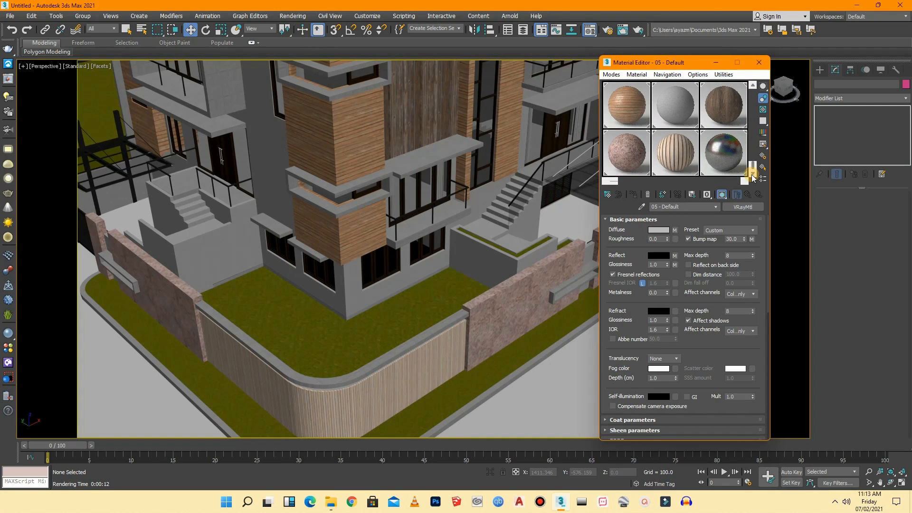
{"action": "left_click", "coordinate": [616, 159]}
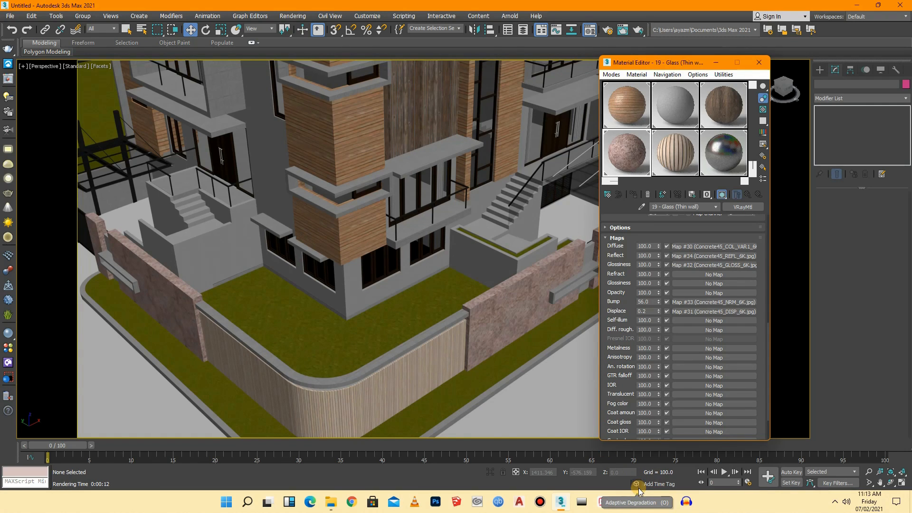
- Switch to File Explorer and open the concrete folder inside the textures folder
{"action": "left_click", "coordinate": [331, 502]}
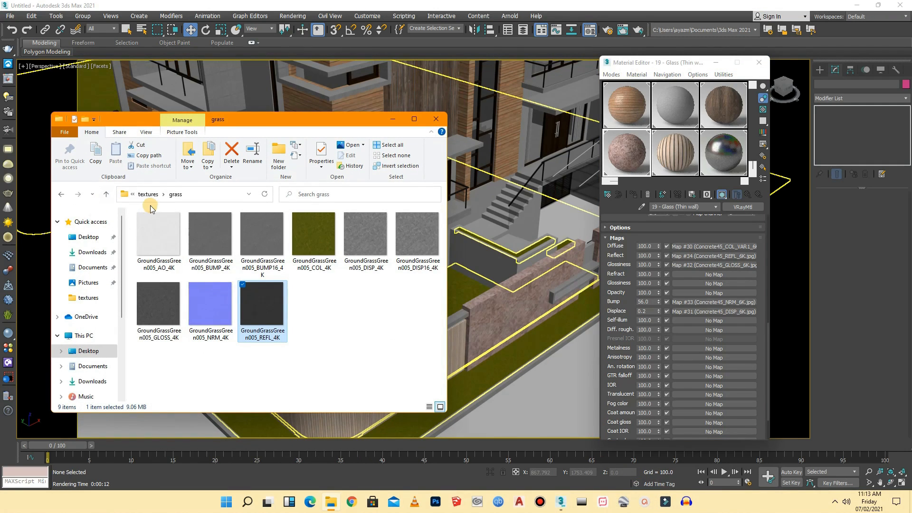
{"action": "left_click", "coordinate": [102, 195]}
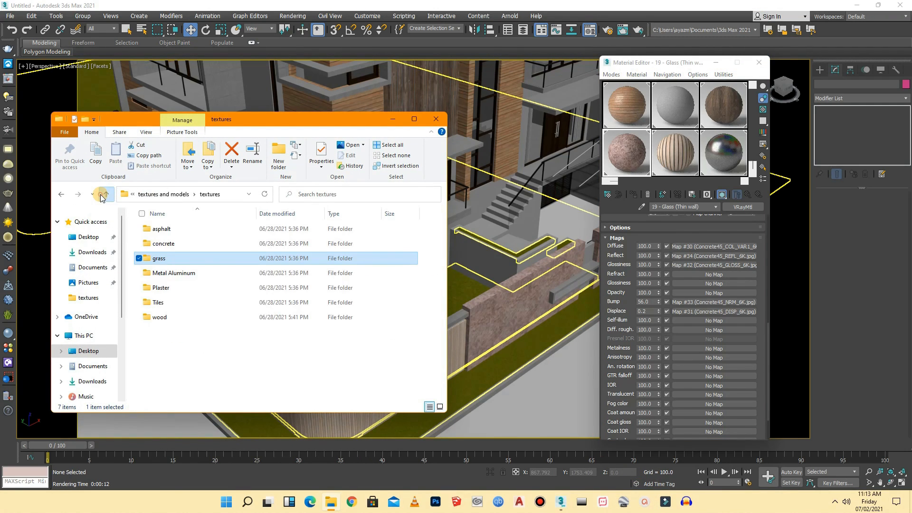
{"action": "double_click", "coordinate": [163, 242]}
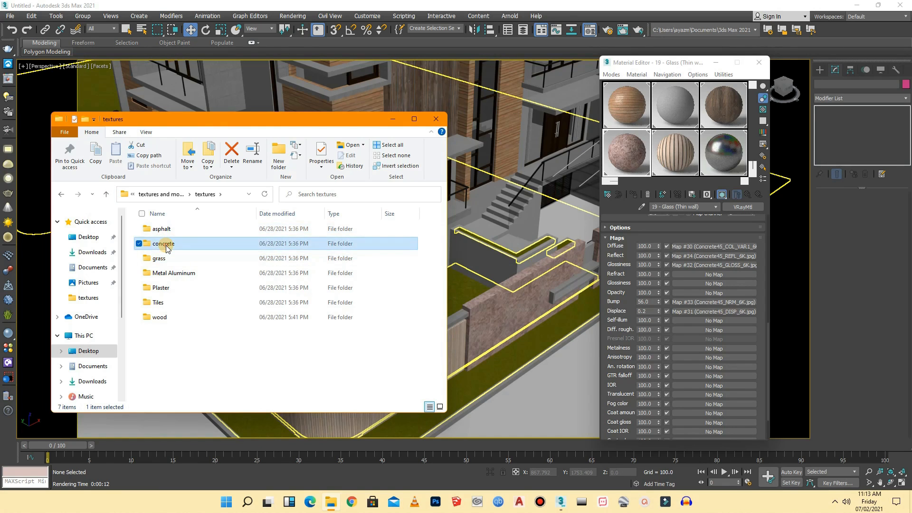
- Examine the concrete preview images to choose a replacement finish for the fence walls
{"action": "scroll", "coordinate": [205, 294], "scroll_direction": "down", "scroll_amount": 10}
{"action": "scroll", "coordinate": [205, 294], "scroll_direction": "down", "scroll_amount": 5}
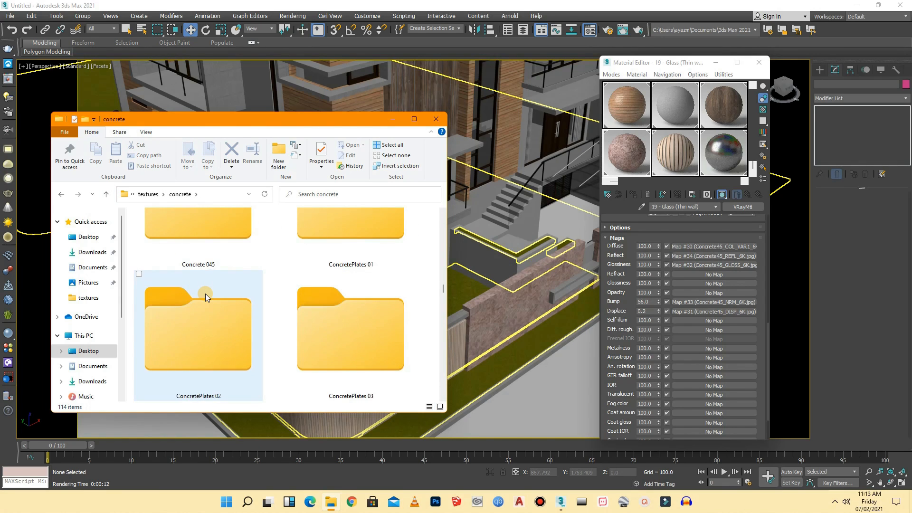
{"action": "scroll", "coordinate": [205, 294], "scroll_direction": "up", "scroll_amount": 3}
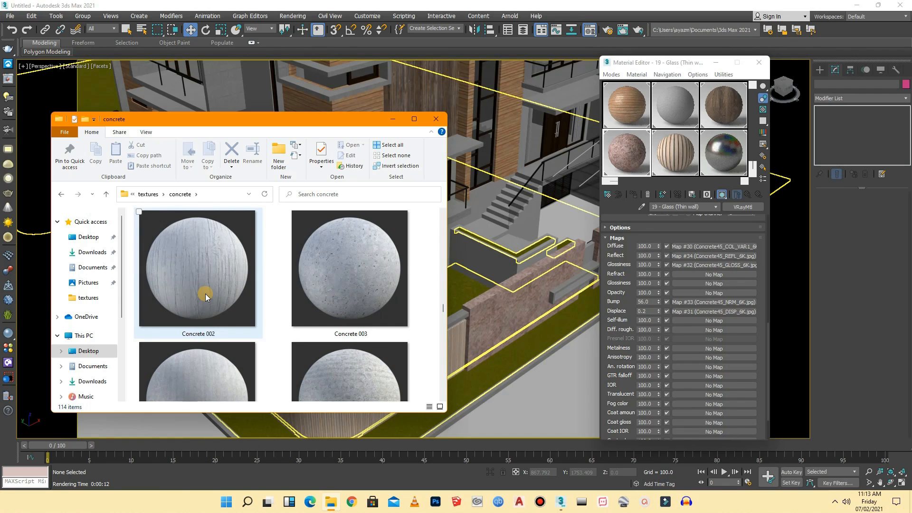
{"action": "scroll", "coordinate": [206, 294], "scroll_direction": "up", "scroll_amount": 2}
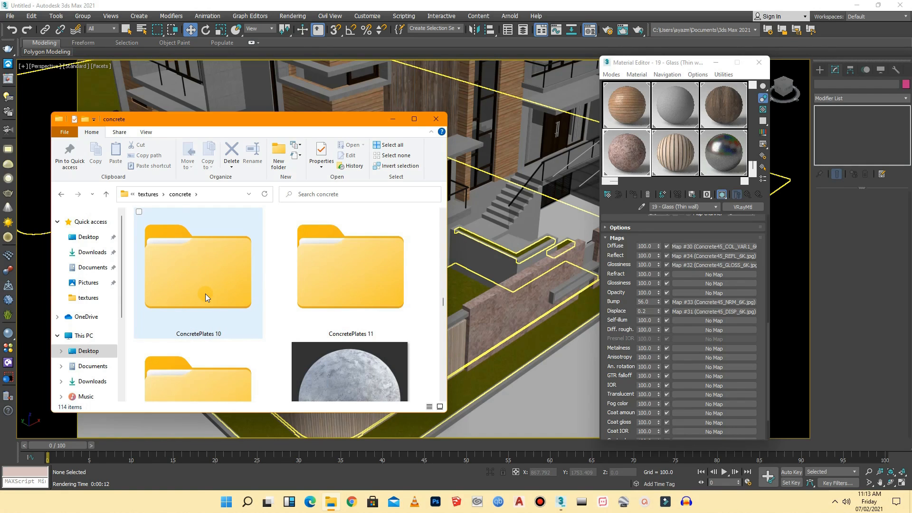
{"action": "scroll", "coordinate": [205, 293], "scroll_direction": "down", "scroll_amount": 10}
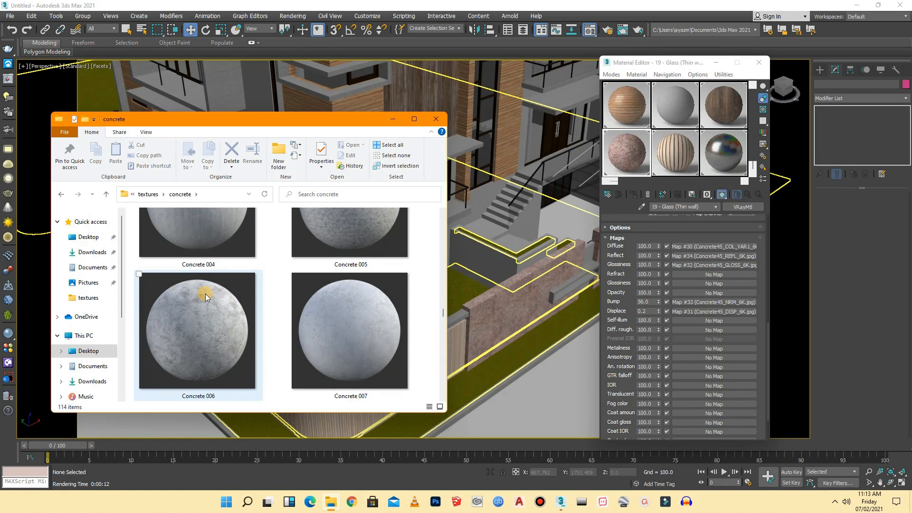
{"action": "scroll", "coordinate": [206, 294], "scroll_direction": "down", "scroll_amount": 6}
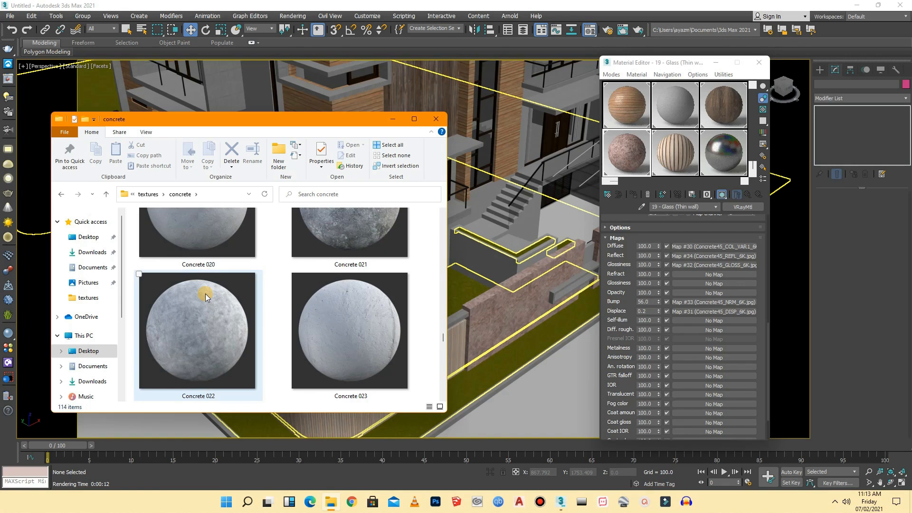
{"action": "scroll", "coordinate": [205, 294], "scroll_direction": "up", "scroll_amount": 2}
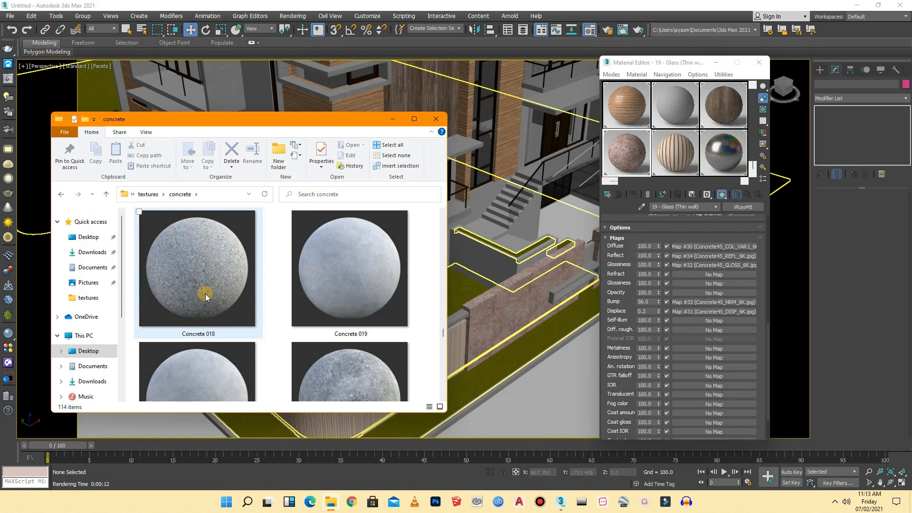
{"action": "left_click", "coordinate": [399, 326]}
{"action": "scroll", "coordinate": [380, 326], "scroll_direction": "down", "scroll_amount": 10}
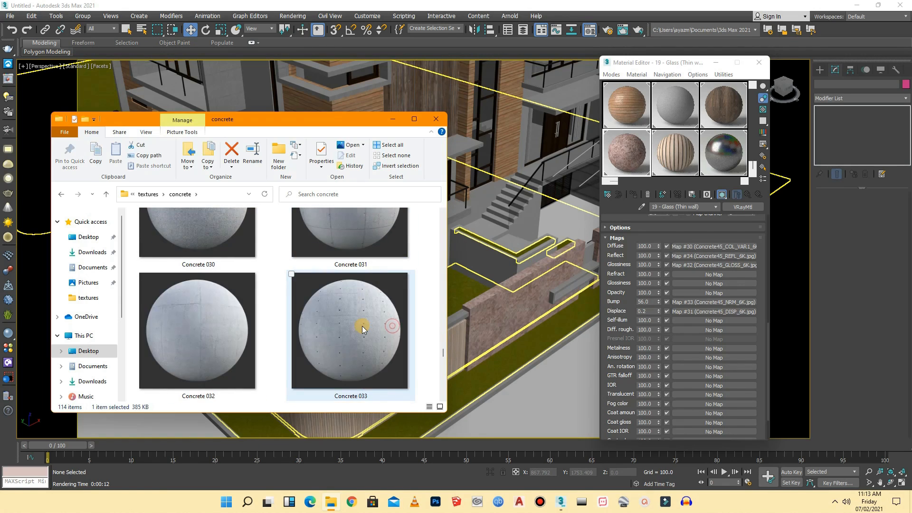
{"action": "scroll", "coordinate": [362, 328], "scroll_direction": "down", "scroll_amount": 3}
{"action": "scroll", "coordinate": [362, 326], "scroll_direction": "up", "scroll_amount": 2}
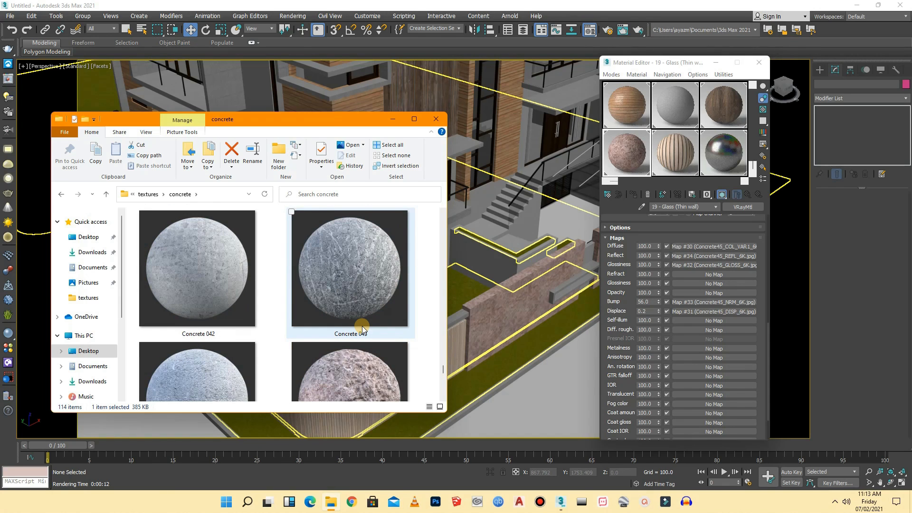
{"action": "left_click", "coordinate": [364, 288]}
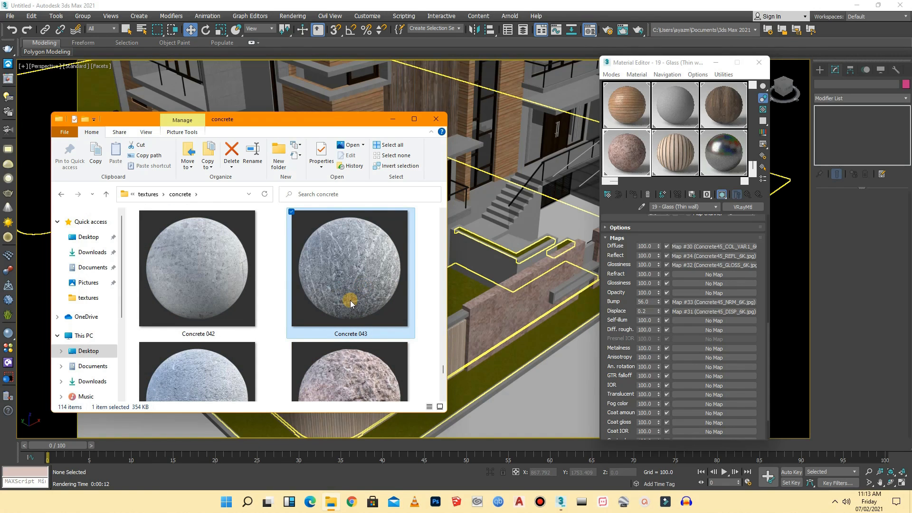
{"action": "scroll", "coordinate": [350, 298], "scroll_direction": "down", "scroll_amount": 2}
{"action": "scroll", "coordinate": [348, 304], "scroll_direction": "up", "scroll_amount": 2}
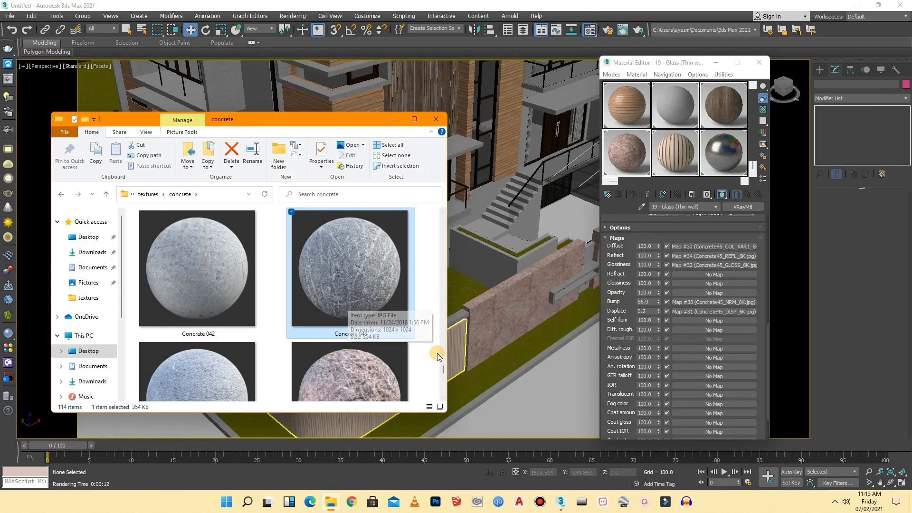
- Open the Concrete 043 texture folder
{"action": "left_click_drag", "start_coordinate": [443, 368], "coordinate": [424, 260]}
{"action": "scroll", "coordinate": [274, 303], "scroll_direction": "down", "scroll_amount": 2}
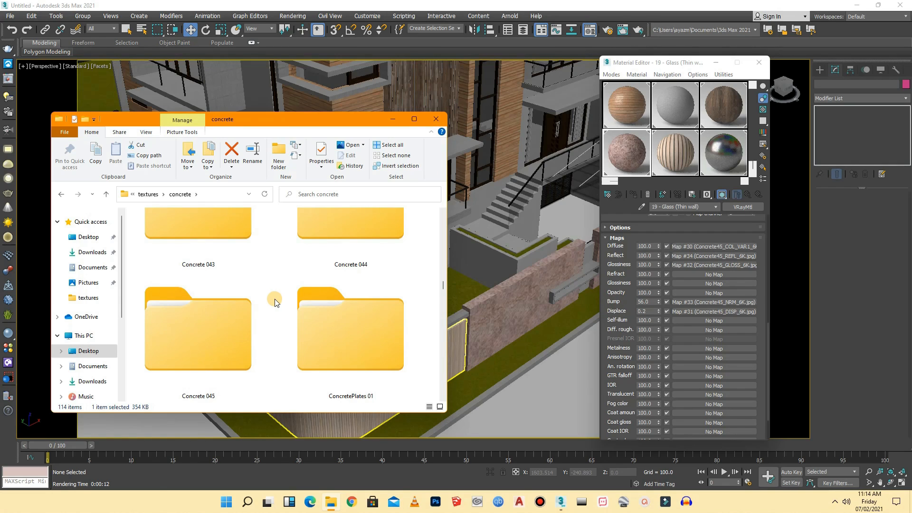
{"action": "double_click", "coordinate": [206, 234]}
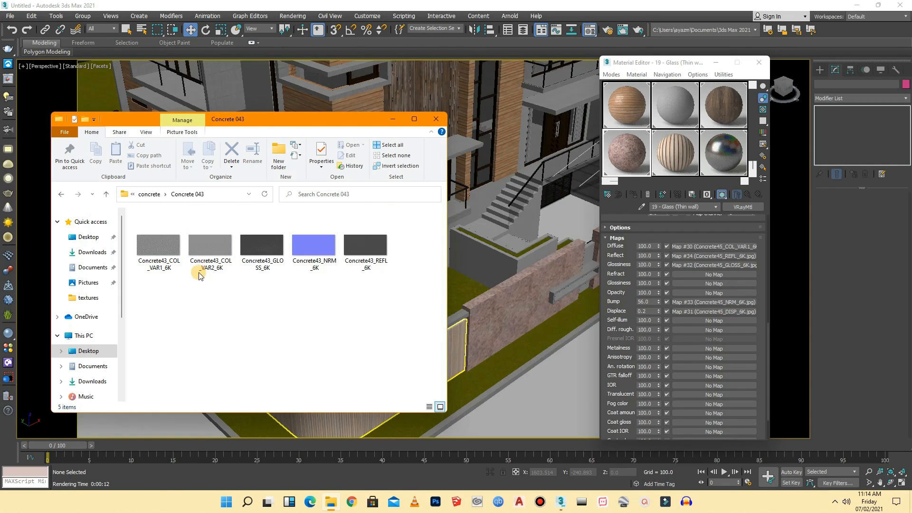
- Replace the fence wall material's diffuse, glossiness, bump and reflect maps with Concrete43 COL_VAR1, GLOSS, NRM and REFL, and clear its displacement map
{"action": "left_click_drag", "start_coordinate": [163, 244], "coordinate": [695, 251]}
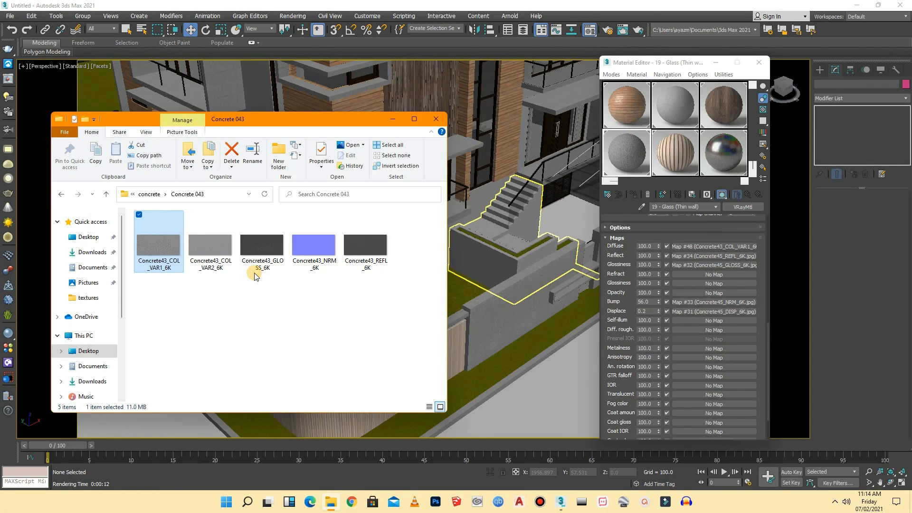
{"action": "left_click_drag", "start_coordinate": [269, 259], "coordinate": [691, 265]}
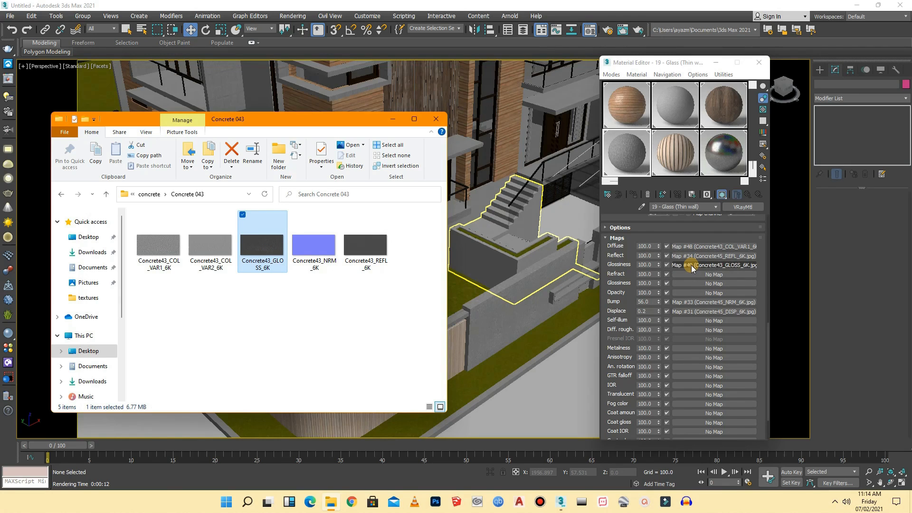
{"action": "left_click_drag", "start_coordinate": [306, 266], "coordinate": [705, 305]}
{"action": "left_click_drag", "start_coordinate": [375, 274], "coordinate": [696, 256]}
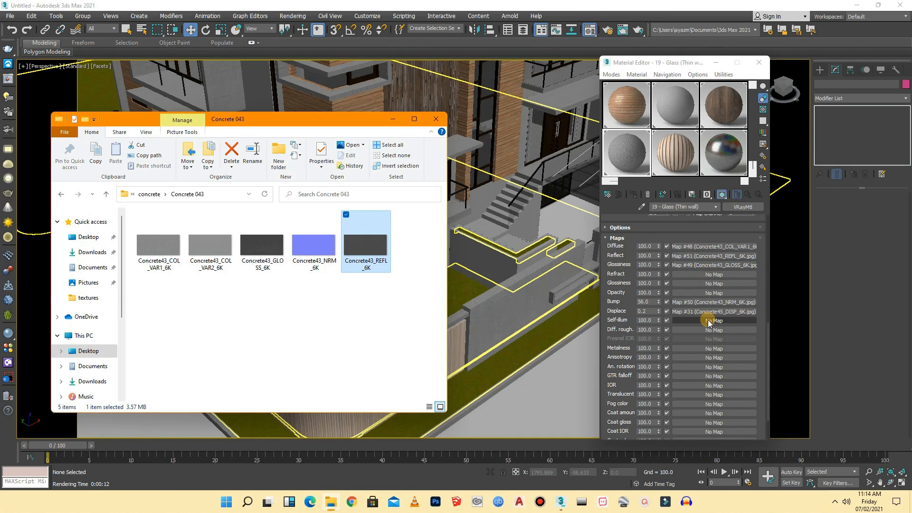
{"action": "right_click", "coordinate": [689, 313]}
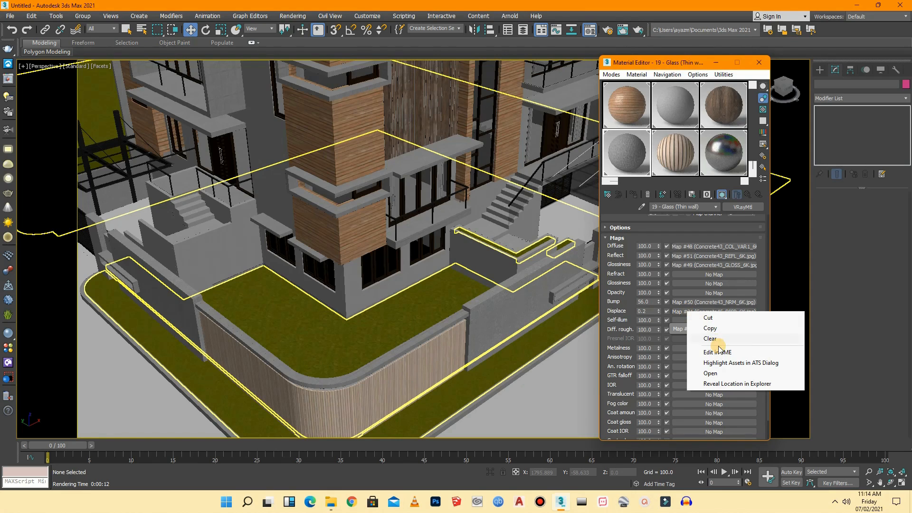
{"action": "left_click", "coordinate": [710, 338]}
- Inspect the concrete texture on the fence walls up close and within the whole site
{"action": "scroll", "coordinate": [527, 280], "scroll_direction": "down", "scroll_amount": 3}
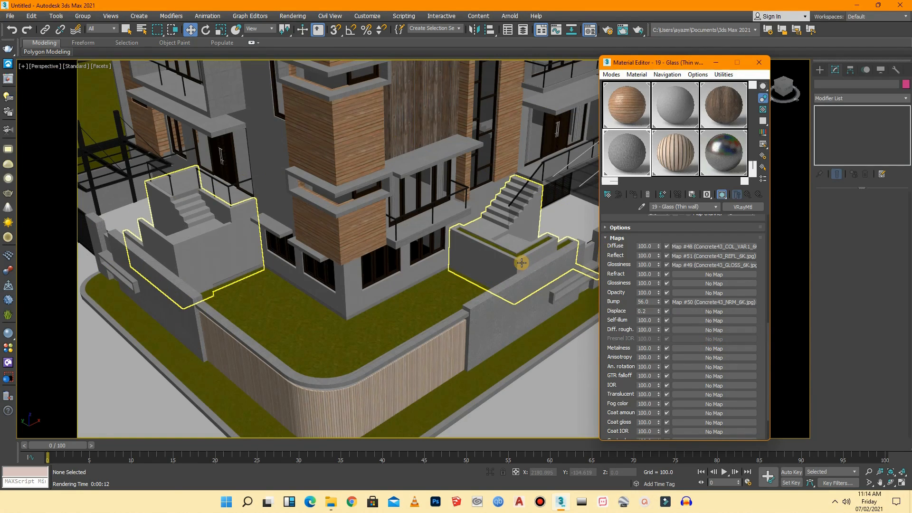
{"action": "scroll", "coordinate": [285, 292], "scroll_direction": "up", "scroll_amount": 10}
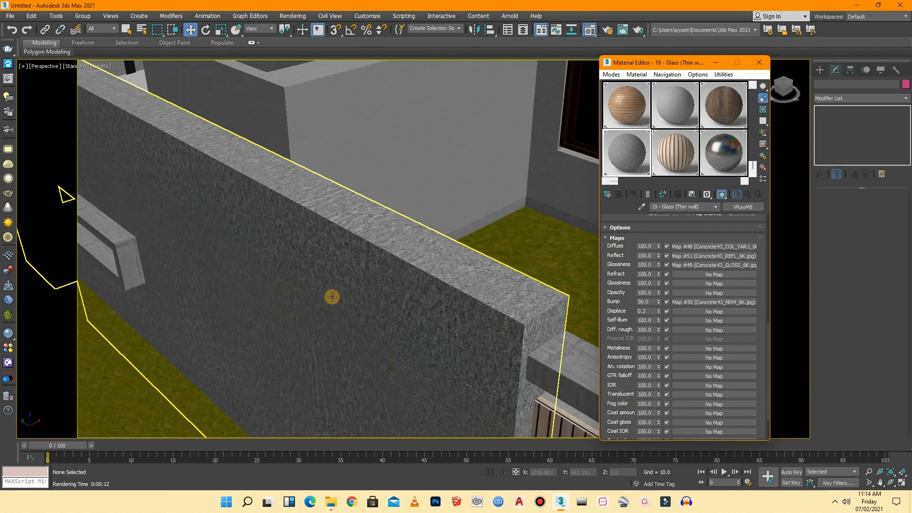
{"action": "scroll", "coordinate": [342, 287], "scroll_direction": "up", "scroll_amount": 2}
{"action": "scroll", "coordinate": [333, 284], "scroll_direction": "down", "scroll_amount": 10}
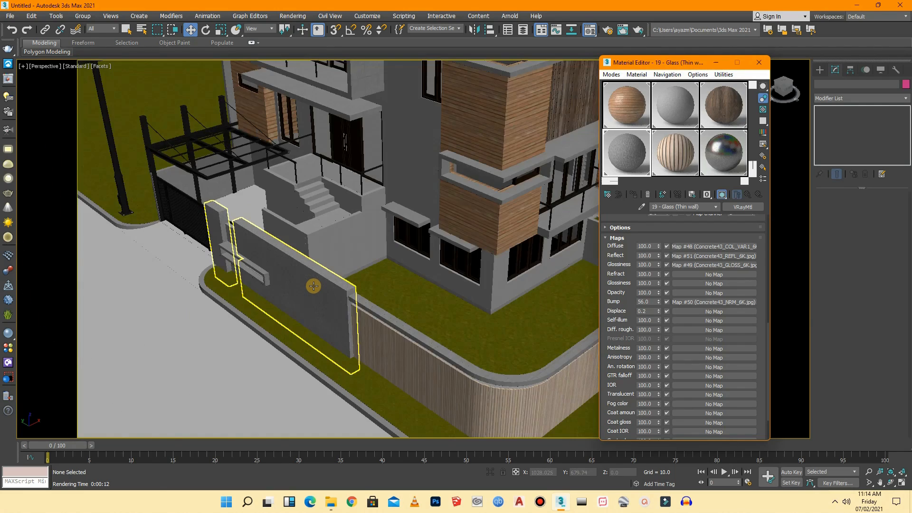
{"action": "scroll", "coordinate": [311, 286], "scroll_direction": "down", "scroll_amount": 8}
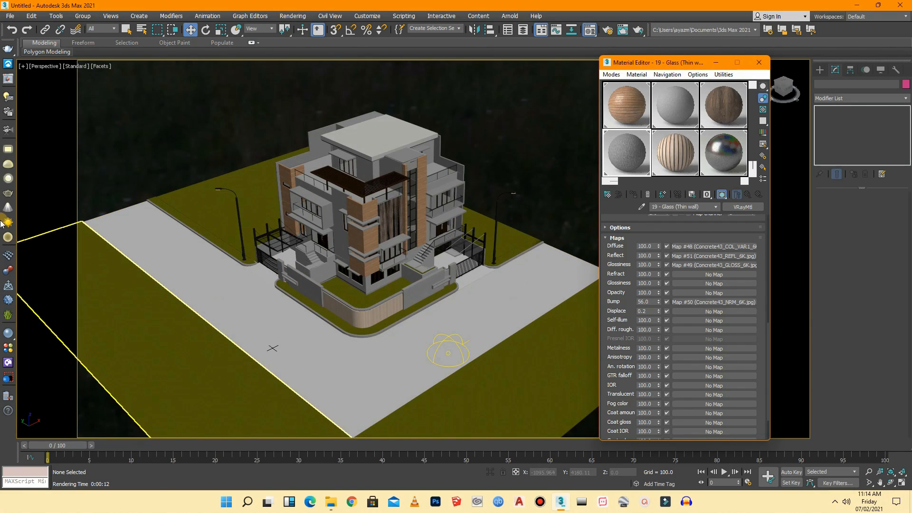
{"action": "left_click", "coordinate": [506, 136]}
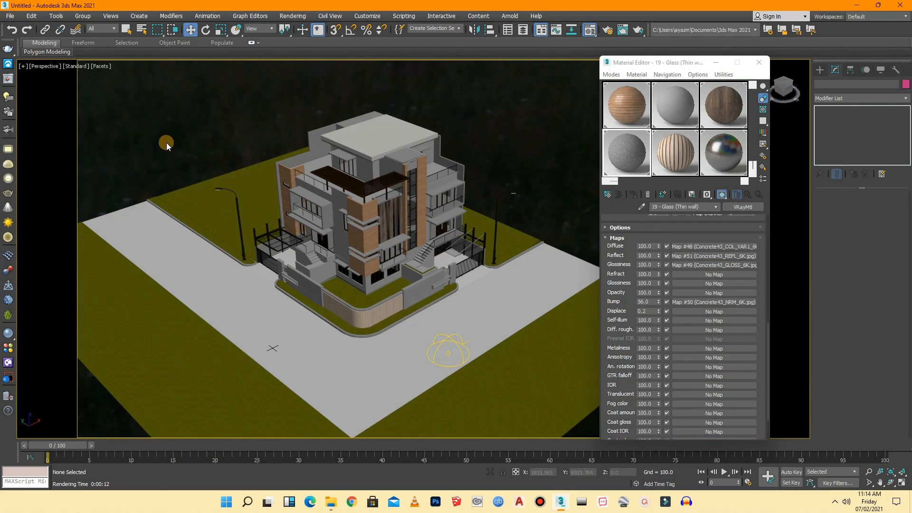
{"action": "scroll", "coordinate": [217, 214], "scroll_direction": "down", "scroll_amount": 4}
{"action": "scroll", "coordinate": [215, 213], "scroll_direction": "up", "scroll_amount": 3}
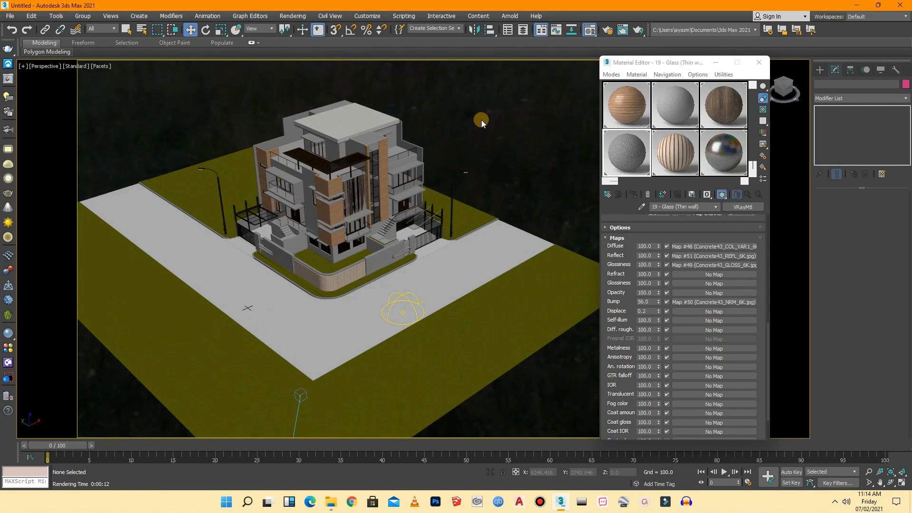
- Bring up the settings of the green grass material, 05 - Default, in the Material Editor
{"action": "left_click_drag", "start_coordinate": [635, 177], "coordinate": [742, 186]}
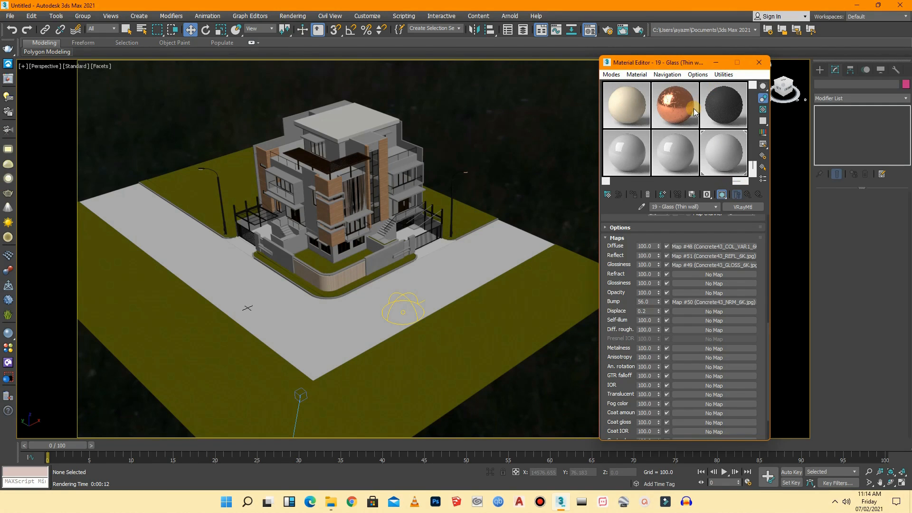
{"action": "left_click_drag", "start_coordinate": [735, 182], "coordinate": [753, 89]}
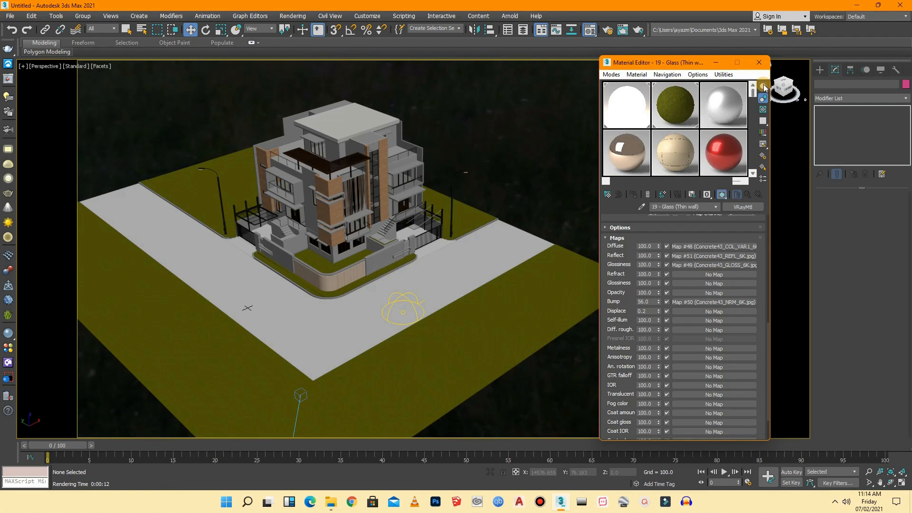
{"action": "left_click", "coordinate": [689, 111]}
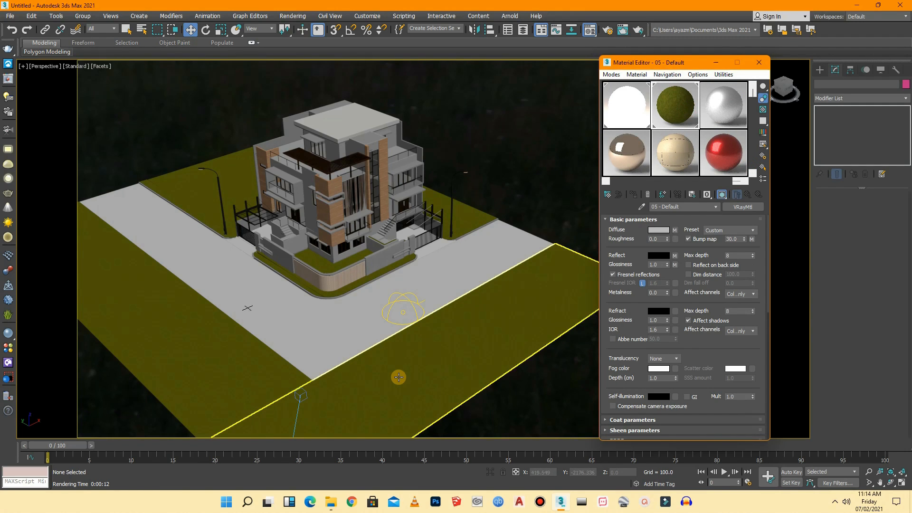
- Create a VRayFur object on the curved grass strip running along the outside of the front fence wall
{"action": "scroll", "coordinate": [398, 376], "scroll_direction": "up", "scroll_amount": 8}
{"action": "scroll", "coordinate": [398, 375], "scroll_direction": "down", "scroll_amount": 8}
{"action": "scroll", "coordinate": [351, 272], "scroll_direction": "up", "scroll_amount": 5}
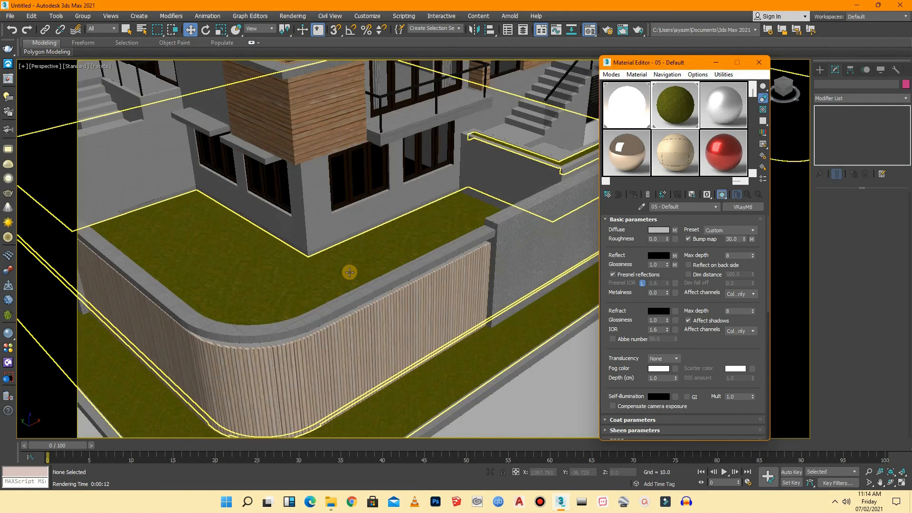
{"action": "scroll", "coordinate": [369, 271], "scroll_direction": "down", "scroll_amount": 4}
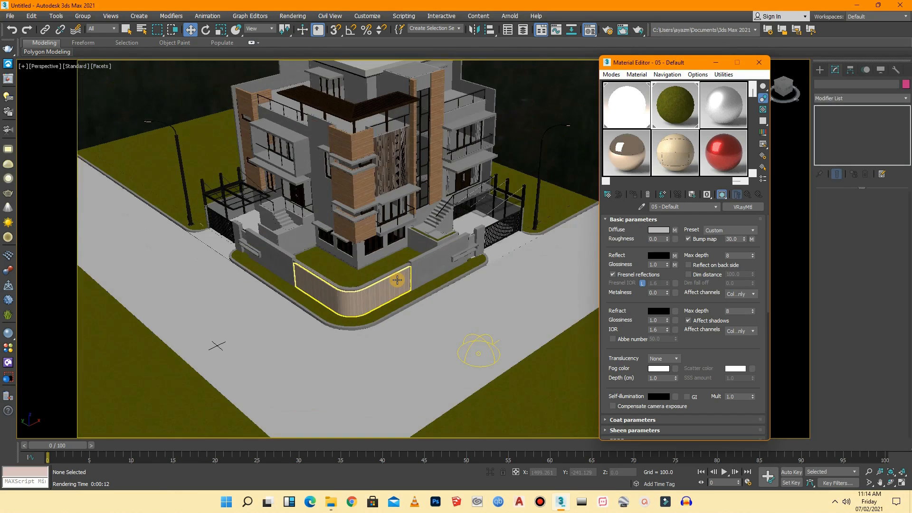
{"action": "left_click", "coordinate": [387, 312]}
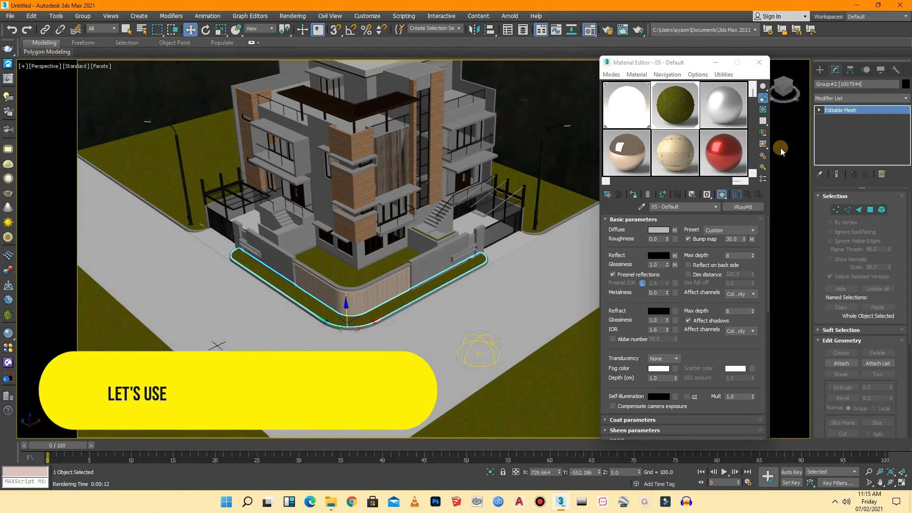
{"action": "left_click", "coordinate": [821, 71]}
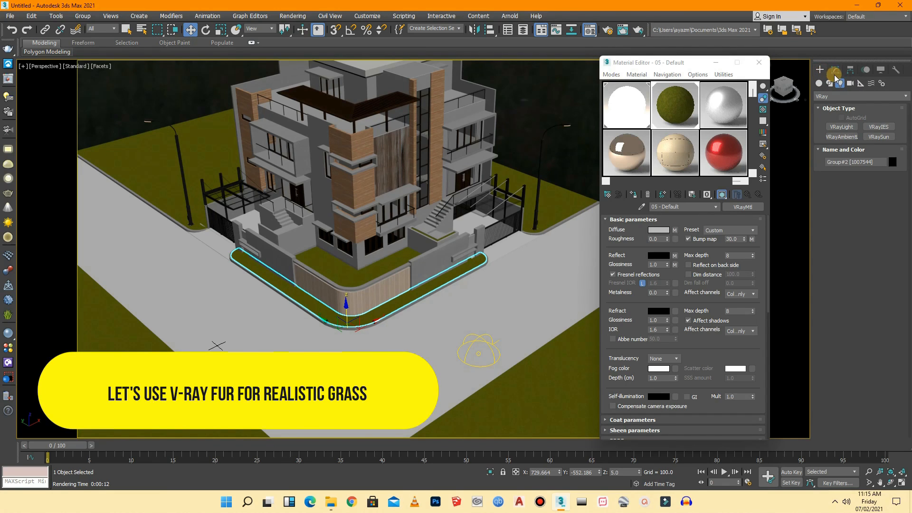
{"action": "left_click", "coordinate": [819, 83]}
{"action": "left_click", "coordinate": [837, 97]}
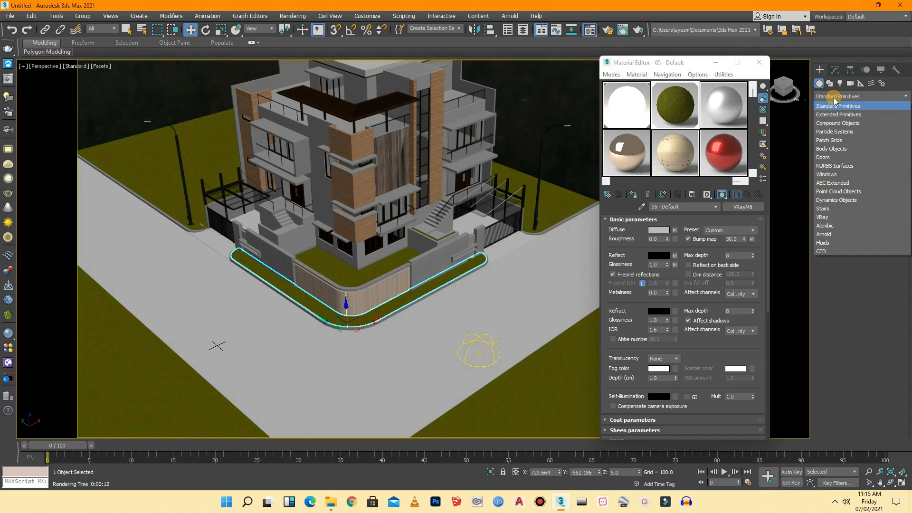
{"action": "left_click", "coordinate": [824, 218]}
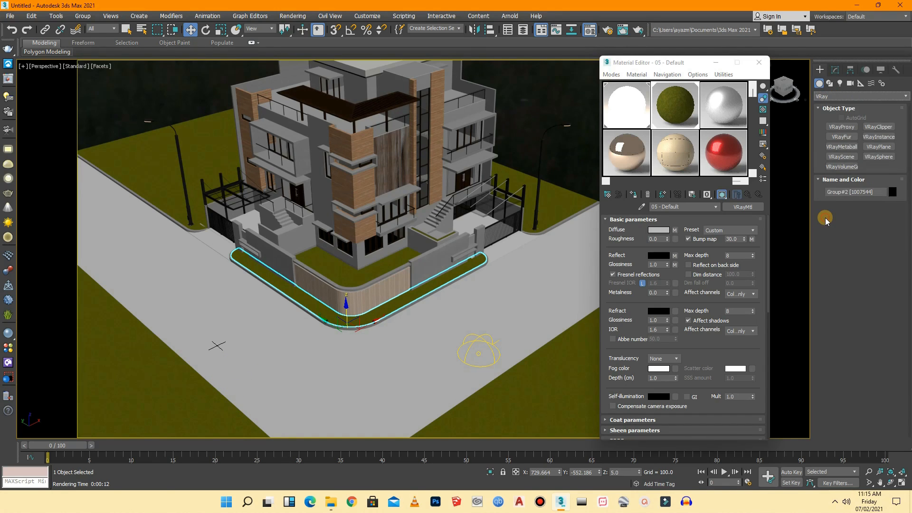
{"action": "left_click", "coordinate": [842, 137]}
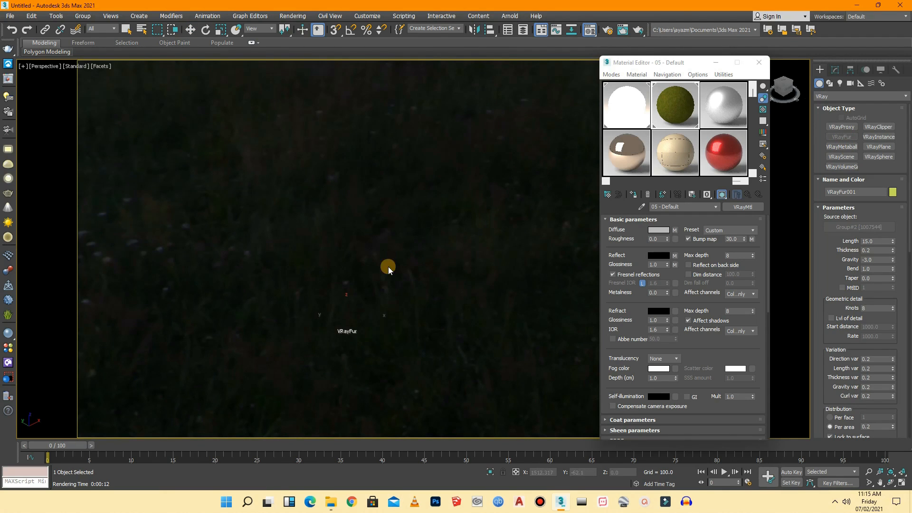
- Set the planter grass fur to length 20.55, thickness 0.4, gravity -1.38, bend 1.15 and taper 1.0
{"action": "scroll", "coordinate": [367, 312], "scroll_direction": "up", "scroll_amount": 10}
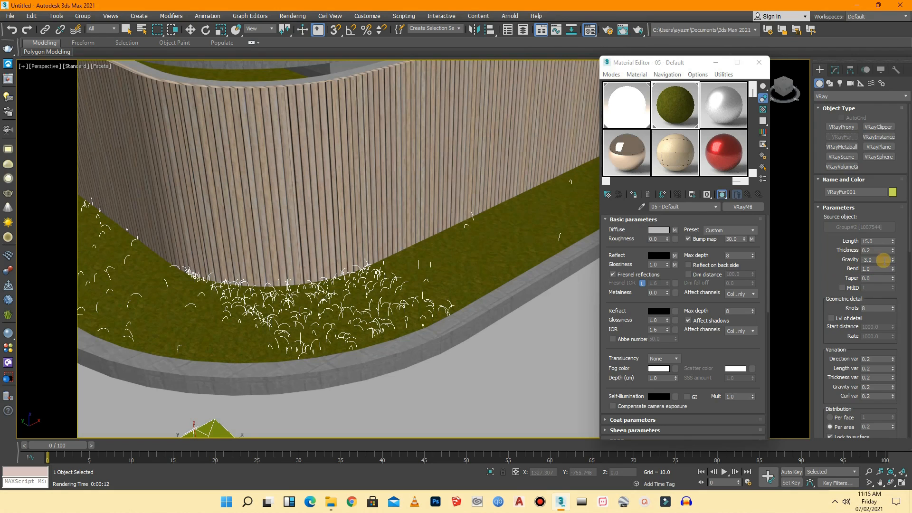
{"action": "left_click_drag", "start_coordinate": [893, 241], "coordinate": [893, 225]}
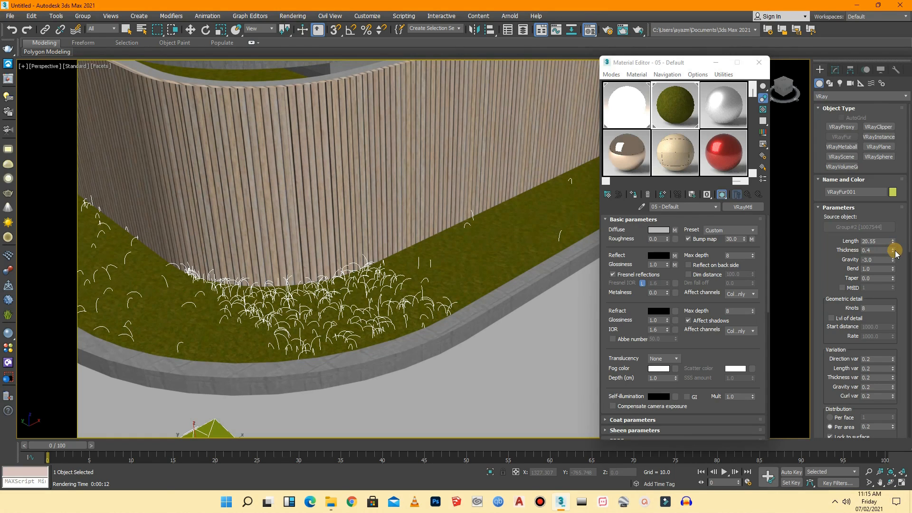
{"action": "left_click_drag", "start_coordinate": [893, 260], "coordinate": [892, 235]}
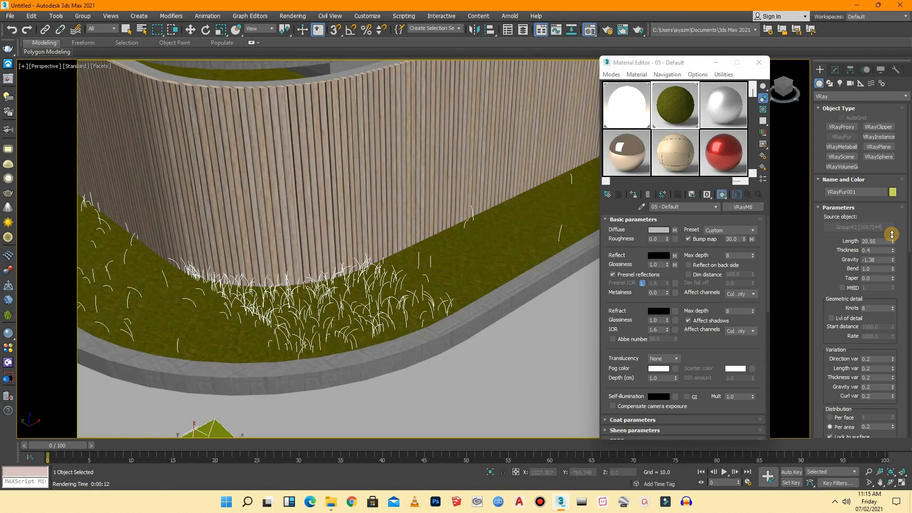
{"action": "left_click_drag", "start_coordinate": [894, 270], "coordinate": [859, 279]}
{"action": "left_click", "coordinate": [871, 278]}
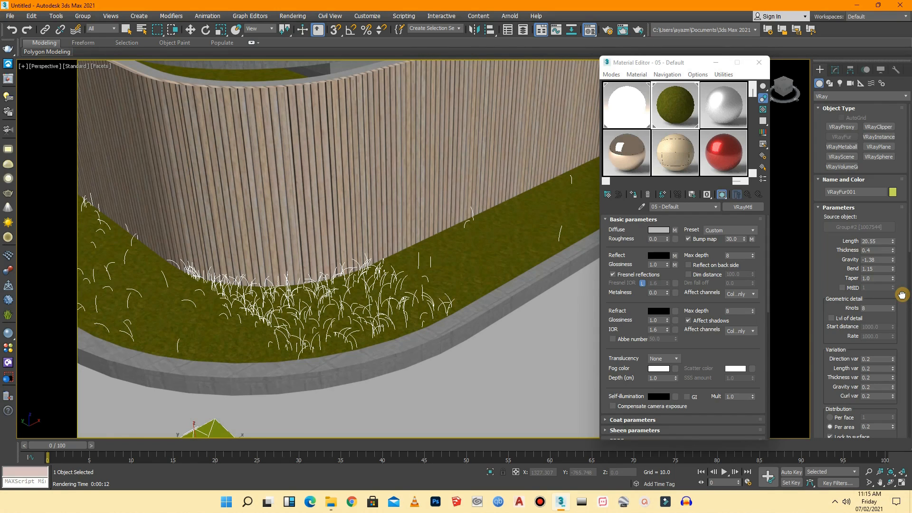
- Set the fur's direction variation to 0.3, length variation to 0.4, thickness, gravity and curl variation to 0.3, and distribution per area to 2.0
{"action": "left_click", "coordinate": [893, 362]}
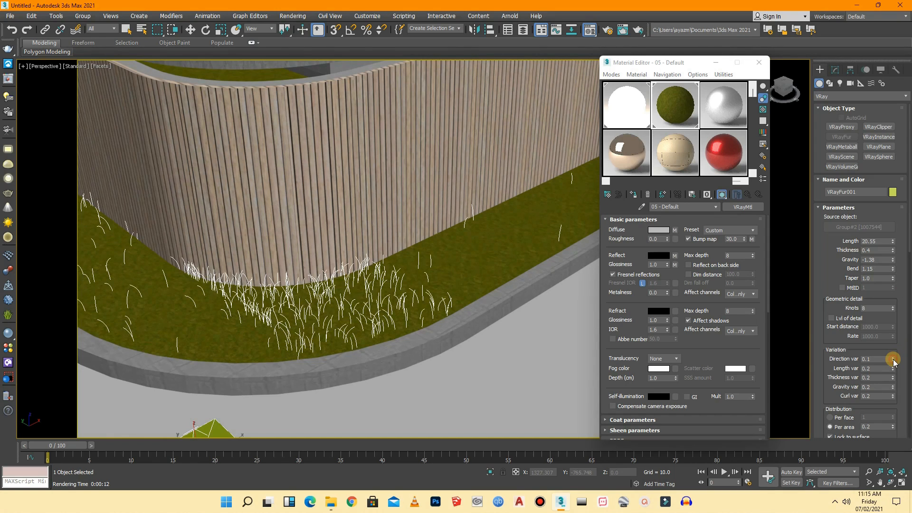
{"action": "left_click", "coordinate": [893, 362]}
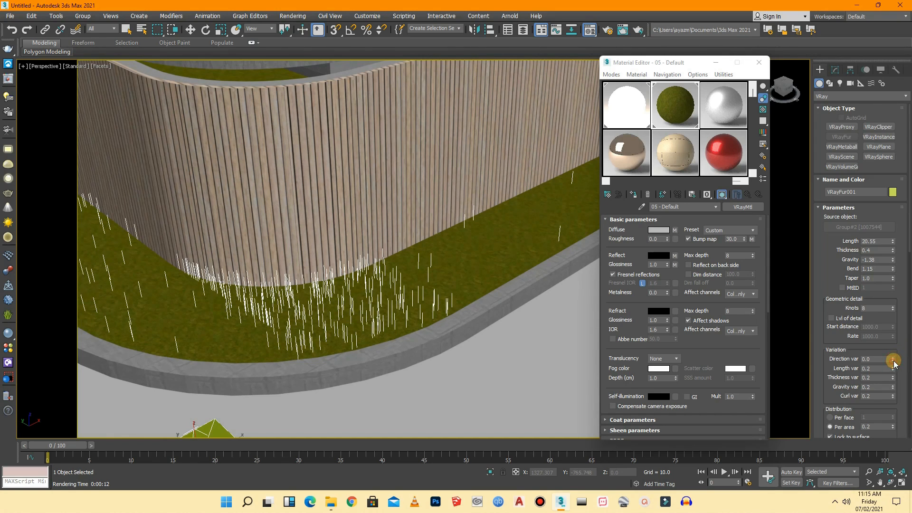
{"action": "left_click", "coordinate": [894, 357]}
{"action": "left_click", "coordinate": [894, 358]}
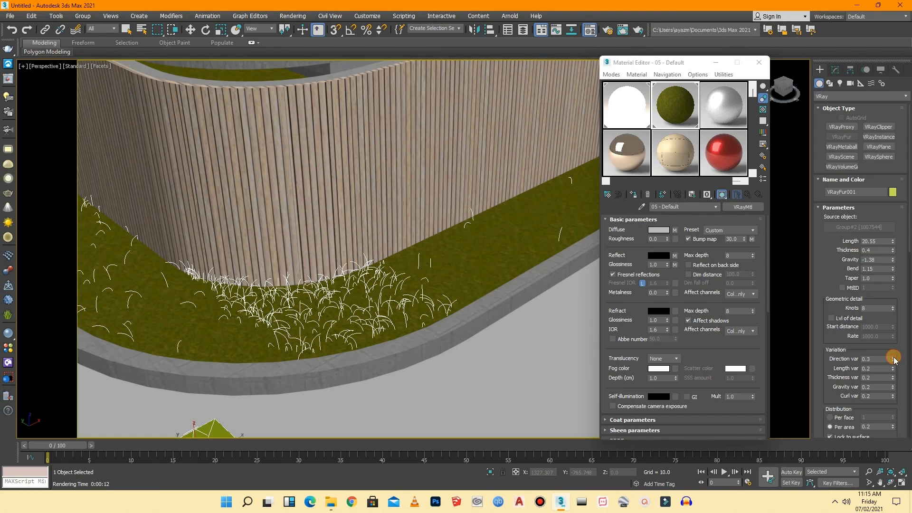
{"action": "left_click", "coordinate": [894, 366]}
{"action": "left_click", "coordinate": [894, 366]}
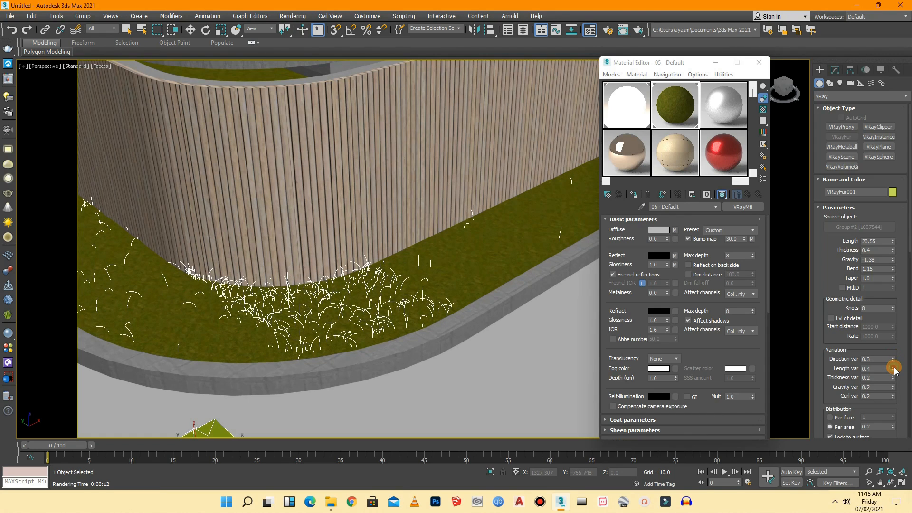
{"action": "left_click", "coordinate": [893, 394]}
{"action": "scroll", "coordinate": [893, 266], "scroll_direction": "down", "scroll_amount": 5}
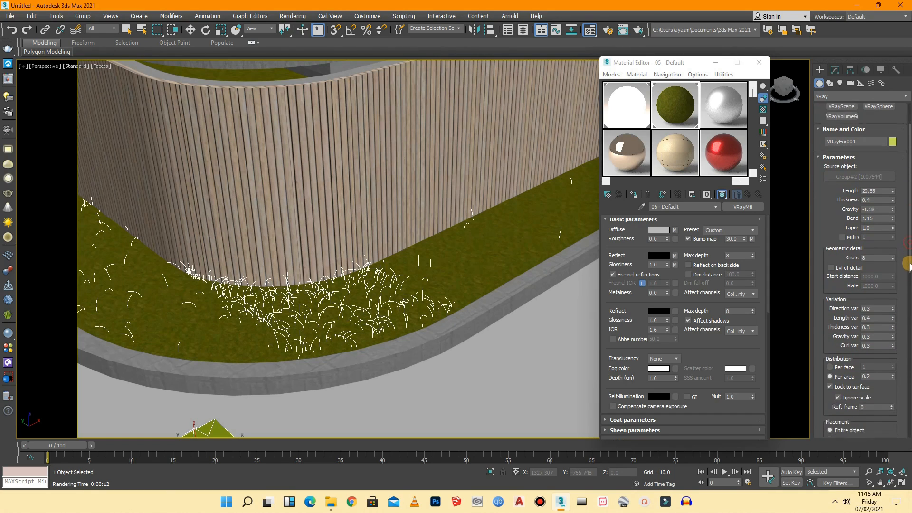
{"action": "double_click", "coordinate": [867, 336]}
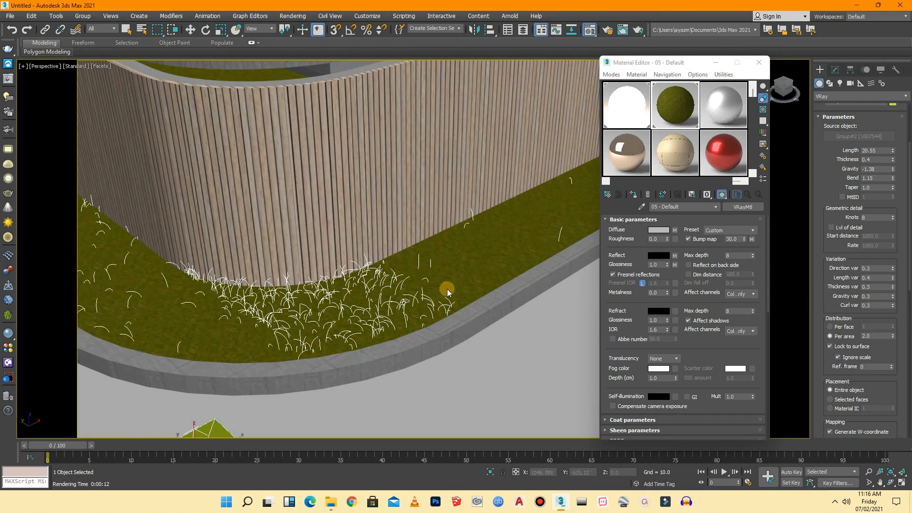
- Switch the viewport to VRayCam001, minimise the Material Editor and start a test render
{"action": "left_click", "coordinate": [43, 67]}
{"action": "mouse_move", "coordinate": [68, 75]}
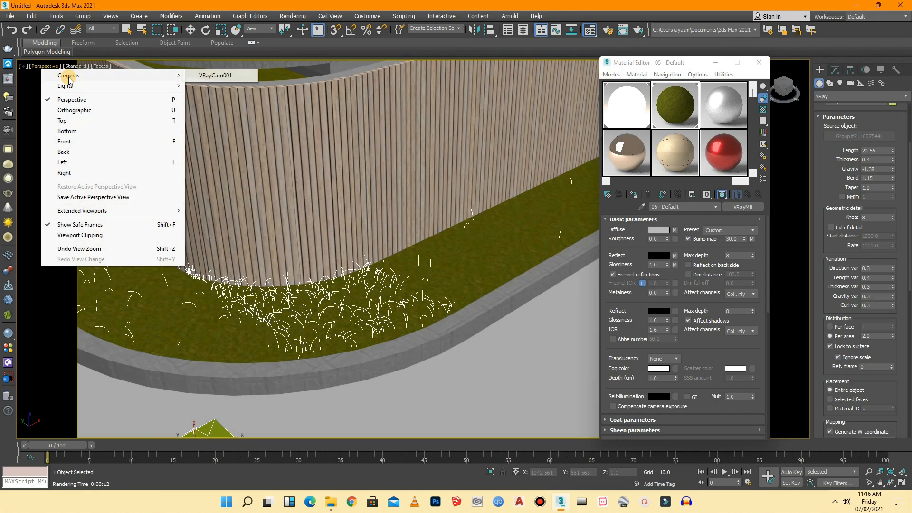
{"action": "left_click", "coordinate": [218, 76]}
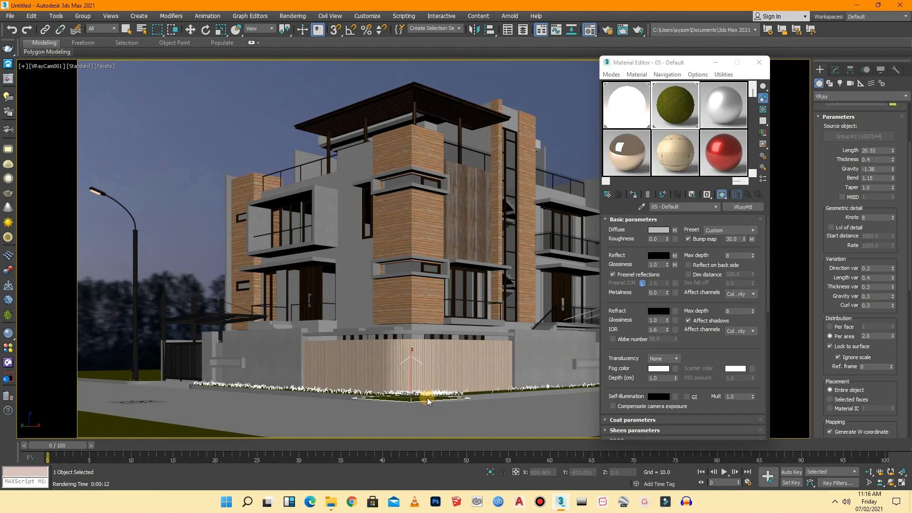
{"action": "left_click", "coordinate": [715, 64]}
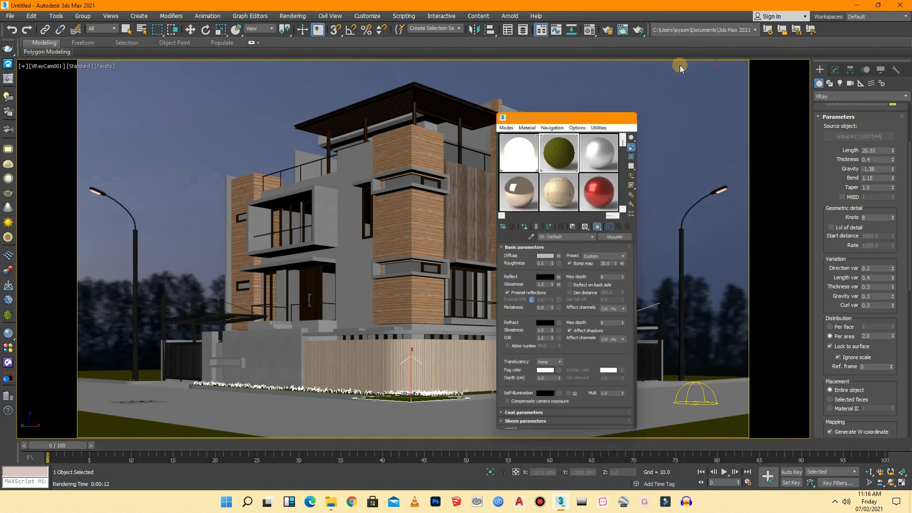
{"action": "left_click", "coordinate": [292, 16]}
{"action": "left_click", "coordinate": [297, 33]}
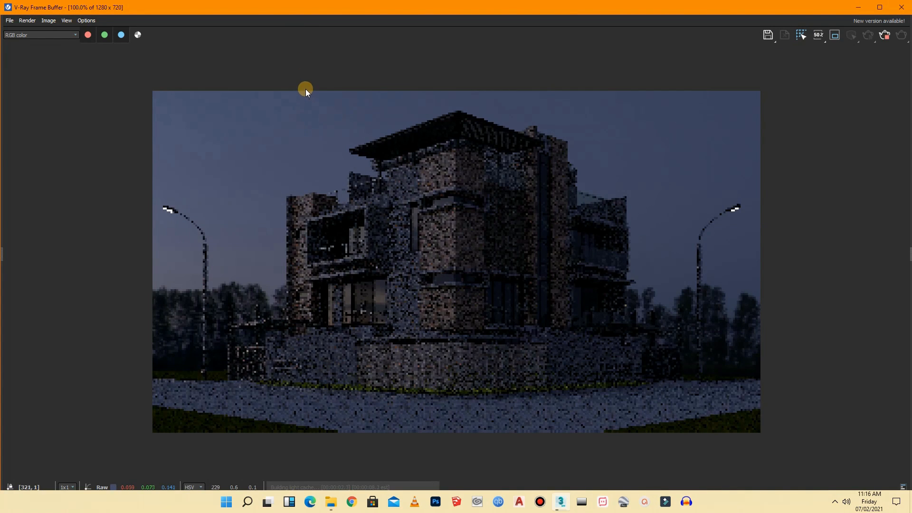
- Examine the grass along the boundary wall in the test render, then cancel the render
{"action": "scroll", "coordinate": [465, 389], "scroll_direction": "up", "scroll_amount": 2}
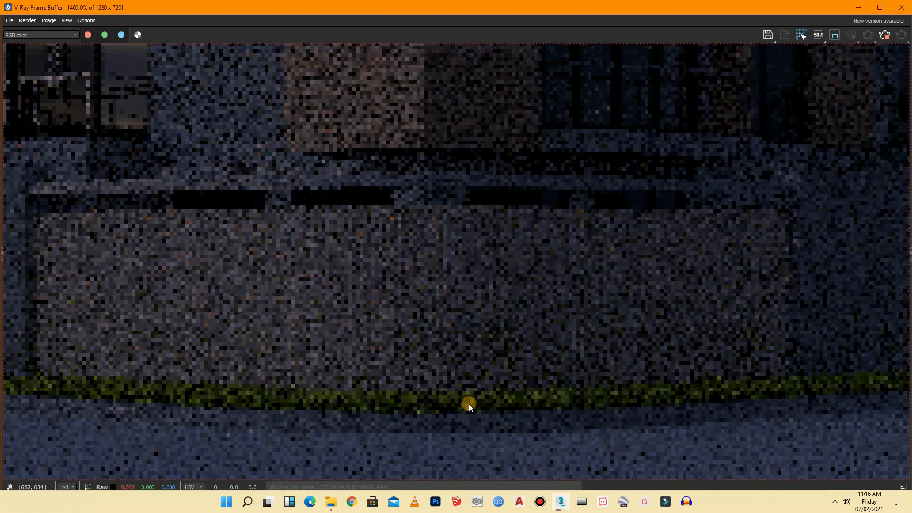
{"action": "scroll", "coordinate": [480, 402], "scroll_direction": "down", "scroll_amount": 1}
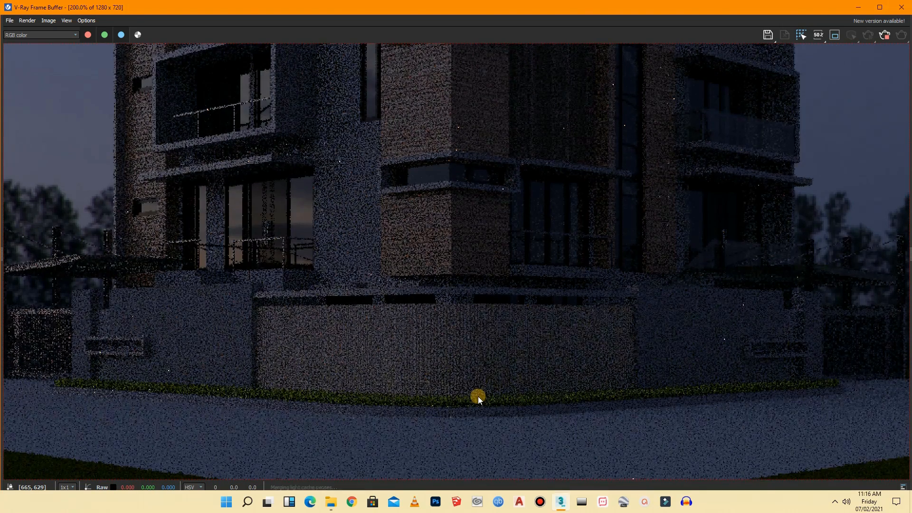
{"action": "scroll", "coordinate": [477, 397], "scroll_direction": "down", "scroll_amount": 1}
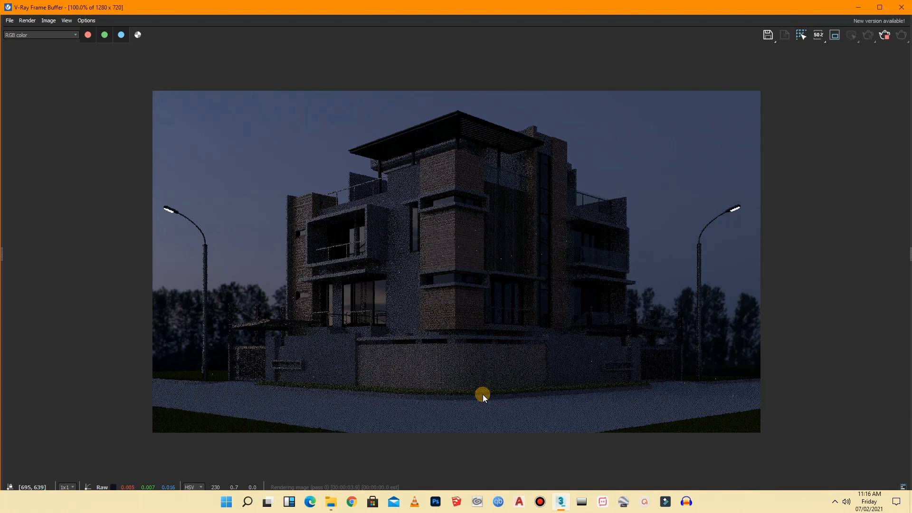
{"action": "scroll", "coordinate": [484, 396], "scroll_direction": "up", "scroll_amount": 1}
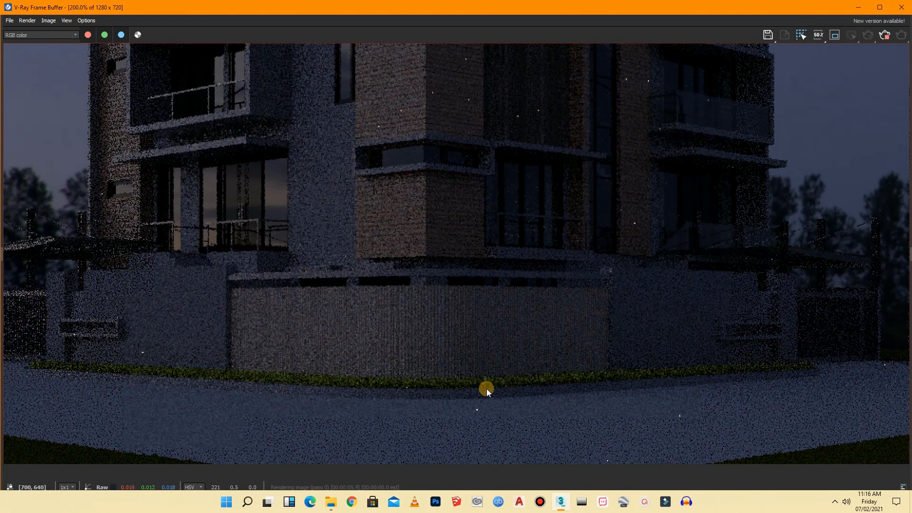
{"action": "scroll", "coordinate": [475, 388], "scroll_direction": "down", "scroll_amount": 1}
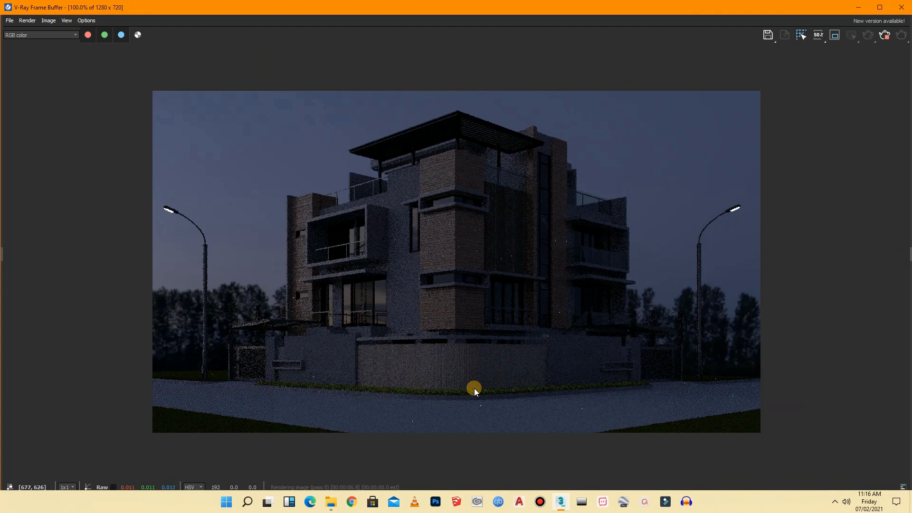
{"action": "left_click", "coordinate": [901, 8]}
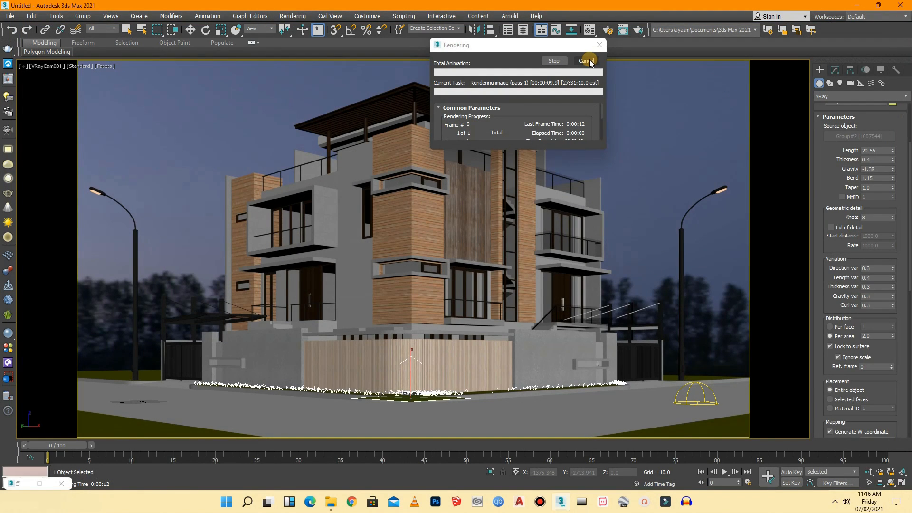
{"action": "left_click", "coordinate": [587, 61]}
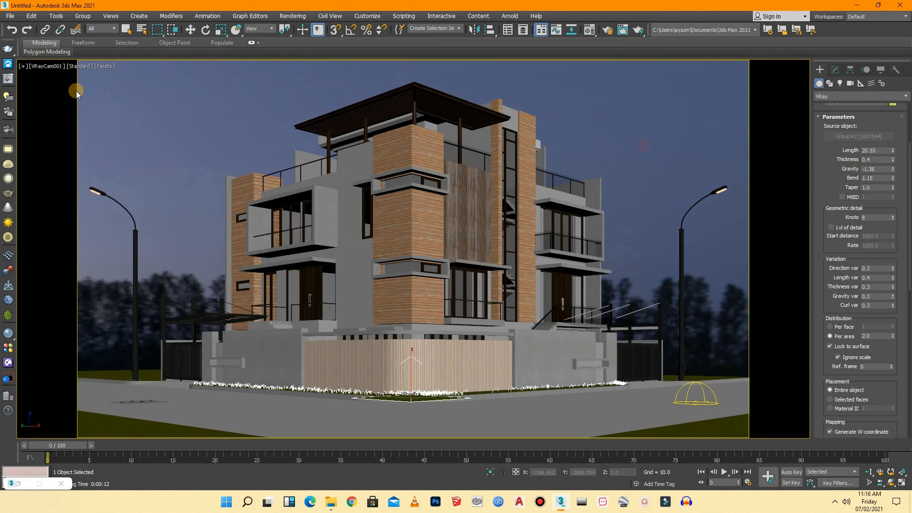
- Return the viewport to Perspective with an elevated overview of the house, roads and surrounding lawns
{"action": "left_click", "coordinate": [56, 64]}
{"action": "left_click", "coordinate": [103, 97]}
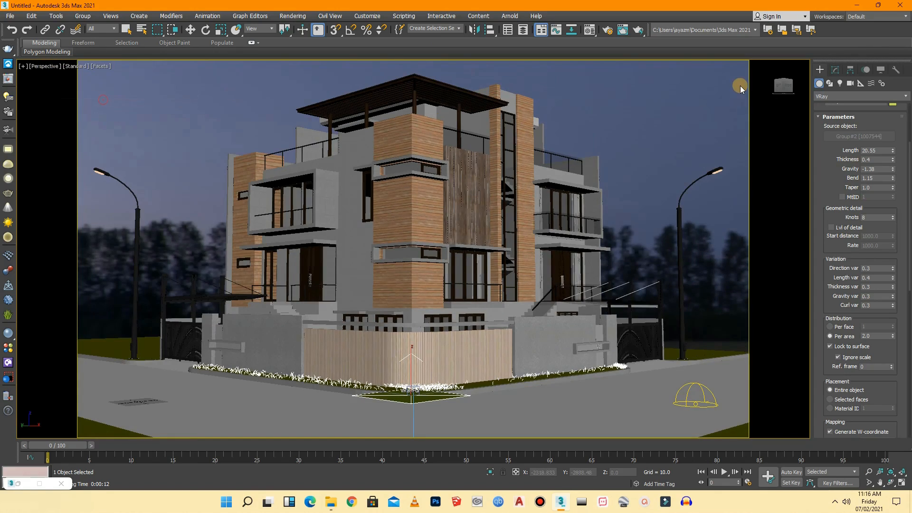
{"action": "left_click_drag", "start_coordinate": [789, 89], "coordinate": [787, 111]}
{"action": "scroll", "coordinate": [457, 165], "scroll_direction": "down", "scroll_amount": 6}
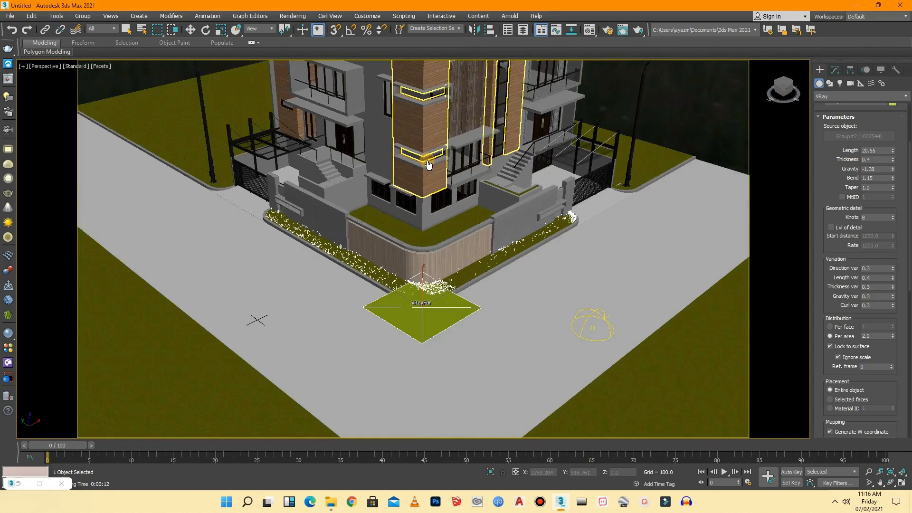
{"action": "scroll", "coordinate": [334, 308], "scroll_direction": "down", "scroll_amount": 3}
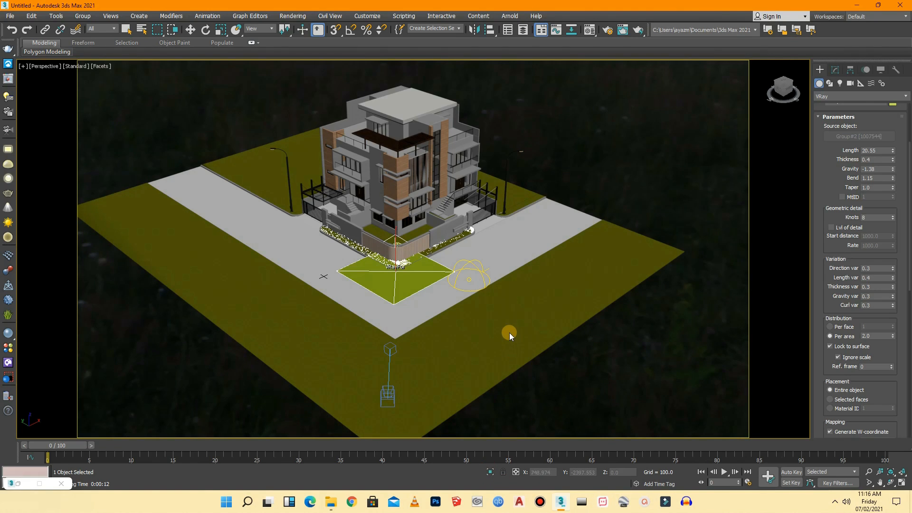
{"action": "left_click", "coordinate": [570, 385]}
{"action": "left_click", "coordinate": [528, 354]}
{"action": "scroll", "coordinate": [610, 344], "scroll_direction": "down", "scroll_amount": 5}
{"action": "scroll", "coordinate": [577, 331], "scroll_direction": "up", "scroll_amount": 6}
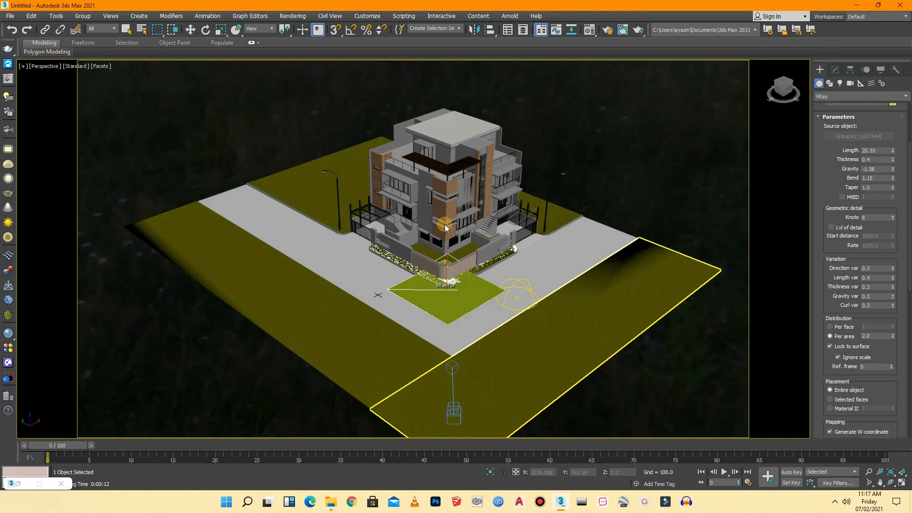
- Add a VRayFur object to the lawn strip across the road on the dome light's side of the house
{"action": "left_click", "coordinate": [831, 84]}
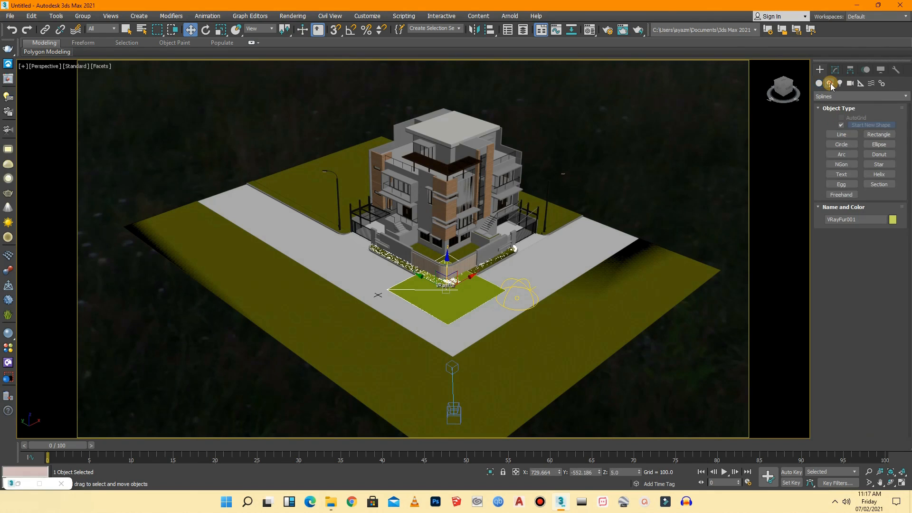
{"action": "left_click", "coordinate": [819, 83]}
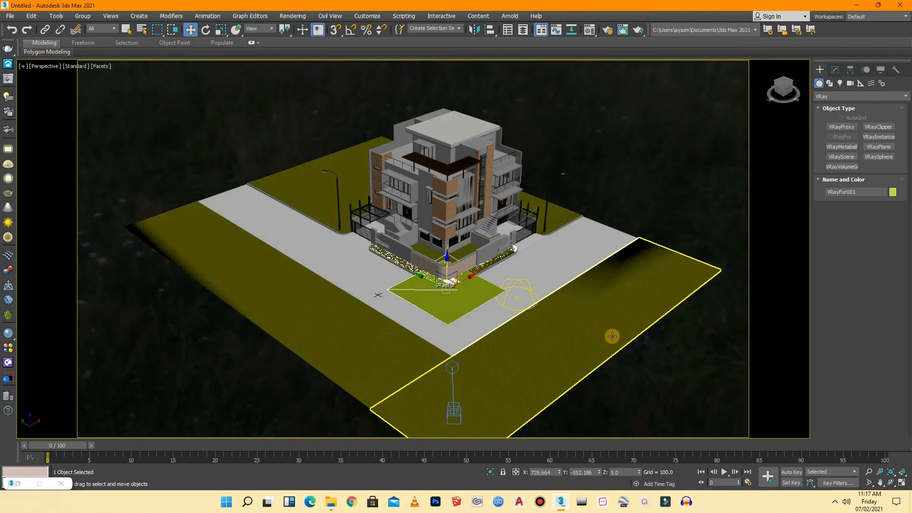
{"action": "left_click", "coordinate": [610, 330]}
{"action": "left_click", "coordinate": [823, 96]}
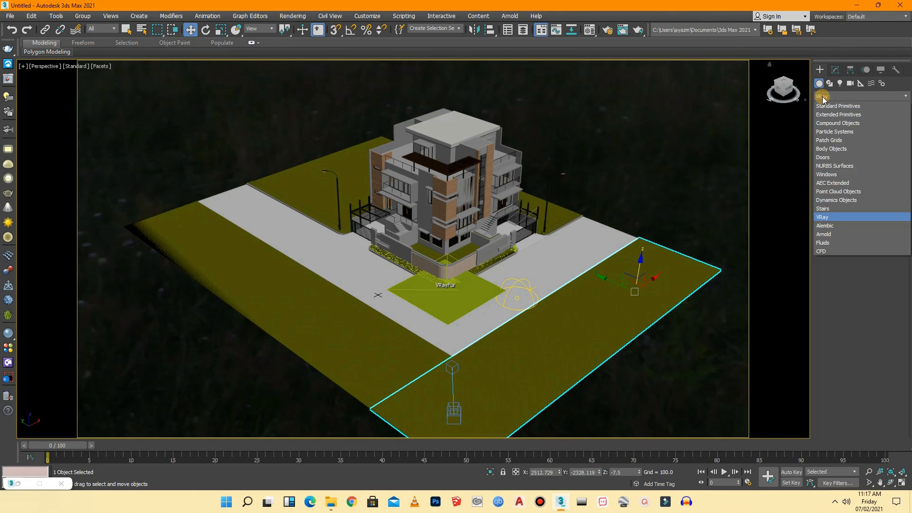
{"action": "left_click", "coordinate": [823, 98]}
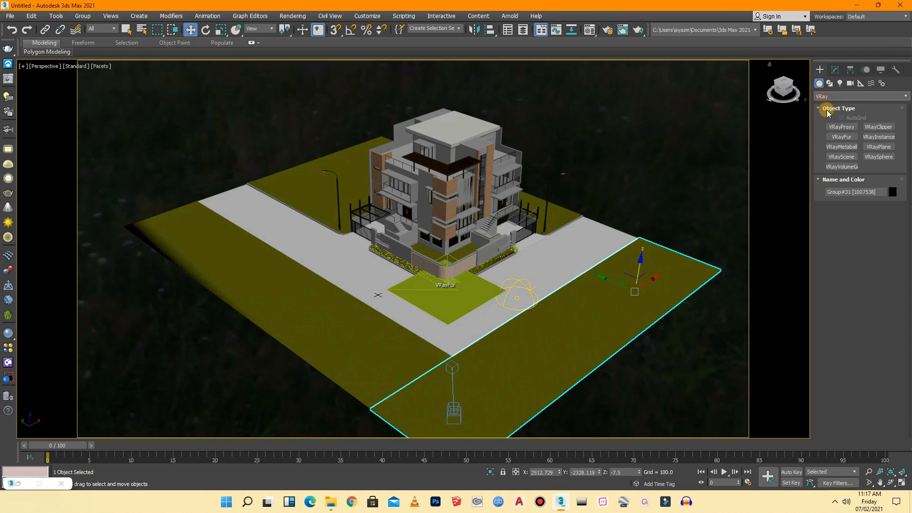
{"action": "left_click", "coordinate": [841, 137]}
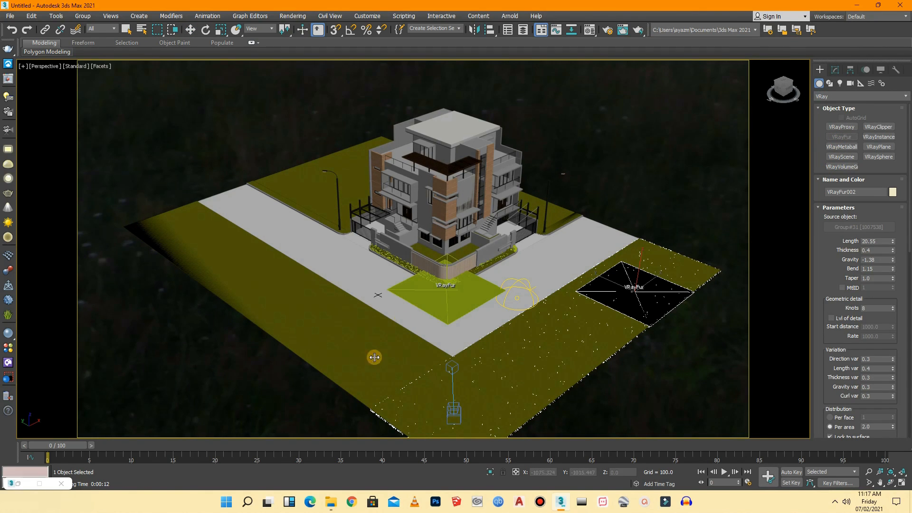
- Add a VRayFur object to the other roadside lawn strip opposite the house and clear the selection
{"action": "left_click", "coordinate": [819, 83]}
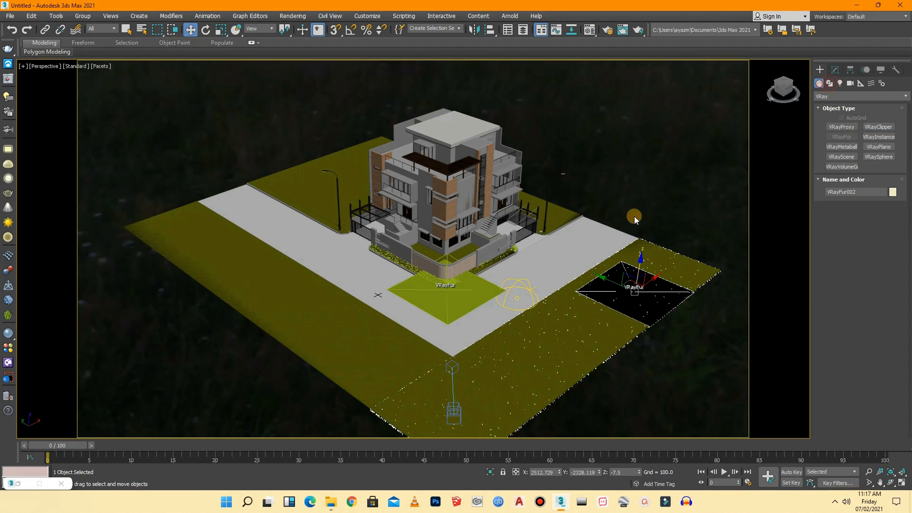
{"action": "left_click", "coordinate": [391, 352]}
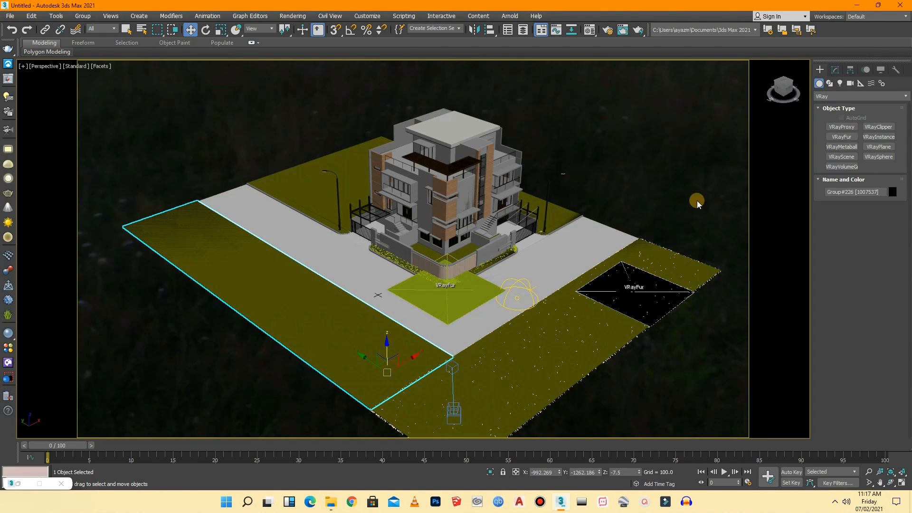
{"action": "left_click", "coordinate": [842, 137]}
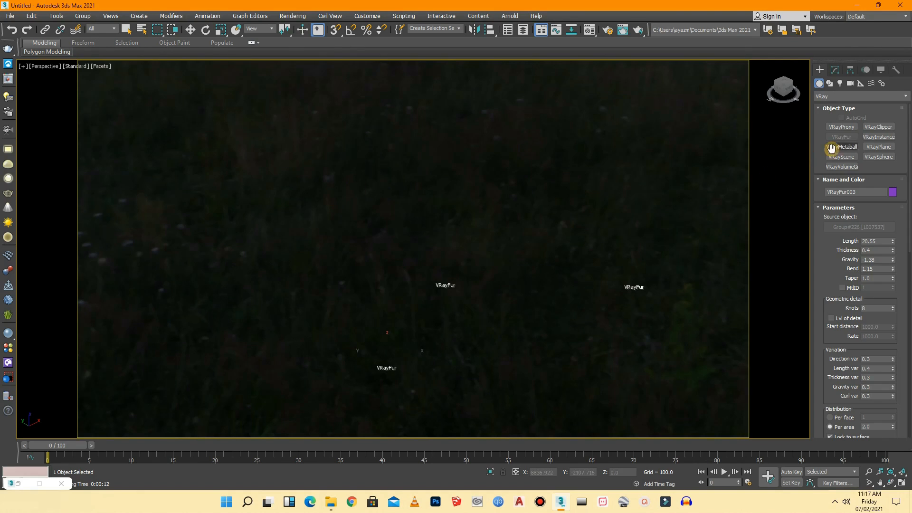
{"action": "left_click", "coordinate": [830, 83]}
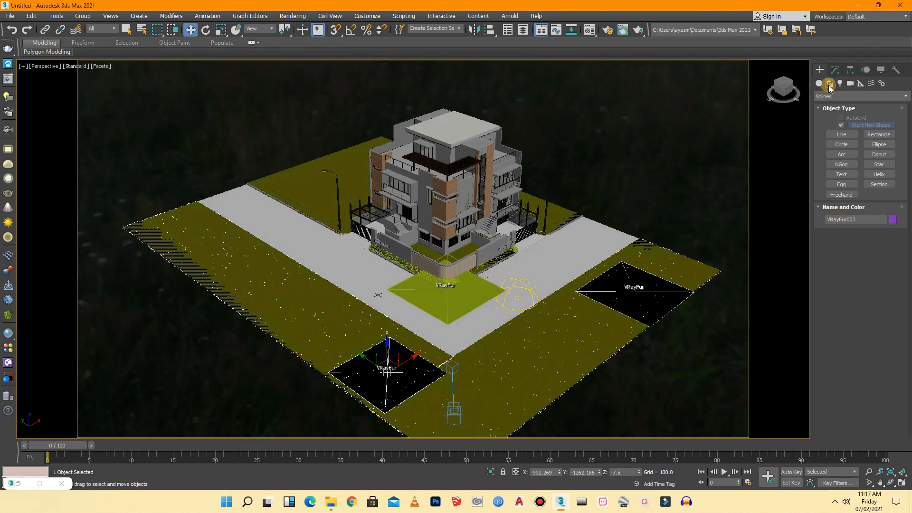
{"action": "left_click", "coordinate": [662, 141]}
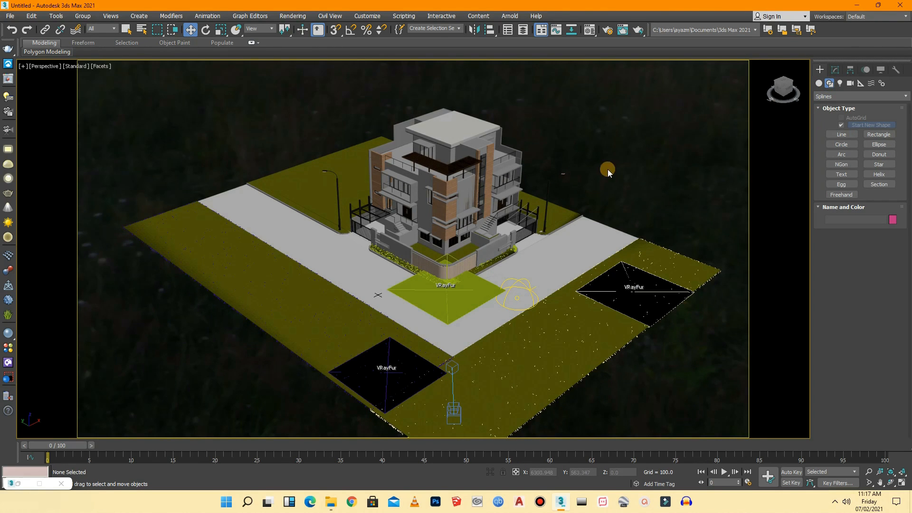
- Assign the grass material 05 - Default to all three VRayFur objects together, clear the selection and close the Material Editor
{"action": "left_click", "coordinate": [615, 282]}
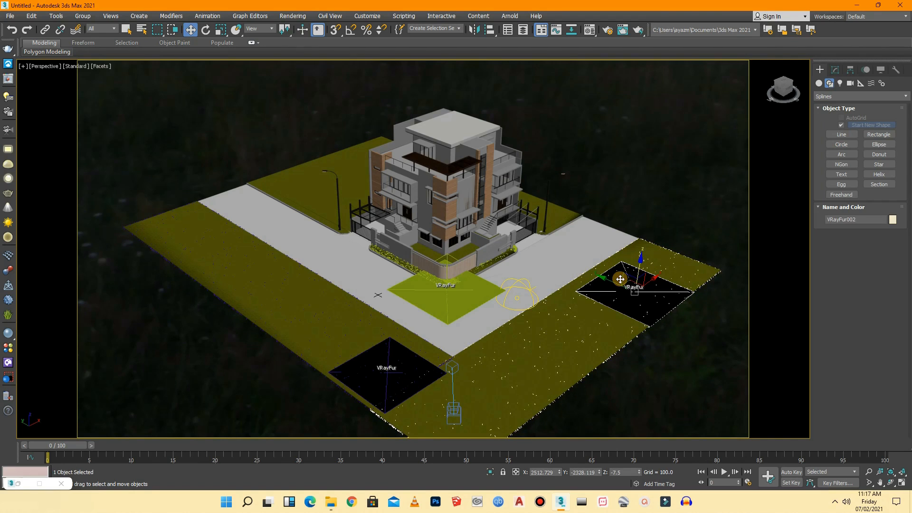
{"action": "left_click", "coordinate": [416, 364], "text": "ctrl"}
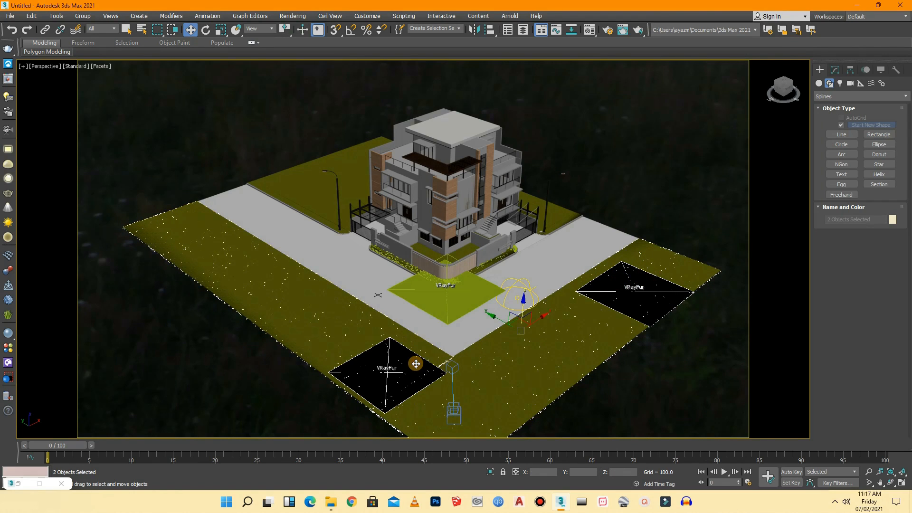
{"action": "left_click", "coordinate": [445, 314], "text": "ctrl"}
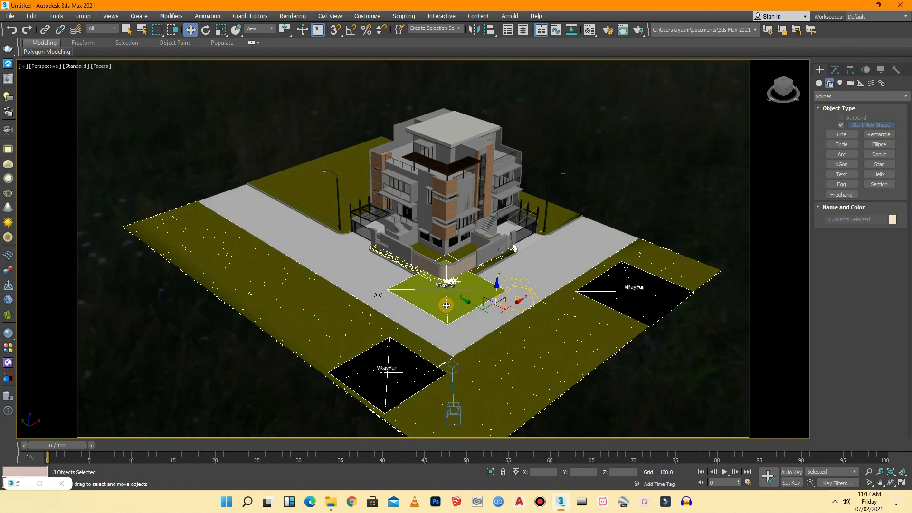
{"action": "key", "text": "m"}
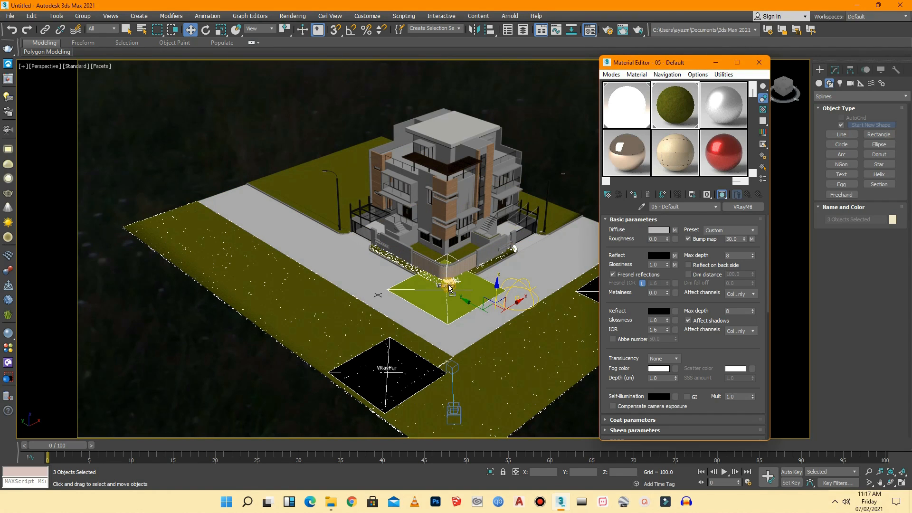
{"action": "left_click_drag", "start_coordinate": [456, 299], "coordinate": [455, 299]}
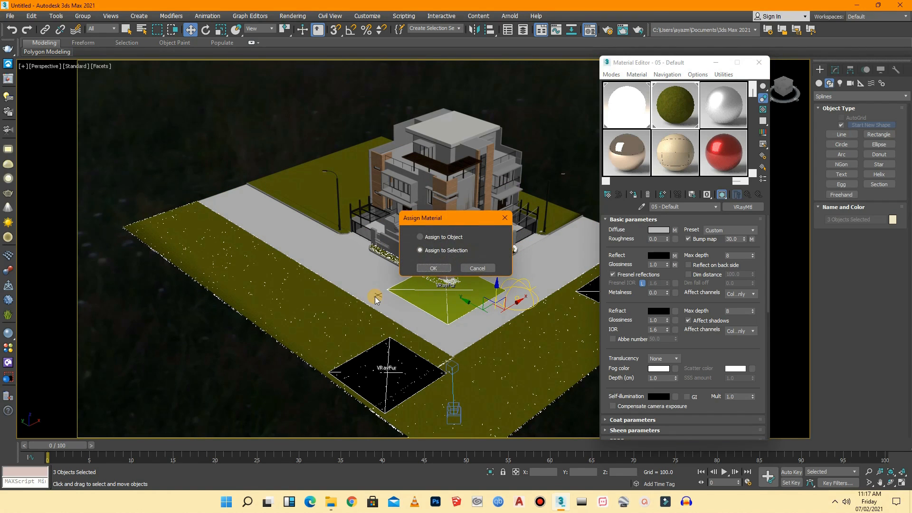
{"action": "left_click", "coordinate": [442, 268]}
{"action": "left_click", "coordinate": [297, 108]}
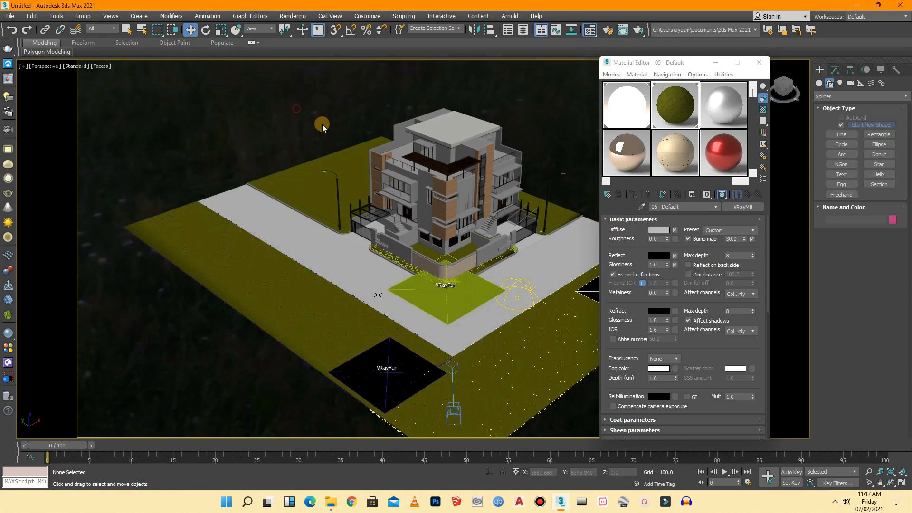
{"action": "scroll", "coordinate": [417, 272], "scroll_direction": "up", "scroll_amount": 5}
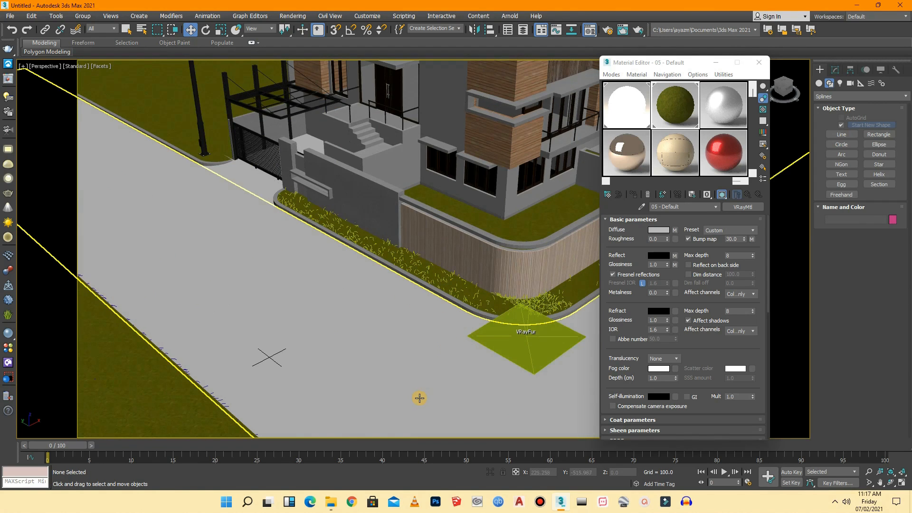
{"action": "scroll", "coordinate": [246, 307], "scroll_direction": "down", "scroll_amount": 3}
{"action": "scroll", "coordinate": [246, 307], "scroll_direction": "down", "scroll_amount": 3}
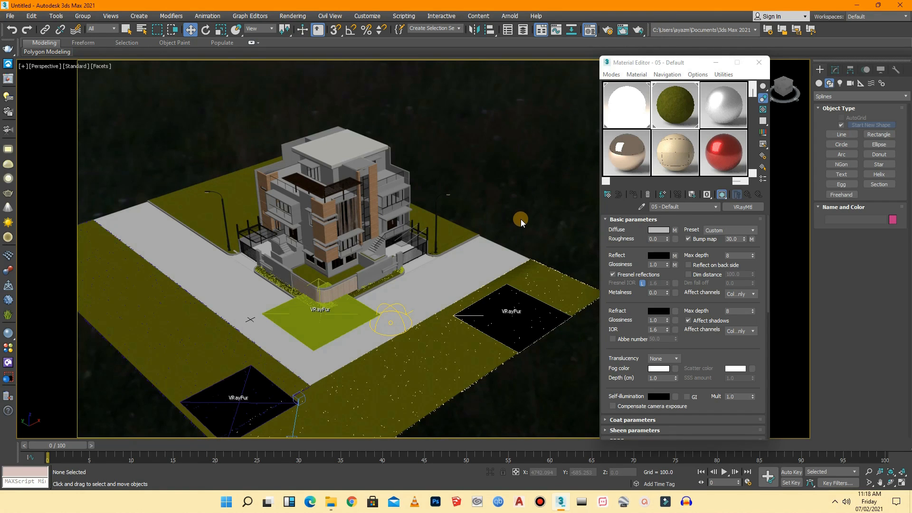
{"action": "left_click", "coordinate": [758, 62]}
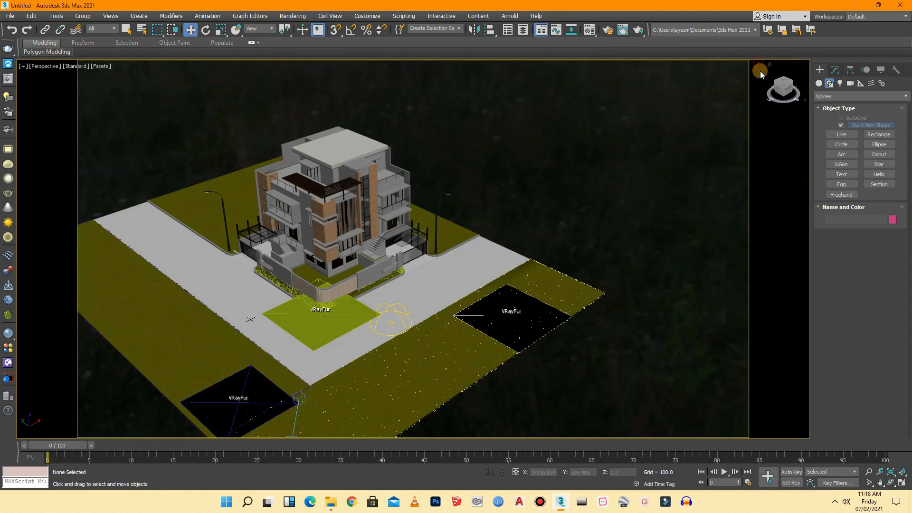
- Change the material 06 - Default from Physical Material to VRayMtl and expand its list of maps
{"action": "scroll", "coordinate": [204, 271], "scroll_direction": "up", "scroll_amount": 2}
{"action": "scroll", "coordinate": [235, 263], "scroll_direction": "up", "scroll_amount": 3}
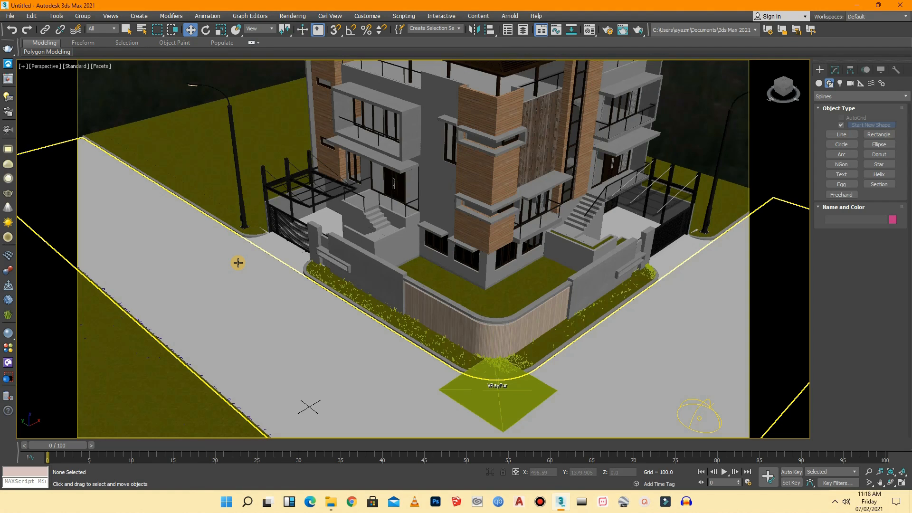
{"action": "scroll", "coordinate": [239, 263], "scroll_direction": "down", "scroll_amount": 5}
{"action": "scroll", "coordinate": [469, 340], "scroll_direction": "up", "scroll_amount": 3}
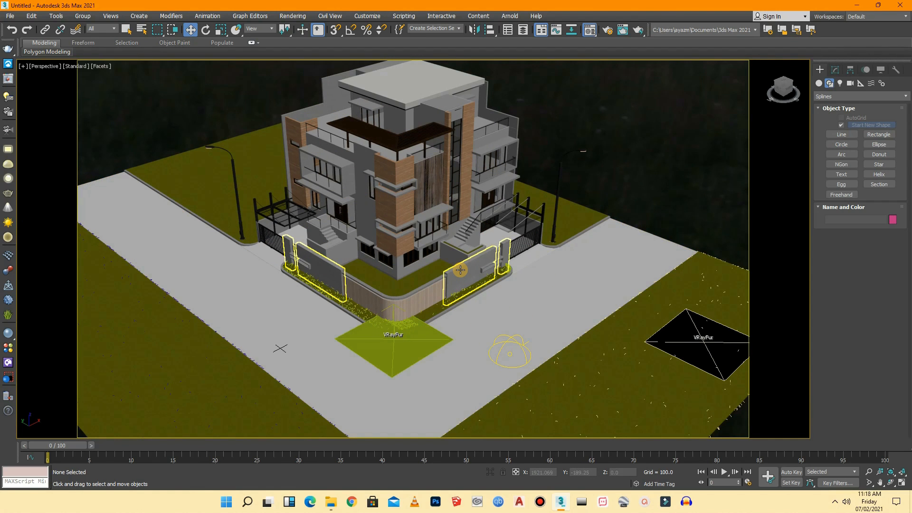
{"action": "key", "text": "m"}
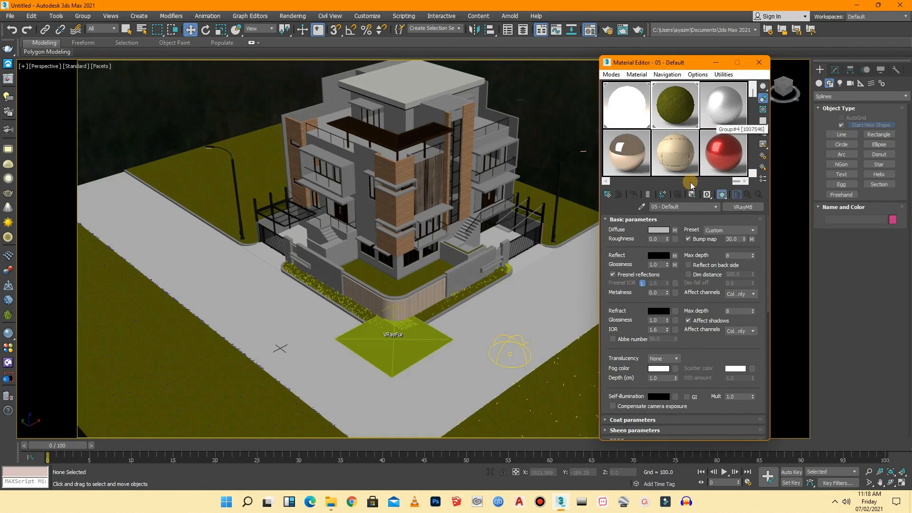
{"action": "left_click", "coordinate": [724, 118]}
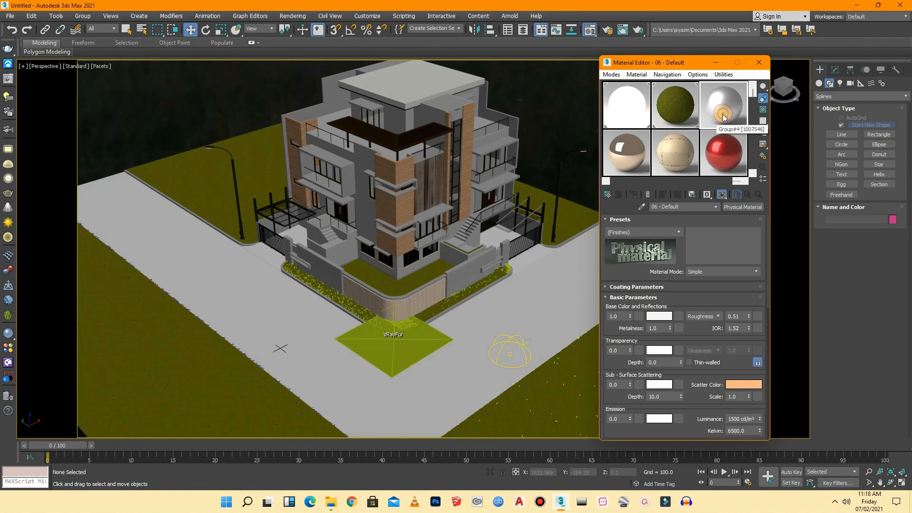
{"action": "left_click", "coordinate": [740, 208]}
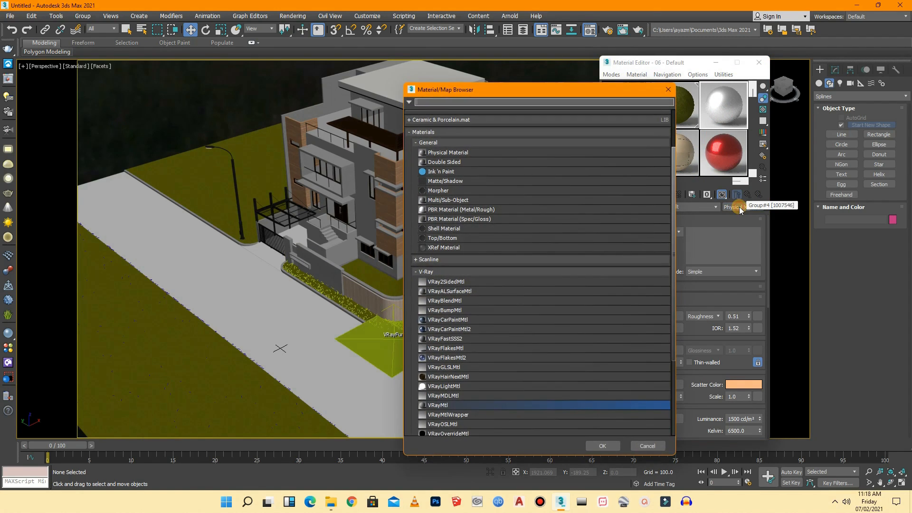
{"action": "double_click", "coordinate": [477, 403]}
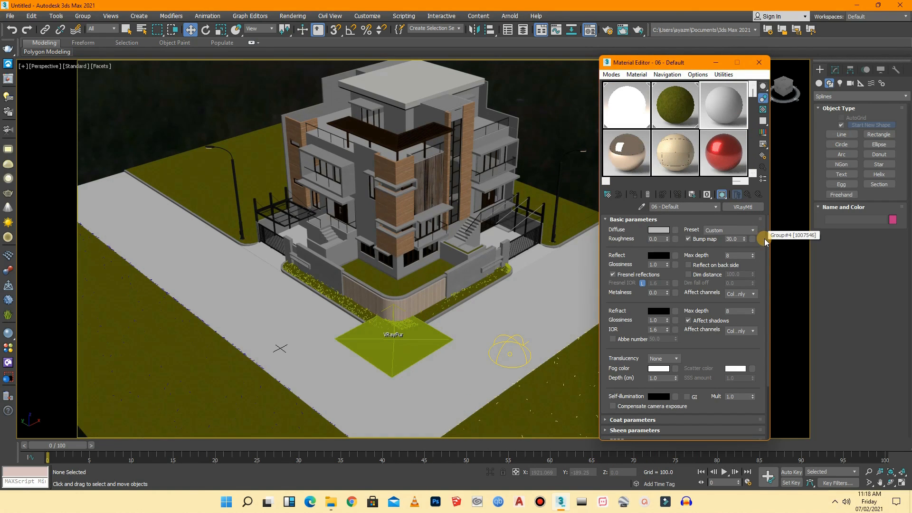
{"action": "scroll", "coordinate": [766, 285], "scroll_direction": "down", "scroll_amount": 3}
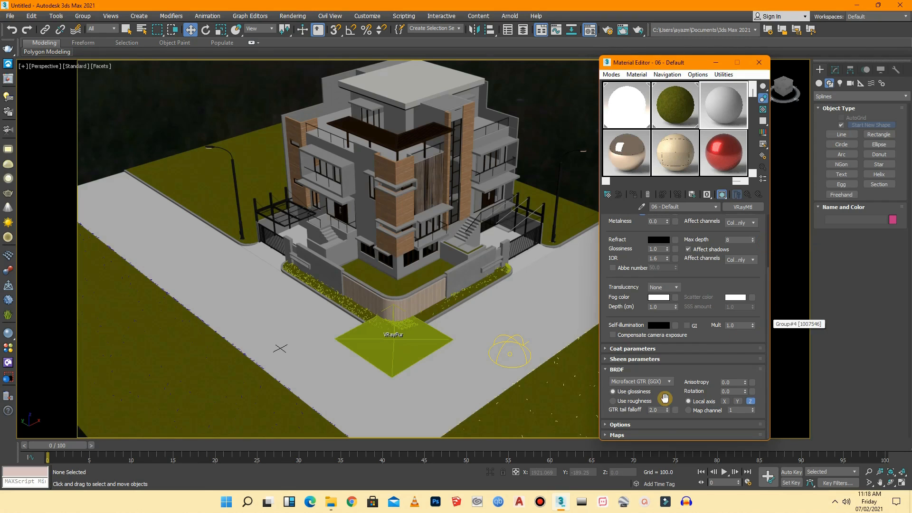
{"action": "left_click", "coordinate": [618, 435]}
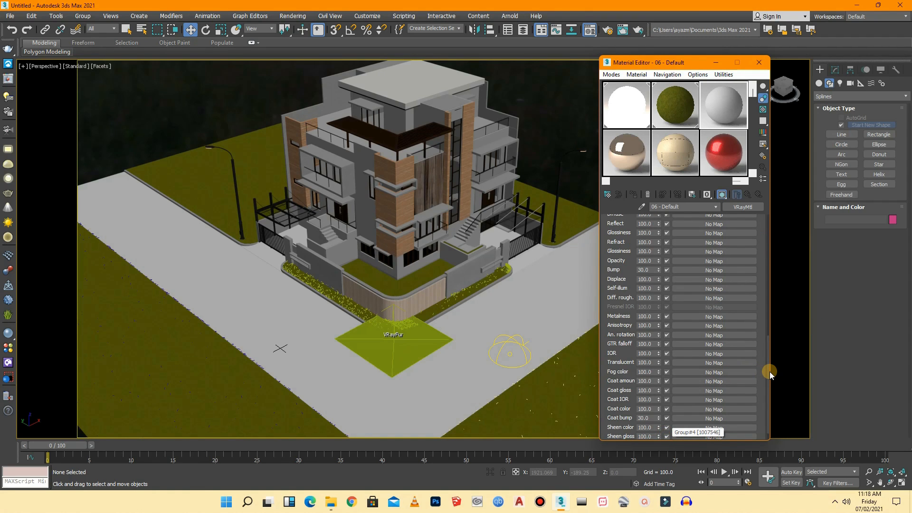
{"action": "scroll", "coordinate": [768, 371], "scroll_direction": "up", "scroll_amount": 2}
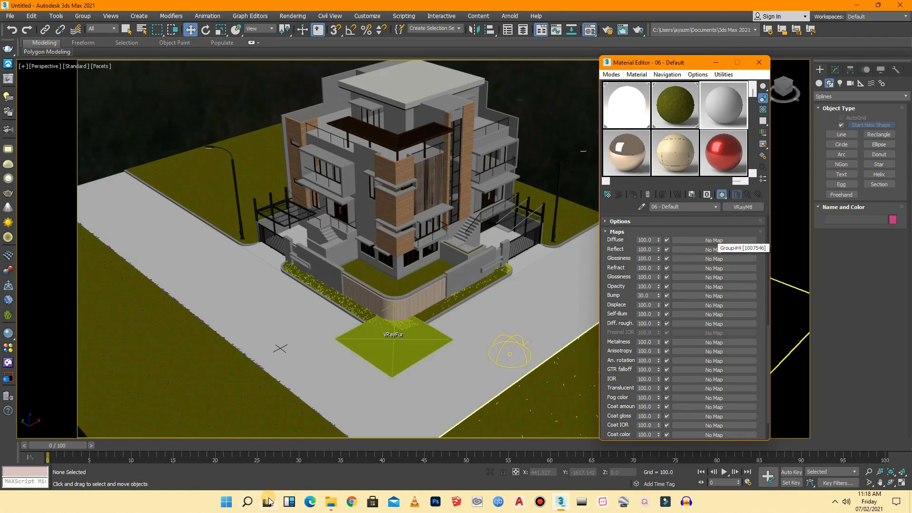
- Switch to File Explorer and open the CityStreetAsphaltGenericWorn001_4k folder inside the asphalt textures folder
{"action": "left_click", "coordinate": [333, 500]}
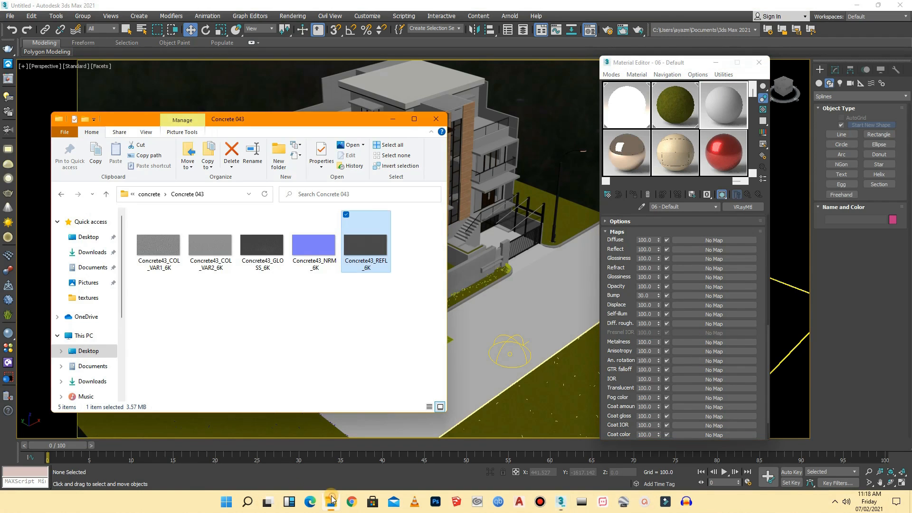
{"action": "left_click", "coordinate": [108, 195]}
{"action": "left_click", "coordinate": [107, 194]}
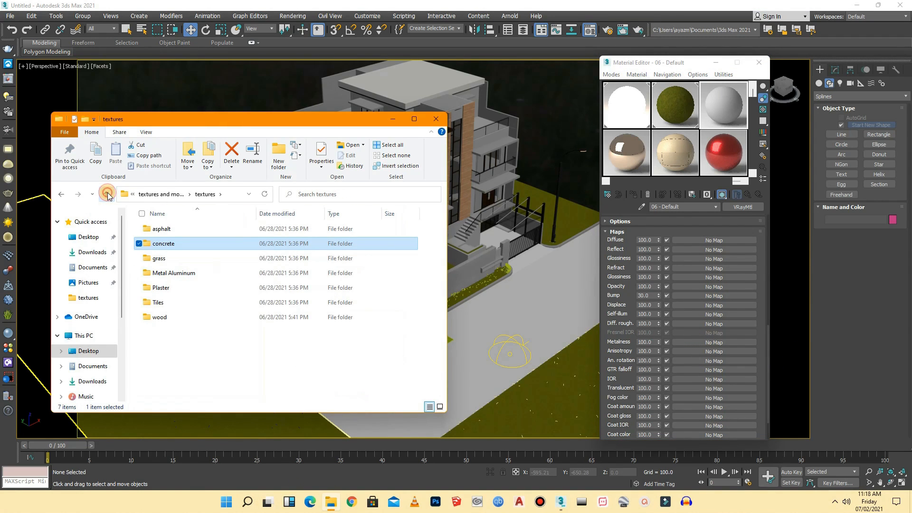
{"action": "double_click", "coordinate": [171, 230]}
{"action": "double_click", "coordinate": [172, 230]}
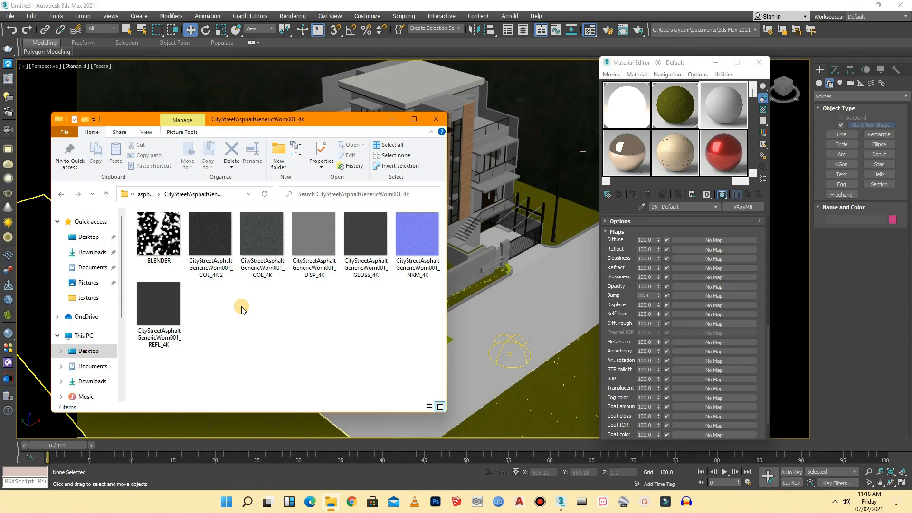
- Load CityStreetAsphaltGenericWorn001_COL_4K 2 as the diffuse map and DISP_4K as the displacement map, with displacement set to 0.5
{"action": "left_click_drag", "start_coordinate": [209, 235], "coordinate": [698, 241]}
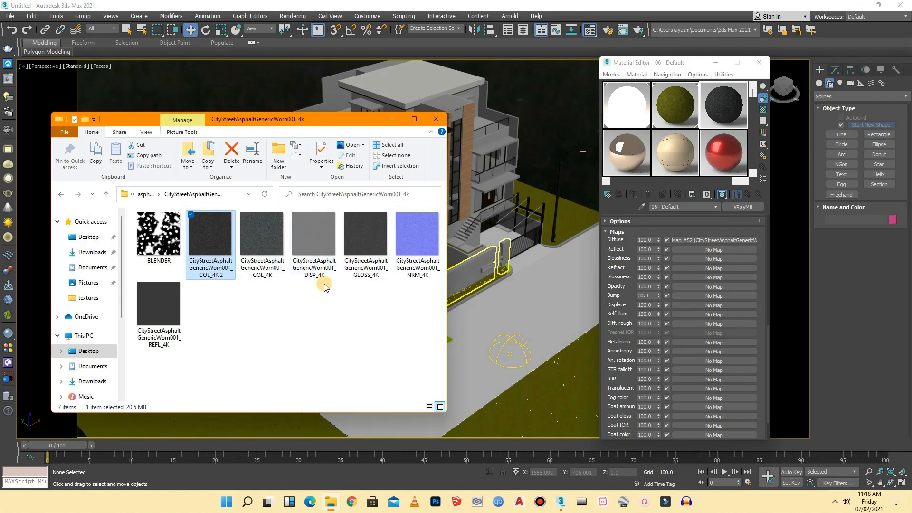
{"action": "left_click_drag", "start_coordinate": [314, 249], "coordinate": [697, 305]}
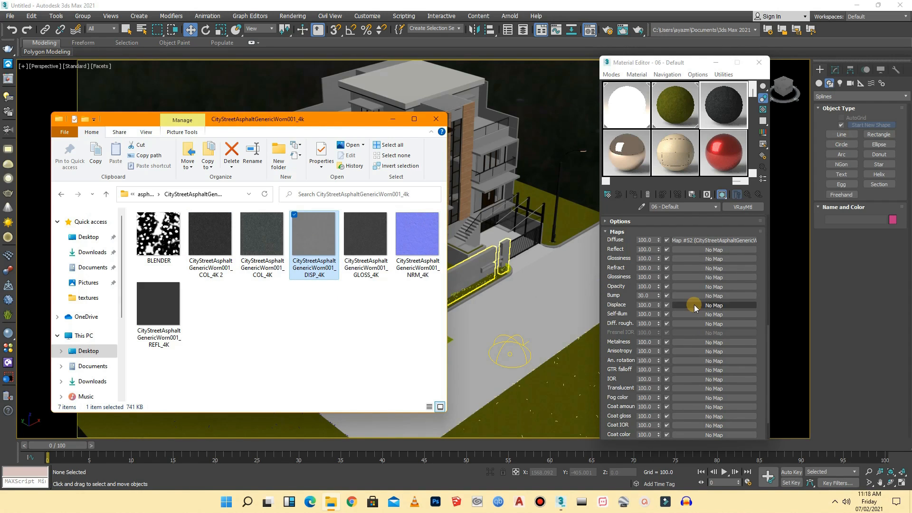
{"action": "left_click", "coordinate": [648, 305]}
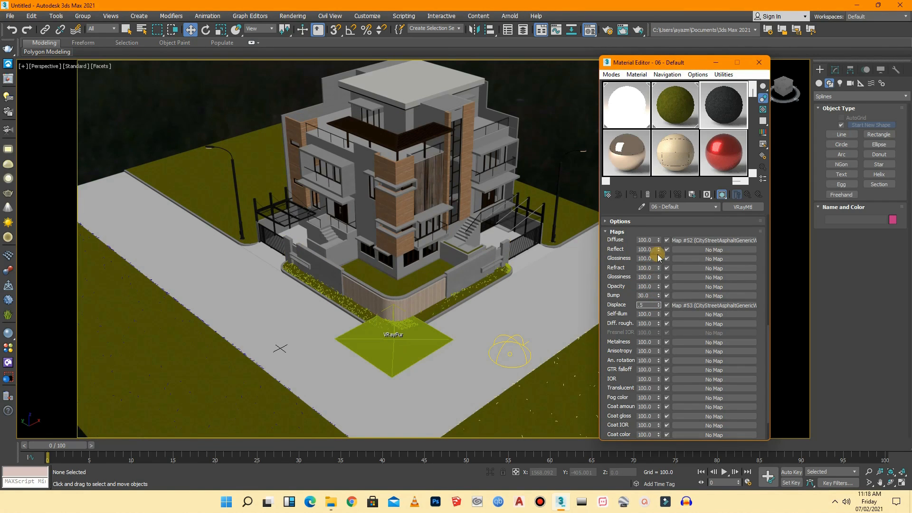
- Load the asphalt GLOSS_4K texture as the reflection glossiness map, NRM_4K as the bump map and REFL_4K as the reflect map
{"action": "left_click", "coordinate": [331, 502]}
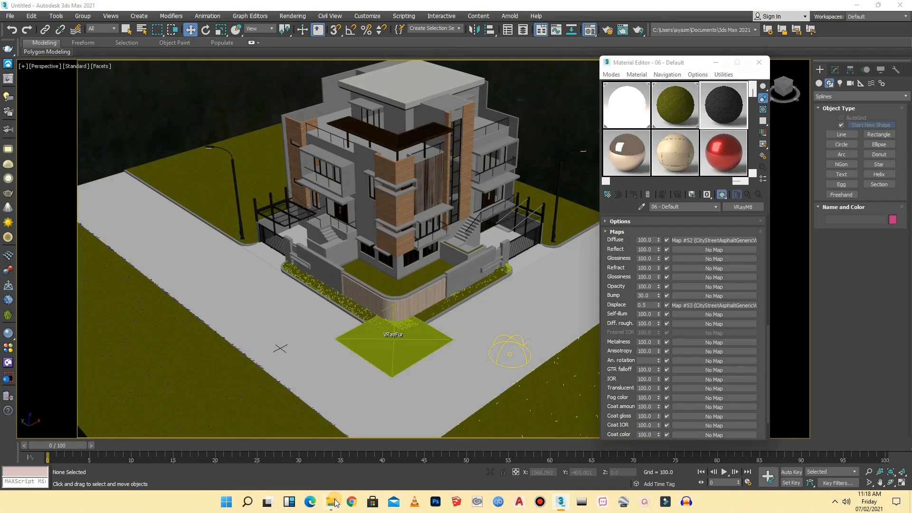
{"action": "left_click", "coordinate": [300, 356]}
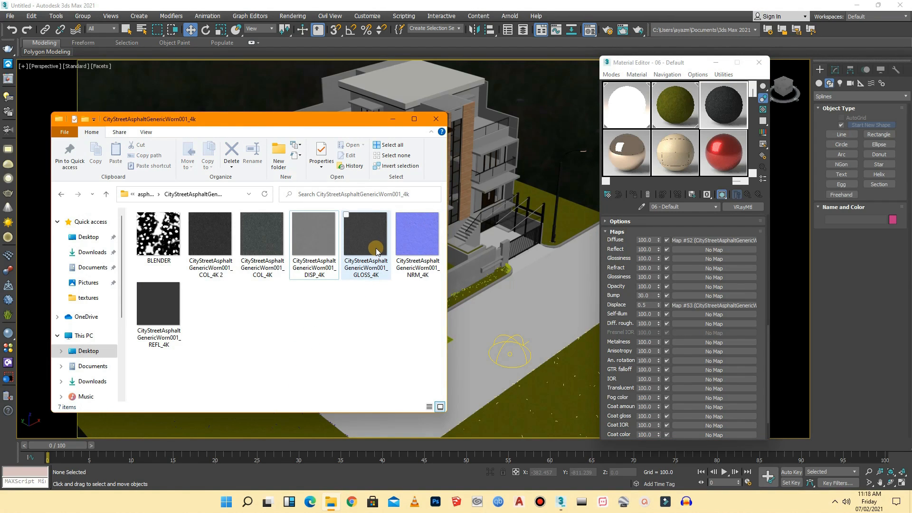
{"action": "left_click", "coordinate": [385, 271]}
{"action": "left_click_drag", "start_coordinate": [386, 274], "coordinate": [693, 262]}
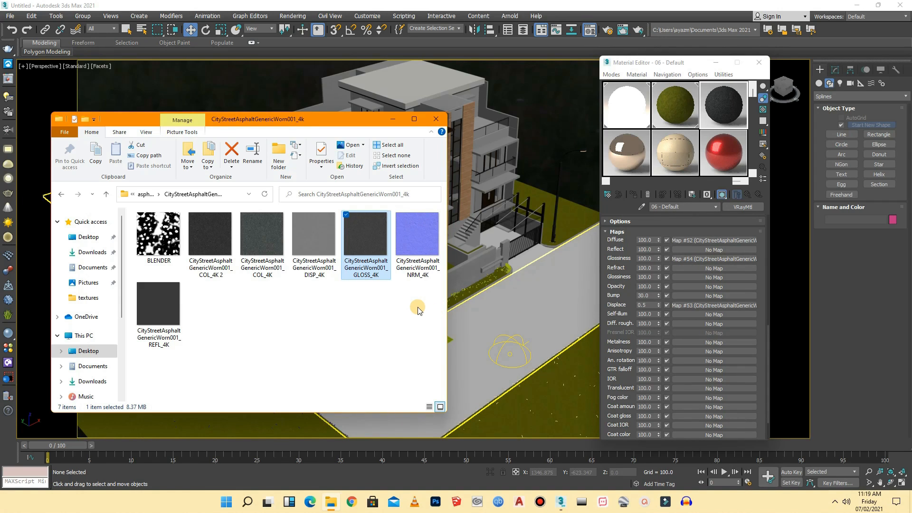
{"action": "left_click_drag", "start_coordinate": [417, 255], "coordinate": [697, 298]}
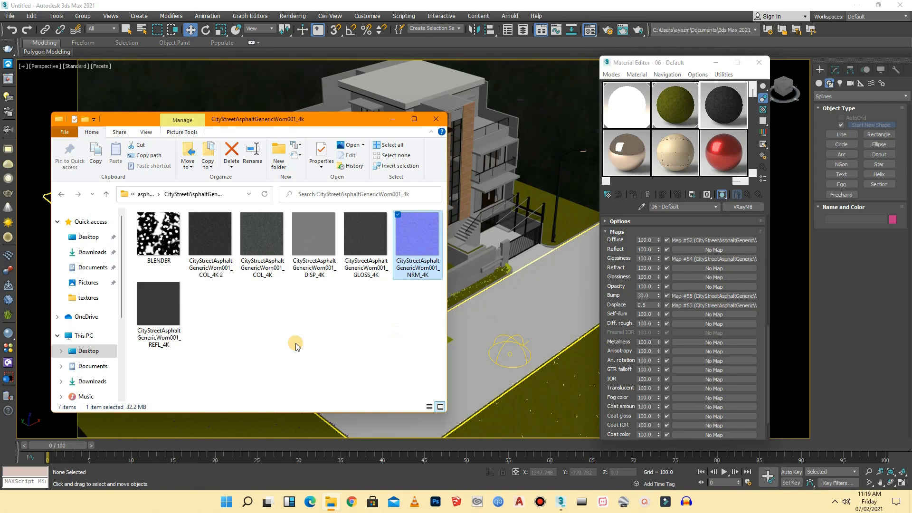
{"action": "left_click_drag", "start_coordinate": [153, 346], "coordinate": [709, 251]}
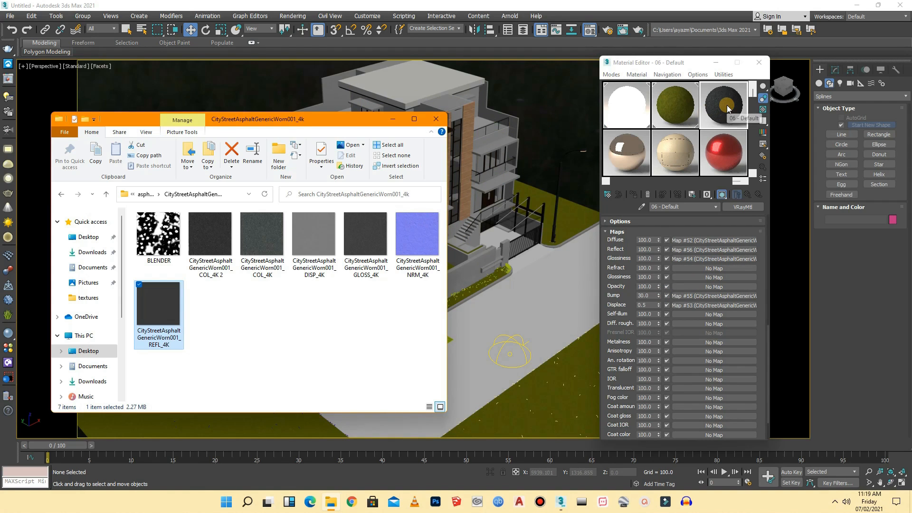
- Copy the asphalt material onto the beige glossy sample and replace the copy's diffuse map with CityStreetAsphaltGenericWorn001_COL_4K
{"action": "left_click", "coordinate": [712, 114]}
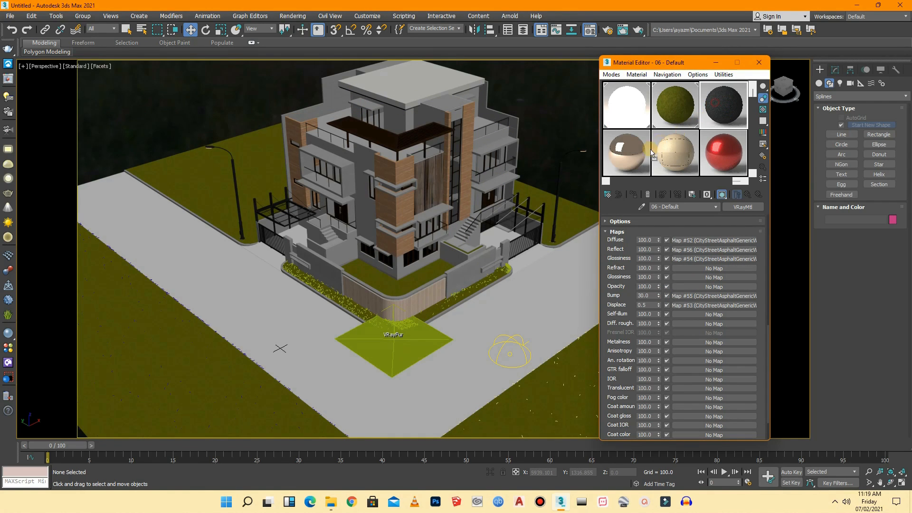
{"action": "left_click_drag", "start_coordinate": [630, 157], "coordinate": [629, 157]}
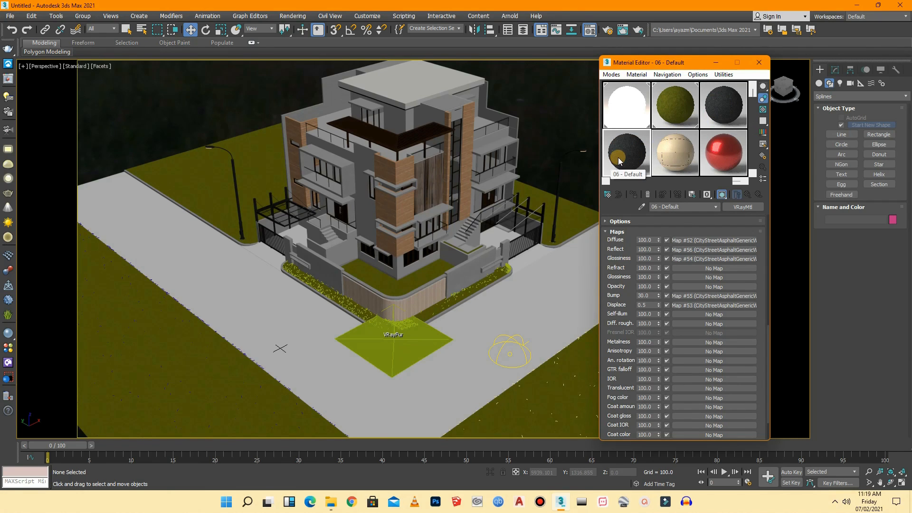
{"action": "left_click", "coordinate": [339, 502]}
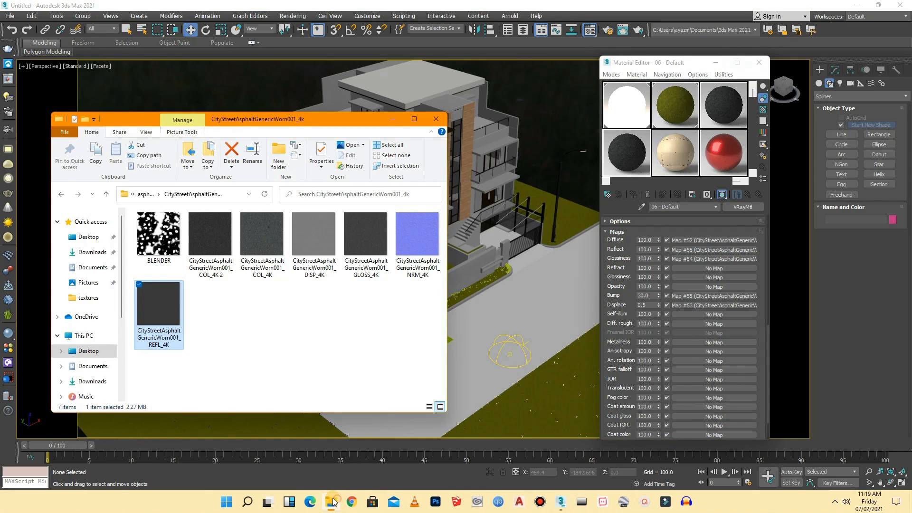
{"action": "left_click", "coordinate": [262, 325]}
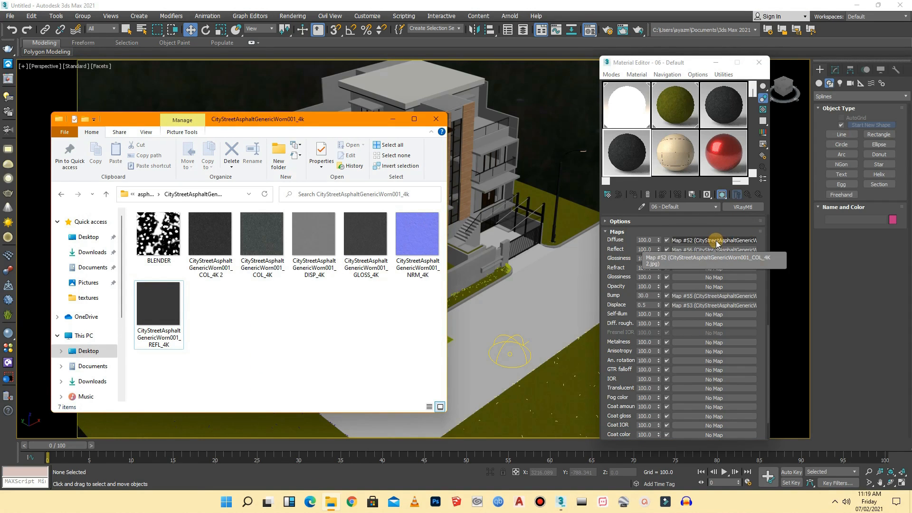
{"action": "left_click_drag", "start_coordinate": [261, 237], "coordinate": [725, 241]}
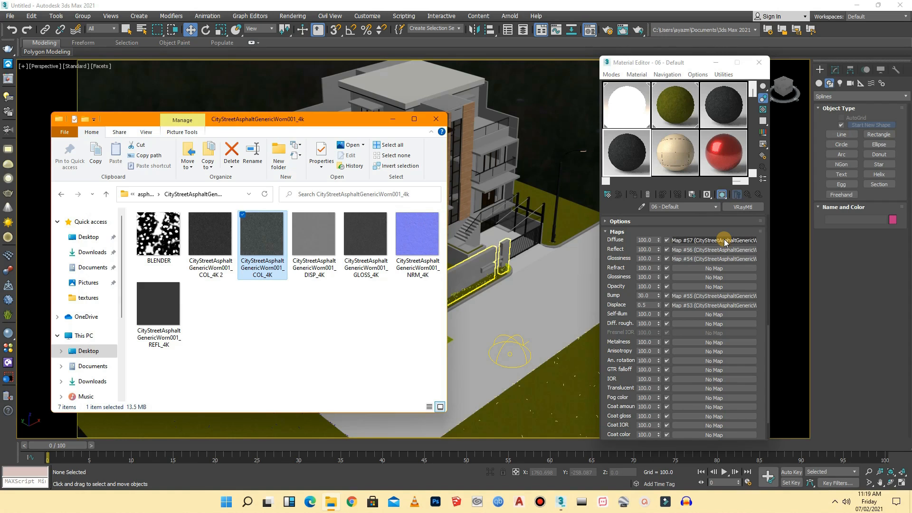
{"action": "left_click", "coordinate": [633, 159]}
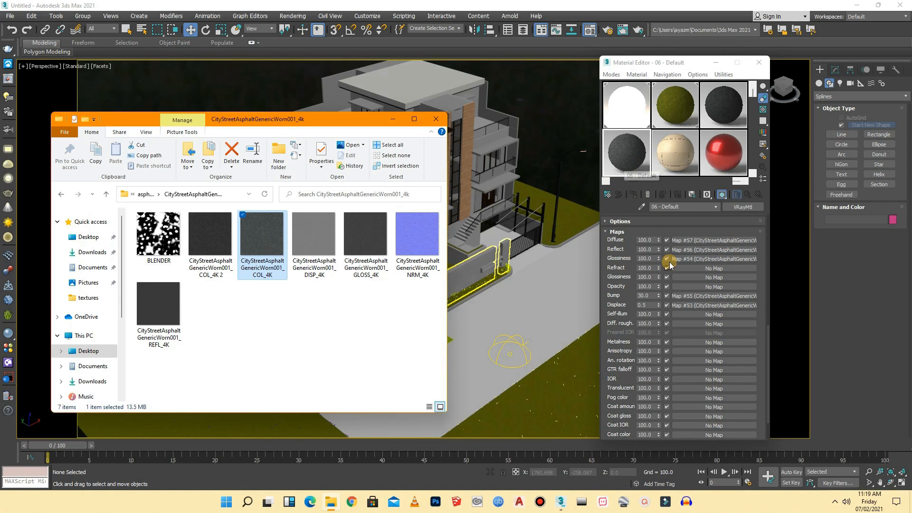
- Set the copied asphalt material's bump amount to 53
{"action": "left_click_drag", "start_coordinate": [658, 297], "coordinate": [658, 283]}
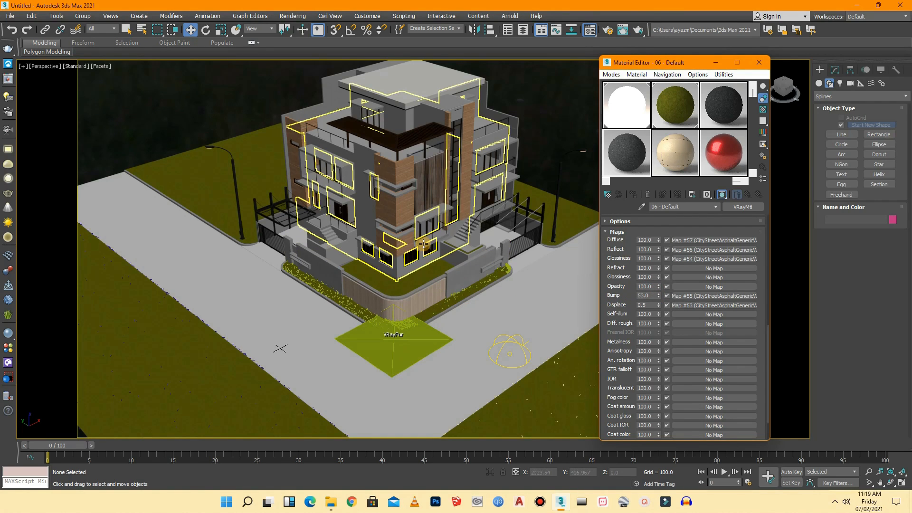
- Give the original asphalt material a reflection colour with value 32 and a reflection glossiness of 0.9
{"action": "left_click", "coordinate": [718, 117]}
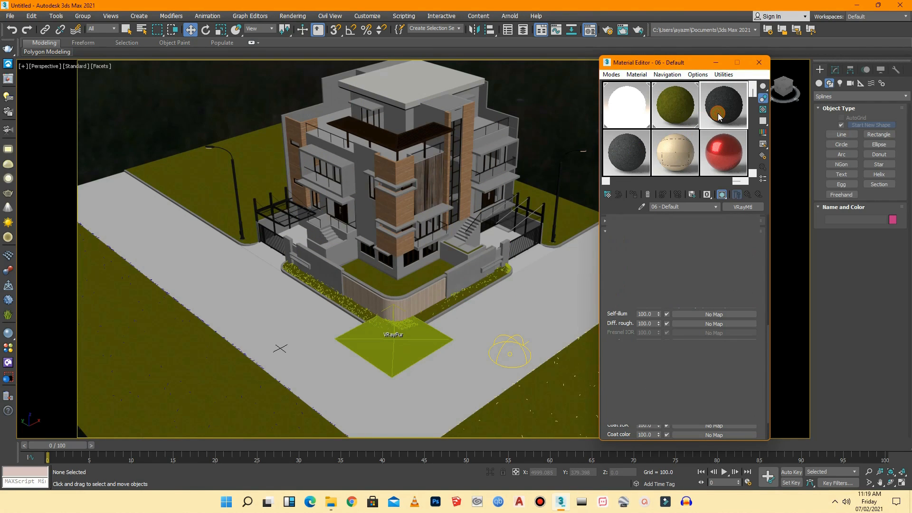
{"action": "left_click_drag", "start_coordinate": [766, 355], "coordinate": [755, 240]}
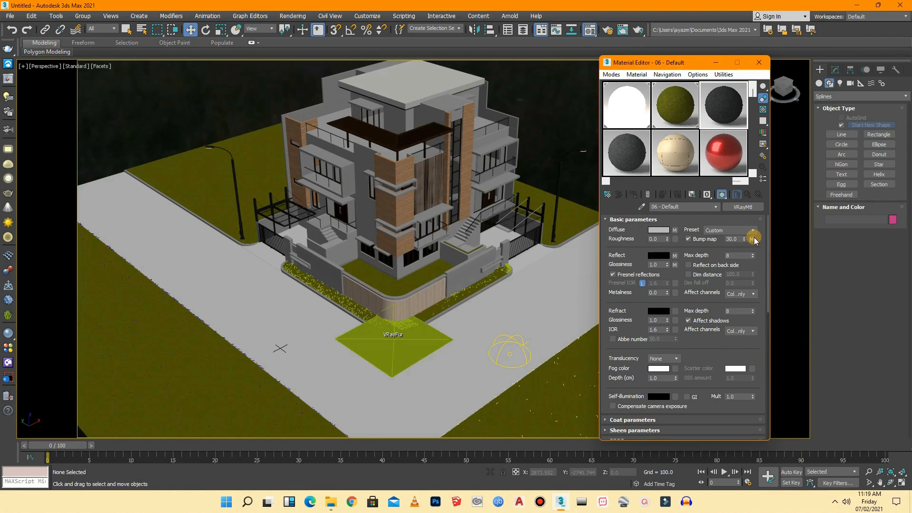
{"action": "left_click", "coordinate": [665, 256]}
{"action": "left_click", "coordinate": [526, 75]}
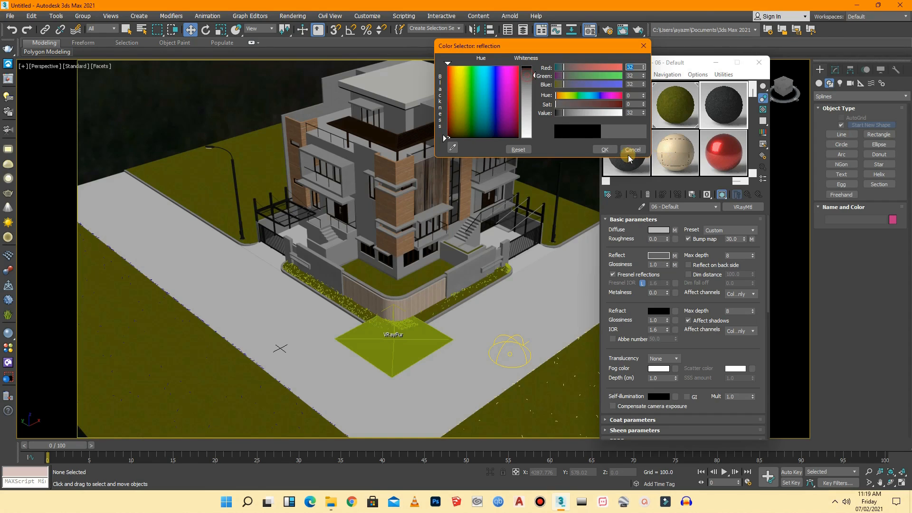
{"action": "left_click", "coordinate": [602, 149]}
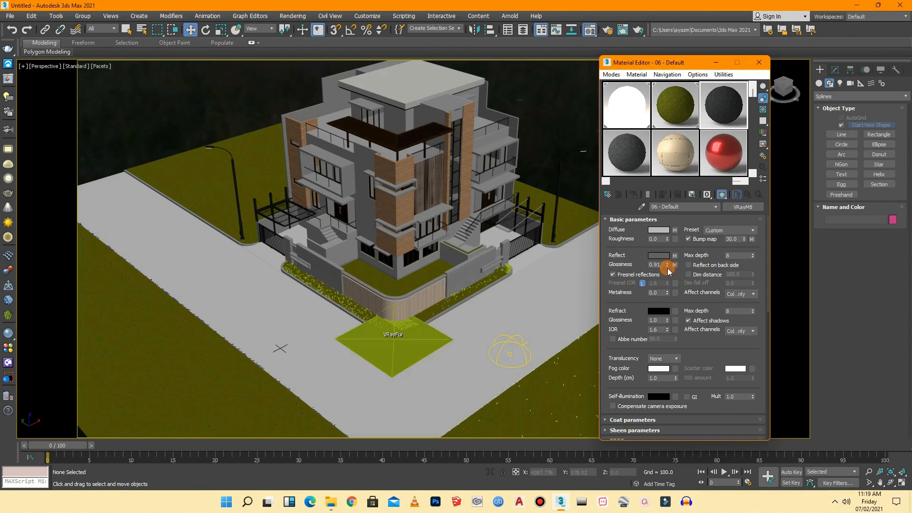
- Set the output amount of the original asphalt's reflect map to 50 and return to the parent material
{"action": "left_click", "coordinate": [674, 256]}
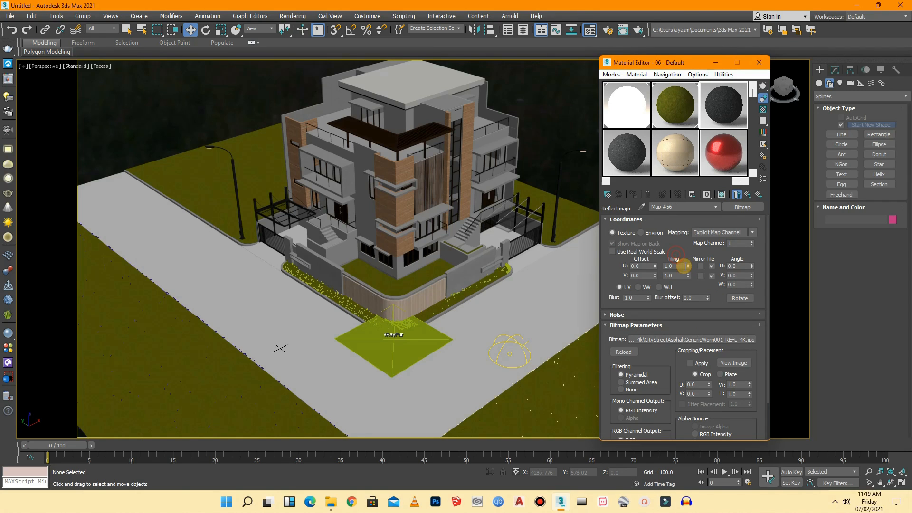
{"action": "left_click_drag", "start_coordinate": [766, 295], "coordinate": [768, 347]}
{"action": "left_click", "coordinate": [680, 434]}
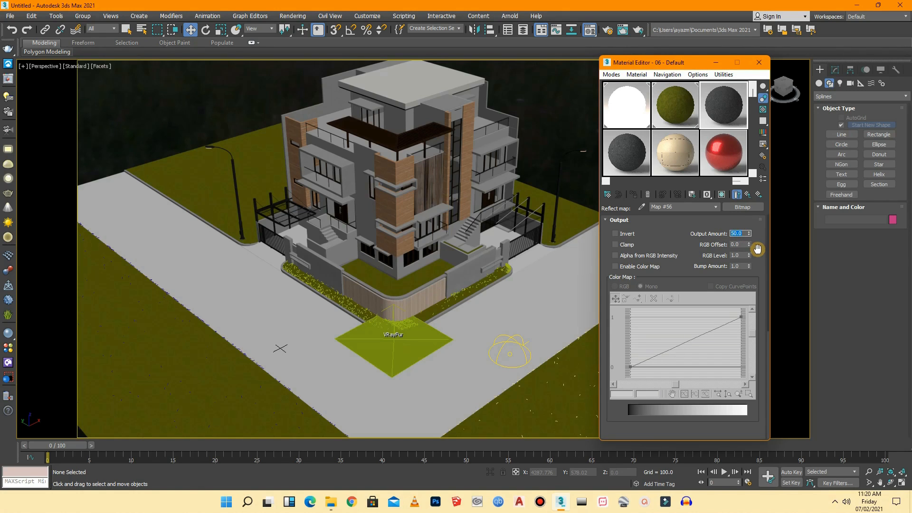
{"action": "left_click", "coordinate": [716, 207]}
{"action": "left_click", "coordinate": [705, 216]}
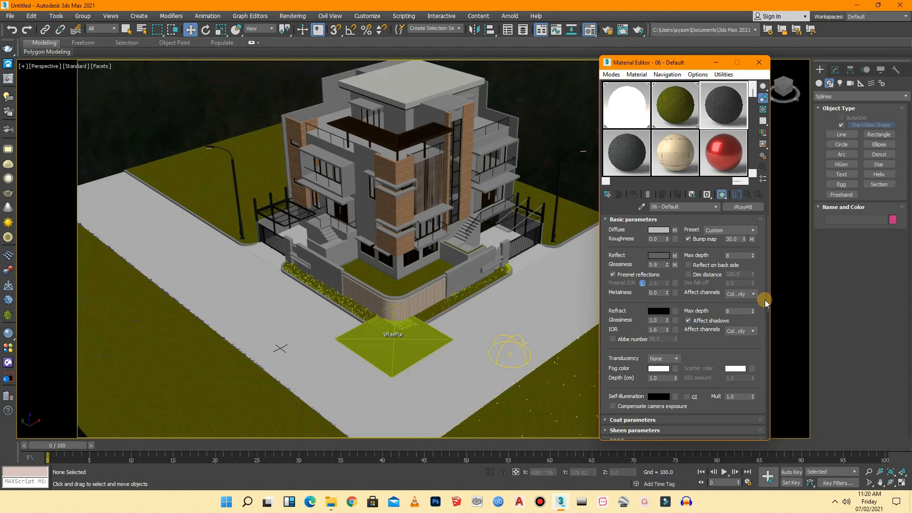
- Set the output amount of the original asphalt's reflection glossiness map to 20 and inspect the enlarged sample preview
{"action": "mouse_move", "coordinate": [768, 297]}
{"action": "left_mouse_down"}
{"action": "mouse_move", "coordinate": [769, 354]}
{"action": "mouse_move", "coordinate": [760, 293]}
{"action": "left_mouse_up"}
{"action": "left_click", "coordinate": [674, 264]}
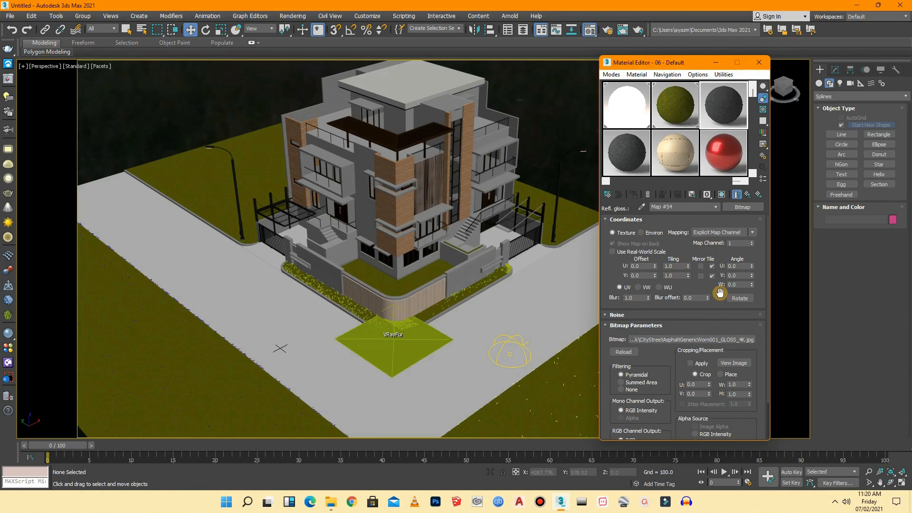
{"action": "left_click_drag", "start_coordinate": [769, 314], "coordinate": [780, 378]}
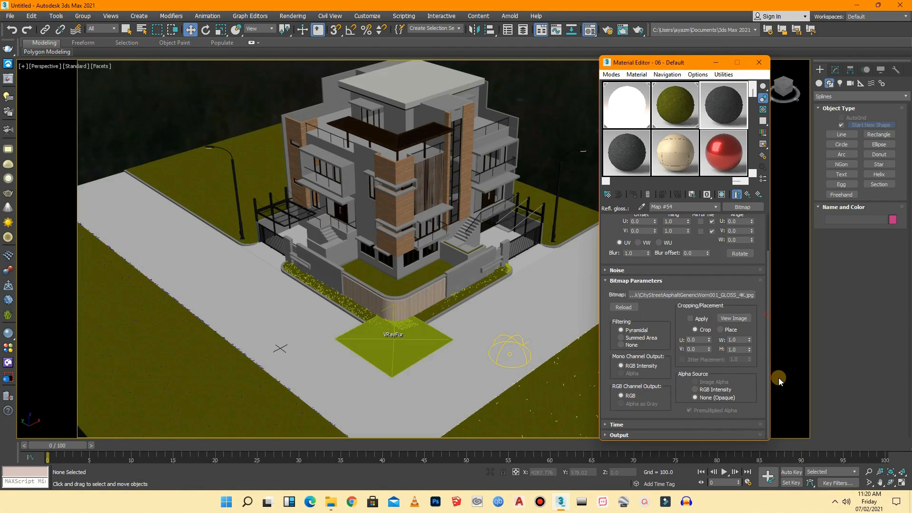
{"action": "left_click", "coordinate": [665, 434]}
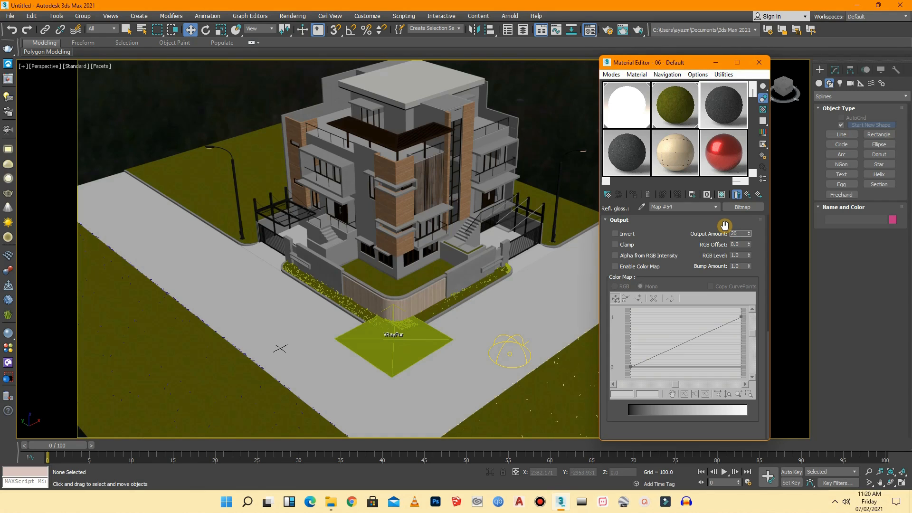
{"action": "key", "text": "Return"}
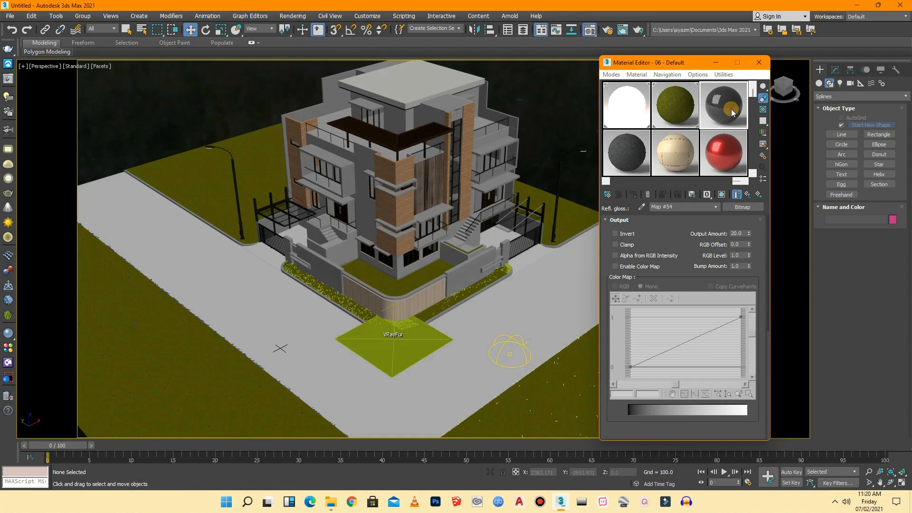
{"action": "double_click", "coordinate": [728, 117]}
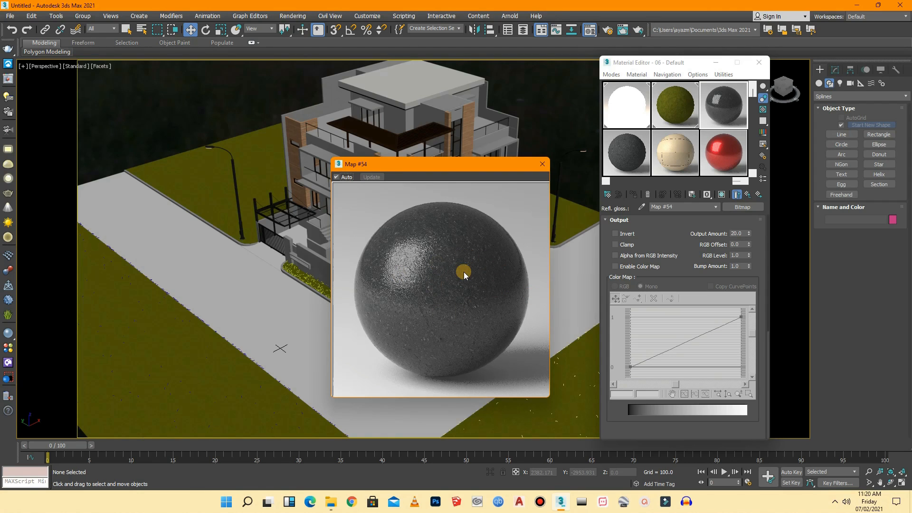
{"action": "left_click", "coordinate": [543, 165]}
{"action": "left_click", "coordinate": [703, 214]}
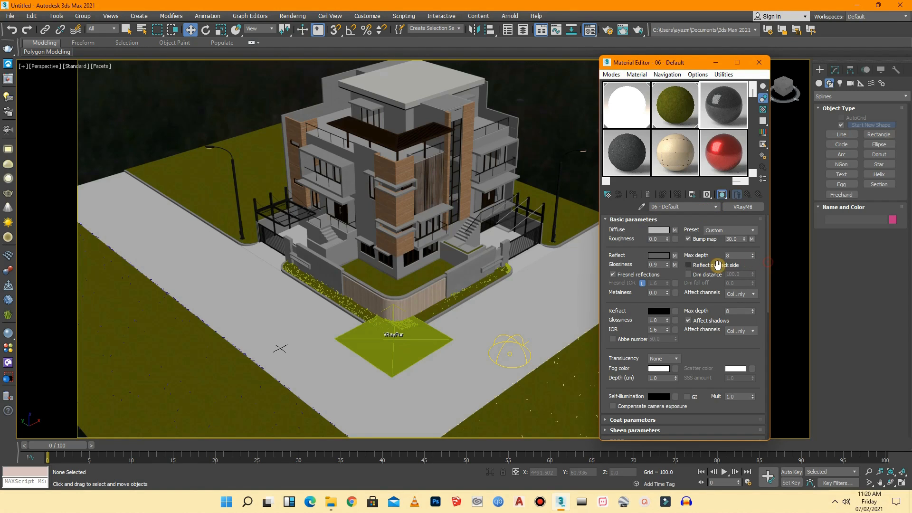
- Set the output amount of the original asphalt's reflect map to 70 and check the material in an enlarged preview
{"action": "left_click", "coordinate": [676, 255]}
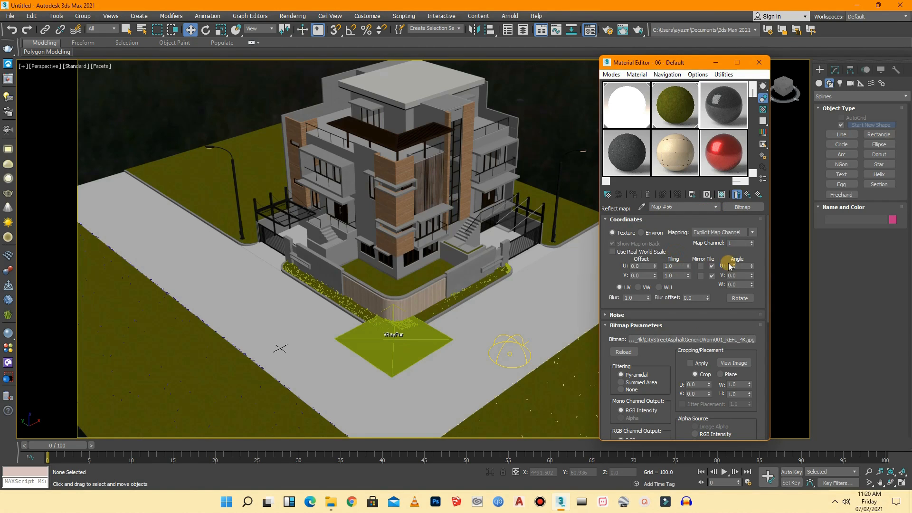
{"action": "scroll", "coordinate": [759, 357], "scroll_direction": "down", "scroll_amount": 5}
{"action": "scroll", "coordinate": [759, 357], "scroll_direction": "down", "scroll_amount": 3}
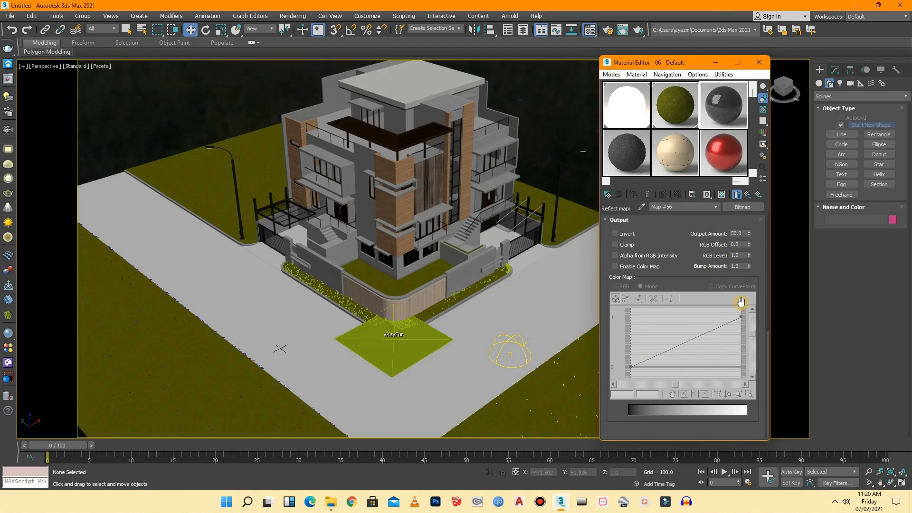
{"action": "double_click", "coordinate": [738, 233]}
{"action": "double_click", "coordinate": [719, 117]}
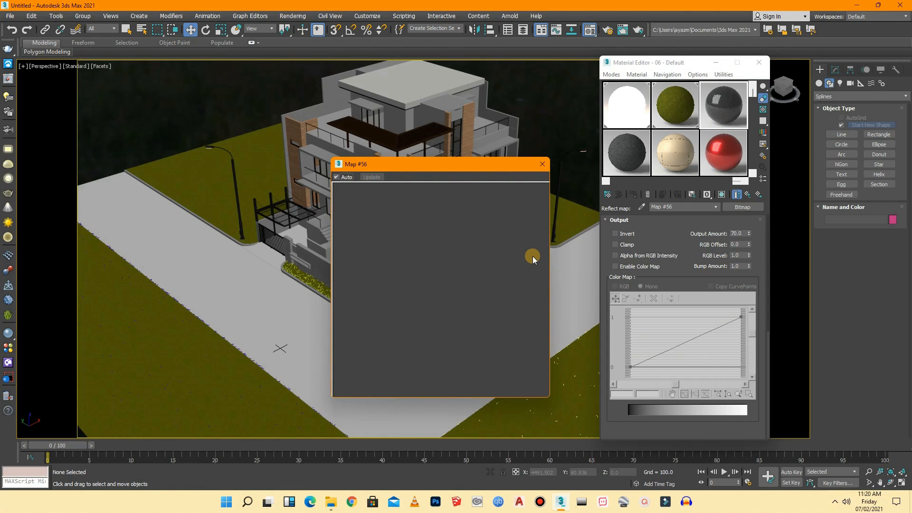
{"action": "left_click", "coordinate": [542, 164]}
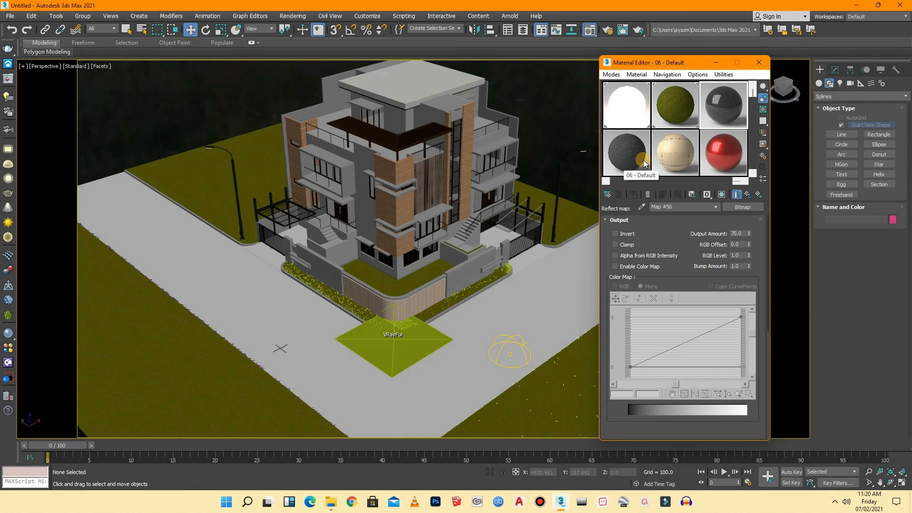
- Give the copied asphalt material a reflection colour with value 23 and a reflection glossiness of 0.92
{"action": "left_click", "coordinate": [628, 160]}
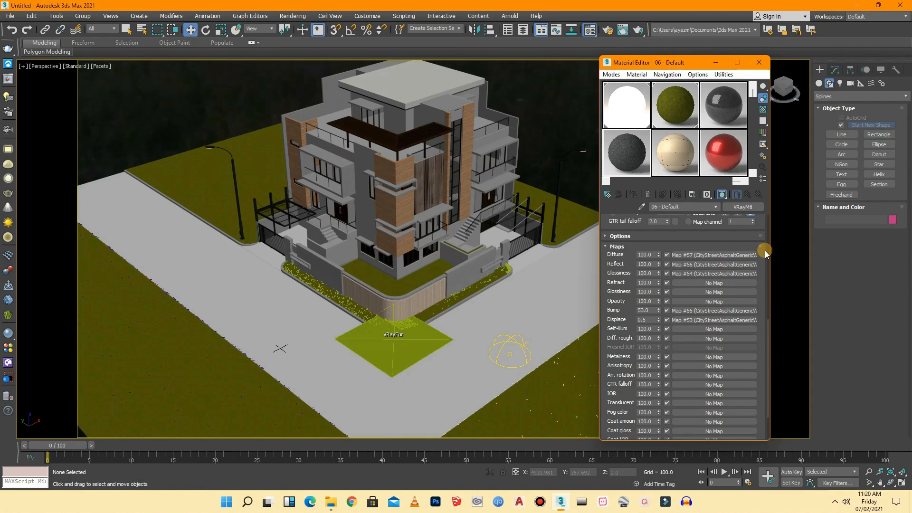
{"action": "left_click_drag", "start_coordinate": [769, 336], "coordinate": [758, 234]}
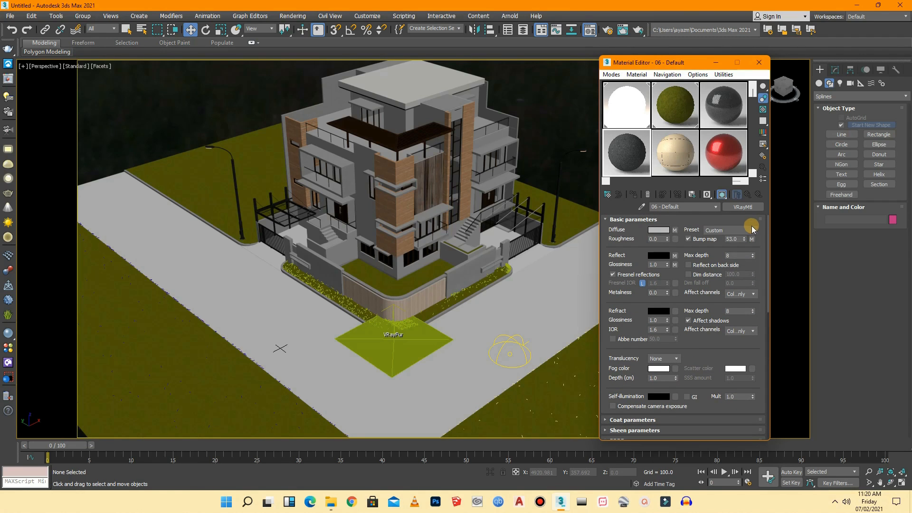
{"action": "left_click", "coordinate": [659, 255]}
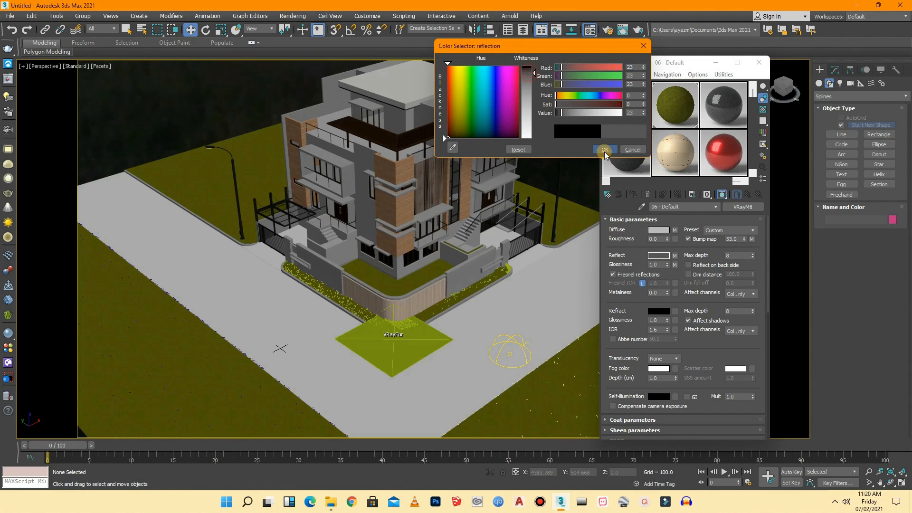
{"action": "left_click", "coordinate": [605, 150]}
{"action": "left_click", "coordinate": [668, 267]}
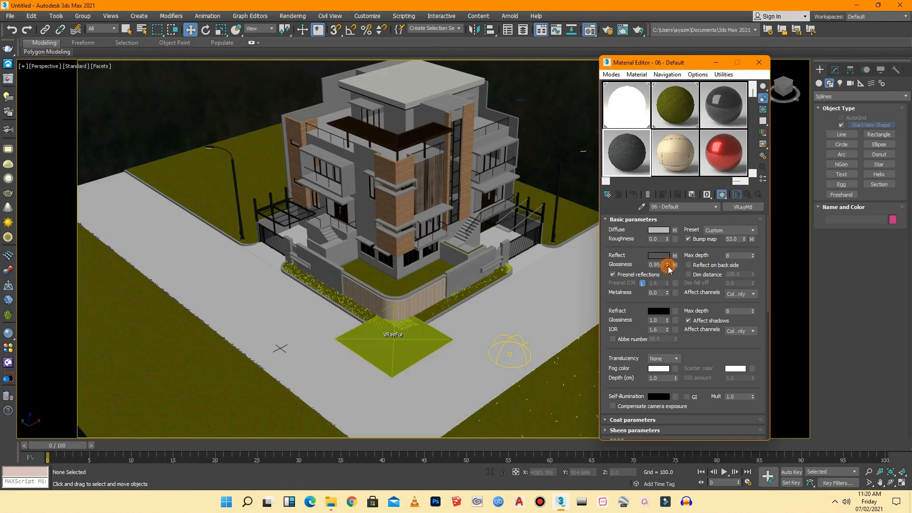
- Set the output amount of the copied asphalt's reflect map to 20 and return to the parent material
{"action": "left_click", "coordinate": [676, 257]}
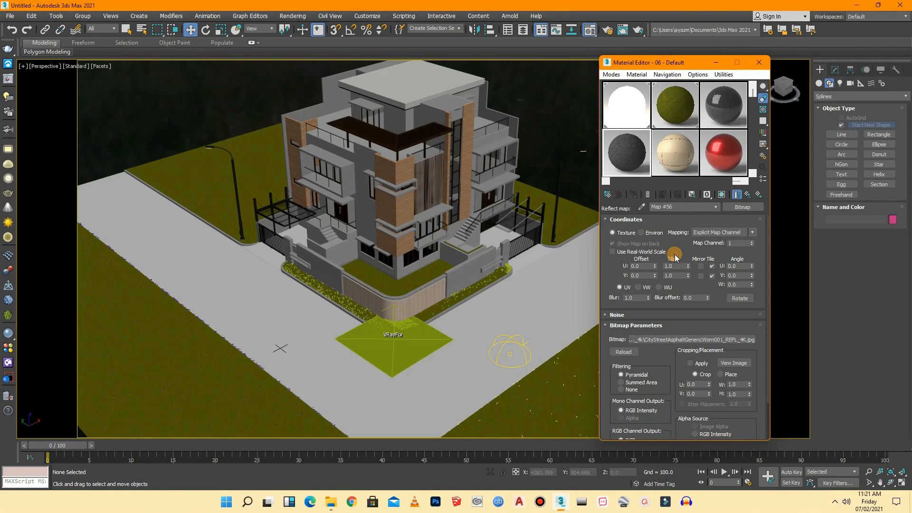
{"action": "scroll", "coordinate": [760, 342], "scroll_direction": "down", "scroll_amount": 3}
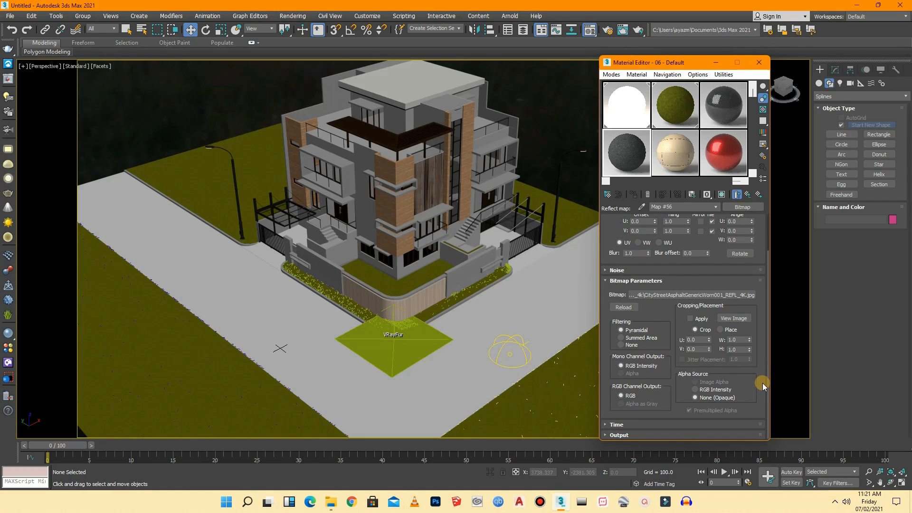
{"action": "left_click", "coordinate": [669, 436]}
{"action": "left_click", "coordinate": [735, 233]}
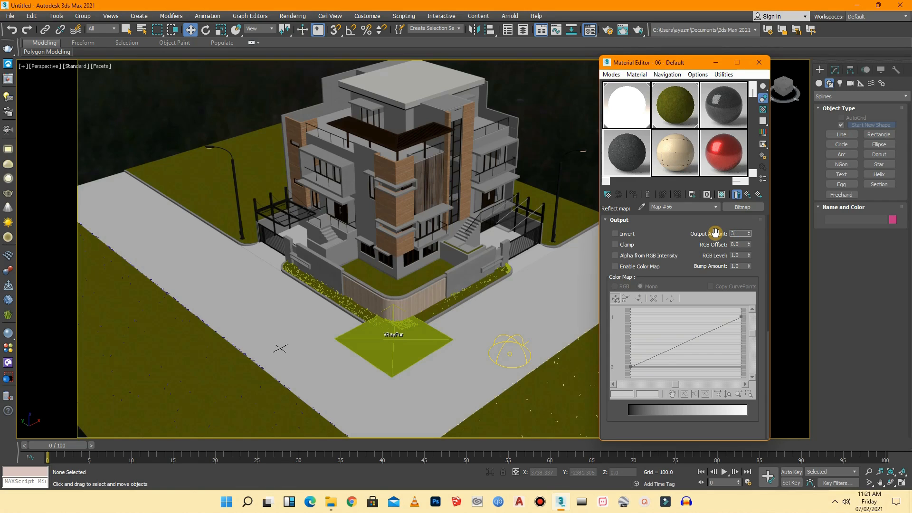
{"action": "key", "text": "Return"}
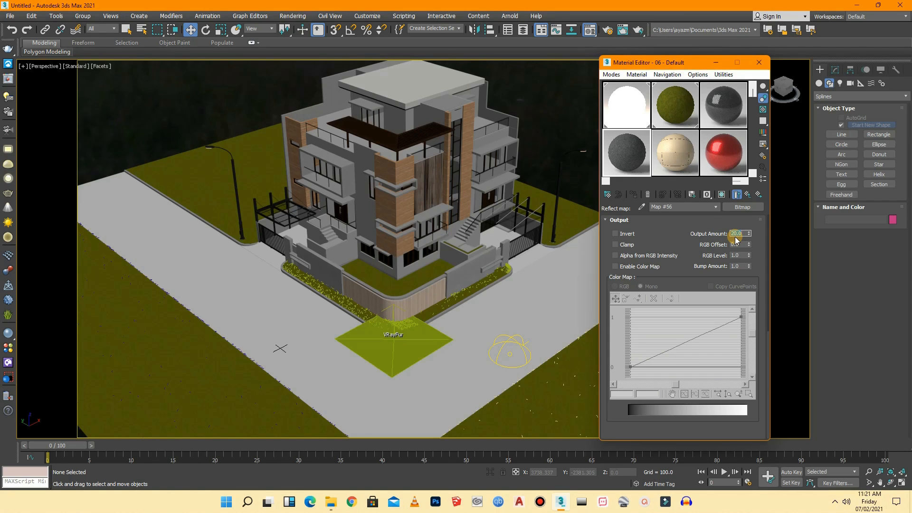
{"action": "left_click", "coordinate": [716, 208]}
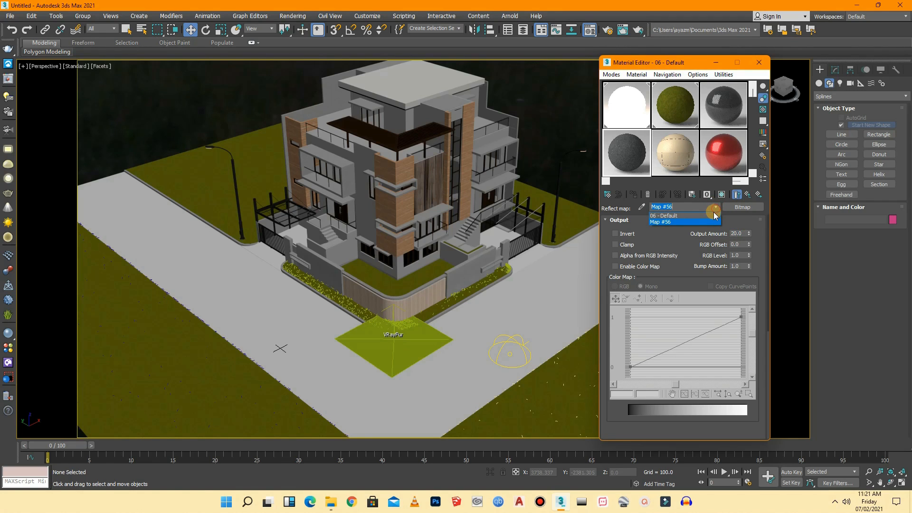
{"action": "left_click", "coordinate": [712, 216]}
- Set the output amount of the copied asphalt's reflection glossiness map to 15 and compare enlarged previews of both asphalt materials
{"action": "left_click_drag", "start_coordinate": [769, 299], "coordinate": [756, 274]}
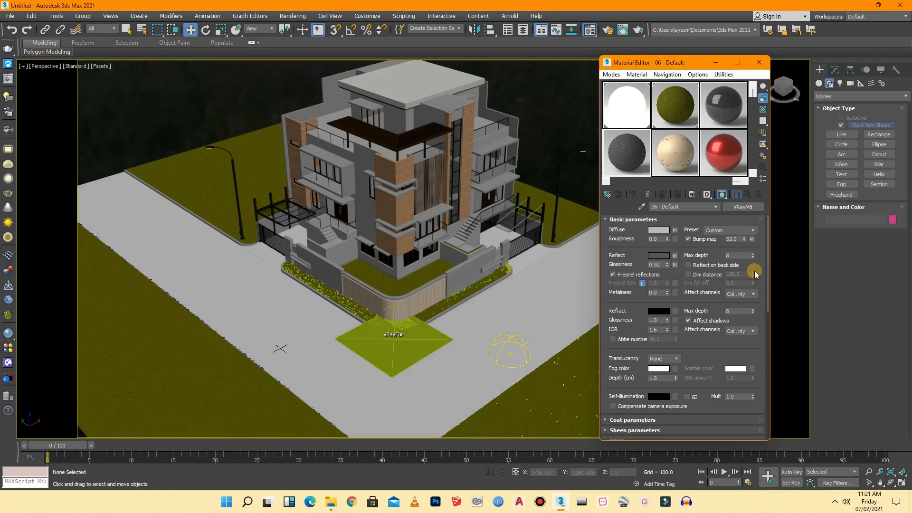
{"action": "left_click", "coordinate": [677, 266]}
{"action": "left_click_drag", "start_coordinate": [766, 271], "coordinate": [775, 336]}
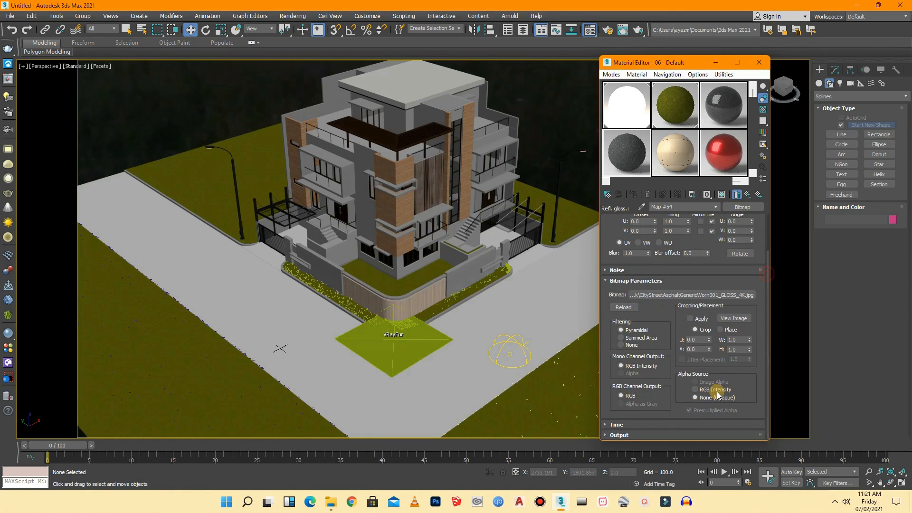
{"action": "left_click", "coordinate": [678, 435]}
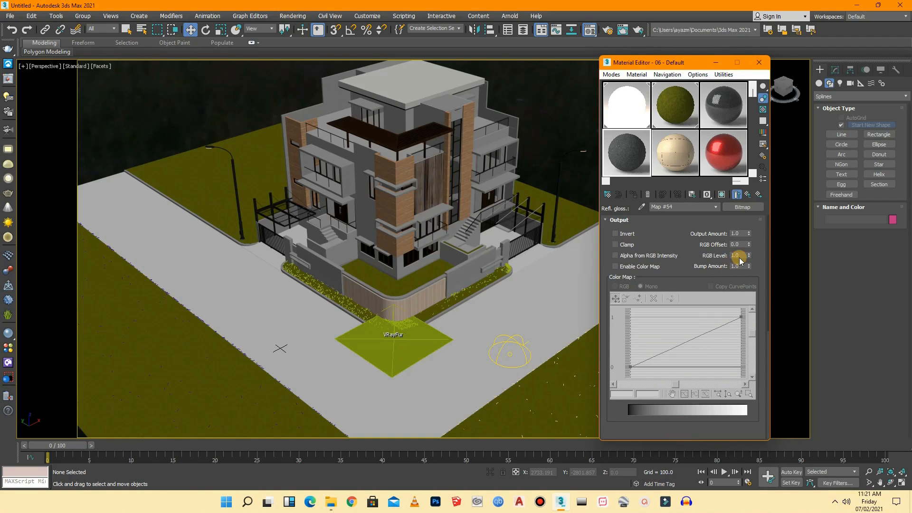
{"action": "double_click", "coordinate": [736, 233]}
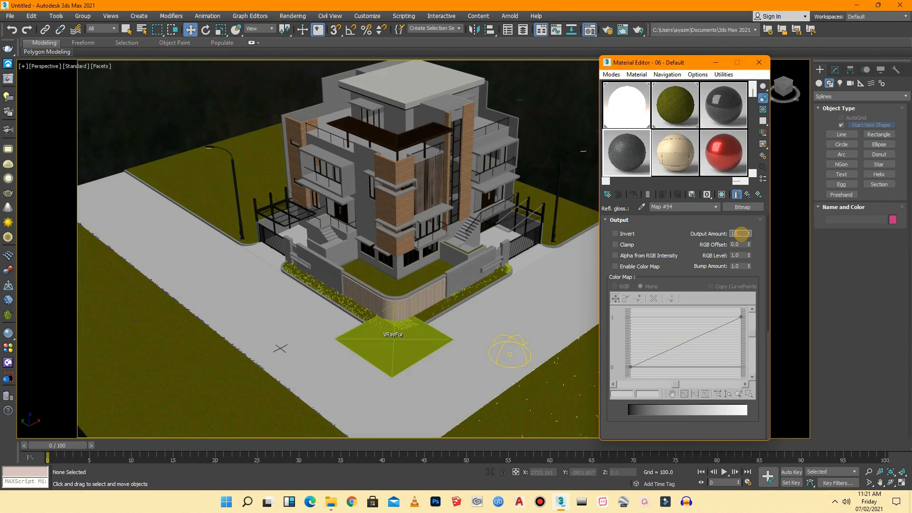
{"action": "double_click", "coordinate": [635, 165]}
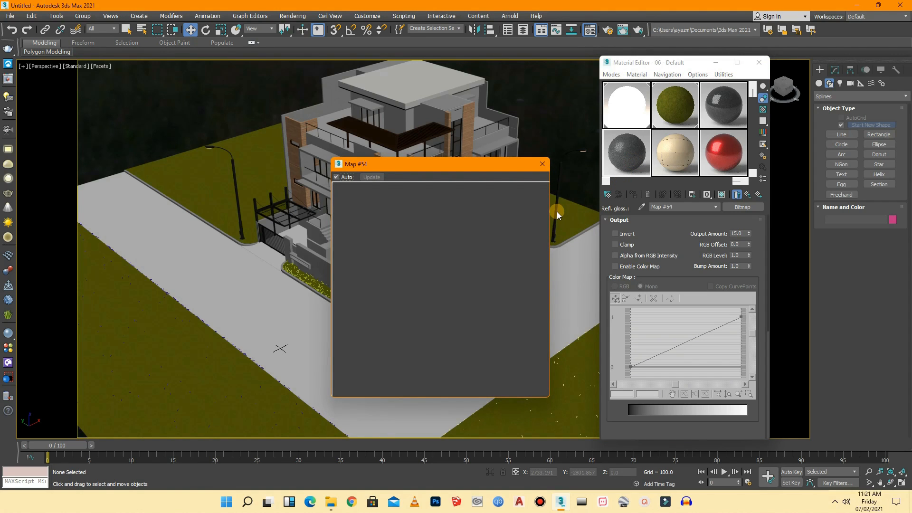
{"action": "left_click", "coordinate": [542, 164]}
{"action": "double_click", "coordinate": [723, 108]}
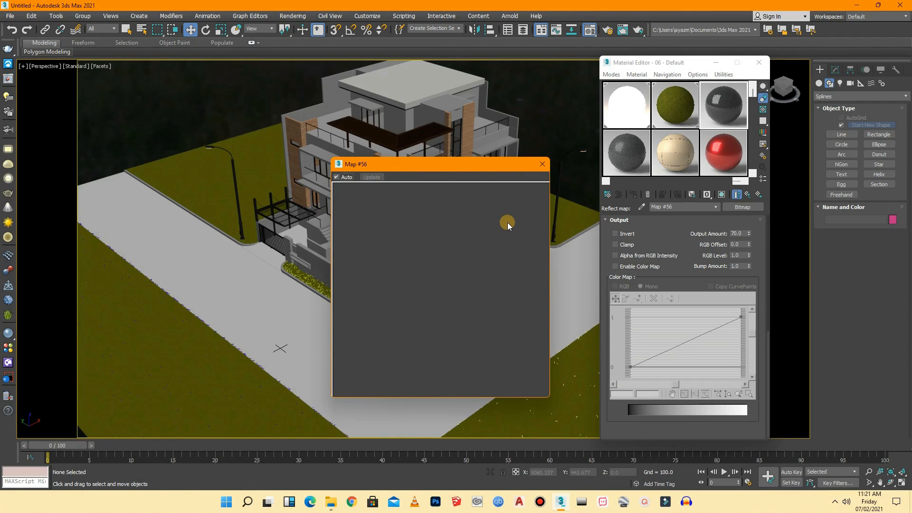
{"action": "left_click", "coordinate": [541, 166]}
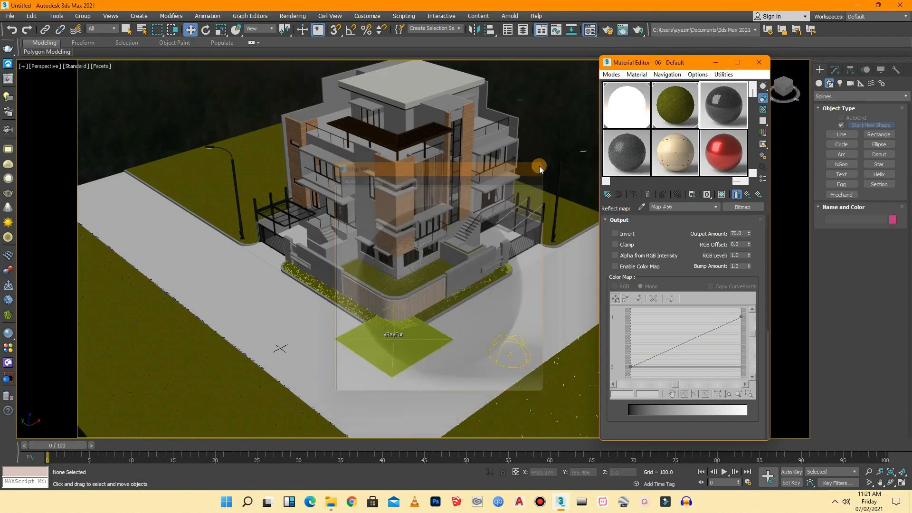
- Replace the 11 - Default physical material with a VRayBlendMtl, discarding the old material
{"action": "left_click", "coordinate": [673, 164]}
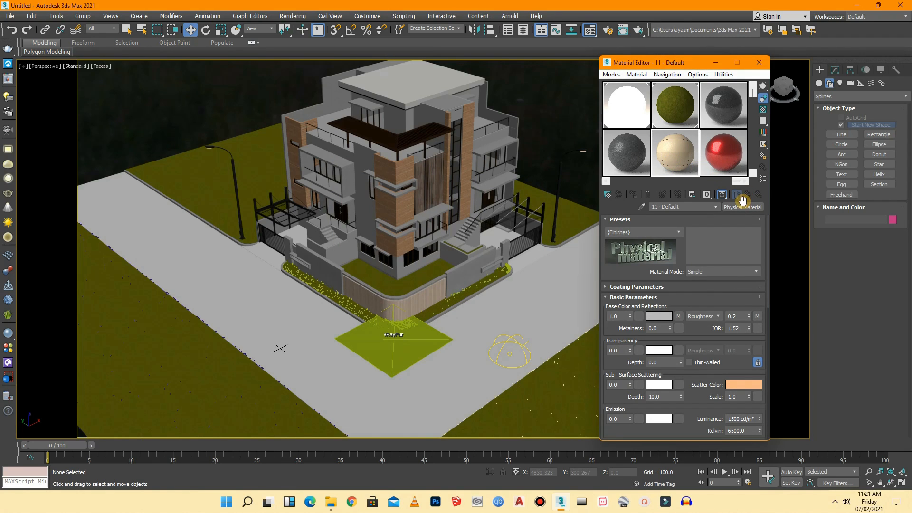
{"action": "left_click", "coordinate": [742, 209]}
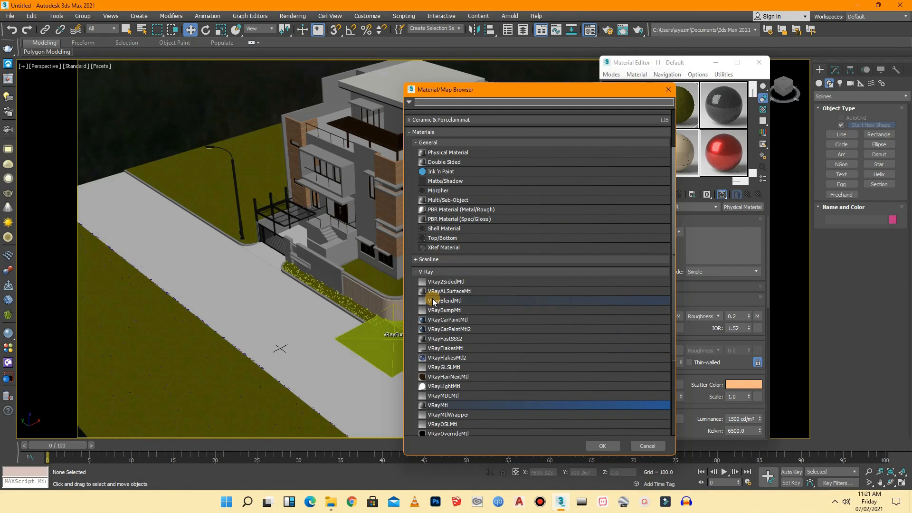
{"action": "double_click", "coordinate": [442, 301]}
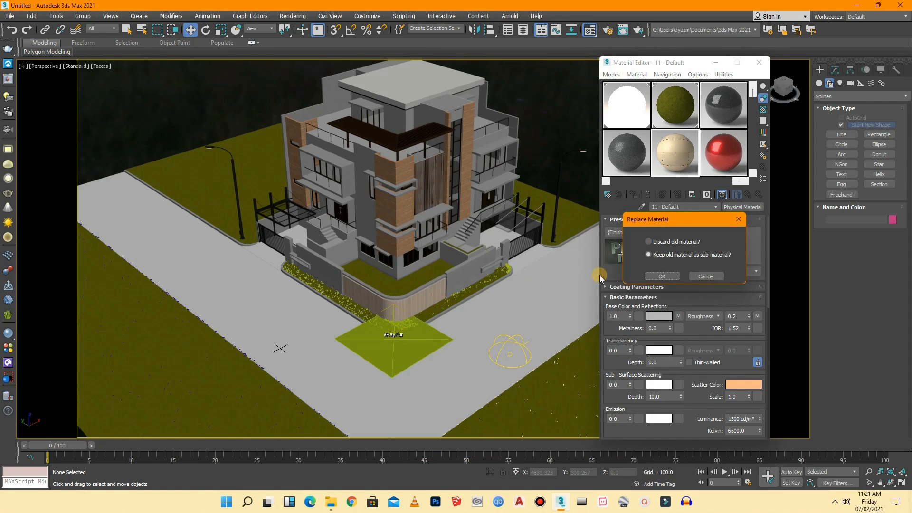
{"action": "left_click", "coordinate": [662, 276]}
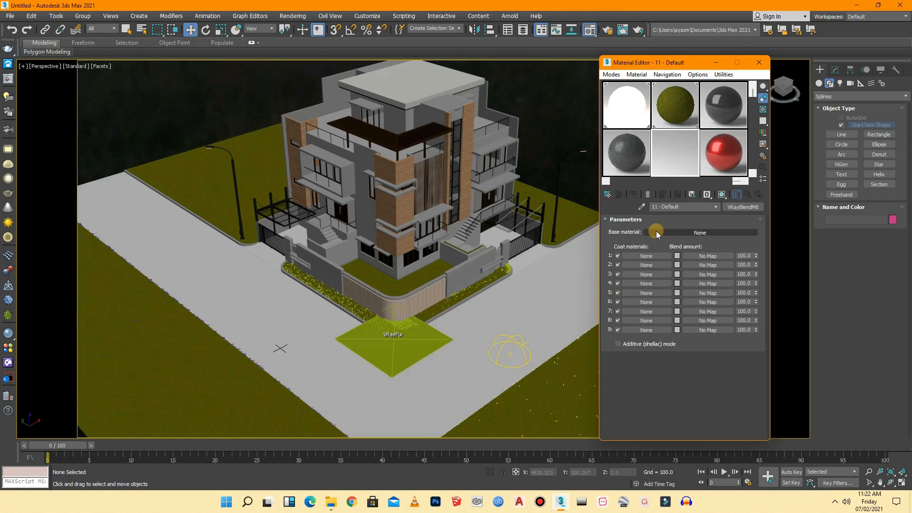
- Instance the original asphalt as the blend's base material and the copied asphalt as its first coat material
{"action": "left_click_drag", "start_coordinate": [727, 113], "coordinate": [690, 233]}
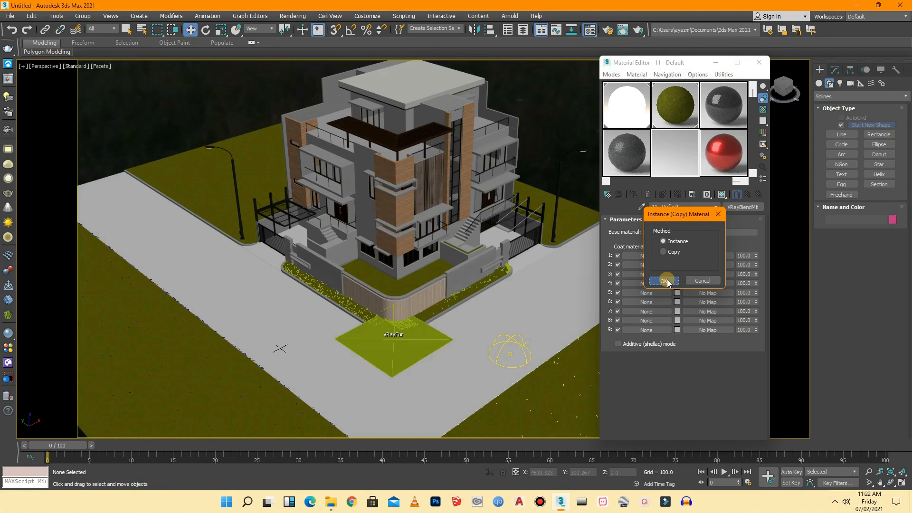
{"action": "left_click", "coordinate": [665, 280]}
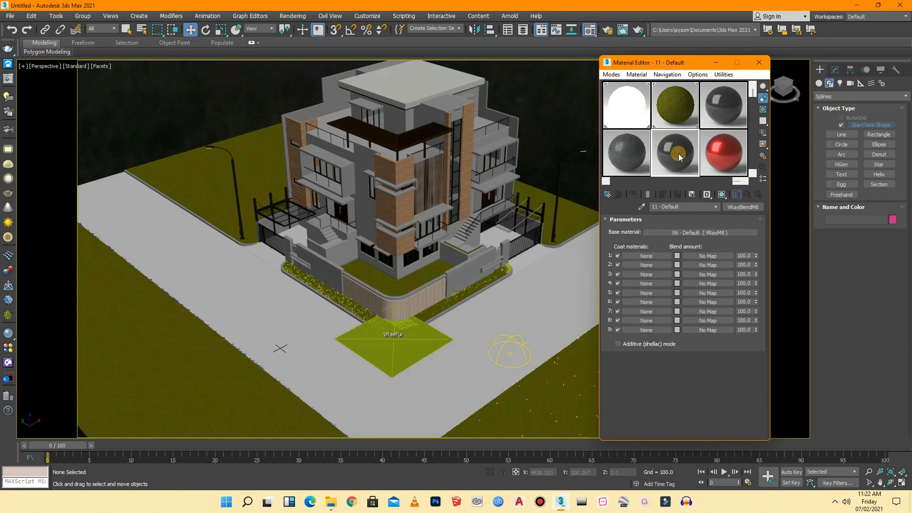
{"action": "left_click", "coordinate": [627, 164]}
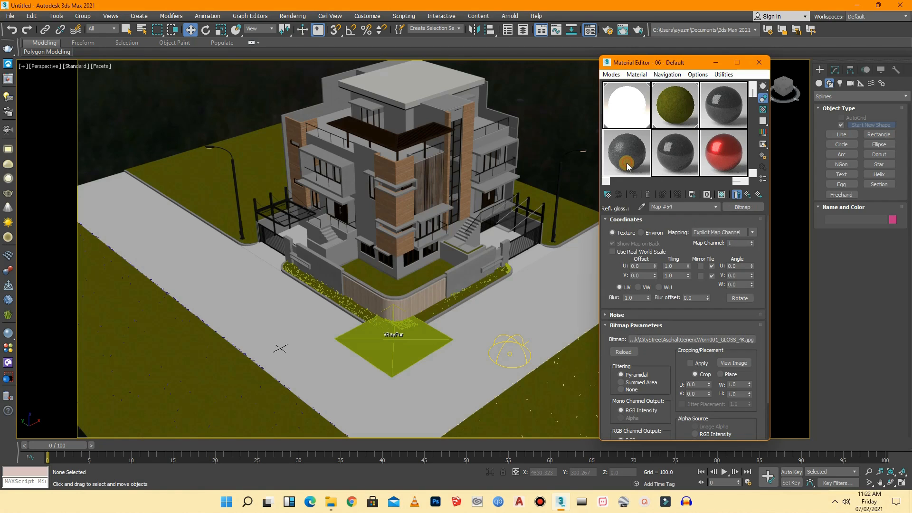
{"action": "left_click", "coordinate": [629, 165]}
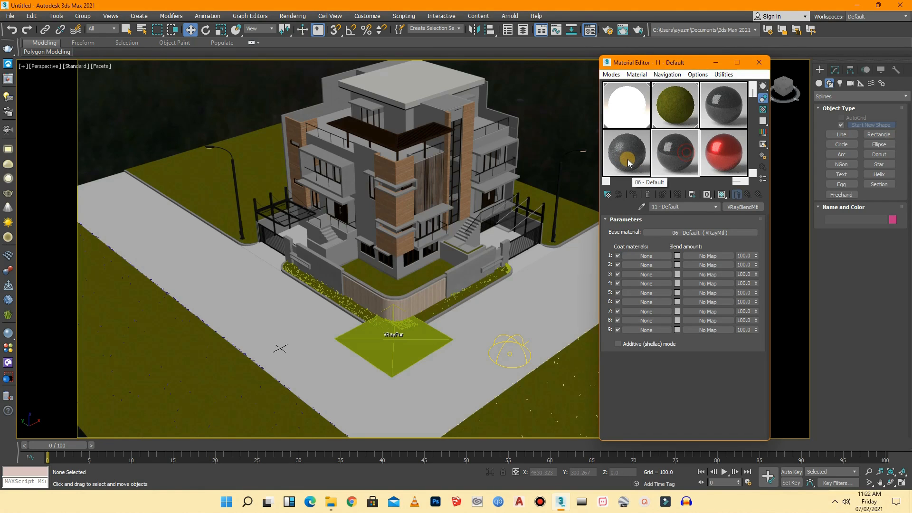
{"action": "left_click_drag", "start_coordinate": [632, 164], "coordinate": [640, 258]}
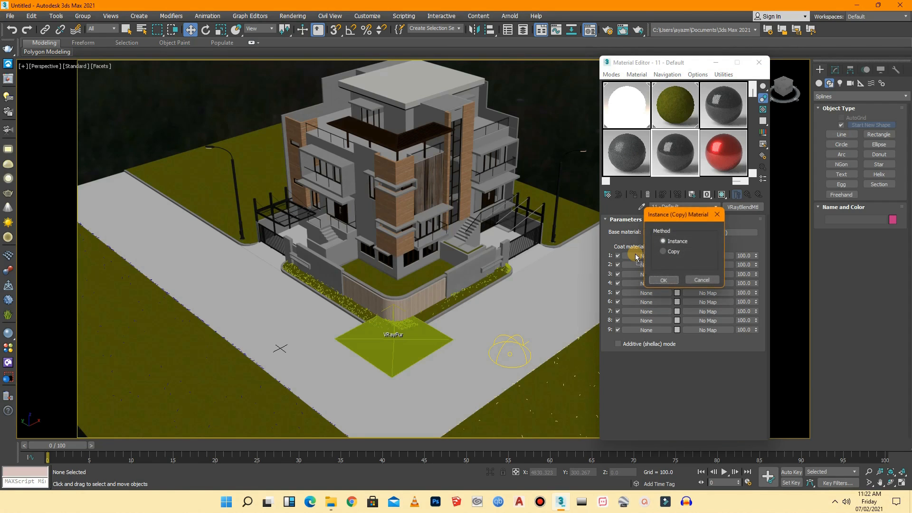
{"action": "left_click", "coordinate": [670, 281]}
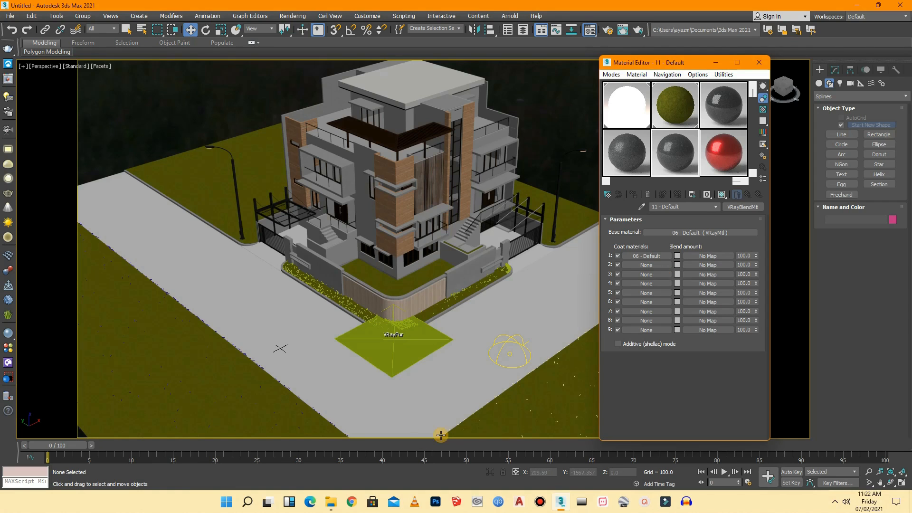
- Assign the BLENDER image as the first coat's blend amount map and check the blend material in an enlarged preview
{"action": "left_click", "coordinate": [330, 501]}
{"action": "left_click_drag", "start_coordinate": [159, 235], "coordinate": [709, 259]}
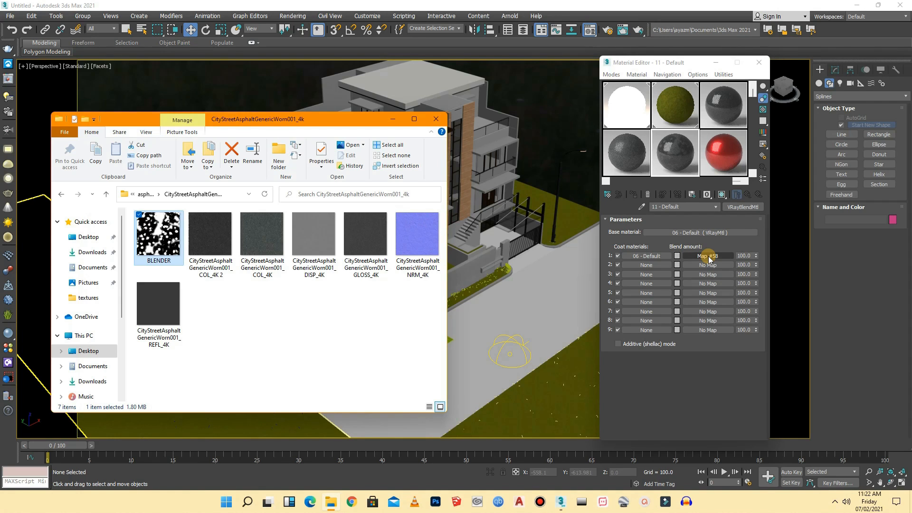
{"action": "double_click", "coordinate": [669, 167]}
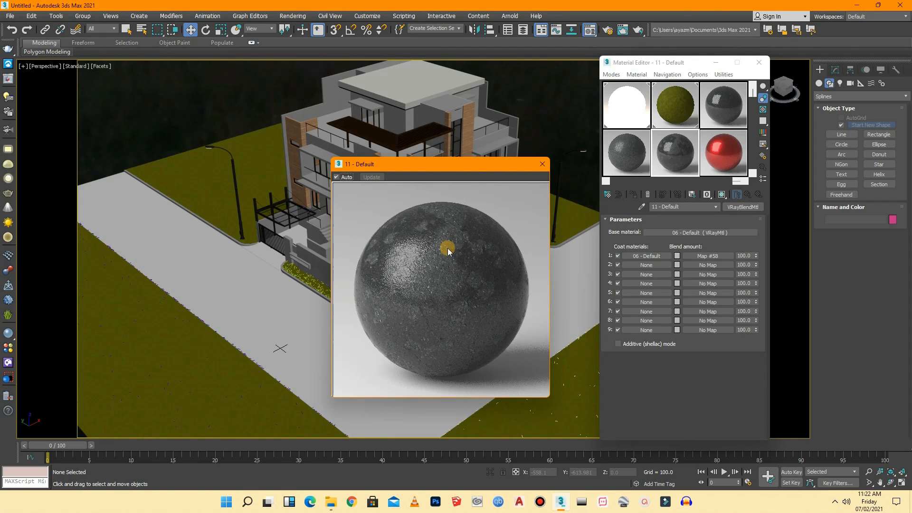
{"action": "left_click", "coordinate": [544, 167]}
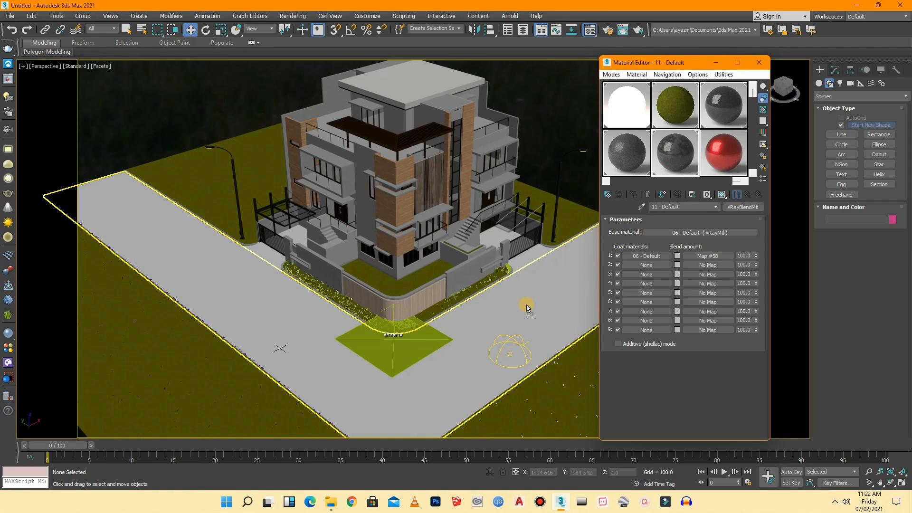
- Apply the blend material to the roads and driveways, and show its blend map in the viewport with real-world scale enabled
{"action": "left_click", "coordinate": [722, 195]}
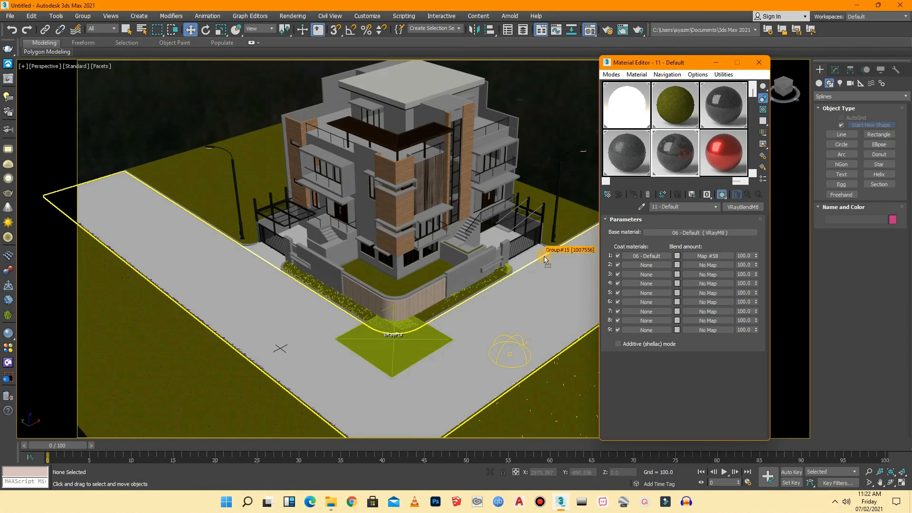
{"action": "left_click", "coordinate": [701, 257]}
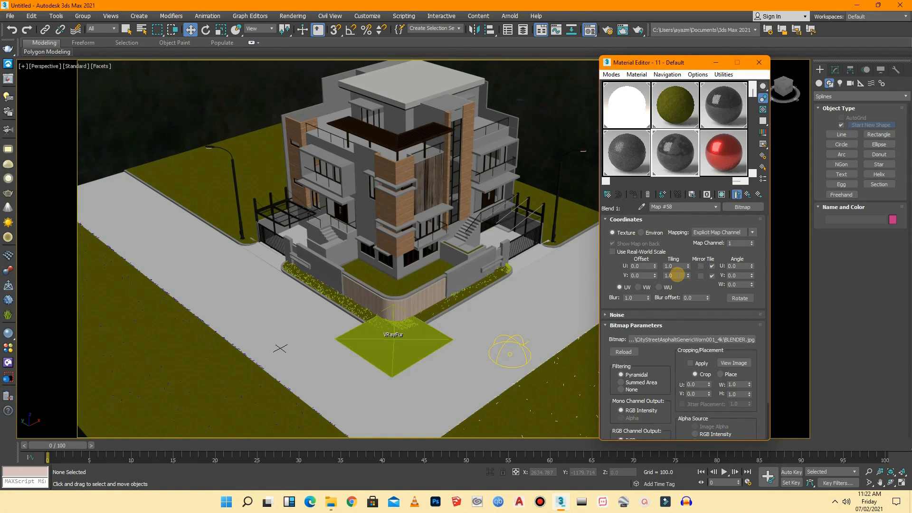
{"action": "left_click", "coordinate": [646, 252]}
{"action": "left_click", "coordinate": [722, 195]}
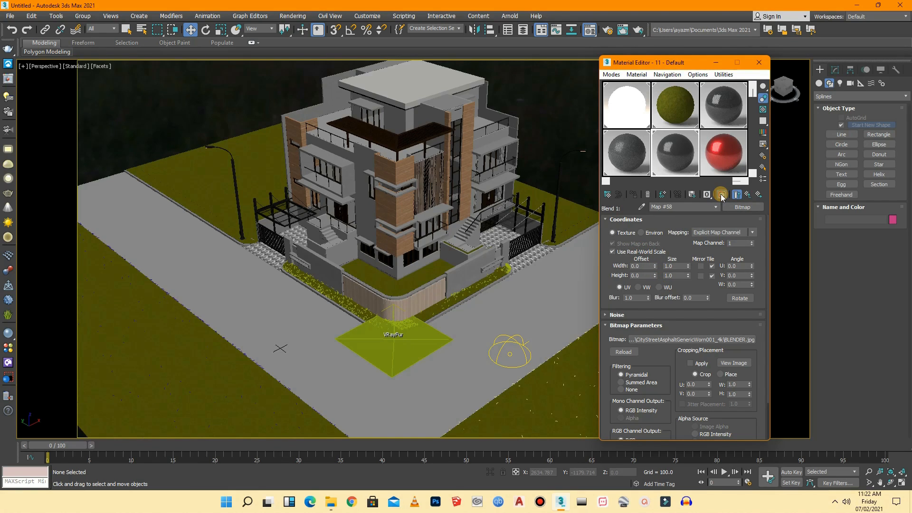
{"action": "scroll", "coordinate": [469, 263], "scroll_direction": "up", "scroll_amount": 6}
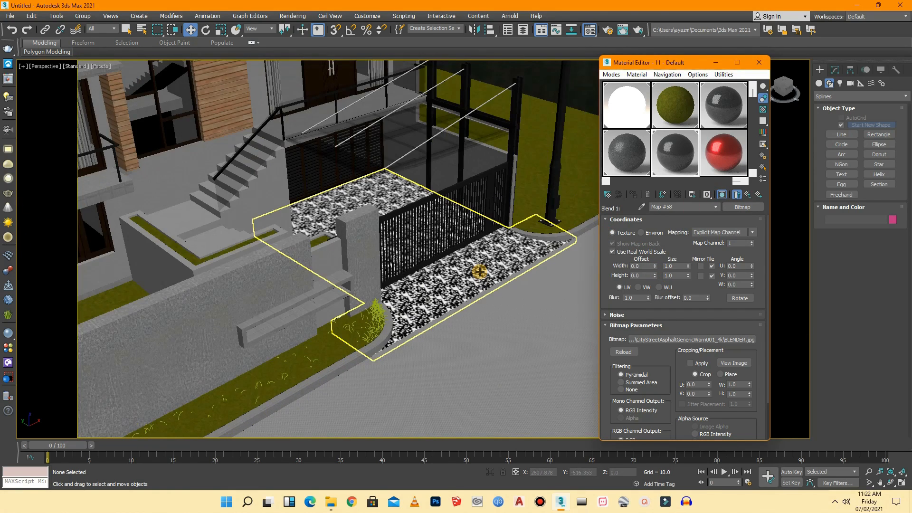
{"action": "scroll", "coordinate": [469, 263], "scroll_direction": "up", "scroll_amount": 8}
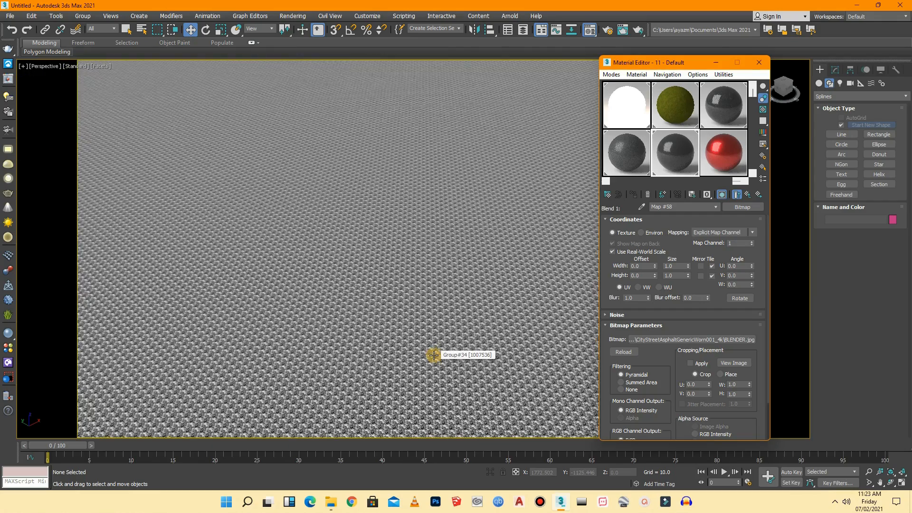
{"action": "scroll", "coordinate": [434, 355], "scroll_direction": "down", "scroll_amount": 8}
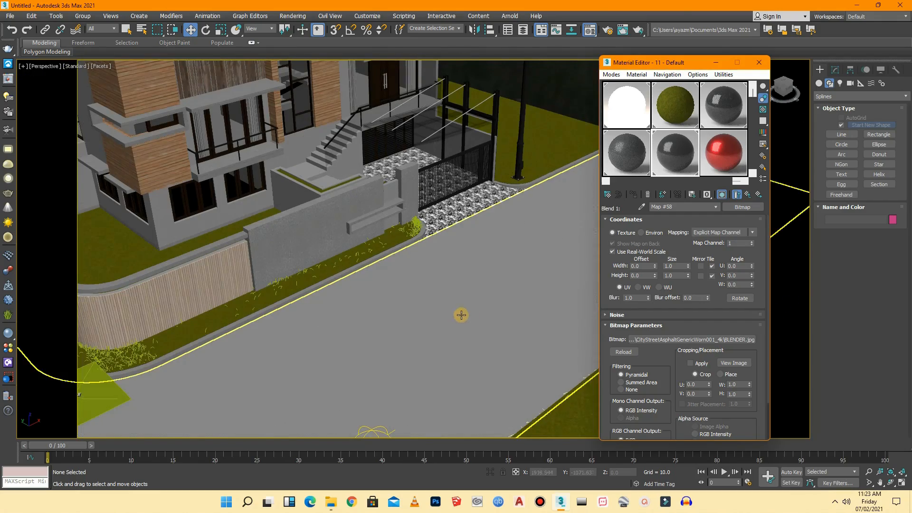
- Set the blend map's real-world width and height to 99
{"action": "left_click", "coordinate": [669, 267]}
{"action": "left_click_drag", "start_coordinate": [669, 266], "coordinate": [658, 264]}
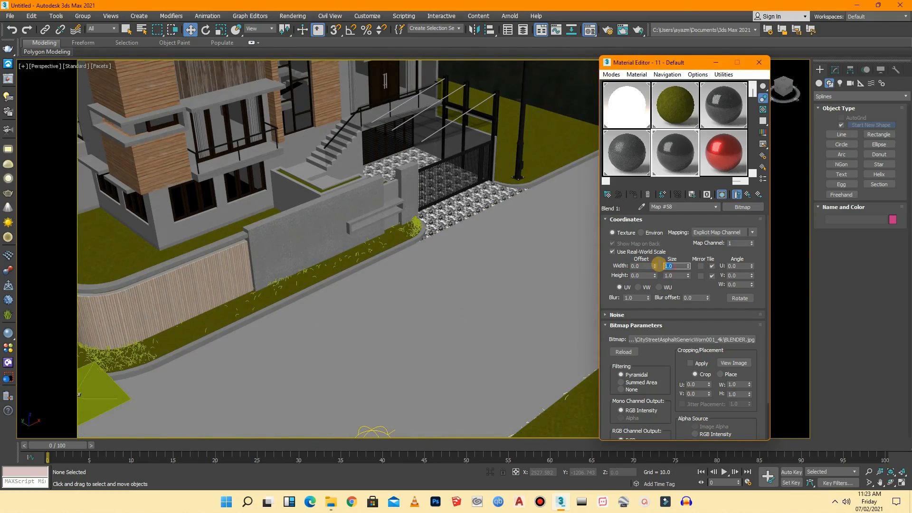
{"action": "type", "text": "99"}
{"action": "left_click_drag", "start_coordinate": [675, 277], "coordinate": [649, 273]}
{"action": "type", "text": "99"}
{"action": "key", "text": "Return"}
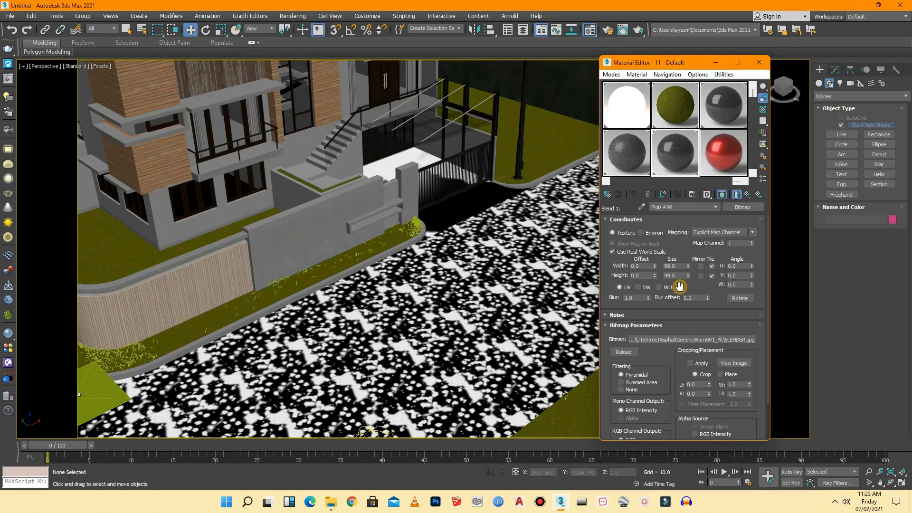
- Try real-world sizes of 222 and 333 for the blend map's width and height
{"action": "left_click_drag", "start_coordinate": [681, 267], "coordinate": [654, 266]}
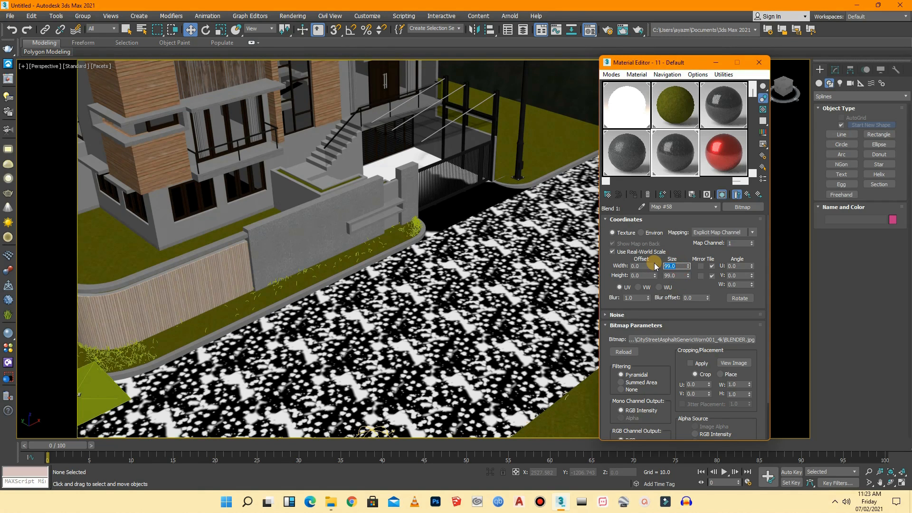
{"action": "left_click_drag", "start_coordinate": [680, 275], "coordinate": [644, 272]}
{"action": "type", "text": "222"}
{"action": "left_click", "coordinate": [683, 287]}
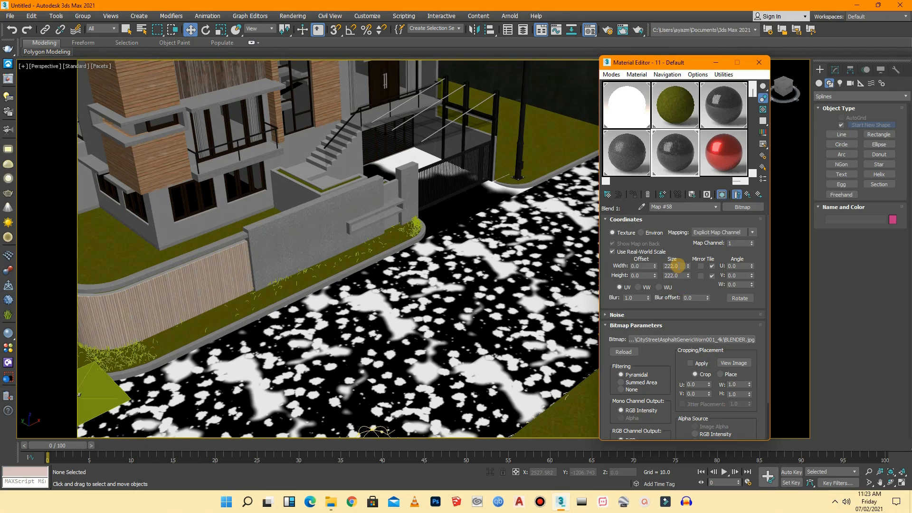
{"action": "left_click_drag", "start_coordinate": [679, 276], "coordinate": [646, 272]}
{"action": "type", "text": "333"}
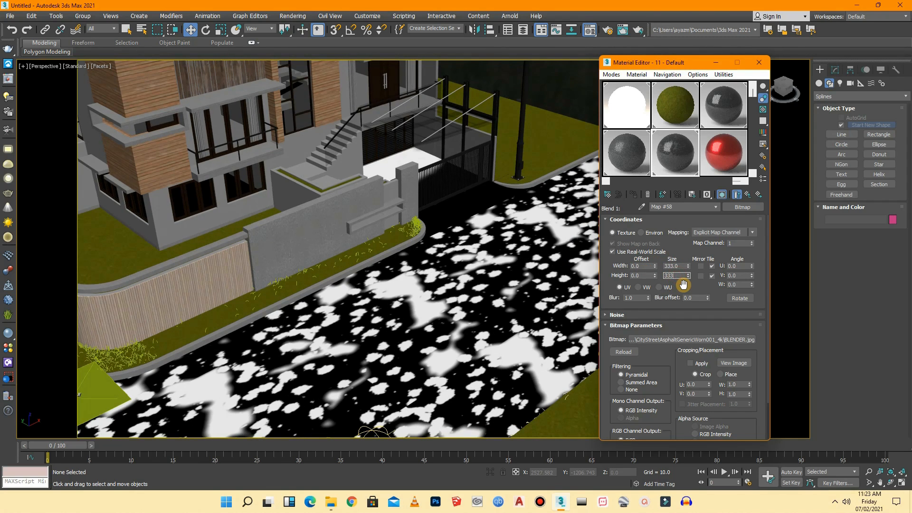
{"action": "left_click", "coordinate": [683, 285]}
- Set the blend map's real-world width and height to 444 and return to the parent blend material
{"action": "scroll", "coordinate": [538, 246], "scroll_direction": "down", "scroll_amount": 5}
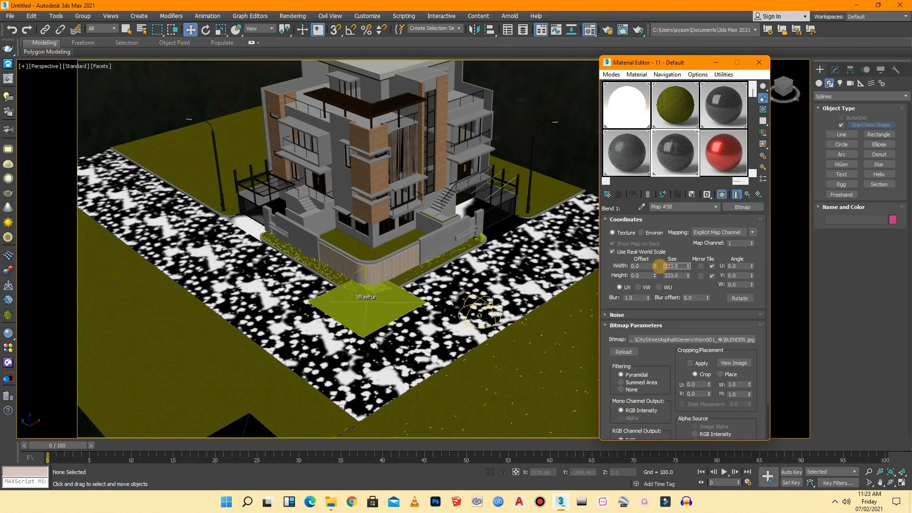
{"action": "double_click", "coordinate": [672, 266]}
{"action": "type", "text": "444"}
{"action": "double_click", "coordinate": [674, 276]}
{"action": "type", "text": "444"}
{"action": "left_click", "coordinate": [684, 286]}
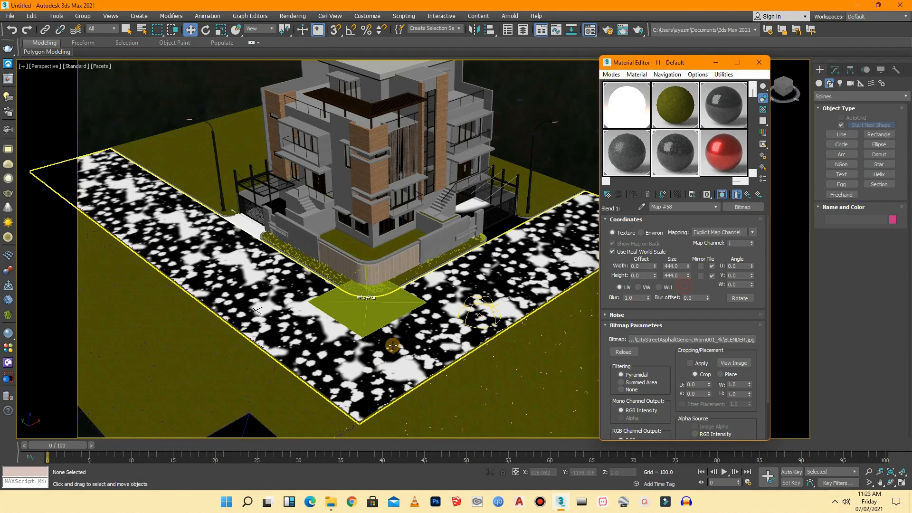
{"action": "scroll", "coordinate": [366, 352], "scroll_direction": "up", "scroll_amount": 3}
{"action": "scroll", "coordinate": [319, 338], "scroll_direction": "down", "scroll_amount": 1}
{"action": "left_click", "coordinate": [713, 209]}
{"action": "left_click", "coordinate": [675, 214]}
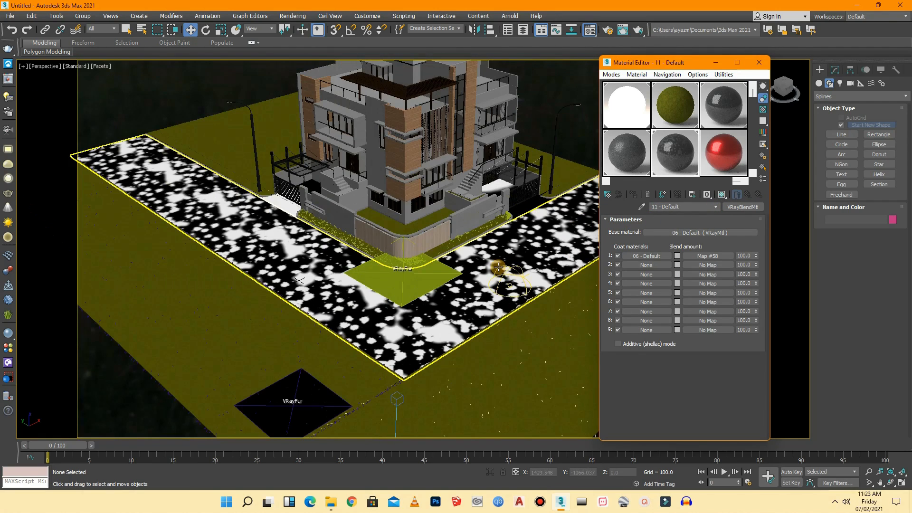
- Close the material editor, look through the VRayCam001 camera and render the scene
{"action": "scroll", "coordinate": [274, 197], "scroll_direction": "up", "scroll_amount": 3}
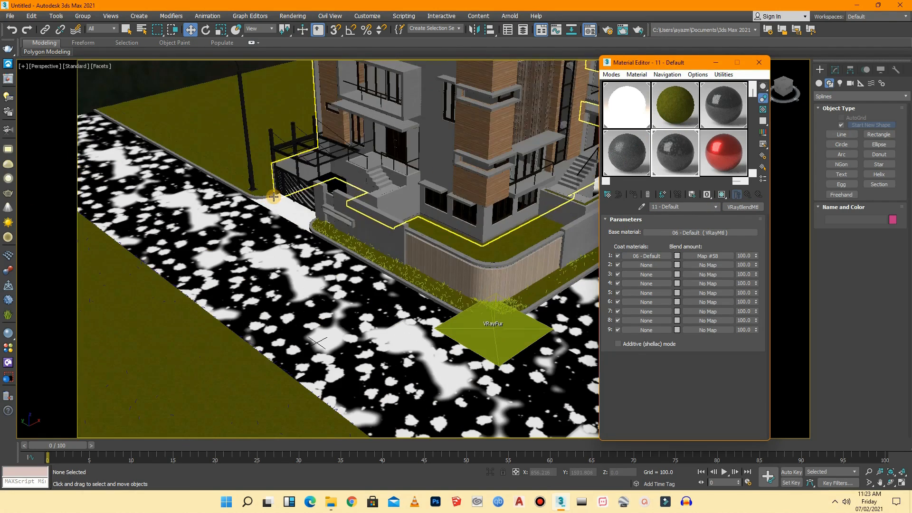
{"action": "scroll", "coordinate": [274, 197], "scroll_direction": "up", "scroll_amount": 2}
{"action": "left_click", "coordinate": [289, 211]}
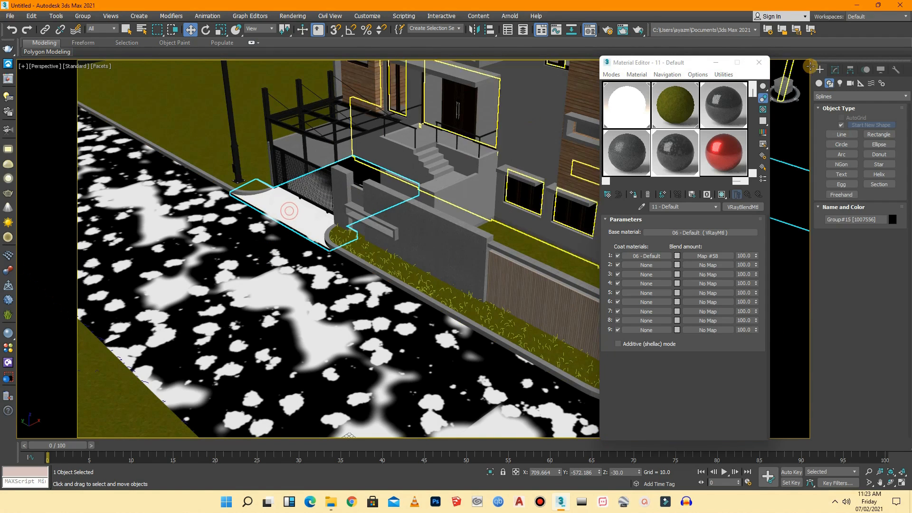
{"action": "left_click", "coordinate": [759, 62]}
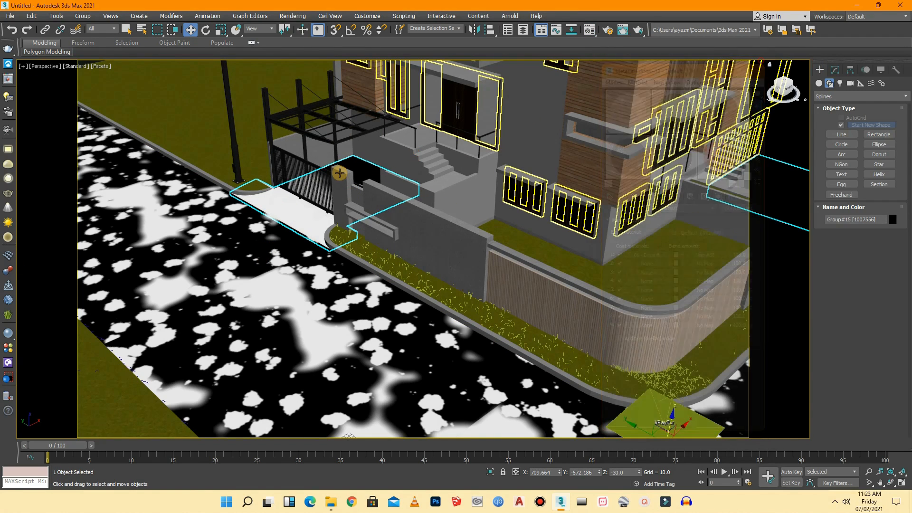
{"action": "left_click", "coordinate": [44, 68]}
{"action": "mouse_move", "coordinate": [74, 75]}
{"action": "left_click", "coordinate": [225, 75]}
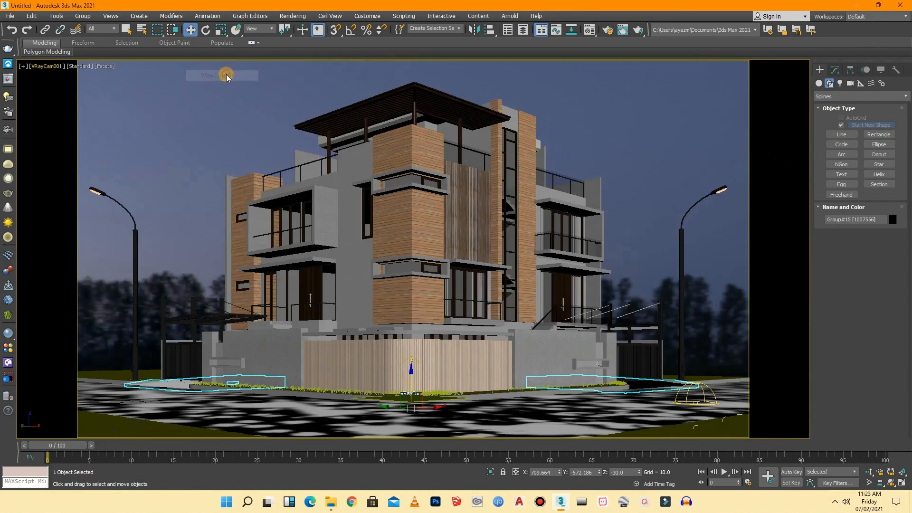
{"action": "left_click", "coordinate": [569, 103]}
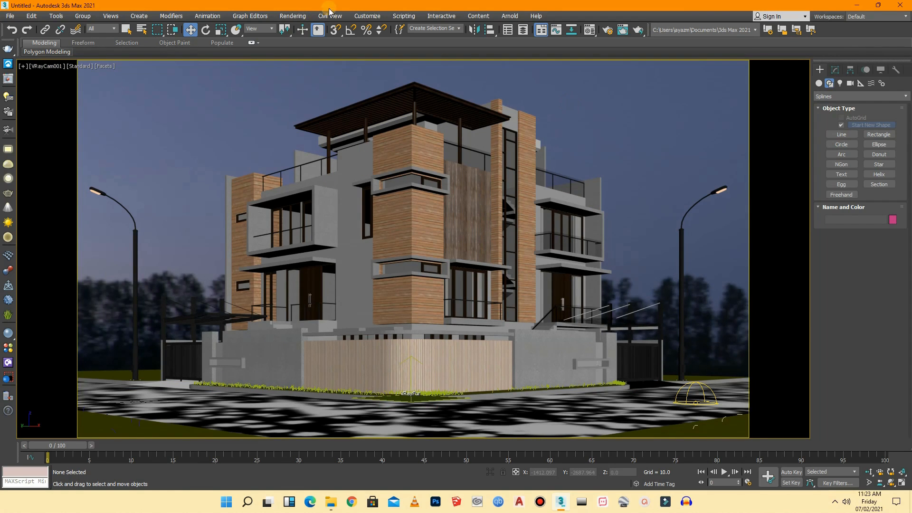
{"action": "left_click", "coordinate": [293, 16]}
{"action": "left_click", "coordinate": [302, 28]}
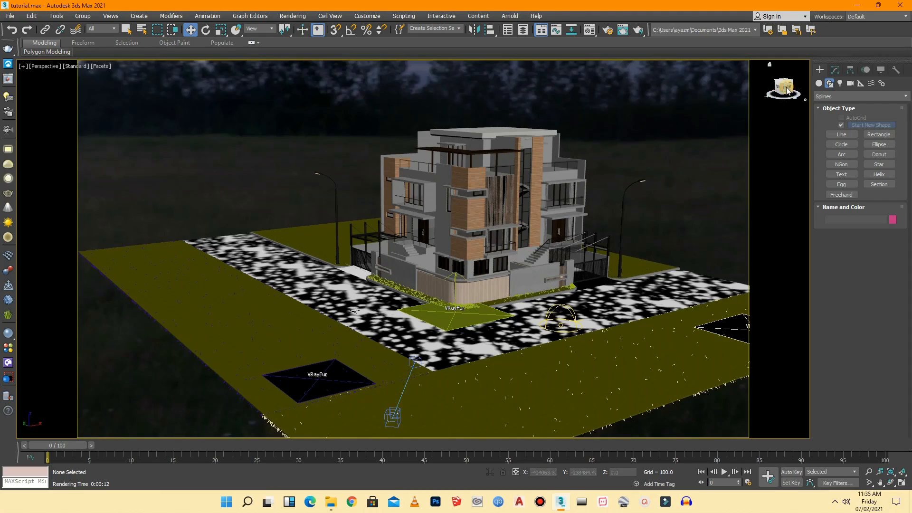
- Switch to File Explorer and look through the tree preview images in the renders folder of models > Plants and Trees
{"action": "left_click_drag", "start_coordinate": [784, 90], "coordinate": [727, 135]}
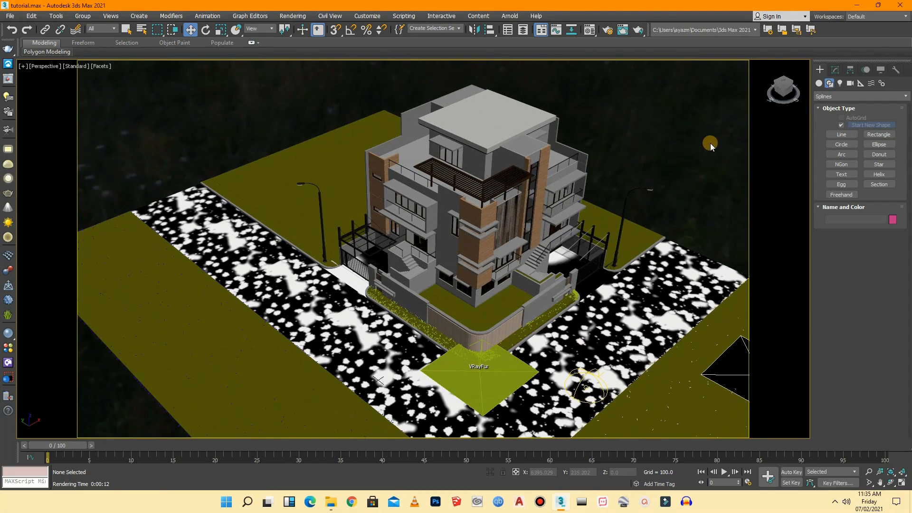
{"action": "scroll", "coordinate": [291, 177], "scroll_direction": "down", "scroll_amount": 3}
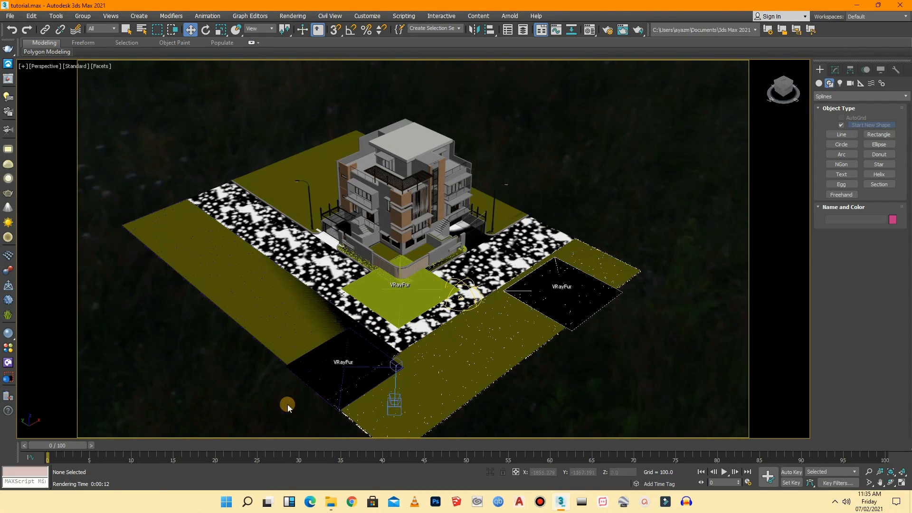
{"action": "left_click", "coordinate": [331, 501]}
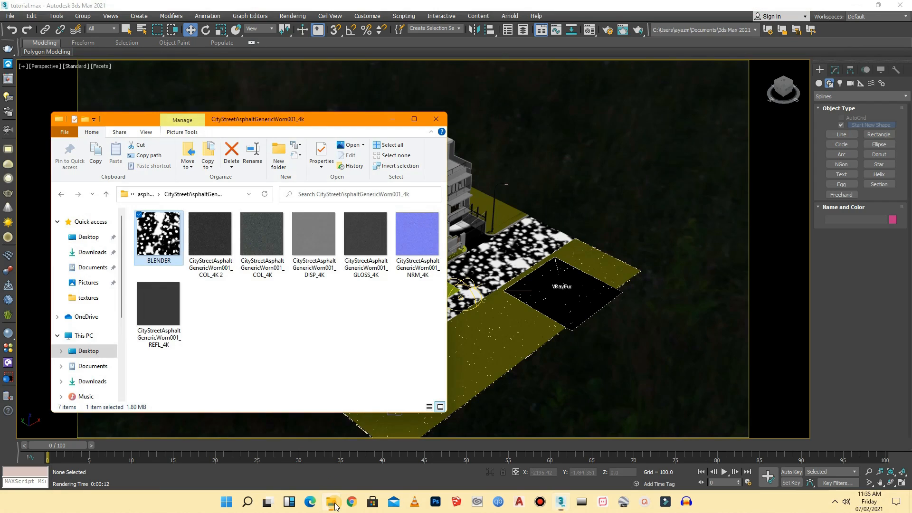
{"action": "left_click", "coordinate": [108, 195]}
{"action": "left_click", "coordinate": [108, 195]}
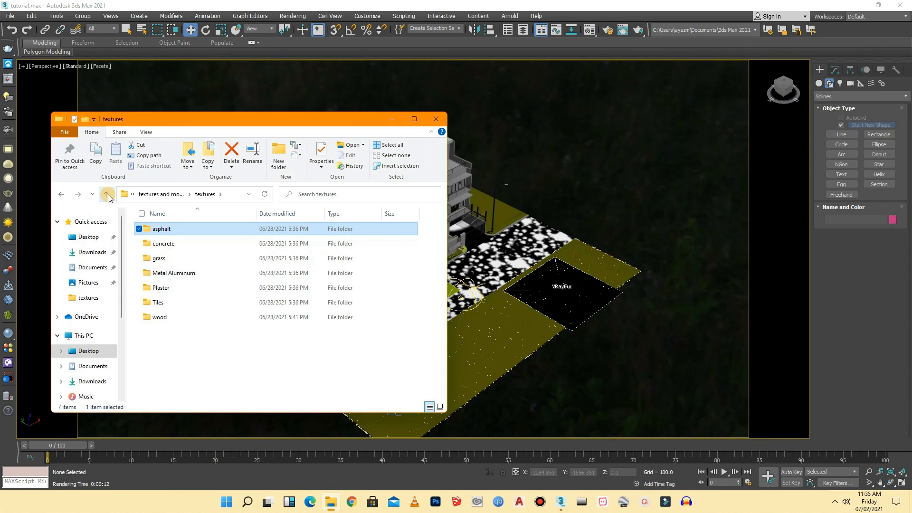
{"action": "left_click", "coordinate": [107, 195]}
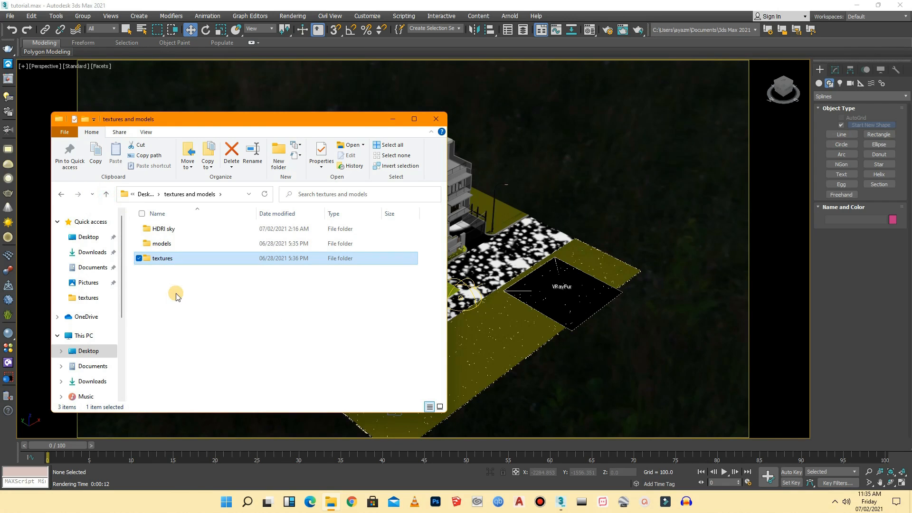
{"action": "left_click", "coordinate": [194, 287]}
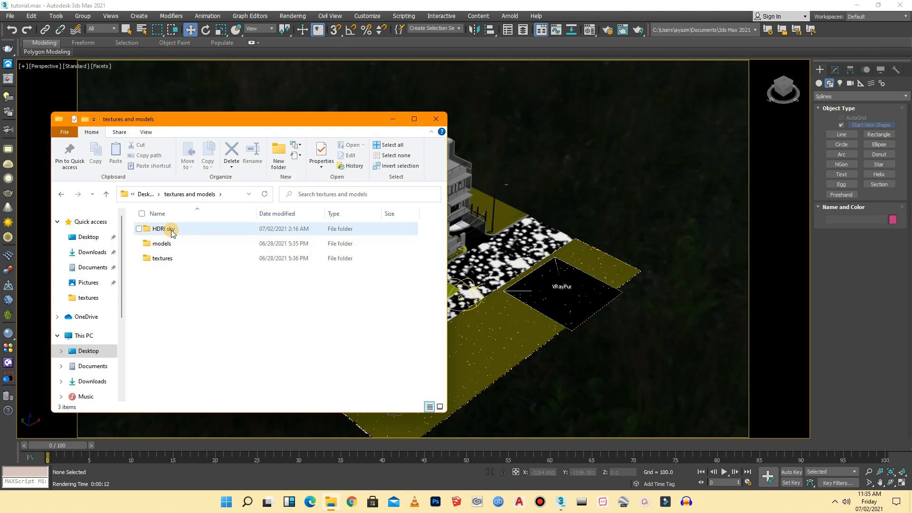
{"action": "double_click", "coordinate": [171, 247]}
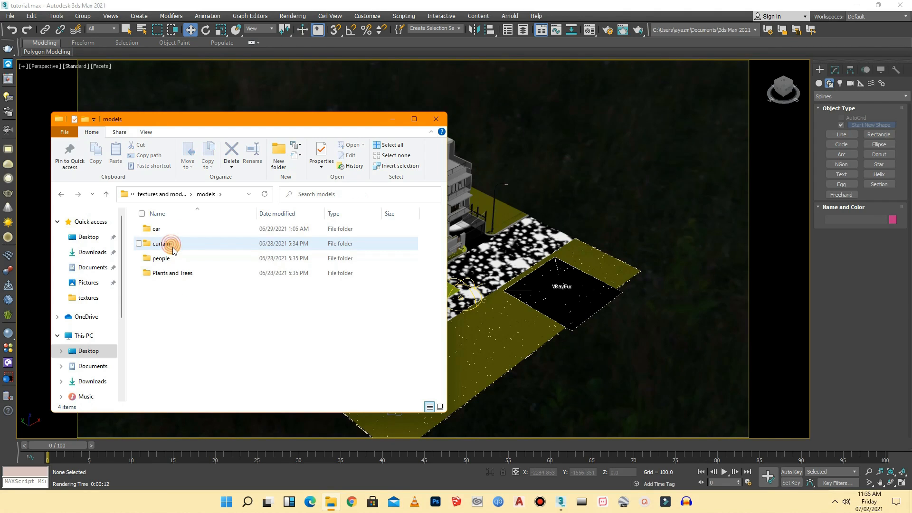
{"action": "double_click", "coordinate": [163, 273]}
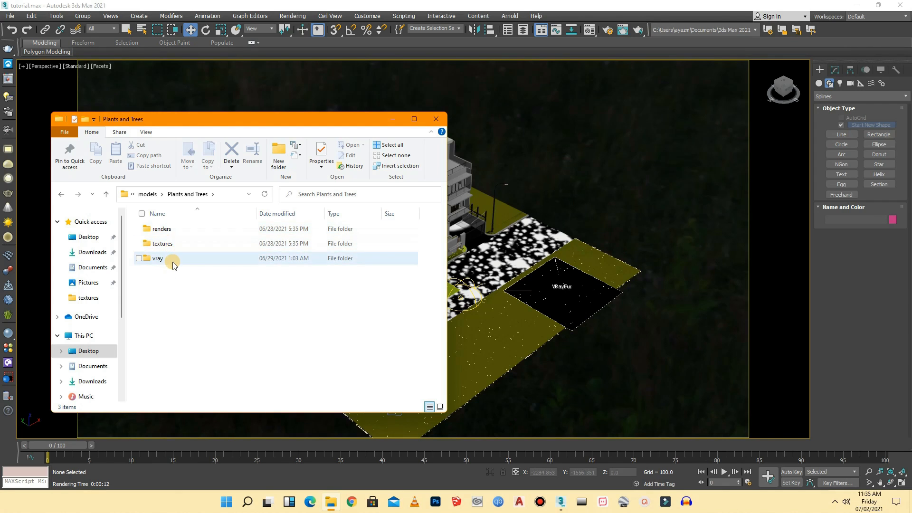
{"action": "double_click", "coordinate": [169, 228]}
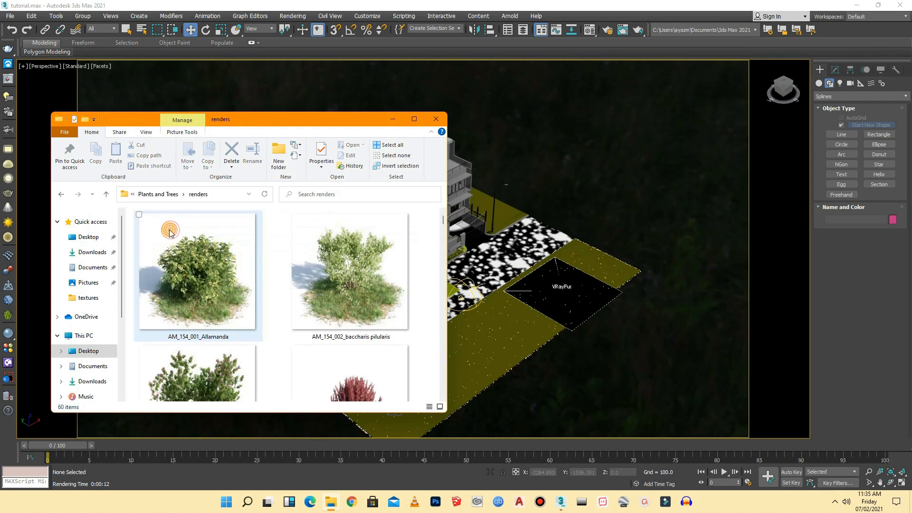
{"action": "scroll", "coordinate": [324, 277], "scroll_direction": "down", "scroll_amount": 8}
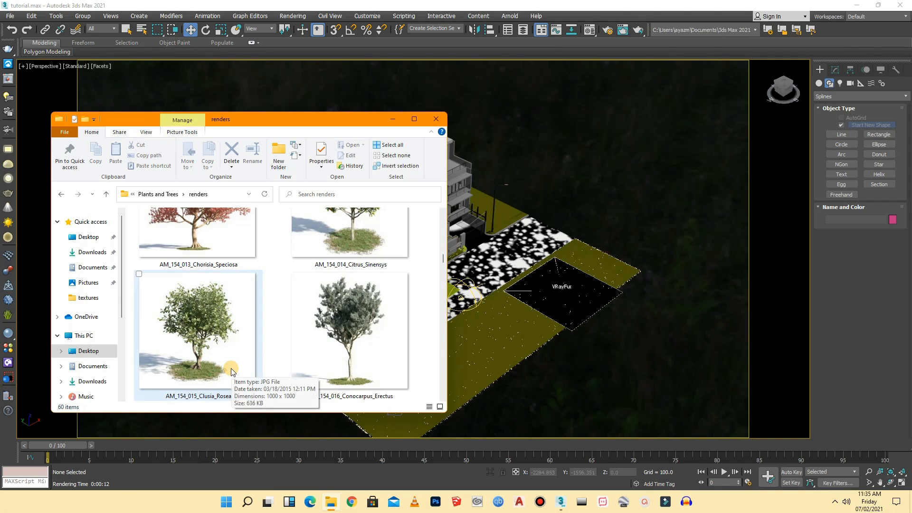
- Merge the AM_154_015_Clusia_Rosea file from the Plants and Trees vray folder into the scene, placing the tree beyond the lawn's outer edge
{"action": "left_click", "coordinate": [105, 194]}
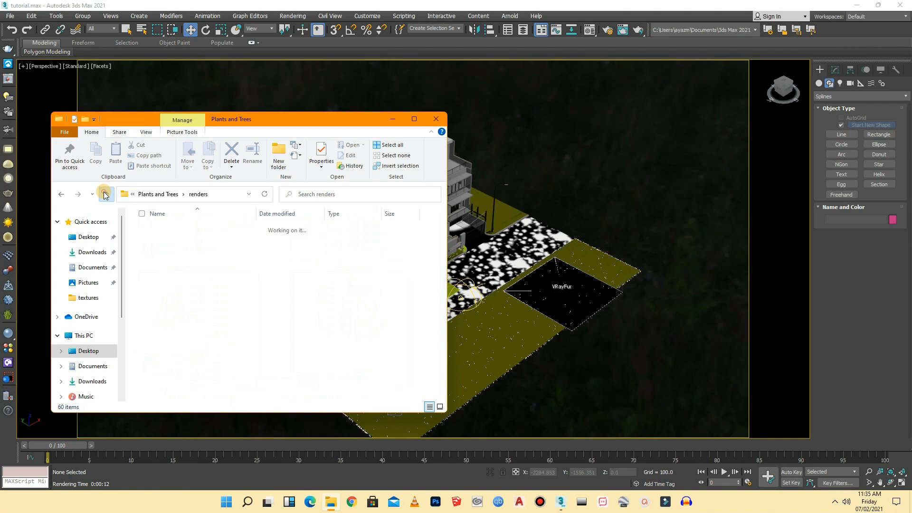
{"action": "double_click", "coordinate": [172, 258]}
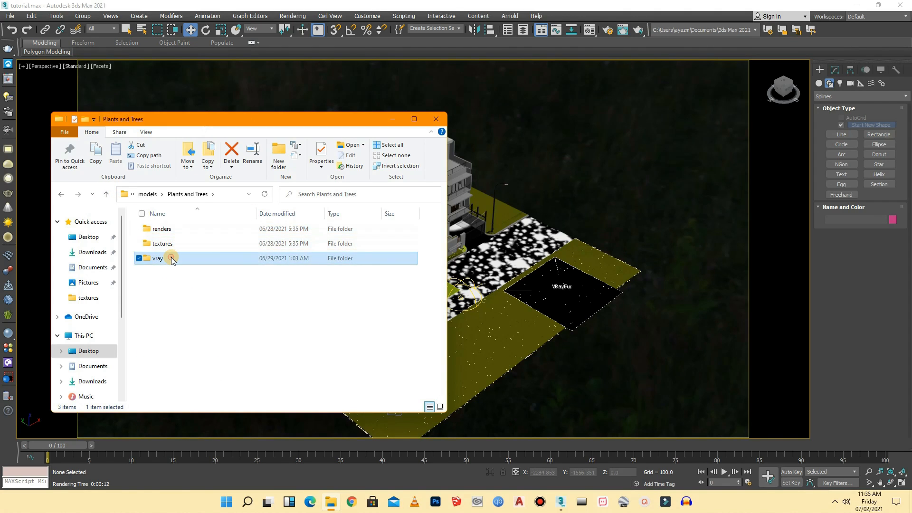
{"action": "scroll", "coordinate": [203, 321], "scroll_direction": "down", "scroll_amount": 2}
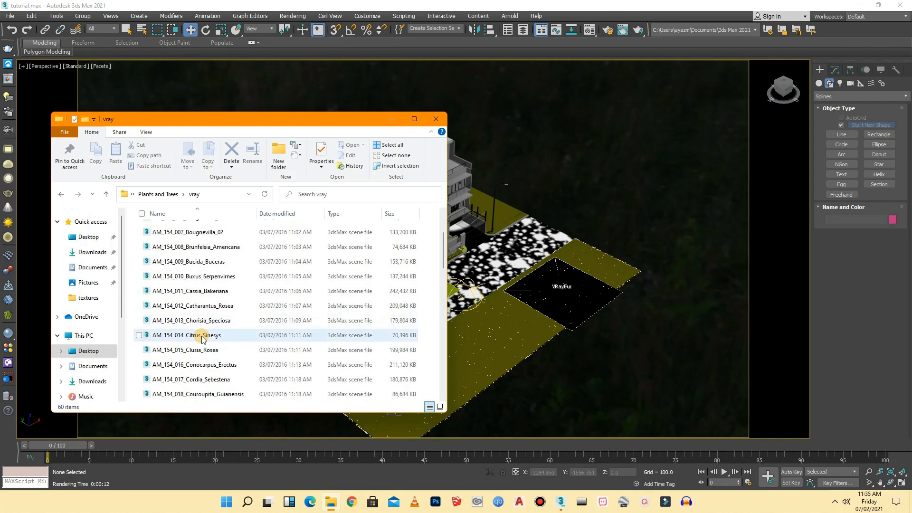
{"action": "left_click_drag", "start_coordinate": [191, 350], "coordinate": [576, 354]}
{"action": "left_click", "coordinate": [612, 365]}
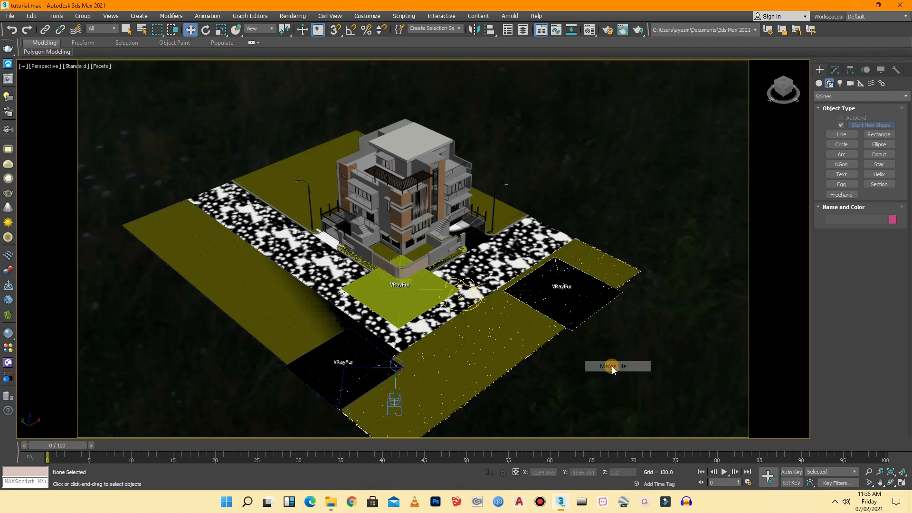
{"action": "left_click", "coordinate": [513, 326]}
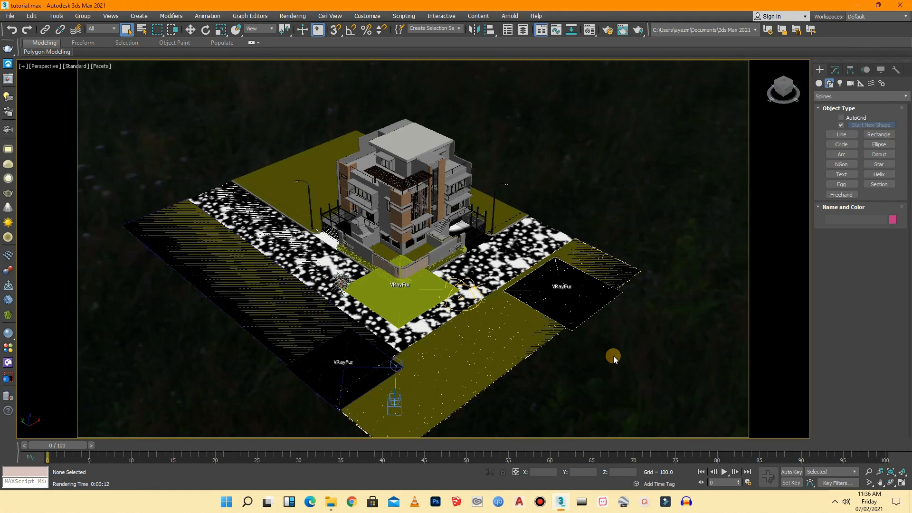
{"action": "left_click", "coordinate": [610, 357]}
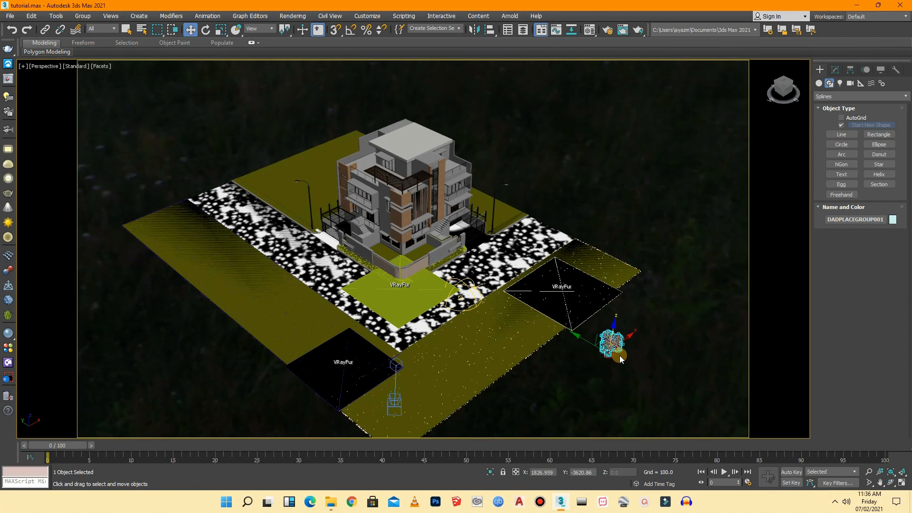
- Export the Clusia Rosea tree as a V-Ray mesh with proxies created automatically
{"action": "scroll", "coordinate": [610, 356], "scroll_direction": "up", "scroll_amount": 6}
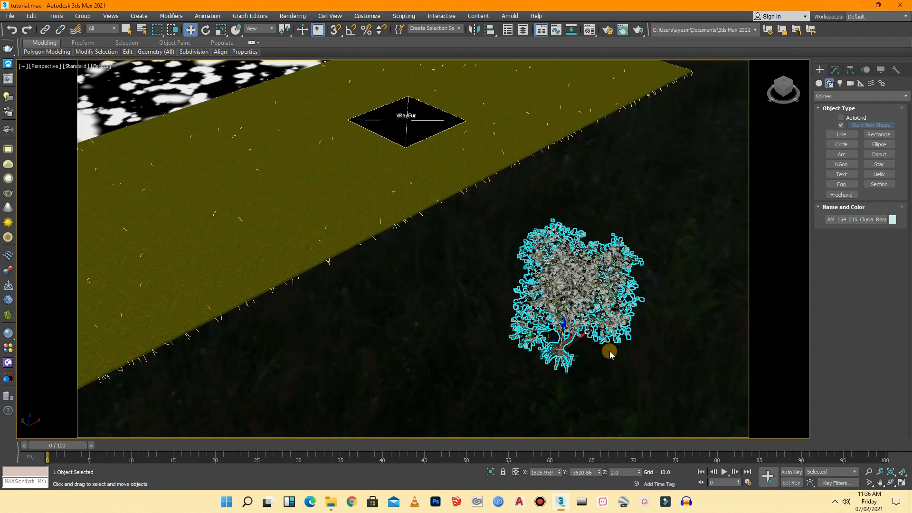
{"action": "right_click", "coordinate": [577, 297]}
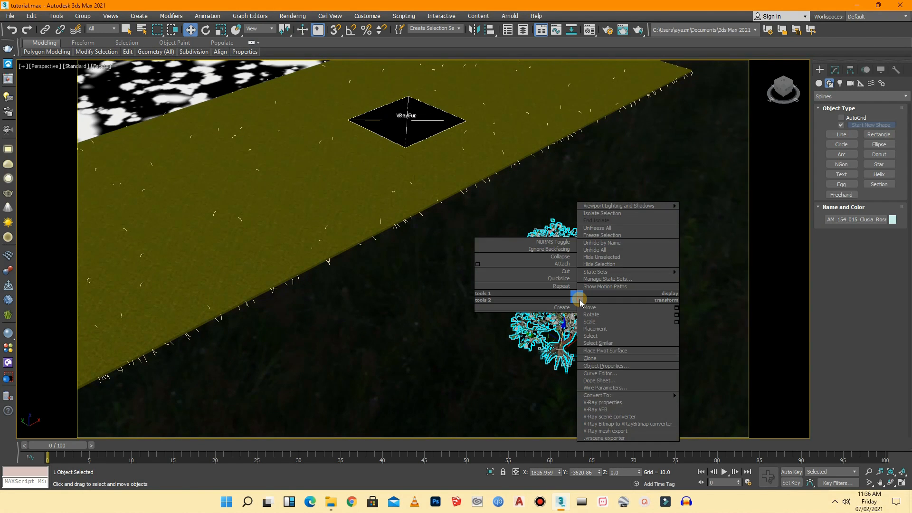
{"action": "left_click", "coordinate": [613, 431]}
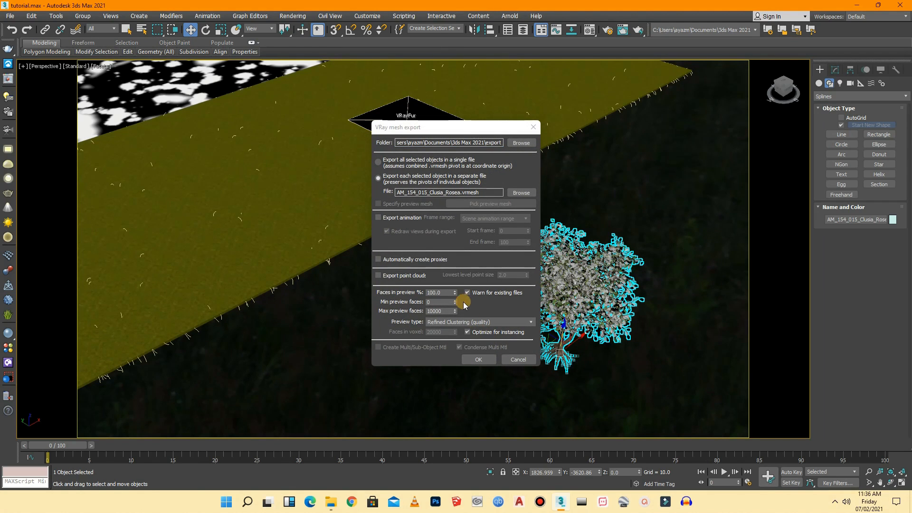
{"action": "left_click", "coordinate": [424, 260]}
{"action": "left_click", "coordinate": [444, 293]}
{"action": "left_click_drag", "start_coordinate": [445, 295], "coordinate": [412, 291]}
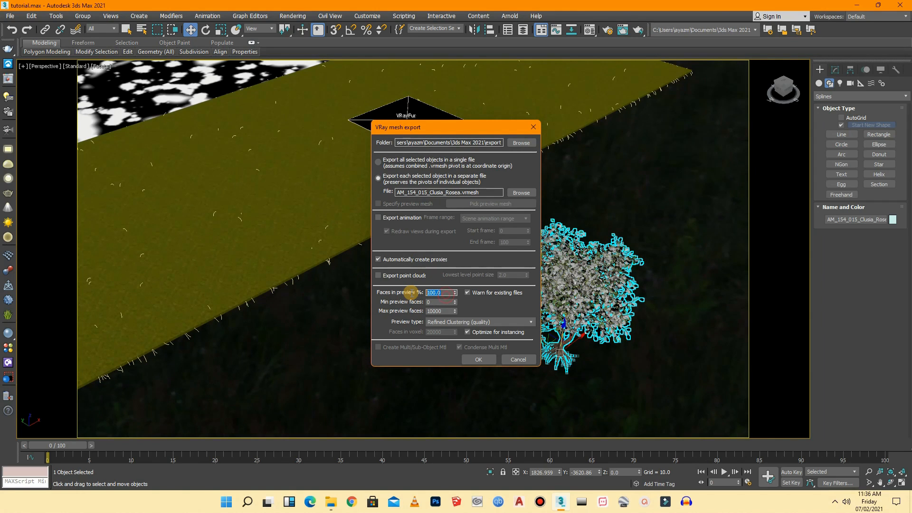
{"action": "left_click", "coordinate": [479, 363]}
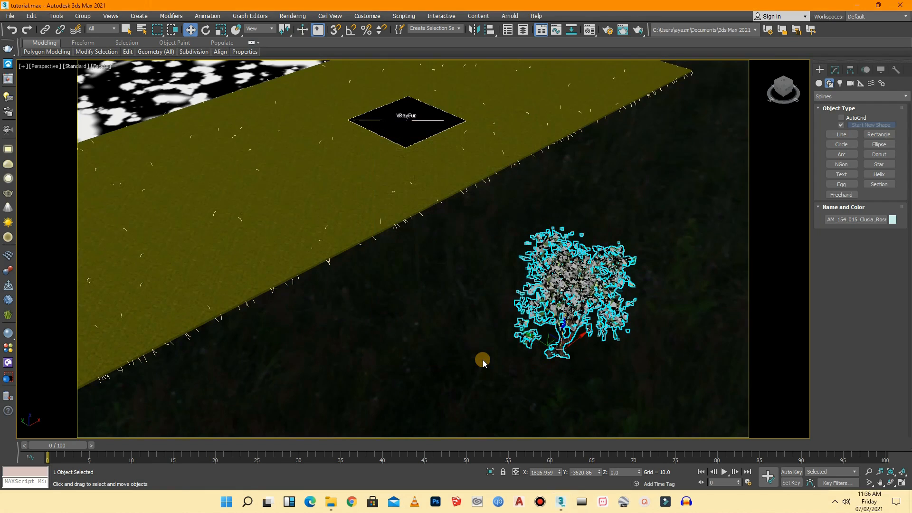
- Move the tree proxy onto the grass strip beside the curved wooden fence, at about X 1049, Y -517
{"action": "scroll", "coordinate": [638, 375], "scroll_direction": "down", "scroll_amount": 5}
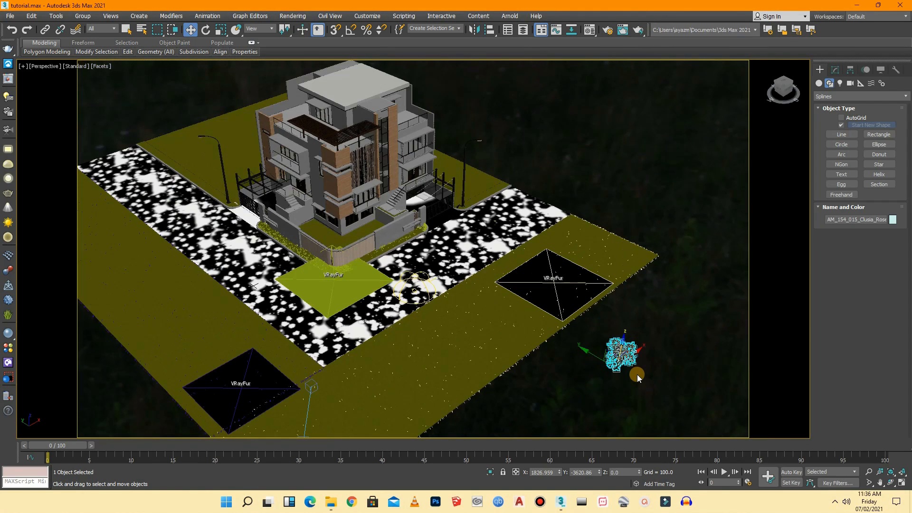
{"action": "left_click_drag", "start_coordinate": [589, 352], "coordinate": [380, 249]}
{"action": "scroll", "coordinate": [382, 252], "scroll_direction": "up", "scroll_amount": 8}
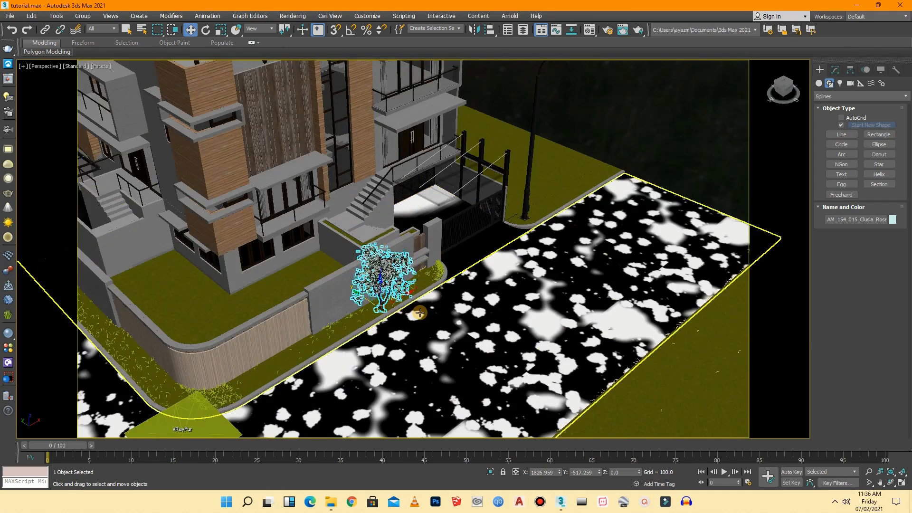
{"action": "scroll", "coordinate": [377, 288], "scroll_direction": "down", "scroll_amount": 4}
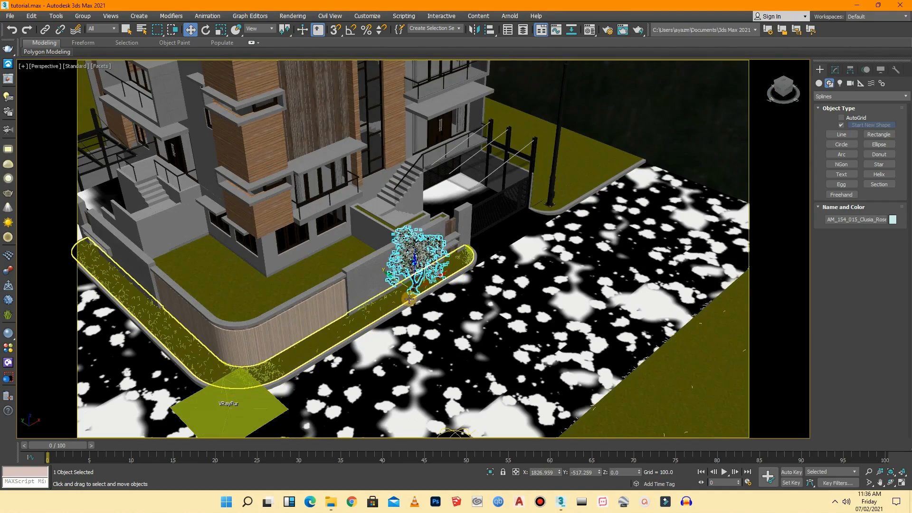
{"action": "left_click_drag", "start_coordinate": [392, 293], "coordinate": [283, 347]}
{"action": "scroll", "coordinate": [283, 347], "scroll_direction": "up", "scroll_amount": 5}
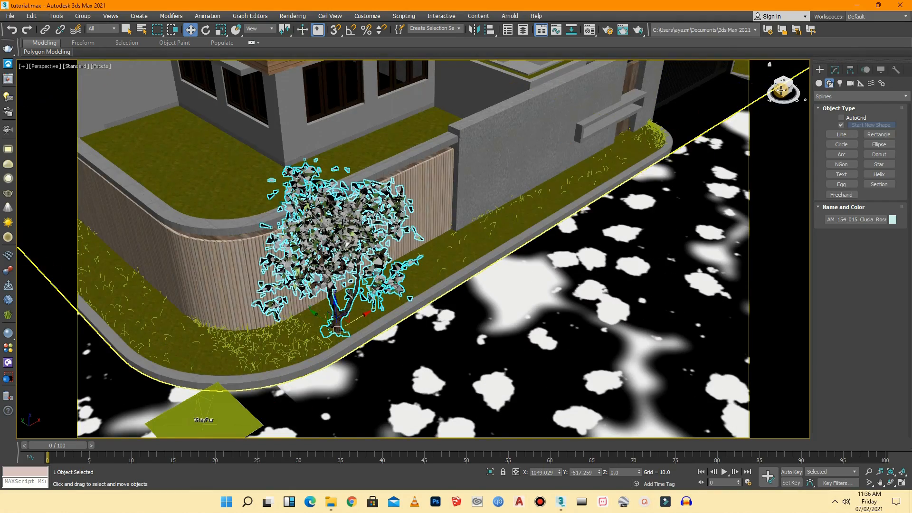
- Scale the tree proxy down uniformly to about 66 percent to suit the fence height
{"action": "left_click_drag", "start_coordinate": [781, 91], "coordinate": [789, 76]}
{"action": "scroll", "coordinate": [674, 136], "scroll_direction": "down", "scroll_amount": 5}
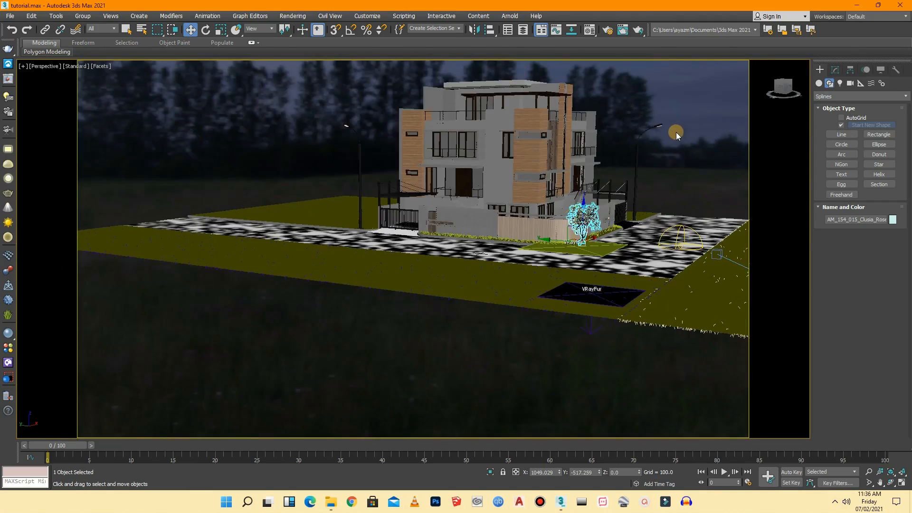
{"action": "scroll", "coordinate": [595, 212], "scroll_direction": "up", "scroll_amount": 2}
{"action": "scroll", "coordinate": [595, 212], "scroll_direction": "up", "scroll_amount": 5}
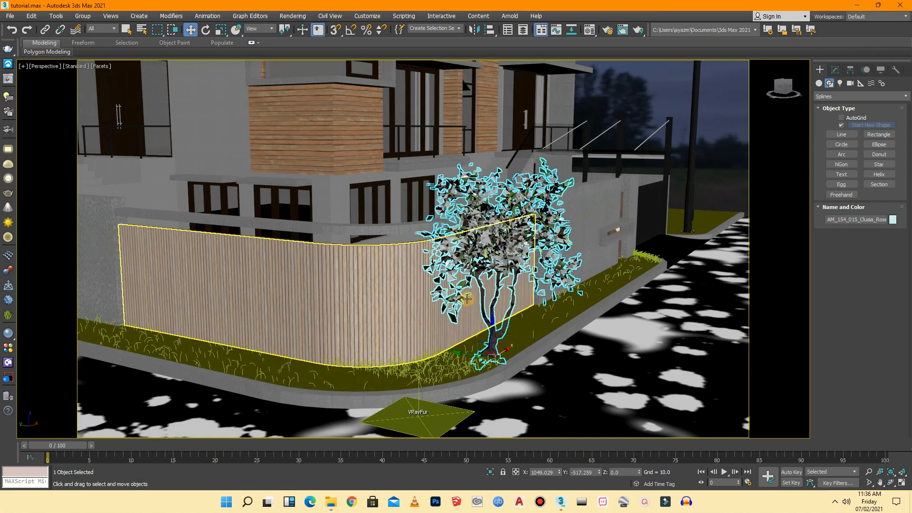
{"action": "key", "text": "r"}
{"action": "mouse_move", "coordinate": [495, 357]}
{"action": "left_mouse_down"}
{"action": "mouse_move", "coordinate": [495, 367]}
{"action": "mouse_move", "coordinate": [501, 361]}
{"action": "left_mouse_up"}
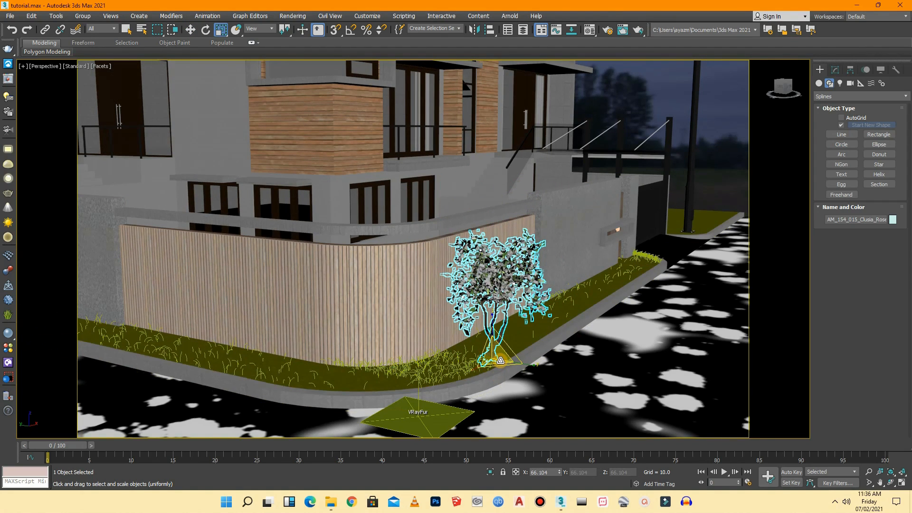
- Make one copy of the tree proxy and place it on the grass strip along the fence's other side, at about X 777, Y -93
{"action": "scroll", "coordinate": [714, 109], "scroll_direction": "down", "scroll_amount": 4}
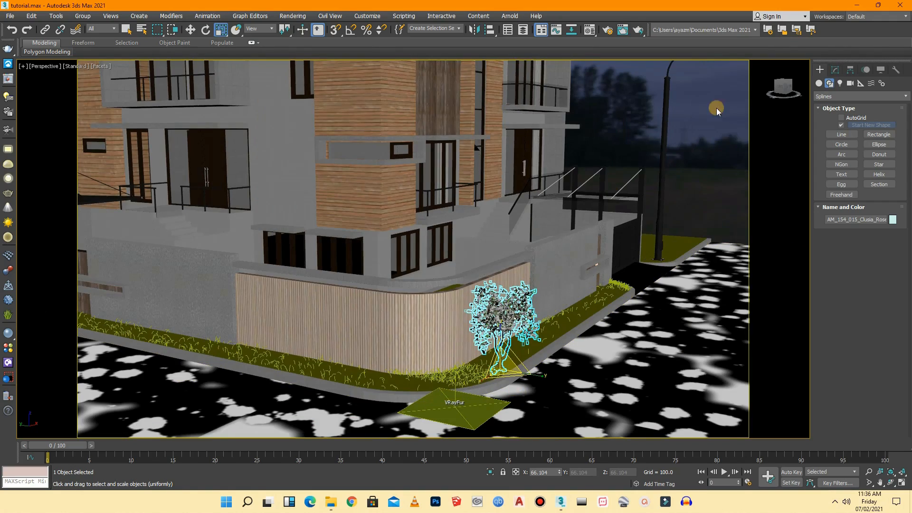
{"action": "left_click_drag", "start_coordinate": [777, 89], "coordinate": [772, 111]}
{"action": "scroll", "coordinate": [504, 352], "scroll_direction": "down", "scroll_amount": 4}
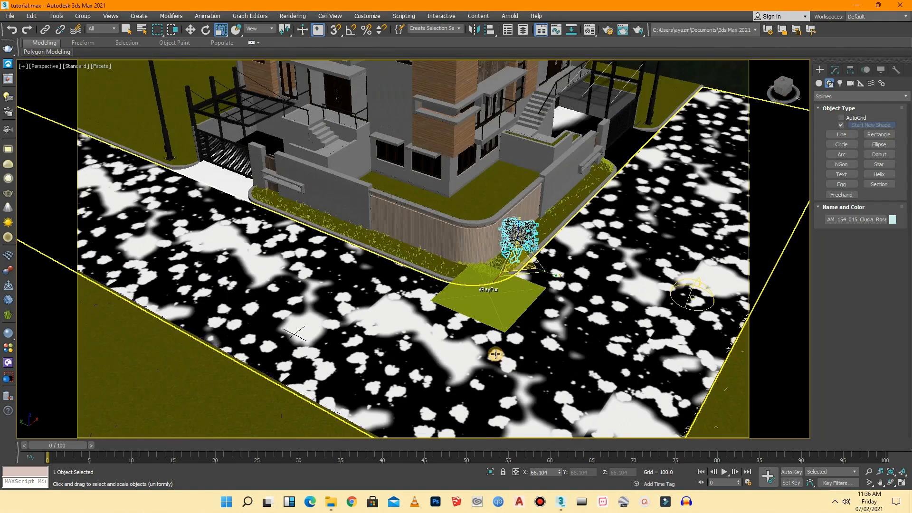
{"action": "scroll", "coordinate": [551, 184], "scroll_direction": "up", "scroll_amount": 4}
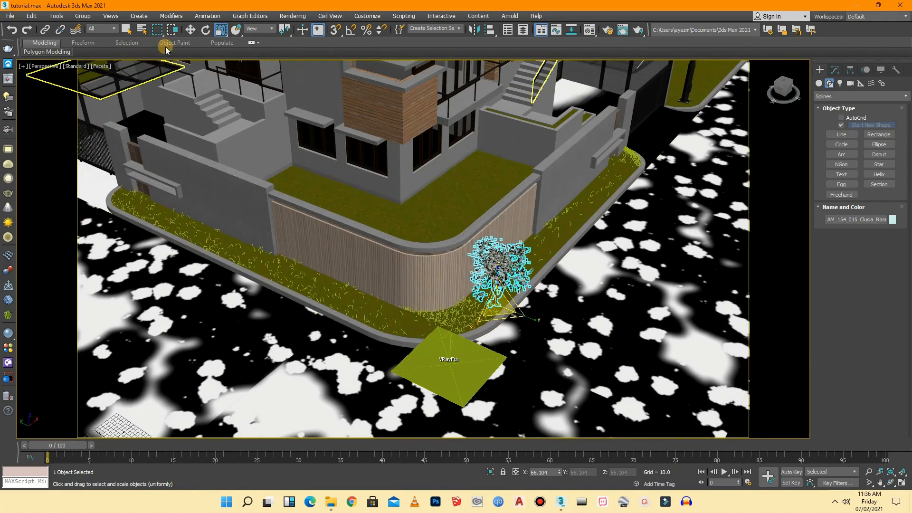
{"action": "left_click", "coordinate": [190, 33]}
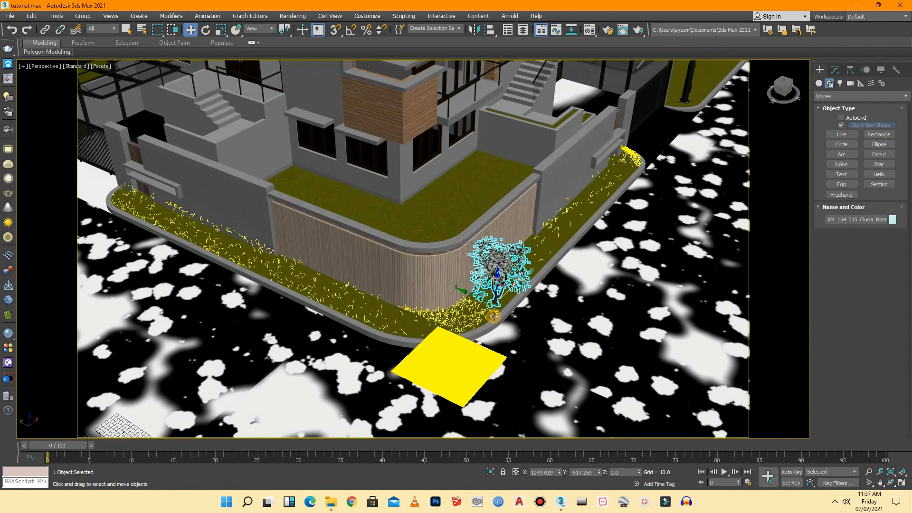
{"action": "left_click_drag", "start_coordinate": [522, 280], "coordinate": [408, 335], "text": "shift"}
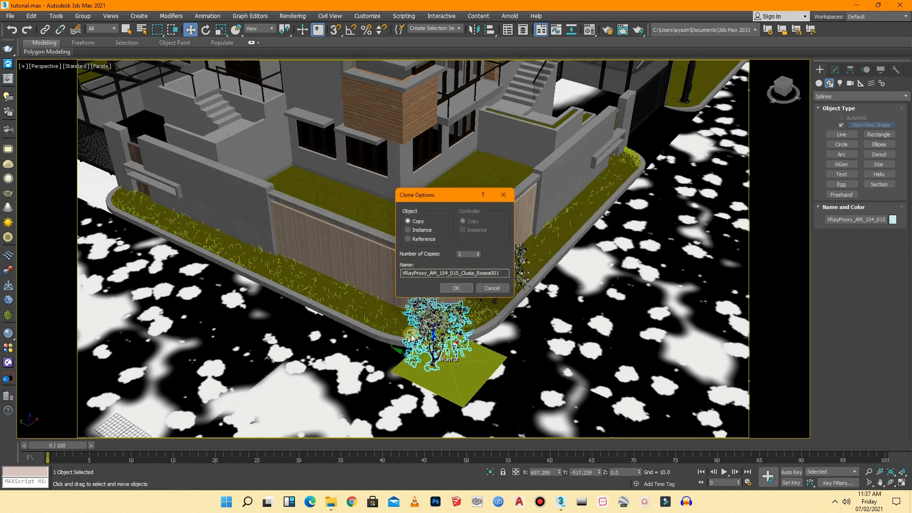
{"action": "left_click", "coordinate": [456, 291]}
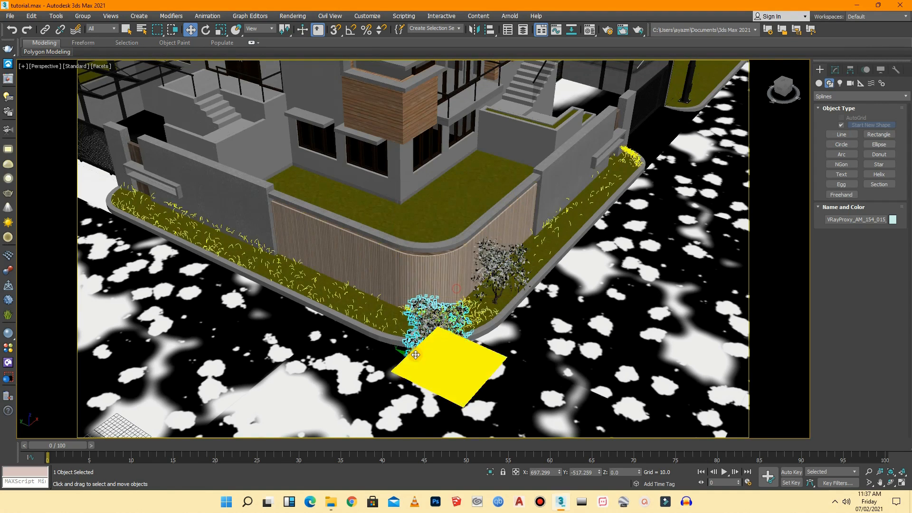
{"action": "mouse_move", "coordinate": [421, 349]}
{"action": "left_mouse_down"}
{"action": "mouse_move", "coordinate": [301, 295]}
{"action": "mouse_move", "coordinate": [353, 293]}
{"action": "left_mouse_up"}
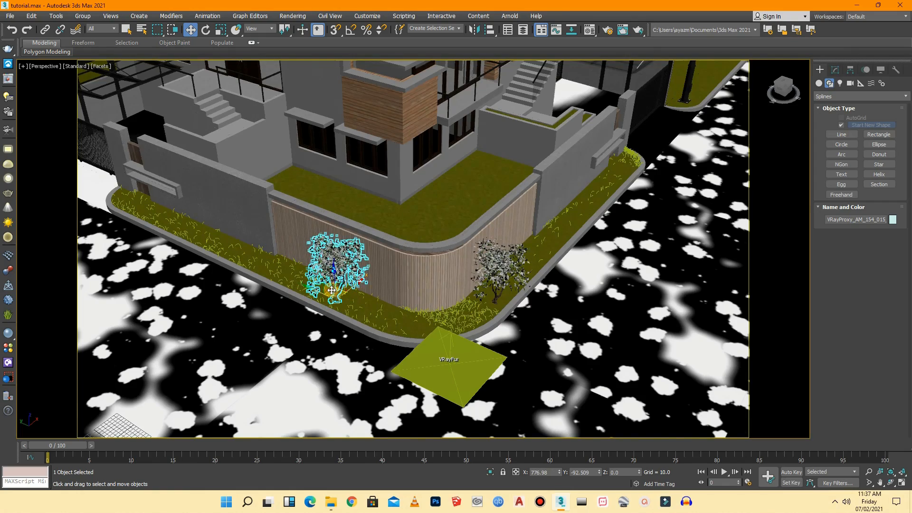
- Rotate the copied tree proxy beside the wooden fence by about -43 degrees around Z, working in the top view
{"action": "scroll", "coordinate": [353, 293], "scroll_direction": "up", "scroll_amount": 4}
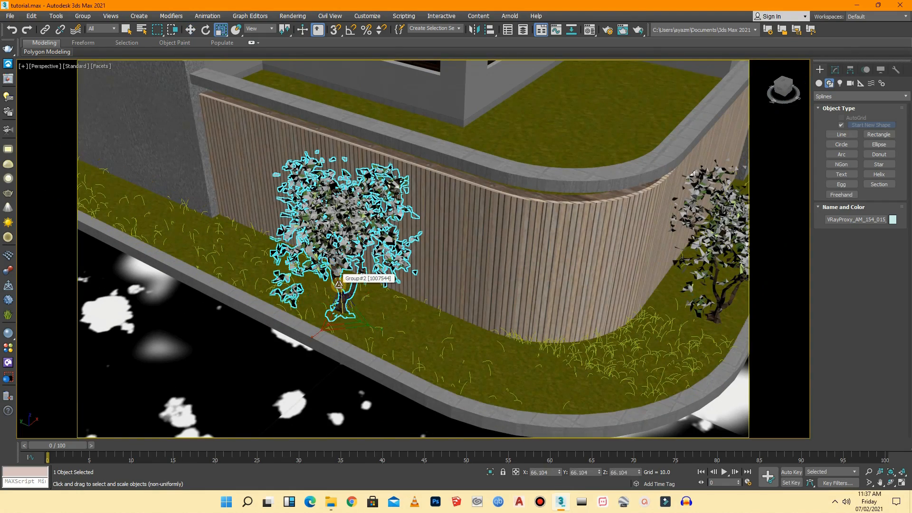
{"action": "key", "text": "r"}
{"action": "key", "text": "t"}
{"action": "scroll", "coordinate": [348, 309], "scroll_direction": "down", "scroll_amount": 5}
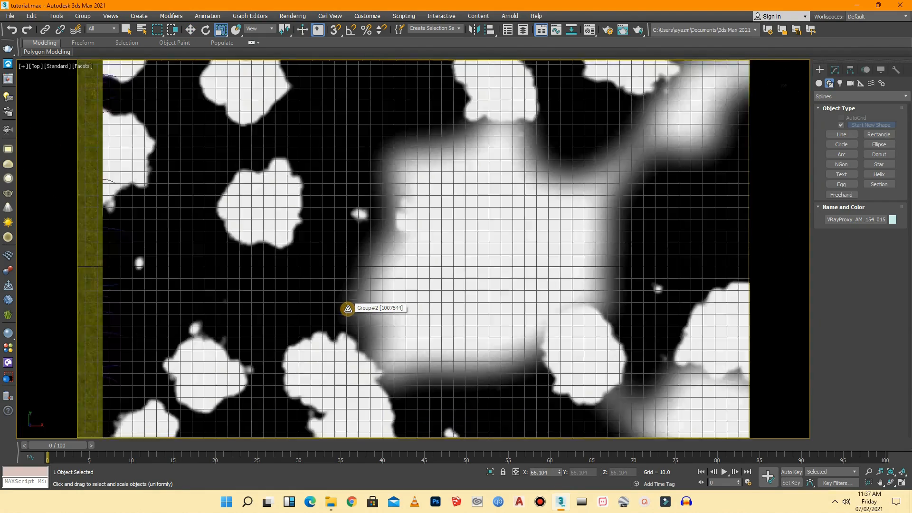
{"action": "scroll", "coordinate": [460, 306], "scroll_direction": "up", "scroll_amount": 4}
{"action": "key", "text": "e"}
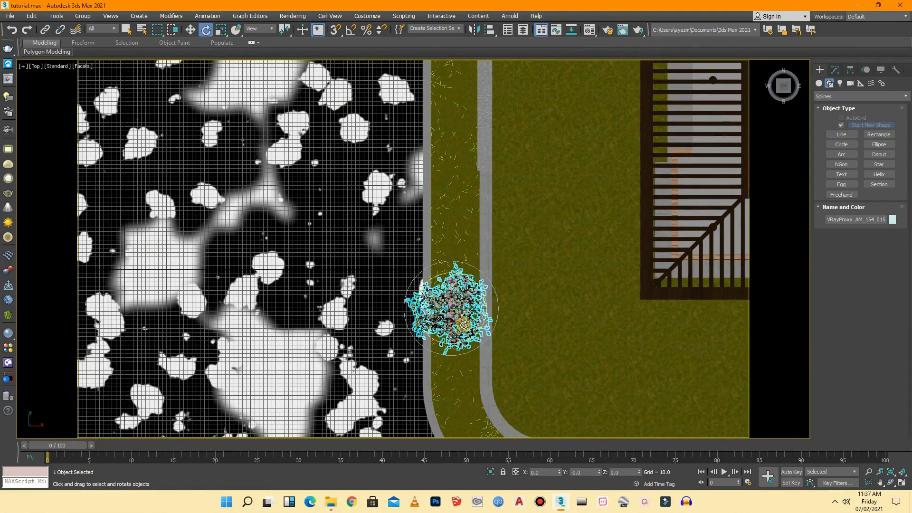
{"action": "left_click_drag", "start_coordinate": [467, 340], "coordinate": [426, 351]}
{"action": "scroll", "coordinate": [388, 328], "scroll_direction": "down", "scroll_amount": 3}
{"action": "scroll", "coordinate": [387, 329], "scroll_direction": "down", "scroll_amount": 2}
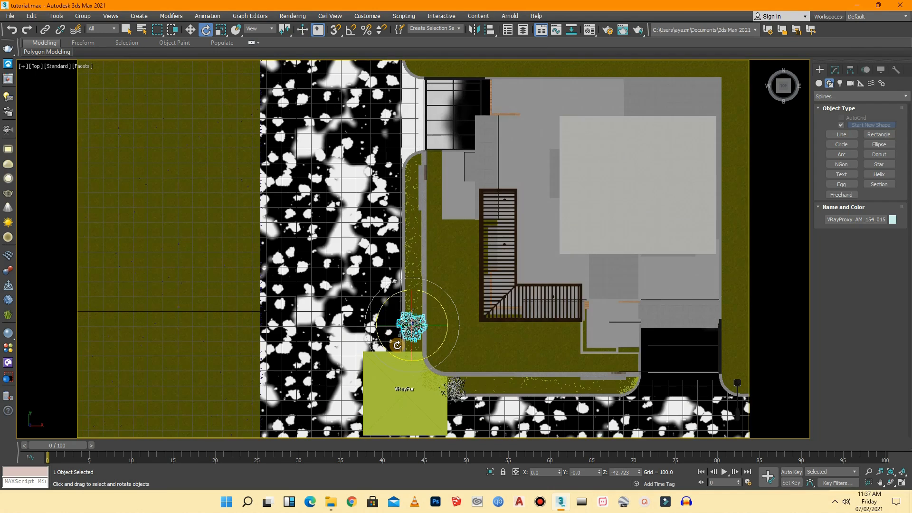
- Make one copy of the rotated tree proxy farther along the same grass strip, at about X 777, Y 334
{"action": "key", "text": "w"}
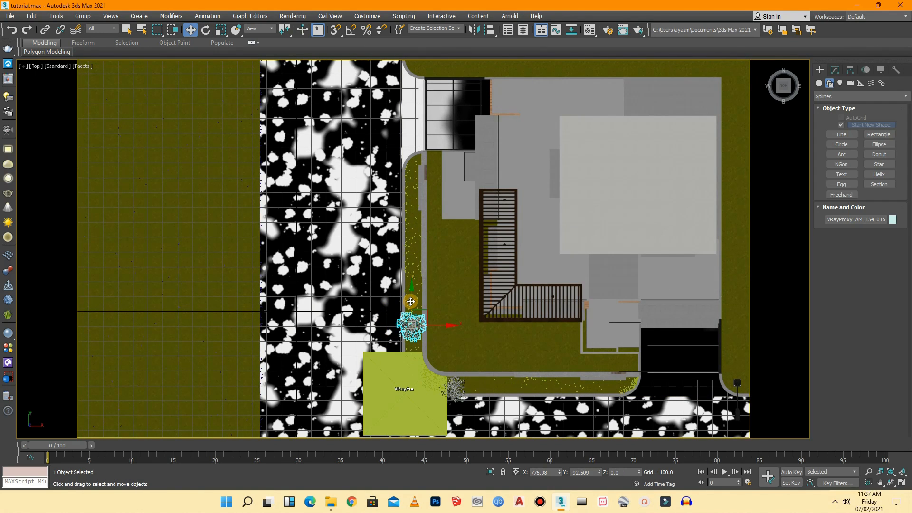
{"action": "mouse_move", "coordinate": [411, 301]}
{"action": "left_mouse_down", "text": "shift"}
{"action": "mouse_move", "coordinate": [401, 209]}
{"action": "mouse_move", "coordinate": [421, 273]}
{"action": "mouse_move", "coordinate": [425, 236]}
{"action": "left_mouse_up", "text": "shift"}
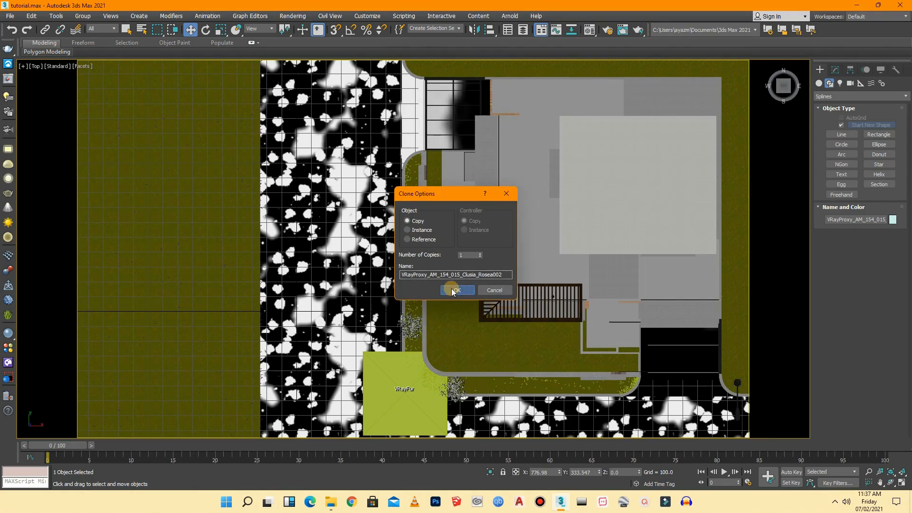
{"action": "left_click", "coordinate": [454, 291]}
- Scale the newest tree proxy beside the grey boundary wall down uniformly, slightly smaller than its neighbours
{"action": "left_click_drag", "start_coordinate": [783, 86], "coordinate": [52, 70]}
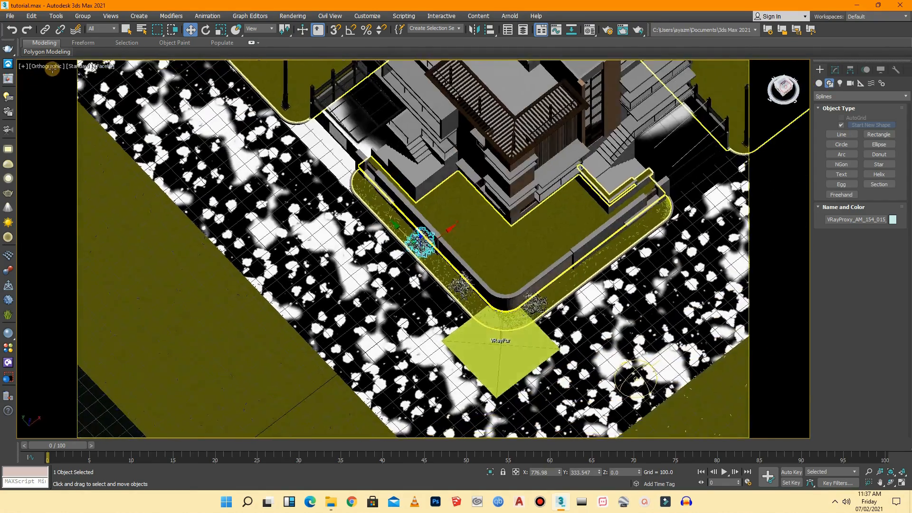
{"action": "scroll", "coordinate": [442, 215], "scroll_direction": "up", "scroll_amount": 3}
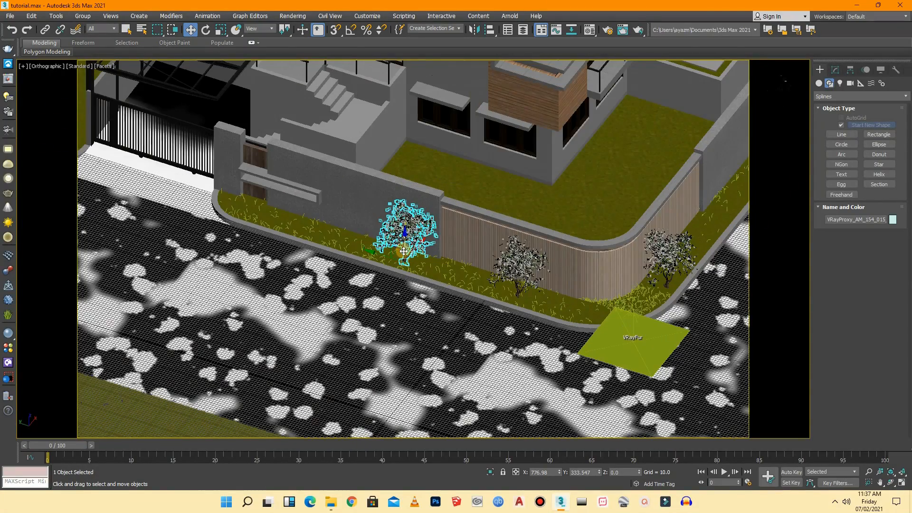
{"action": "scroll", "coordinate": [404, 251], "scroll_direction": "up", "scroll_amount": 2}
{"action": "key", "text": "r"}
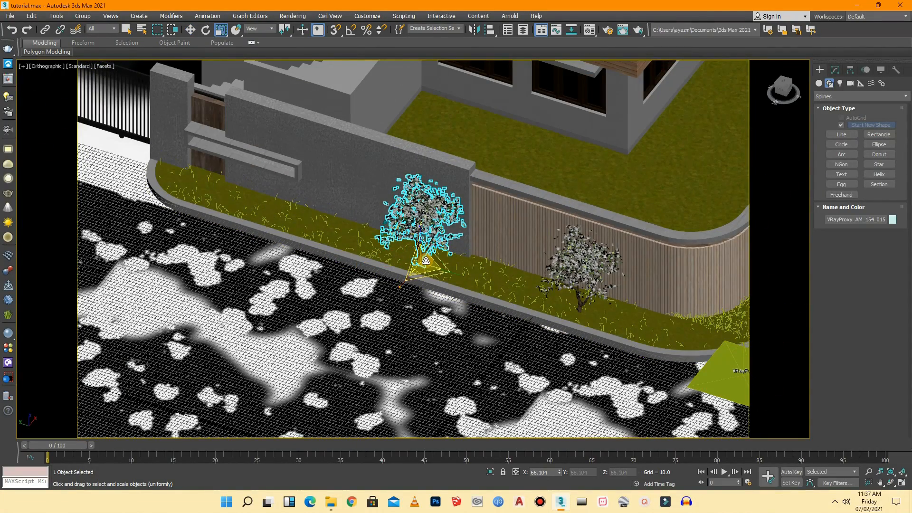
{"action": "left_click", "coordinate": [363, 295]}
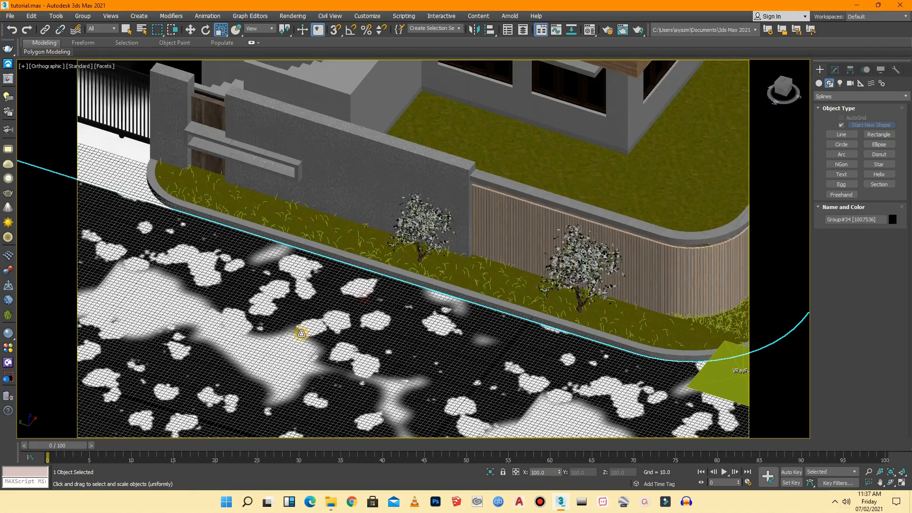
{"action": "scroll", "coordinate": [281, 339], "scroll_direction": "down", "scroll_amount": 3}
{"action": "scroll", "coordinate": [272, 324], "scroll_direction": "down", "scroll_amount": 2}
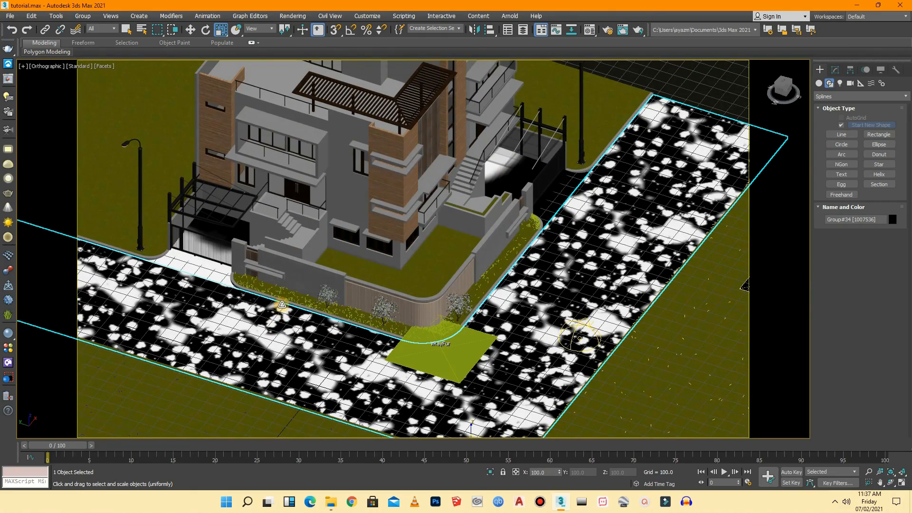
{"action": "scroll", "coordinate": [243, 304], "scroll_direction": "up", "scroll_amount": 3}
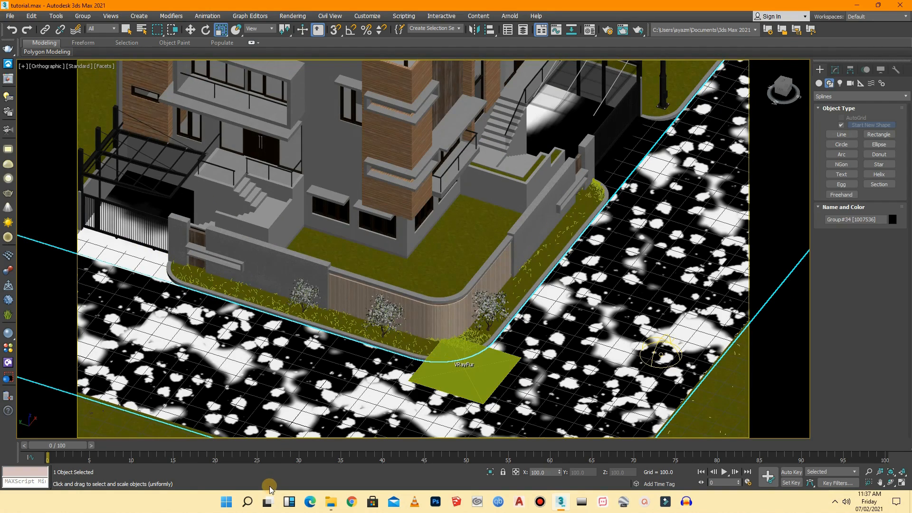
- Switch to File Explorer and examine the plant preview images in the Plants and Trees renders folder for another tree
{"action": "left_click", "coordinate": [332, 502]}
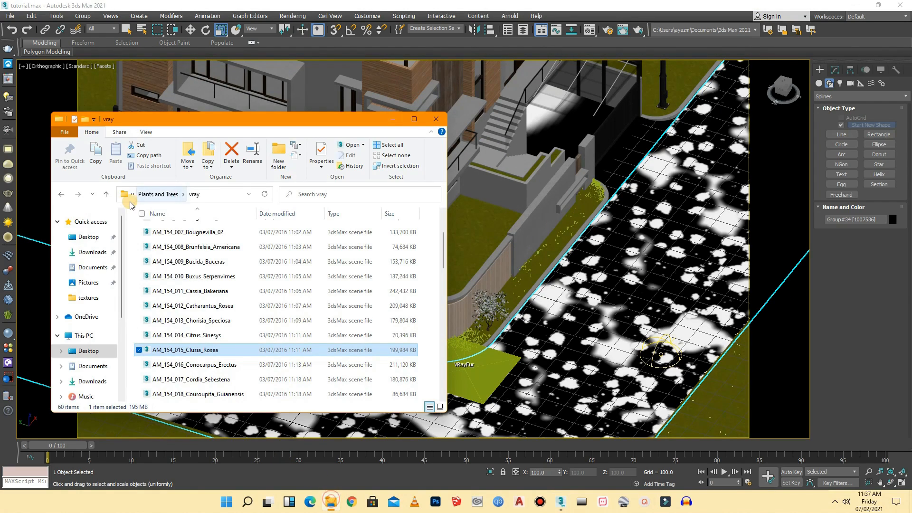
{"action": "left_click", "coordinate": [106, 194]}
{"action": "double_click", "coordinate": [167, 229]}
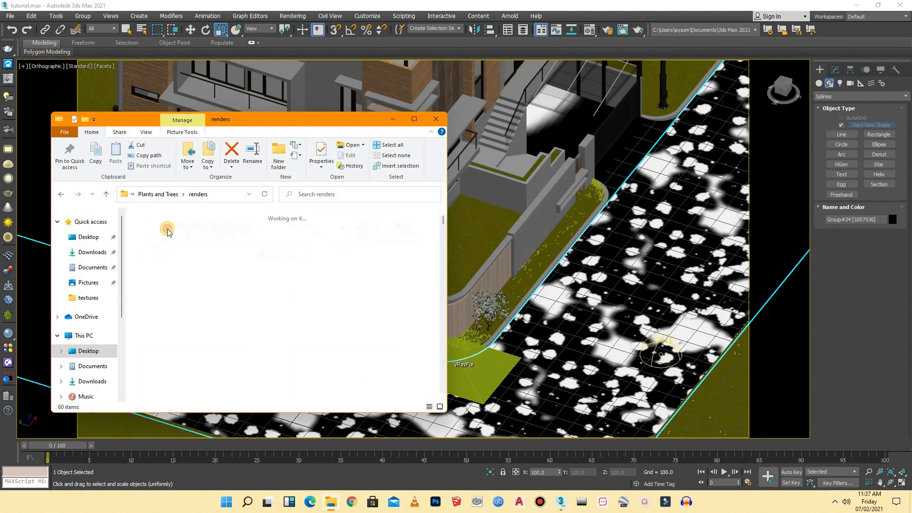
{"action": "scroll", "coordinate": [230, 275], "scroll_direction": "down", "scroll_amount": 5}
{"action": "scroll", "coordinate": [230, 277], "scroll_direction": "down", "scroll_amount": 2}
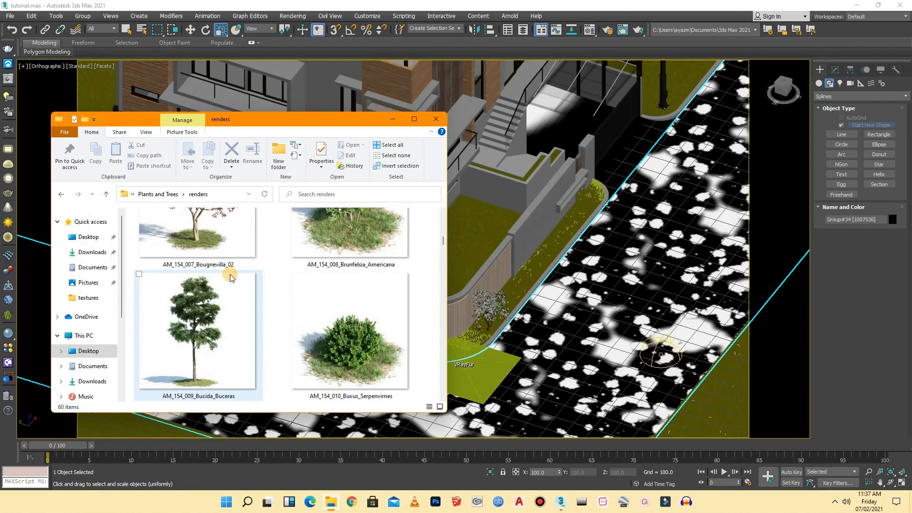
{"action": "scroll", "coordinate": [230, 277], "scroll_direction": "down", "scroll_amount": 2}
{"action": "scroll", "coordinate": [230, 278], "scroll_direction": "down", "scroll_amount": 2}
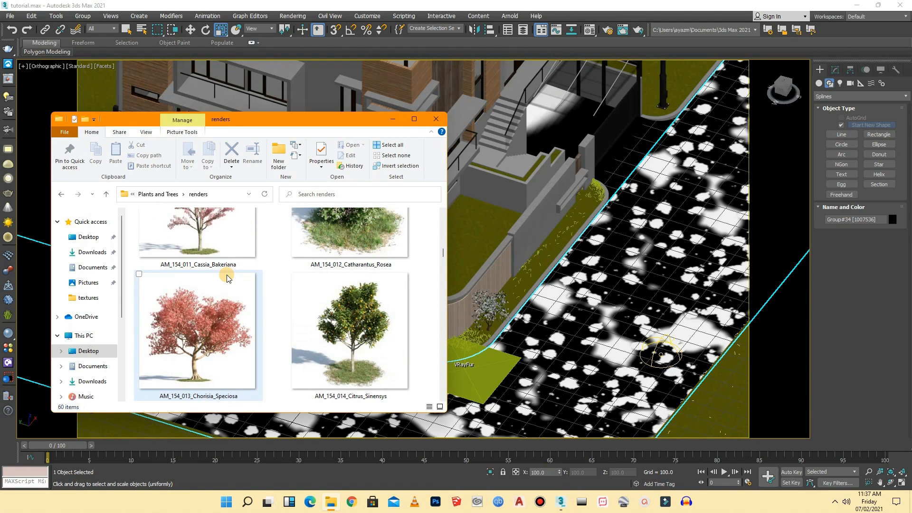
{"action": "scroll", "coordinate": [227, 278], "scroll_direction": "down", "scroll_amount": 2}
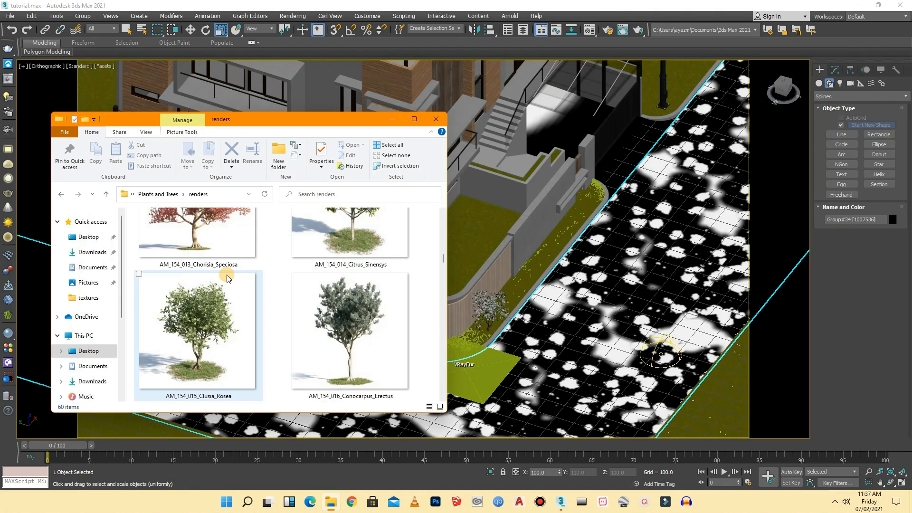
{"action": "scroll", "coordinate": [227, 278], "scroll_direction": "down", "scroll_amount": 2}
{"action": "scroll", "coordinate": [227, 279], "scroll_direction": "down", "scroll_amount": 2}
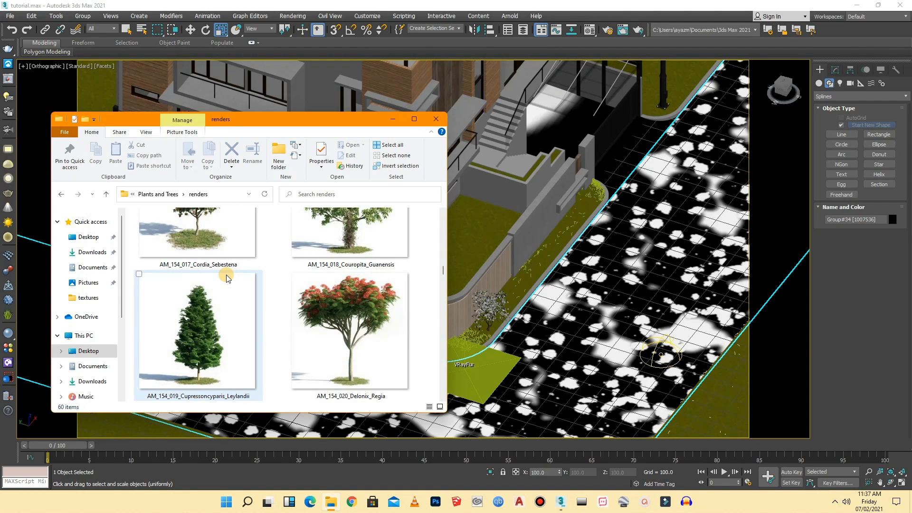
{"action": "scroll", "coordinate": [227, 279], "scroll_direction": "up", "scroll_amount": 3}
{"action": "scroll", "coordinate": [227, 278], "scroll_direction": "up", "scroll_amount": 2}
{"action": "scroll", "coordinate": [227, 278], "scroll_direction": "up", "scroll_amount": 2}
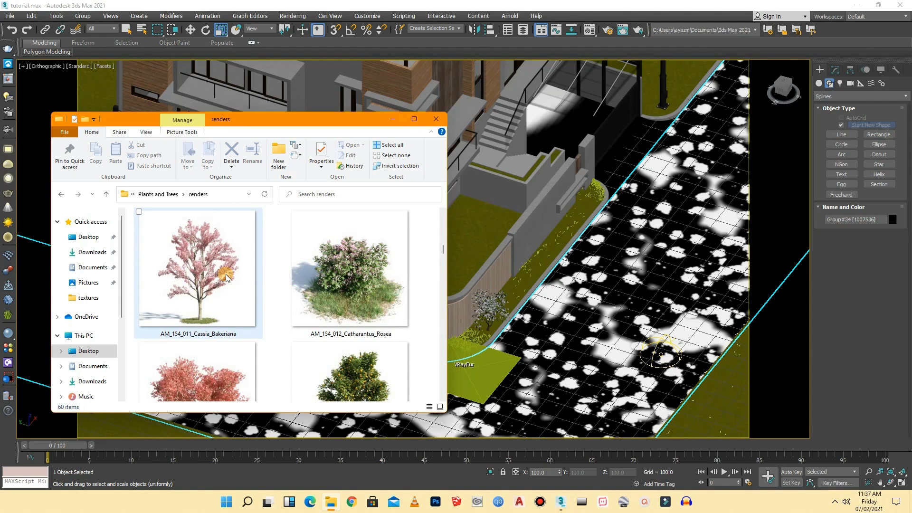
{"action": "scroll", "coordinate": [226, 279], "scroll_direction": "up", "scroll_amount": 4}
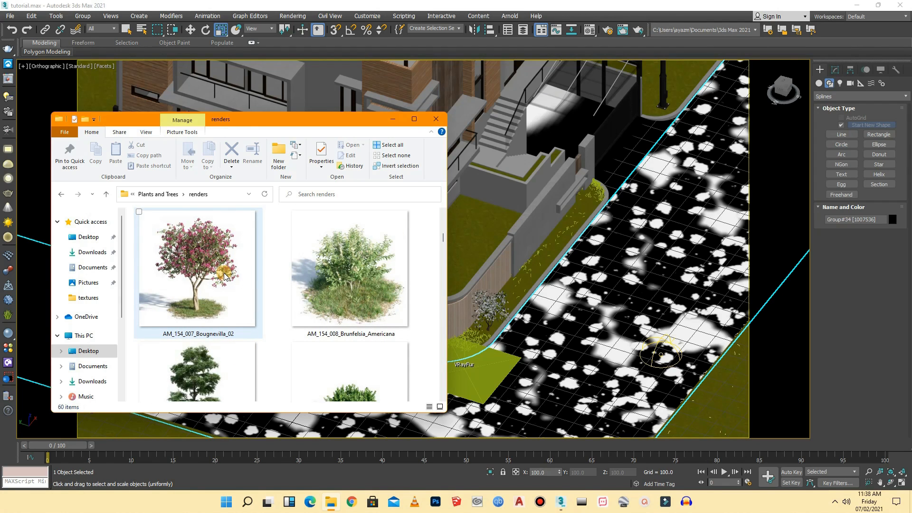
{"action": "scroll", "coordinate": [224, 277], "scroll_direction": "up", "scroll_amount": 5}
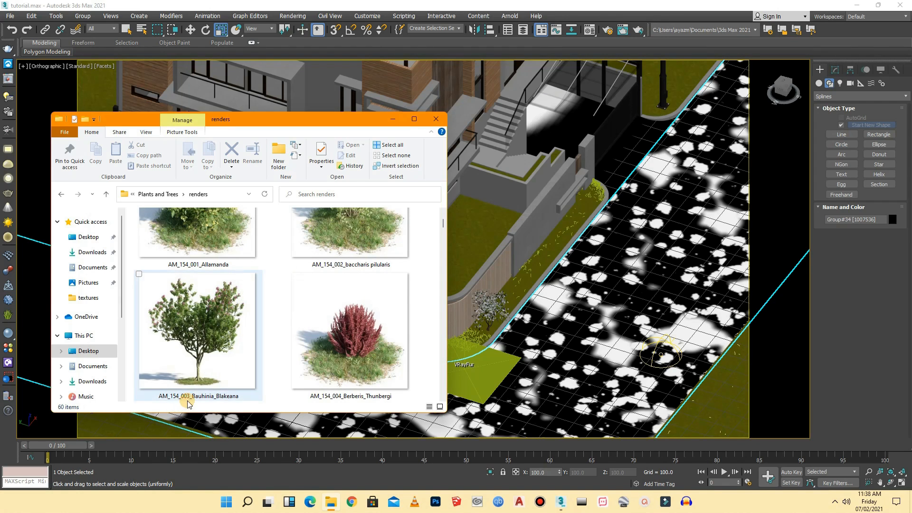
{"action": "scroll", "coordinate": [197, 361], "scroll_direction": "up", "scroll_amount": 1}
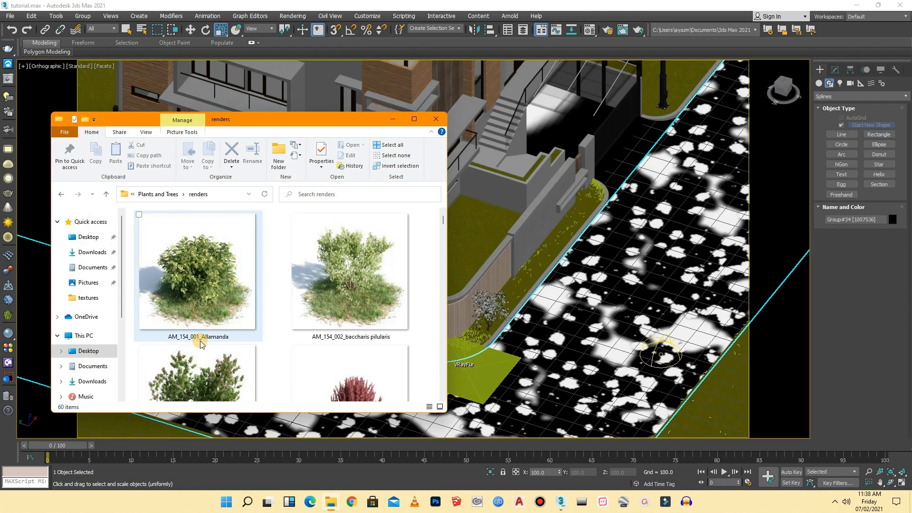
- Look into the textures folder of the Plants and Trees library and return to the parent folder
{"action": "left_click", "coordinate": [109, 193]}
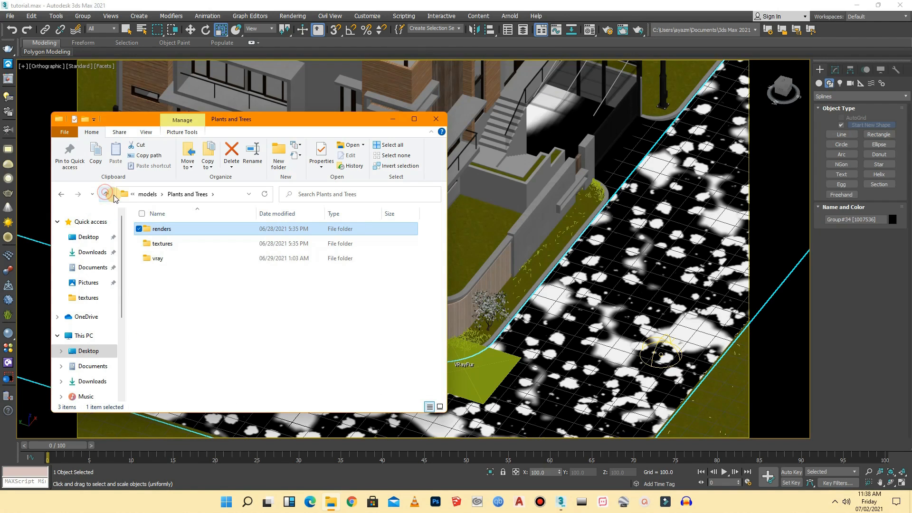
{"action": "left_click", "coordinate": [179, 246]}
{"action": "double_click", "coordinate": [179, 247]}
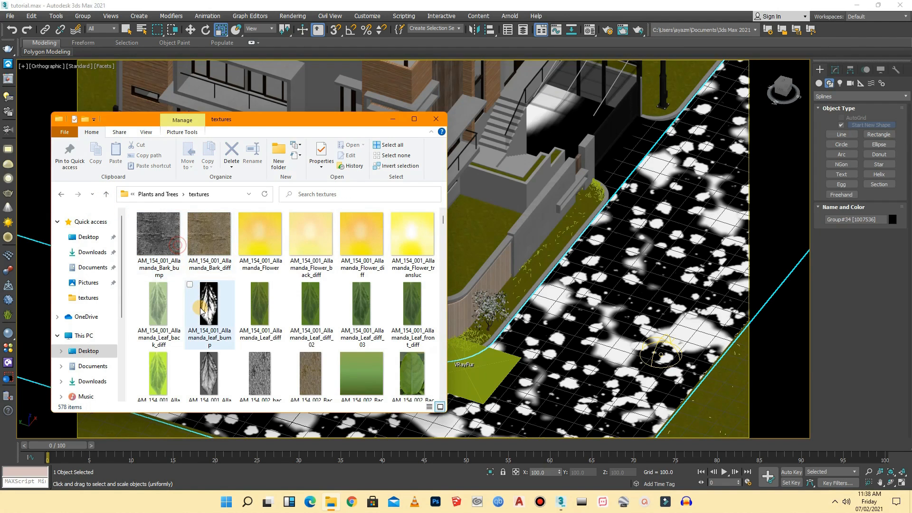
{"action": "left_click", "coordinate": [105, 194]}
- Merge AM_154_003_Bauhinia_Blakeana from the vray folder into the 3ds Max scene and place it on empty ground outside the site
{"action": "double_click", "coordinate": [151, 259]}
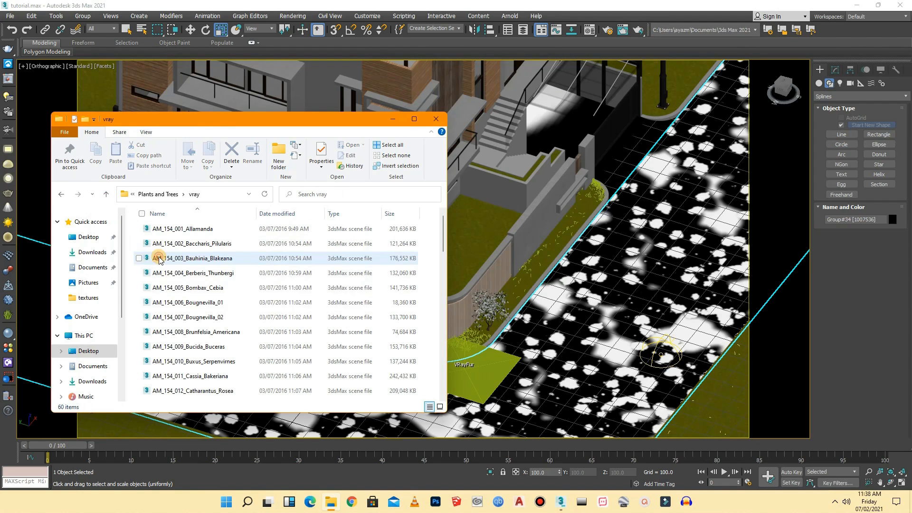
{"action": "left_click_drag", "start_coordinate": [195, 265], "coordinate": [701, 386]}
{"action": "left_click", "coordinate": [721, 400]}
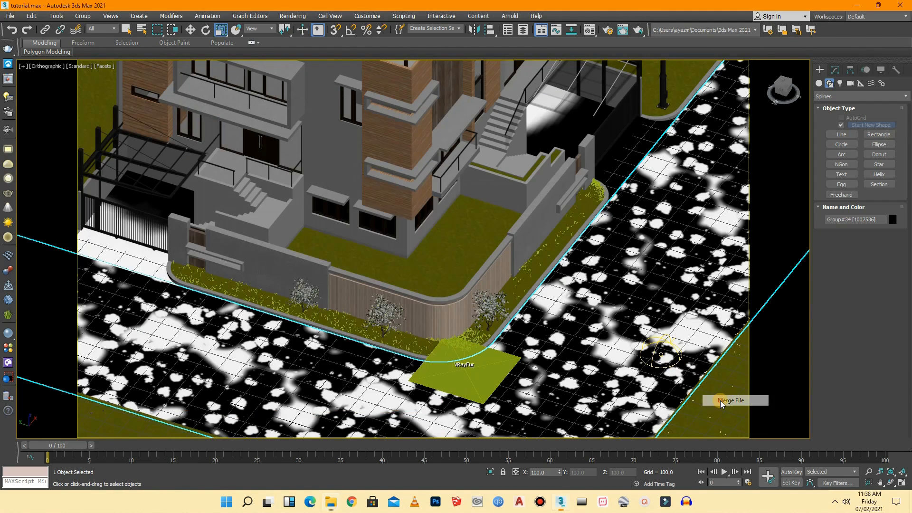
{"action": "left_click", "coordinate": [521, 327]}
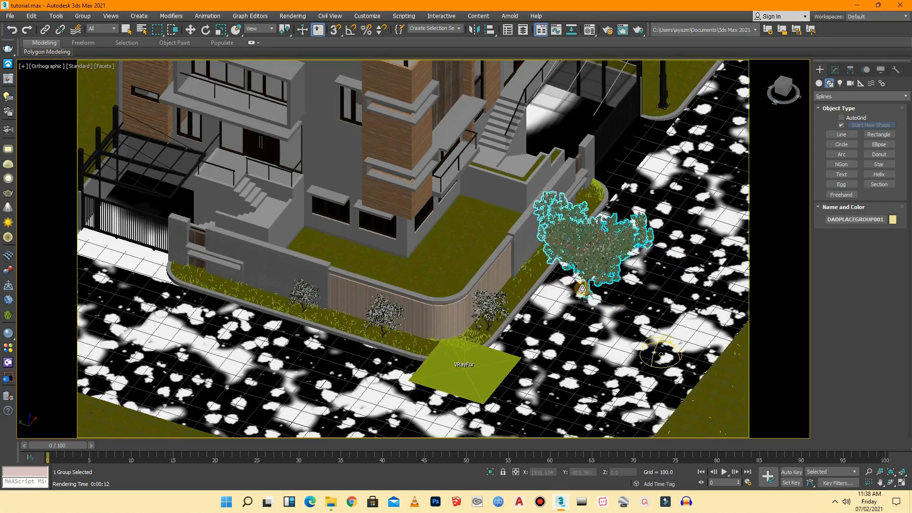
{"action": "scroll", "coordinate": [388, 257], "scroll_direction": "down", "scroll_amount": 4}
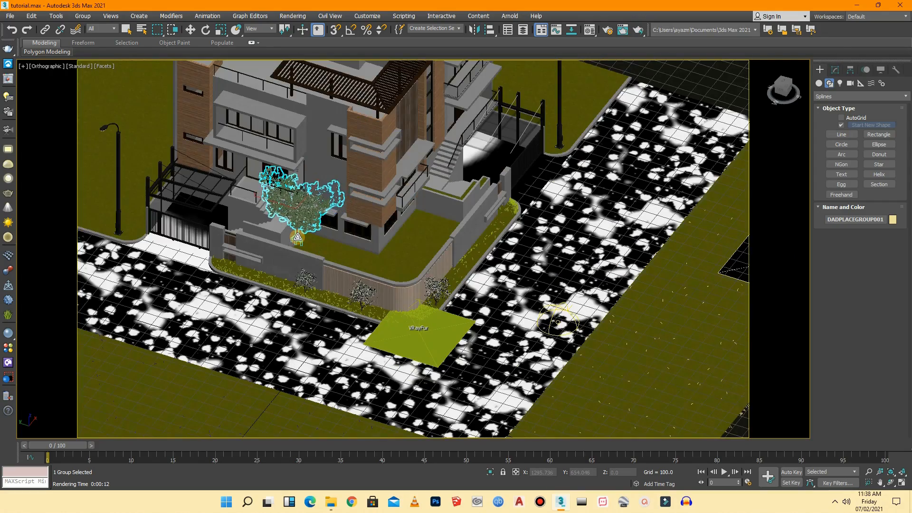
{"action": "scroll", "coordinate": [387, 265], "scroll_direction": "down", "scroll_amount": 2}
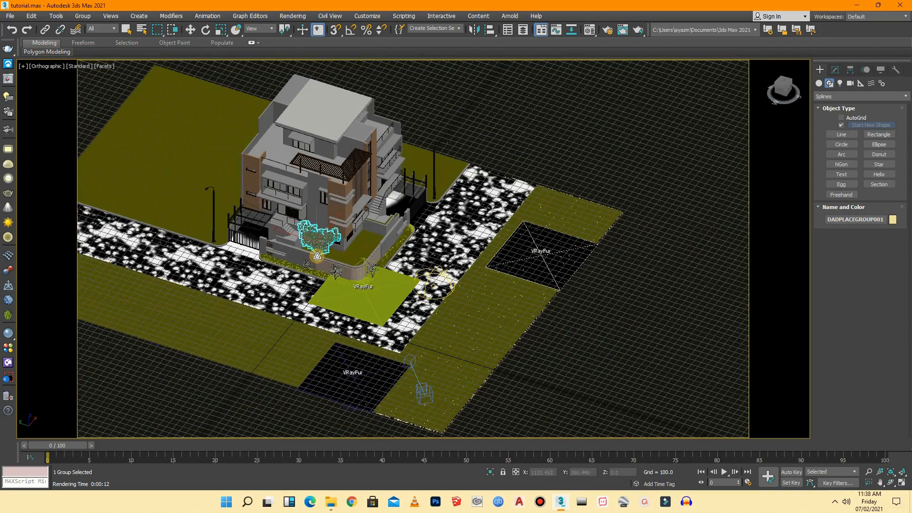
{"action": "left_click", "coordinate": [576, 330]}
- Export the Bauhinia Blakeana tree as a V-Ray mesh in a separate file with proxies created automatically
{"action": "scroll", "coordinate": [575, 330], "scroll_direction": "up", "scroll_amount": 6}
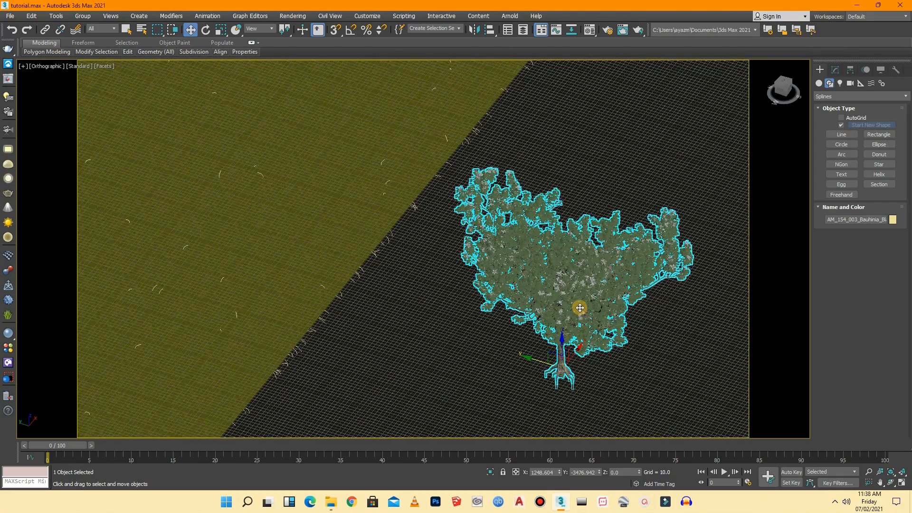
{"action": "right_click", "coordinate": [580, 308]}
{"action": "left_click", "coordinate": [606, 438]}
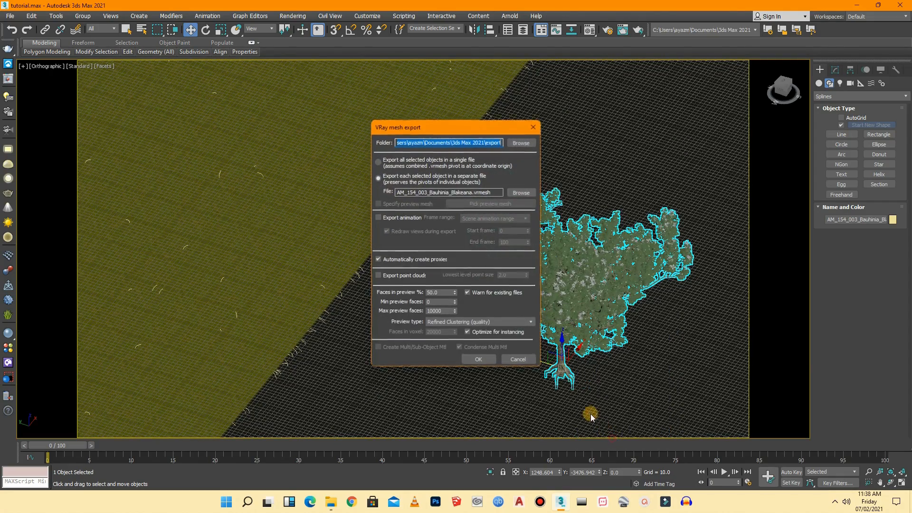
{"action": "left_click", "coordinate": [489, 361]}
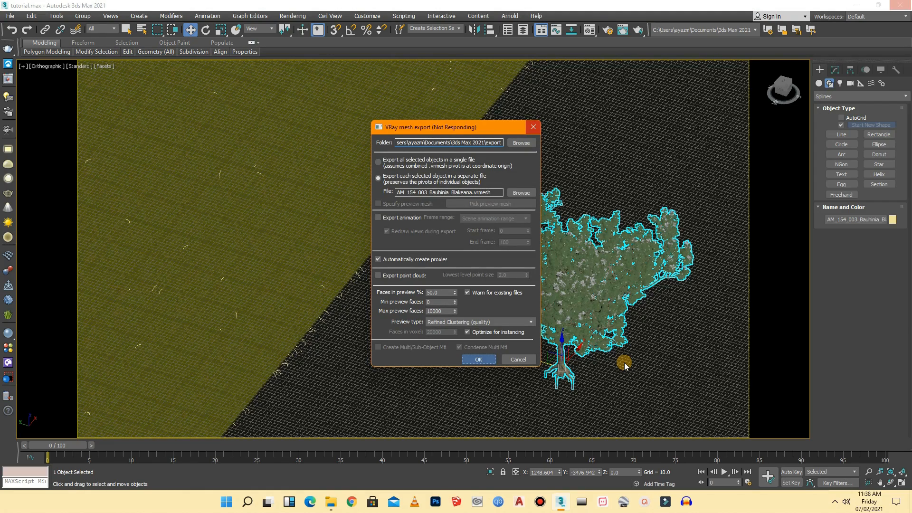
- Move the Bauhinia tree proxy onto the grass strip outside the boundary wall, at about X 1301, Y -519
{"action": "scroll", "coordinate": [625, 362], "scroll_direction": "down", "scroll_amount": 5}
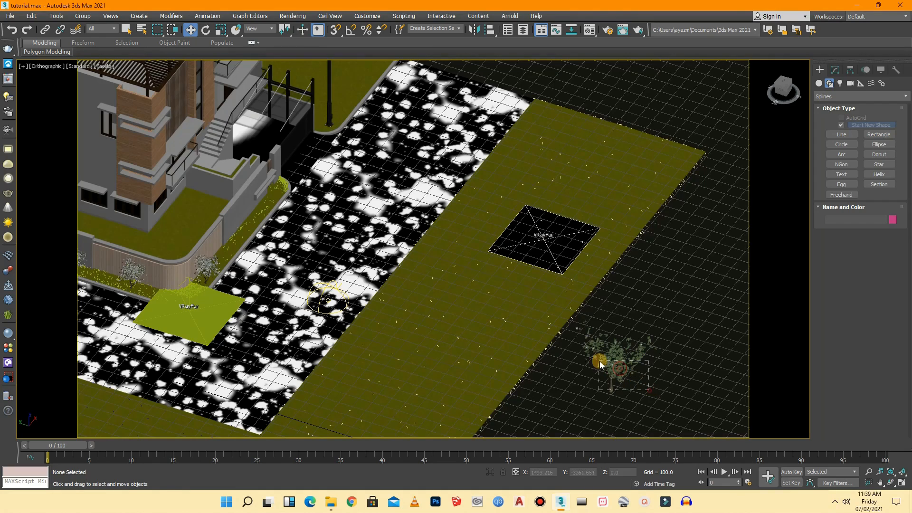
{"action": "left_click_drag", "start_coordinate": [595, 379], "coordinate": [191, 207]}
{"action": "scroll", "coordinate": [267, 356], "scroll_direction": "up", "scroll_amount": 8}
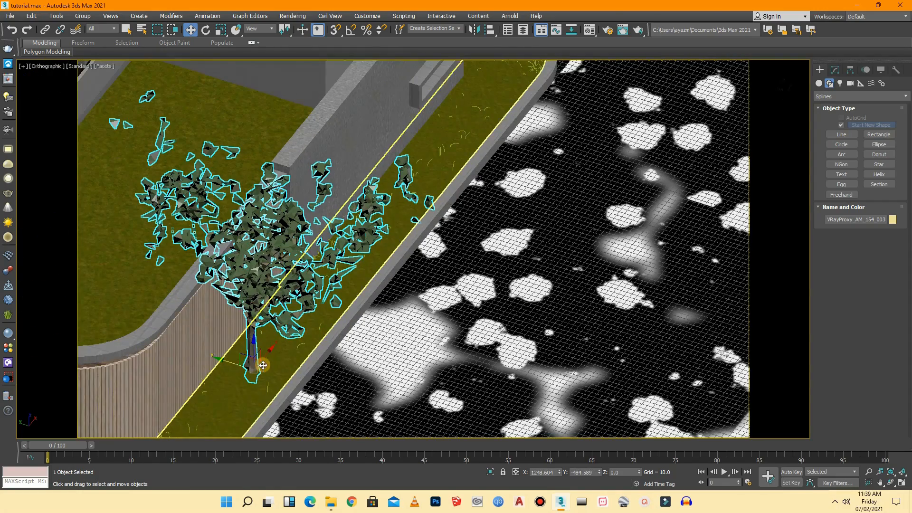
{"action": "mouse_move", "coordinate": [267, 356]}
{"action": "left_mouse_down"}
{"action": "mouse_move", "coordinate": [290, 342]}
{"action": "mouse_move", "coordinate": [263, 353]}
{"action": "left_mouse_up"}
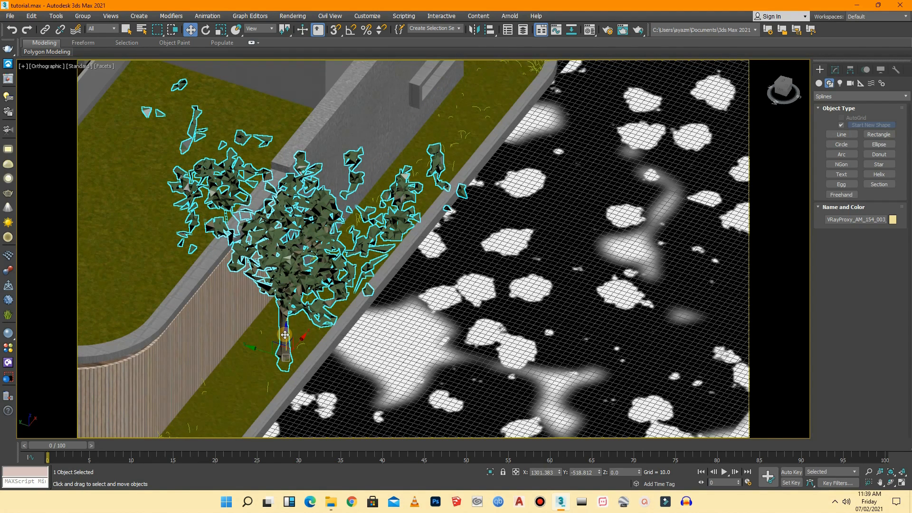
- Scale the Bauhinia tree proxy beside the boundary wall uniformly down to about 59%
{"action": "key", "text": "r"}
{"action": "left_click_drag", "start_coordinate": [285, 353], "coordinate": [297, 386]}
{"action": "scroll", "coordinate": [365, 325], "scroll_direction": "down", "scroll_amount": 4}
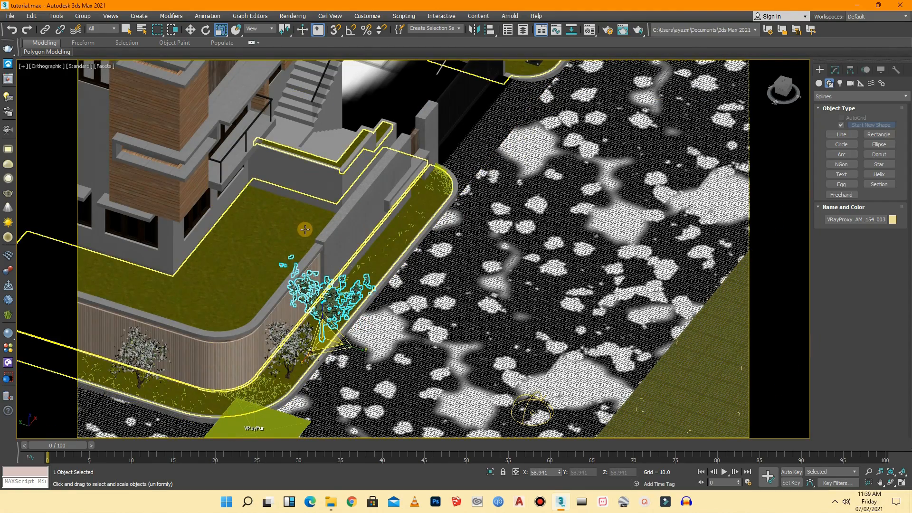
- Copy the Bauhinia tree proxy farther along the side grass strip, to about X 1673, Y -519
{"action": "left_click", "coordinate": [191, 32]}
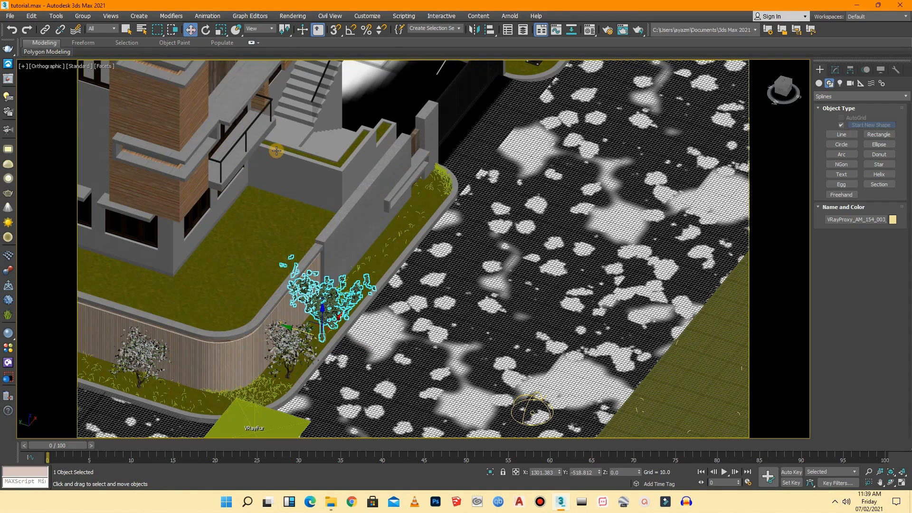
{"action": "left_click_drag", "start_coordinate": [332, 323], "coordinate": [376, 268], "text": "shift"}
{"action": "left_click", "coordinate": [454, 291]}
- Copy the Bauhinia tree around the curved wall corner onto the front grass strip, beside the nearest Clusia tree
{"action": "scroll", "coordinate": [475, 323], "scroll_direction": "down", "scroll_amount": 4}
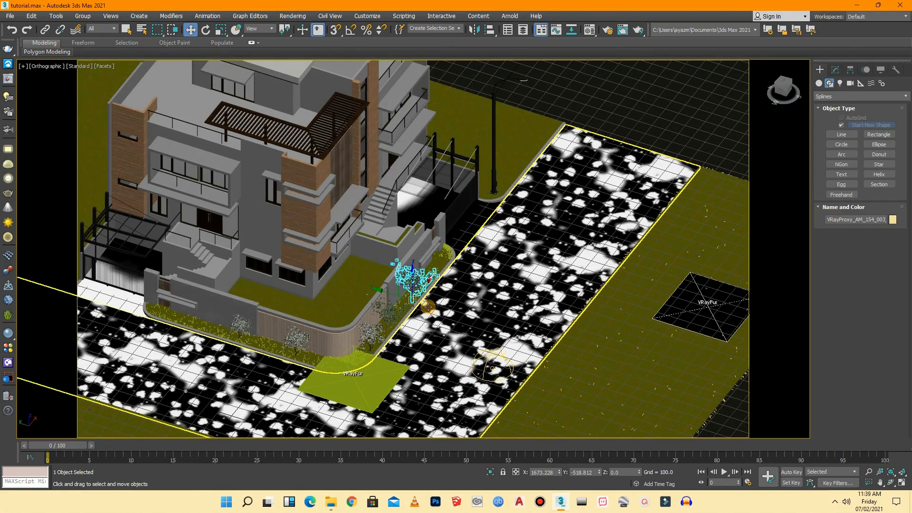
{"action": "mouse_move", "coordinate": [424, 286]}
{"action": "left_mouse_down", "text": "shift"}
{"action": "mouse_move", "coordinate": [362, 382]}
{"action": "mouse_move", "coordinate": [309, 360]}
{"action": "left_mouse_up", "text": "shift"}
{"action": "left_click", "coordinate": [449, 293]}
{"action": "scroll", "coordinate": [338, 348], "scroll_direction": "up", "scroll_amount": 2}
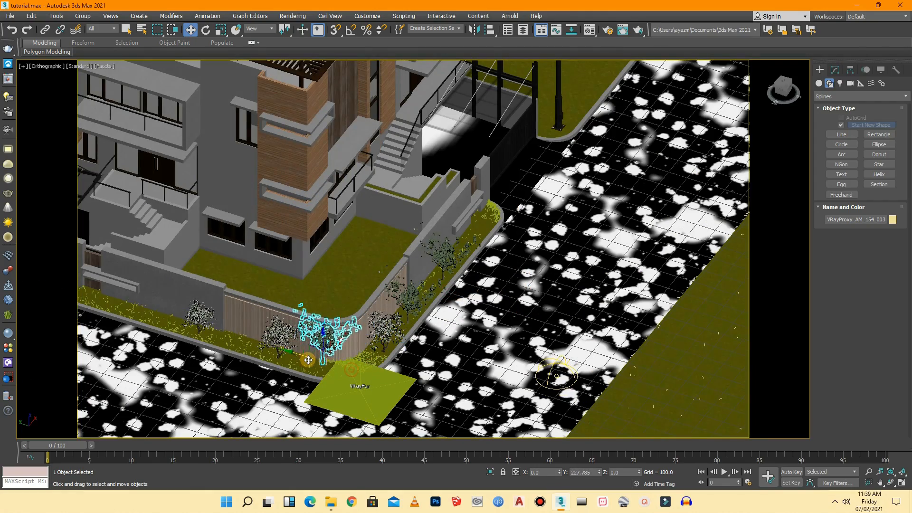
- Copy the Bauhinia tree farther along the front strip, between two Clusia trees, at about X 782, Y 111
{"action": "scroll", "coordinate": [308, 361], "scroll_direction": "up", "scroll_amount": 3}
{"action": "mouse_move", "coordinate": [355, 343]}
{"action": "left_mouse_down"}
{"action": "mouse_move", "coordinate": [286, 375]}
{"action": "mouse_move", "coordinate": [215, 354]}
{"action": "left_mouse_up"}
{"action": "scroll", "coordinate": [330, 368], "scroll_direction": "up", "scroll_amount": 5}
{"action": "scroll", "coordinate": [347, 402], "scroll_direction": "down", "scroll_amount": 3}
{"action": "scroll", "coordinate": [347, 402], "scroll_direction": "down", "scroll_amount": 4}
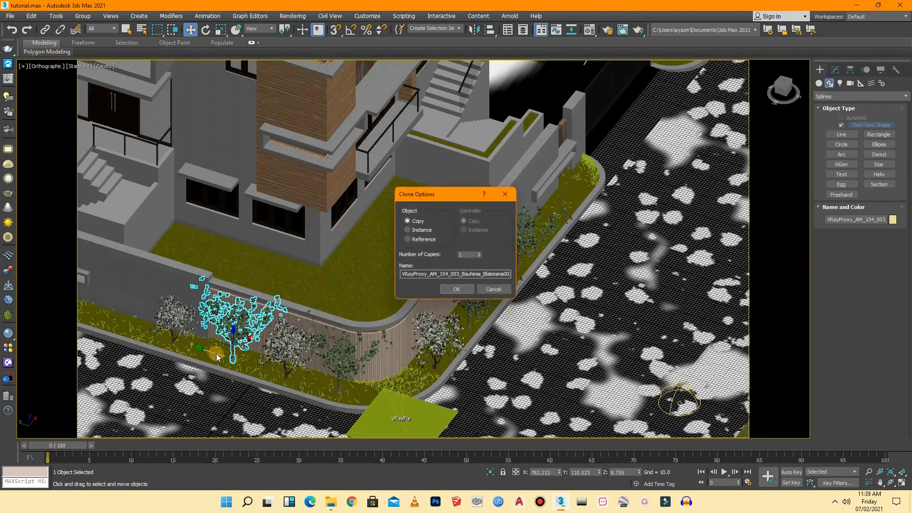
{"action": "left_click", "coordinate": [423, 288]}
{"action": "scroll", "coordinate": [528, 346], "scroll_direction": "down", "scroll_amount": 3}
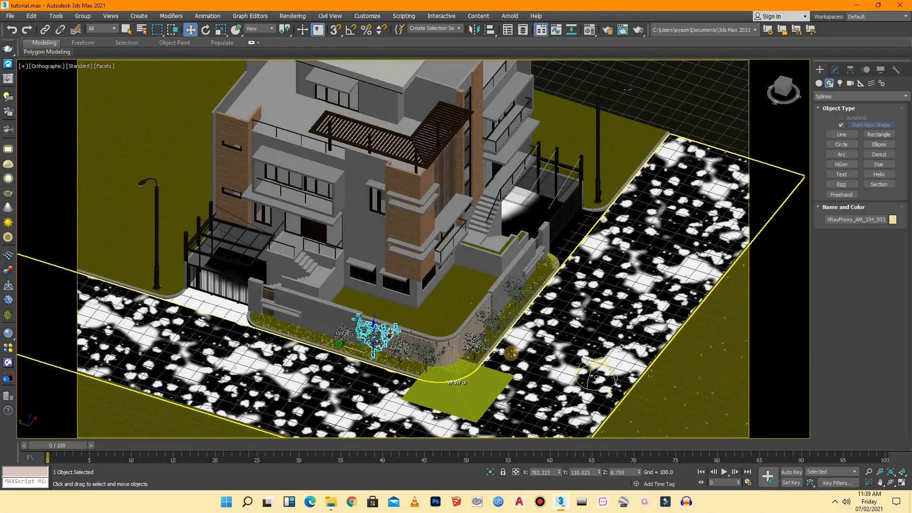
- Copy the Bauhinia tree across the road to the edge of the opposite grass, at about X 462, Y -1658
{"action": "scroll", "coordinate": [507, 355], "scroll_direction": "down", "scroll_amount": 2}
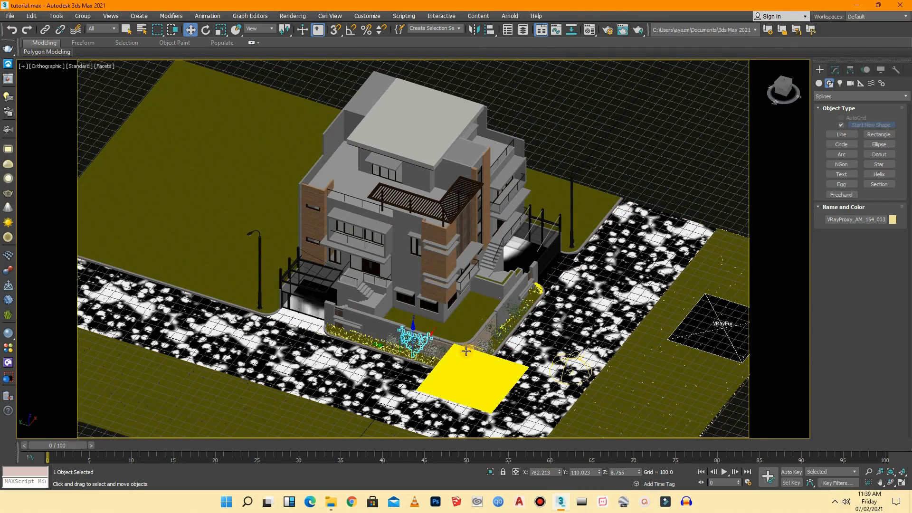
{"action": "mouse_move", "coordinate": [432, 333]}
{"action": "left_mouse_down", "text": "shift"}
{"action": "mouse_move", "coordinate": [522, 211]}
{"action": "mouse_move", "coordinate": [537, 212]}
{"action": "left_mouse_up", "text": "shift"}
{"action": "left_click", "coordinate": [457, 289]}
{"action": "mouse_move", "coordinate": [497, 255]}
{"action": "left_mouse_down"}
{"action": "mouse_move", "coordinate": [456, 254]}
{"action": "mouse_move", "coordinate": [635, 303]}
{"action": "mouse_move", "coordinate": [685, 280]}
{"action": "mouse_move", "coordinate": [570, 414]}
{"action": "mouse_move", "coordinate": [577, 403]}
{"action": "left_mouse_up"}
{"action": "scroll", "coordinate": [514, 311], "scroll_direction": "down", "scroll_amount": 2}
{"action": "scroll", "coordinate": [514, 312], "scroll_direction": "up", "scroll_amount": 2}
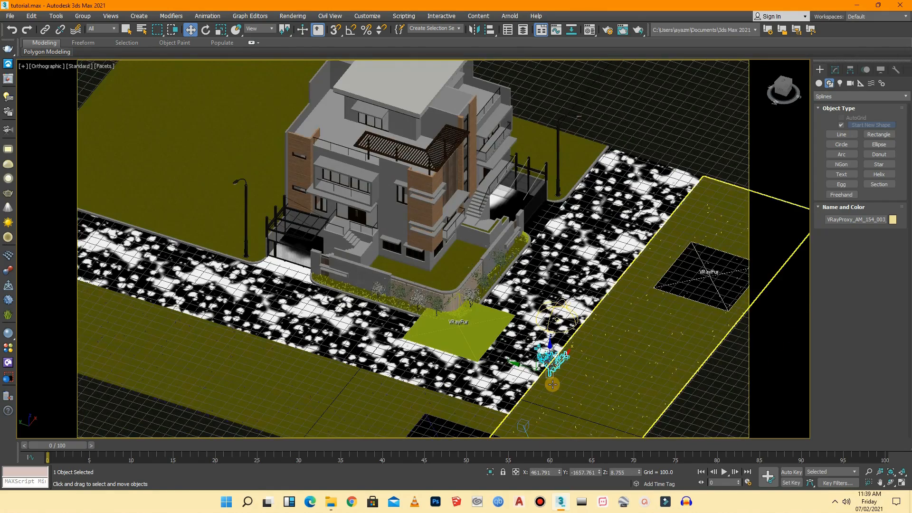
- Hide the grass group around the house, its V-Ray fur and the remaining ground group beneath the fence trees
{"action": "scroll", "coordinate": [444, 331], "scroll_direction": "up", "scroll_amount": 2}
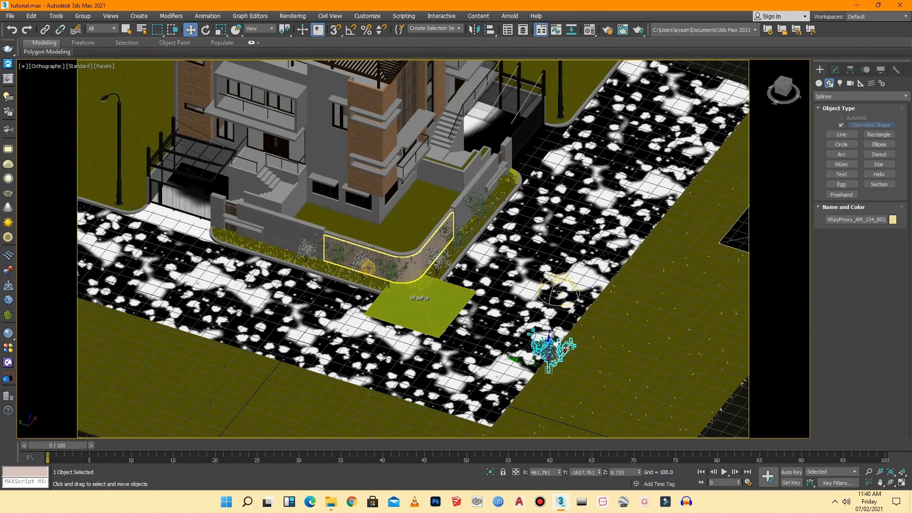
{"action": "scroll", "coordinate": [363, 271], "scroll_direction": "up", "scroll_amount": 3}
{"action": "scroll", "coordinate": [376, 291], "scroll_direction": "up", "scroll_amount": 5}
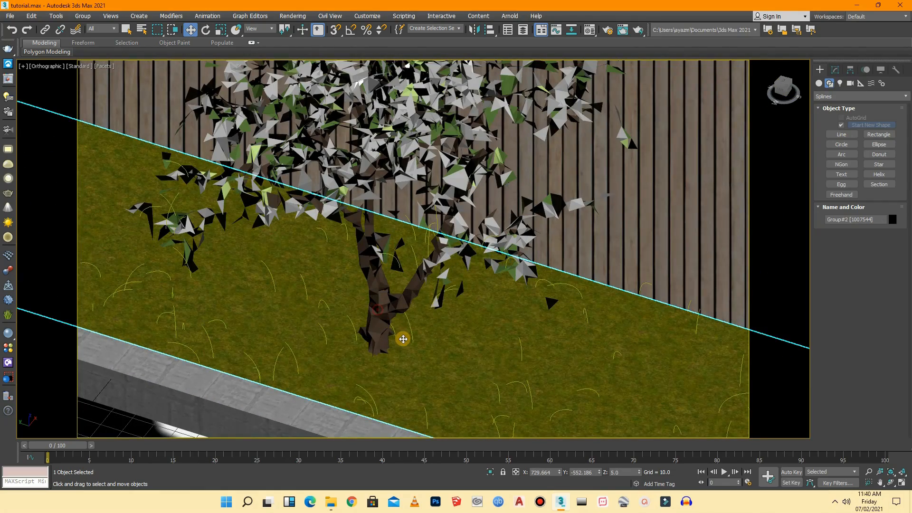
{"action": "right_click", "coordinate": [409, 341]}
{"action": "left_click", "coordinate": [458, 305]}
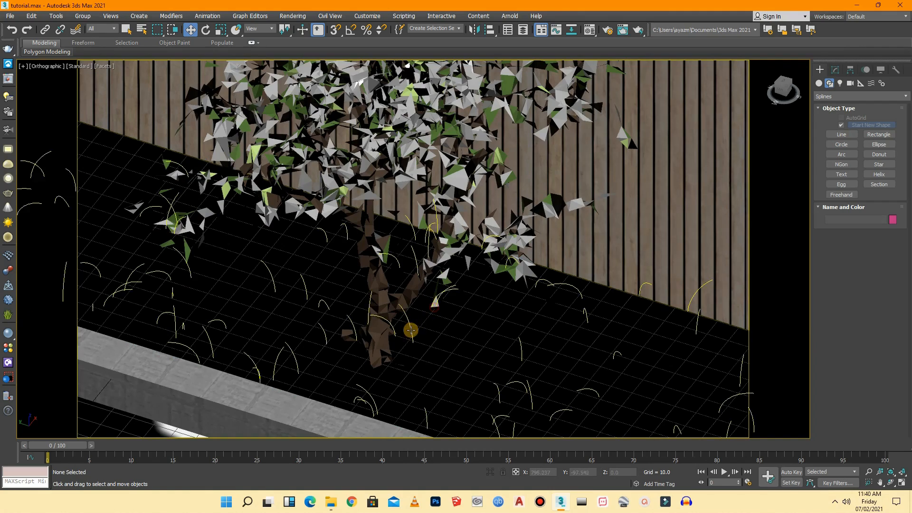
{"action": "right_click", "coordinate": [409, 330]}
{"action": "left_click", "coordinate": [458, 306]}
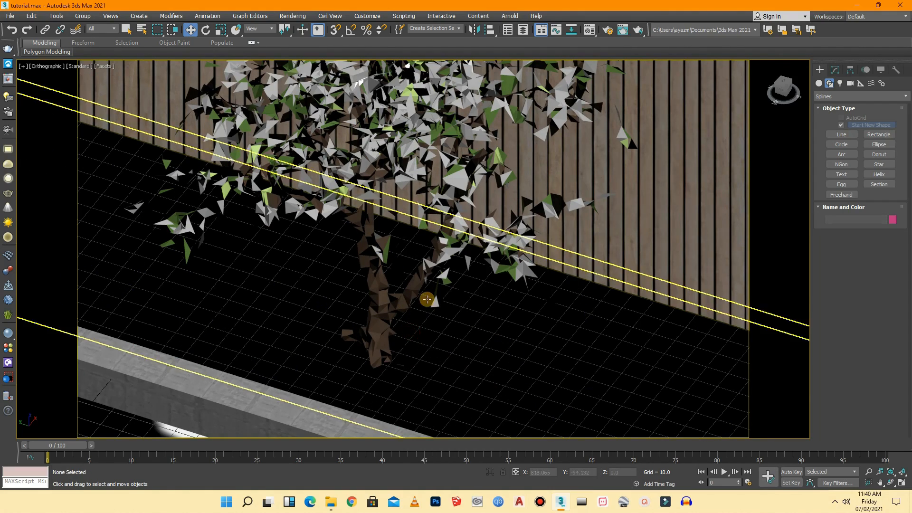
{"action": "right_click", "coordinate": [387, 339]}
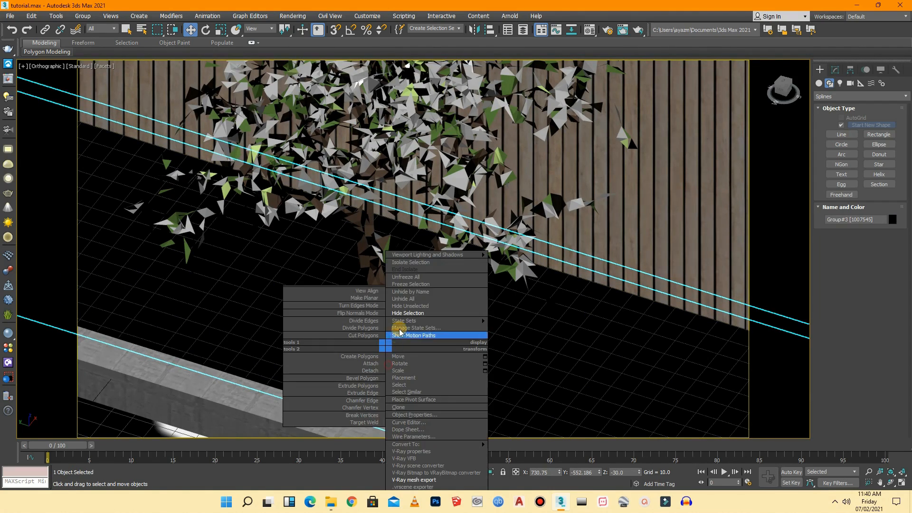
{"action": "left_click", "coordinate": [407, 312]}
- Copy a Clusia tree from the fence across the front road to the opposite grass, at about X -347, Y -1172
{"action": "left_click", "coordinate": [372, 328]}
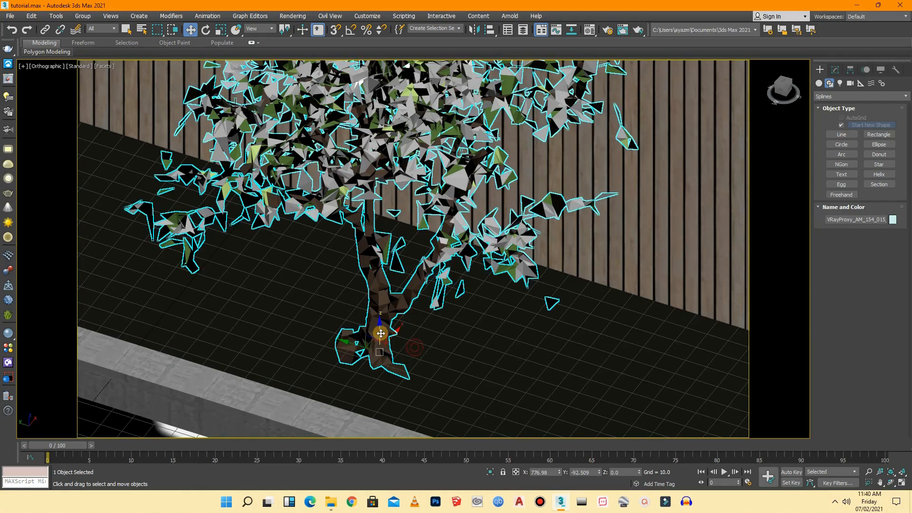
{"action": "scroll", "coordinate": [379, 332], "scroll_direction": "down", "scroll_amount": 10}
{"action": "scroll", "coordinate": [396, 331], "scroll_direction": "down", "scroll_amount": 6}
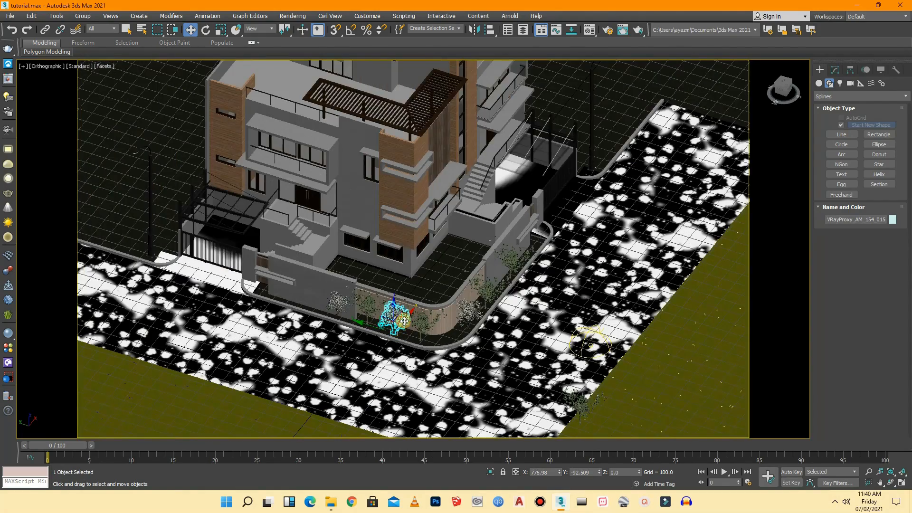
{"action": "left_click_drag", "start_coordinate": [406, 319], "coordinate": [344, 380], "text": "shift"}
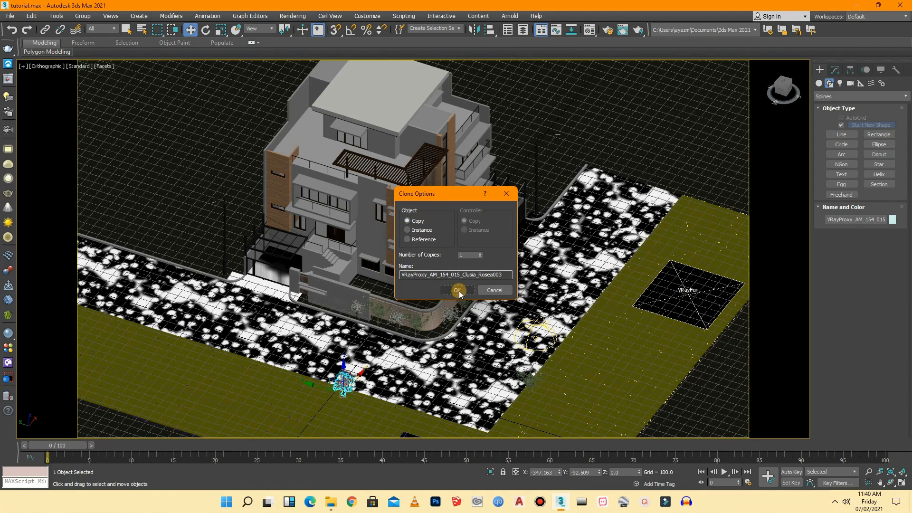
{"action": "left_click", "coordinate": [457, 291]}
{"action": "left_click_drag", "start_coordinate": [322, 388], "coordinate": [426, 420]}
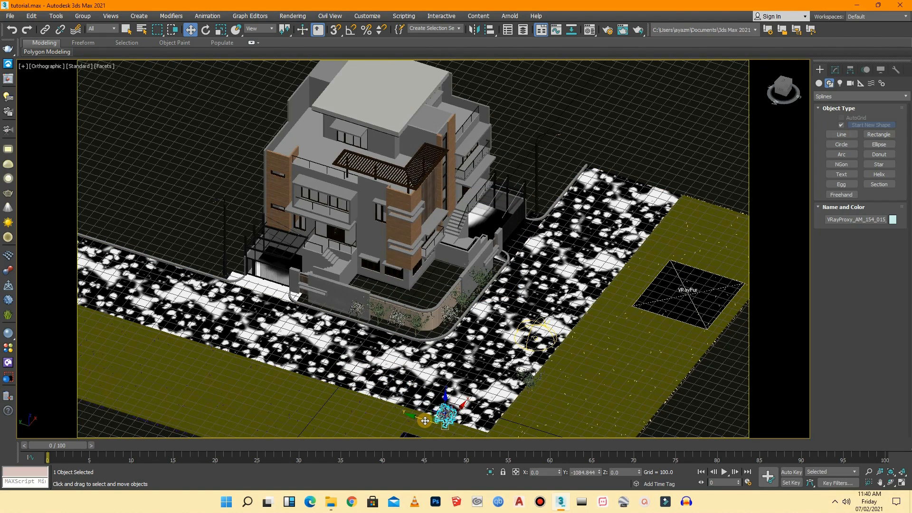
- In the VRayCam001 view, move the copied Clusia tree to the edge of the frame, at about X -347, Y -437
{"action": "left_click", "coordinate": [47, 67]}
{"action": "mouse_move", "coordinate": [157, 78]}
{"action": "left_click", "coordinate": [241, 78]}
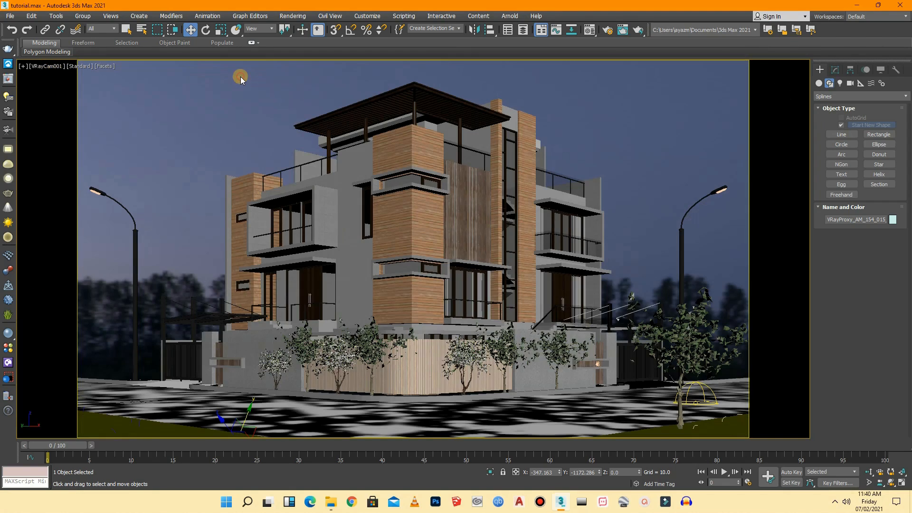
{"action": "left_click_drag", "start_coordinate": [237, 420], "coordinate": [244, 433]}
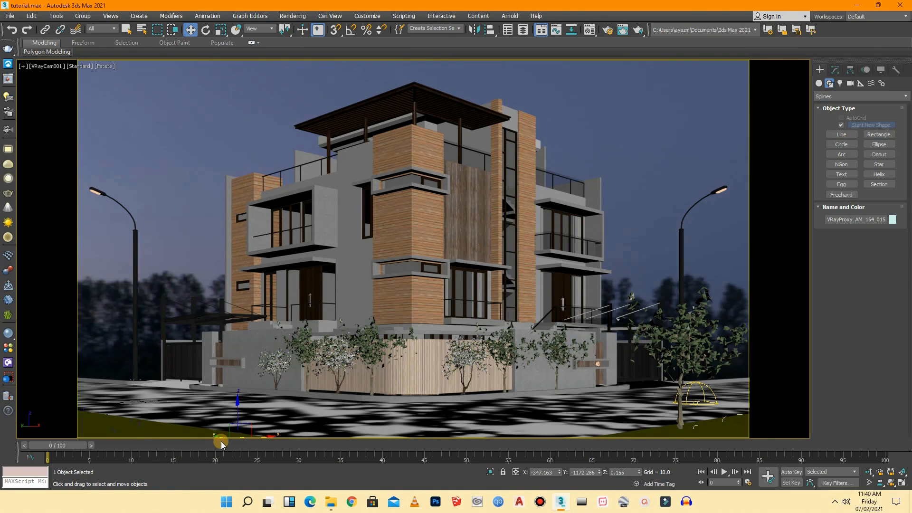
{"action": "left_click_drag", "start_coordinate": [218, 435], "coordinate": [65, 425]}
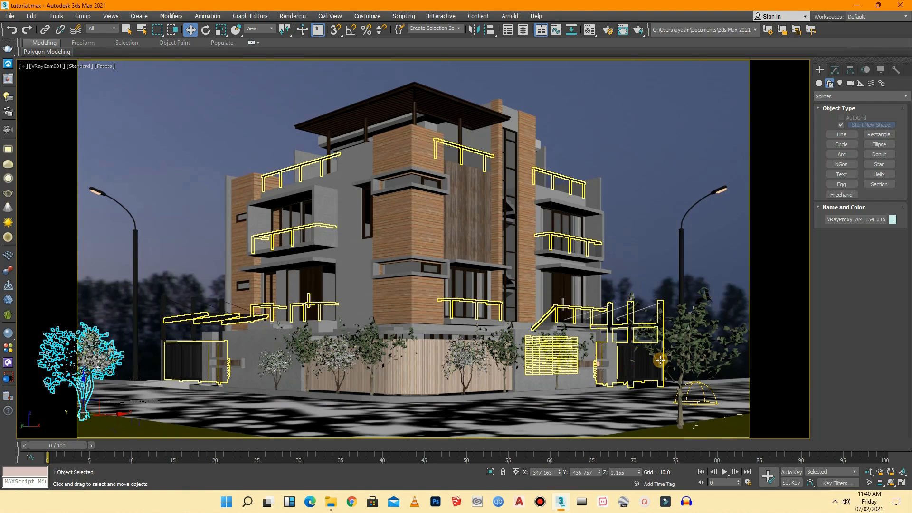
- Move the foreground Bauhinia tree outward towards the frame edge, to about X 716, Y -1658, and deselect it
{"action": "left_click", "coordinate": [699, 361]}
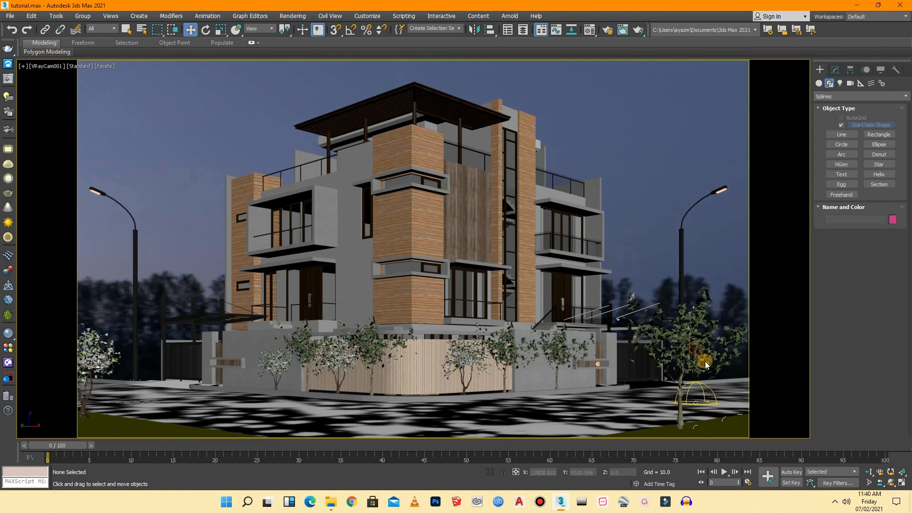
{"action": "left_click", "coordinate": [687, 426]}
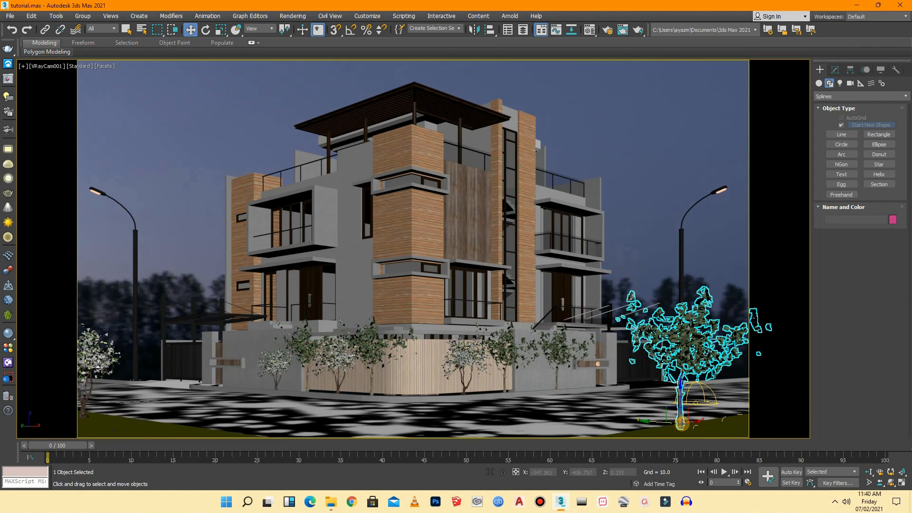
{"action": "left_click_drag", "start_coordinate": [690, 429], "coordinate": [738, 430]}
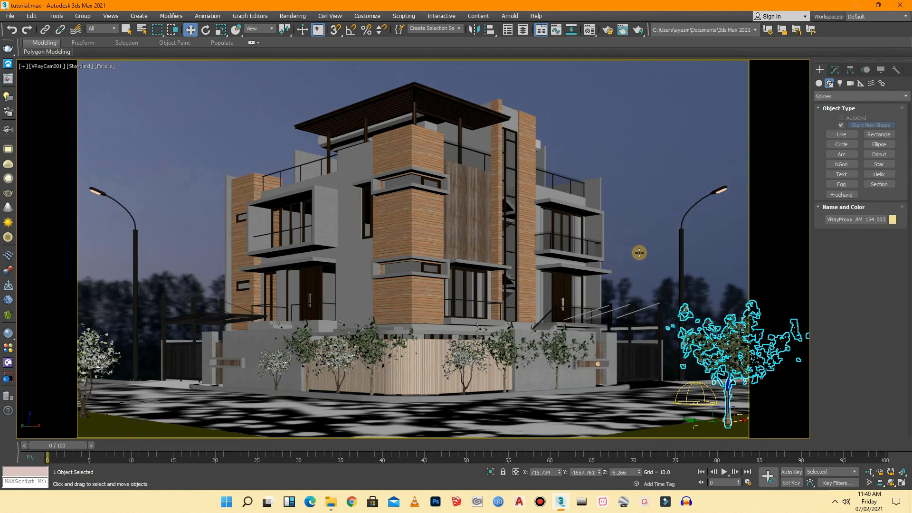
{"action": "left_click", "coordinate": [641, 204]}
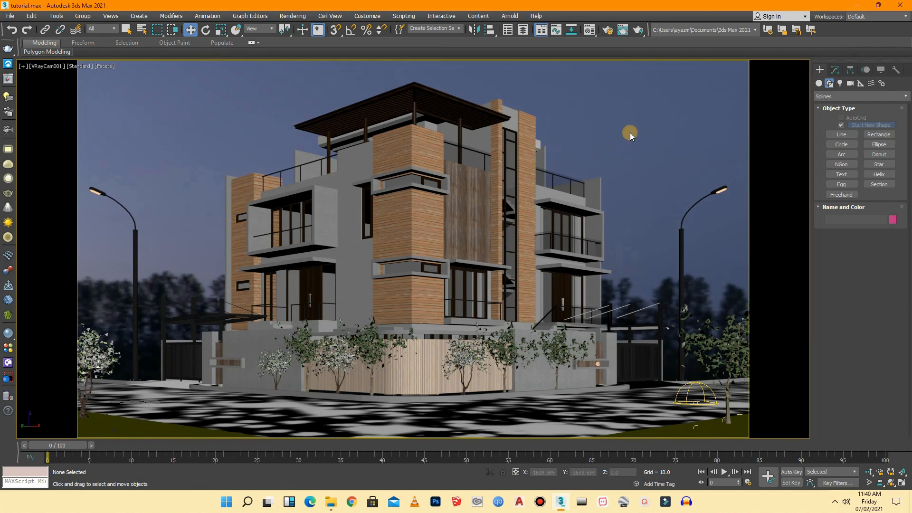
- Switch the viewport to Perspective and look down on the planted curved corner of the boundary wall
{"action": "left_click", "coordinate": [42, 75]}
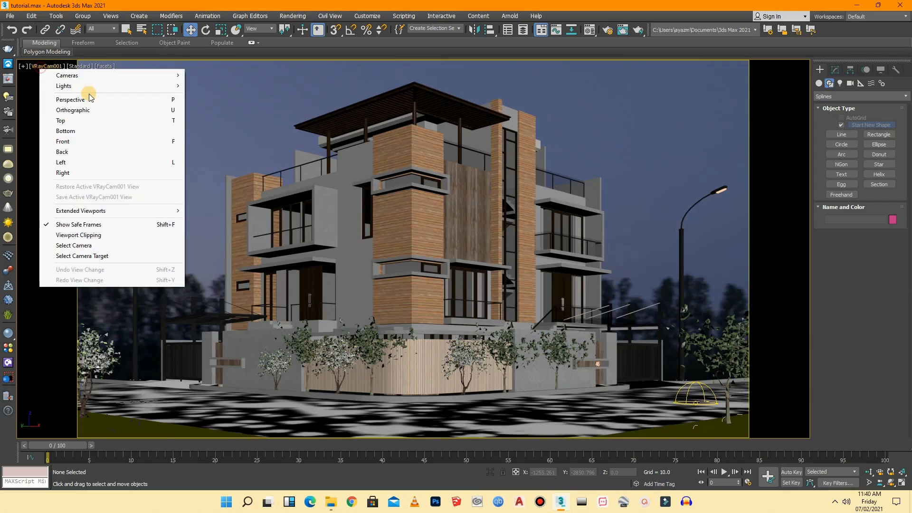
{"action": "left_click", "coordinate": [88, 96]}
{"action": "left_click_drag", "start_coordinate": [783, 88], "coordinate": [800, 124]}
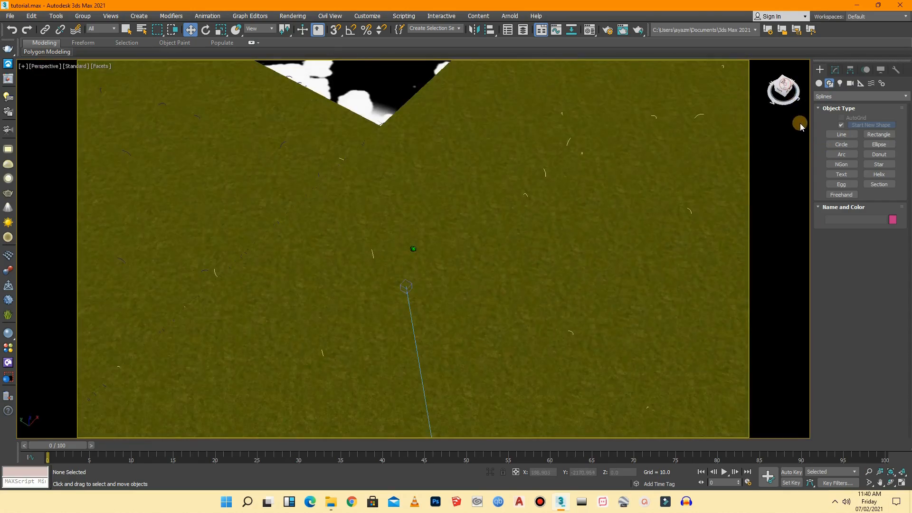
{"action": "scroll", "coordinate": [475, 364], "scroll_direction": "down", "scroll_amount": 3}
{"action": "scroll", "coordinate": [377, 365], "scroll_direction": "down", "scroll_amount": 3}
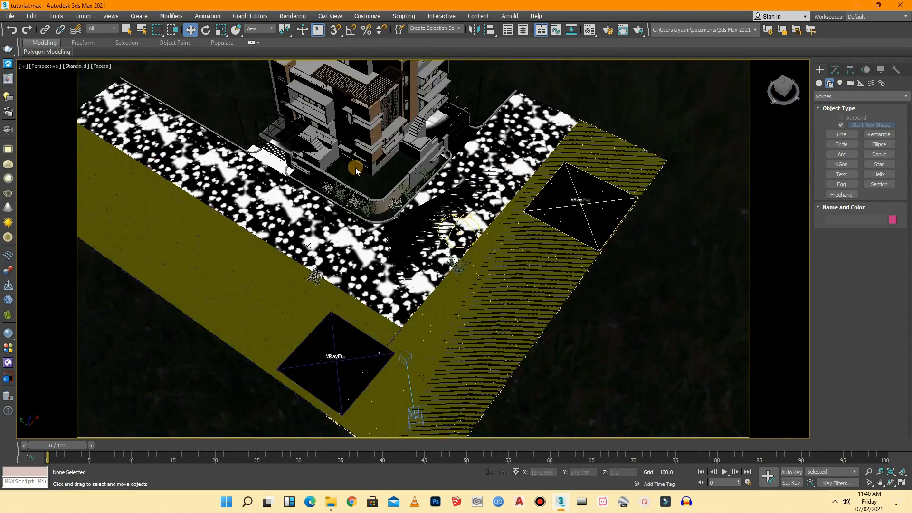
{"action": "scroll", "coordinate": [376, 200], "scroll_direction": "up", "scroll_amount": 7}
{"action": "scroll", "coordinate": [388, 226], "scroll_direction": "down", "scroll_amount": 5}
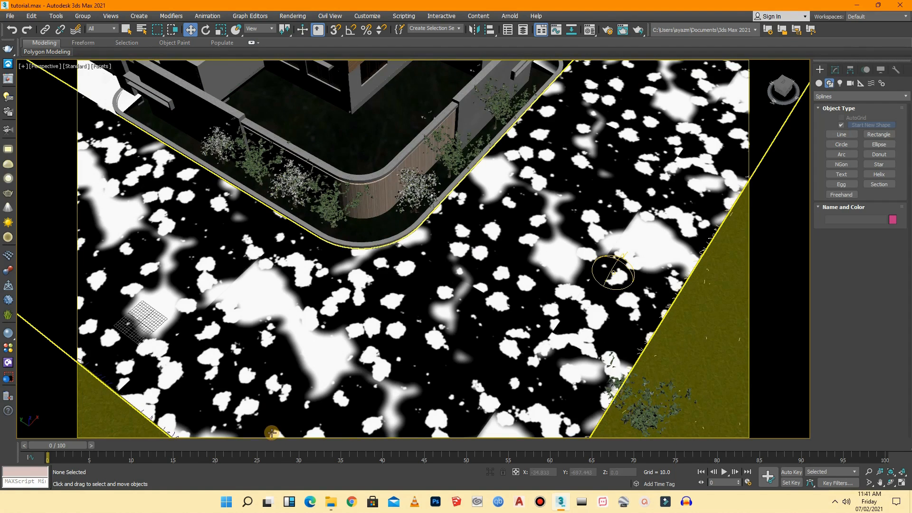
- Merge AM_154_002_Baccharis_Pilularis from the vray folder and place it on the grass across the road, about X 1138, Y -1668
{"action": "left_click", "coordinate": [329, 503]}
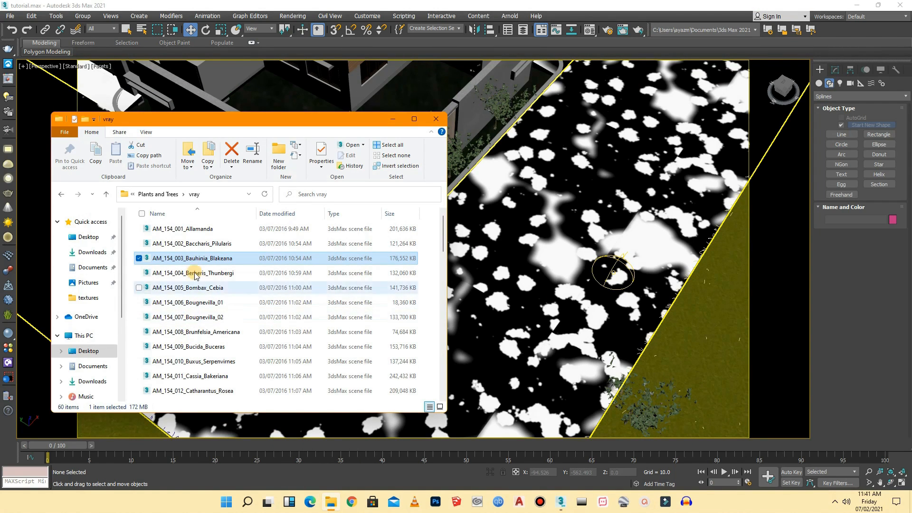
{"action": "left_click", "coordinate": [201, 230]}
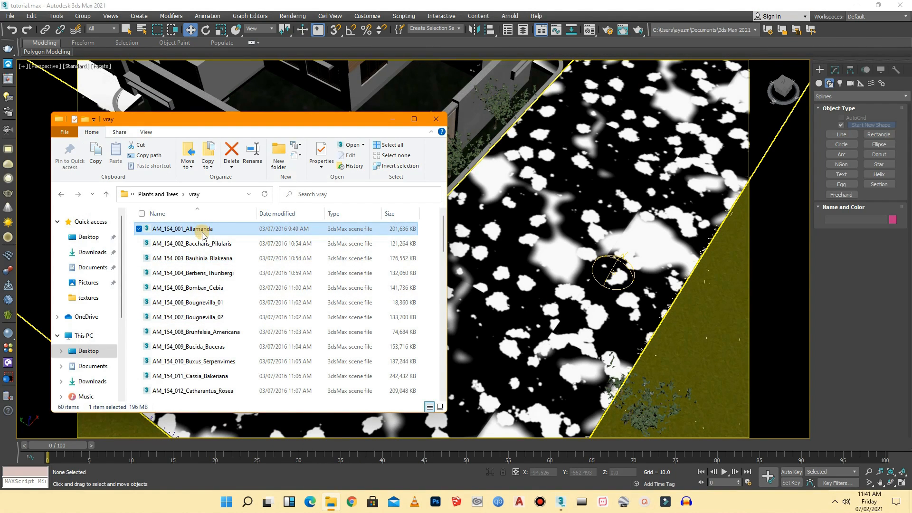
{"action": "left_click", "coordinate": [209, 244]}
{"action": "left_click_drag", "start_coordinate": [193, 245], "coordinate": [692, 341]}
{"action": "left_click", "coordinate": [716, 359]}
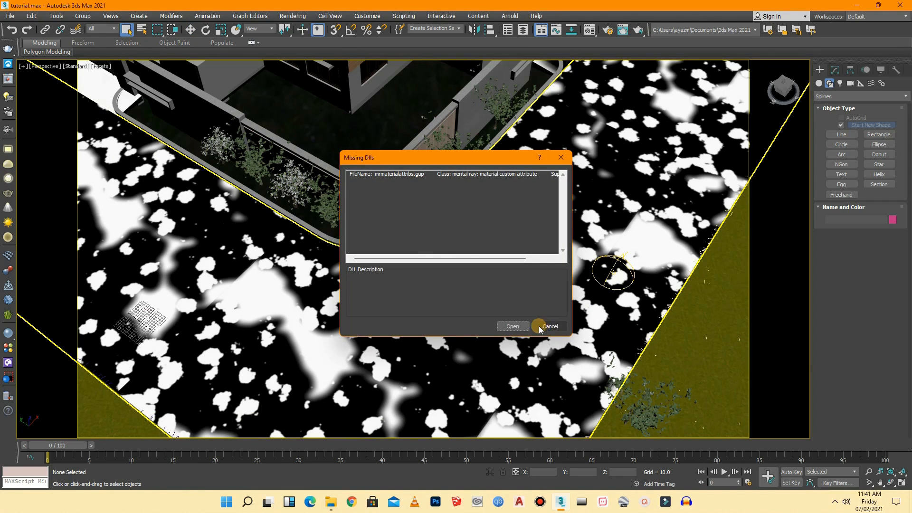
{"action": "left_click", "coordinate": [550, 327]}
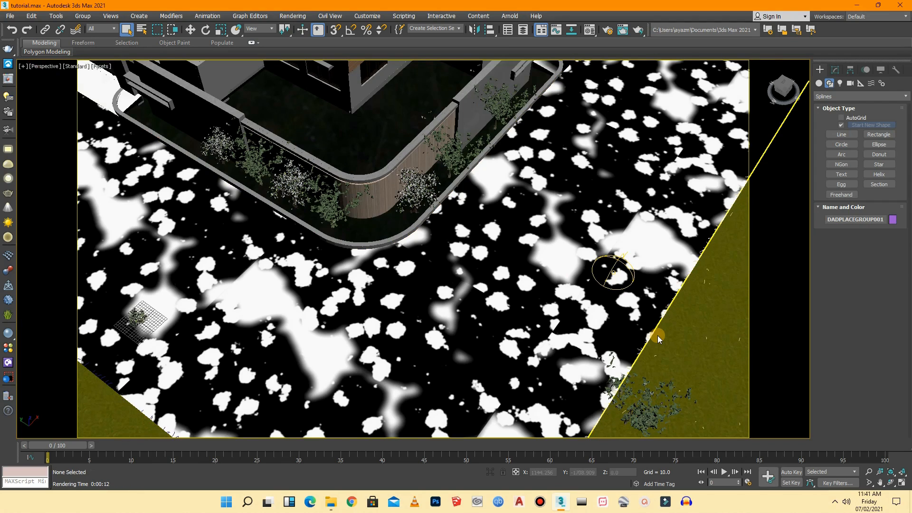
{"action": "left_click", "coordinate": [680, 335]}
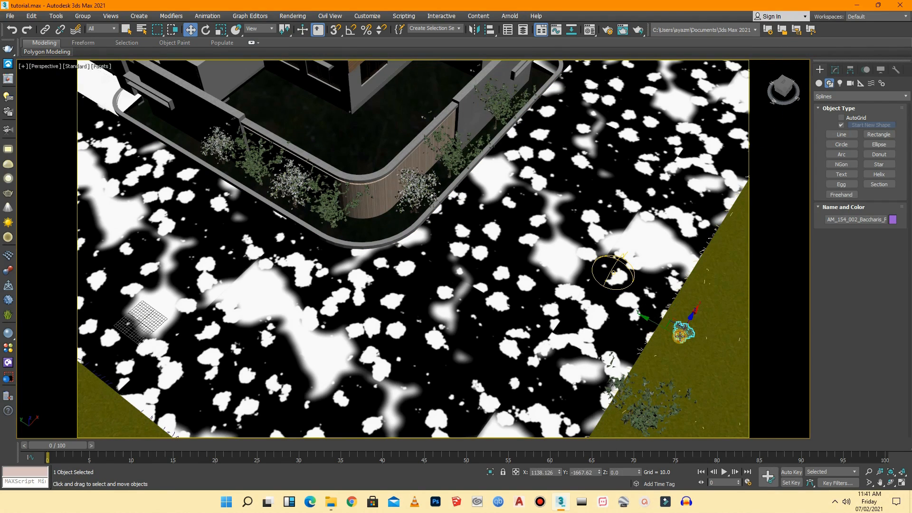
- Export the Baccharis Pilularis shrub as a V-Ray mesh
{"action": "right_click", "coordinate": [677, 334]}
{"action": "left_click", "coordinate": [712, 468]}
{"action": "left_click", "coordinate": [486, 360]}
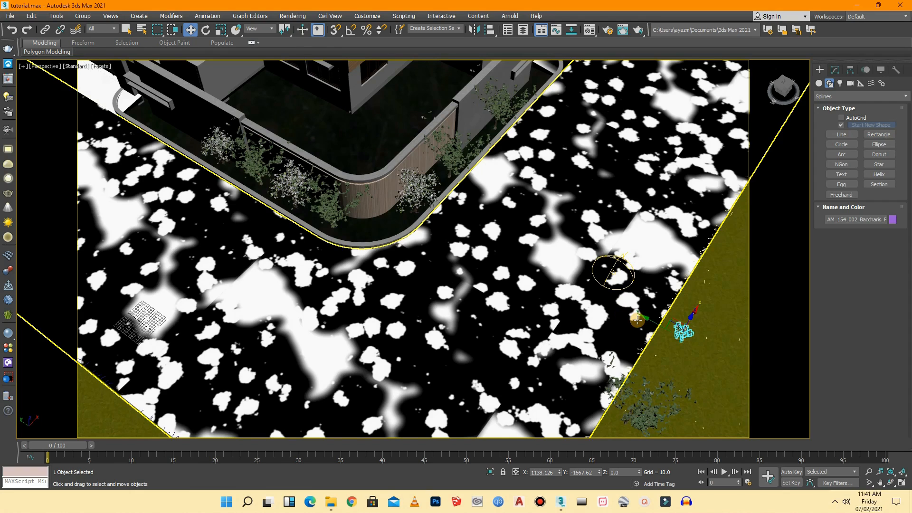
- Move the Baccharis shrub onto the planting strip in front of the curved timber fence, beside the Clusia tree
{"action": "left_click_drag", "start_coordinate": [650, 321], "coordinate": [541, 271]}
{"action": "left_click_drag", "start_coordinate": [416, 179], "coordinate": [392, 224]}
{"action": "scroll", "coordinate": [396, 224], "scroll_direction": "up", "scroll_amount": 3}
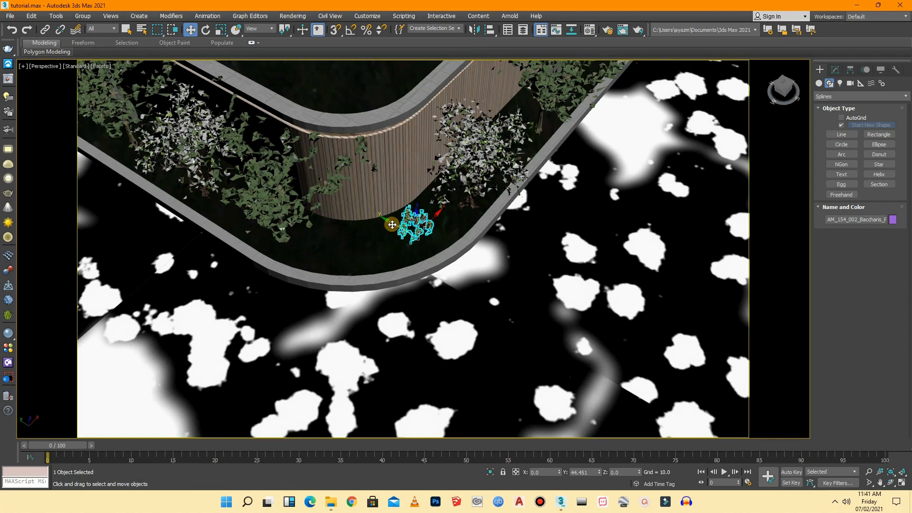
- Scale the Baccharis shrub in front of the curved timber fence uniformly to about 178%
{"action": "right_click", "coordinate": [388, 249]}
{"action": "left_click", "coordinate": [418, 199]}
{"action": "scroll", "coordinate": [408, 230], "scroll_direction": "up", "scroll_amount": 2}
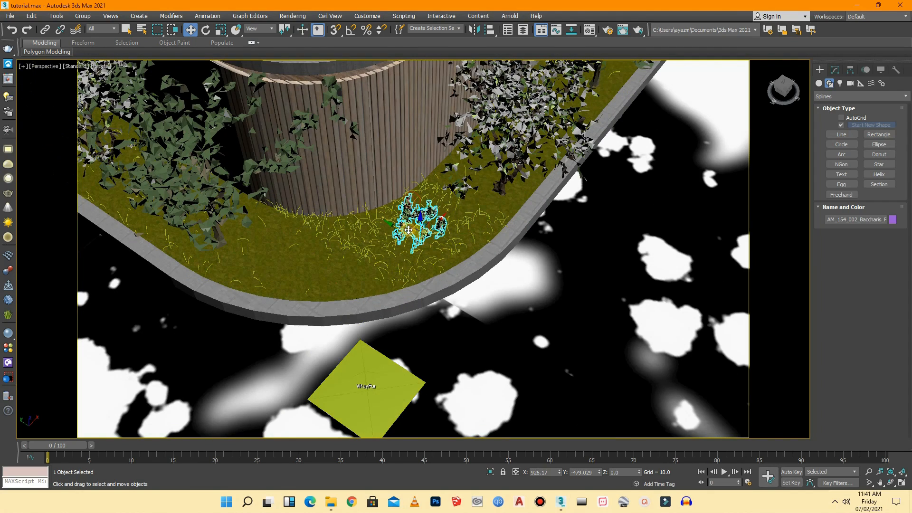
{"action": "left_click_drag", "start_coordinate": [415, 231], "coordinate": [401, 204]}
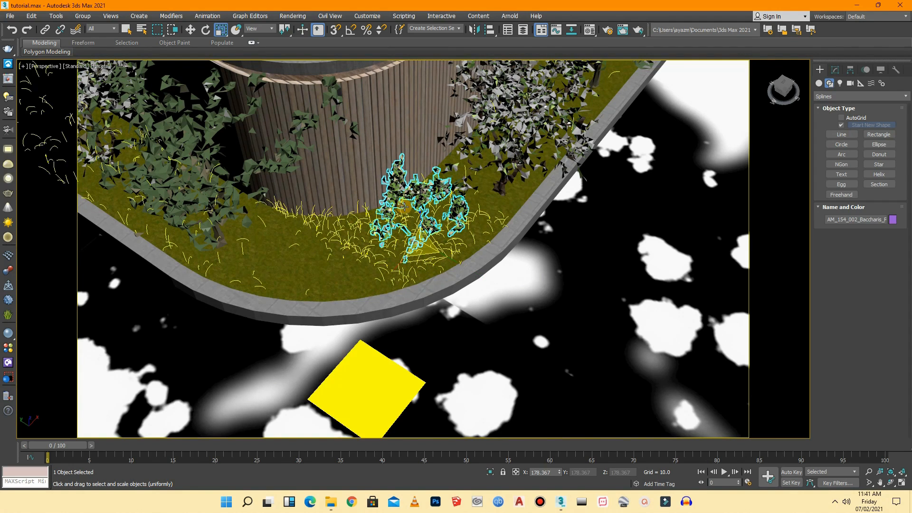
- Copy the enlarged Baccharis shrub twice along the planting strip, past the Clusia tree on the gate side of the curved corner
{"action": "left_click", "coordinate": [190, 30]}
{"action": "mouse_move", "coordinate": [433, 224]}
{"action": "left_mouse_down", "text": "shift"}
{"action": "mouse_move", "coordinate": [362, 292]}
{"action": "mouse_move", "coordinate": [258, 256]}
{"action": "mouse_move", "coordinate": [272, 267]}
{"action": "left_mouse_up", "text": "shift"}
{"action": "left_click", "coordinate": [445, 290]}
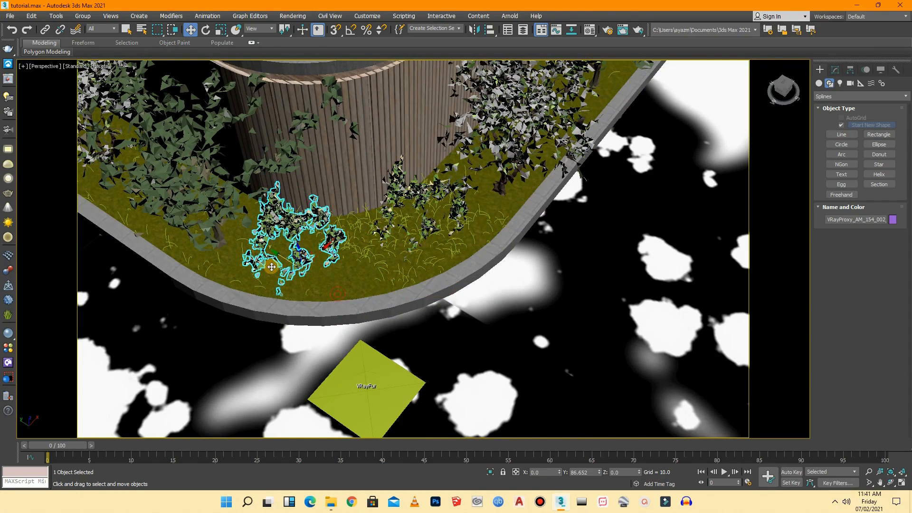
{"action": "scroll", "coordinate": [450, 314], "scroll_direction": "down", "scroll_amount": 5}
{"action": "left_click_drag", "start_coordinate": [451, 314], "coordinate": [290, 234], "text": "shift"}
{"action": "left_click", "coordinate": [457, 290]}
- Place two more Baccharis copies along the other arm of the planting strip, beyond the curved corner
{"action": "mouse_move", "coordinate": [314, 201]}
{"action": "left_mouse_down"}
{"action": "mouse_move", "coordinate": [388, 140]}
{"action": "mouse_move", "coordinate": [383, 148]}
{"action": "mouse_move", "coordinate": [510, 193]}
{"action": "left_mouse_up"}
{"action": "left_click", "coordinate": [445, 291]}
{"action": "mouse_move", "coordinate": [505, 227]}
{"action": "left_mouse_down"}
{"action": "mouse_move", "coordinate": [547, 248]}
{"action": "mouse_move", "coordinate": [554, 263]}
{"action": "mouse_move", "coordinate": [604, 201]}
{"action": "left_mouse_up"}
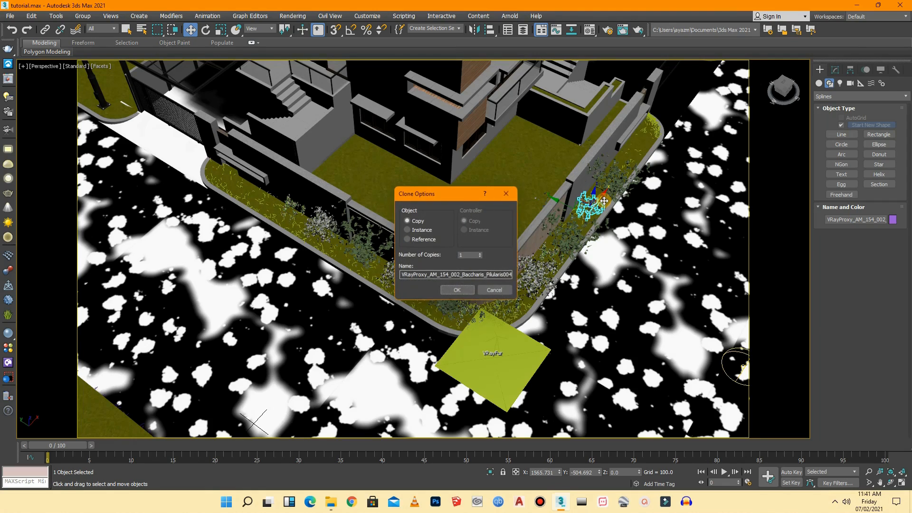
{"action": "left_click", "coordinate": [457, 290]}
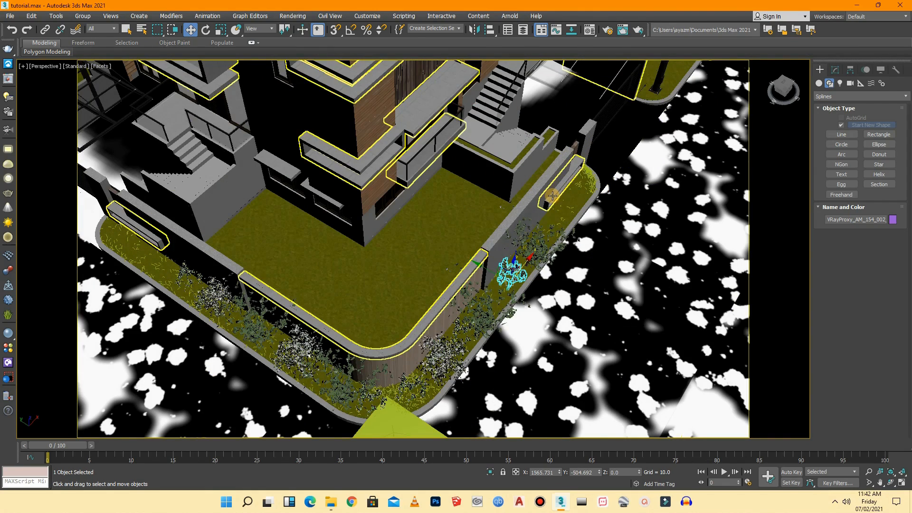
- Copy a Baccharis shrub toward the entrance stairs, raise it about 136 units and set it on the raised planter's grass
{"action": "mouse_move", "coordinate": [429, 230]}
{"action": "left_mouse_down", "text": "shift"}
{"action": "mouse_move", "coordinate": [402, 208]}
{"action": "mouse_move", "coordinate": [428, 197]}
{"action": "mouse_move", "coordinate": [486, 140]}
{"action": "left_mouse_up", "text": "shift"}
{"action": "left_click", "coordinate": [464, 289]}
{"action": "scroll", "coordinate": [486, 140], "scroll_direction": "up", "scroll_amount": 6}
{"action": "left_click_drag", "start_coordinate": [424, 208], "coordinate": [421, 115]}
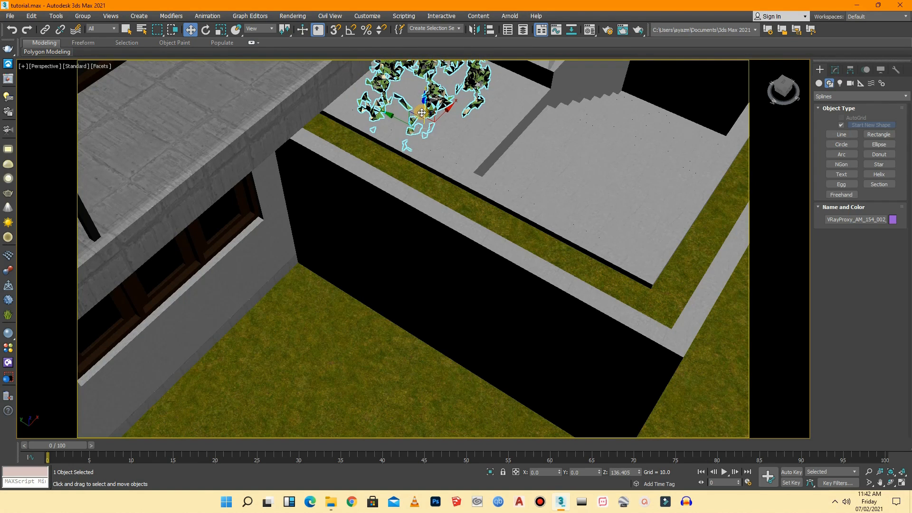
{"action": "left_click_drag", "start_coordinate": [441, 117], "coordinate": [368, 169]}
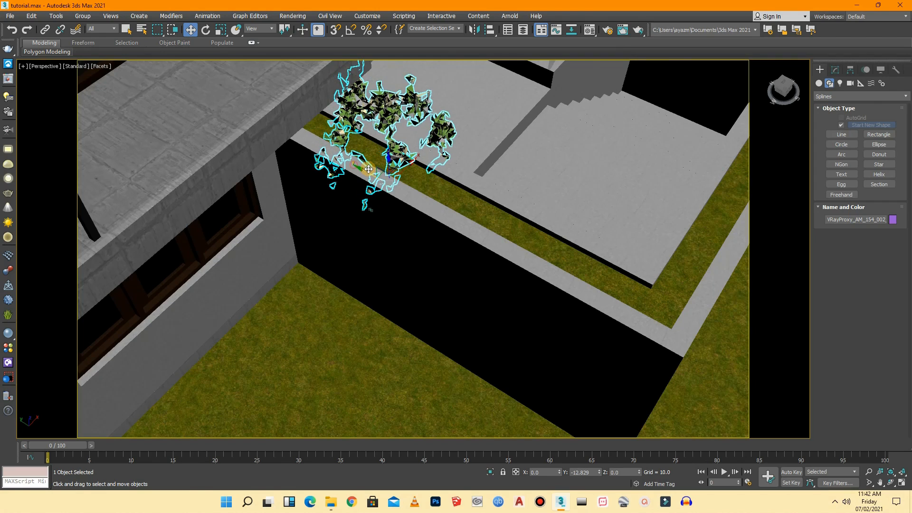
- Fill the long side of the raised planter with two further Baccharis copies spaced out to its outer corner
{"action": "left_click_drag", "start_coordinate": [369, 169], "coordinate": [598, 286]}
{"action": "left_click", "coordinate": [457, 290]}
{"action": "left_click", "coordinate": [466, 292]}
{"action": "scroll", "coordinate": [434, 287], "scroll_direction": "down", "scroll_amount": 8}
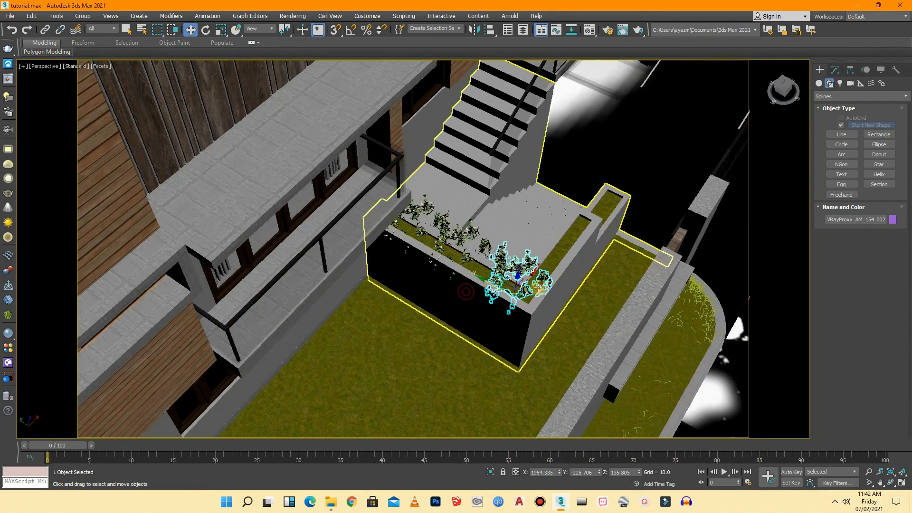
- Copy the Baccharis along the planter's short side and onto its end section, align both with the grass, and clear the selection
{"action": "left_click_drag", "start_coordinate": [523, 286], "coordinate": [552, 233], "text": "shift"}
{"action": "left_click", "coordinate": [457, 290]}
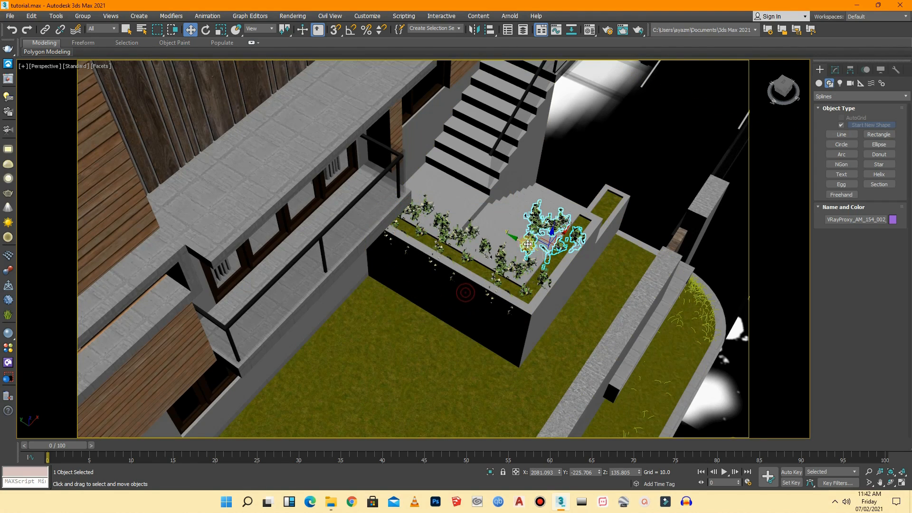
{"action": "left_click_drag", "start_coordinate": [521, 244], "coordinate": [537, 248]}
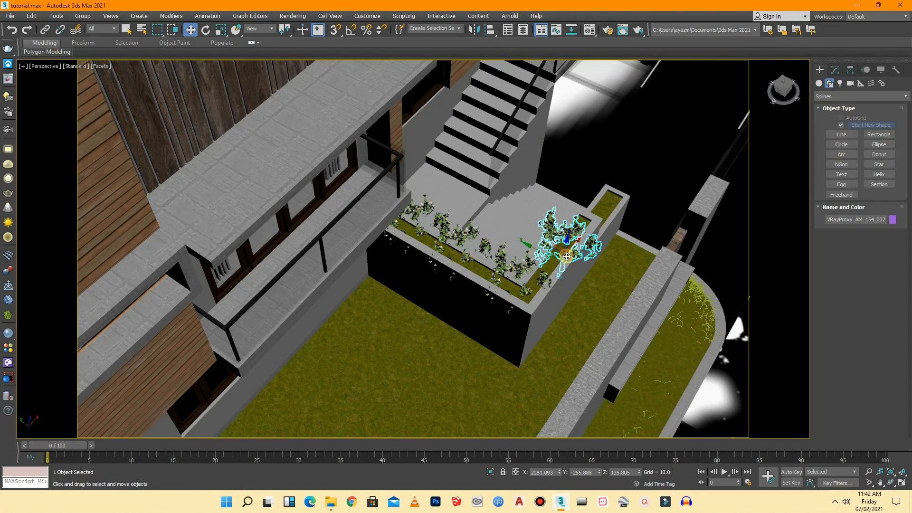
{"action": "left_click_drag", "start_coordinate": [567, 251], "coordinate": [622, 209]}
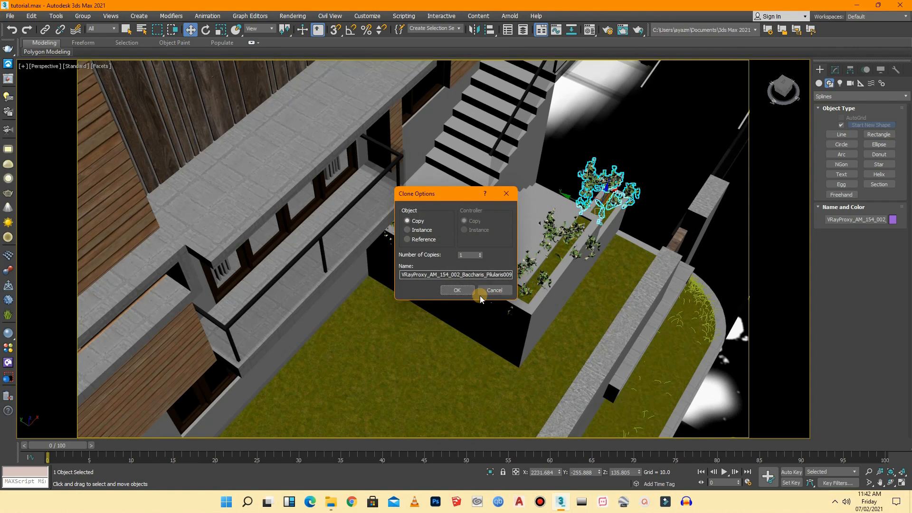
{"action": "left_click", "coordinate": [472, 291]}
{"action": "left_click_drag", "start_coordinate": [603, 197], "coordinate": [601, 218]}
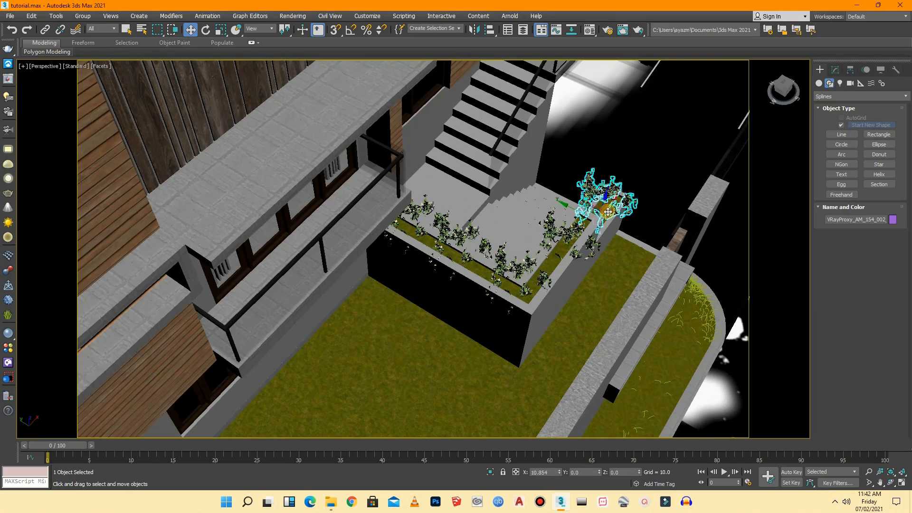
{"action": "left_click", "coordinate": [577, 218]}
{"action": "scroll", "coordinate": [576, 218], "scroll_direction": "down", "scroll_amount": 10}
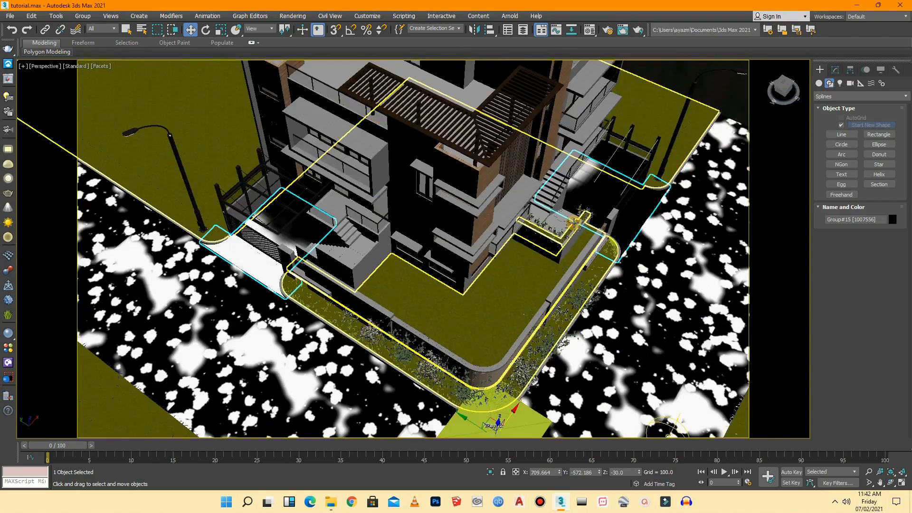
{"action": "left_click", "coordinate": [712, 99]}
{"action": "mouse_move", "coordinate": [777, 93]}
{"action": "left_mouse_down"}
{"action": "mouse_move", "coordinate": [762, 73]}
{"action": "mouse_move", "coordinate": [777, 80]}
{"action": "left_mouse_up"}
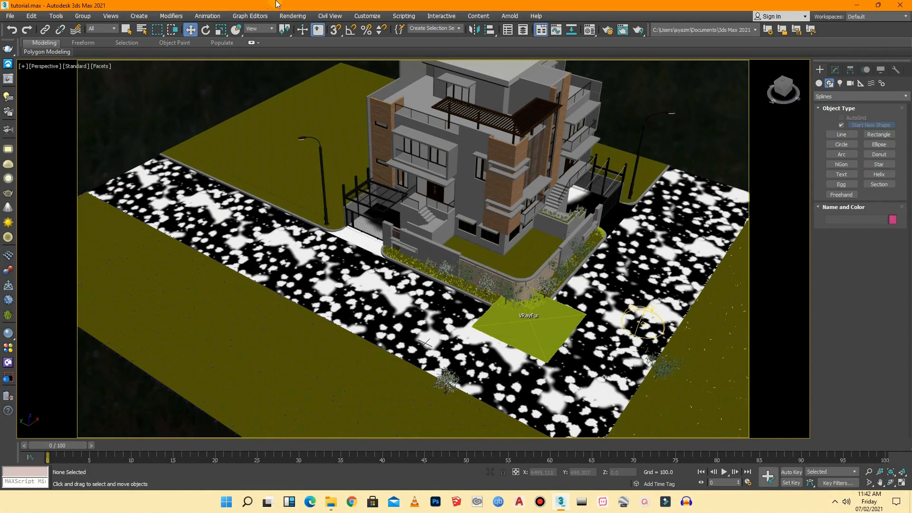
- Look through the plant previews in the renders folder and pick out AM_154_016_Conocarpus_Erectus
{"action": "left_click", "coordinate": [330, 502]}
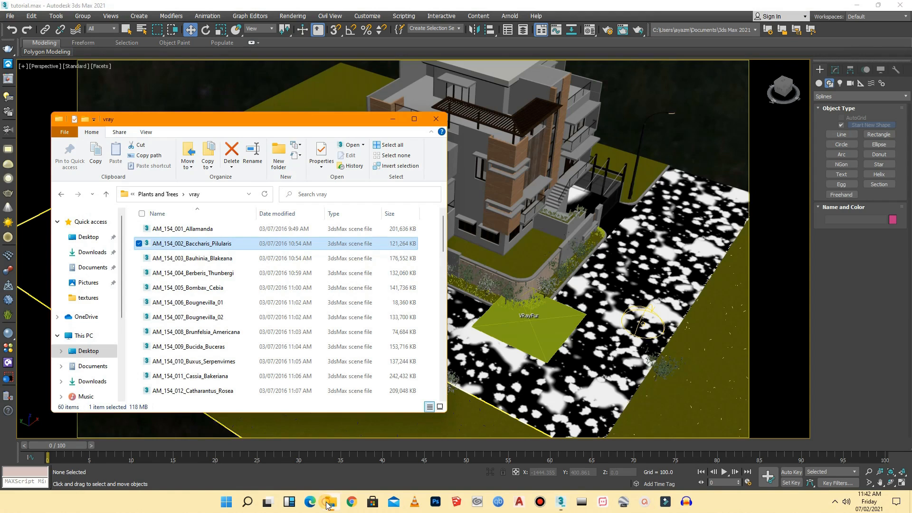
{"action": "left_click", "coordinate": [102, 195]}
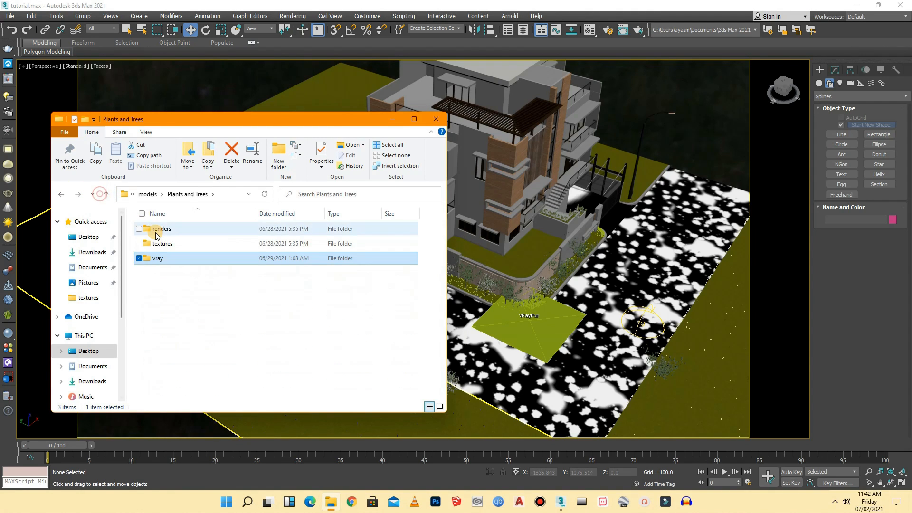
{"action": "double_click", "coordinate": [153, 230]}
{"action": "scroll", "coordinate": [209, 277], "scroll_direction": "down", "scroll_amount": 5}
{"action": "scroll", "coordinate": [209, 277], "scroll_direction": "down", "scroll_amount": 2}
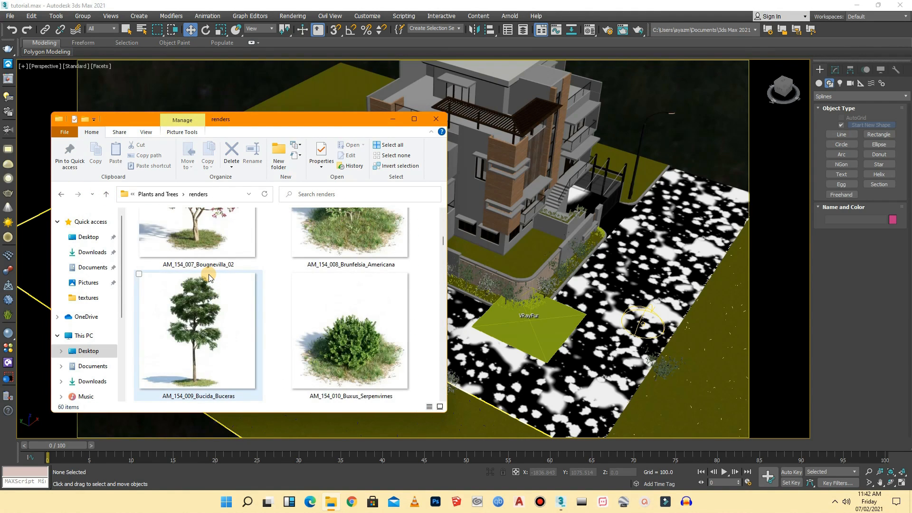
{"action": "scroll", "coordinate": [209, 277], "scroll_direction": "down", "scroll_amount": 8}
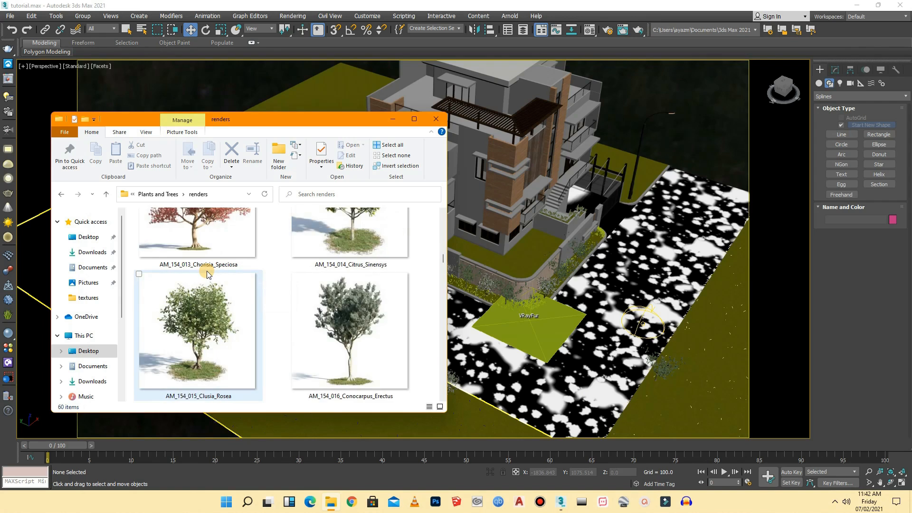
{"action": "scroll", "coordinate": [207, 274], "scroll_direction": "up", "scroll_amount": 1}
{"action": "left_click", "coordinate": [348, 298]}
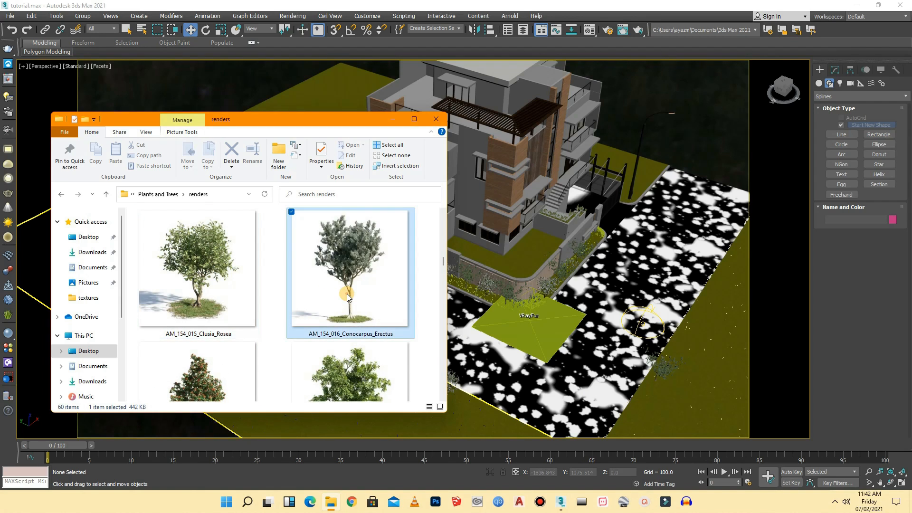
- Merge AM_154_016_Conocarpus_Erectus from the vray folder and place it on the front lawn inside the boundary wall
{"action": "left_click", "coordinate": [107, 195]}
{"action": "left_click", "coordinate": [165, 244]}
{"action": "double_click", "coordinate": [163, 260]}
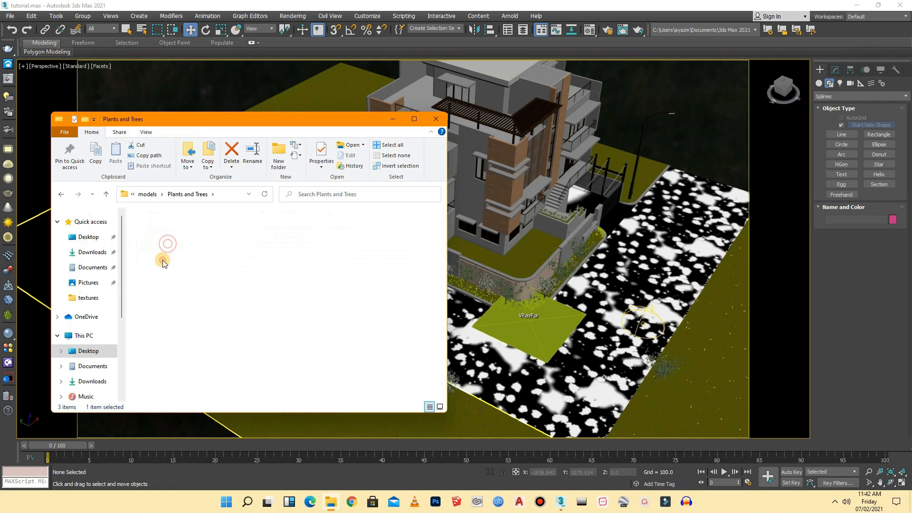
{"action": "scroll", "coordinate": [203, 343], "scroll_direction": "down", "scroll_amount": 2}
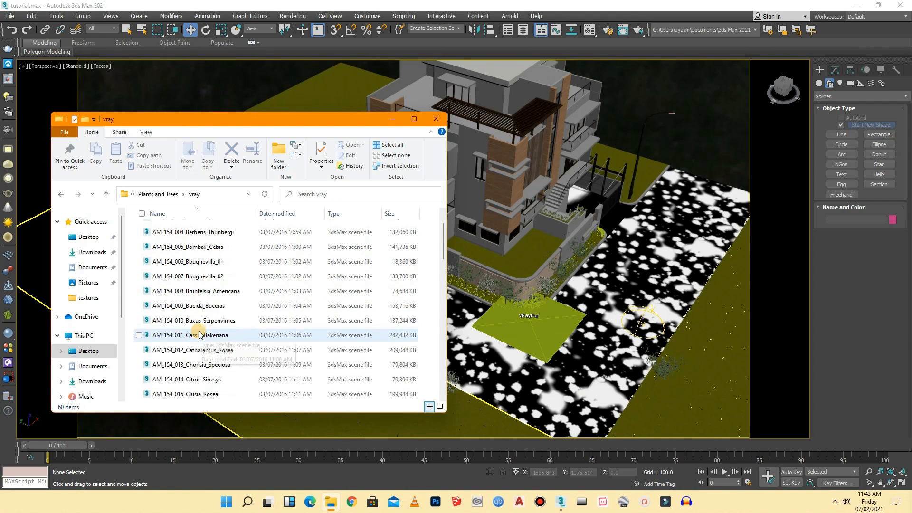
{"action": "left_click_drag", "start_coordinate": [187, 365], "coordinate": [681, 326]}
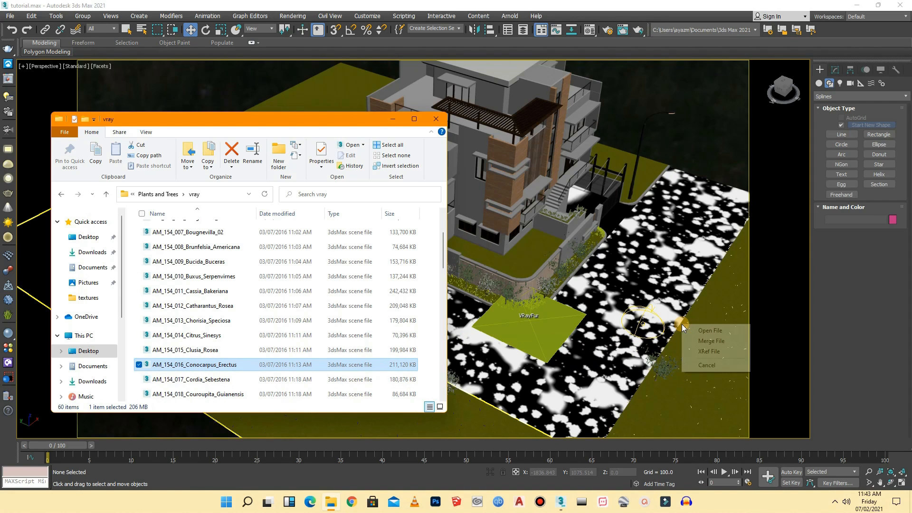
{"action": "left_click", "coordinate": [698, 343]}
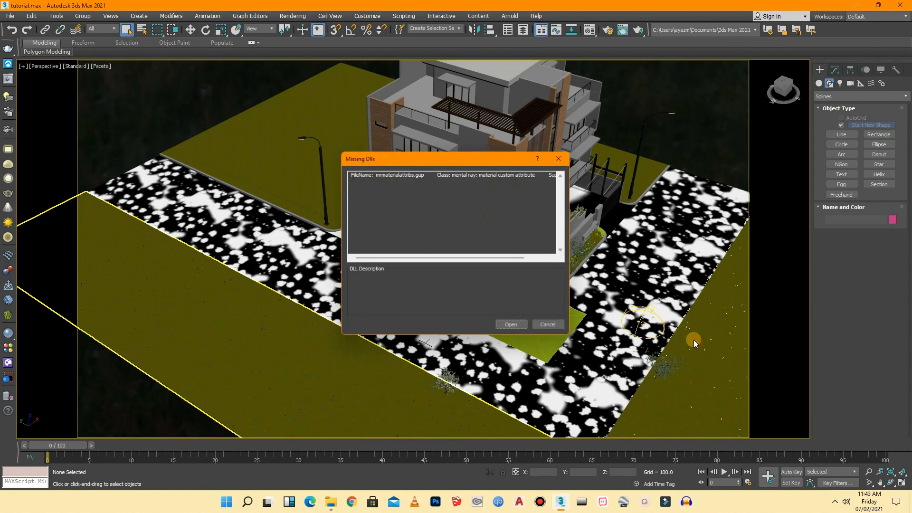
{"action": "left_click", "coordinate": [513, 326]}
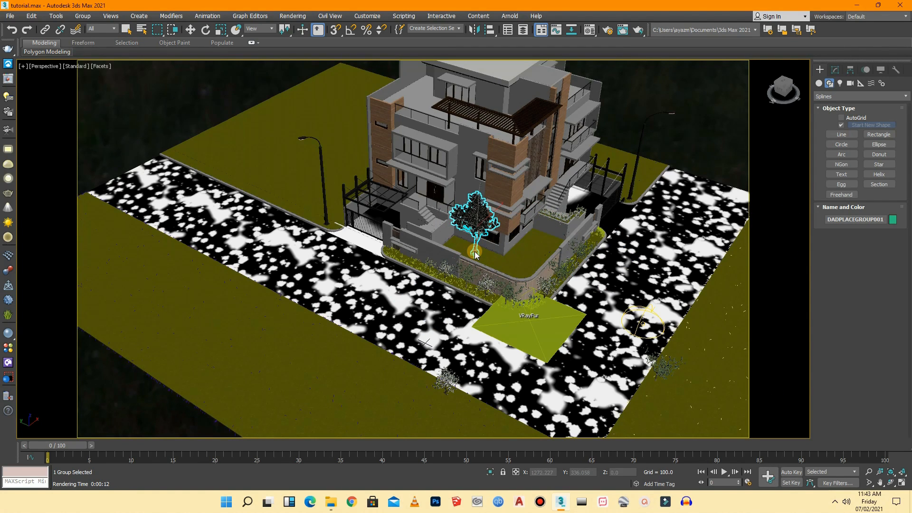
{"action": "left_click", "coordinate": [472, 252]}
- Move the Conocarpus tree on the front lawn to about X 1185, Y 310, Z 4, judging it through VRayCam001
{"action": "scroll", "coordinate": [483, 243], "scroll_direction": "up", "scroll_amount": 5}
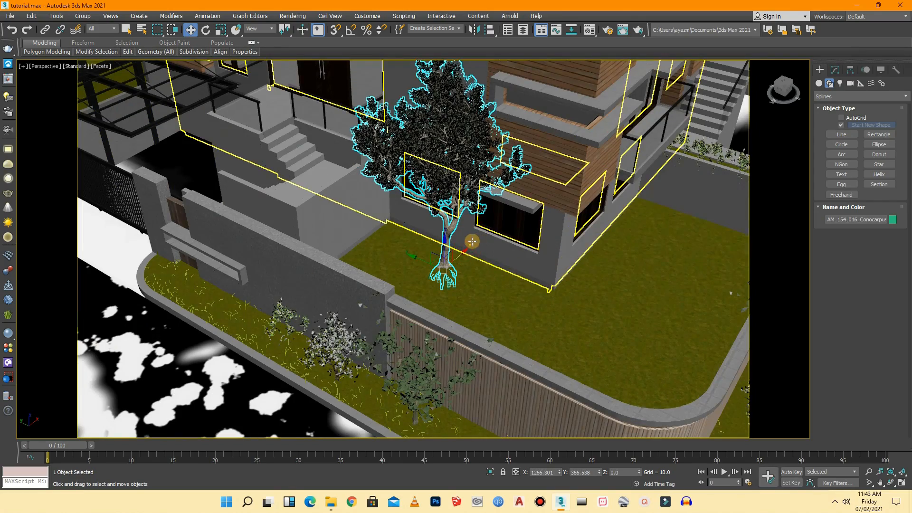
{"action": "left_click_drag", "start_coordinate": [443, 241], "coordinate": [429, 260]}
{"action": "key", "text": "shift+f"}
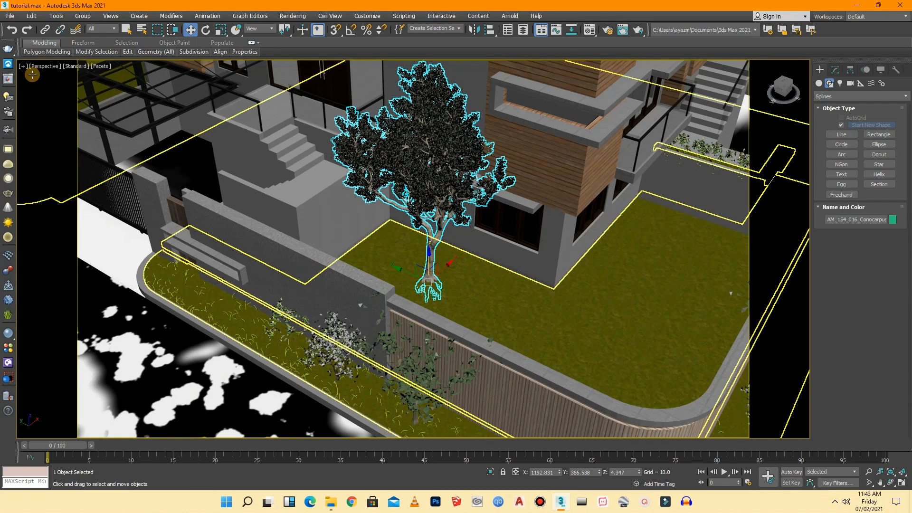
{"action": "left_click", "coordinate": [39, 65]}
{"action": "left_click", "coordinate": [209, 75]}
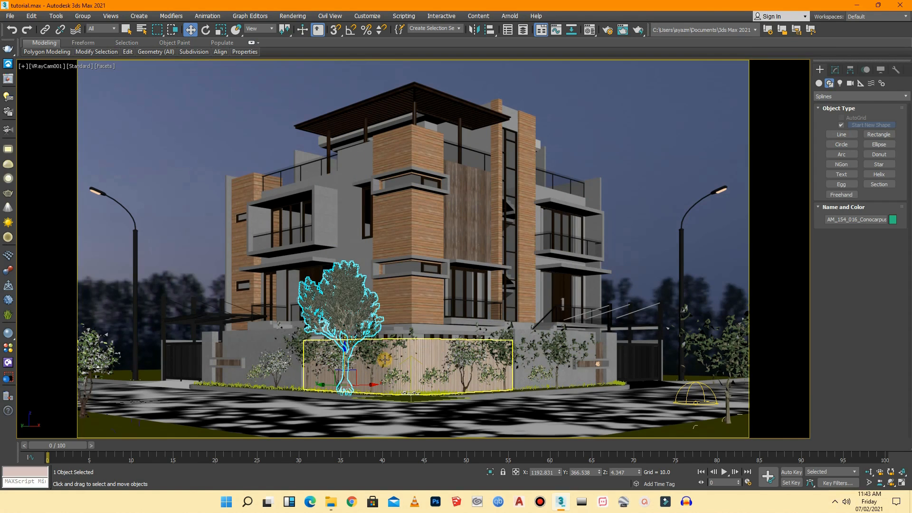
{"action": "left_click_drag", "start_coordinate": [351, 385], "coordinate": [381, 387]}
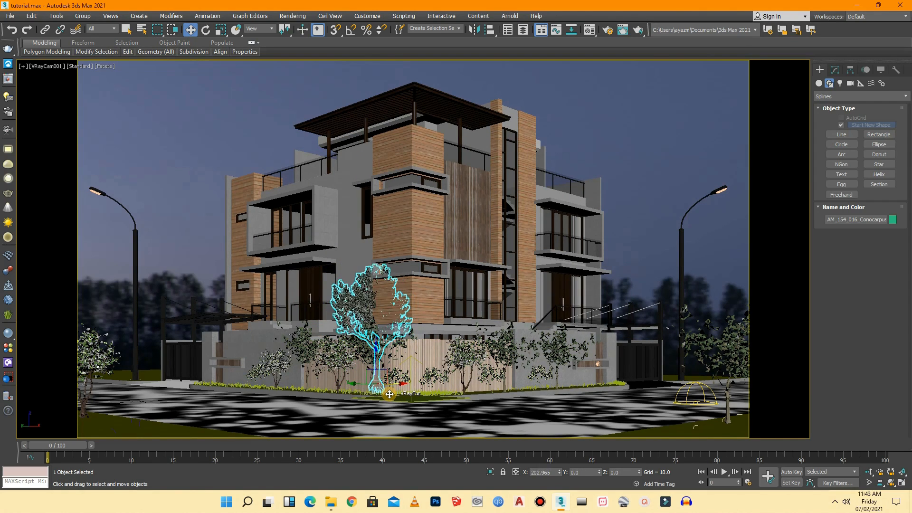
{"action": "left_click_drag", "start_coordinate": [382, 395], "coordinate": [366, 386]}
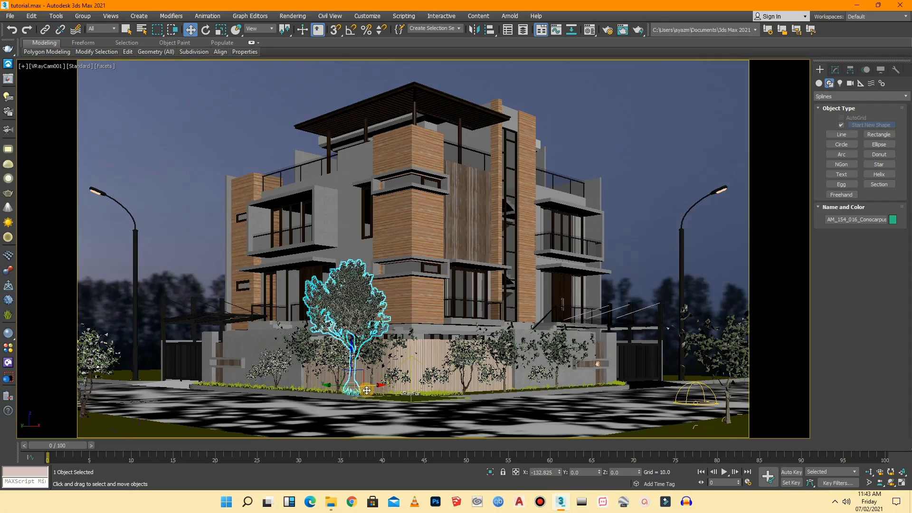
- Move the Conocarpus tree closer to the boundary wall in Perspective and scale it uniformly to about 91%
{"action": "left_click", "coordinate": [52, 66]}
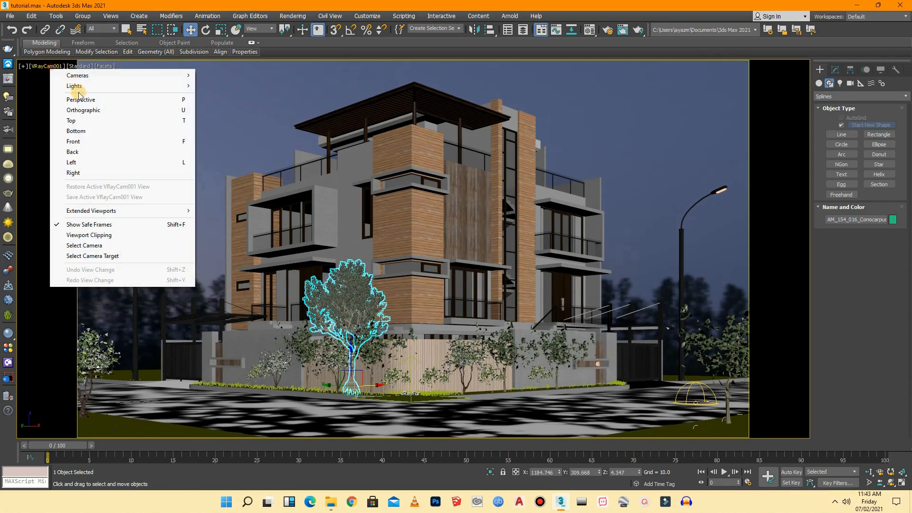
{"action": "left_click", "coordinate": [69, 97]}
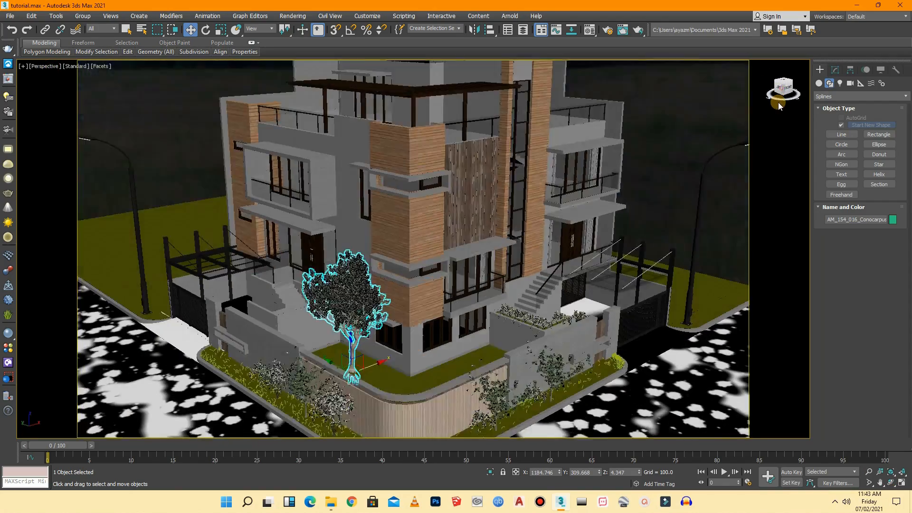
{"action": "left_click_drag", "start_coordinate": [779, 102], "coordinate": [782, 115]}
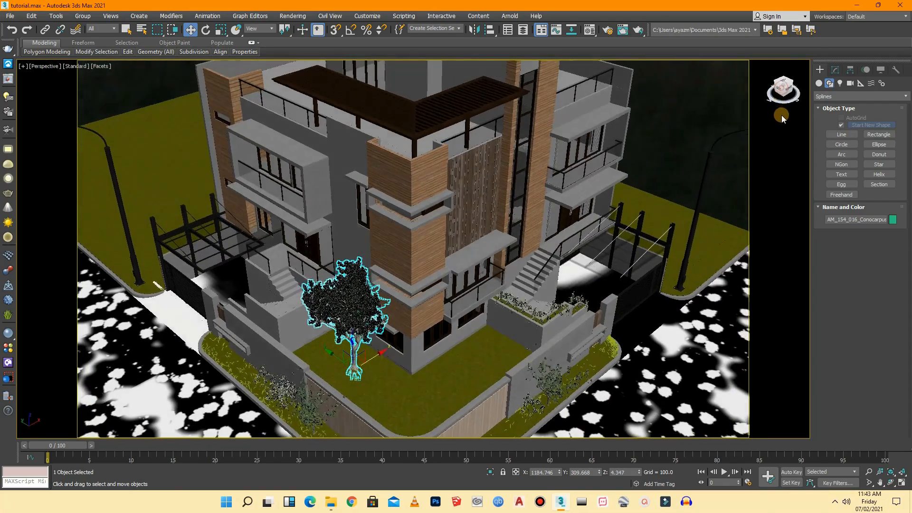
{"action": "left_click_drag", "start_coordinate": [375, 358], "coordinate": [339, 386]}
{"action": "key", "text": "r"}
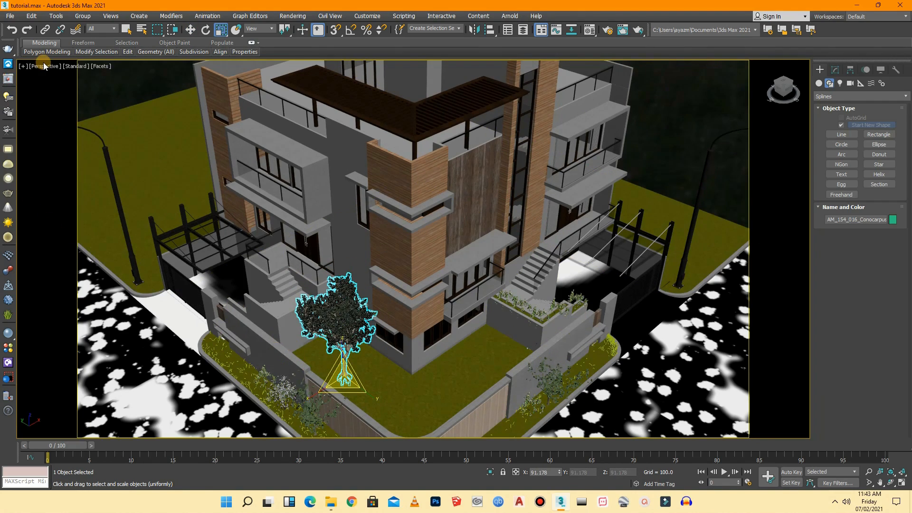
- Check the resized tree against the facade through VRayCam001 and return to the Perspective view
{"action": "left_click", "coordinate": [45, 65]}
{"action": "mouse_move", "coordinate": [75, 77]}
{"action": "left_click", "coordinate": [216, 76]}
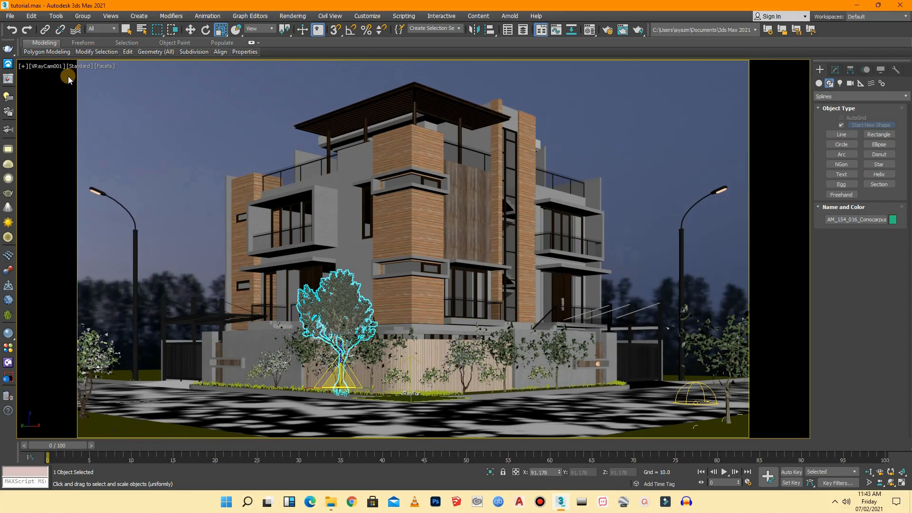
{"action": "left_click", "coordinate": [50, 67]}
{"action": "left_click", "coordinate": [92, 98]}
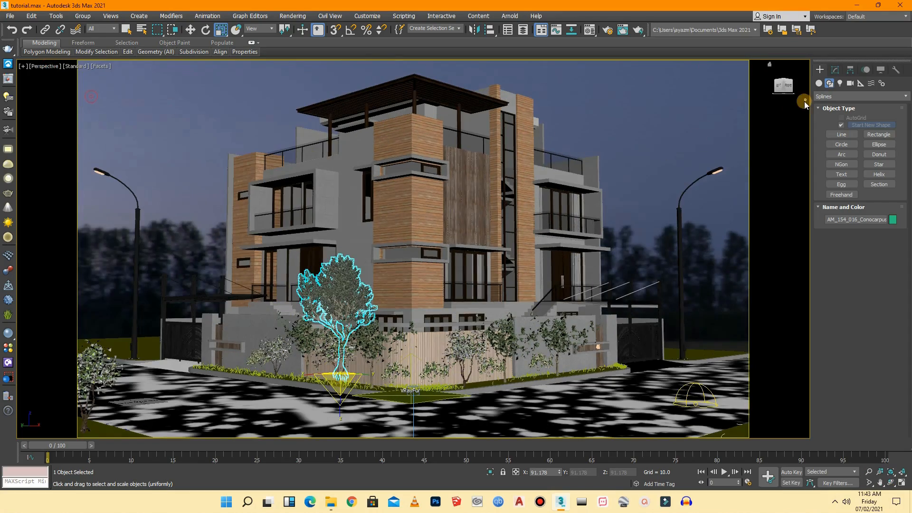
- Export the Conocarpus tree as AM_154_016_Conocarpus_Erectus.vrmesh with automatic proxy creation, overwriting the existing file
{"action": "left_click", "coordinate": [788, 93]}
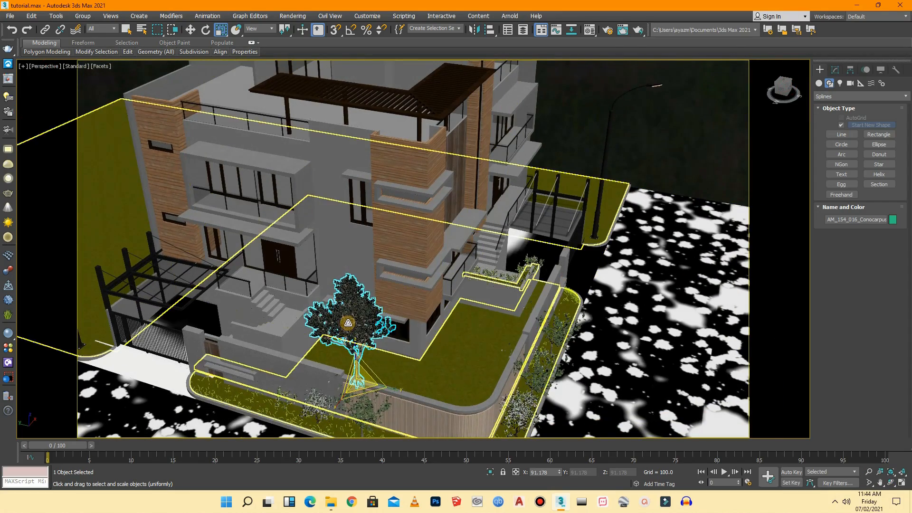
{"action": "right_click", "coordinate": [348, 325]}
{"action": "left_click", "coordinate": [385, 455]}
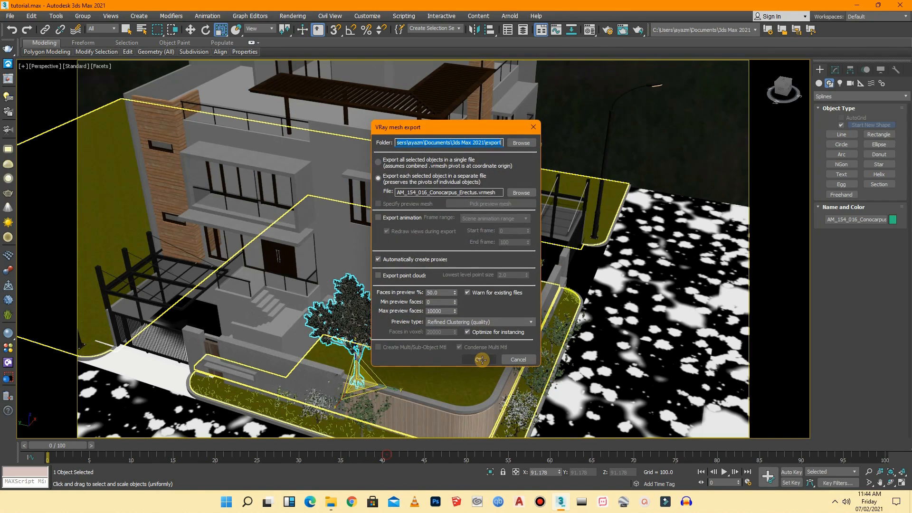
{"action": "left_click", "coordinate": [478, 360]}
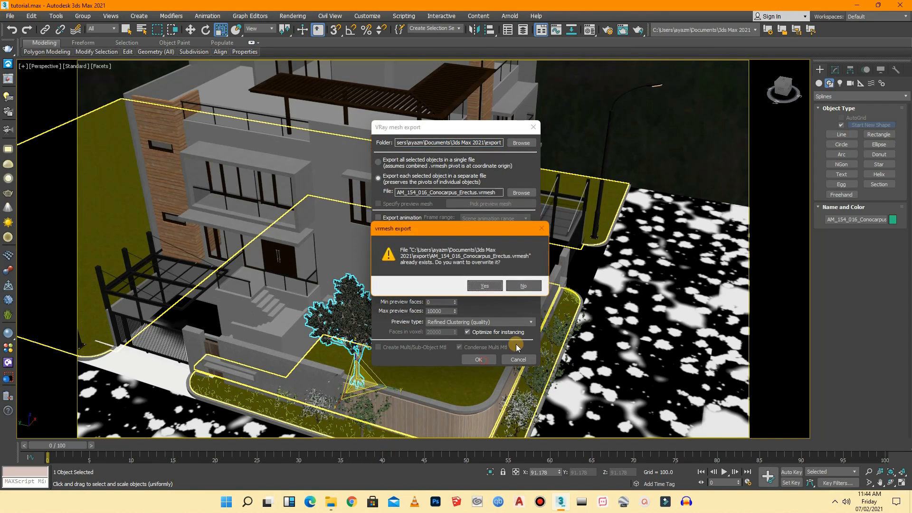
{"action": "left_click", "coordinate": [484, 287]}
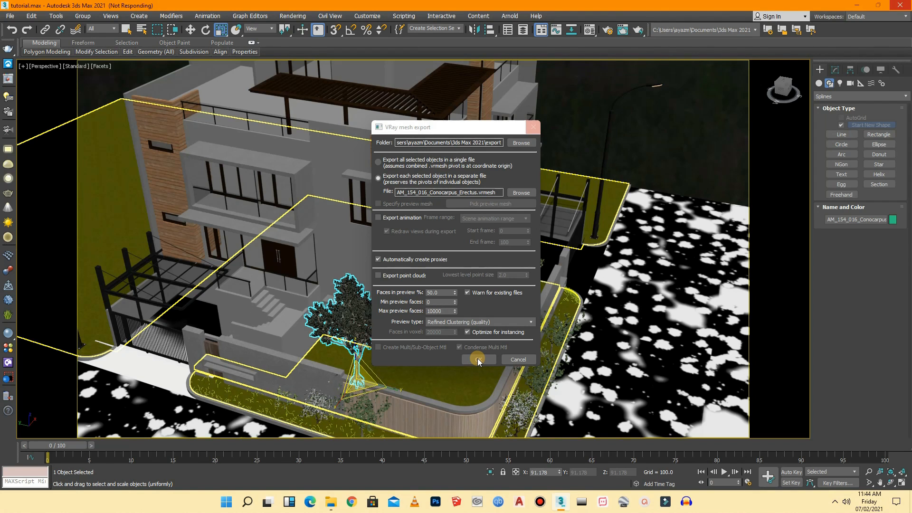
- Make one Copy clone of the Conocarpus proxy and place it on the side lawn beyond the car gate, behind the street lamp
{"action": "scroll", "coordinate": [563, 372], "scroll_direction": "down", "scroll_amount": 4}
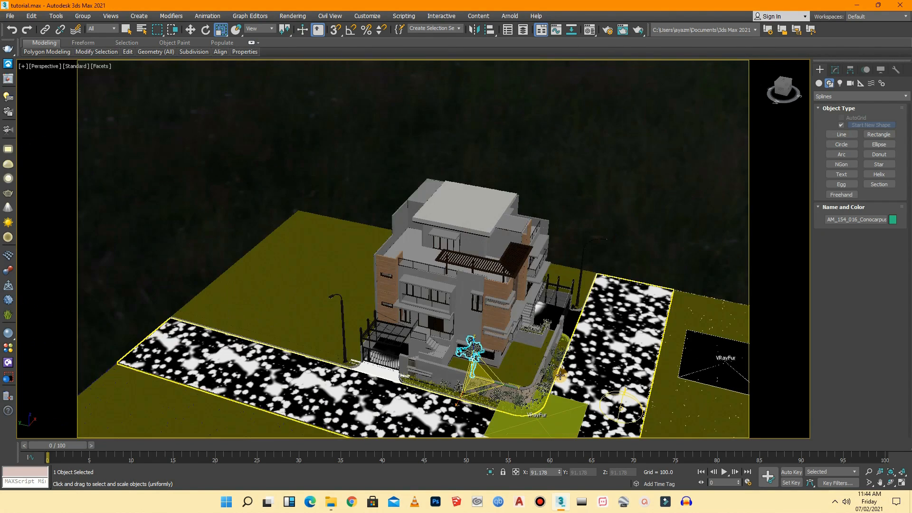
{"action": "scroll", "coordinate": [472, 352], "scroll_direction": "up", "scroll_amount": 5}
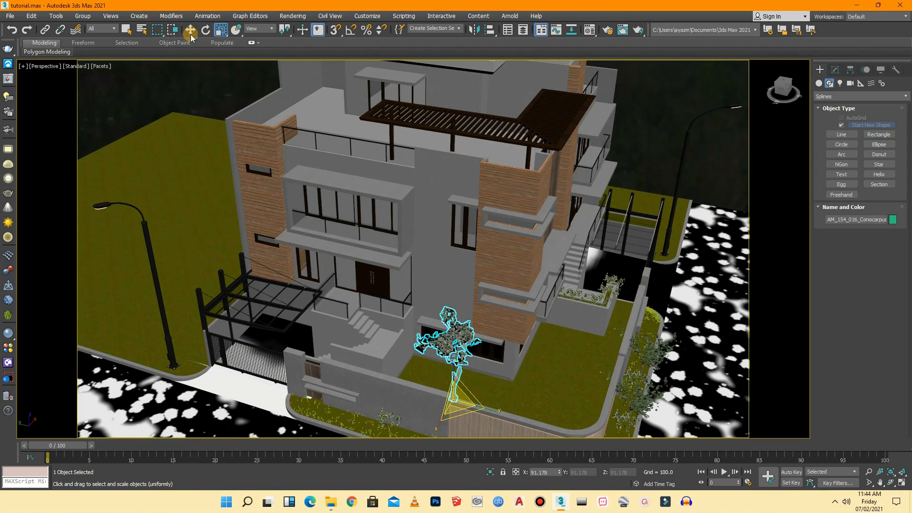
{"action": "left_click", "coordinate": [192, 33]}
{"action": "scroll", "coordinate": [541, 364], "scroll_direction": "down", "scroll_amount": 3}
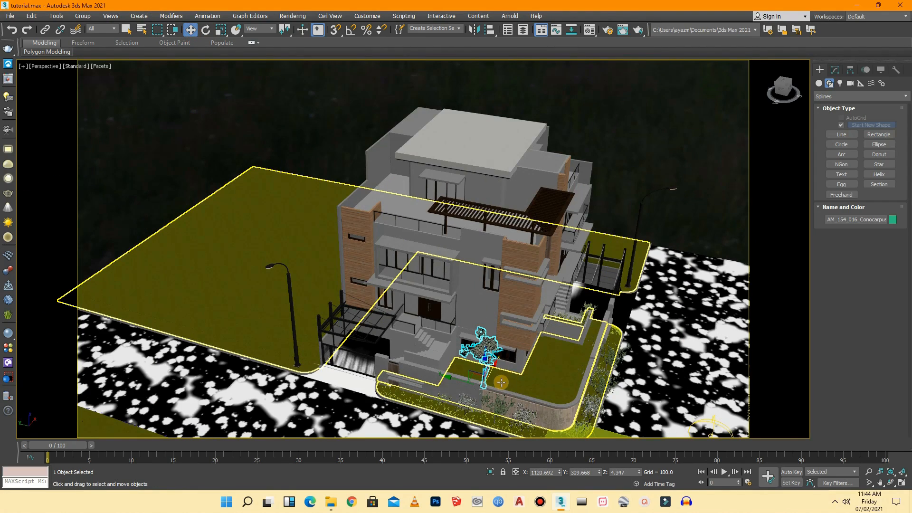
{"action": "left_click_drag", "start_coordinate": [461, 380], "coordinate": [306, 331], "text": "shift"}
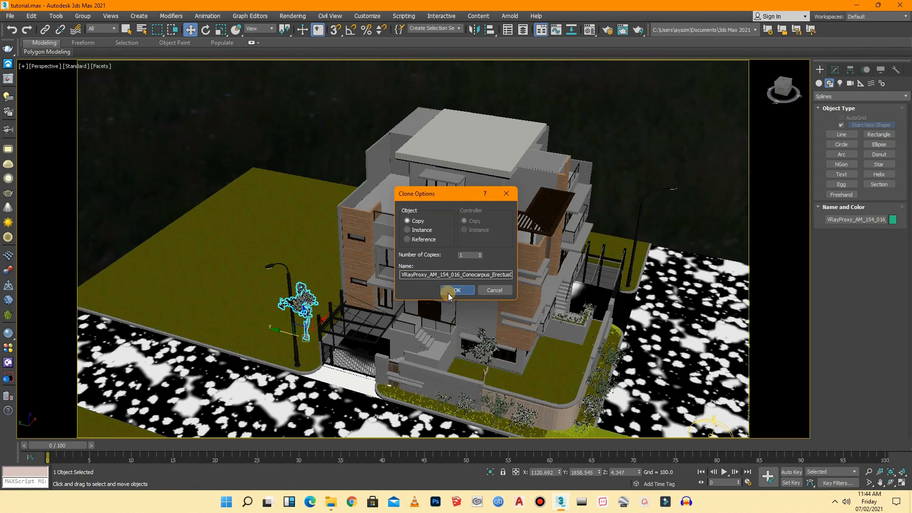
{"action": "left_click", "coordinate": [450, 292]}
{"action": "left_click_drag", "start_coordinate": [326, 321], "coordinate": [259, 334]}
- Scale the copied Conocarpus uniformly to about 129% and seat its trunk in the side lawn at about Z -6
{"action": "key", "text": "r"}
{"action": "scroll", "coordinate": [259, 334], "scroll_direction": "up", "scroll_amount": 6}
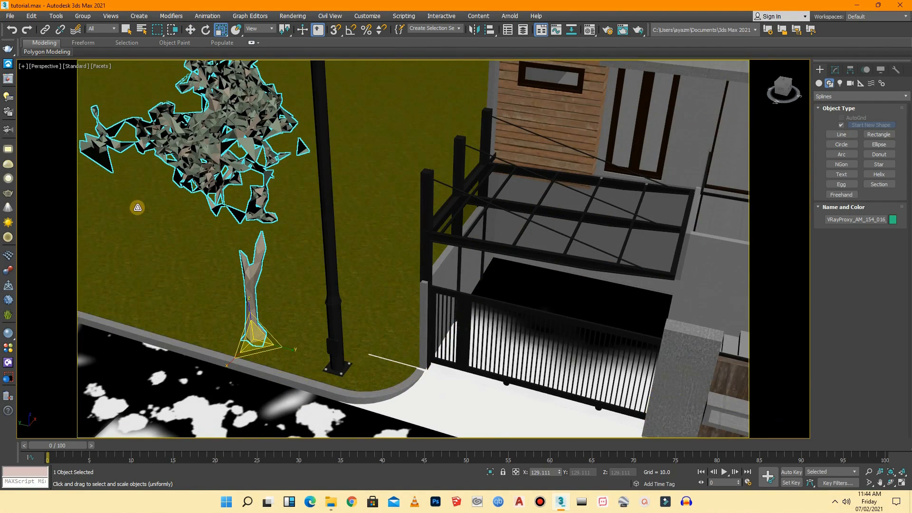
{"action": "left_click", "coordinate": [190, 32]}
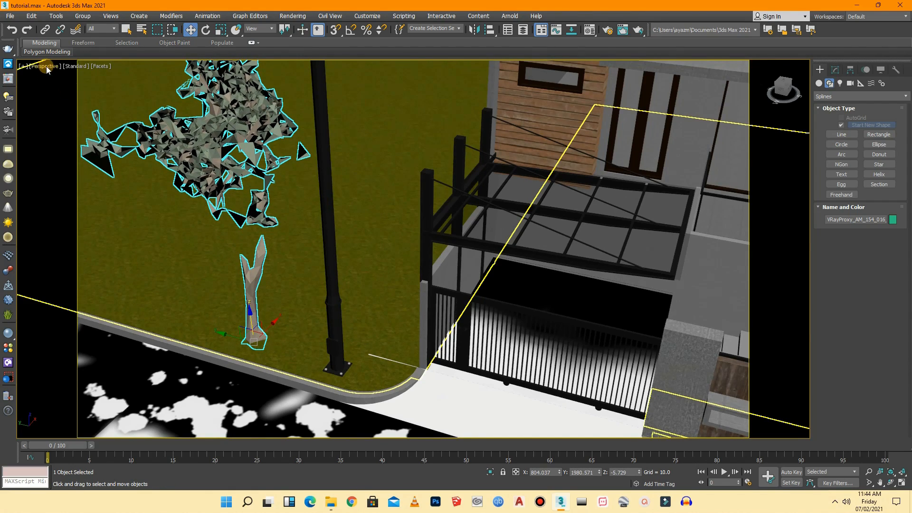
- Copy the enlarged Conocarpus about 2468 units along negative Y to the opposite side lawn and shift it about 391 units along X, behind the lamp
{"action": "scroll", "coordinate": [178, 297], "scroll_direction": "down", "scroll_amount": 6}
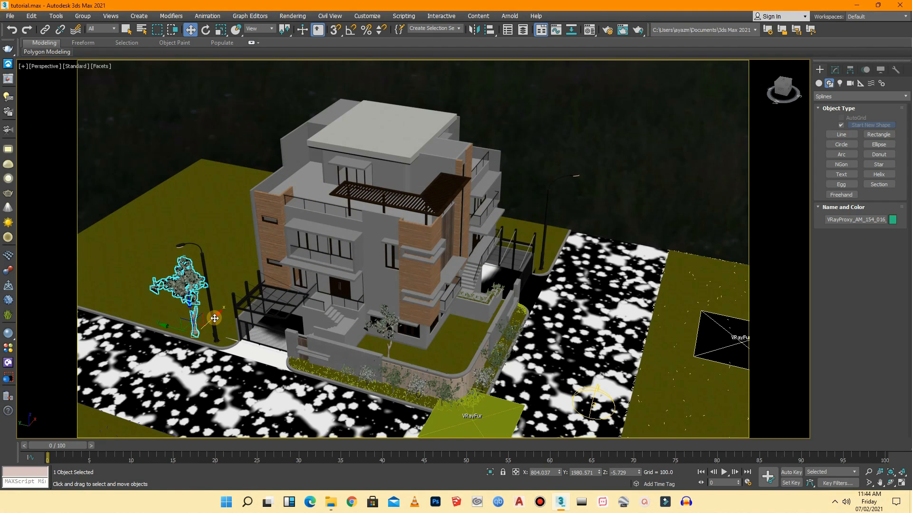
{"action": "mouse_move", "coordinate": [215, 320]}
{"action": "left_mouse_down", "text": "shift"}
{"action": "mouse_move", "coordinate": [331, 205]}
{"action": "mouse_move", "coordinate": [527, 267]}
{"action": "left_mouse_up", "text": "shift"}
{"action": "left_click", "coordinate": [456, 289]}
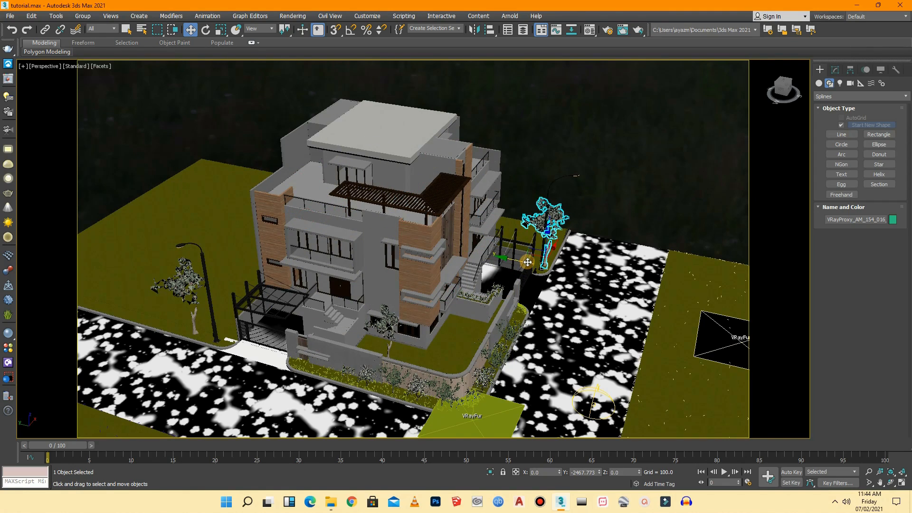
{"action": "scroll", "coordinate": [527, 269], "scroll_direction": "up", "scroll_amount": 5}
{"action": "left_click_drag", "start_coordinate": [516, 269], "coordinate": [537, 232]}
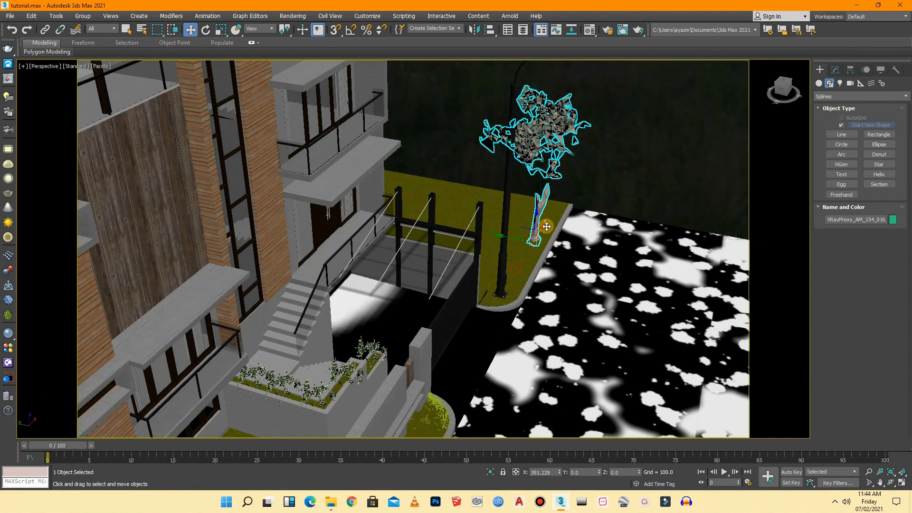
{"action": "left_click", "coordinate": [623, 171]}
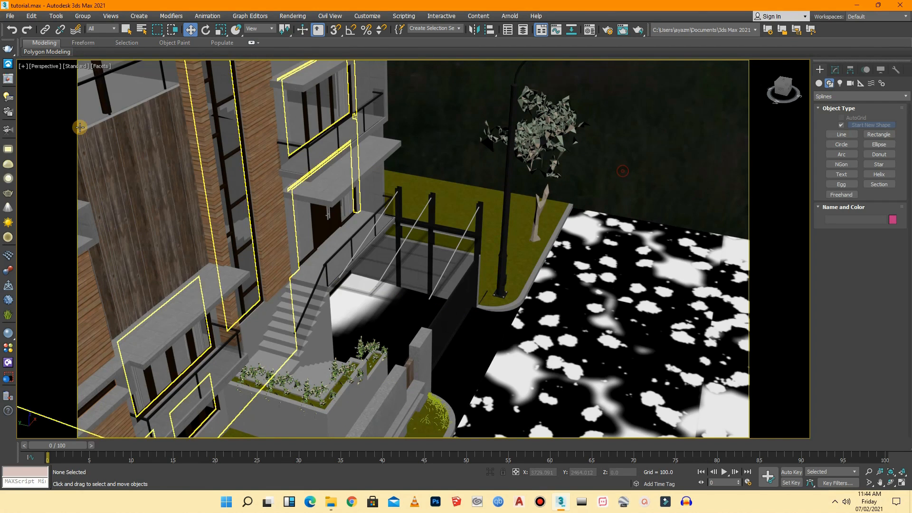
- Check the two side-lawn trees against the house through VRayCam001 and return to a raised Perspective view of the site
{"action": "left_click", "coordinate": [44, 65]}
{"action": "mouse_move", "coordinate": [72, 75]}
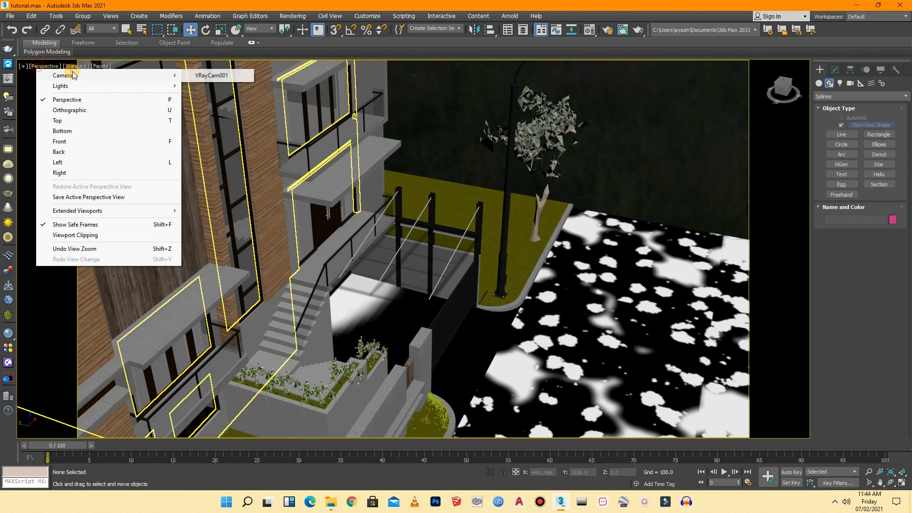
{"action": "left_click", "coordinate": [211, 75]}
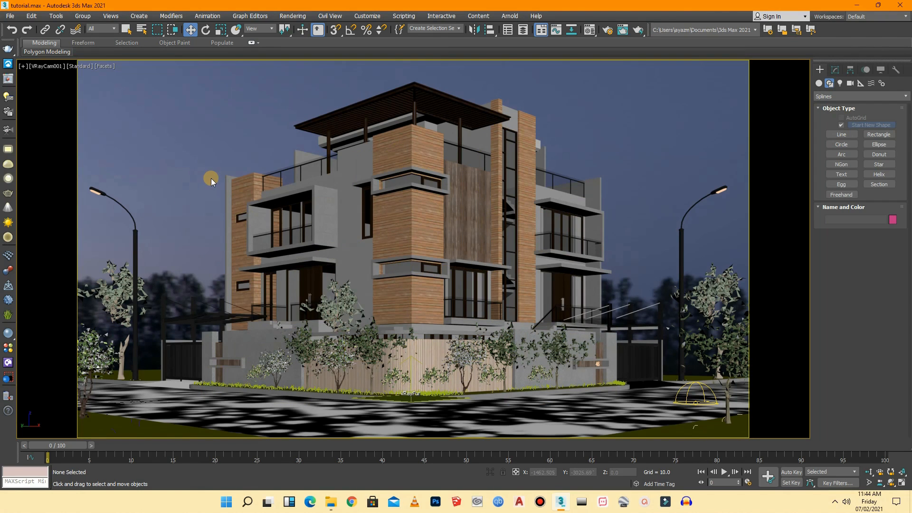
{"action": "left_click", "coordinate": [43, 67]}
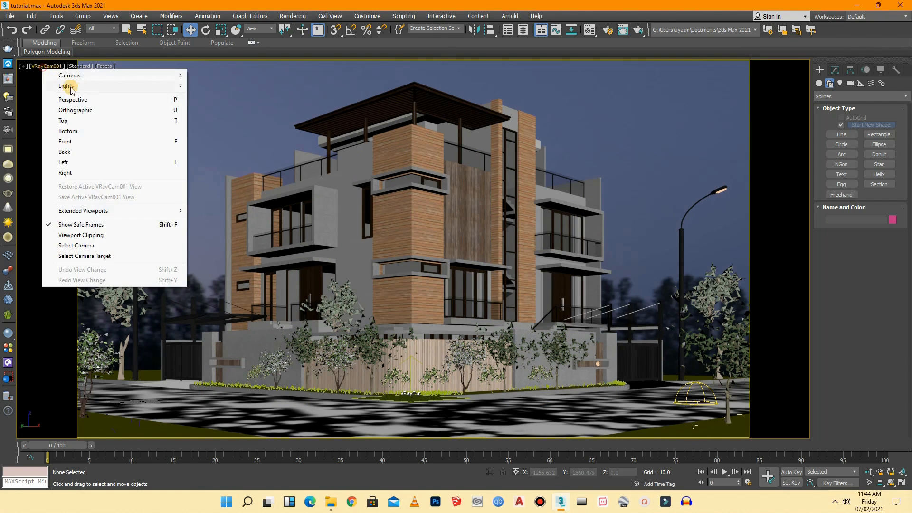
{"action": "left_click", "coordinate": [84, 99]}
{"action": "left_click_drag", "start_coordinate": [781, 87], "coordinate": [784, 122]}
{"action": "scroll", "coordinate": [546, 151], "scroll_direction": "down", "scroll_amount": 4}
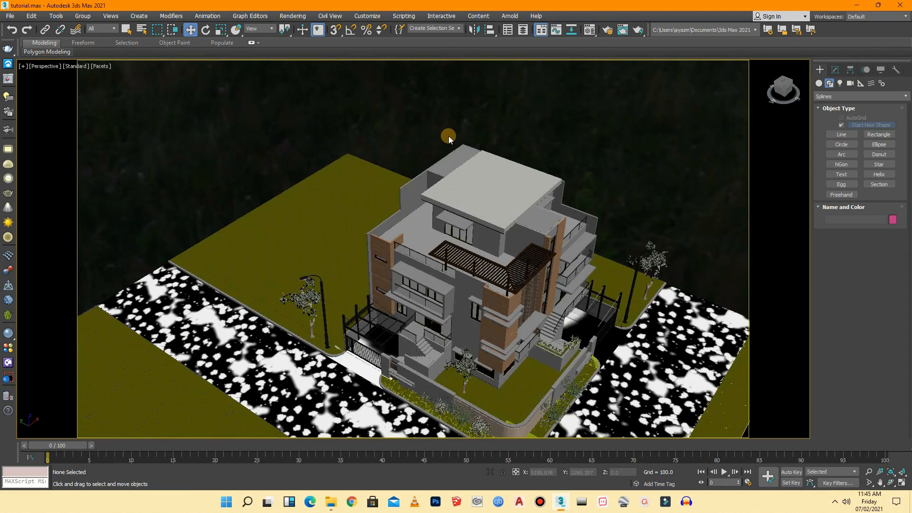
- Look through the preview images in the Plants and Trees renders folder for a large tree and pick AM_154_060_Tilia_04
{"action": "left_click", "coordinate": [334, 506]}
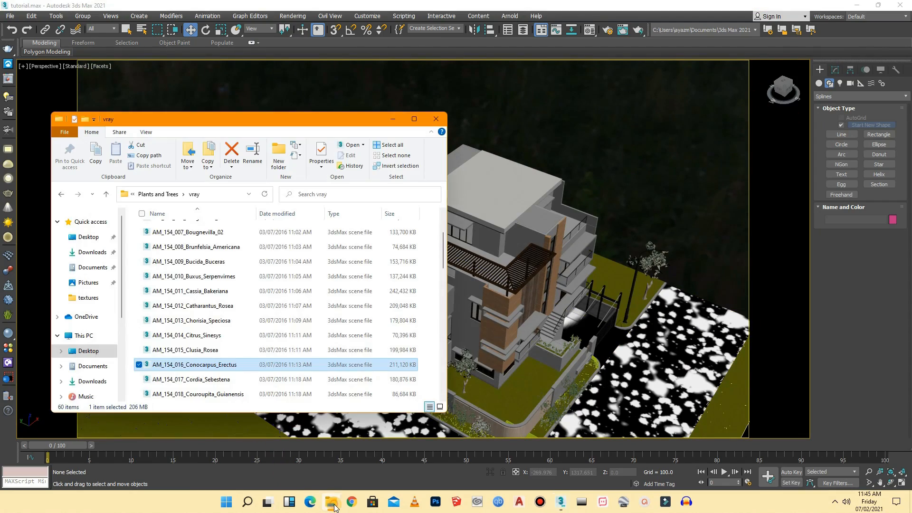
{"action": "left_click", "coordinate": [107, 191]}
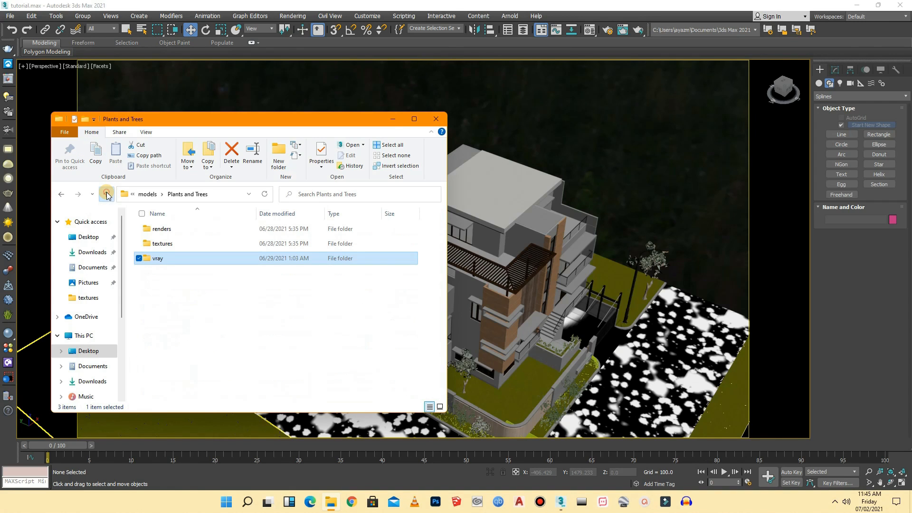
{"action": "double_click", "coordinate": [157, 231]}
{"action": "scroll", "coordinate": [202, 264], "scroll_direction": "down", "scroll_amount": 10}
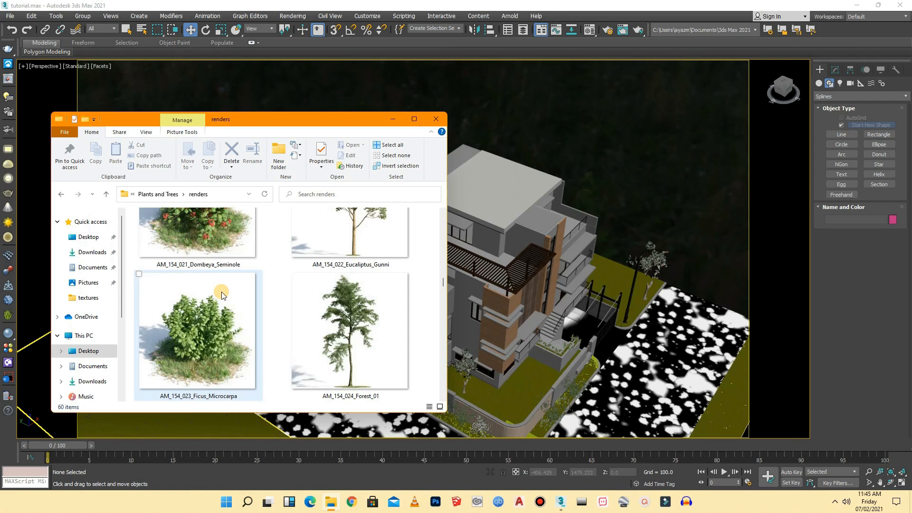
{"action": "scroll", "coordinate": [221, 293], "scroll_direction": "down", "scroll_amount": 4}
{"action": "scroll", "coordinate": [221, 294], "scroll_direction": "up", "scroll_amount": 2}
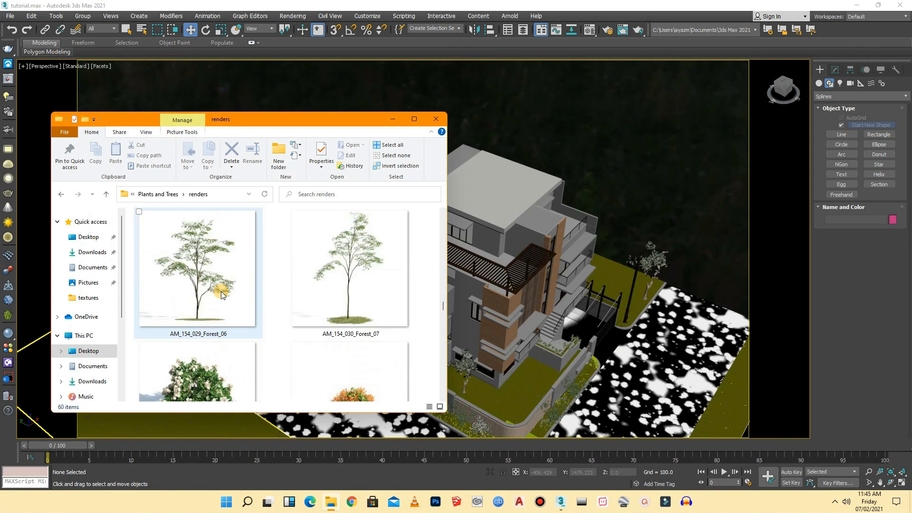
{"action": "scroll", "coordinate": [221, 295], "scroll_direction": "up", "scroll_amount": 1}
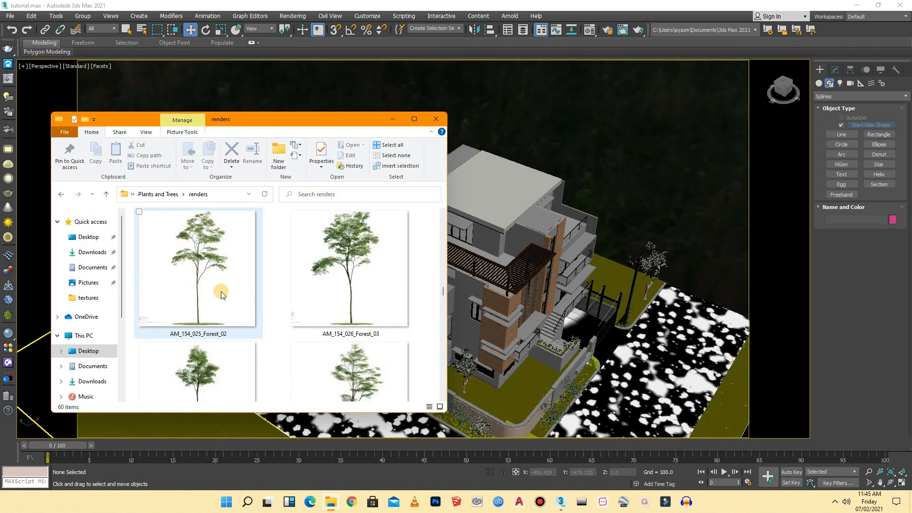
{"action": "scroll", "coordinate": [221, 293], "scroll_direction": "up", "scroll_amount": 1}
{"action": "scroll", "coordinate": [221, 292], "scroll_direction": "down", "scroll_amount": 5}
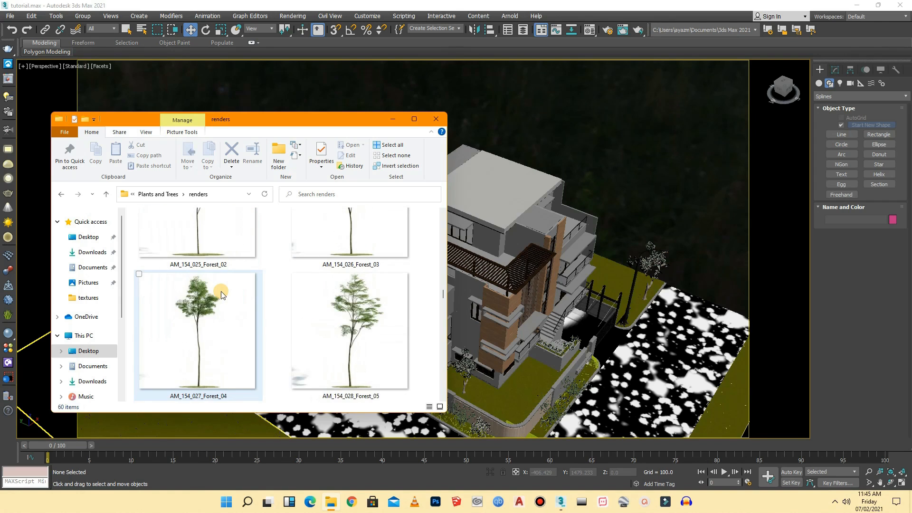
{"action": "scroll", "coordinate": [220, 292], "scroll_direction": "down", "scroll_amount": 8}
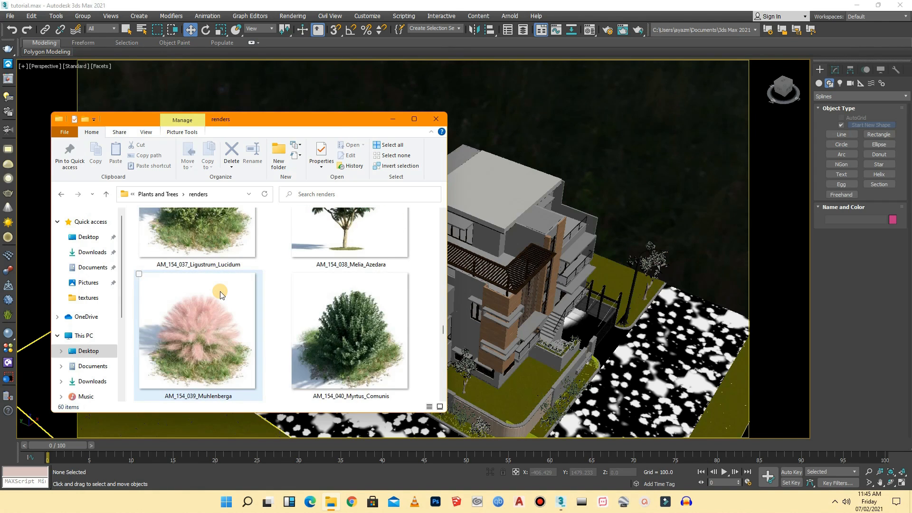
{"action": "scroll", "coordinate": [220, 293], "scroll_direction": "down", "scroll_amount": 5}
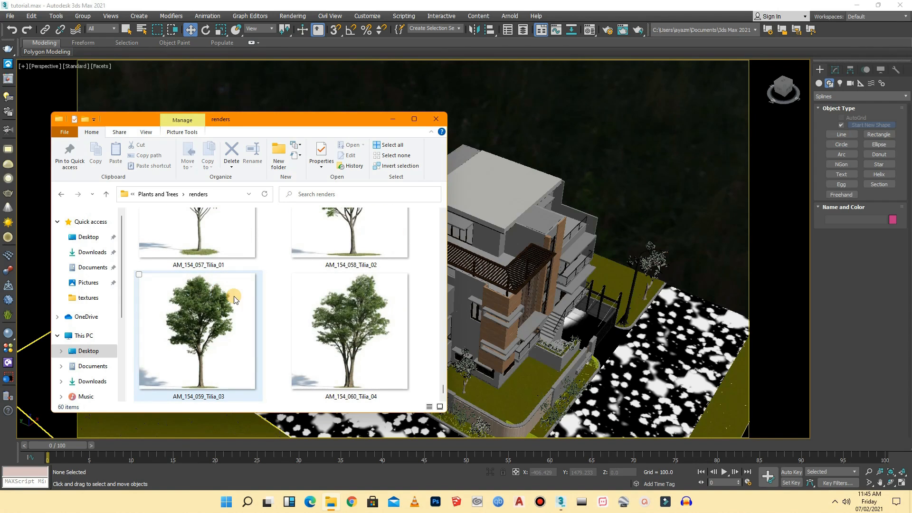
{"action": "left_click", "coordinate": [367, 395]}
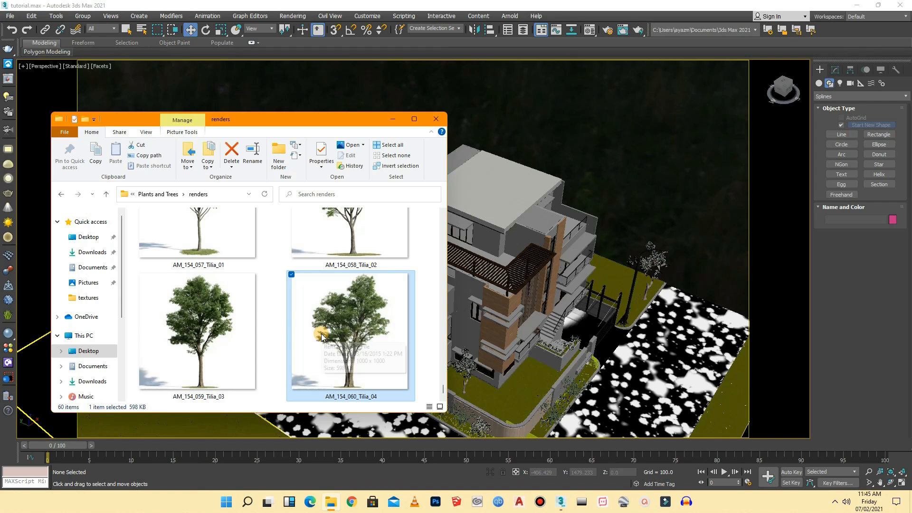
- Merge AM_154_060_Tilia_04 from the vray folder and place it on the side lawn at about X 937, Y 2344
{"action": "left_click", "coordinate": [105, 196]}
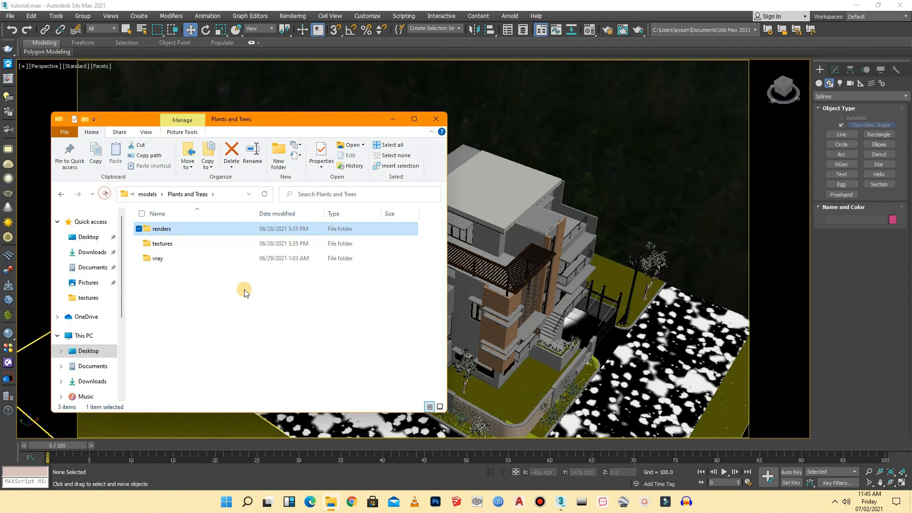
{"action": "double_click", "coordinate": [171, 259]}
{"action": "scroll", "coordinate": [226, 305], "scroll_direction": "down", "scroll_amount": 3}
{"action": "scroll", "coordinate": [226, 306], "scroll_direction": "down", "scroll_amount": 13}
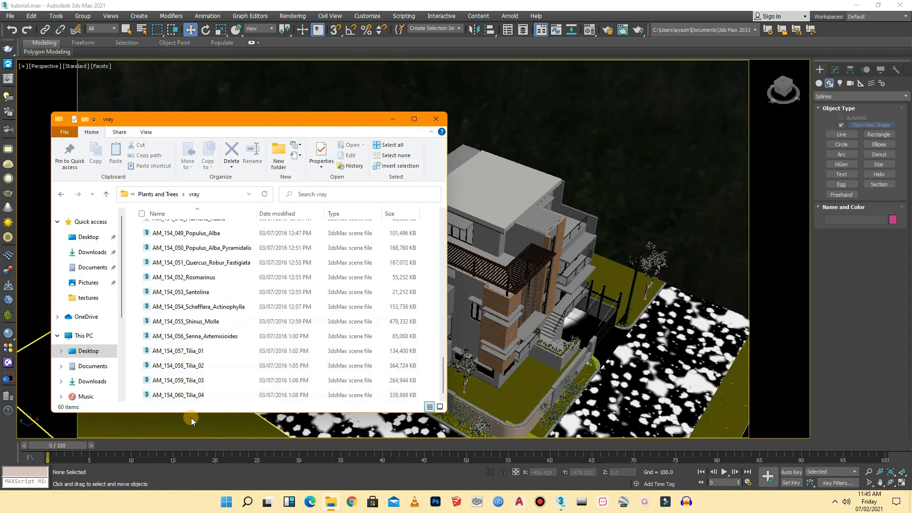
{"action": "left_click_drag", "start_coordinate": [184, 398], "coordinate": [671, 213]}
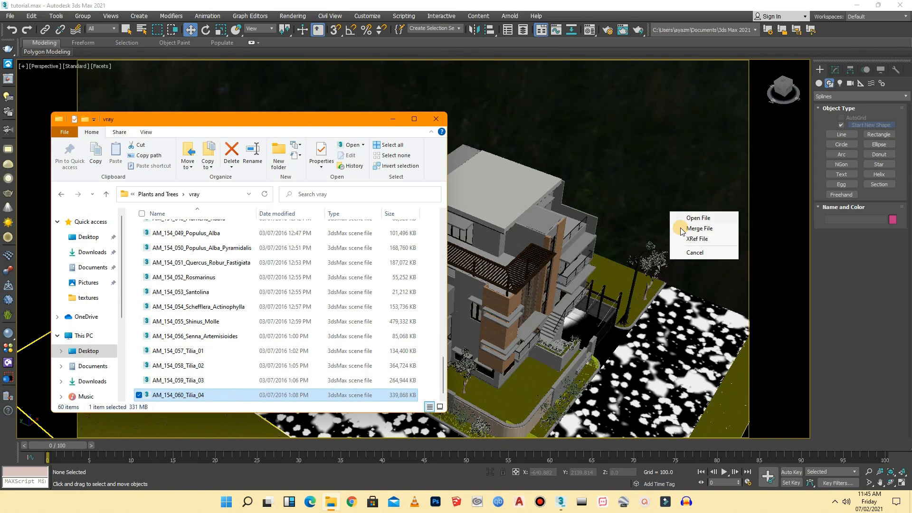
{"action": "left_click", "coordinate": [687, 229]}
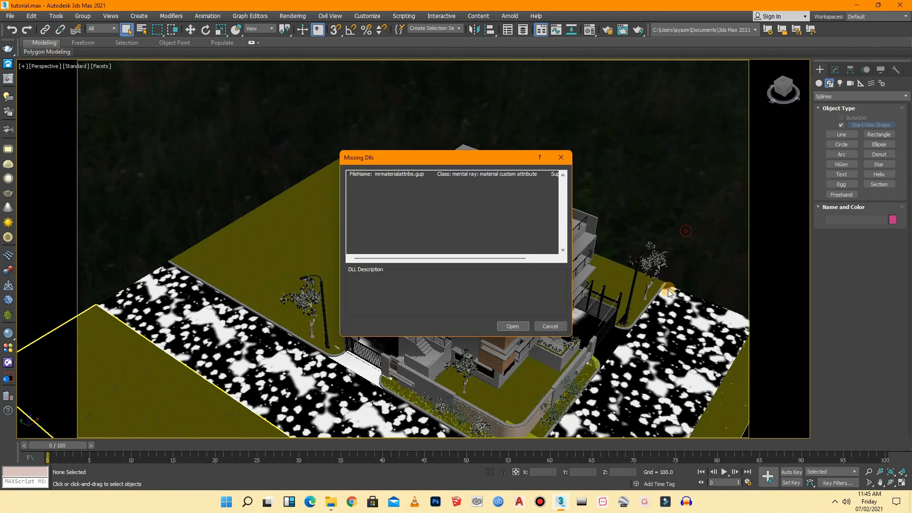
{"action": "left_click", "coordinate": [510, 326]}
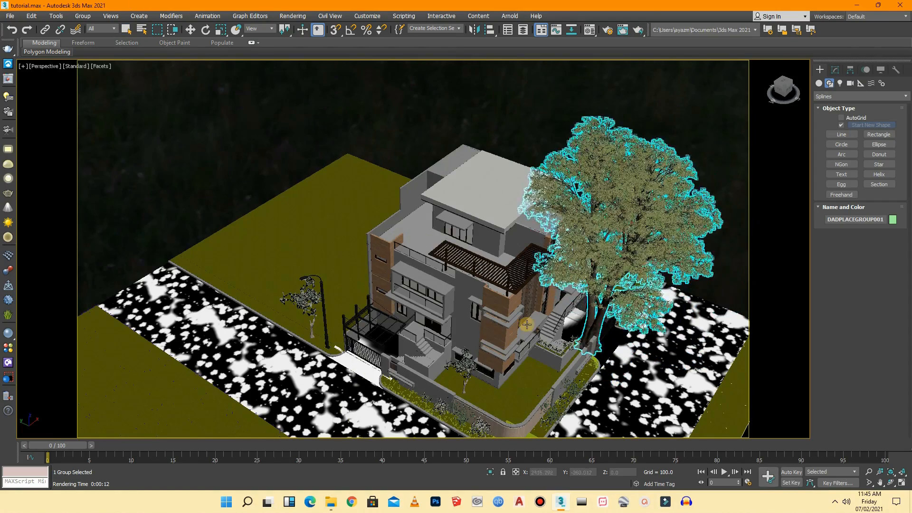
{"action": "left_click", "coordinate": [289, 317]}
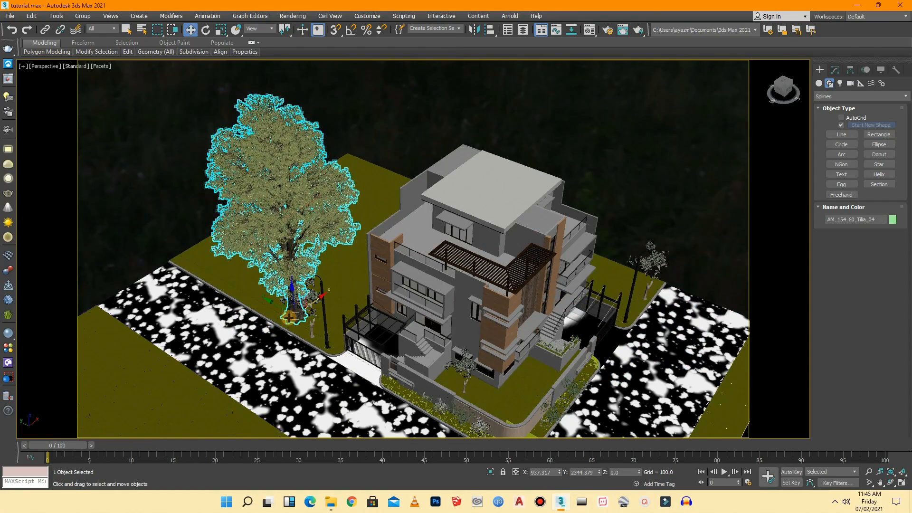
- Move the Tilia tree behind the house's side lamp to about X 2094, Y 2588, judging it through VRayCam001
{"action": "left_click", "coordinate": [38, 69]}
{"action": "mouse_move", "coordinate": [72, 76]}
{"action": "left_click", "coordinate": [200, 76]}
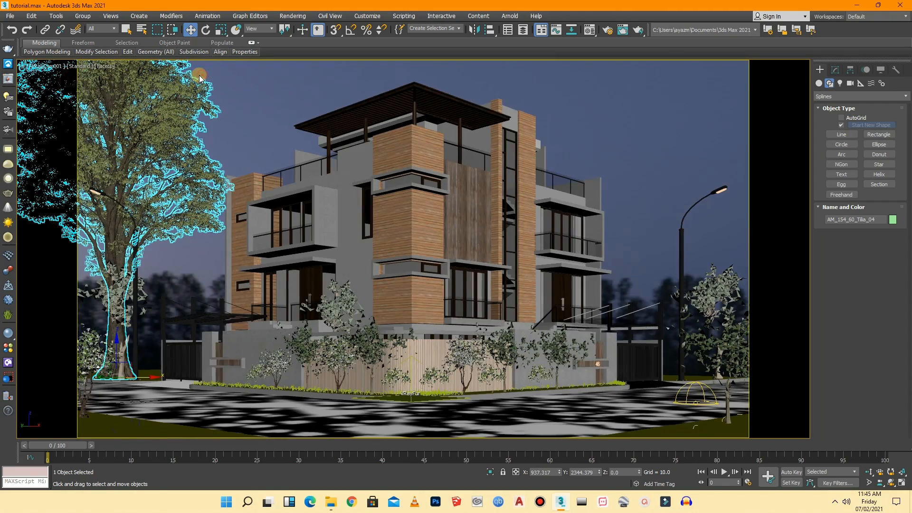
{"action": "left_click_drag", "start_coordinate": [151, 377], "coordinate": [259, 391]}
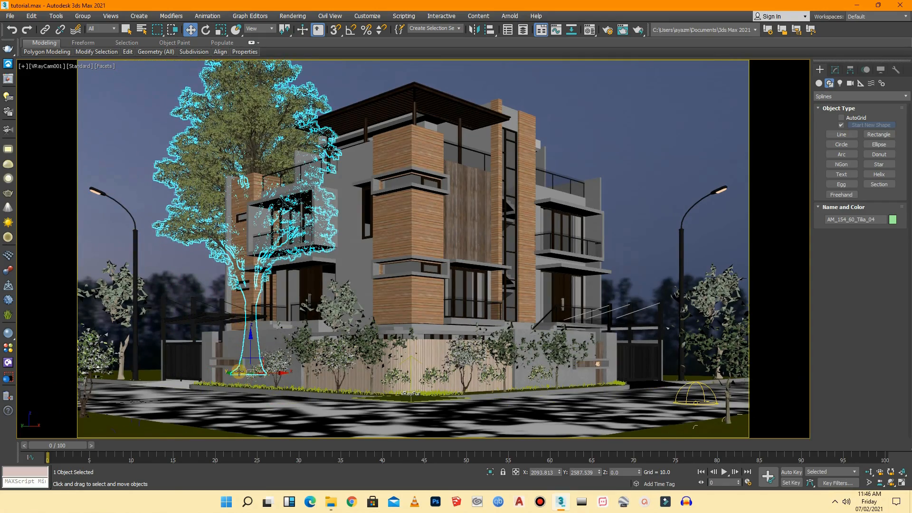
- Move the AM_154_60_Tilia_04 tree behind the side lamp to about X 2030, Y 4445 and export it as a V-Ray mesh with automatic proxy creation
{"action": "left_click_drag", "start_coordinate": [253, 355], "coordinate": [159, 379]}
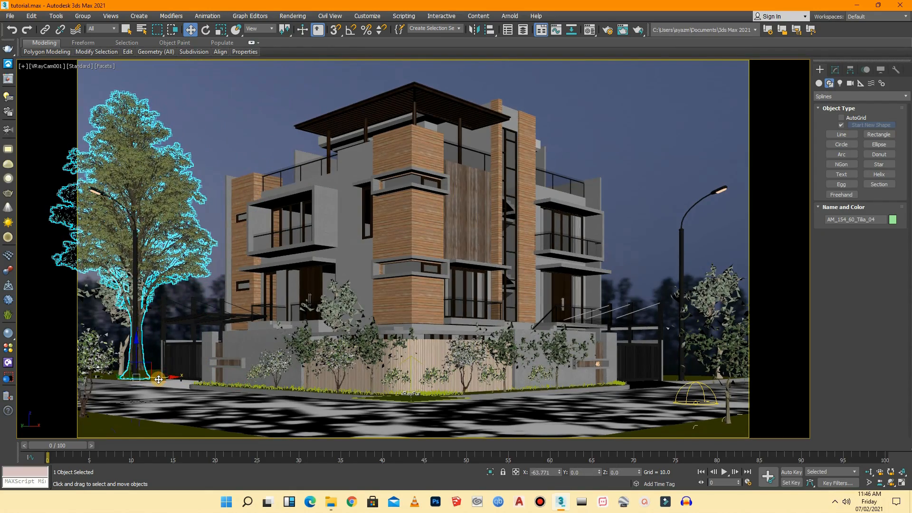
{"action": "right_click", "coordinate": [159, 238]}
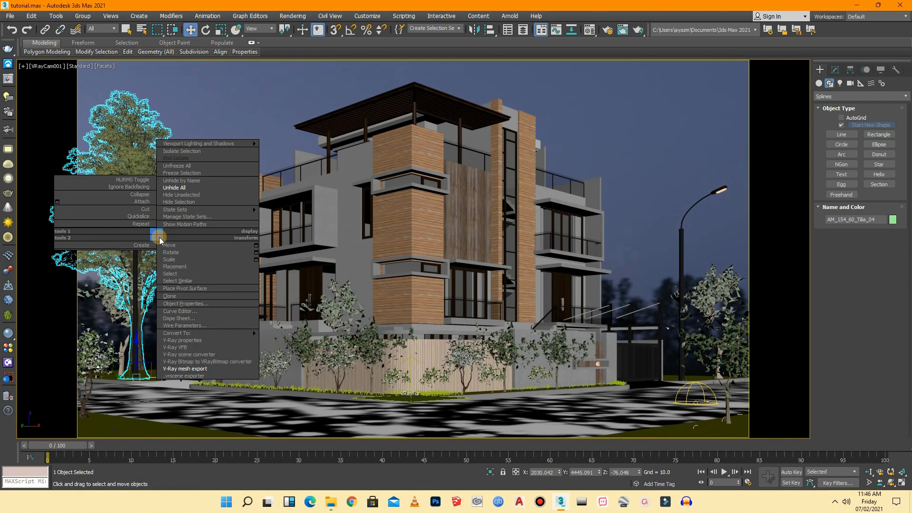
{"action": "left_click", "coordinate": [195, 369]}
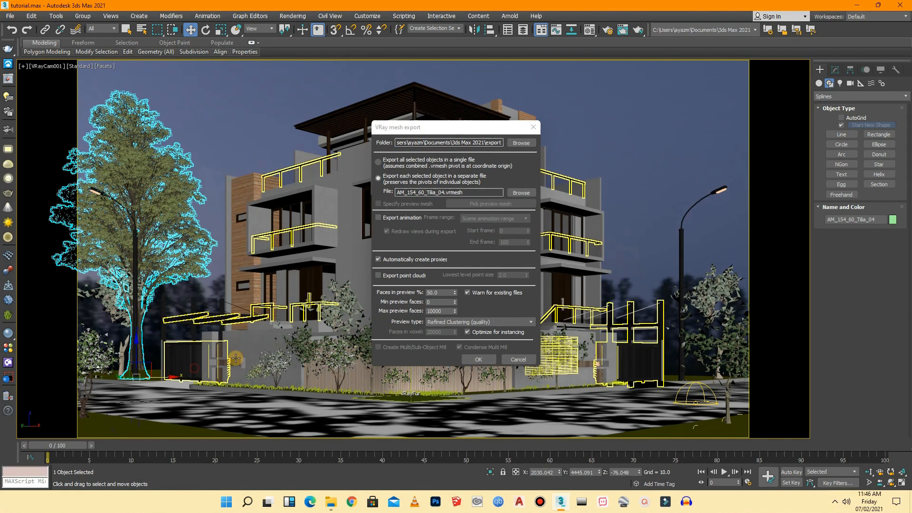
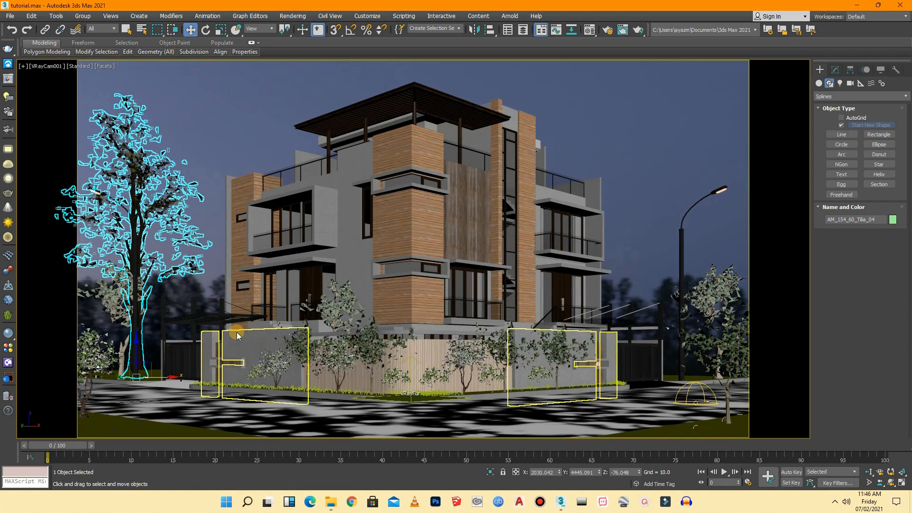
- In Top view, reposition the Tilia_04 proxy on the rear lawn beside the road at about X 995, Y 3149
{"action": "left_click", "coordinate": [45, 67]}
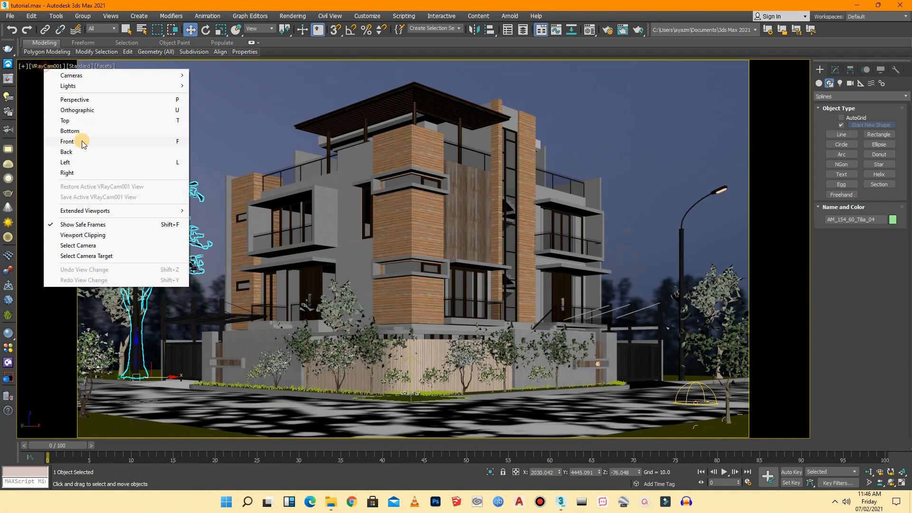
{"action": "left_click", "coordinate": [72, 120]}
{"action": "scroll", "coordinate": [352, 346], "scroll_direction": "down", "scroll_amount": 8}
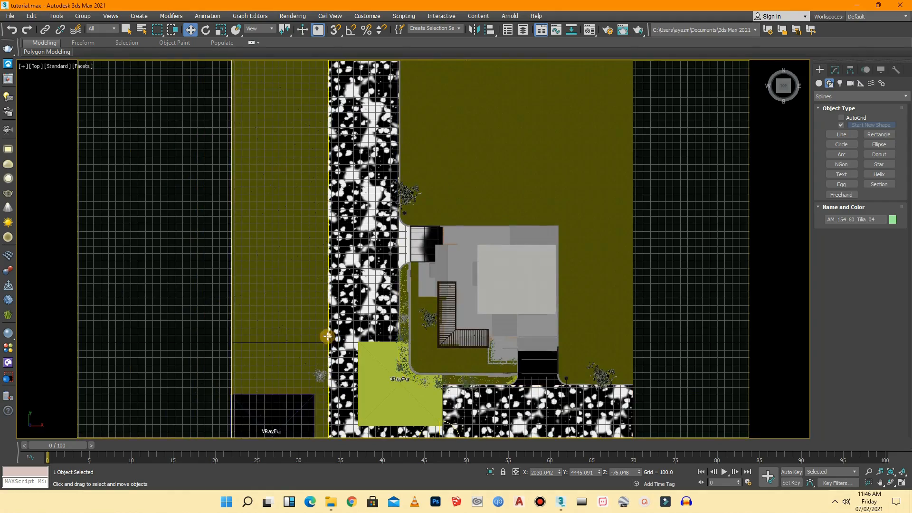
{"action": "scroll", "coordinate": [324, 250], "scroll_direction": "down", "scroll_amount": 2}
{"action": "scroll", "coordinate": [351, 203], "scroll_direction": "down", "scroll_amount": 3}
{"action": "scroll", "coordinate": [366, 162], "scroll_direction": "up", "scroll_amount": 2}
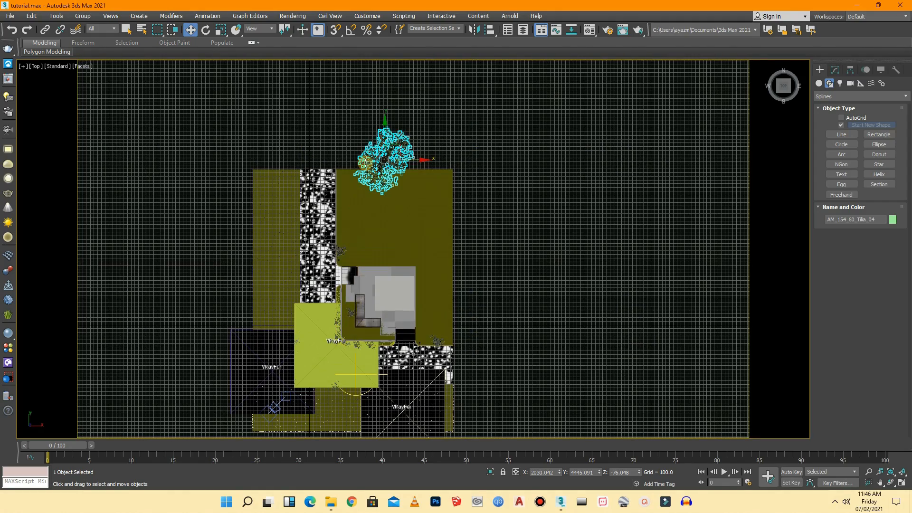
{"action": "left_click_drag", "start_coordinate": [385, 133], "coordinate": [375, 205]}
{"action": "left_click_drag", "start_coordinate": [346, 172], "coordinate": [347, 174]}
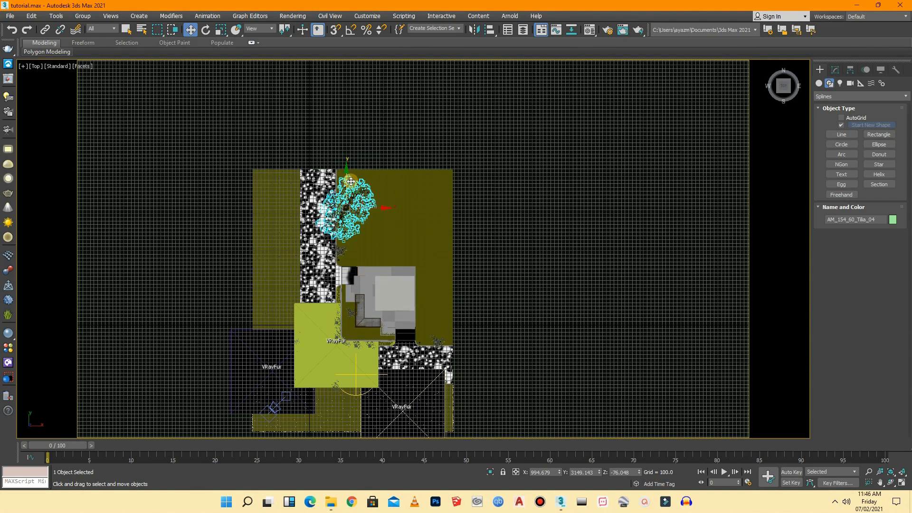
- Copy the Tilia_04 proxy to the lawn across the house at about X 3810, Y 385 and rotate the copy about 25 degrees around Z
{"action": "mouse_move", "coordinate": [380, 207]}
{"action": "left_mouse_down", "text": "shift"}
{"action": "mouse_move", "coordinate": [489, 206]}
{"action": "mouse_move", "coordinate": [451, 226]}
{"action": "mouse_move", "coordinate": [449, 288]}
{"action": "left_mouse_up", "text": "shift"}
{"action": "left_click", "coordinate": [457, 290]}
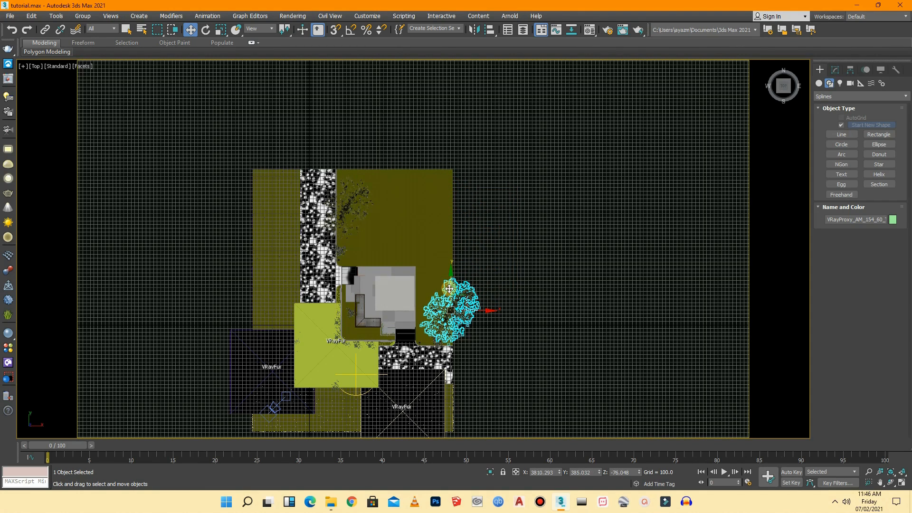
{"action": "key", "text": "e"}
{"action": "left_click_drag", "start_coordinate": [458, 336], "coordinate": [494, 340]}
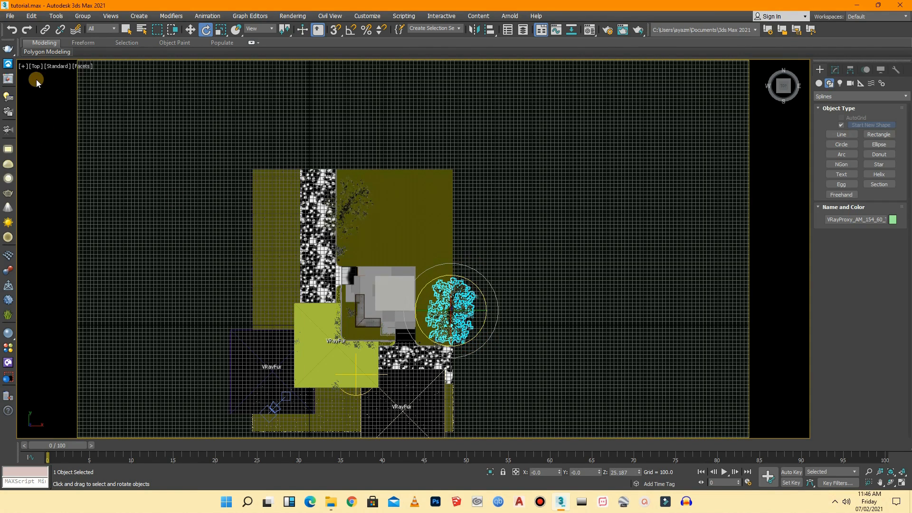
- Through VRayCam001, shift the rotated Tilia copy away from the house to about X 3810, Y 283
{"action": "left_click", "coordinate": [39, 66]}
{"action": "mouse_move", "coordinate": [59, 75]}
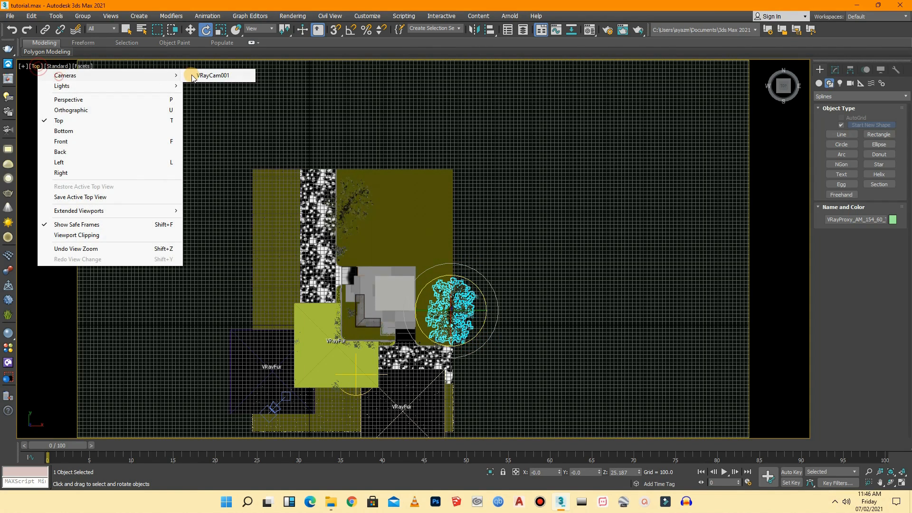
{"action": "left_click", "coordinate": [193, 75]}
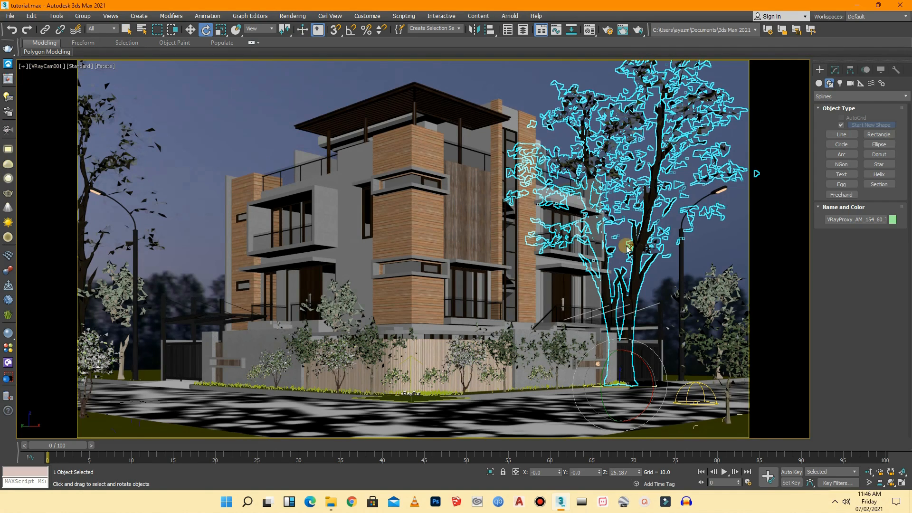
{"action": "left_click", "coordinate": [191, 30]}
{"action": "left_click_drag", "start_coordinate": [597, 384], "coordinate": [611, 385]}
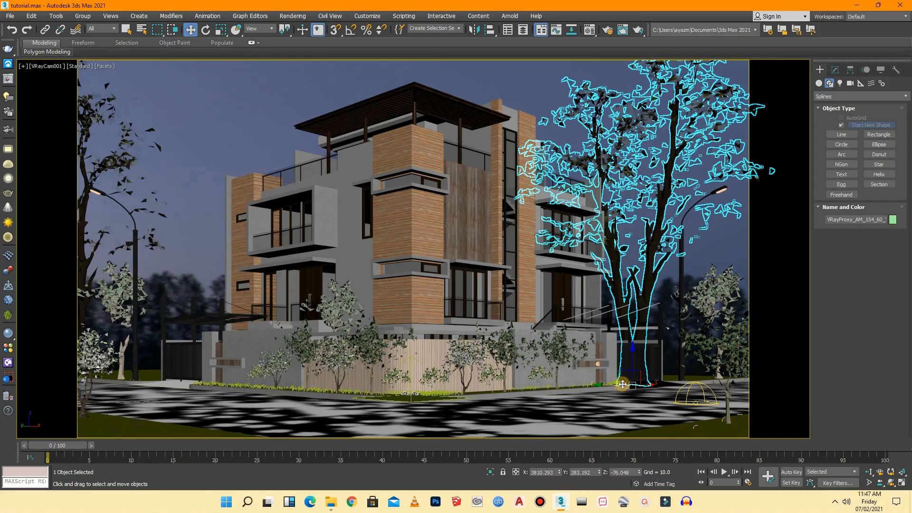
- Copy the Tilia proxy to the opposite side lawn at about X 1300, Y 1758 and scale it uniformly to about 75%
{"action": "mouse_move", "coordinate": [617, 386]}
{"action": "left_mouse_down", "text": "shift"}
{"action": "mouse_move", "coordinate": [380, 384]}
{"action": "mouse_move", "coordinate": [460, 380]}
{"action": "mouse_move", "coordinate": [317, 375]}
{"action": "mouse_move", "coordinate": [235, 361]}
{"action": "mouse_move", "coordinate": [228, 350]}
{"action": "left_mouse_up", "text": "shift"}
{"action": "key", "text": "Return"}
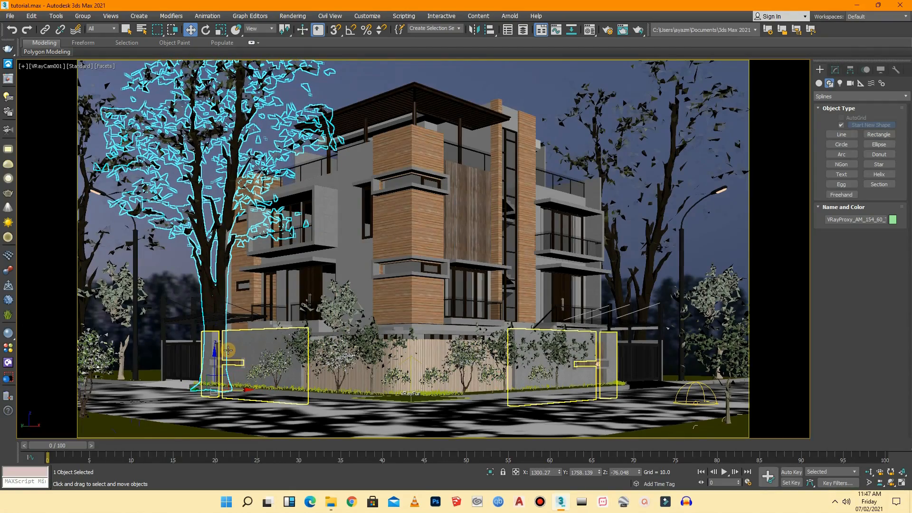
{"action": "key", "text": "r"}
{"action": "left_click_drag", "start_coordinate": [213, 382], "coordinate": [210, 395]}
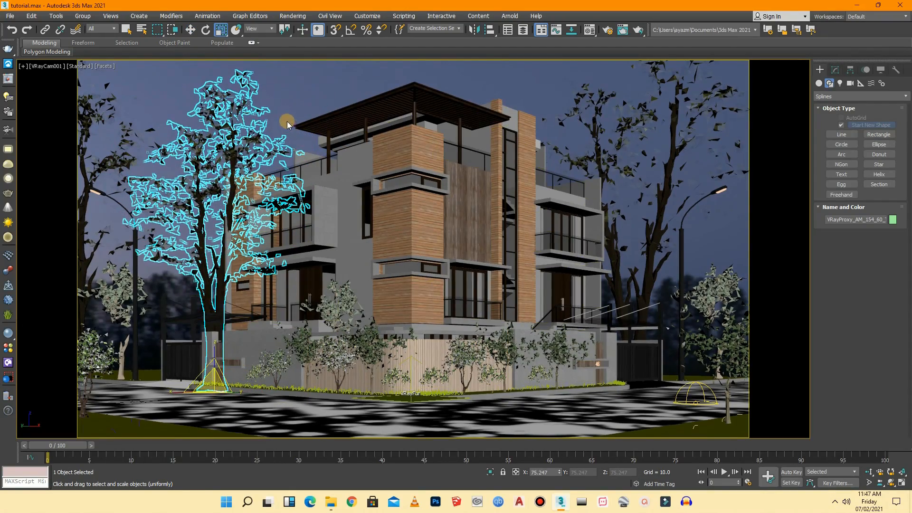
{"action": "key", "text": "Delete"}
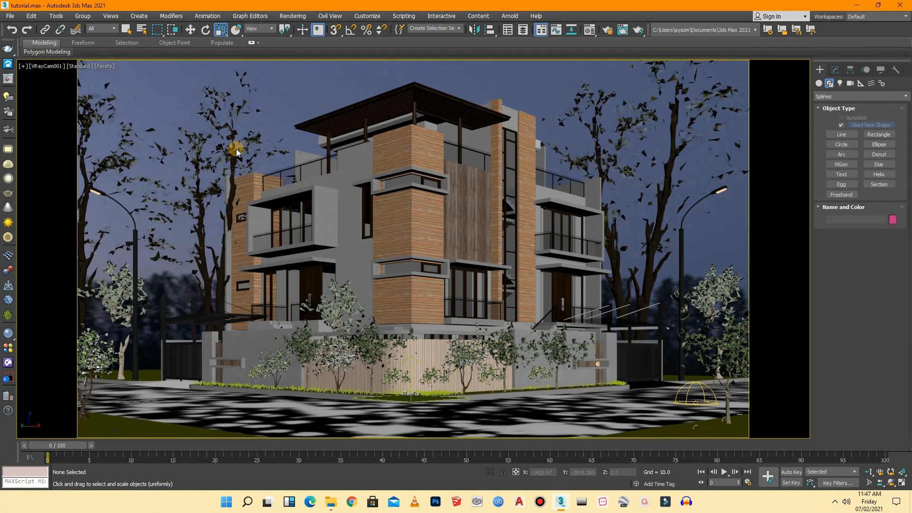
{"action": "key", "text": "ctrl+z"}
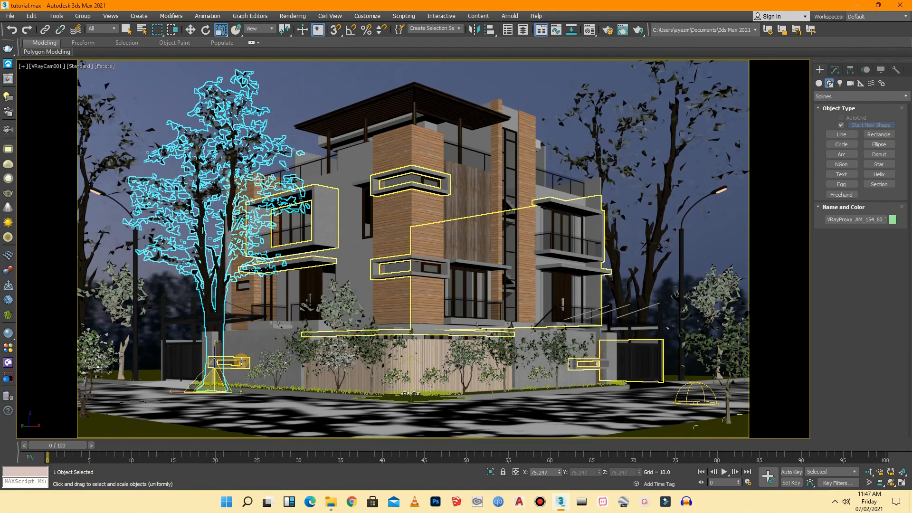
- Move the smaller Tilia copy away from the house towards the side street lamp and deselect it
{"action": "key", "text": "w"}
{"action": "left_click_drag", "start_coordinate": [202, 384], "coordinate": [163, 379]}
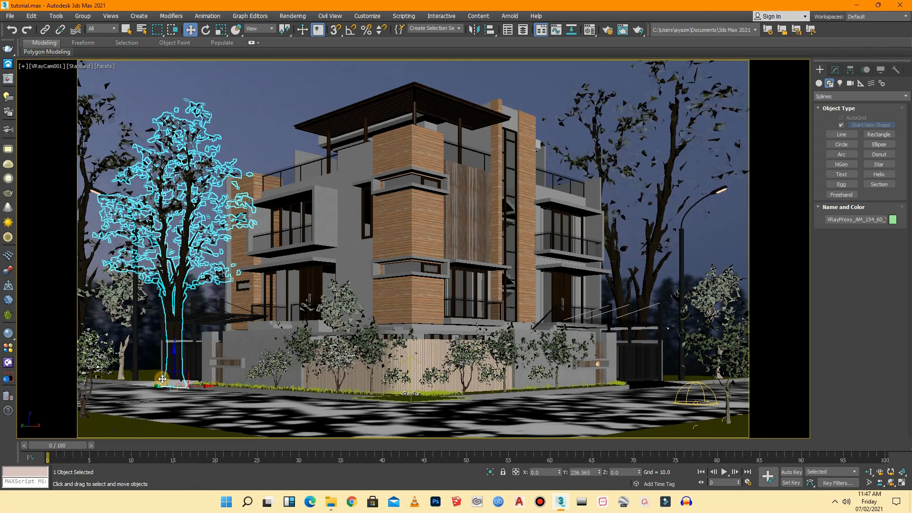
{"action": "left_click", "coordinate": [253, 126]}
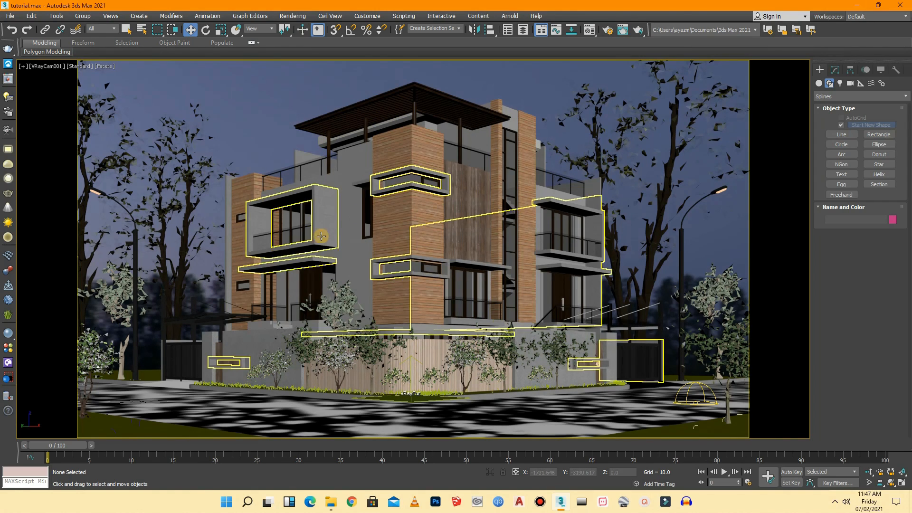
- Look through the preview images in the Plants and Trees renders folder for another Tilia variant
{"action": "left_click", "coordinate": [332, 503]}
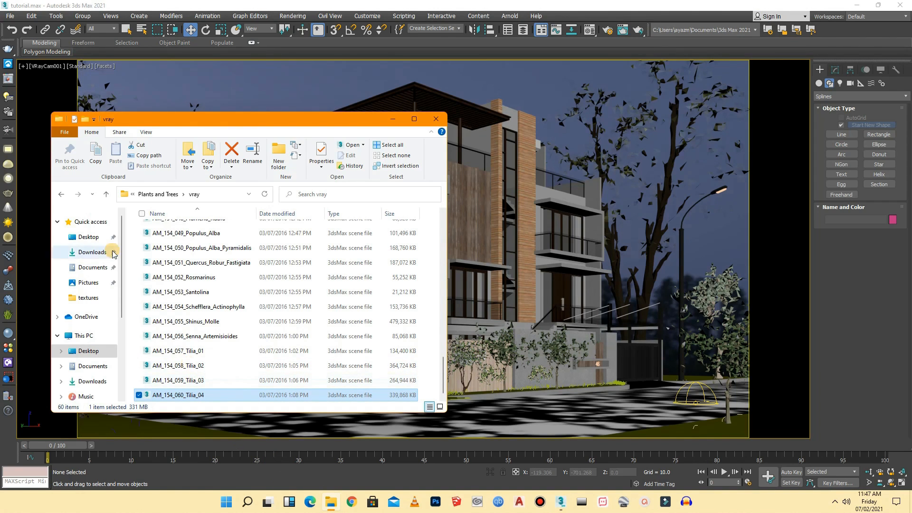
{"action": "left_click", "coordinate": [106, 193]}
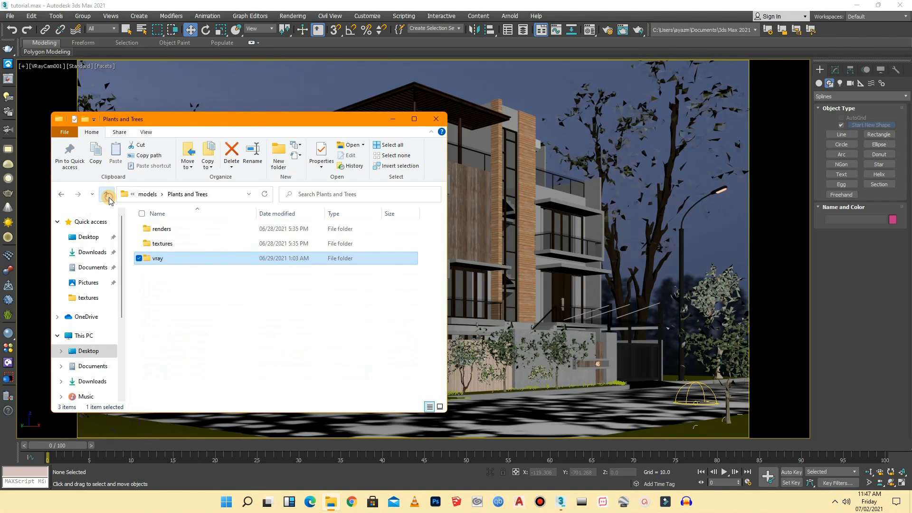
{"action": "double_click", "coordinate": [160, 231]}
{"action": "left_click_drag", "start_coordinate": [443, 220], "coordinate": [441, 396]}
{"action": "scroll", "coordinate": [228, 335], "scroll_direction": "up", "scroll_amount": 1}
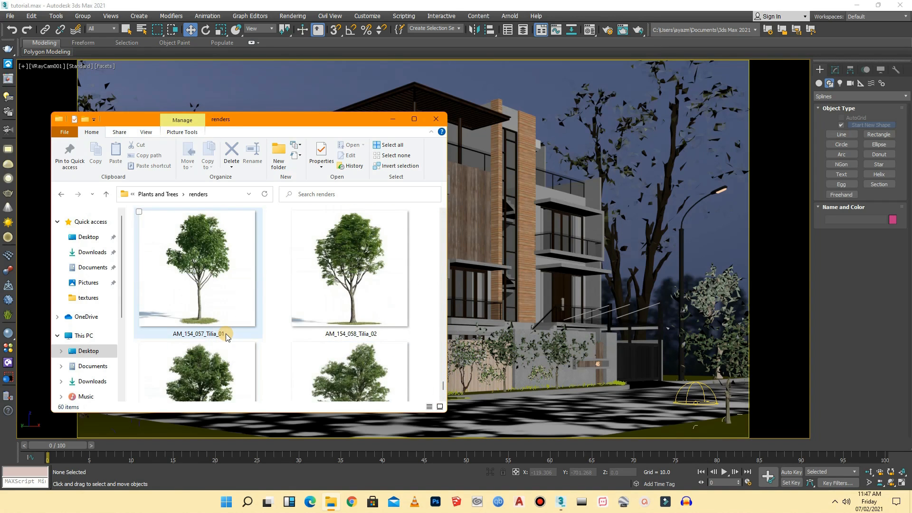
{"action": "scroll", "coordinate": [226, 334], "scroll_direction": "down", "scroll_amount": 1}
{"action": "scroll", "coordinate": [226, 332], "scroll_direction": "up", "scroll_amount": 1}
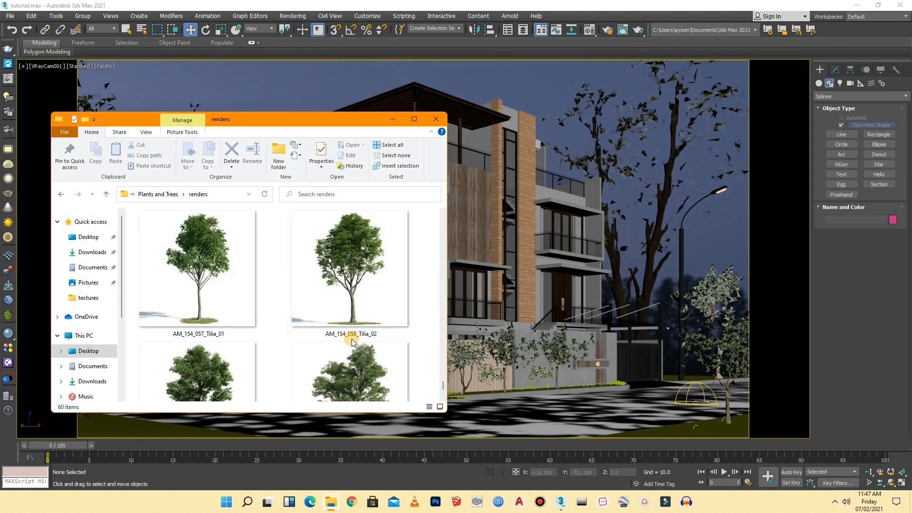
- Merge AM_154_058_Tilia_02 from the vray folder and place it beside the house at about X 1462, Y 2313
{"action": "left_click", "coordinate": [105, 194]}
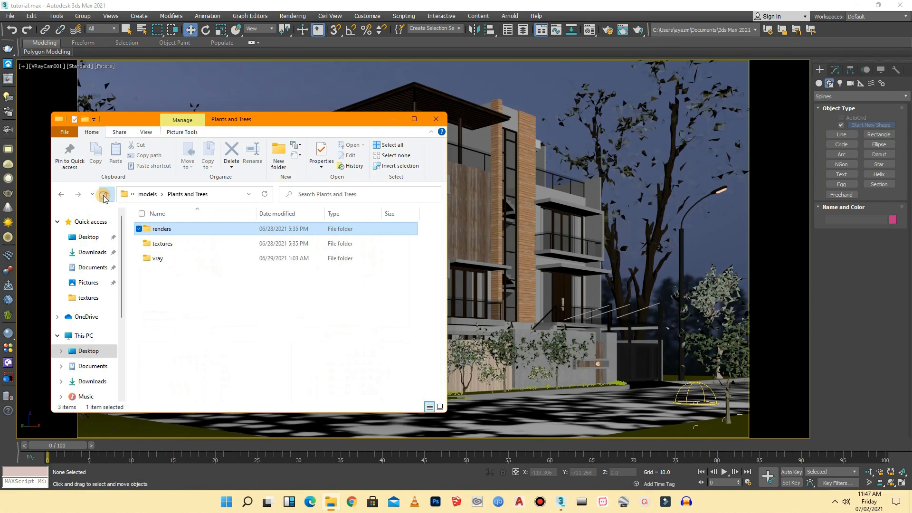
{"action": "double_click", "coordinate": [158, 258]}
{"action": "scroll", "coordinate": [181, 269], "scroll_direction": "down", "scroll_amount": 15}
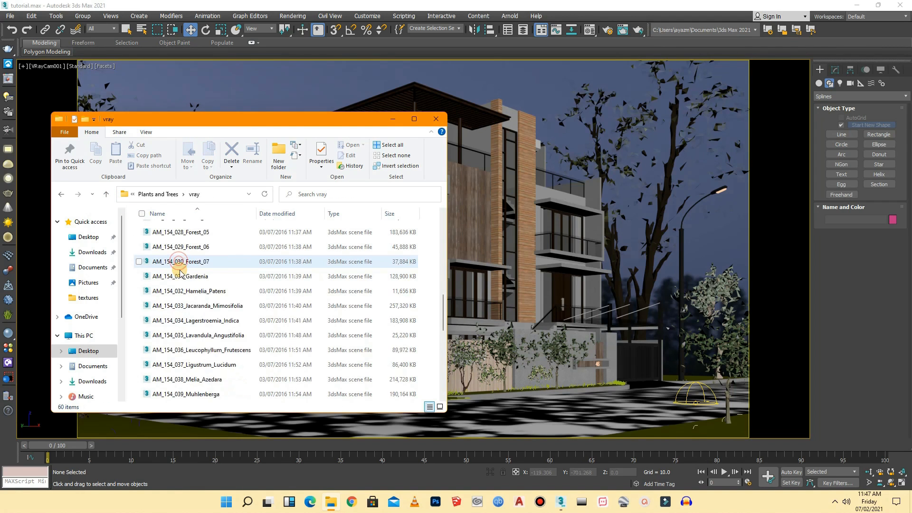
{"action": "left_click", "coordinate": [193, 366]}
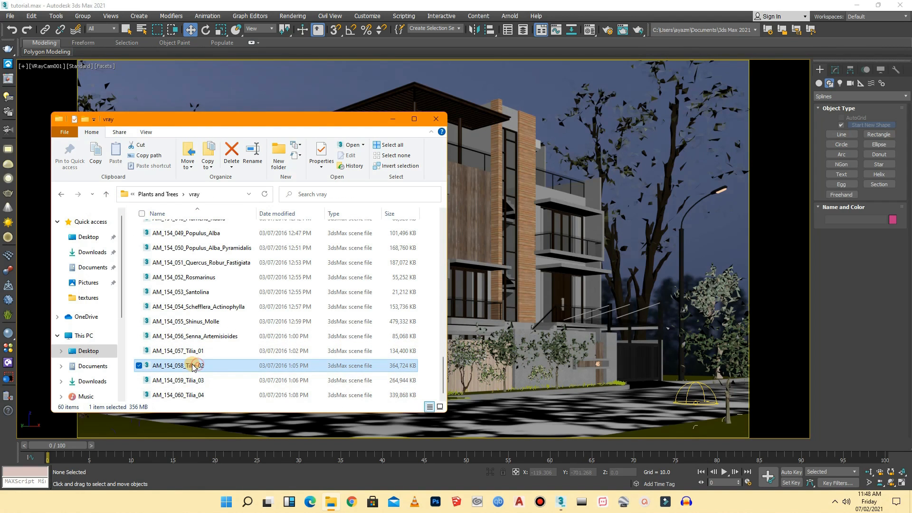
{"action": "left_click_drag", "start_coordinate": [193, 366], "coordinate": [597, 399]}
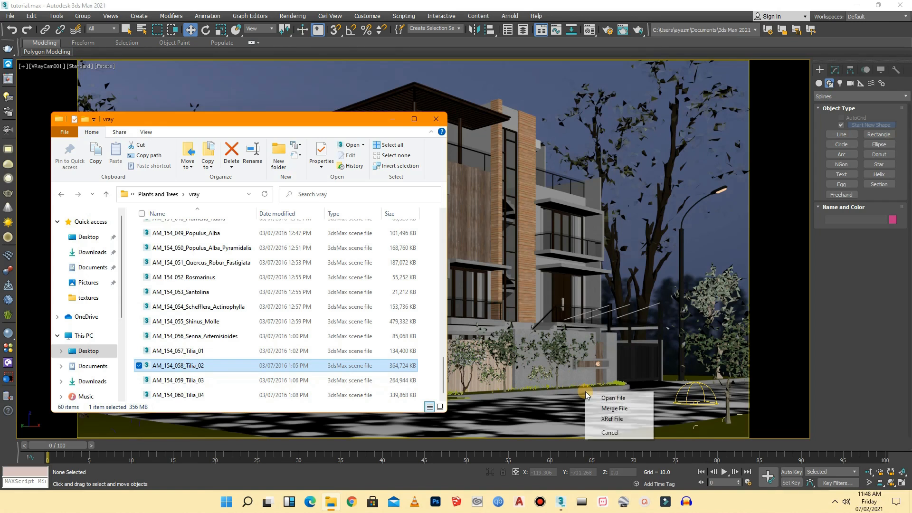
{"action": "left_click", "coordinate": [606, 410]}
{"action": "left_click", "coordinate": [507, 327]}
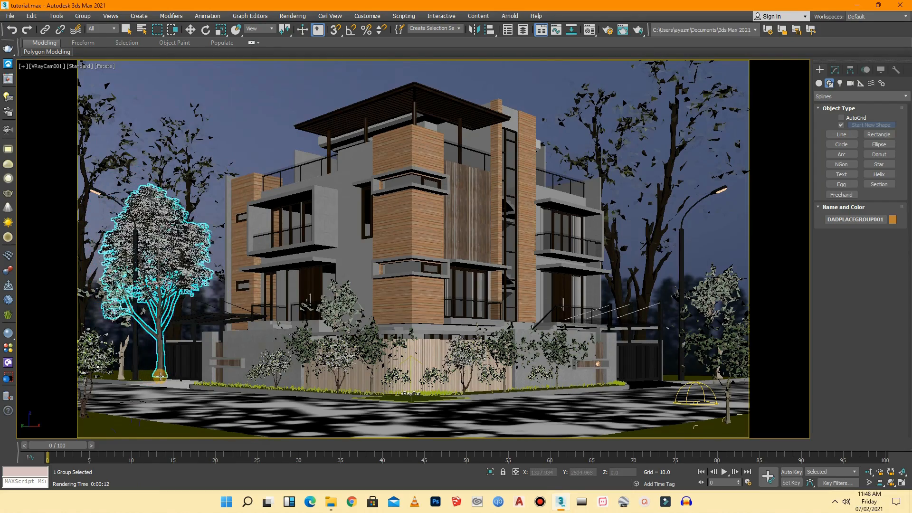
{"action": "left_click", "coordinate": [200, 377]}
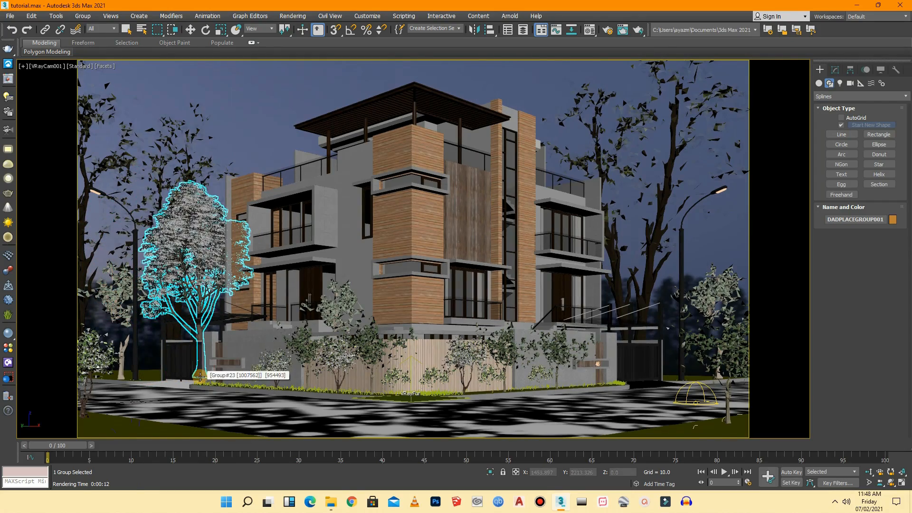
- In a raised Perspective view, move the Tilia_02 tree to about X 1431, Y 2051 on the side lawn
{"action": "left_click", "coordinate": [46, 68]}
{"action": "left_click", "coordinate": [91, 101]}
{"action": "left_click_drag", "start_coordinate": [773, 95], "coordinate": [818, 144]}
{"action": "left_click_drag", "start_coordinate": [205, 281], "coordinate": [220, 283]}
- Export the Tilia_02 tree as the V-Ray mesh proxy AM_154_058_Tilia_02.vrmesh, overwriting the existing file
{"action": "right_click", "coordinate": [225, 258]}
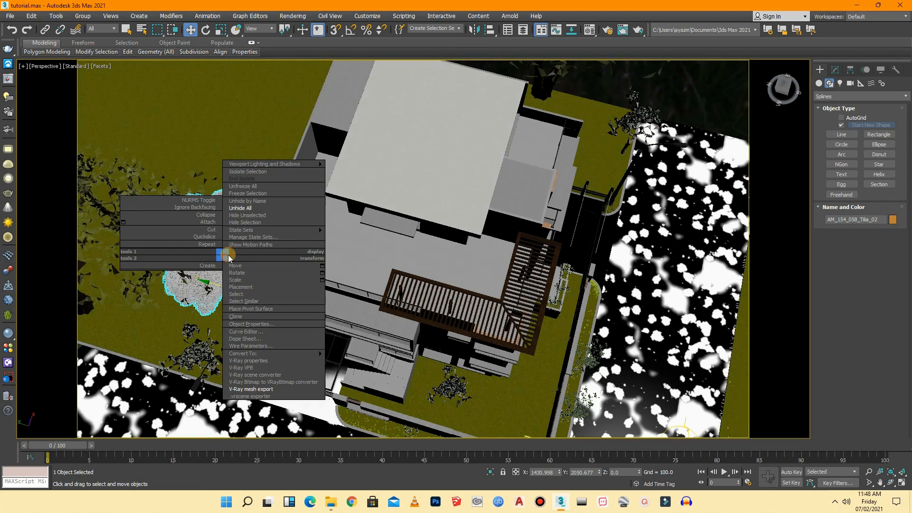
{"action": "left_click", "coordinate": [269, 386]}
{"action": "left_click", "coordinate": [479, 359]}
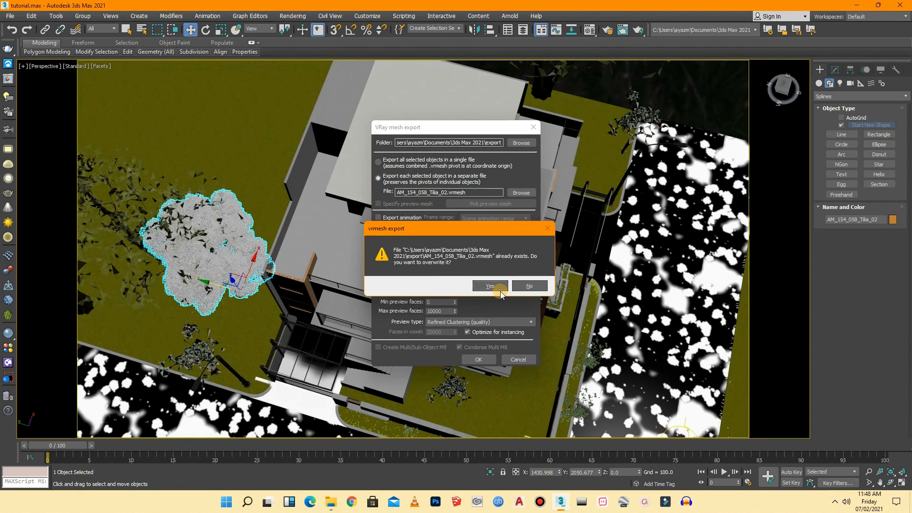
{"action": "left_click", "coordinate": [496, 289]}
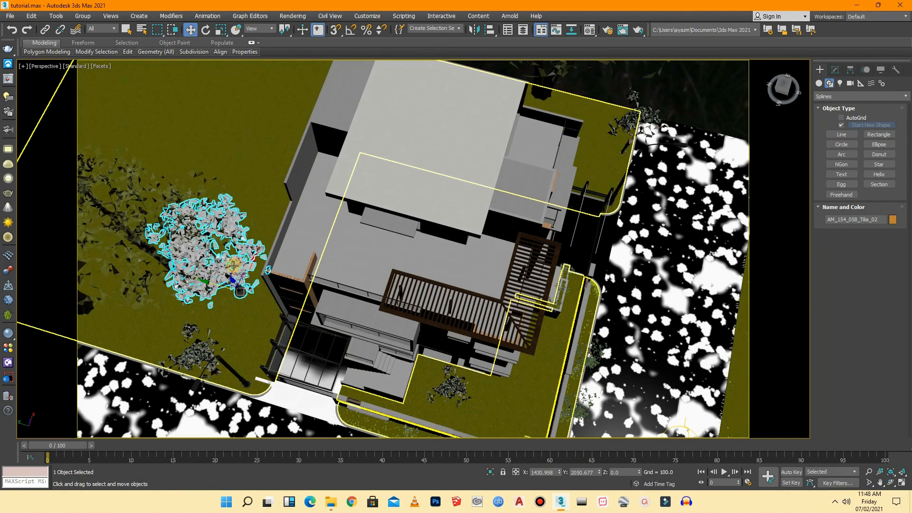
- Copy the Tilia_02 tree proxy and move the copy to the far side of the house at about X 3296, Y 119
{"action": "mouse_move", "coordinate": [249, 273]}
{"action": "left_mouse_down", "text": "shift"}
{"action": "mouse_move", "coordinate": [314, 107]}
{"action": "mouse_move", "coordinate": [311, 119]}
{"action": "left_mouse_up", "text": "shift"}
{"action": "left_click", "coordinate": [457, 290]}
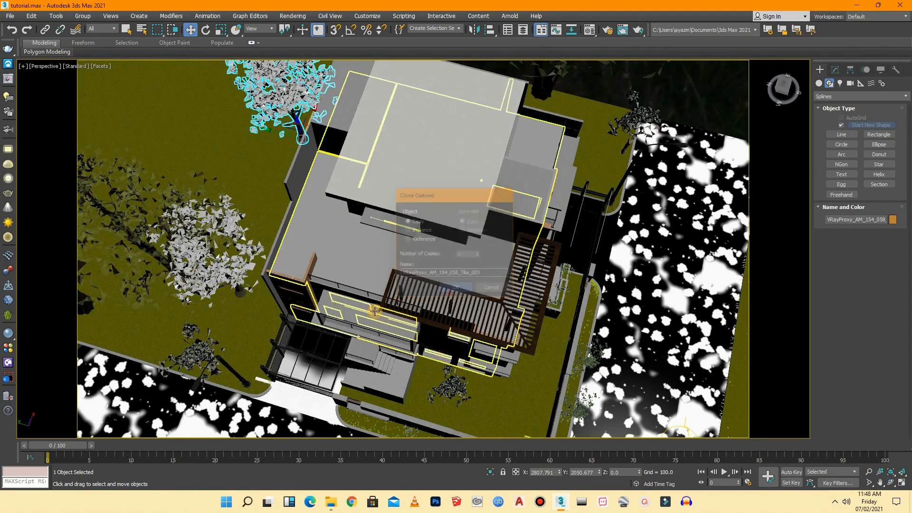
{"action": "scroll", "coordinate": [307, 178], "scroll_direction": "down", "scroll_amount": 3}
{"action": "mouse_move", "coordinate": [307, 178]}
{"action": "left_mouse_down"}
{"action": "mouse_move", "coordinate": [501, 193]}
{"action": "mouse_move", "coordinate": [460, 189]}
{"action": "mouse_move", "coordinate": [484, 205]}
{"action": "mouse_move", "coordinate": [495, 164]}
{"action": "left_mouse_up"}
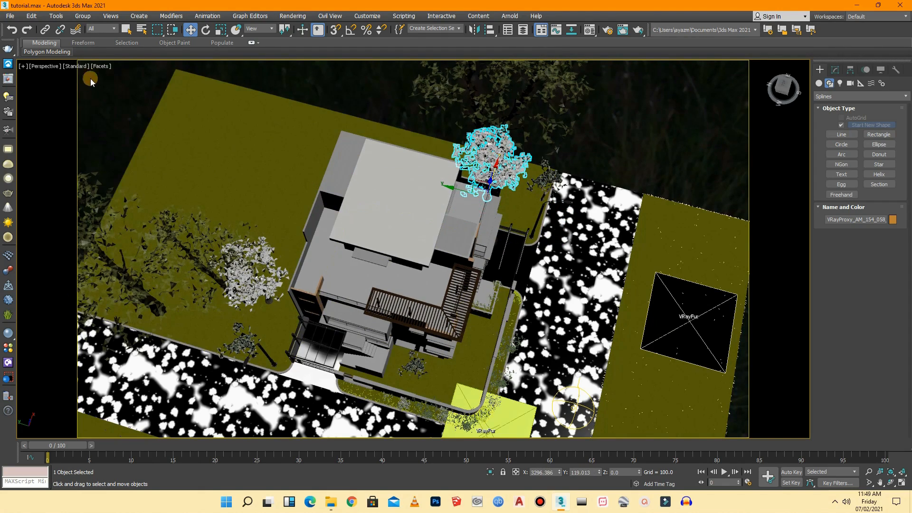
- In the VRayCam001 view, move the copied Tilia_02 tree to about Y -369, Z -22 beside the street lamp
{"action": "left_click", "coordinate": [47, 66]}
{"action": "mouse_move", "coordinate": [81, 76]}
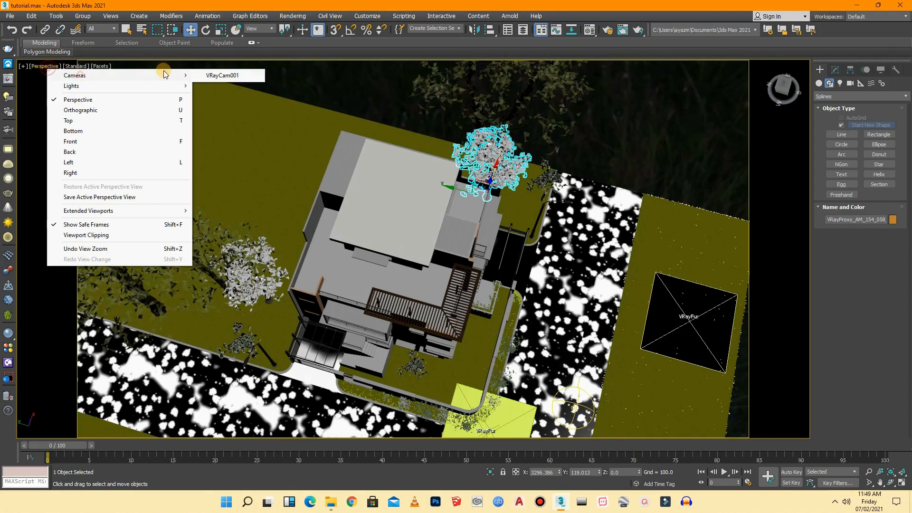
{"action": "left_click", "coordinate": [226, 74]}
{"action": "left_click_drag", "start_coordinate": [599, 377], "coordinate": [690, 362]}
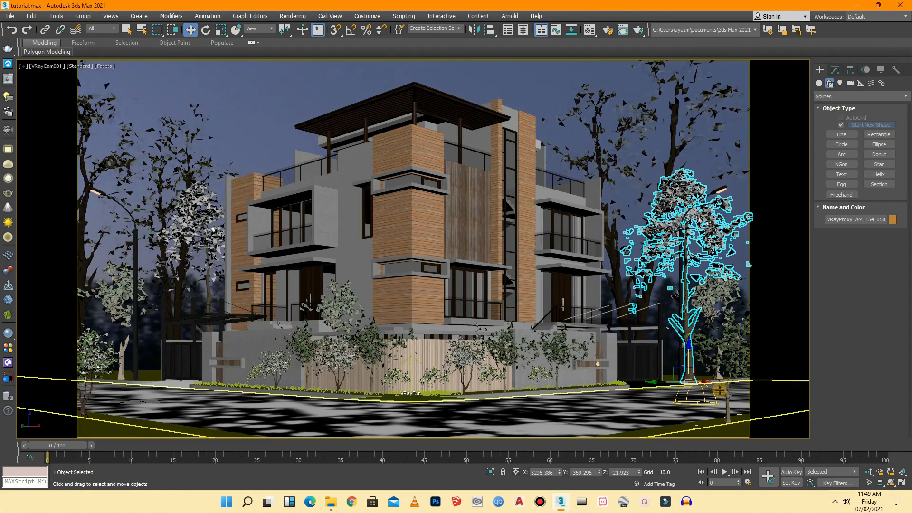
- Copy the Tilia_02 tree twice more, placing the last copy at about X 1639, Y 2334 on the carport side
{"action": "left_click_drag", "start_coordinate": [704, 385], "coordinate": [598, 380], "text": "shift"}
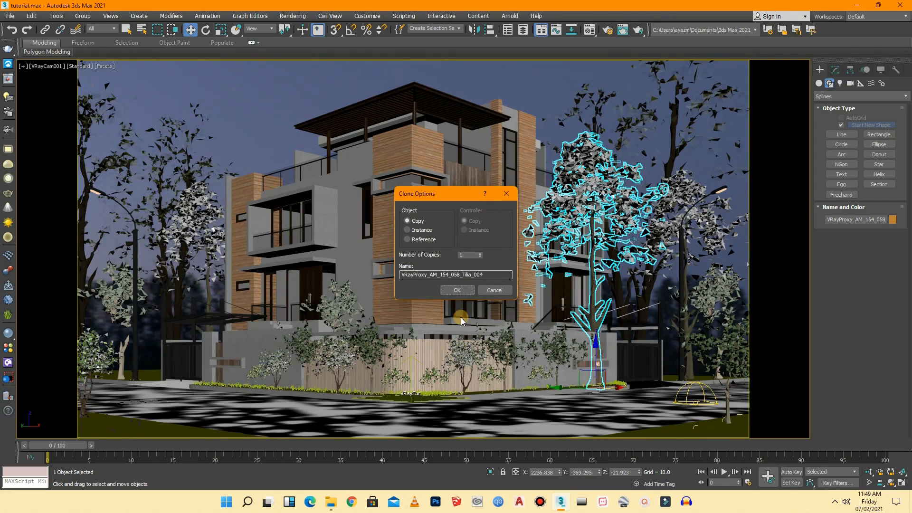
{"action": "left_click", "coordinate": [457, 289]}
{"action": "mouse_move", "coordinate": [575, 386]}
{"action": "left_mouse_down"}
{"action": "mouse_move", "coordinate": [184, 337]}
{"action": "mouse_move", "coordinate": [171, 339]}
{"action": "mouse_move", "coordinate": [306, 382]}
{"action": "mouse_move", "coordinate": [152, 357]}
{"action": "mouse_move", "coordinate": [174, 413]}
{"action": "mouse_move", "coordinate": [166, 424]}
{"action": "mouse_move", "coordinate": [223, 408]}
{"action": "mouse_move", "coordinate": [238, 390]}
{"action": "left_mouse_up"}
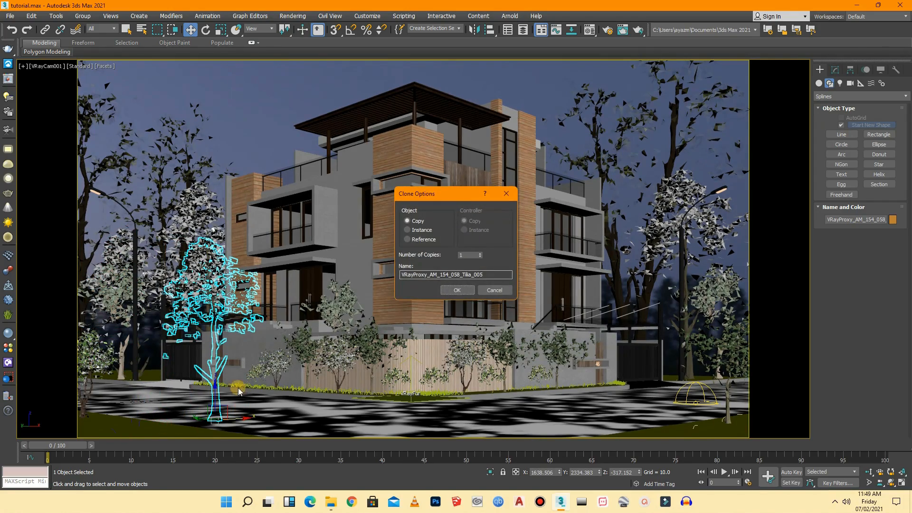
{"action": "left_click", "coordinate": [455, 289]}
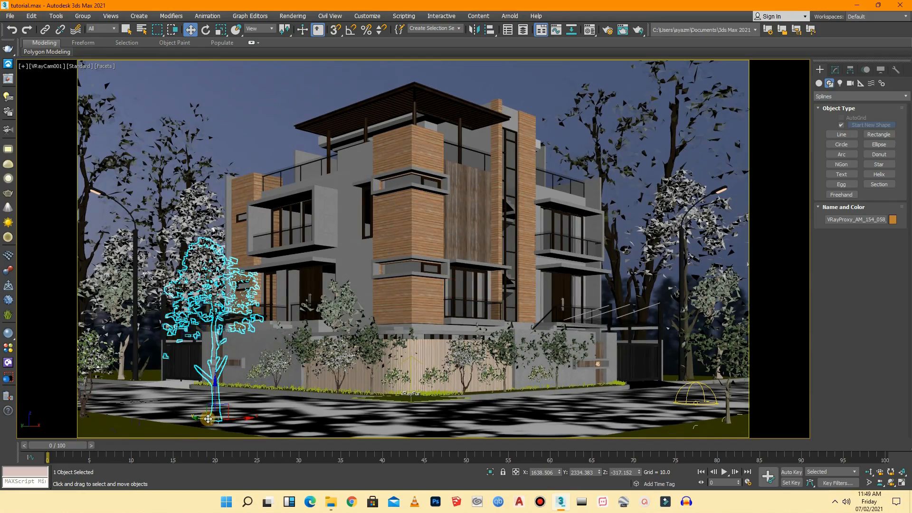
- Copy the selected Tilia_02 tree across to the opposite side of the camera view and clear the selection
{"action": "mouse_move", "coordinate": [229, 420]}
{"action": "left_mouse_down", "text": "shift"}
{"action": "mouse_move", "coordinate": [577, 397]}
{"action": "mouse_move", "coordinate": [499, 398]}
{"action": "mouse_move", "coordinate": [624, 412]}
{"action": "mouse_move", "coordinate": [526, 414]}
{"action": "mouse_move", "coordinate": [627, 421]}
{"action": "left_mouse_up", "text": "shift"}
{"action": "left_click", "coordinate": [458, 289]}
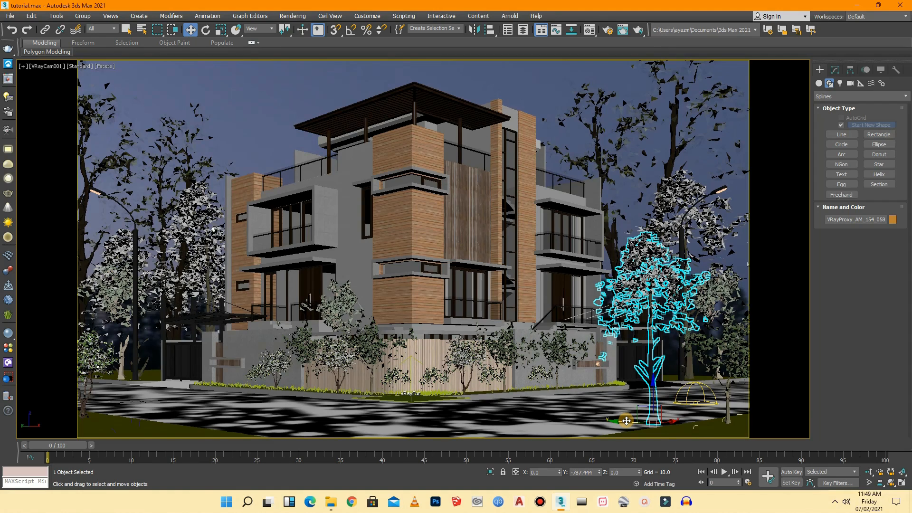
{"action": "left_click", "coordinate": [532, 97]}
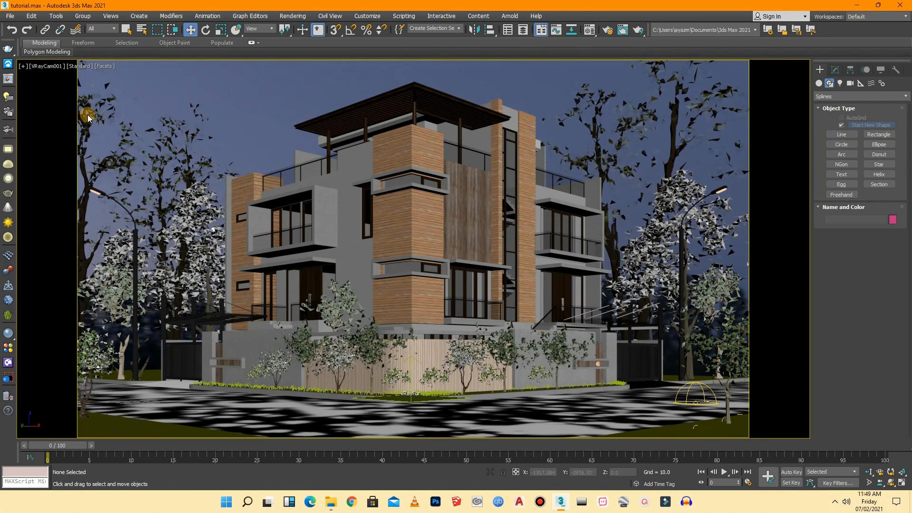
- Merge the car model from the models/car folder in a raised Perspective view and place it on the road at about X 400, Y 42
{"action": "left_click", "coordinate": [44, 66]}
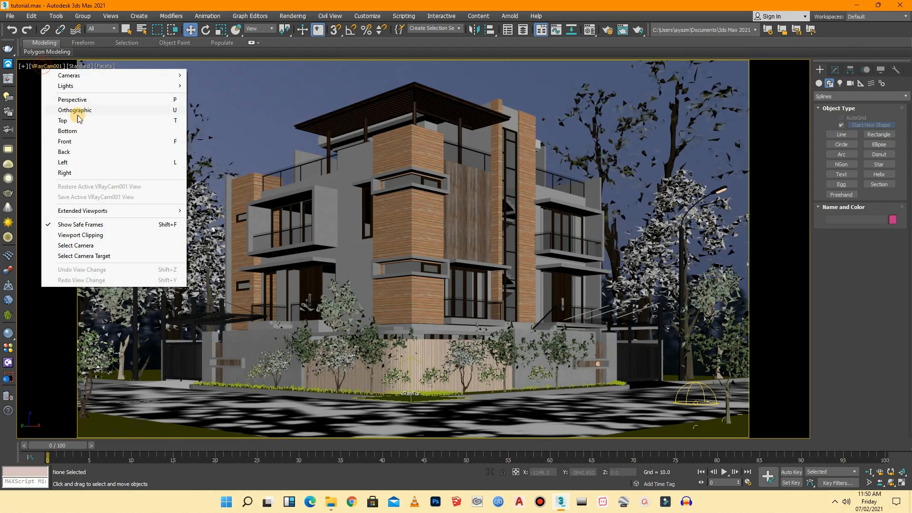
{"action": "left_click", "coordinate": [79, 101]}
{"action": "left_click_drag", "start_coordinate": [784, 89], "coordinate": [795, 118]}
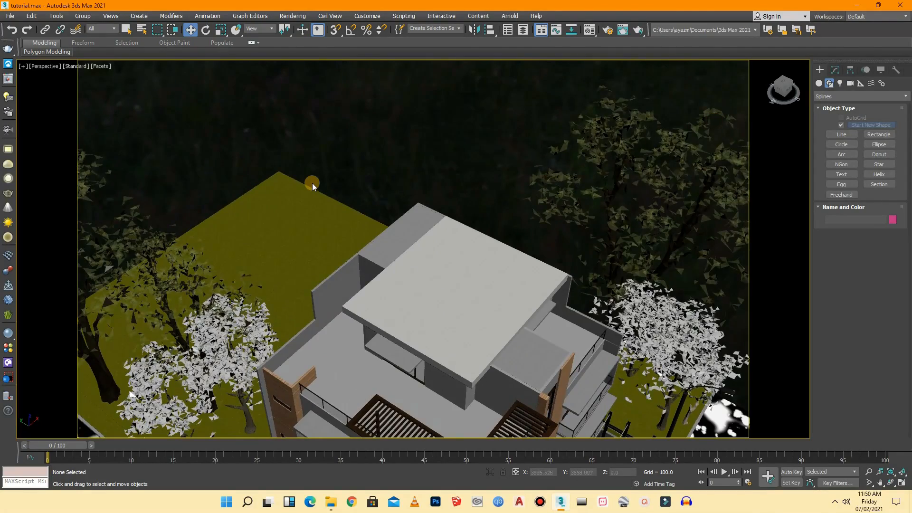
{"action": "scroll", "coordinate": [297, 174], "scroll_direction": "down", "scroll_amount": 5}
{"action": "scroll", "coordinate": [310, 327], "scroll_direction": "up", "scroll_amount": 5}
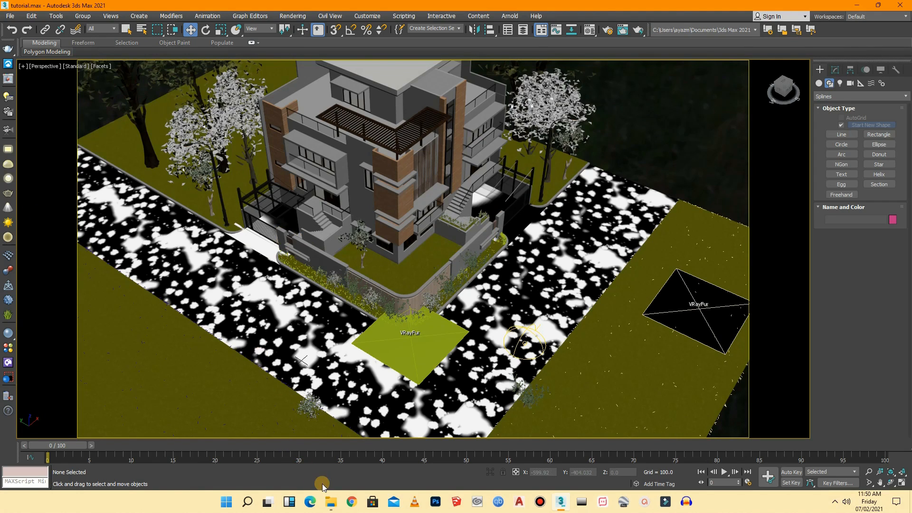
{"action": "left_click", "coordinate": [332, 502]}
{"action": "left_click", "coordinate": [105, 193]}
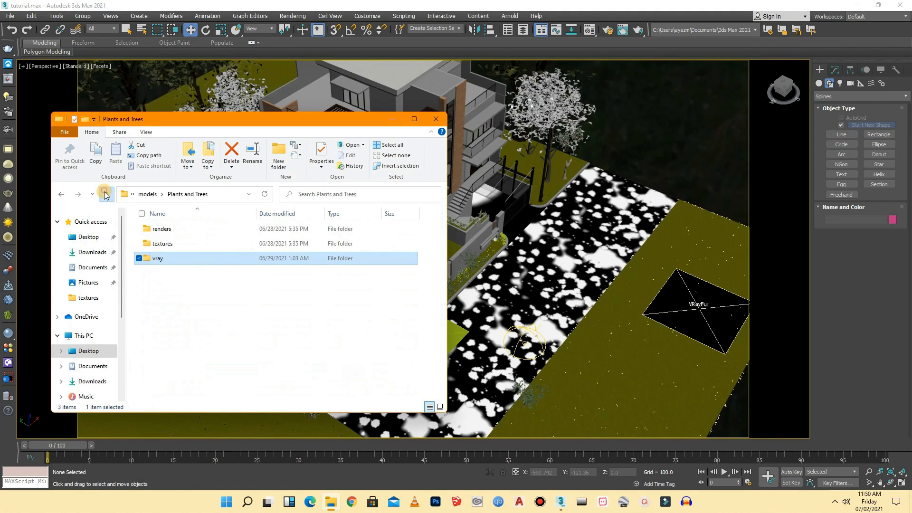
{"action": "left_click", "coordinate": [106, 193]}
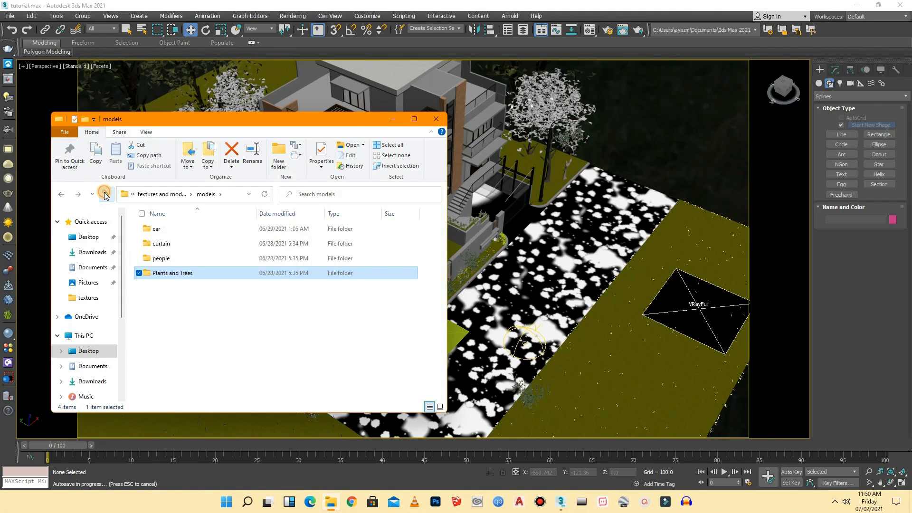
{"action": "double_click", "coordinate": [157, 229]}
{"action": "left_click_drag", "start_coordinate": [161, 247], "coordinate": [550, 294]}
{"action": "left_click", "coordinate": [578, 309]}
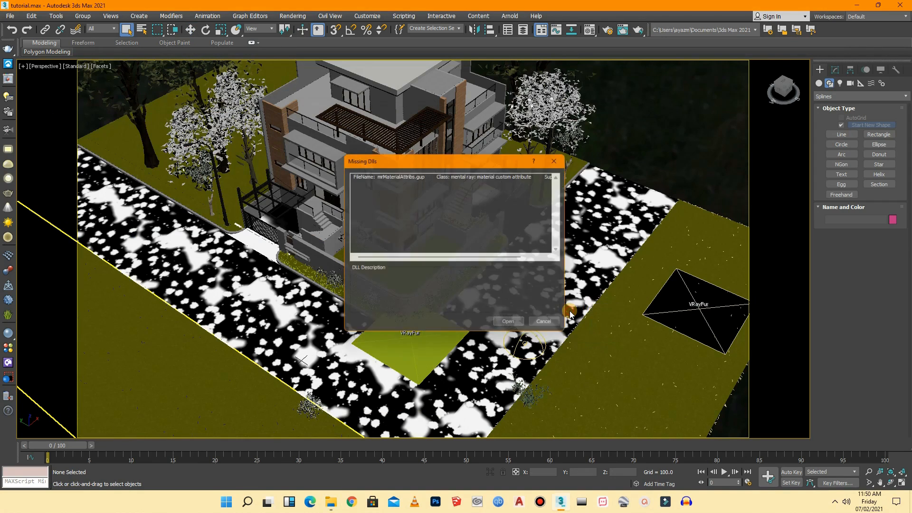
{"action": "left_click", "coordinate": [513, 325]}
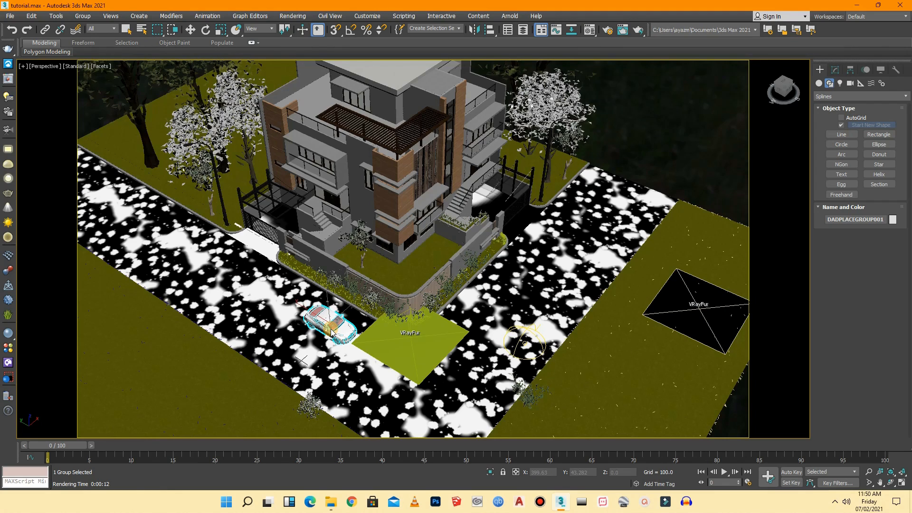
{"action": "left_click", "coordinate": [331, 333]}
- Group the merged car's objects under the default group name
{"action": "left_click", "coordinate": [83, 16]}
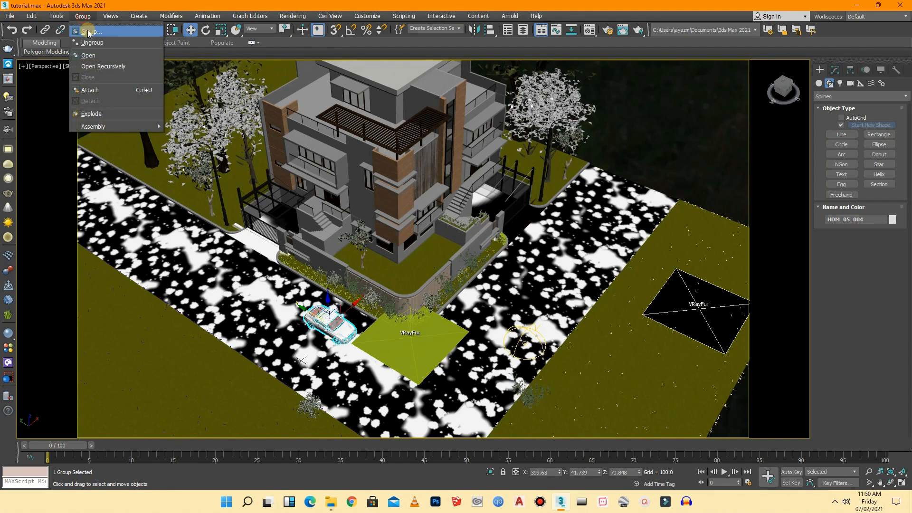
{"action": "left_click", "coordinate": [88, 32]}
{"action": "left_click", "coordinate": [459, 266]}
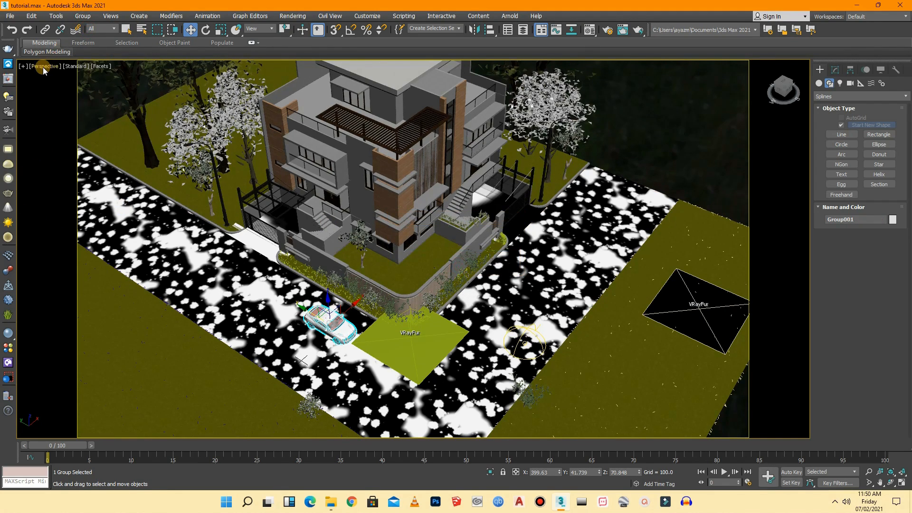
- In the VRayCam001 view, move the car group along the road to about X 348, Y -197
{"action": "left_click", "coordinate": [43, 66]}
{"action": "mouse_move", "coordinate": [47, 72]}
{"action": "left_click", "coordinate": [237, 77]}
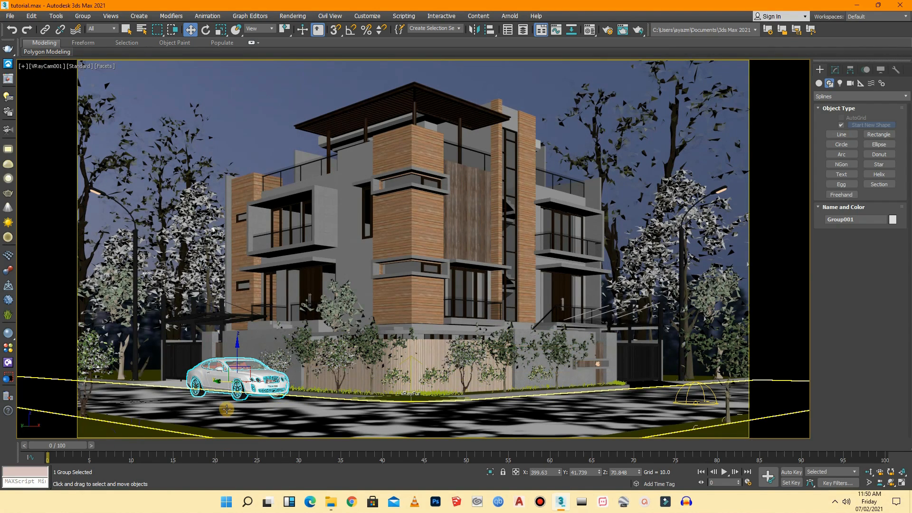
{"action": "left_click_drag", "start_coordinate": [261, 381], "coordinate": [283, 388]}
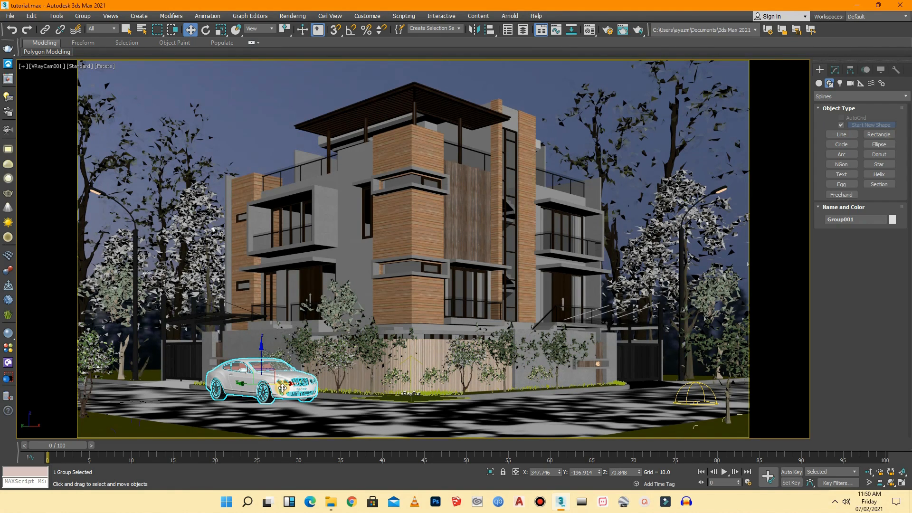
- Select the VRayCam001 camera and set its vertical shift to -0.02
{"action": "left_click", "coordinate": [48, 67]}
{"action": "left_click", "coordinate": [97, 246]}
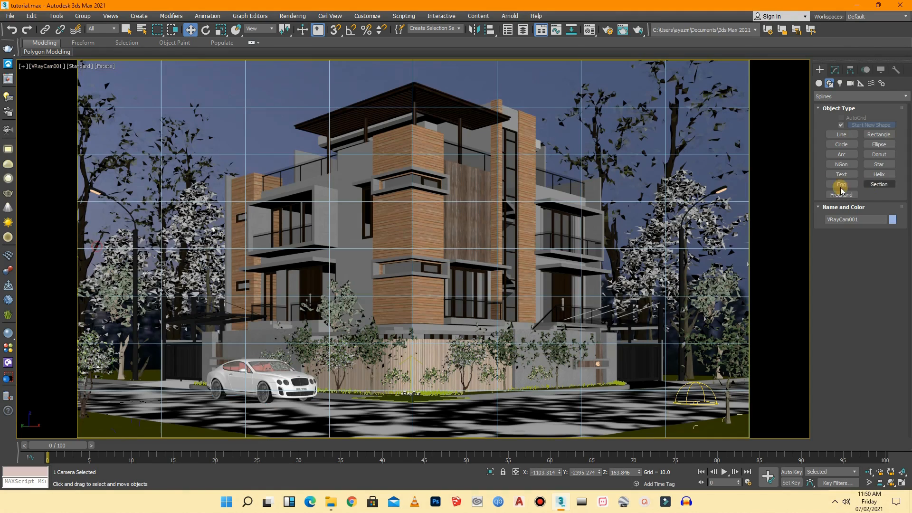
{"action": "left_click", "coordinate": [835, 70]}
{"action": "scroll", "coordinate": [883, 369], "scroll_direction": "down", "scroll_amount": 5}
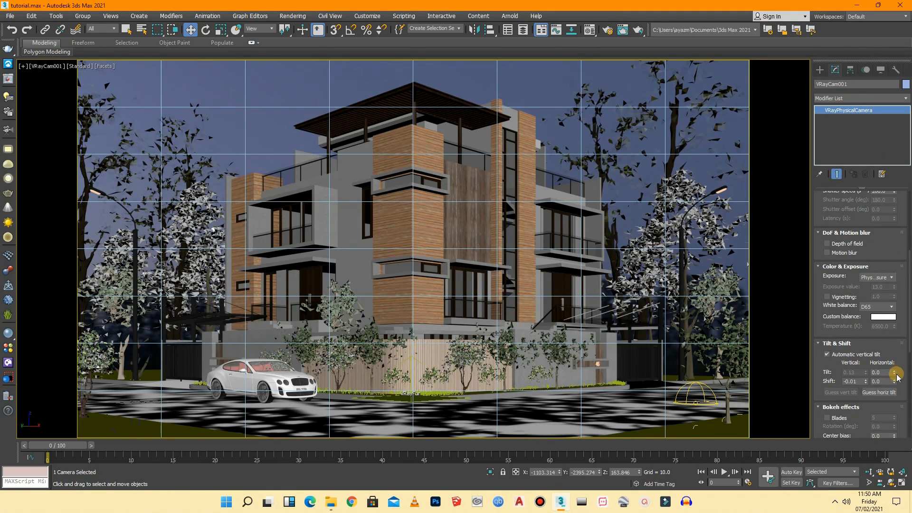
{"action": "left_click", "coordinate": [866, 383]}
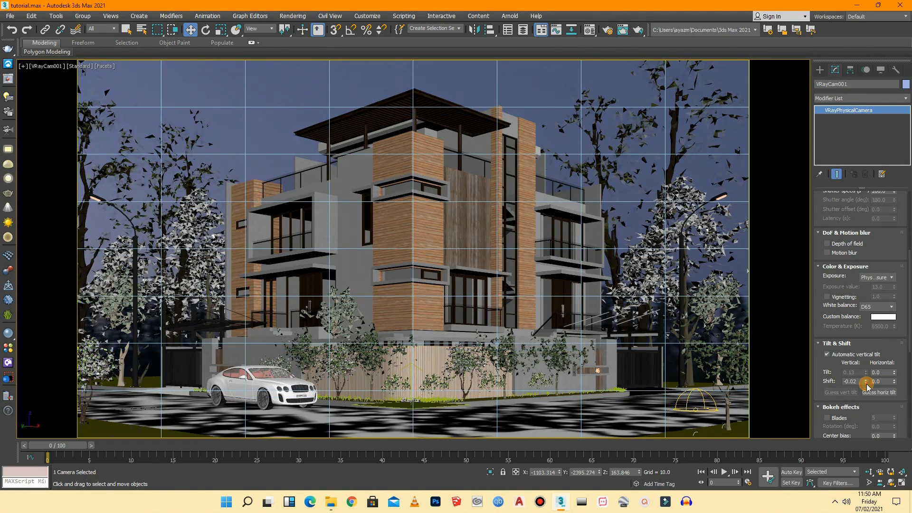
{"action": "left_click", "coordinate": [867, 384]}
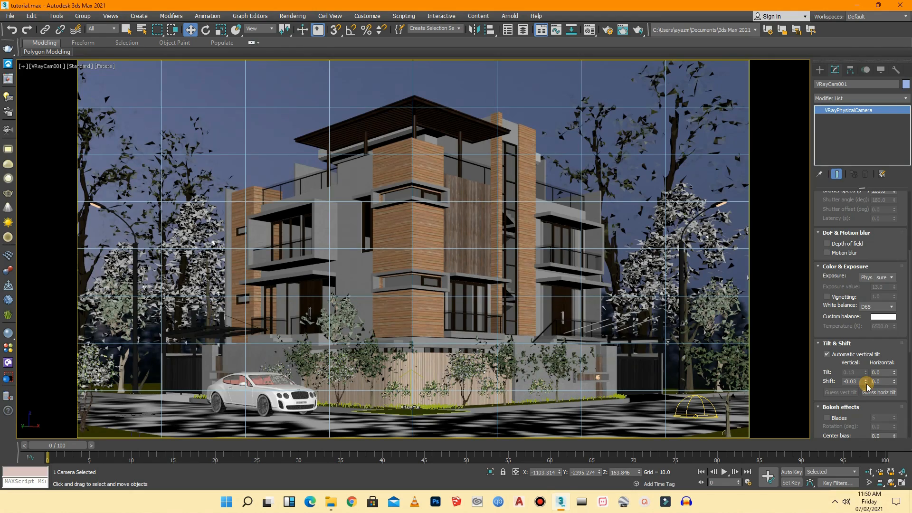
{"action": "left_click", "coordinate": [867, 378]}
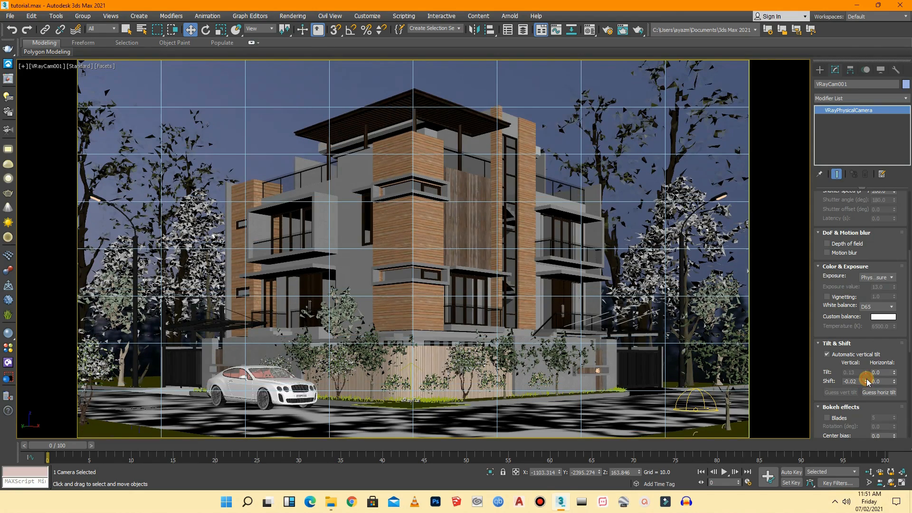
{"action": "left_click", "coordinate": [867, 378]}
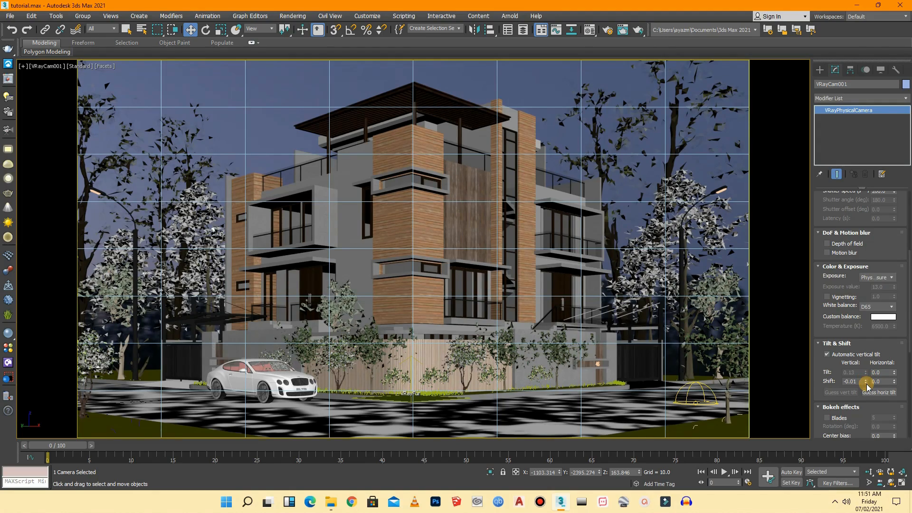
{"action": "left_click", "coordinate": [866, 384]}
- In a close Perspective view, lower the car group onto the road surface to about Z 55
{"action": "left_click", "coordinate": [52, 68]}
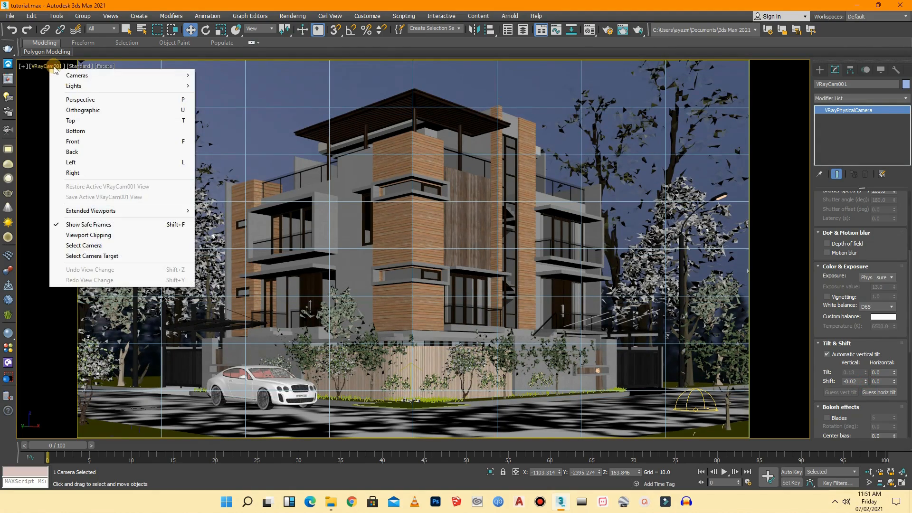
{"action": "left_click", "coordinate": [92, 101]}
{"action": "left_click_drag", "start_coordinate": [779, 85], "coordinate": [782, 103]}
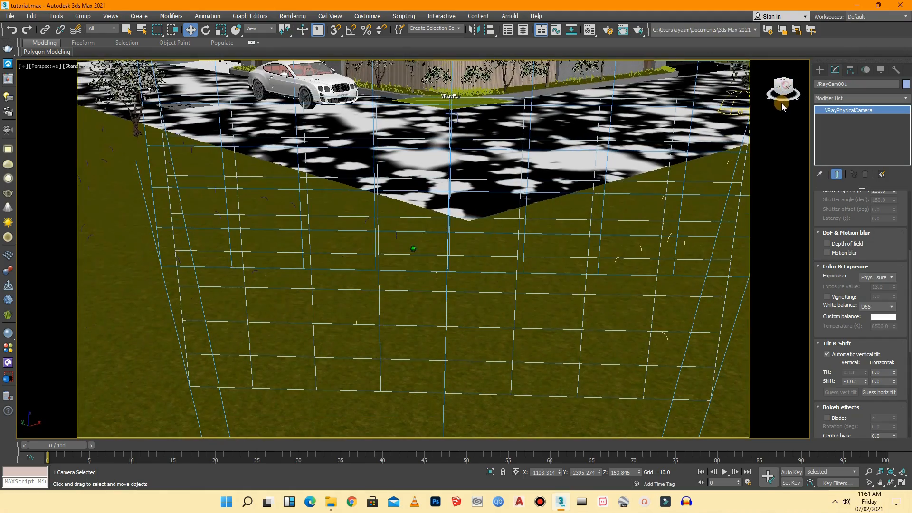
{"action": "left_click", "coordinate": [151, 311]}
{"action": "scroll", "coordinate": [280, 83], "scroll_direction": "up", "scroll_amount": 5}
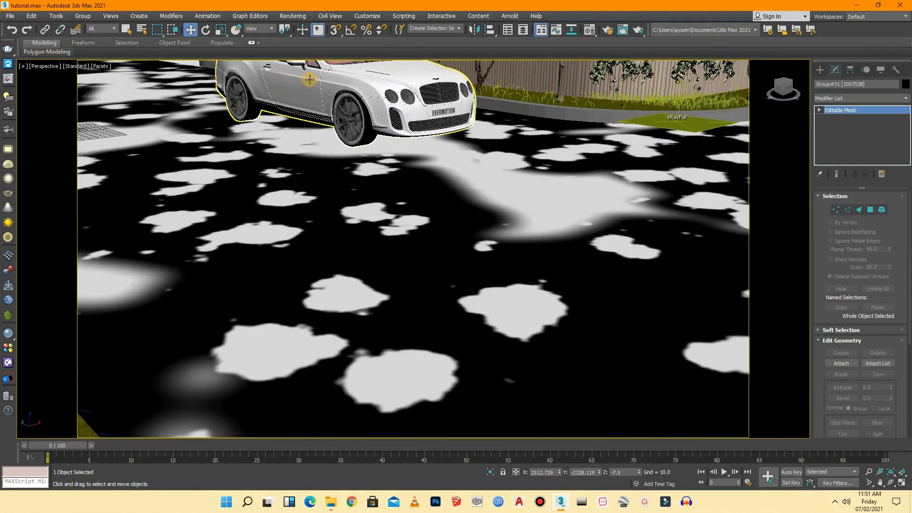
{"action": "left_click", "coordinate": [387, 123]}
{"action": "scroll", "coordinate": [362, 208], "scroll_direction": "down", "scroll_amount": 3}
{"action": "scroll", "coordinate": [376, 102], "scroll_direction": "up", "scroll_amount": 6}
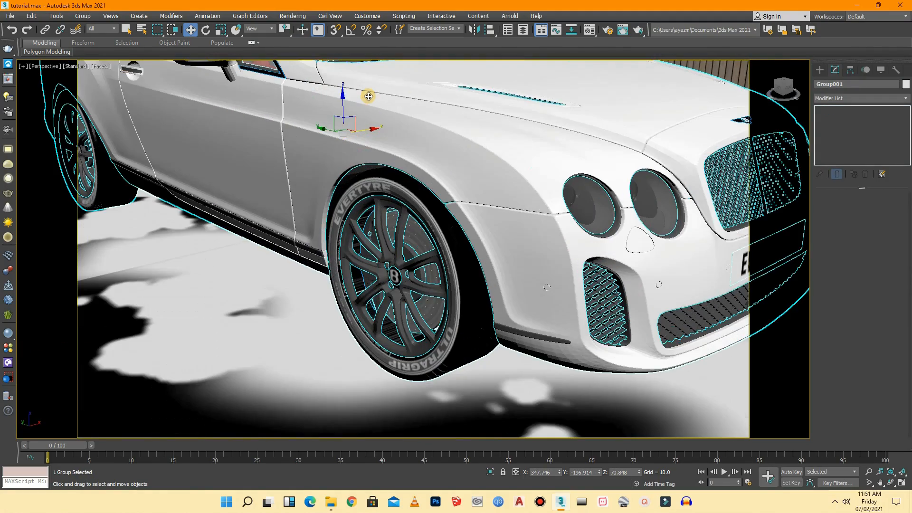
{"action": "left_click_drag", "start_coordinate": [342, 105], "coordinate": [349, 133]}
{"action": "scroll", "coordinate": [349, 133], "scroll_direction": "down", "scroll_amount": 5}
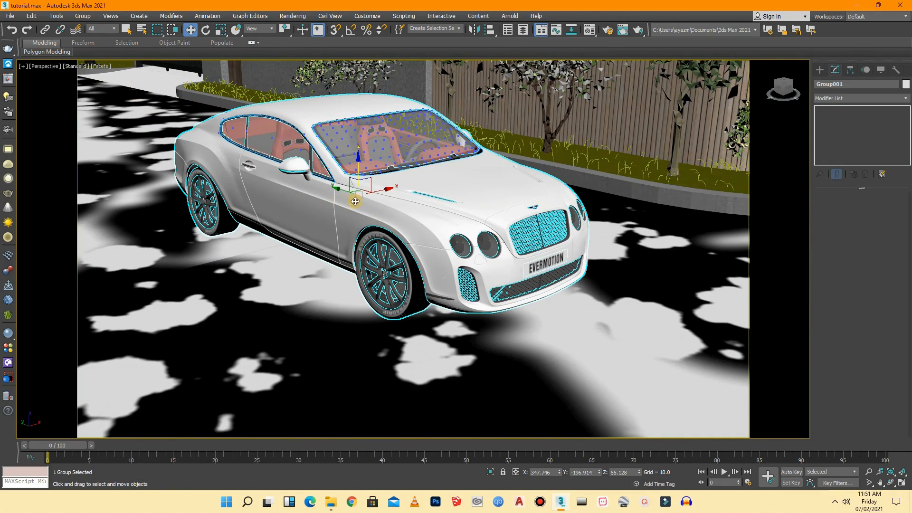
- Shift the car slightly along the X axis and ungroup it twice to free its separate parts
{"action": "left_click_drag", "start_coordinate": [378, 191], "coordinate": [367, 192]}
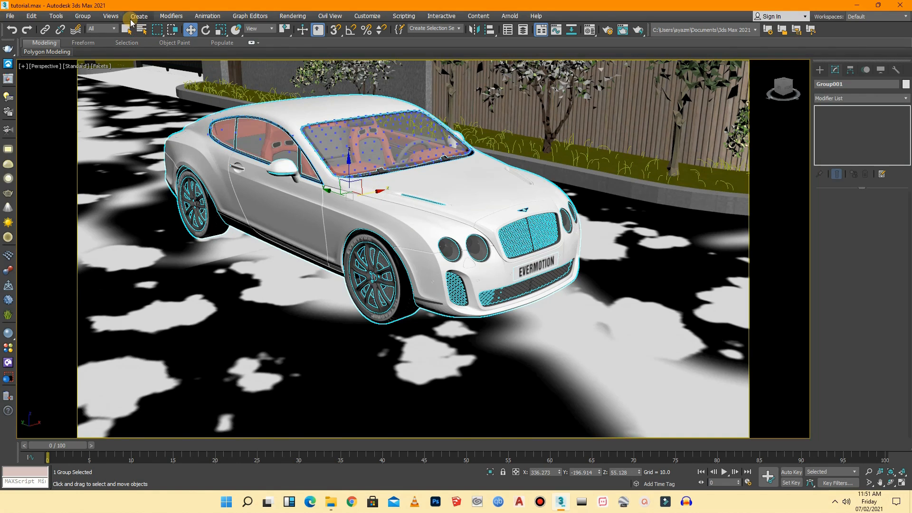
{"action": "left_click", "coordinate": [82, 15]}
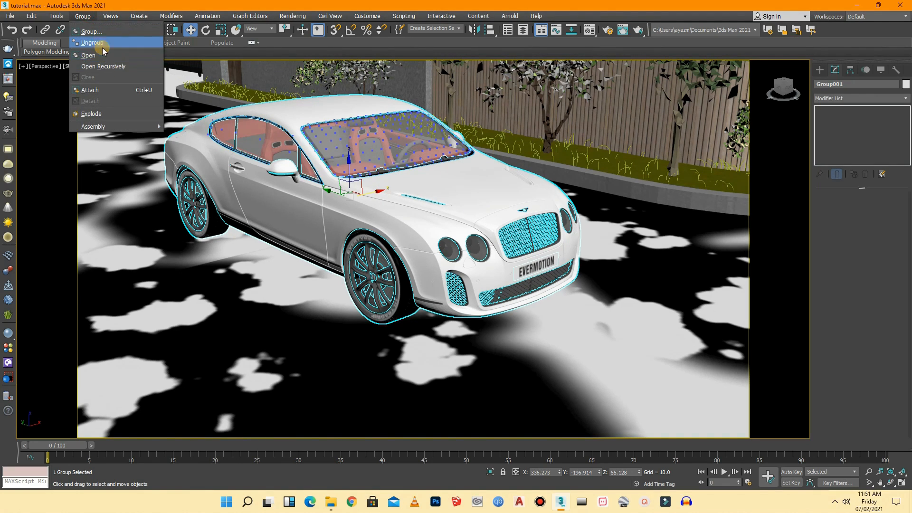
{"action": "left_click", "coordinate": [90, 41]}
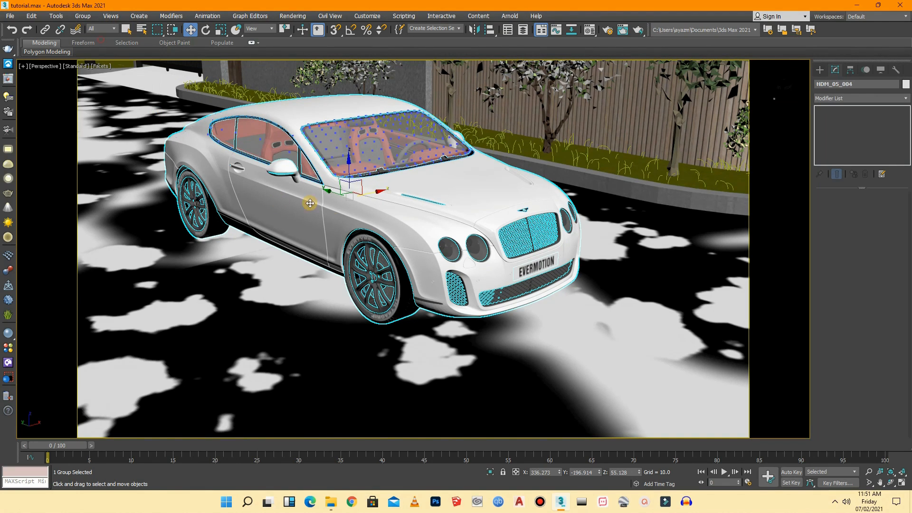
{"action": "left_click", "coordinate": [611, 276]}
{"action": "left_click", "coordinate": [480, 250]}
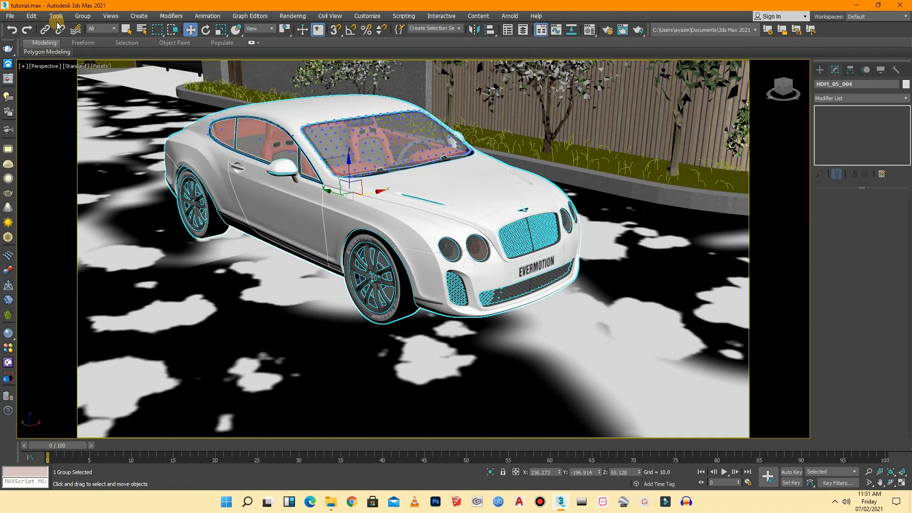
{"action": "left_click", "coordinate": [83, 16]}
{"action": "left_click", "coordinate": [93, 42]}
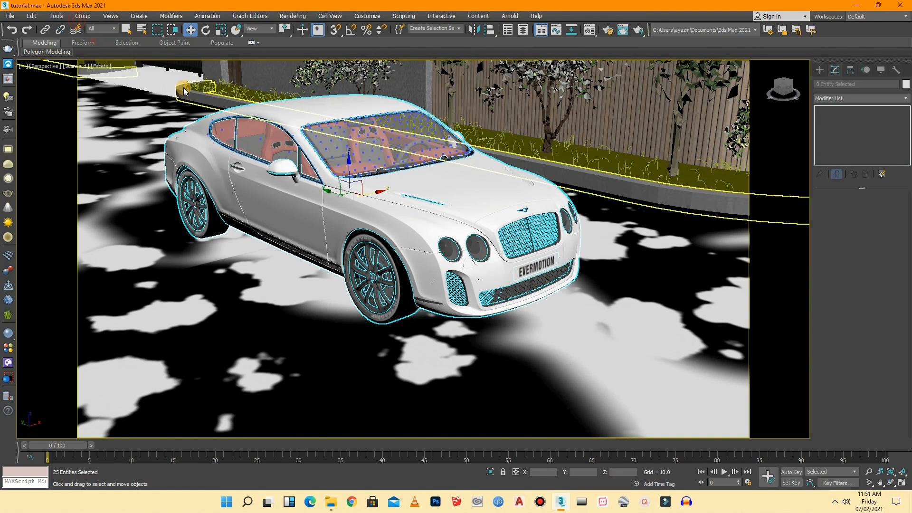
{"action": "left_click", "coordinate": [436, 216]}
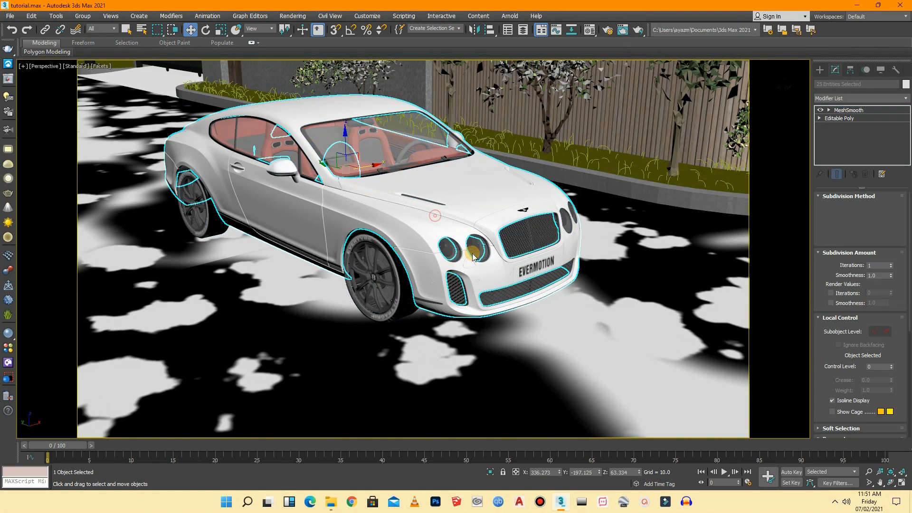
{"action": "left_click", "coordinate": [577, 306]}
- Apply the 04 - Default VRayLightMtl material to the car's headlight glass
{"action": "scroll", "coordinate": [508, 273], "scroll_direction": "up", "scroll_amount": 6}
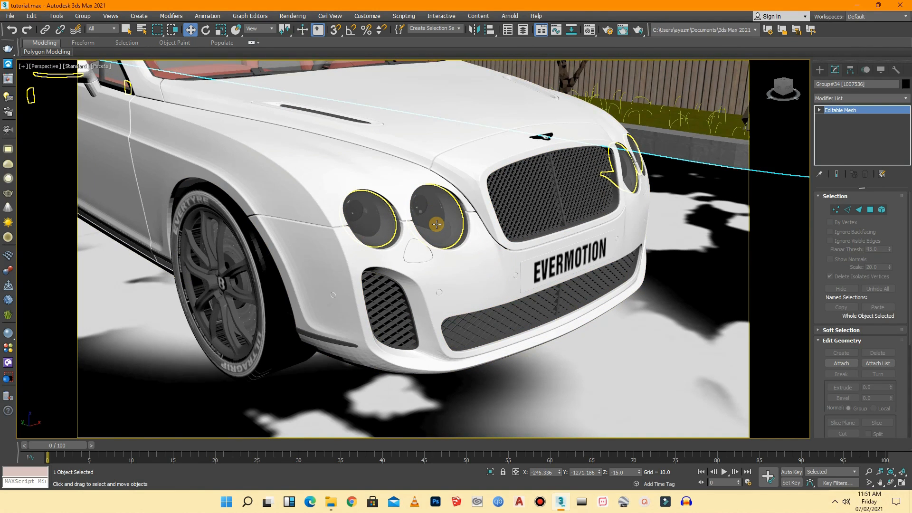
{"action": "left_click", "coordinate": [436, 224]}
{"action": "key", "text": "m"}
{"action": "left_click_drag", "start_coordinate": [628, 106], "coordinate": [437, 209]}
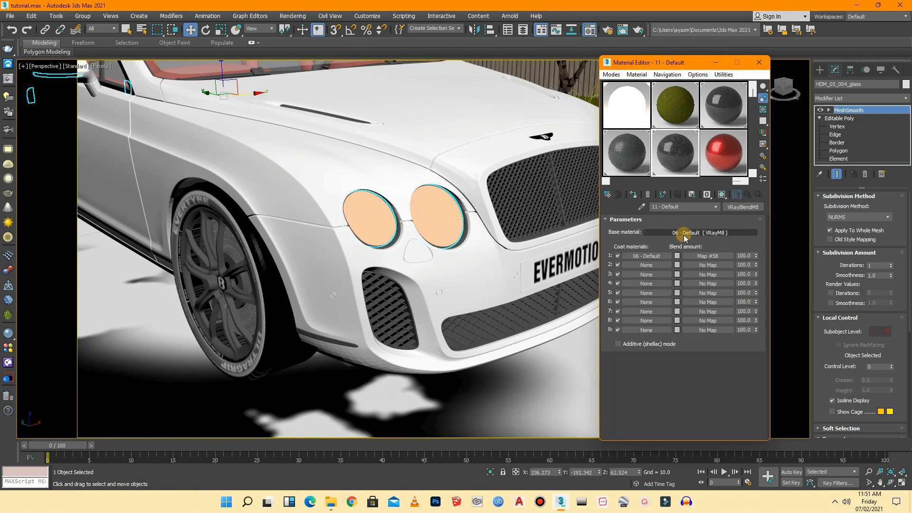
{"action": "left_click", "coordinate": [620, 108]}
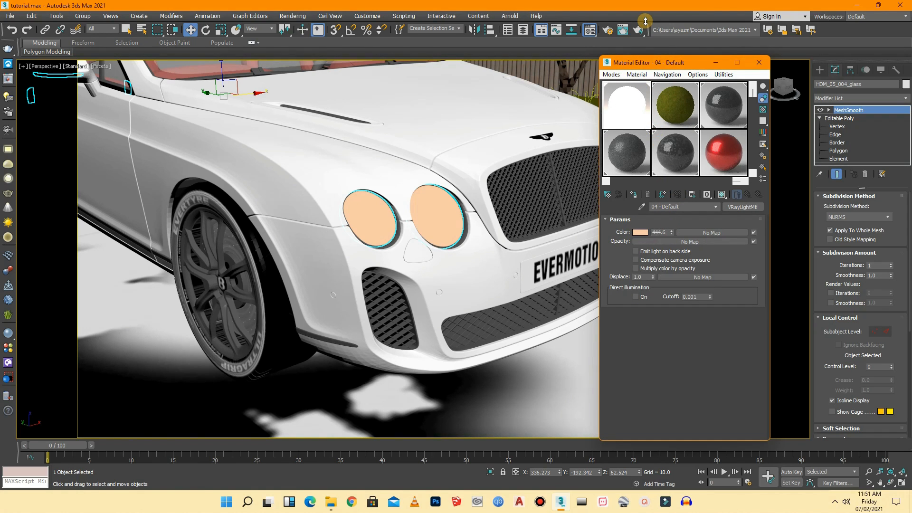
{"action": "left_click", "coordinate": [759, 63]}
{"action": "left_click", "coordinate": [482, 384]}
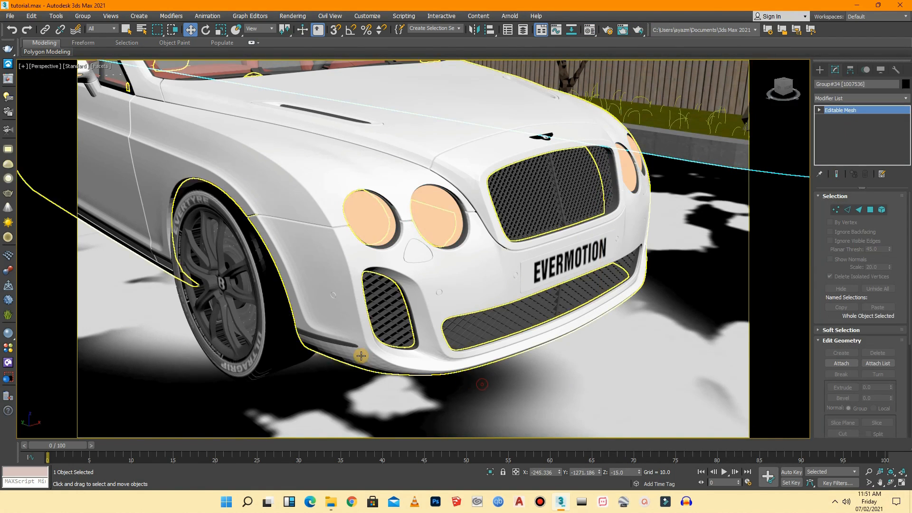
- Create a disc-type VRayLight with a radius of about 101 in the open area beside the house
{"action": "scroll", "coordinate": [362, 355], "scroll_direction": "down", "scroll_amount": 10}
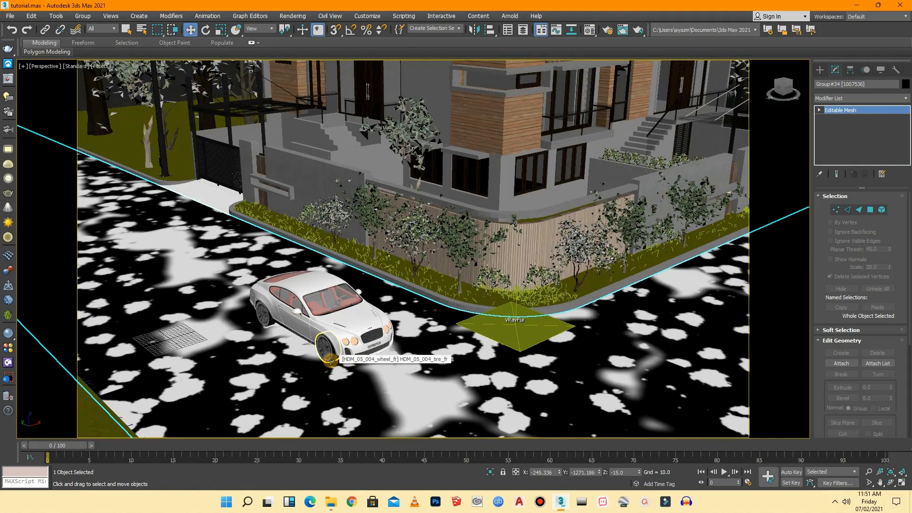
{"action": "scroll", "coordinate": [304, 368], "scroll_direction": "down", "scroll_amount": 5}
{"action": "scroll", "coordinate": [307, 371], "scroll_direction": "down", "scroll_amount": 2}
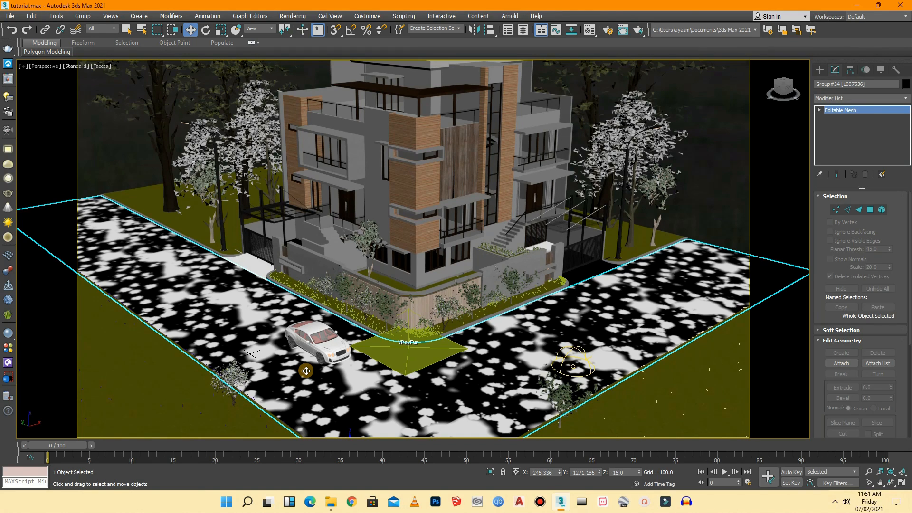
{"action": "scroll", "coordinate": [293, 369], "scroll_direction": "down", "scroll_amount": 3}
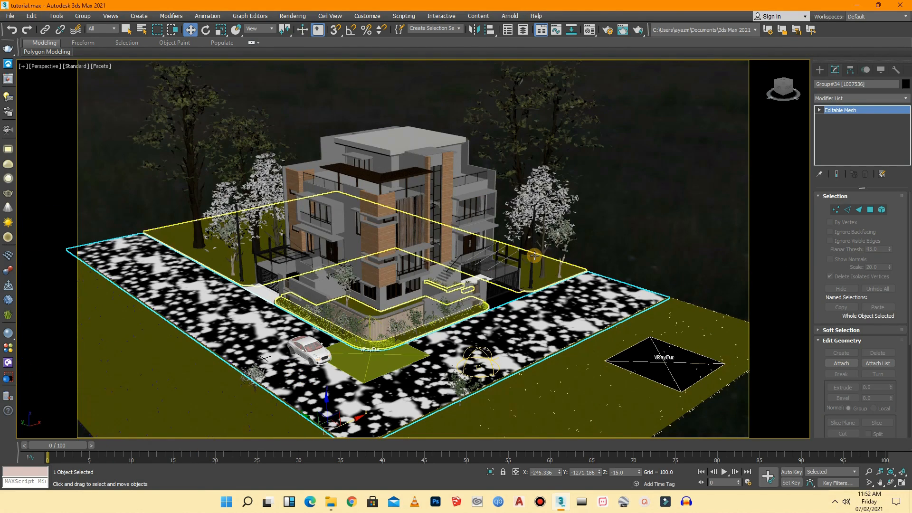
{"action": "left_click", "coordinate": [601, 207]}
{"action": "left_click_drag", "start_coordinate": [782, 94], "coordinate": [776, 96]}
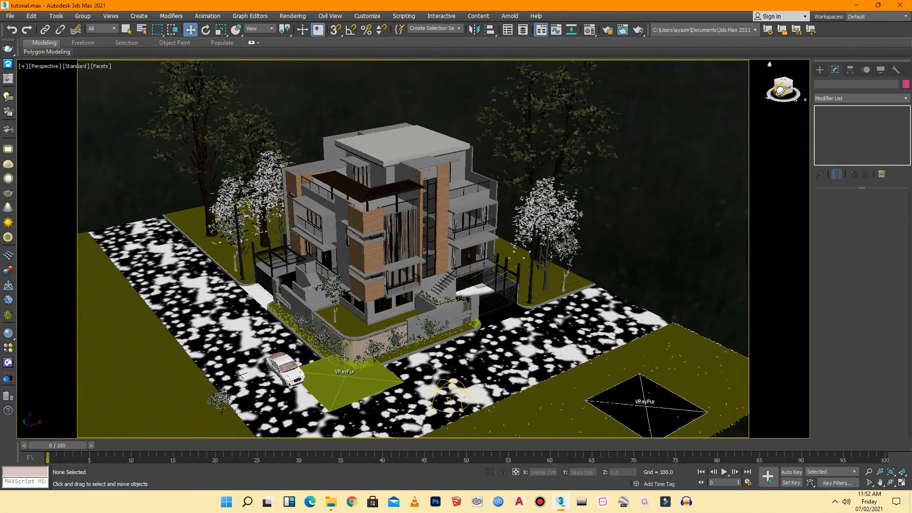
{"action": "left_click", "coordinate": [821, 71]}
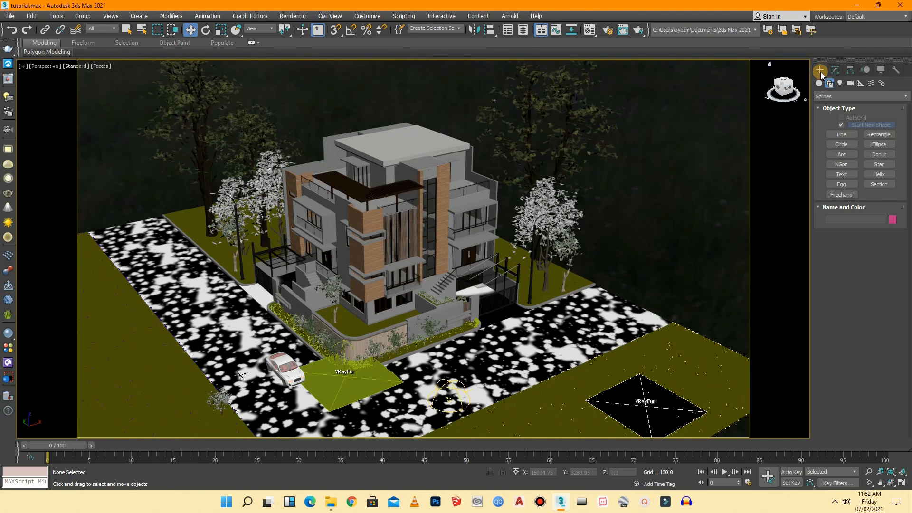
{"action": "left_click", "coordinate": [840, 83]}
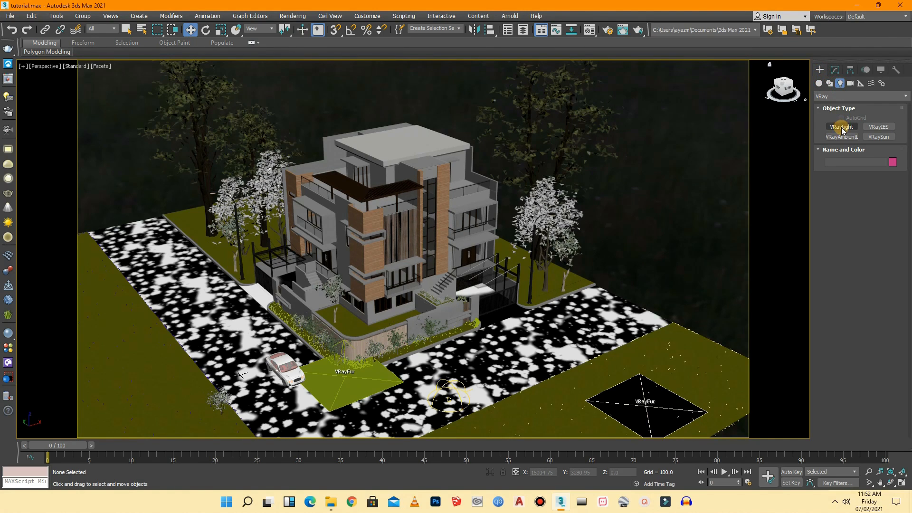
{"action": "left_click", "coordinate": [843, 126]}
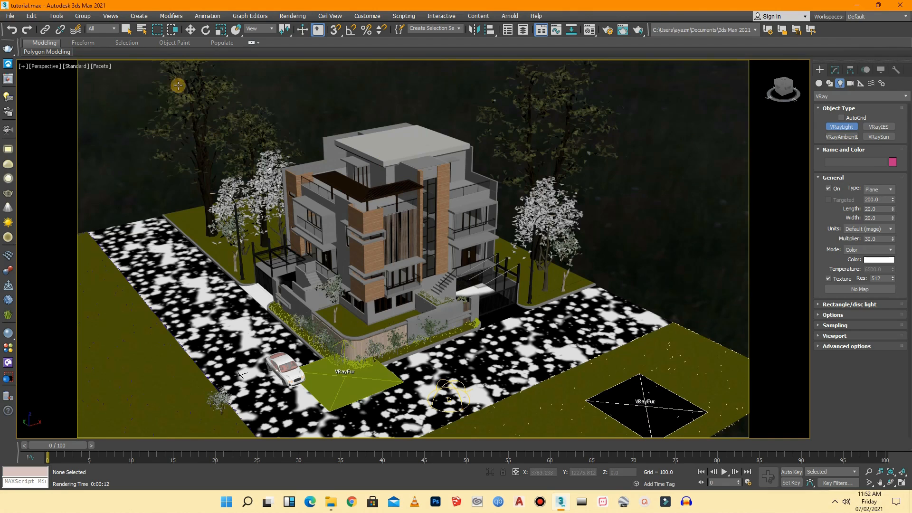
{"action": "left_click", "coordinate": [872, 190]}
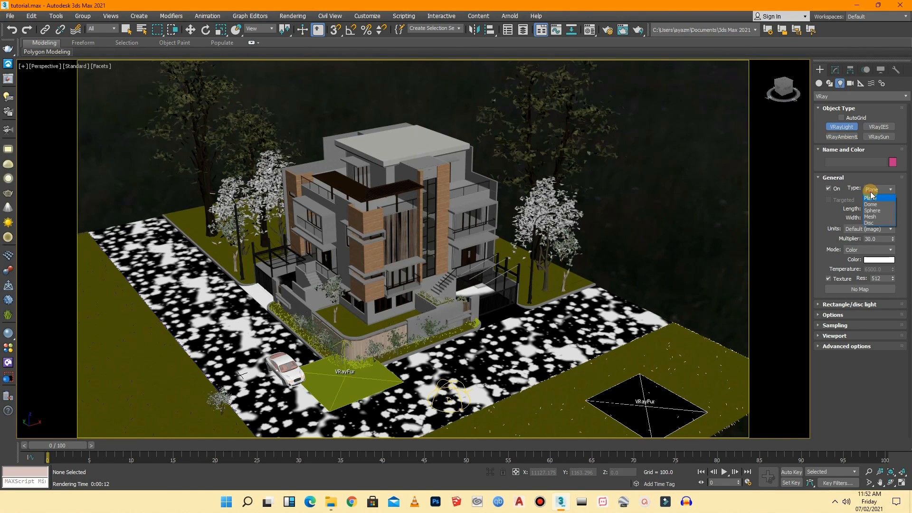
{"action": "left_click", "coordinate": [879, 222]}
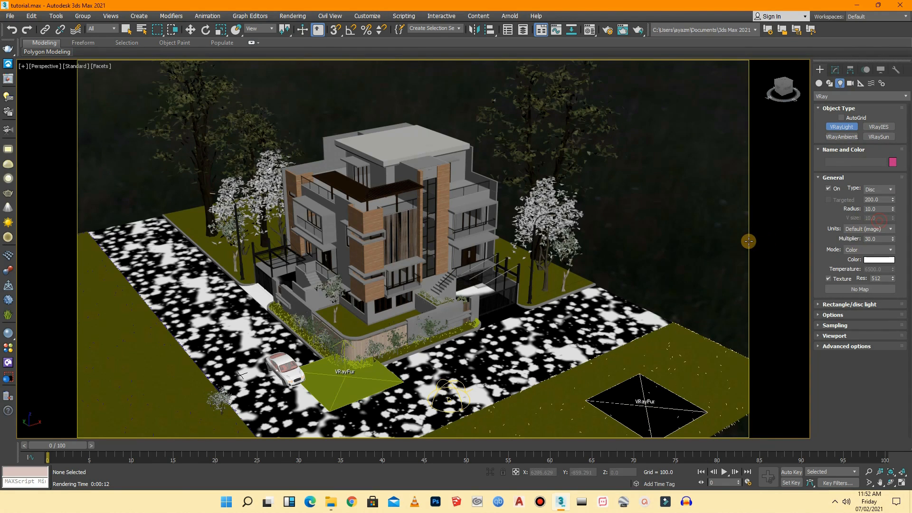
{"action": "left_click_drag", "start_coordinate": [646, 271], "coordinate": [649, 273]}
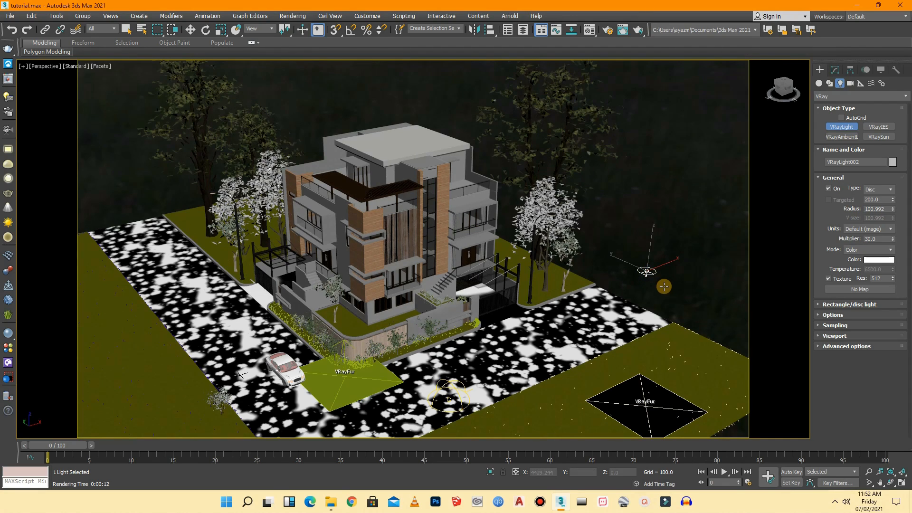
- Move the disc light in front of the car's grille and reduce its radius to about 18.179
{"action": "left_click", "coordinate": [189, 34]}
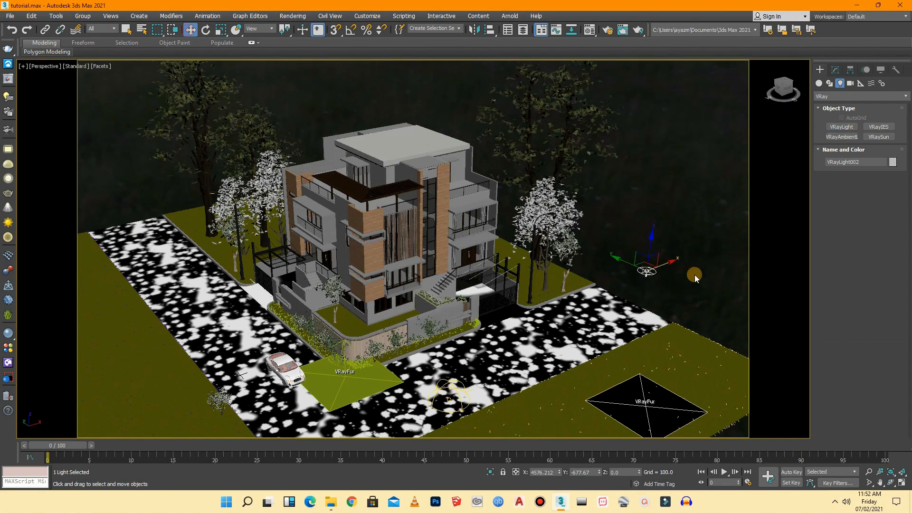
{"action": "left_click_drag", "start_coordinate": [665, 266], "coordinate": [320, 318]}
{"action": "scroll", "coordinate": [298, 410], "scroll_direction": "up", "scroll_amount": 5}
{"action": "scroll", "coordinate": [297, 410], "scroll_direction": "up", "scroll_amount": 5}
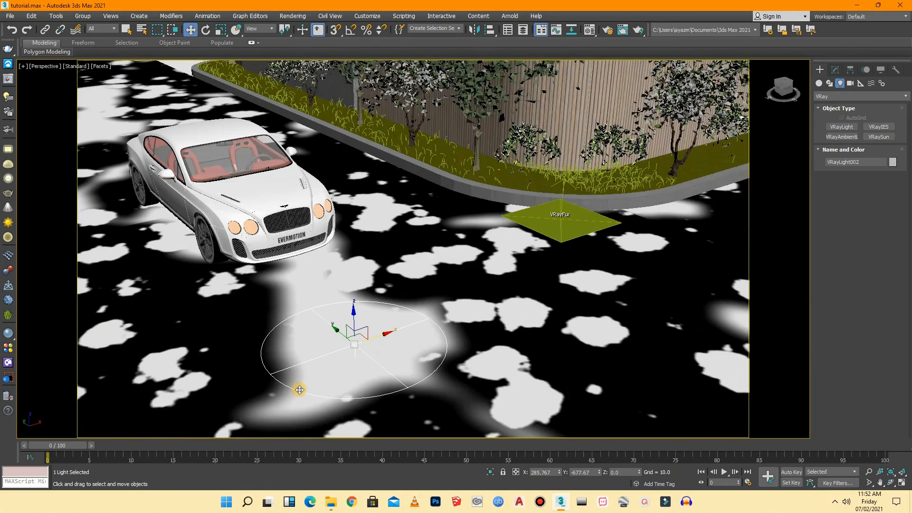
{"action": "left_click_drag", "start_coordinate": [342, 335], "coordinate": [251, 220]}
{"action": "scroll", "coordinate": [250, 220], "scroll_direction": "up", "scroll_amount": 5}
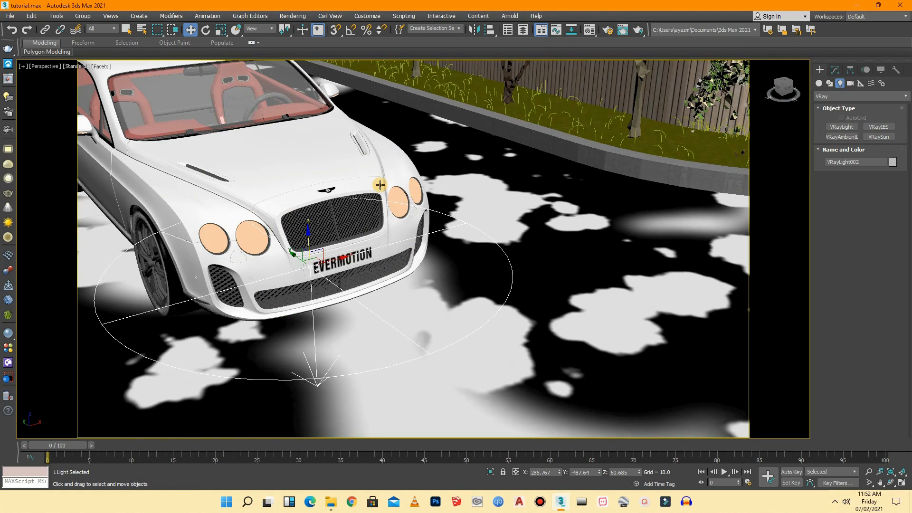
{"action": "left_click", "coordinate": [836, 70]}
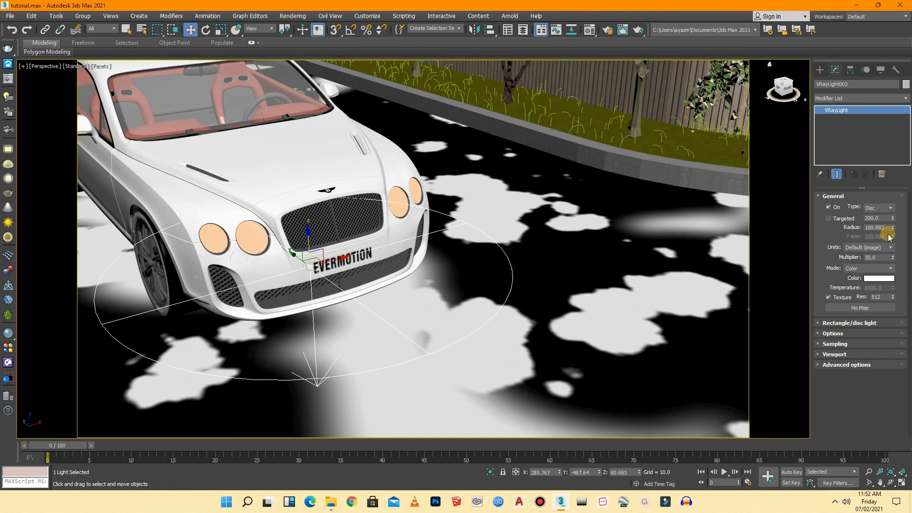
{"action": "left_click_drag", "start_coordinate": [888, 227], "coordinate": [895, 262]}
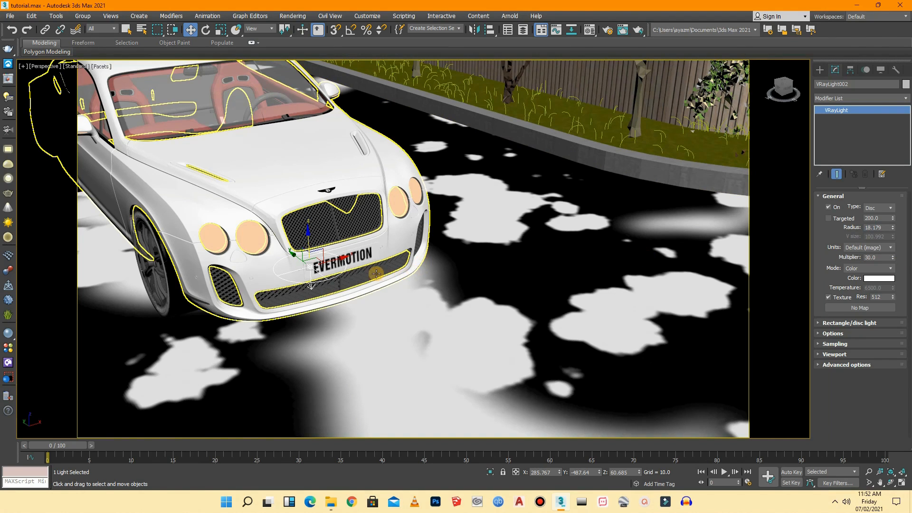
- Rotate the disc light so it faces forward, away from the front of the car
{"action": "scroll", "coordinate": [302, 276], "scroll_direction": "up", "scroll_amount": 2}
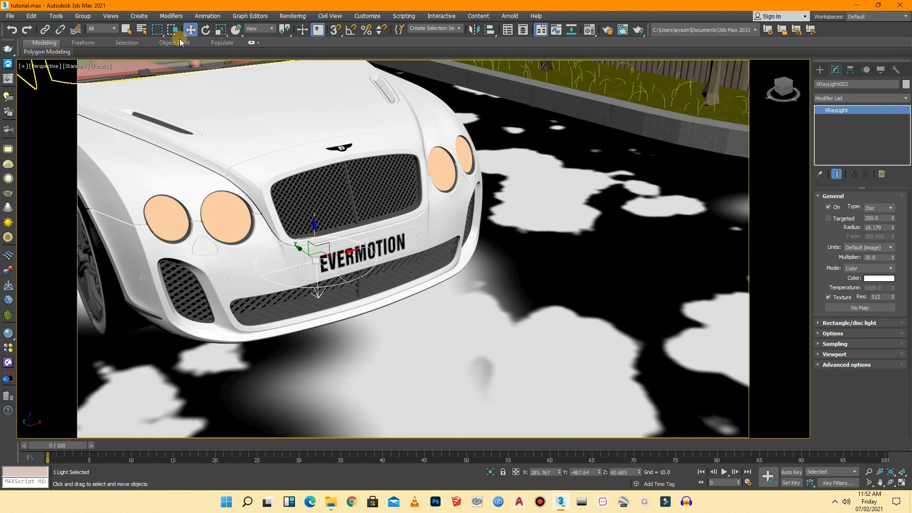
{"action": "left_click", "coordinate": [205, 29]}
{"action": "left_click_drag", "start_coordinate": [325, 250], "coordinate": [320, 234]}
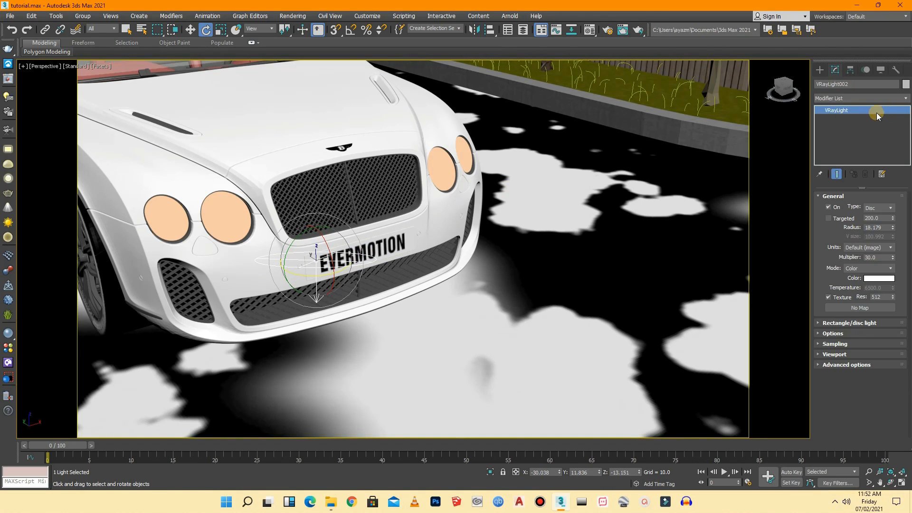
{"action": "left_click_drag", "start_coordinate": [780, 86], "coordinate": [796, 95]}
{"action": "scroll", "coordinate": [459, 254], "scroll_direction": "down", "scroll_amount": 10}
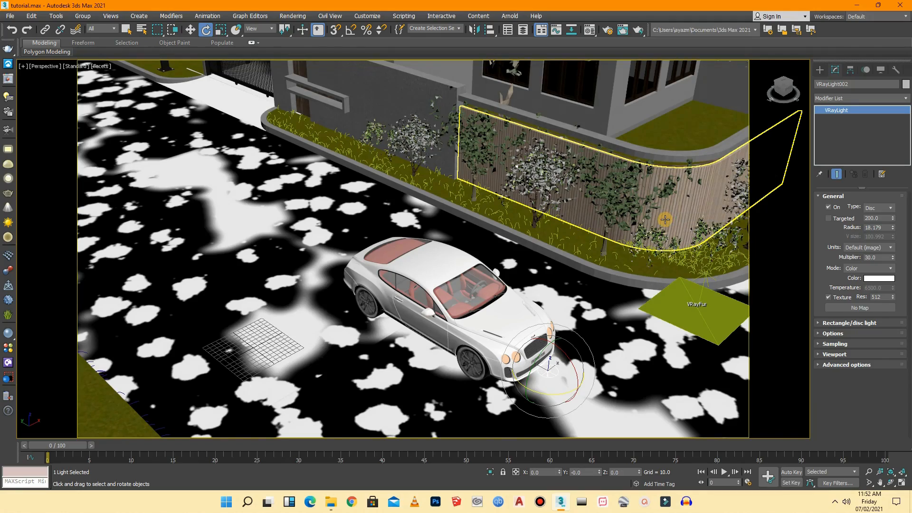
{"action": "mouse_move", "coordinate": [784, 85]}
{"action": "left_mouse_down"}
{"action": "mouse_move", "coordinate": [791, 89]}
{"action": "mouse_move", "coordinate": [786, 85]}
{"action": "left_mouse_up"}
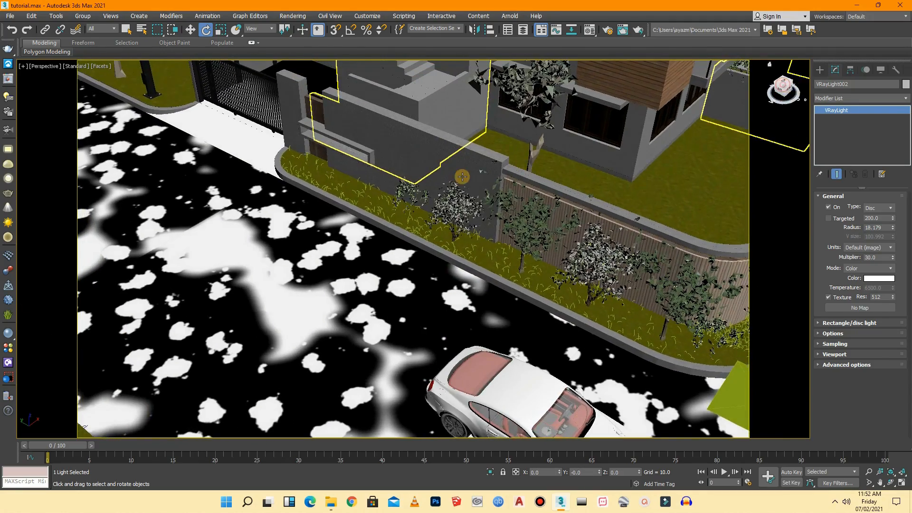
{"action": "scroll", "coordinate": [466, 175], "scroll_direction": "down", "scroll_amount": 5}
{"action": "scroll", "coordinate": [534, 293], "scroll_direction": "up", "scroll_amount": 7}
{"action": "scroll", "coordinate": [515, 281], "scroll_direction": "up", "scroll_amount": 4}
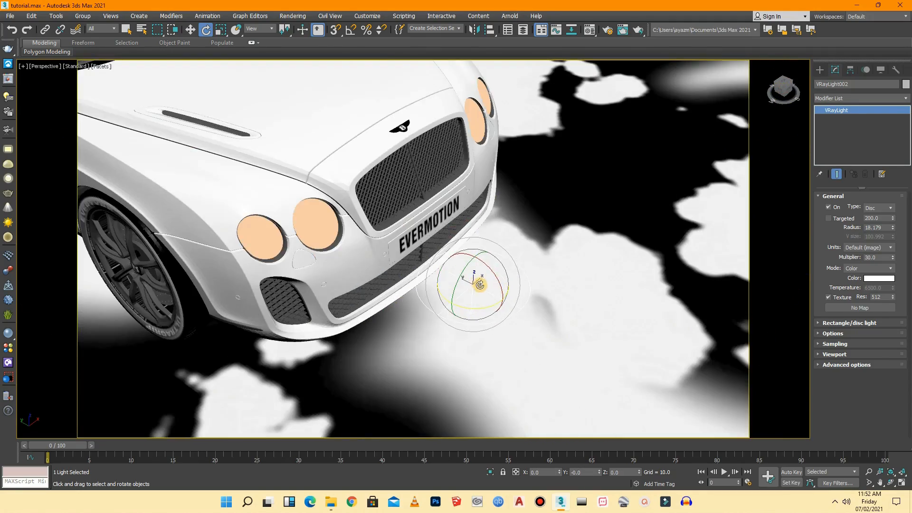
{"action": "left_click_drag", "start_coordinate": [501, 288], "coordinate": [474, 243]}
- Move the disc light close to the headlights beside the number plate and set its radius to about 13.998
{"action": "key", "text": "w"}
{"action": "left_click_drag", "start_coordinate": [490, 267], "coordinate": [341, 239]}
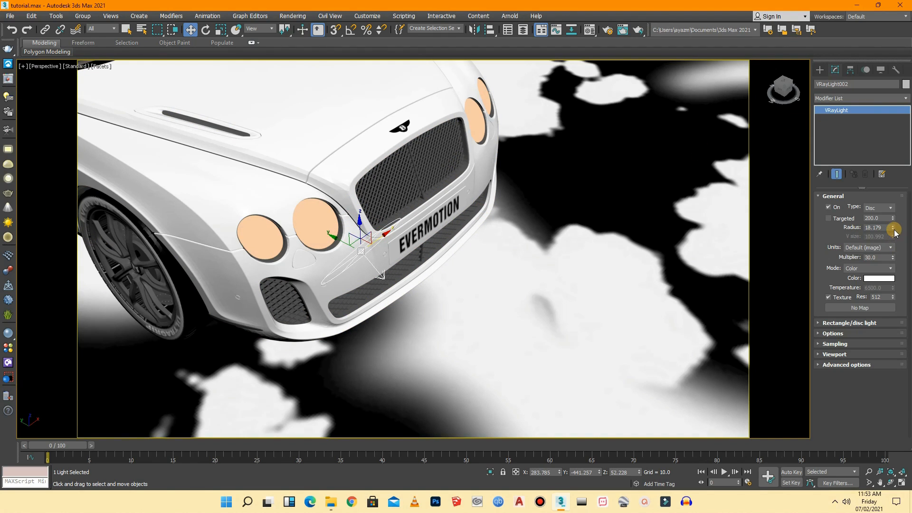
{"action": "left_click_drag", "start_coordinate": [893, 230], "coordinate": [893, 231]}
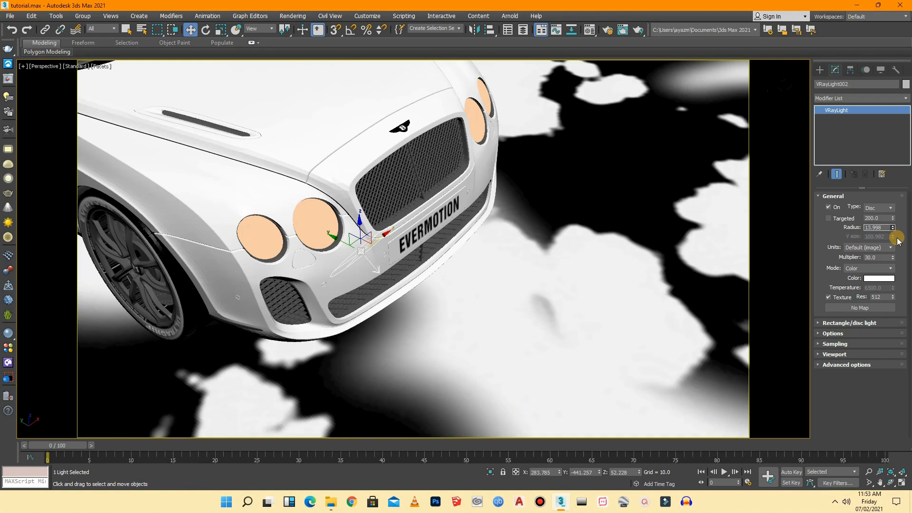
- Give the disc light a warm peach color (255, 184, 136), set its multiplier to 800 and make it targeted
{"action": "left_click", "coordinate": [880, 279]}
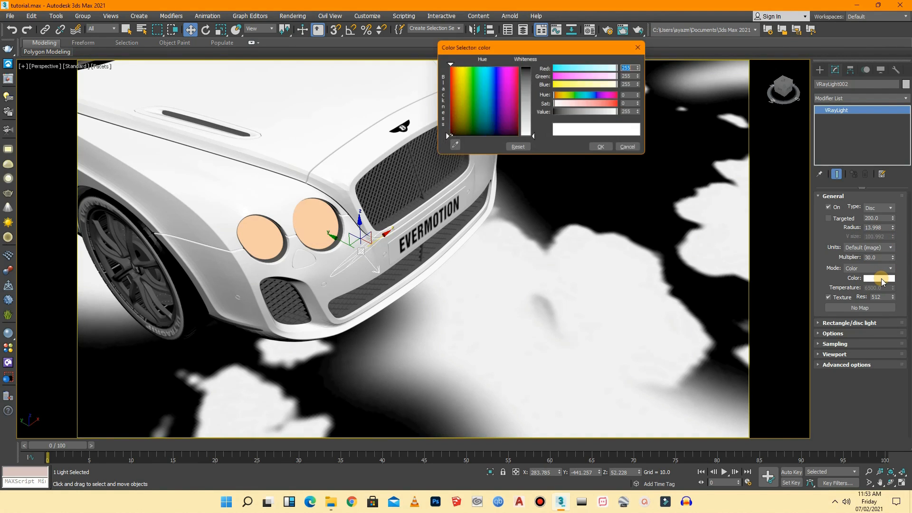
{"action": "left_click_drag", "start_coordinate": [460, 83], "coordinate": [452, 65]}
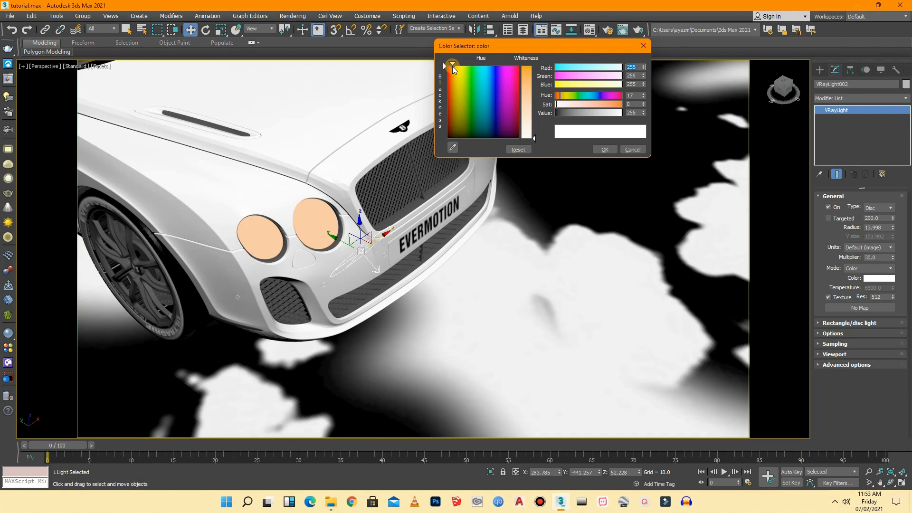
{"action": "left_click_drag", "start_coordinate": [521, 109], "coordinate": [529, 105]}
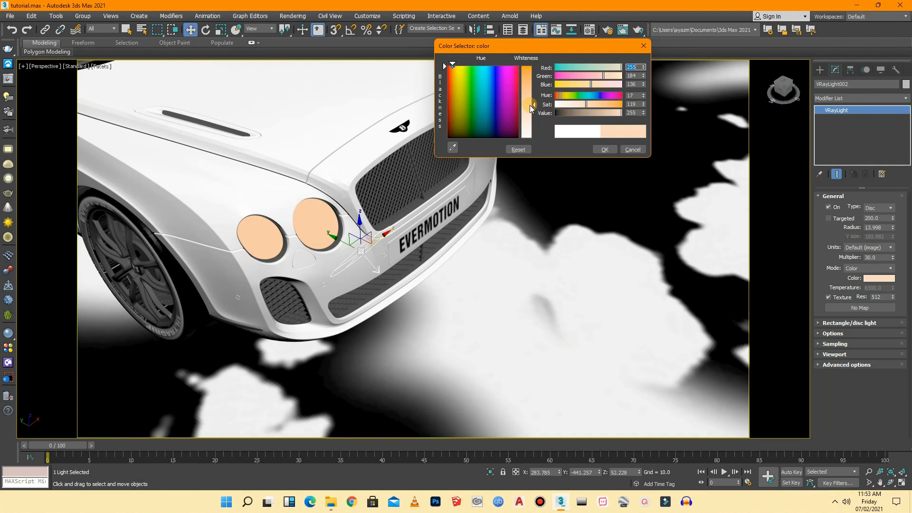
{"action": "left_click", "coordinate": [604, 150]}
{"action": "double_click", "coordinate": [864, 257]}
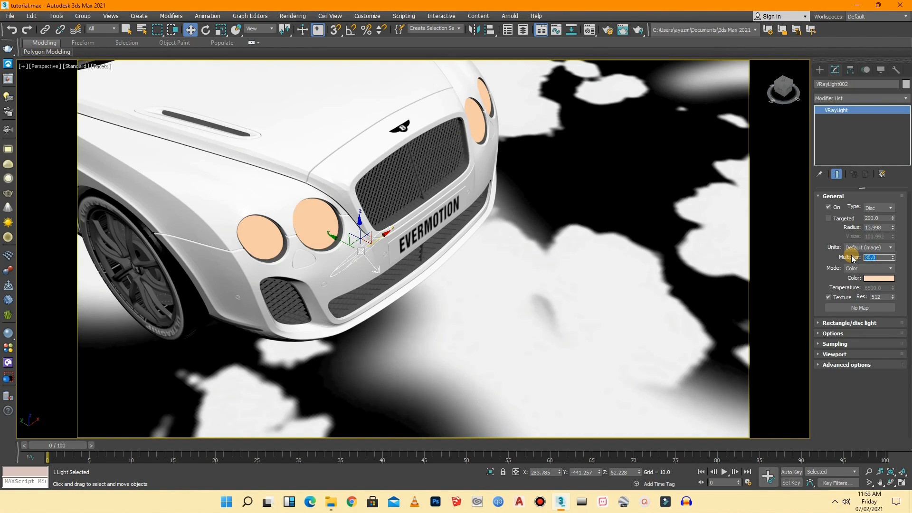
{"action": "type", "text": "80"}
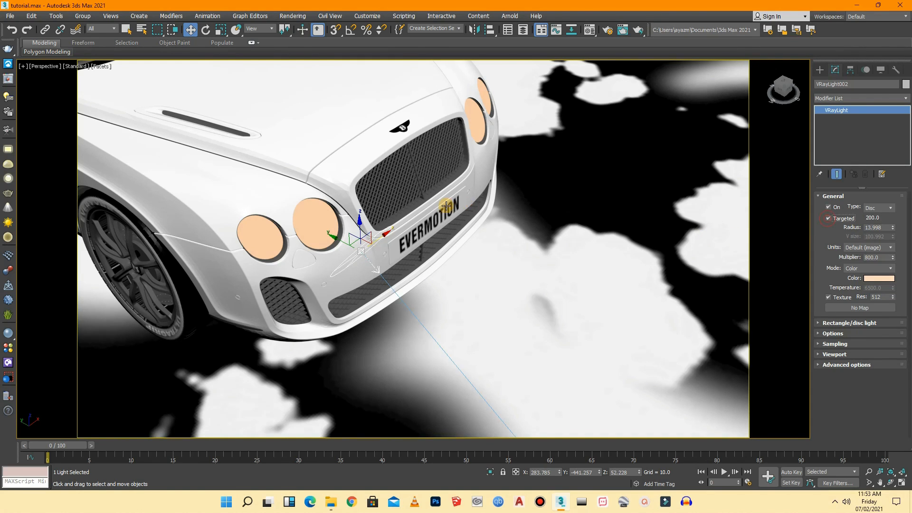
- Hide the road surface in front of the car and select the disc light's target beneath it
{"action": "scroll", "coordinate": [447, 205], "scroll_direction": "down", "scroll_amount": 6}
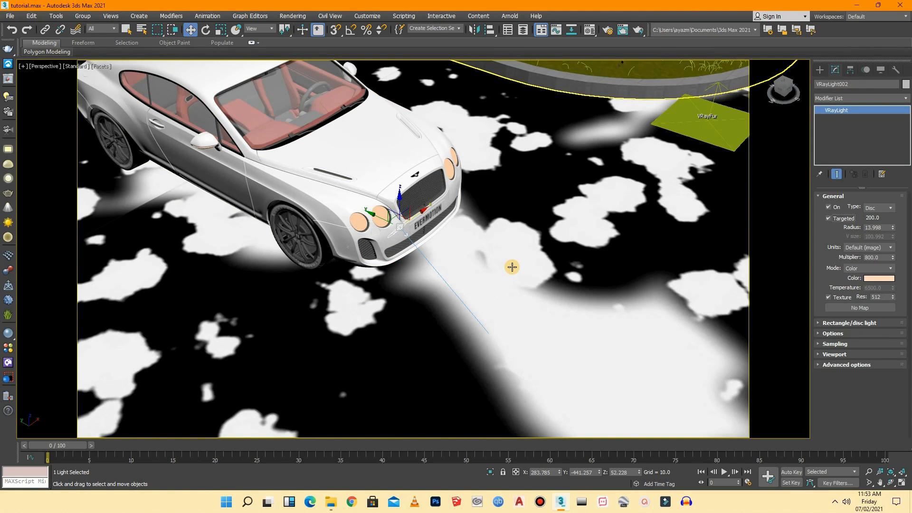
{"action": "scroll", "coordinate": [512, 267], "scroll_direction": "down", "scroll_amount": 2}
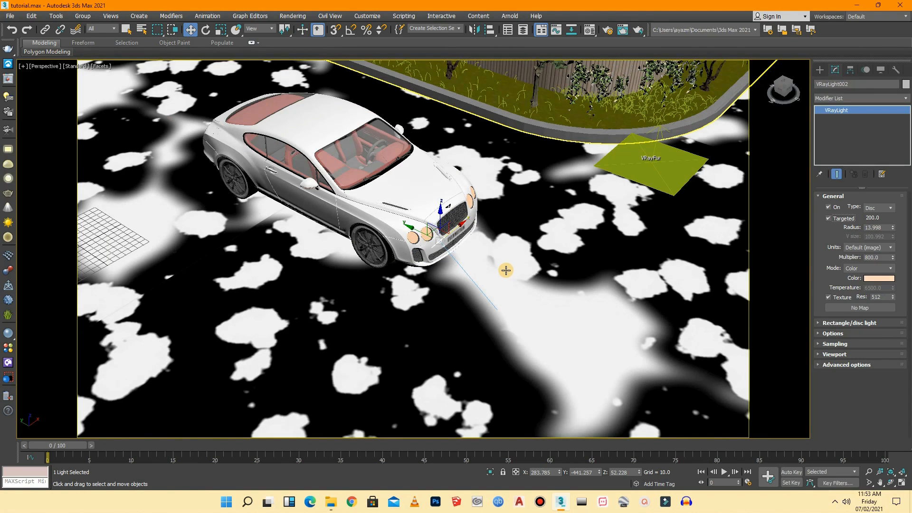
{"action": "left_click", "coordinate": [574, 274]}
{"action": "right_click", "coordinate": [570, 272]}
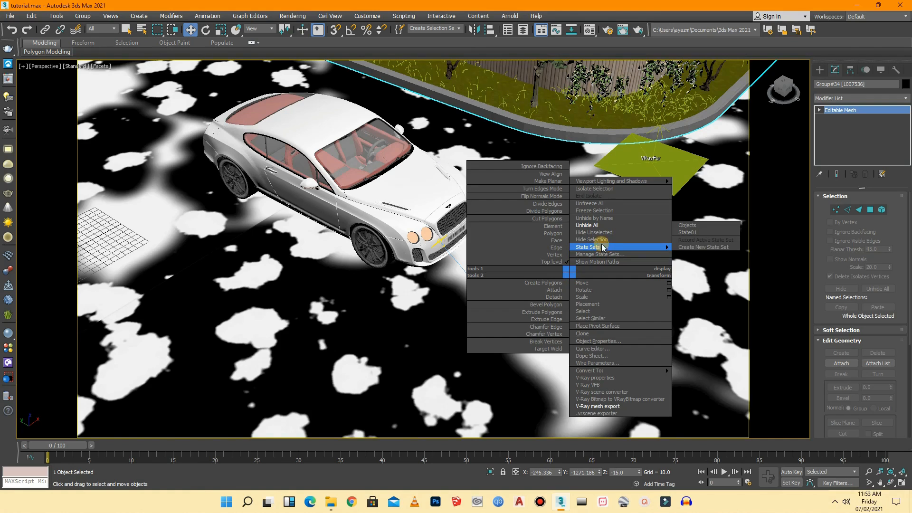
{"action": "left_click", "coordinate": [600, 239]}
{"action": "left_click", "coordinate": [532, 353]}
{"action": "left_click", "coordinate": [542, 355]}
- Unhide the road surface and raise the disc light's target by about 36 units, to about Z -25.7
{"action": "right_click", "coordinate": [608, 280]}
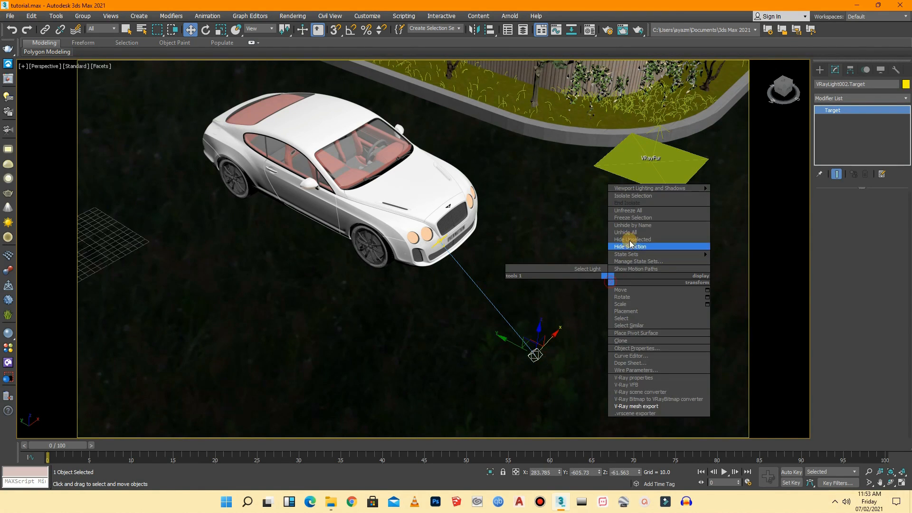
{"action": "left_click", "coordinate": [631, 247]}
{"action": "left_click", "coordinate": [545, 318]}
{"action": "mouse_move", "coordinate": [545, 318]}
{"action": "left_mouse_down"}
{"action": "mouse_move", "coordinate": [544, 304]}
{"action": "mouse_move", "coordinate": [547, 312]}
{"action": "left_mouse_up"}
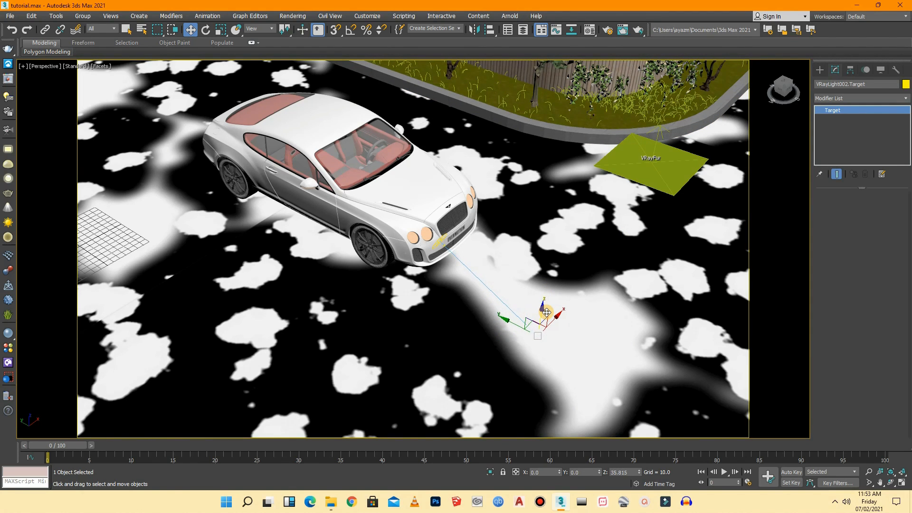
- Hide all geometry by category, select the disc light together with its target, and show the geometry again
{"action": "left_click", "coordinate": [880, 69]}
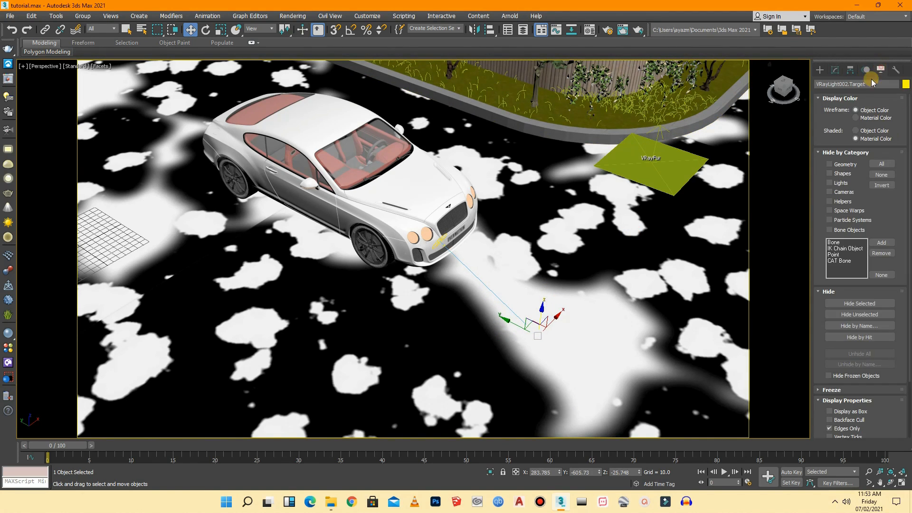
{"action": "left_click", "coordinate": [830, 164]}
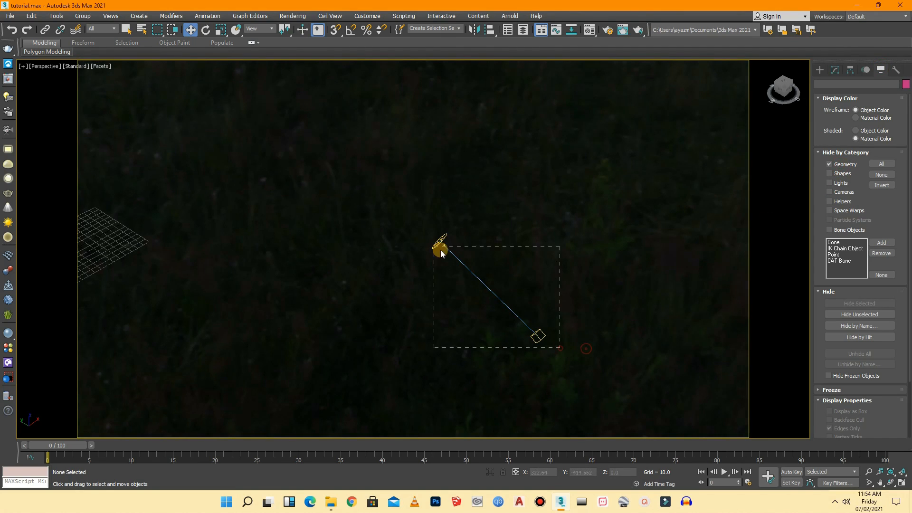
{"action": "left_click_drag", "start_coordinate": [441, 253], "coordinate": [428, 237]}
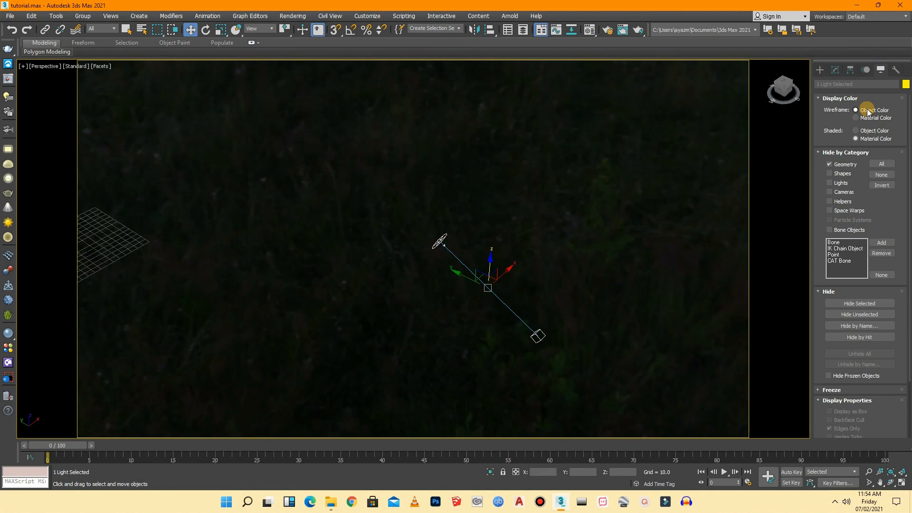
{"action": "left_click", "coordinate": [830, 164]}
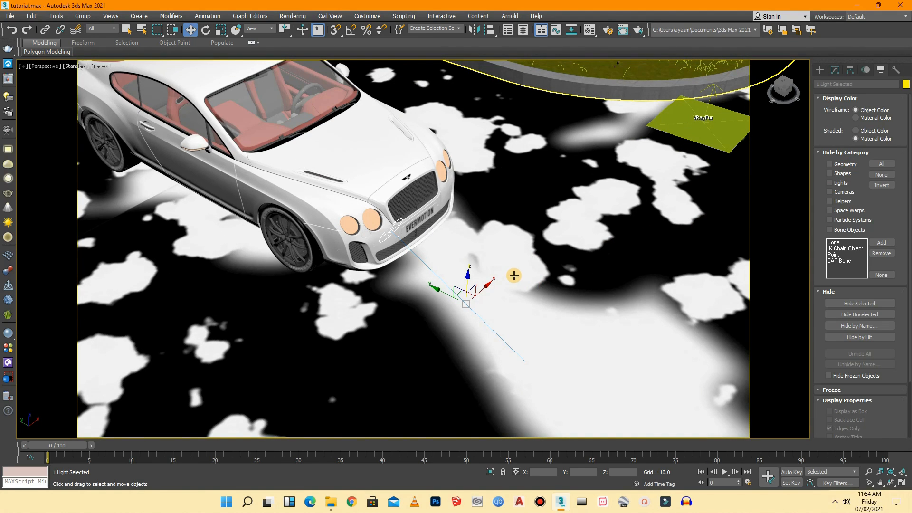
- Clone the light and its target as one copy in front of the car's other pair of headlights
{"action": "left_click_drag", "start_coordinate": [481, 285], "coordinate": [541, 228]}
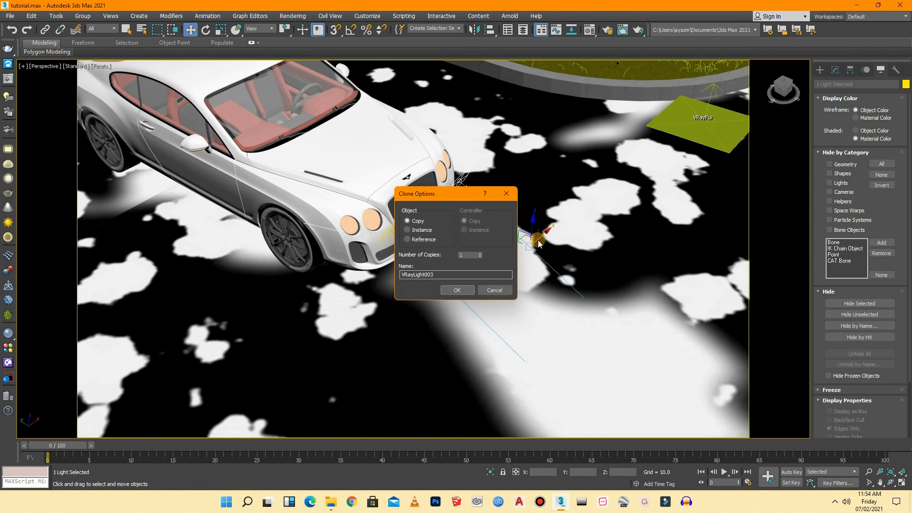
{"action": "left_click", "coordinate": [457, 290]}
{"action": "left_click", "coordinate": [583, 250]}
- Create another disc-type VRayLight with a radius of about 74.858 in the empty area beyond the grass beside the house
{"action": "scroll", "coordinate": [421, 319], "scroll_direction": "down", "scroll_amount": 10}
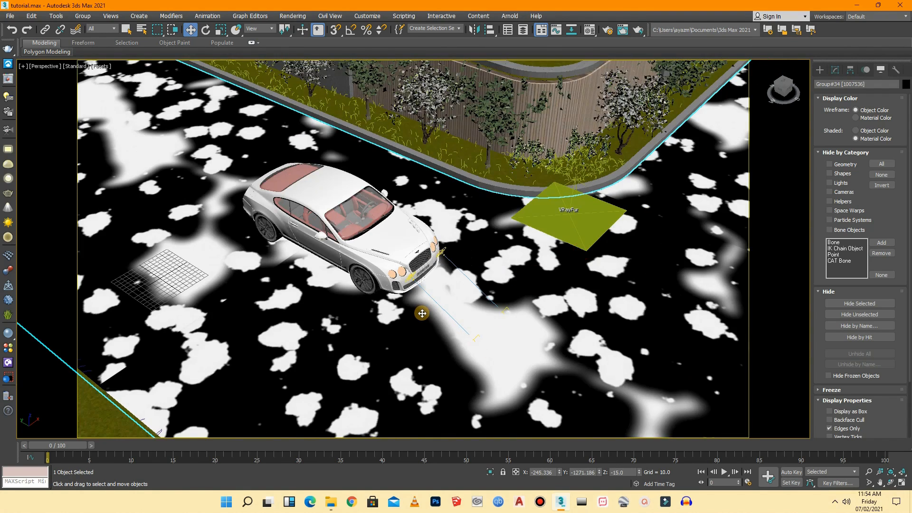
{"action": "scroll", "coordinate": [422, 320], "scroll_direction": "down", "scroll_amount": 4}
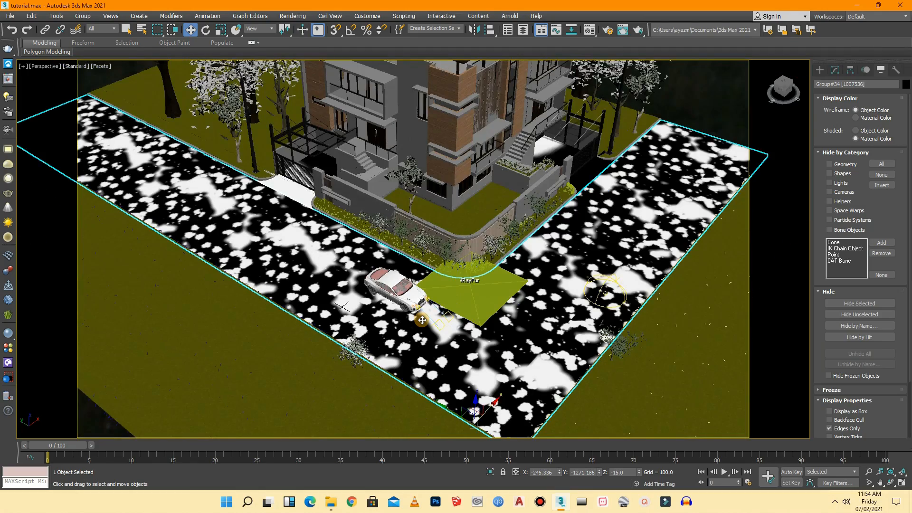
{"action": "scroll", "coordinate": [421, 341], "scroll_direction": "down", "scroll_amount": 1}
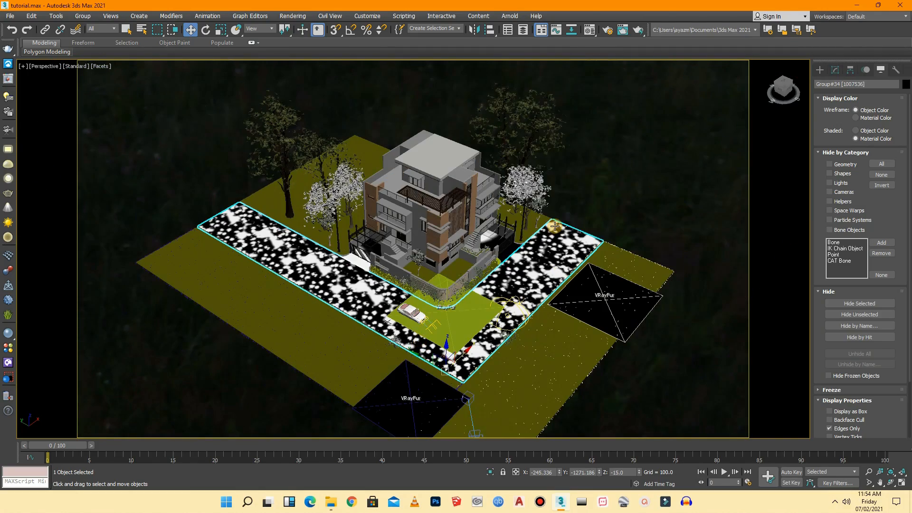
{"action": "left_click", "coordinate": [606, 201]}
{"action": "scroll", "coordinate": [644, 198], "scroll_direction": "up", "scroll_amount": 3}
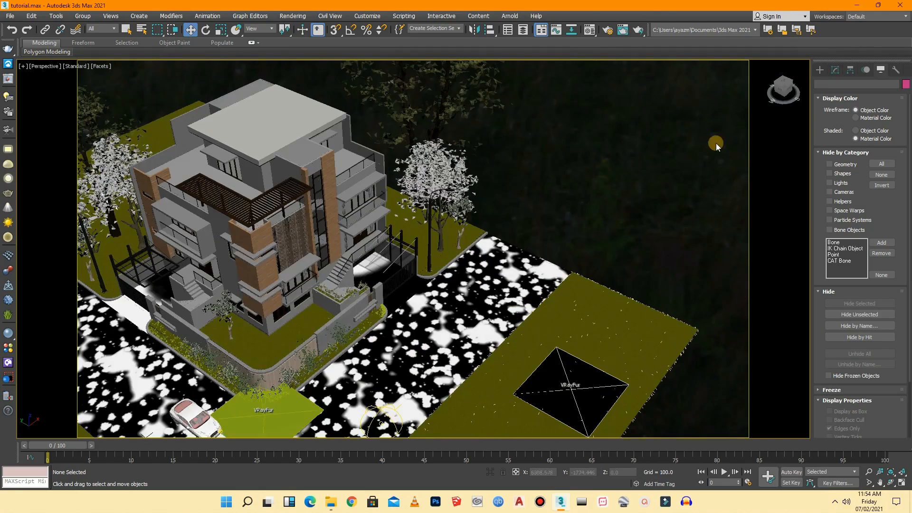
{"action": "left_click", "coordinate": [820, 70]}
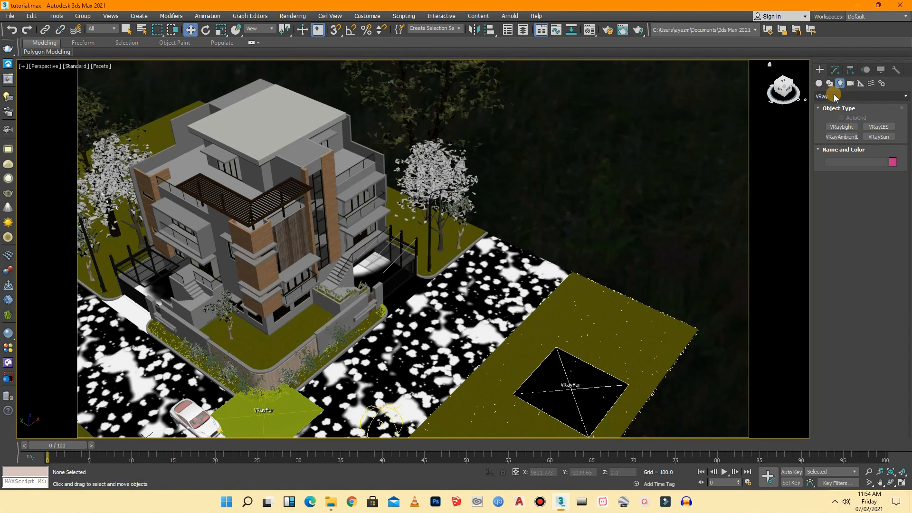
{"action": "left_click", "coordinate": [845, 127]}
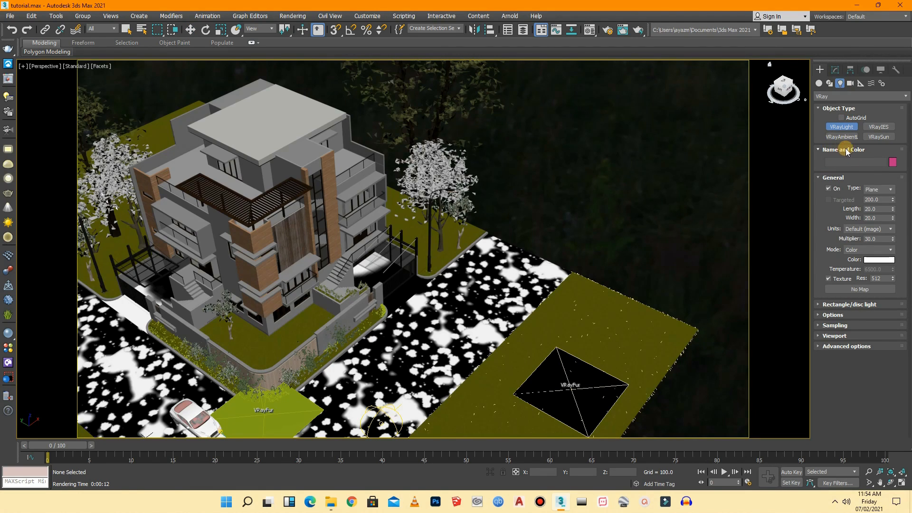
{"action": "left_click", "coordinate": [874, 190]}
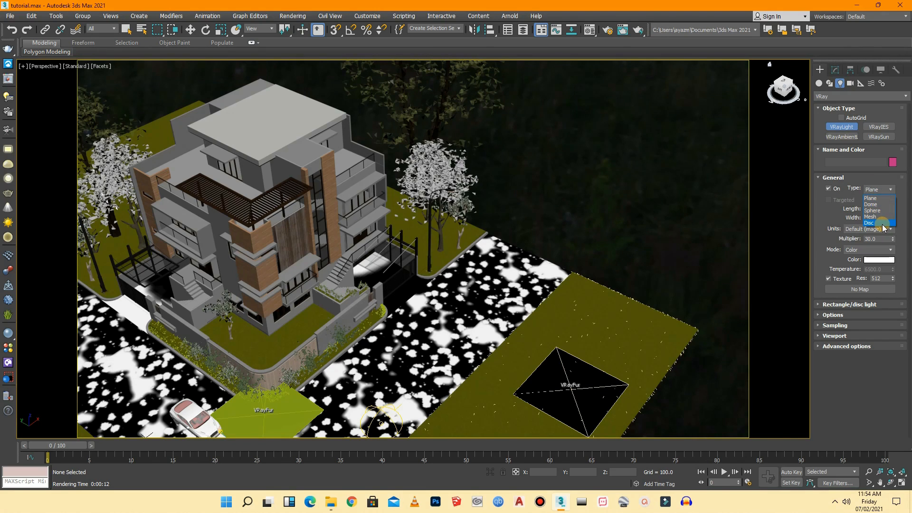
{"action": "left_click", "coordinate": [874, 223]}
{"action": "left_click_drag", "start_coordinate": [663, 250], "coordinate": [665, 253]}
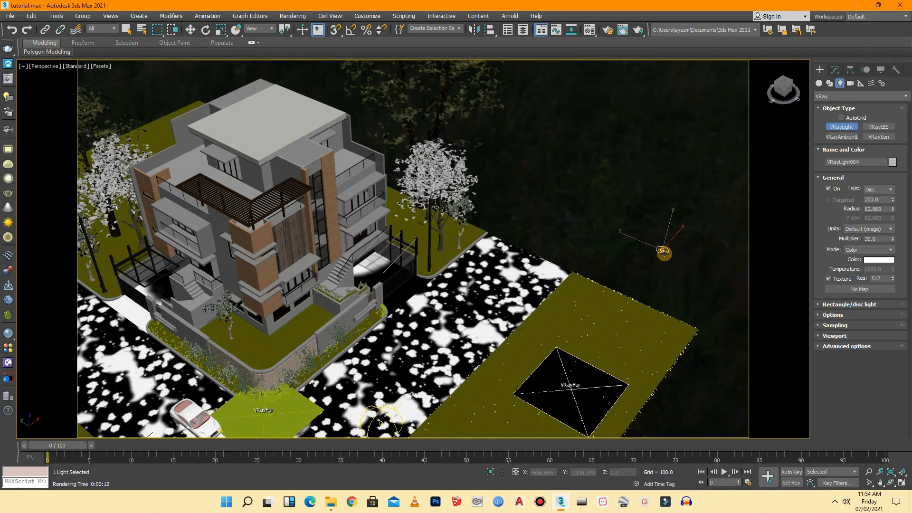
{"action": "left_click_drag", "start_coordinate": [667, 253], "coordinate": [670, 248]}
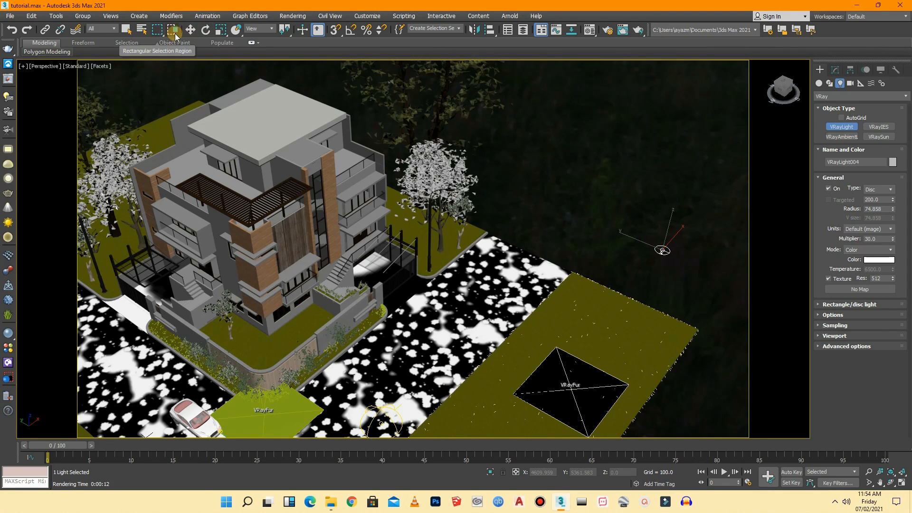
- Raise the new disc light to about Z 643.6 and shift it along Y to about -713, in line with the side road
{"action": "left_click", "coordinate": [190, 29]}
{"action": "left_click_drag", "start_coordinate": [668, 229], "coordinate": [679, 183]}
{"action": "left_click", "coordinate": [782, 85]}
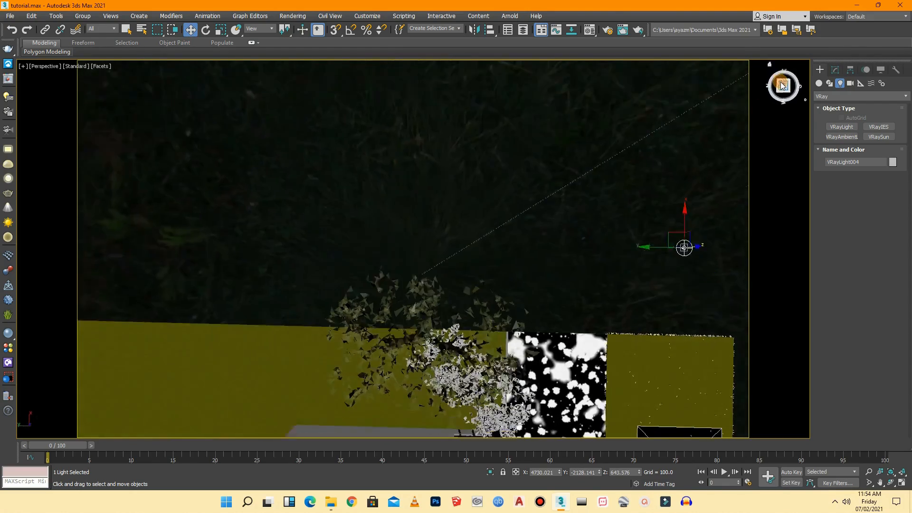
{"action": "left_click_drag", "start_coordinate": [656, 251], "coordinate": [503, 258]}
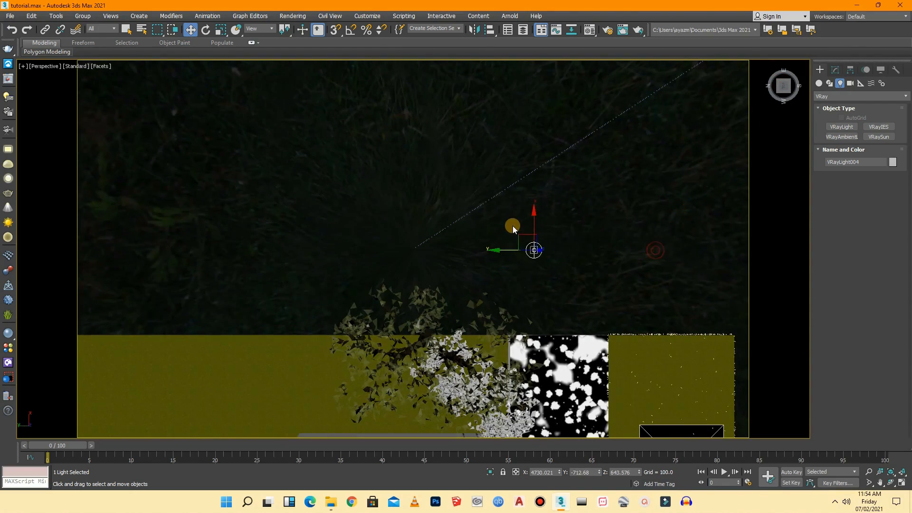
- Move the disc light along the side road onto the street lamp's head, at about X 2957 and Y -756
{"action": "scroll", "coordinate": [514, 224], "scroll_direction": "down", "scroll_amount": 2}
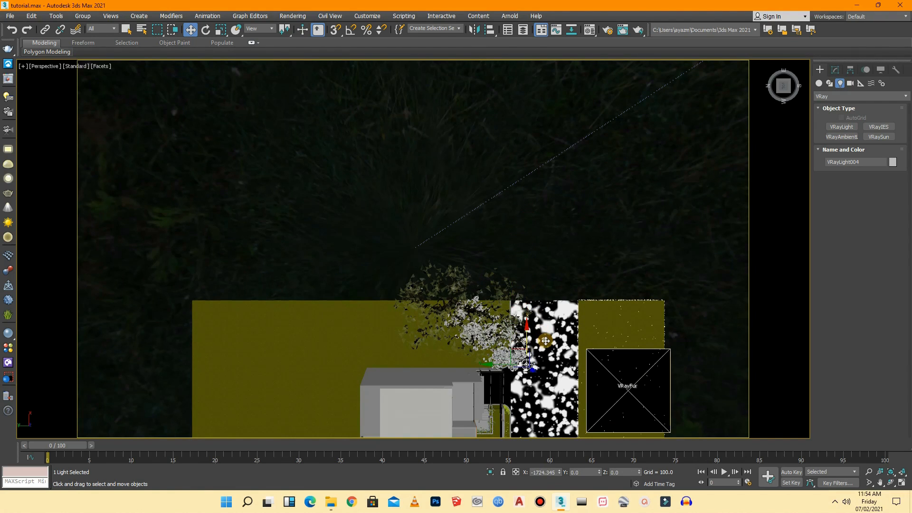
{"action": "scroll", "coordinate": [523, 333], "scroll_direction": "up", "scroll_amount": 5}
{"action": "scroll", "coordinate": [520, 330], "scroll_direction": "up", "scroll_amount": 5}
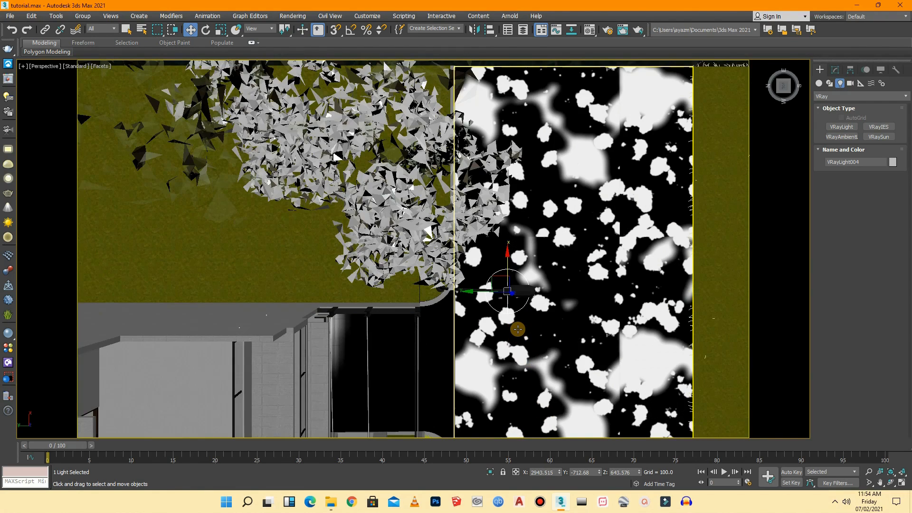
{"action": "left_click_drag", "start_coordinate": [469, 263], "coordinate": [491, 262]}
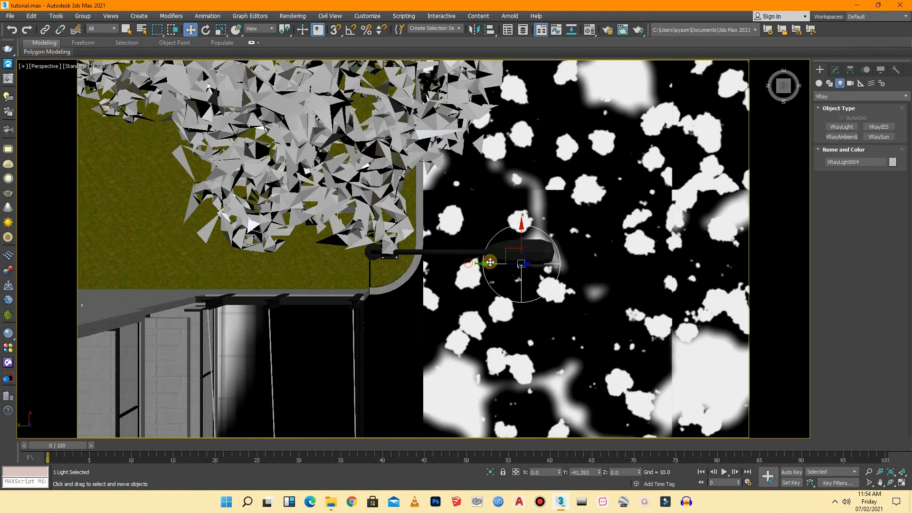
{"action": "left_click_drag", "start_coordinate": [523, 236], "coordinate": [523, 233]}
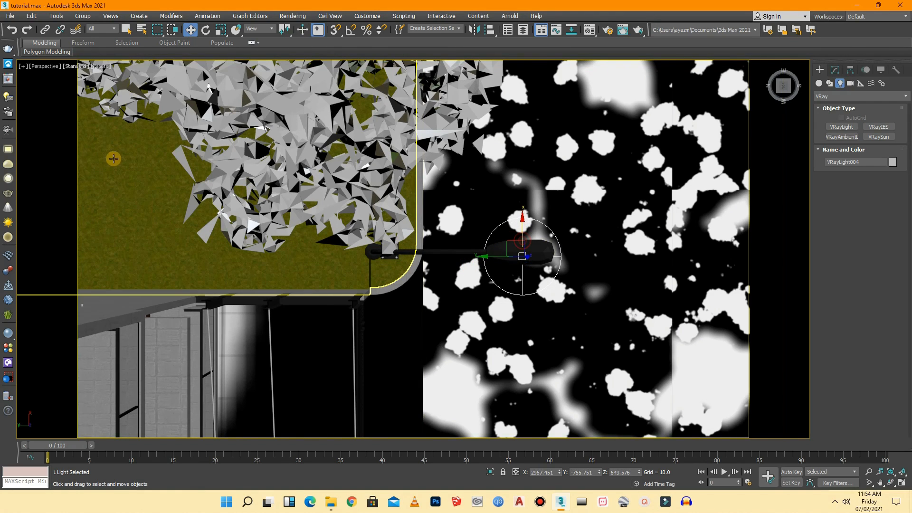
- In an orthographic top view, center the disc light on the street lamp's head at about X 2969 and Y -703
{"action": "left_click", "coordinate": [46, 66]}
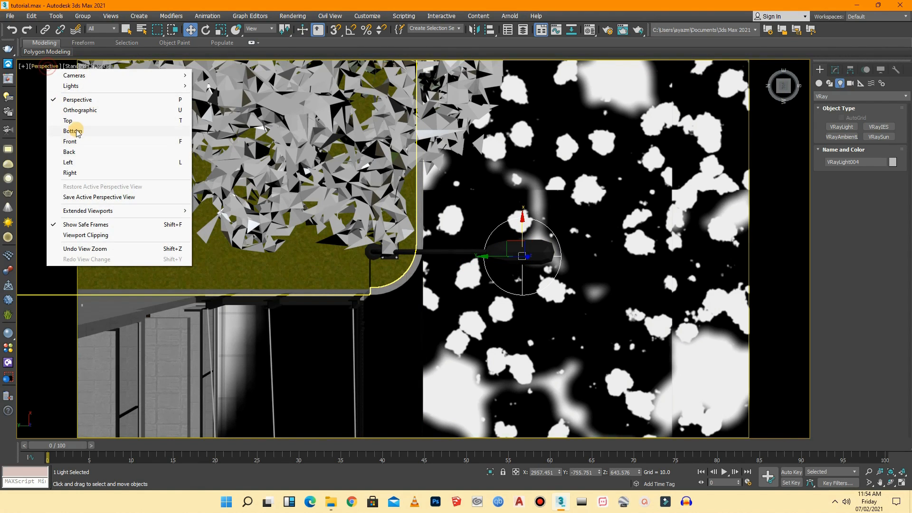
{"action": "left_click", "coordinate": [71, 121]}
{"action": "scroll", "coordinate": [434, 179], "scroll_direction": "down", "scroll_amount": 8}
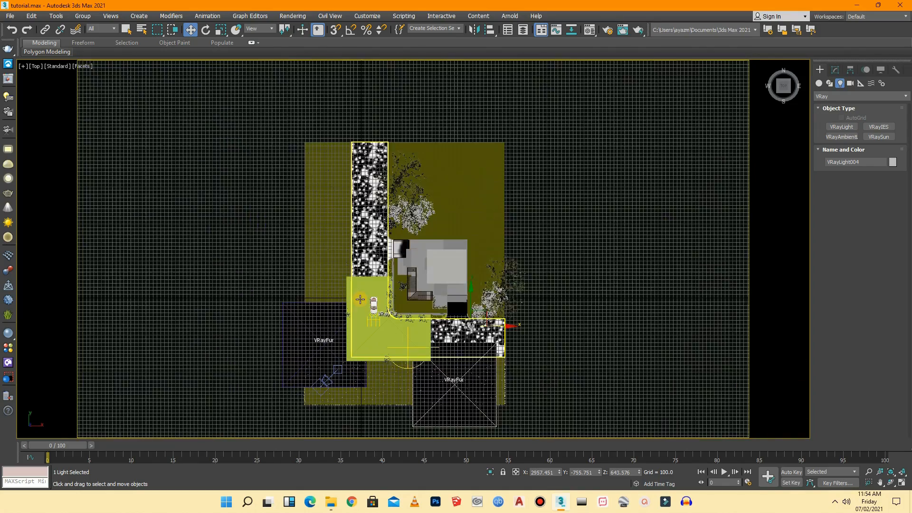
{"action": "scroll", "coordinate": [419, 323], "scroll_direction": "up", "scroll_amount": 10}
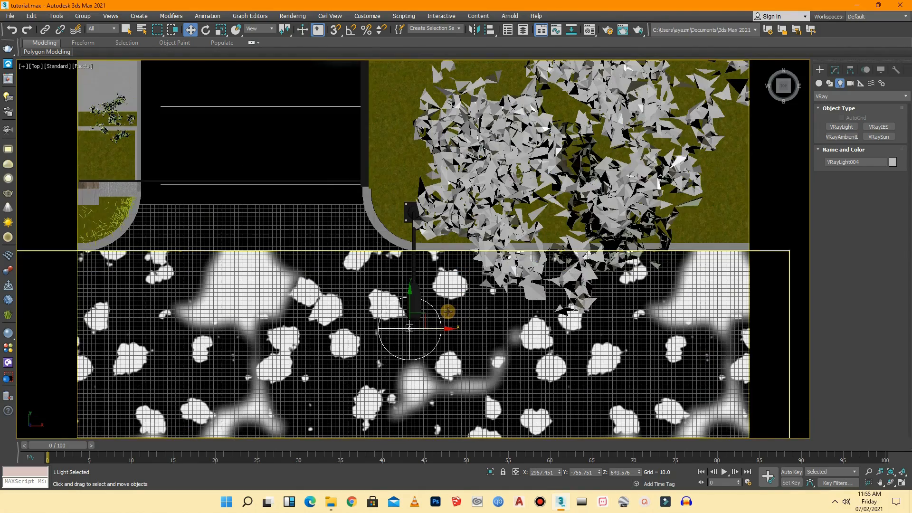
{"action": "left_click_drag", "start_coordinate": [417, 314], "coordinate": [434, 307]}
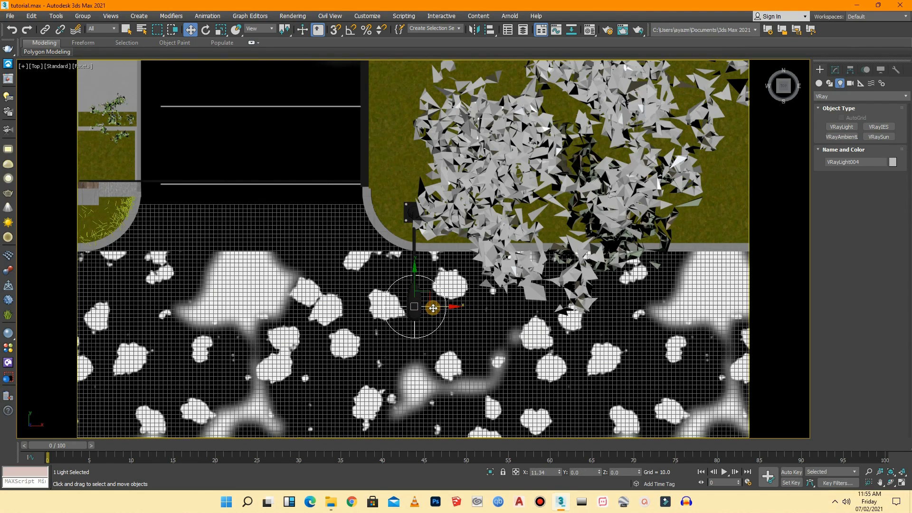
{"action": "scroll", "coordinate": [413, 308], "scroll_direction": "up", "scroll_amount": 3}
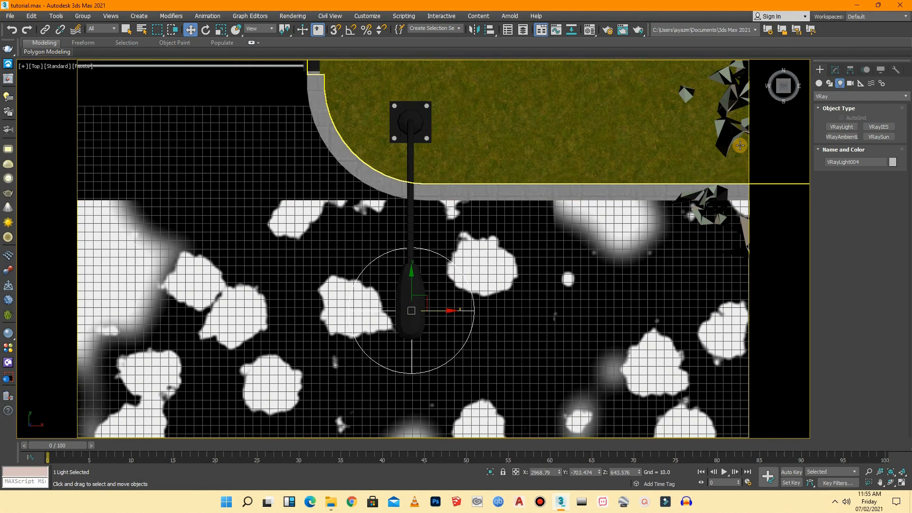
- Reduce the street lamp disc light's radius to about 32.189 and shift it along X to about 2965
{"action": "left_click", "coordinate": [834, 69]}
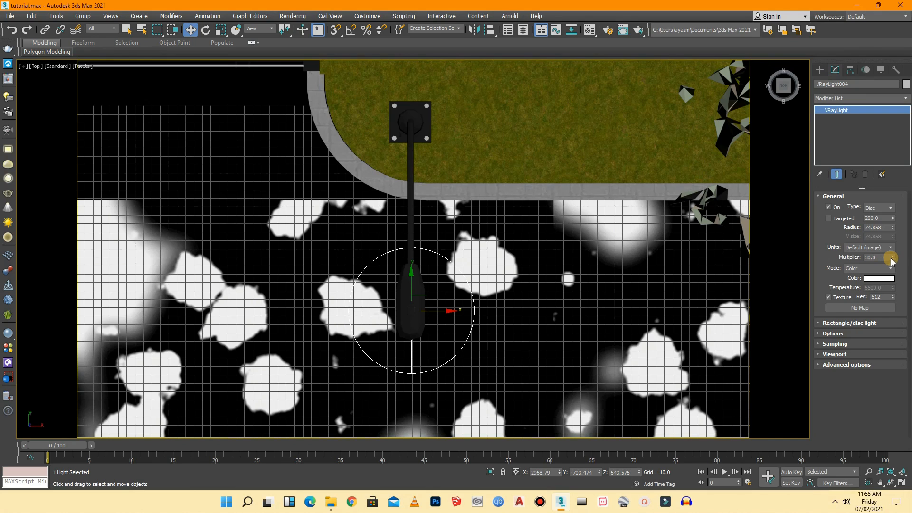
{"action": "left_click_drag", "start_coordinate": [895, 230], "coordinate": [897, 255]}
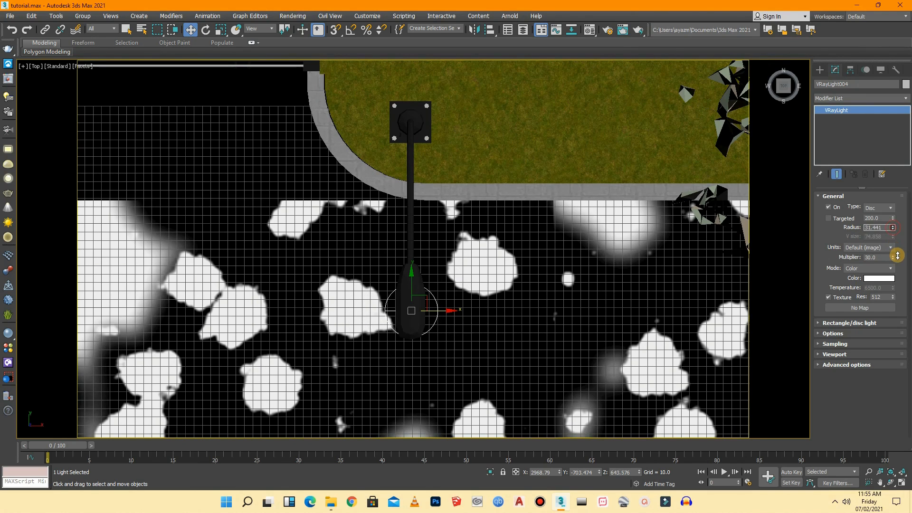
{"action": "left_click_drag", "start_coordinate": [439, 310], "coordinate": [436, 311]}
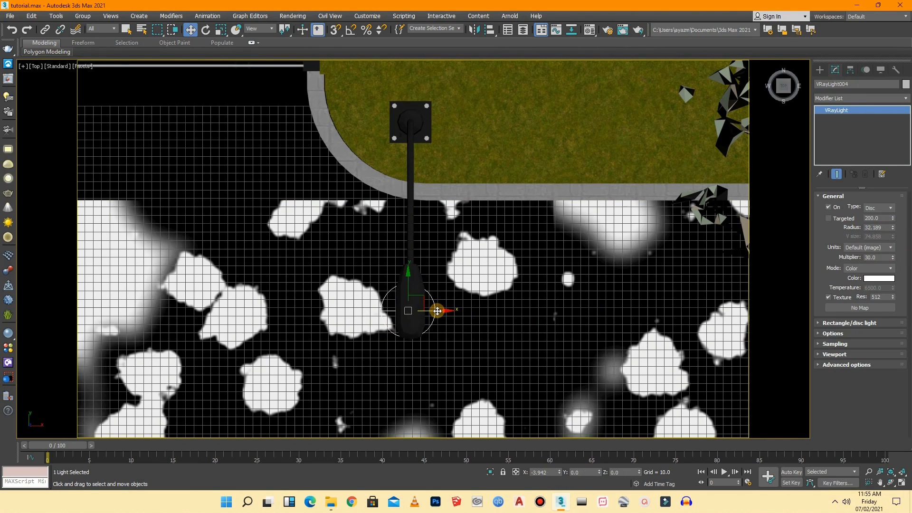
- Set the street lamp light's multiplier to 1500 and give it a pale warm orange color
{"action": "double_click", "coordinate": [878, 256]}
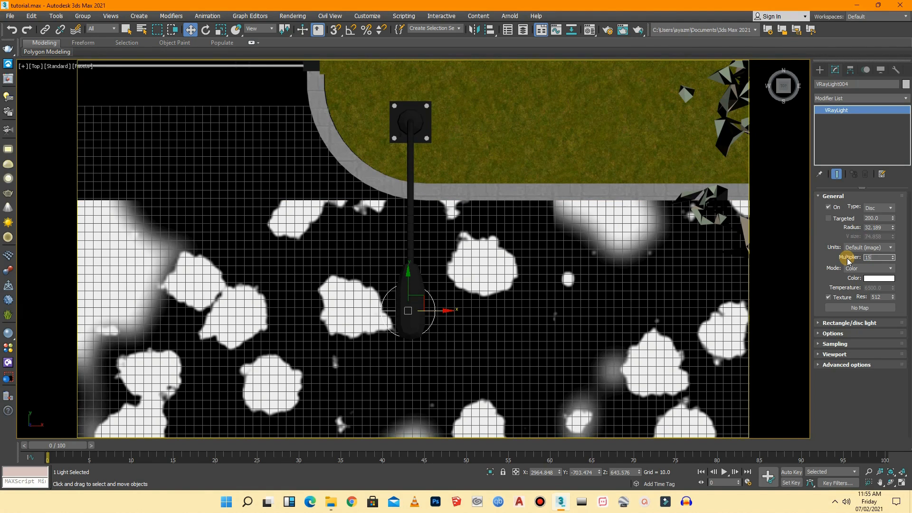
{"action": "left_click", "coordinate": [879, 278]}
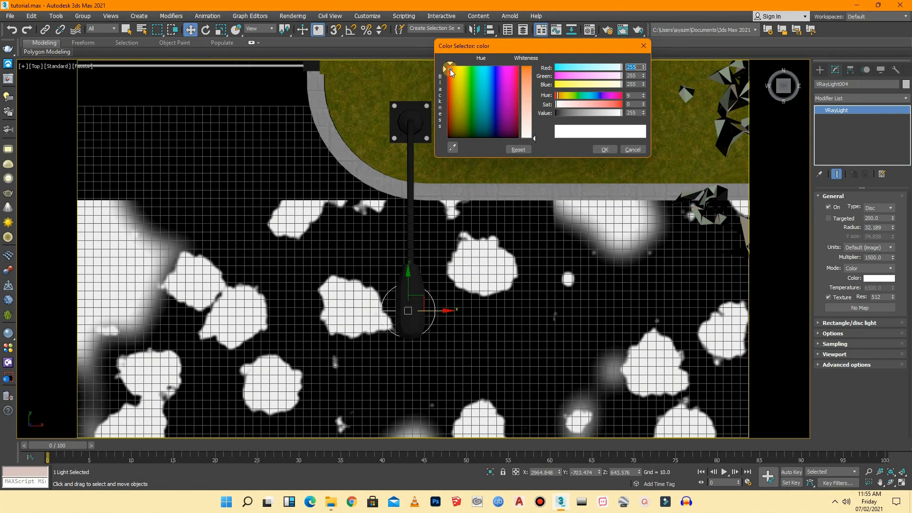
{"action": "left_click", "coordinate": [453, 69]}
{"action": "left_click", "coordinate": [527, 109]}
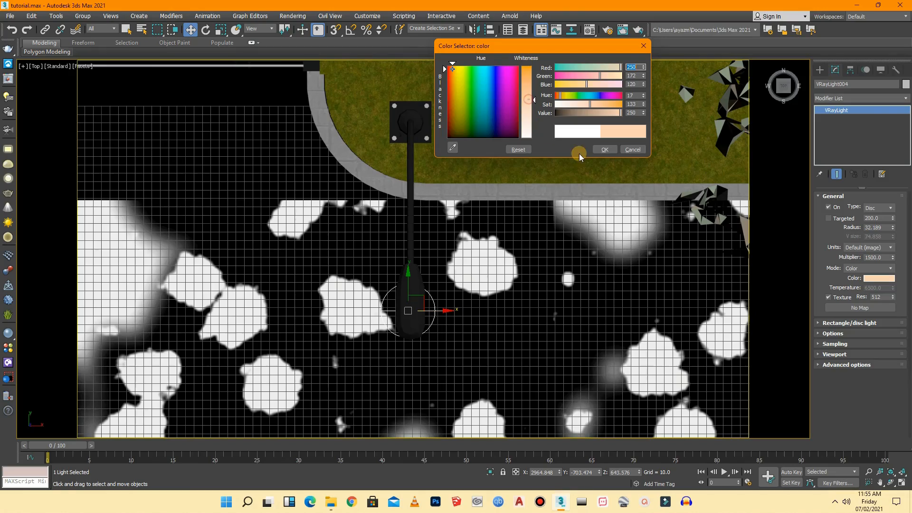
{"action": "left_click", "coordinate": [533, 110]}
{"action": "left_click", "coordinate": [605, 149]}
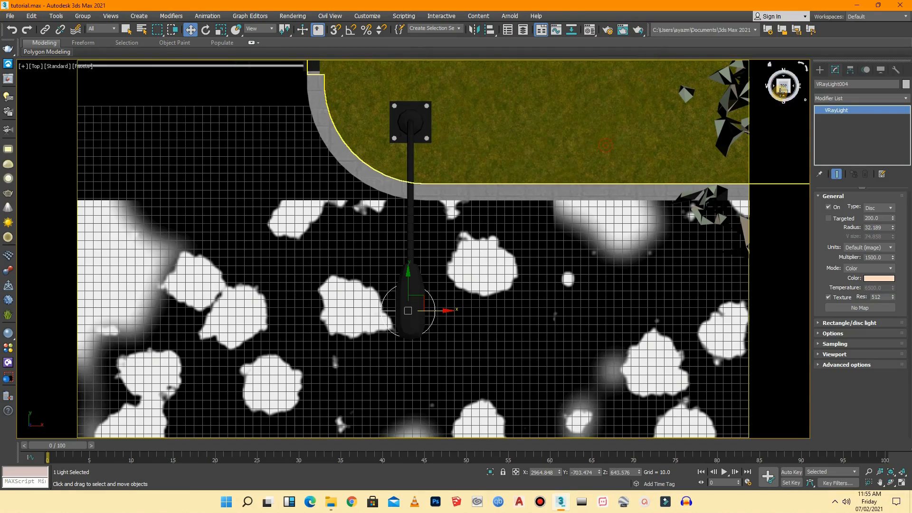
- Raise the disc light to about Z 1041, just beneath the street lamp's head
{"action": "left_click_drag", "start_coordinate": [787, 89], "coordinate": [810, 52]}
{"action": "scroll", "coordinate": [436, 344], "scroll_direction": "down", "scroll_amount": 6}
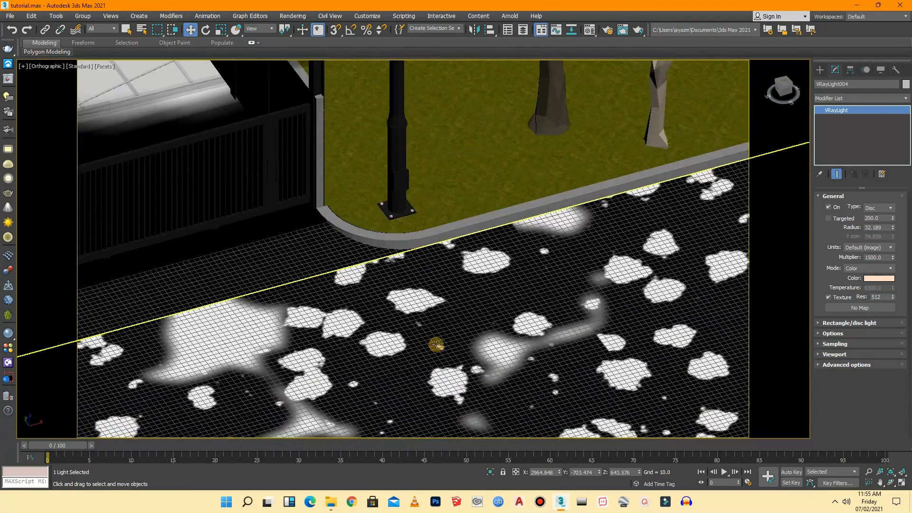
{"action": "scroll", "coordinate": [430, 283], "scroll_direction": "down", "scroll_amount": 2}
{"action": "scroll", "coordinate": [450, 143], "scroll_direction": "up", "scroll_amount": 2}
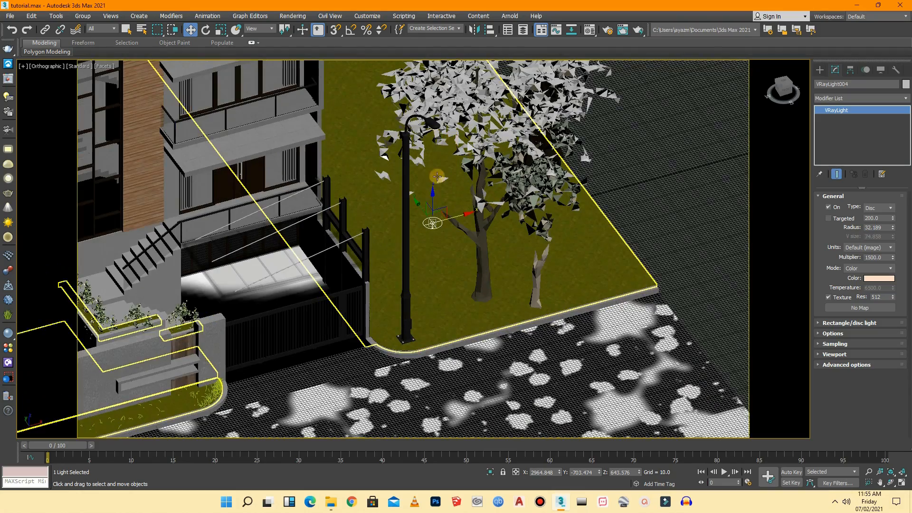
{"action": "left_click_drag", "start_coordinate": [434, 196], "coordinate": [439, 101]}
{"action": "scroll", "coordinate": [440, 101], "scroll_direction": "up", "scroll_amount": 5}
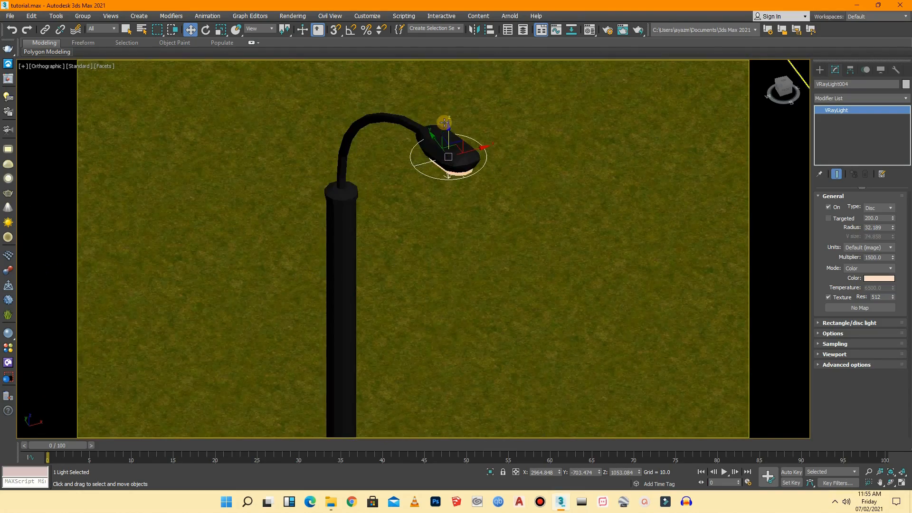
{"action": "left_click_drag", "start_coordinate": [449, 138], "coordinate": [449, 149]}
{"action": "left_click_drag", "start_coordinate": [785, 85], "coordinate": [783, 77]}
{"action": "scroll", "coordinate": [466, 275], "scroll_direction": "down", "scroll_amount": 2}
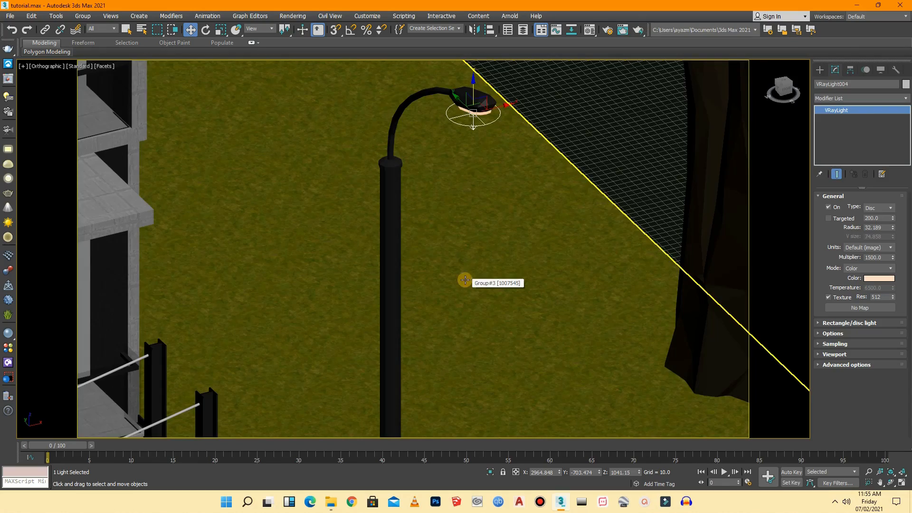
{"action": "scroll", "coordinate": [472, 97], "scroll_direction": "up", "scroll_amount": 2}
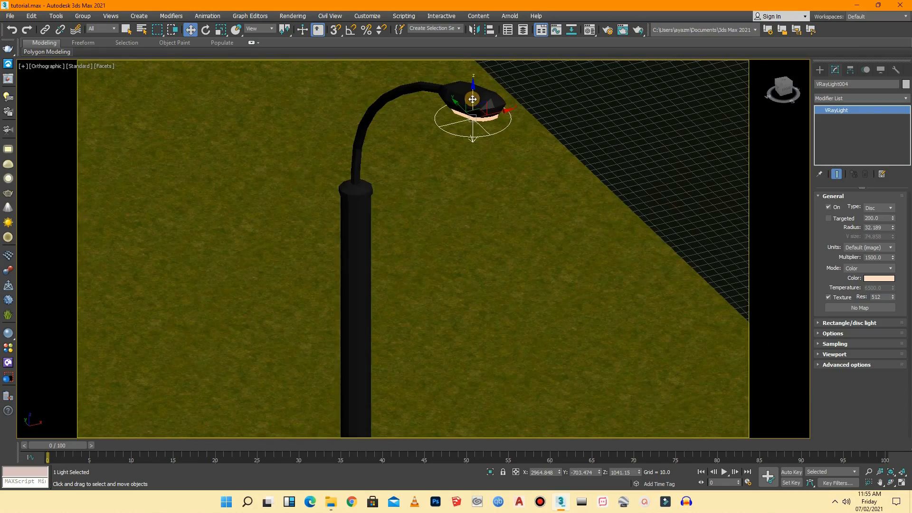
- In the top view, clone the lamp light as one instance and move it to the front road, at about X 550 and Y 839
{"action": "left_click", "coordinate": [785, 85]}
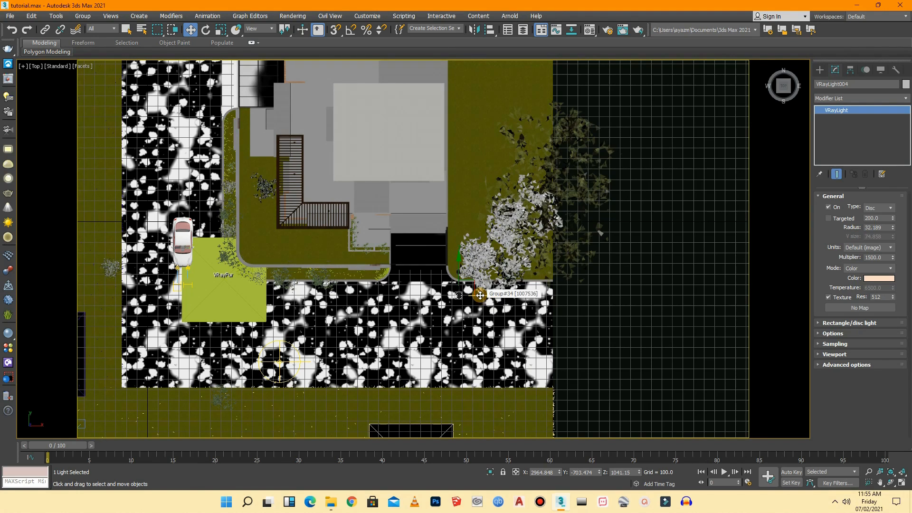
{"action": "mouse_move", "coordinate": [451, 296]}
{"action": "left_mouse_down", "text": "shift"}
{"action": "mouse_move", "coordinate": [439, 297]}
{"action": "mouse_move", "coordinate": [452, 297]}
{"action": "left_mouse_up", "text": "shift"}
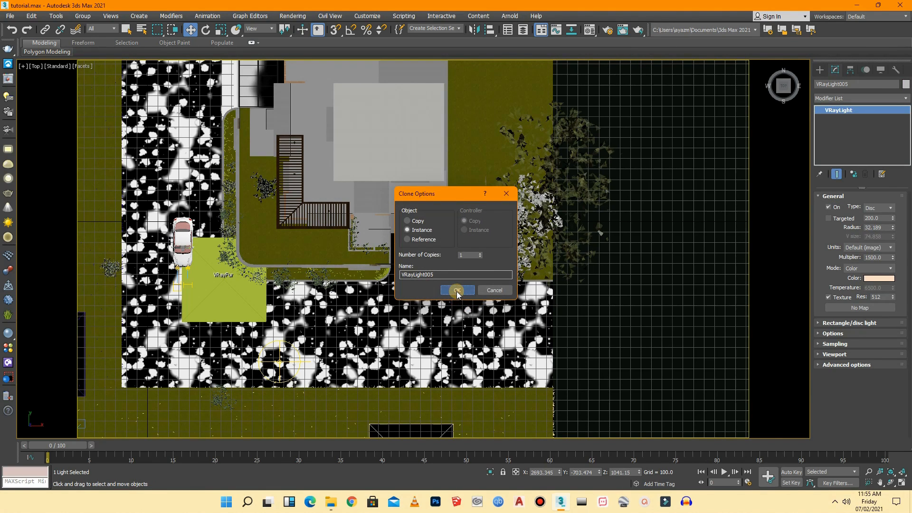
{"action": "left_click", "coordinate": [457, 290]}
{"action": "mouse_move", "coordinate": [451, 295]}
{"action": "left_mouse_down"}
{"action": "mouse_move", "coordinate": [196, 252]}
{"action": "mouse_move", "coordinate": [207, 275]}
{"action": "mouse_move", "coordinate": [217, 112]}
{"action": "left_mouse_up"}
- Move the instanced light onto the second street lamp's head, at about X 566 and Y 1745
{"action": "scroll", "coordinate": [268, 352], "scroll_direction": "down", "scroll_amount": 3}
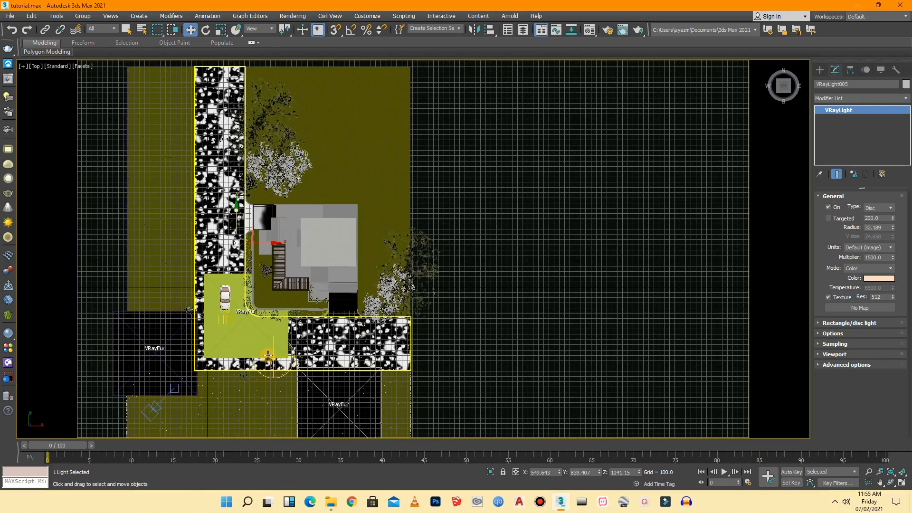
{"action": "scroll", "coordinate": [243, 196], "scroll_direction": "up", "scroll_amount": 3}
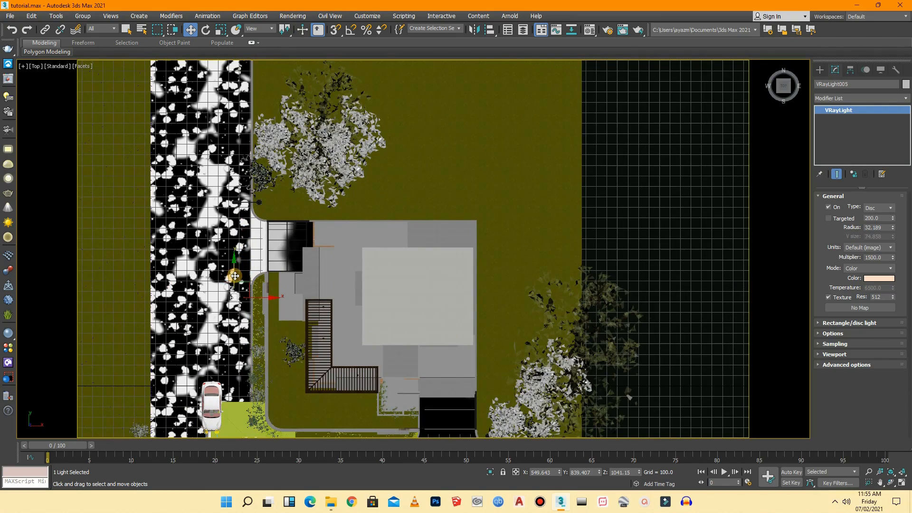
{"action": "left_click_drag", "start_coordinate": [234, 275], "coordinate": [230, 183]}
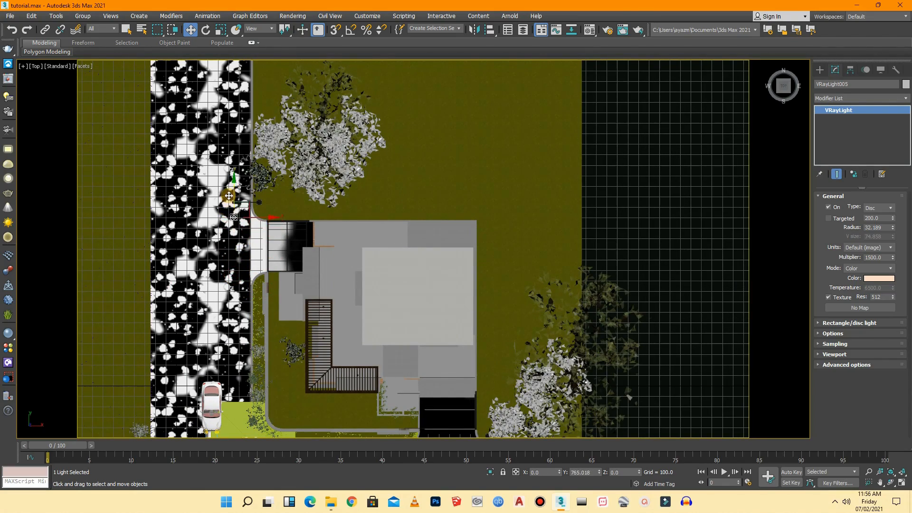
{"action": "scroll", "coordinate": [228, 181], "scroll_direction": "up", "scroll_amount": 2}
{"action": "scroll", "coordinate": [229, 180], "scroll_direction": "up", "scroll_amount": 2}
{"action": "scroll", "coordinate": [242, 252], "scroll_direction": "up", "scroll_amount": 2}
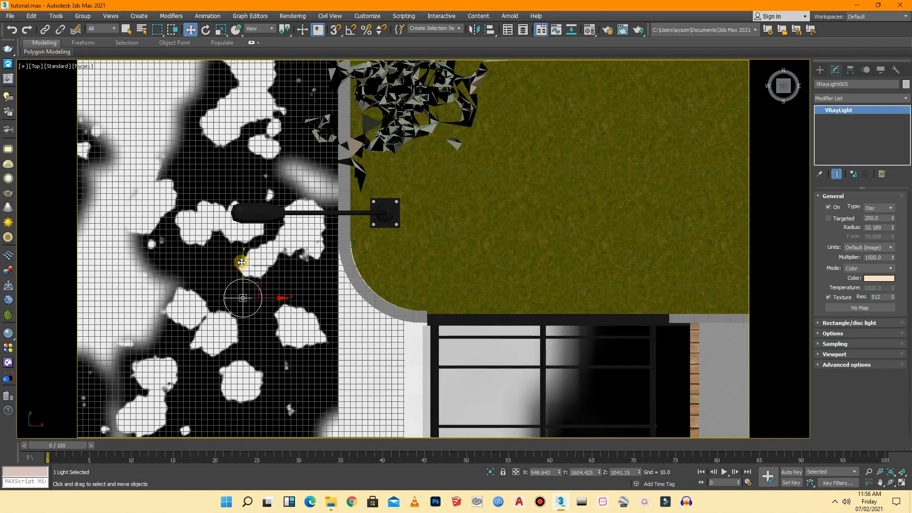
{"action": "left_click_drag", "start_coordinate": [251, 182], "coordinate": [250, 179]}
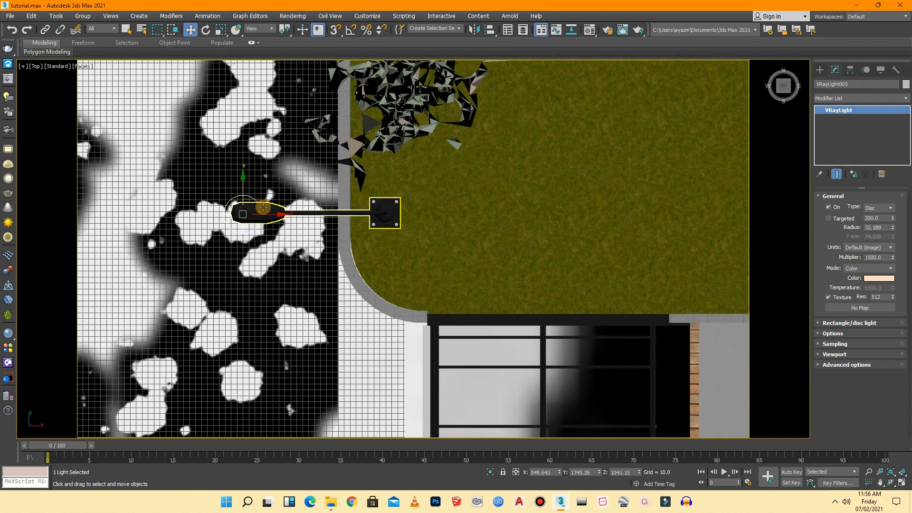
{"action": "left_click_drag", "start_coordinate": [263, 214], "coordinate": [273, 213]}
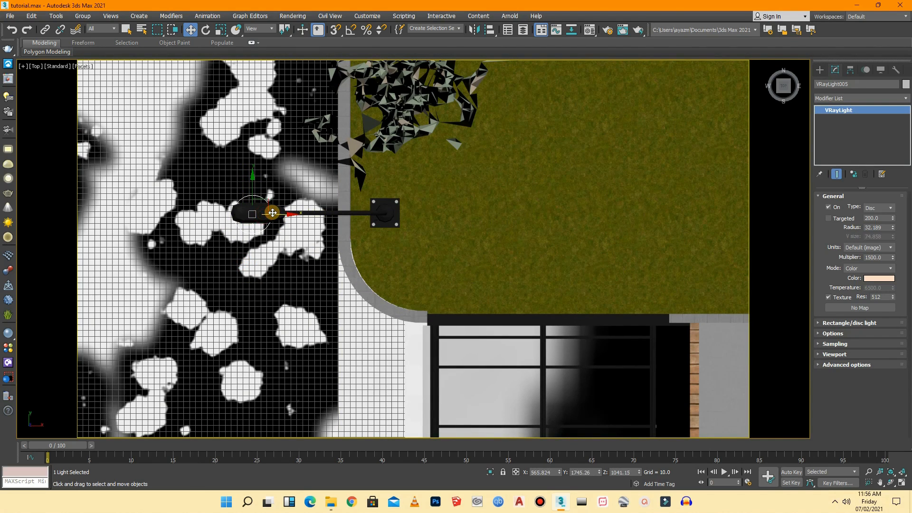
- In the VRayCam001 view, turn on targeting for the instanced street lamp lights
{"action": "left_click", "coordinate": [35, 66]}
{"action": "mouse_move", "coordinate": [78, 78]}
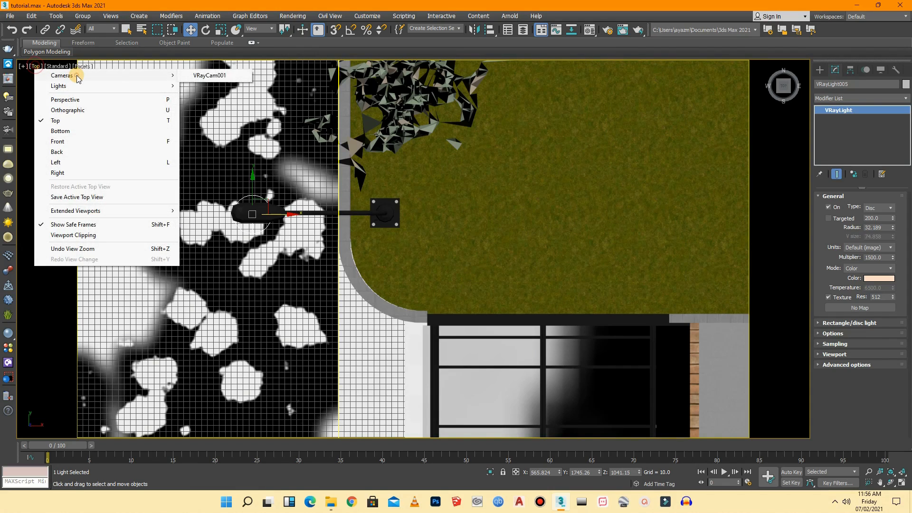
{"action": "left_click", "coordinate": [222, 78]}
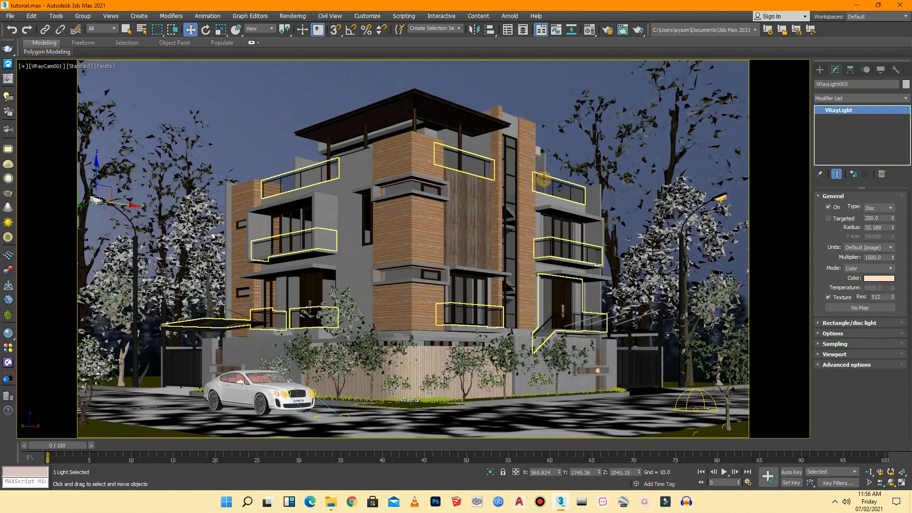
{"action": "left_click", "coordinate": [829, 219]}
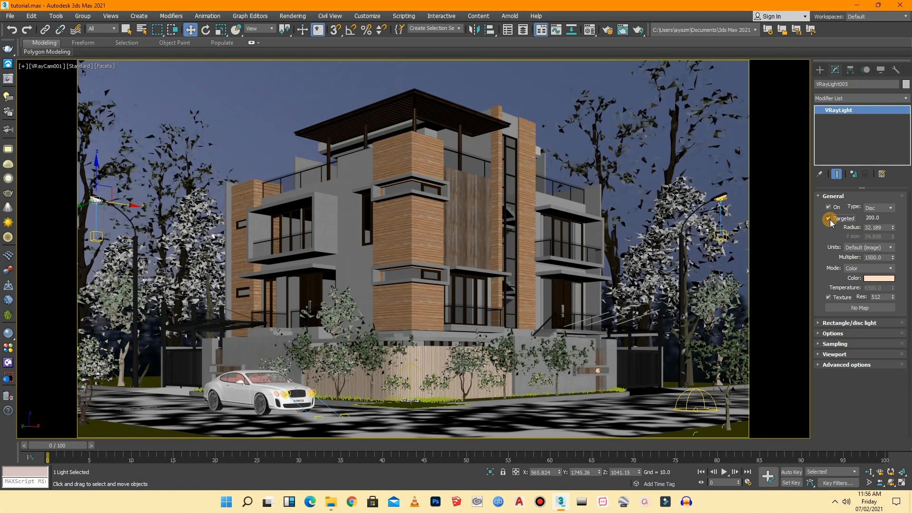
- Lower the targets of both street lamp lights straight down to road level, the second lamp's to about Z -4.4
{"action": "left_click", "coordinate": [100, 239]}
{"action": "left_click_drag", "start_coordinate": [95, 205], "coordinate": [110, 357]}
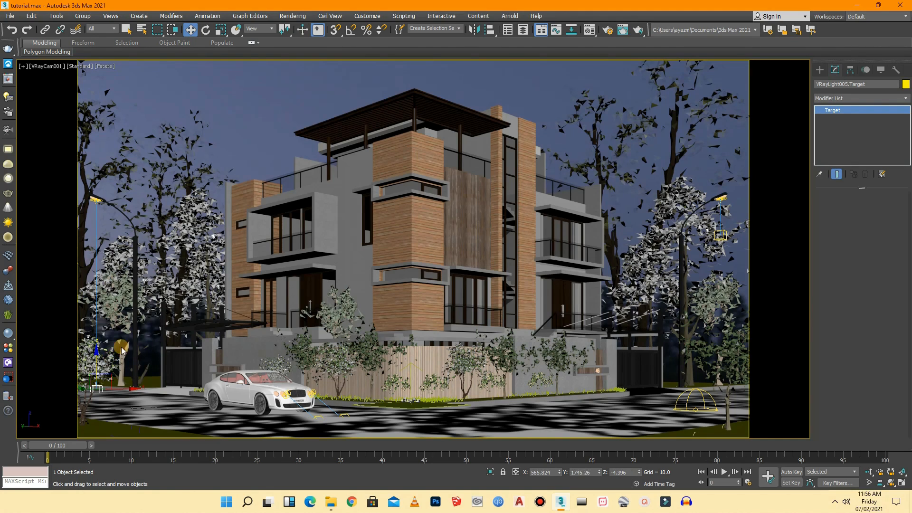
{"action": "left_click", "coordinate": [721, 239]}
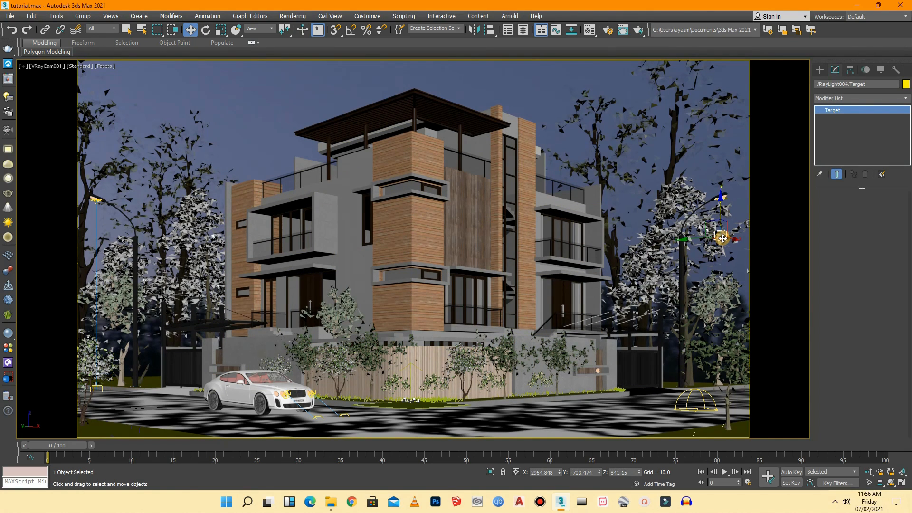
{"action": "left_click_drag", "start_coordinate": [721, 203], "coordinate": [717, 364]}
{"action": "left_click", "coordinate": [540, 76]}
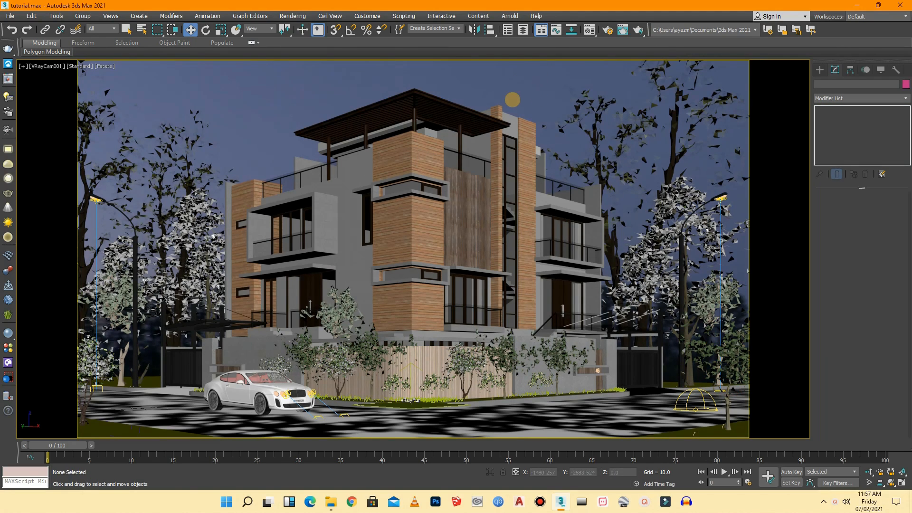
- In a perspective view, create a plane-type VRayLight about 530.6 long and 1353.5 wide in the empty area beyond the side road
{"action": "left_click", "coordinate": [48, 67]}
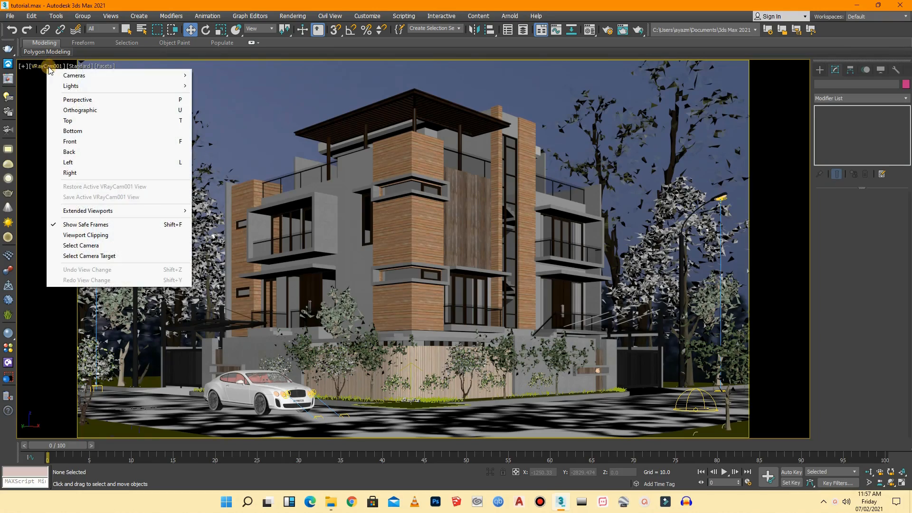
{"action": "left_click", "coordinate": [102, 101]}
{"action": "left_click_drag", "start_coordinate": [781, 91], "coordinate": [780, 96]}
{"action": "scroll", "coordinate": [326, 401], "scroll_direction": "down", "scroll_amount": 4}
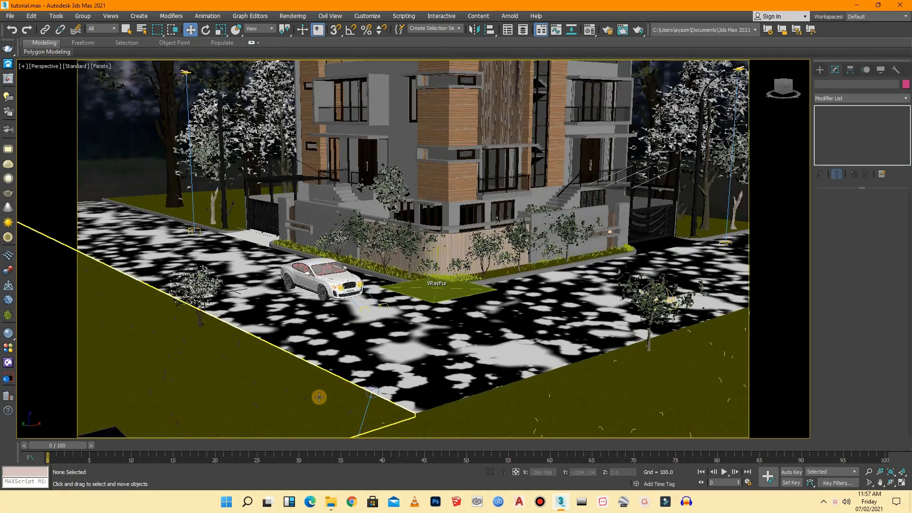
{"action": "scroll", "coordinate": [350, 219], "scroll_direction": "up", "scroll_amount": 2}
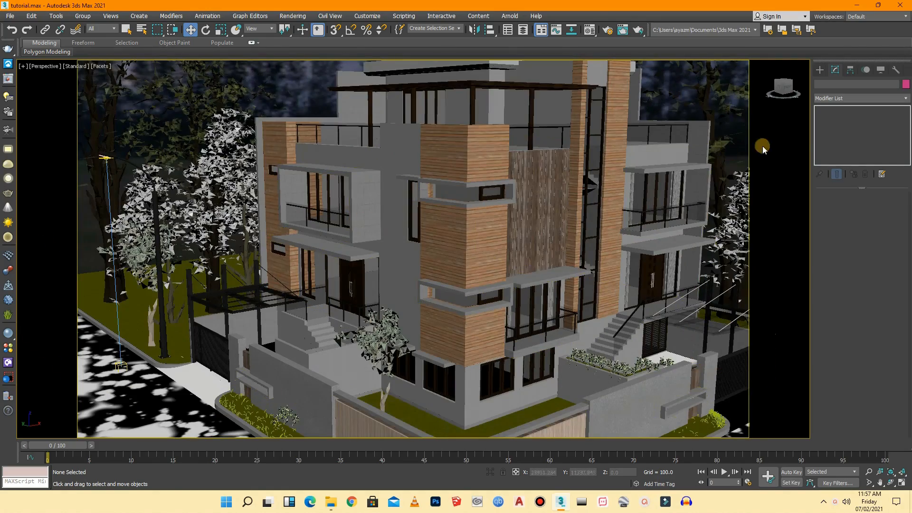
{"action": "scroll", "coordinate": [397, 340], "scroll_direction": "up", "scroll_amount": 4}
{"action": "scroll", "coordinate": [397, 341], "scroll_direction": "down", "scroll_amount": 3}
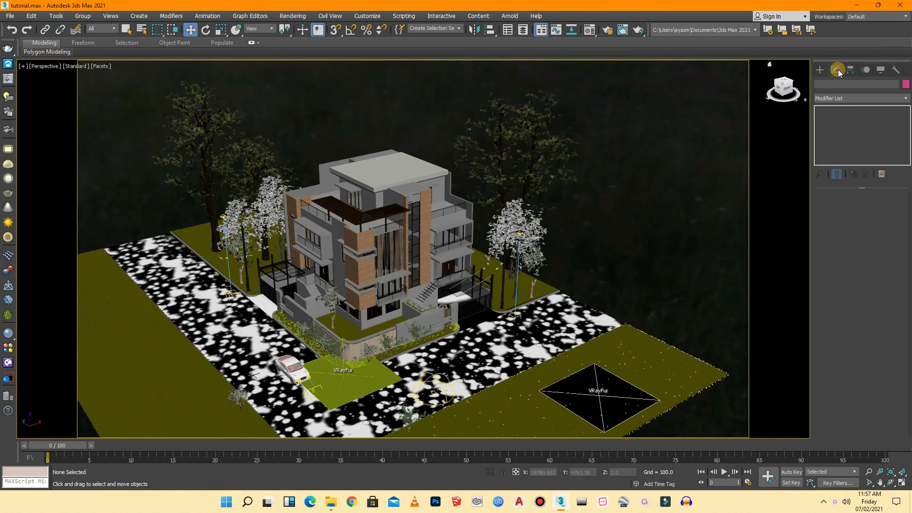
{"action": "left_click", "coordinate": [821, 71]}
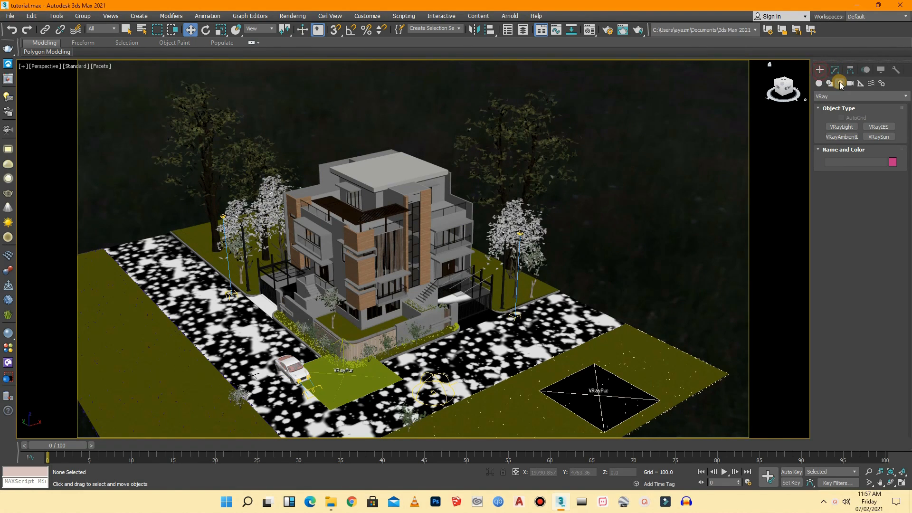
{"action": "left_click", "coordinate": [840, 84]}
{"action": "left_click", "coordinate": [836, 97]}
{"action": "left_click", "coordinate": [829, 118]}
{"action": "left_click", "coordinate": [841, 128]}
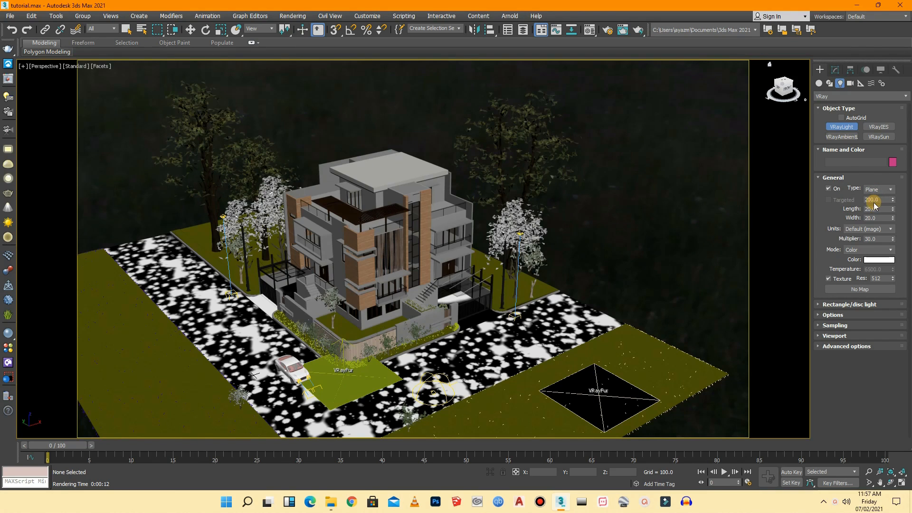
{"action": "left_click_drag", "start_coordinate": [602, 251], "coordinate": [662, 298]}
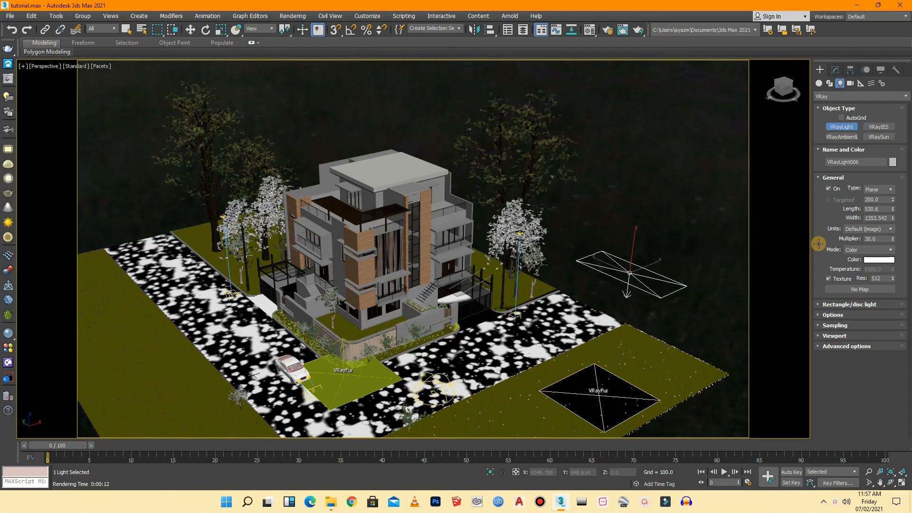
- Give the new plane light a warm orange colour and set its multiplier to 500
{"action": "left_click", "coordinate": [879, 263]}
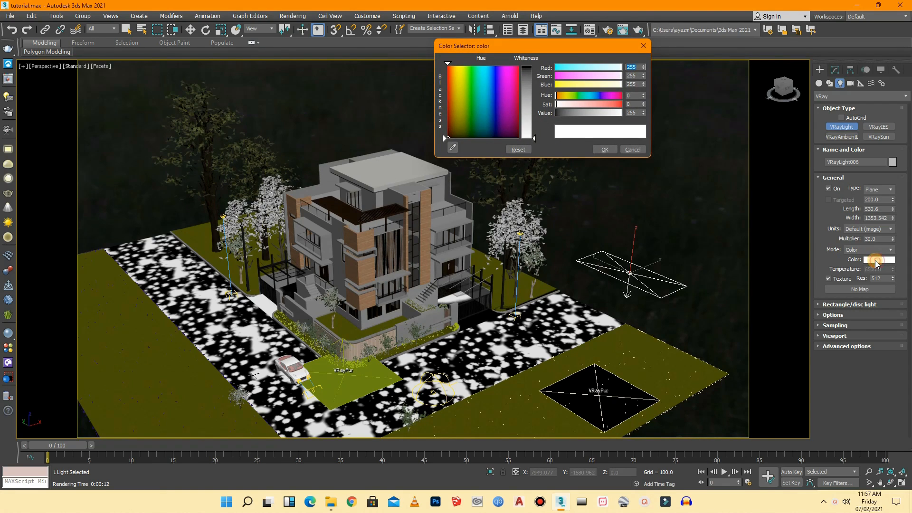
{"action": "left_click", "coordinate": [455, 69]}
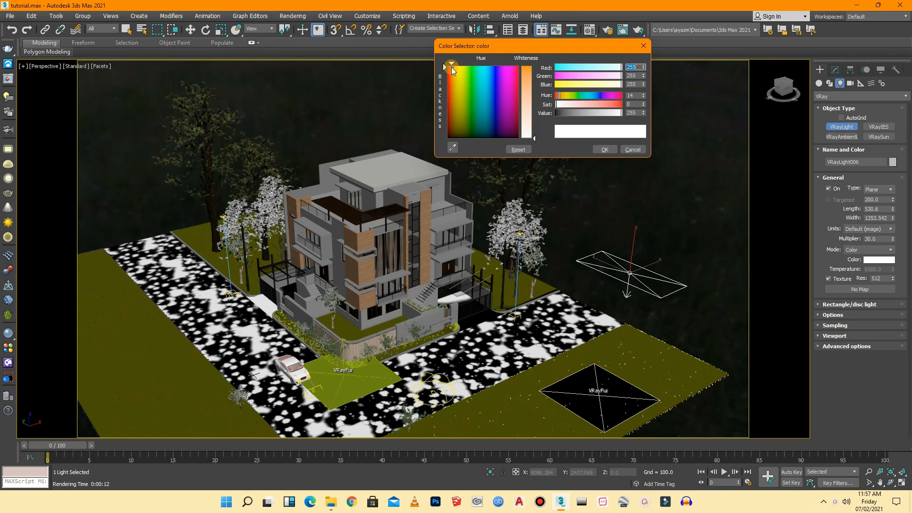
{"action": "mouse_move", "coordinate": [531, 98]}
{"action": "left_mouse_down"}
{"action": "mouse_move", "coordinate": [524, 79]}
{"action": "mouse_move", "coordinate": [528, 87]}
{"action": "left_mouse_up"}
{"action": "left_click", "coordinate": [610, 149]}
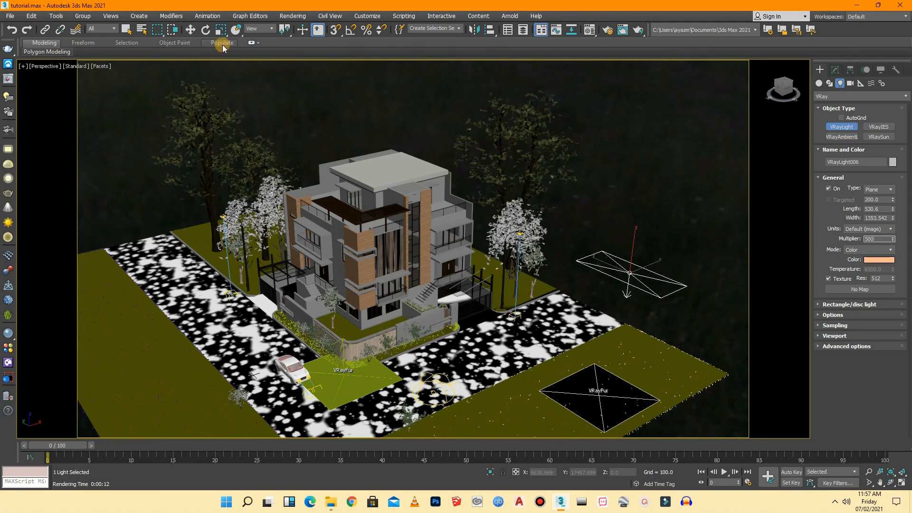
- Turn on angle snap and rotate the plane light from horizontal to upright
{"action": "left_click", "coordinate": [207, 34]}
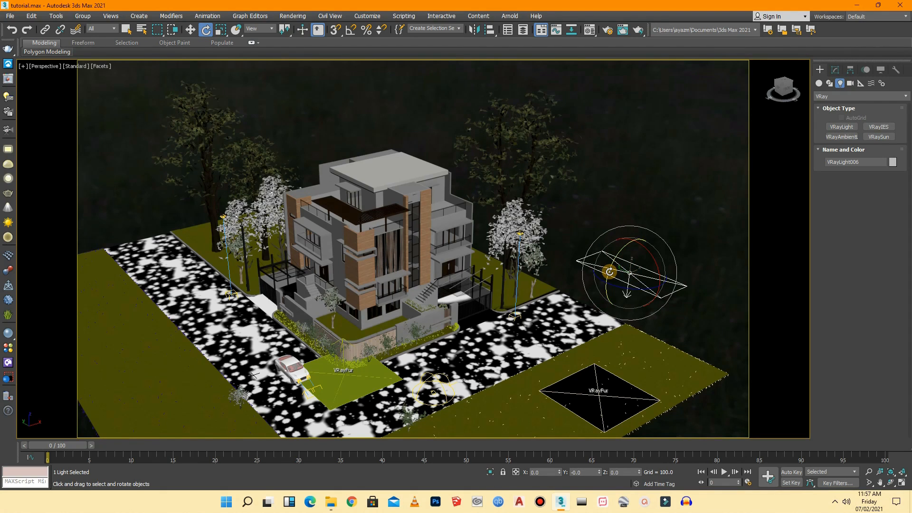
{"action": "left_click", "coordinate": [338, 33]}
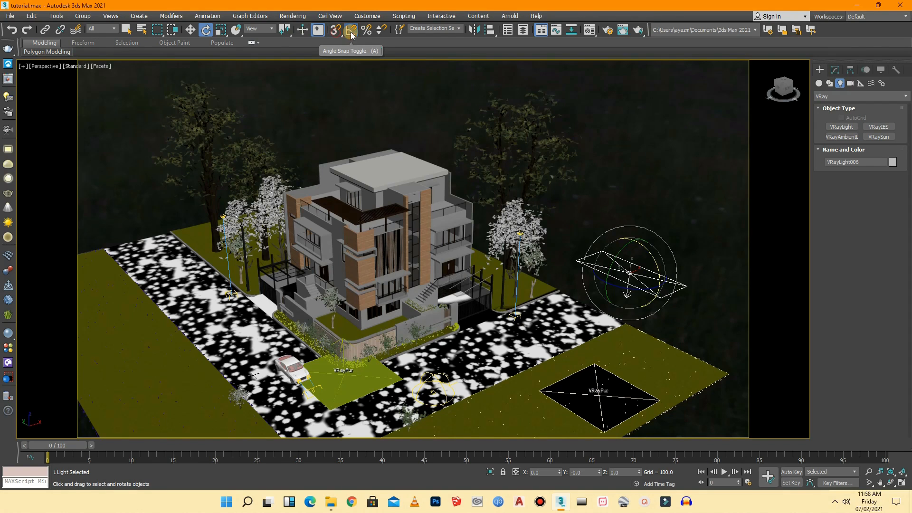
{"action": "left_click_drag", "start_coordinate": [650, 249], "coordinate": [631, 271]}
- Move the upright plane light to the house's entrance facade, at about X 1201, Y 957 and Z 610
{"action": "left_click", "coordinate": [191, 31]}
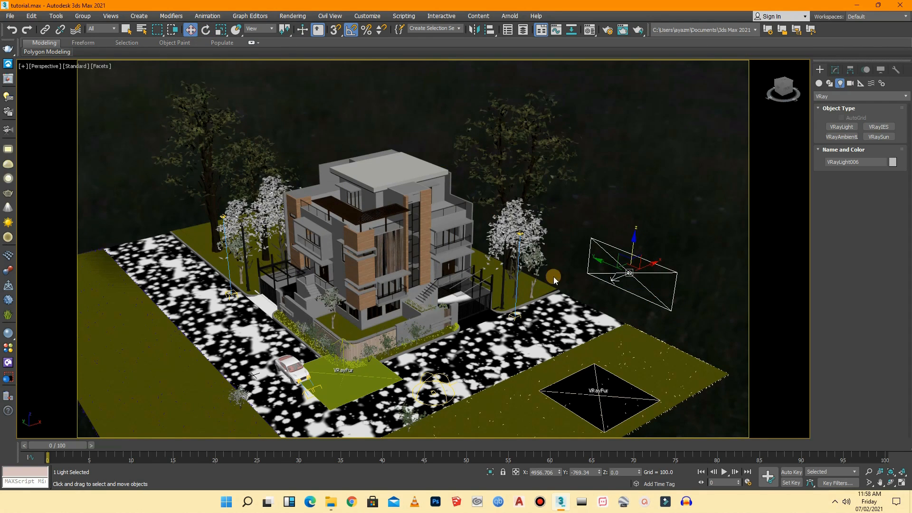
{"action": "left_click_drag", "start_coordinate": [647, 268], "coordinate": [419, 271]}
{"action": "scroll", "coordinate": [328, 249], "scroll_direction": "up", "scroll_amount": 3}
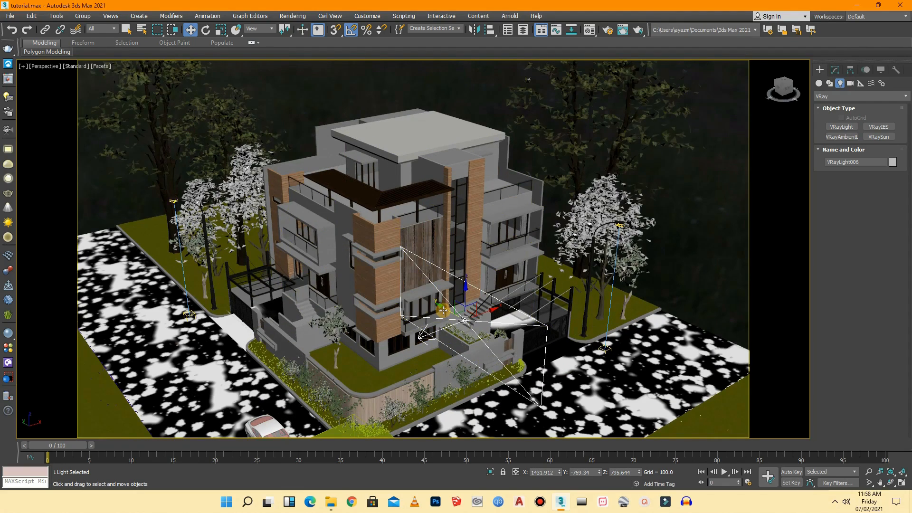
{"action": "left_click_drag", "start_coordinate": [444, 311], "coordinate": [341, 248]}
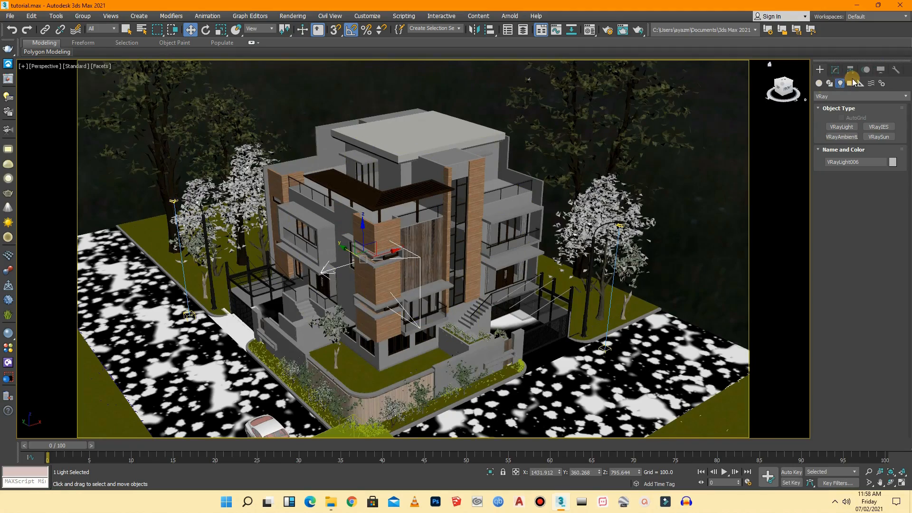
{"action": "mouse_move", "coordinate": [787, 94]}
{"action": "left_mouse_down"}
{"action": "mouse_move", "coordinate": [38, 90]}
{"action": "mouse_move", "coordinate": [785, 90]}
{"action": "left_mouse_up"}
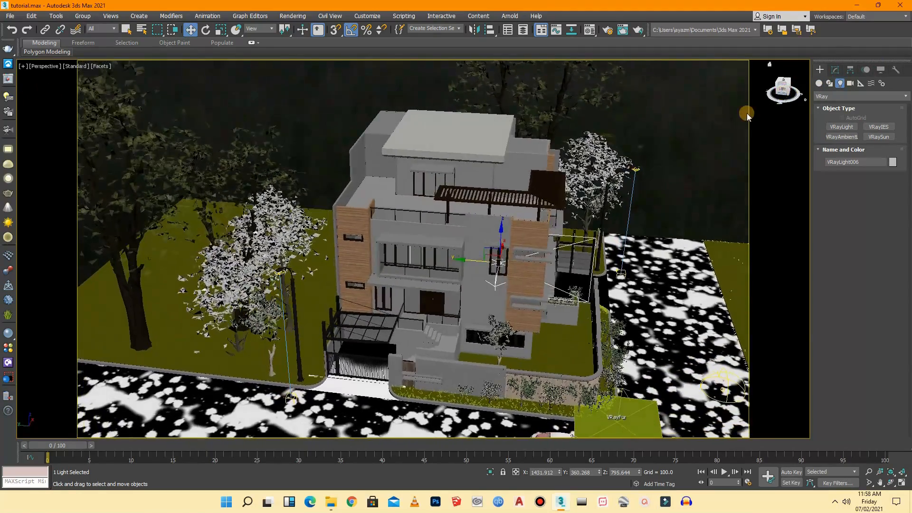
{"action": "scroll", "coordinate": [494, 256], "scroll_direction": "up", "scroll_amount": 4}
{"action": "left_click_drag", "start_coordinate": [475, 265], "coordinate": [330, 321]}
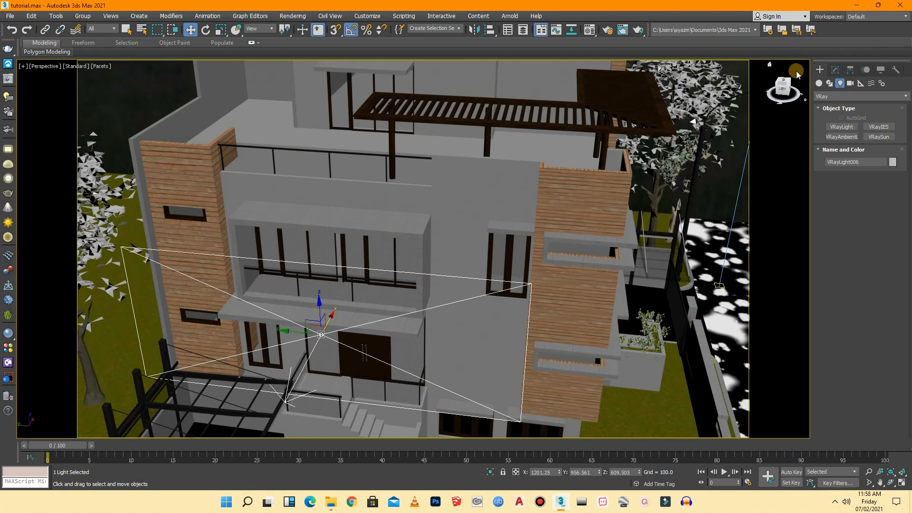
- Resize the plane light to about 265.3 long and 1385.2 wide, centring it along the entrance facade at about Y 770
{"action": "left_click", "coordinate": [835, 71]}
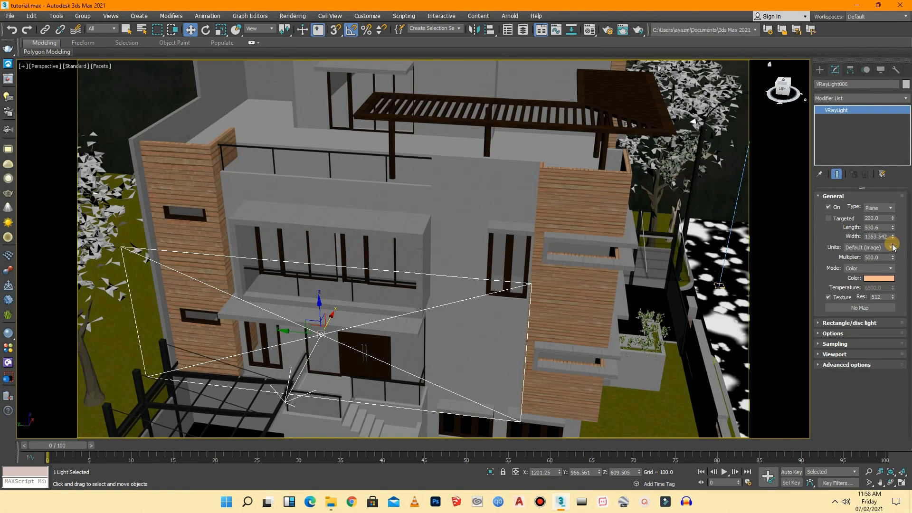
{"action": "mouse_move", "coordinate": [894, 238]}
{"action": "left_mouse_down"}
{"action": "mouse_move", "coordinate": [897, 252]}
{"action": "mouse_move", "coordinate": [897, 233]}
{"action": "left_mouse_up"}
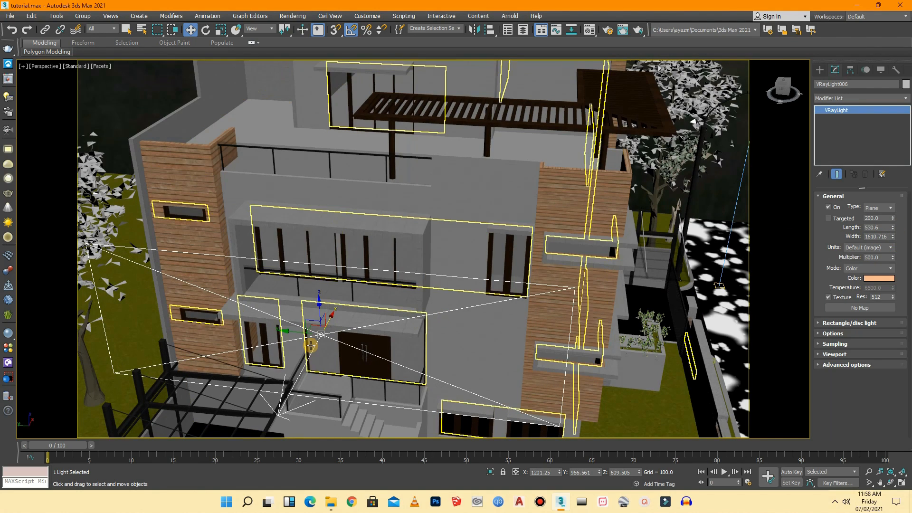
{"action": "left_click_drag", "start_coordinate": [297, 331], "coordinate": [327, 332]}
{"action": "left_click_drag", "start_coordinate": [330, 332], "coordinate": [329, 333]}
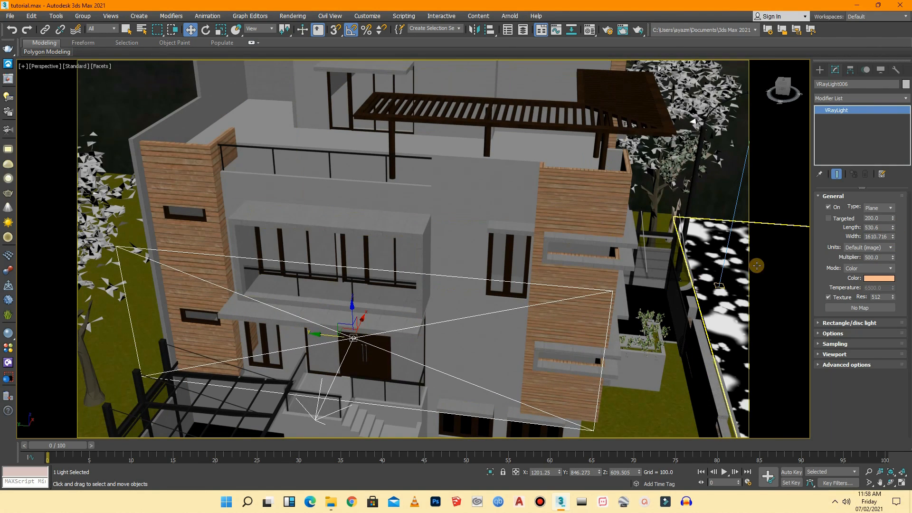
{"action": "left_click_drag", "start_coordinate": [892, 239], "coordinate": [892, 266]}
{"action": "left_click_drag", "start_coordinate": [342, 337], "coordinate": [363, 336]}
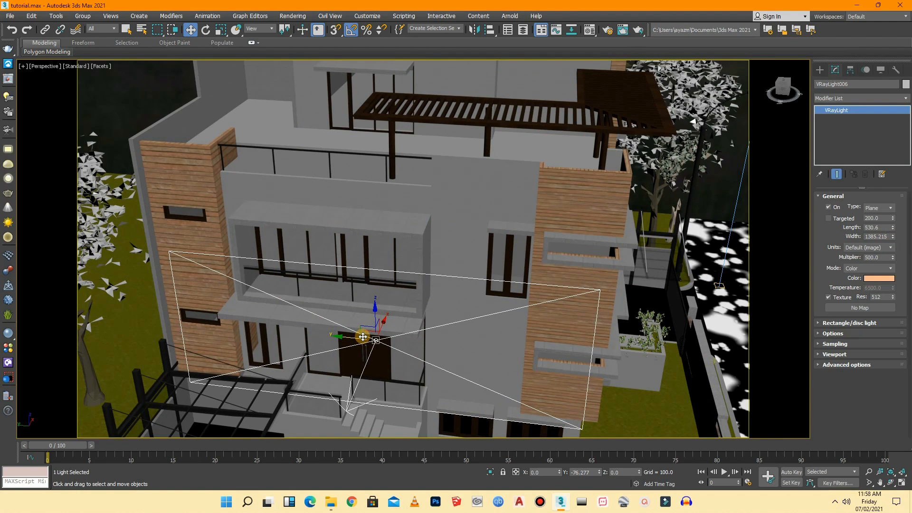
{"action": "left_click_drag", "start_coordinate": [893, 230], "coordinate": [901, 250]}
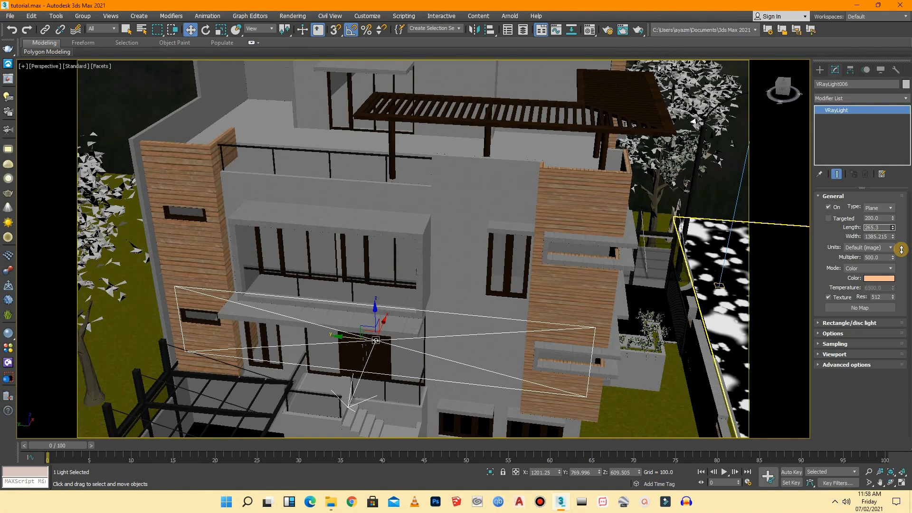
- Move the plane light down and into the house to about X 1456 and Z 255, and make it invisible
{"action": "left_click_drag", "start_coordinate": [385, 326], "coordinate": [426, 368]}
{"action": "scroll", "coordinate": [418, 366], "scroll_direction": "down", "scroll_amount": 3}
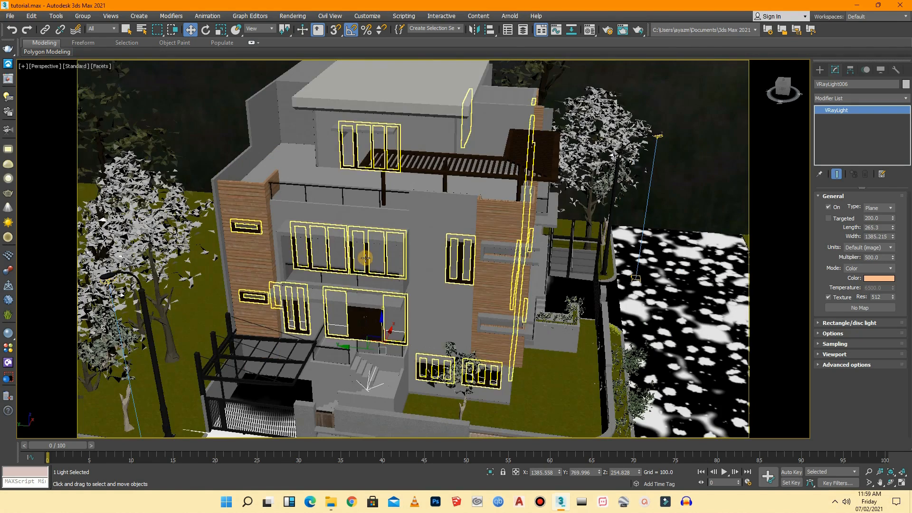
{"action": "scroll", "coordinate": [395, 354], "scroll_direction": "up", "scroll_amount": 6}
{"action": "mouse_move", "coordinate": [406, 291]}
{"action": "left_mouse_down"}
{"action": "mouse_move", "coordinate": [418, 273]}
{"action": "mouse_move", "coordinate": [415, 281]}
{"action": "left_mouse_up"}
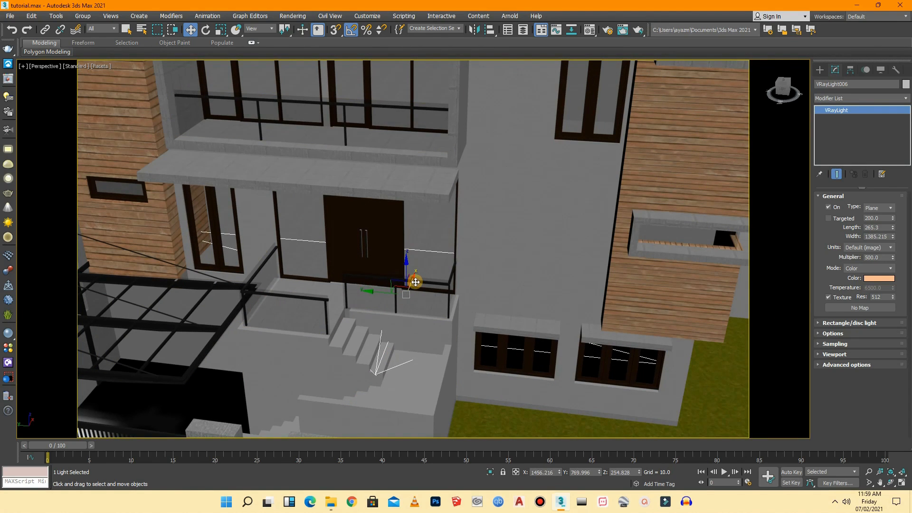
{"action": "left_click", "coordinate": [840, 334]}
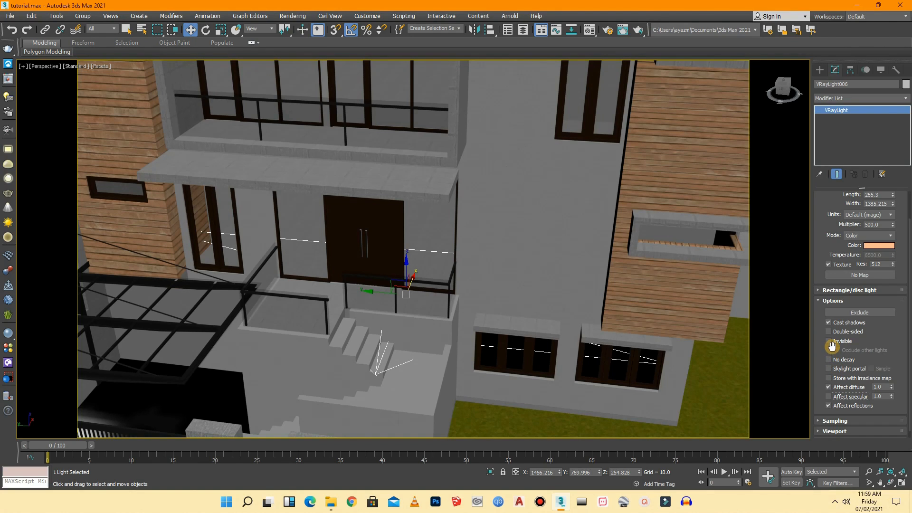
{"action": "left_click", "coordinate": [832, 341]}
- Lower the plane light behind the lowest windows to about Z 141 and push it farther inside to about X 1540
{"action": "left_click", "coordinate": [403, 276]}
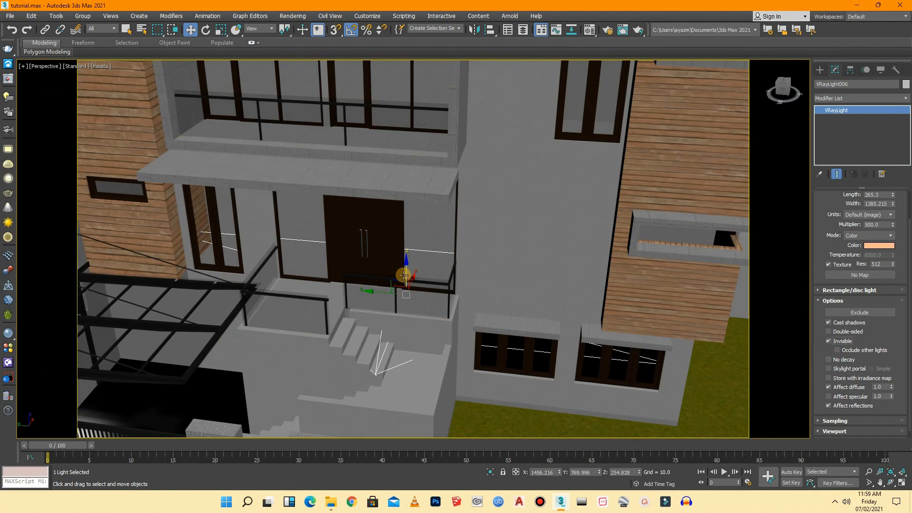
{"action": "left_click_drag", "start_coordinate": [407, 271], "coordinate": [424, 285]}
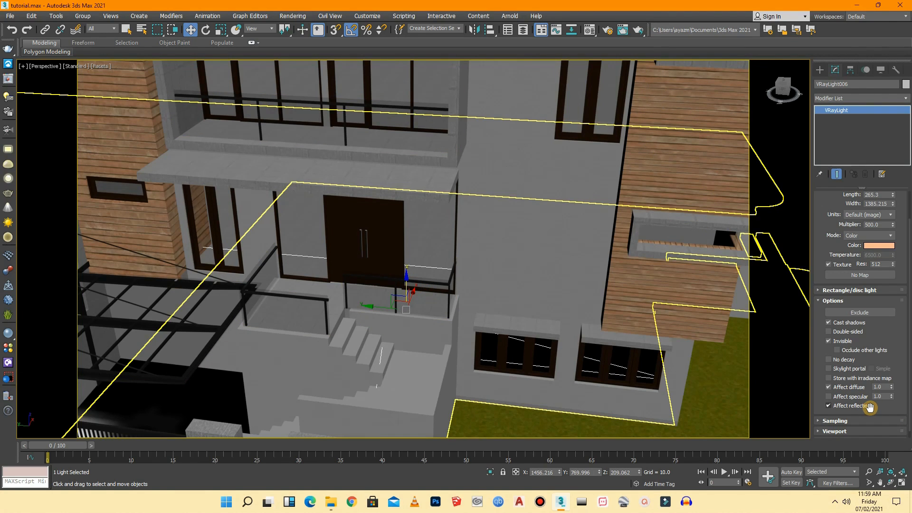
{"action": "scroll", "coordinate": [401, 285], "scroll_direction": "down", "scroll_amount": 5}
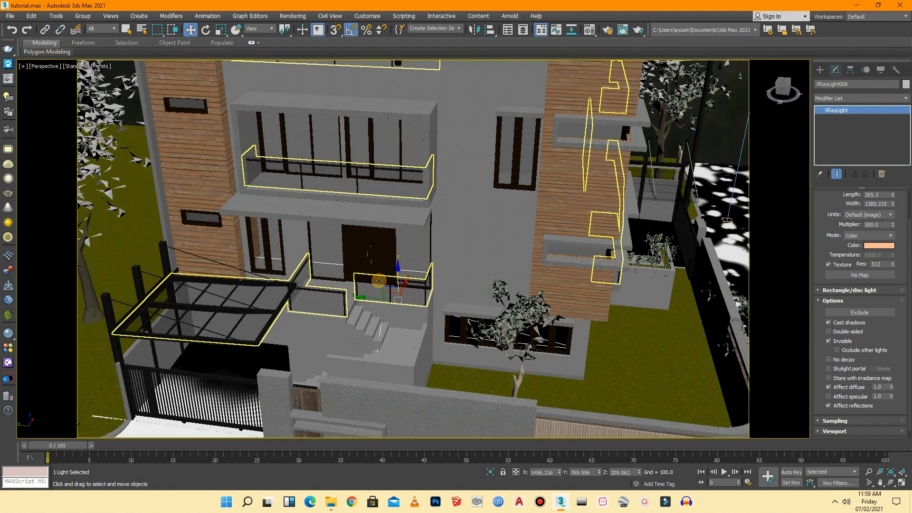
{"action": "scroll", "coordinate": [382, 279], "scroll_direction": "up", "scroll_amount": 5}
{"action": "left_click_drag", "start_coordinate": [394, 276], "coordinate": [430, 278]}
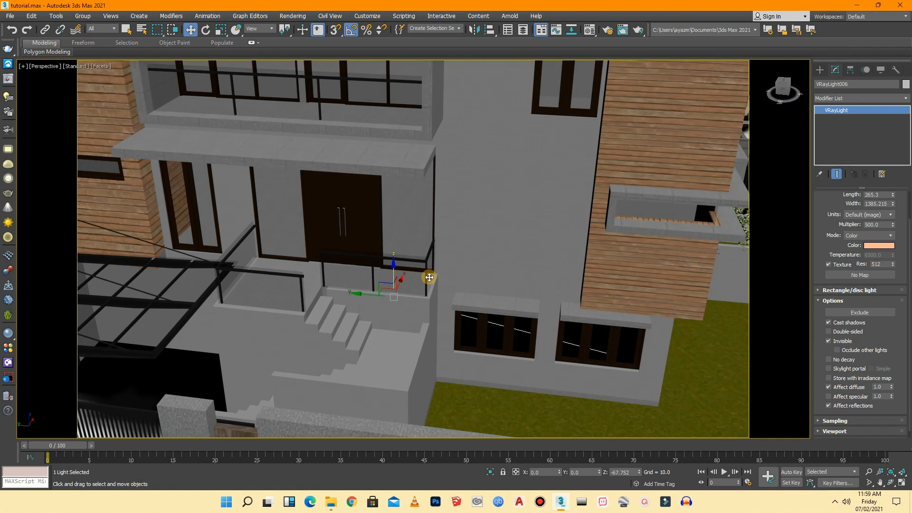
- Copy the plane light straight up to the entrance floor at about Z 467 and to the balcony floor at about Z 866
{"action": "scroll", "coordinate": [693, 368], "scroll_direction": "down", "scroll_amount": 3}
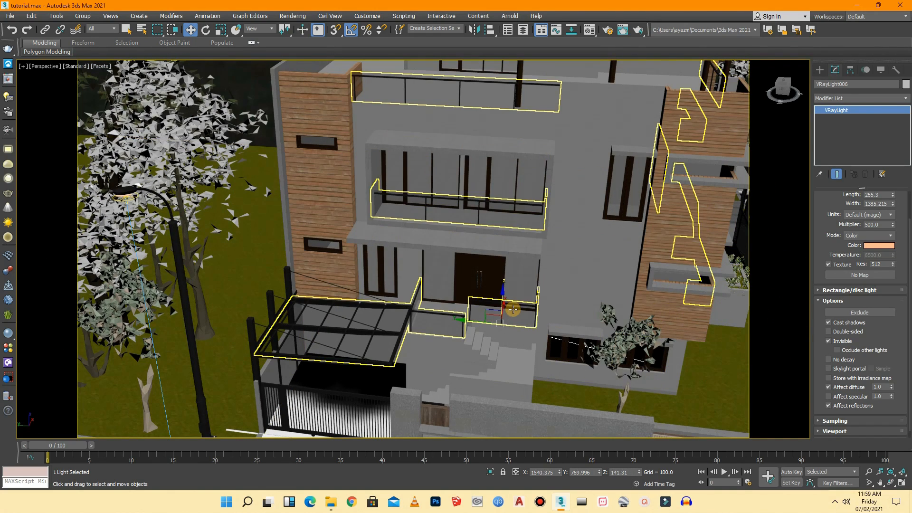
{"action": "scroll", "coordinate": [514, 309], "scroll_direction": "up", "scroll_amount": 3}
{"action": "left_click_drag", "start_coordinate": [501, 302], "coordinate": [495, 199], "text": "shift"}
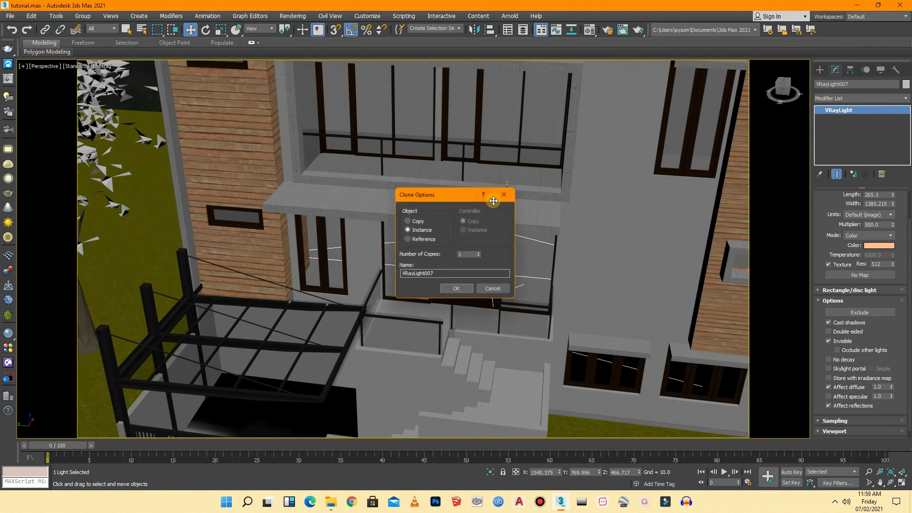
{"action": "left_click", "coordinate": [455, 290]}
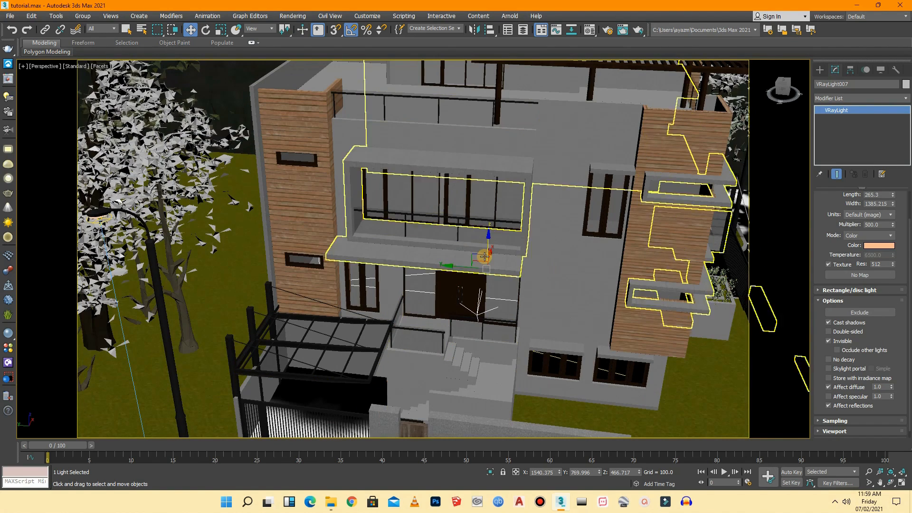
{"action": "left_click_drag", "start_coordinate": [482, 259], "coordinate": [485, 153]}
{"action": "left_click", "coordinate": [460, 292]}
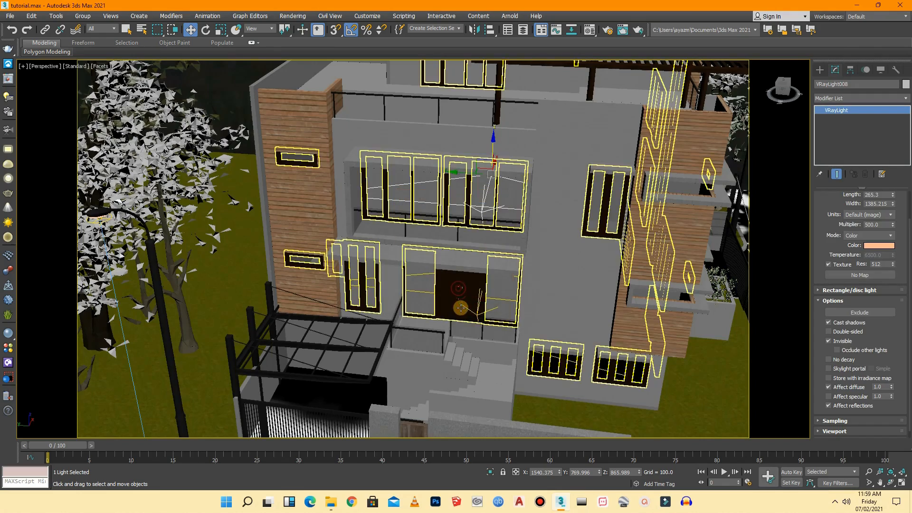
- Copy the balcony-floor light up to the top floor at about Z 1255 and move it back inside to about X 1999
{"action": "scroll", "coordinate": [443, 386], "scroll_direction": "down", "scroll_amount": 4}
{"action": "scroll", "coordinate": [483, 266], "scroll_direction": "up", "scroll_amount": 2}
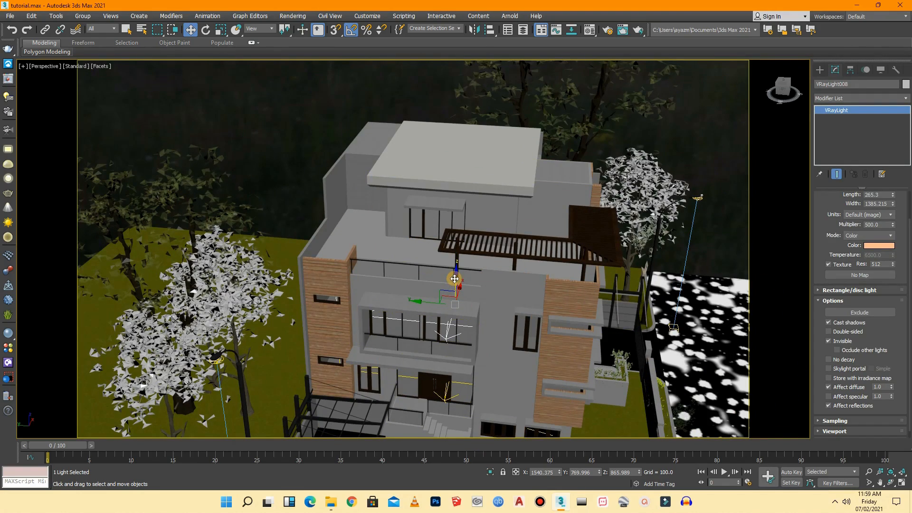
{"action": "mouse_move", "coordinate": [454, 279]}
{"action": "left_mouse_down", "text": "shift"}
{"action": "mouse_move", "coordinate": [457, 212]}
{"action": "mouse_move", "coordinate": [452, 222]}
{"action": "left_mouse_up", "text": "shift"}
{"action": "left_click", "coordinate": [459, 291]}
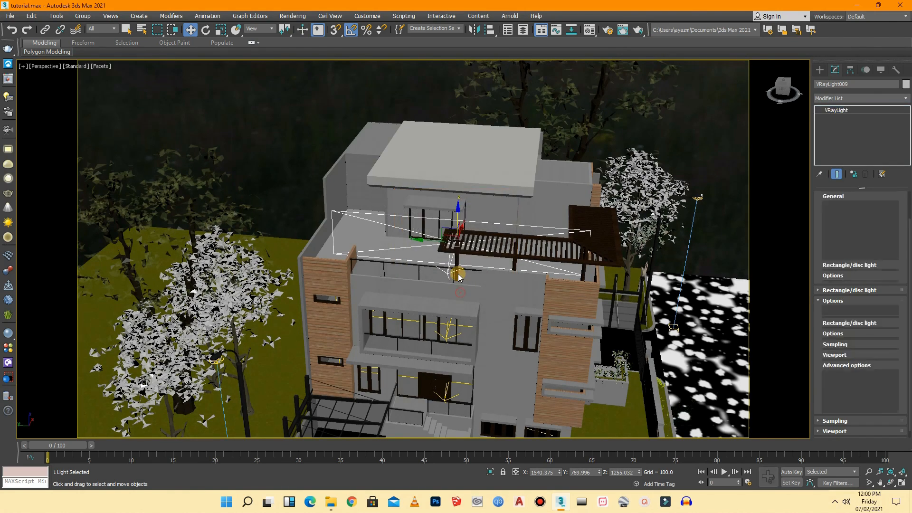
{"action": "left_click_drag", "start_coordinate": [462, 231], "coordinate": [479, 199]}
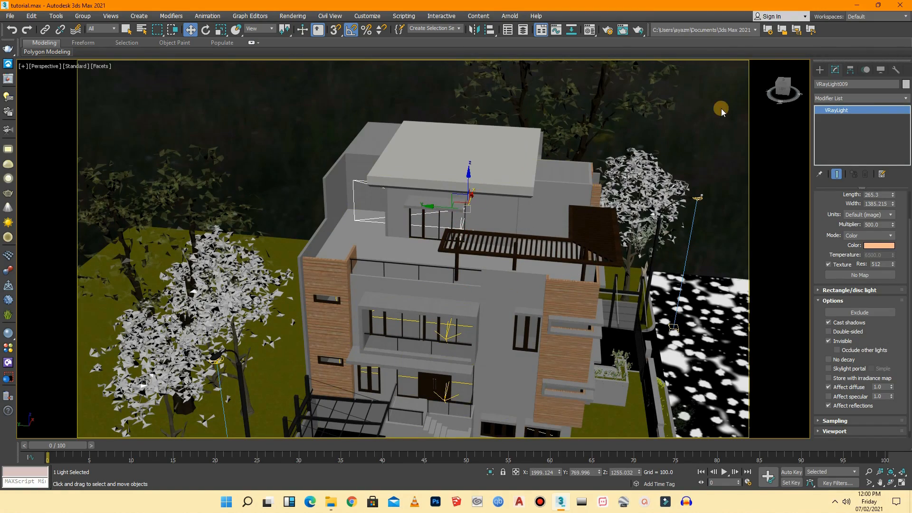
- Narrow the top-floor light to about 1011.2 wide and shift it sideways to about Y 704 to fit inside the room
{"action": "left_click_drag", "start_coordinate": [785, 90], "coordinate": [59, 99]}
{"action": "scroll", "coordinate": [435, 199], "scroll_direction": "up", "scroll_amount": 5}
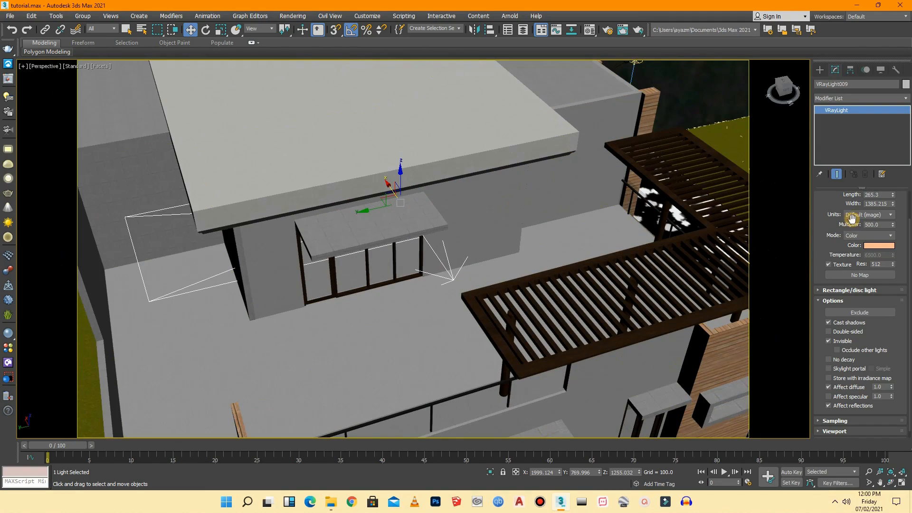
{"action": "scroll", "coordinate": [905, 268], "scroll_direction": "up", "scroll_amount": 2}
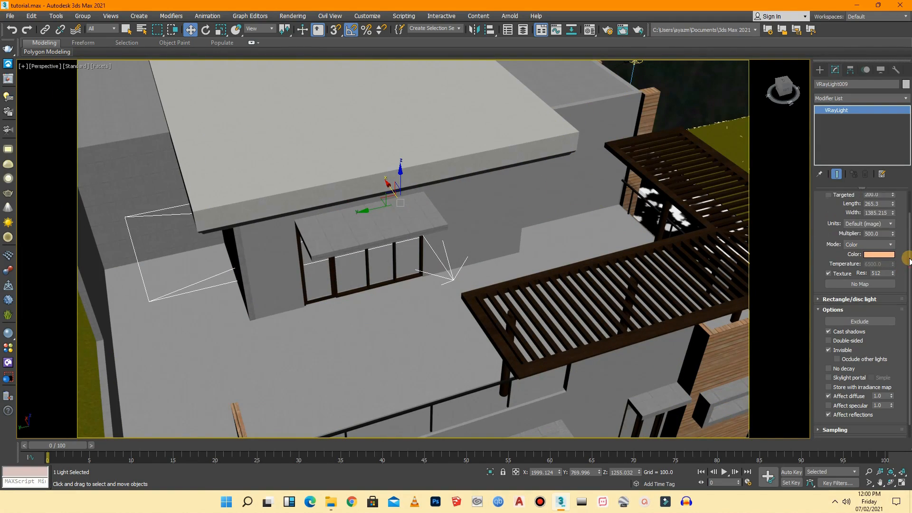
{"action": "left_click_drag", "start_coordinate": [893, 236], "coordinate": [907, 249]}
{"action": "left_click_drag", "start_coordinate": [402, 195], "coordinate": [424, 190]}
- Copy the top-floor plane light sideways to about Y 296 and rotate the copy a quarter turn to face the stairwell facade
{"action": "left_click_drag", "start_coordinate": [787, 93], "coordinate": [312, 179]}
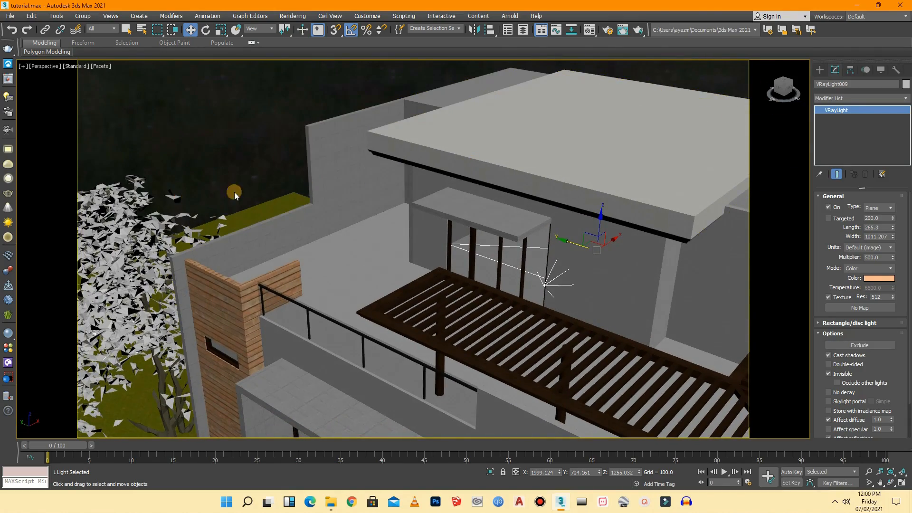
{"action": "scroll", "coordinate": [235, 192], "scroll_direction": "down", "scroll_amount": 5}
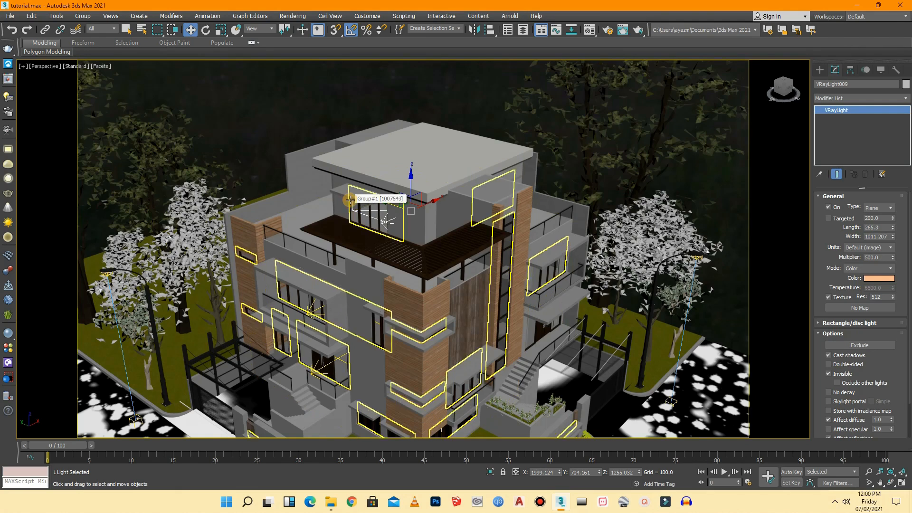
{"action": "scroll", "coordinate": [367, 149], "scroll_direction": "up", "scroll_amount": 3}
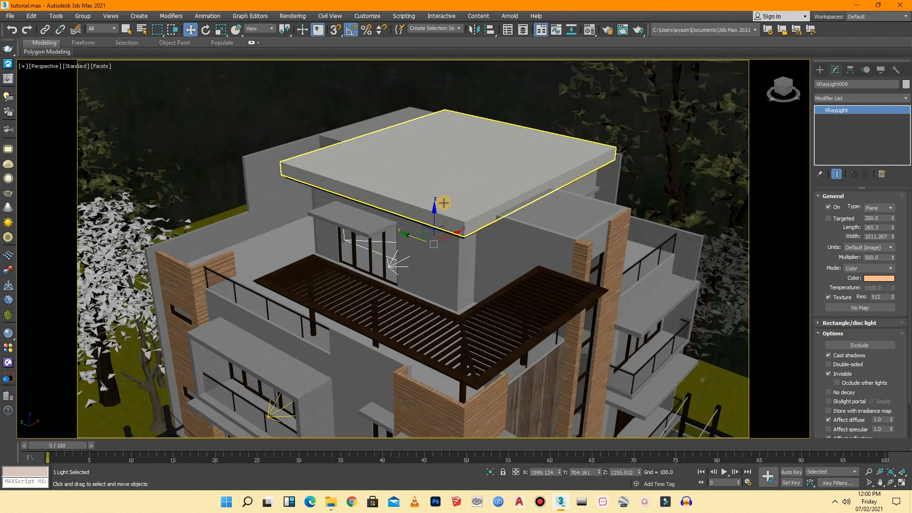
{"action": "left_click_drag", "start_coordinate": [415, 237], "coordinate": [506, 264], "text": "shift"}
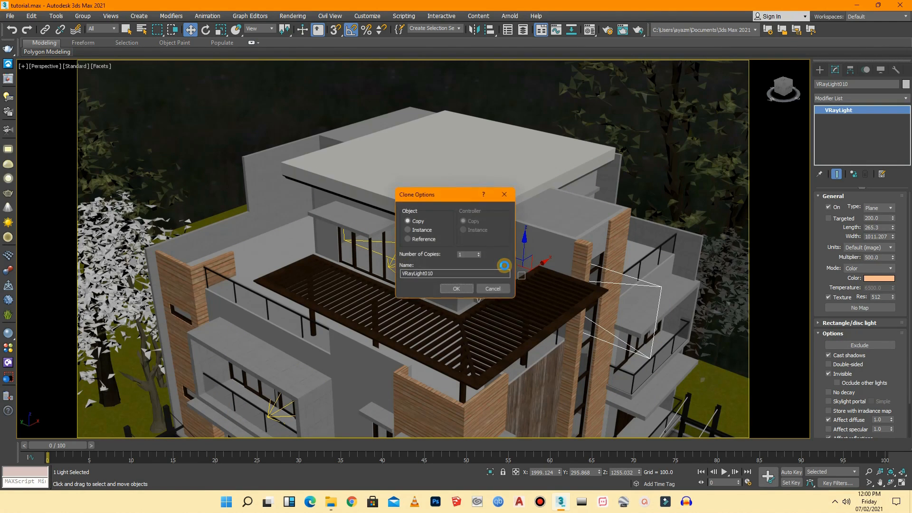
{"action": "left_click", "coordinate": [458, 290]}
{"action": "key", "text": "e"}
{"action": "left_click_drag", "start_coordinate": [534, 289], "coordinate": [578, 297]}
{"action": "left_click_drag", "start_coordinate": [773, 81], "coordinate": [696, 95]}
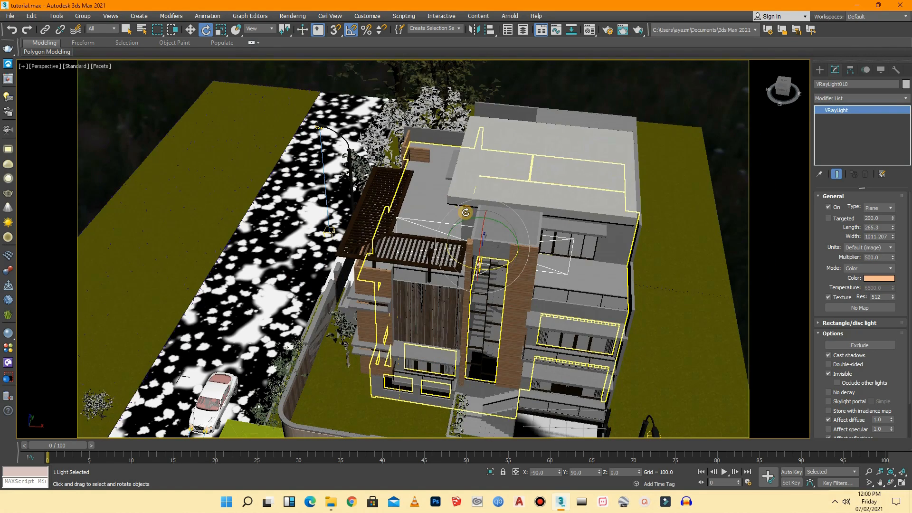
- Narrow the rotated top-floor light to about 879.75 wide and move it behind the window at about X 2358, Y 644
{"action": "left_click", "coordinate": [190, 30]}
{"action": "left_click_drag", "start_coordinate": [520, 250], "coordinate": [581, 252]}
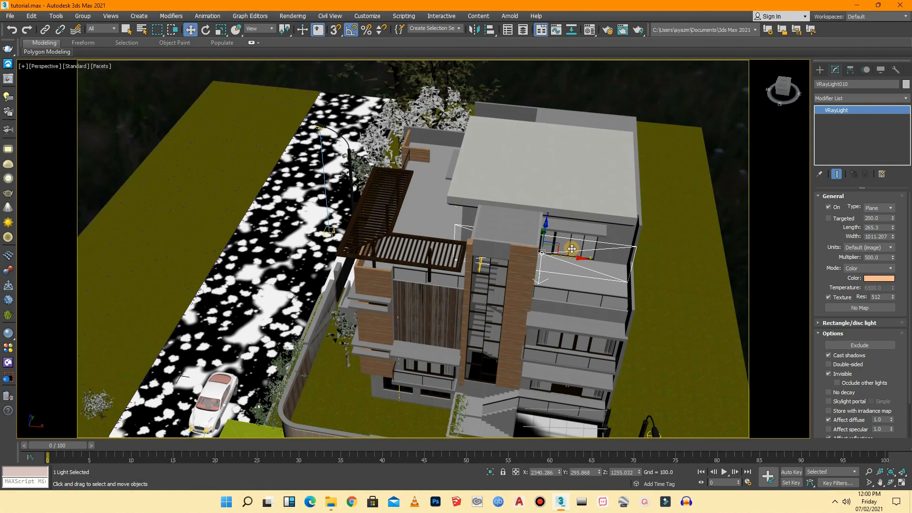
{"action": "left_click_drag", "start_coordinate": [895, 241], "coordinate": [895, 258]}
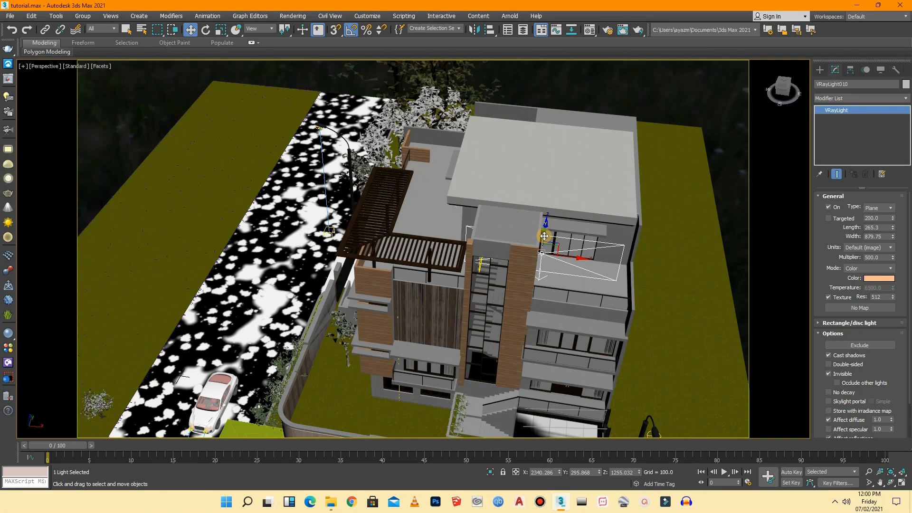
{"action": "left_click_drag", "start_coordinate": [543, 235], "coordinate": [556, 203]}
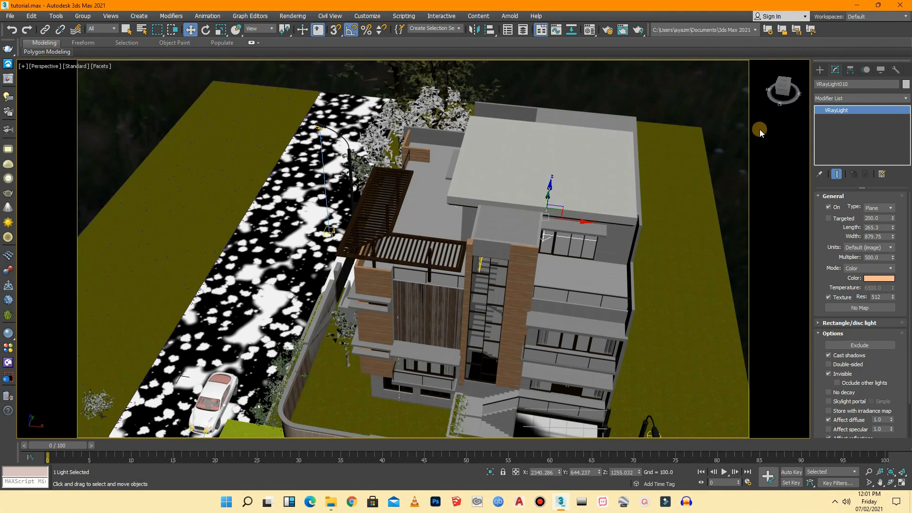
{"action": "left_click_drag", "start_coordinate": [782, 93], "coordinate": [777, 74]}
{"action": "left_click_drag", "start_coordinate": [582, 228], "coordinate": [590, 228]}
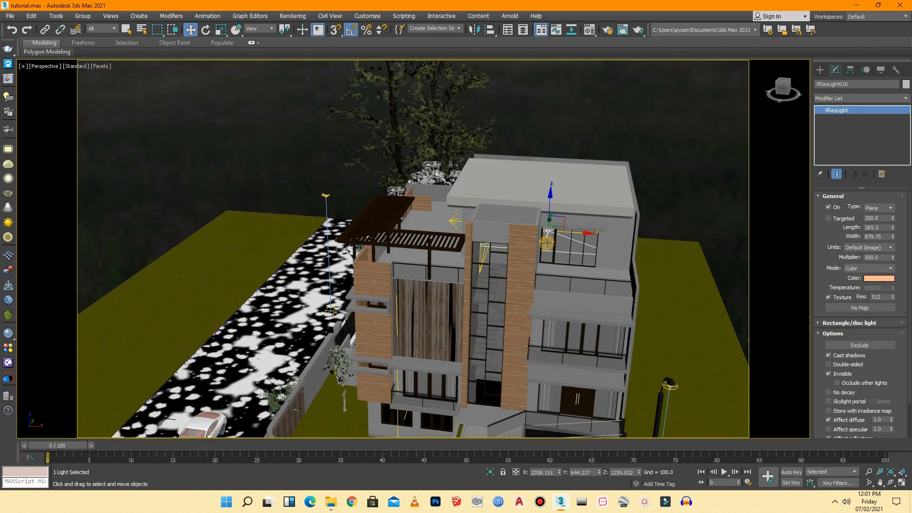
- Copy the light down to the balcony floor at about Z 866 and shift it sideways to about X 2380
{"action": "scroll", "coordinate": [547, 243], "scroll_direction": "up", "scroll_amount": 2}
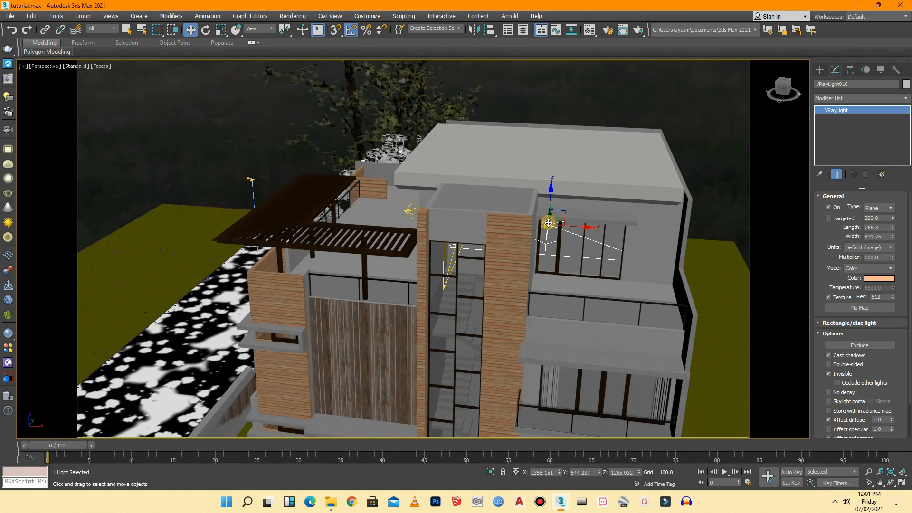
{"action": "left_click_drag", "start_coordinate": [550, 196], "coordinate": [569, 341], "text": "shift"}
{"action": "left_click", "coordinate": [458, 289]}
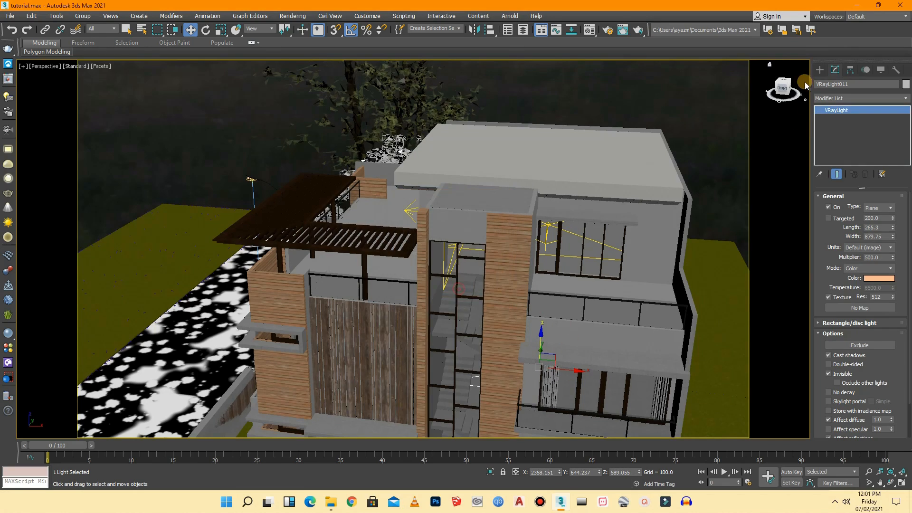
{"action": "left_click", "coordinate": [783, 78]}
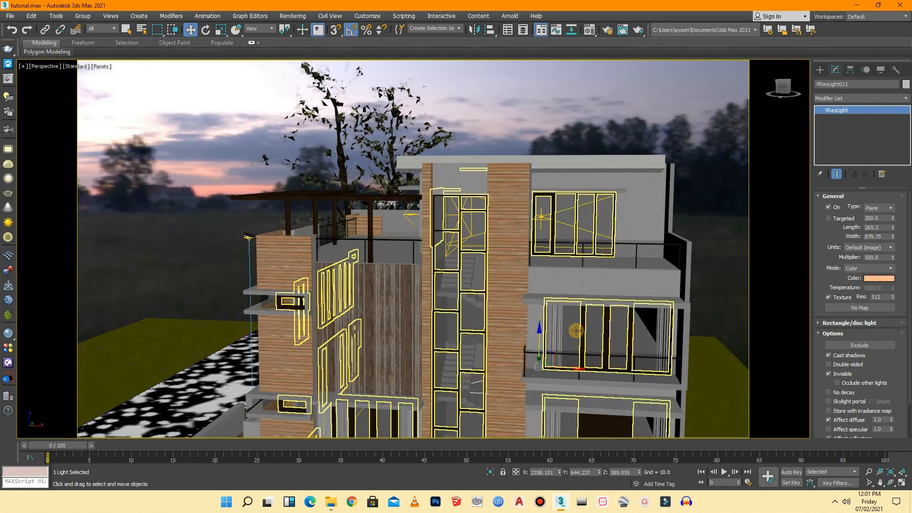
{"action": "left_click_drag", "start_coordinate": [546, 336], "coordinate": [553, 277]}
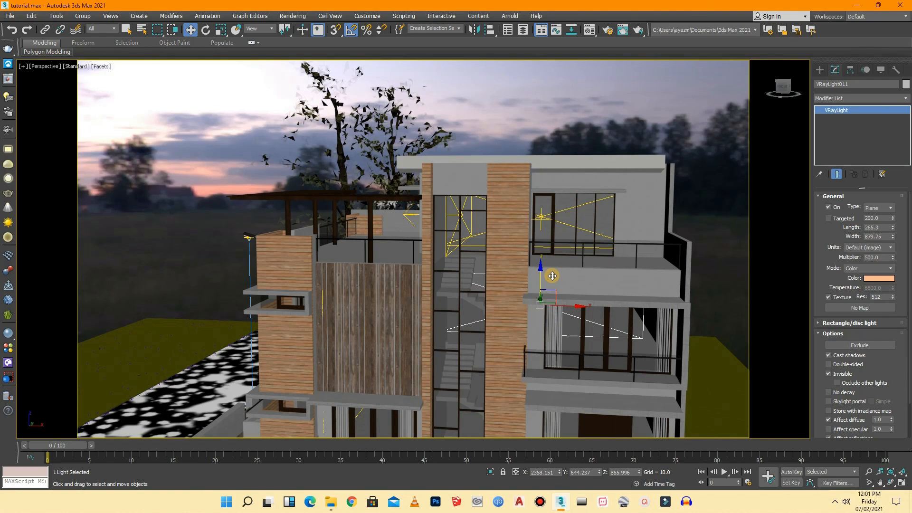
{"action": "left_click_drag", "start_coordinate": [560, 305], "coordinate": [565, 305]}
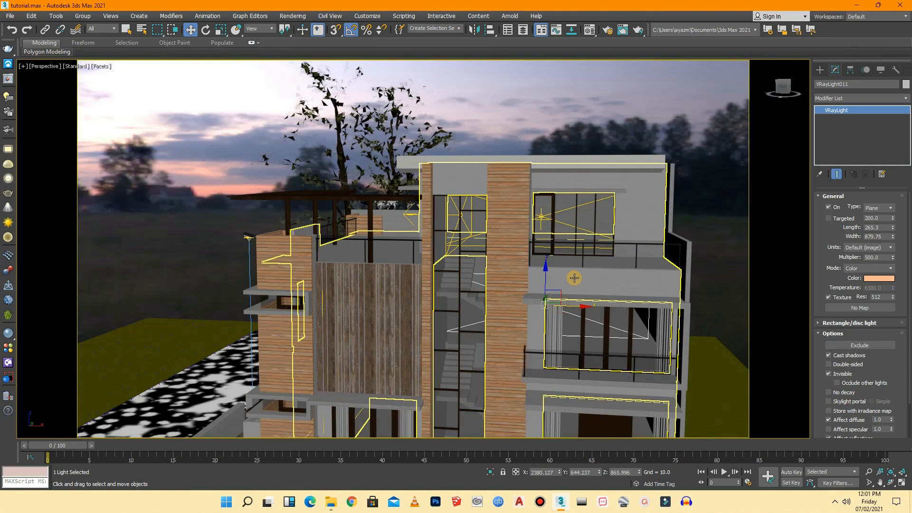
- Copy the balcony-floor light straight down behind the entrance door at about Z 463
{"action": "scroll", "coordinate": [573, 278], "scroll_direction": "down", "scroll_amount": 2}
{"action": "scroll", "coordinate": [565, 346], "scroll_direction": "up", "scroll_amount": 2}
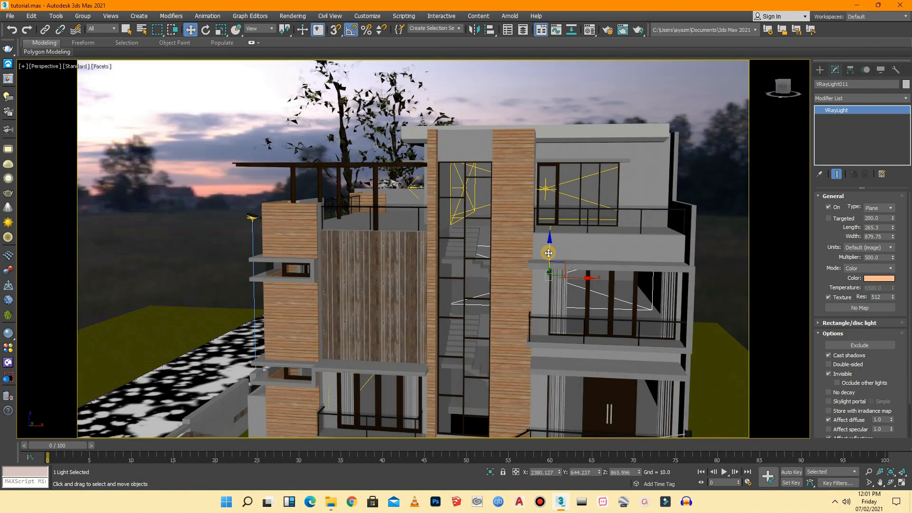
{"action": "scroll", "coordinate": [550, 253], "scroll_direction": "down", "scroll_amount": 2}
{"action": "mouse_move", "coordinate": [550, 253]}
{"action": "left_mouse_down", "text": "shift"}
{"action": "mouse_move", "coordinate": [563, 330]}
{"action": "mouse_move", "coordinate": [563, 316]}
{"action": "left_mouse_up", "text": "shift"}
{"action": "left_click", "coordinate": [463, 290]}
{"action": "scroll", "coordinate": [549, 401], "scroll_direction": "up", "scroll_amount": 3}
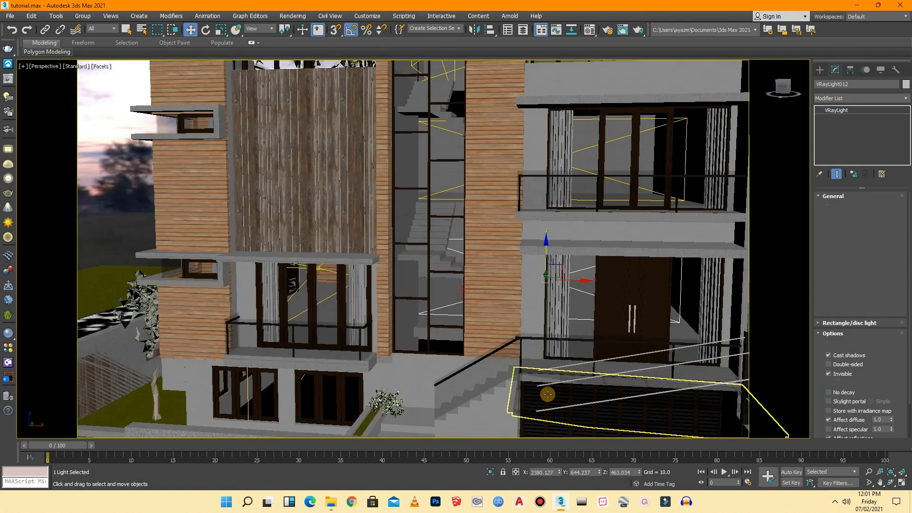
- Copy the entrance-floor light straight down to the lowest level at about Z 171
{"action": "scroll", "coordinate": [540, 266], "scroll_direction": "down", "scroll_amount": 1}
{"action": "left_click_drag", "start_coordinate": [546, 247], "coordinate": [560, 310], "text": "shift"}
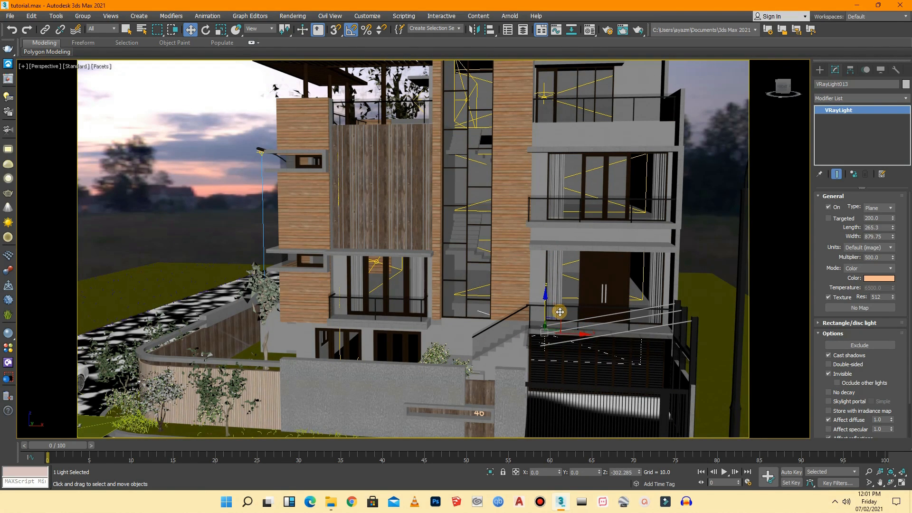
{"action": "left_click_drag", "start_coordinate": [560, 313], "coordinate": [564, 307], "text": "shift"}
{"action": "left_click", "coordinate": [461, 291]}
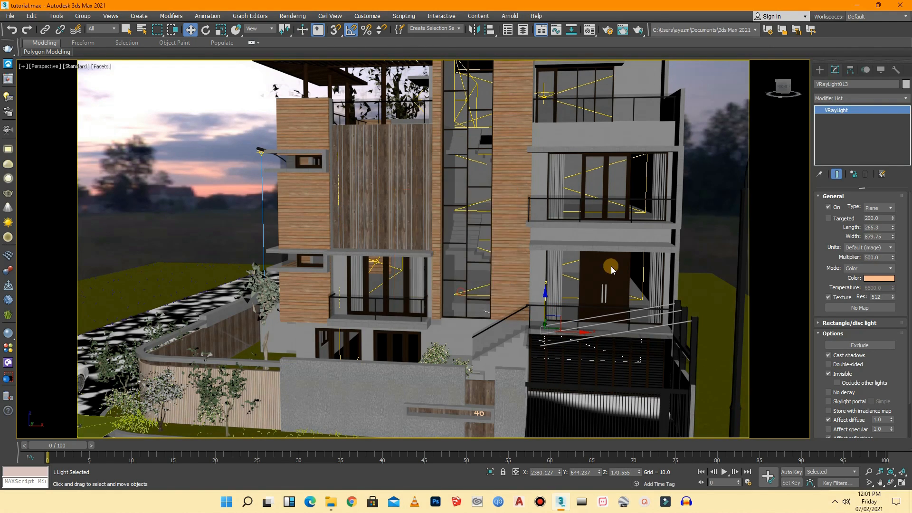
- Copy the lowest-level light sideways to the other side of the stairwell at about X 1828
{"action": "left_click_drag", "start_coordinate": [783, 88], "coordinate": [812, 92]}
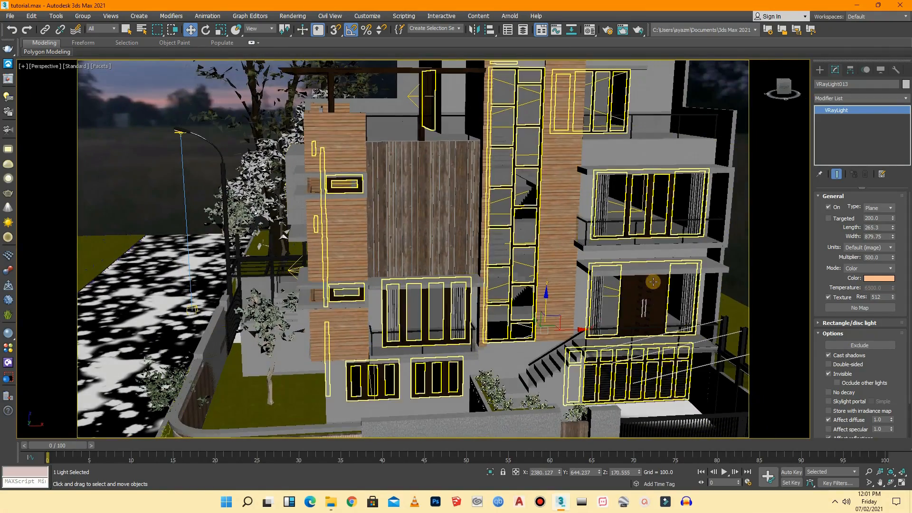
{"action": "left_click_drag", "start_coordinate": [570, 331], "coordinate": [455, 331], "text": "shift"}
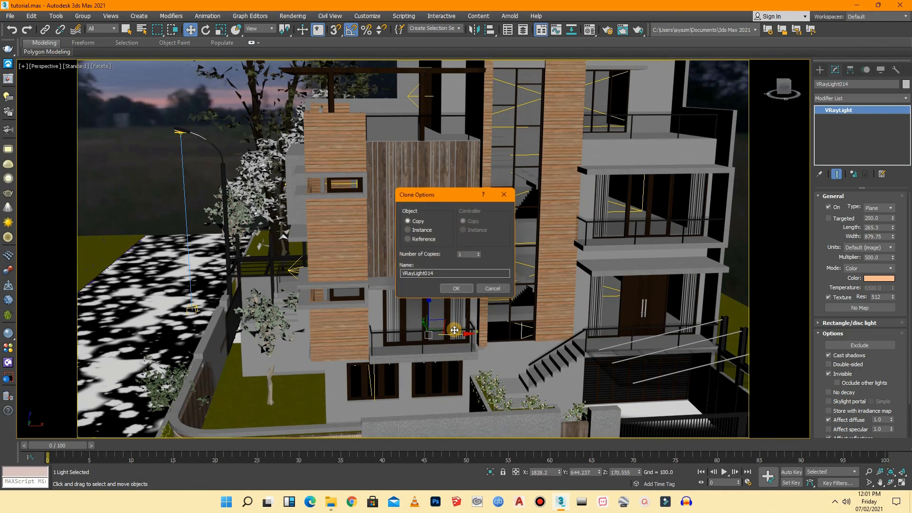
{"action": "left_click", "coordinate": [458, 291]}
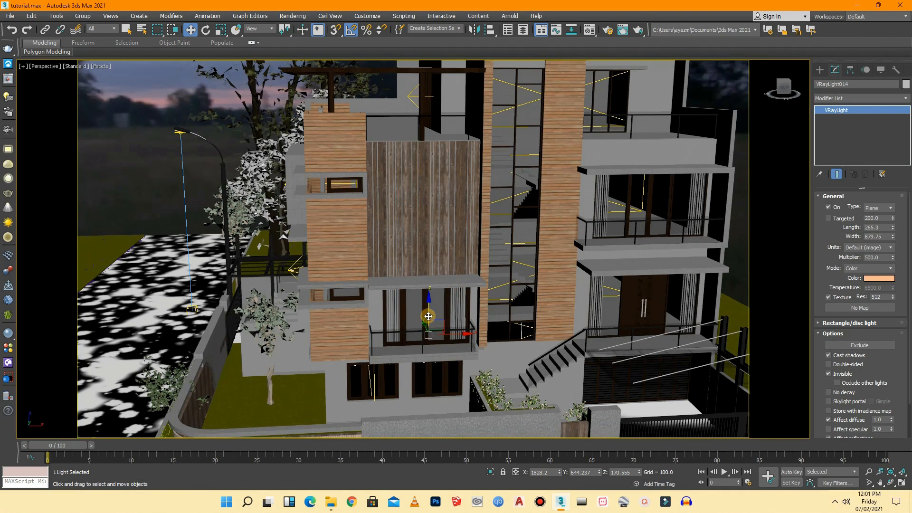
- Copy that light up to about Z 470, narrow the copy to about 589.4 wide, and shift it to about X 1643
{"action": "left_click_drag", "start_coordinate": [429, 316], "coordinate": [440, 283], "text": "shift"}
{"action": "left_click", "coordinate": [457, 291]}
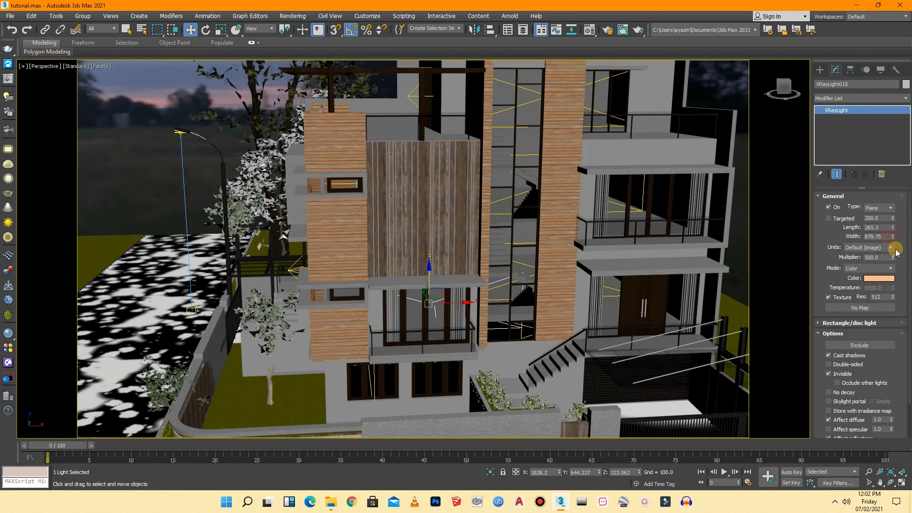
{"action": "left_click_drag", "start_coordinate": [894, 240], "coordinate": [893, 257]}
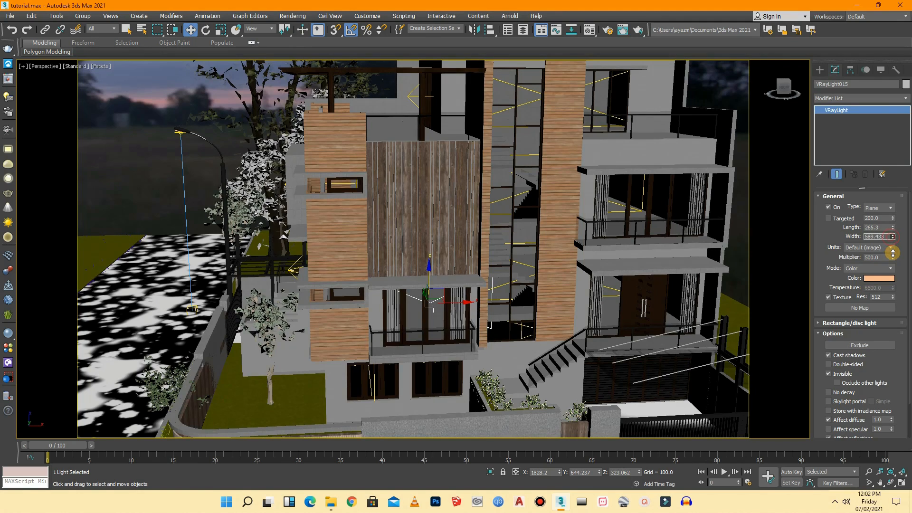
{"action": "left_click_drag", "start_coordinate": [454, 300], "coordinate": [434, 303]}
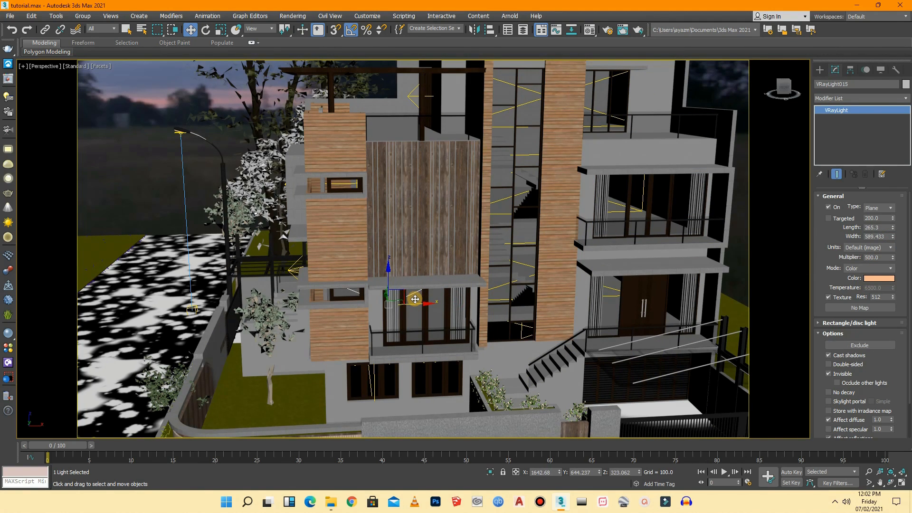
{"action": "left_click_drag", "start_coordinate": [391, 262], "coordinate": [393, 249]}
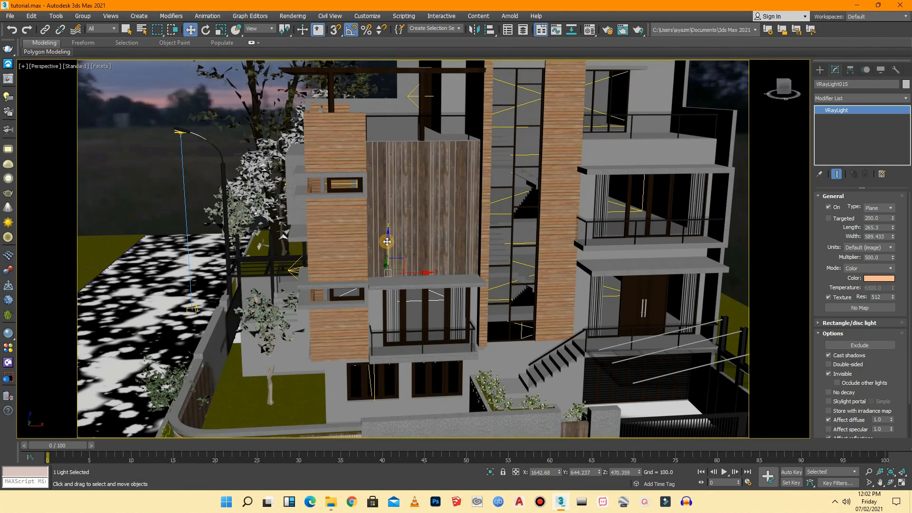
- Copy the narrowed light straight up behind the wood-clad wall at about Z 816
{"action": "left_click_drag", "start_coordinate": [390, 249], "coordinate": [393, 170], "text": "shift"}
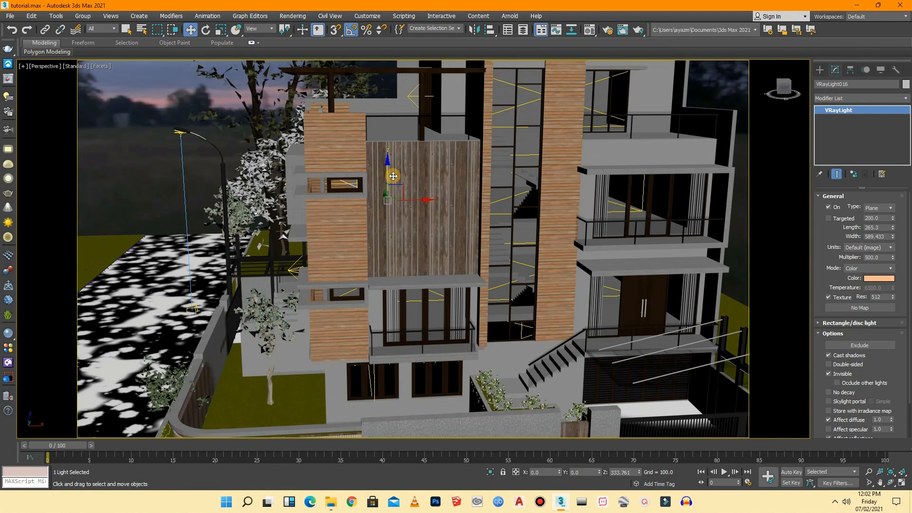
{"action": "left_click_drag", "start_coordinate": [397, 174], "coordinate": [397, 173], "text": "shift"}
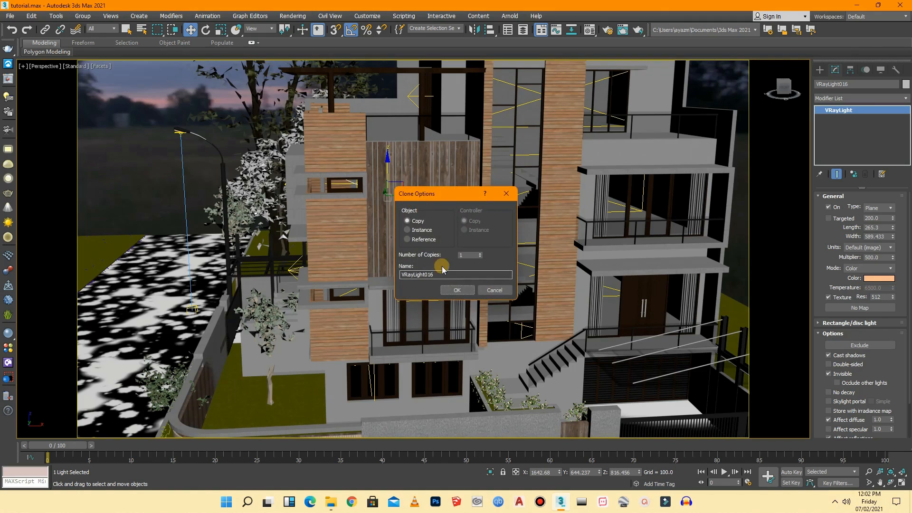
{"action": "left_click", "coordinate": [457, 291]}
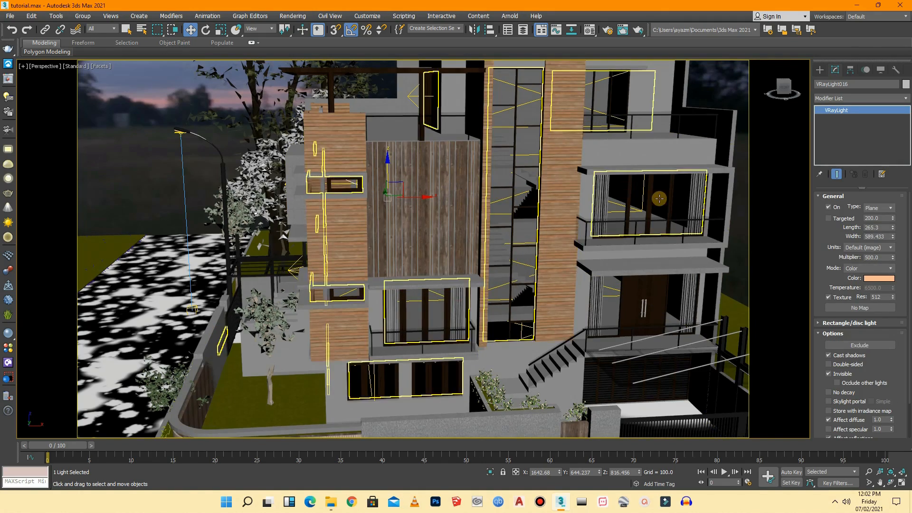
- Copy the light up to the roof terrace at about Z 1276 and move it to the parapet wall at about Y 1457
{"action": "scroll", "coordinate": [569, 329], "scroll_direction": "down", "scroll_amount": 3}
{"action": "scroll", "coordinate": [518, 137], "scroll_direction": "up", "scroll_amount": 3}
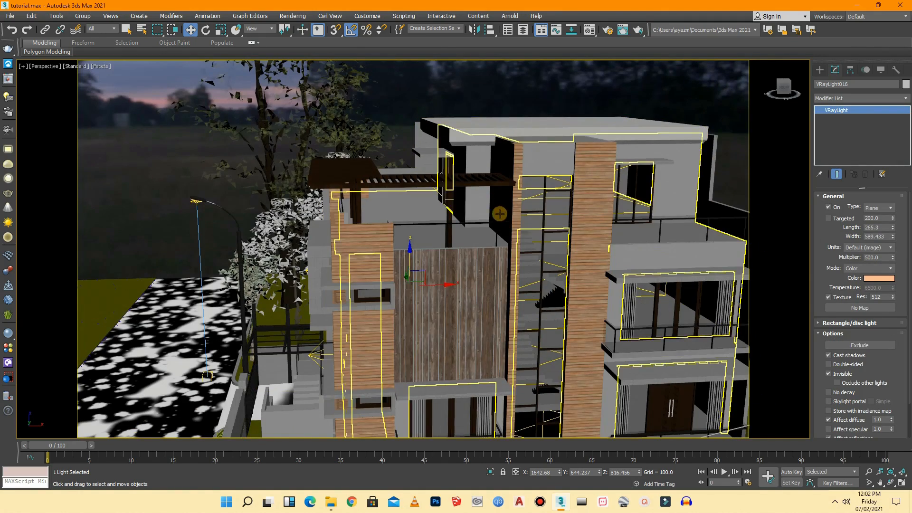
{"action": "left_click_drag", "start_coordinate": [411, 254], "coordinate": [414, 170], "text": "shift"}
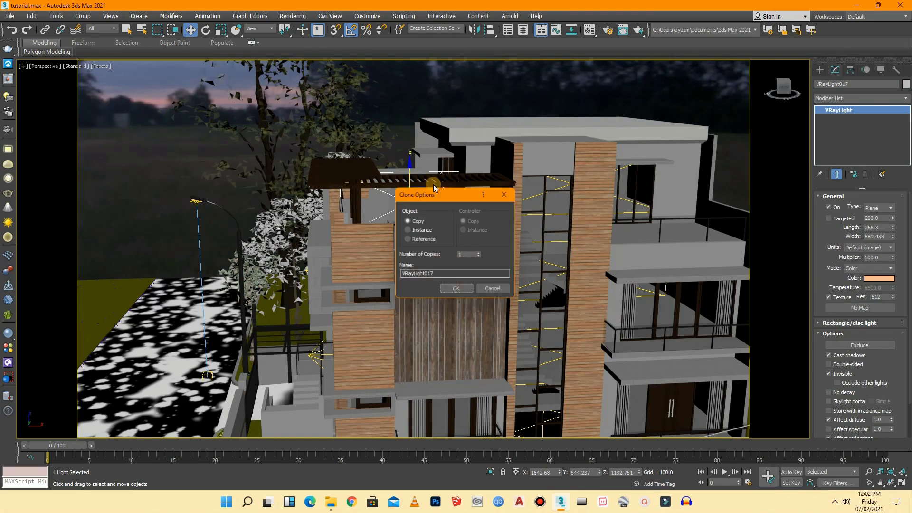
{"action": "left_click", "coordinate": [465, 292]}
{"action": "mouse_move", "coordinate": [783, 89]}
{"action": "left_mouse_down"}
{"action": "mouse_move", "coordinate": [802, 93]}
{"action": "mouse_move", "coordinate": [23, 84]}
{"action": "mouse_move", "coordinate": [50, 83]}
{"action": "mouse_move", "coordinate": [43, 74]}
{"action": "mouse_move", "coordinate": [32, 84]}
{"action": "mouse_move", "coordinate": [34, 113]}
{"action": "mouse_move", "coordinate": [62, 122]}
{"action": "mouse_move", "coordinate": [173, 114]}
{"action": "left_mouse_up"}
{"action": "left_click_drag", "start_coordinate": [383, 218], "coordinate": [229, 263]}
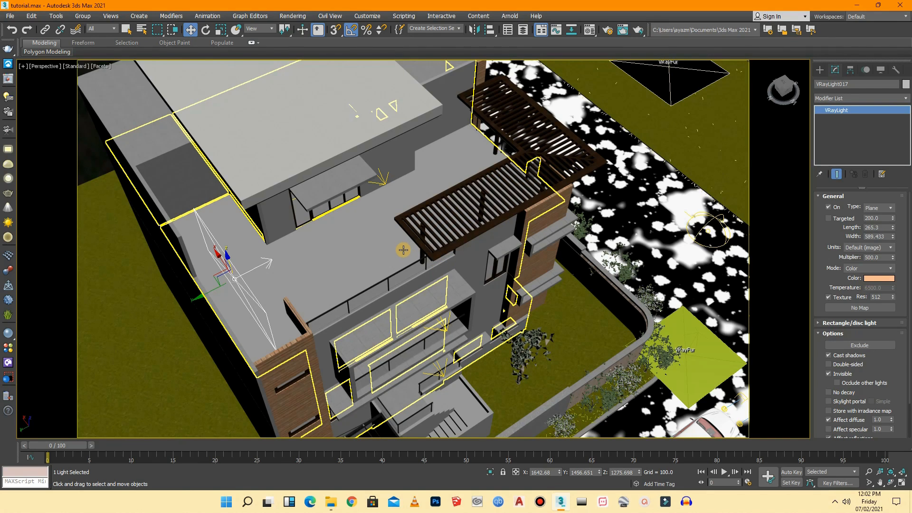
- Scale the roof-terrace light down uniformly to about 56.7 percent
{"action": "key", "text": "r"}
{"action": "left_click_drag", "start_coordinate": [233, 285], "coordinate": [239, 313]}
{"action": "left_click_drag", "start_coordinate": [778, 89], "coordinate": [637, 80]}
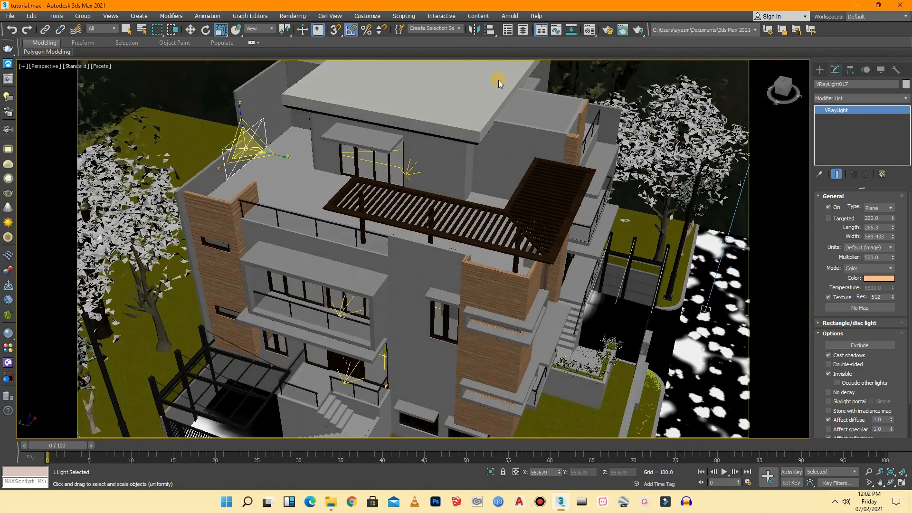
- Lower the roof-terrace light to about Z 1203 and reduce it to about 214.9 long and 501 wide
{"action": "scroll", "coordinate": [257, 117], "scroll_direction": "up", "scroll_amount": 5}
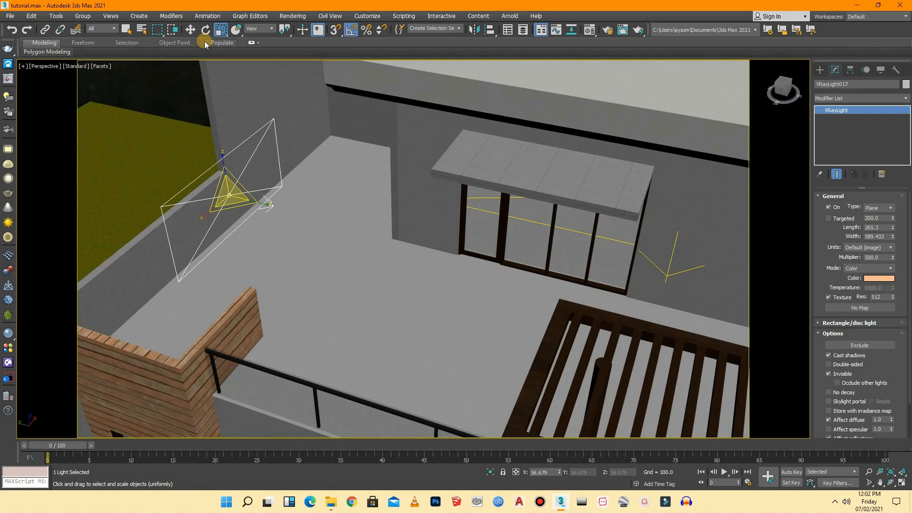
{"action": "left_click", "coordinate": [190, 29]}
{"action": "left_click_drag", "start_coordinate": [226, 169], "coordinate": [248, 208]}
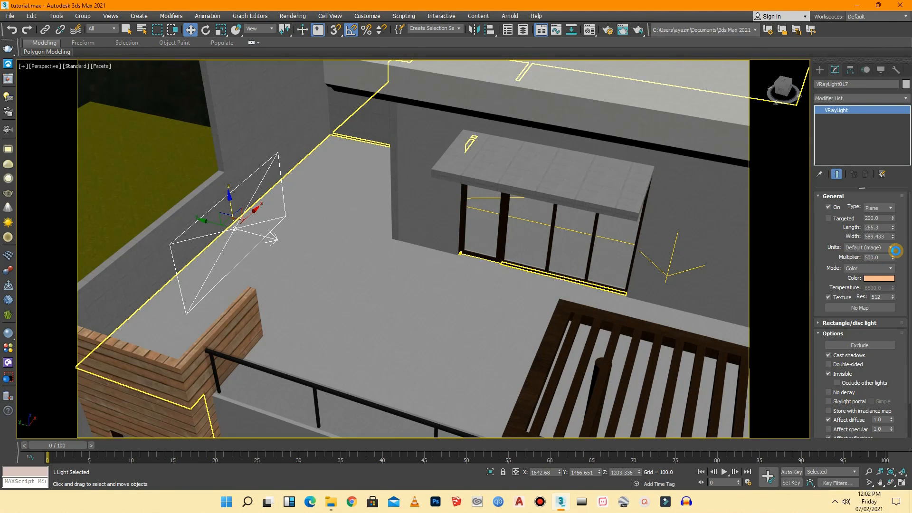
{"action": "left_click_drag", "start_coordinate": [893, 237], "coordinate": [895, 237]}
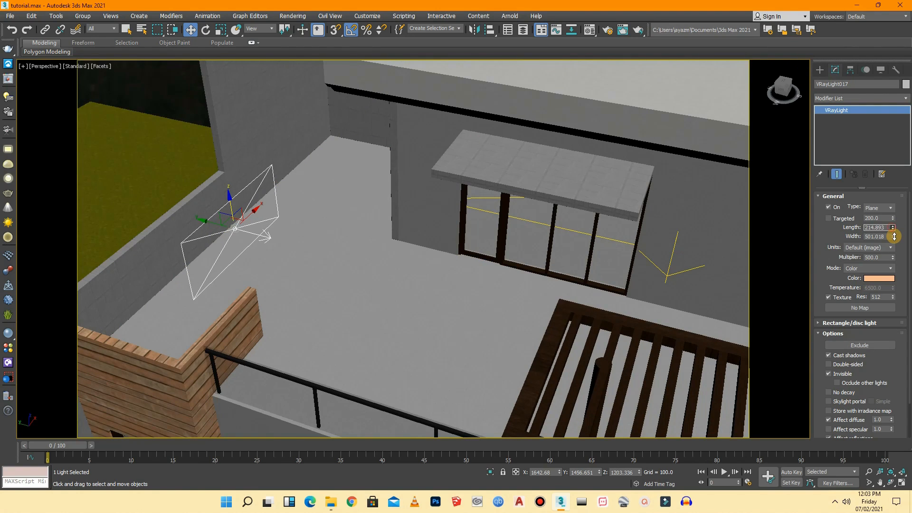
- Copy the parapet light across the roof terrace toward the pergola, to about Y 260
{"action": "scroll", "coordinate": [359, 234], "scroll_direction": "down", "scroll_amount": 5}
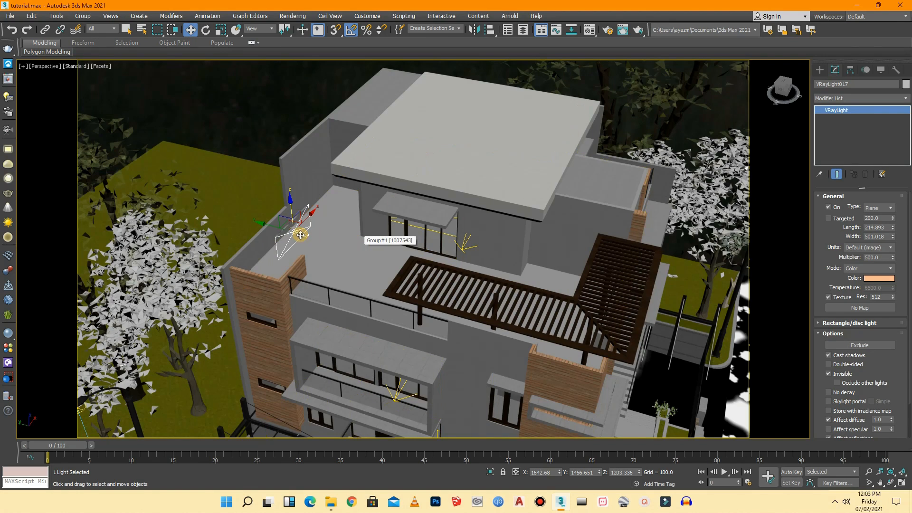
{"action": "mouse_move", "coordinate": [279, 229]}
{"action": "left_mouse_down", "text": "shift"}
{"action": "mouse_move", "coordinate": [575, 265]}
{"action": "mouse_move", "coordinate": [560, 269]}
{"action": "mouse_move", "coordinate": [561, 283]}
{"action": "left_mouse_up", "text": "shift"}
{"action": "left_click", "coordinate": [457, 290]}
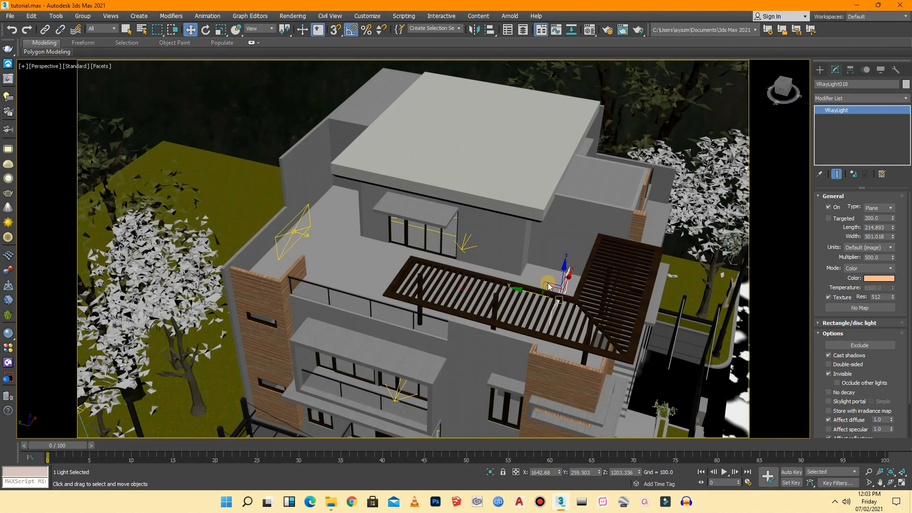
- Rotate the copied terrace light -90 degrees about Z and move it behind the pergola to about X 1876
{"action": "scroll", "coordinate": [563, 278], "scroll_direction": "up", "scroll_amount": 5}
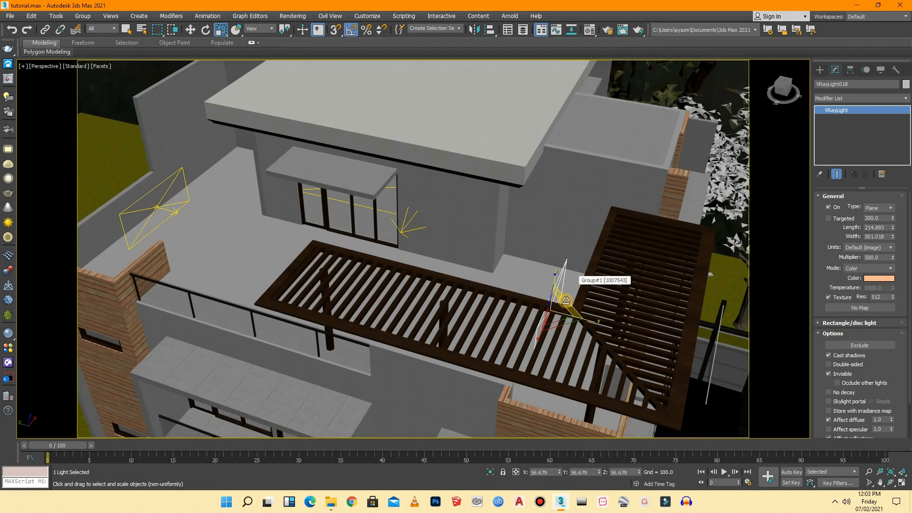
{"action": "key", "text": "e"}
{"action": "left_click_drag", "start_coordinate": [568, 332], "coordinate": [525, 332]}
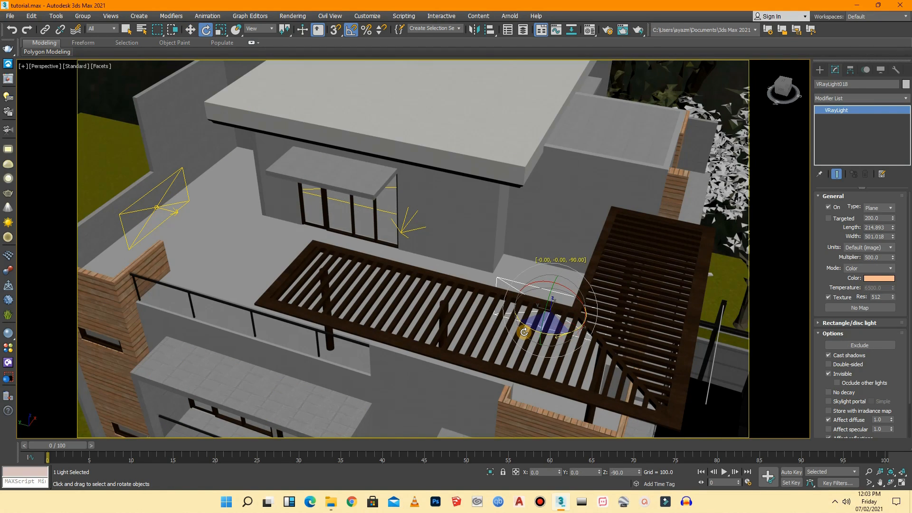
{"action": "key", "text": "w"}
{"action": "left_click_drag", "start_coordinate": [555, 295], "coordinate": [572, 242]}
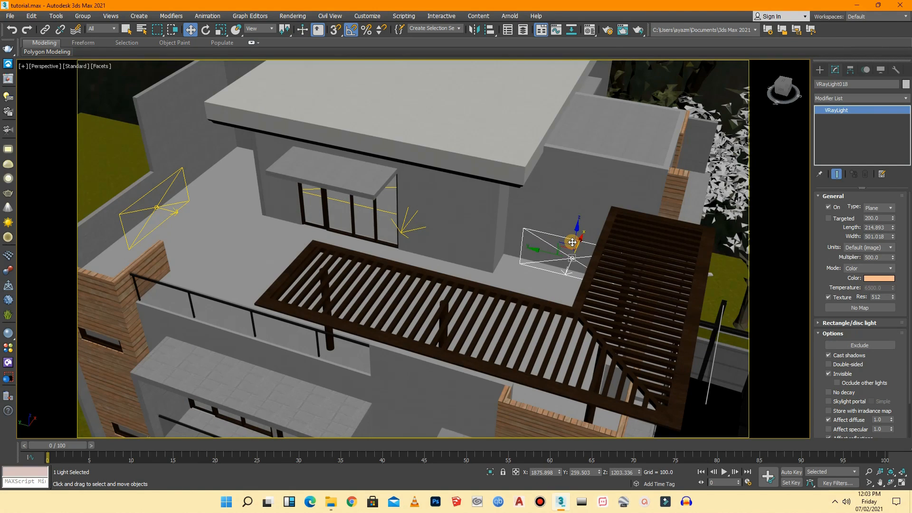
- Copy the light behind the pergola out in front of the house, to about X 422 and Y -267
{"action": "scroll", "coordinate": [573, 242], "scroll_direction": "down", "scroll_amount": 5}
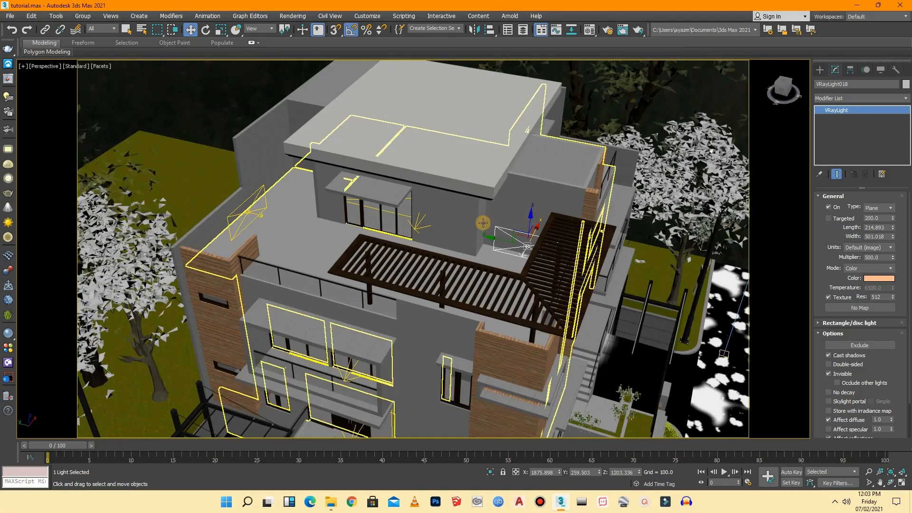
{"action": "scroll", "coordinate": [482, 220], "scroll_direction": "down", "scroll_amount": 5}
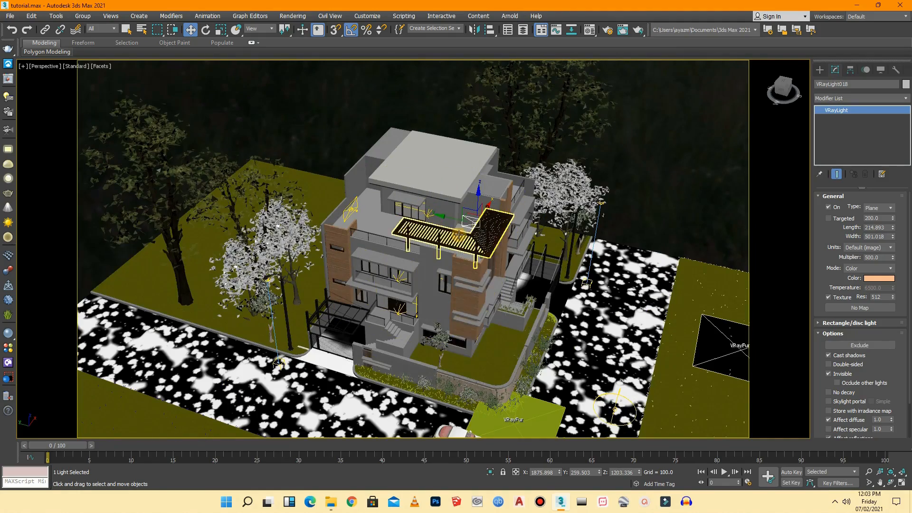
{"action": "scroll", "coordinate": [490, 226], "scroll_direction": "up", "scroll_amount": 3}
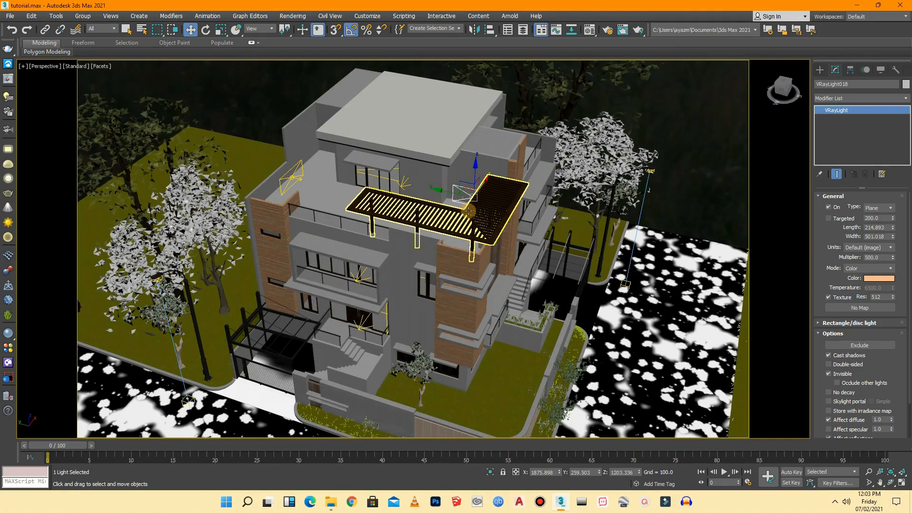
{"action": "left_click_drag", "start_coordinate": [481, 185], "coordinate": [399, 334], "text": "shift"}
{"action": "left_click", "coordinate": [454, 290]}
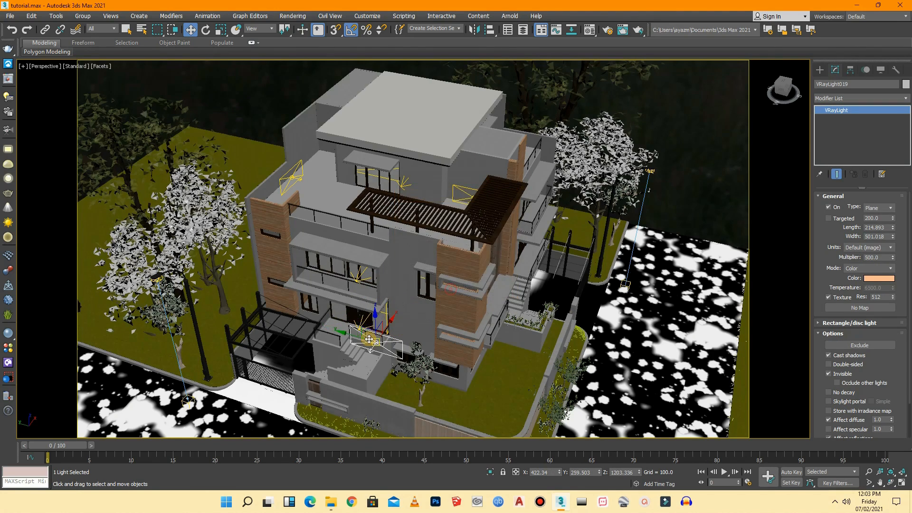
{"action": "left_click_drag", "start_coordinate": [368, 337], "coordinate": [478, 373]}
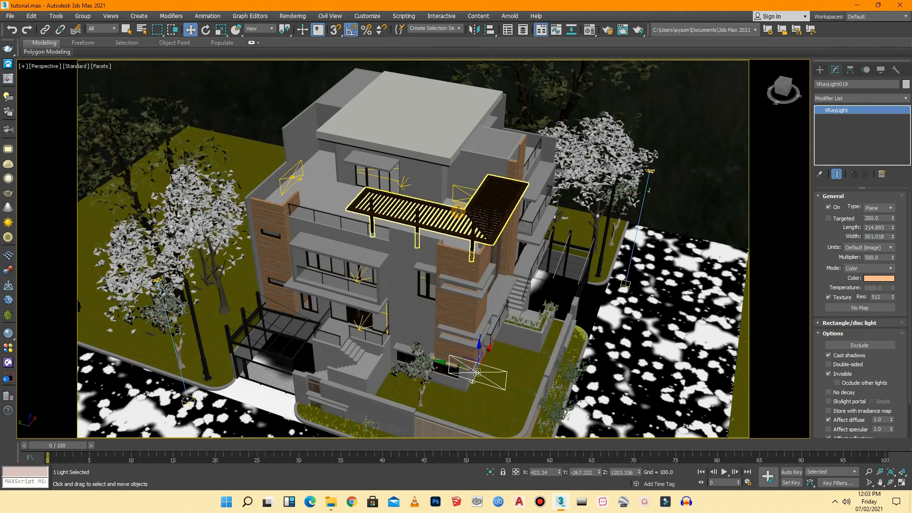
- Set the multiplier of the light behind the pergola to 359 and narrow the parapet light to about 280.6
{"action": "left_click", "coordinate": [466, 195]}
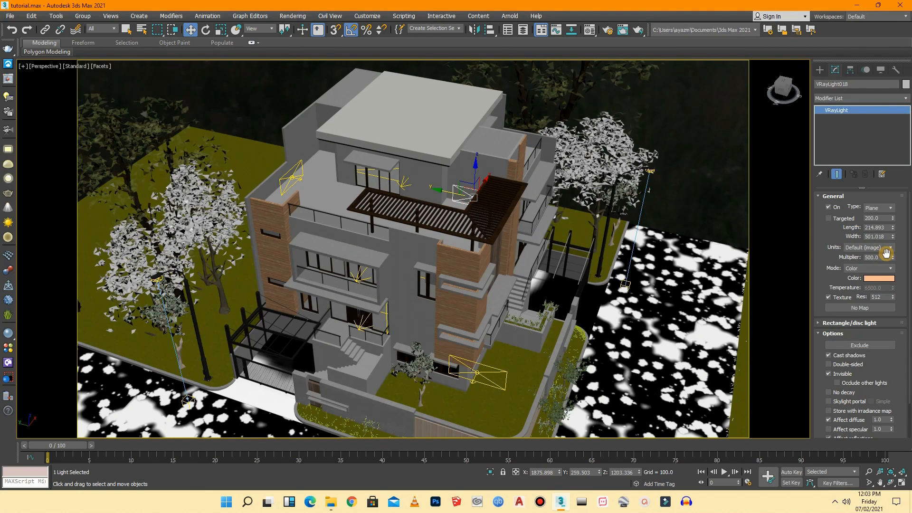
{"action": "left_click_drag", "start_coordinate": [900, 322], "coordinate": [900, 323]}
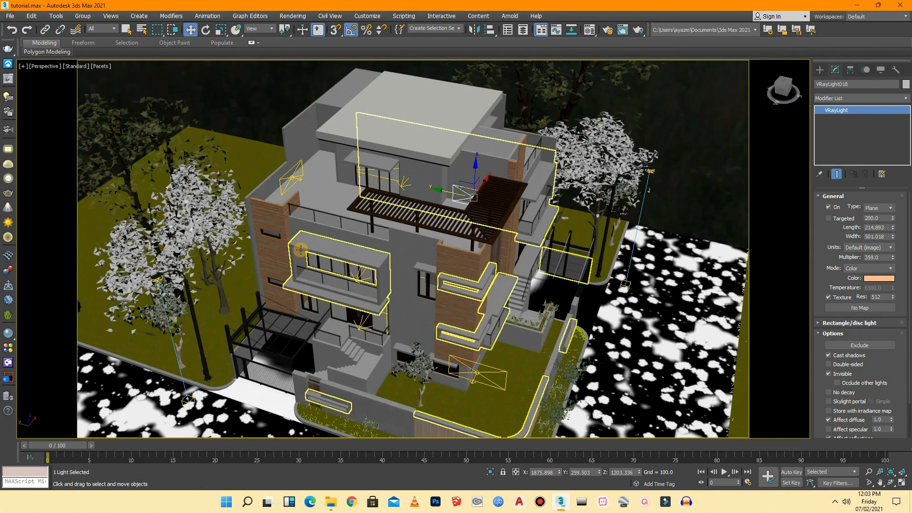
{"action": "left_click", "coordinate": [294, 176]}
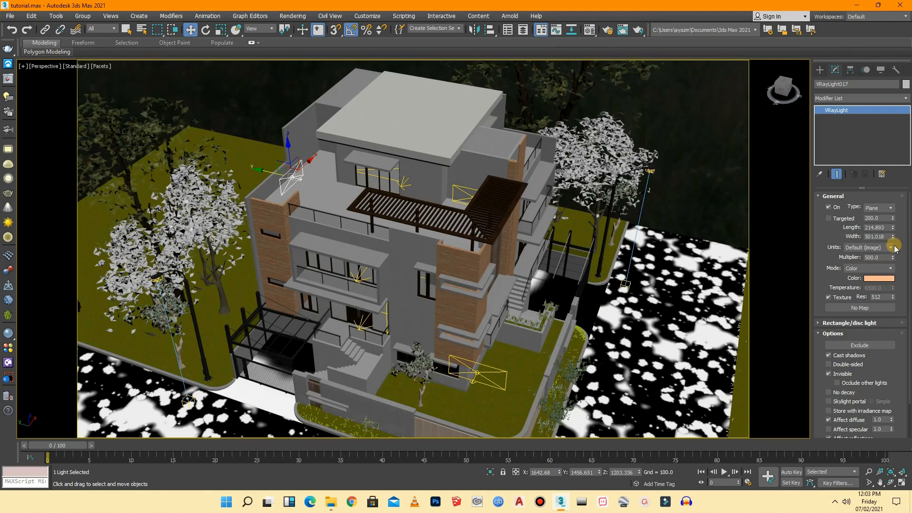
{"action": "left_click_drag", "start_coordinate": [892, 239], "coordinate": [893, 265]}
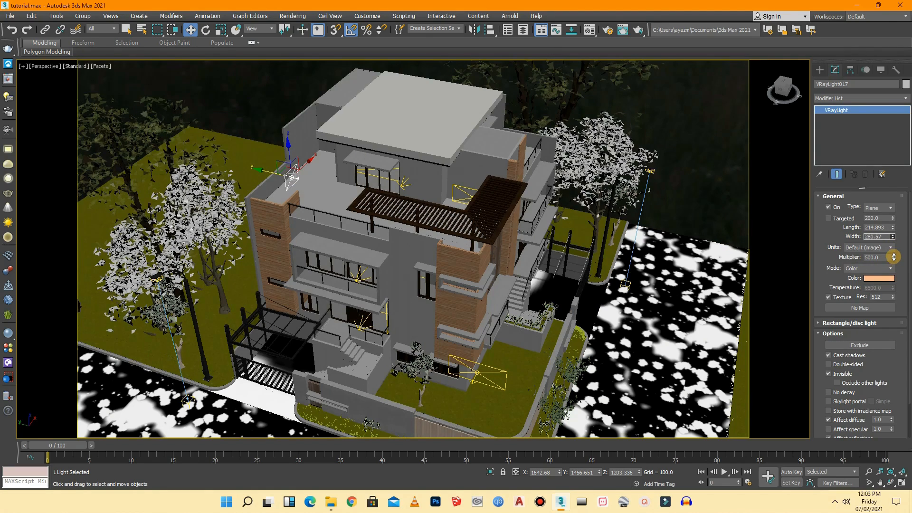
- Move the light in front of the house to the wood-clad wall above the ledge, at about X 1530 and Z 933
{"action": "left_click", "coordinate": [483, 373]}
{"action": "scroll", "coordinate": [523, 342], "scroll_direction": "up", "scroll_amount": 5}
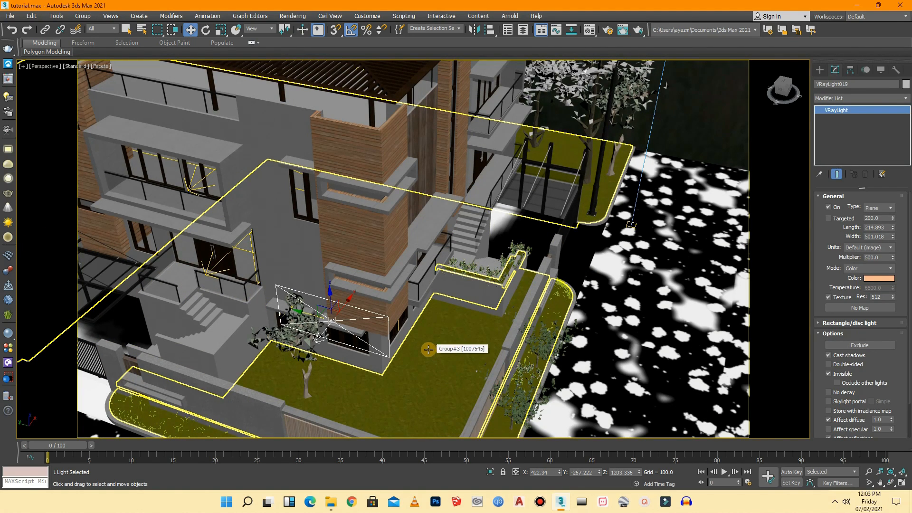
{"action": "left_click_drag", "start_coordinate": [346, 305], "coordinate": [450, 185]}
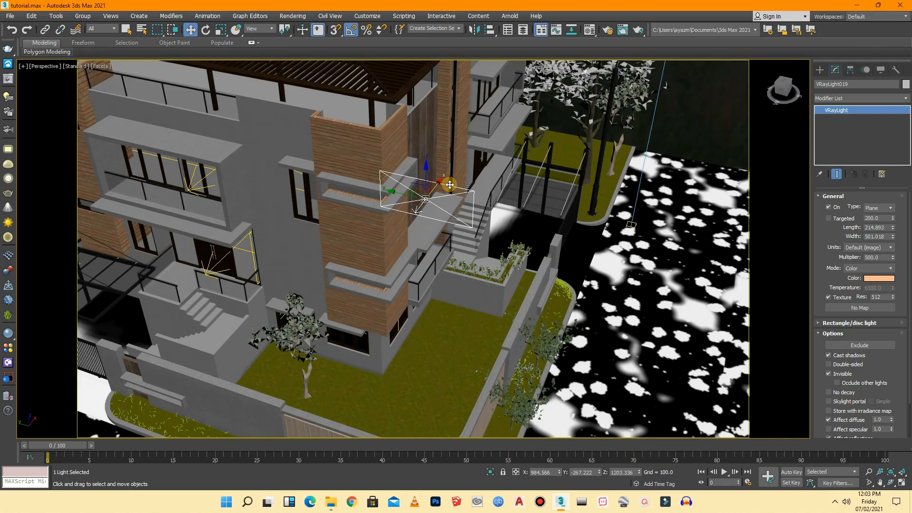
{"action": "left_click_drag", "start_coordinate": [785, 87], "coordinate": [731, 86]}
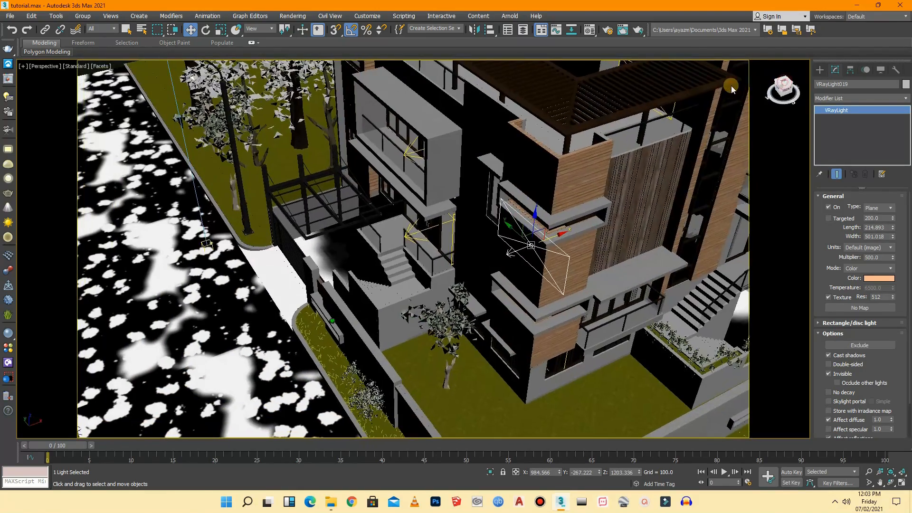
{"action": "scroll", "coordinate": [375, 272], "scroll_direction": "down", "scroll_amount": 3}
{"action": "scroll", "coordinate": [551, 284], "scroll_direction": "up", "scroll_amount": 5}
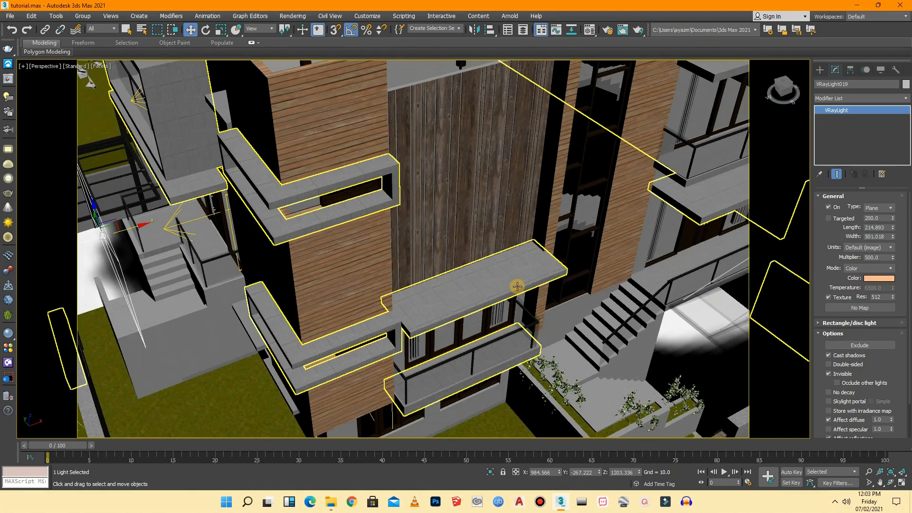
{"action": "scroll", "coordinate": [433, 292], "scroll_direction": "down", "scroll_amount": 5}
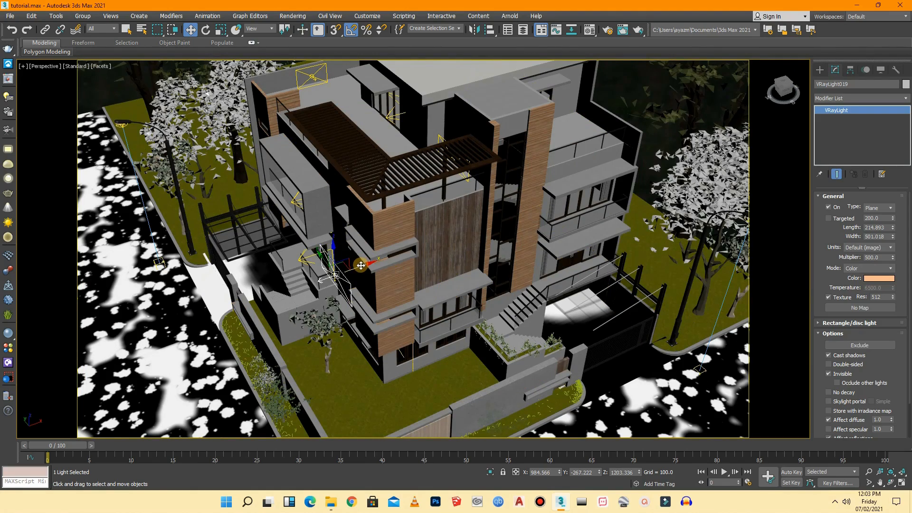
{"action": "left_click_drag", "start_coordinate": [361, 260], "coordinate": [475, 245]}
{"action": "left_click_drag", "start_coordinate": [457, 210], "coordinate": [457, 256]}
{"action": "scroll", "coordinate": [451, 266], "scroll_direction": "up", "scroll_amount": 5}
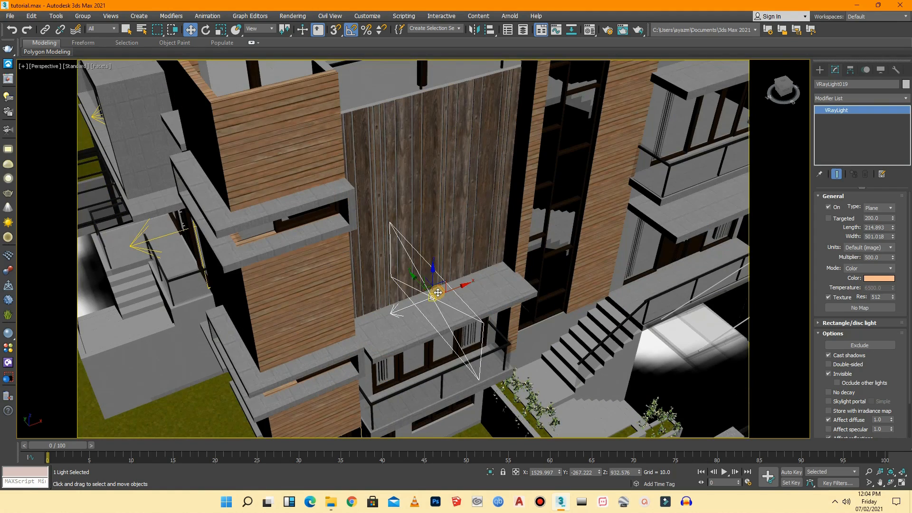
- Scale the light at the wood-clad wall down and tilt it about X so that it shines upward
{"action": "key", "text": "r"}
{"action": "left_click_drag", "start_coordinate": [432, 301], "coordinate": [465, 373]}
{"action": "key", "text": "e"}
{"action": "left_click_drag", "start_coordinate": [458, 314], "coordinate": [436, 322]}
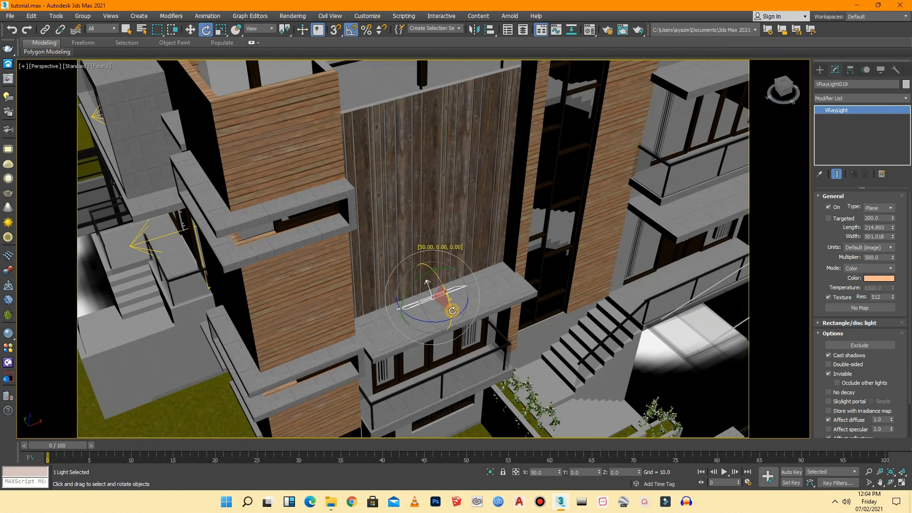
{"action": "mouse_move", "coordinate": [451, 306]}
{"action": "left_mouse_down"}
{"action": "mouse_move", "coordinate": [433, 297]}
{"action": "mouse_move", "coordinate": [438, 305]}
{"action": "left_mouse_up"}
- Place the tilted light on the ledge below the wood-clad wall, at about X 1698, Y -40 and Z 633
{"action": "key", "text": "w"}
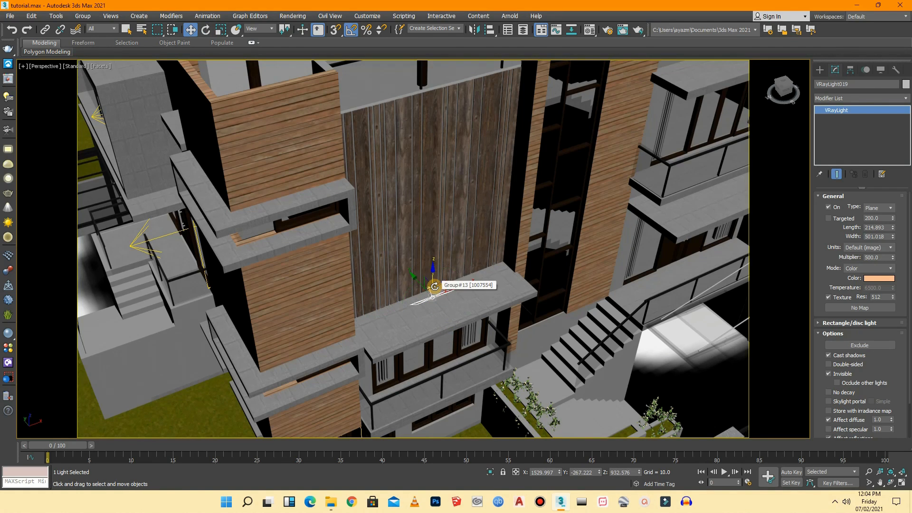
{"action": "mouse_move", "coordinate": [434, 299]}
{"action": "left_mouse_down"}
{"action": "mouse_move", "coordinate": [442, 317]}
{"action": "mouse_move", "coordinate": [419, 323]}
{"action": "mouse_move", "coordinate": [450, 297]}
{"action": "mouse_move", "coordinate": [454, 313]}
{"action": "mouse_move", "coordinate": [402, 273]}
{"action": "mouse_move", "coordinate": [467, 266]}
{"action": "mouse_move", "coordinate": [451, 299]}
{"action": "left_mouse_up"}
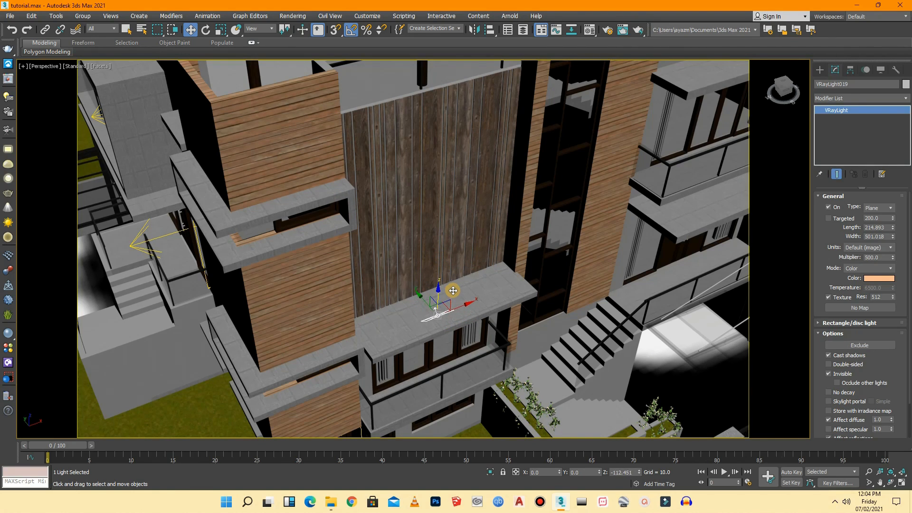
{"action": "scroll", "coordinate": [467, 304], "scroll_direction": "down", "scroll_amount": 6}
- Copy the ledge light down to the garden near the house corner, at about X 1063 and Z 193
{"action": "scroll", "coordinate": [377, 370], "scroll_direction": "down", "scroll_amount": 5}
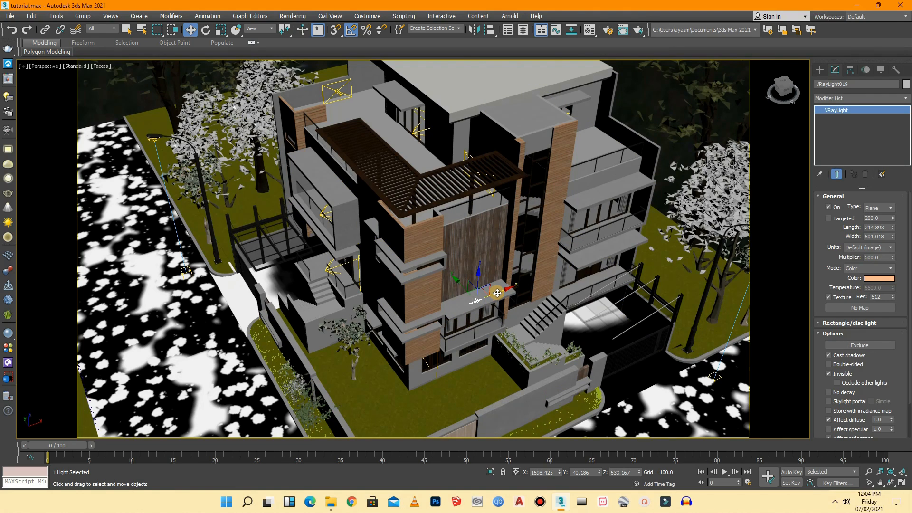
{"action": "left_click_drag", "start_coordinate": [501, 292], "coordinate": [382, 338], "text": "shift"}
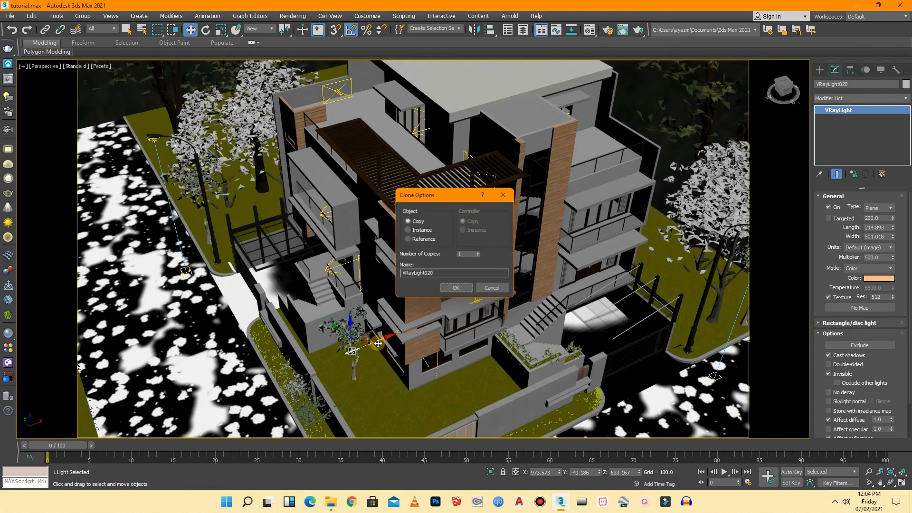
{"action": "left_click", "coordinate": [457, 290]}
{"action": "left_click_drag", "start_coordinate": [360, 333], "coordinate": [386, 399]}
{"action": "key", "text": "z"}
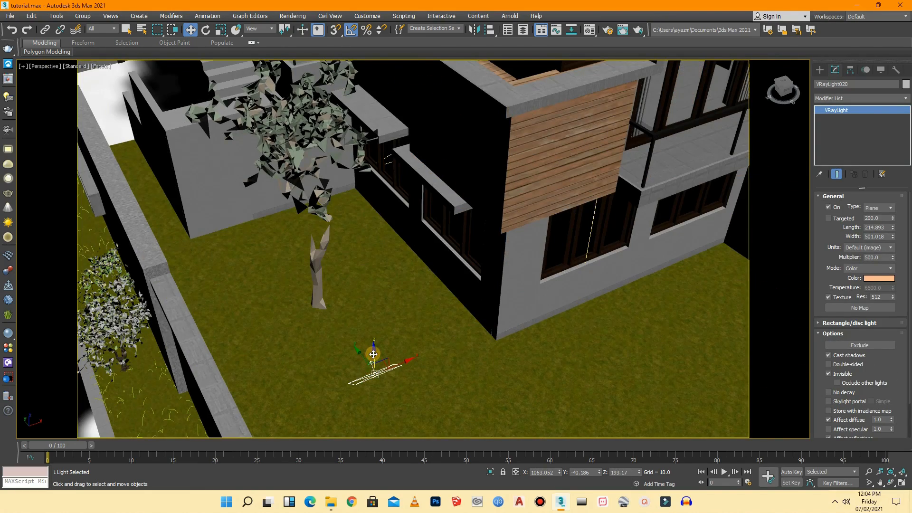
- Scale the garden light up uniformly to about 35.1 percent and lower it to the lawn at about X 1106 and Z 48
{"action": "left_click_drag", "start_coordinate": [373, 354], "coordinate": [381, 417]}
{"action": "scroll", "coordinate": [350, 312], "scroll_direction": "down", "scroll_amount": 3}
{"action": "scroll", "coordinate": [369, 374], "scroll_direction": "up", "scroll_amount": 5}
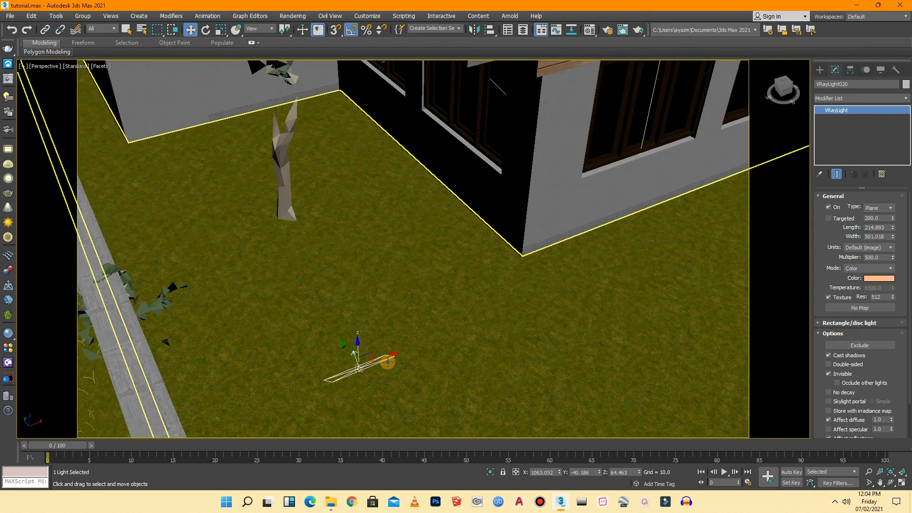
{"action": "left_click_drag", "start_coordinate": [378, 358], "coordinate": [399, 354]}
{"action": "key", "text": "r"}
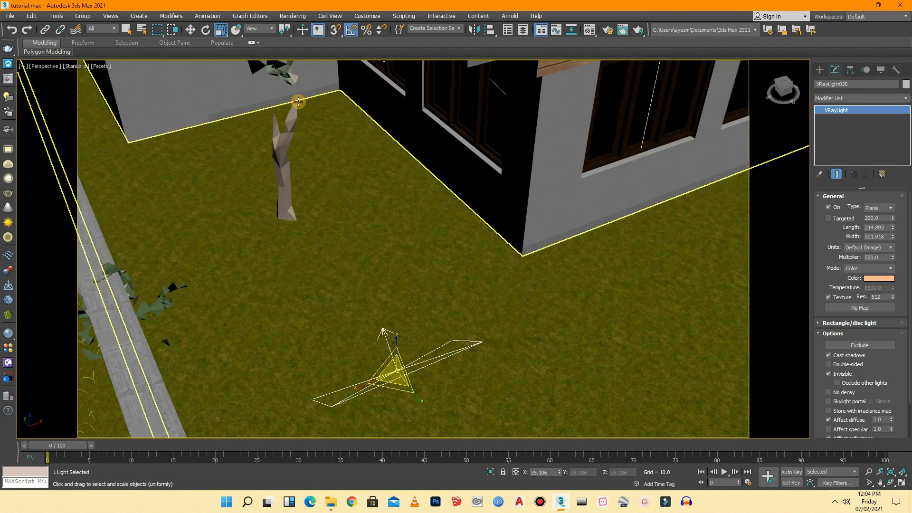
{"action": "left_click", "coordinate": [190, 30]}
{"action": "mouse_move", "coordinate": [396, 357]}
{"action": "left_mouse_down"}
{"action": "mouse_move", "coordinate": [399, 375]}
{"action": "mouse_move", "coordinate": [396, 364]}
{"action": "left_mouse_up"}
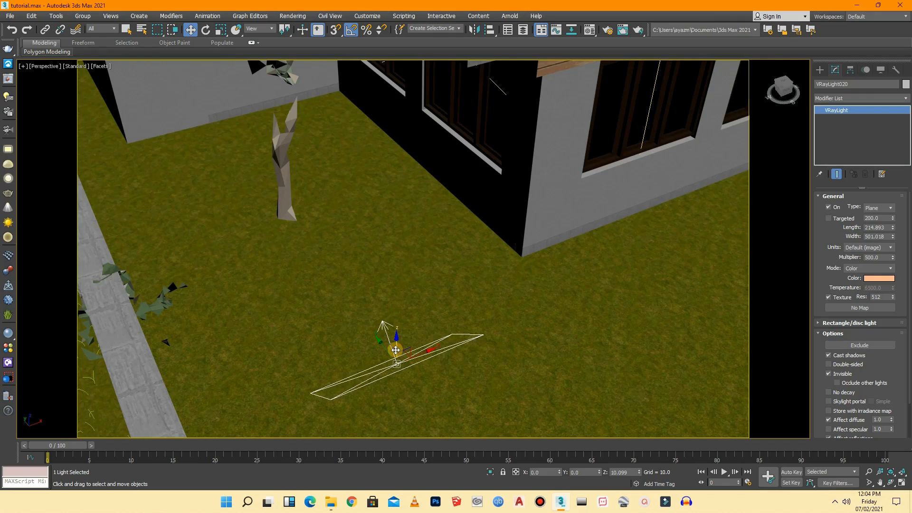
- Resize the garden light to about 305.1 long and 511.6 wide with multiplier 531, and move it to about Y -6 and Z 85
{"action": "left_click_drag", "start_coordinate": [785, 93], "coordinate": [549, 171]}
{"action": "left_click_drag", "start_coordinate": [893, 237], "coordinate": [884, 209]}
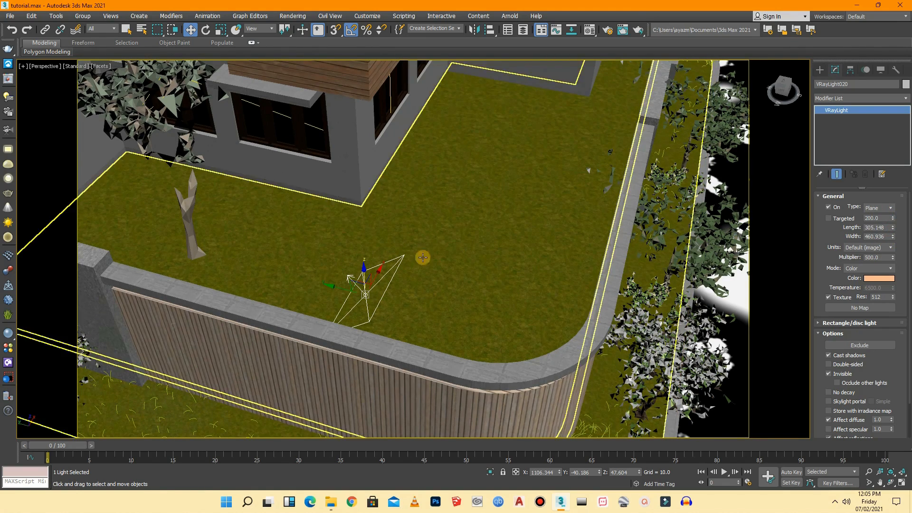
{"action": "left_click_drag", "start_coordinate": [364, 276], "coordinate": [327, 265]}
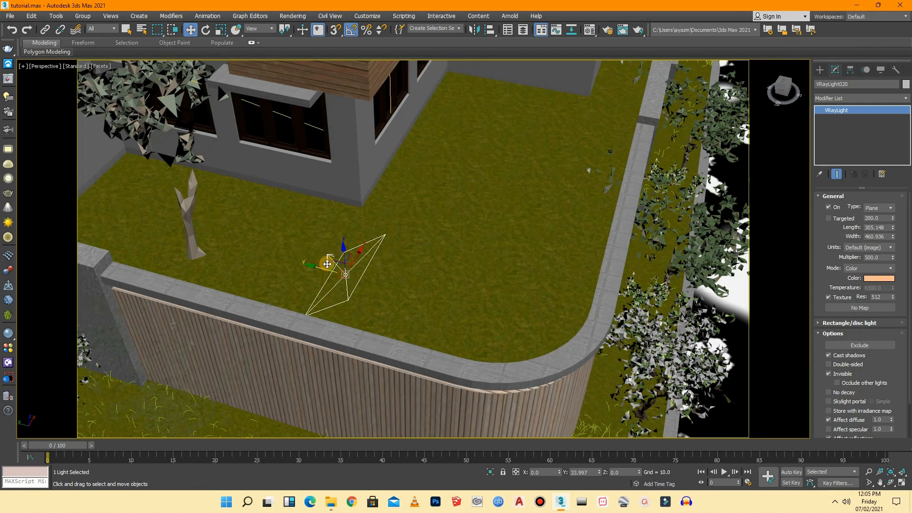
{"action": "mouse_move", "coordinate": [891, 238]}
{"action": "left_mouse_down"}
{"action": "mouse_move", "coordinate": [889, 217]}
{"action": "mouse_move", "coordinate": [892, 242]}
{"action": "left_mouse_up"}
- Set the multiplier of the ledge light below the wood-clad wall to 284
{"action": "scroll", "coordinate": [478, 223], "scroll_direction": "down", "scroll_amount": 7}
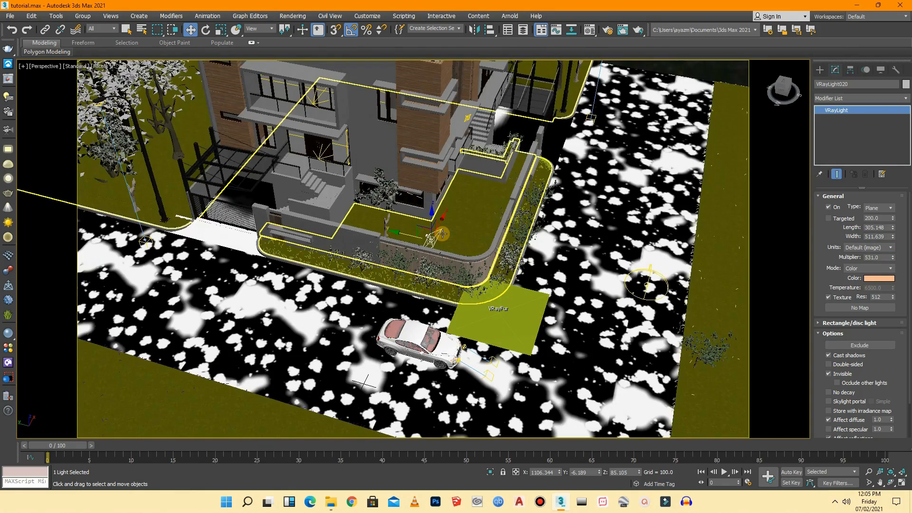
{"action": "scroll", "coordinate": [451, 133], "scroll_direction": "up", "scroll_amount": 4}
{"action": "left_click", "coordinate": [470, 112]}
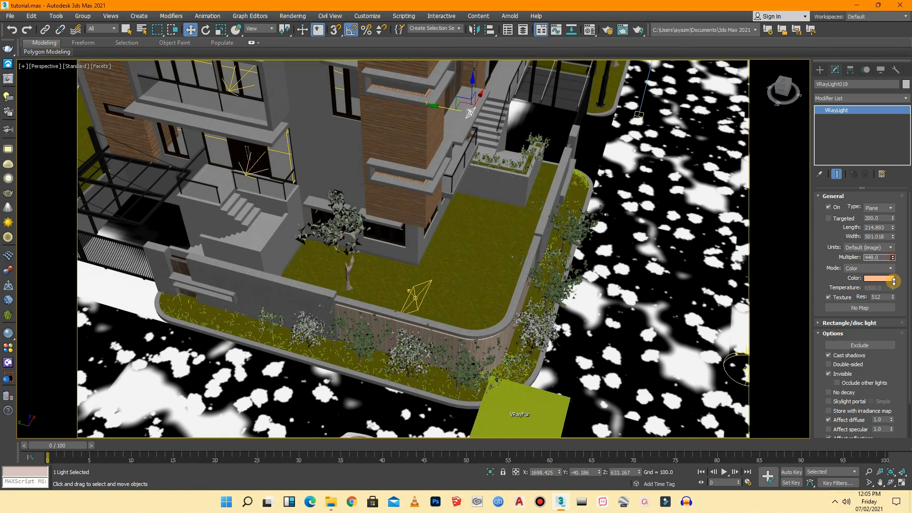
{"action": "scroll", "coordinate": [496, 246], "scroll_direction": "down", "scroll_amount": 4}
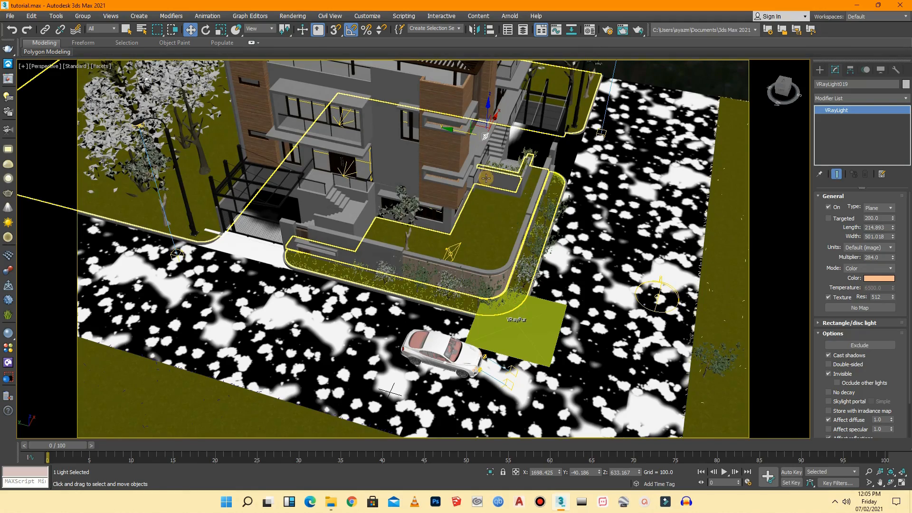
{"action": "scroll", "coordinate": [486, 178], "scroll_direction": "up", "scroll_amount": 2}
{"action": "scroll", "coordinate": [417, 193], "scroll_direction": "down", "scroll_amount": 4}
{"action": "scroll", "coordinate": [431, 249], "scroll_direction": "up", "scroll_amount": 2}
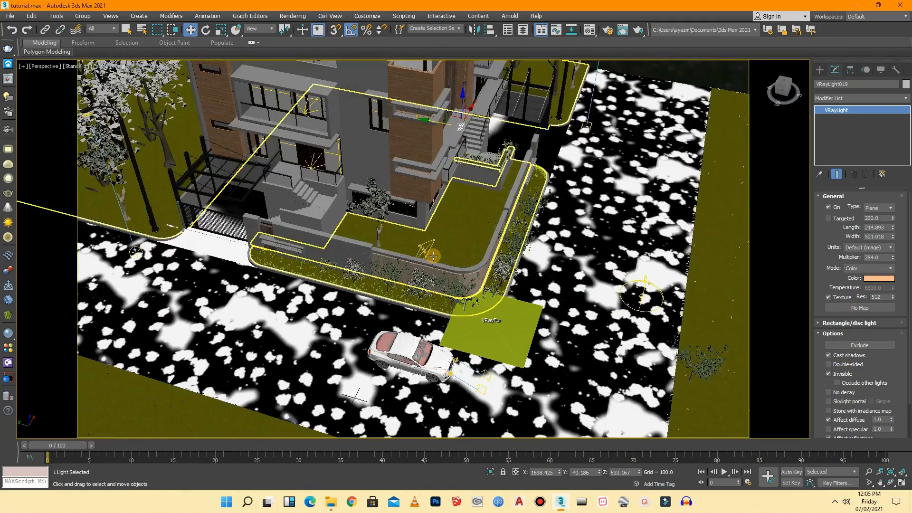
- Copy the ledge light to the outer side of the side boundary wall, at about X 1192 and Y -649
{"action": "scroll", "coordinate": [432, 252], "scroll_direction": "down", "scroll_amount": 1}
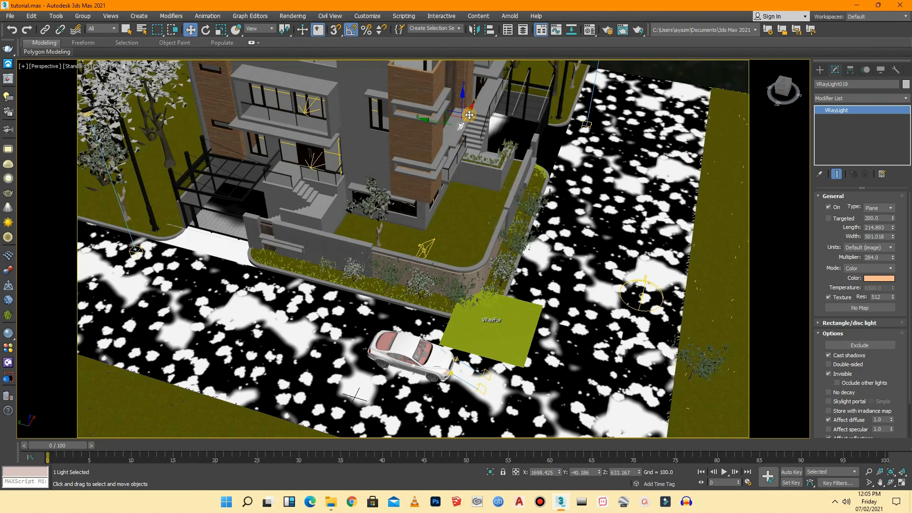
{"action": "mouse_move", "coordinate": [469, 114]}
{"action": "left_mouse_down", "text": "shift"}
{"action": "mouse_move", "coordinate": [390, 250]}
{"action": "mouse_move", "coordinate": [497, 262]}
{"action": "mouse_move", "coordinate": [559, 182]}
{"action": "left_mouse_up", "text": "shift"}
{"action": "left_click", "coordinate": [457, 291]}
{"action": "scroll", "coordinate": [560, 178], "scroll_direction": "up", "scroll_amount": 5}
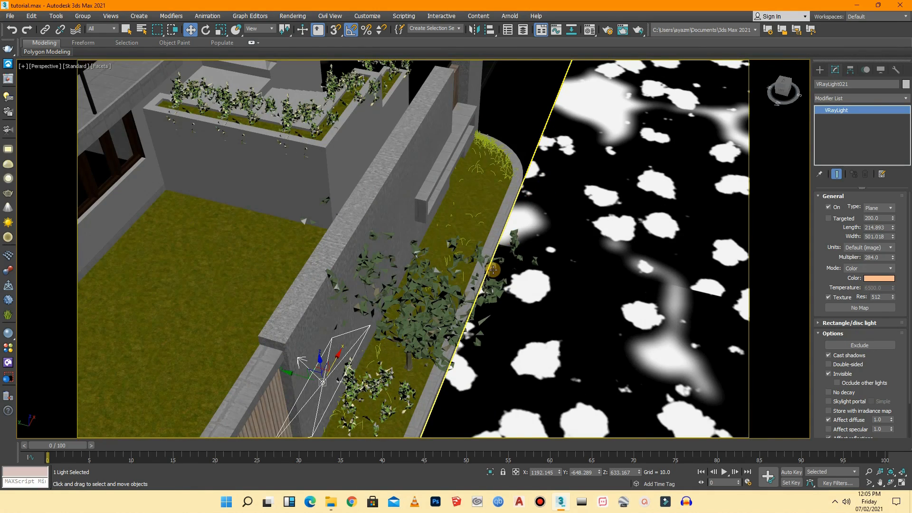
- Move the copied light to the far end of the side planting strip, at about X 2073, Y -540 and Z 18
{"action": "scroll", "coordinate": [445, 246], "scroll_direction": "down", "scroll_amount": 2}
{"action": "left_click_drag", "start_coordinate": [414, 290], "coordinate": [459, 191]}
{"action": "scroll", "coordinate": [477, 205], "scroll_direction": "up", "scroll_amount": 2}
{"action": "scroll", "coordinate": [511, 206], "scroll_direction": "up", "scroll_amount": 2}
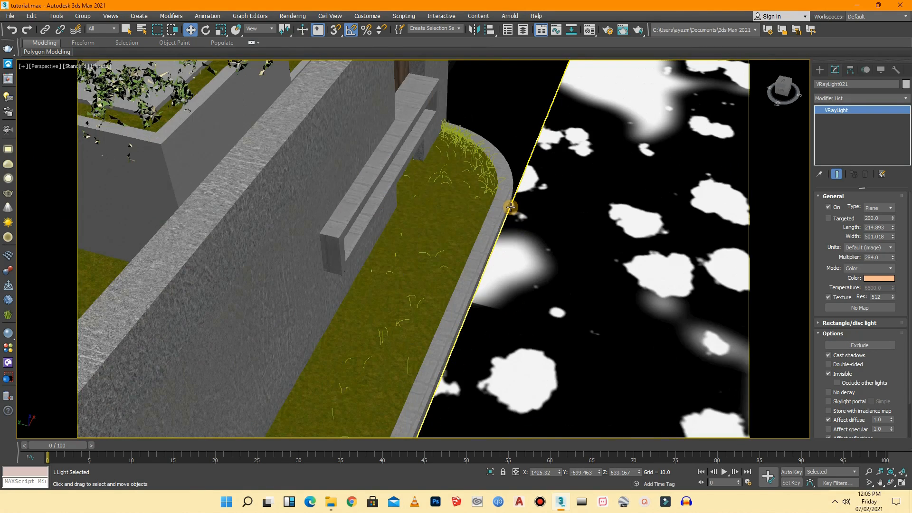
{"action": "scroll", "coordinate": [505, 206], "scroll_direction": "down", "scroll_amount": 4}
{"action": "left_click_drag", "start_coordinate": [504, 181], "coordinate": [477, 218]}
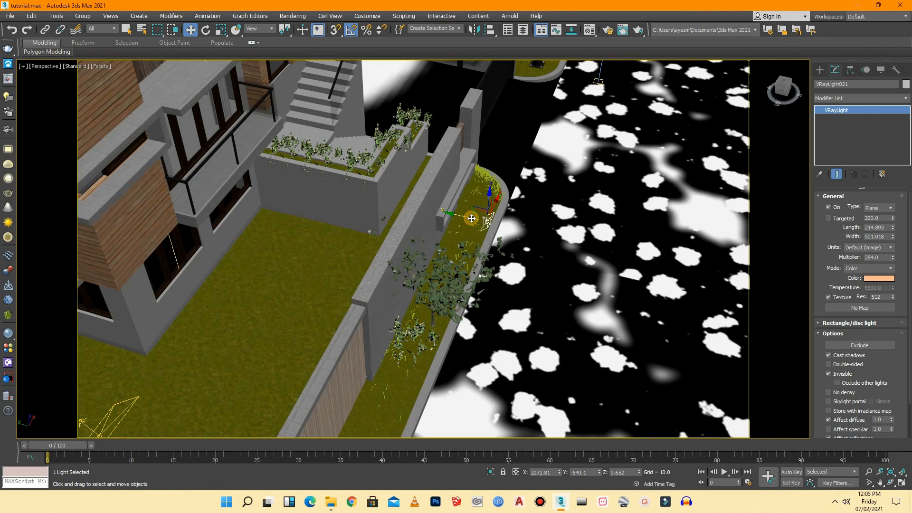
{"action": "scroll", "coordinate": [471, 218], "scroll_direction": "up", "scroll_amount": 5}
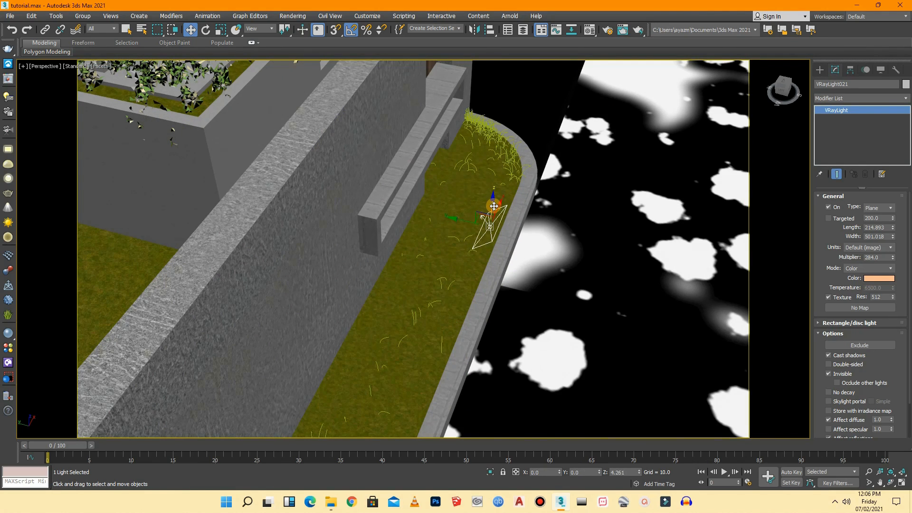
- Copy the strip light three times along the side planting strip, at about X 1664, X 1290 and X 970
{"action": "scroll", "coordinate": [494, 203], "scroll_direction": "down", "scroll_amount": 5}
{"action": "left_click_drag", "start_coordinate": [494, 204], "coordinate": [471, 302], "text": "shift"}
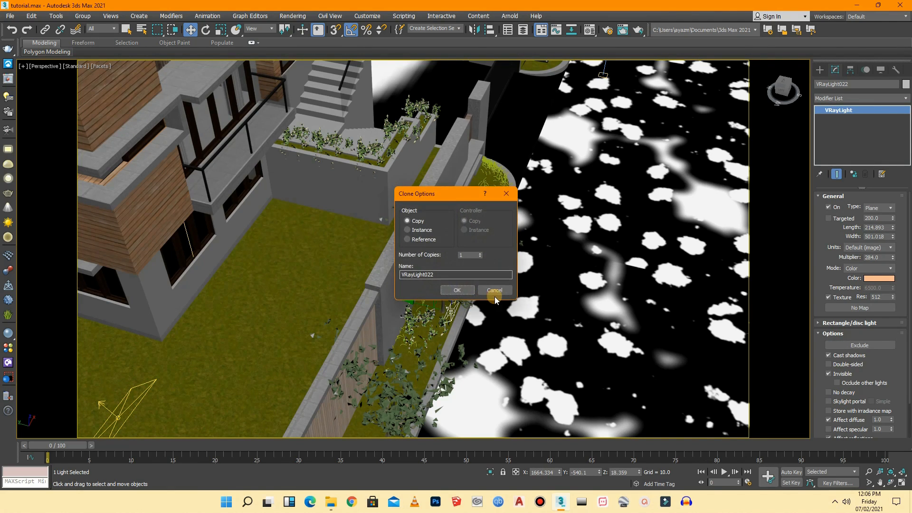
{"action": "left_click", "coordinate": [468, 288]}
{"action": "scroll", "coordinate": [474, 270], "scroll_direction": "down", "scroll_amount": 3}
{"action": "left_click_drag", "start_coordinate": [472, 268], "coordinate": [448, 344], "text": "shift"}
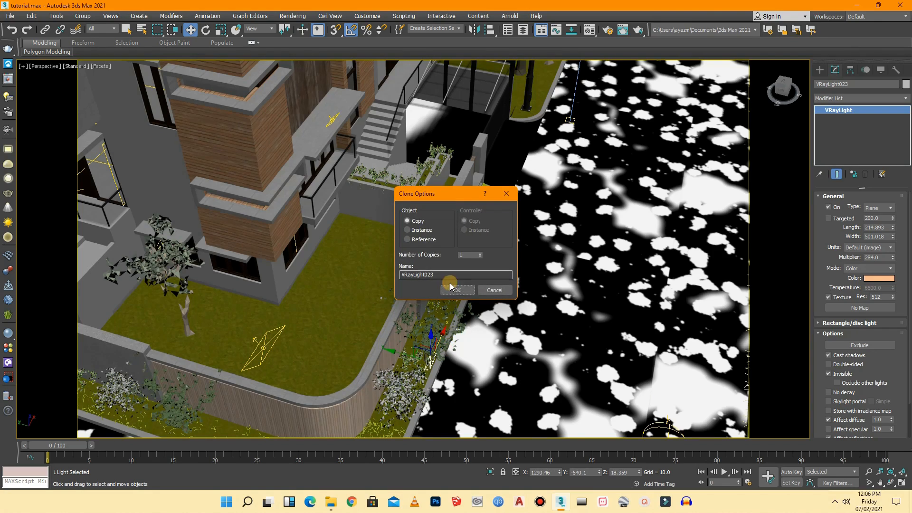
{"action": "left_click", "coordinate": [457, 288]}
{"action": "scroll", "coordinate": [461, 284], "scroll_direction": "down", "scroll_amount": 3}
{"action": "scroll", "coordinate": [464, 281], "scroll_direction": "up", "scroll_amount": 4}
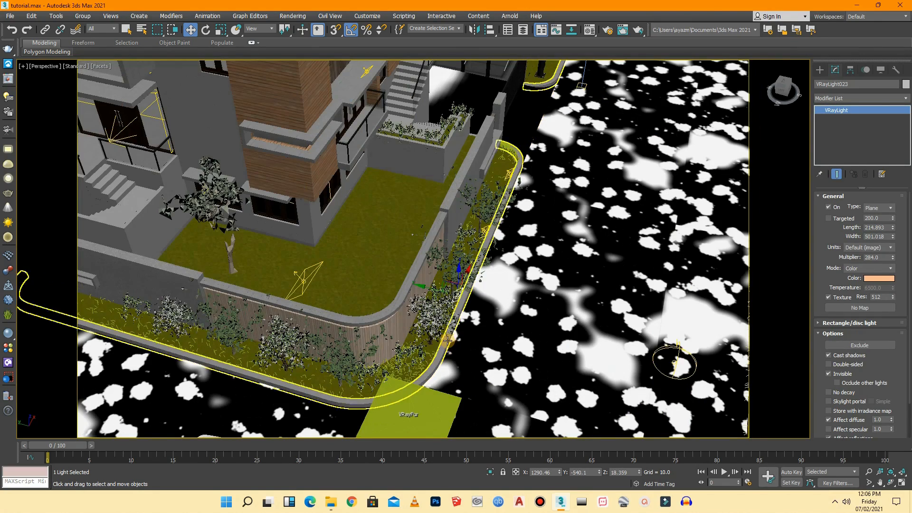
{"action": "left_click_drag", "start_coordinate": [464, 281], "coordinate": [436, 346], "text": "shift"}
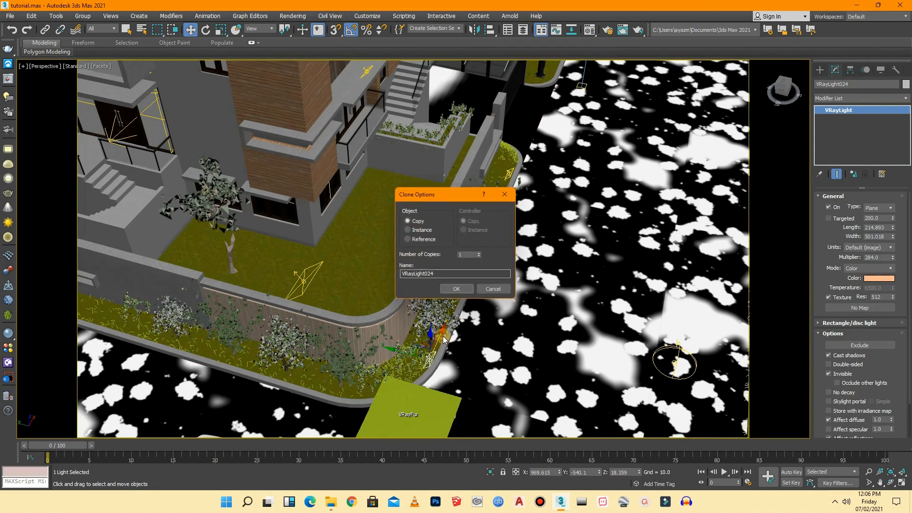
{"action": "left_click", "coordinate": [458, 288]}
- Copy the light around the corner to the front planting strip and rotate it -90 degrees about Z to face the front wall
{"action": "scroll", "coordinate": [493, 283], "scroll_direction": "down", "scroll_amount": 4}
{"action": "scroll", "coordinate": [474, 297], "scroll_direction": "up", "scroll_amount": 4}
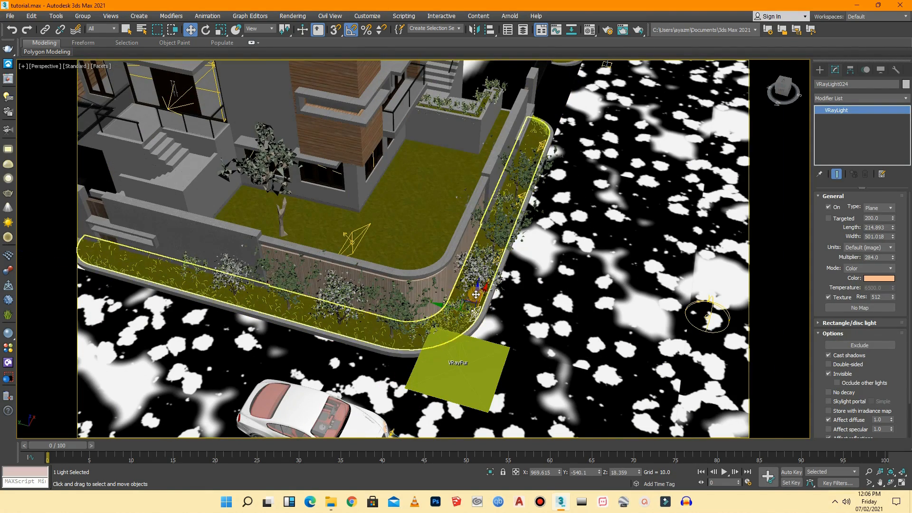
{"action": "mouse_move", "coordinate": [442, 312]}
{"action": "left_mouse_down", "text": "shift"}
{"action": "mouse_move", "coordinate": [413, 299]}
{"action": "mouse_move", "coordinate": [388, 314]}
{"action": "left_mouse_up", "text": "shift"}
{"action": "left_click", "coordinate": [451, 292]}
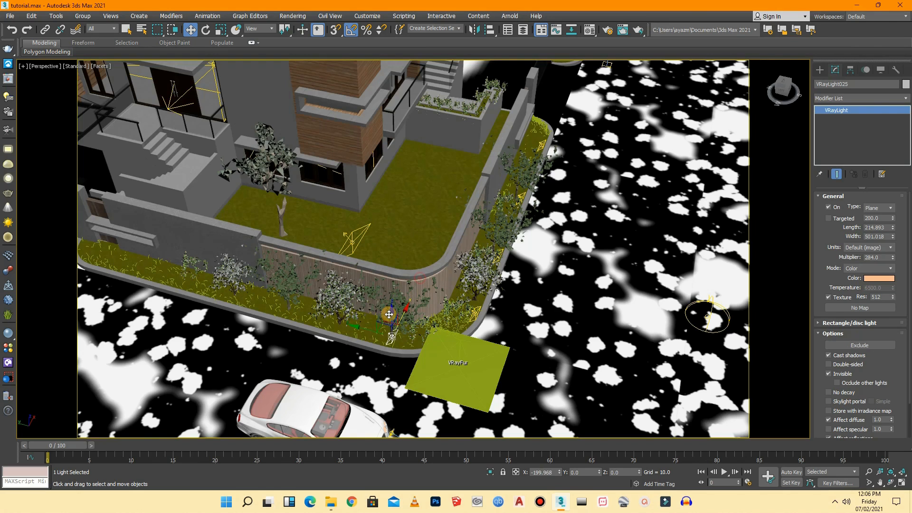
{"action": "key", "text": "e"}
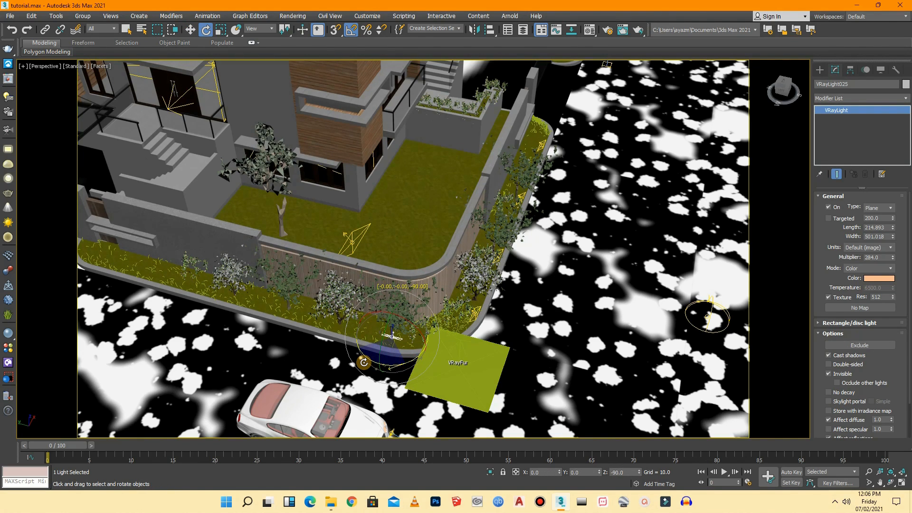
{"action": "scroll", "coordinate": [364, 363], "scroll_direction": "up", "scroll_amount": 4}
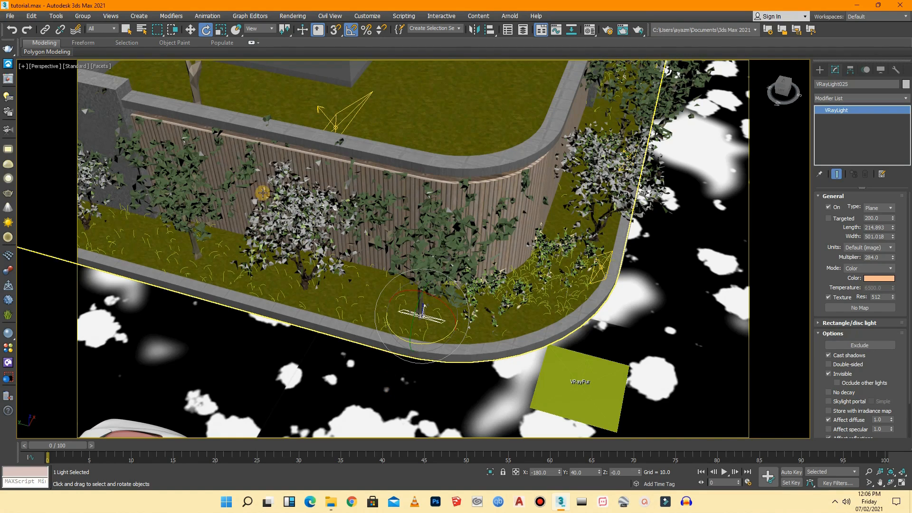
- Shift the rotated light toward the front curb, to about X 734 and Y -257
{"action": "left_click", "coordinate": [191, 30]}
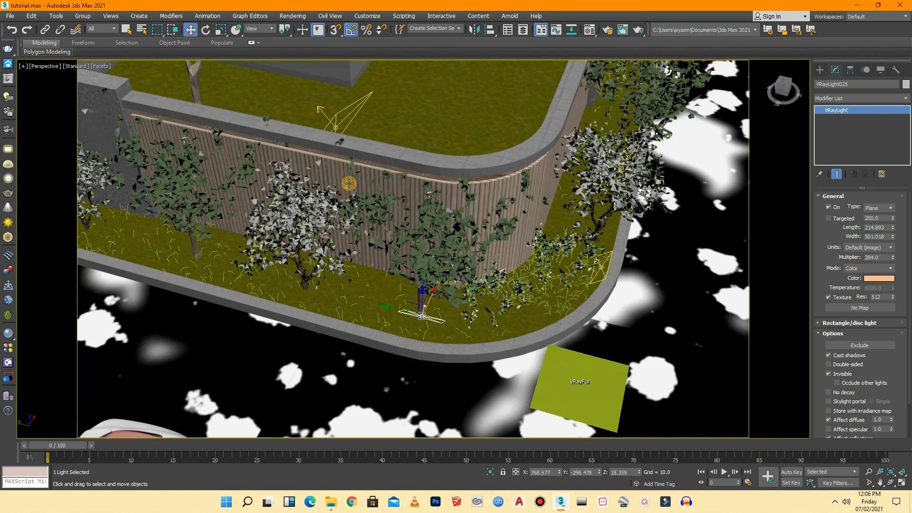
{"action": "left_click", "coordinate": [427, 295]}
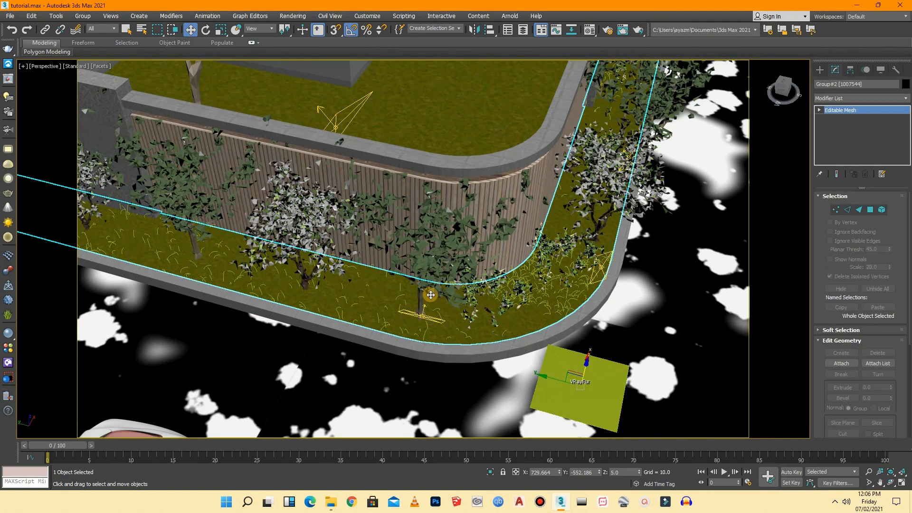
{"action": "left_click", "coordinate": [421, 315]}
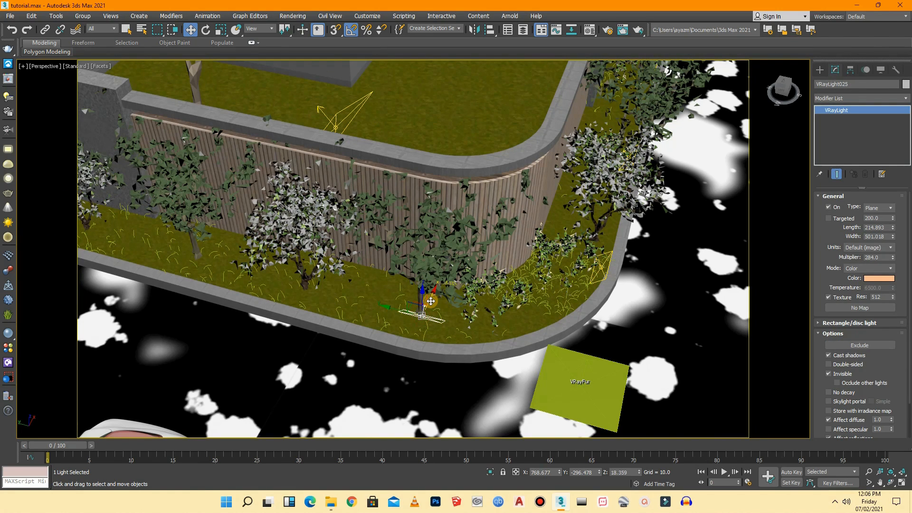
{"action": "left_click_drag", "start_coordinate": [426, 300], "coordinate": [418, 316]}
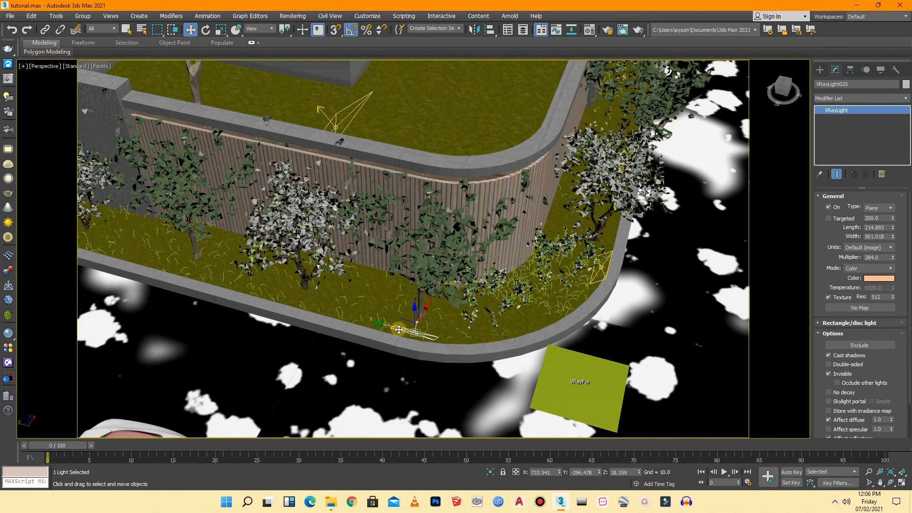
{"action": "left_click_drag", "start_coordinate": [398, 324], "coordinate": [375, 324]}
- Copy the rotated light three times along the front planting strip toward the gate, ending at about Y 581
{"action": "scroll", "coordinate": [565, 348], "scroll_direction": "down", "scroll_amount": 4}
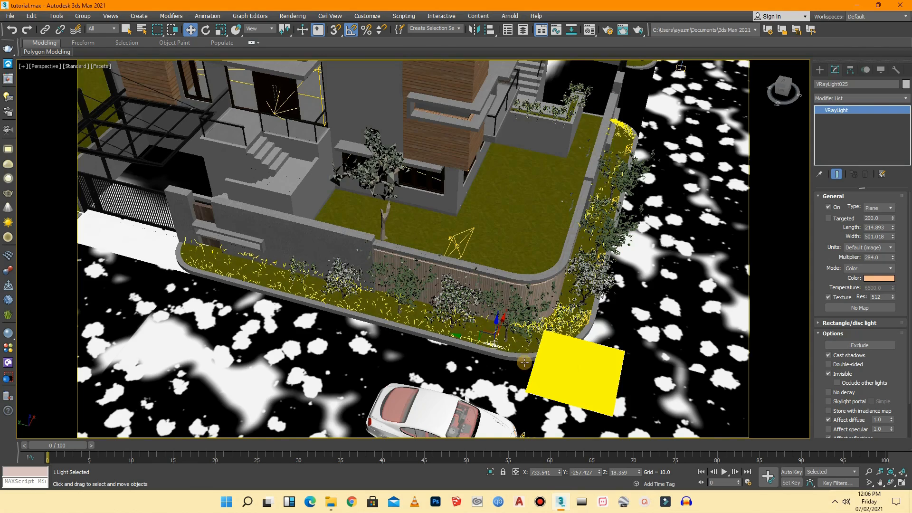
{"action": "scroll", "coordinate": [417, 352], "scroll_direction": "up", "scroll_amount": 2}
{"action": "mouse_move", "coordinate": [461, 325]}
{"action": "left_mouse_down", "text": "shift"}
{"action": "mouse_move", "coordinate": [393, 302]}
{"action": "mouse_move", "coordinate": [434, 309]}
{"action": "mouse_move", "coordinate": [298, 280]}
{"action": "mouse_move", "coordinate": [147, 221]}
{"action": "mouse_move", "coordinate": [195, 245]}
{"action": "left_mouse_up", "text": "shift"}
{"action": "left_click", "coordinate": [454, 292]}
{"action": "left_click", "coordinate": [454, 292]}
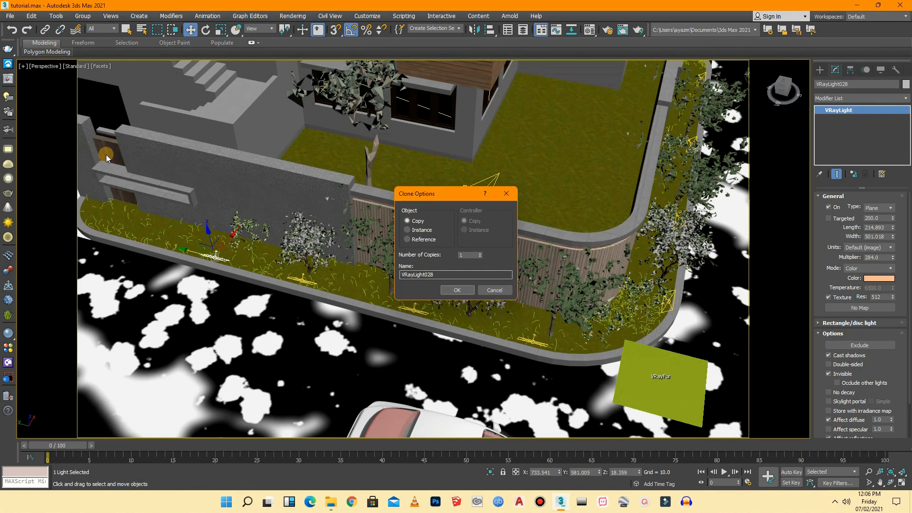
{"action": "left_click", "coordinate": [448, 294]}
{"action": "scroll", "coordinate": [521, 317], "scroll_direction": "down", "scroll_amount": 2}
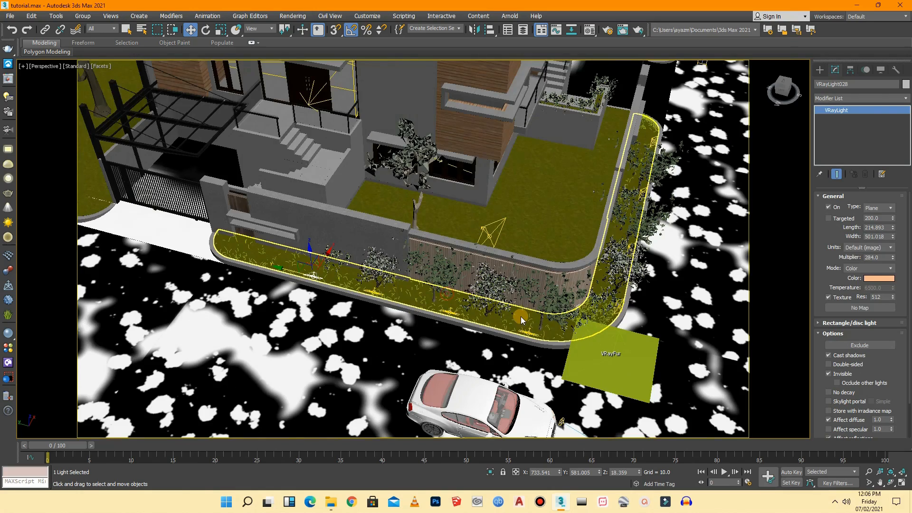
- Add one more copy at the gate end of the front planting strip and shift it to about Y 758
{"action": "scroll", "coordinate": [230, 226], "scroll_direction": "up", "scroll_amount": 2}
{"action": "scroll", "coordinate": [291, 248], "scroll_direction": "up", "scroll_amount": 2}
{"action": "left_click_drag", "start_coordinate": [380, 334], "coordinate": [248, 293], "text": "shift"}
{"action": "left_click", "coordinate": [442, 294]}
{"action": "scroll", "coordinate": [278, 282], "scroll_direction": "up", "scroll_amount": 3}
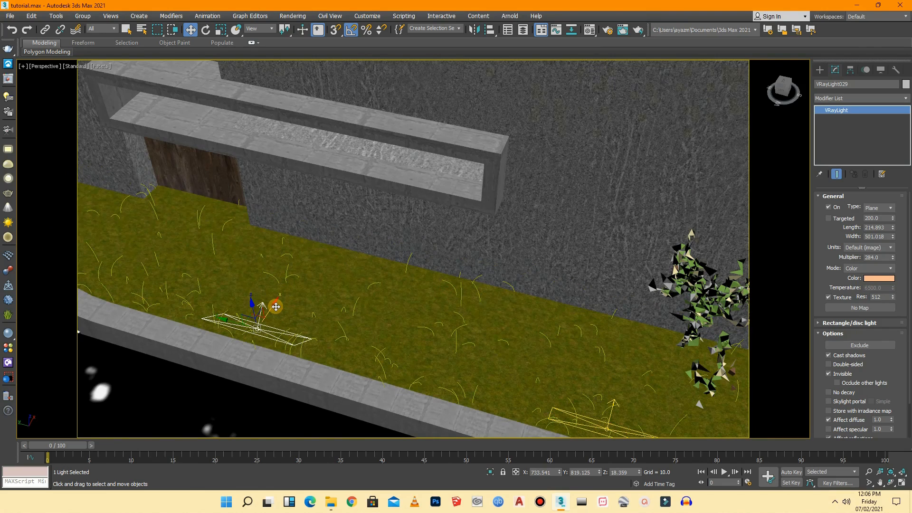
{"action": "scroll", "coordinate": [271, 296], "scroll_direction": "down", "scroll_amount": 4}
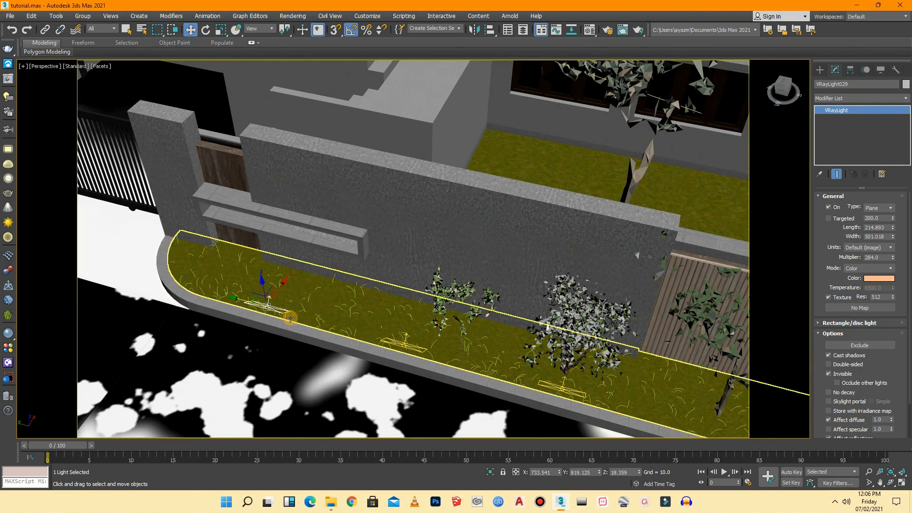
{"action": "left_click_drag", "start_coordinate": [245, 301], "coordinate": [278, 310]}
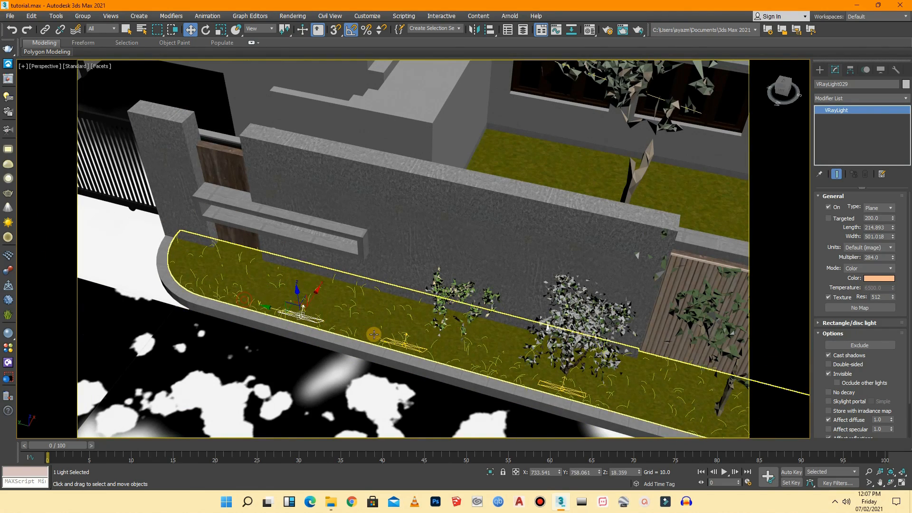
- Delete the front-strip light between the gate-end light and the one by the white-flowering shrub
{"action": "left_click", "coordinate": [404, 346]}
{"action": "left_click", "coordinate": [404, 344]}
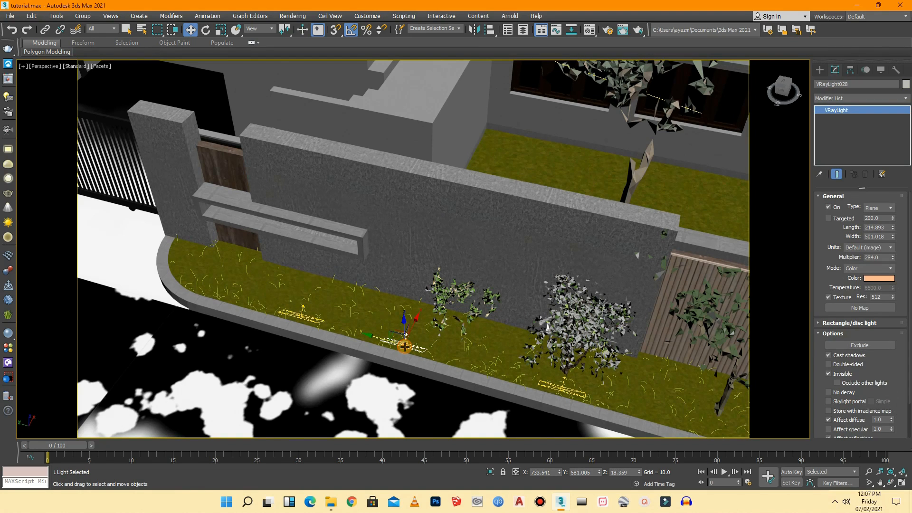
{"action": "left_click", "coordinate": [537, 356]}
{"action": "left_click", "coordinate": [557, 388]}
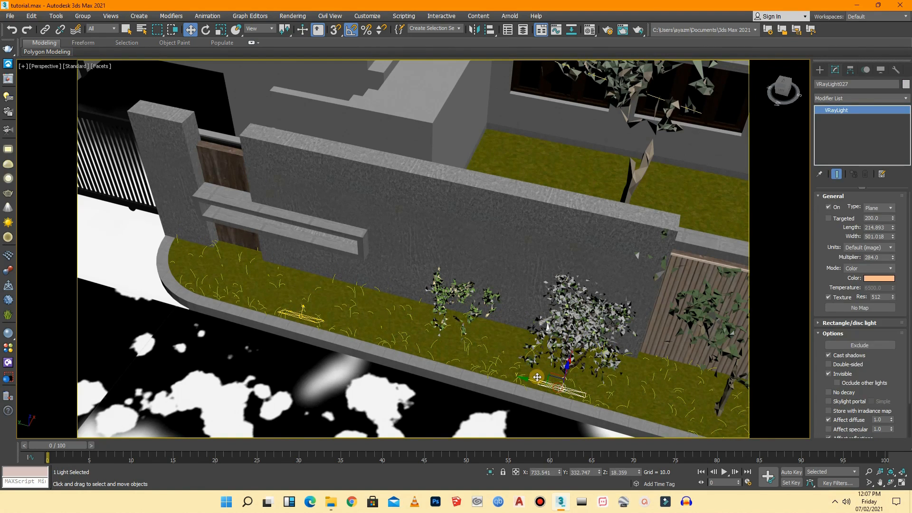
{"action": "left_click", "coordinate": [439, 386]}
{"action": "left_click", "coordinate": [462, 298]}
{"action": "left_click", "coordinate": [567, 364]}
{"action": "left_click", "coordinate": [566, 367]}
- Create a V-Ray sphere light with a radius of about 50 on the open ground beyond the end of the street
{"action": "scroll", "coordinate": [468, 369], "scroll_direction": "down", "scroll_amount": 3}
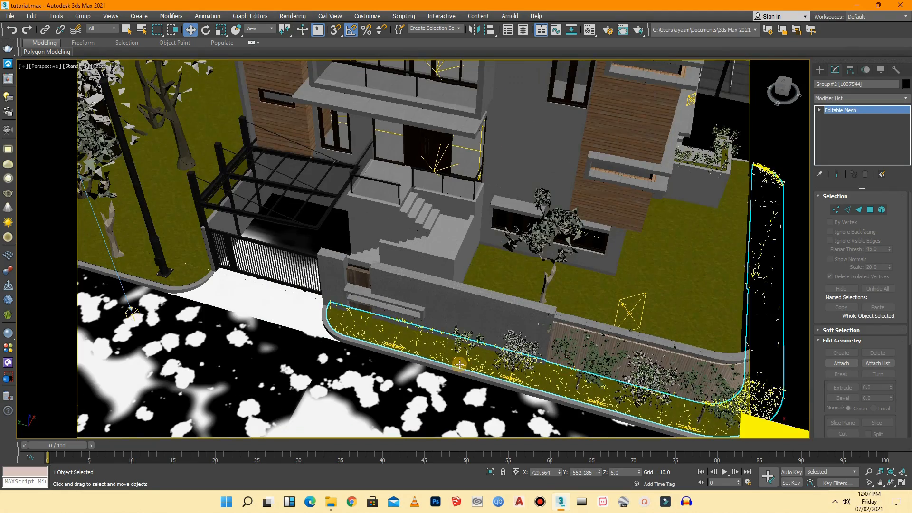
{"action": "scroll", "coordinate": [360, 304], "scroll_direction": "up", "scroll_amount": 3}
{"action": "scroll", "coordinate": [387, 279], "scroll_direction": "up", "scroll_amount": 2}
{"action": "scroll", "coordinate": [296, 269], "scroll_direction": "down", "scroll_amount": 3}
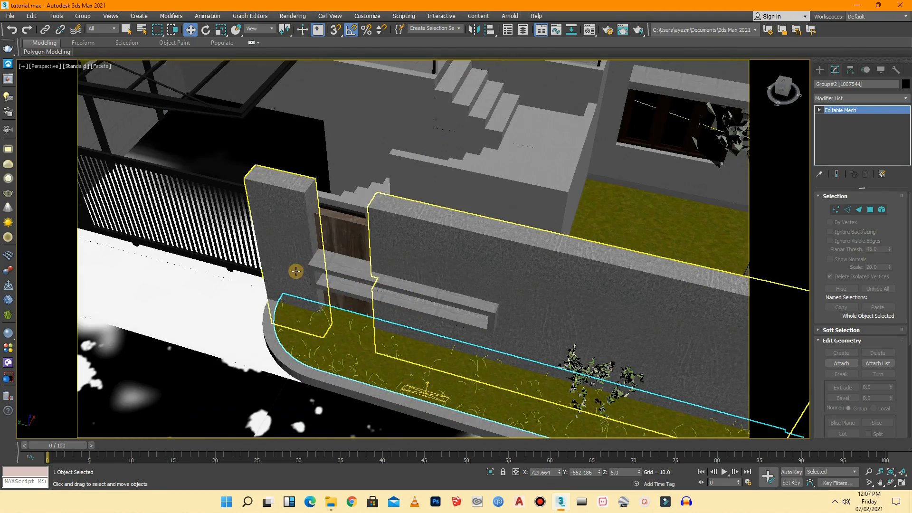
{"action": "left_click", "coordinate": [826, 73]}
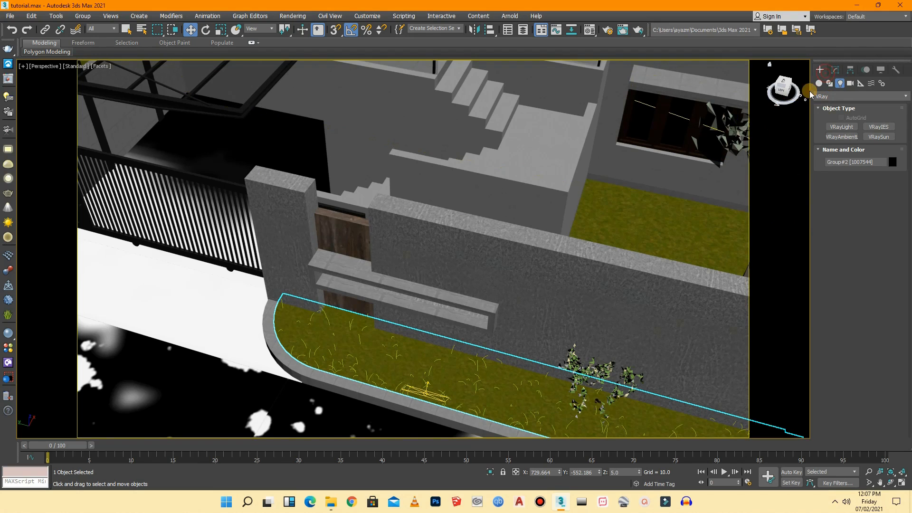
{"action": "left_click", "coordinate": [844, 127]}
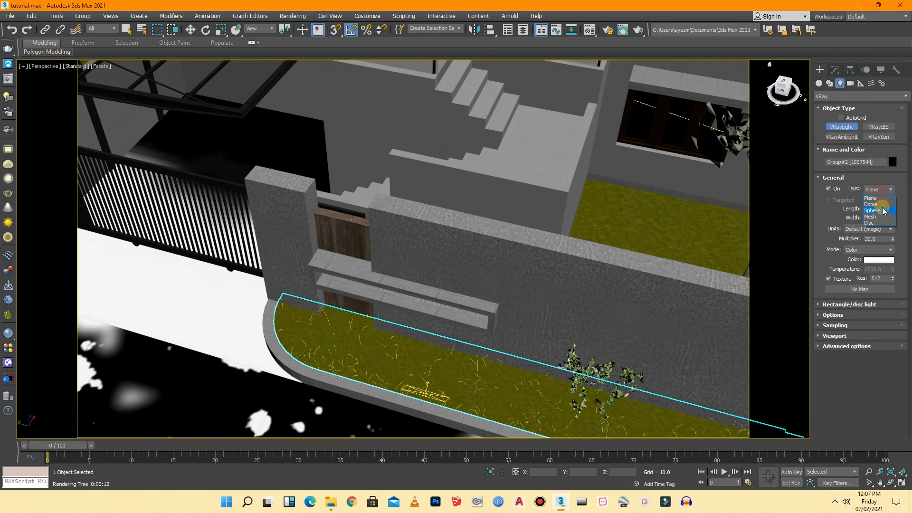
{"action": "left_click", "coordinate": [882, 211]}
{"action": "scroll", "coordinate": [373, 319], "scroll_direction": "down", "scroll_amount": 10}
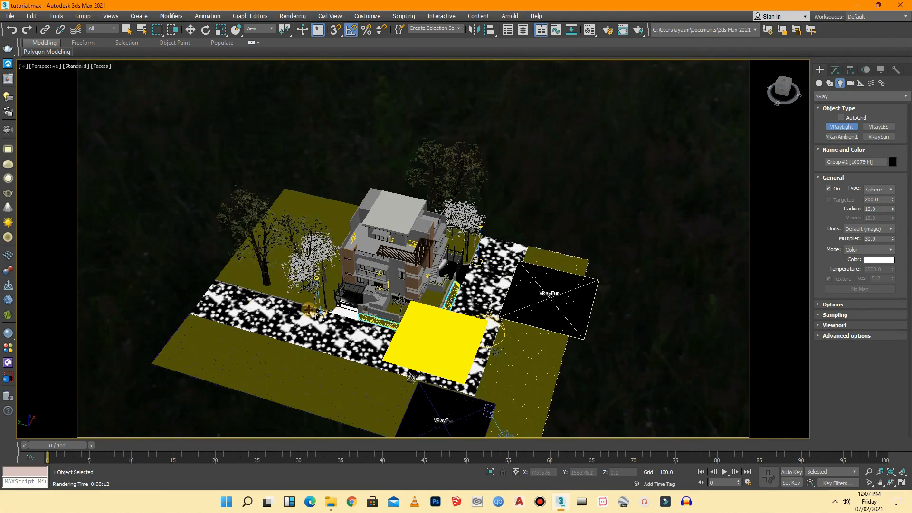
{"action": "left_click_drag", "start_coordinate": [181, 303], "coordinate": [184, 315]}
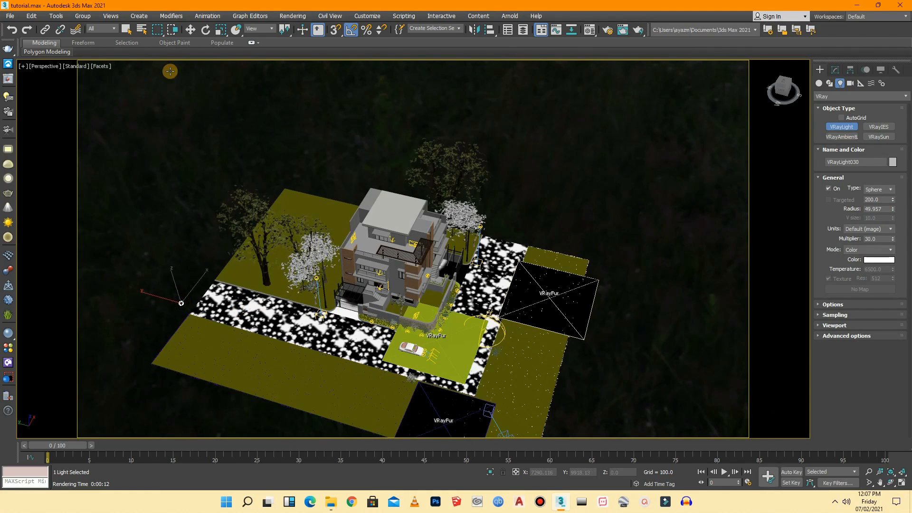
- Move the sphere light to the gate end of the front wall's shelf, at about X 788, Y 934 and Z 119
{"action": "left_click", "coordinate": [190, 29]}
{"action": "left_click_drag", "start_coordinate": [161, 297], "coordinate": [355, 335]}
{"action": "scroll", "coordinate": [355, 335], "scroll_direction": "up", "scroll_amount": 10}
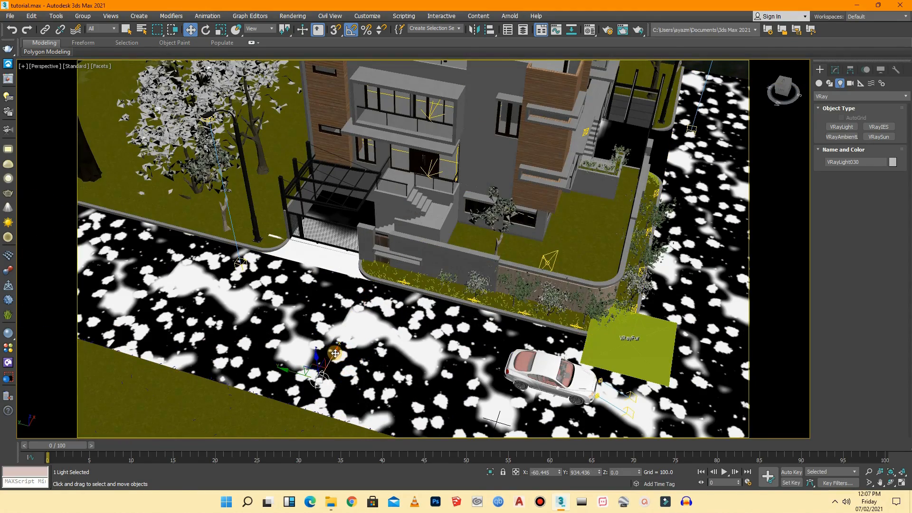
{"action": "left_click_drag", "start_coordinate": [335, 353], "coordinate": [380, 244]}
{"action": "scroll", "coordinate": [378, 251], "scroll_direction": "up", "scroll_amount": 6}
{"action": "left_click_drag", "start_coordinate": [367, 277], "coordinate": [323, 272]}
- Set the sphere light's radius to about 10.5 and fit it inside the wall shelf at about X 842, Y 961 and Z 109
{"action": "left_click", "coordinate": [836, 71]}
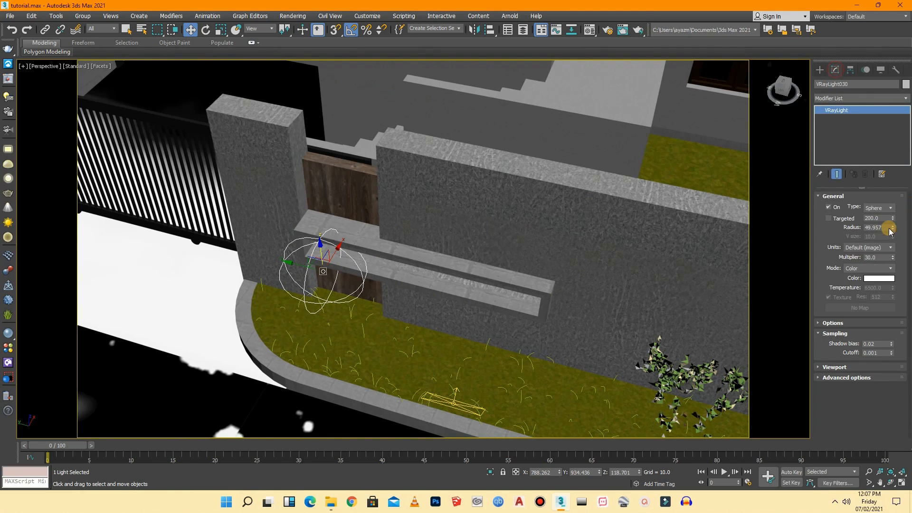
{"action": "left_click_drag", "start_coordinate": [892, 230], "coordinate": [902, 260]}
{"action": "scroll", "coordinate": [314, 264], "scroll_direction": "up", "scroll_amount": 5}
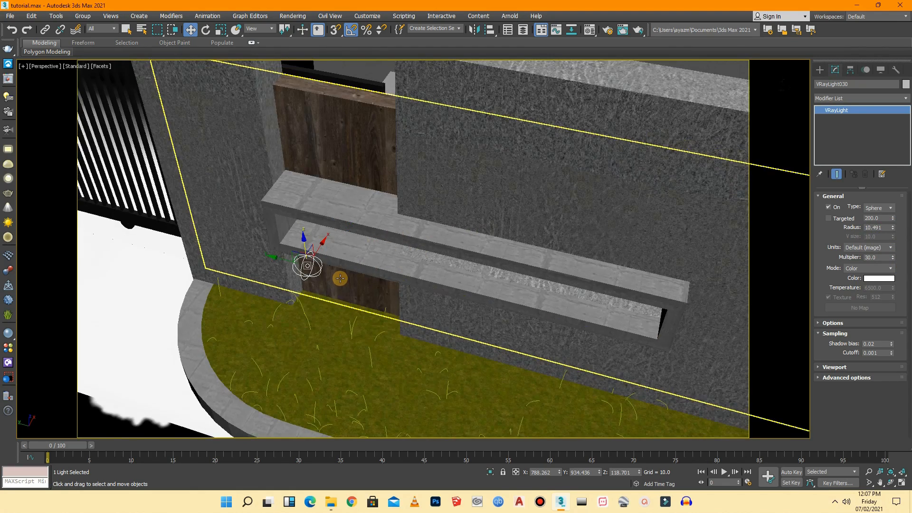
{"action": "left_click_drag", "start_coordinate": [304, 248], "coordinate": [374, 198]}
{"action": "left_click_drag", "start_coordinate": [320, 187], "coordinate": [287, 170]}
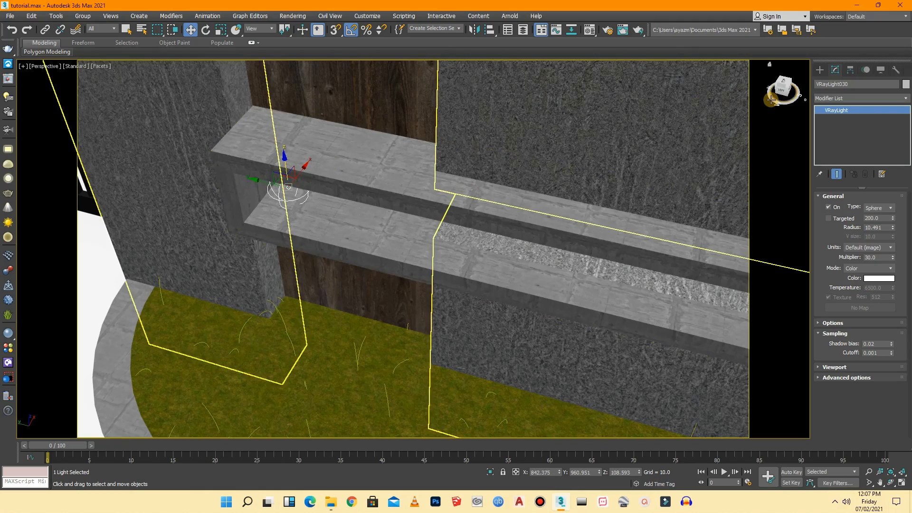
- Reposition the sphere light inside the front wall's shelf at about Y 957 and Z 112.5
{"action": "left_click_drag", "start_coordinate": [783, 91], "coordinate": [785, 83]}
{"action": "scroll", "coordinate": [302, 316], "scroll_direction": "down", "scroll_amount": 4}
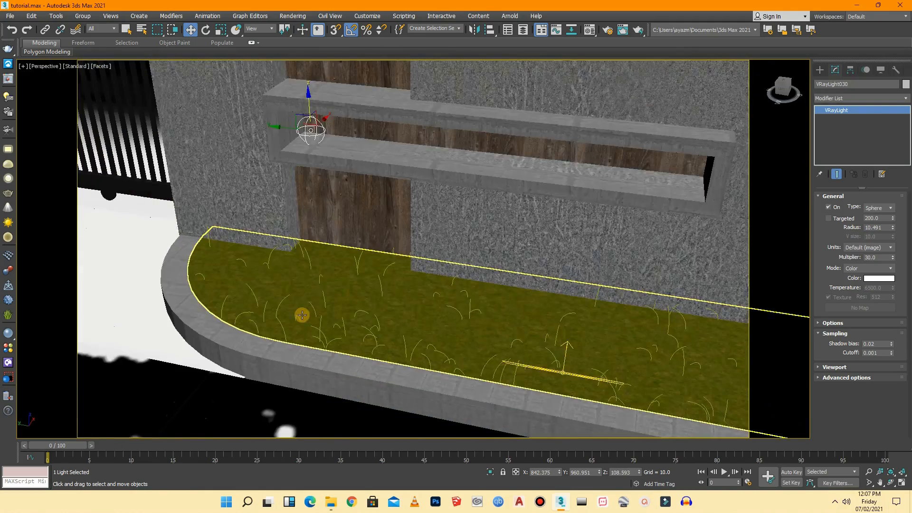
{"action": "scroll", "coordinate": [331, 180], "scroll_direction": "up", "scroll_amount": 6}
{"action": "left_click_drag", "start_coordinate": [290, 184], "coordinate": [288, 175]}
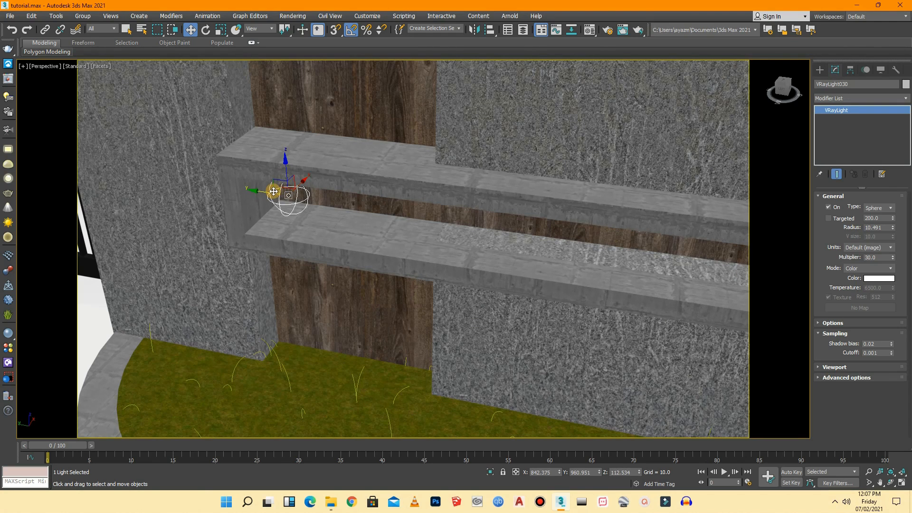
{"action": "left_click_drag", "start_coordinate": [268, 191], "coordinate": [275, 191]}
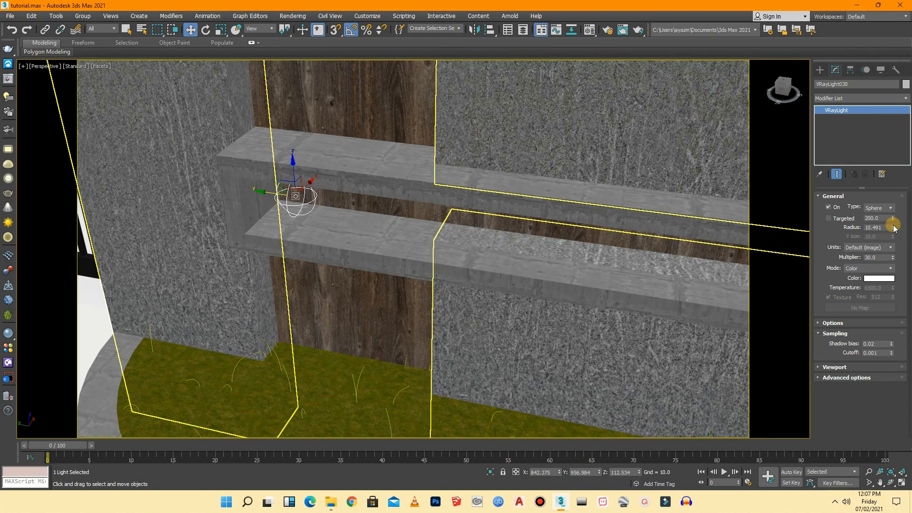
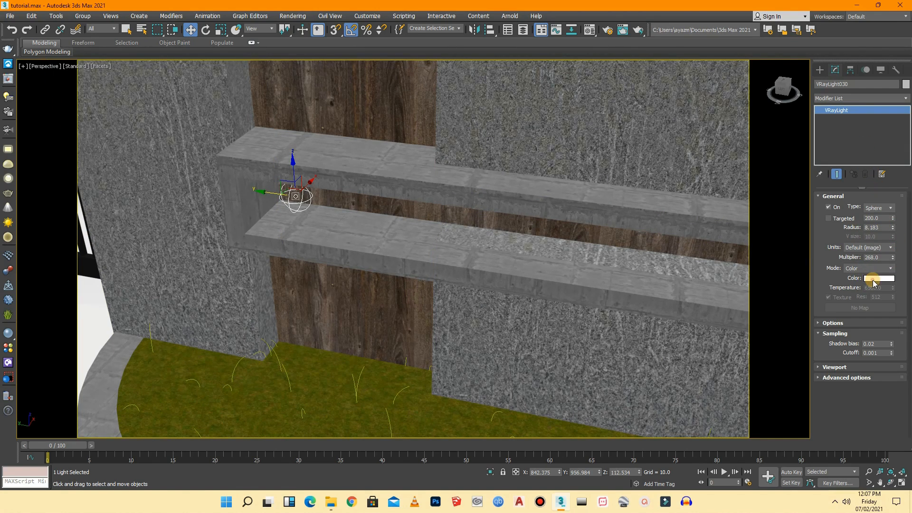
- Give the shelf's sphere light a radius of about 8.2, multiplier 268 and a pale orange colour, and make it invisible
{"action": "left_click", "coordinate": [875, 279]}
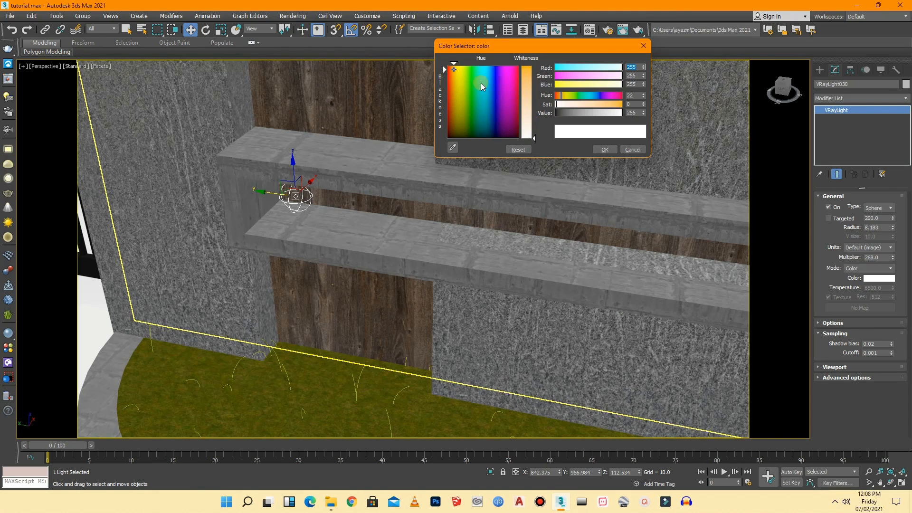
{"action": "left_click", "coordinate": [526, 94]}
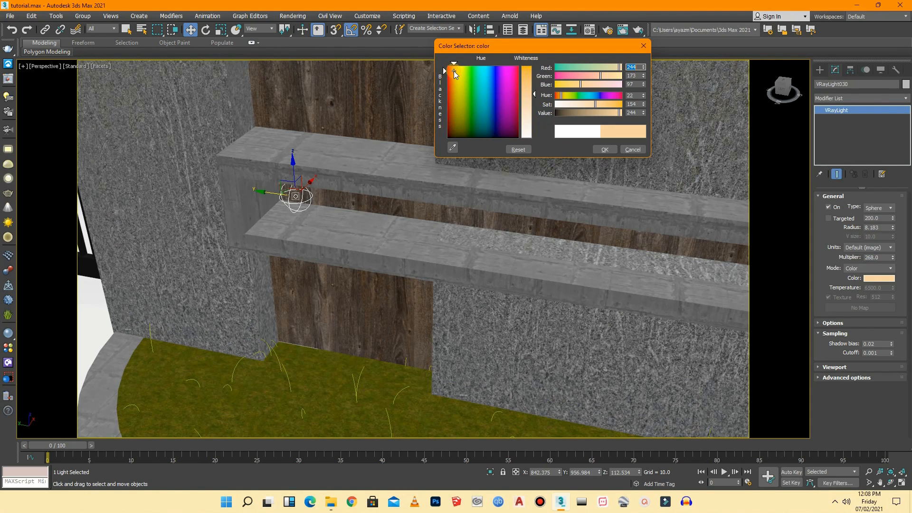
{"action": "left_click", "coordinate": [605, 149]}
{"action": "left_click", "coordinate": [831, 324]}
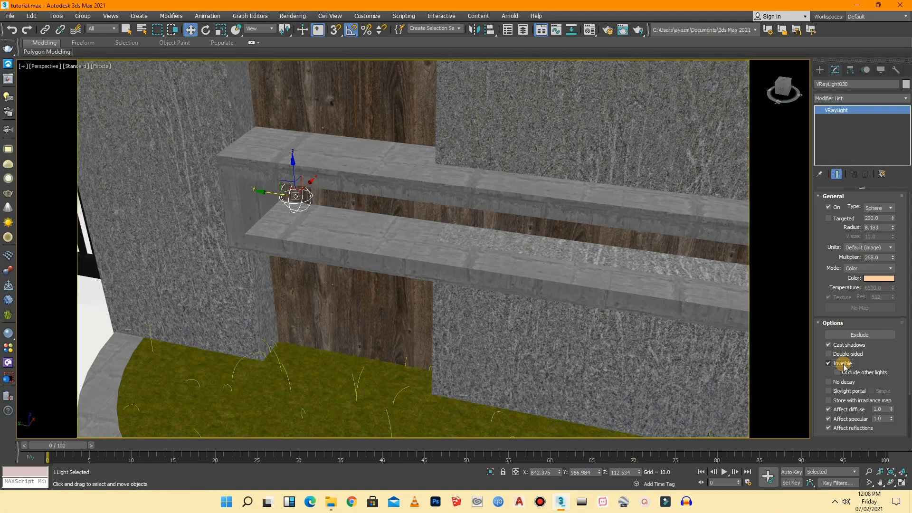
{"action": "scroll", "coordinate": [371, 292], "scroll_direction": "down", "scroll_amount": 2}
- Copy the plane light on the lawn by the small tree along X to the side driveway, at about X 2752
{"action": "left_click", "coordinate": [370, 292]}
{"action": "scroll", "coordinate": [234, 317], "scroll_direction": "down", "scroll_amount": 5}
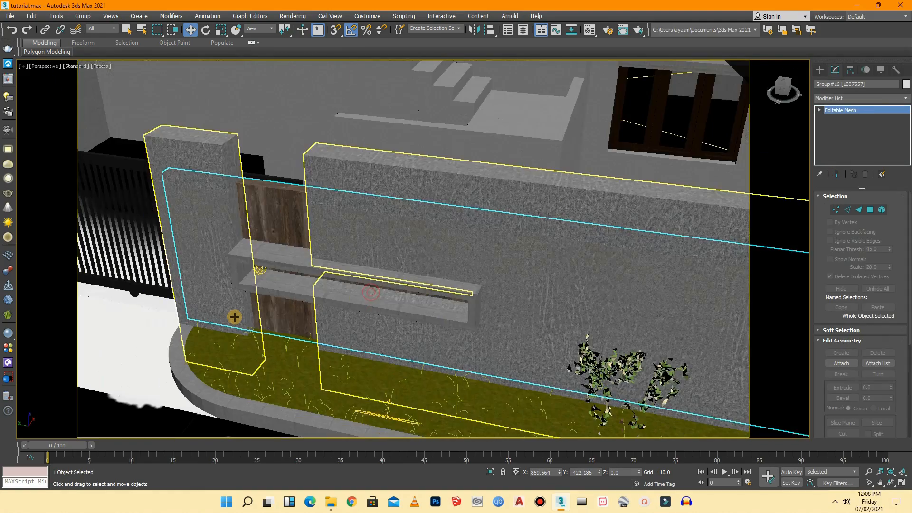
{"action": "scroll", "coordinate": [234, 316], "scroll_direction": "down", "scroll_amount": 4}
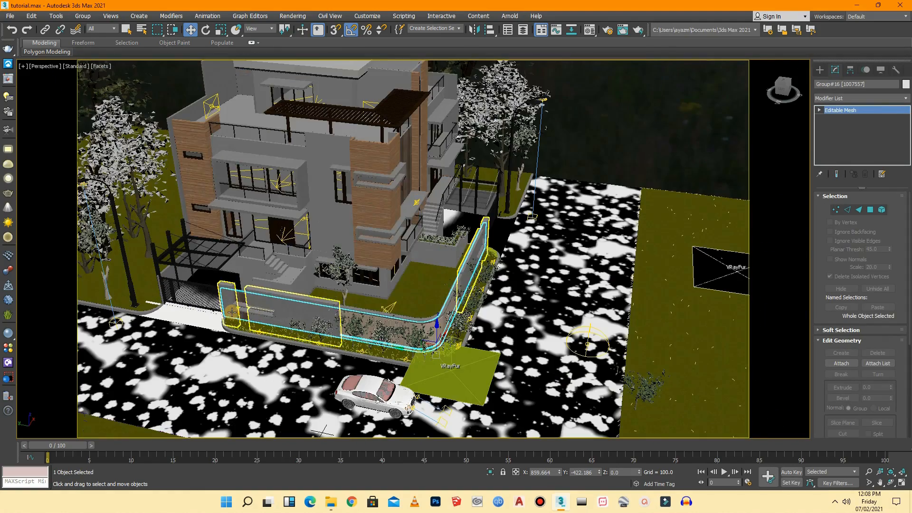
{"action": "left_click", "coordinate": [592, 165]}
{"action": "scroll", "coordinate": [467, 273], "scroll_direction": "up", "scroll_amount": 3}
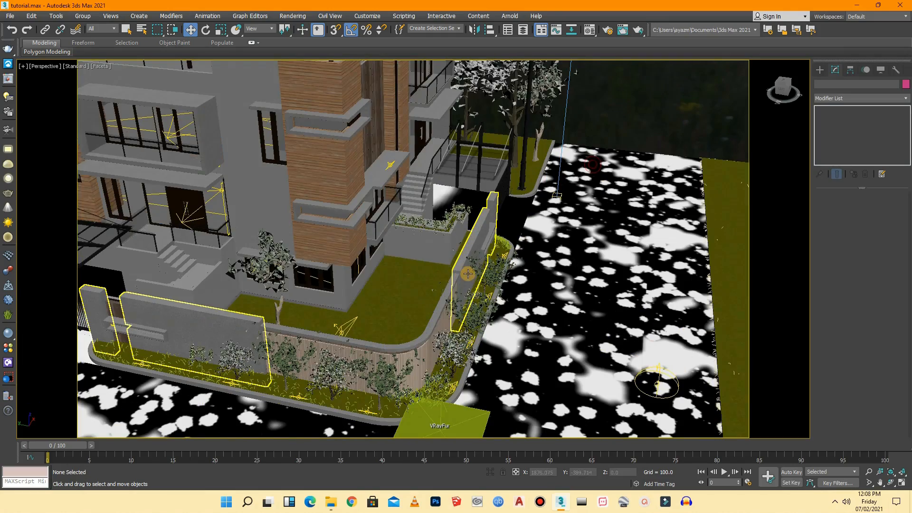
{"action": "scroll", "coordinate": [486, 255], "scroll_direction": "down", "scroll_amount": 4}
{"action": "scroll", "coordinate": [456, 239], "scroll_direction": "up", "scroll_amount": 5}
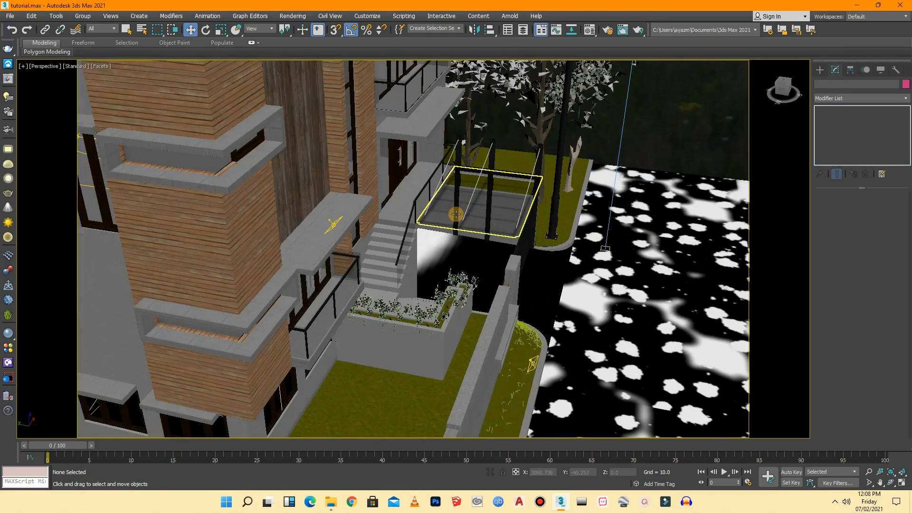
{"action": "scroll", "coordinate": [456, 240], "scroll_direction": "down", "scroll_amount": 3}
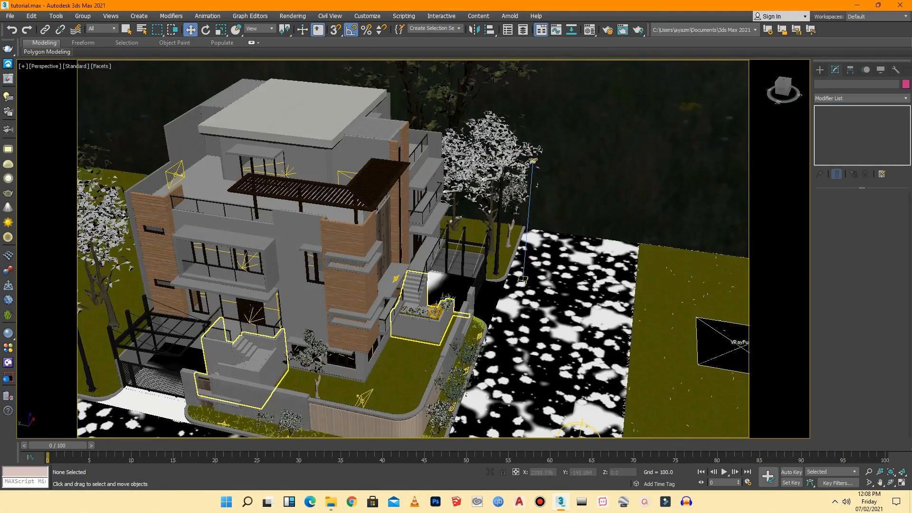
{"action": "scroll", "coordinate": [445, 274], "scroll_direction": "up", "scroll_amount": 5}
{"action": "left_click_drag", "start_coordinate": [781, 94], "coordinate": [711, 99]}
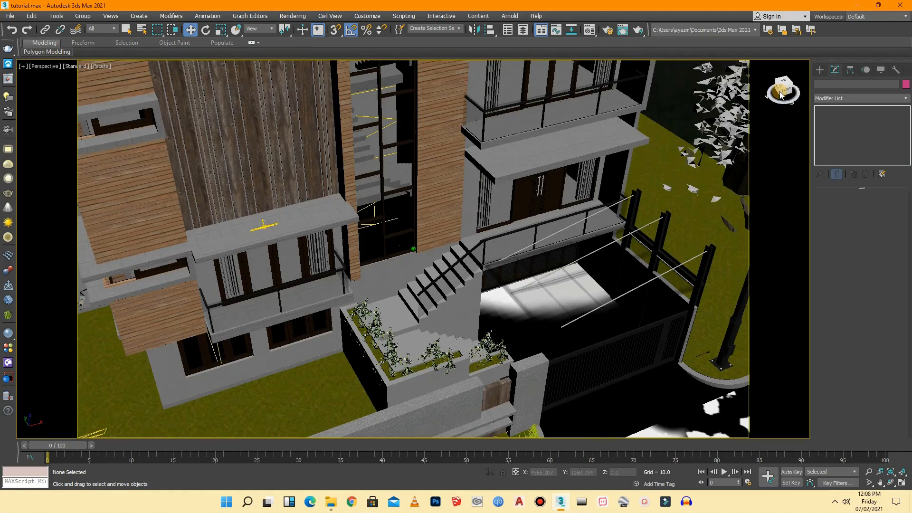
{"action": "scroll", "coordinate": [389, 249], "scroll_direction": "down", "scroll_amount": 4}
{"action": "left_click", "coordinate": [188, 371]}
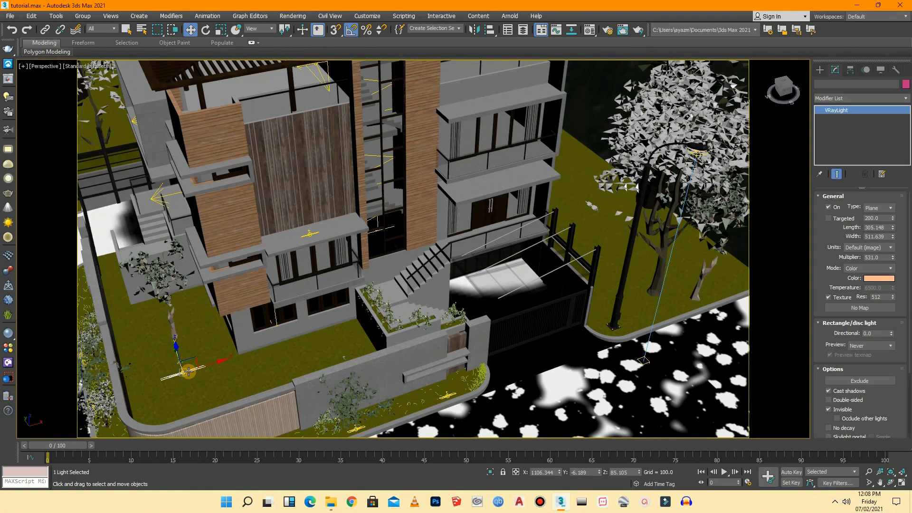
{"action": "left_click_drag", "start_coordinate": [209, 364], "coordinate": [544, 327], "text": "shift"}
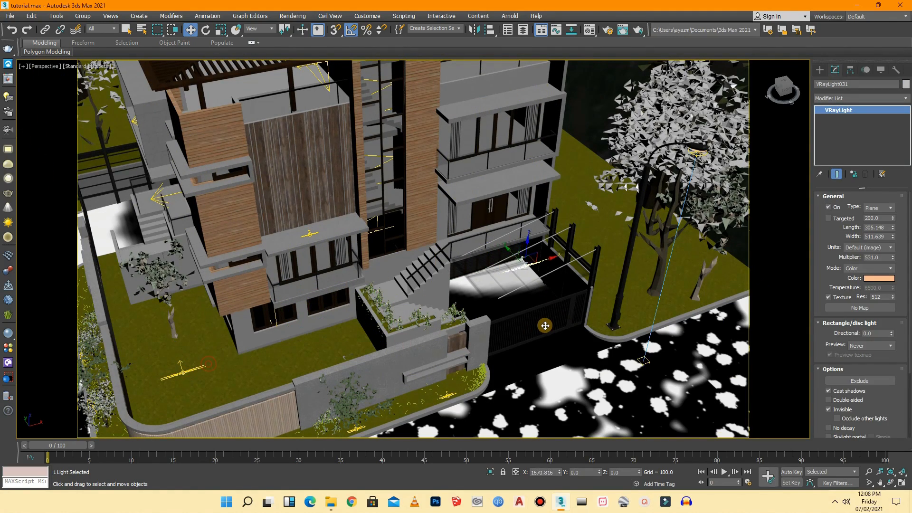
{"action": "left_click", "coordinate": [470, 288]}
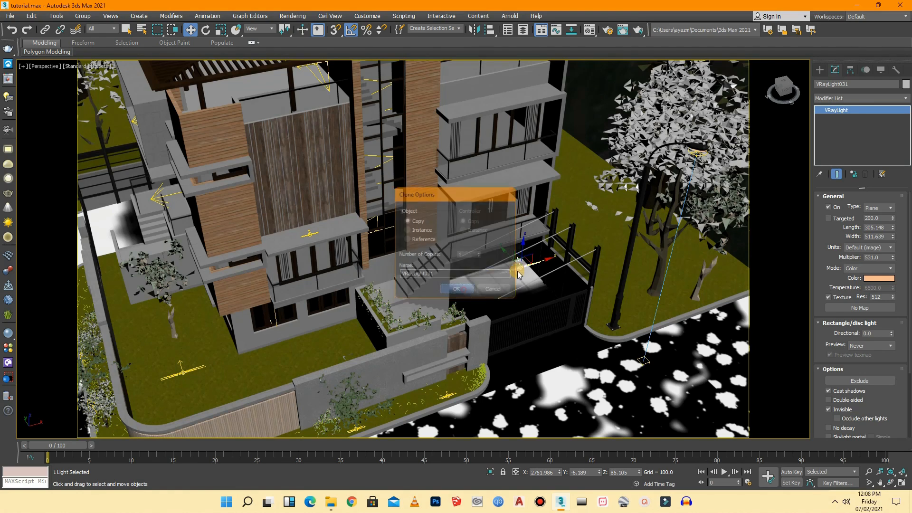
- Tilt the copied driveway light and move it towards the side gate, at about Y -149
{"action": "scroll", "coordinate": [530, 265], "scroll_direction": "up", "scroll_amount": 5}
{"action": "scroll", "coordinate": [531, 265], "scroll_direction": "up", "scroll_amount": 2}
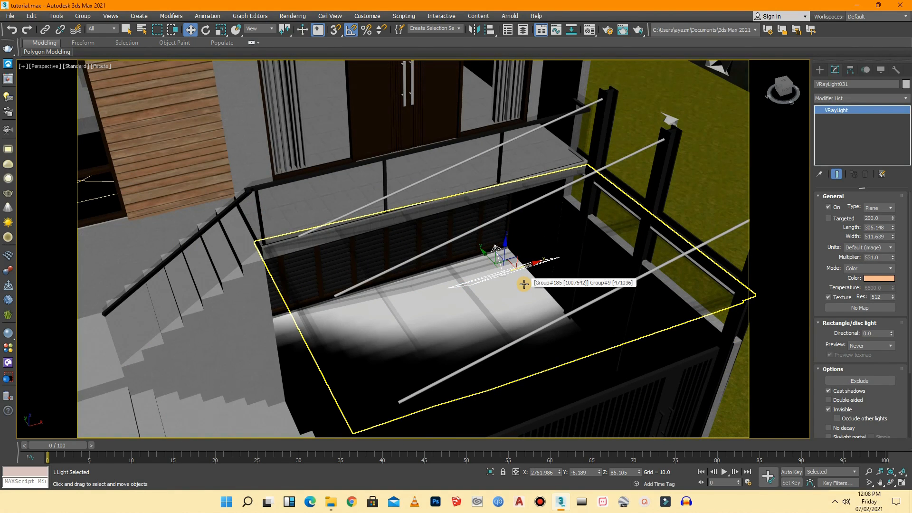
{"action": "key", "text": "e"}
{"action": "left_click_drag", "start_coordinate": [494, 297], "coordinate": [539, 290]}
{"action": "key", "text": "w"}
{"action": "left_click_drag", "start_coordinate": [496, 266], "coordinate": [570, 304]}
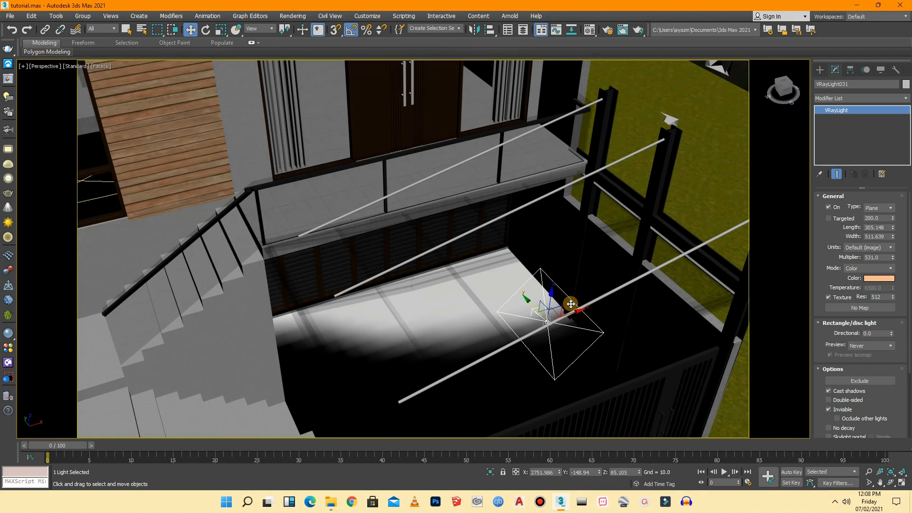
- Scale the driveway light uniformly down to about 20 percent and deselect it
{"action": "key", "text": "r"}
{"action": "left_click_drag", "start_coordinate": [546, 319], "coordinate": [552, 353]}
{"action": "scroll", "coordinate": [552, 353], "scroll_direction": "down", "scroll_amount": 6}
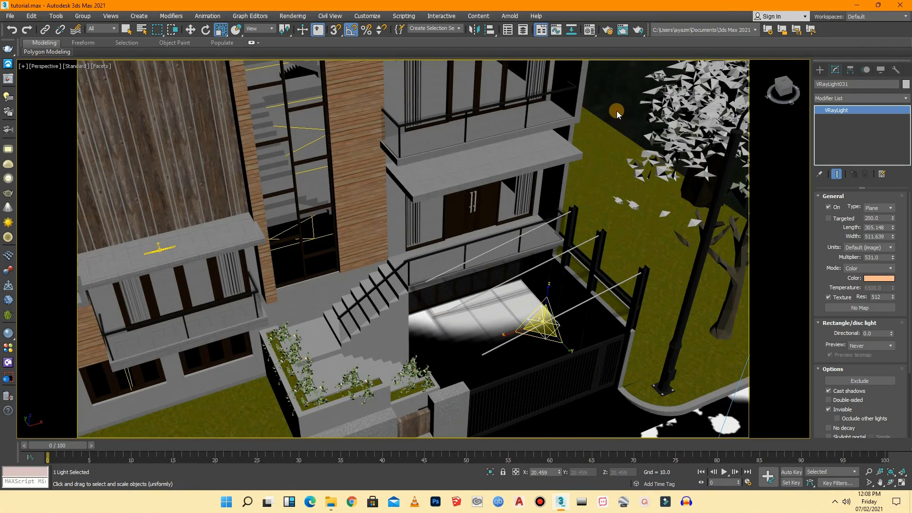
{"action": "left_click", "coordinate": [617, 114]}
- Switch the perspective viewport to the VRayCam001 camera view
{"action": "scroll", "coordinate": [576, 212], "scroll_direction": "down", "scroll_amount": 5}
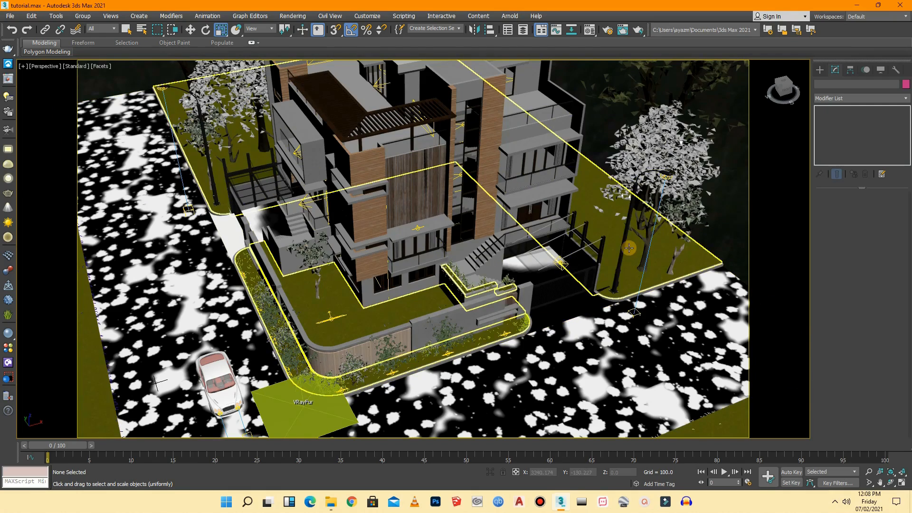
{"action": "left_click", "coordinate": [44, 67]}
{"action": "mouse_move", "coordinate": [82, 82]}
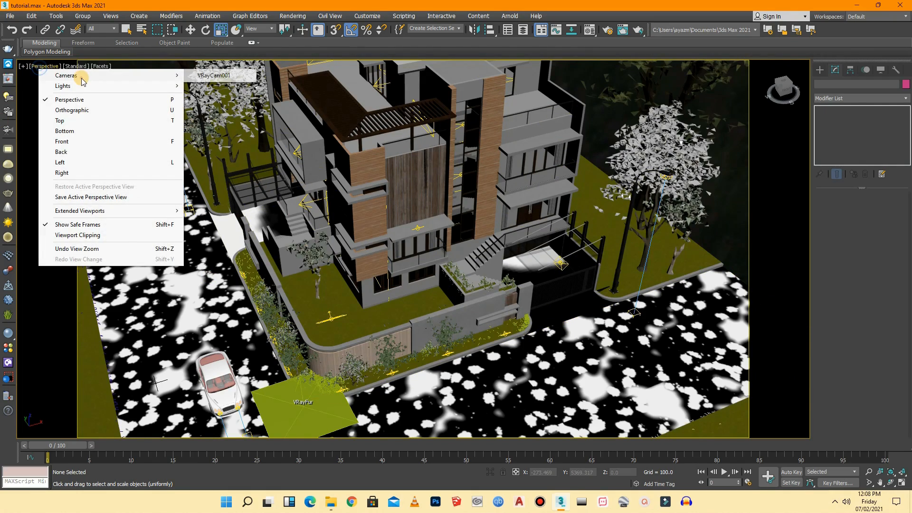
{"action": "left_click", "coordinate": [217, 76]}
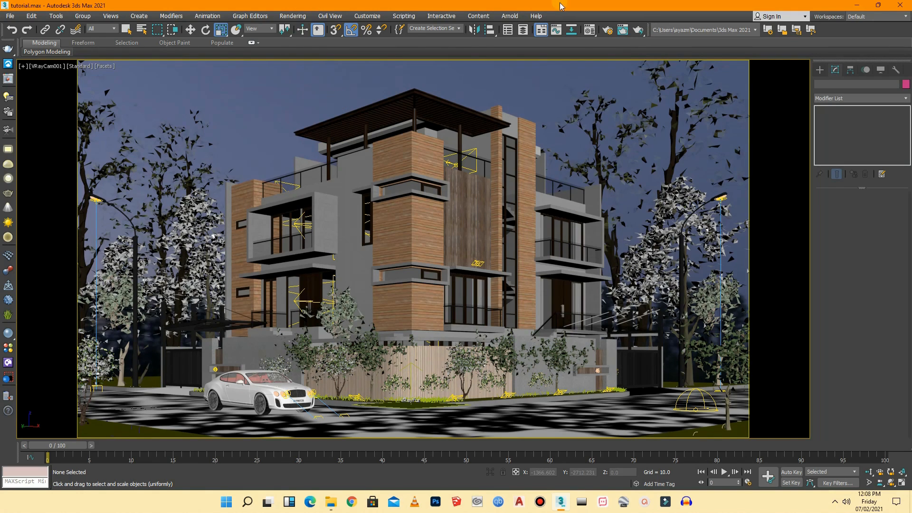
{"action": "left_click", "coordinate": [704, 399]}
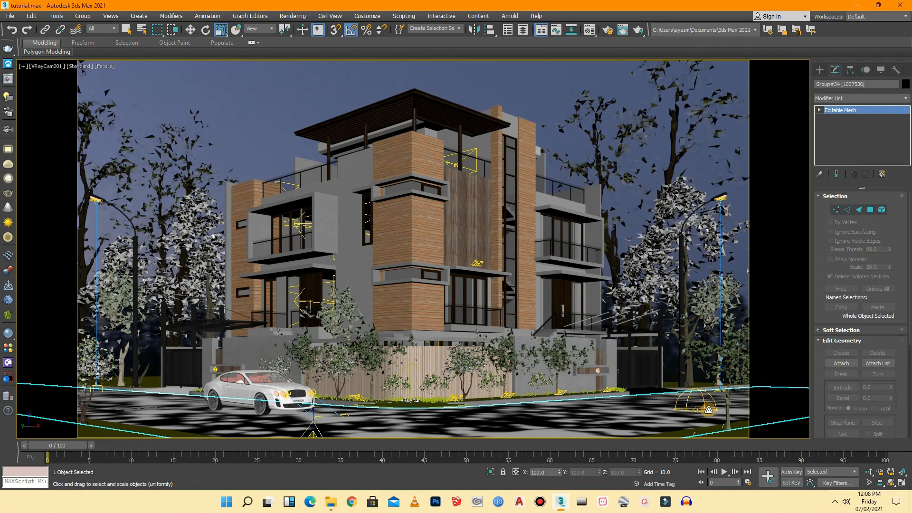
{"action": "left_click", "coordinate": [557, 97]}
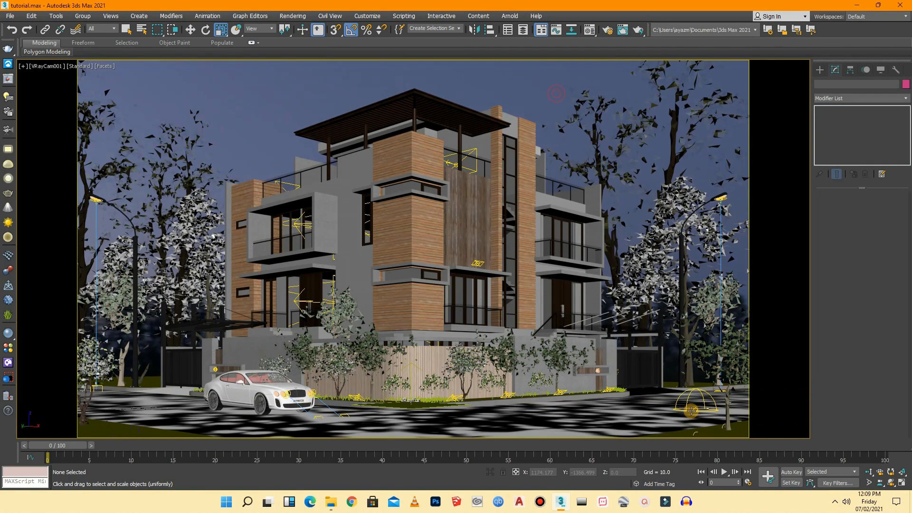
{"action": "left_click", "coordinate": [686, 406]}
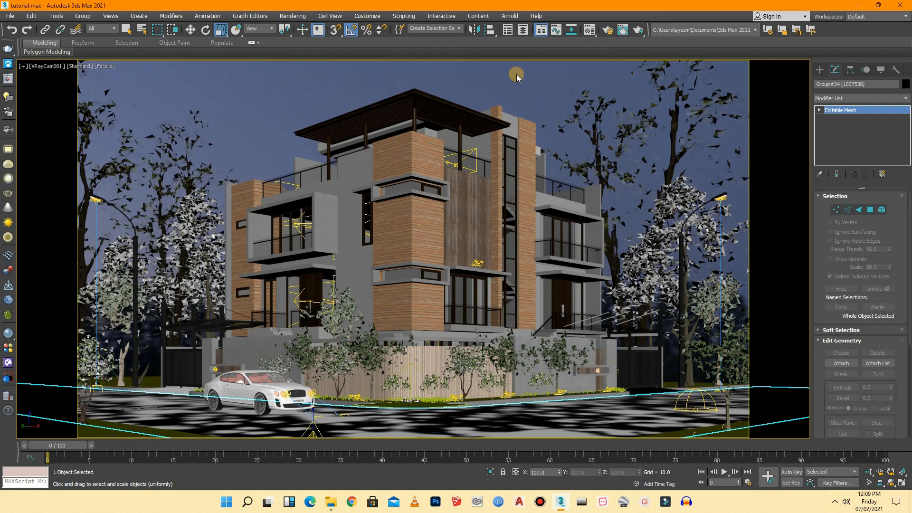
{"action": "left_click", "coordinate": [517, 74]}
- Hide all geometry temporarily to select the dome light over the street, and show the geometry again
{"action": "left_click", "coordinate": [881, 71]}
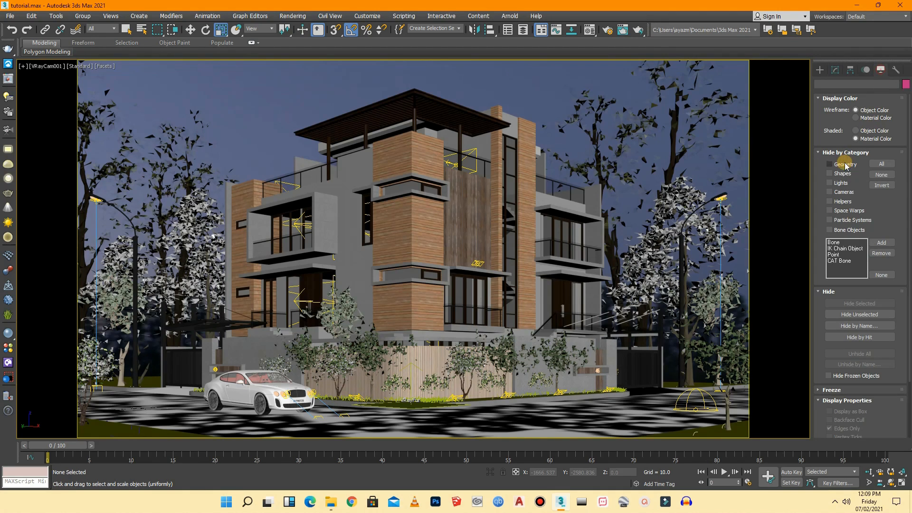
{"action": "left_click", "coordinate": [830, 165]}
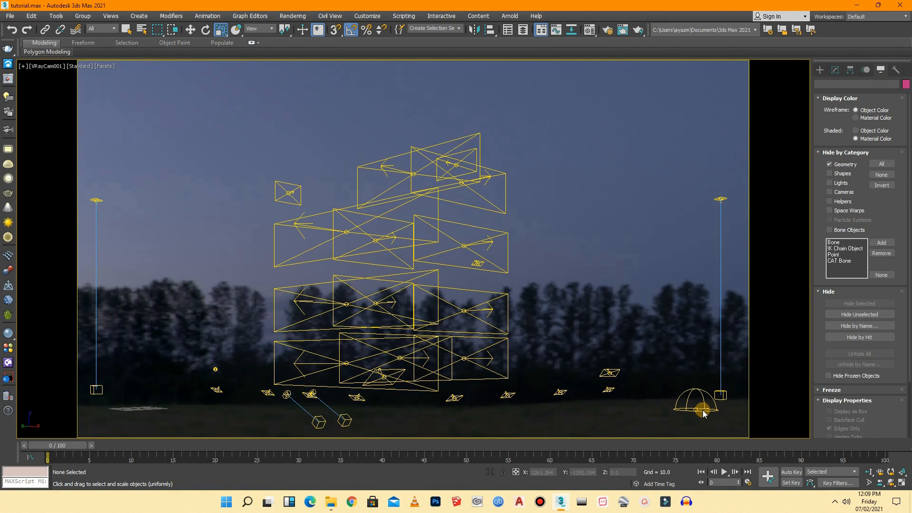
{"action": "left_click", "coordinate": [690, 401]}
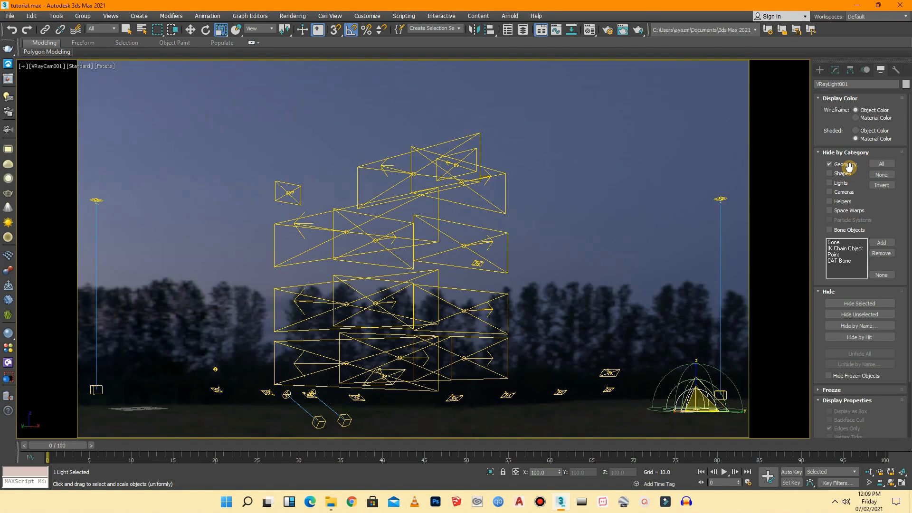
{"action": "left_click", "coordinate": [845, 165]}
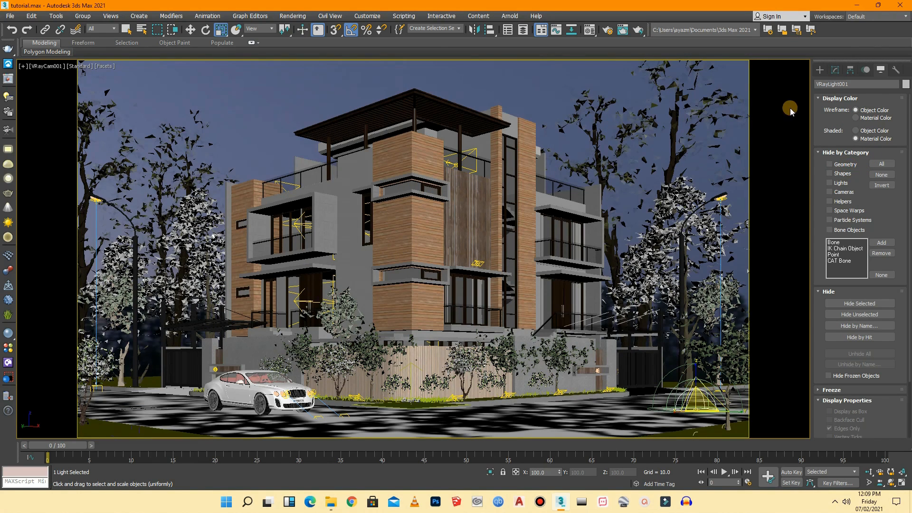
- Adjust the dome light's multiplier and deselect the light
{"action": "left_click", "coordinate": [836, 72]}
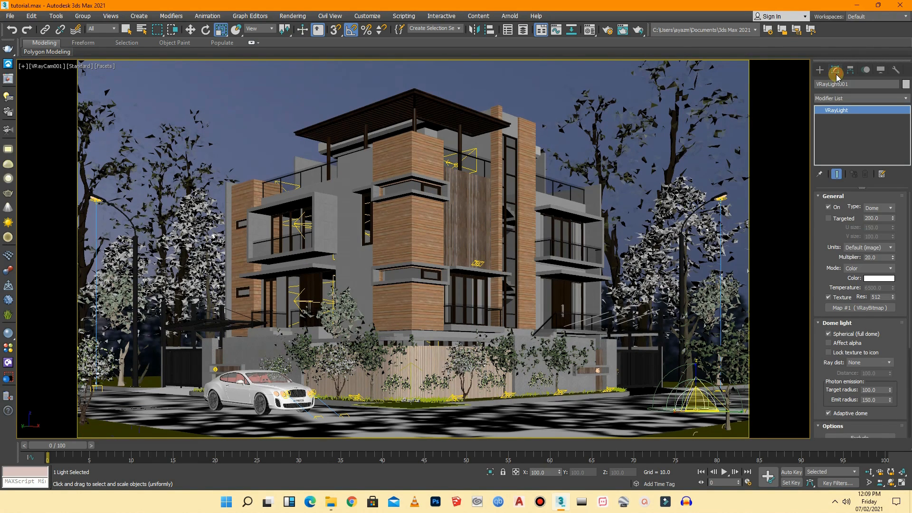
{"action": "left_click", "coordinate": [893, 260]}
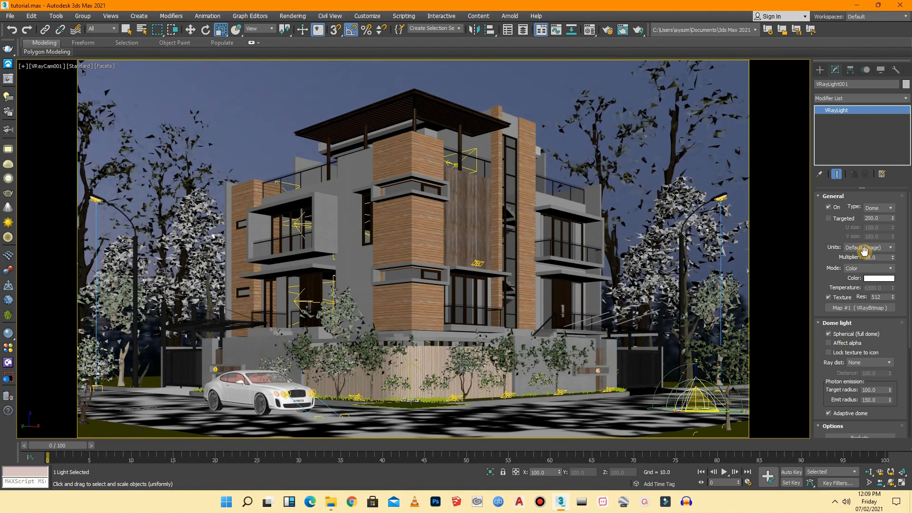
{"action": "left_click", "coordinate": [543, 103]}
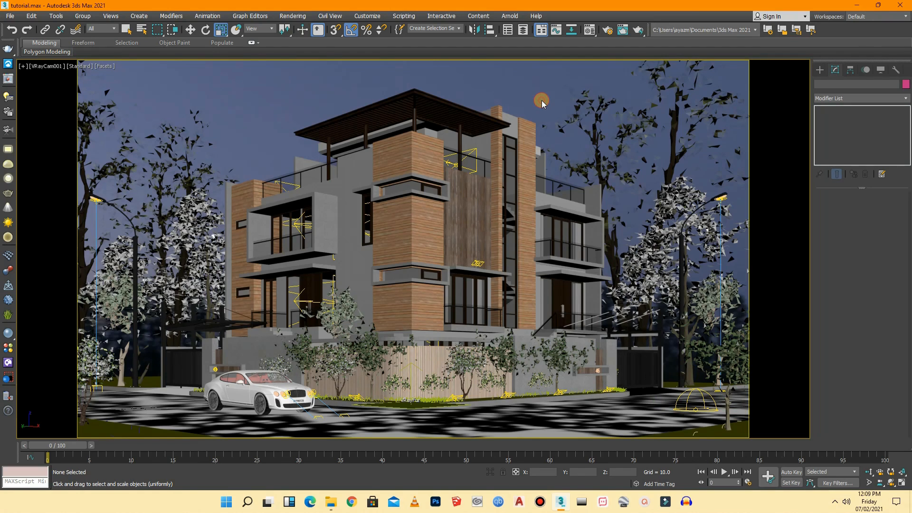
- Render the VRayCam001 view to check the night lighting, and close the frame buffer, rendering and V-Ray message windows
{"action": "left_click", "coordinate": [292, 16]}
{"action": "left_click", "coordinate": [293, 53]}
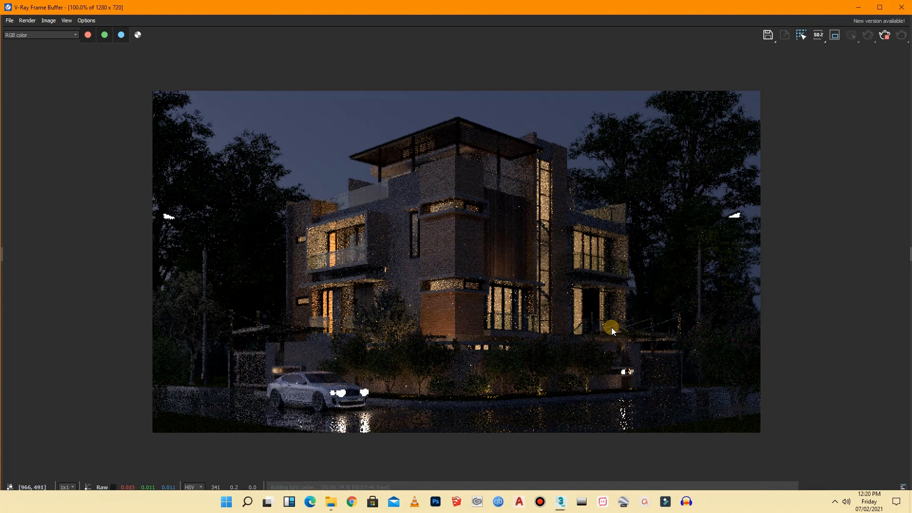
{"action": "left_click", "coordinate": [900, 13]}
{"action": "left_click", "coordinate": [589, 66]}
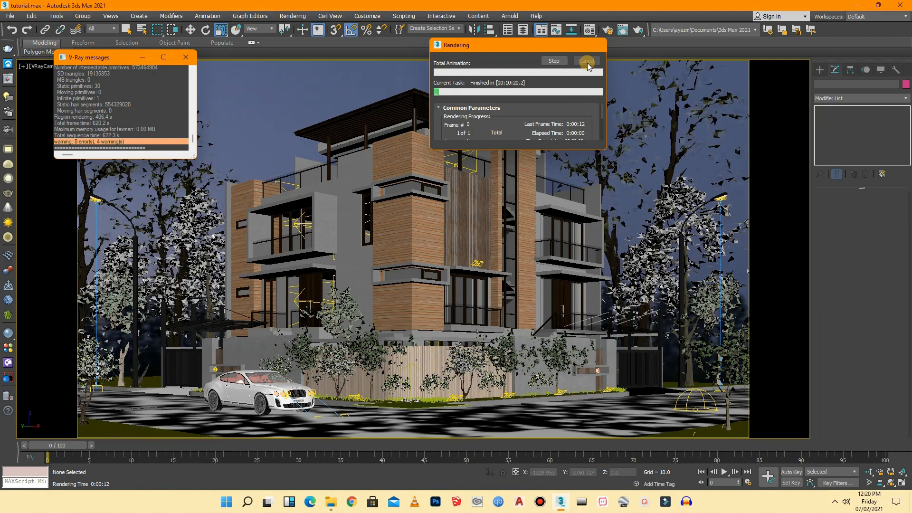
{"action": "left_click", "coordinate": [190, 58]}
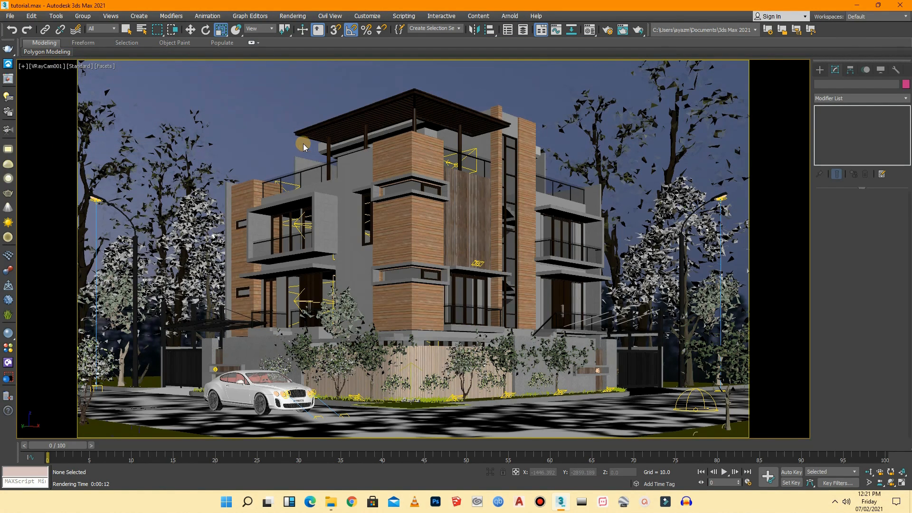
- Switch the camera viewport to a perspective view and hide the grass ground mesh along the front fence
{"action": "left_click", "coordinate": [38, 66]}
{"action": "left_click", "coordinate": [57, 100]}
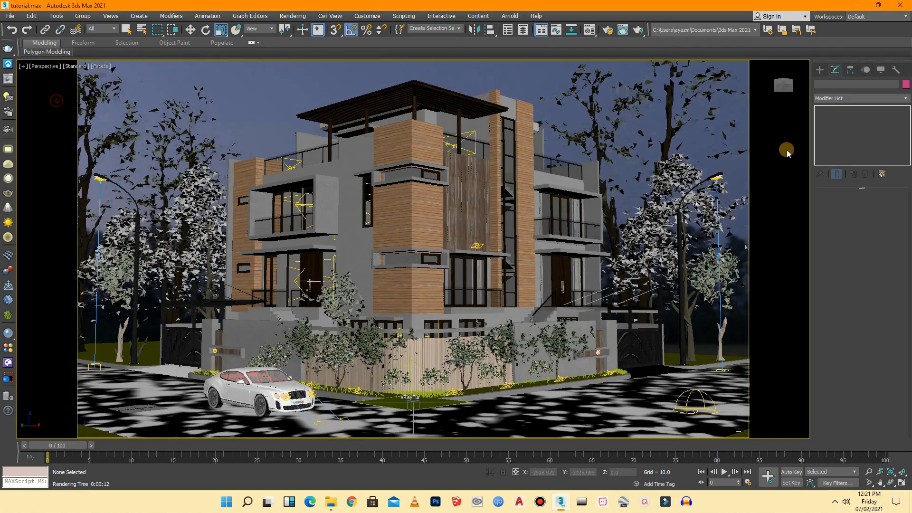
{"action": "left_click_drag", "start_coordinate": [785, 88], "coordinate": [783, 96]}
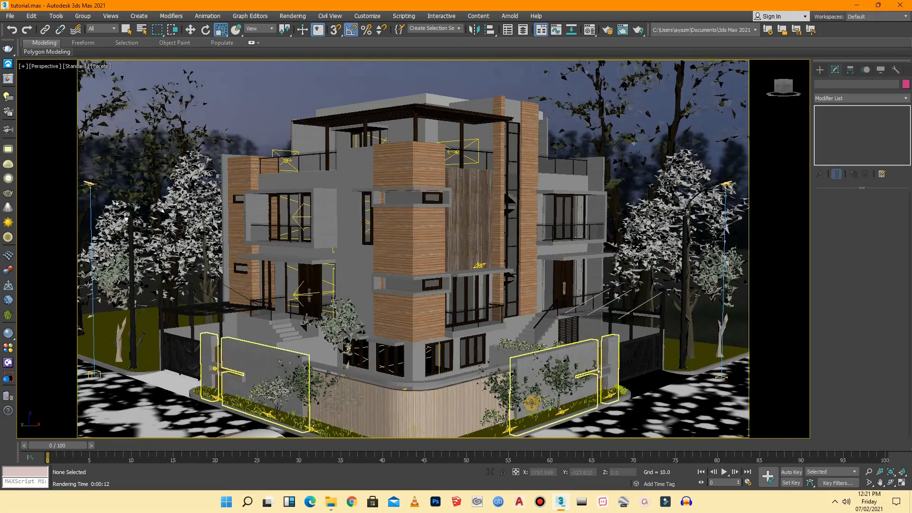
{"action": "scroll", "coordinate": [540, 412], "scroll_direction": "up", "scroll_amount": 5}
{"action": "scroll", "coordinate": [438, 306], "scroll_direction": "down", "scroll_amount": 6}
{"action": "scroll", "coordinate": [418, 352], "scroll_direction": "up", "scroll_amount": 4}
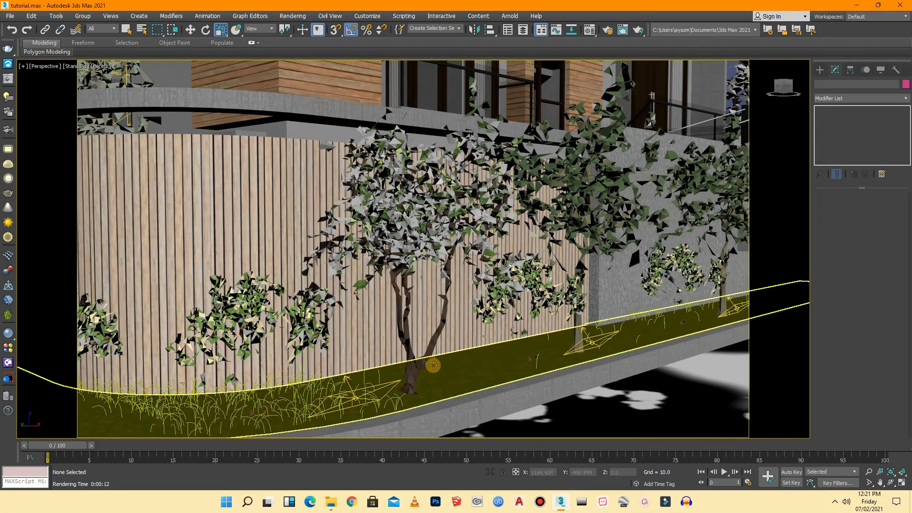
{"action": "left_click", "coordinate": [424, 386]}
{"action": "right_click", "coordinate": [425, 349]}
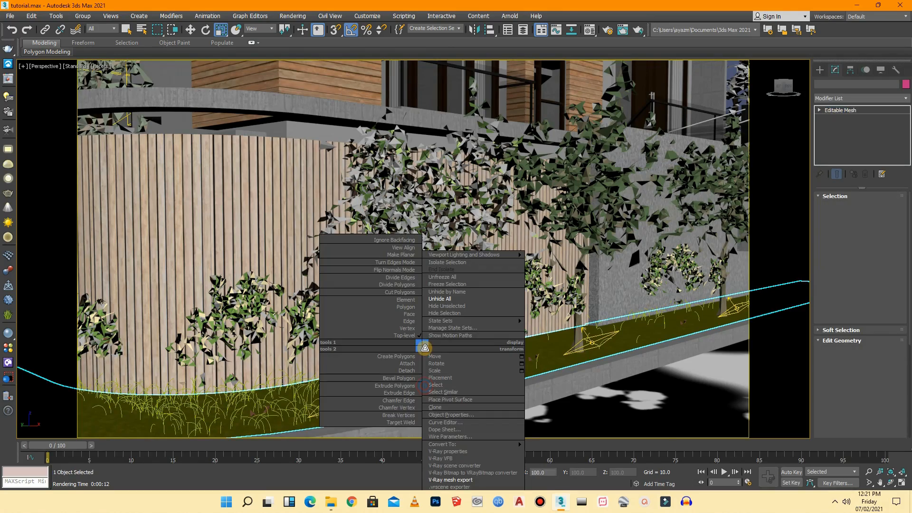
{"action": "left_click", "coordinate": [571, 314]}
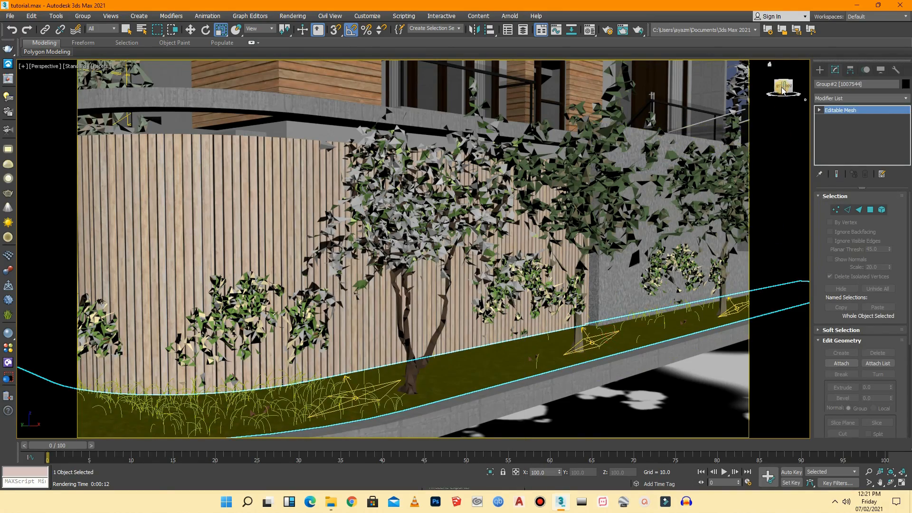
{"action": "left_click", "coordinate": [770, 95]}
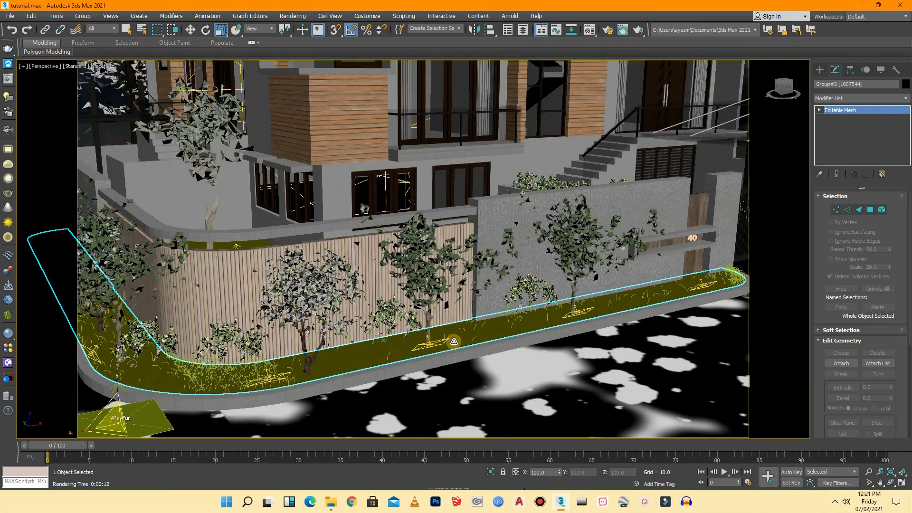
{"action": "right_click", "coordinate": [463, 336]}
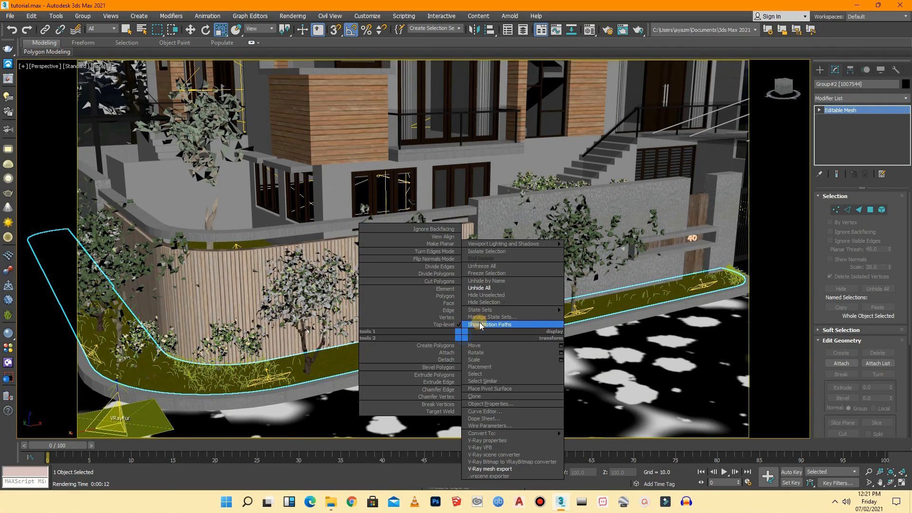
{"action": "left_click", "coordinate": [481, 302]}
- Hide the second ground mesh under the planting strip and the V-Ray plane light at the base of the tree beside the concrete wall
{"action": "left_click", "coordinate": [464, 334]}
{"action": "right_click", "coordinate": [463, 333]}
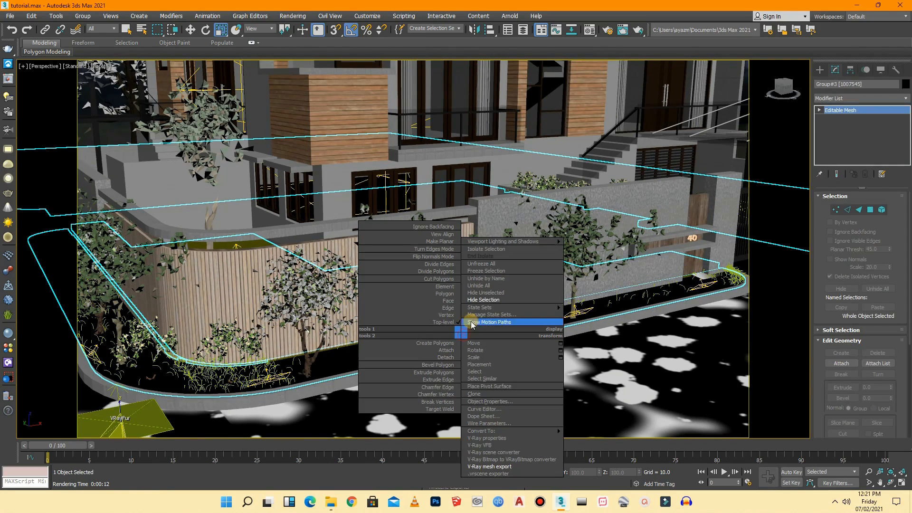
{"action": "left_click", "coordinate": [482, 301]}
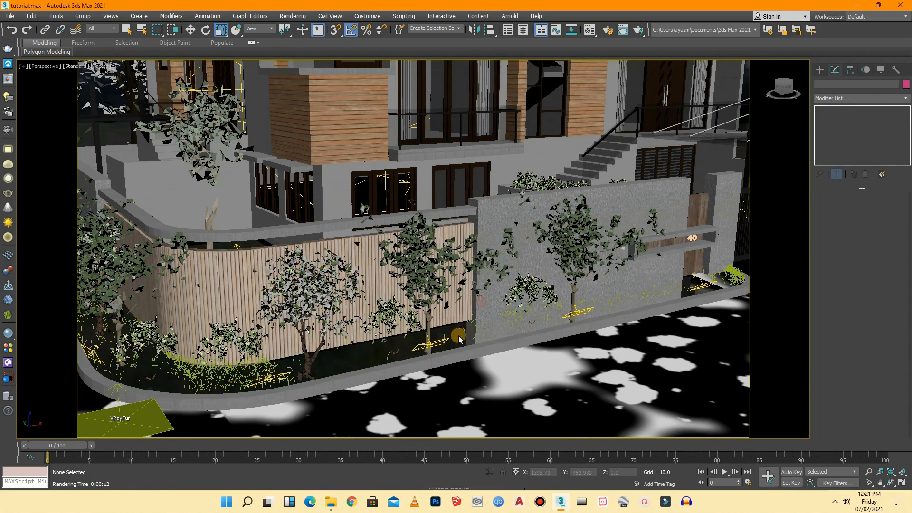
{"action": "left_click", "coordinate": [429, 336]}
{"action": "scroll", "coordinate": [432, 338], "scroll_direction": "up", "scroll_amount": 3}
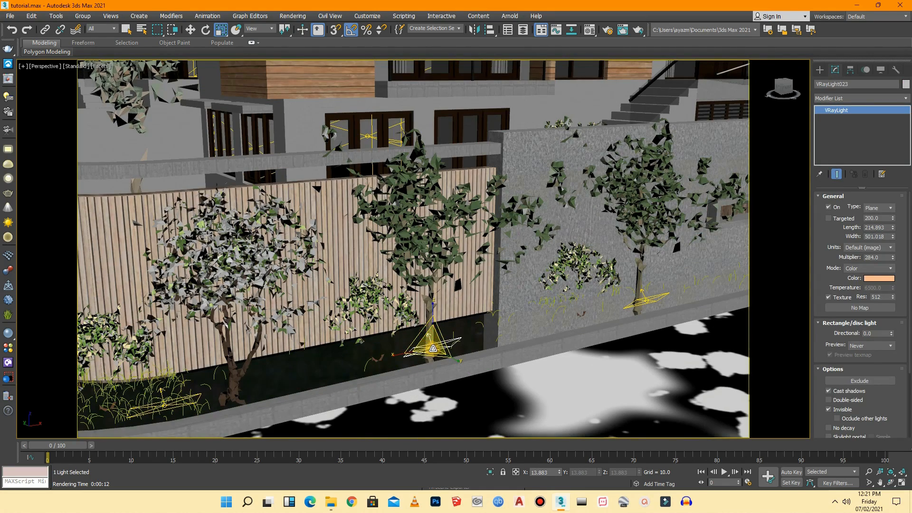
{"action": "right_click", "coordinate": [440, 339]}
{"action": "left_click", "coordinate": [454, 308]}
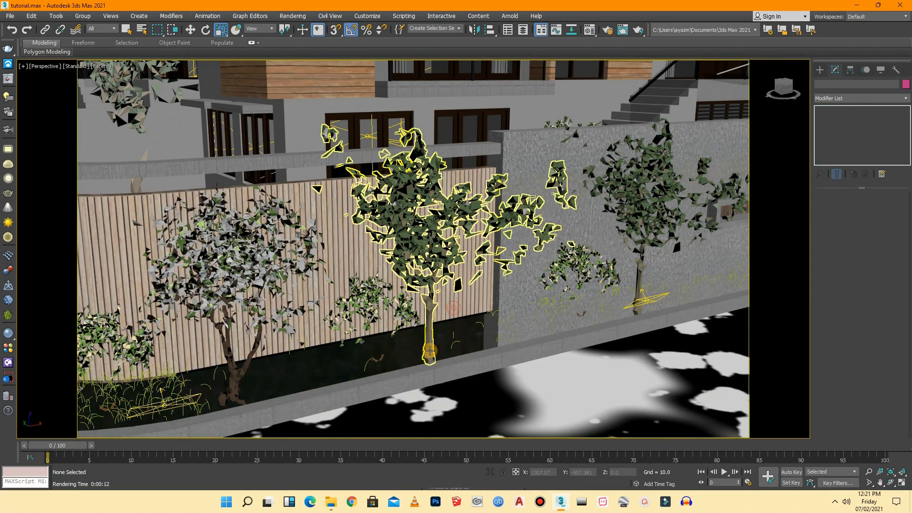
- Delete the Bauhinia tree where the wooden fence meets the concrete wall
{"action": "left_click", "coordinate": [429, 350]}
{"action": "scroll", "coordinate": [447, 349], "scroll_direction": "down", "scroll_amount": 5}
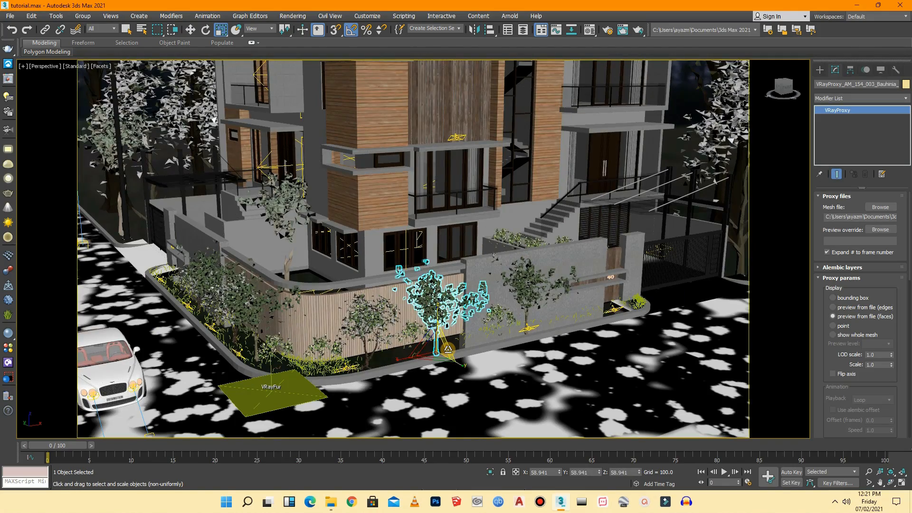
{"action": "key", "text": "Delete"}
- Scale the Bauhinia tree at the curved fence corner down uniformly to about 40.8%
{"action": "scroll", "coordinate": [238, 352], "scroll_direction": "up", "scroll_amount": 3}
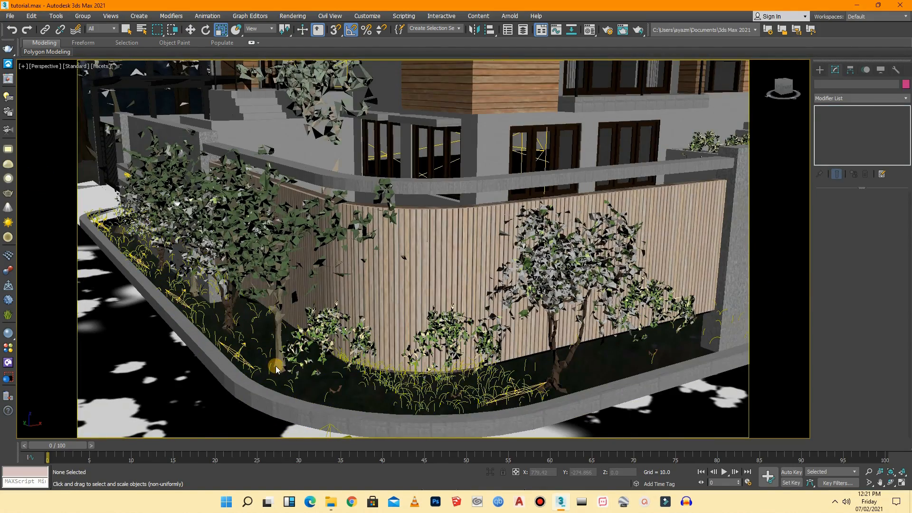
{"action": "left_click", "coordinate": [278, 368]}
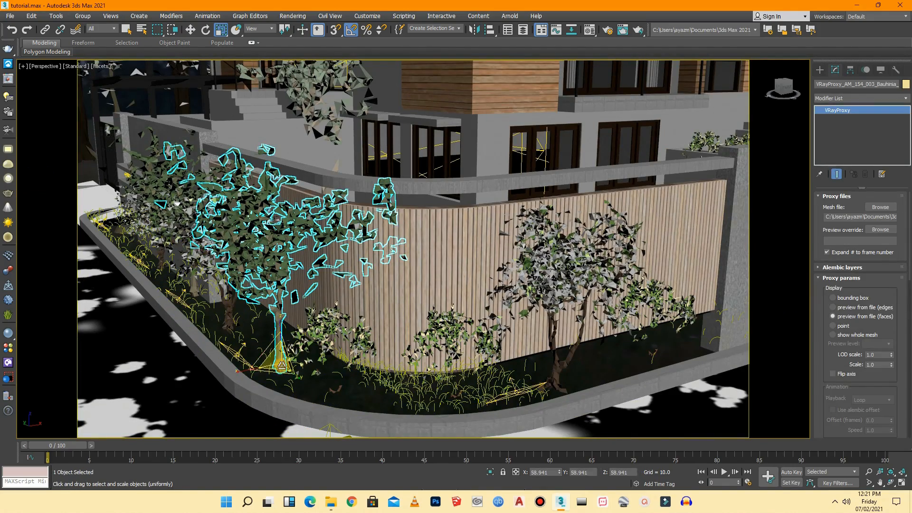
{"action": "left_click_drag", "start_coordinate": [282, 366], "coordinate": [285, 359]}
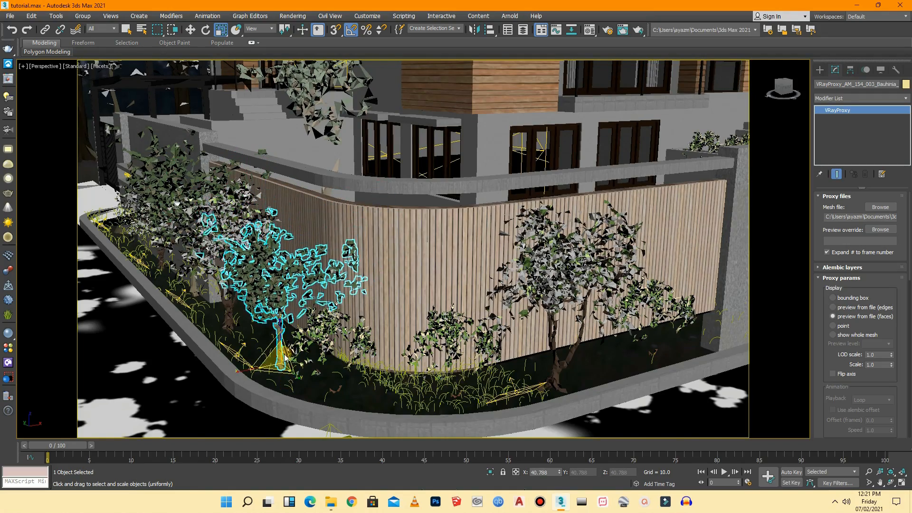
- Select the foreground Bauhinia tree across the street and scale it down to about 44.4% in the VRayCam001 view
{"action": "scroll", "coordinate": [285, 359], "scroll_direction": "down", "scroll_amount": 10}
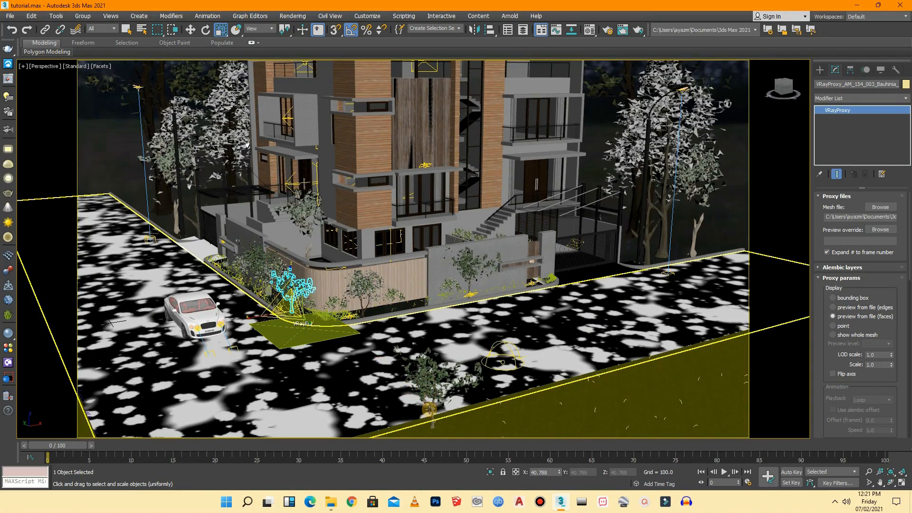
{"action": "left_click", "coordinate": [432, 426]}
{"action": "scroll", "coordinate": [463, 373], "scroll_direction": "down", "scroll_amount": 3}
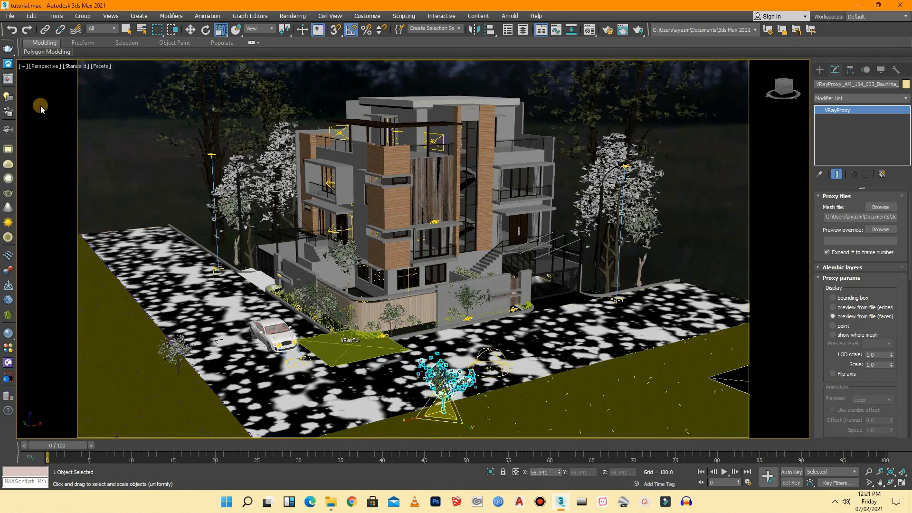
{"action": "left_click", "coordinate": [47, 68]}
{"action": "mouse_move", "coordinate": [98, 75]}
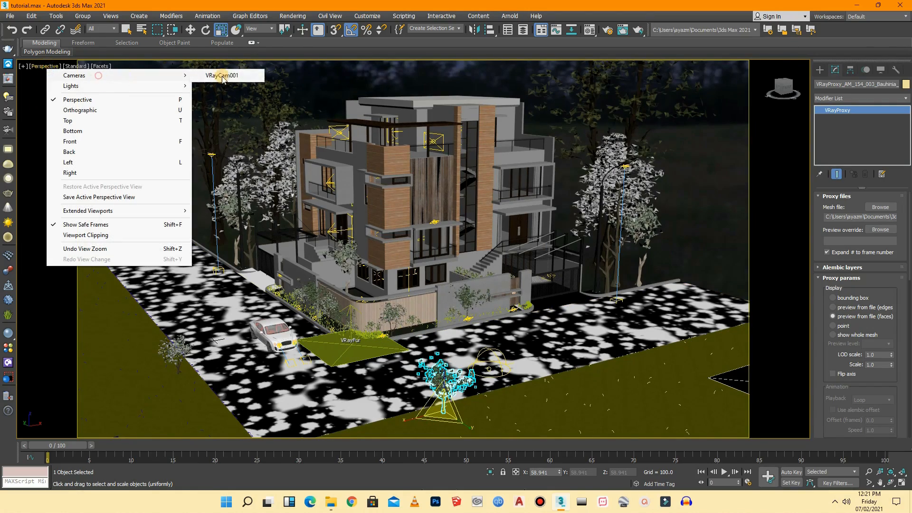
{"action": "left_click", "coordinate": [227, 75]}
{"action": "mouse_move", "coordinate": [729, 420]}
{"action": "left_mouse_down"}
{"action": "mouse_move", "coordinate": [736, 443]}
{"action": "mouse_move", "coordinate": [723, 438]}
{"action": "left_mouse_up"}
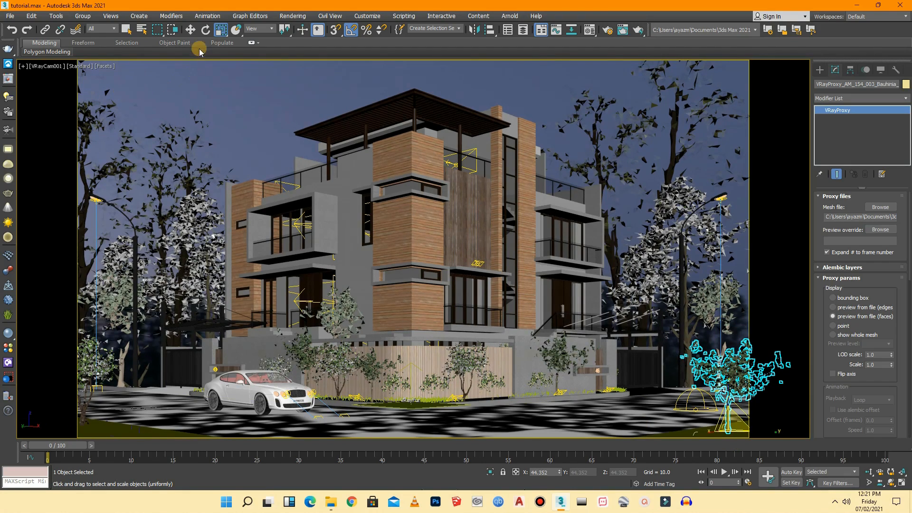
- Move the foreground Bauhinia tree outward toward the right edge of the camera frame and deselect it
{"action": "left_click", "coordinate": [191, 30]}
{"action": "mouse_move", "coordinate": [729, 428]}
{"action": "left_mouse_down"}
{"action": "mouse_move", "coordinate": [748, 428]}
{"action": "mouse_move", "coordinate": [730, 430]}
{"action": "left_mouse_up"}
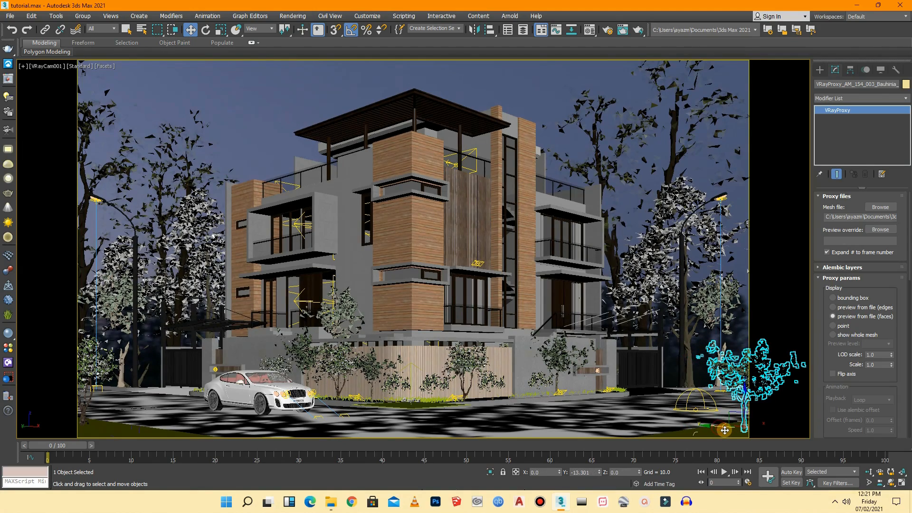
{"action": "left_click", "coordinate": [687, 347]}
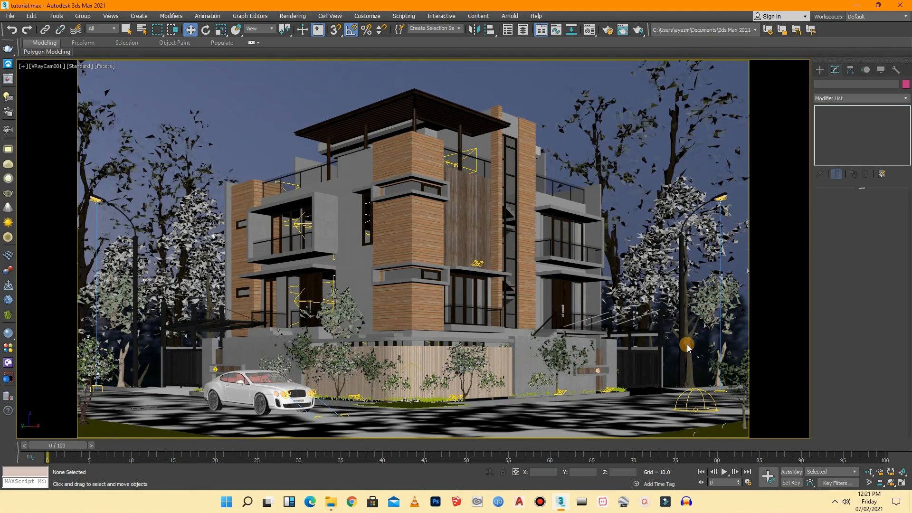
- Select the Tilia tree behind the right street lamp from a raised perspective view and return to the VRayCam001 view
{"action": "left_click", "coordinate": [41, 67]}
{"action": "left_click", "coordinate": [76, 100]}
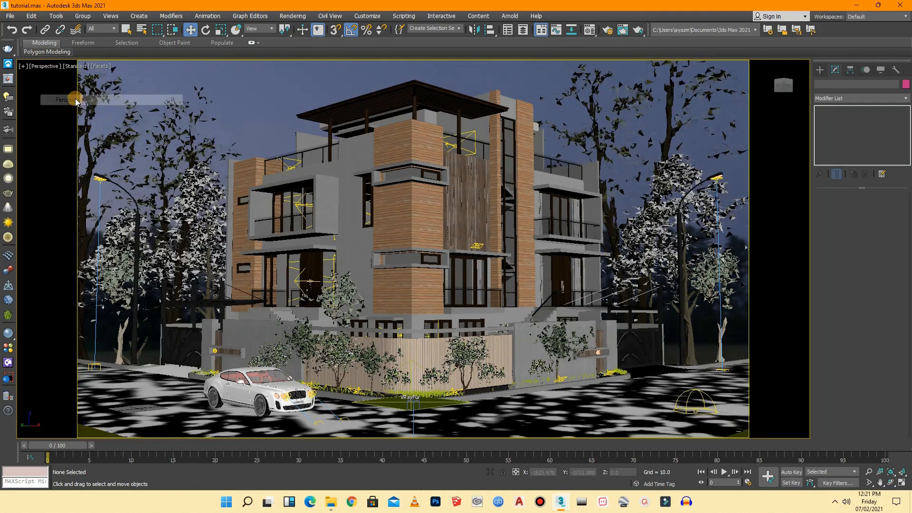
{"action": "left_click_drag", "start_coordinate": [782, 88], "coordinate": [779, 129]}
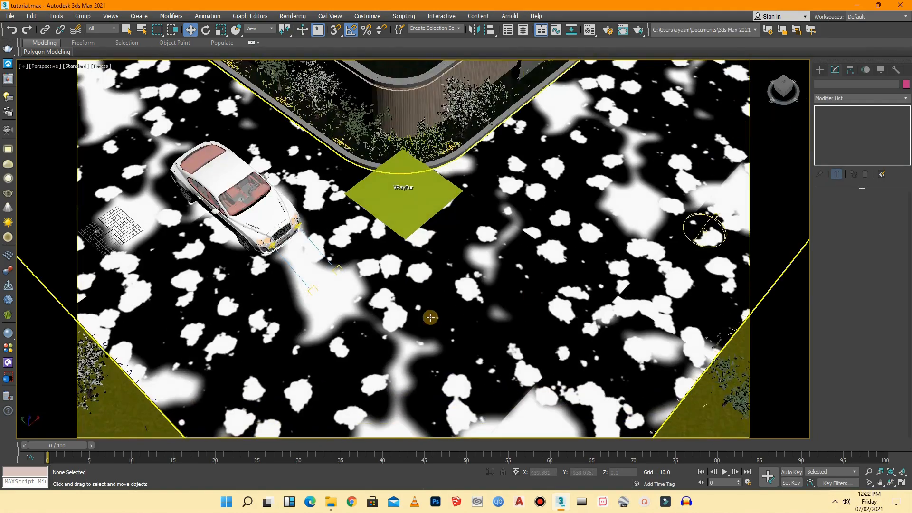
{"action": "scroll", "coordinate": [350, 362], "scroll_direction": "down", "scroll_amount": 7}
{"action": "scroll", "coordinate": [456, 181], "scroll_direction": "up", "scroll_amount": 6}
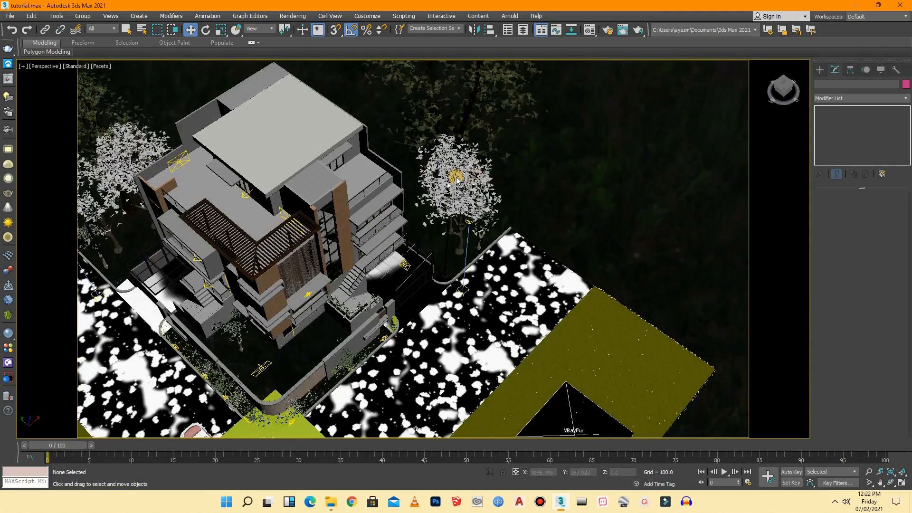
{"action": "scroll", "coordinate": [457, 200], "scroll_direction": "down", "scroll_amount": 5}
{"action": "scroll", "coordinate": [452, 278], "scroll_direction": "up", "scroll_amount": 2}
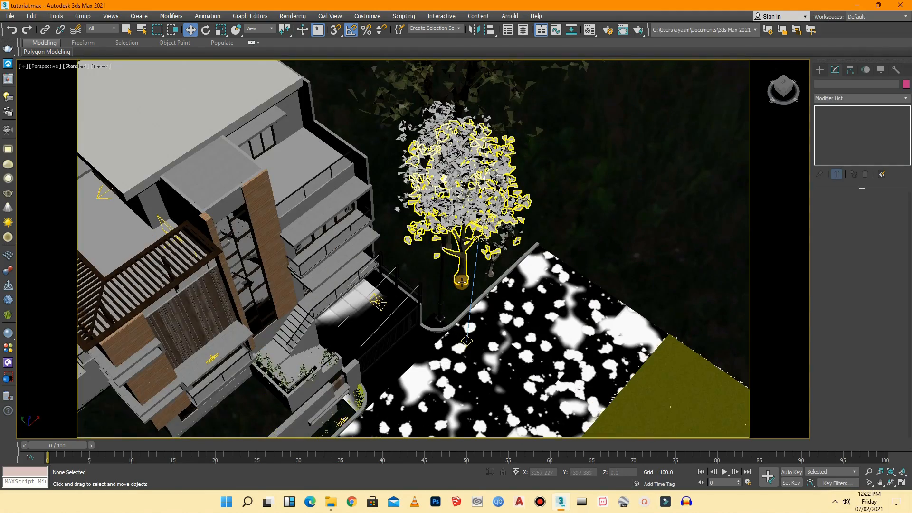
{"action": "left_click", "coordinate": [454, 276]}
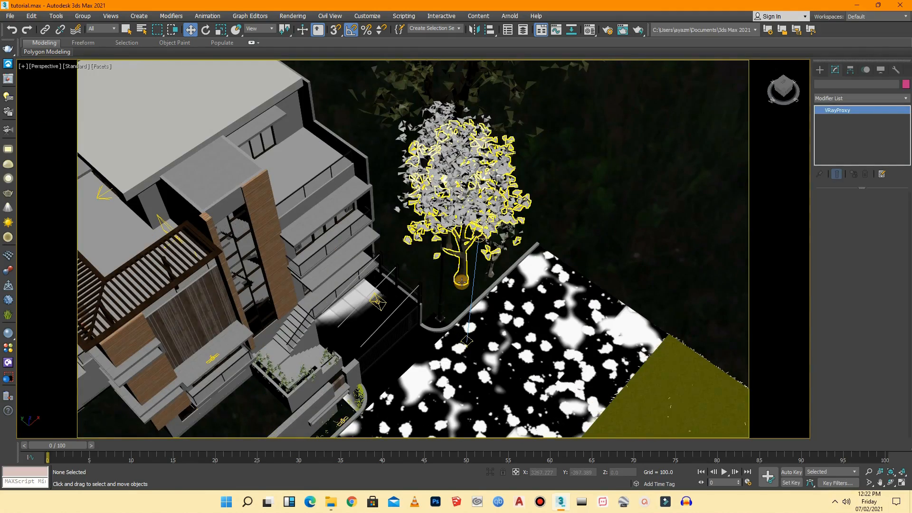
{"action": "left_click", "coordinate": [41, 69]}
{"action": "left_click", "coordinate": [75, 76]}
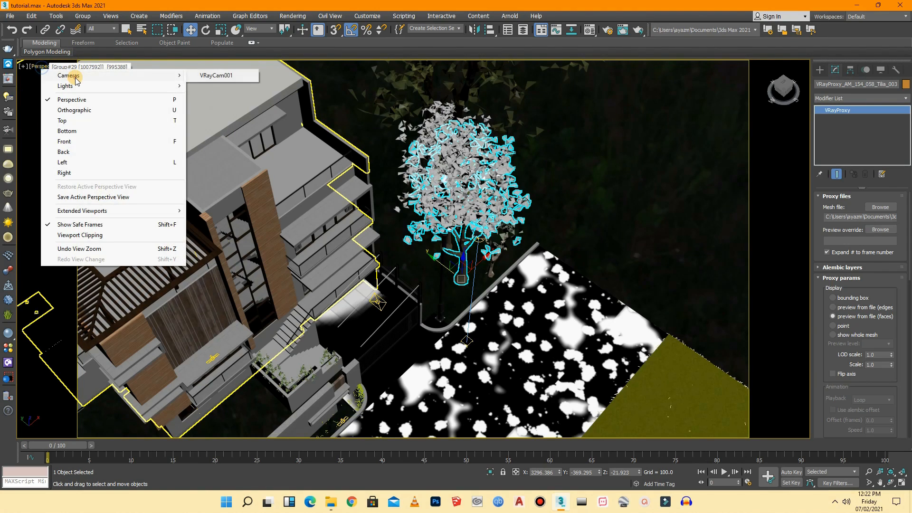
{"action": "left_click", "coordinate": [228, 80]}
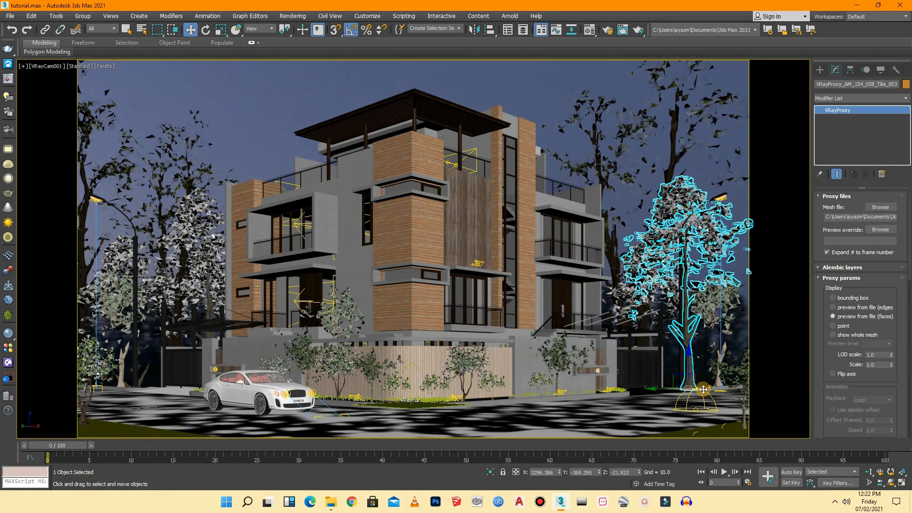
- Clone the Tilia tree as one copy at the right edge of the camera frame and lower the copy to about Z -216.7
{"action": "left_click_drag", "start_coordinate": [704, 390], "coordinate": [758, 393], "text": "shift"}
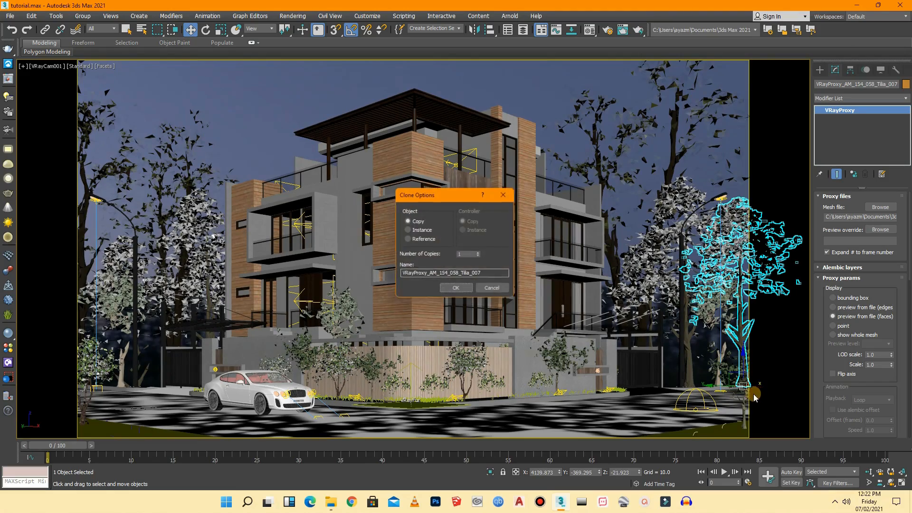
{"action": "left_click", "coordinate": [469, 294]}
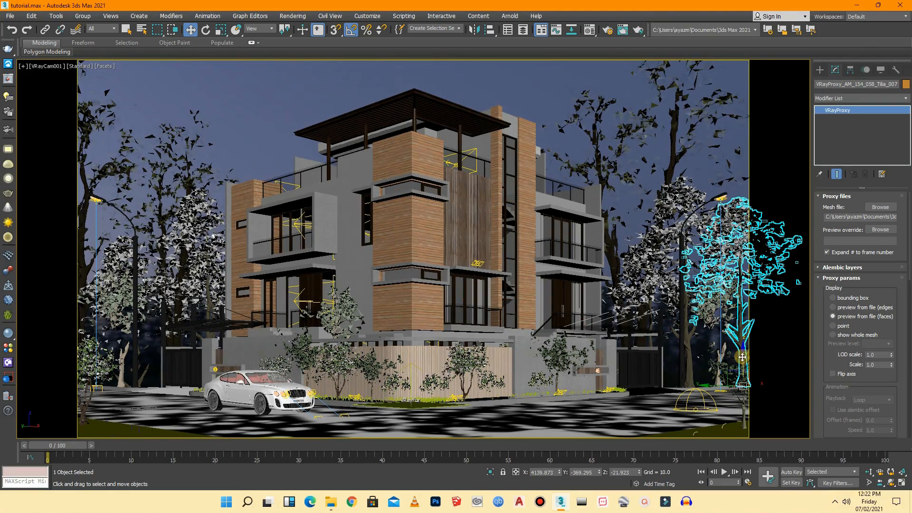
{"action": "left_click_drag", "start_coordinate": [747, 374], "coordinate": [746, 375]}
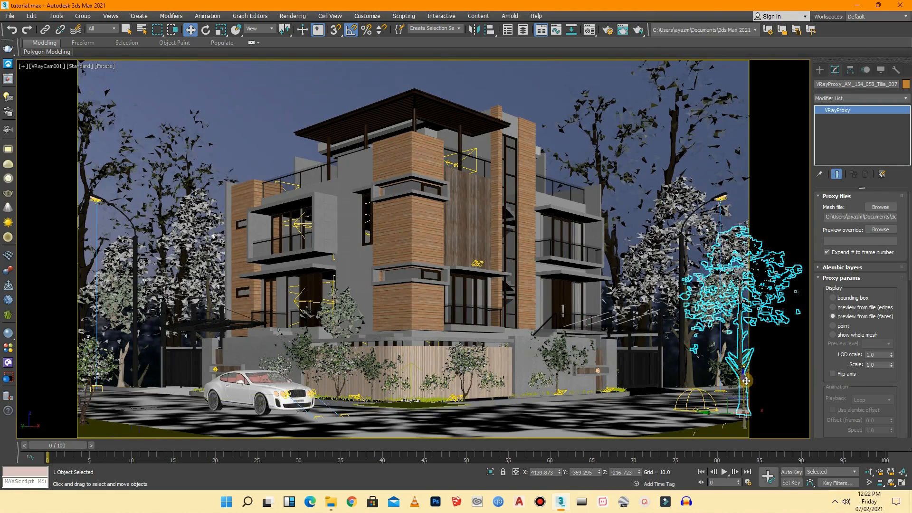
- Clone the lowered Tilia tree upward as one more copy at about Z -35.4
{"action": "left_click_drag", "start_coordinate": [755, 341], "coordinate": [759, 357], "text": "shift"}
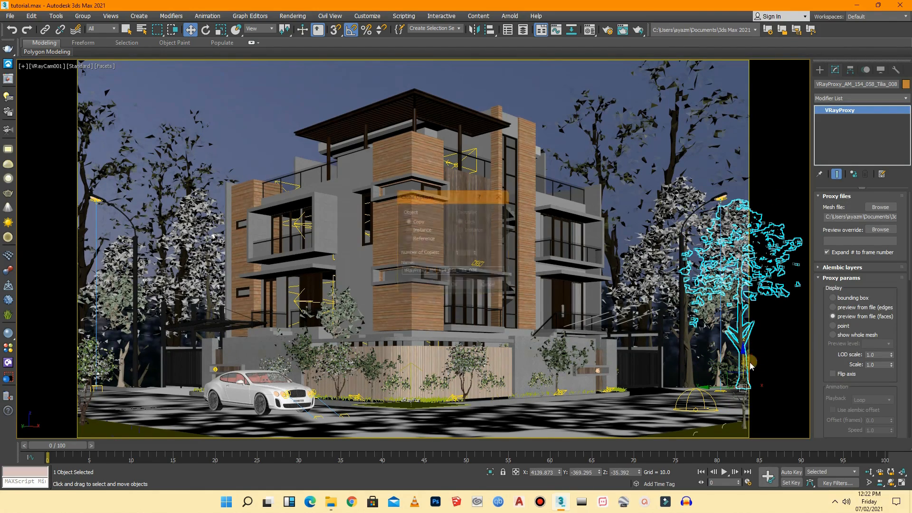
{"action": "left_click", "coordinate": [458, 291]}
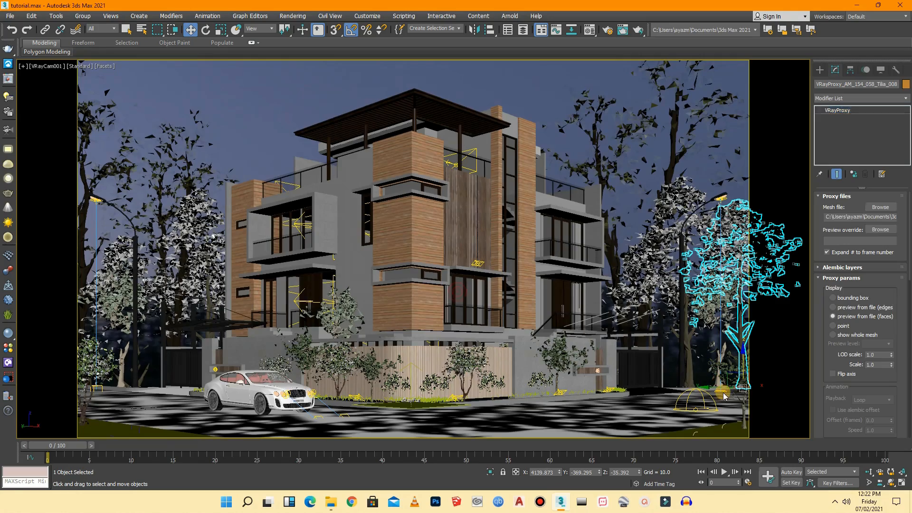
- Clone the Tilia tree across the street as one copy at the far left edge of the camera frame
{"action": "mouse_move", "coordinate": [728, 389]}
{"action": "left_mouse_down"}
{"action": "mouse_move", "coordinate": [263, 410]}
{"action": "mouse_move", "coordinate": [352, 410]}
{"action": "mouse_move", "coordinate": [32, 461]}
{"action": "left_mouse_up"}
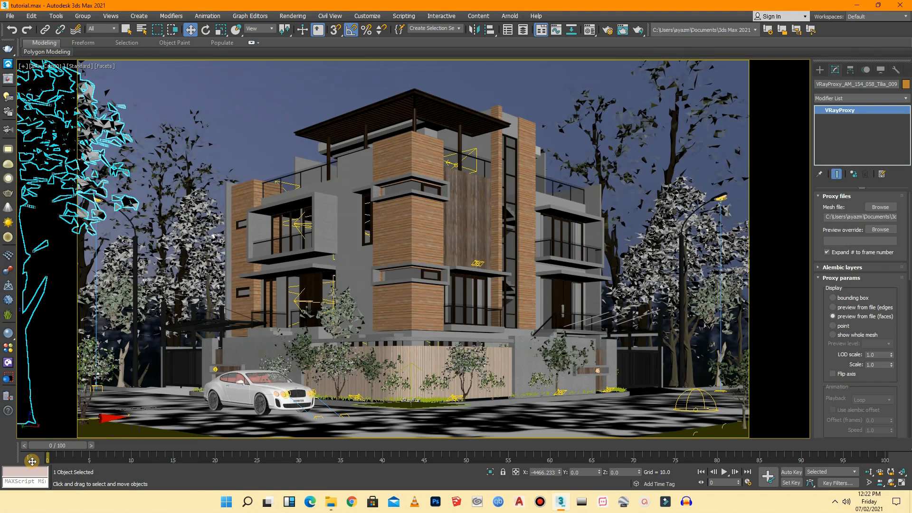
{"action": "left_click_drag", "start_coordinate": [32, 461], "coordinate": [32, 461], "text": "shift"}
{"action": "left_click", "coordinate": [457, 290]}
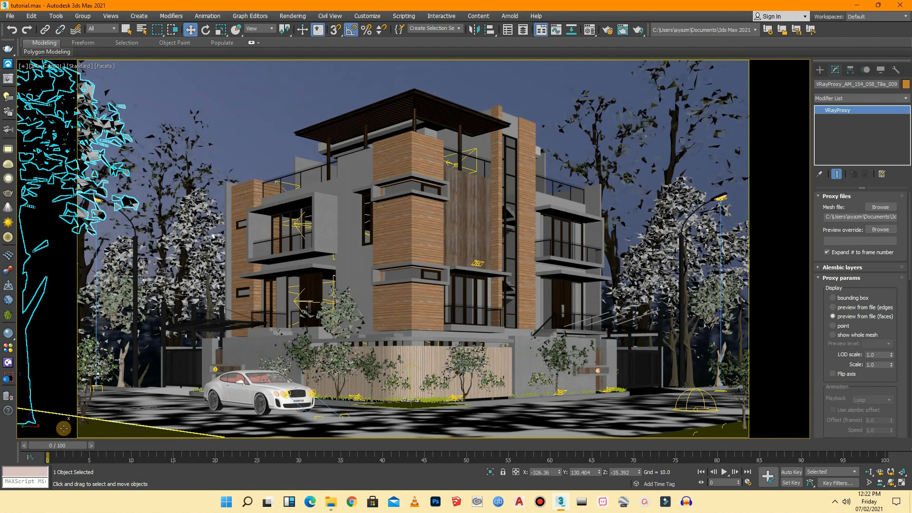
- Clone the far-left Tilia tree as one copy and place it behind the left street lamp at about X 1357, Y 3609
{"action": "left_click_drag", "start_coordinate": [31, 426], "coordinate": [300, 389]}
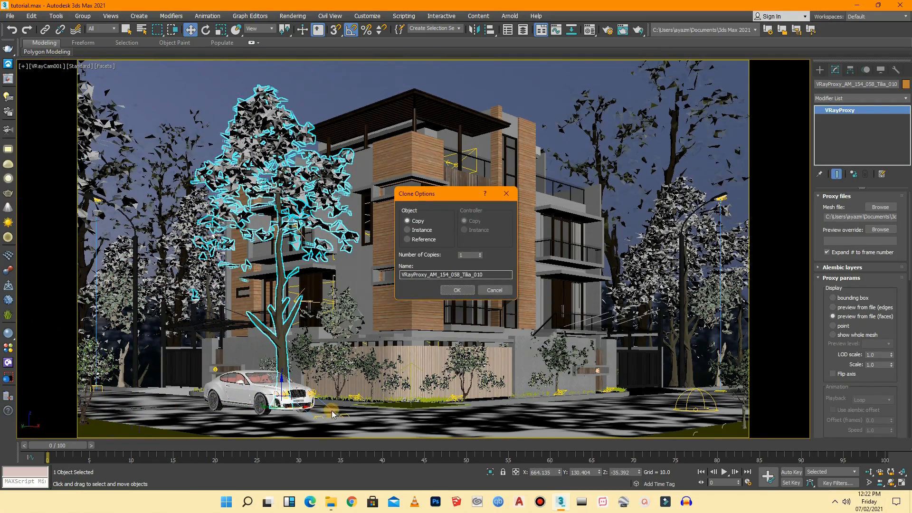
{"action": "left_click", "coordinate": [456, 290]}
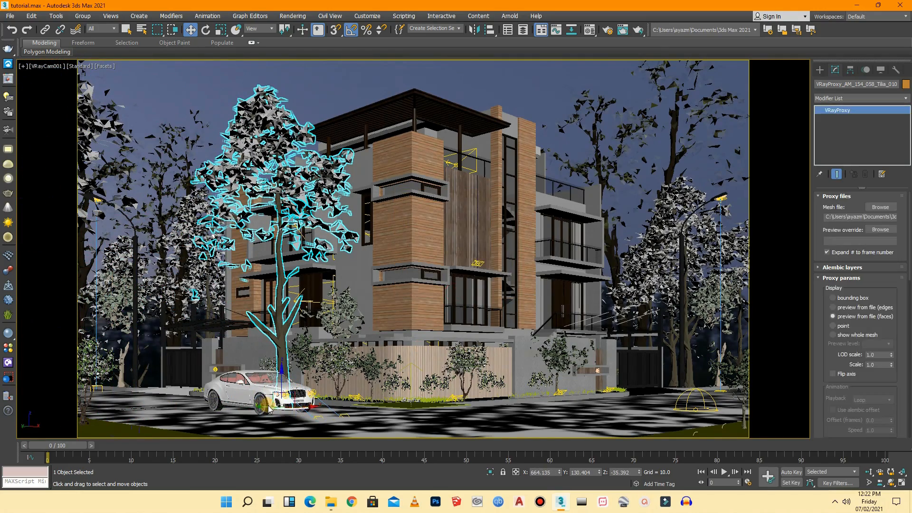
{"action": "left_click_drag", "start_coordinate": [270, 411], "coordinate": [58, 340]}
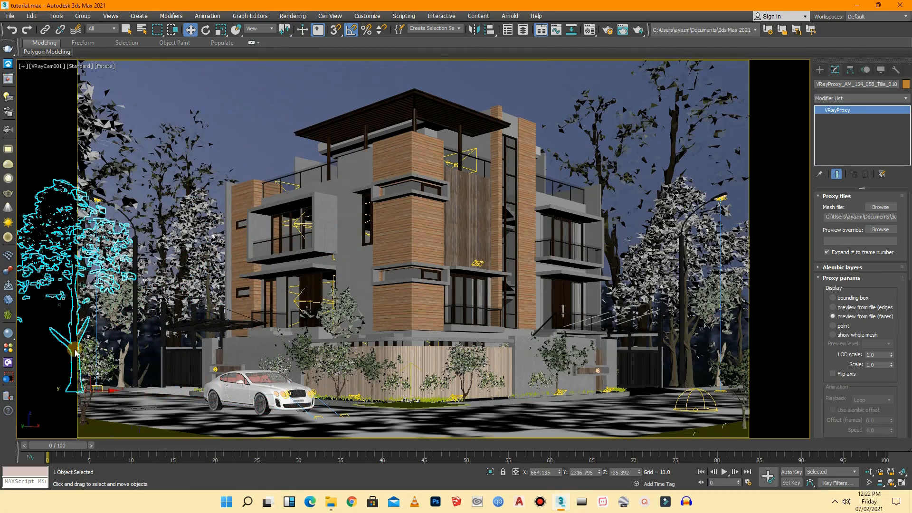
{"action": "left_click_drag", "start_coordinate": [102, 388], "coordinate": [91, 362]}
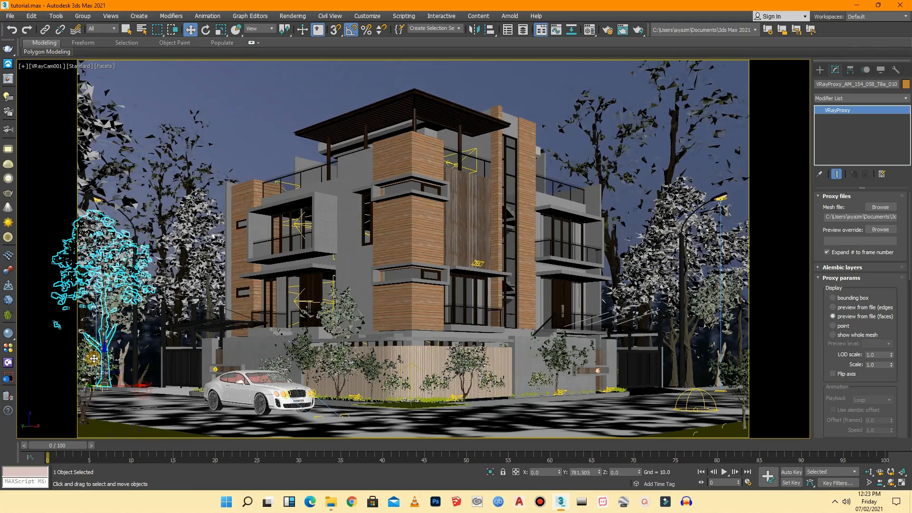
{"action": "left_click_drag", "start_coordinate": [139, 385], "coordinate": [110, 381]}
{"action": "left_click_drag", "start_coordinate": [89, 374], "coordinate": [89, 377]}
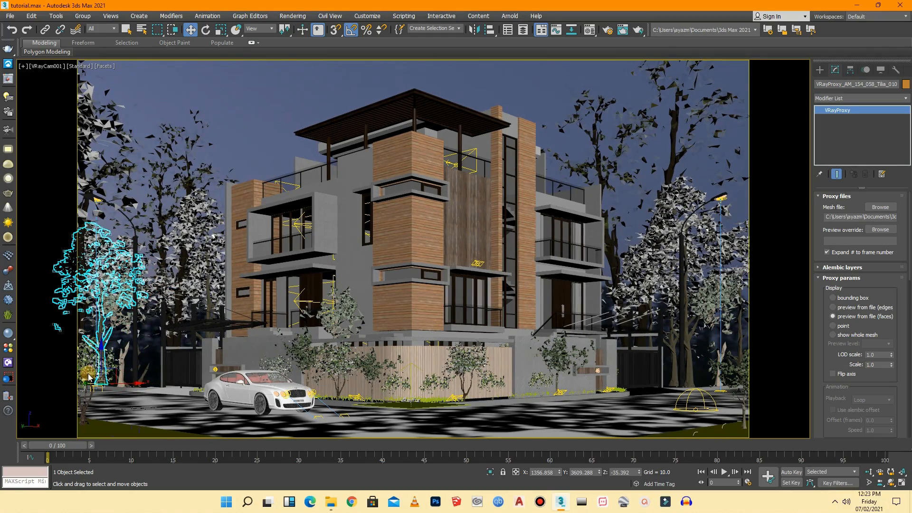
{"action": "left_click", "coordinate": [234, 154]}
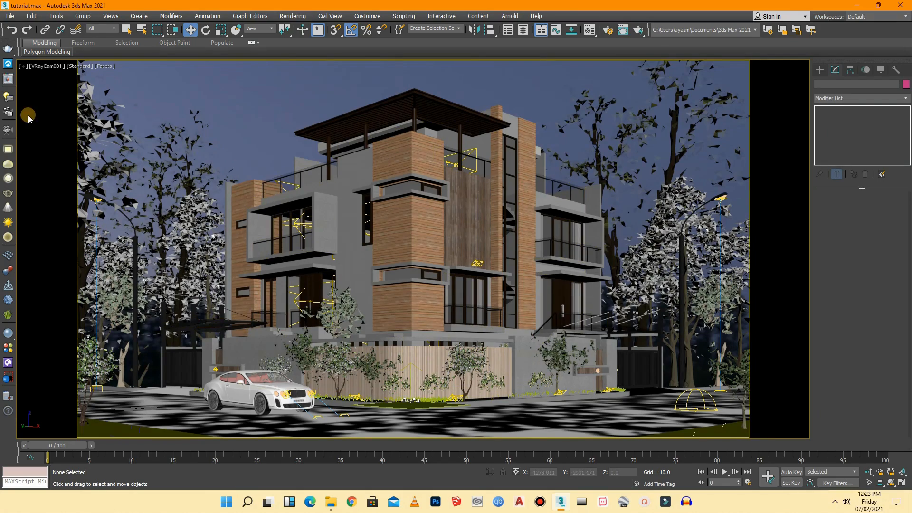
- In a perspective view, clone the sphere light in the left wall niche twice and space the copies along the niche
{"action": "left_click", "coordinate": [42, 67]}
{"action": "left_click", "coordinate": [69, 99]}
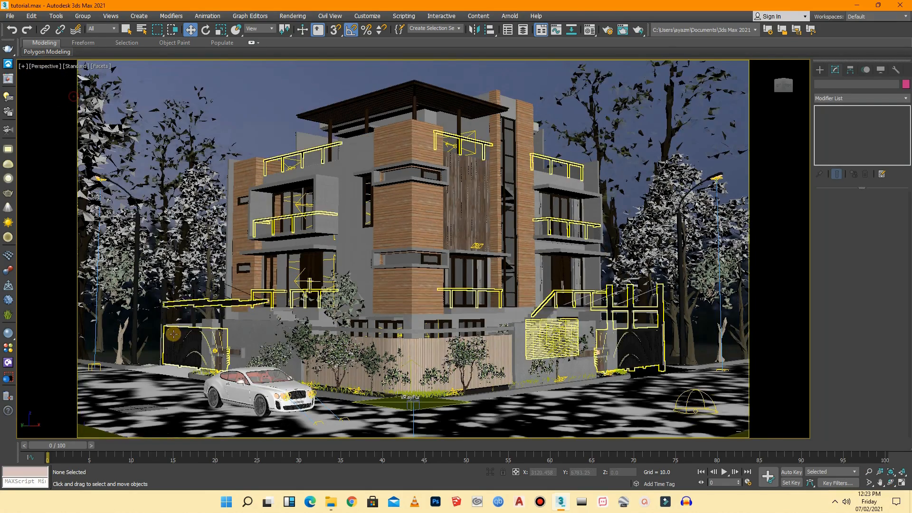
{"action": "scroll", "coordinate": [235, 316], "scroll_direction": "up", "scroll_amount": 15}
{"action": "left_click", "coordinate": [235, 316]}
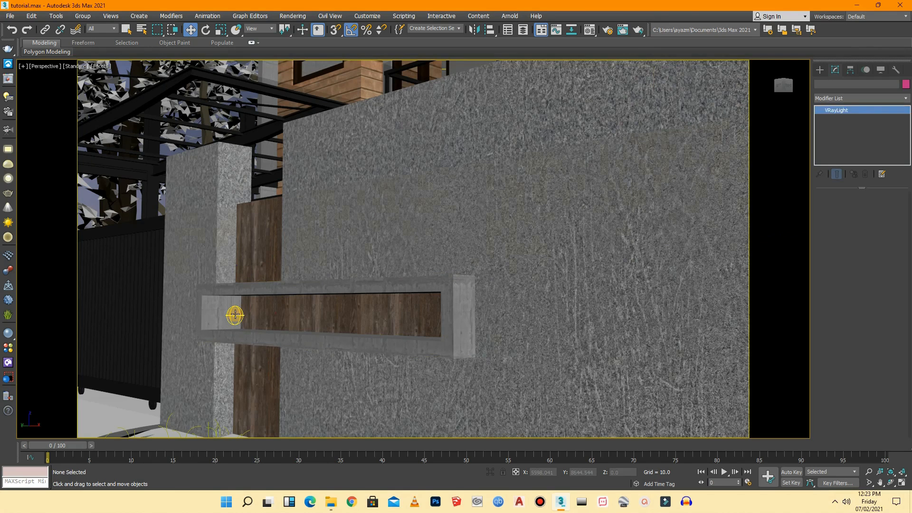
{"action": "left_click_drag", "start_coordinate": [250, 318], "coordinate": [294, 324], "text": "shift"}
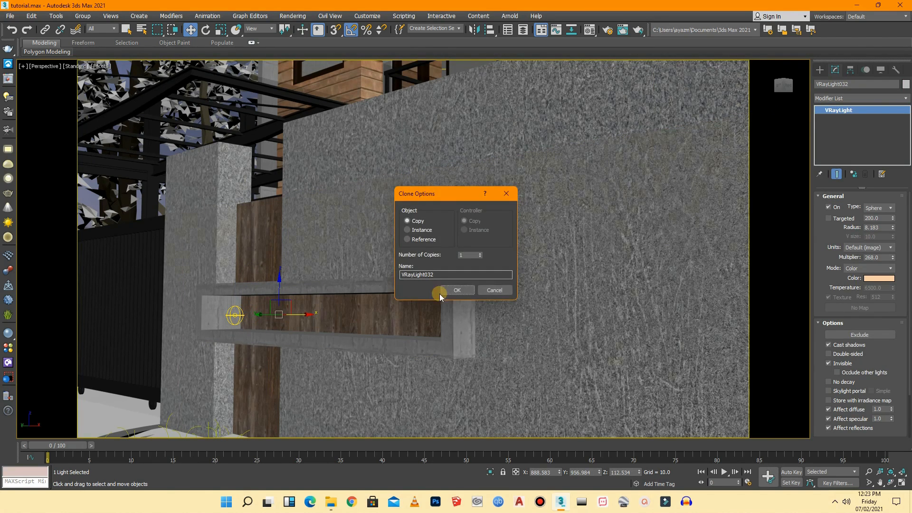
{"action": "left_click", "coordinate": [491, 291]}
{"action": "left_click_drag", "start_coordinate": [221, 315], "coordinate": [381, 322], "text": "shift"}
{"action": "left_click", "coordinate": [465, 290]}
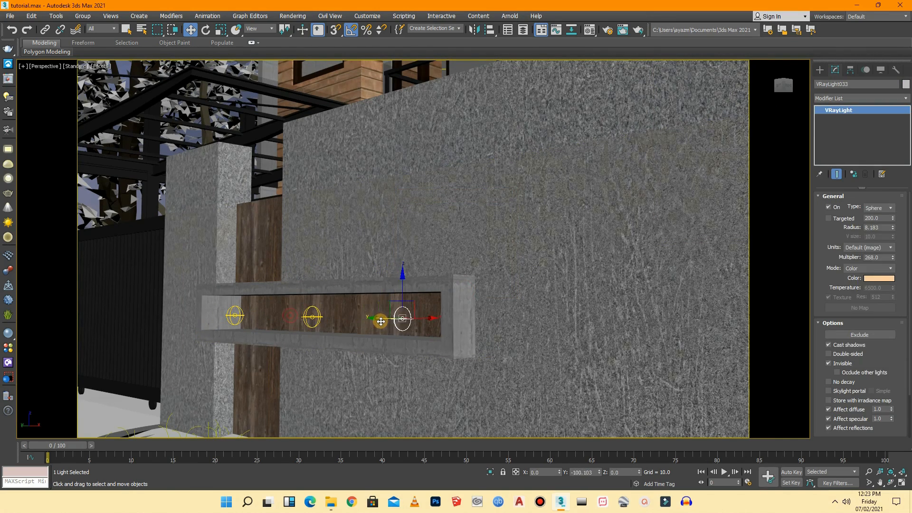
{"action": "left_click", "coordinate": [463, 291]}
- Scale the Bauhinia tree at the corner of the wooden fence down uniformly to about 46%
{"action": "scroll", "coordinate": [228, 331], "scroll_direction": "down", "scroll_amount": 6}
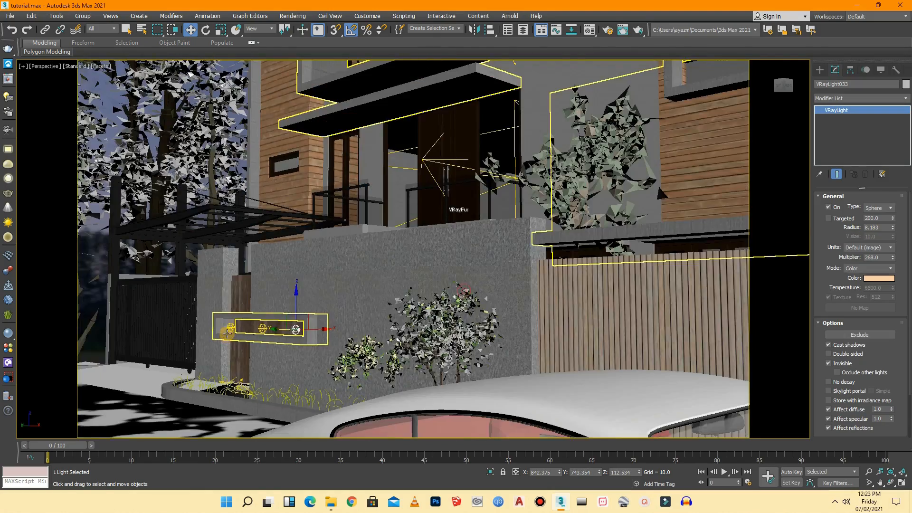
{"action": "scroll", "coordinate": [227, 331], "scroll_direction": "down", "scroll_amount": 5}
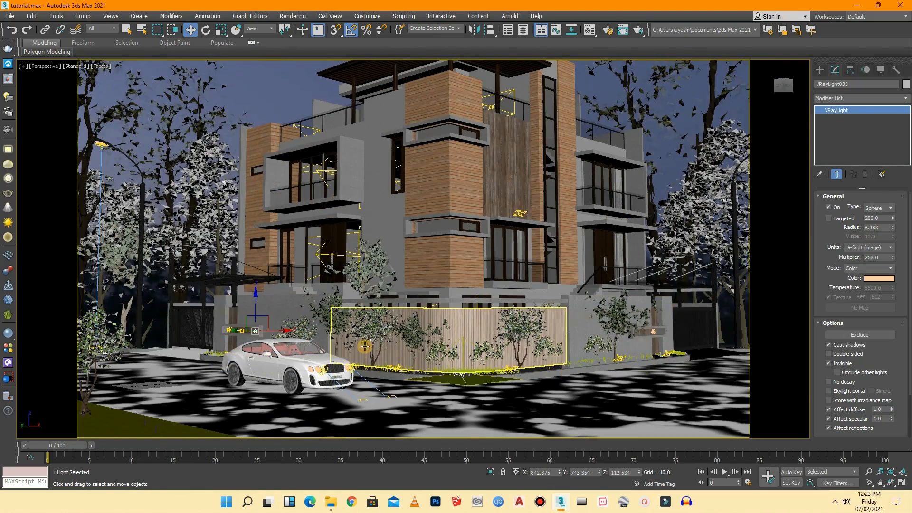
{"action": "scroll", "coordinate": [338, 341], "scroll_direction": "up", "scroll_amount": 5}
{"action": "scroll", "coordinate": [338, 341], "scroll_direction": "up", "scroll_amount": 2}
{"action": "mouse_move", "coordinate": [774, 89]}
{"action": "left_mouse_down"}
{"action": "mouse_move", "coordinate": [768, 98]}
{"action": "mouse_move", "coordinate": [774, 91]}
{"action": "left_mouse_up"}
{"action": "scroll", "coordinate": [312, 331], "scroll_direction": "down", "scroll_amount": 5}
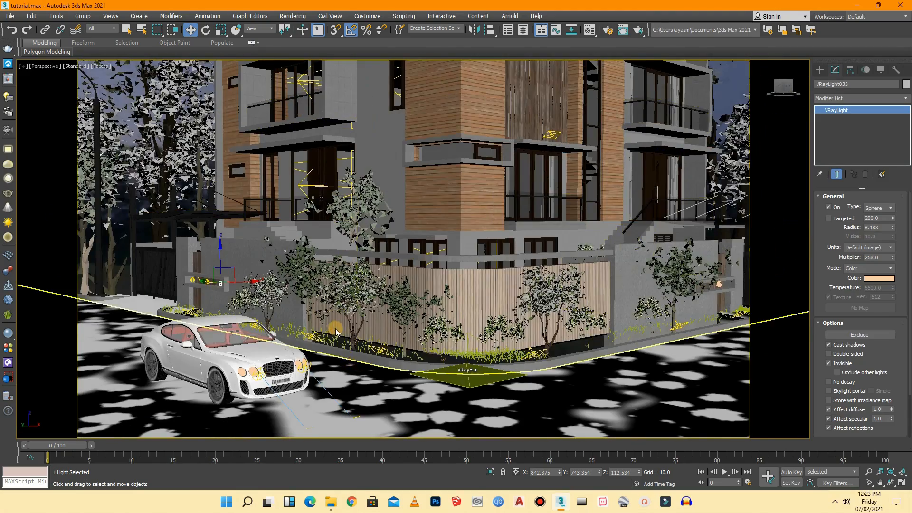
{"action": "scroll", "coordinate": [313, 332], "scroll_direction": "up", "scroll_amount": 5}
{"action": "scroll", "coordinate": [313, 331], "scroll_direction": "up", "scroll_amount": 3}
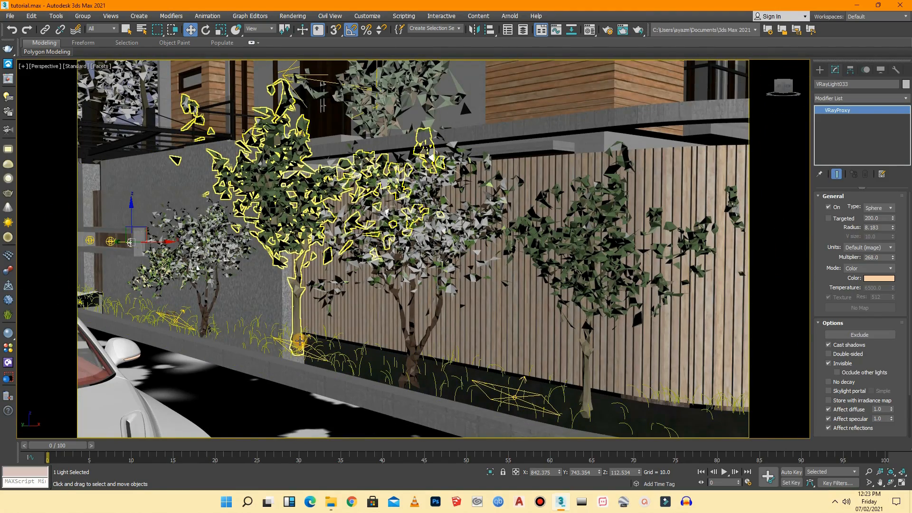
{"action": "left_click", "coordinate": [300, 341]}
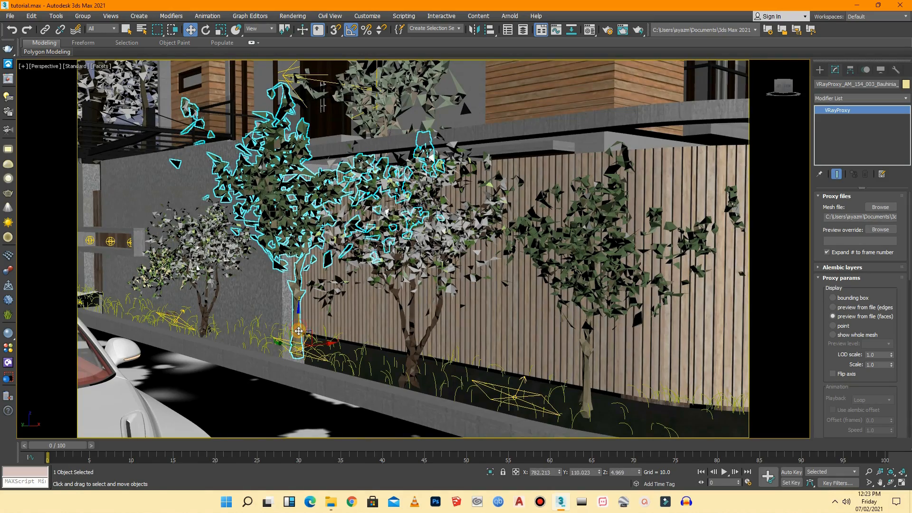
{"action": "key", "text": "r"}
{"action": "left_click_drag", "start_coordinate": [300, 333], "coordinate": [297, 368]}
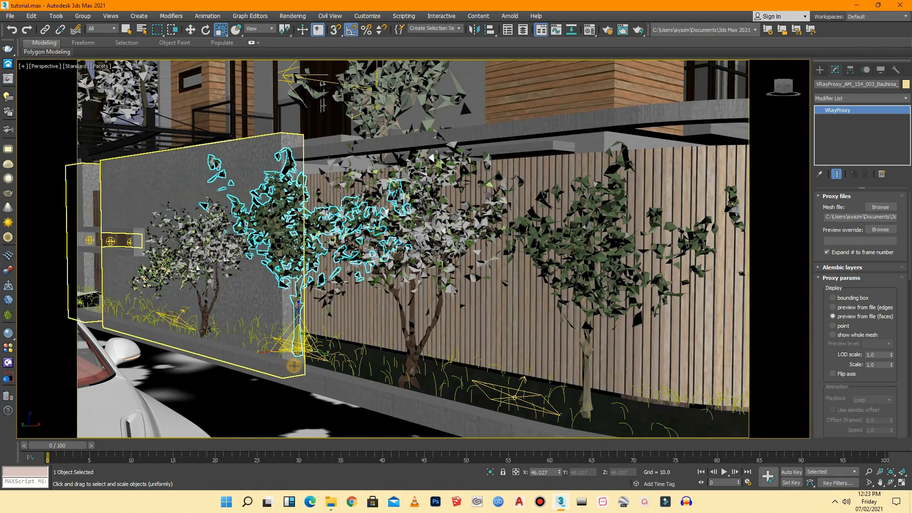
{"action": "scroll", "coordinate": [290, 374], "scroll_direction": "down", "scroll_amount": 5}
{"action": "scroll", "coordinate": [290, 374], "scroll_direction": "down", "scroll_amount": 5}
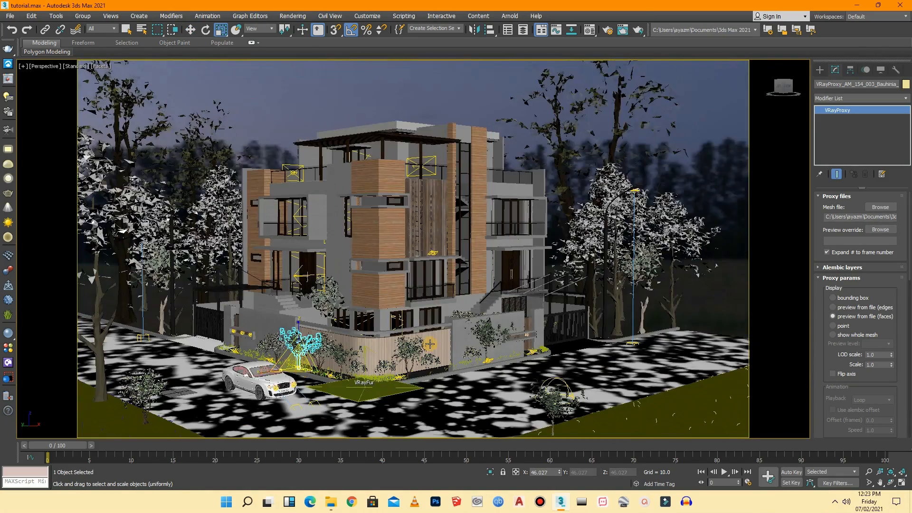
- Unhide all objects and clear the selection in a raised perspective view of the house
{"action": "right_click", "coordinate": [732, 168]}
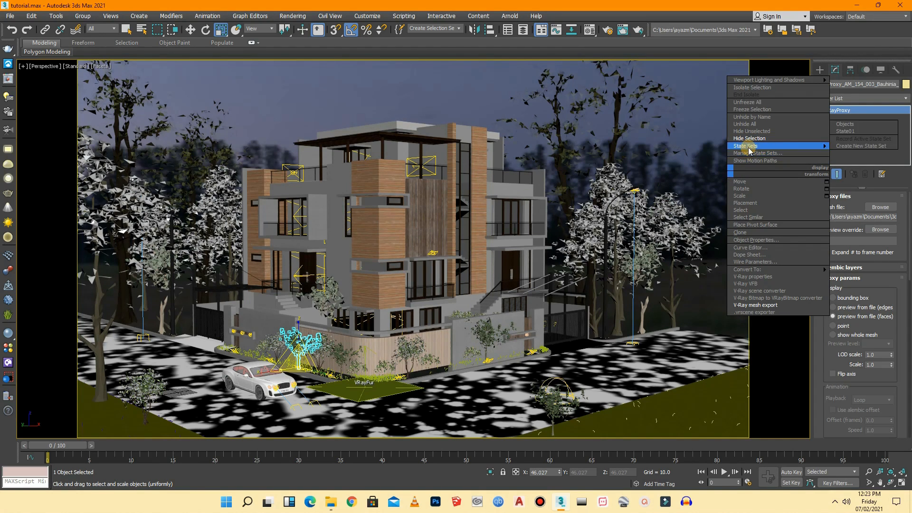
{"action": "left_click", "coordinate": [742, 126]}
{"action": "left_click", "coordinate": [729, 171]}
{"action": "left_click_drag", "start_coordinate": [782, 87], "coordinate": [781, 111]}
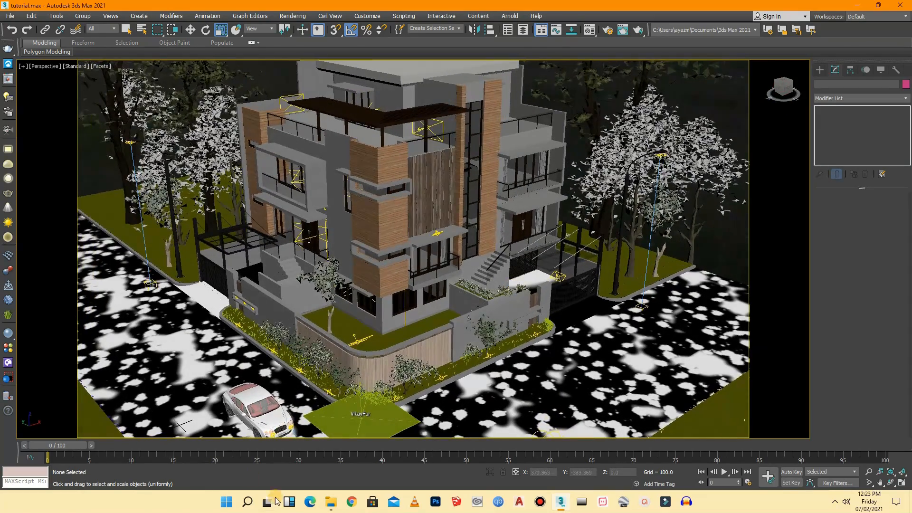
- Merge scene file 003 from the models\people folder and drop the figure near the right entrance of the house
{"action": "left_click", "coordinate": [331, 503]}
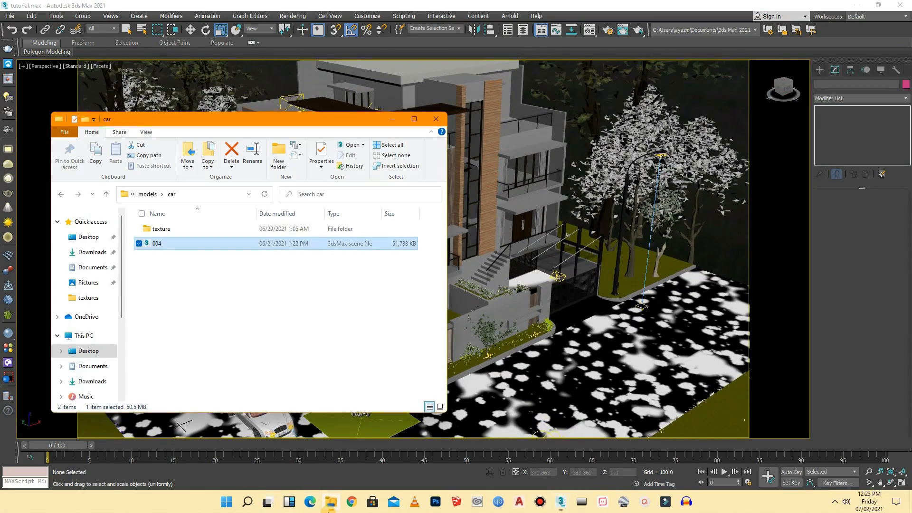
{"action": "left_click", "coordinate": [107, 193]}
{"action": "double_click", "coordinate": [183, 260]}
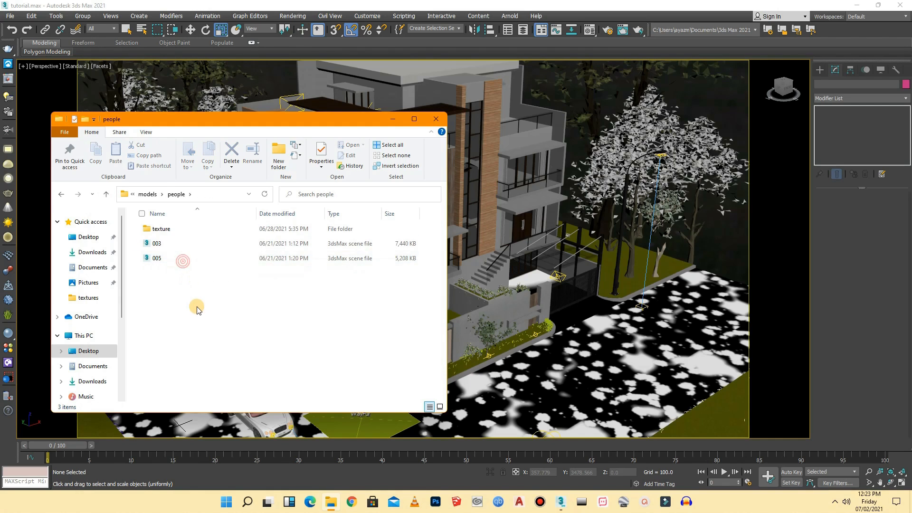
{"action": "left_click_drag", "start_coordinate": [165, 241], "coordinate": [194, 246]}
{"action": "left_click_drag", "start_coordinate": [421, 271], "coordinate": [595, 328]}
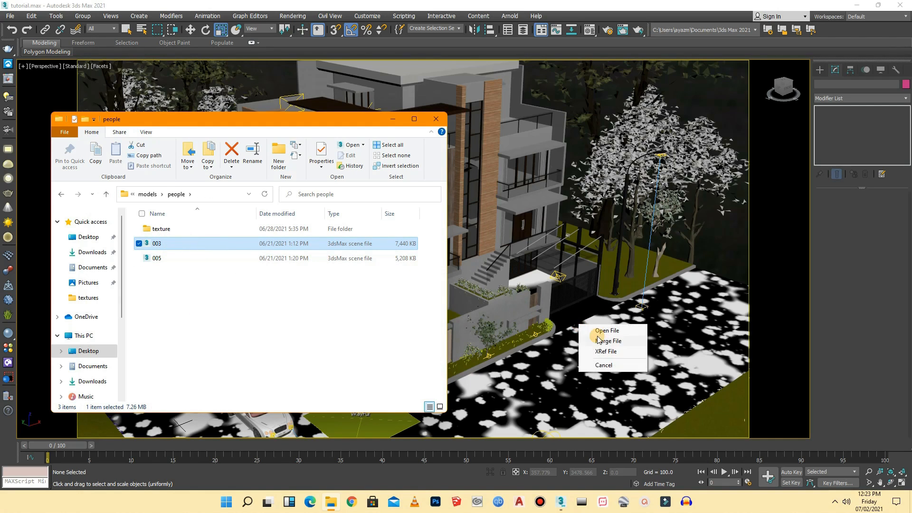
{"action": "left_click", "coordinate": [605, 342]}
{"action": "left_click", "coordinate": [524, 329]}
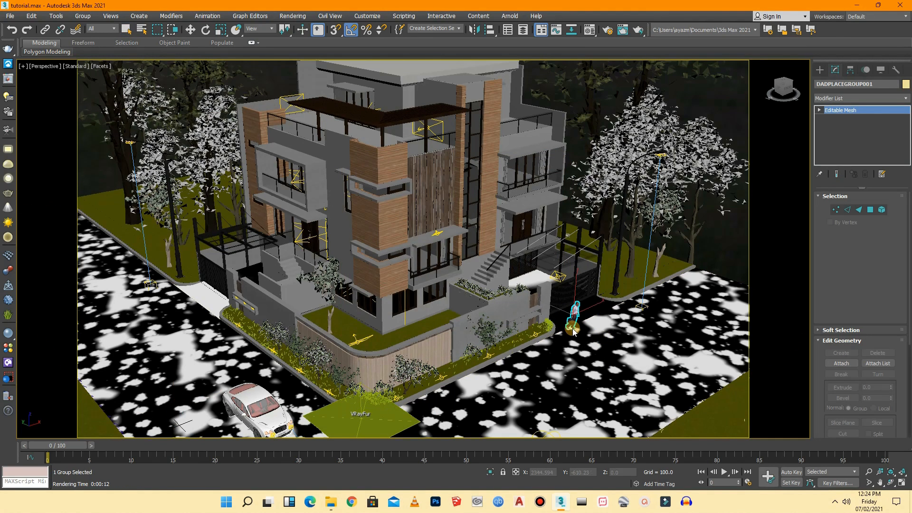
{"action": "left_click", "coordinate": [516, 249]}
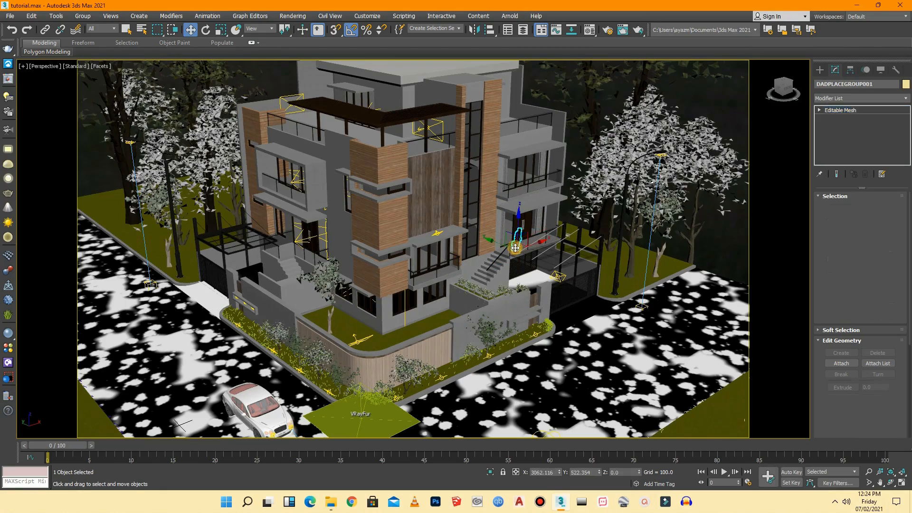
- Move the merged man onto the entrance landing at the top of the right-hand stairs
{"action": "scroll", "coordinate": [517, 249], "scroll_direction": "up", "scroll_amount": 10}
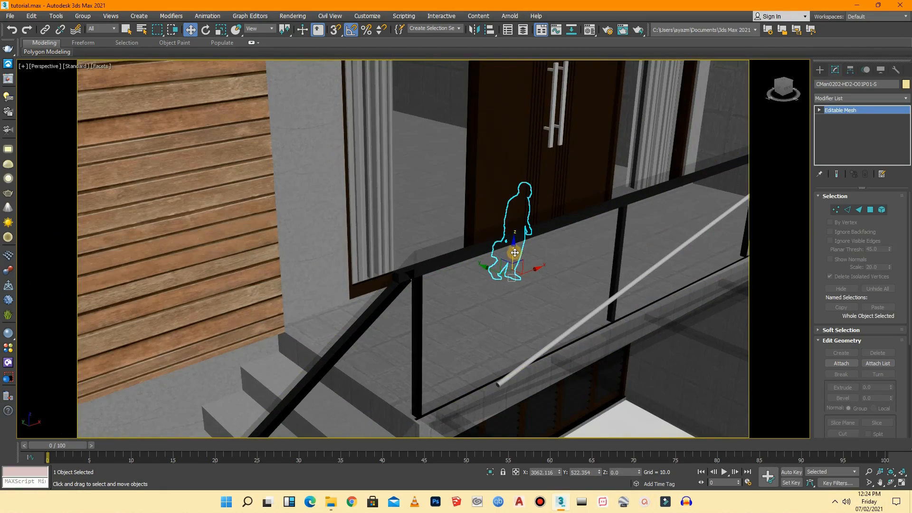
{"action": "left_click_drag", "start_coordinate": [516, 252], "coordinate": [520, 336]}
{"action": "left_click_drag", "start_coordinate": [558, 294], "coordinate": [451, 327]}
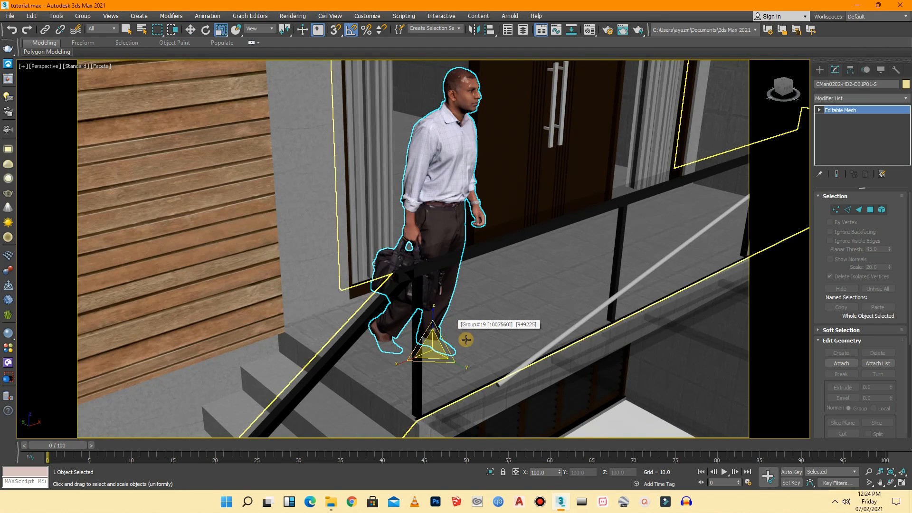
- Rotate the man -90° about Z and fine-tune his position to about X 2385.6, Y -13.3, Z 328.8
{"action": "key", "text": "e"}
{"action": "left_click_drag", "start_coordinate": [450, 368], "coordinate": [405, 361]}
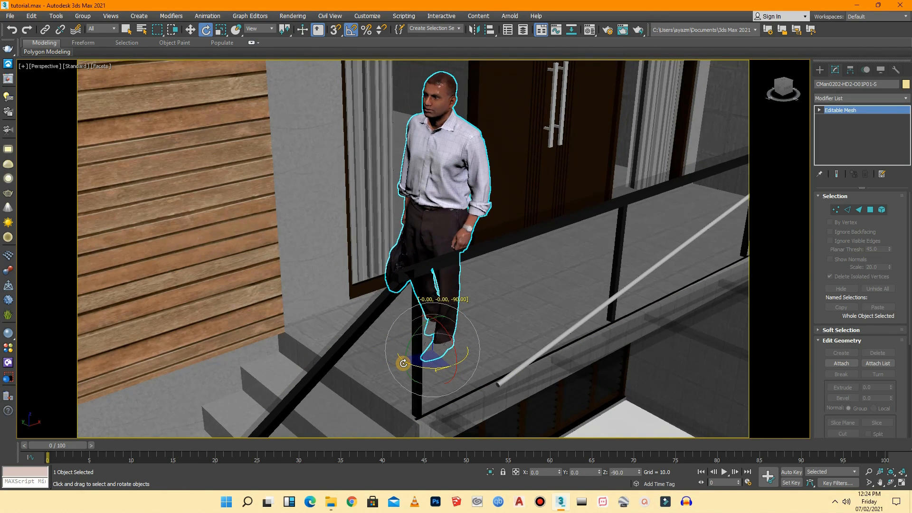
{"action": "scroll", "coordinate": [442, 337], "scroll_direction": "up", "scroll_amount": 3}
{"action": "key", "text": "w"}
{"action": "left_click_drag", "start_coordinate": [439, 329], "coordinate": [437, 321]}
{"action": "scroll", "coordinate": [491, 344], "scroll_direction": "down", "scroll_amount": 5}
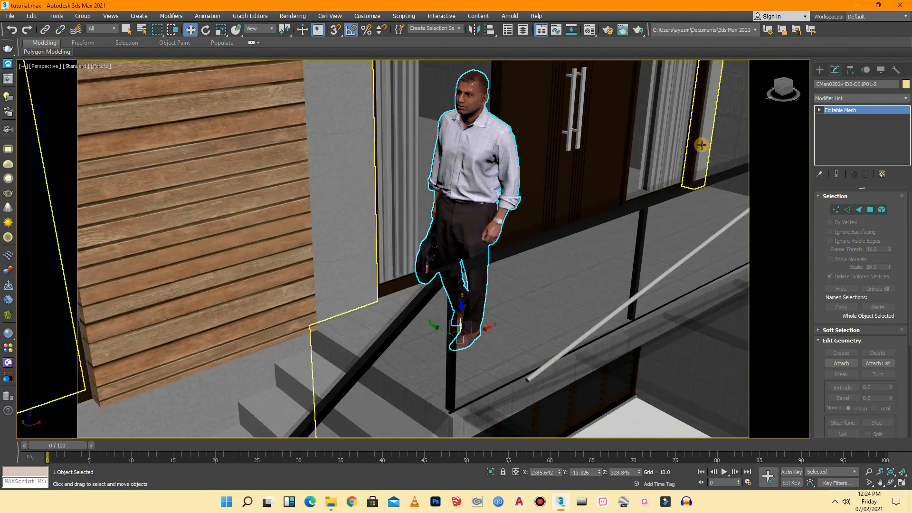
{"action": "left_click_drag", "start_coordinate": [778, 88], "coordinate": [785, 92]}
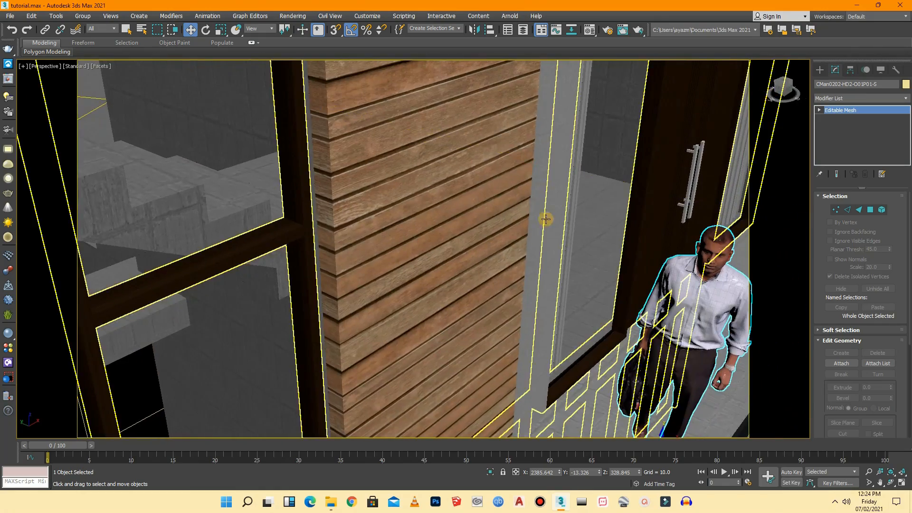
{"action": "scroll", "coordinate": [618, 159], "scroll_direction": "down", "scroll_amount": 4}
{"action": "scroll", "coordinate": [504, 206], "scroll_direction": "down", "scroll_amount": 10}
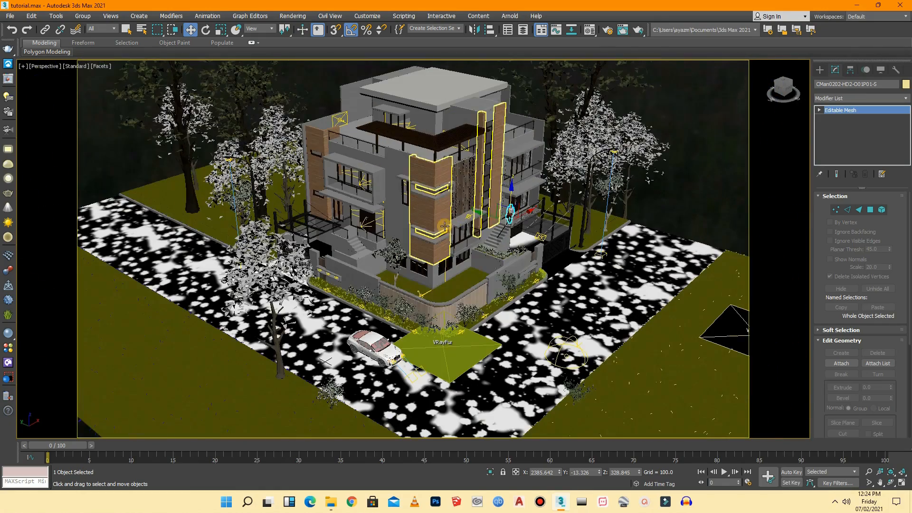
{"action": "left_click", "coordinate": [689, 187]}
- Merge scene file 005 from the people folder and place the figure beside the left garden wall at about X 611.5, Y 561.2
{"action": "scroll", "coordinate": [627, 266], "scroll_direction": "up", "scroll_amount": 4}
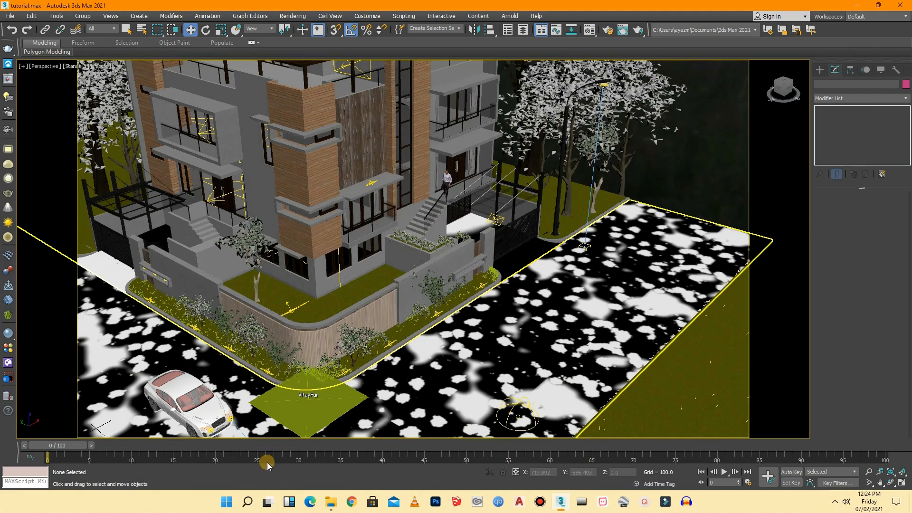
{"action": "left_click", "coordinate": [331, 502]}
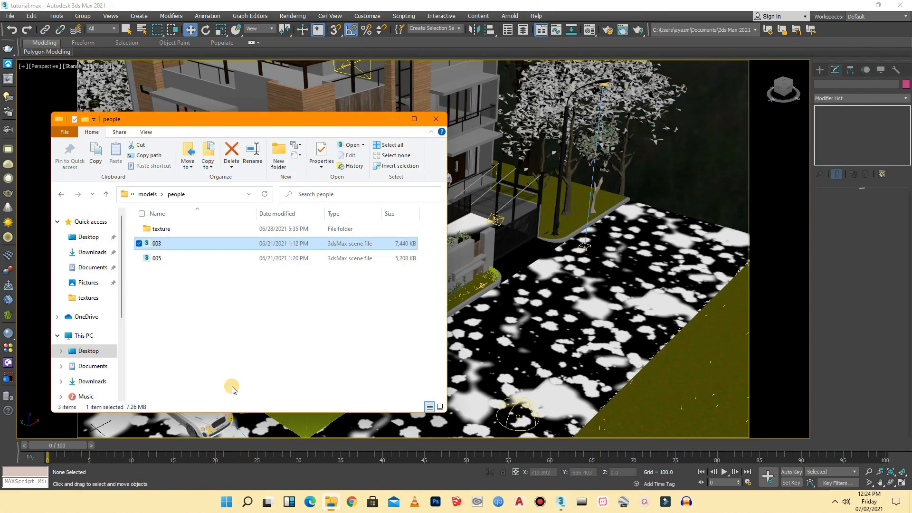
{"action": "left_click", "coordinate": [166, 257]}
{"action": "left_click_drag", "start_coordinate": [174, 262], "coordinate": [518, 316]}
{"action": "left_click", "coordinate": [545, 333]}
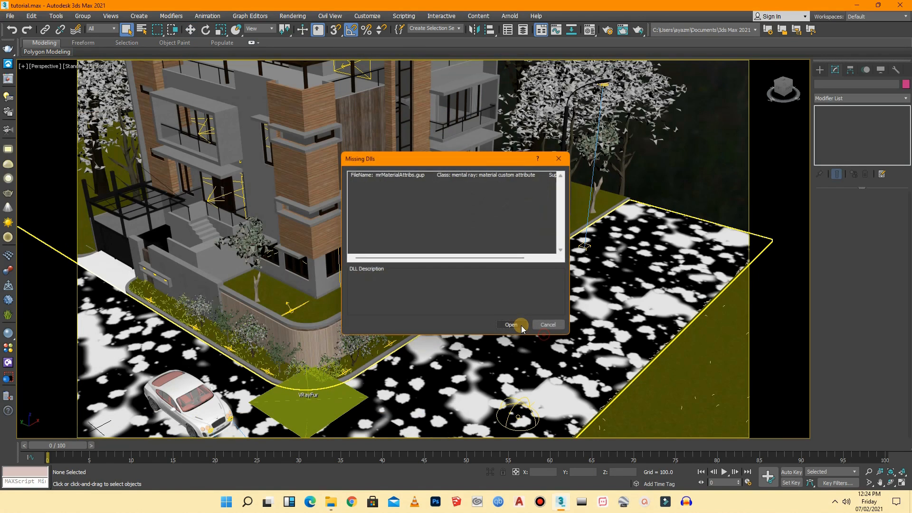
{"action": "left_click", "coordinate": [522, 322]}
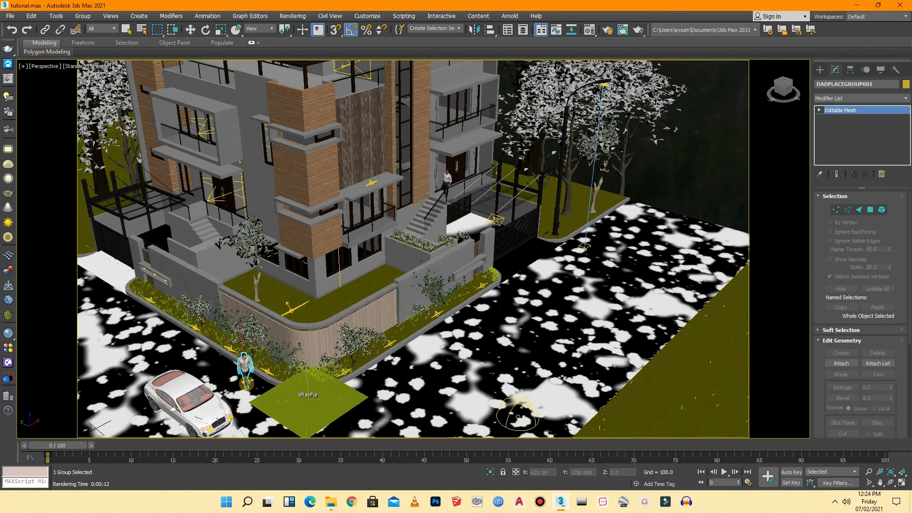
{"action": "left_click", "coordinate": [150, 325]}
- Switch to the VRayCam001 view and move the merged man along Y to about -863.2, in front of the curved corner wall
{"action": "left_click", "coordinate": [42, 68]}
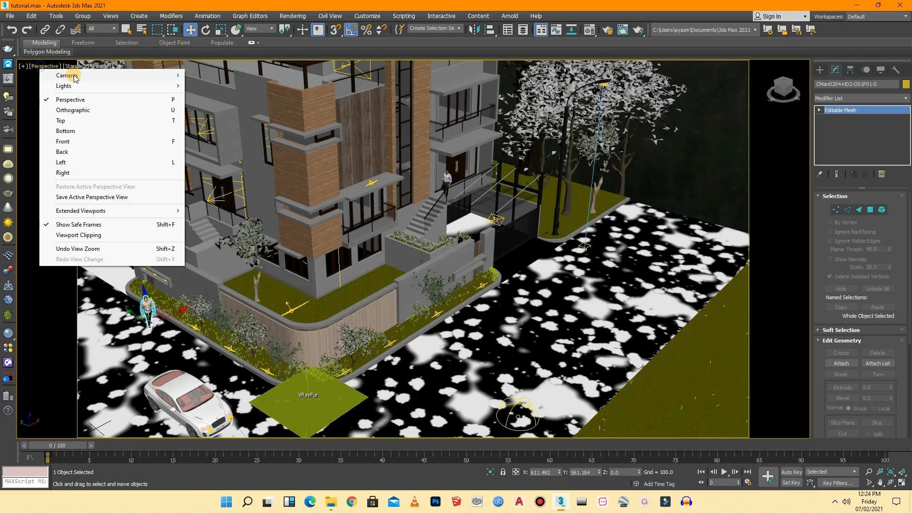
{"action": "mouse_move", "coordinate": [72, 75]}
{"action": "left_click", "coordinate": [220, 77]}
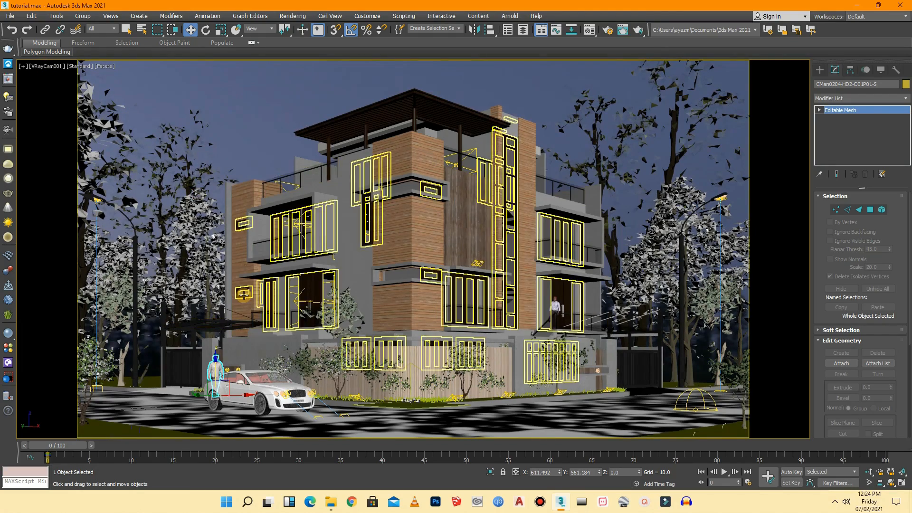
{"action": "left_click_drag", "start_coordinate": [200, 397], "coordinate": [440, 401]}
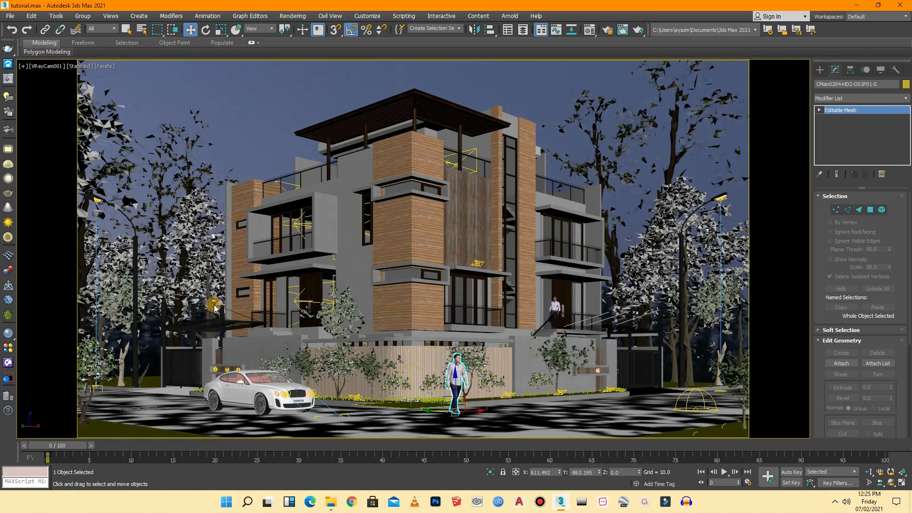
- In a raised perspective view, move the man closer to the corner planter, to about X 783, Y -606.6
{"action": "left_click", "coordinate": [46, 66]}
{"action": "left_click", "coordinate": [71, 98]}
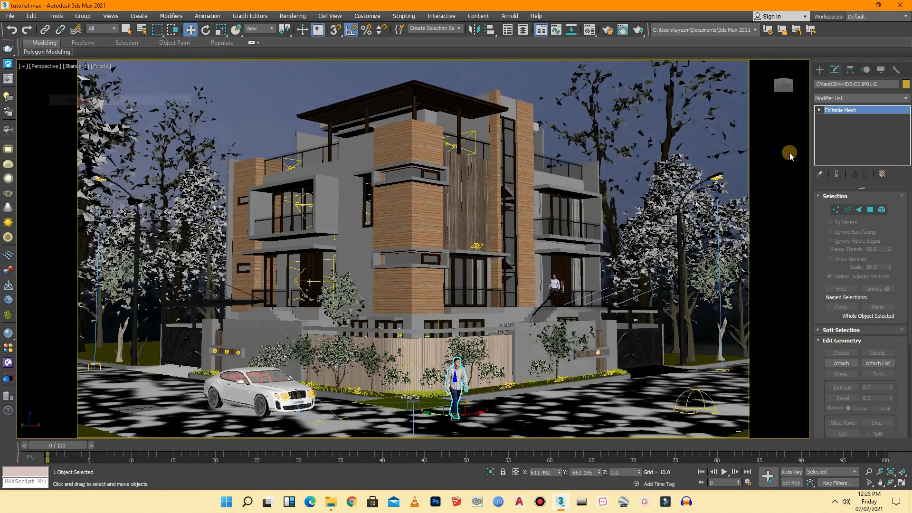
{"action": "left_click_drag", "start_coordinate": [781, 92], "coordinate": [780, 135]}
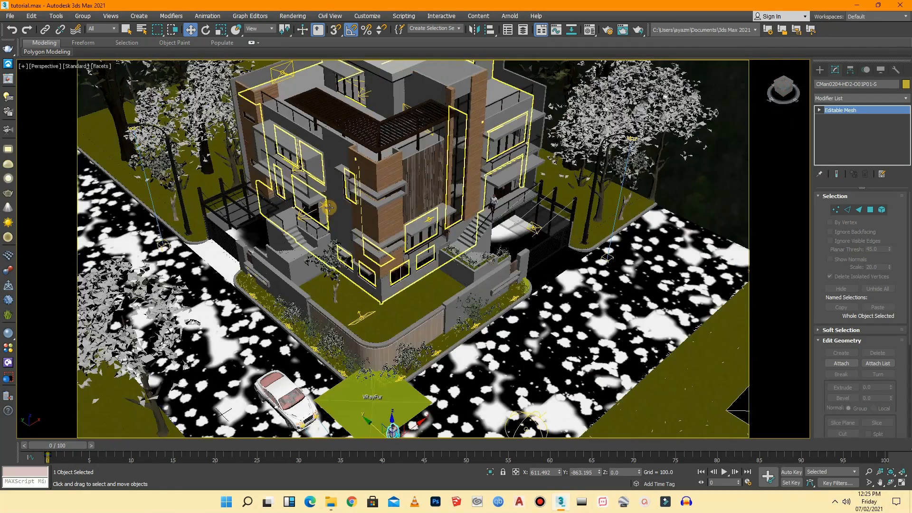
{"action": "scroll", "coordinate": [386, 359], "scroll_direction": "down", "scroll_amount": 3}
{"action": "scroll", "coordinate": [393, 413], "scroll_direction": "up", "scroll_amount": 5}
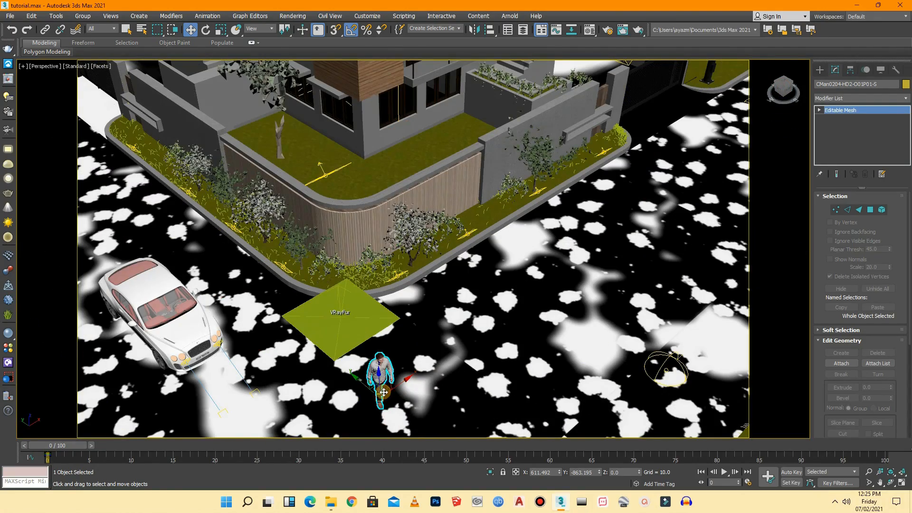
{"action": "left_click_drag", "start_coordinate": [370, 388], "coordinate": [415, 331]}
{"action": "scroll", "coordinate": [394, 341], "scroll_direction": "up", "scroll_amount": 4}
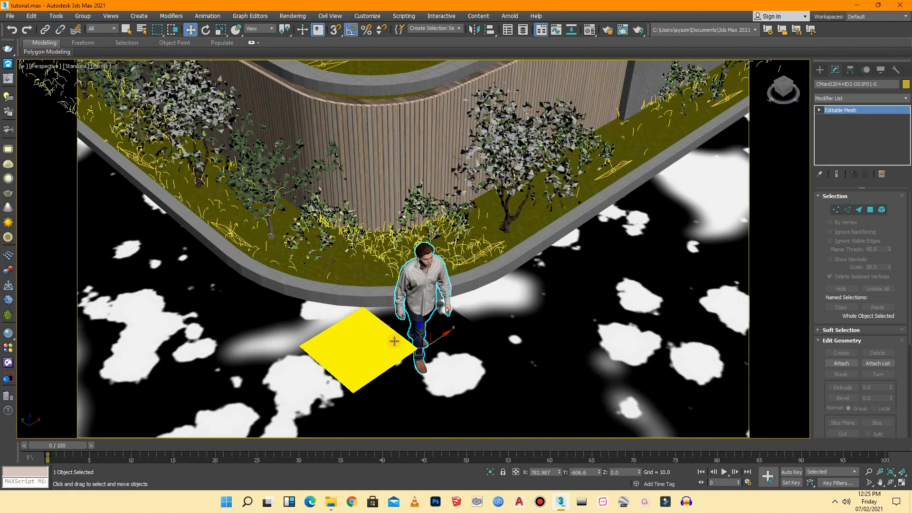
- Rotate the man about 47° about Z and lower him to about Z -16.3 so his shoes meet the road
{"action": "key", "text": "e"}
{"action": "left_click_drag", "start_coordinate": [416, 378], "coordinate": [445, 380]}
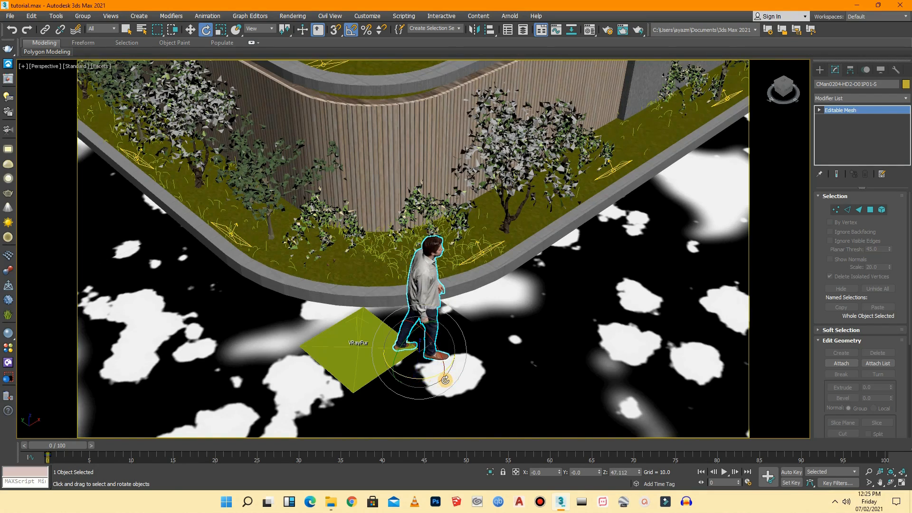
{"action": "key", "text": "w"}
{"action": "scroll", "coordinate": [418, 359], "scroll_direction": "up", "scroll_amount": 8}
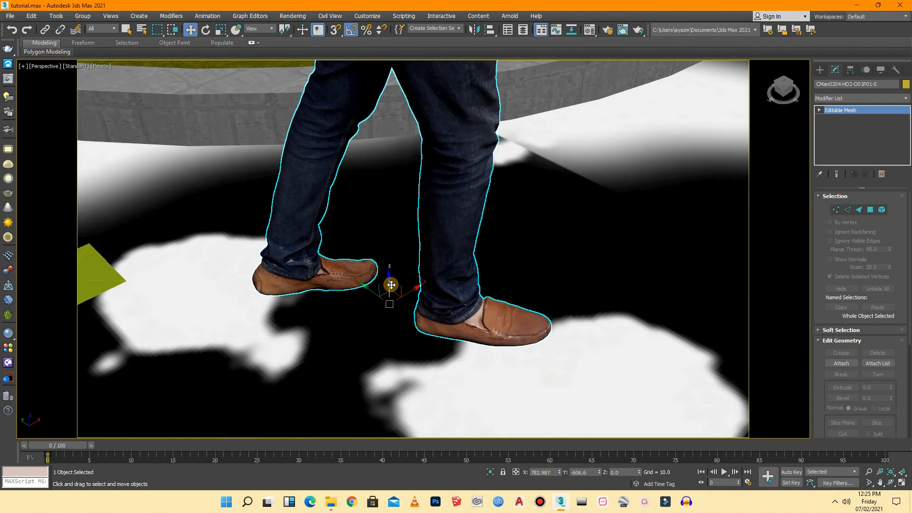
{"action": "left_click_drag", "start_coordinate": [391, 284], "coordinate": [409, 321]}
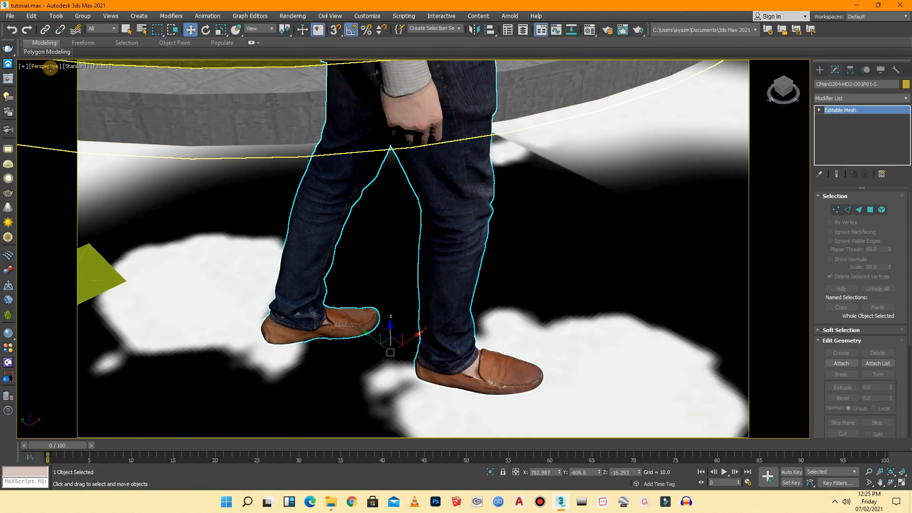
- Return the viewport to the VRayCam001 camera and clear the selection
{"action": "left_click", "coordinate": [51, 67]}
{"action": "mouse_move", "coordinate": [173, 72]}
{"action": "left_click", "coordinate": [206, 75]}
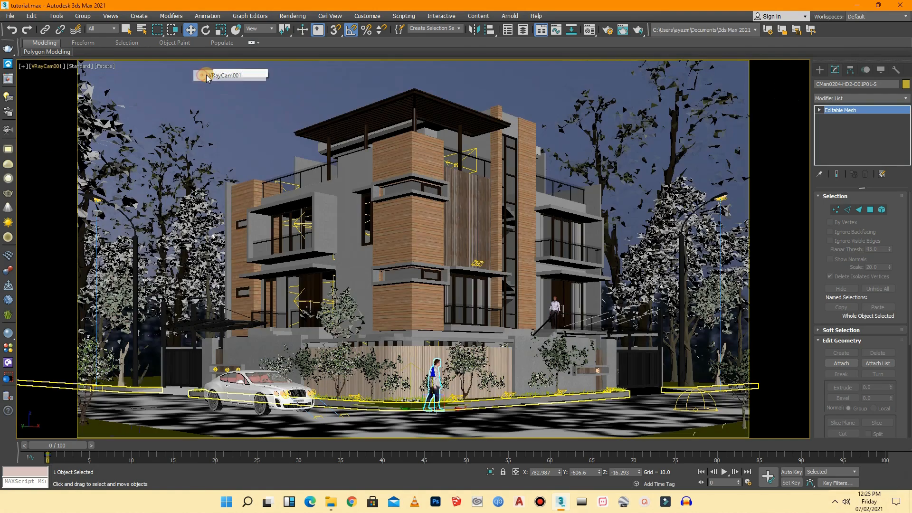
{"action": "left_click", "coordinate": [326, 99]}
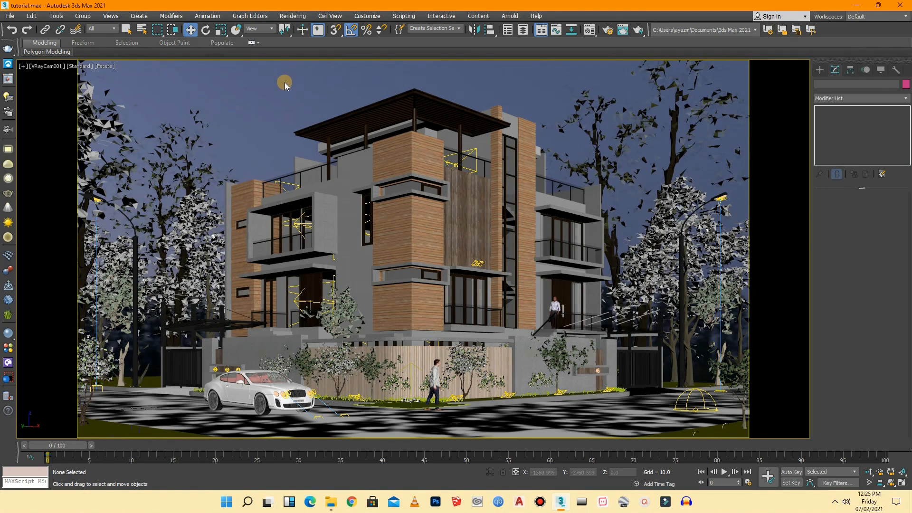
- Open the render setup and set the output size to 2560x1440
{"action": "left_click", "coordinate": [287, 16]}
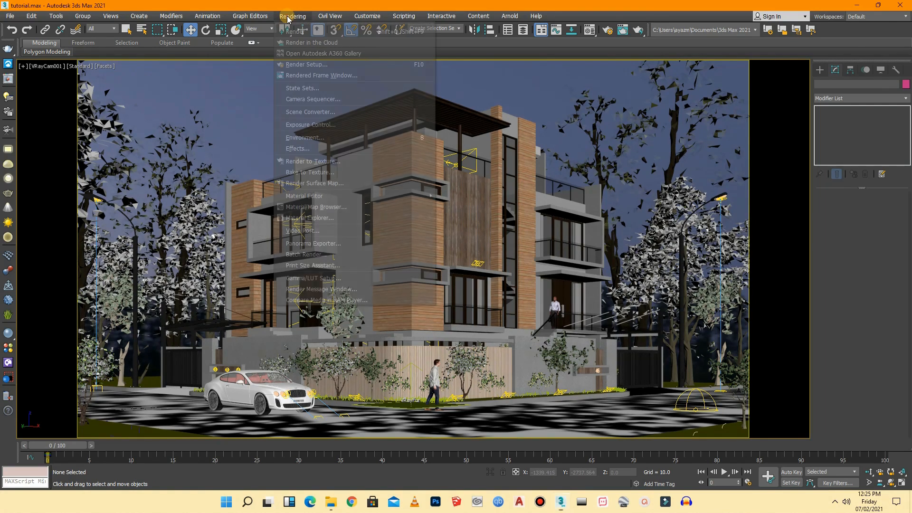
{"action": "left_click", "coordinate": [305, 65]}
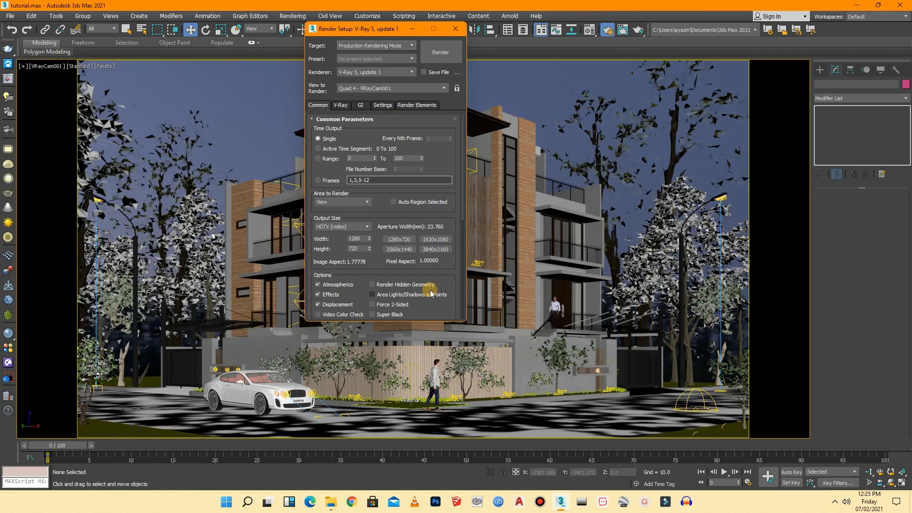
{"action": "left_click", "coordinate": [398, 249]}
- Set the V-Ray image sampler type to Bucket and the primary GI engine to Irradiance map
{"action": "left_click", "coordinate": [340, 106]}
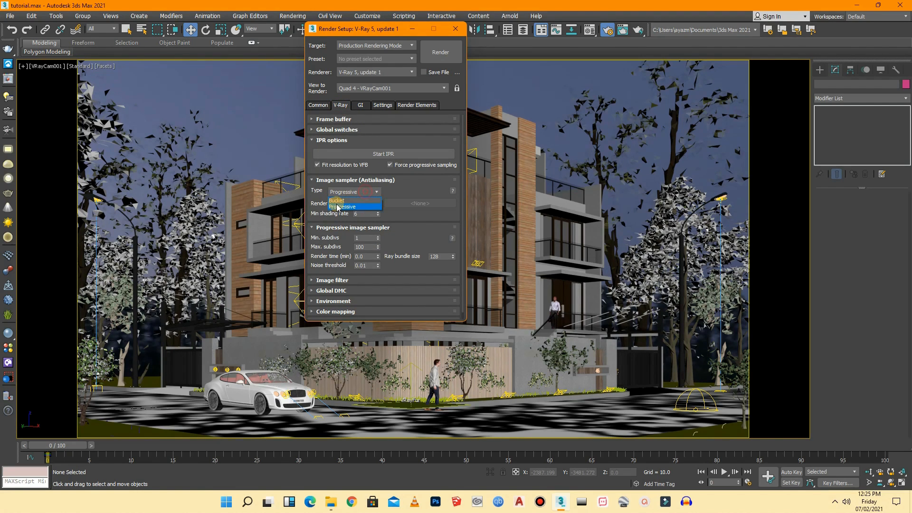
{"action": "left_click", "coordinate": [337, 201]}
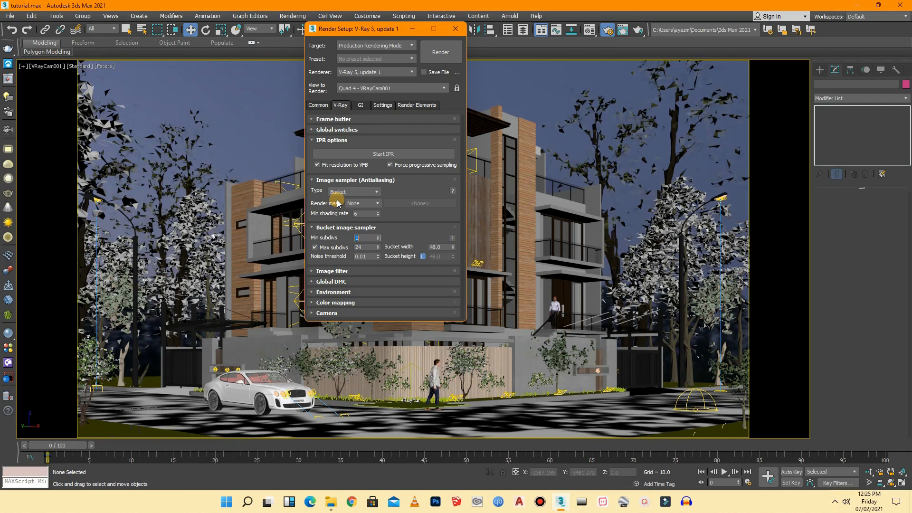
{"action": "left_click", "coordinate": [361, 105]}
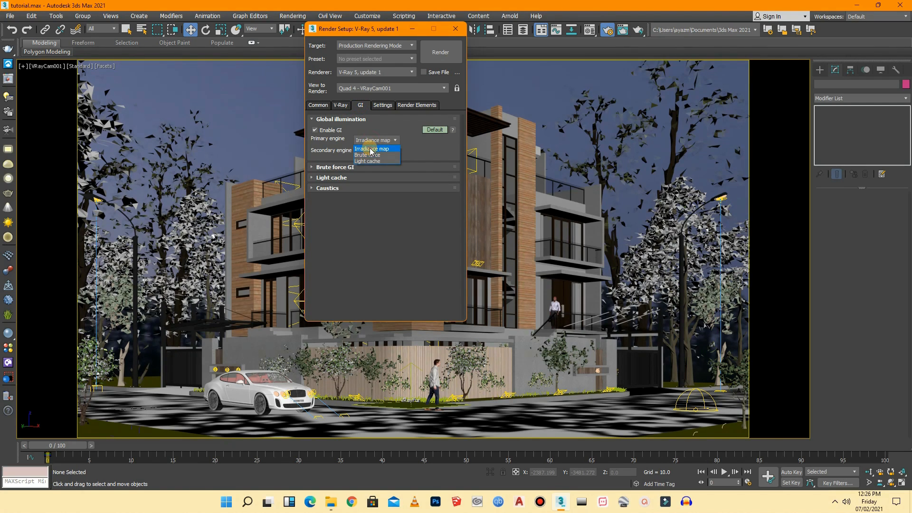
{"action": "left_click", "coordinate": [371, 149]}
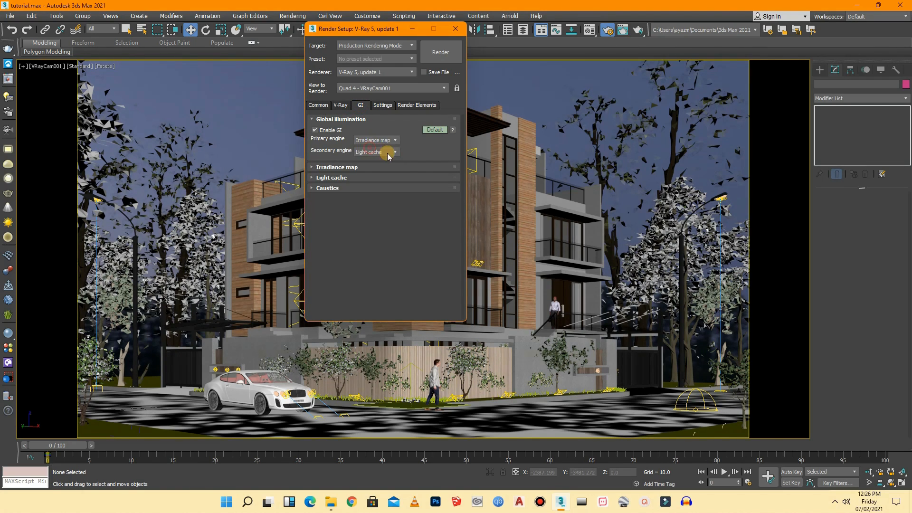
- Add the VRayAlpha and VRayLighting render elements
{"action": "left_click", "coordinate": [403, 105]}
{"action": "left_click", "coordinate": [317, 141]}
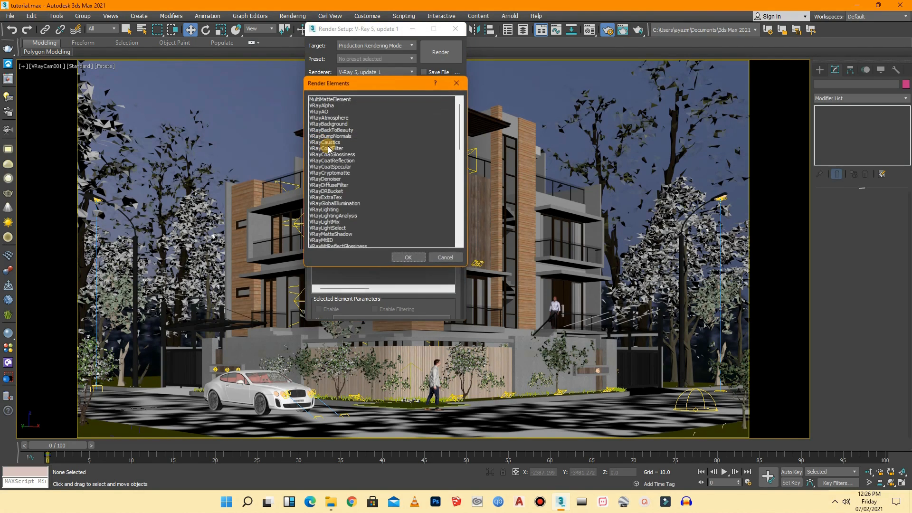
{"action": "left_click", "coordinate": [325, 105]}
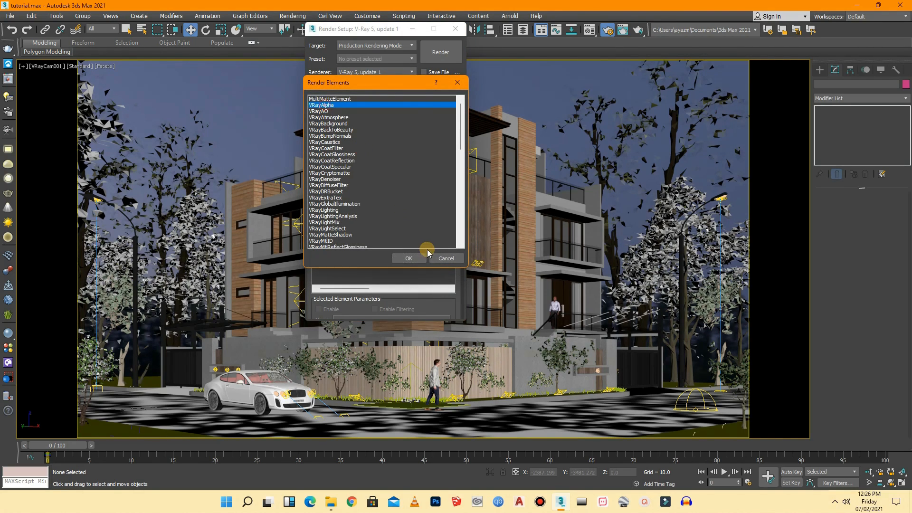
{"action": "left_click", "coordinate": [410, 259]}
{"action": "left_click", "coordinate": [318, 141]}
{"action": "left_click", "coordinate": [328, 211]}
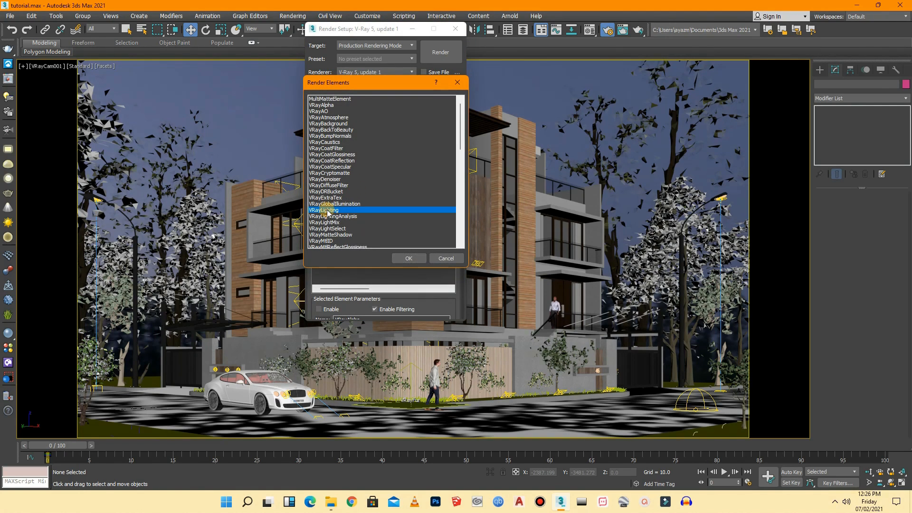
{"action": "left_click", "coordinate": [409, 258]}
- Add the VRayReflection and VRayRefraction render elements to the list
{"action": "left_click", "coordinate": [332, 141]}
{"action": "scroll", "coordinate": [367, 195], "scroll_direction": "down", "scroll_amount": 5}
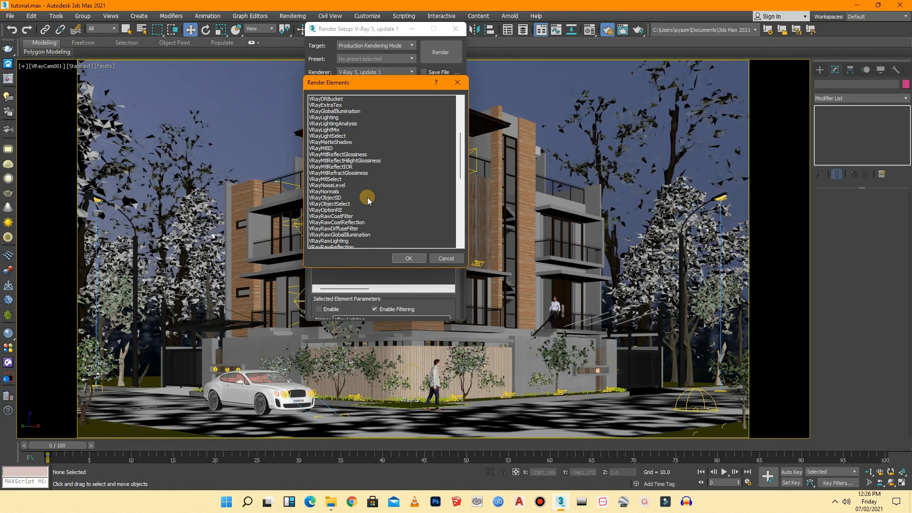
{"action": "scroll", "coordinate": [366, 195], "scroll_direction": "down", "scroll_amount": 3}
{"action": "scroll", "coordinate": [364, 200], "scroll_direction": "down", "scroll_amount": 2}
{"action": "left_click", "coordinate": [336, 205]}
{"action": "left_click", "coordinate": [410, 259]}
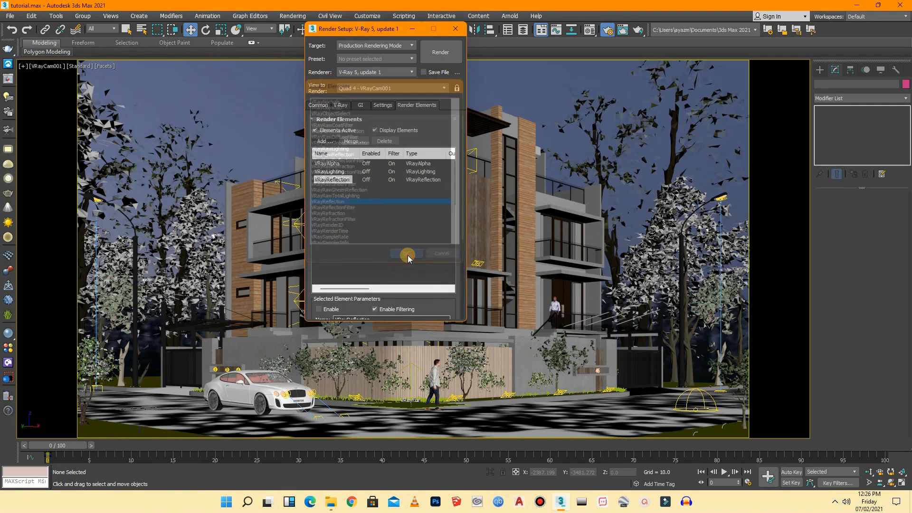
{"action": "left_click", "coordinate": [326, 144]}
{"action": "scroll", "coordinate": [347, 186], "scroll_direction": "down", "scroll_amount": 9}
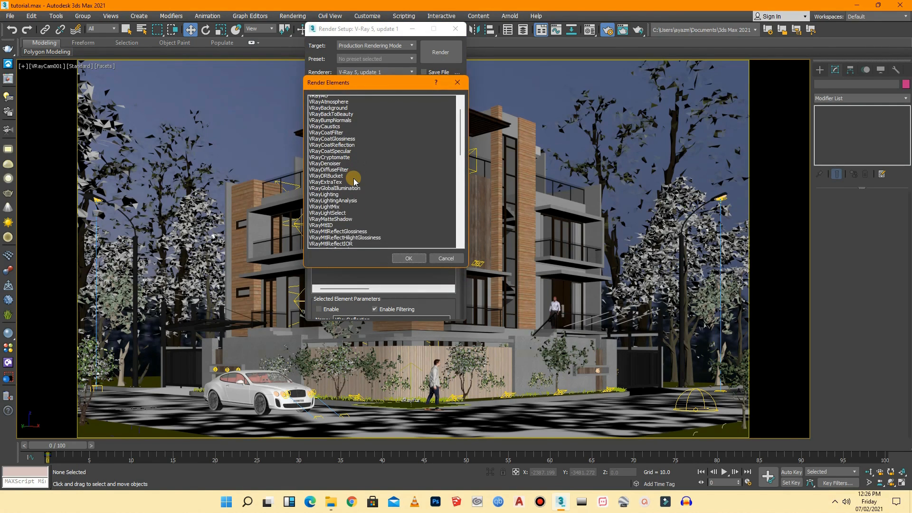
{"action": "scroll", "coordinate": [348, 205], "scroll_direction": "down", "scroll_amount": 2}
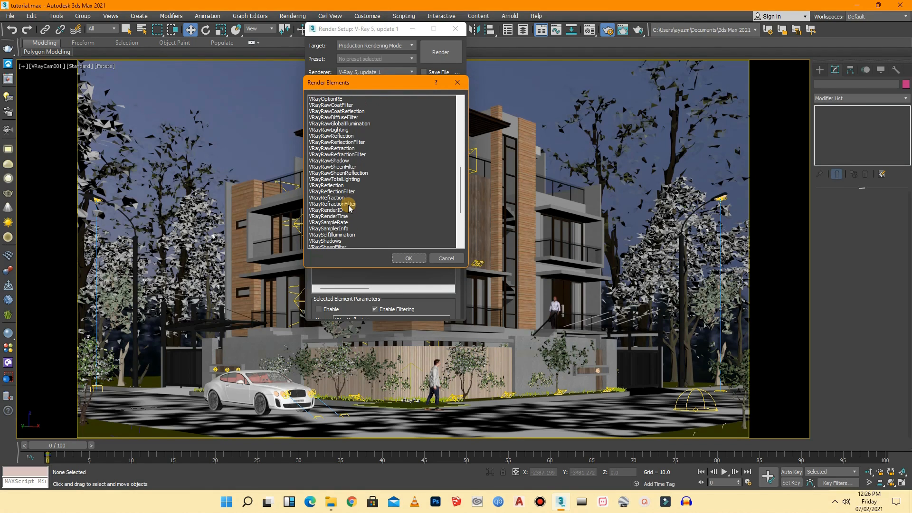
{"action": "left_click", "coordinate": [332, 198]}
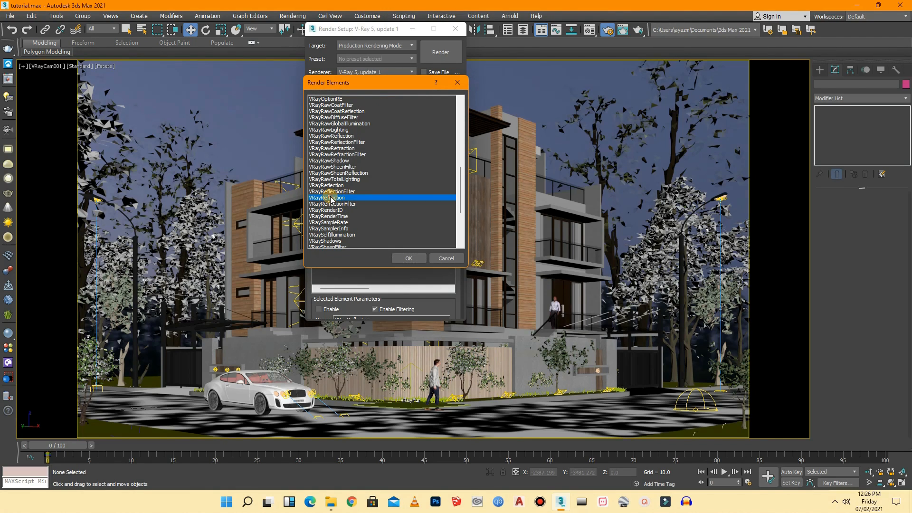
{"action": "left_click", "coordinate": [409, 258]}
- Add the VRayShadows render element after the refraction element
{"action": "left_click", "coordinate": [321, 138]}
{"action": "scroll", "coordinate": [378, 217], "scroll_direction": "down", "scroll_amount": 2}
{"action": "scroll", "coordinate": [377, 218], "scroll_direction": "down", "scroll_amount": 5}
{"action": "scroll", "coordinate": [378, 217], "scroll_direction": "down", "scroll_amount": 6}
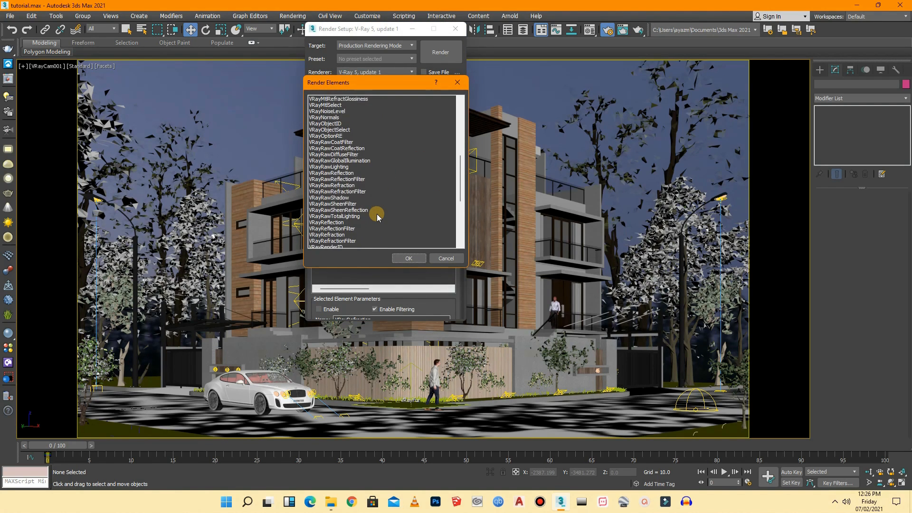
{"action": "scroll", "coordinate": [377, 217], "scroll_direction": "down", "scroll_amount": 2}
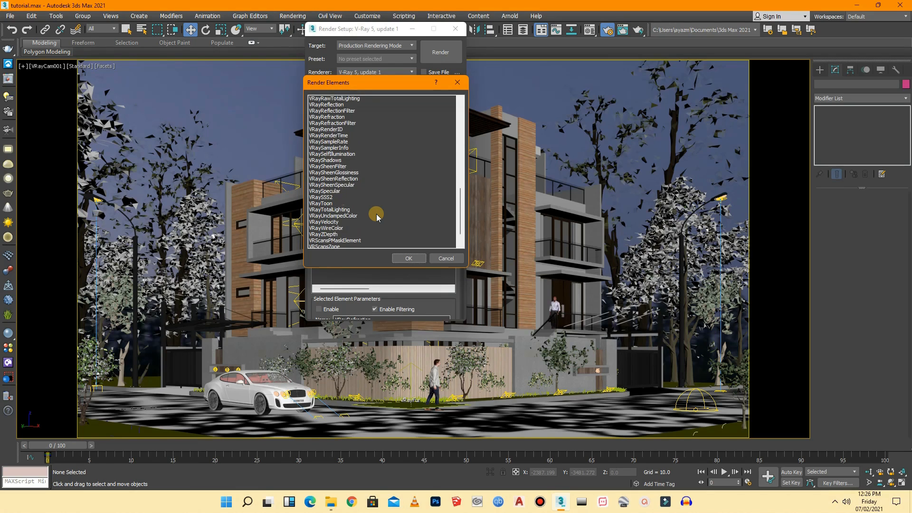
{"action": "scroll", "coordinate": [377, 217], "scroll_direction": "up", "scroll_amount": 3}
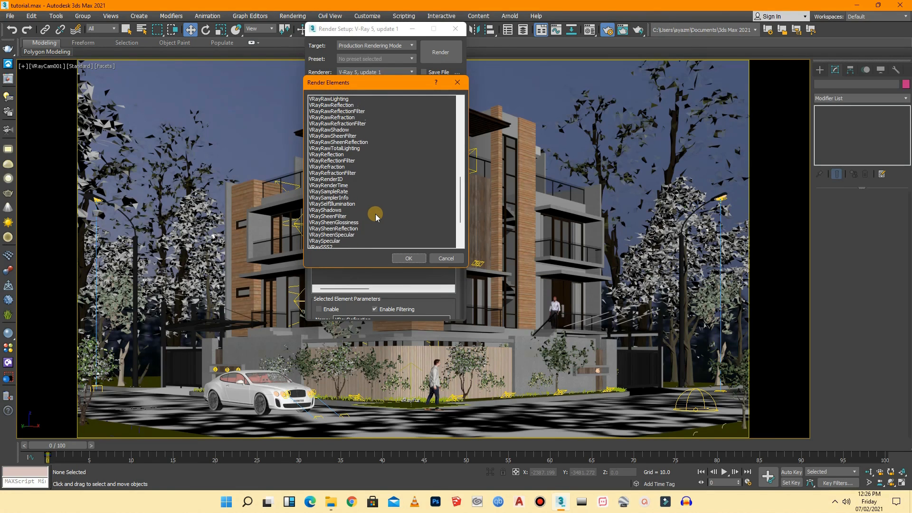
{"action": "scroll", "coordinate": [377, 218], "scroll_direction": "up", "scroll_amount": 2}
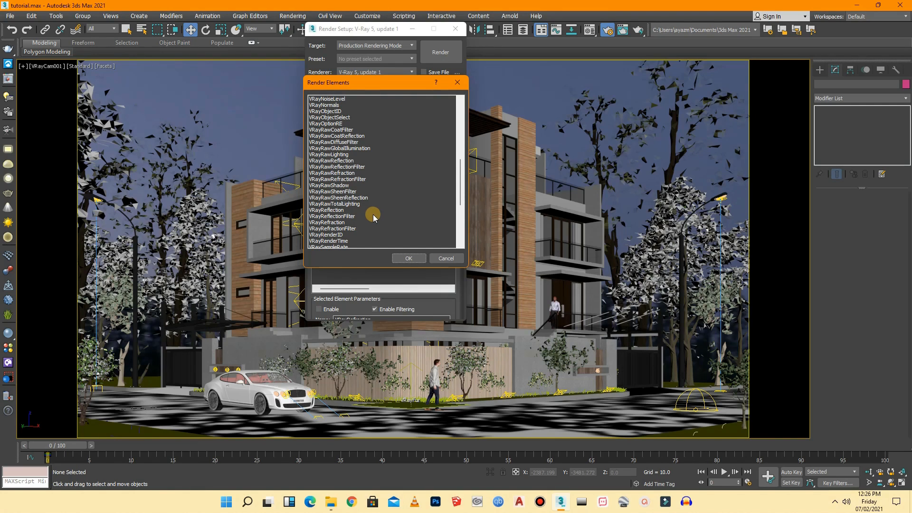
{"action": "left_click", "coordinate": [339, 186]}
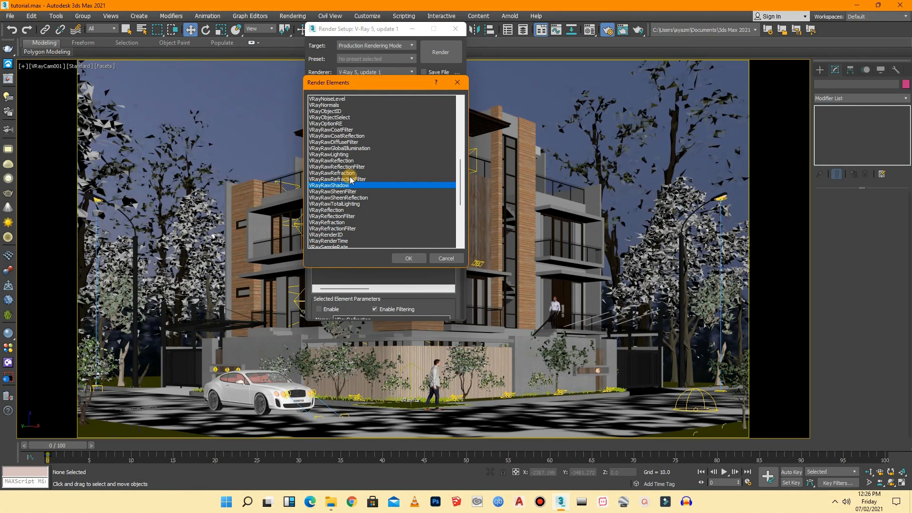
{"action": "scroll", "coordinate": [352, 218], "scroll_direction": "down", "scroll_amount": 1}
{"action": "scroll", "coordinate": [347, 233], "scroll_direction": "down", "scroll_amount": 1}
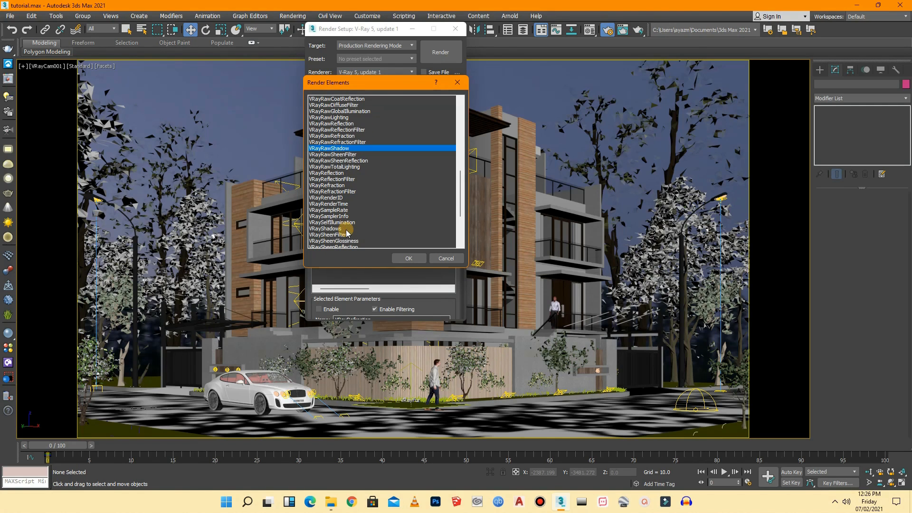
{"action": "left_click", "coordinate": [331, 230]}
{"action": "left_click", "coordinate": [408, 258]}
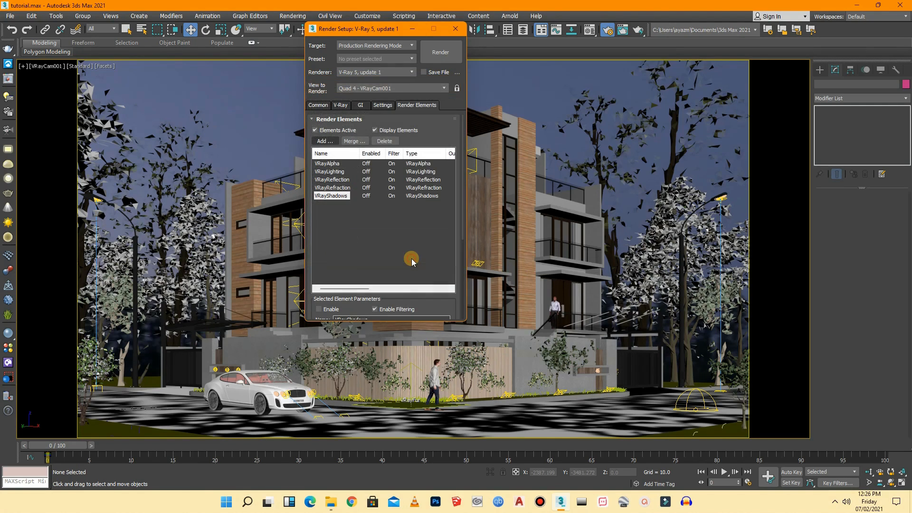
- Close the render setup and start the final render of the VRayCam001 view
{"action": "left_click", "coordinate": [456, 28]}
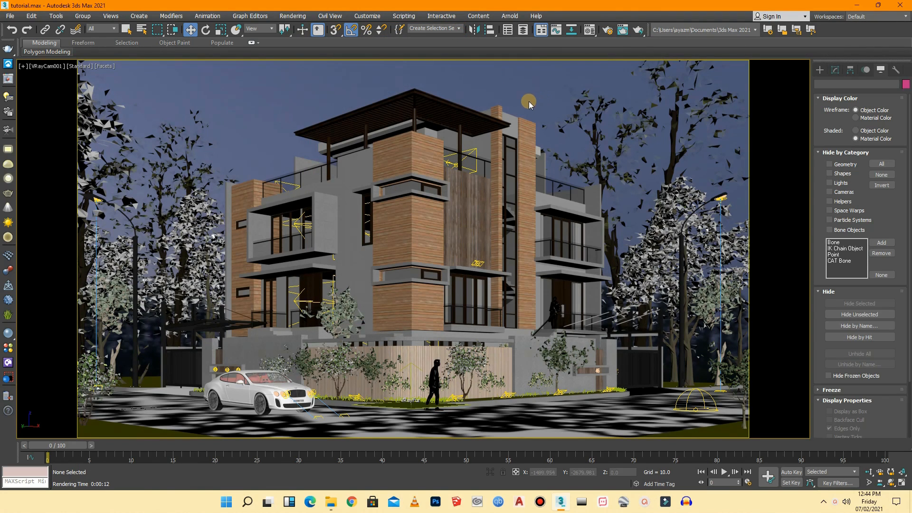
{"action": "left_click", "coordinate": [293, 16]}
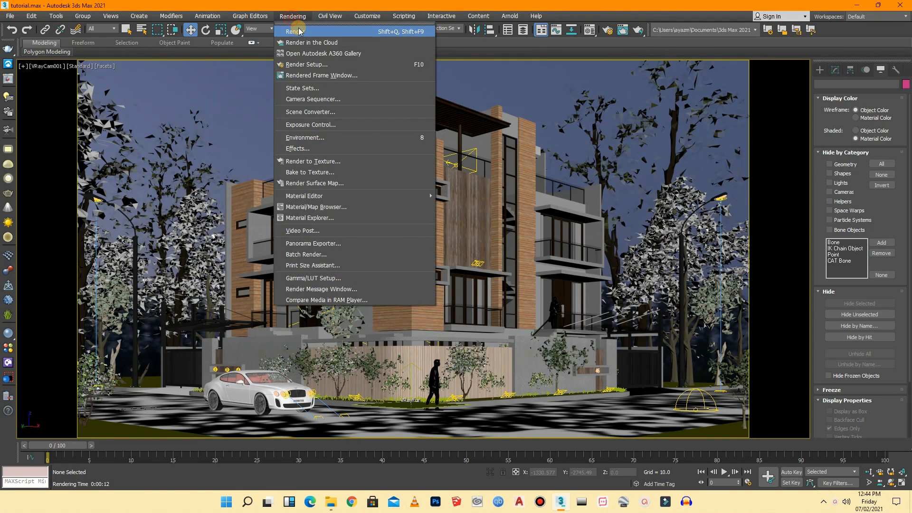
{"action": "left_click", "coordinate": [297, 31]}
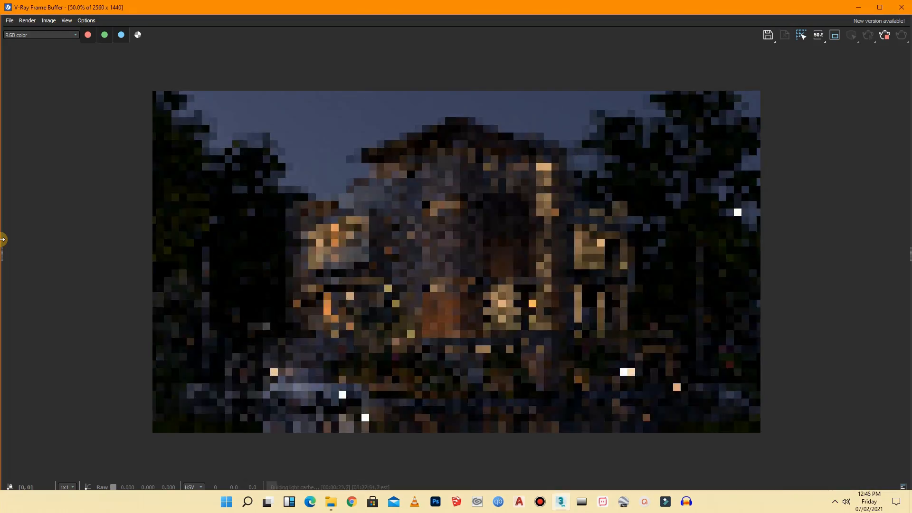